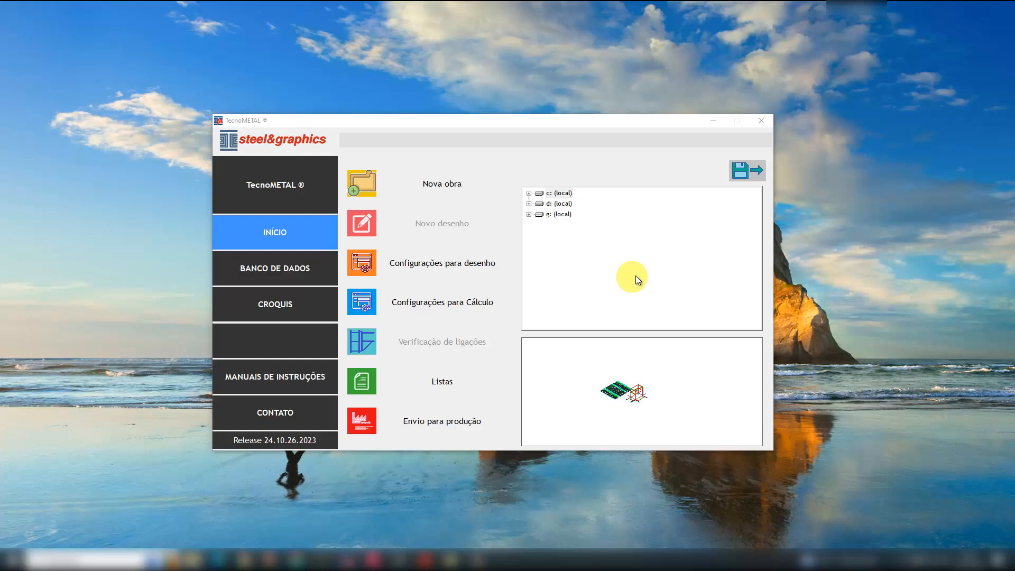
# - Create a new group named 2024 on the local c: drive
pyautogui.rightClick(562, 194)
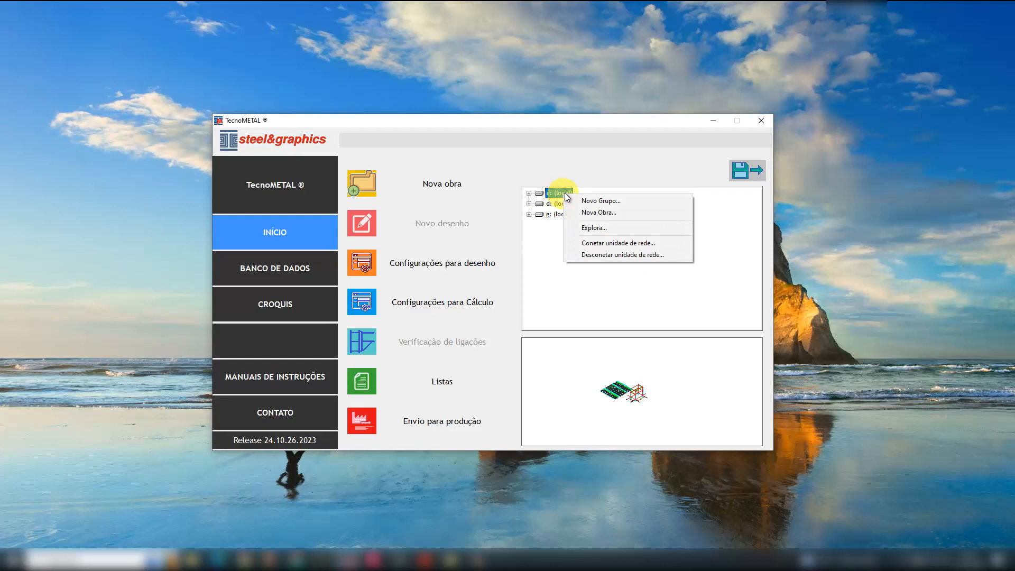
pyautogui.click(598, 200)
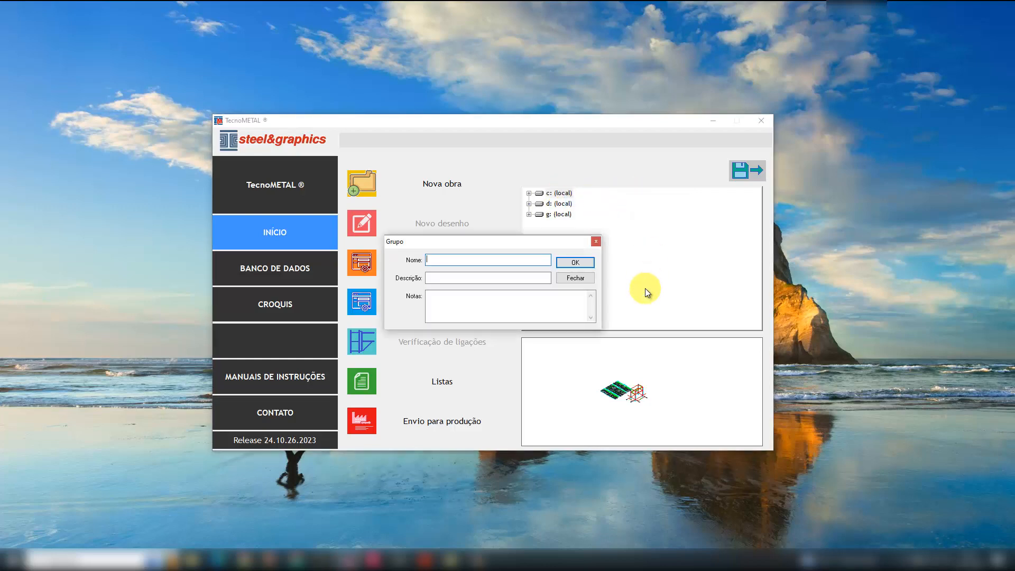
pyautogui.write('2024')
pyautogui.click(576, 263)
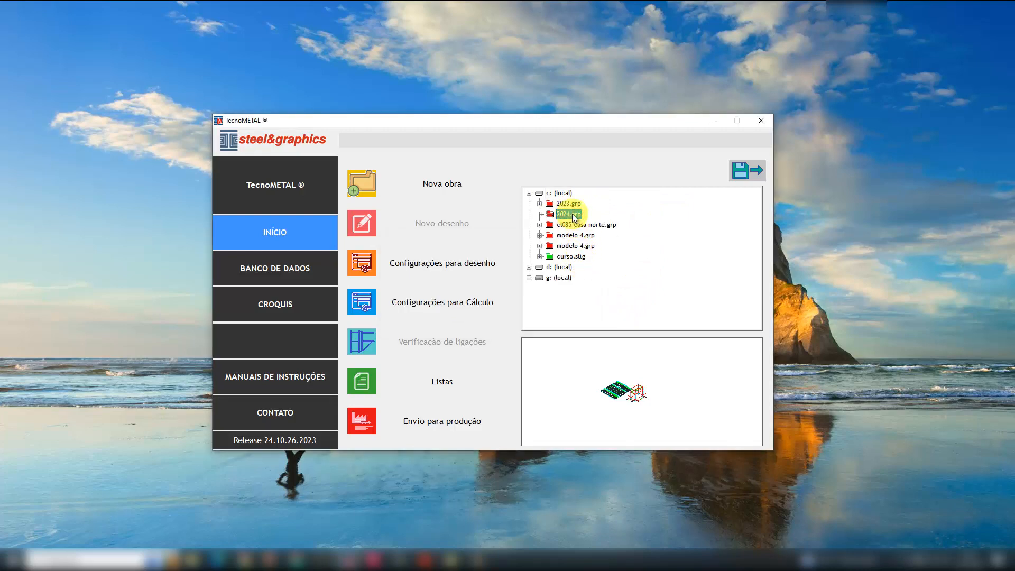
# - Create a new work (obra) named OBRA_N1 inside the 2024 group
pyautogui.click(573, 215)
pyautogui.rightClick(573, 217)
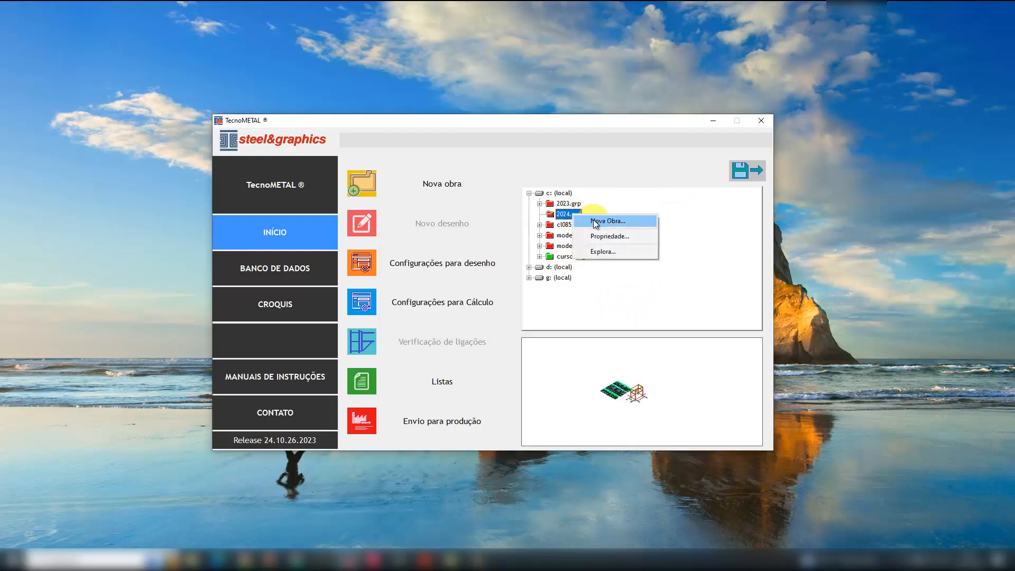
pyautogui.click(596, 222)
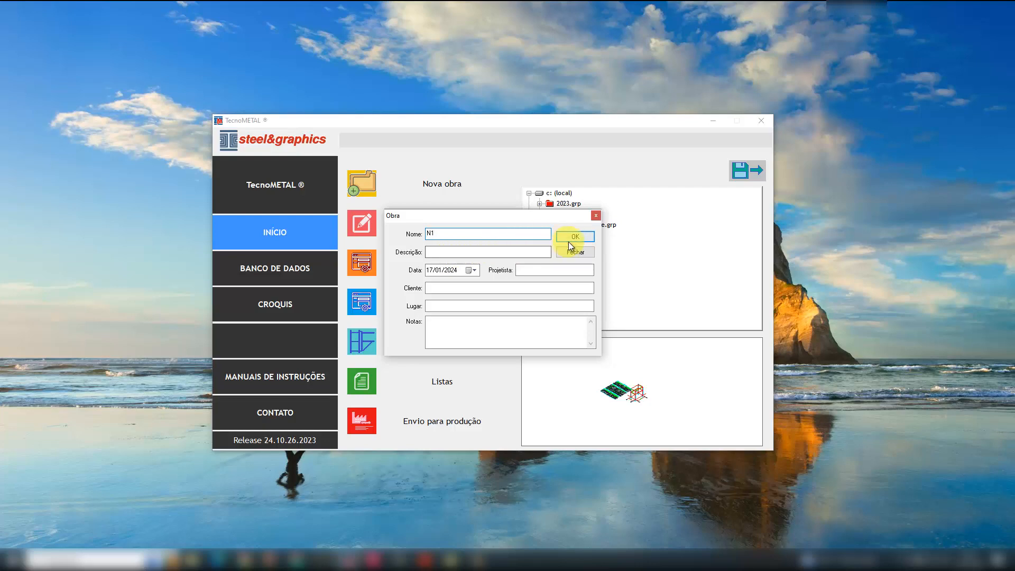
pyautogui.press('BackSpace')
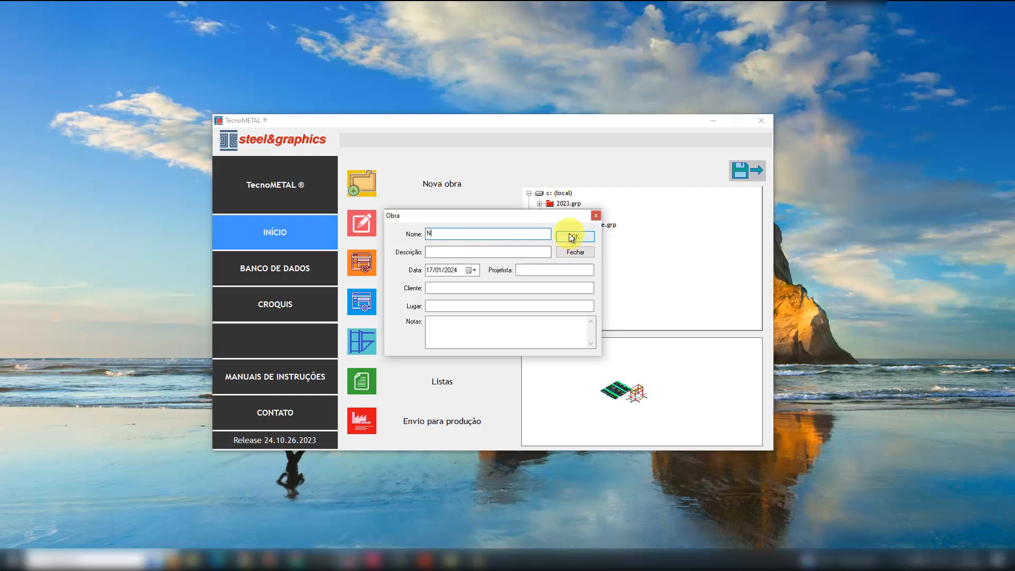
pyautogui.write('OBRA_N1')
pyautogui.click(567, 236)
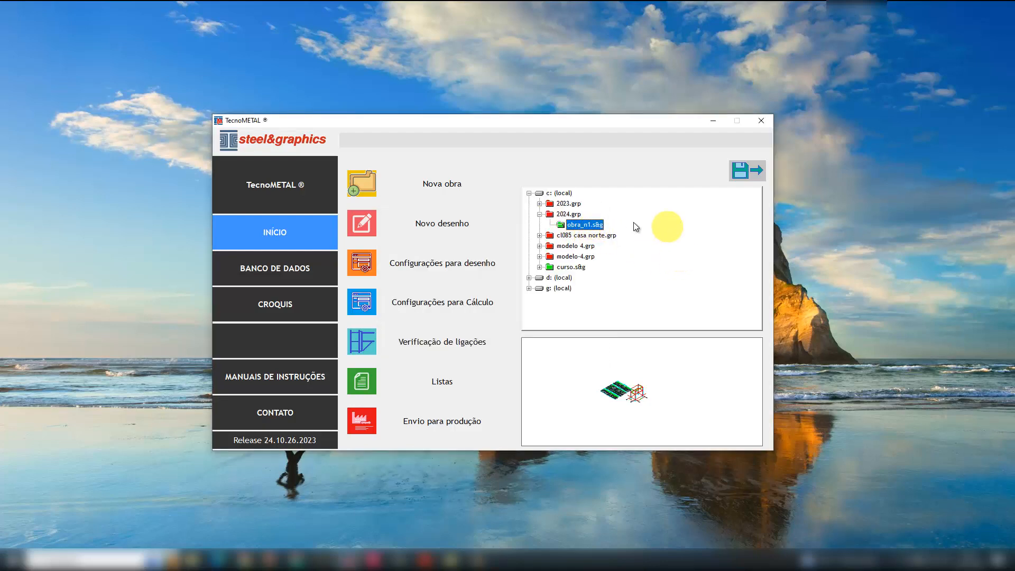
# - Create a new drawing named MODELO_N1 in the obra_n1 work, keeping the default scales
pyautogui.rightClick(592, 228)
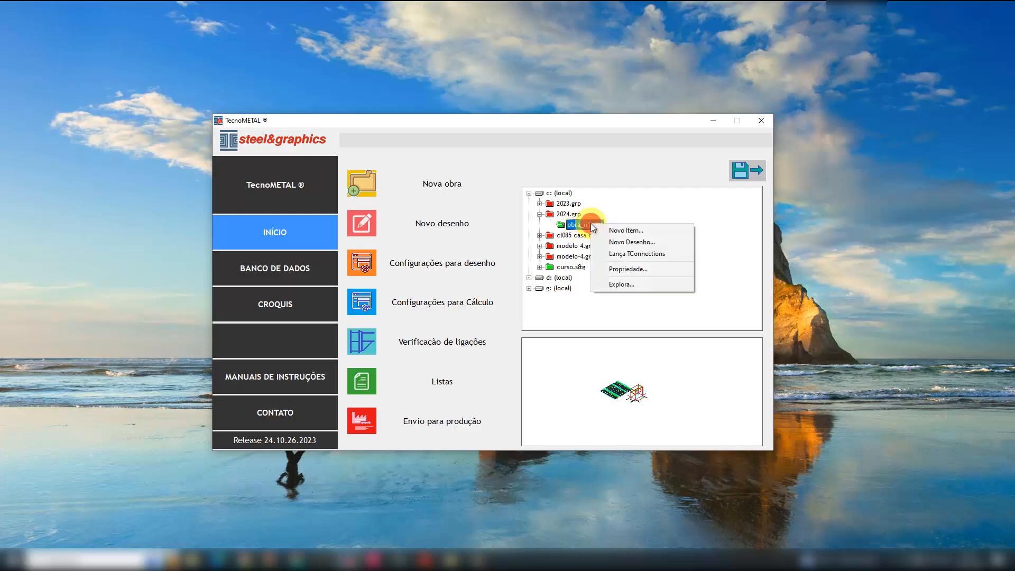
pyautogui.click(635, 242)
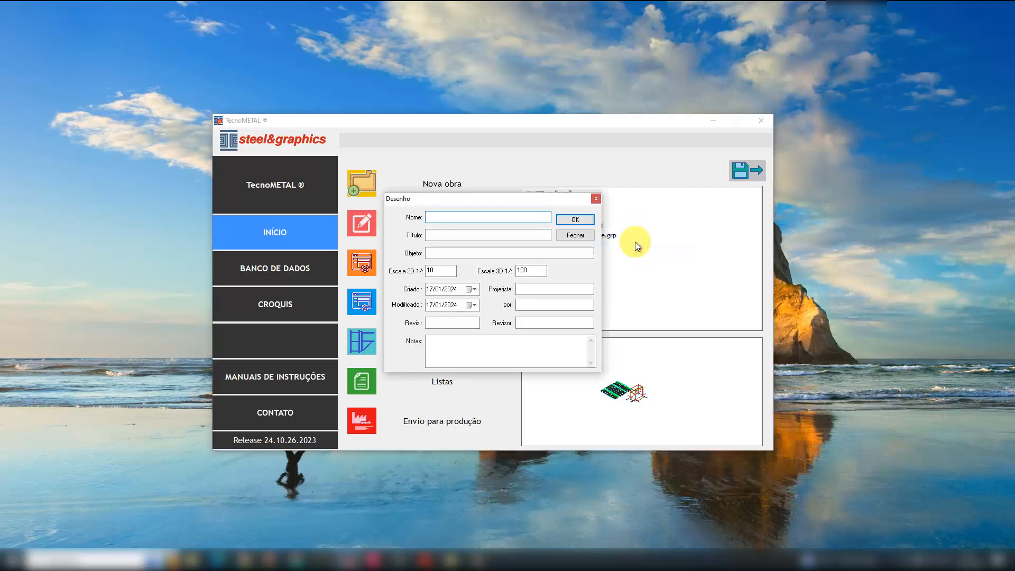
pyautogui.write('MODELO_N1')
pyautogui.click(577, 219)
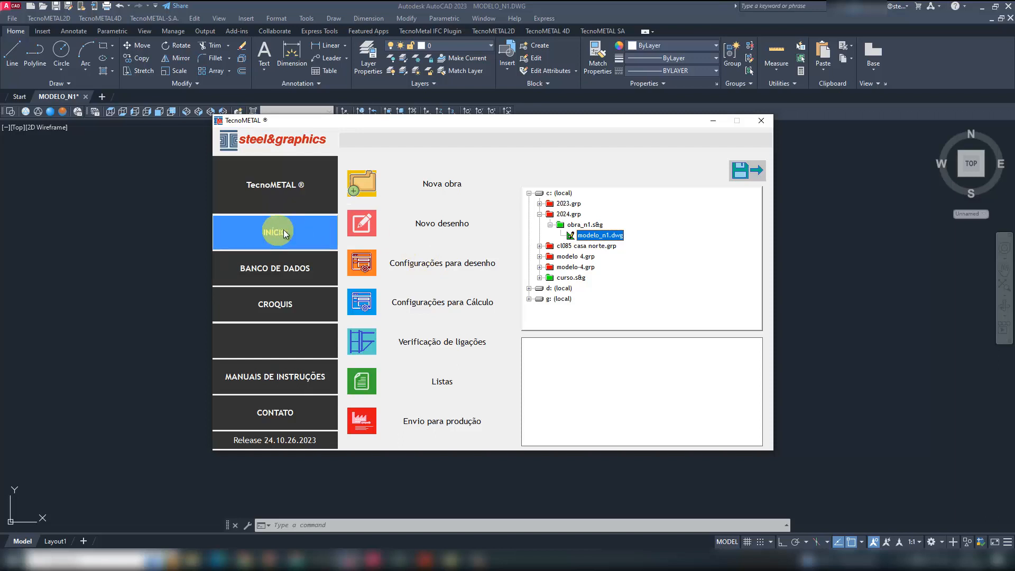
# - Open the drawing configurations and examine the database directory path, especially its country folder
pyautogui.click(458, 268)
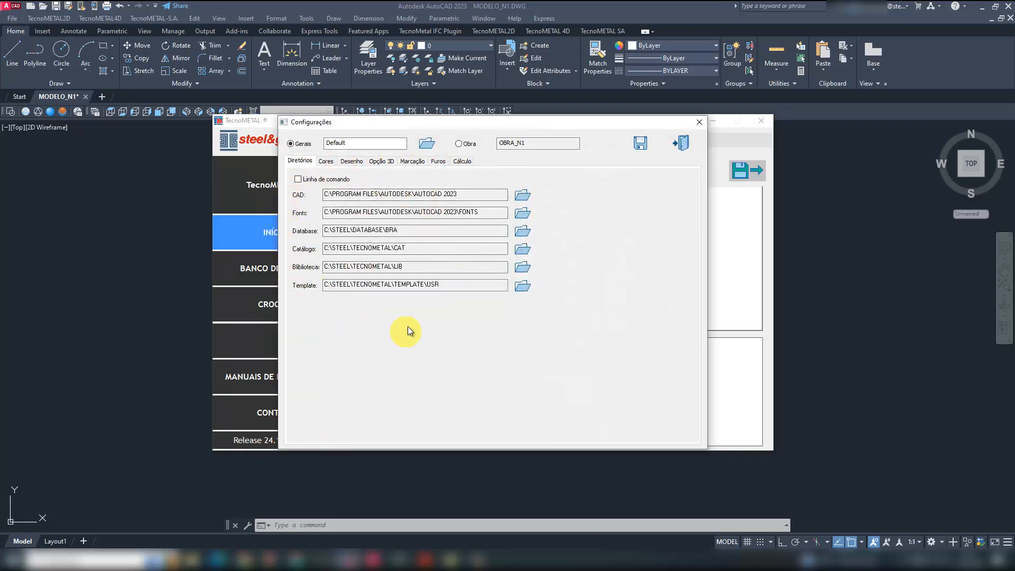
pyautogui.click(404, 231)
pyautogui.moveTo(405, 231); pyautogui.dragTo(318, 231)
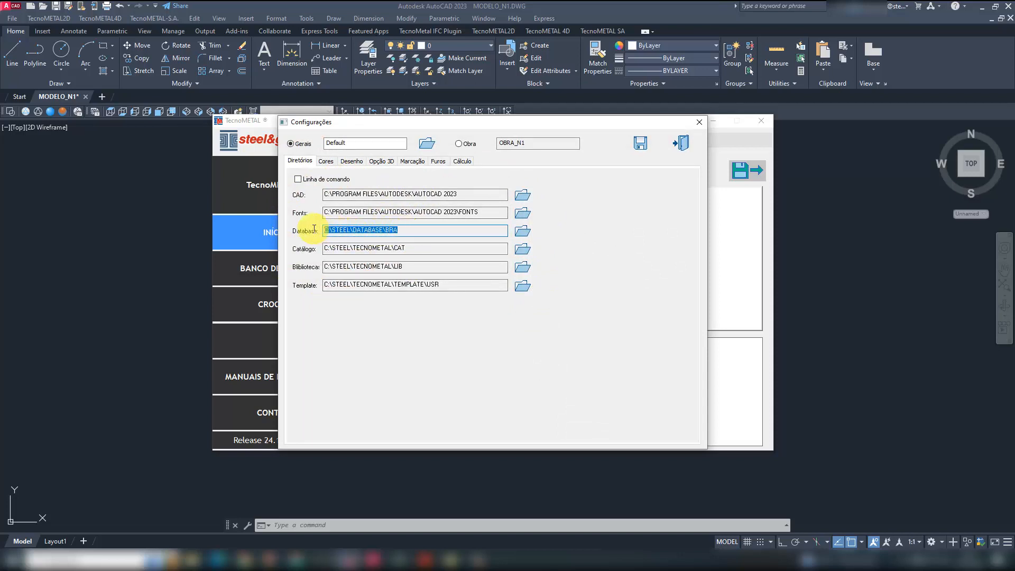
pyautogui.click(417, 231)
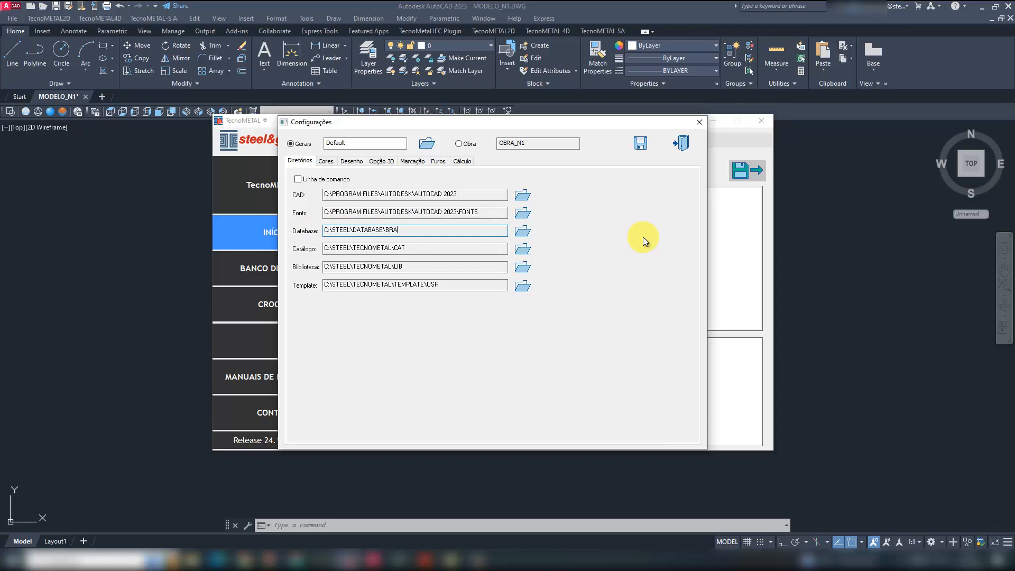
pyautogui.moveTo(397, 230); pyautogui.dragTo(385, 231)
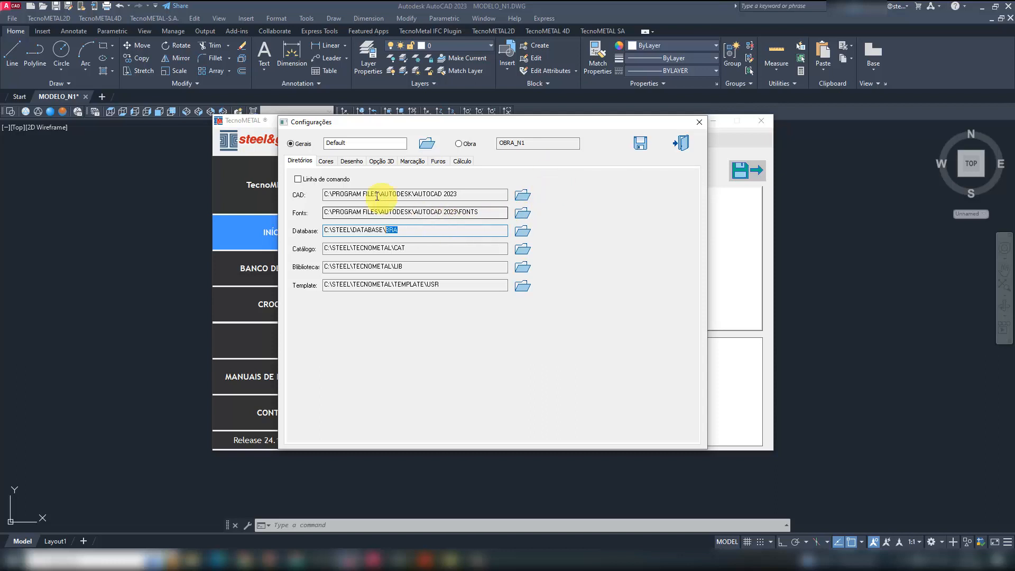
# - Set the bolt typology to IF in the general drawing settings
pyautogui.click(351, 161)
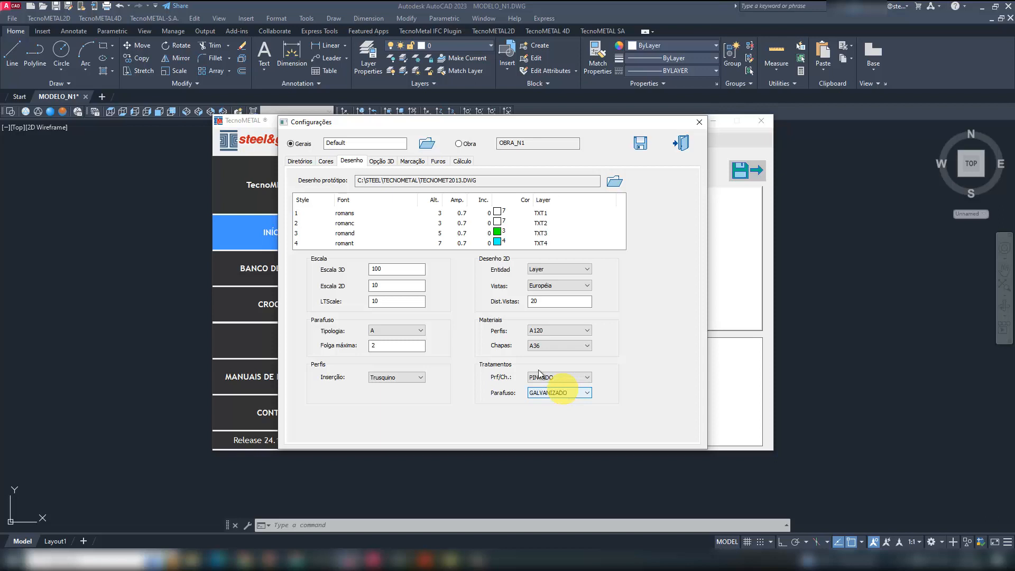
pyautogui.click(401, 331)
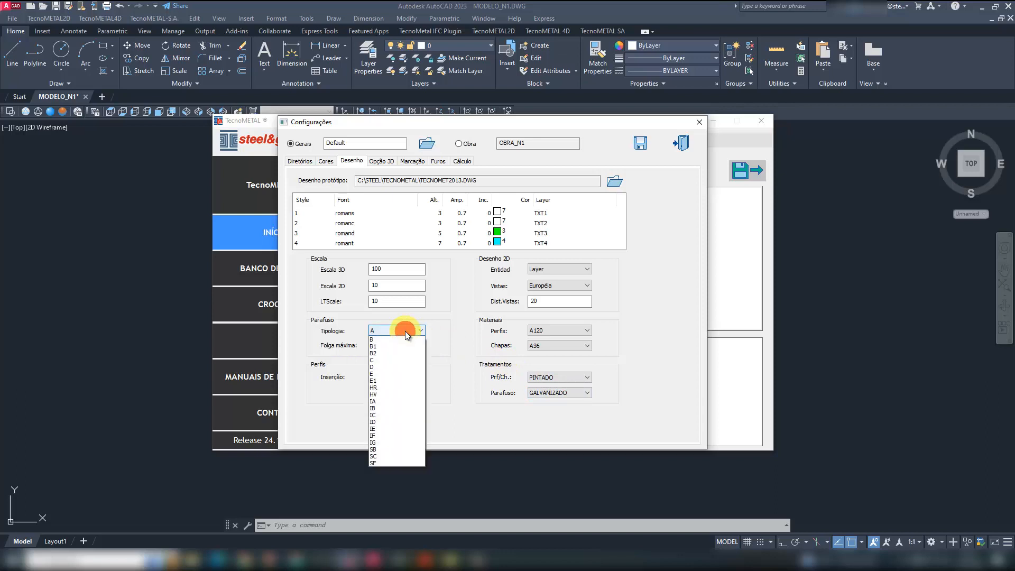
pyautogui.click(397, 444)
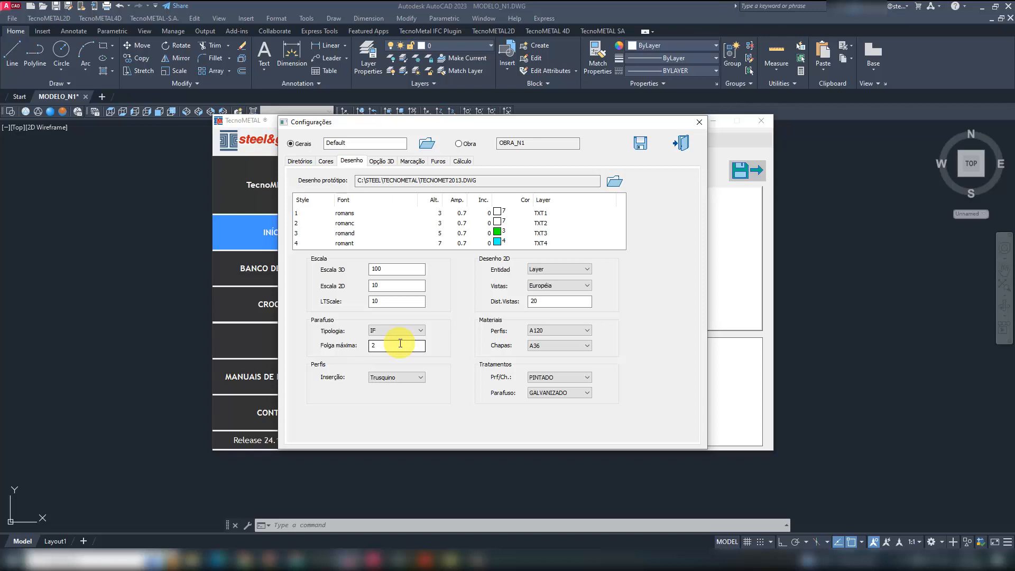
# - Set the general profile material to A572GR50 and choose PINTADO as the profile and plate treatment
pyautogui.click(581, 330)
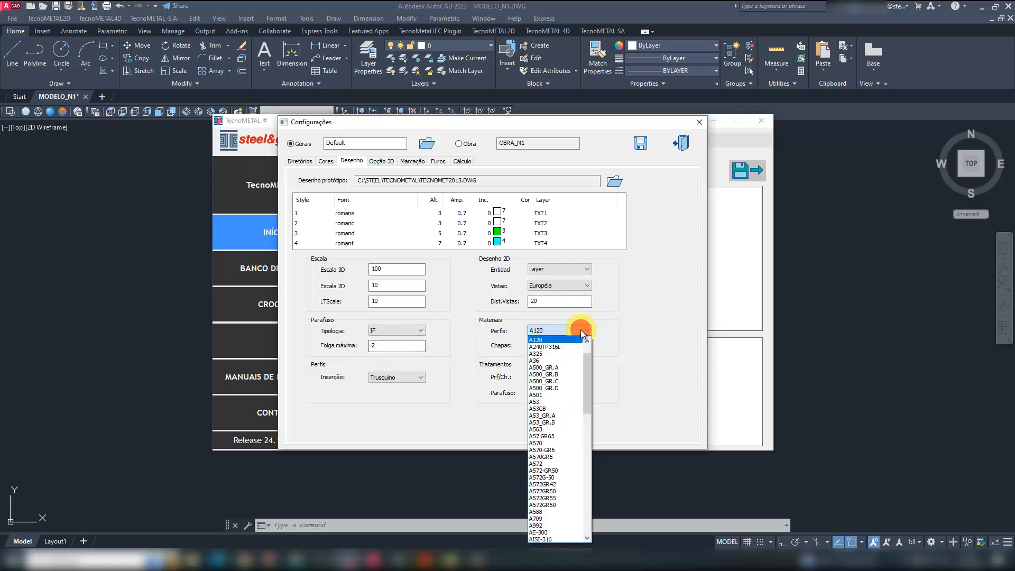
pyautogui.click(555, 491)
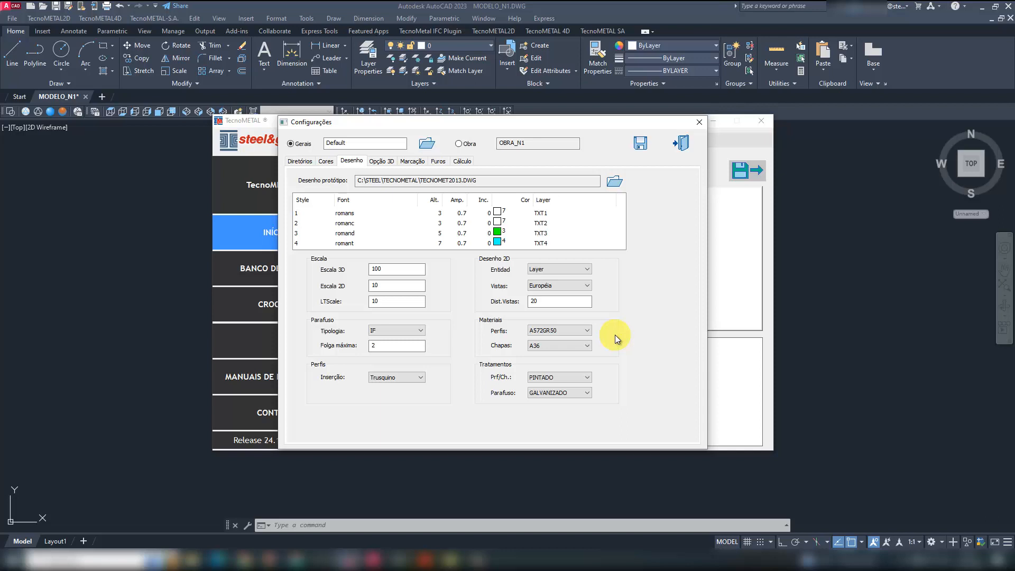
pyautogui.click(560, 377)
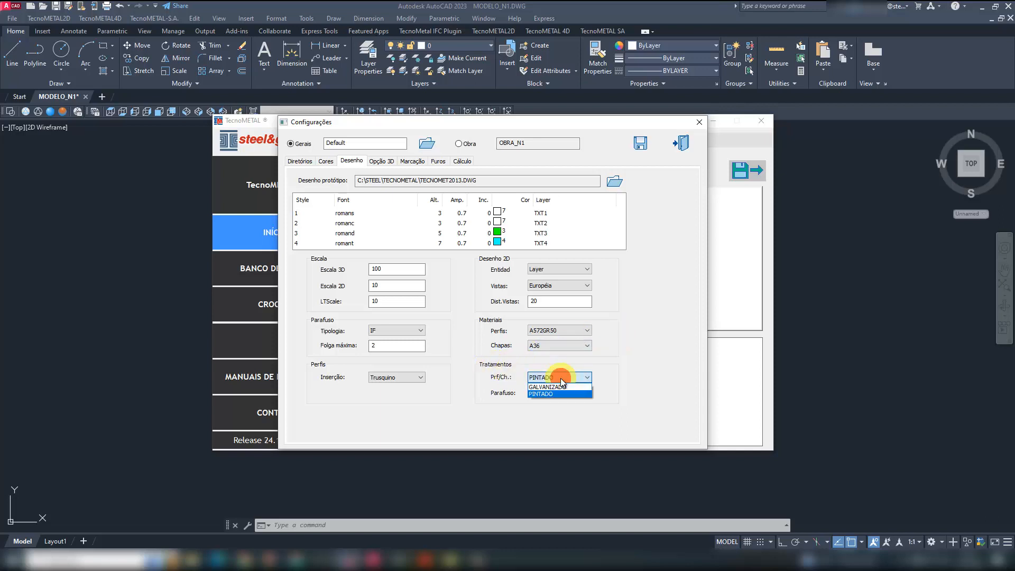
pyautogui.click(555, 393)
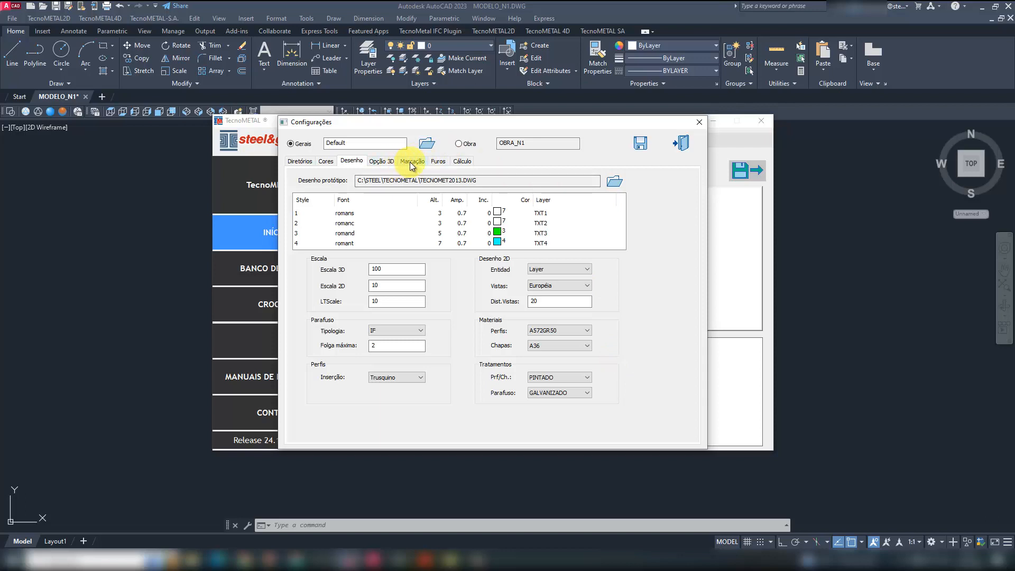
# - Review the bolt hole tolerances and spacings alongside the drawing settings, and check the current work in the project tree
pyautogui.click(438, 162)
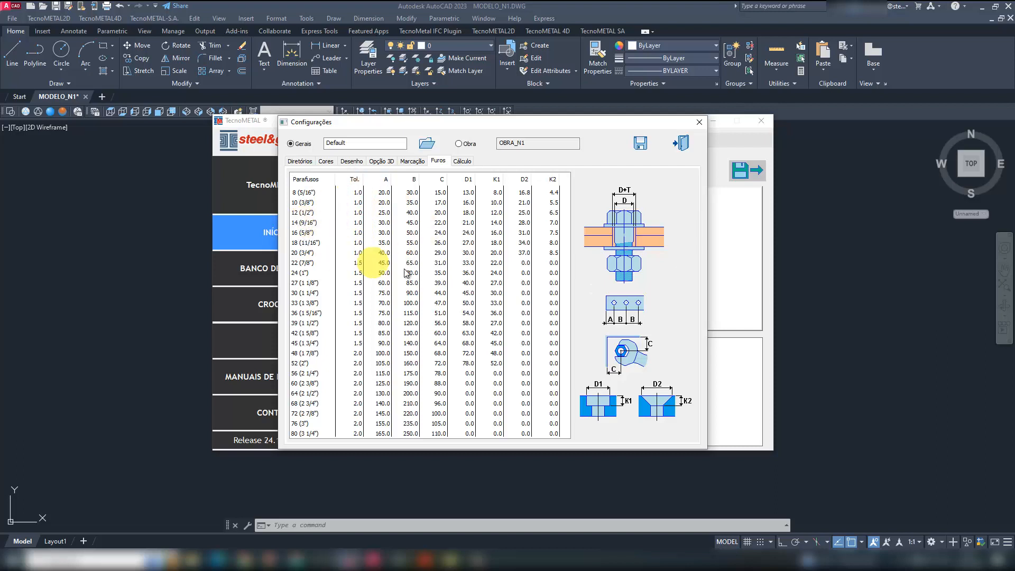
pyautogui.click(352, 161)
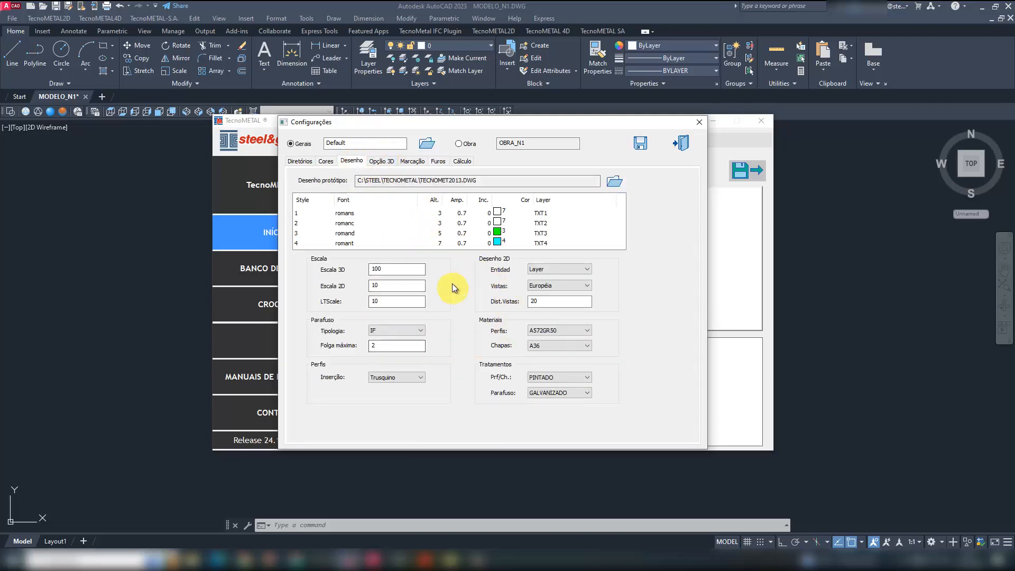
pyautogui.click(438, 161)
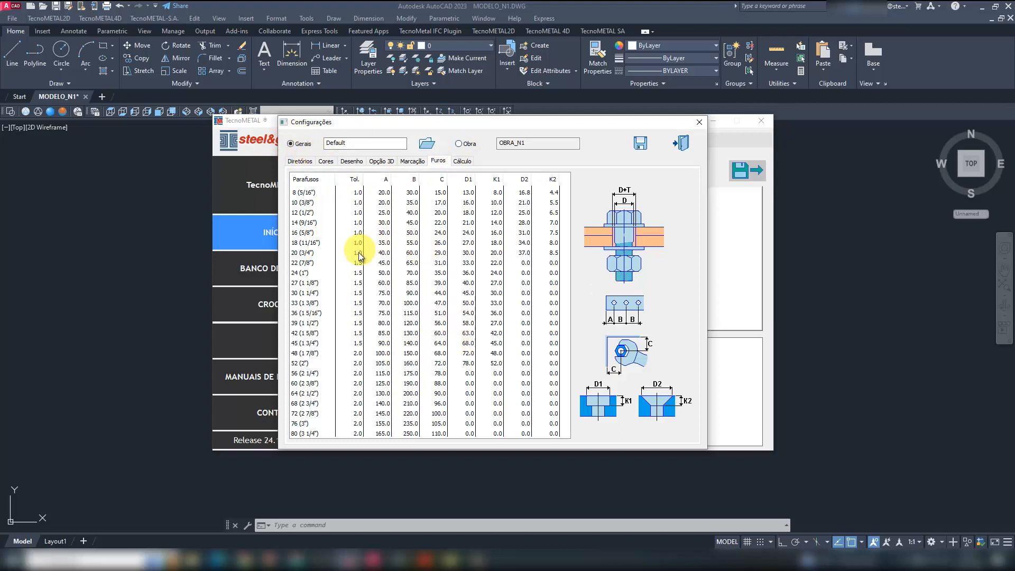
pyautogui.moveTo(600, 128); pyautogui.dragTo(598, 271)
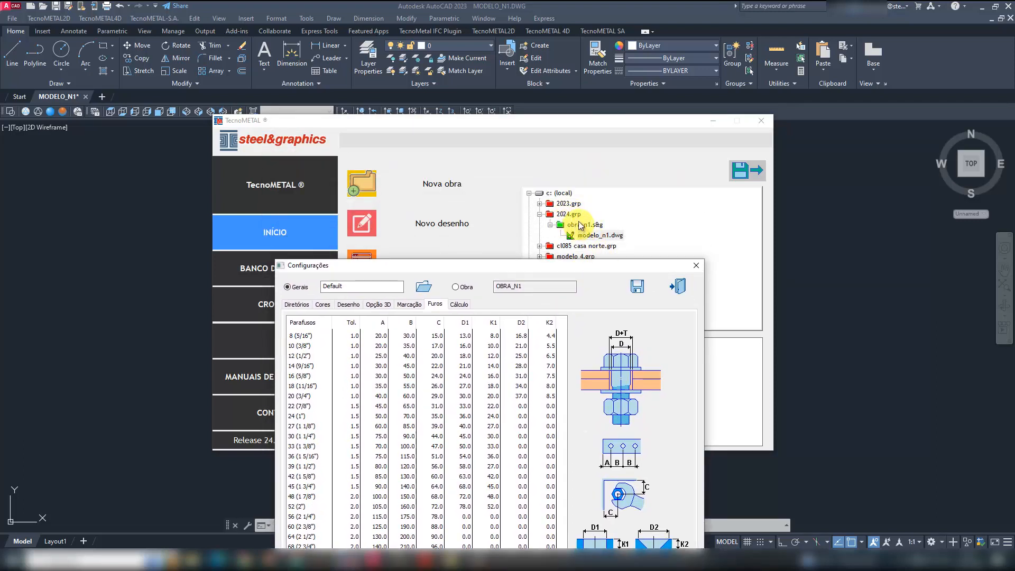
pyautogui.click(595, 275)
pyautogui.click(601, 286)
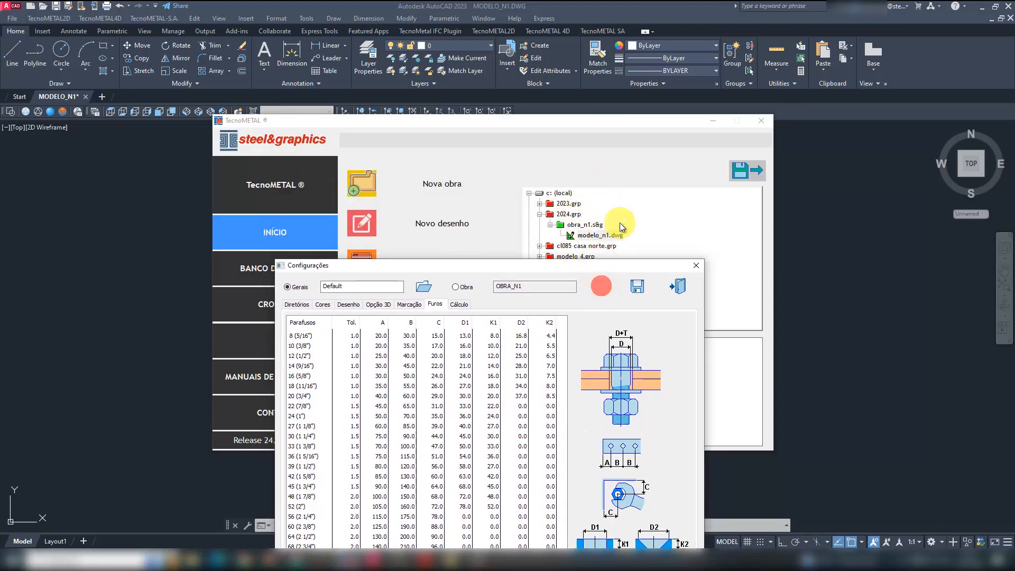
pyautogui.click(598, 303)
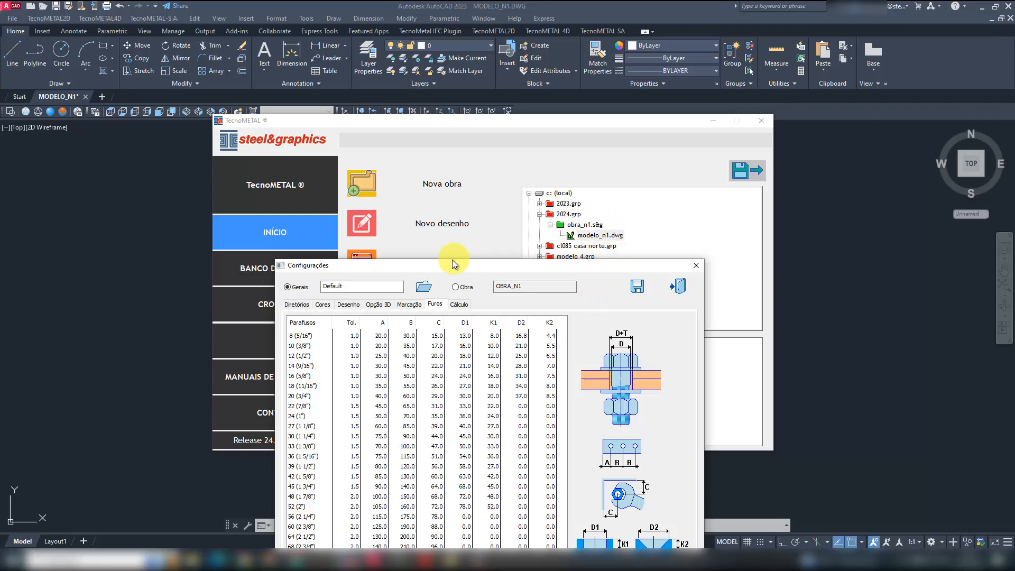
pyautogui.moveTo(473, 265); pyautogui.dragTo(534, 121)
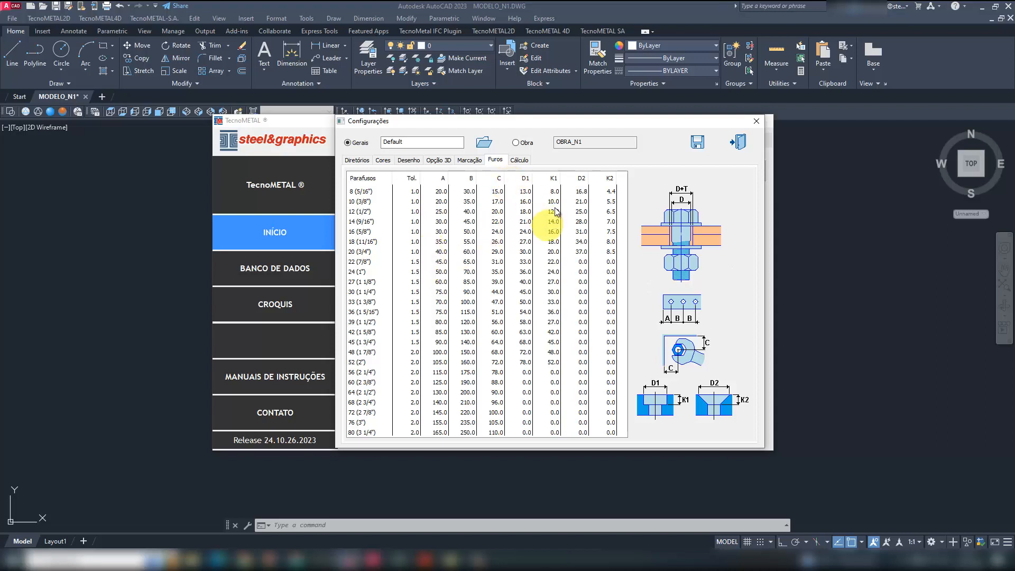
# - Switch the configuration scope to the OBRA_N1 work and set its bolt typology to IF and profile material to A572GR50
pyautogui.click(517, 143)
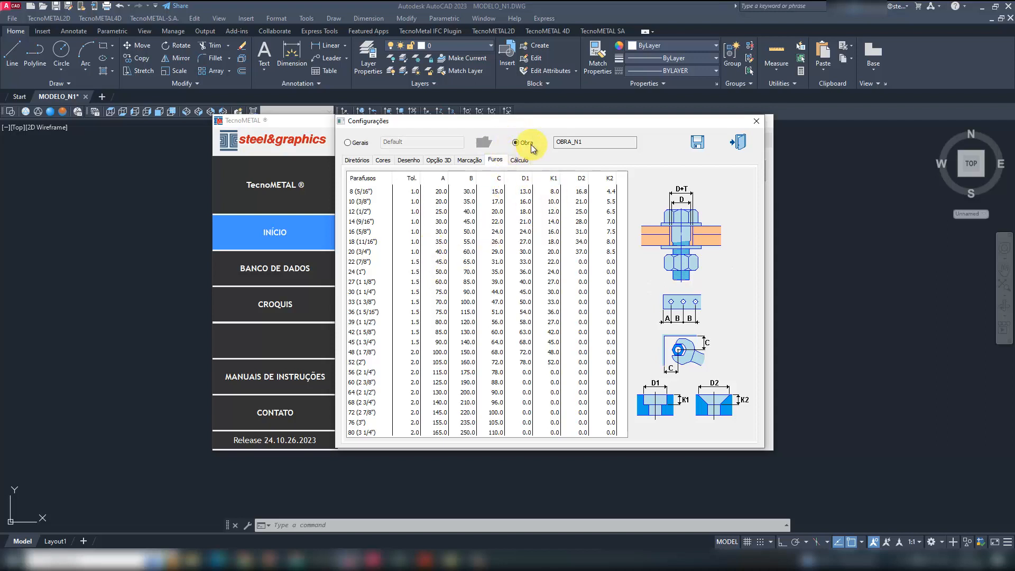
pyautogui.doubleClick(581, 144)
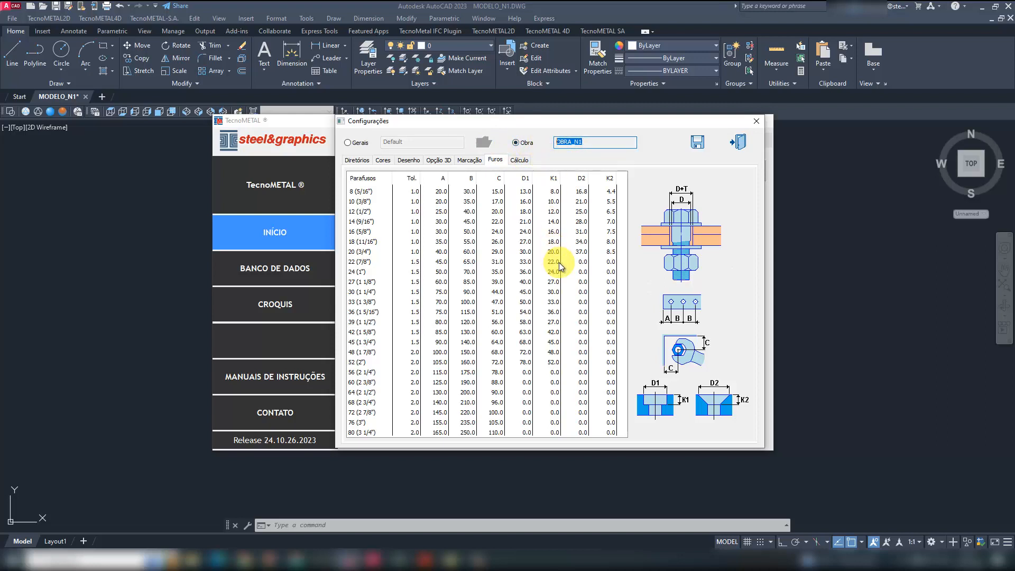
pyautogui.click(410, 161)
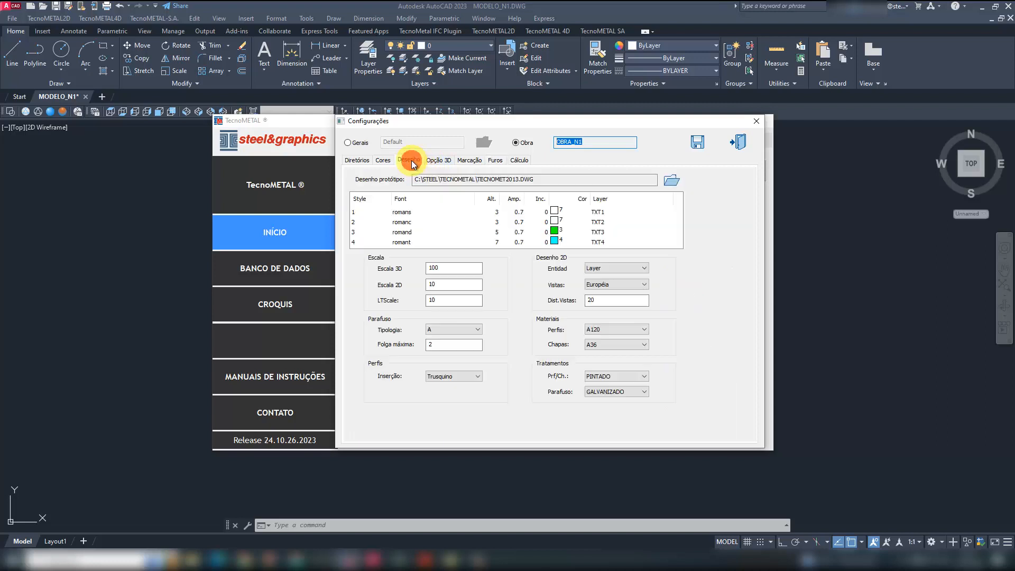
pyautogui.click(455, 329)
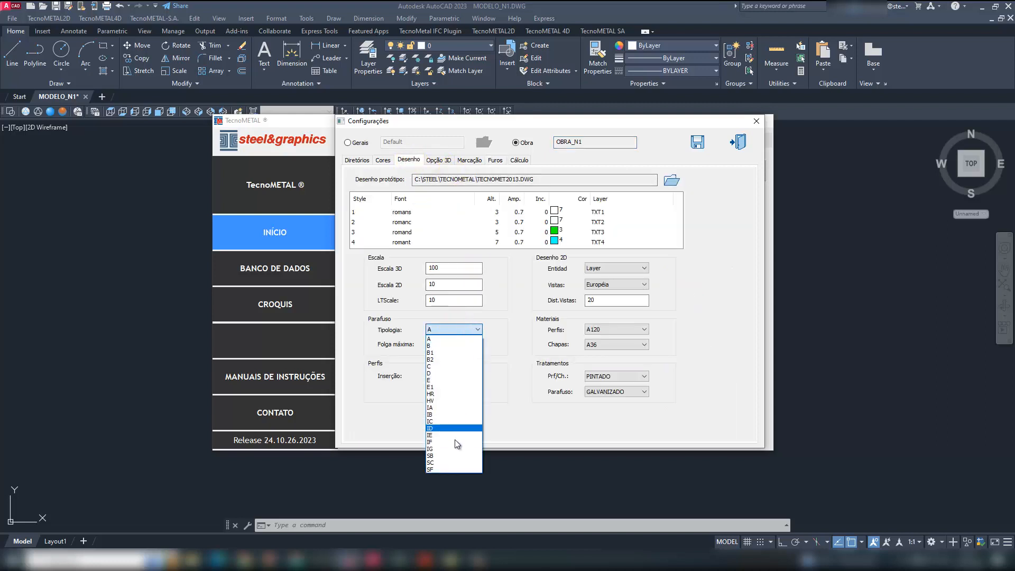
pyautogui.click(450, 440)
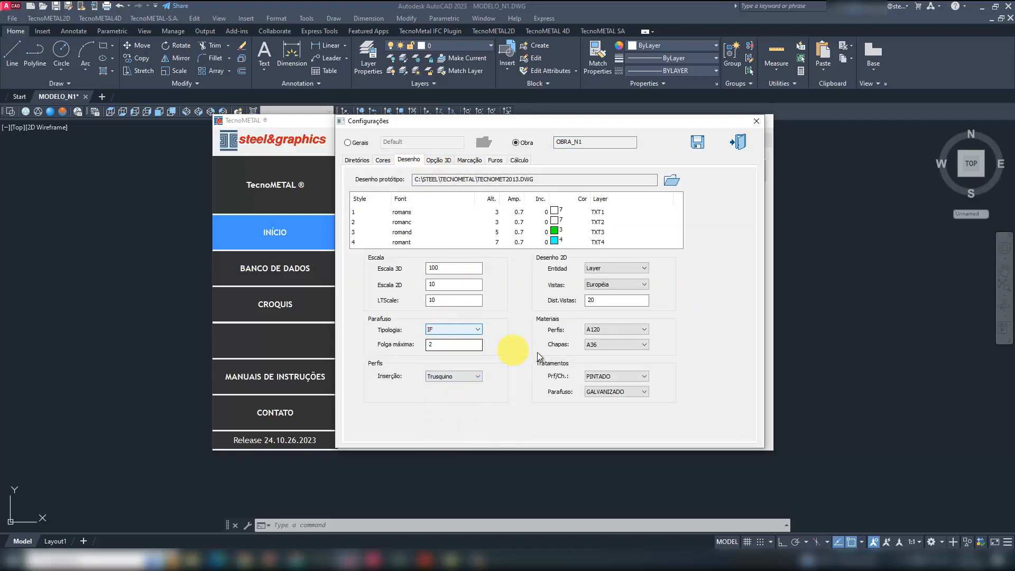
pyautogui.click(622, 328)
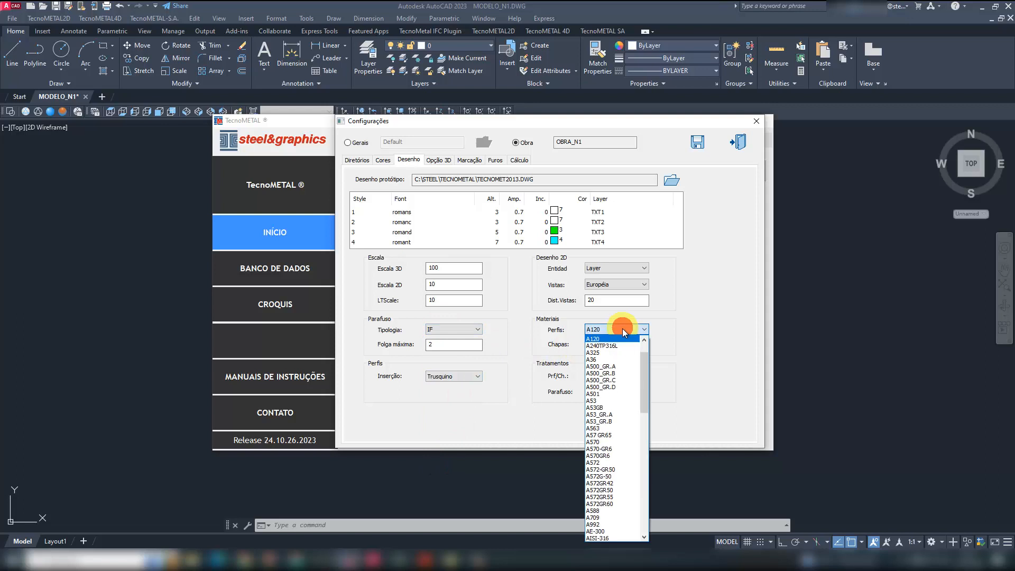
pyautogui.click(615, 490)
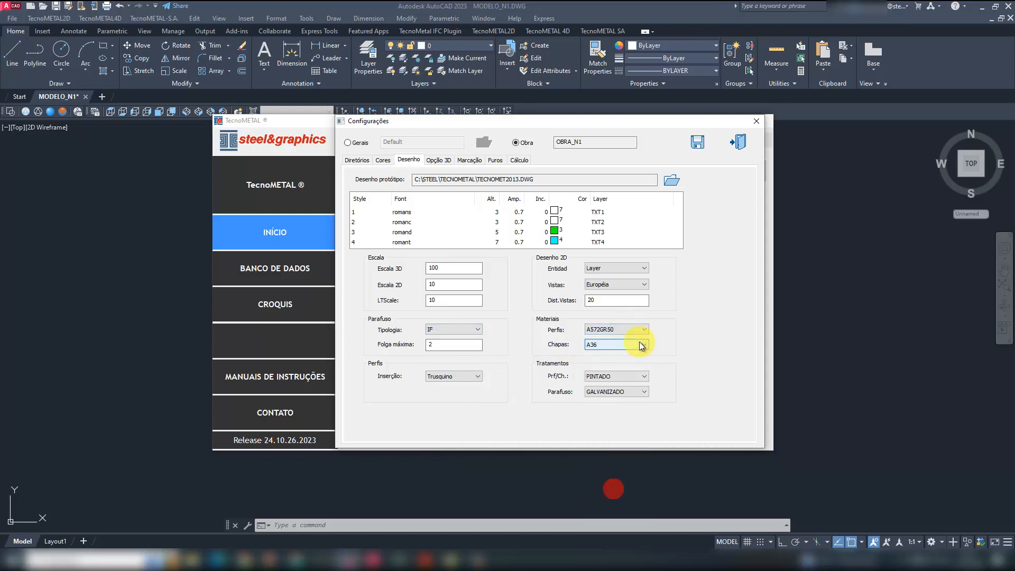
# - Choose A36 as the default plate material for the OBRA_N1 work
pyautogui.click(619, 346)
pyautogui.click(616, 349)
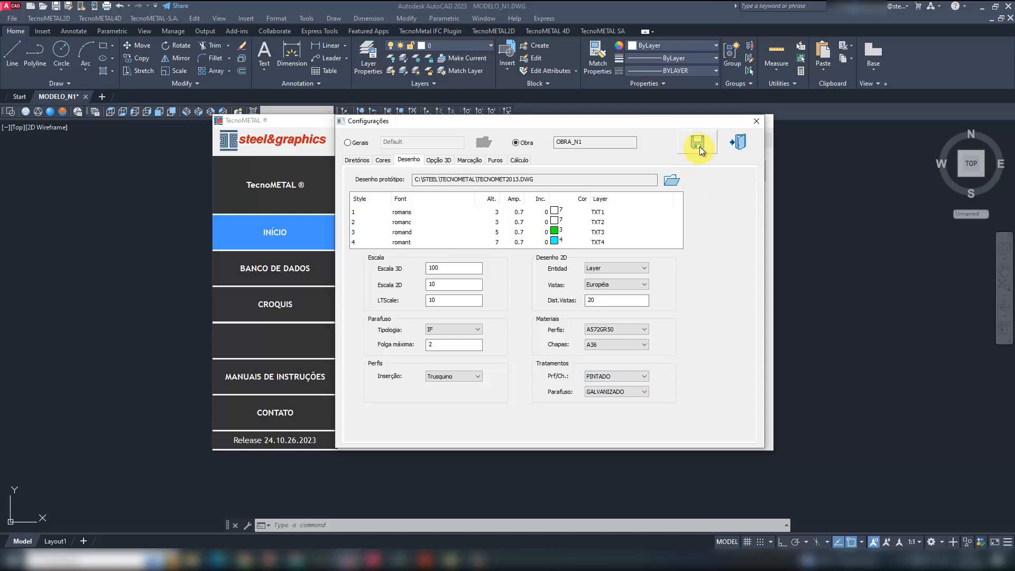
# - In the work's hole settings, set the tolerance of the 12 (1/2") bolt to 2
pyautogui.click(495, 161)
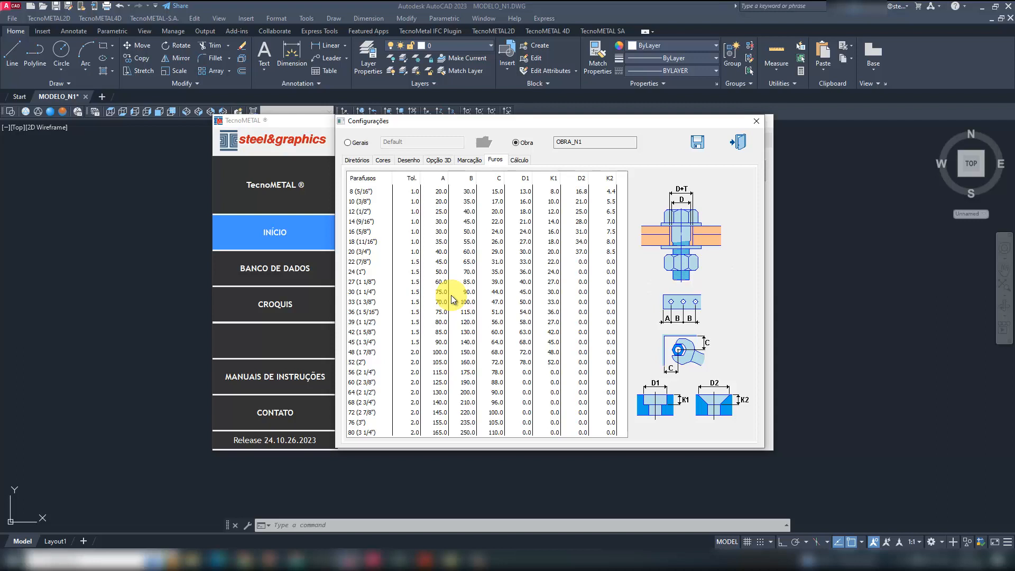
pyautogui.click(365, 211)
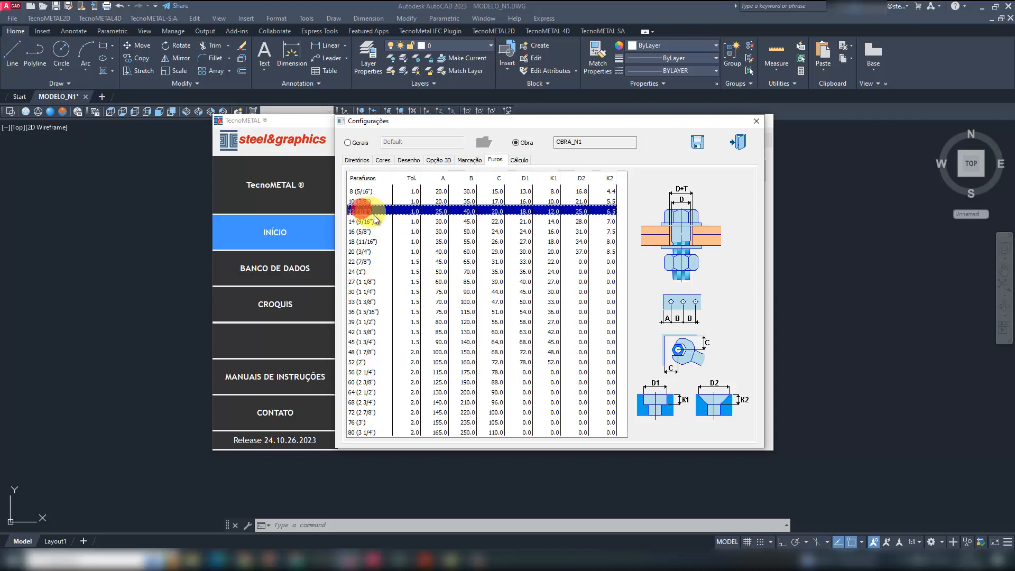
pyautogui.click(365, 231)
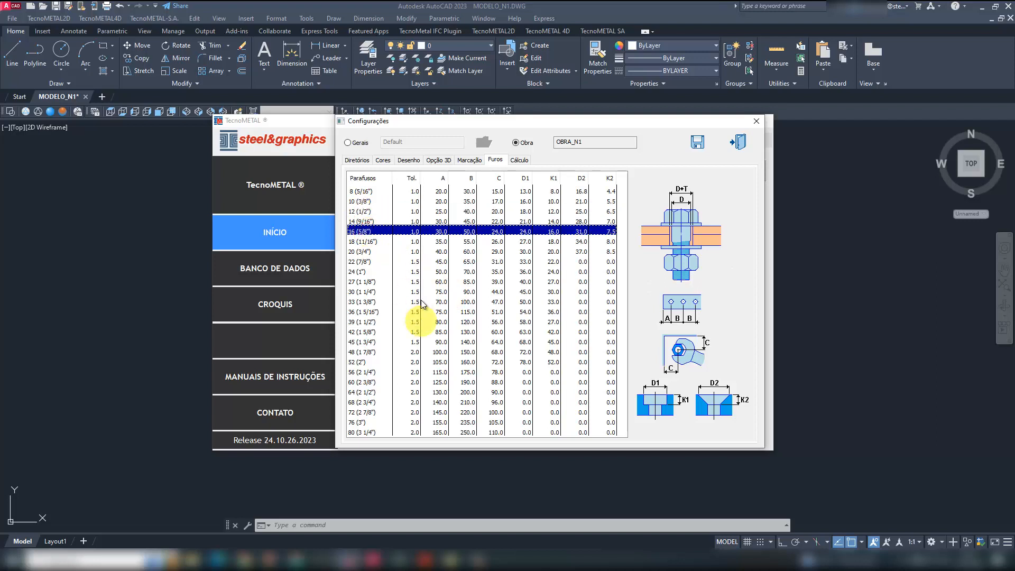
pyautogui.click(372, 211)
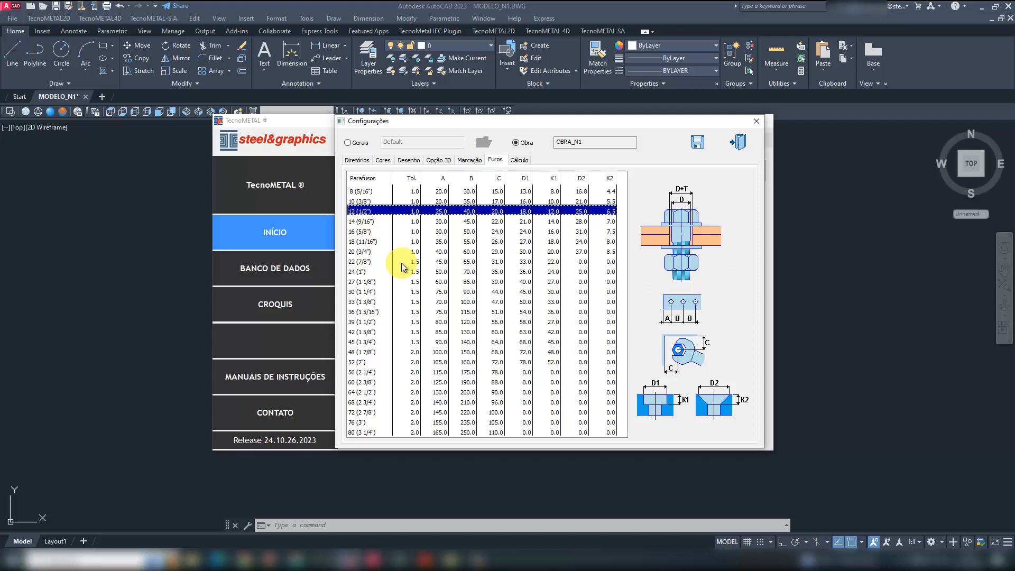
pyautogui.click(404, 211)
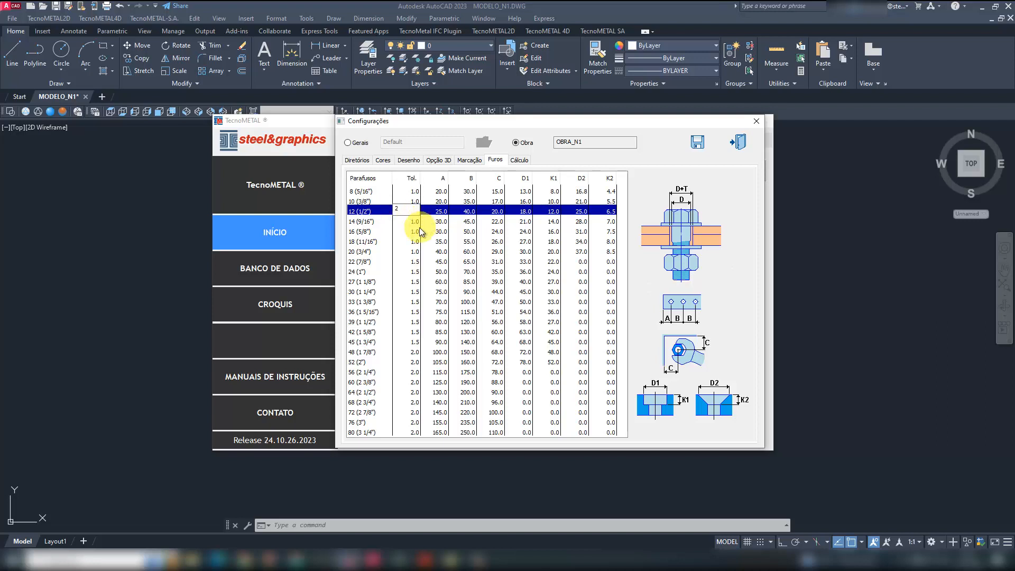
pyautogui.click(414, 213)
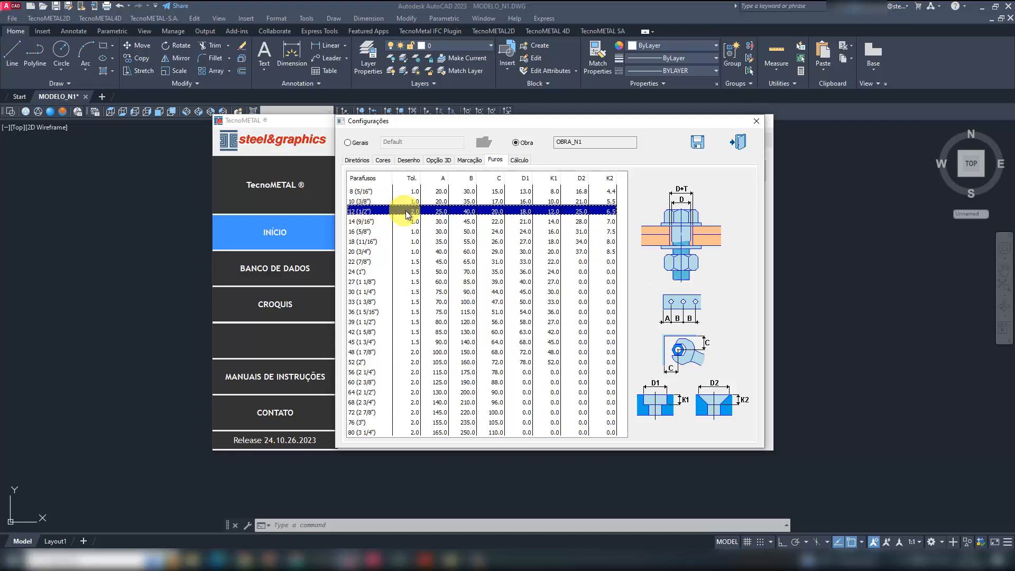
# - Set the hole tolerance of the 16 (5/8") bolt to 2
pyautogui.click(368, 233)
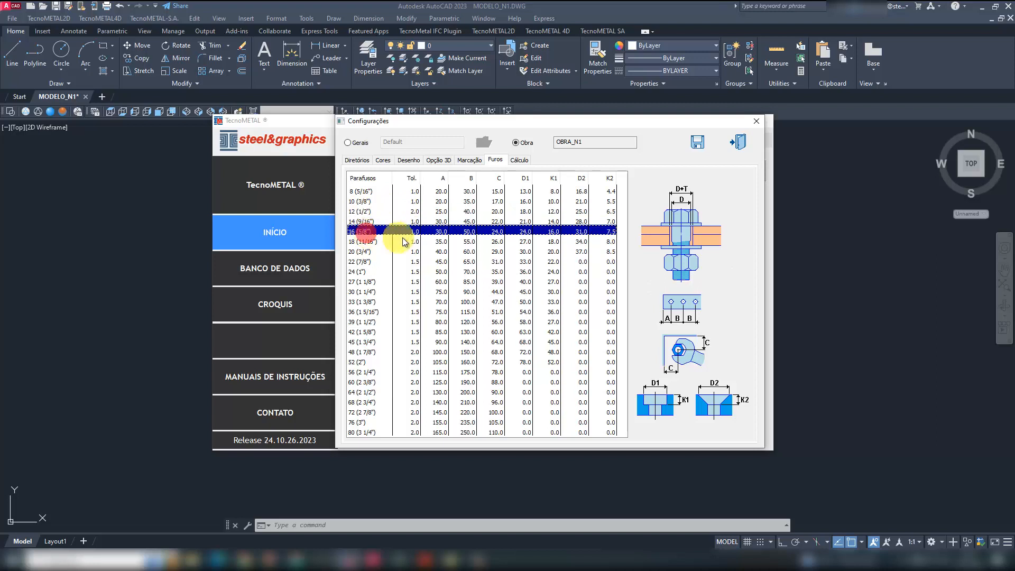
pyautogui.click(414, 228)
pyautogui.moveTo(414, 228); pyautogui.dragTo(390, 236)
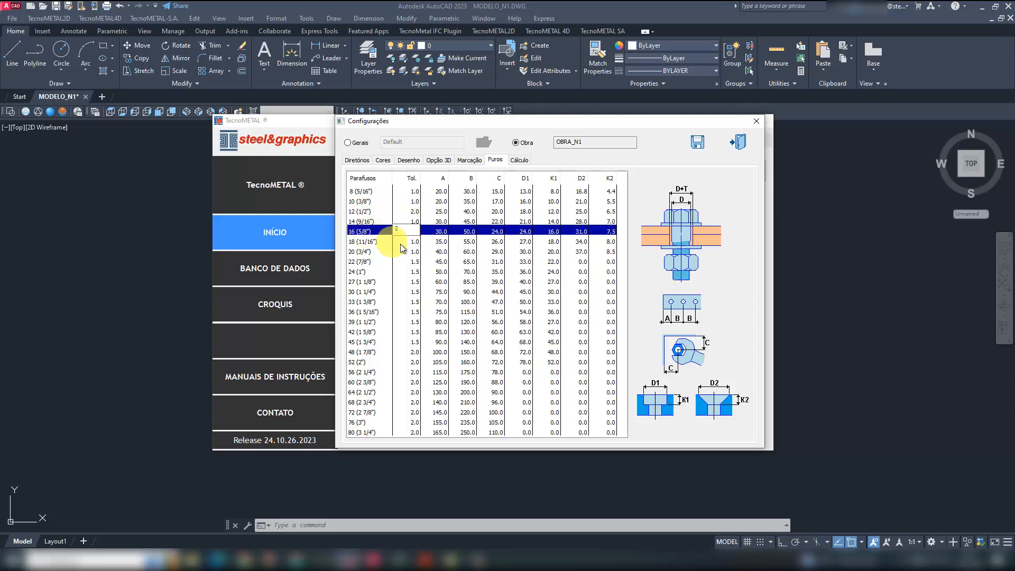
pyautogui.click(403, 243)
pyautogui.click(406, 231)
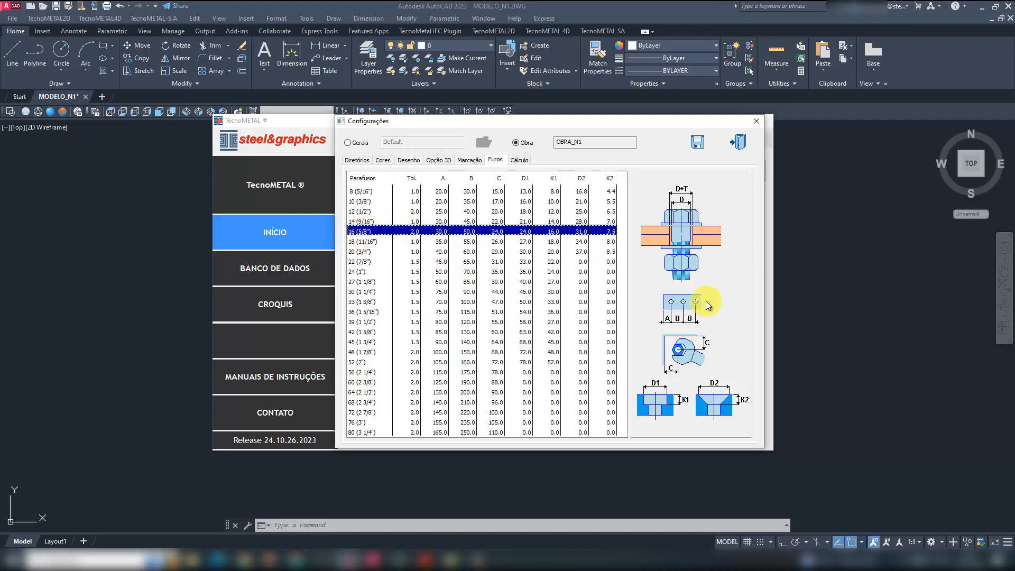
# - Save the OBRA_N1 configuration, select modelo_n1.dwg in the project tree and minimise the TecnoMETAL window
pyautogui.click(699, 143)
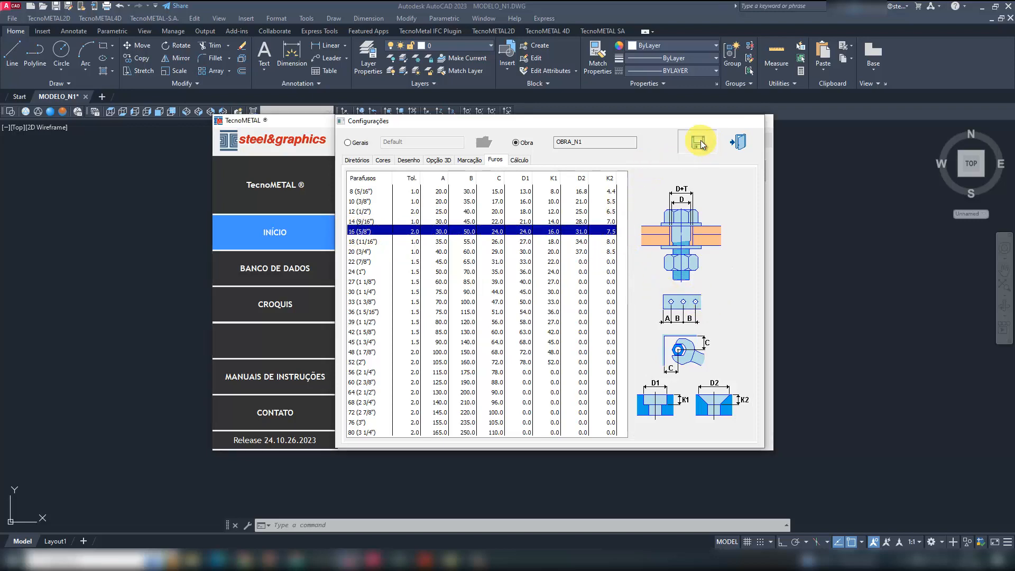
pyautogui.click(604, 236)
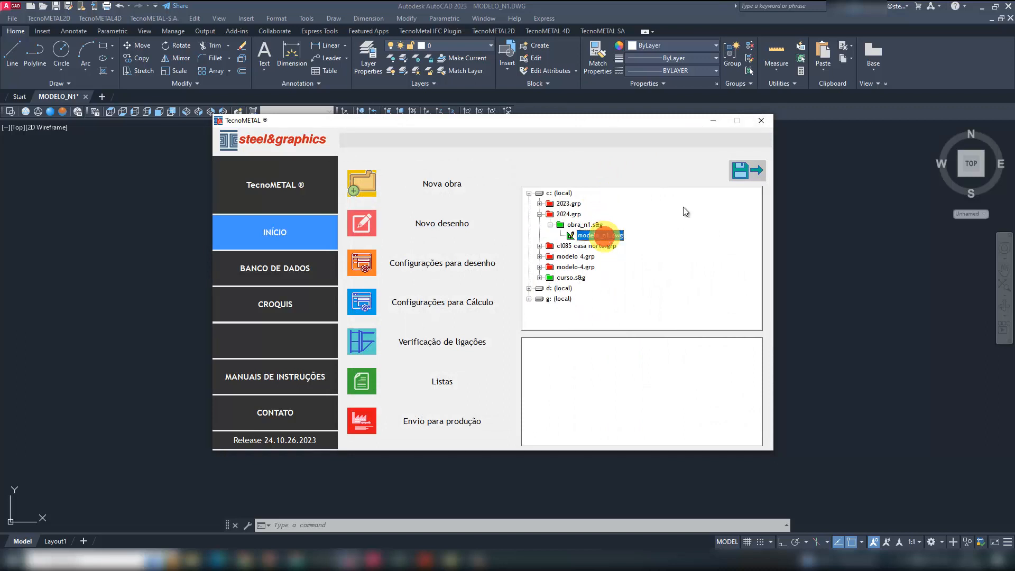
pyautogui.click(712, 123)
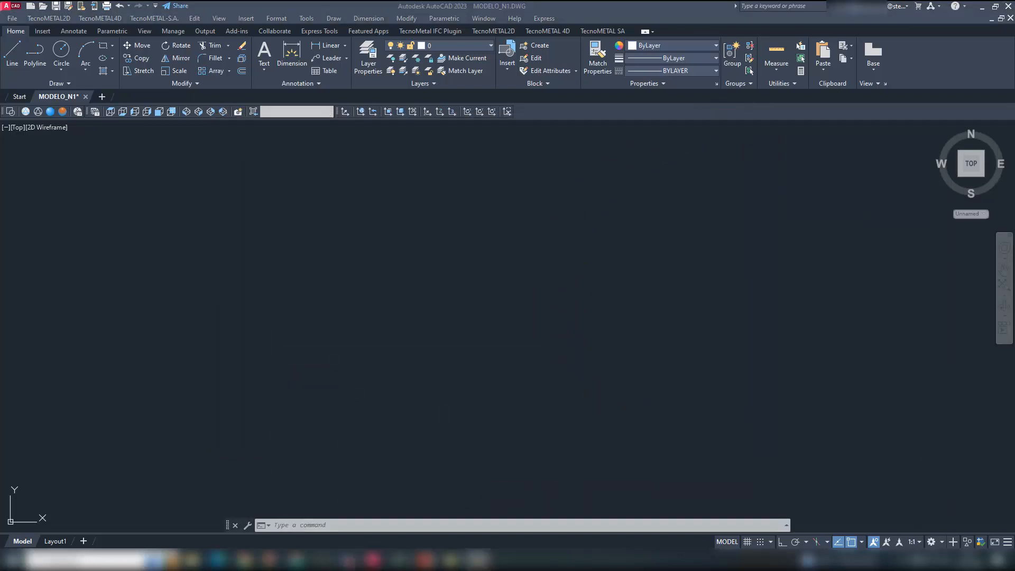
# - Switch to the PDF reader and review the layout in UNIFILARES.pdf and the connection details in LIGAÇÕES.pdf
pyautogui.moveTo(425, 560)
pyautogui.click(489, 528)
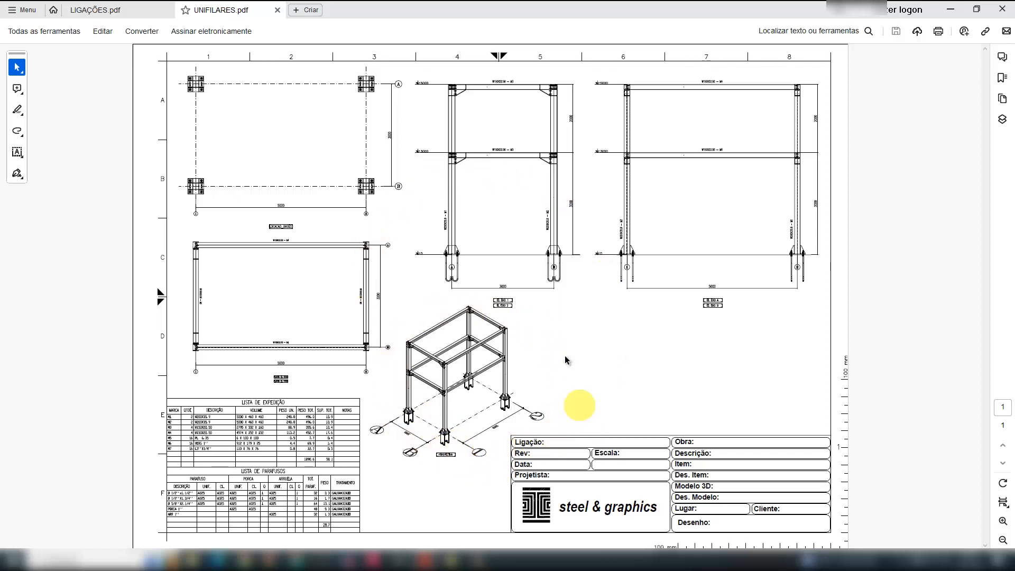
pyautogui.click(135, 11)
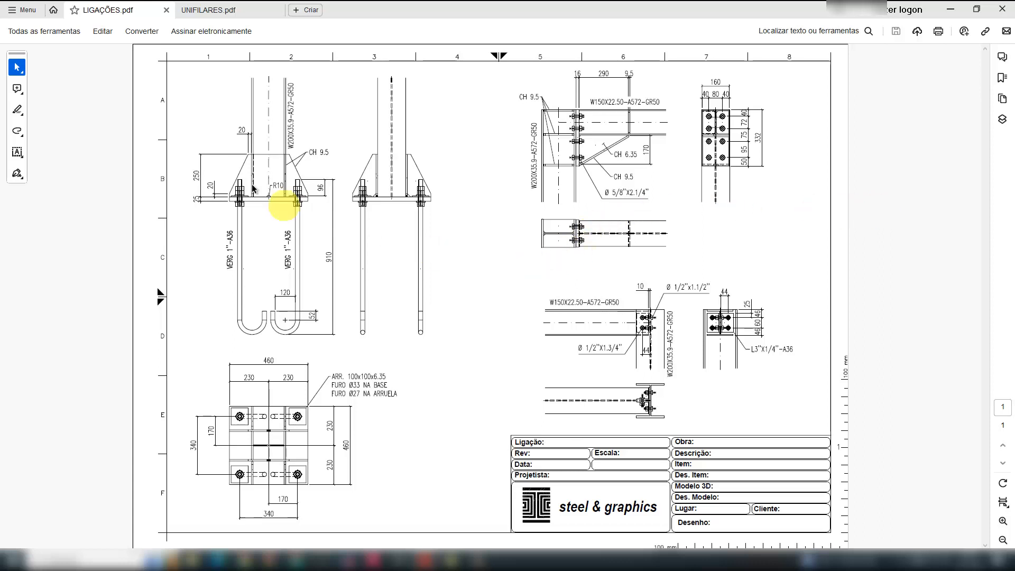
# - Return to UNIFILARES.pdf and examine the perspective view of the frame, its axes and their spacings
pyautogui.click(237, 10)
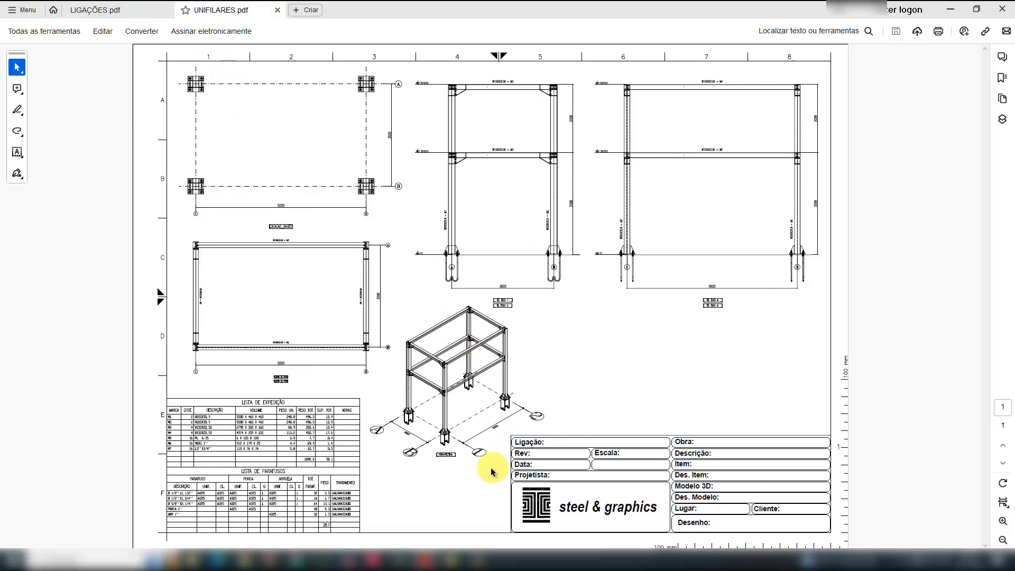
pyautogui.keyDown('ctrl'); pyautogui.scroll(1, 476, 486); pyautogui.keyUp('ctrl')
pyautogui.keyDown('ctrl'); pyautogui.scroll(1, 474, 481); pyautogui.keyUp('ctrl')
pyautogui.keyDown('ctrl'); pyautogui.scroll(1, 400, 423); pyautogui.keyUp('ctrl')
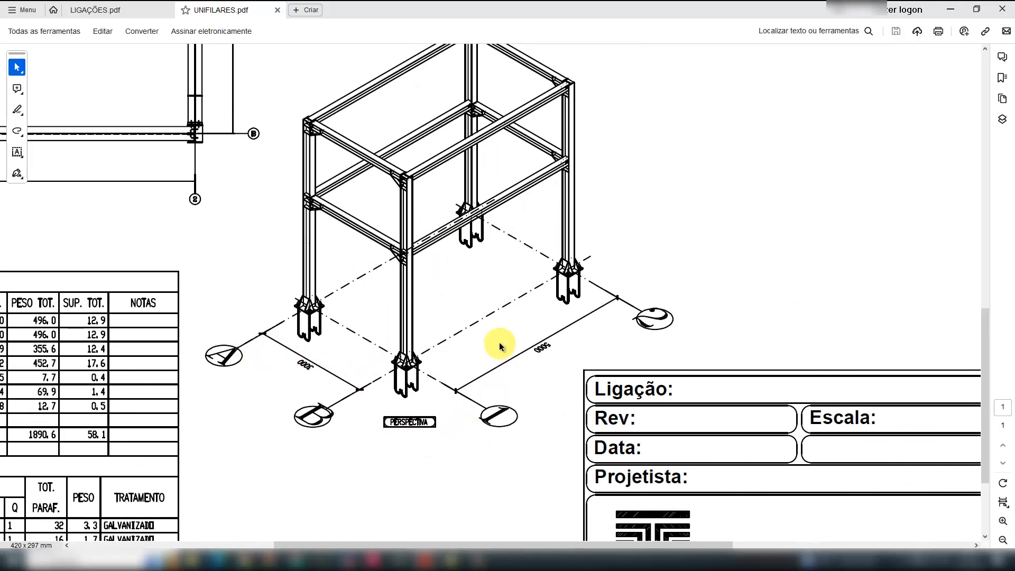
pyautogui.click(485, 294)
pyautogui.scroll(-2, 518, 357)
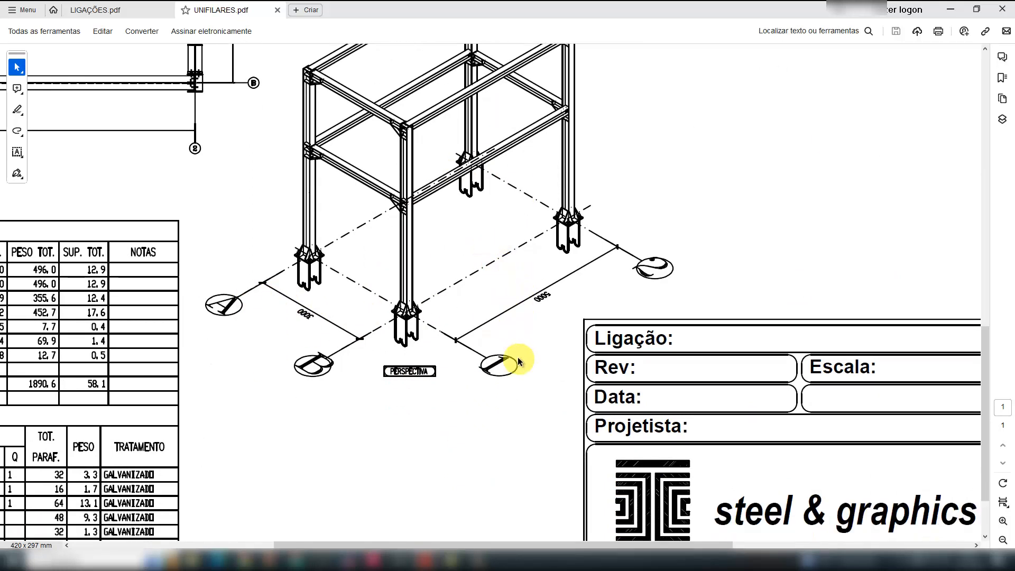
pyautogui.scroll(3, 517, 356)
pyautogui.keyDown('ctrl'); pyautogui.scroll(-2, 516, 358); pyautogui.keyUp('ctrl')
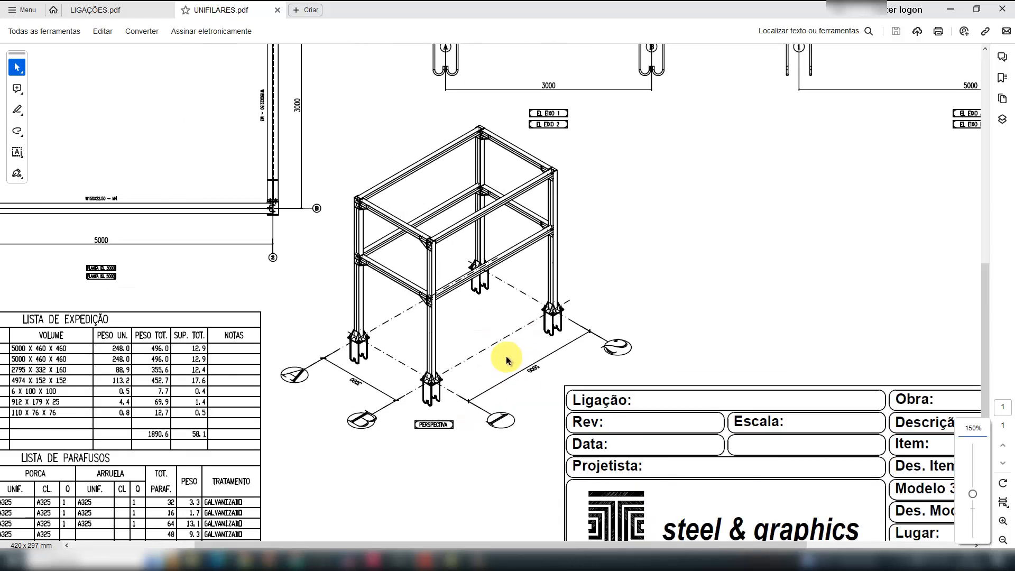
pyautogui.keyDown('ctrl'); pyautogui.scroll(-3, 508, 354); pyautogui.keyUp('ctrl')
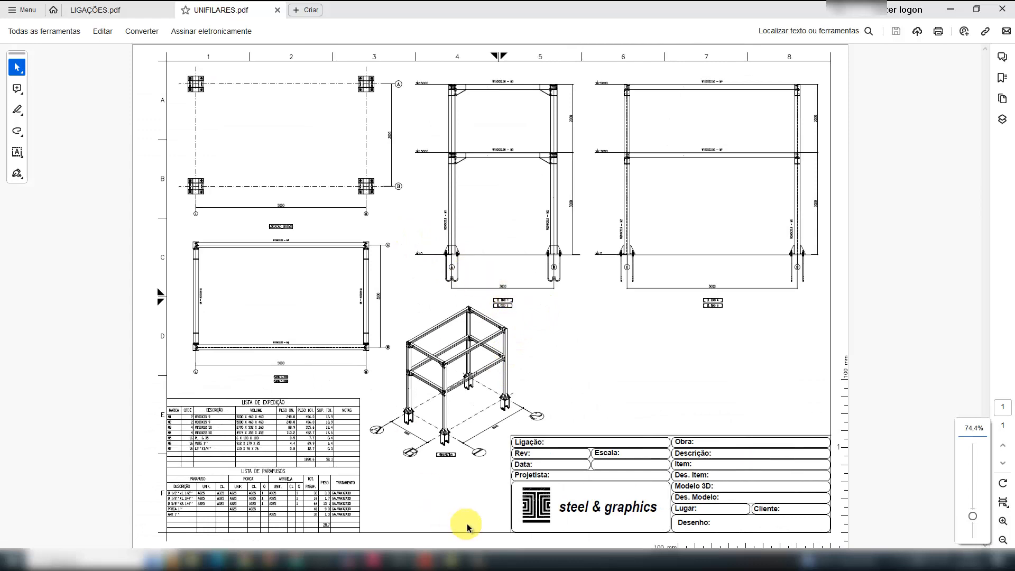
# - Switch back to the MODELO_N1 drawing in AutoCAD and display the TecnoMETAL 4D tools
pyautogui.moveTo(375, 555)
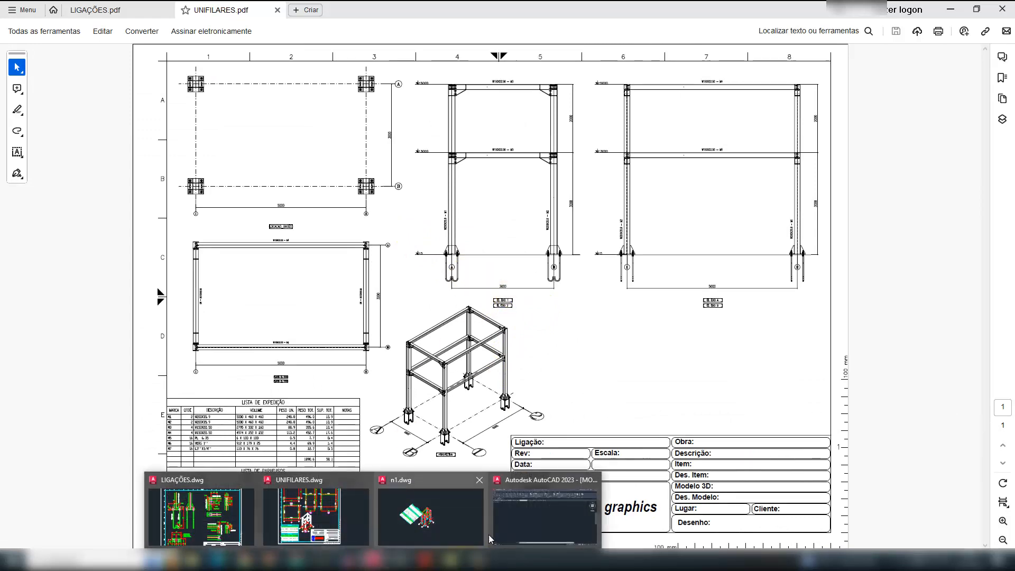
pyautogui.click(500, 525)
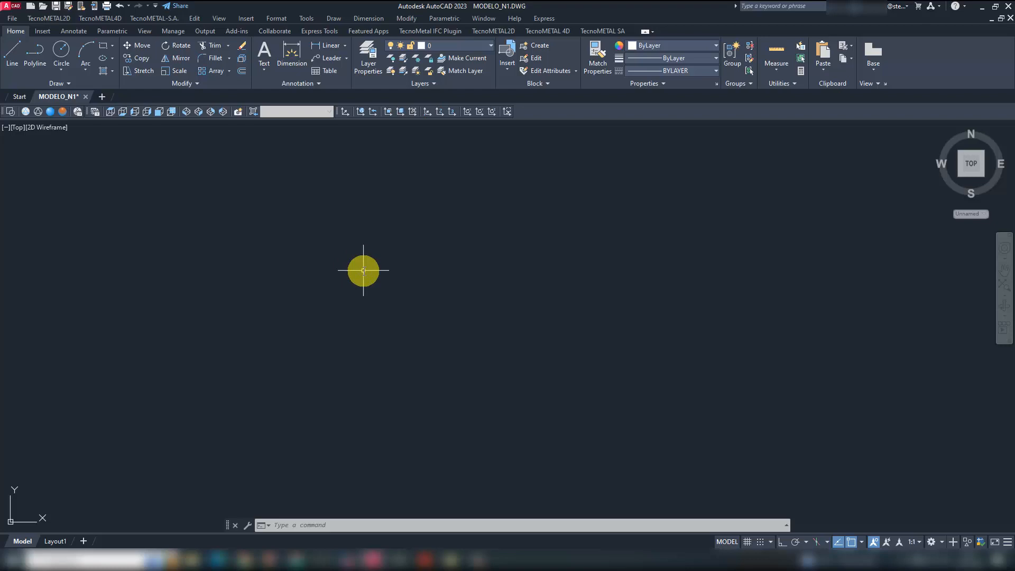
pyautogui.click(566, 30)
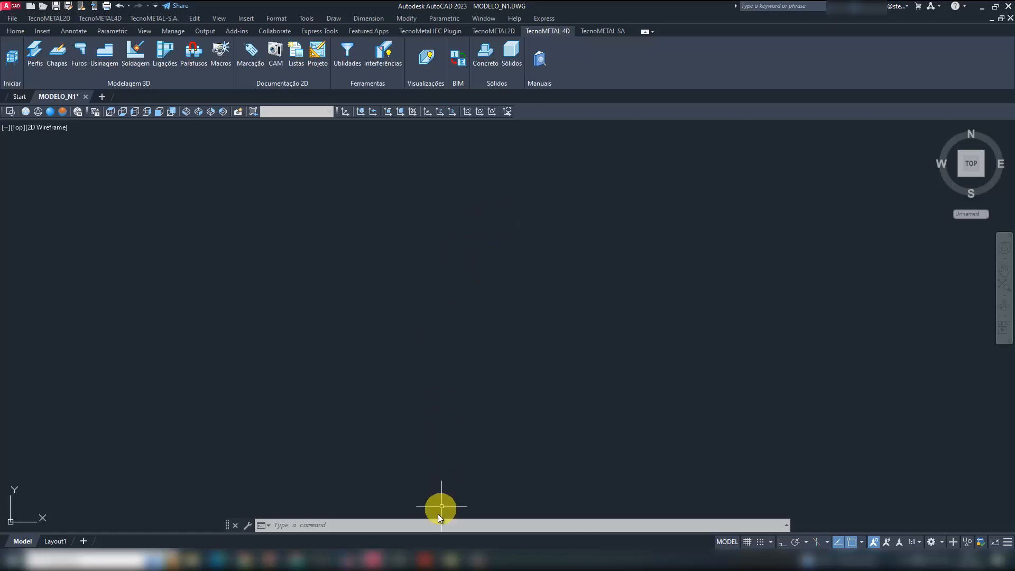
# - Check the plan and elevation dimensions in UNIFILARES.pdf once more and return to the AutoCAD drawing
pyautogui.moveTo(424, 559)
pyautogui.click(469, 526)
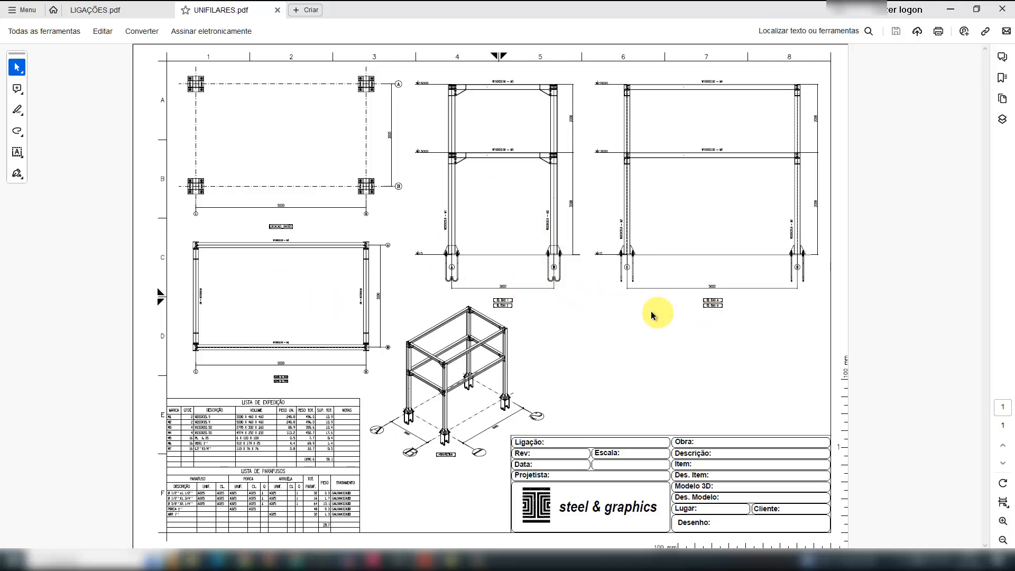
pyautogui.click(949, 9)
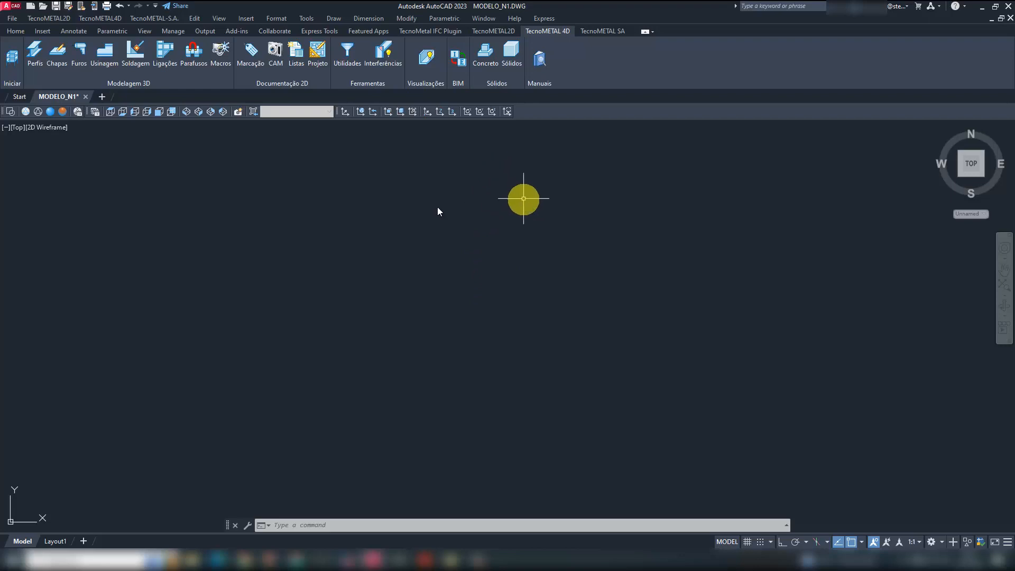
# - Start a TecnoMETAL 4D unifilar scheme and set its base dimensions to 3000 for value 1 and 5000 for value 2
pyautogui.click(11, 56)
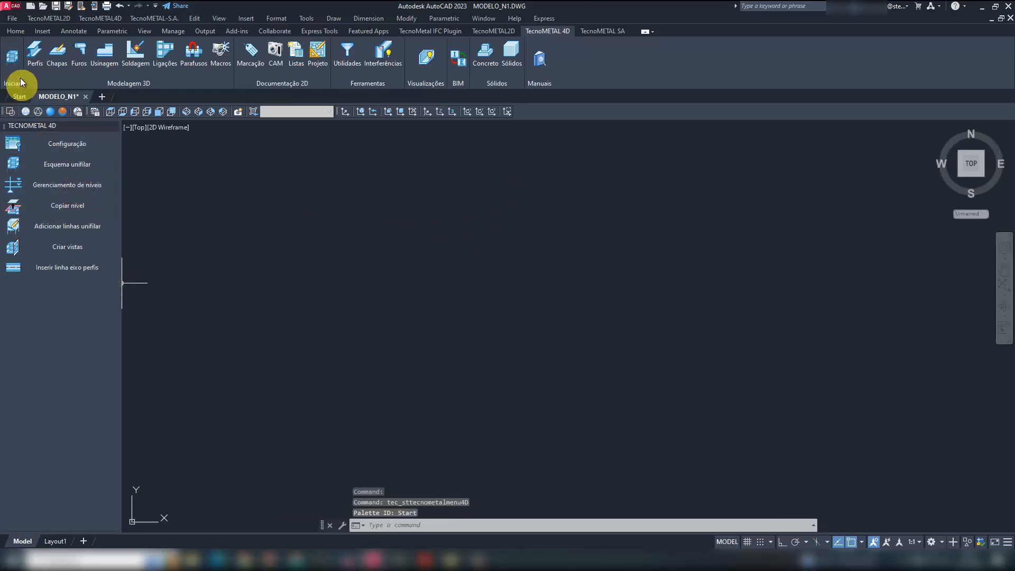
pyautogui.click(65, 163)
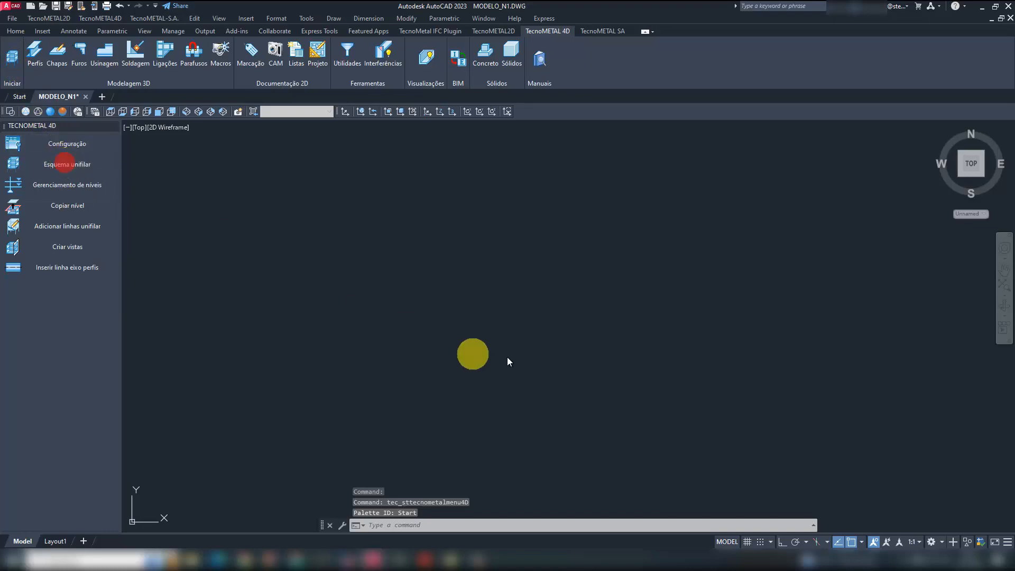
pyautogui.moveTo(237, 14); pyautogui.dragTo(563, 164)
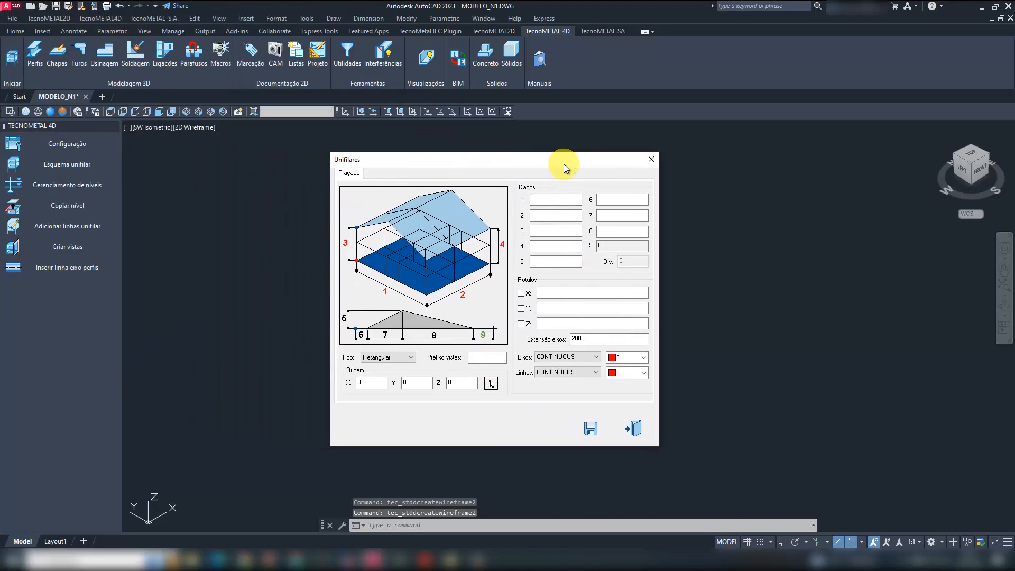
pyautogui.click(555, 198)
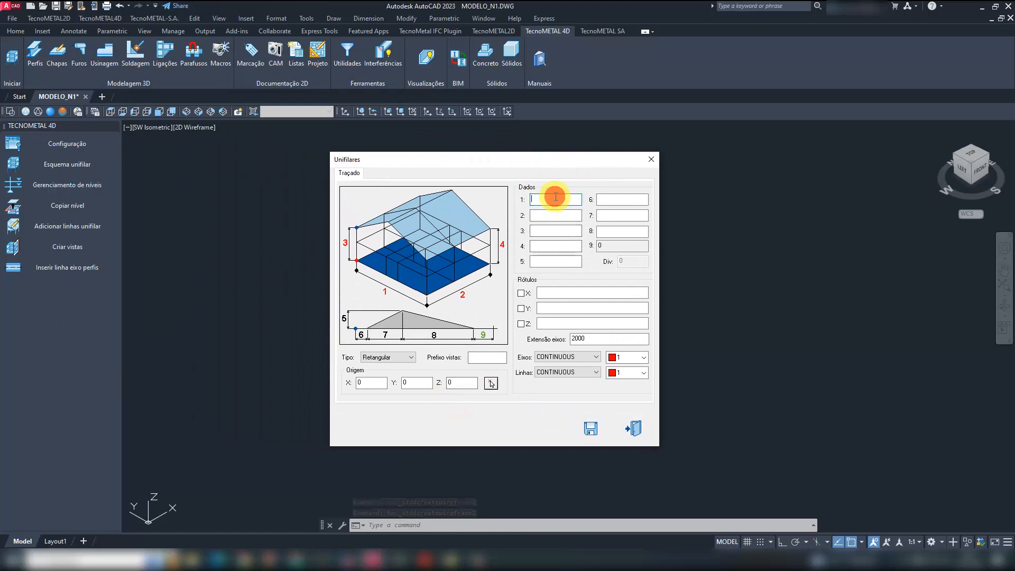
pyautogui.write('3000')
pyautogui.click(550, 212)
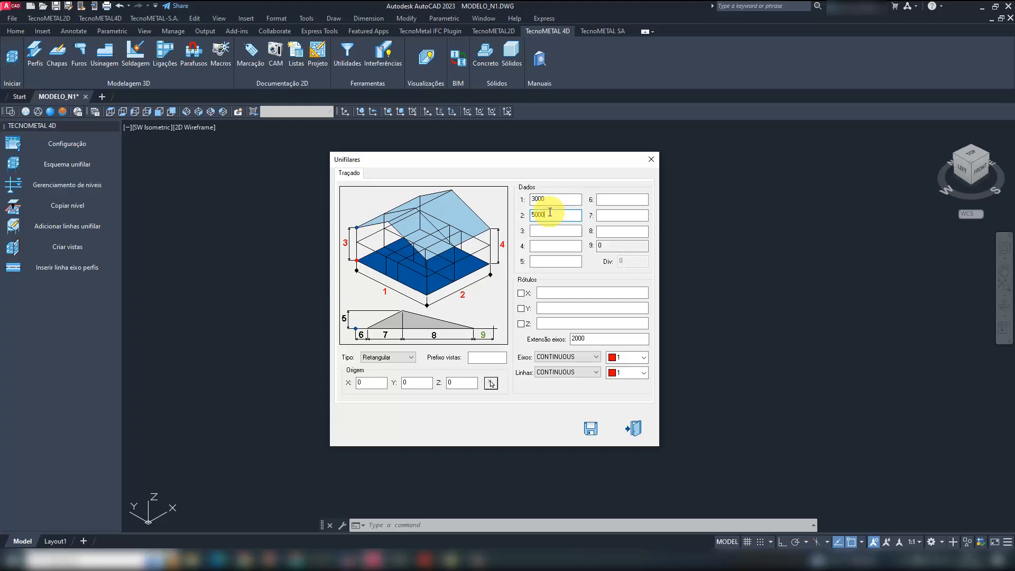
# - Set level heights 3 and 4 of the unifilar scheme both to 3000,2000
pyautogui.click(557, 231)
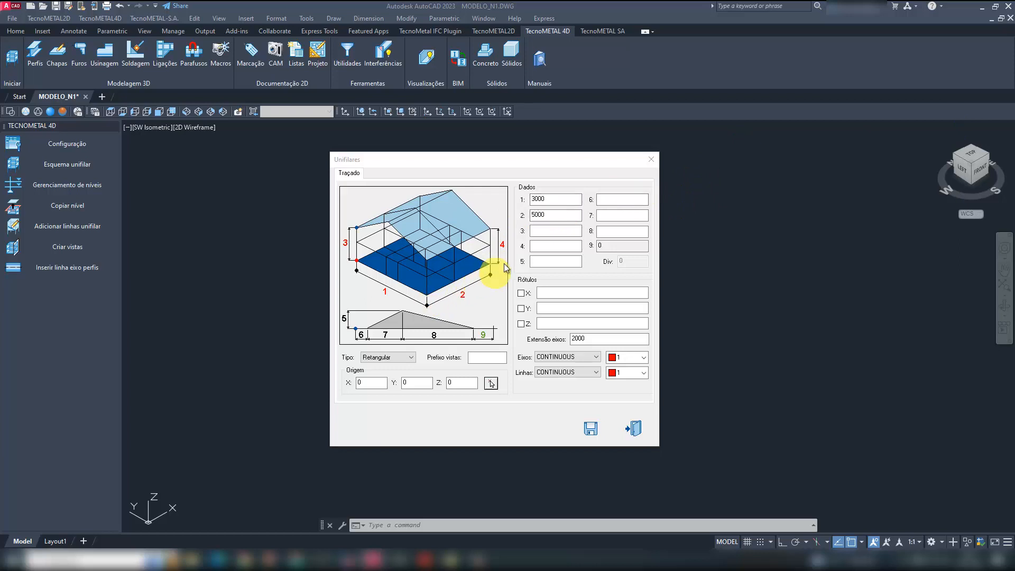
pyautogui.click(544, 231)
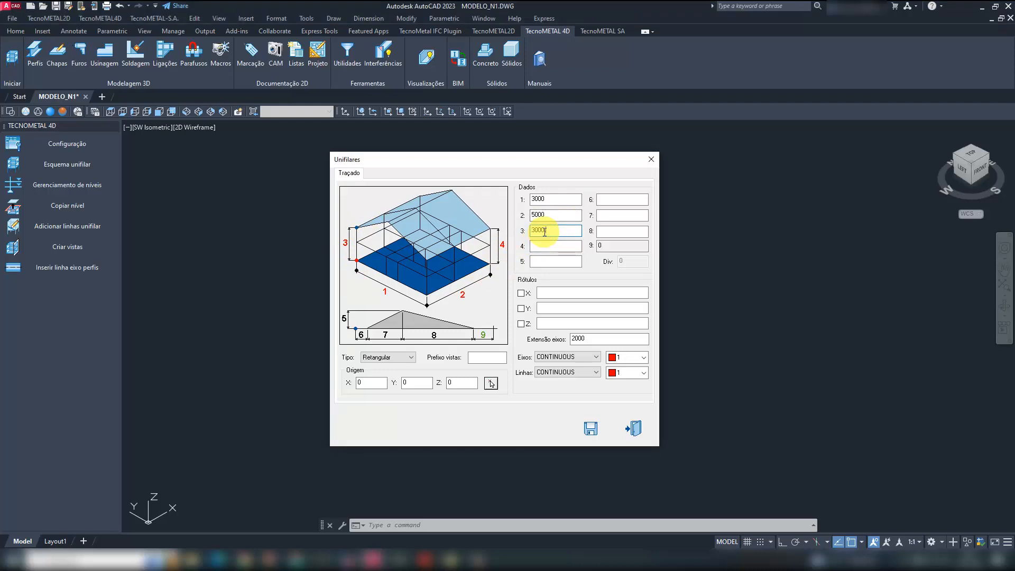
pyautogui.write('3000,2000')
pyautogui.click(549, 248)
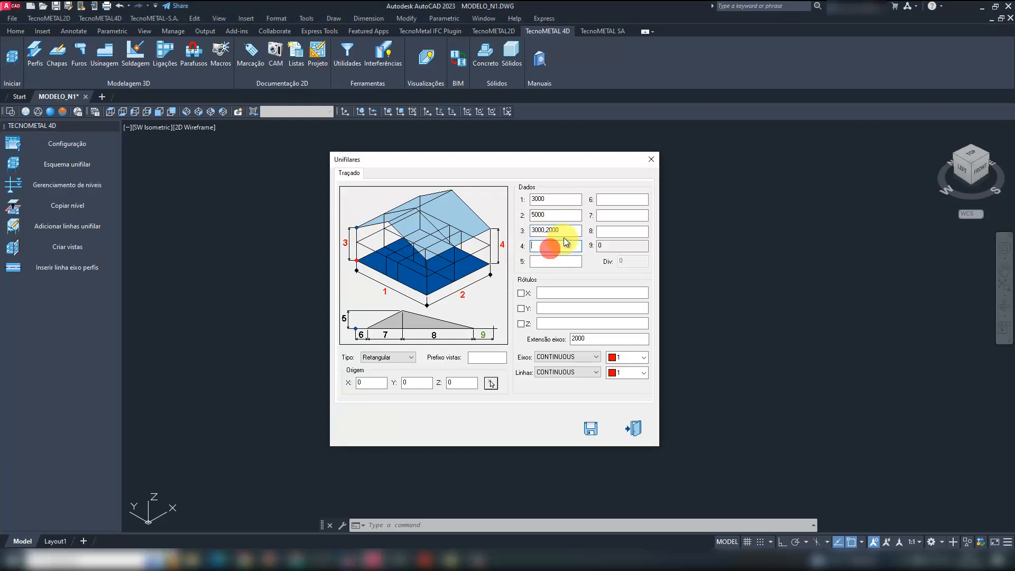
pyautogui.moveTo(565, 233); pyautogui.dragTo(531, 233)
# - Set unifilar values 5 and 6 to 0 and values 7 and 8 to 1500
pyautogui.click(554, 260)
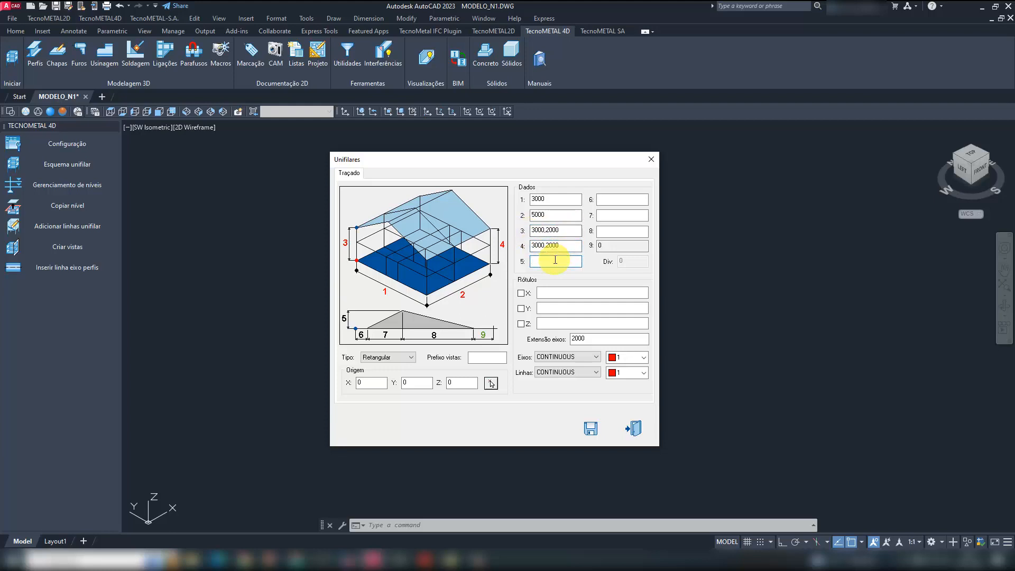
pyautogui.write('0')
pyautogui.click(622, 200)
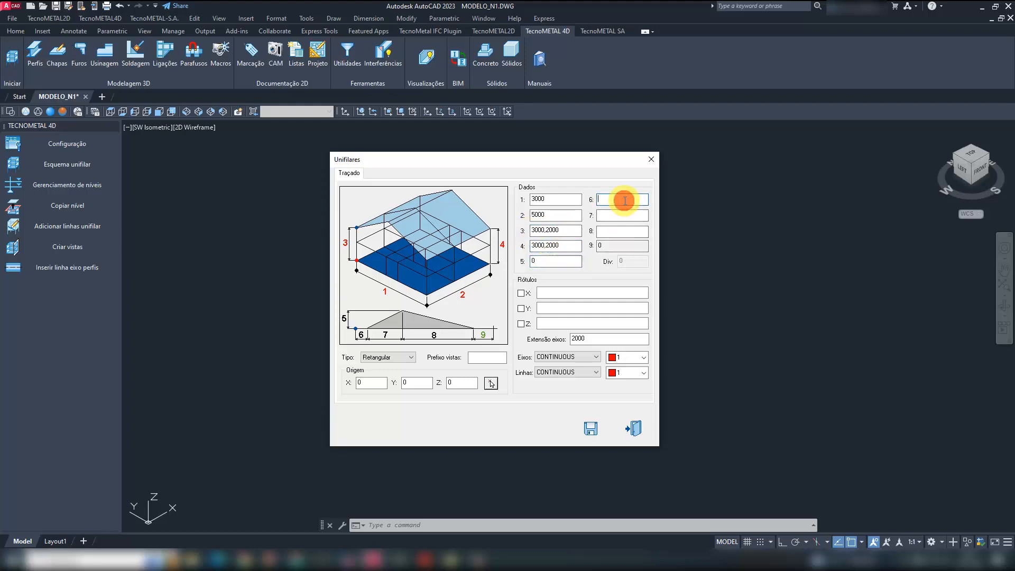
pyautogui.write('0')
pyautogui.click(630, 215)
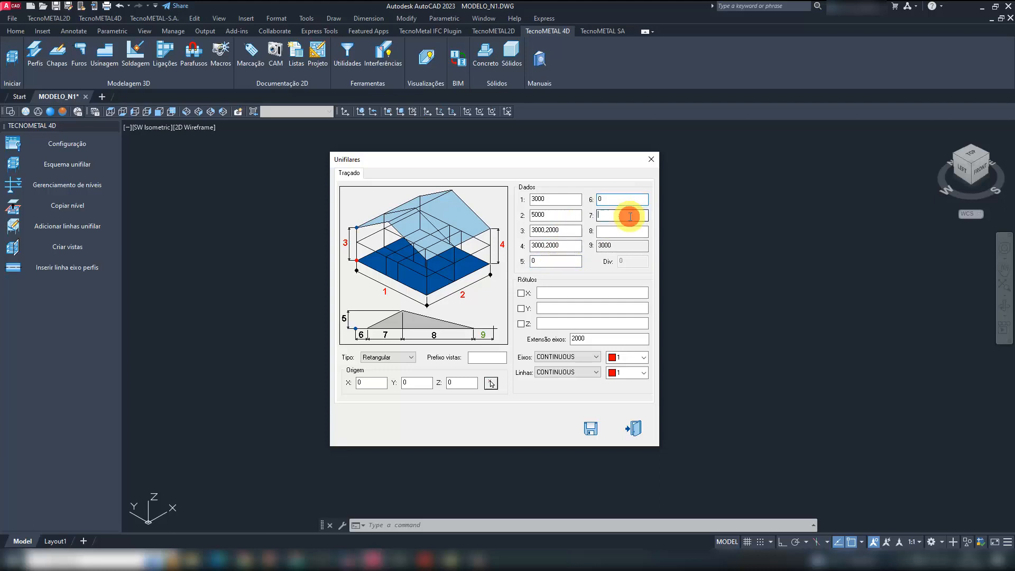
pyautogui.write('1500')
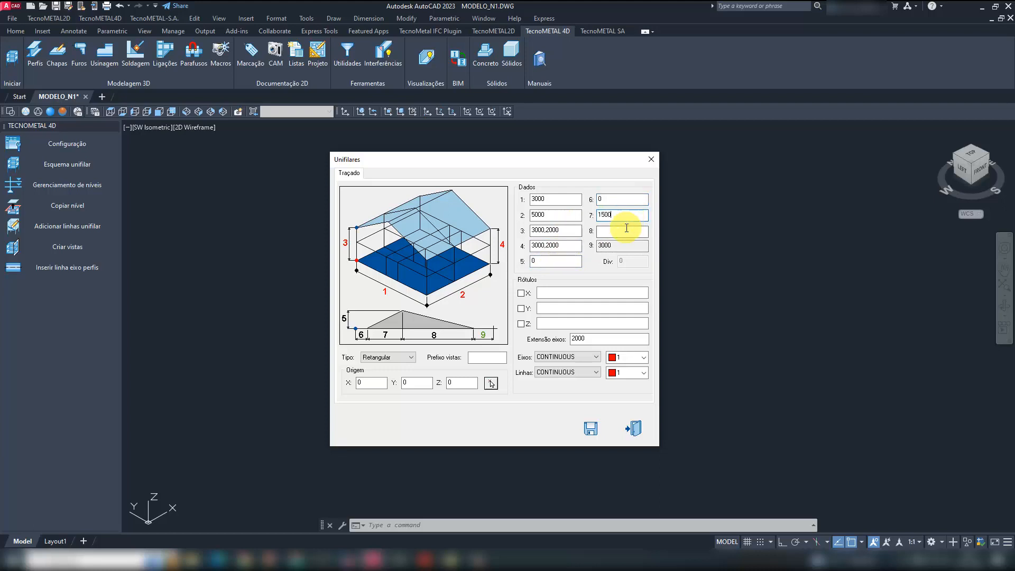
pyautogui.click(630, 232)
pyautogui.write('1500')
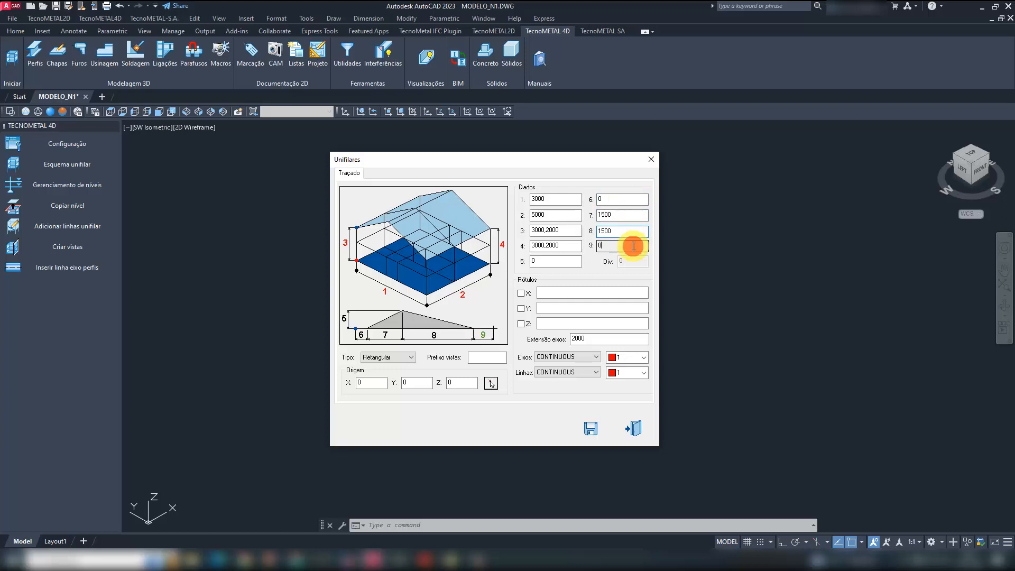
pyautogui.click(632, 245)
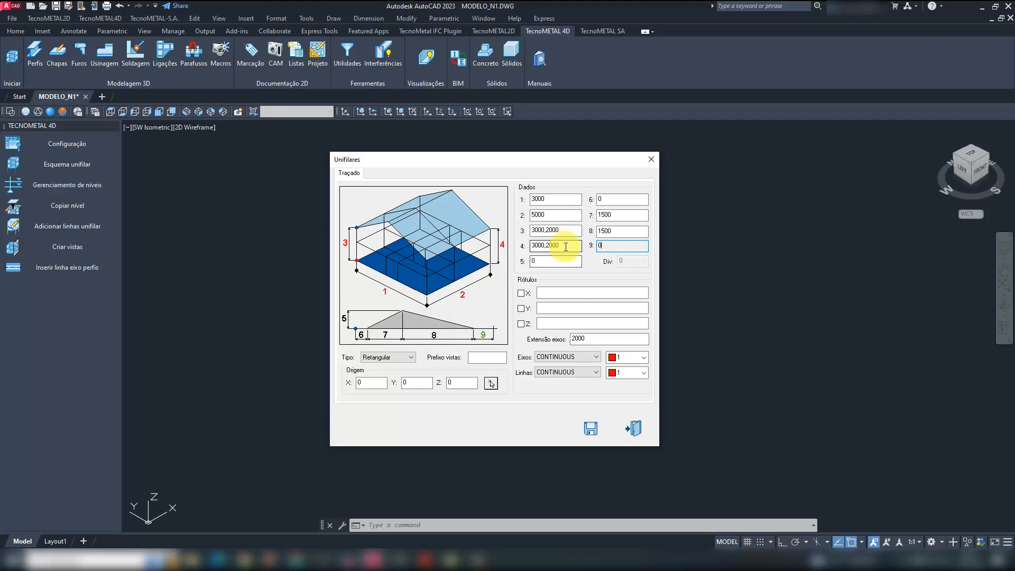
# - Enable the X axis labels as A B and the Y axis labels as 1 2, and generate the unifilar grid
pyautogui.click(521, 293)
pyautogui.click(521, 308)
pyautogui.click(551, 293)
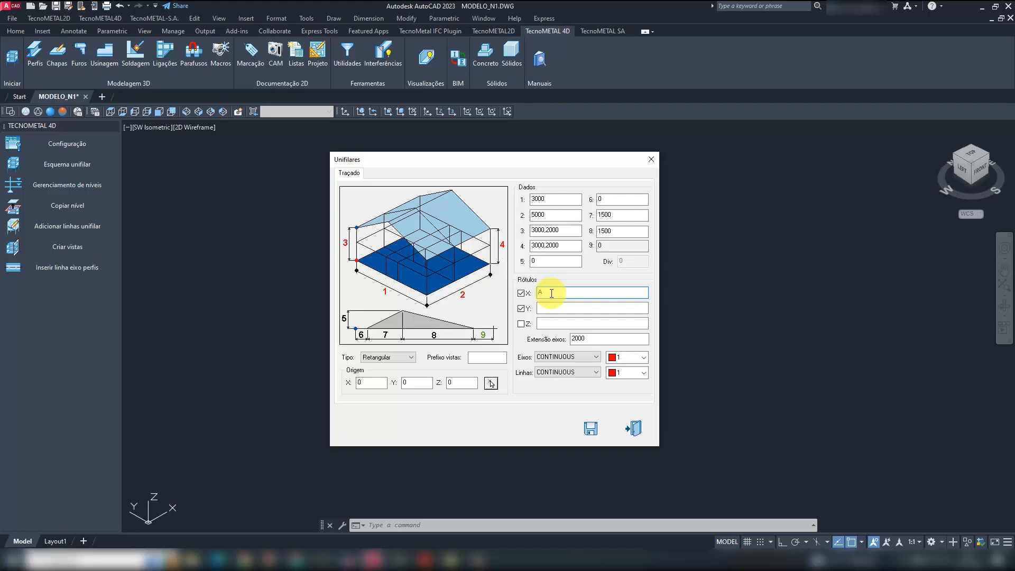
pyautogui.click(554, 306)
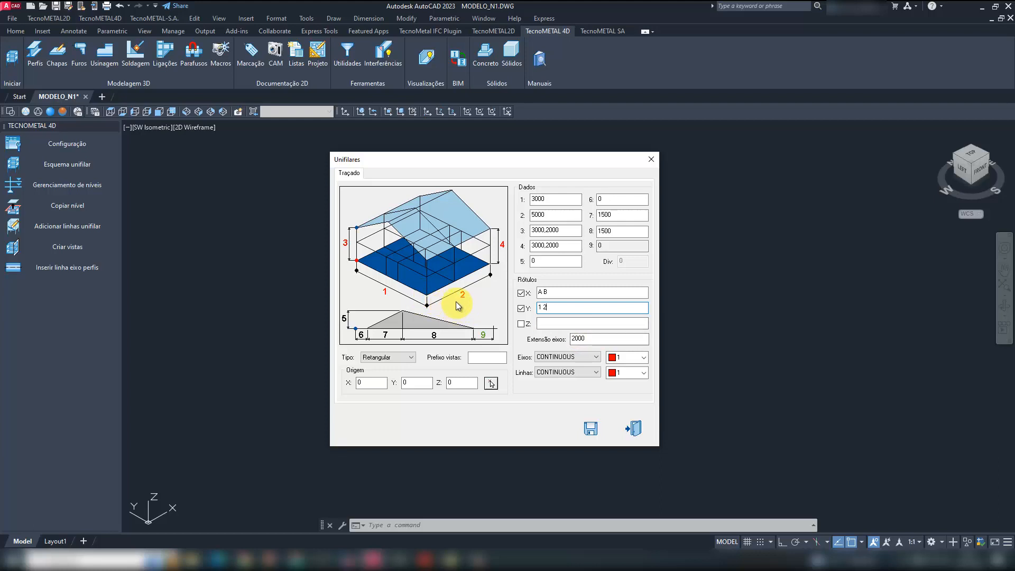
pyautogui.doubleClick(580, 338)
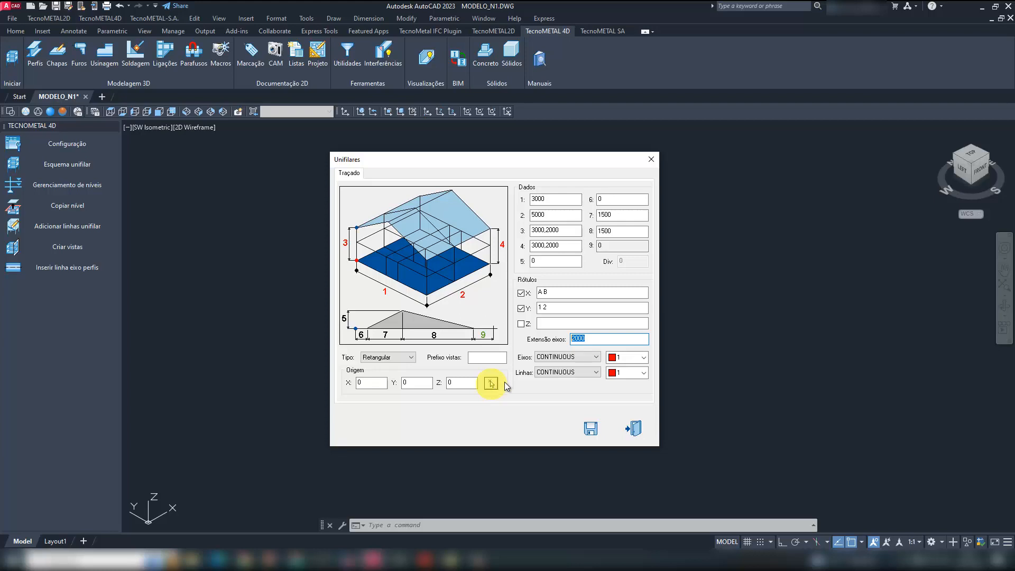
pyautogui.click(590, 427)
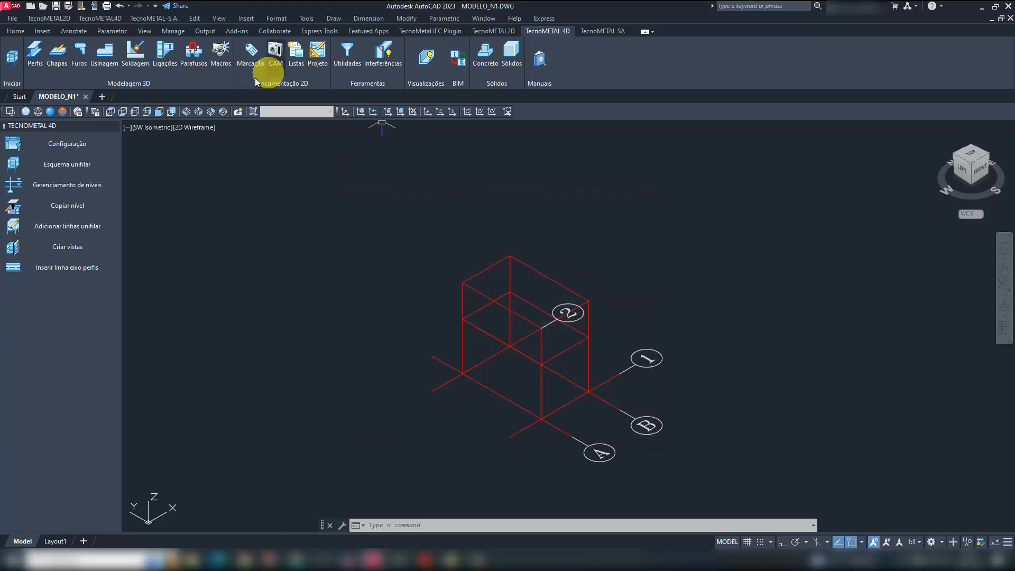
# - View the grid in SE Isometric, reopen its unifilar data from a vertical line to review it, and close it without changes
pyautogui.click(199, 111)
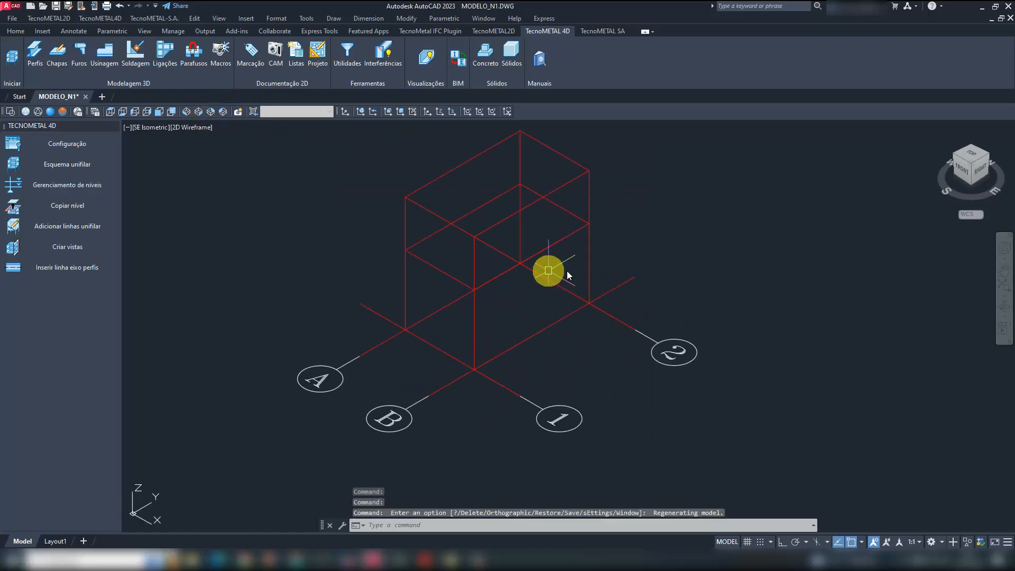
pyautogui.click(588, 189)
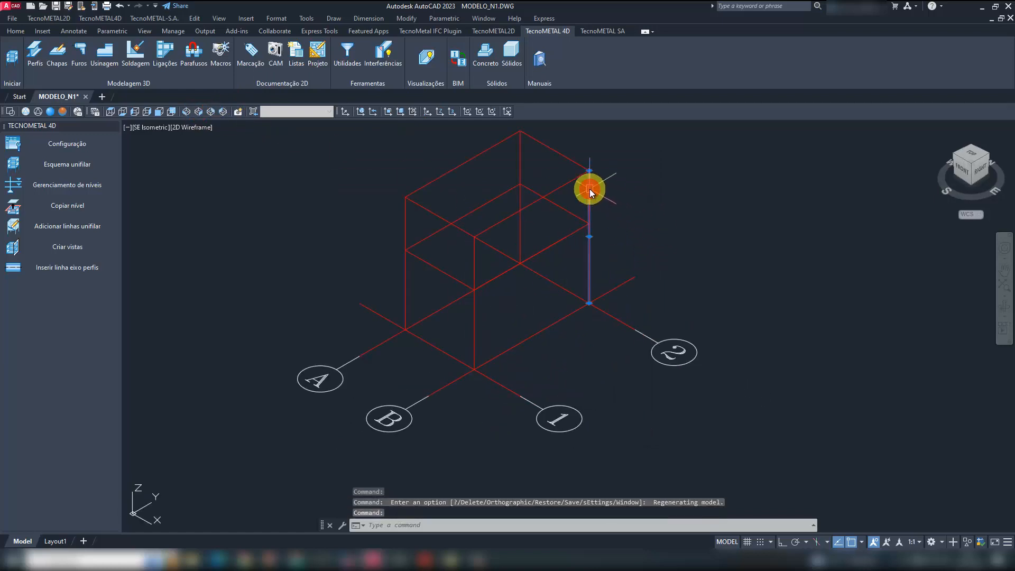
pyautogui.rightClick(589, 190)
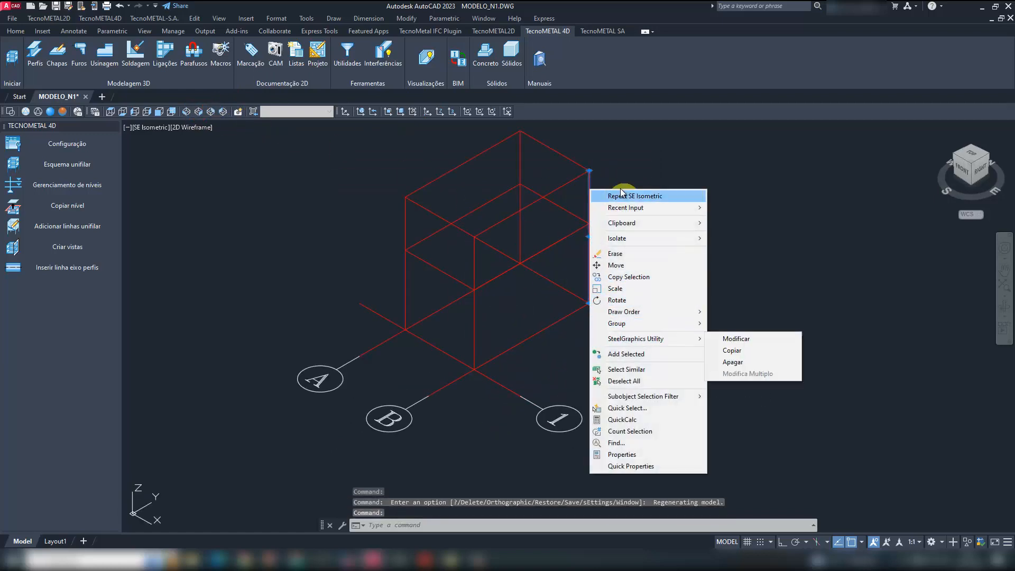
pyautogui.click(596, 196)
pyautogui.rightClick(591, 190)
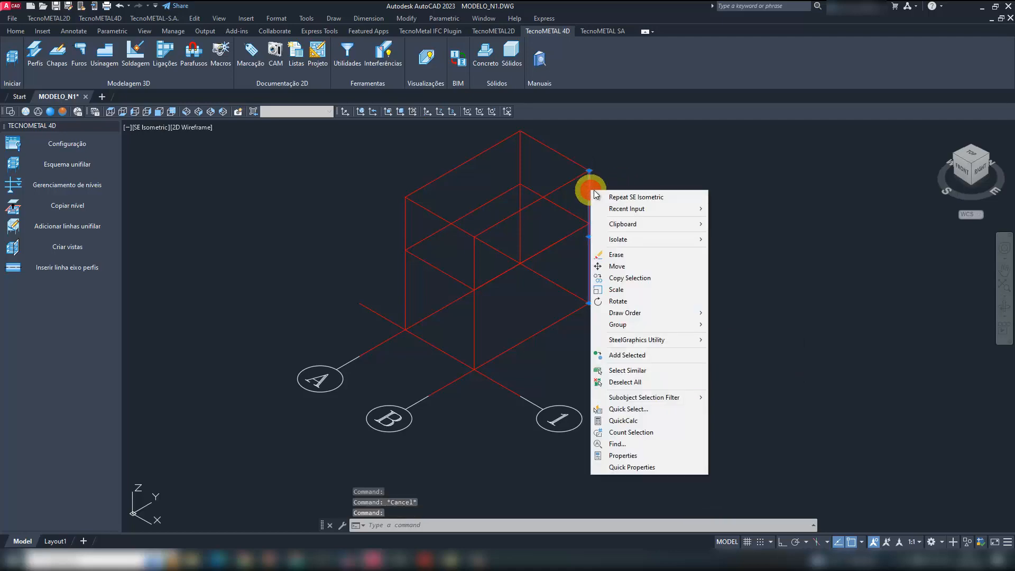
pyautogui.moveTo(669, 341)
pyautogui.click(725, 336)
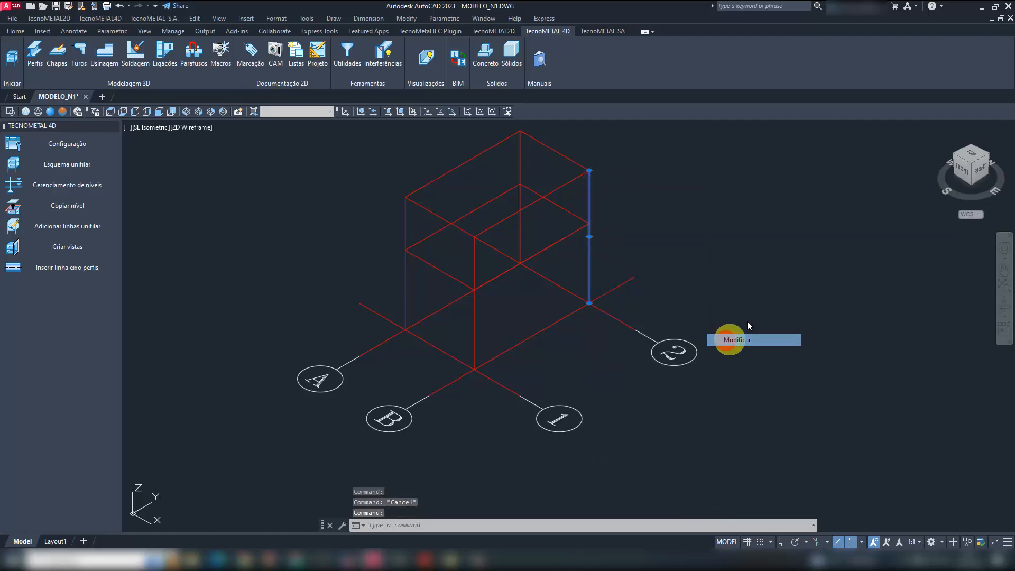
pyautogui.moveTo(270, 7); pyautogui.dragTo(641, 143)
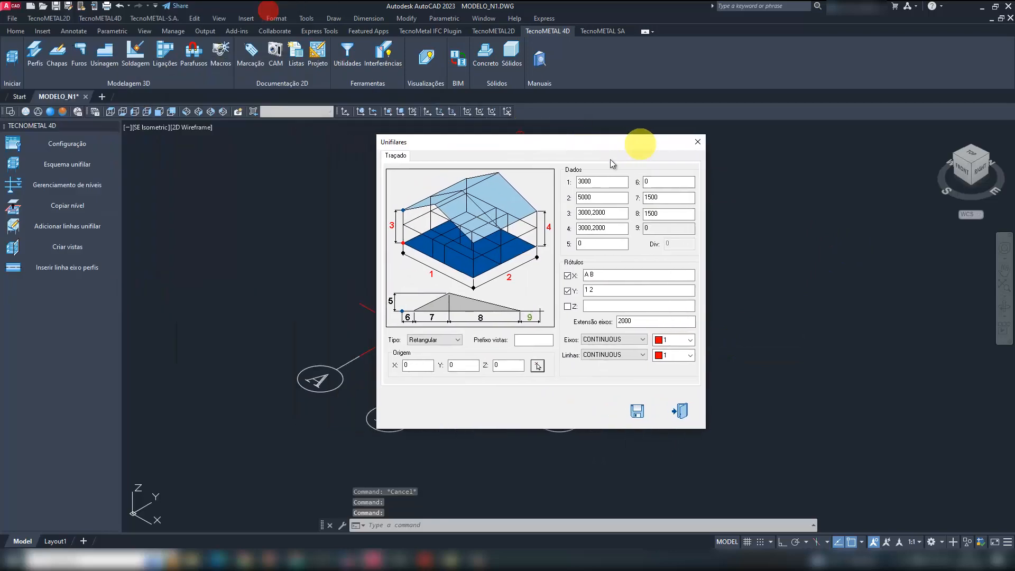
pyautogui.click(699, 143)
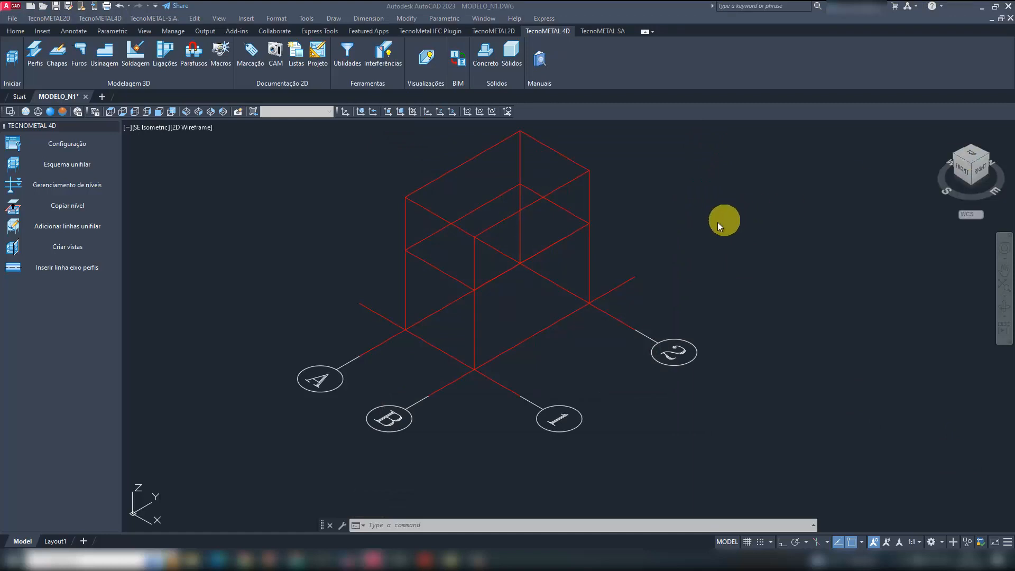
# - Set up a profile insertion with the H section W200X35.9, insertion vertex 2 and 90° rotation, placed by line selection
pyautogui.moveTo(552, 280)
pyautogui.keyDown('shift'); pyautogui.mouseDown(button='middle')
pyautogui.moveTo(537, 243)
pyautogui.moveTo(562, 290)
pyautogui.mouseUp(button='middle'); pyautogui.keyUp('shift')
pyautogui.click(37, 52)
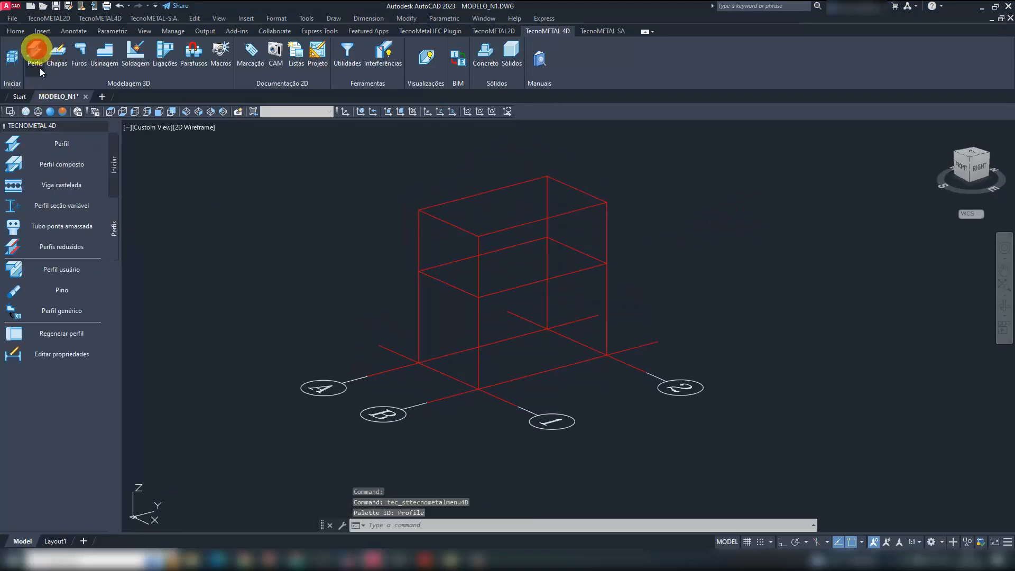
pyautogui.click(60, 143)
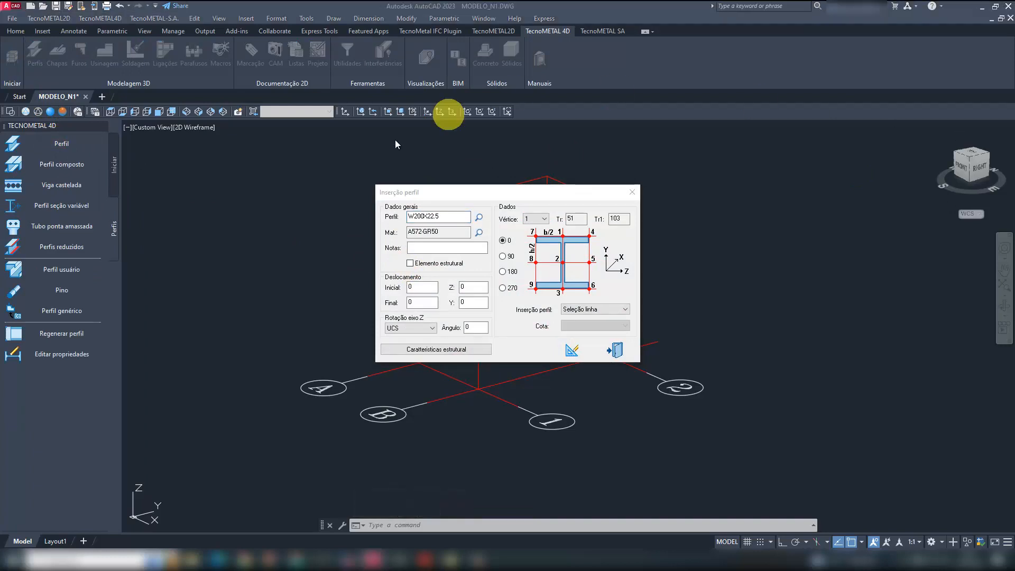
pyautogui.click(479, 217)
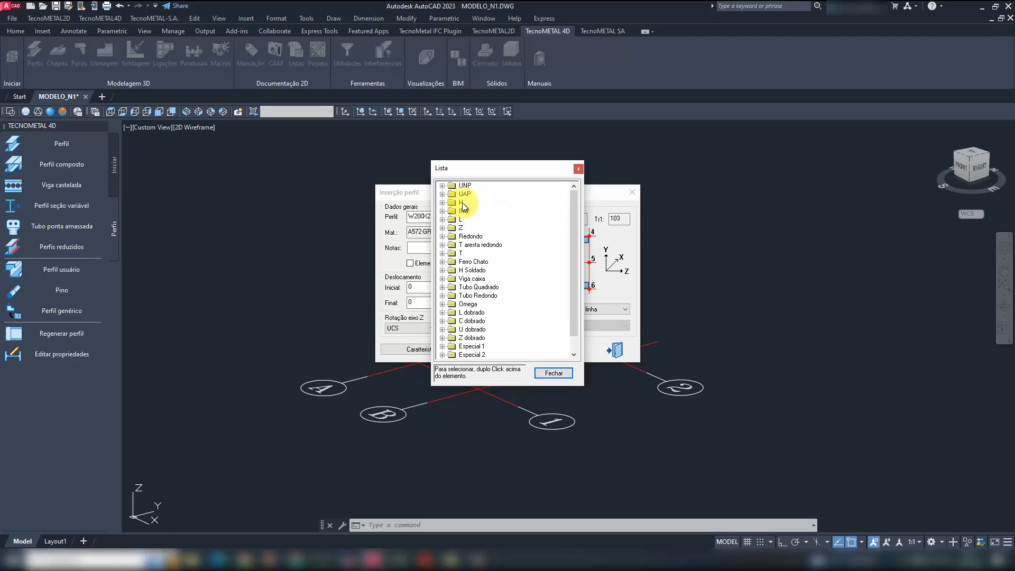
pyautogui.doubleClick(462, 202)
pyautogui.scroll(-6, 515, 274)
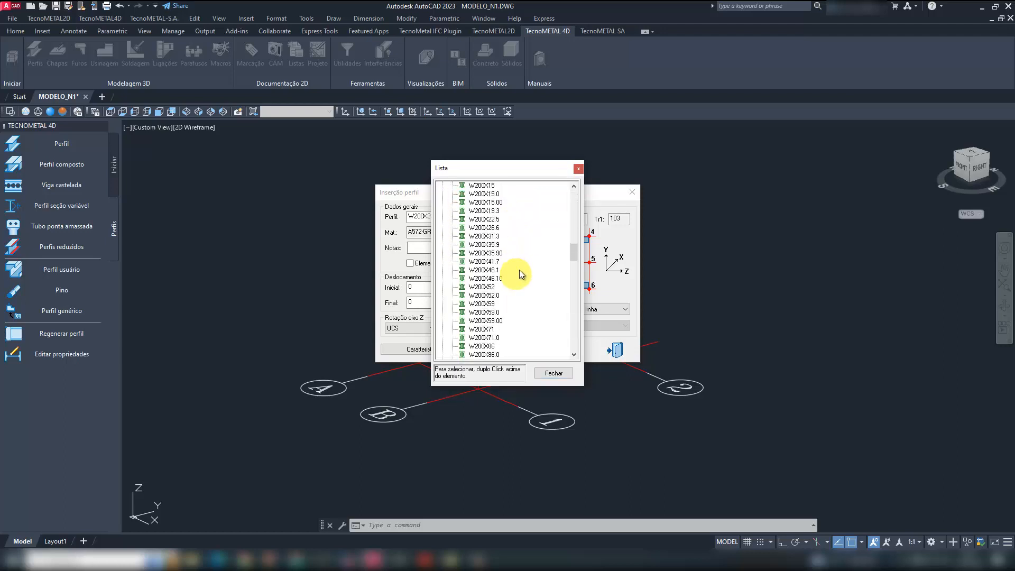
pyautogui.doubleClick(490, 244)
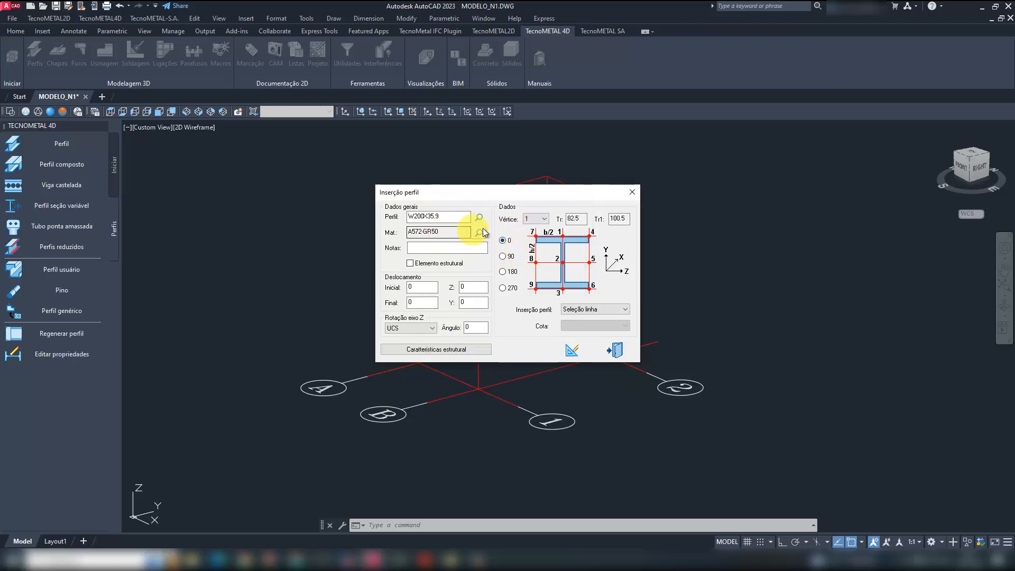
pyautogui.click(535, 218)
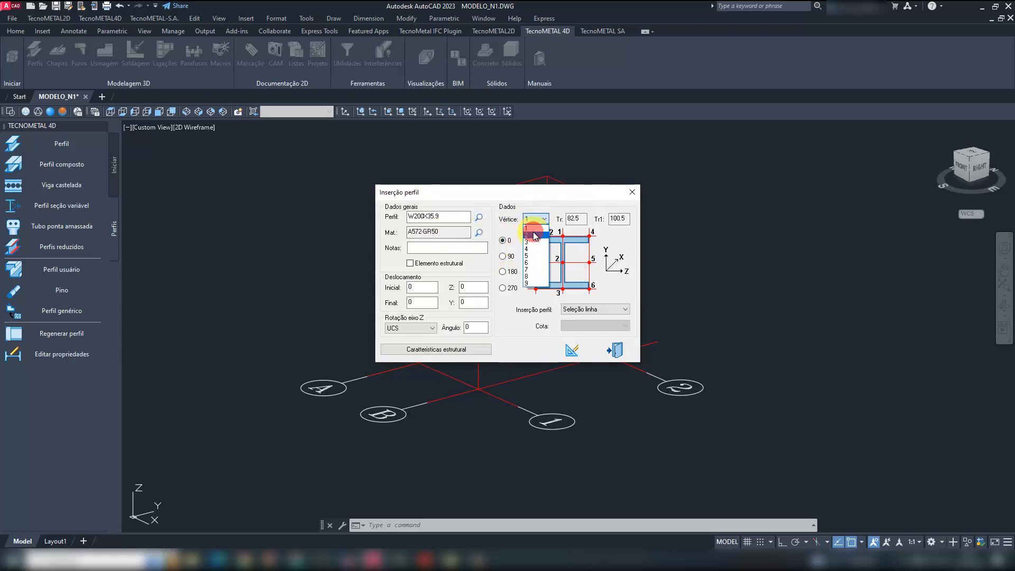
pyautogui.click(534, 234)
pyautogui.click(502, 256)
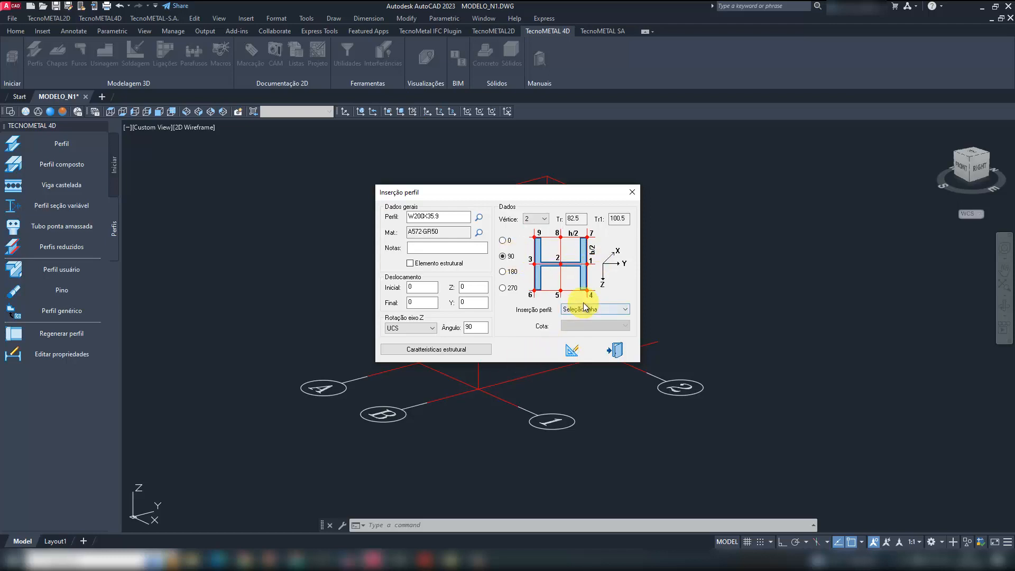
pyautogui.click(573, 350)
# - Insert the W200X35.9 columns on the four vertical lines of the grid and end the command
pyautogui.click(623, 236)
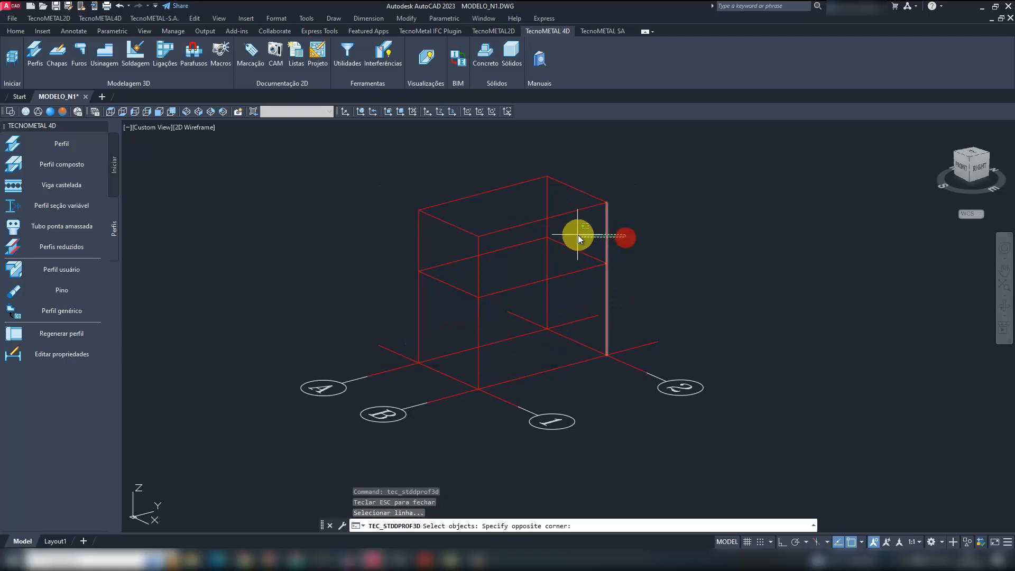
pyautogui.click(579, 235)
pyautogui.click(556, 202)
pyautogui.click(539, 200)
pyautogui.click(484, 268)
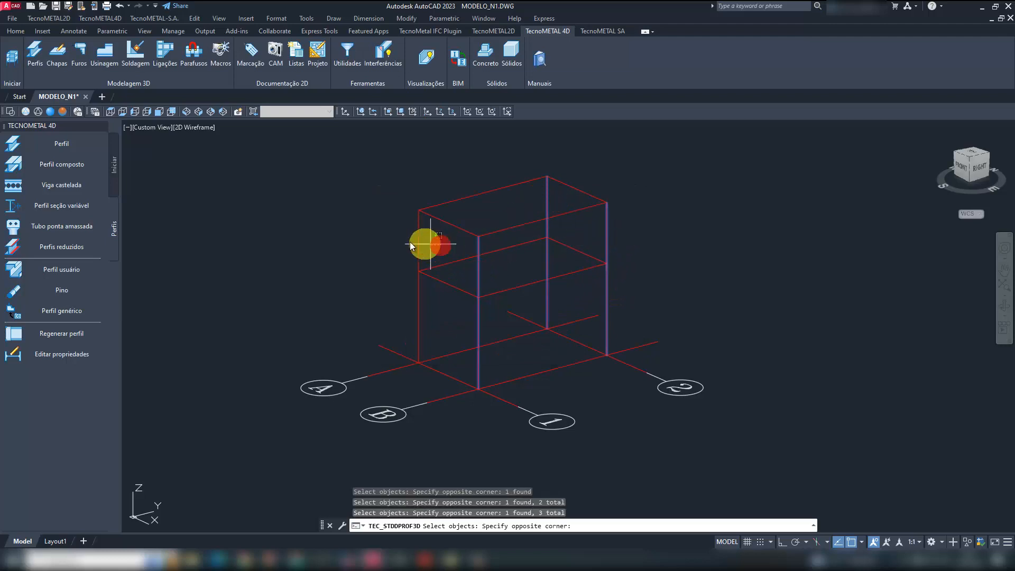
pyautogui.click(397, 239)
pyautogui.press('Return')
pyautogui.press('Escape')
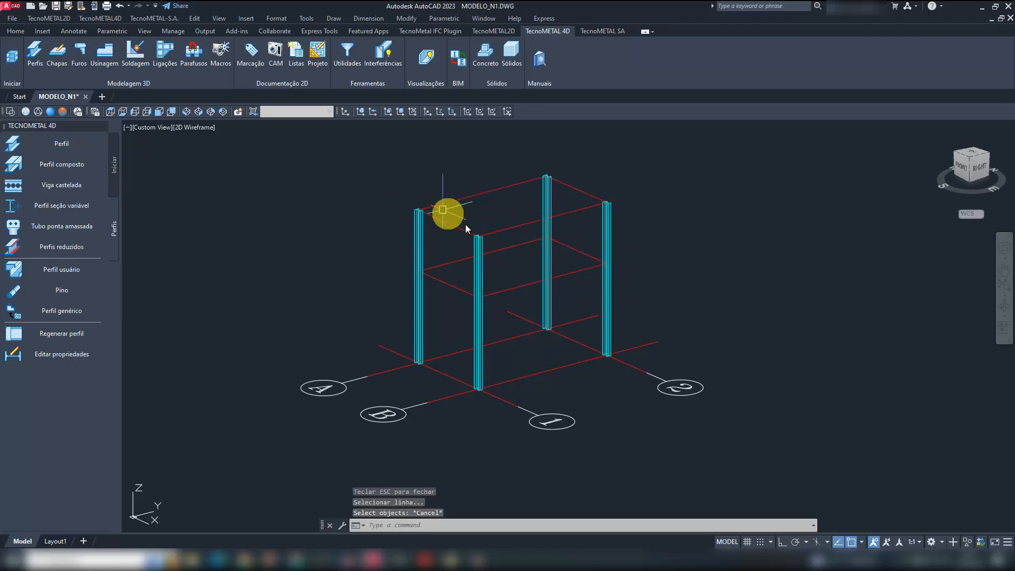
# - Set up another profile insertion with the H section W150X22.50, 0° rotation and insertion vertex 1, placed by line selection
pyautogui.scroll(5, 466, 243)
pyautogui.scroll(-5, 425, 244)
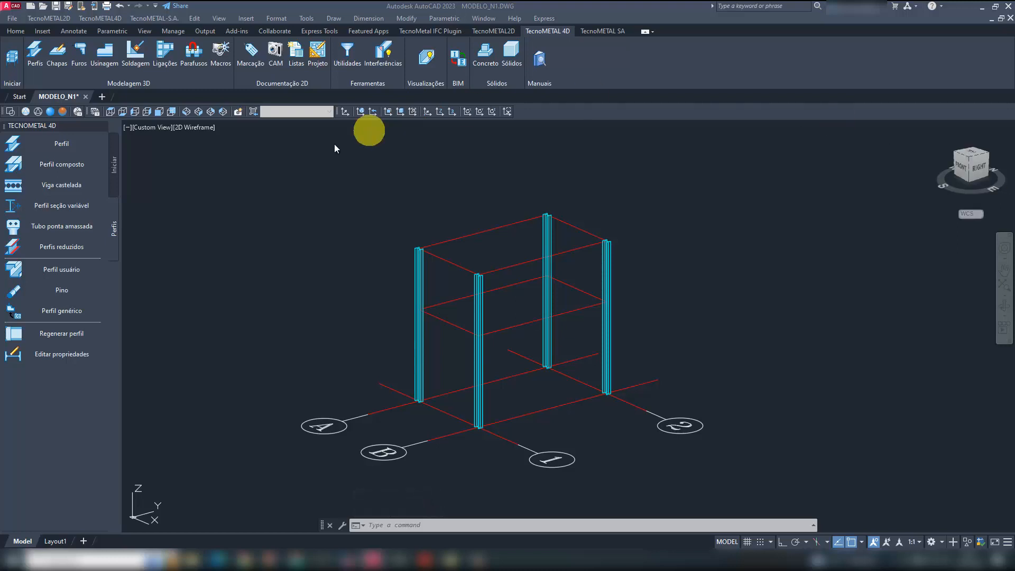
pyautogui.click(76, 144)
pyautogui.click(69, 141)
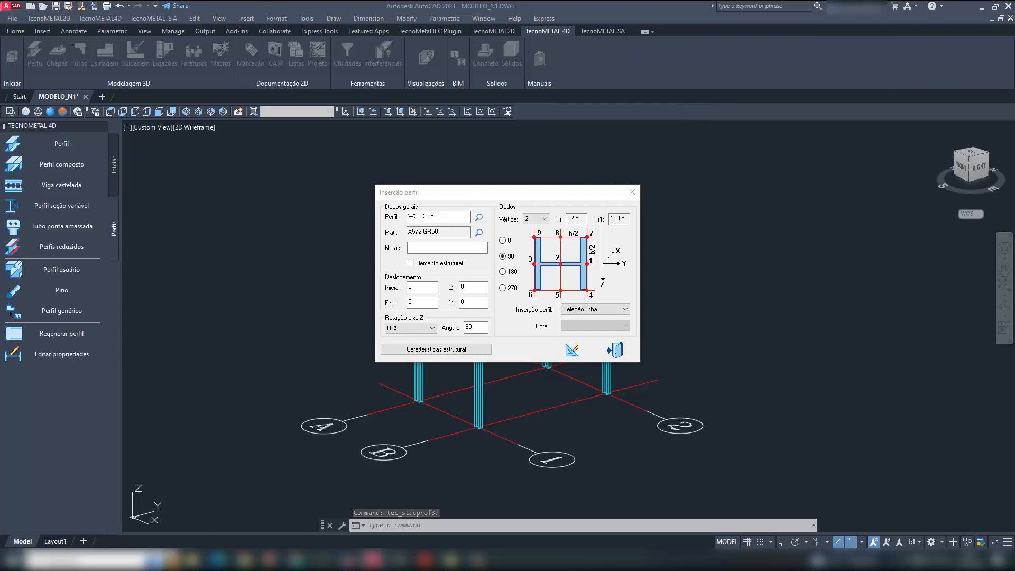
pyautogui.click(478, 218)
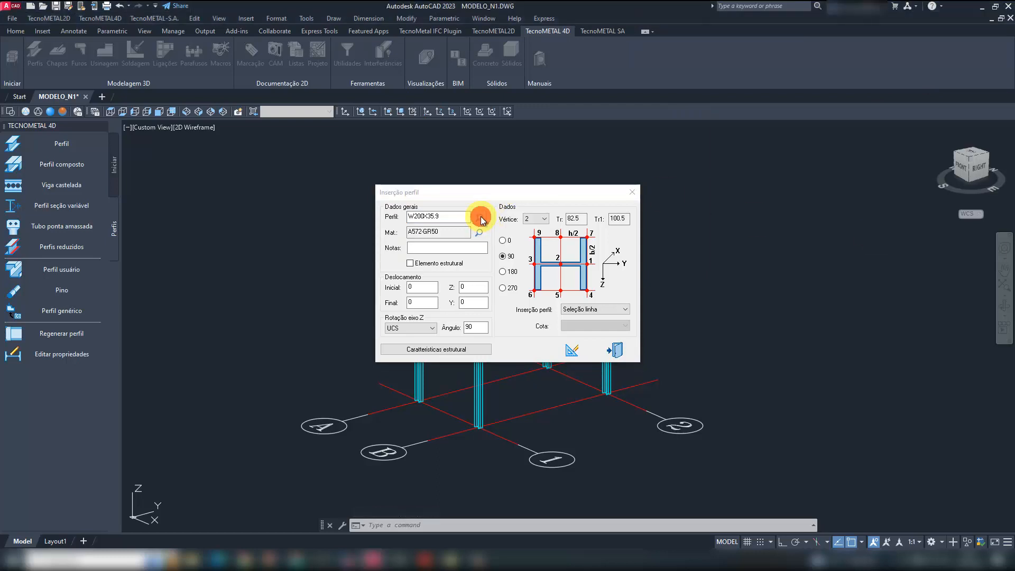
pyautogui.doubleClick(462, 205)
pyautogui.scroll(-15, 522, 254)
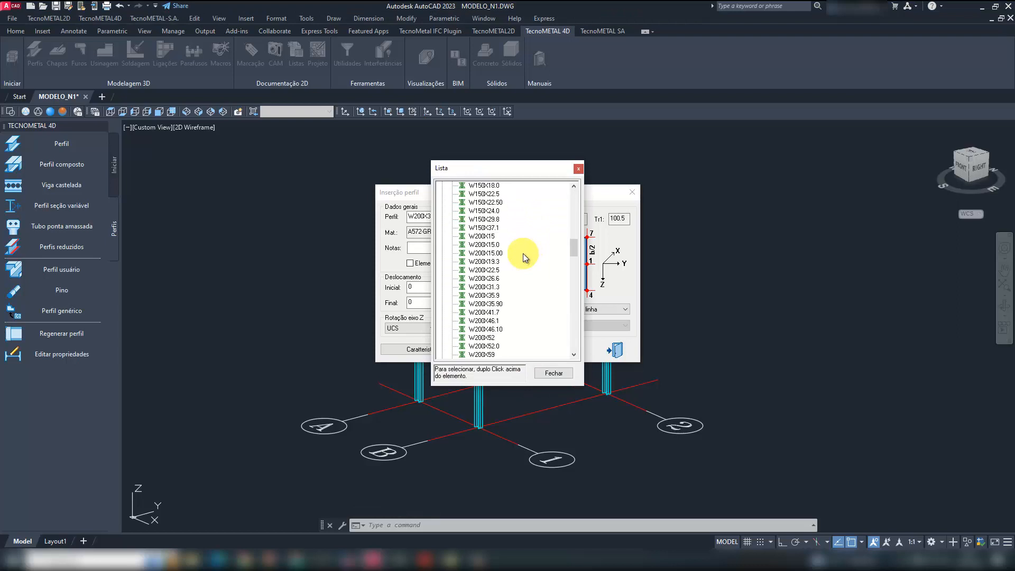
pyautogui.doubleClick(494, 202)
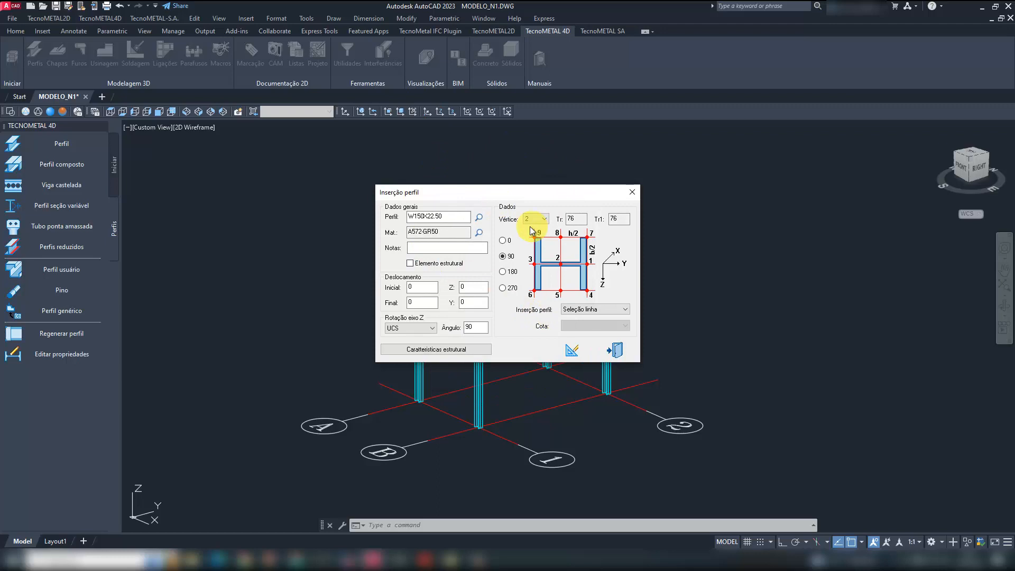
pyautogui.click(502, 240)
pyautogui.click(535, 218)
pyautogui.click(533, 228)
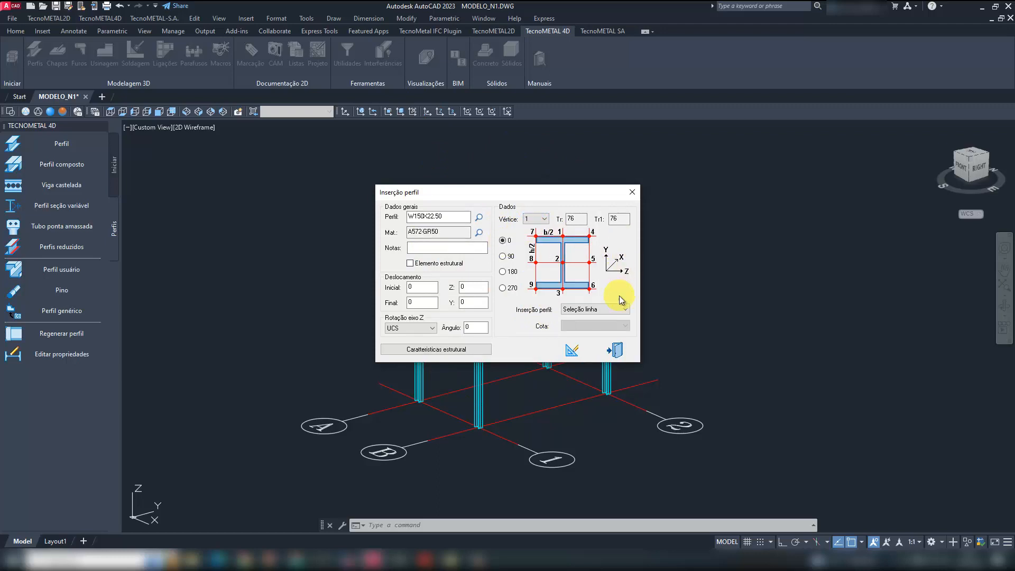
pyautogui.click(570, 351)
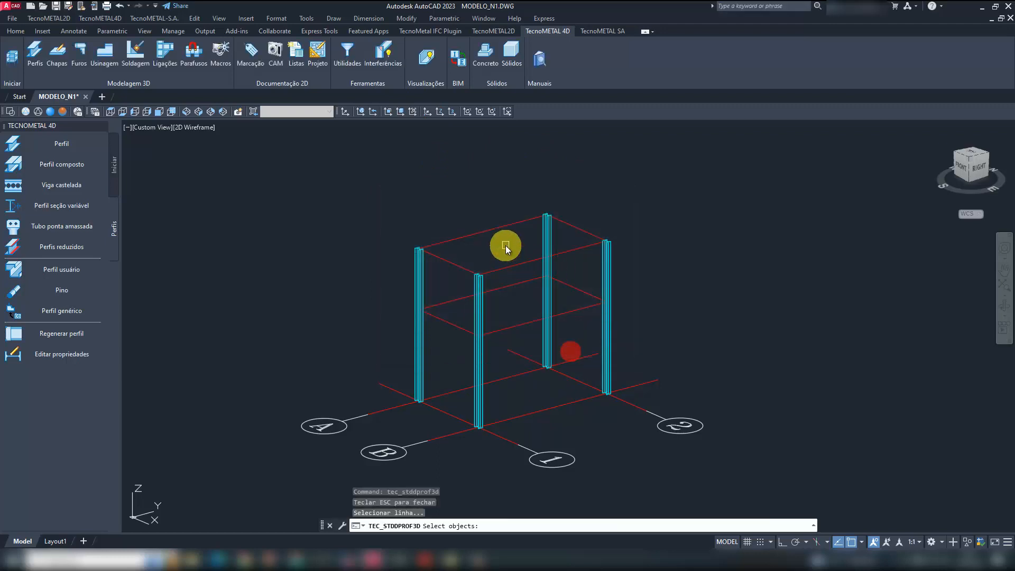
# - Insert the W150X22.50 beams on the eight horizontal lines of the upper and intermediate levels, end the command, and save the drawing
pyautogui.click(493, 225)
pyautogui.click(515, 266)
pyautogui.click(576, 228)
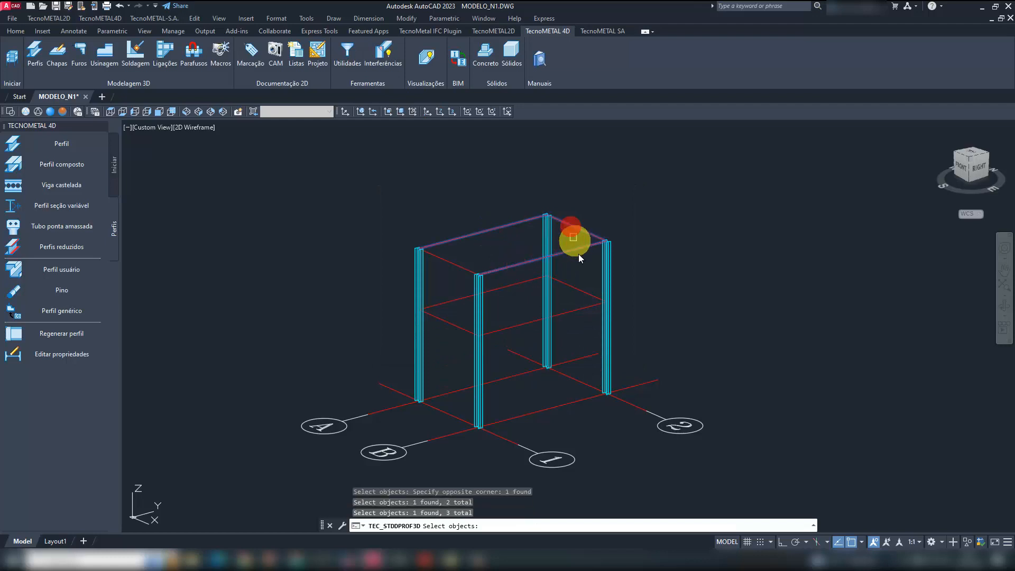
pyautogui.click(578, 318)
pyautogui.click(543, 328)
pyautogui.click(521, 290)
pyautogui.click(518, 277)
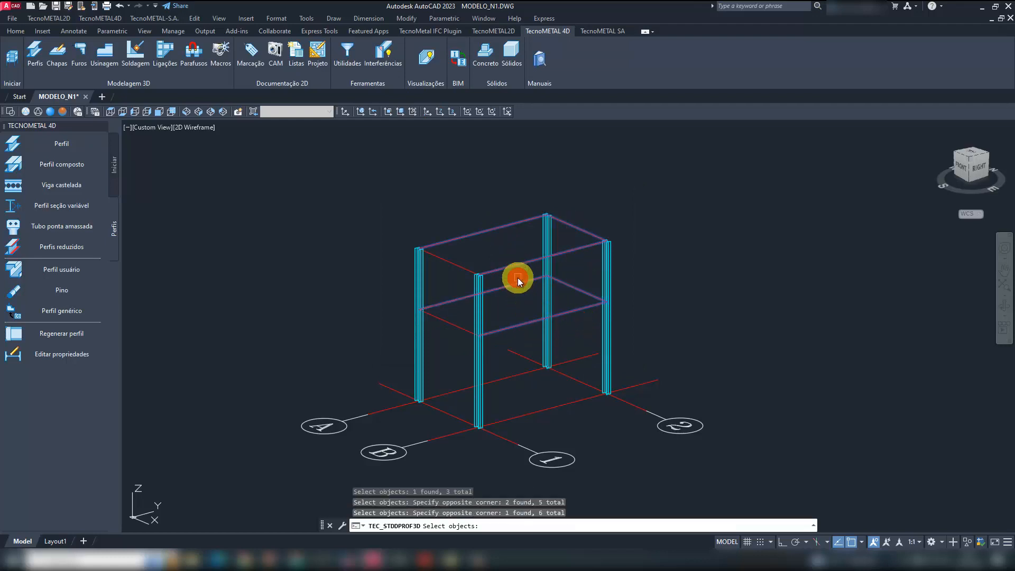
pyautogui.click(458, 331)
pyautogui.click(451, 263)
pyautogui.rightClick(450, 279)
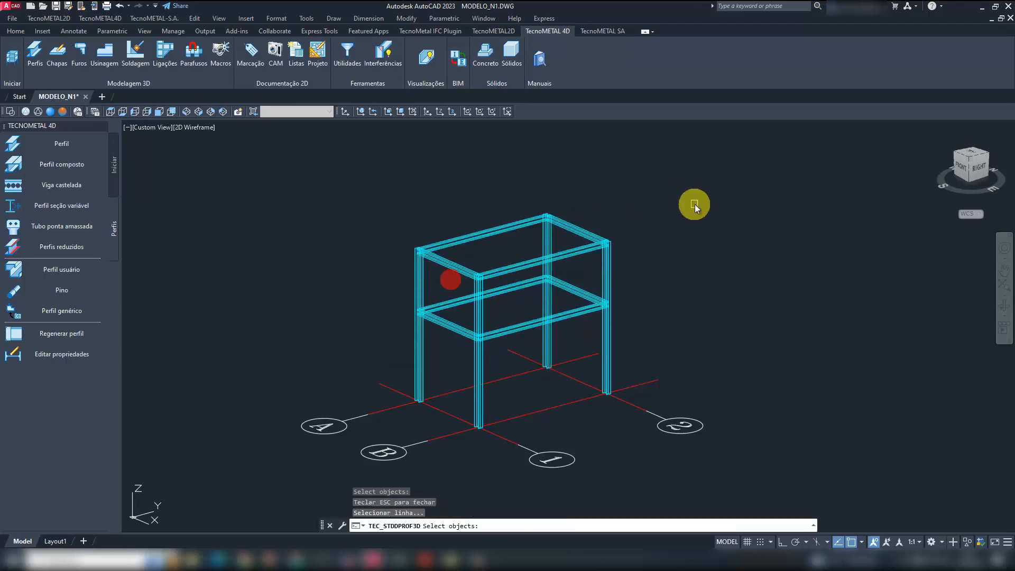
pyautogui.press('Escape')
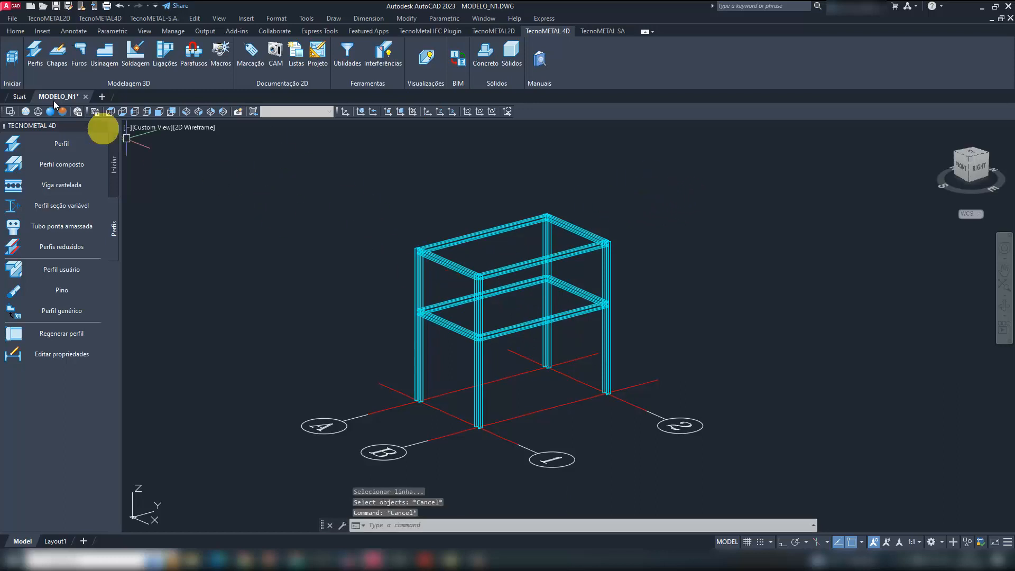
pyautogui.click(56, 7)
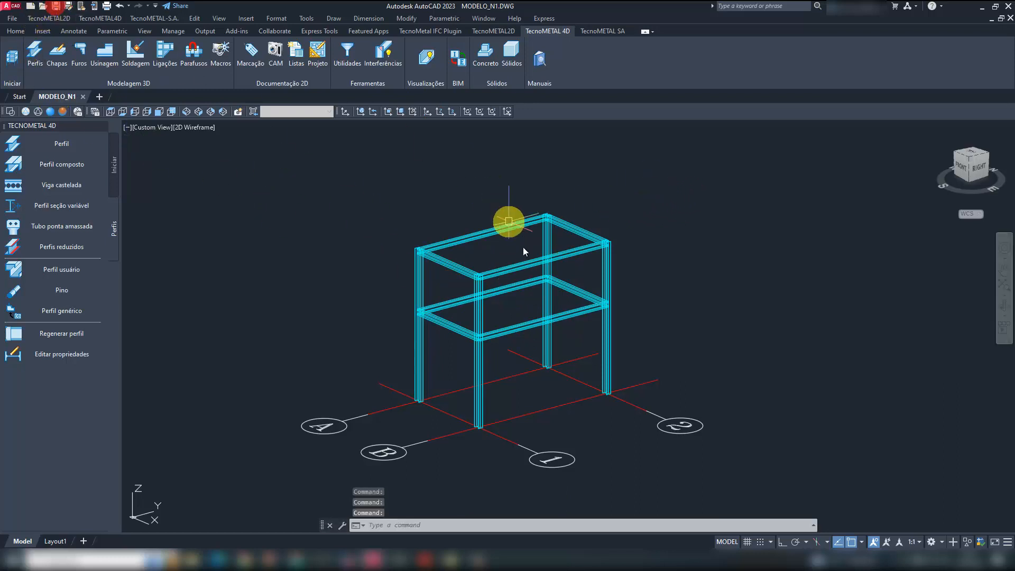
# - Change the color of all eight beams on both levels to Color 100 and clear the selection
pyautogui.click(528, 328)
pyautogui.click(519, 289)
pyautogui.click(568, 293)
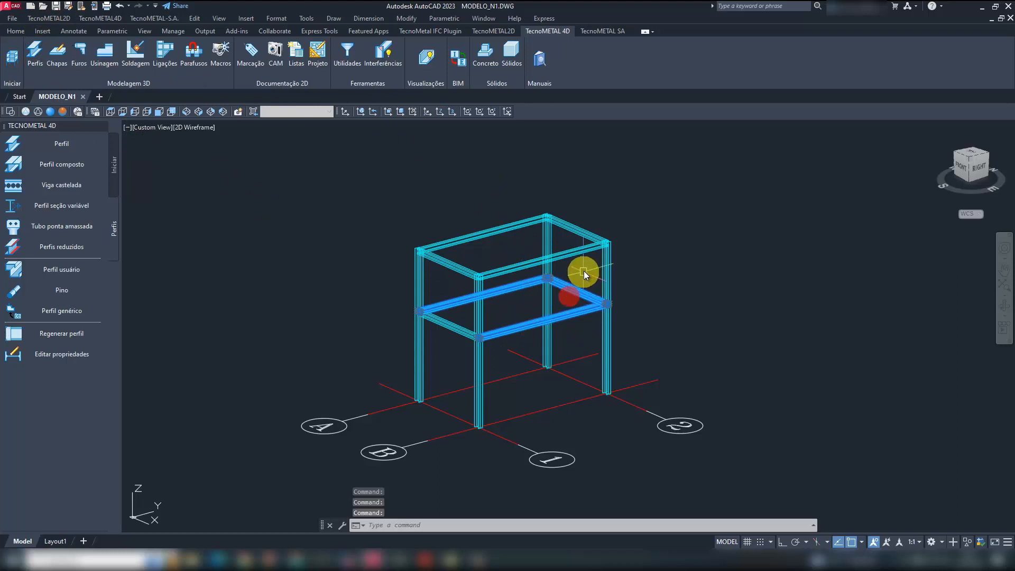
pyautogui.click(591, 257)
pyautogui.click(585, 234)
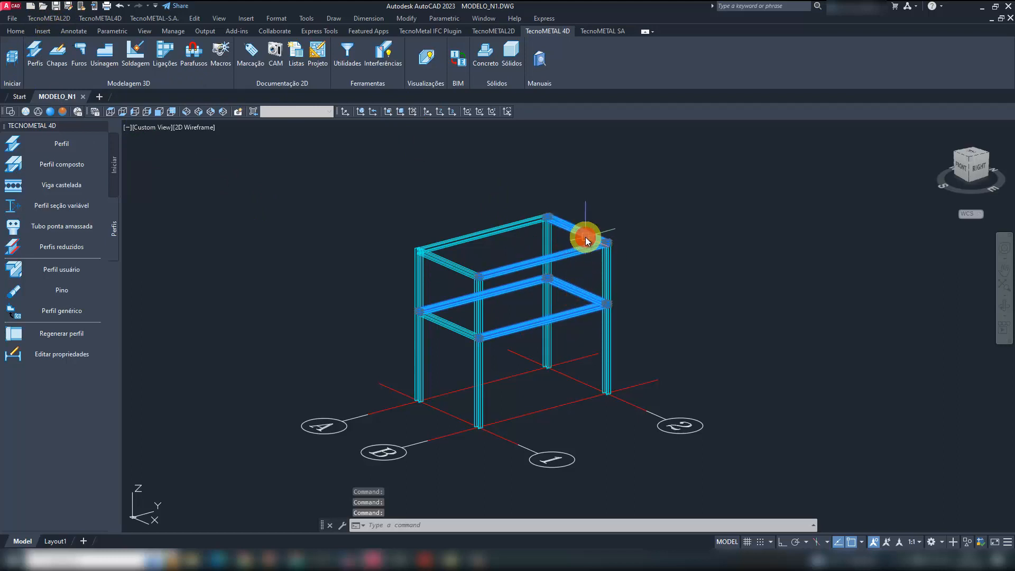
pyautogui.click(509, 227)
pyautogui.click(466, 271)
pyautogui.click(458, 328)
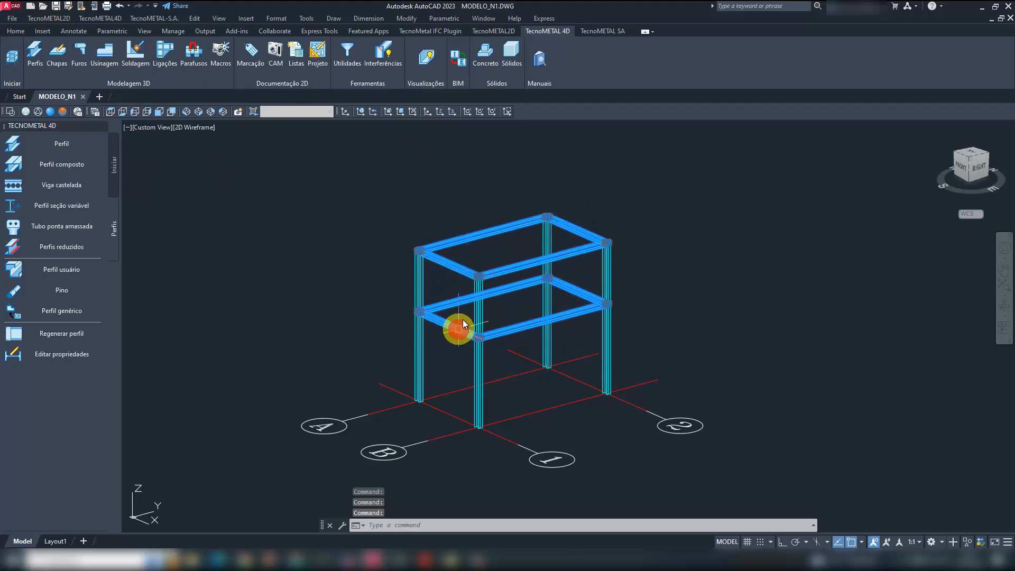
pyautogui.doubleClick(524, 268)
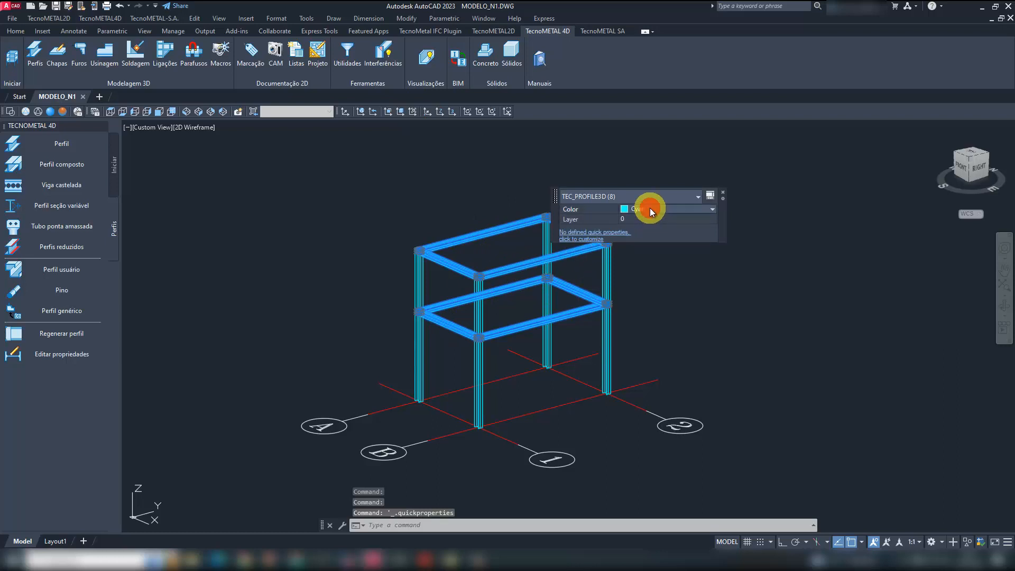
pyautogui.click(649, 207)
pyautogui.click(665, 293)
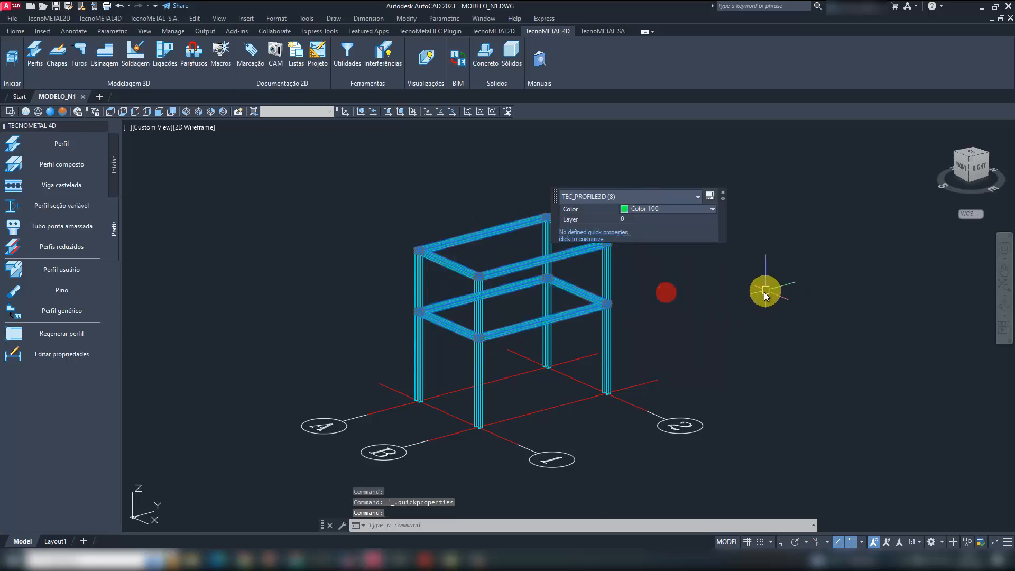
pyautogui.press('Escape')
pyautogui.press('Escape')
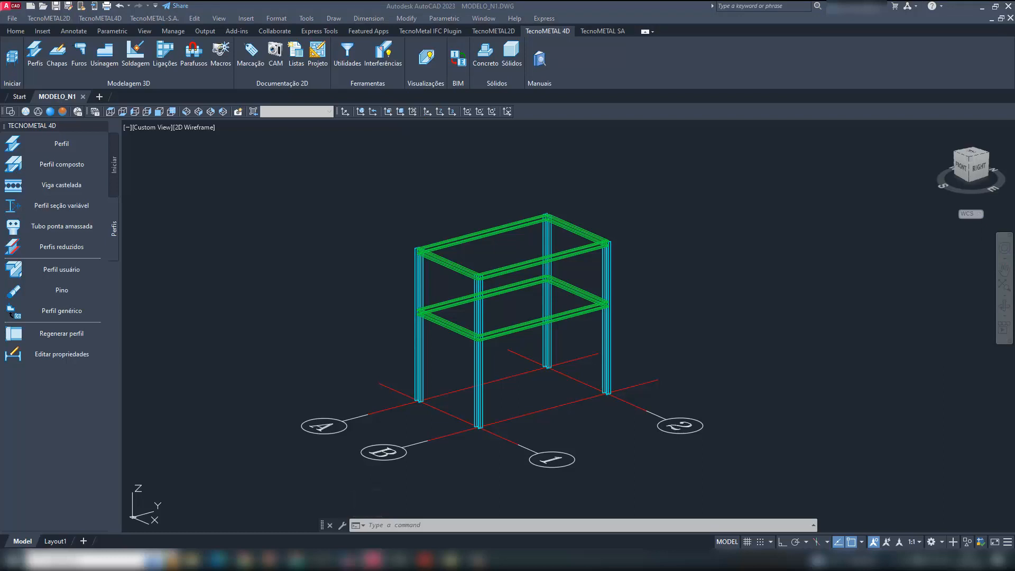
# - Start base plate connection 501 for H profiles on the column at axes B and 1, and name its type COLUNA_N1
pyautogui.scroll(-3, 512, 354)
pyautogui.scroll(6, 502, 392)
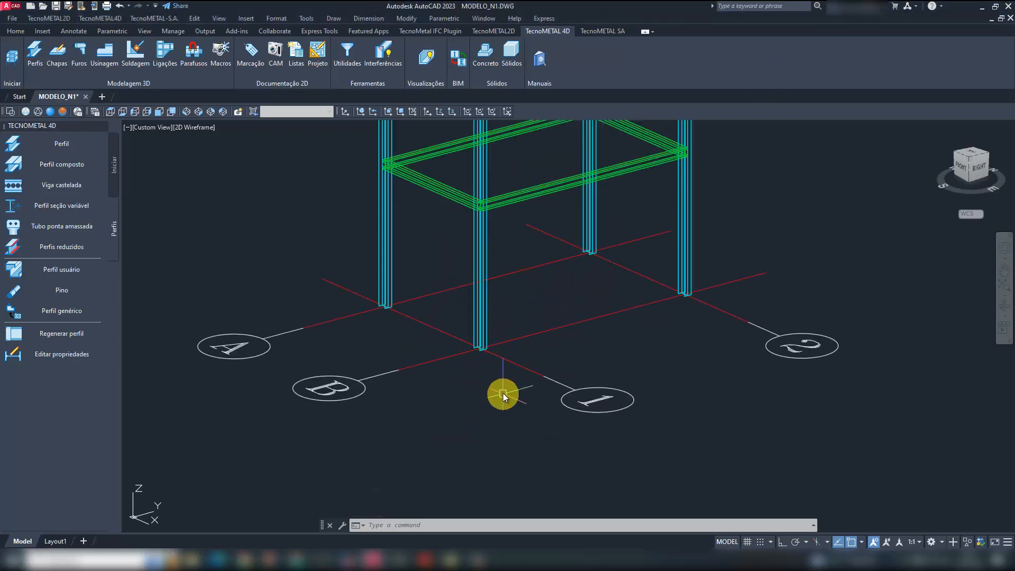
pyautogui.scroll(-2, 503, 392)
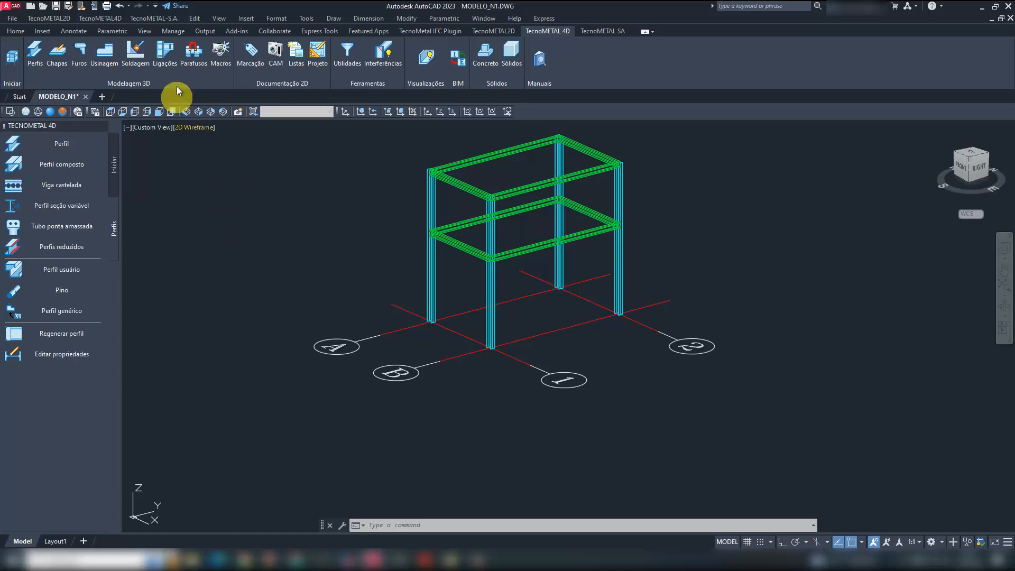
pyautogui.click(165, 54)
pyautogui.click(71, 141)
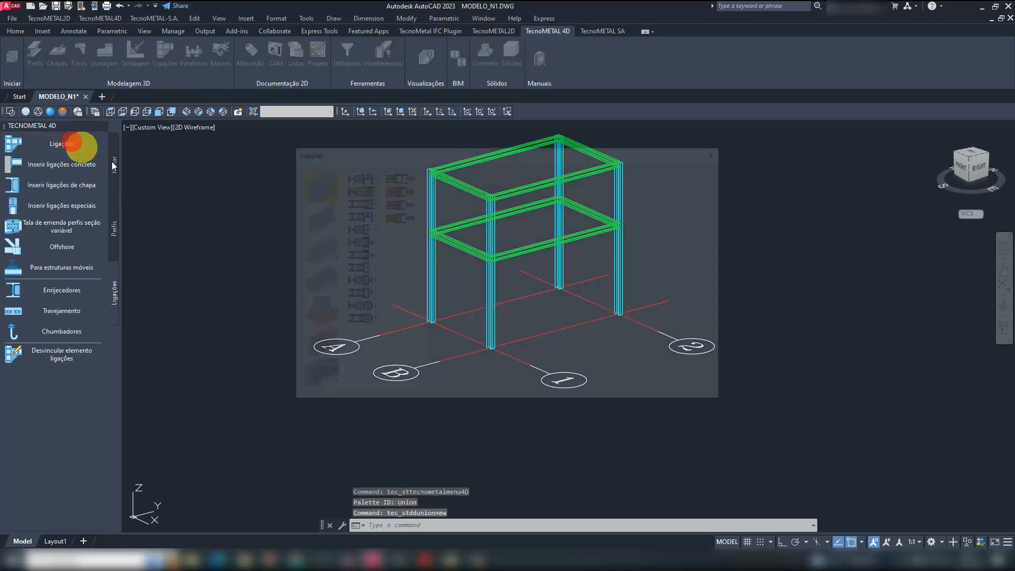
pyautogui.click(320, 315)
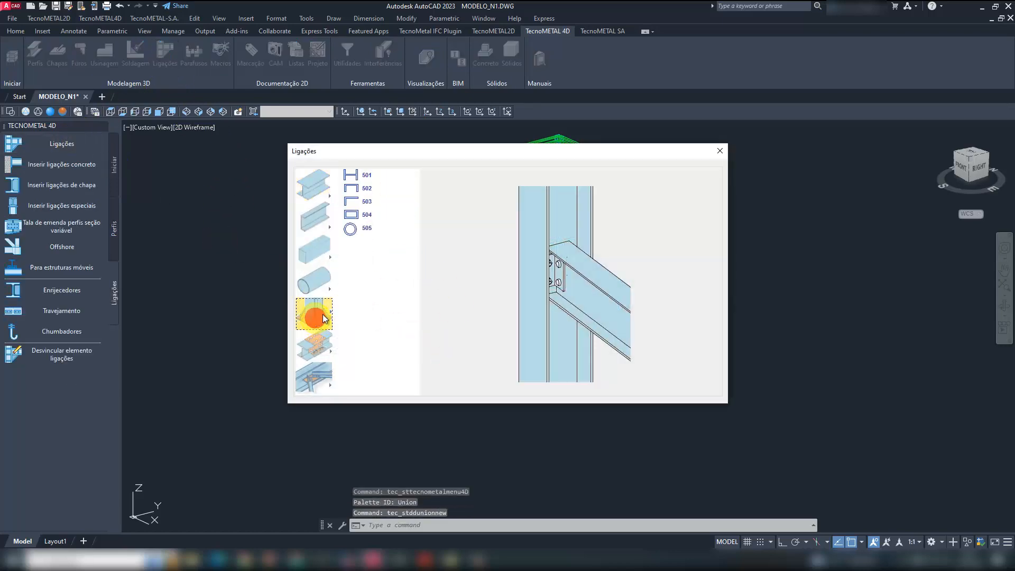
pyautogui.doubleClick(357, 173)
pyautogui.click(495, 331)
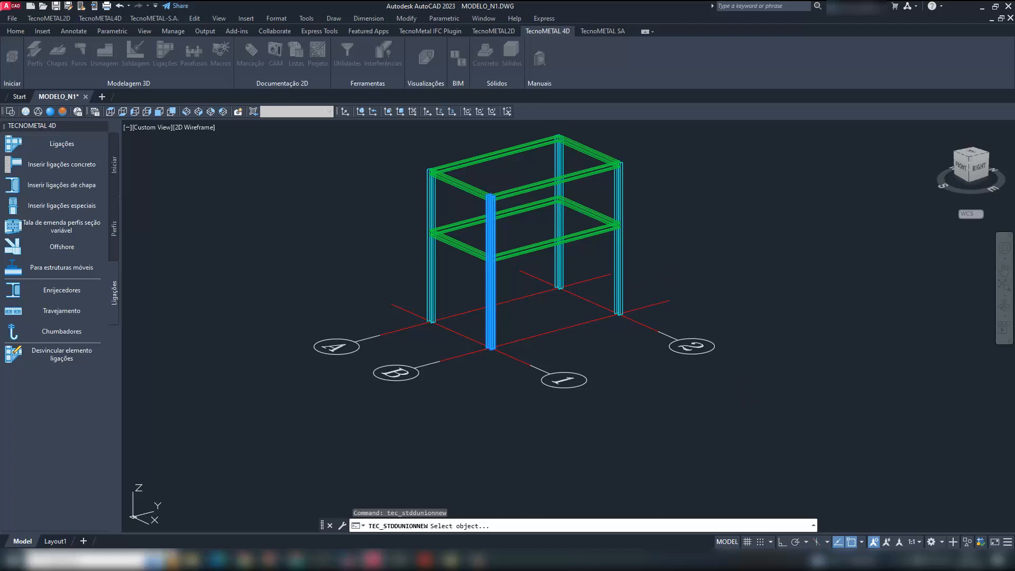
pyautogui.moveTo(807, 84); pyautogui.dragTo(627, 85)
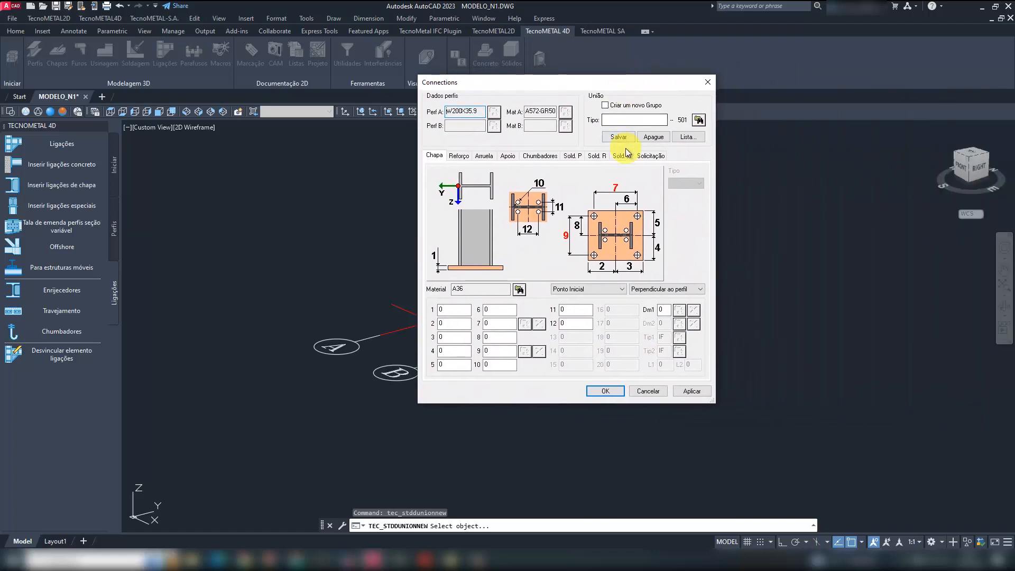
pyautogui.click(629, 120)
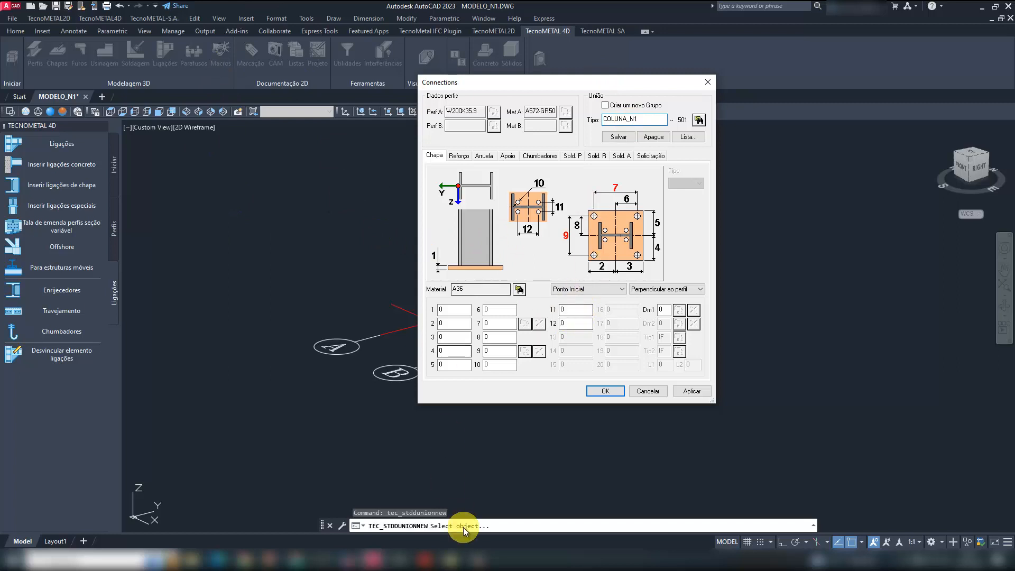
# - Consult the base detail in LIGAÇÕES.pdf, then set the plate thickness (dimension 1) to 25.4 and edge distances 2 to 5 to 230
pyautogui.moveTo(425, 558)
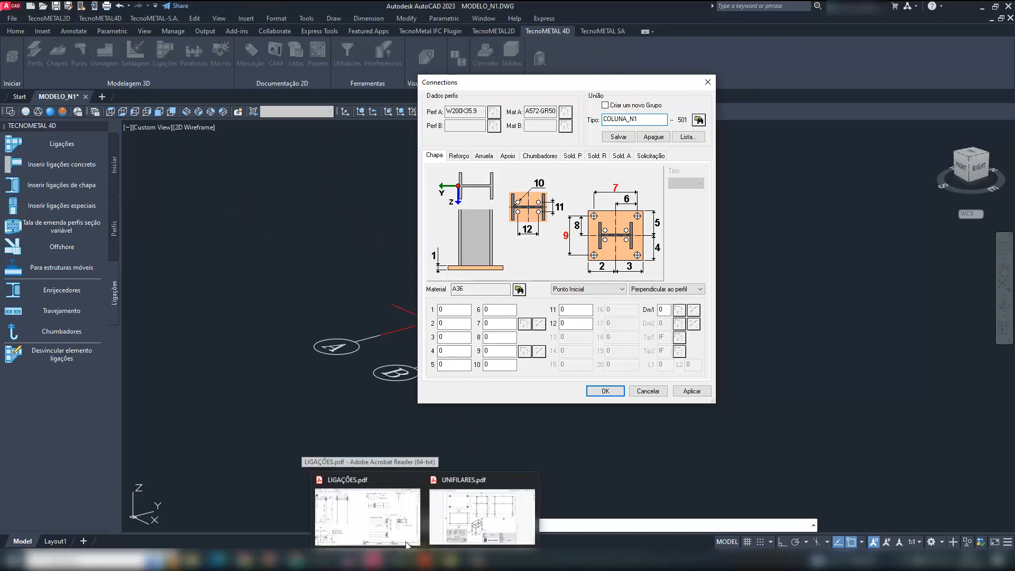
pyautogui.click(367, 515)
pyautogui.hotkey('ctrl', '0')
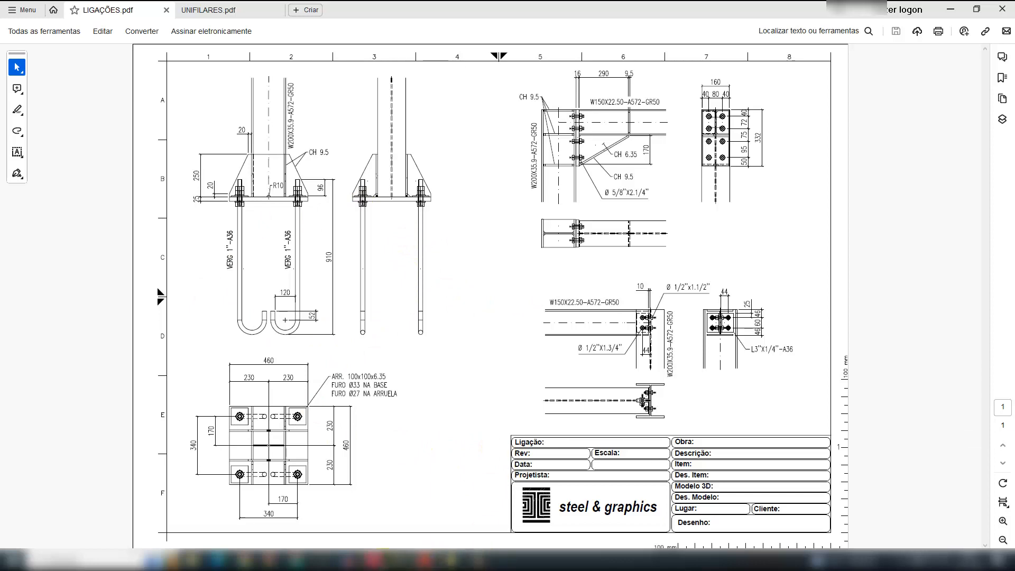
pyautogui.moveTo(427, 559)
pyautogui.click(529, 517)
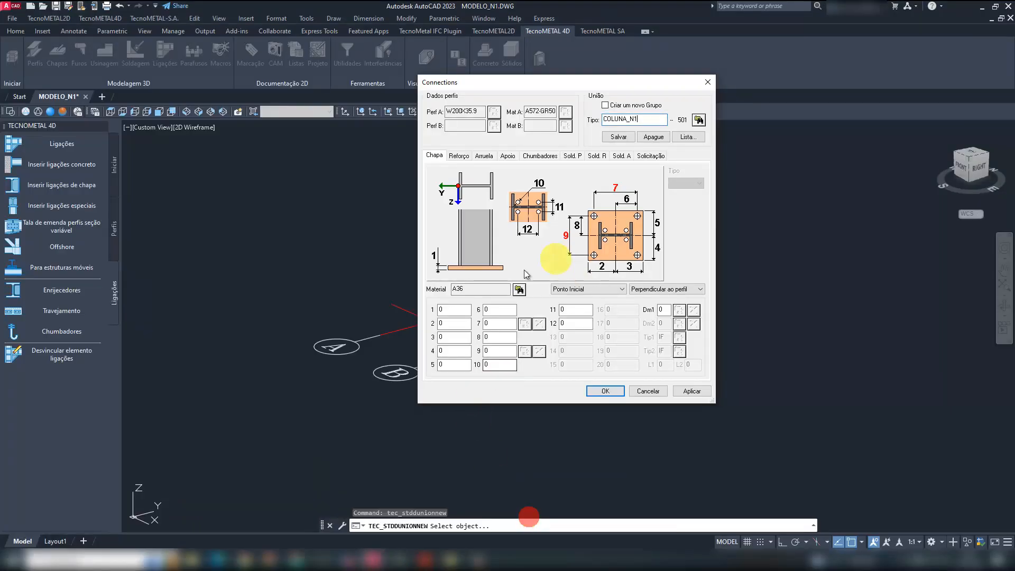
pyautogui.click(453, 309)
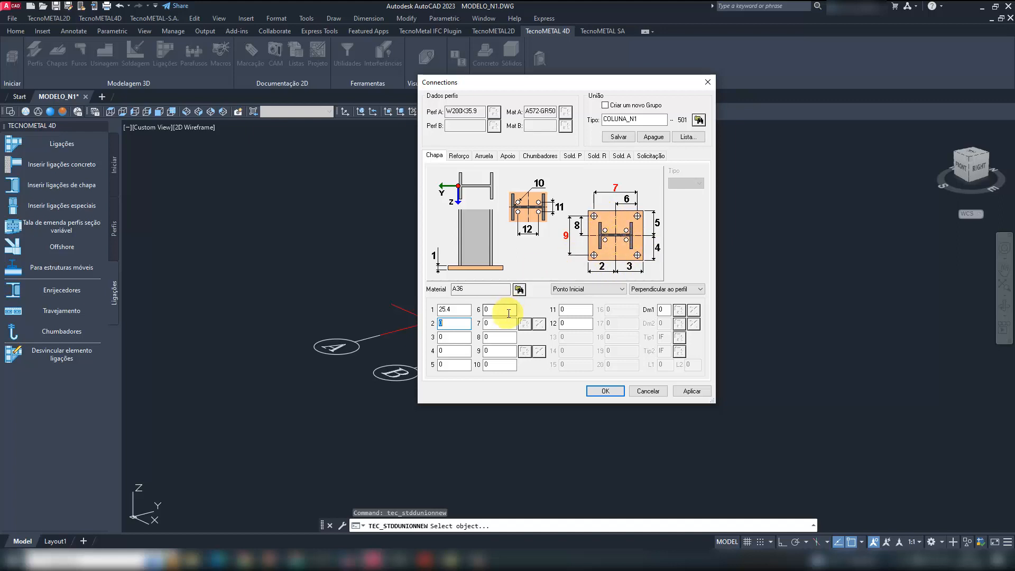
pyautogui.write('23')
pyautogui.write('230')
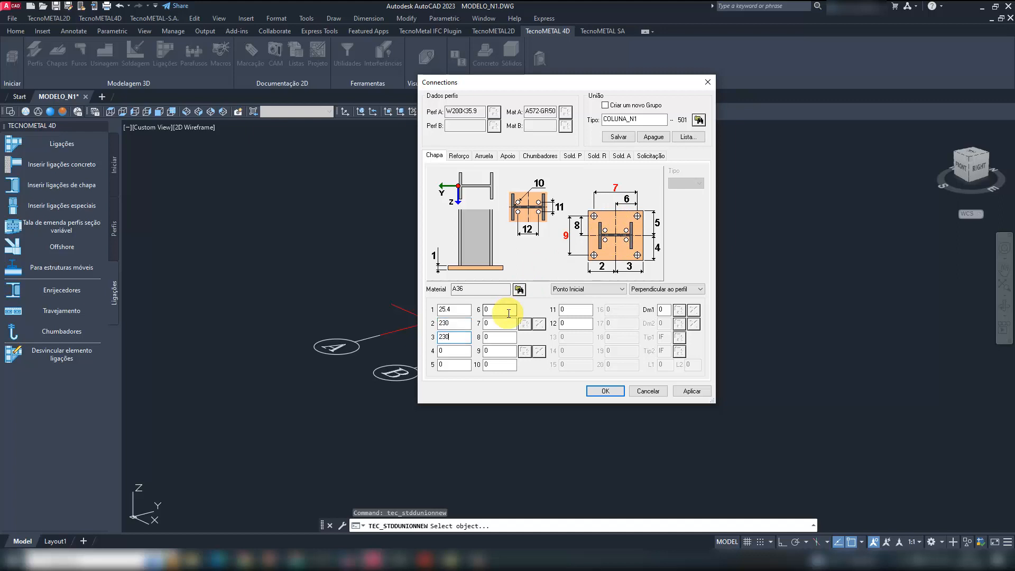
pyautogui.press('Tab')
pyautogui.write('230')
pyautogui.press('Tab')
pyautogui.write('230')
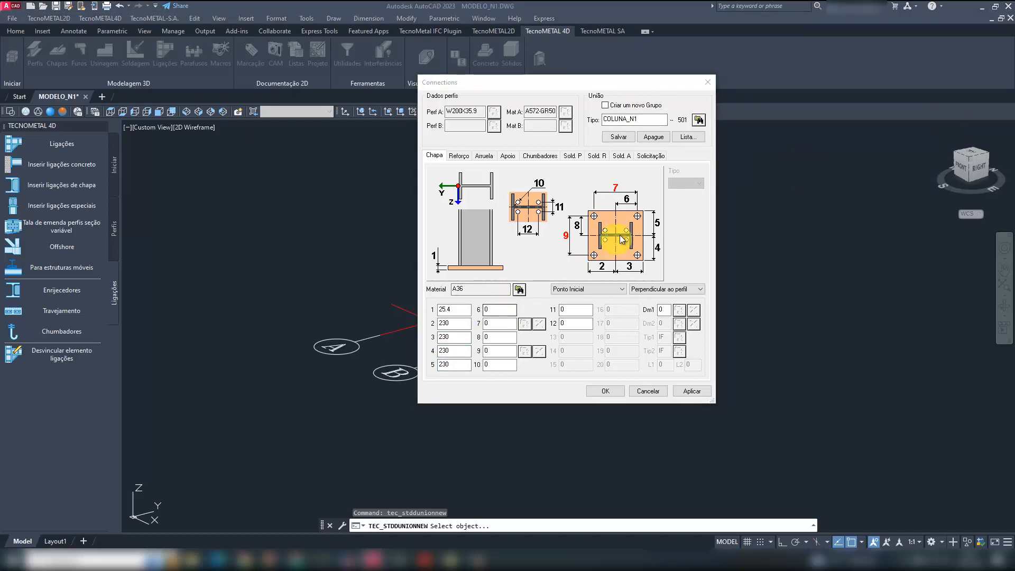
# - Set the base plate's hole offsets 6 and 8 to 170 and its hole spacings 7 and 9 to 340
pyautogui.click(631, 204)
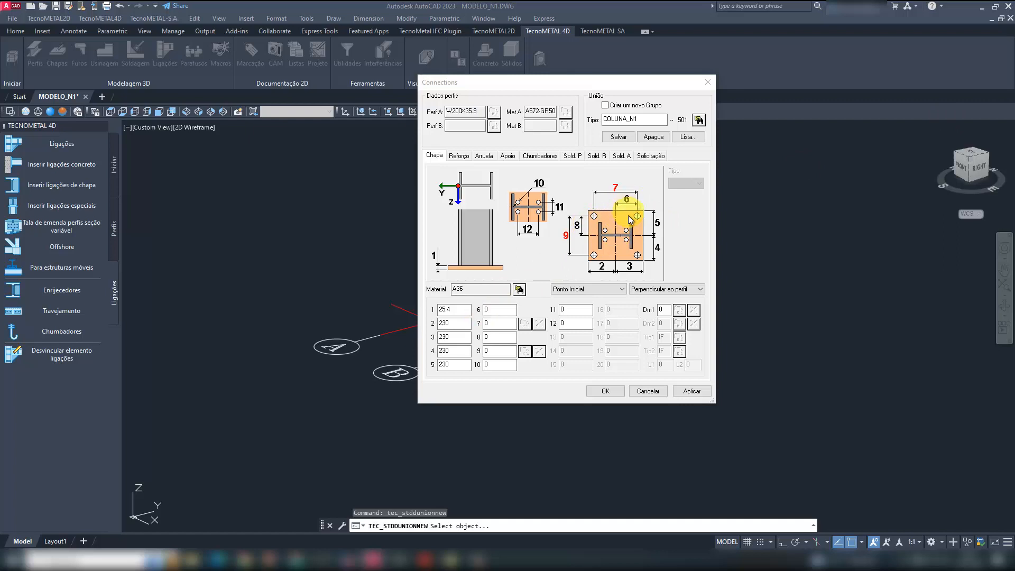
pyautogui.click(492, 311)
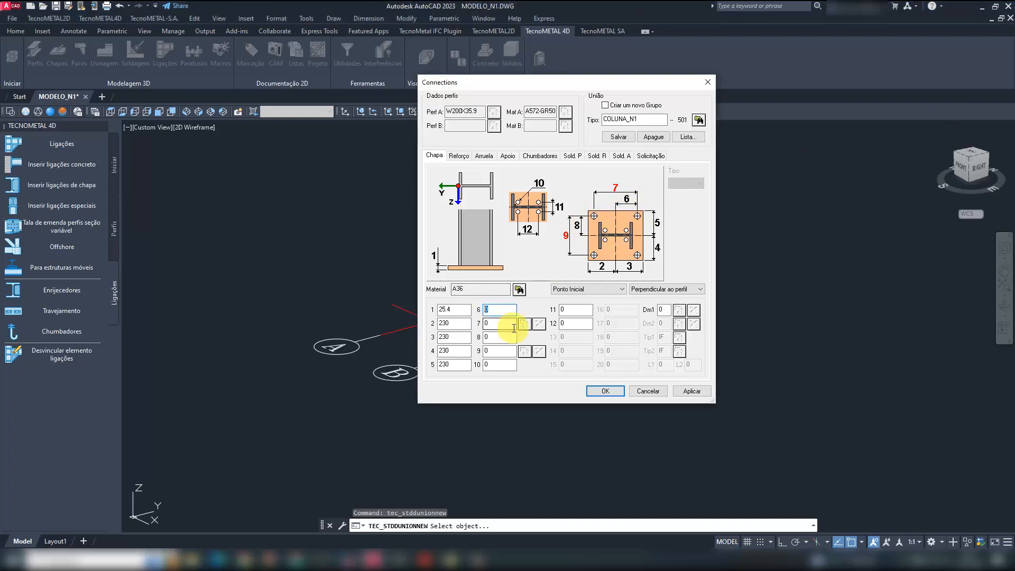
pyautogui.write('170')
pyautogui.click(491, 338)
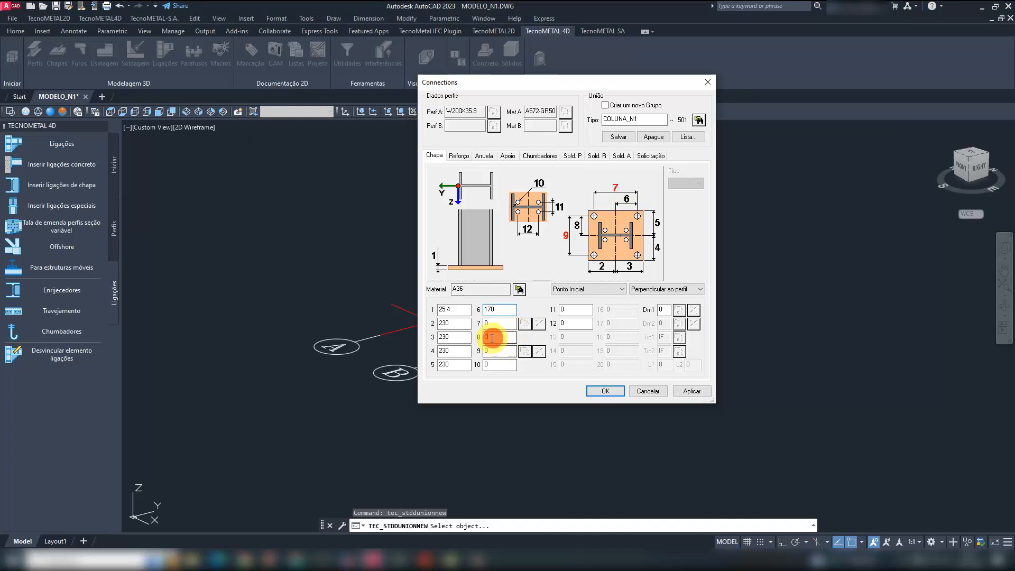
pyautogui.write('170')
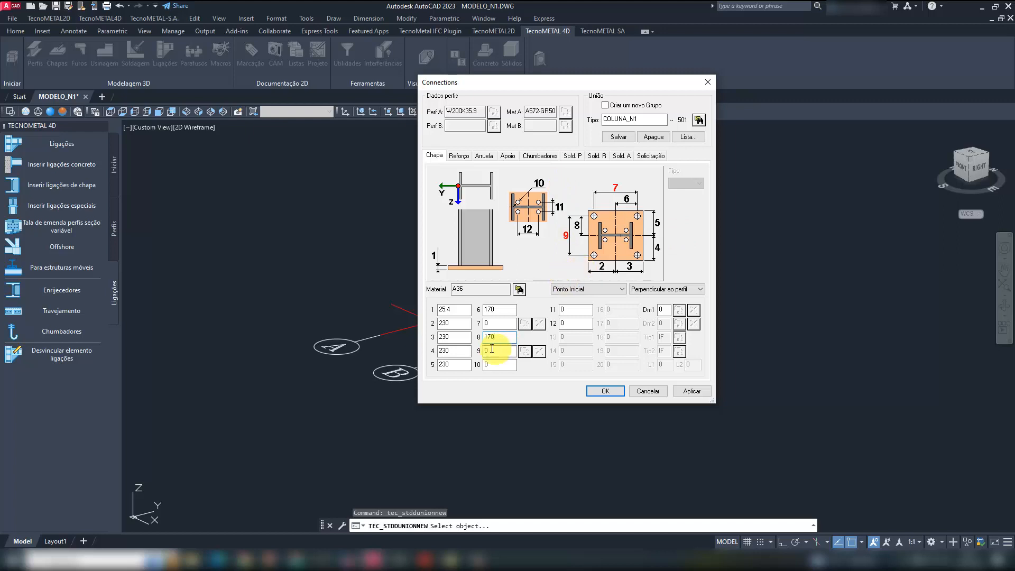
pyautogui.click(484, 324)
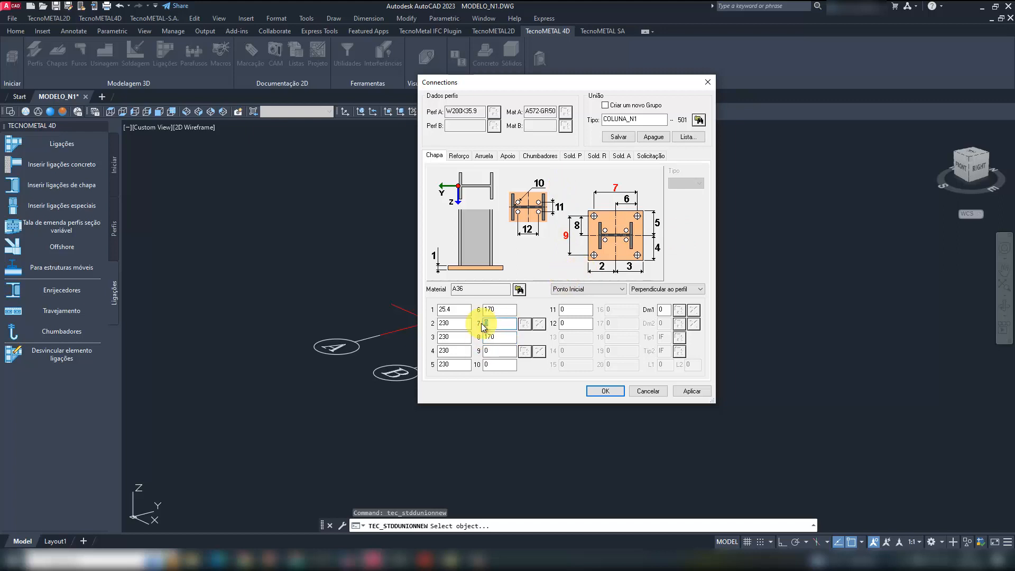
pyautogui.write('340')
pyautogui.click(486, 351)
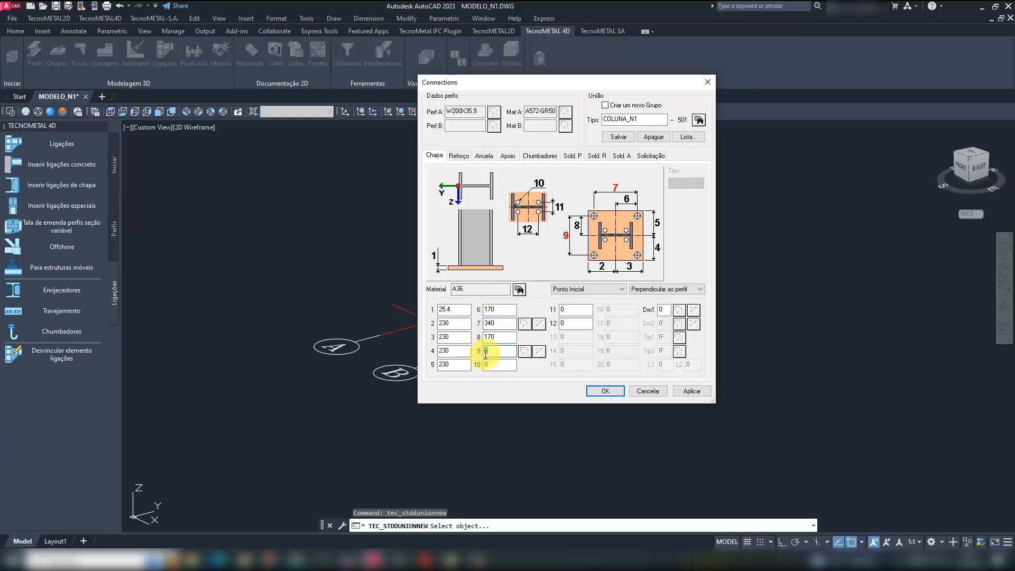
pyautogui.write('340')
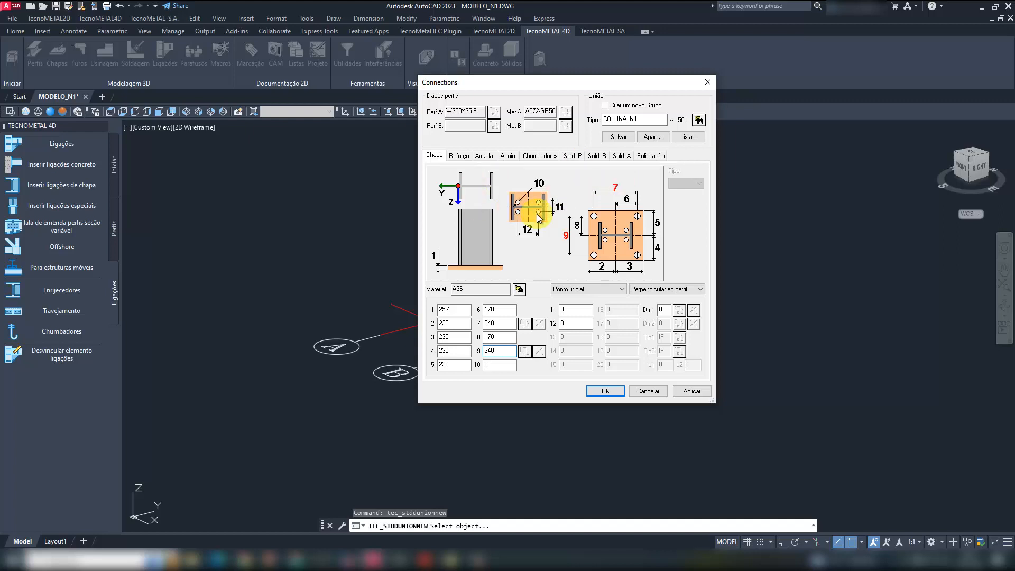
# - Check the base plate and washer hole diameters in LIGAÇÕES.pdf and return to the connection settings
pyautogui.click(588, 288)
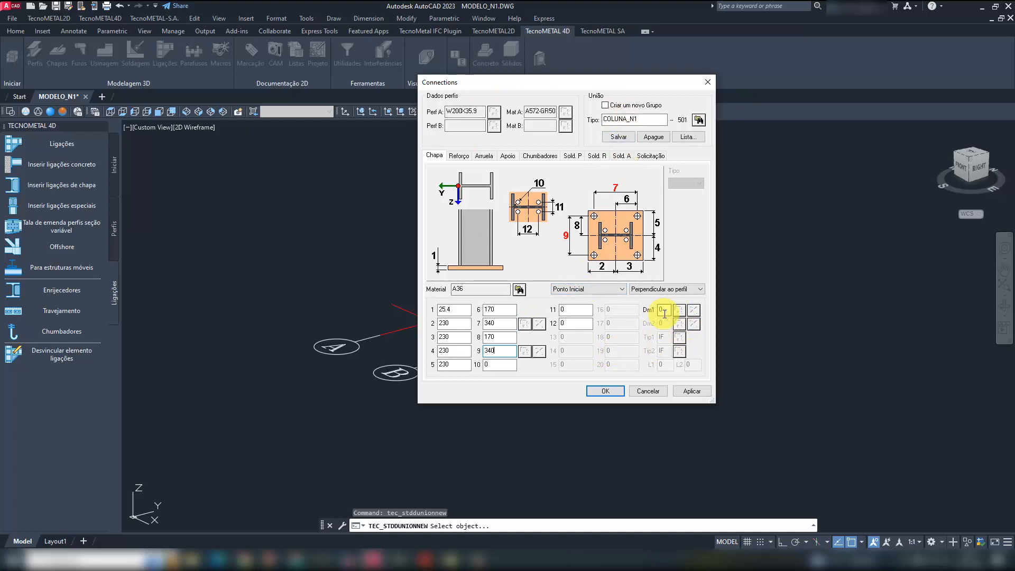
pyautogui.click(425, 558)
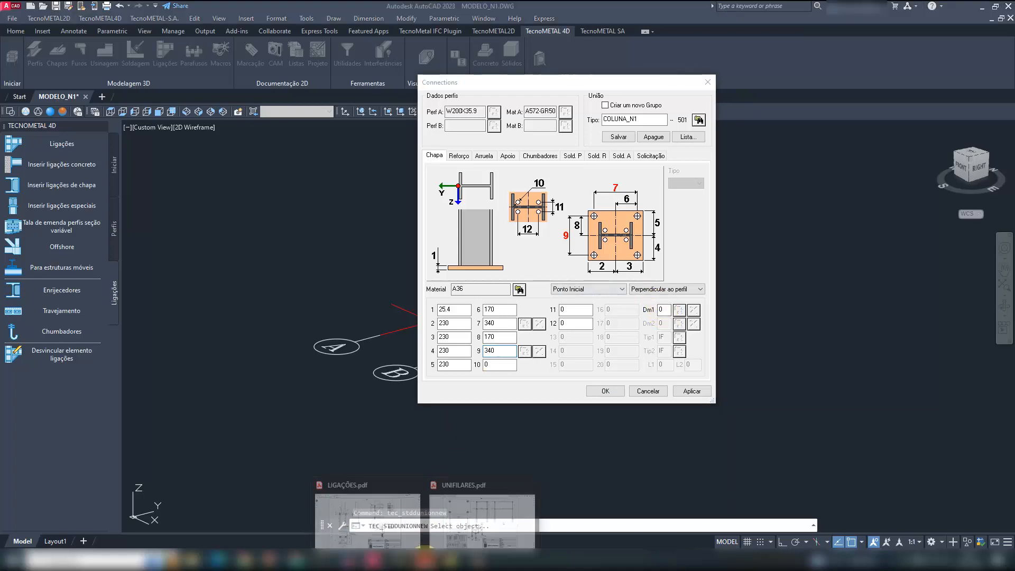
pyautogui.click(386, 529)
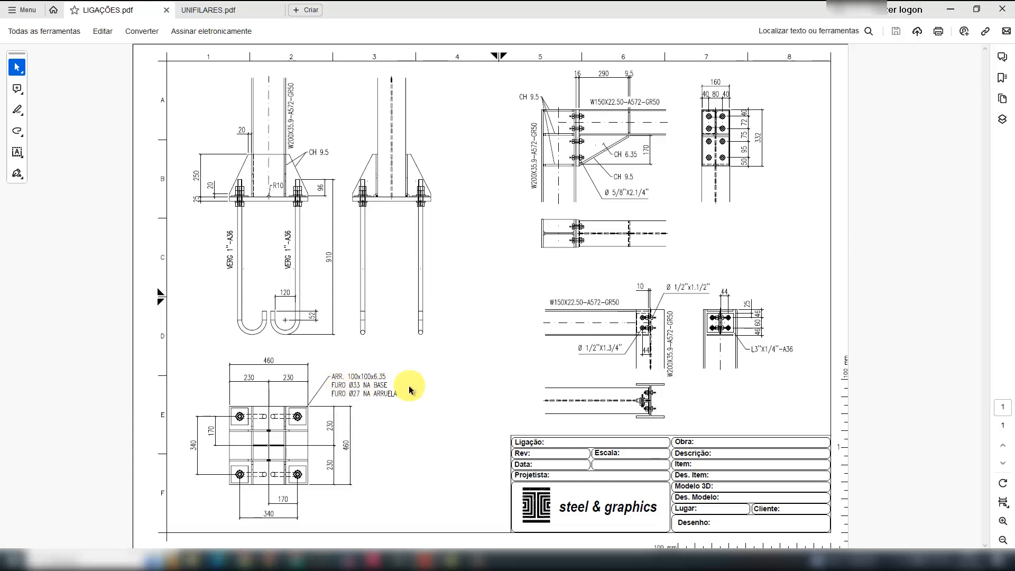
pyautogui.click(950, 9)
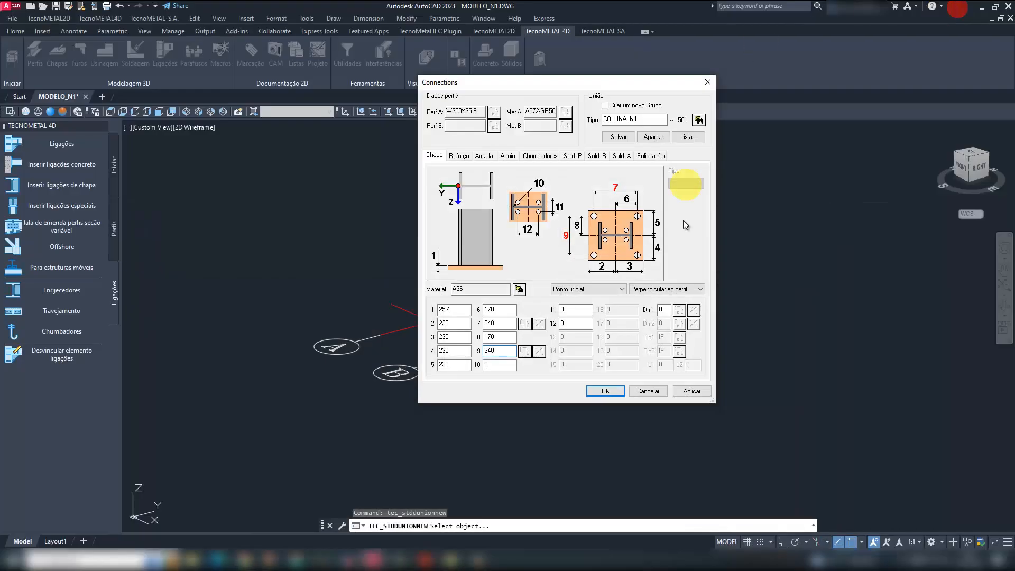
# - Set the base plate's hole diameter Dm1 to 33 and save the COLUNA_N1 connection type
pyautogui.doubleClick(664, 310)
pyautogui.write('33')
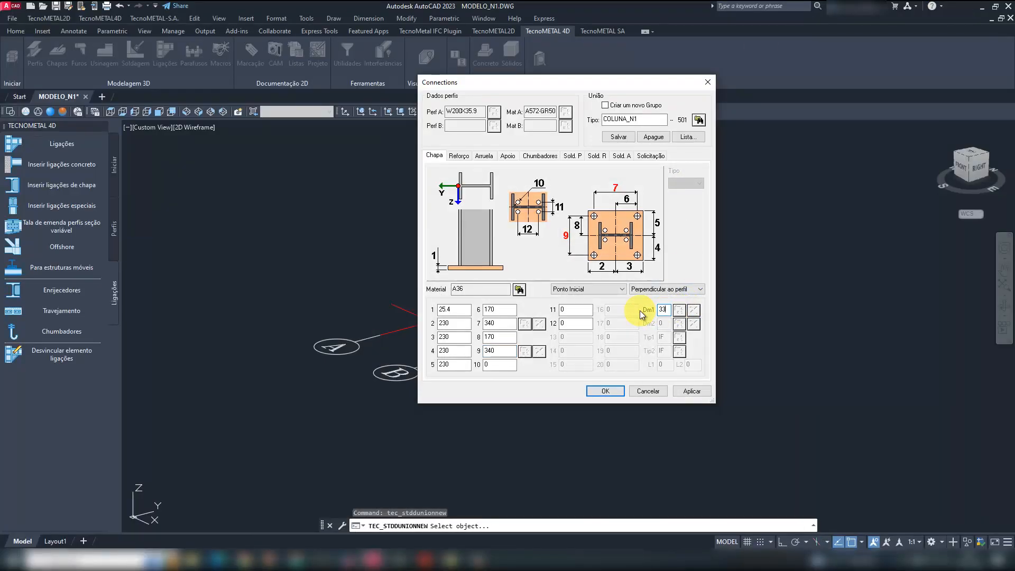
pyautogui.click(619, 137)
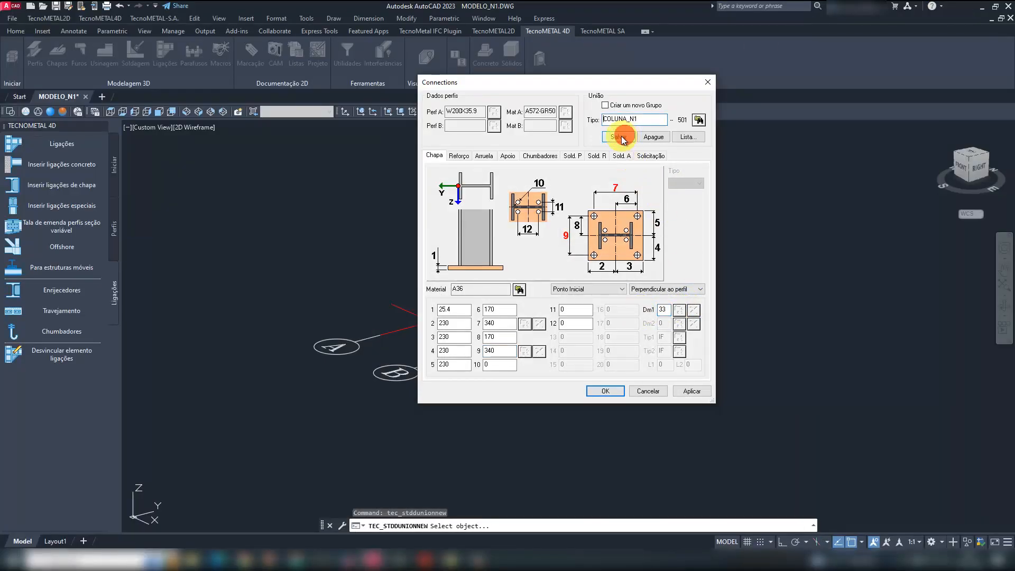
# - Compare the available reinforcement (Reforço) layouts for the column base and choose type 2
pyautogui.click(459, 155)
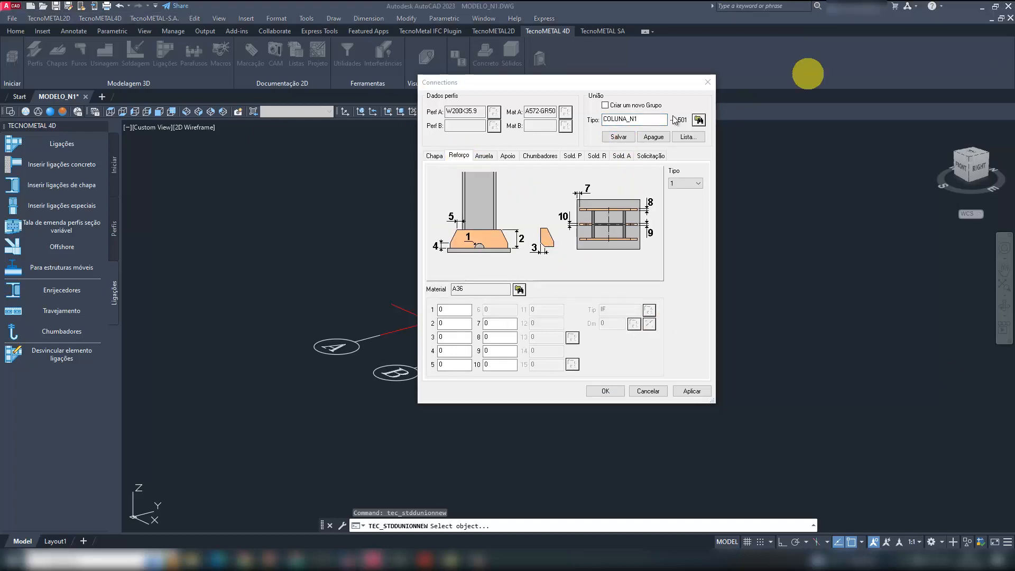
pyautogui.click(688, 180)
pyautogui.press('Down')
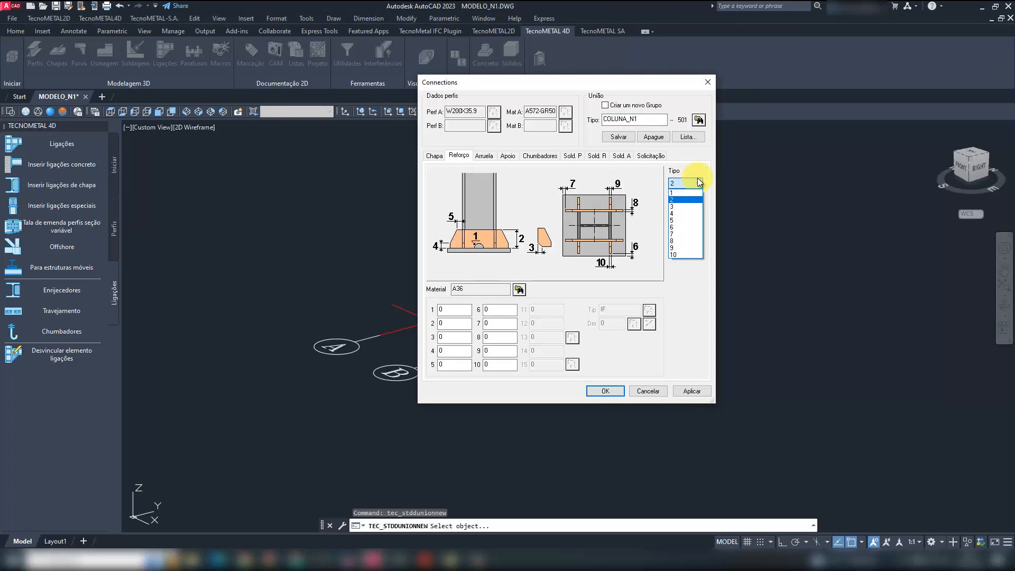
pyautogui.press('Down')
pyautogui.press('Down')
pyautogui.press('Down')
pyautogui.press('Down')
pyautogui.press('Down')
pyautogui.press('Down')
pyautogui.press('Down')
pyautogui.press('Down')
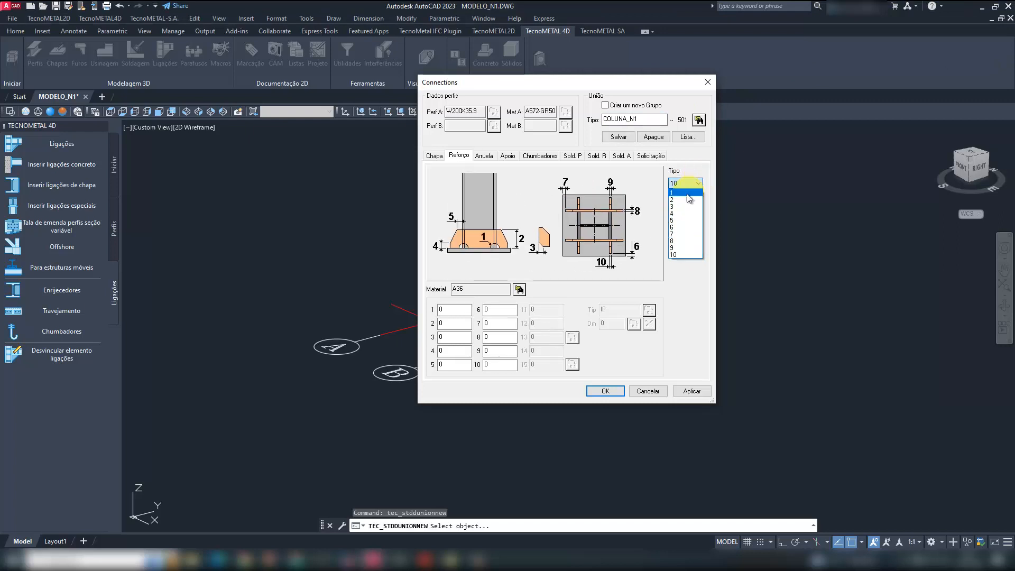
pyautogui.click(686, 200)
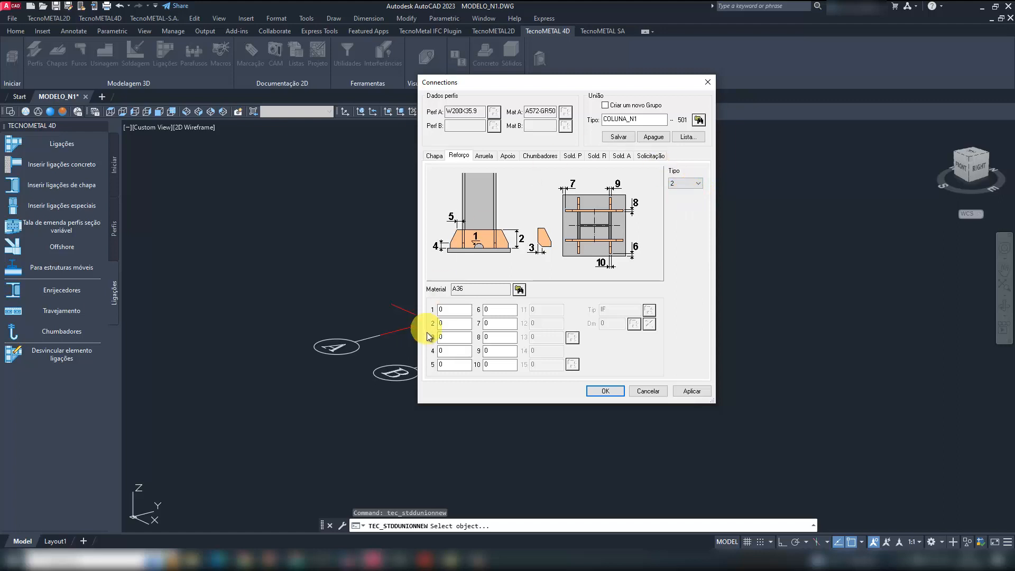
# - Set the reinforcement plates' dimension 1 to 20, dimension 2 to 250, and dimensions 3, 4 and 5 to 20
pyautogui.click(442, 310)
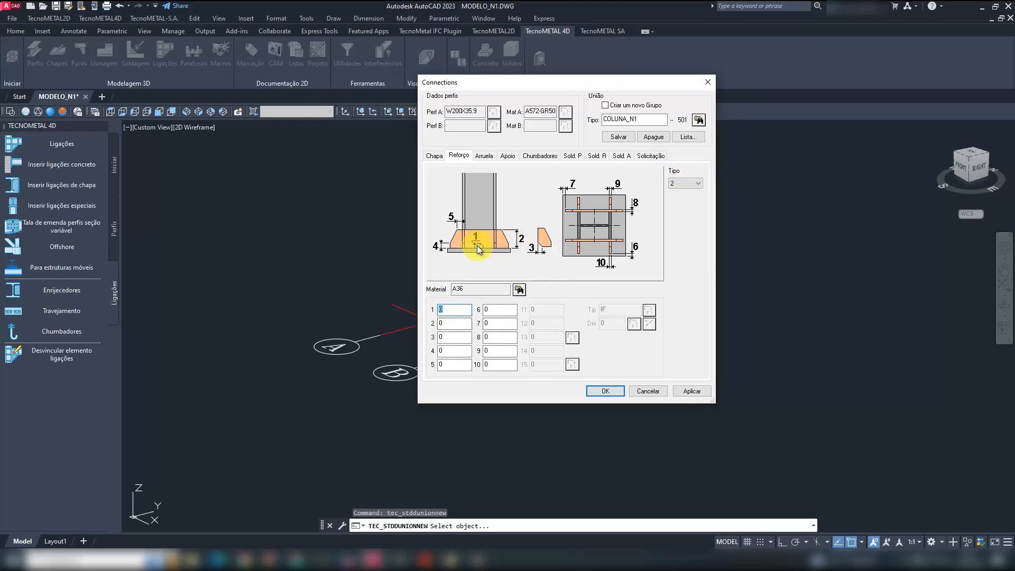
pyautogui.write('20')
pyautogui.press('Tab')
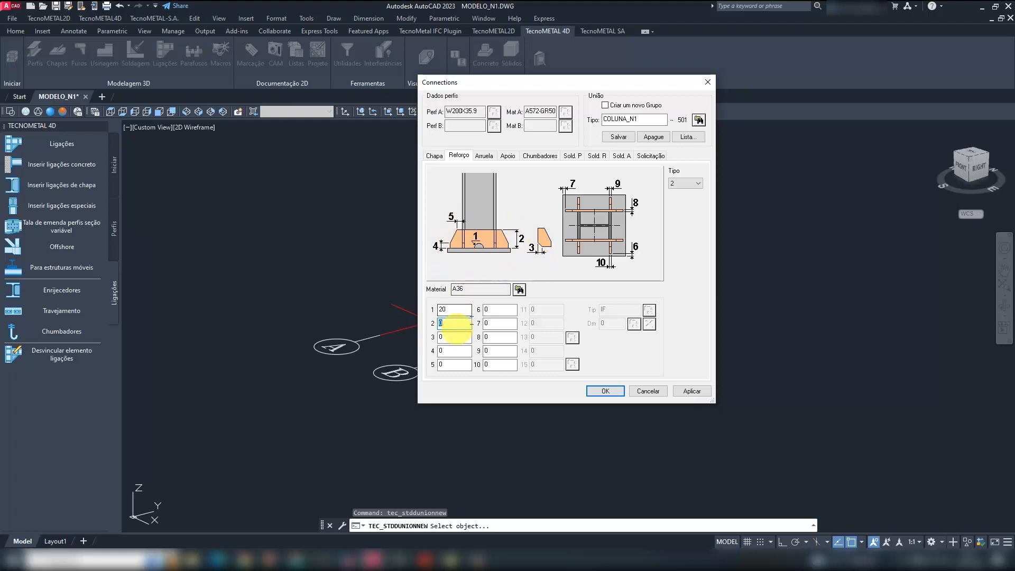
pyautogui.write('250')
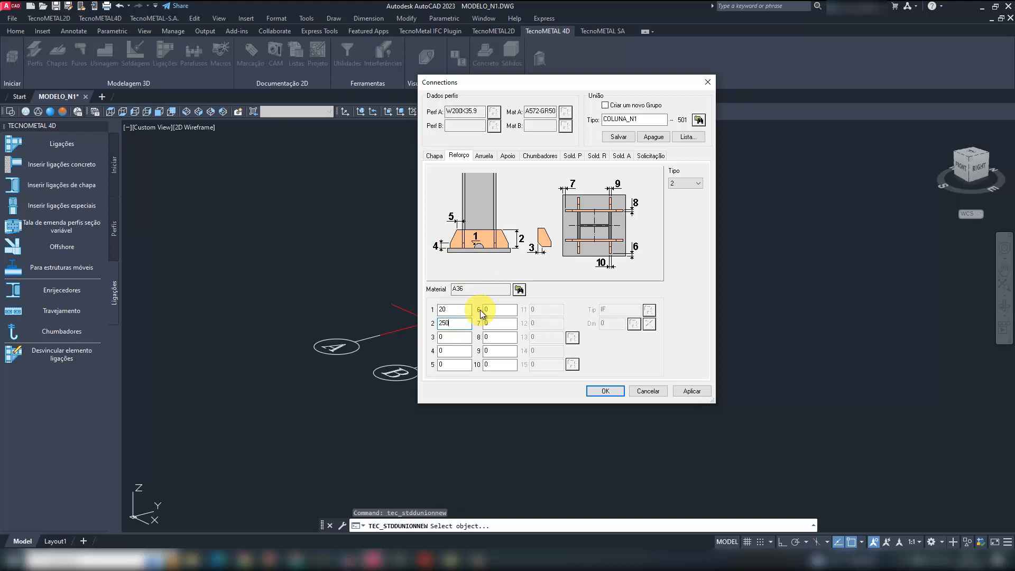
pyautogui.press('Tab')
pyautogui.write('20')
pyautogui.press('Tab')
pyautogui.write('20')
pyautogui.press('Tab')
pyautogui.write('20')
# - Set reinforcement thicknesses 8, 9 and 10 to 9.5 and save COLUNA_N1, overwriting the stored type
pyautogui.press('Tab')
pyautogui.press('Tab')
pyautogui.press('Tab')
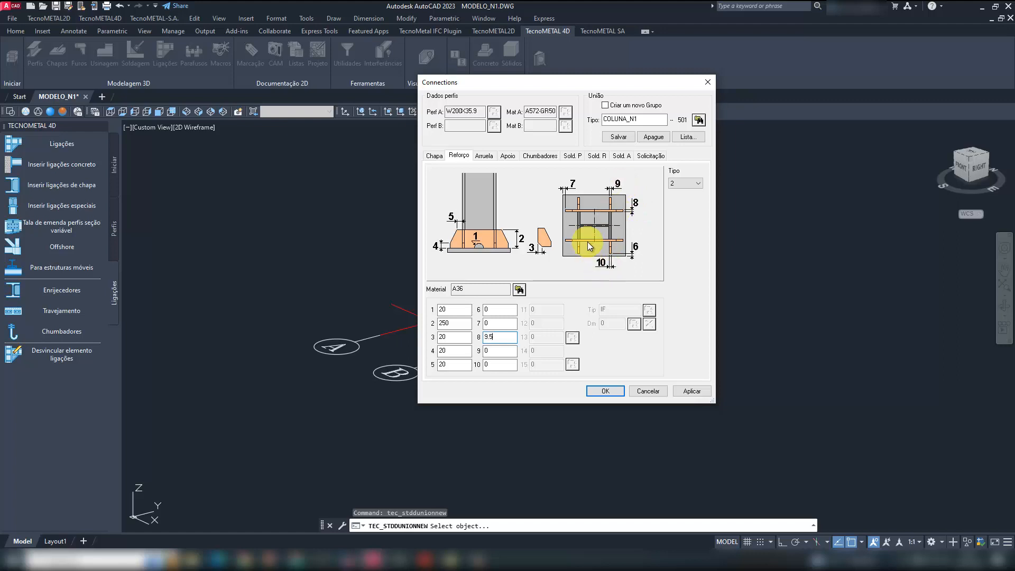
pyautogui.write('9.5')
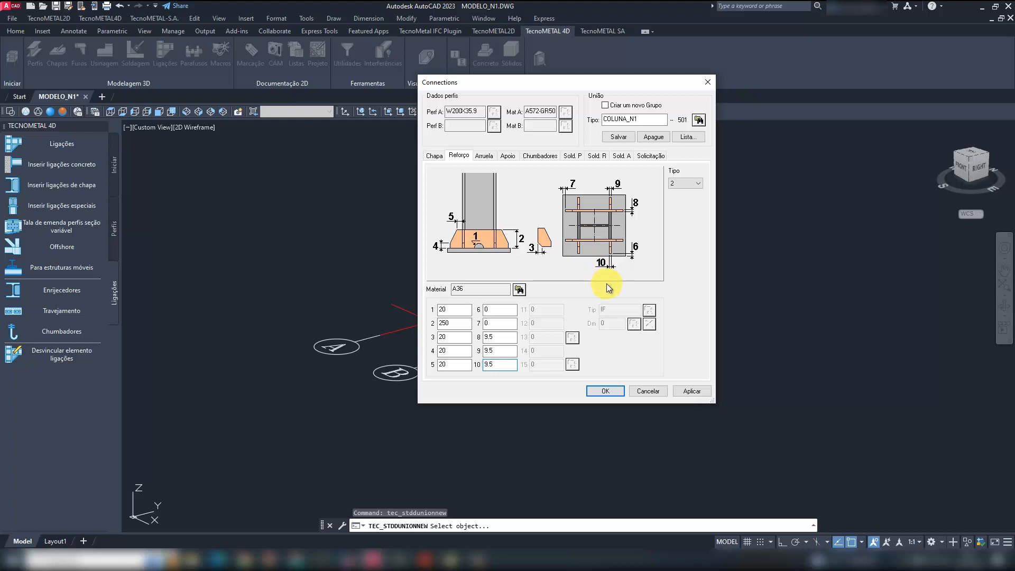
pyautogui.click(625, 140)
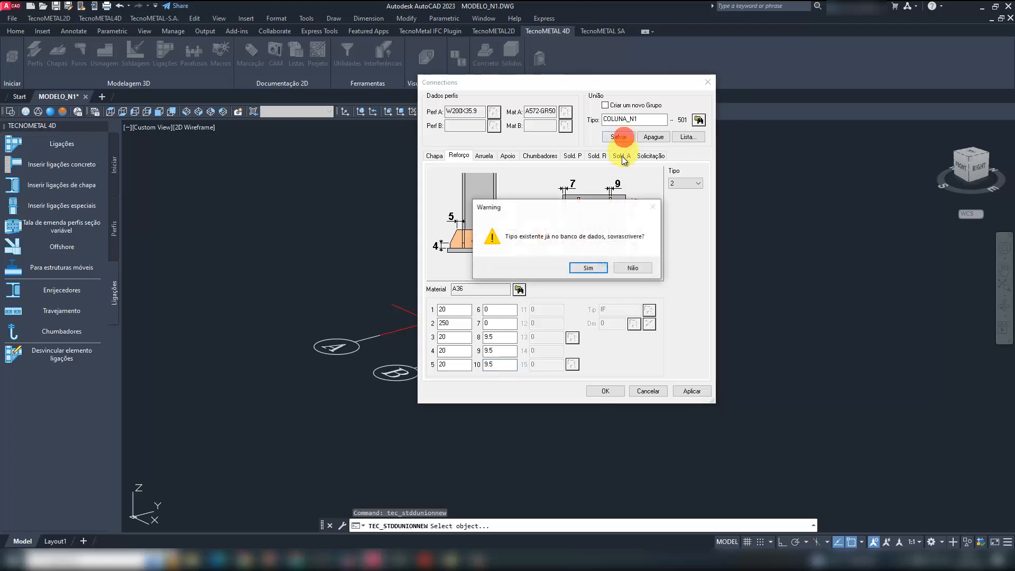
pyautogui.click(586, 268)
# - Check the washer plate size and hole diameter in LIGAÇÕES.pdf and return to the washer (Arruela) settings
pyautogui.click(484, 156)
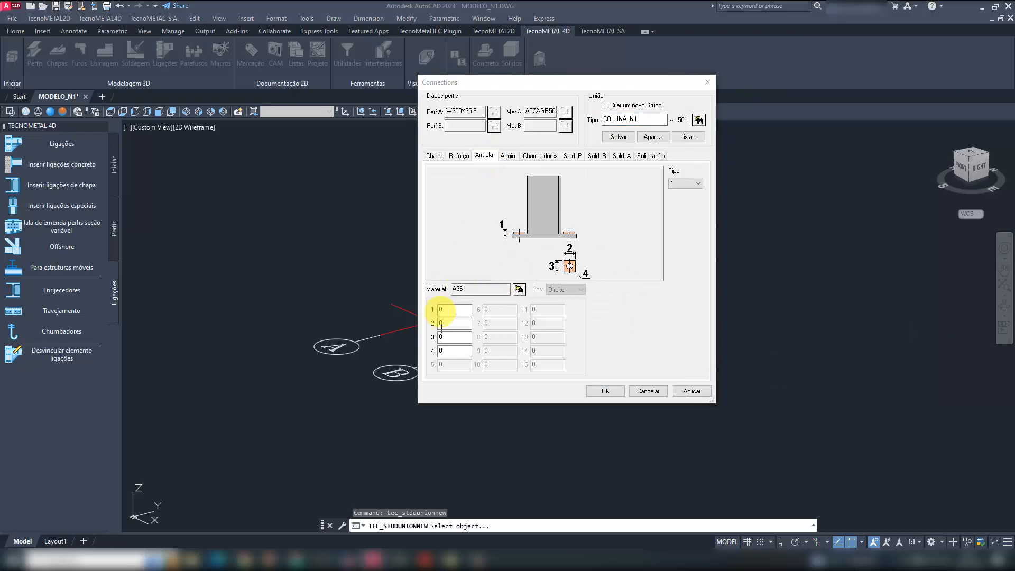
pyautogui.moveTo(427, 559)
pyautogui.click(374, 523)
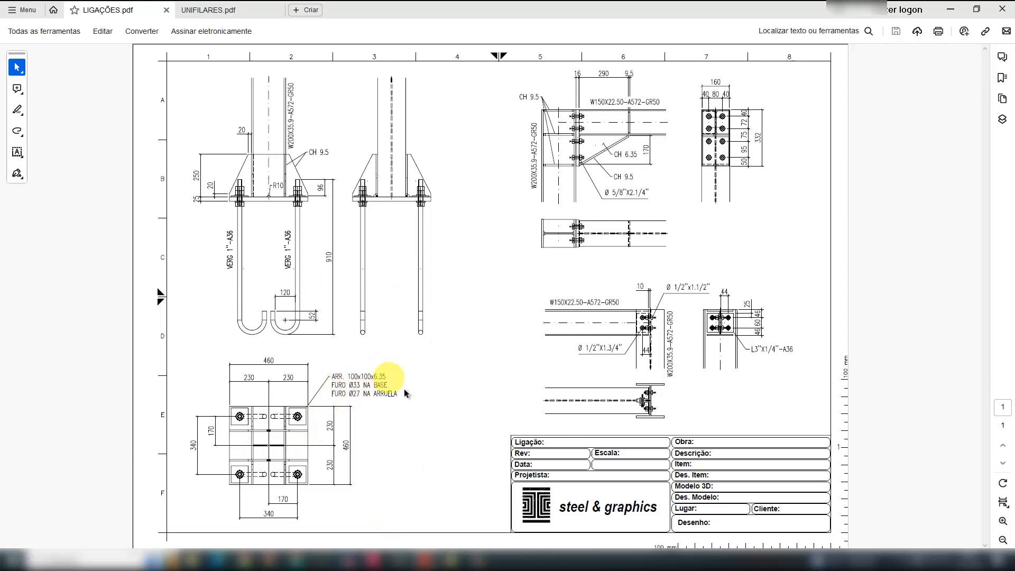
pyautogui.click(950, 9)
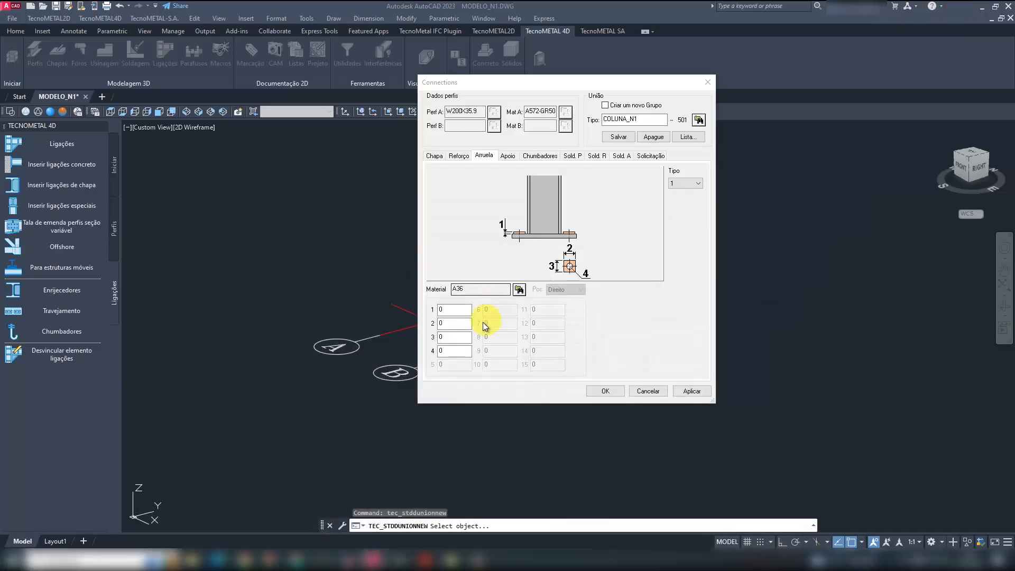
# - Try washer type 2 and return to type 1
pyautogui.click(452, 310)
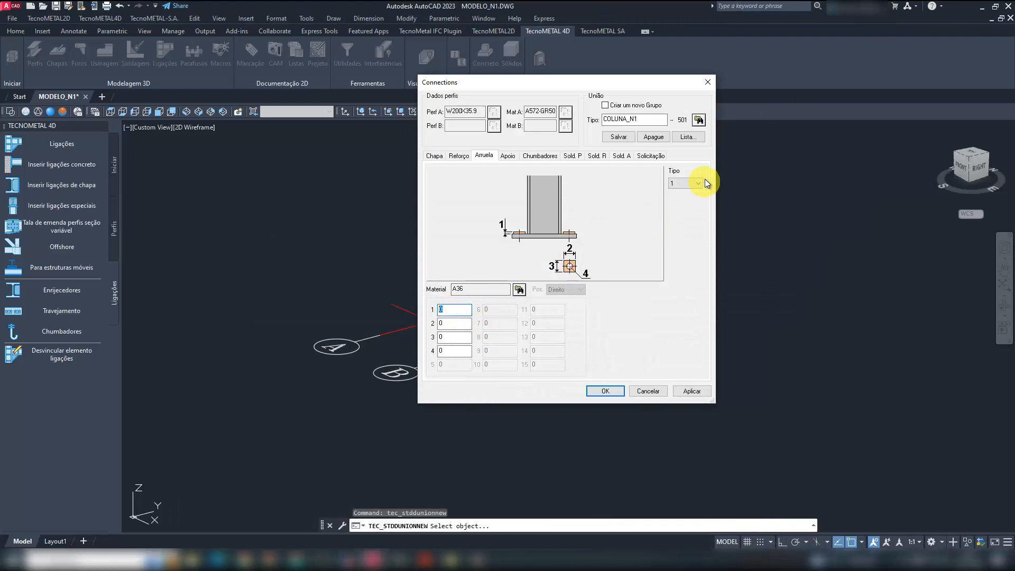
pyautogui.click(679, 192)
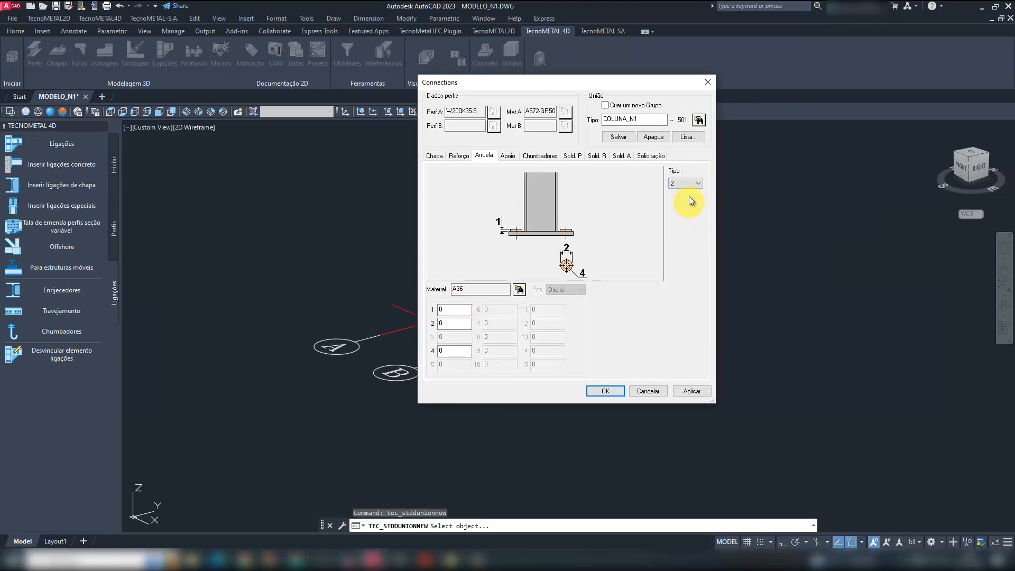
pyautogui.click(686, 184)
pyautogui.click(680, 191)
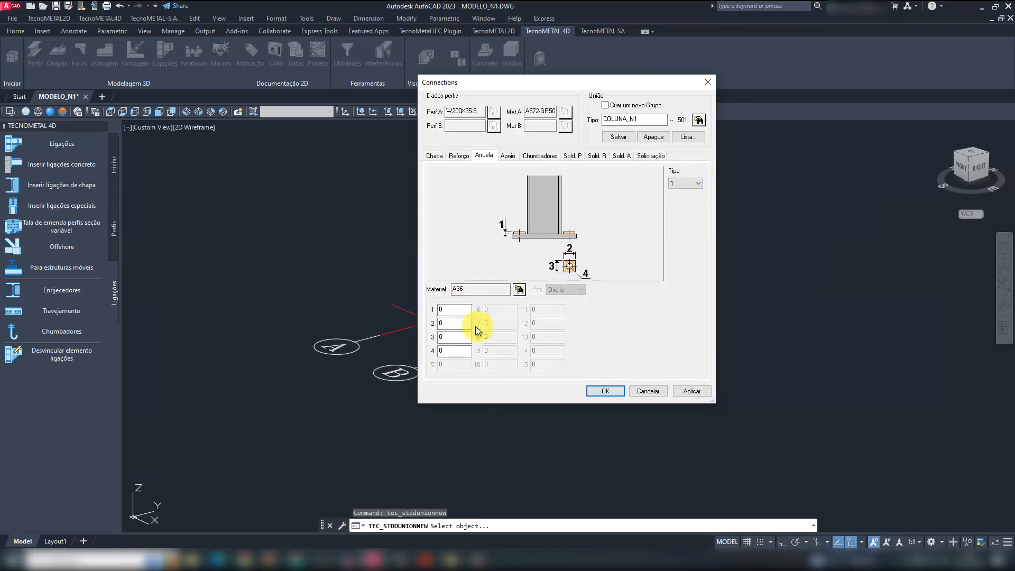
# - Set washer dimension 1 to 6.35, dimensions 2 and 3 to 100 and hole 4 to 27, and save COLUNA_N1 over the stored type
pyautogui.click(453, 309)
pyautogui.click(616, 137)
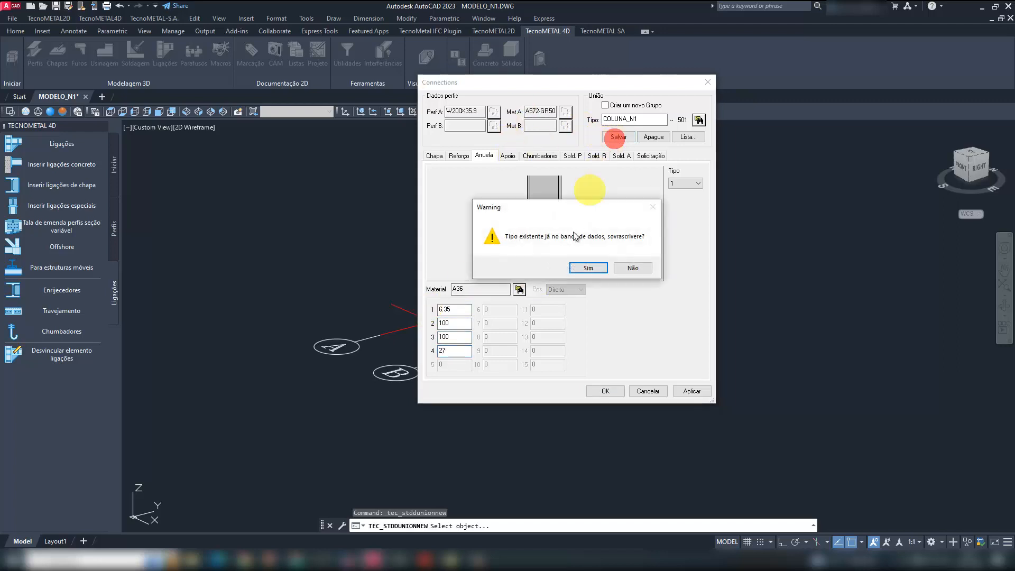
pyautogui.click(584, 265)
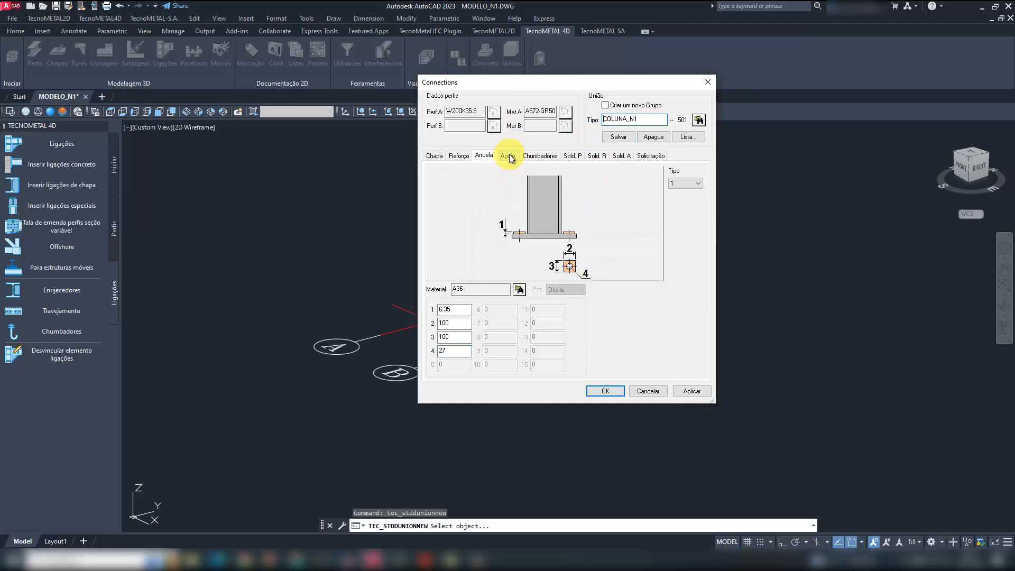
# - Examine support (Apoio) types 1, 2 and 3 and the profile families offered, leaving type 1 selected without dimensions
pyautogui.click(509, 157)
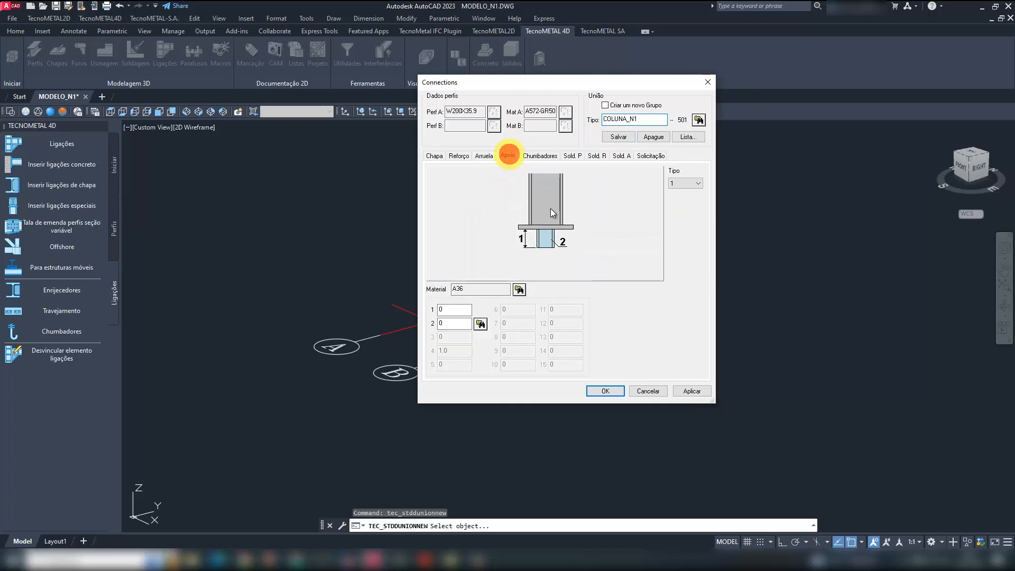
pyautogui.click(690, 184)
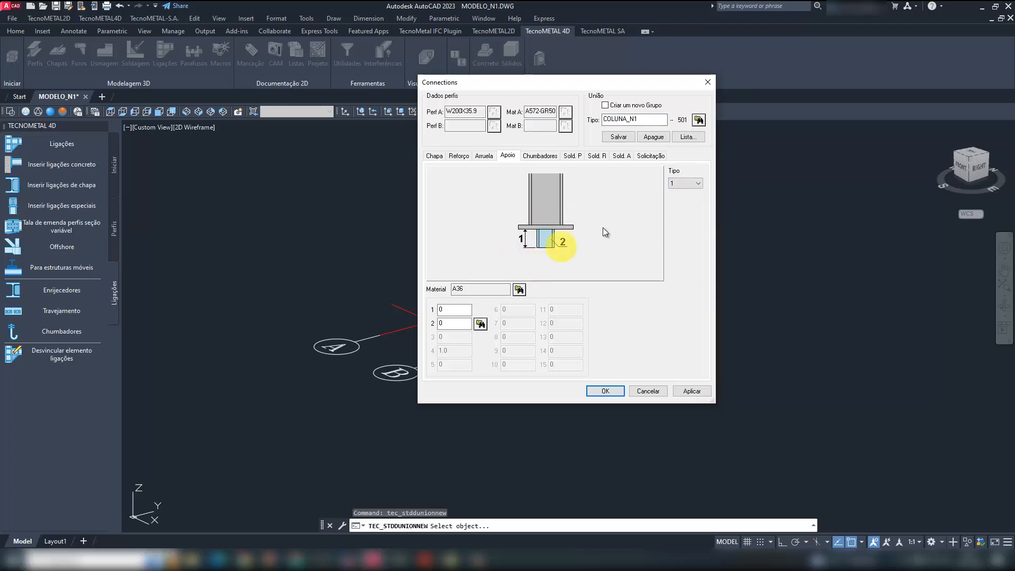
pyautogui.click(684, 183)
pyautogui.click(682, 199)
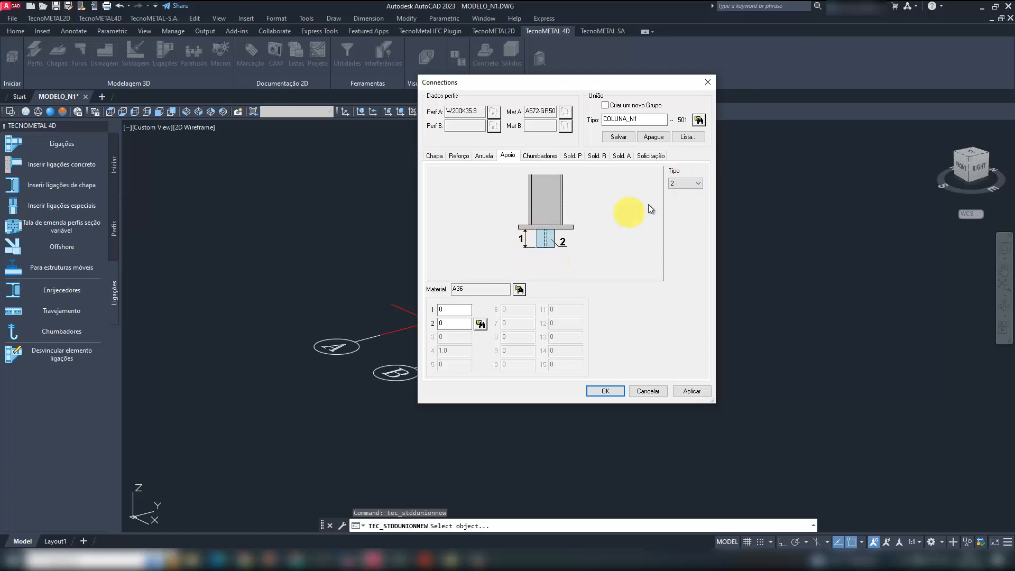
pyautogui.click(487, 326)
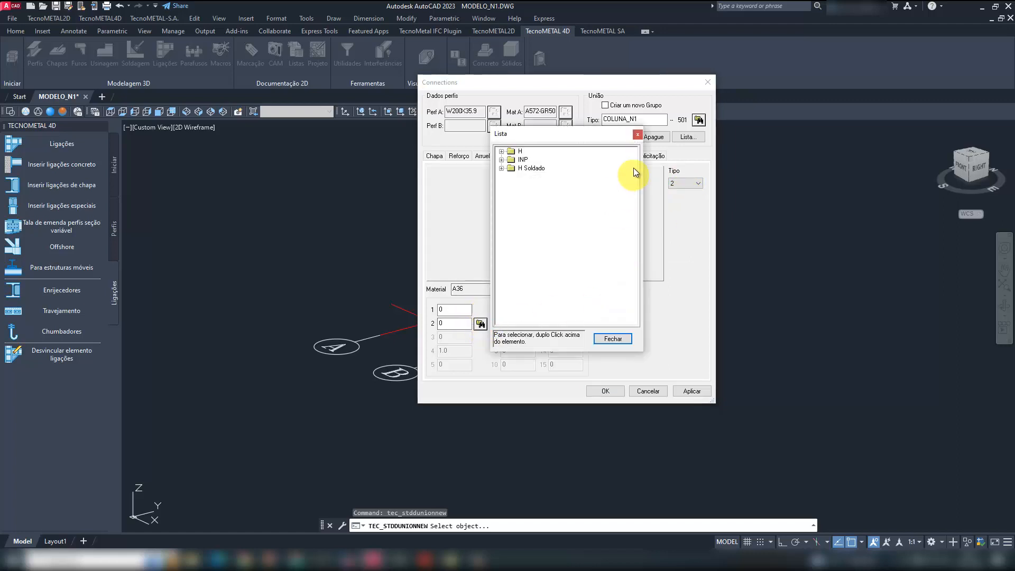
pyautogui.click(637, 135)
pyautogui.click(683, 183)
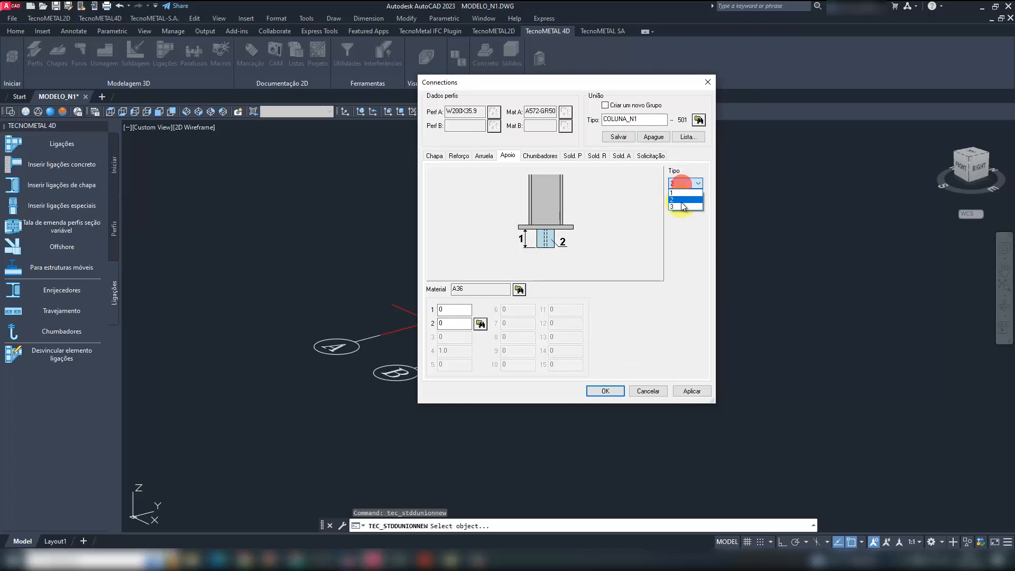
pyautogui.click(681, 202)
pyautogui.click(684, 183)
pyautogui.click(680, 204)
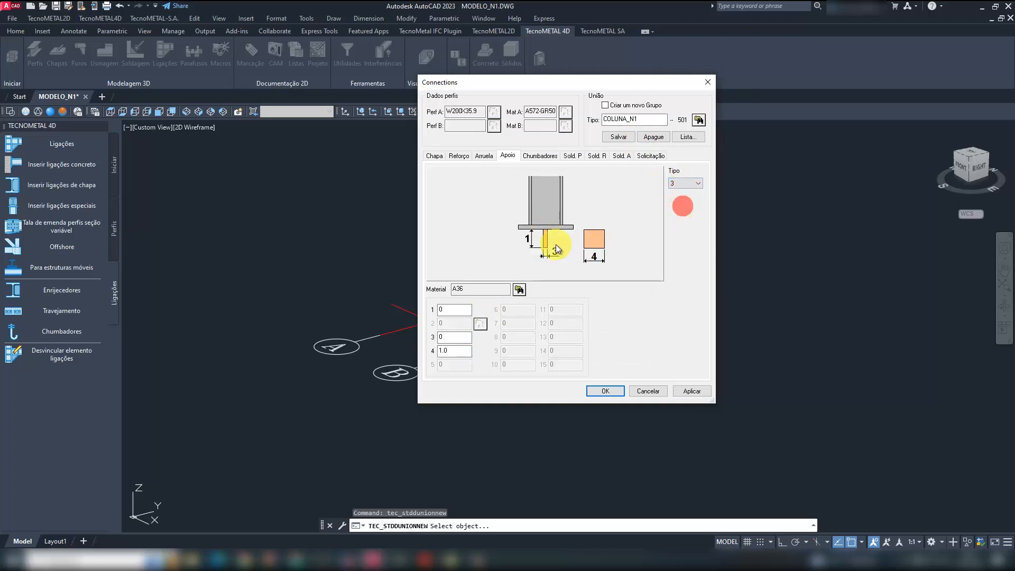
pyautogui.click(685, 184)
pyautogui.click(678, 193)
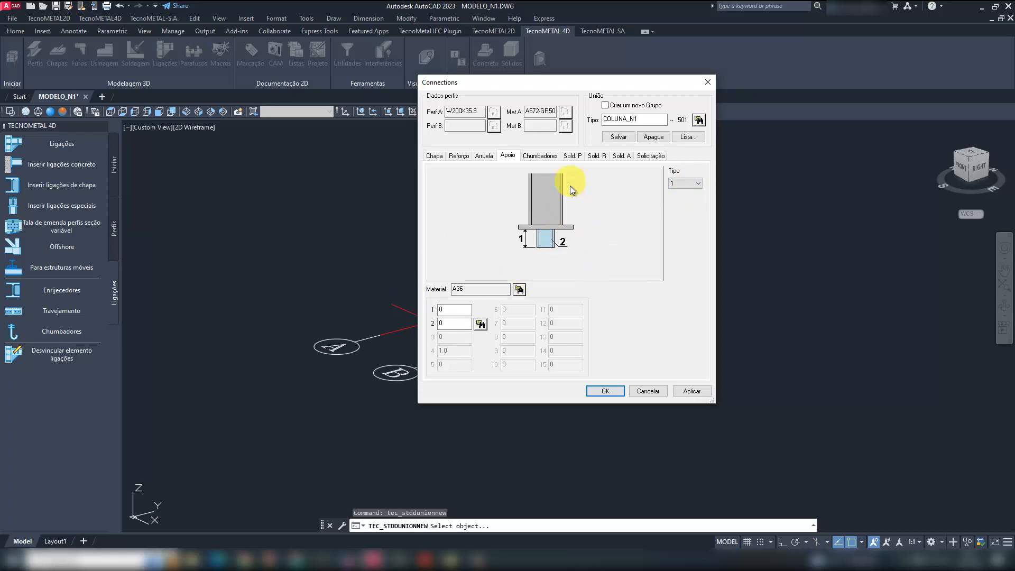
# - Consult the anchor bolt detail in LIGAÇÕES.pdf, then set the anchors' (Chumbadores) dimension 5 to 152 and dimension 6 to 96
pyautogui.click(546, 158)
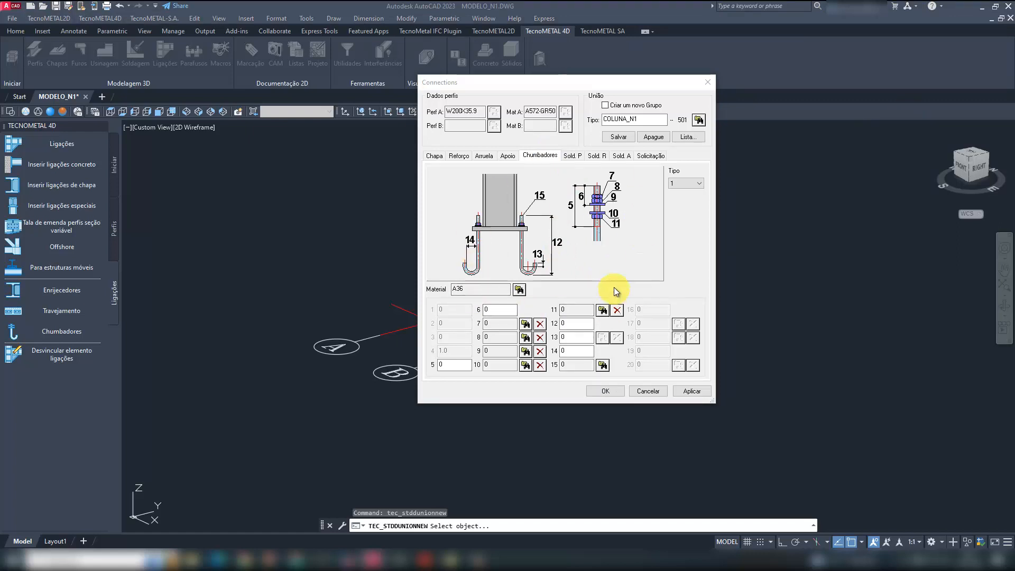
pyautogui.moveTo(425, 559)
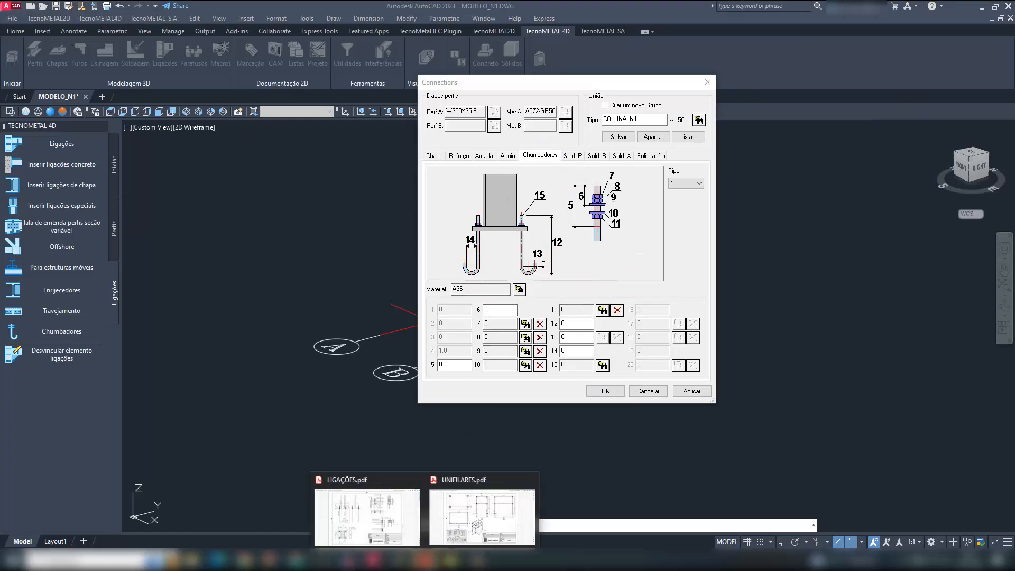
pyautogui.click(388, 528)
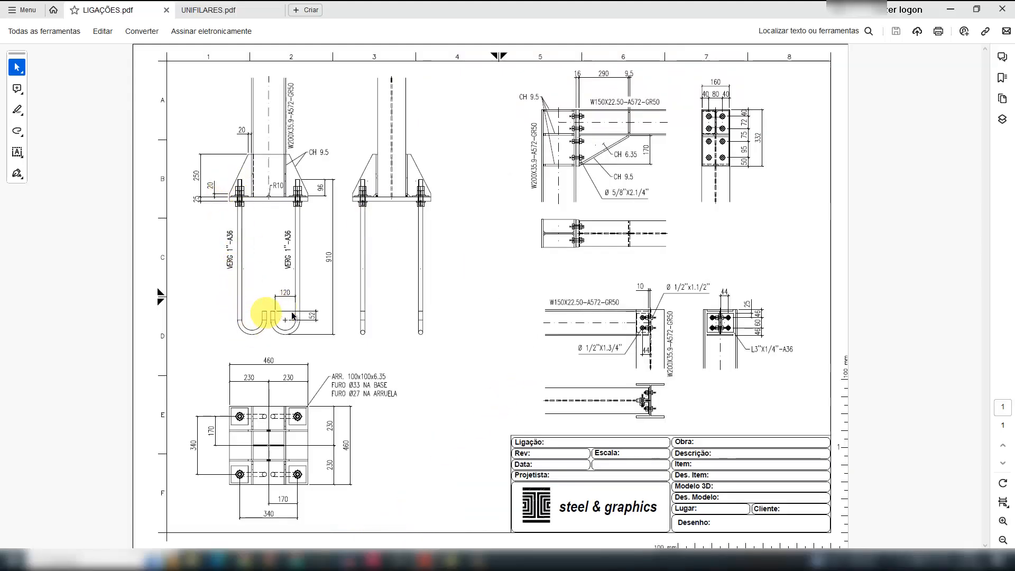
pyautogui.click(949, 9)
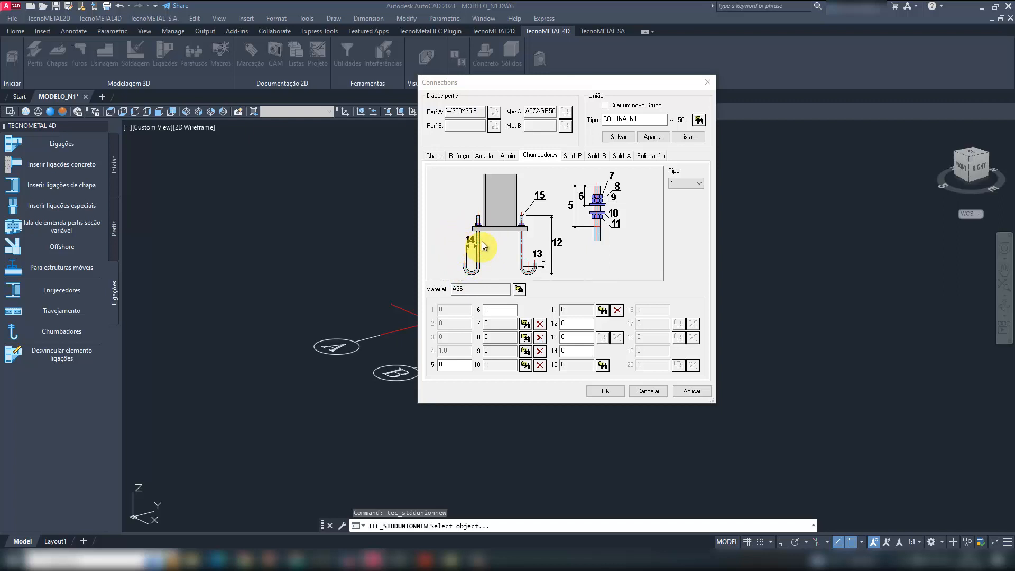
pyautogui.click(457, 364)
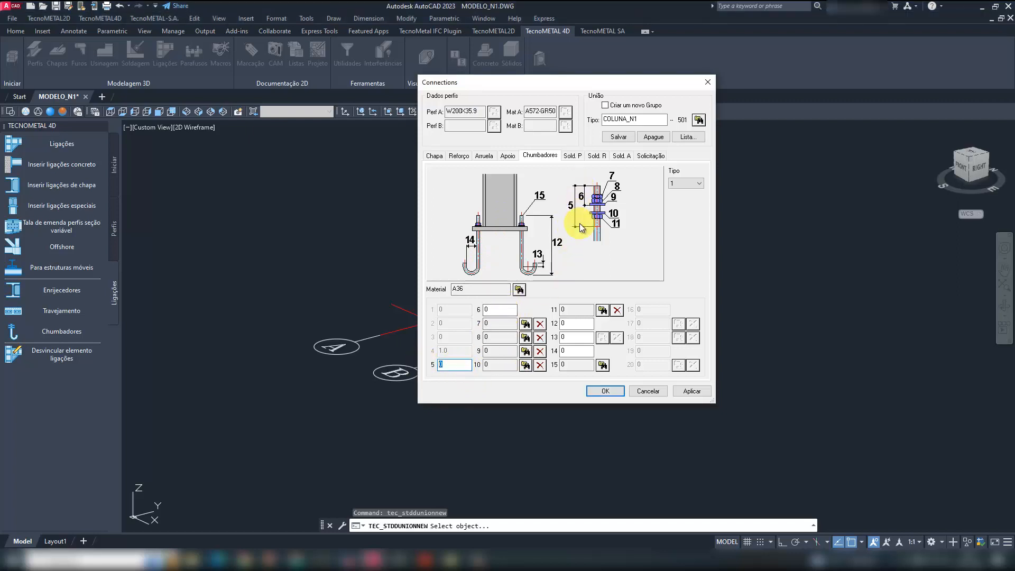
pyautogui.write('152')
pyautogui.click(489, 310)
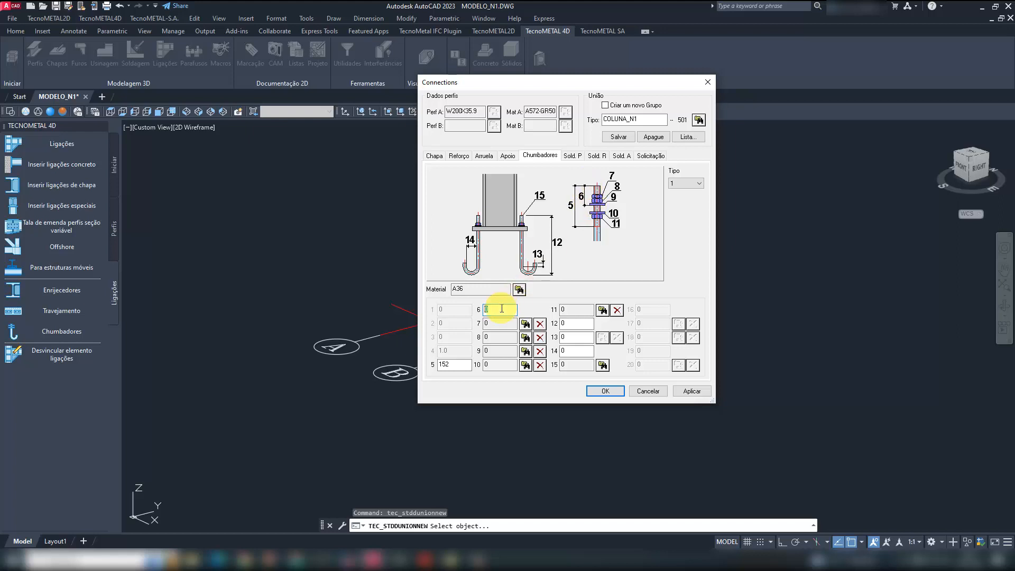
pyautogui.write('96')
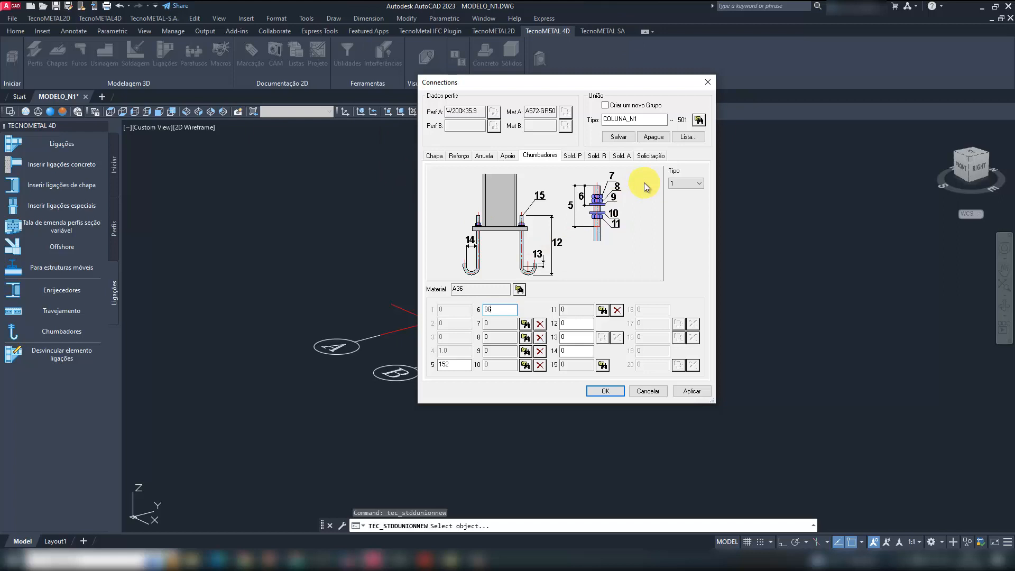
# - Assign the A325 1" nut (Porca) to anchor bolt positions 7 and 8
pyautogui.click(526, 324)
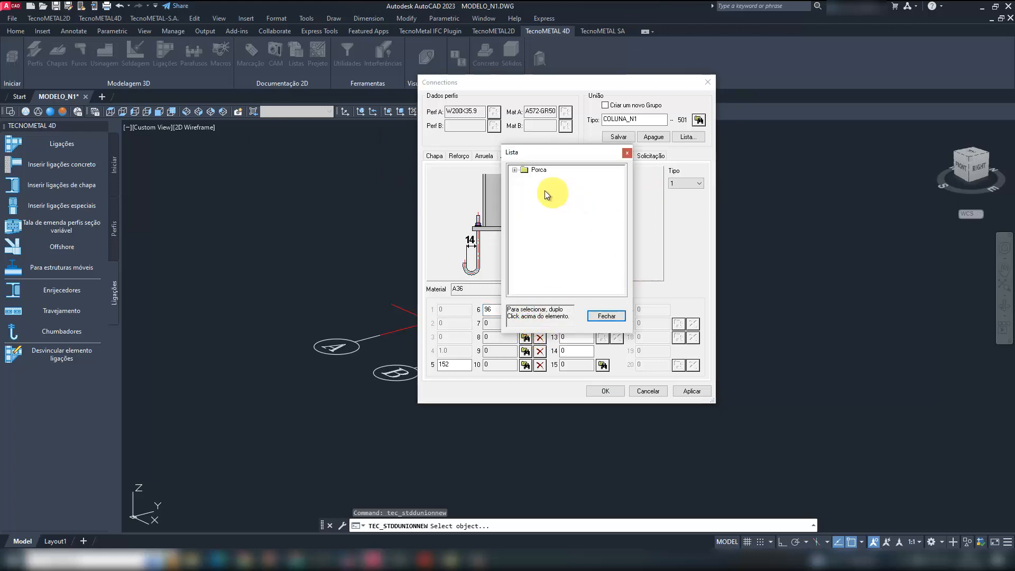
pyautogui.click(514, 170)
pyautogui.click(525, 195)
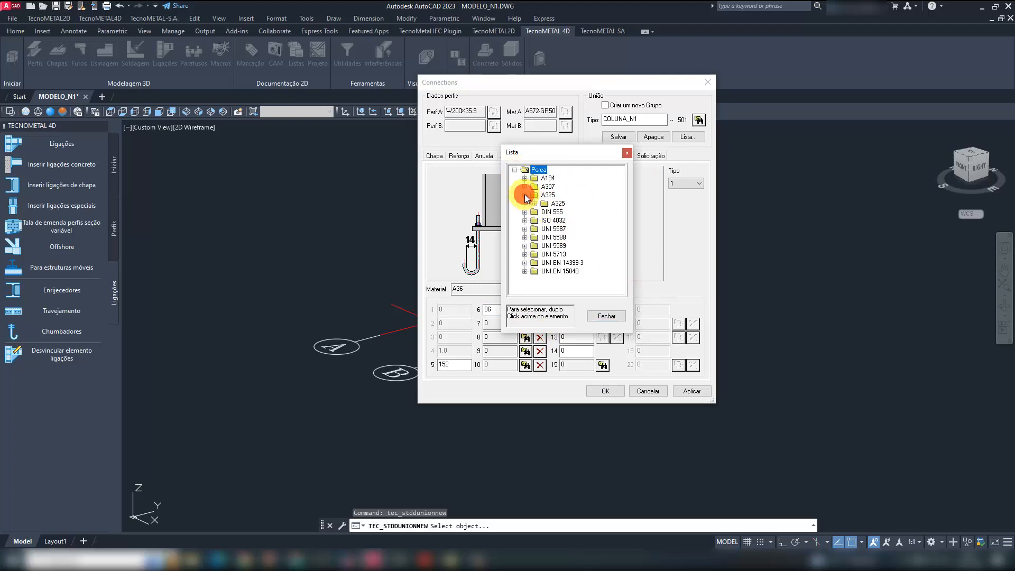
pyautogui.click(535, 204)
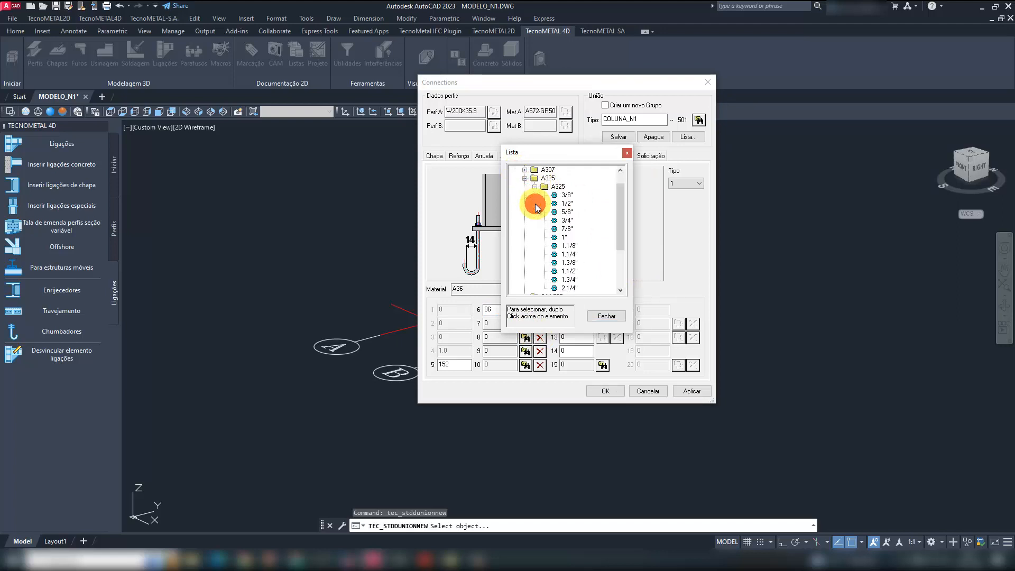
pyautogui.doubleClick(563, 238)
pyautogui.click(525, 337)
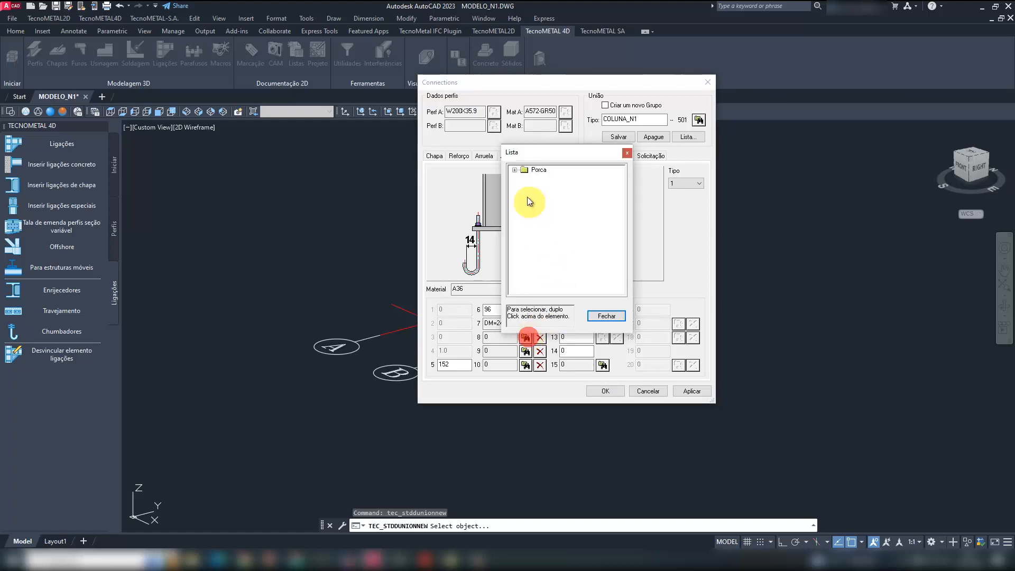
pyautogui.click(515, 169)
pyautogui.doubleClick(552, 195)
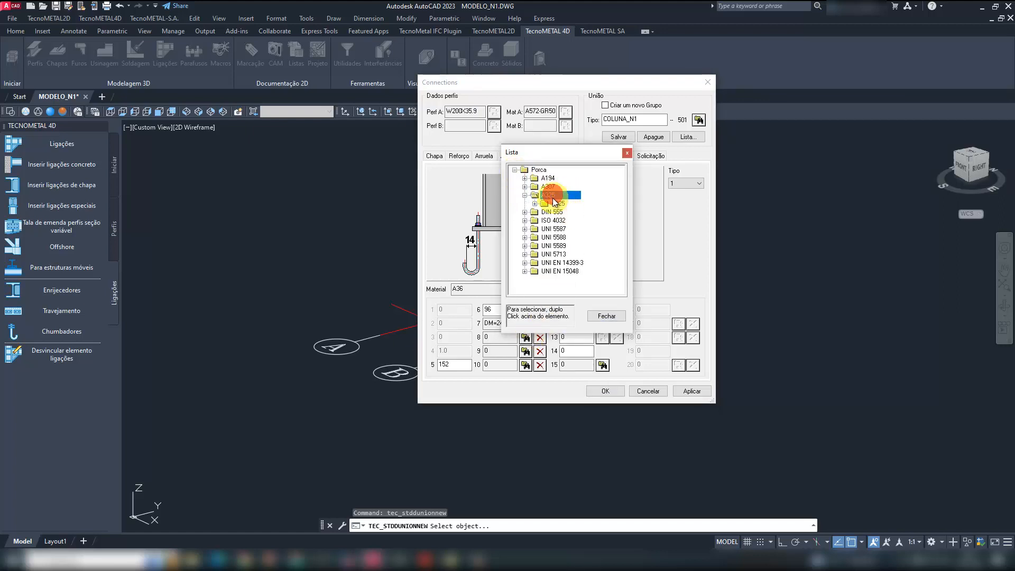
pyautogui.doubleClick(553, 203)
pyautogui.doubleClick(564, 233)
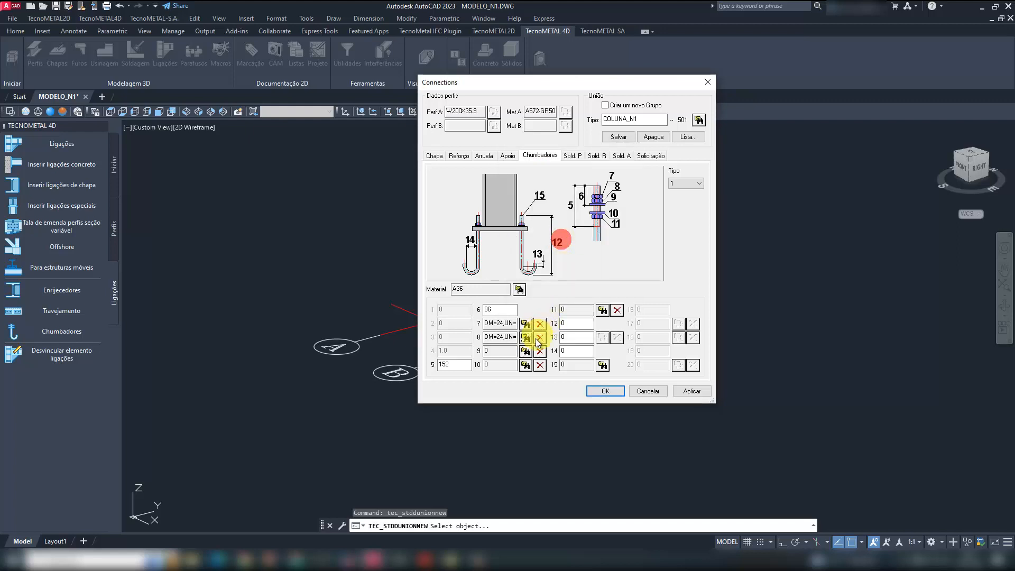
# - Assign the A325 1" washer (Arruela) to anchor bolt positions 9 and 10
pyautogui.click(526, 350)
pyautogui.doubleClick(537, 169)
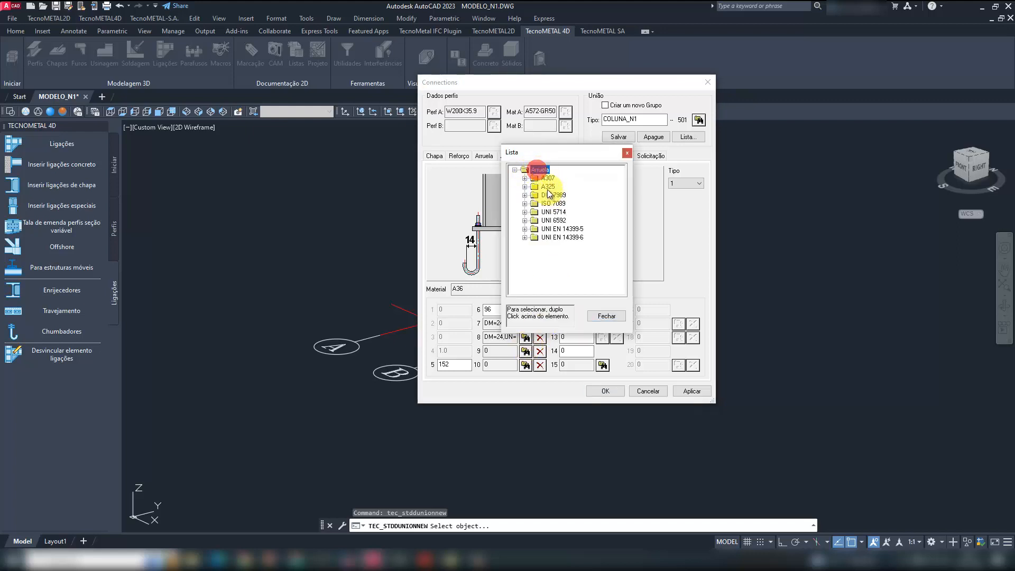
pyautogui.doubleClick(548, 187)
pyautogui.doubleClick(558, 202)
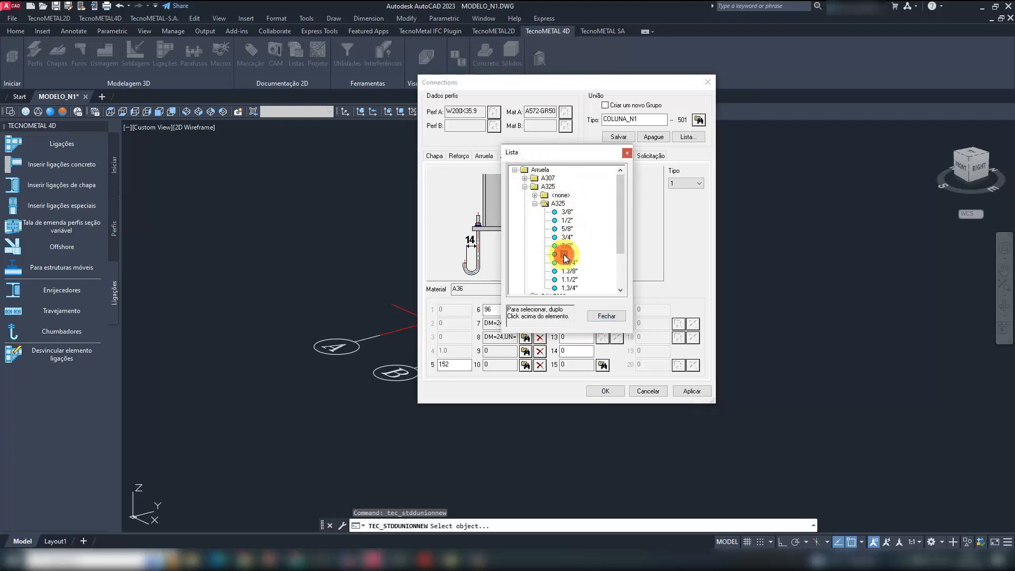
pyautogui.doubleClick(565, 255)
pyautogui.click(525, 364)
pyautogui.click(542, 174)
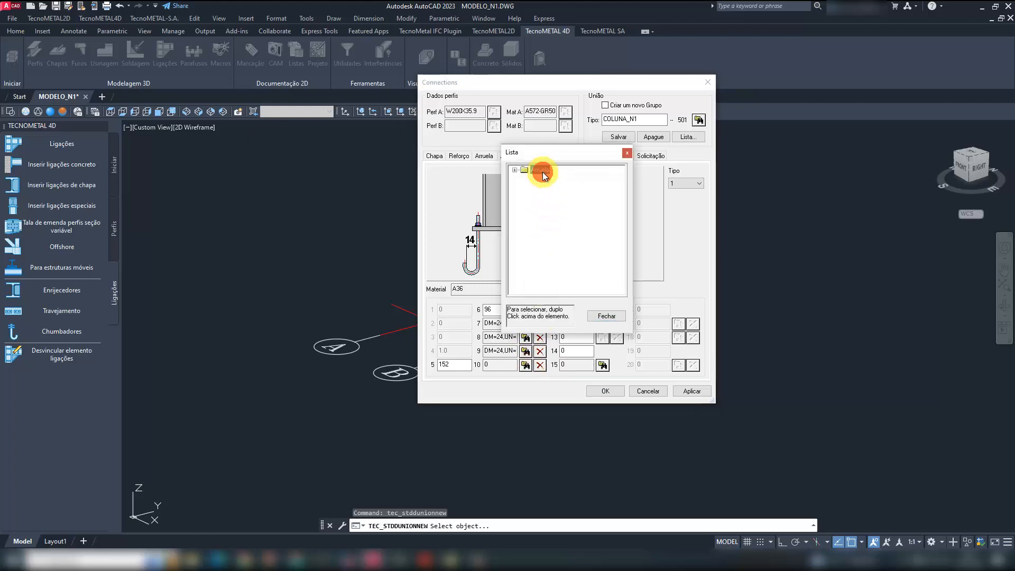
pyautogui.doubleClick(539, 170)
pyautogui.doubleClick(548, 187)
pyautogui.doubleClick(558, 203)
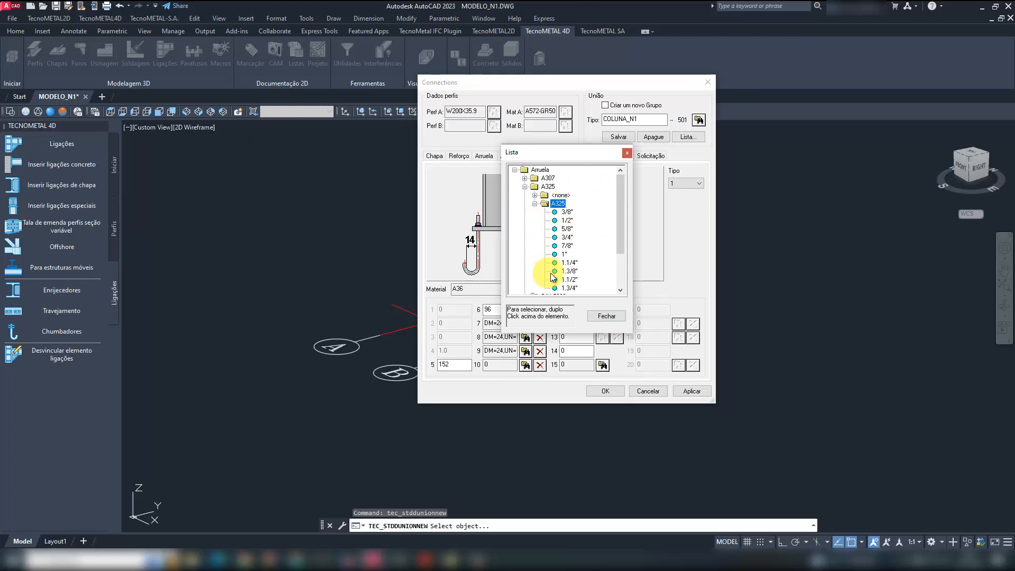
pyautogui.doubleClick(564, 254)
# - Assign the A325 1" nut to anchor bolt position 11
pyautogui.click(602, 310)
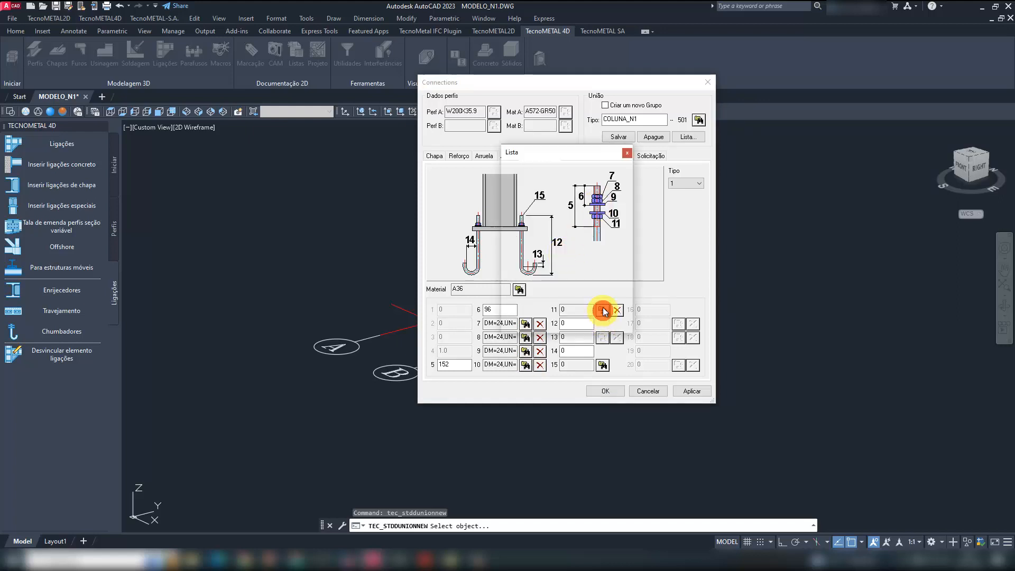
pyautogui.doubleClick(518, 170)
pyautogui.doubleClick(550, 194)
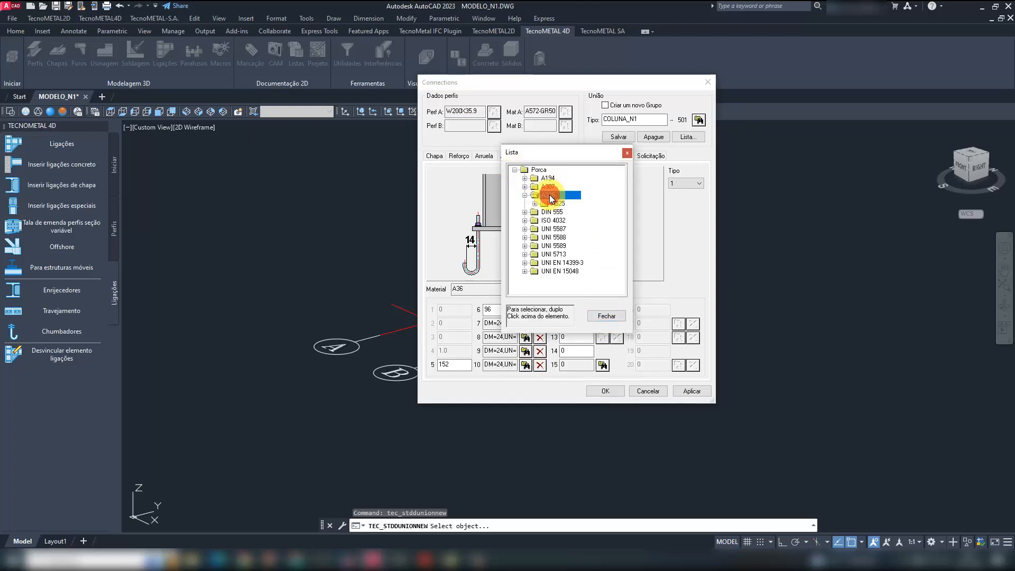
pyautogui.doubleClick(561, 205)
pyautogui.doubleClick(566, 236)
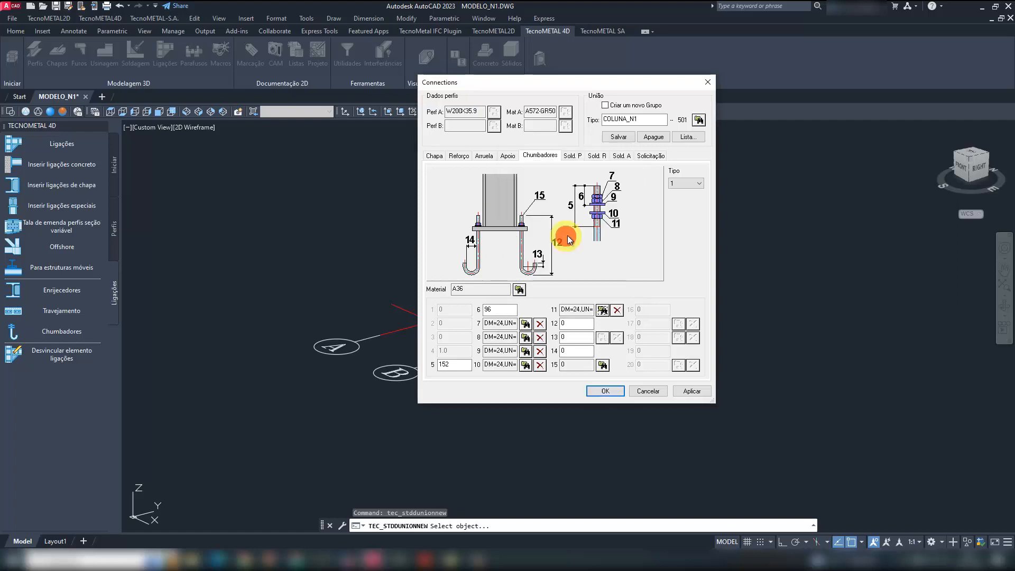
# - Choose the BR1" threaded bar as the anchor bolt profile for item 15
pyautogui.click(602, 365)
pyautogui.doubleClick(518, 151)
pyautogui.scroll(-3, 575, 229)
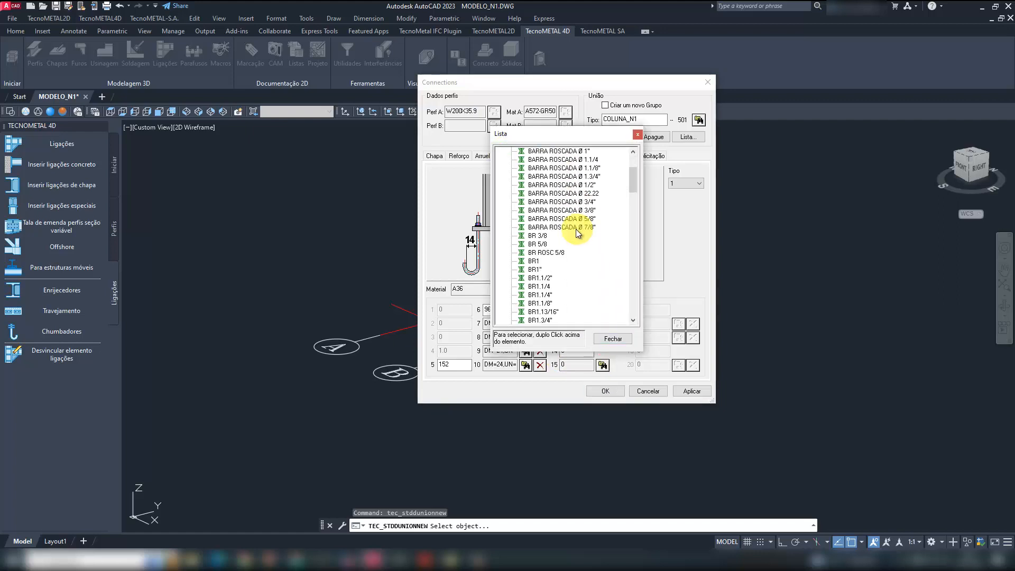
pyautogui.doubleClick(533, 270)
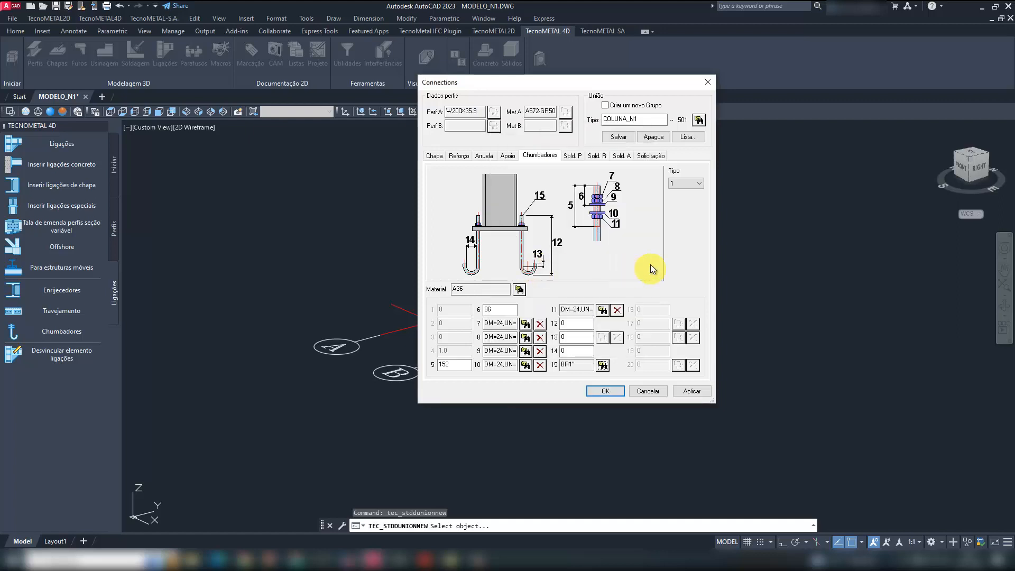
# - Set anchor dimension 12 to 910, dimension 13 to 52 and dimension 14 to -120, and save COLUNA_N1 over the stored type
pyautogui.doubleClick(560, 323)
pyautogui.write('91')
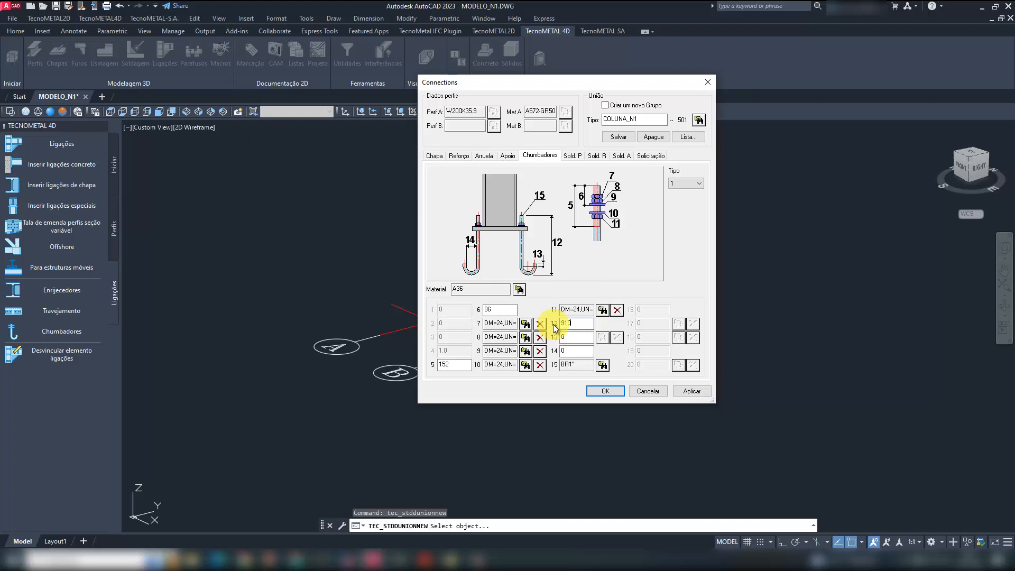
pyautogui.doubleClick(570, 350)
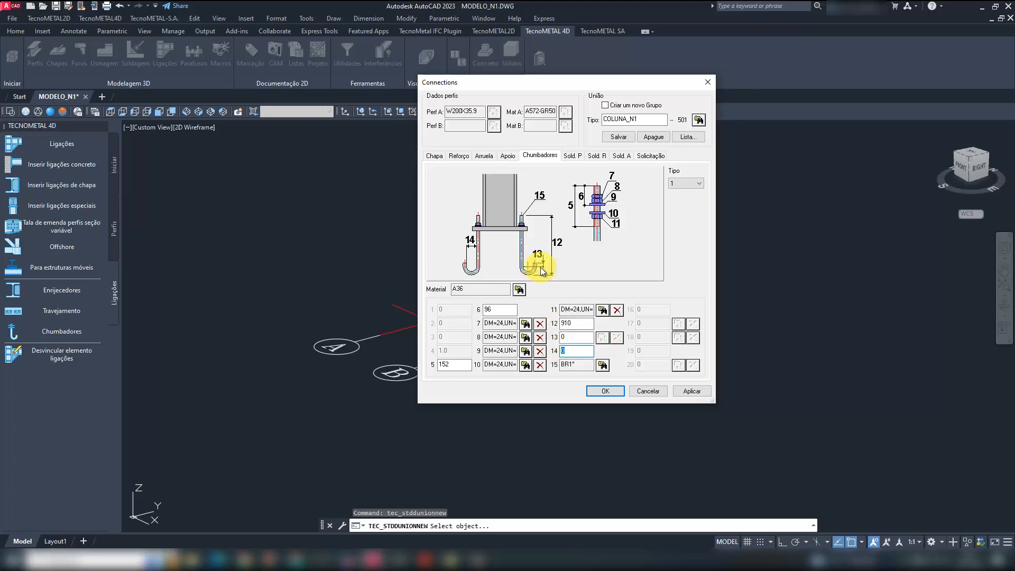
pyautogui.write('52')
pyautogui.moveTo(570, 337)
pyautogui.mouseDown()
pyautogui.moveTo(553, 338)
pyautogui.moveTo(561, 350)
pyautogui.mouseUp()
pyautogui.write('52')
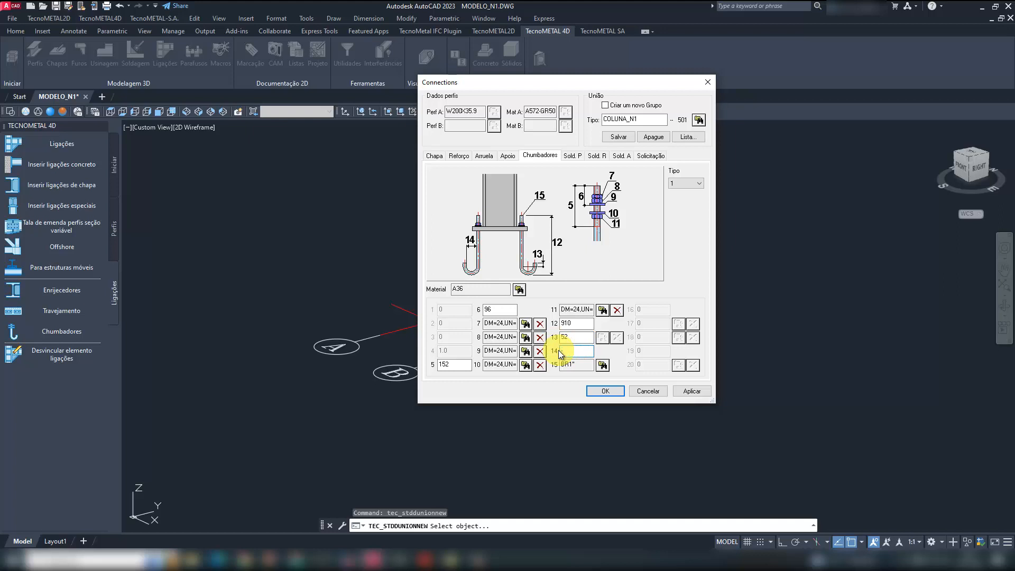
pyautogui.write('-120')
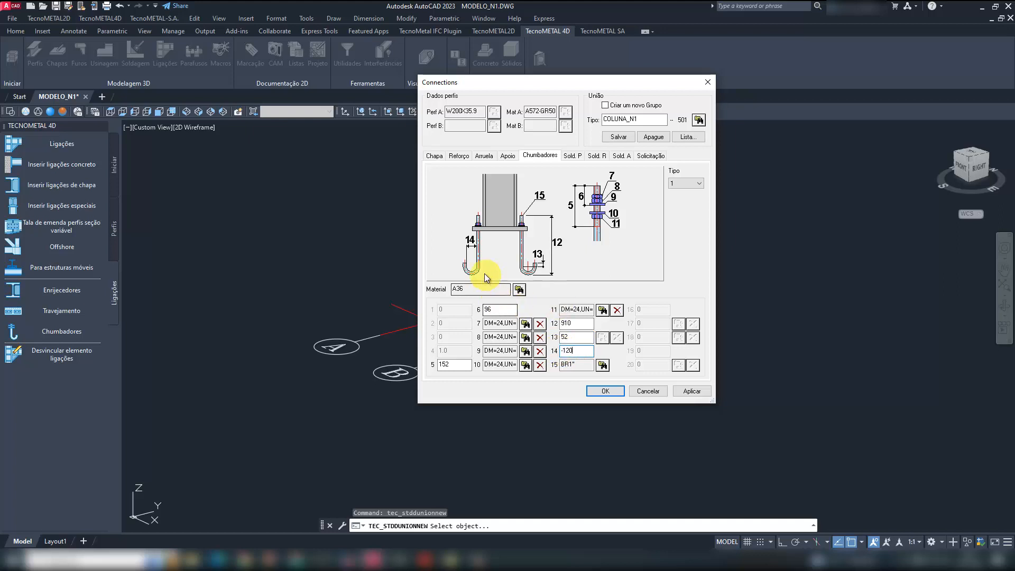
pyautogui.click(619, 137)
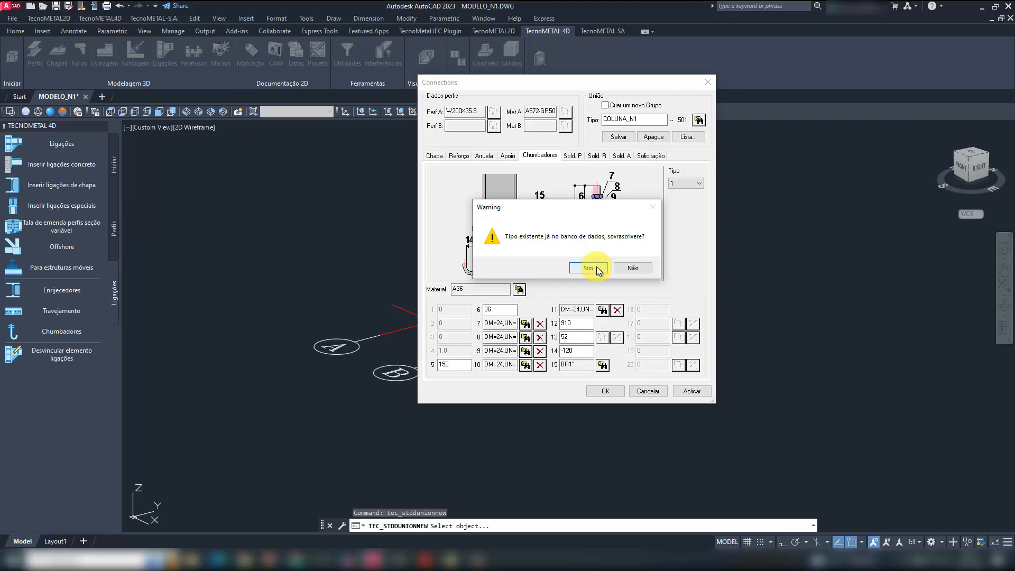
pyautogui.click(596, 266)
# - Review the connection's weld and load (Solicitação) settings, then the anchor, support, washer, reinforcement and plate settings
pyautogui.click(572, 156)
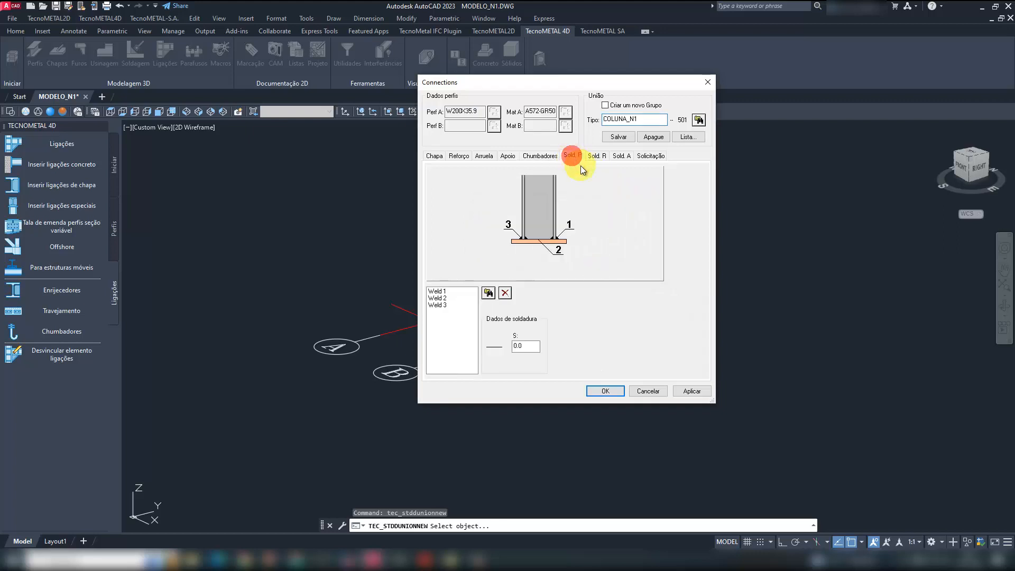
pyautogui.click(598, 156)
pyautogui.click(620, 155)
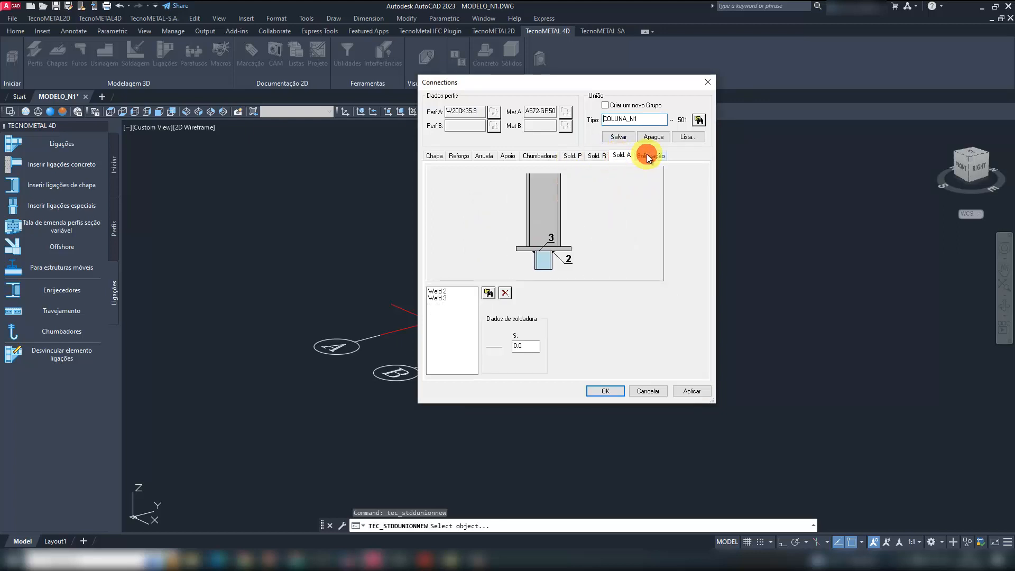
pyautogui.click(649, 156)
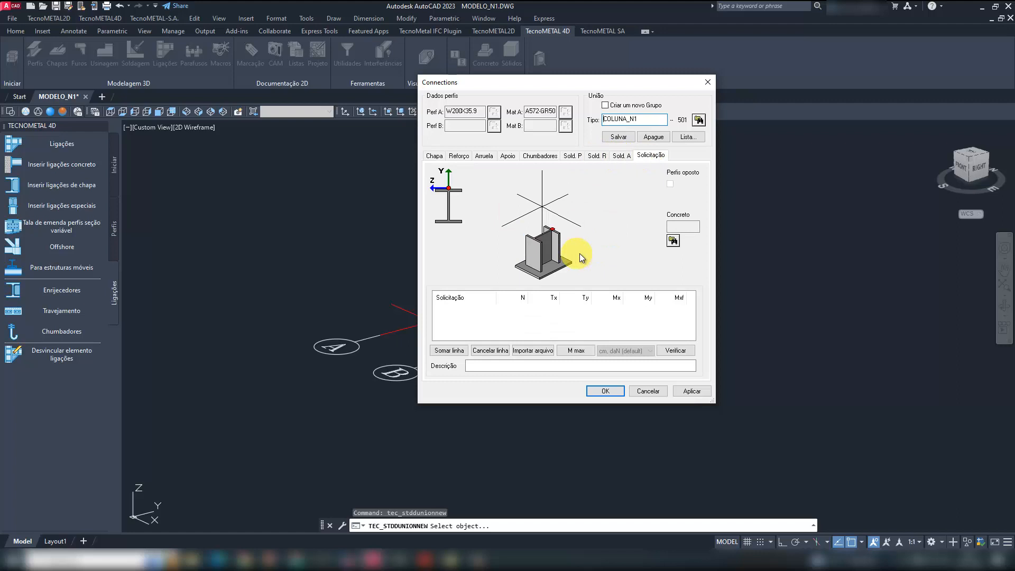
pyautogui.click(553, 156)
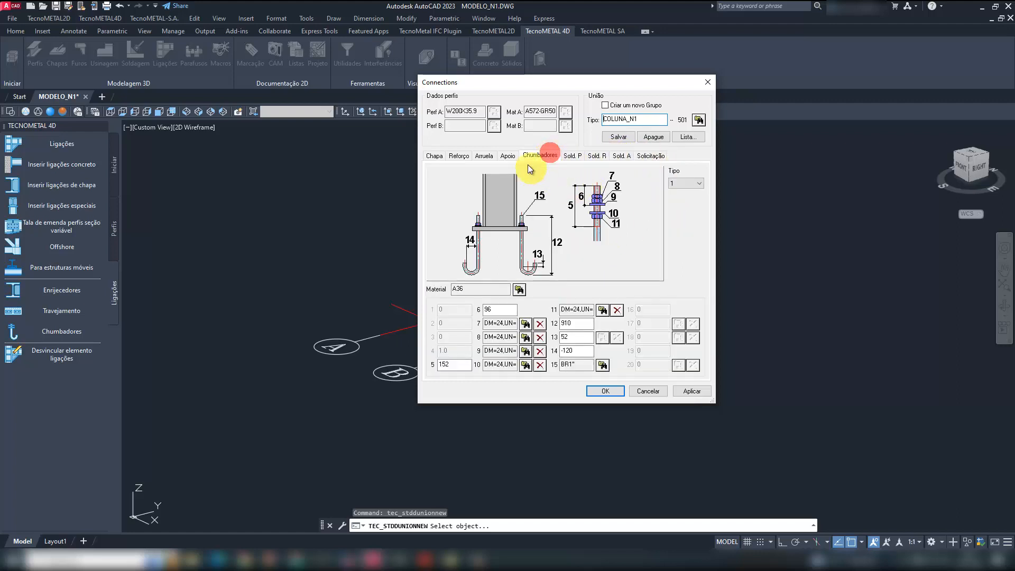
pyautogui.click(508, 156)
pyautogui.click(484, 156)
pyautogui.click(458, 155)
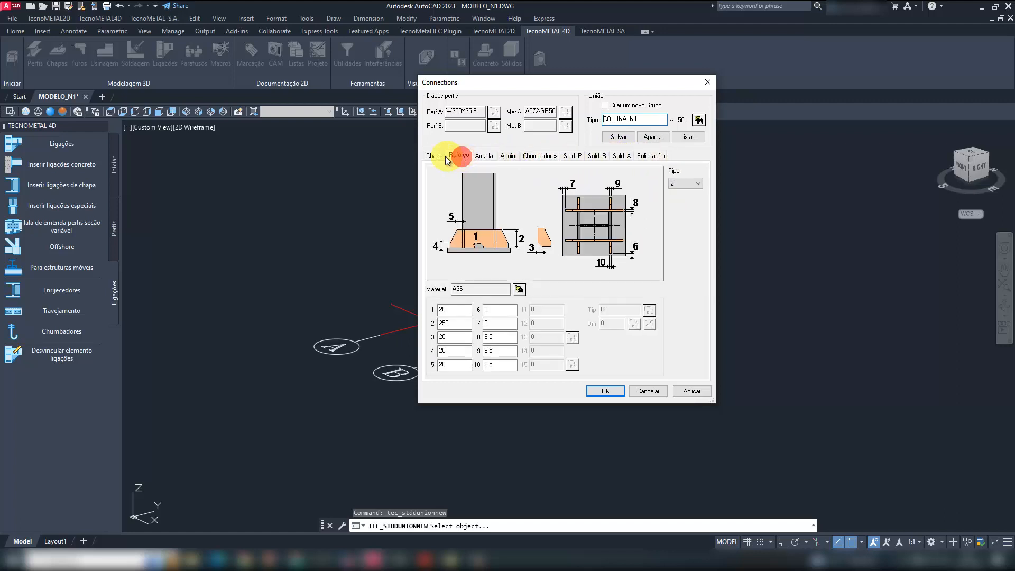
pyautogui.click(434, 155)
# - Save COLUNA_N1 over the stored type once more and insert the connection at the base of the column at axes B and 1
pyautogui.click(618, 137)
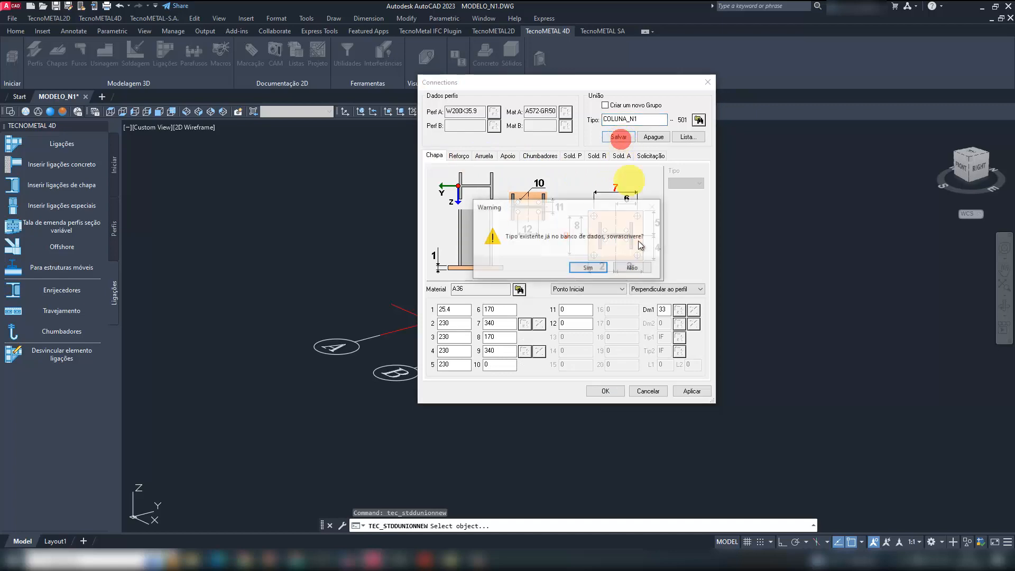
pyautogui.click(590, 267)
pyautogui.click(607, 390)
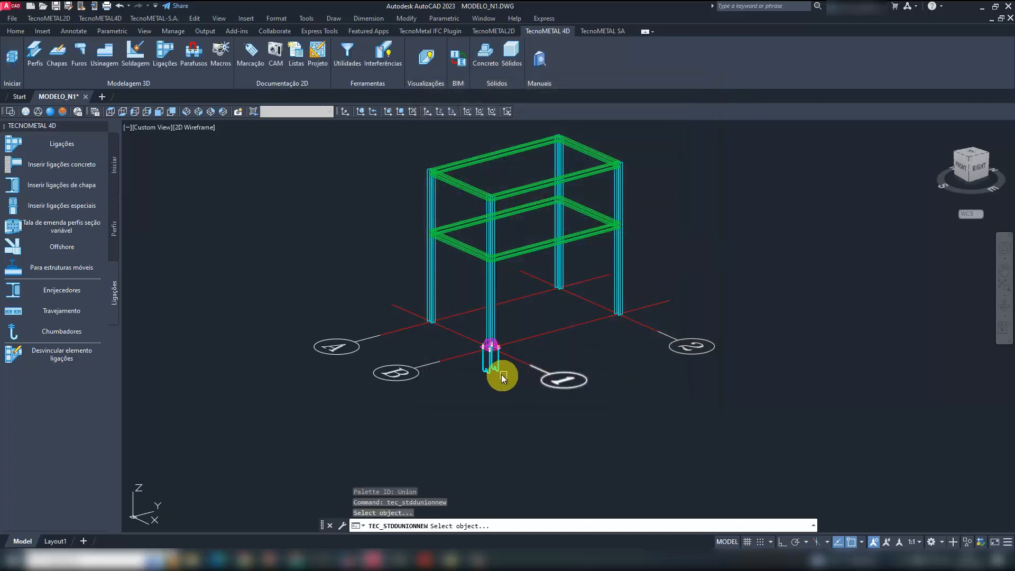
pyautogui.scroll(5, 500, 370)
pyautogui.press('Escape')
pyautogui.press('Escape')
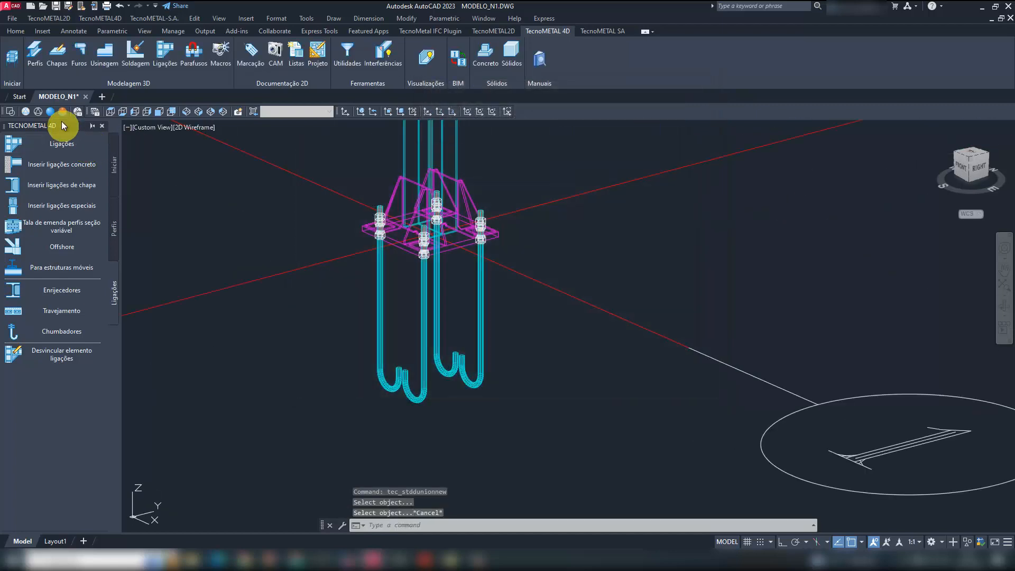
# - Display the model in the Realistic visual style and inspect the base plate, stiffeners and anchor bolts from several angles
pyautogui.click(51, 112)
pyautogui.keyDown('shift'); pyautogui.moveTo(390, 229); pyautogui.dragTo(289, 238, button='middle'); pyautogui.keyUp('shift')
pyautogui.scroll(8, 452, 241)
pyautogui.keyDown('shift'); pyautogui.moveTo(469, 260); pyautogui.dragTo(637, 290, button='middle'); pyautogui.keyUp('shift')
pyautogui.scroll(-6, 548, 304)
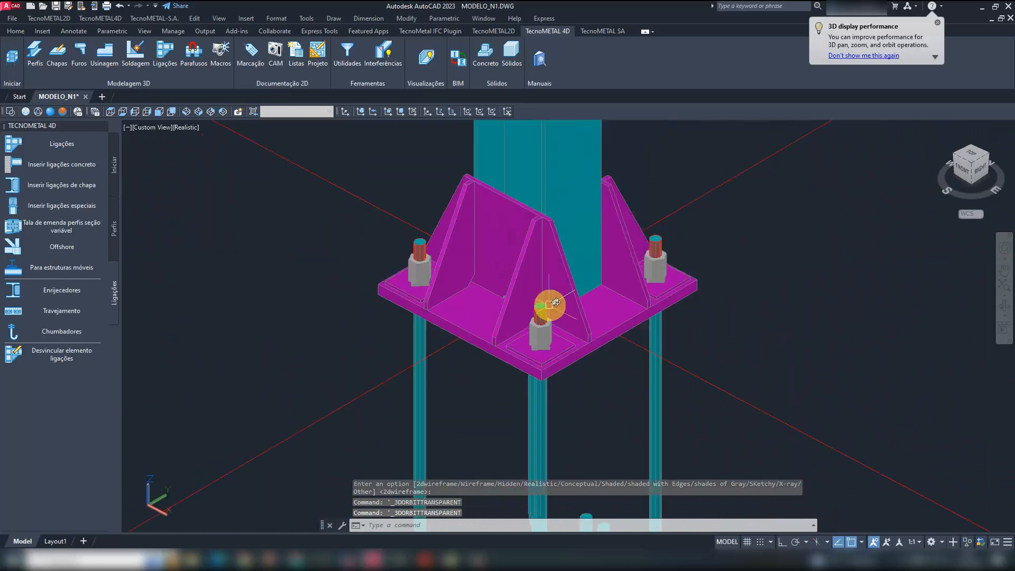
pyautogui.keyDown('shift'); pyautogui.moveTo(593, 322); pyautogui.dragTo(567, 326, button='middle'); pyautogui.keyUp('shift')
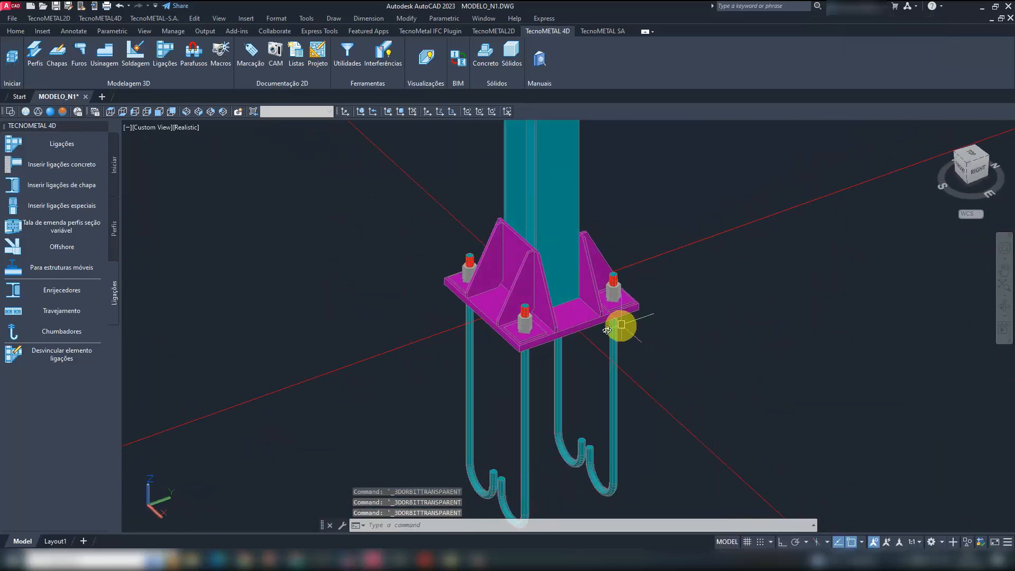
pyautogui.scroll(-5, 556, 330)
pyautogui.scroll(4, 608, 322)
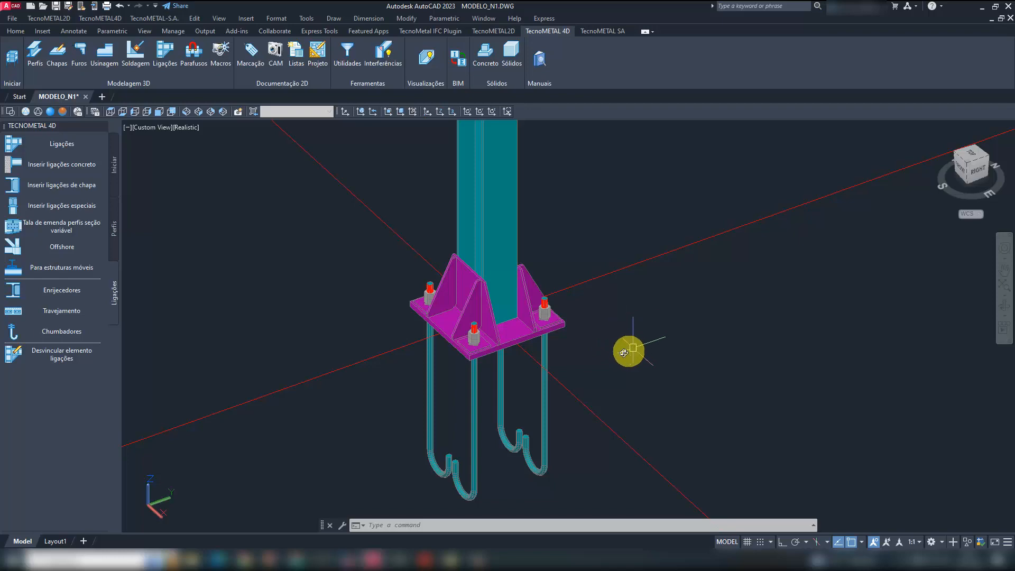
pyautogui.scroll(-5, 496, 330)
pyautogui.scroll(8, 483, 340)
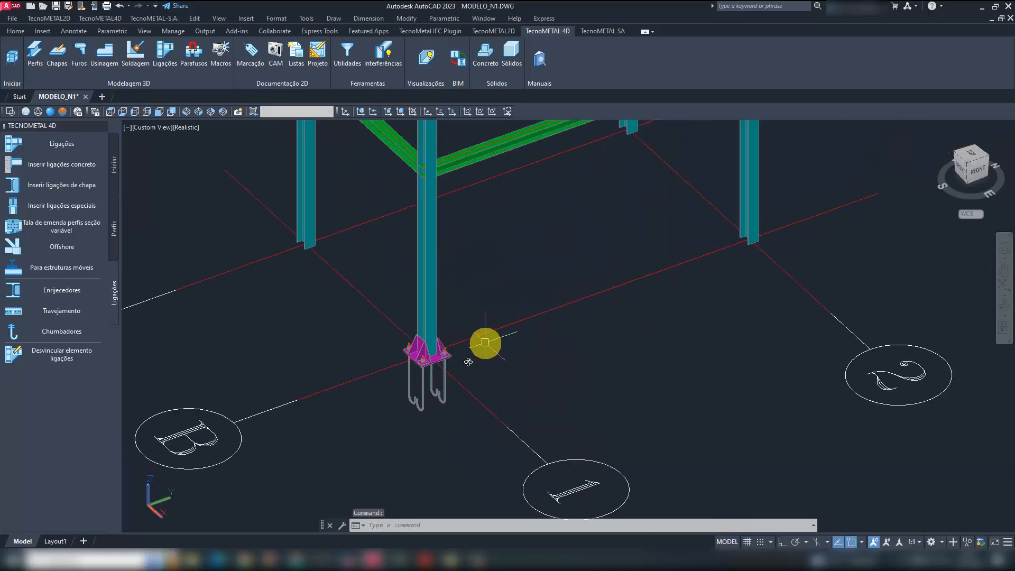
pyautogui.click(468, 353)
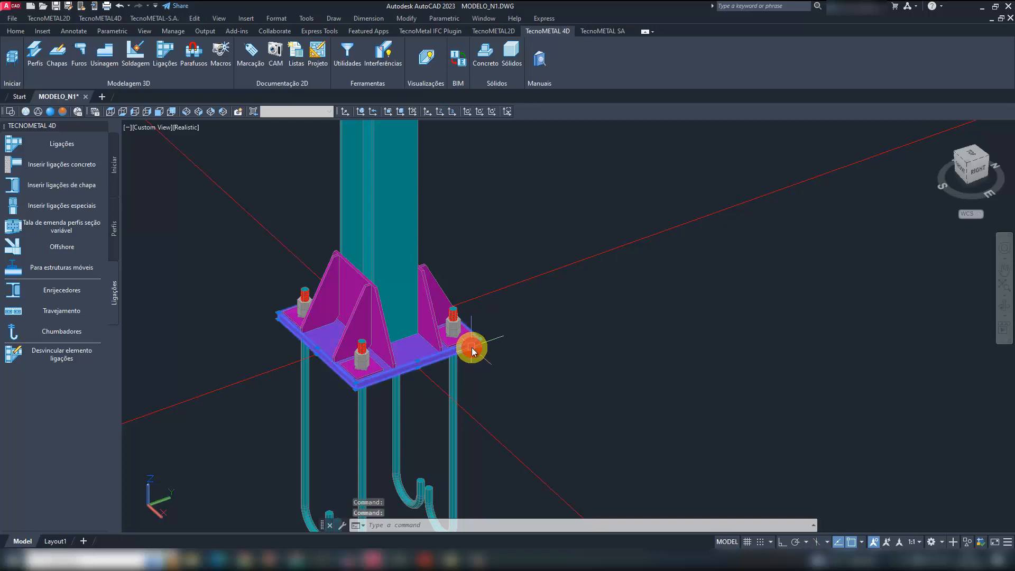
pyautogui.rightClick(469, 348)
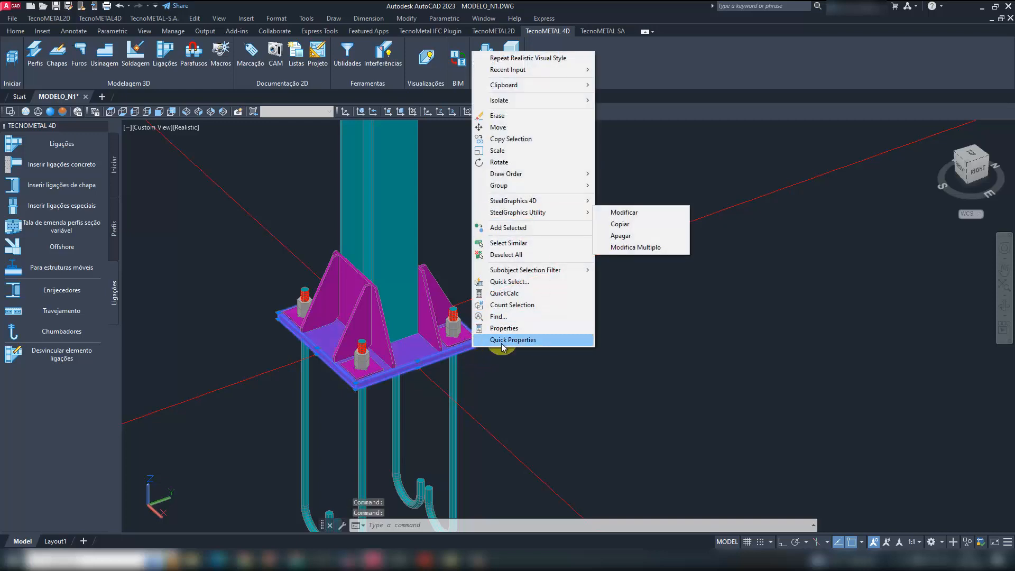
pyautogui.press('Escape')
pyautogui.press('Escape')
pyautogui.press('Escape')
pyautogui.click(477, 344)
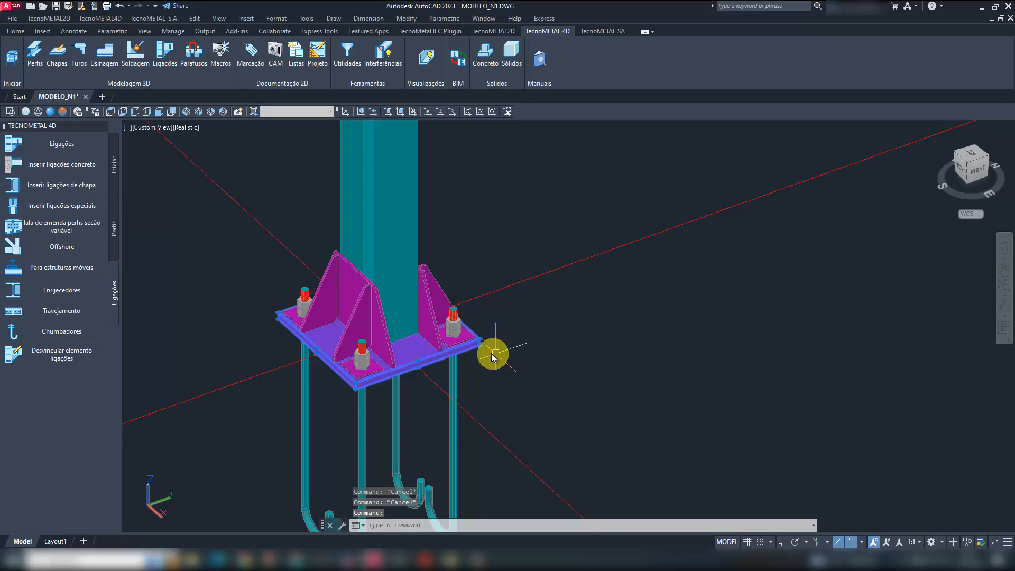
pyautogui.rightClick(480, 346)
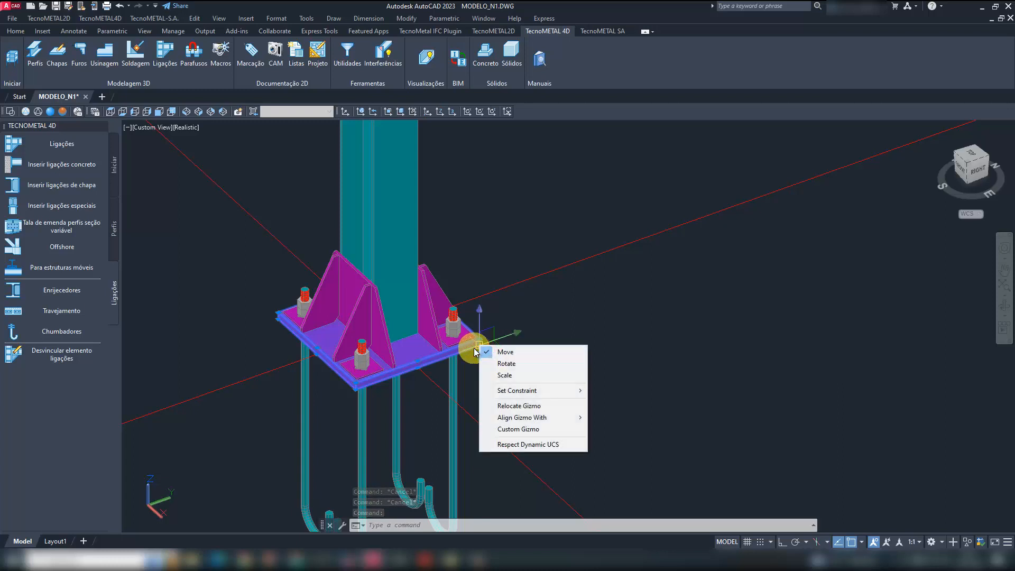
pyautogui.press('Escape')
pyautogui.press('Escape')
# - Copy the base plate connection to the columns at axes B-2, A-2 and A-1 with SteelGraphics Utility
pyautogui.rightClick(478, 347)
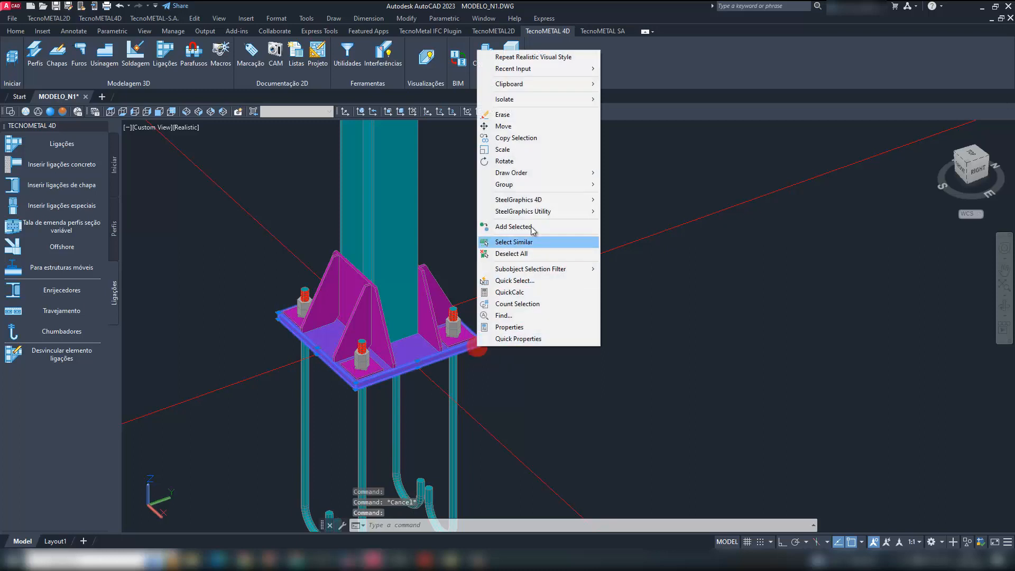
pyautogui.moveTo(534, 213)
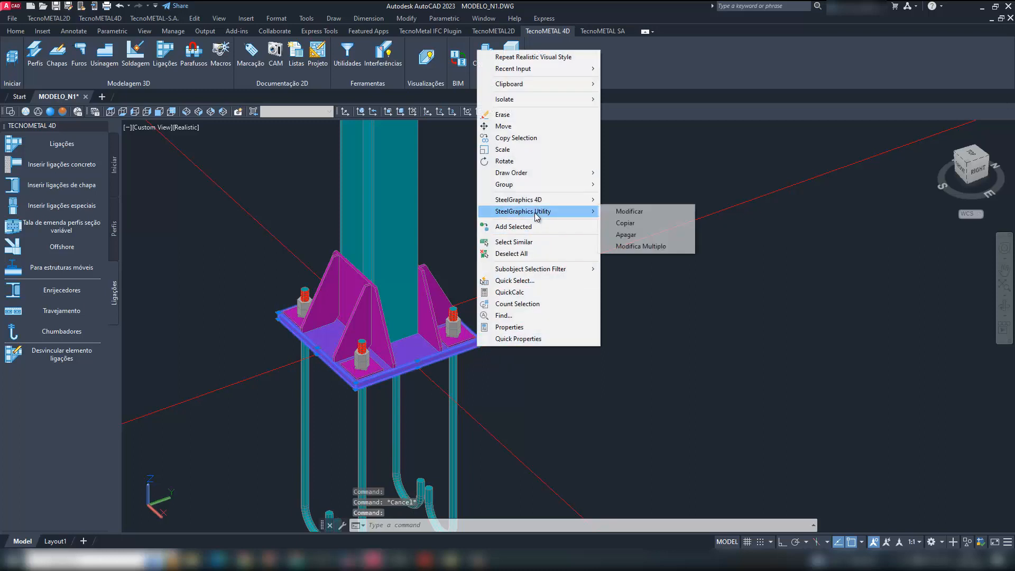
pyautogui.click(626, 223)
pyautogui.scroll(-5, 535, 317)
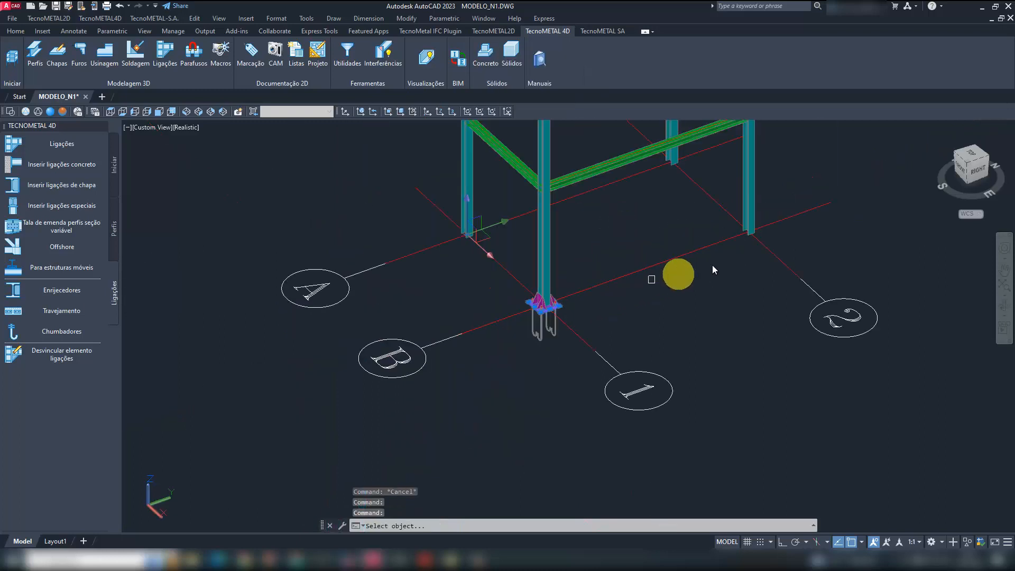
pyautogui.click(750, 207)
pyautogui.click(674, 127)
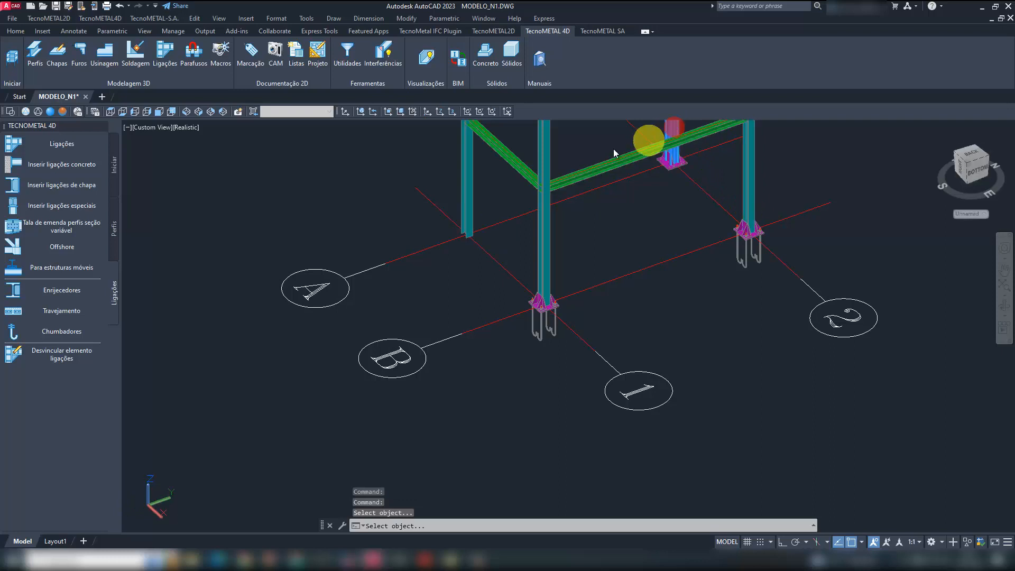
pyautogui.click(473, 206)
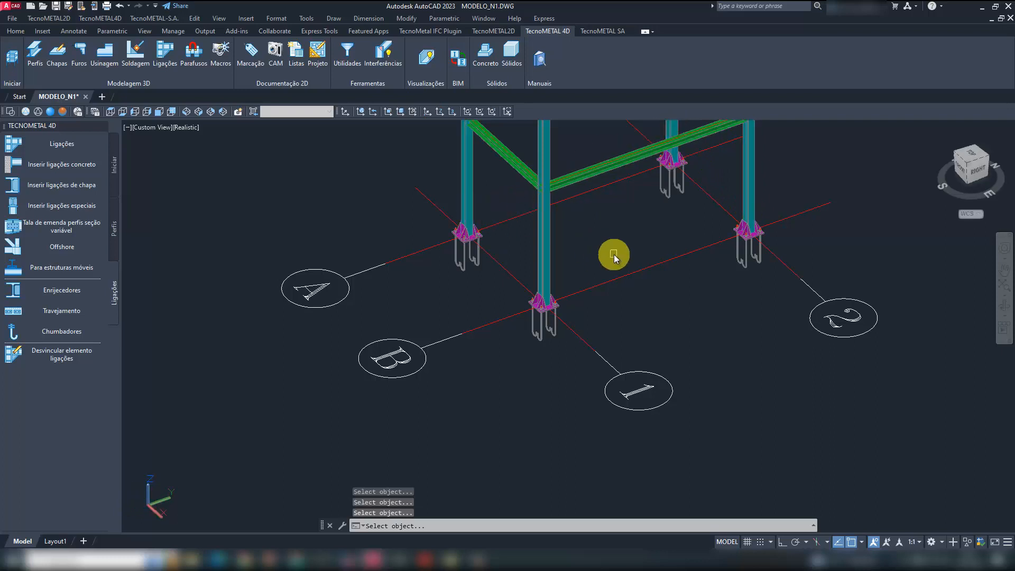
pyautogui.press('Escape')
pyautogui.press('Escape')
# - Save the MODELO_N1 drawing
pyautogui.scroll(-5, 587, 297)
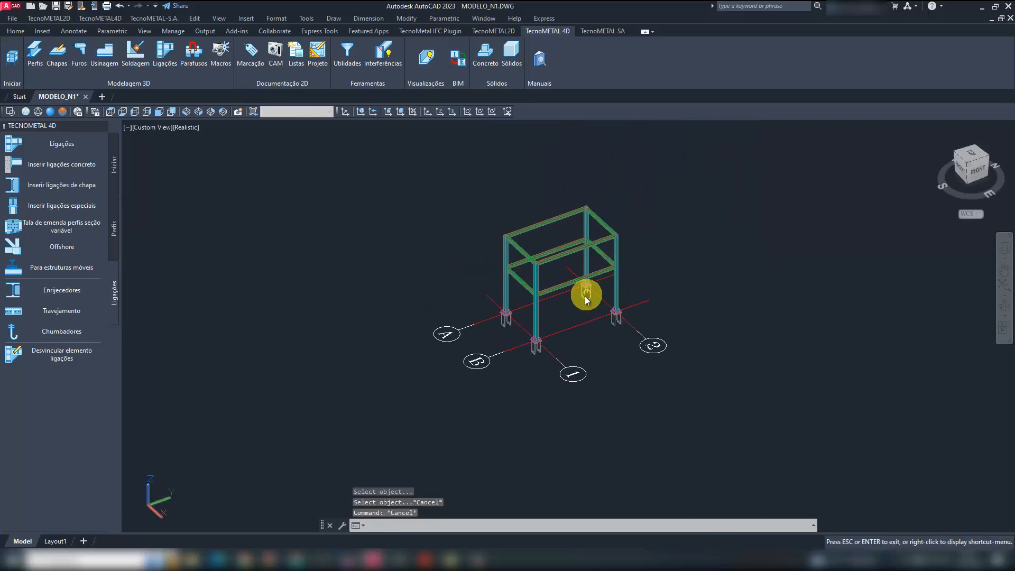
pyautogui.scroll(3, 585, 295)
pyautogui.click(56, 7)
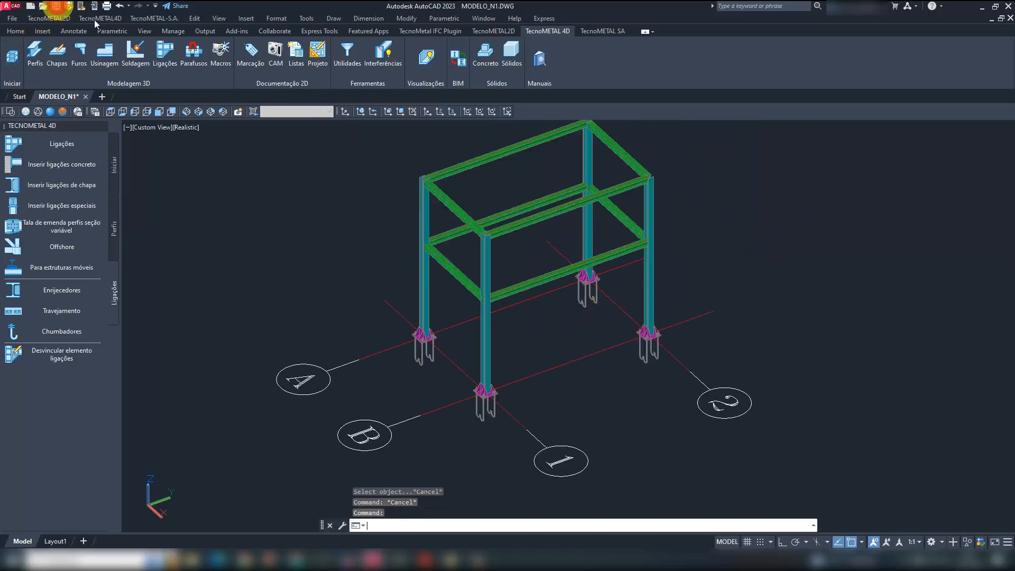
# - Isolate the column at axes A and 1 together with the top beam running along axis 1
pyautogui.moveTo(624, 224)
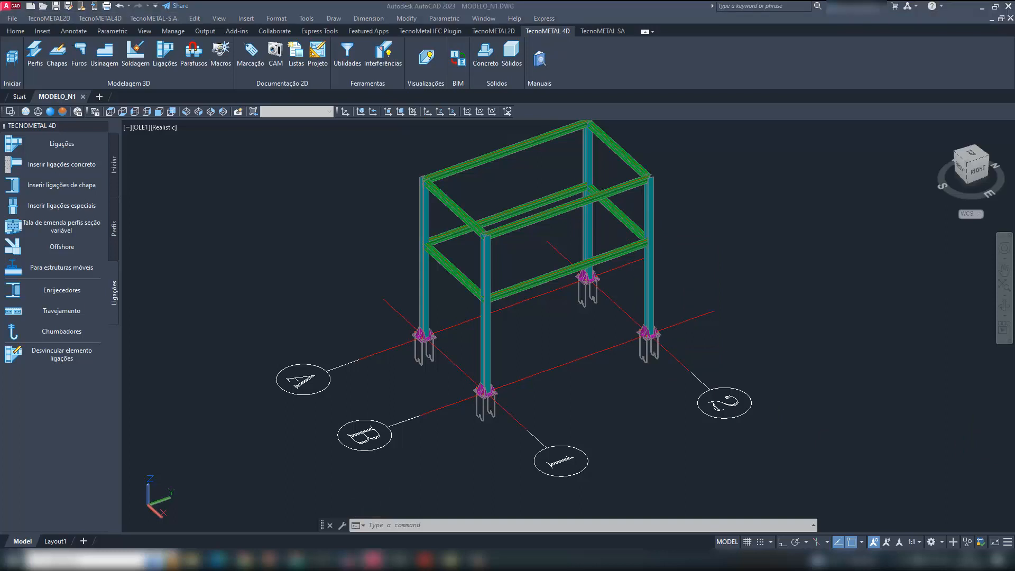
pyautogui.scroll(-2, 543, 170)
pyautogui.scroll(5, 426, 172)
pyautogui.scroll(2, 539, 227)
pyautogui.scroll(-6, 537, 252)
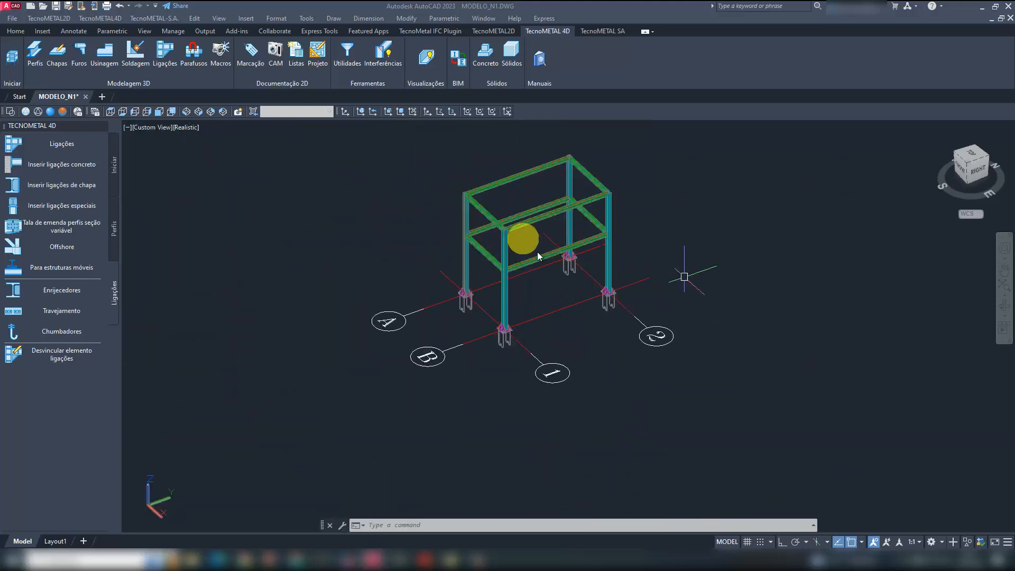
pyautogui.scroll(7, 473, 187)
pyautogui.keyDown('shift'); pyautogui.moveTo(419, 170); pyautogui.dragTo(469, 190, button='middle'); pyautogui.keyUp('shift')
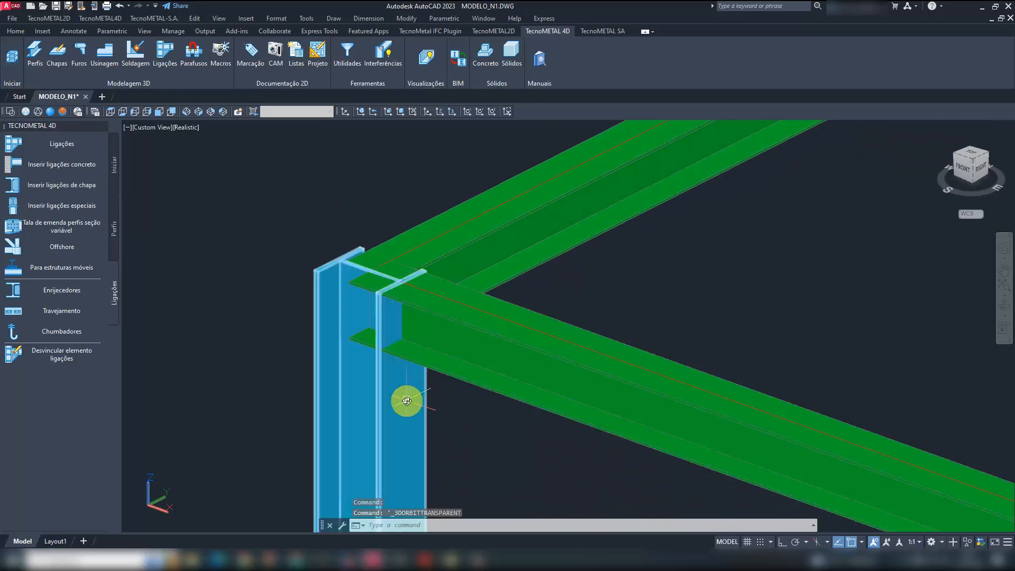
pyautogui.scroll(-5, 408, 396)
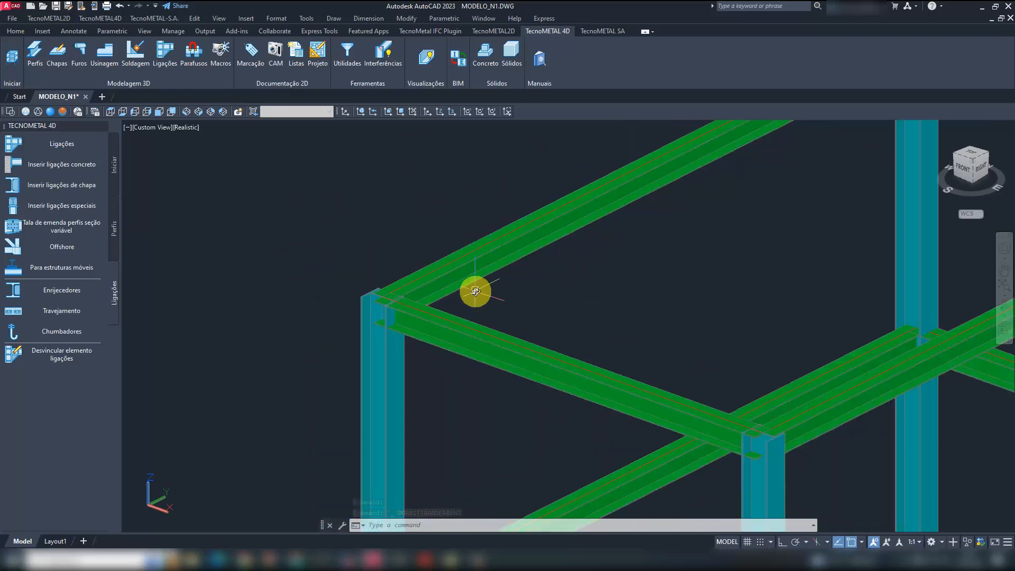
pyautogui.write('iosl')
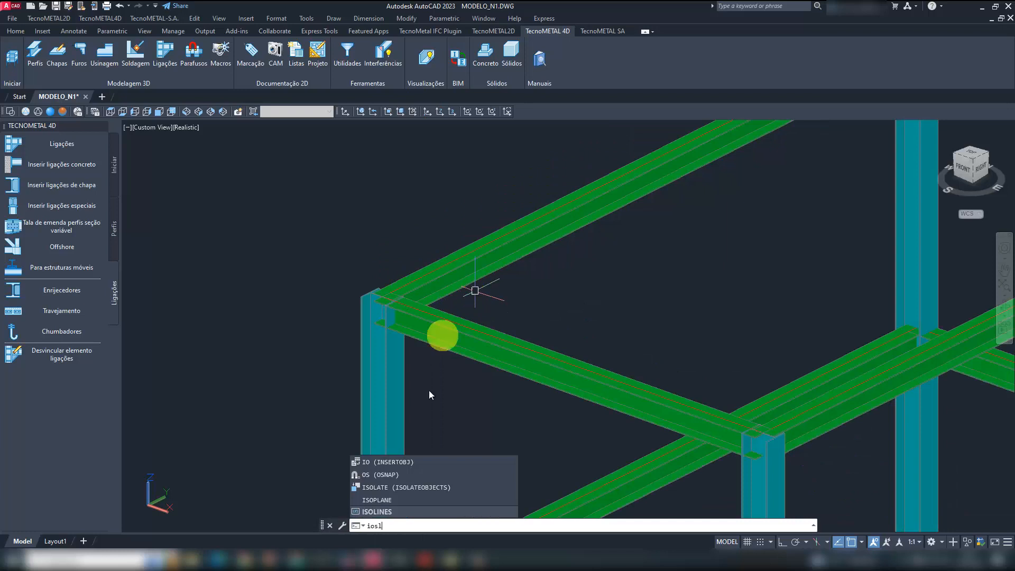
pyautogui.click(425, 484)
pyautogui.click(544, 432)
pyautogui.click(506, 318)
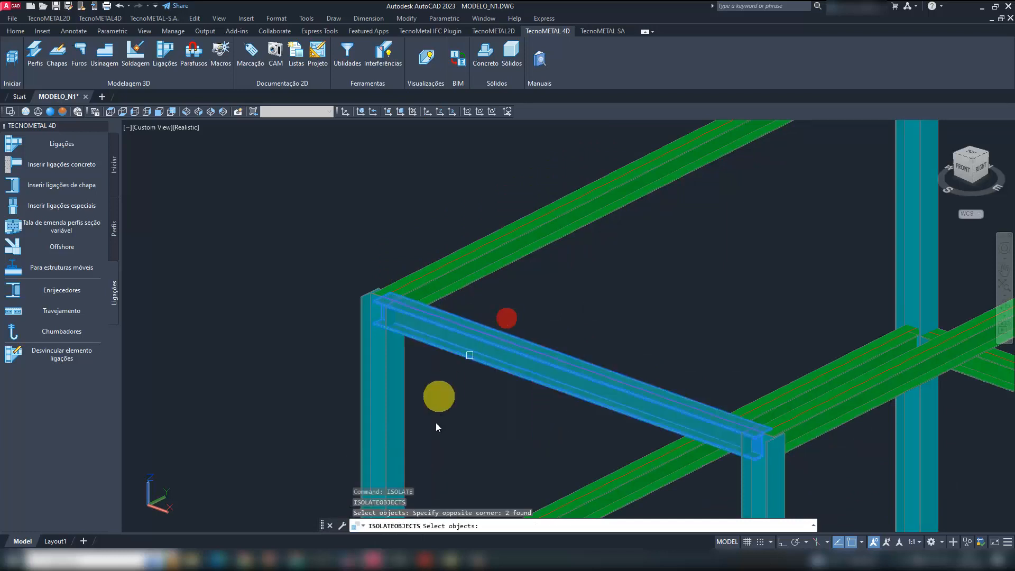
pyautogui.click(436, 425)
pyautogui.click(300, 390)
pyautogui.rightClick(300, 389)
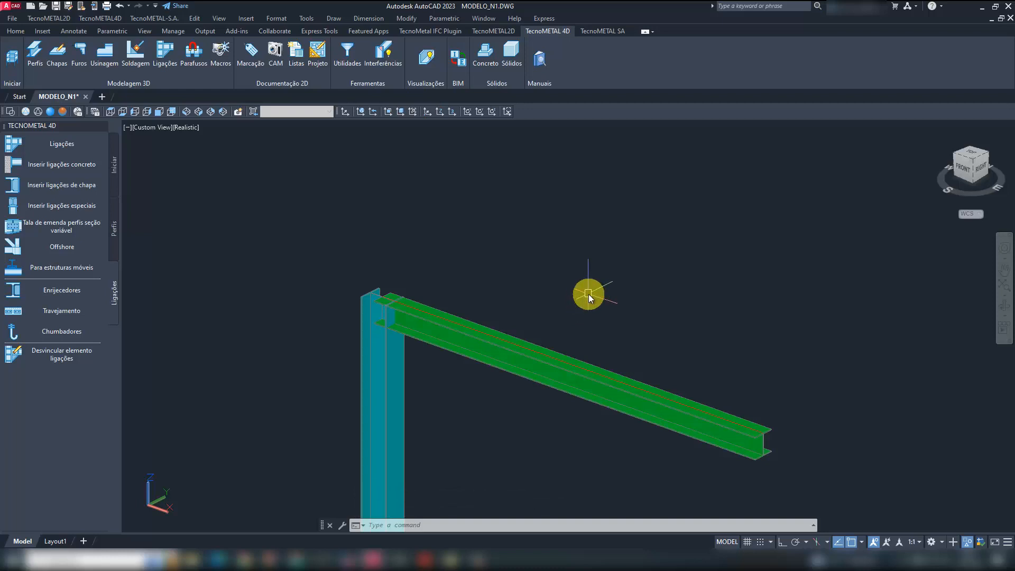
# - Check the isolated beam-column joint against the bolted end plate detail of the W150X22.50 beam in LIGAÇÕES.pdf
pyautogui.scroll(-5, 530, 256)
pyautogui.scroll(6, 490, 259)
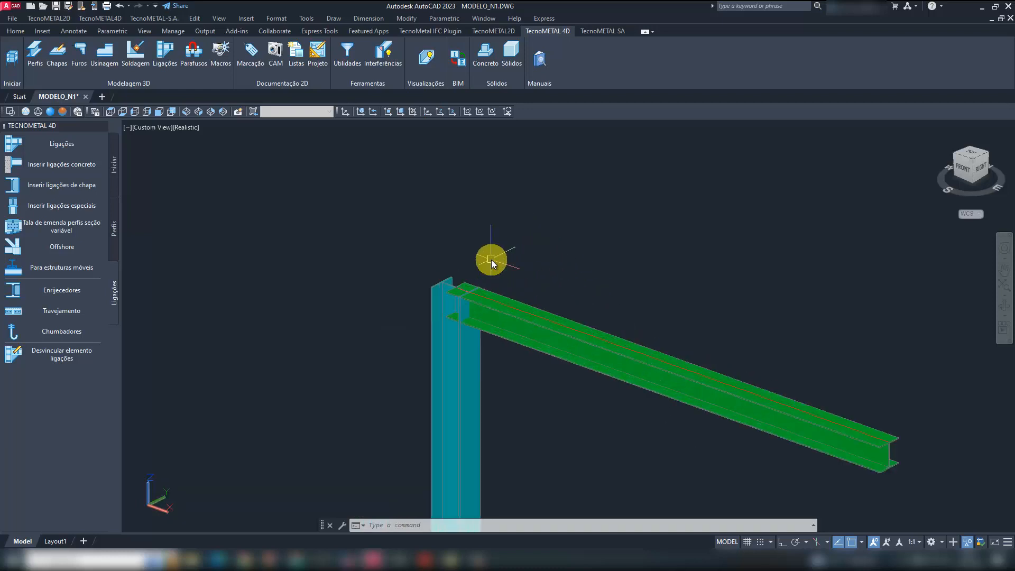
pyautogui.scroll(3, 490, 262)
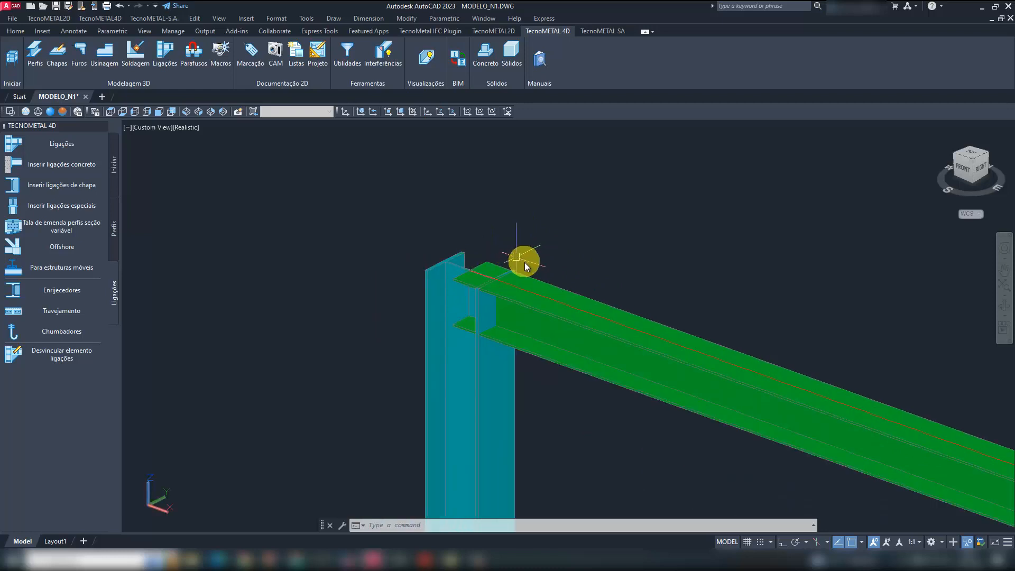
pyautogui.moveTo(525, 318)
pyautogui.keyDown('shift'); pyautogui.mouseDown(button='middle')
pyautogui.moveTo(536, 308)
pyautogui.moveTo(516, 326)
pyautogui.mouseUp(button='middle'); pyautogui.keyUp('shift')
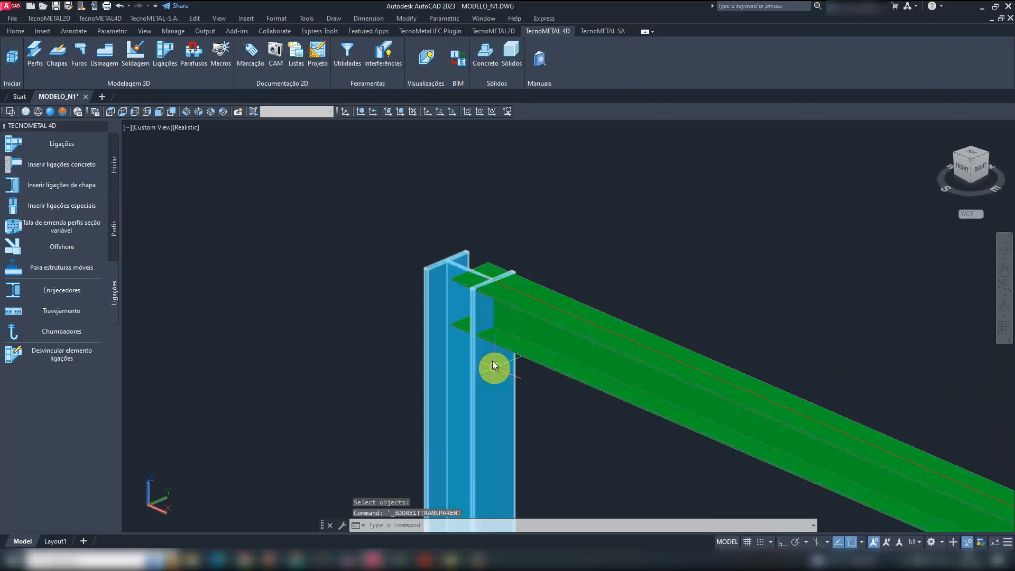
pyautogui.moveTo(425, 559)
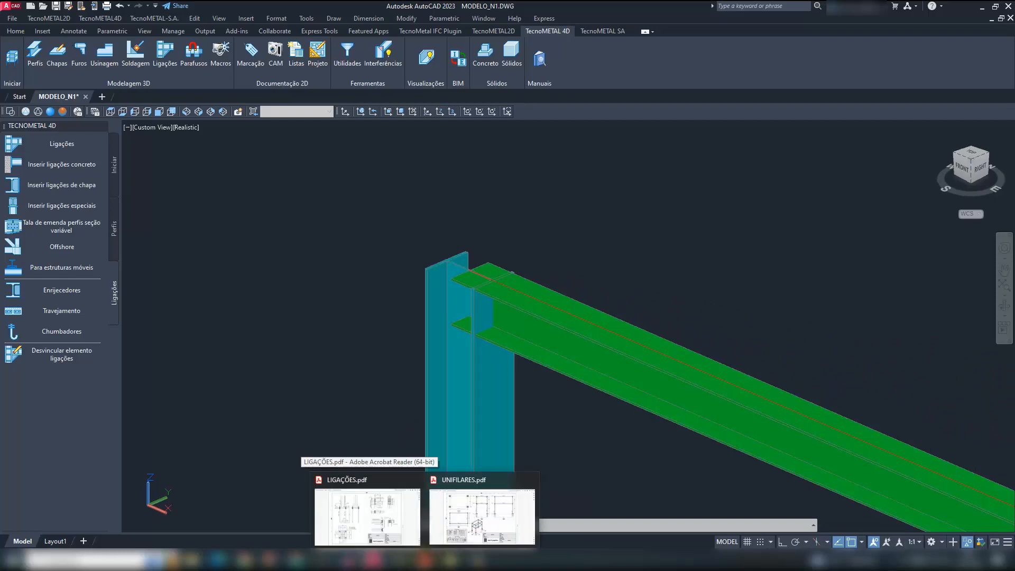
pyautogui.click(389, 517)
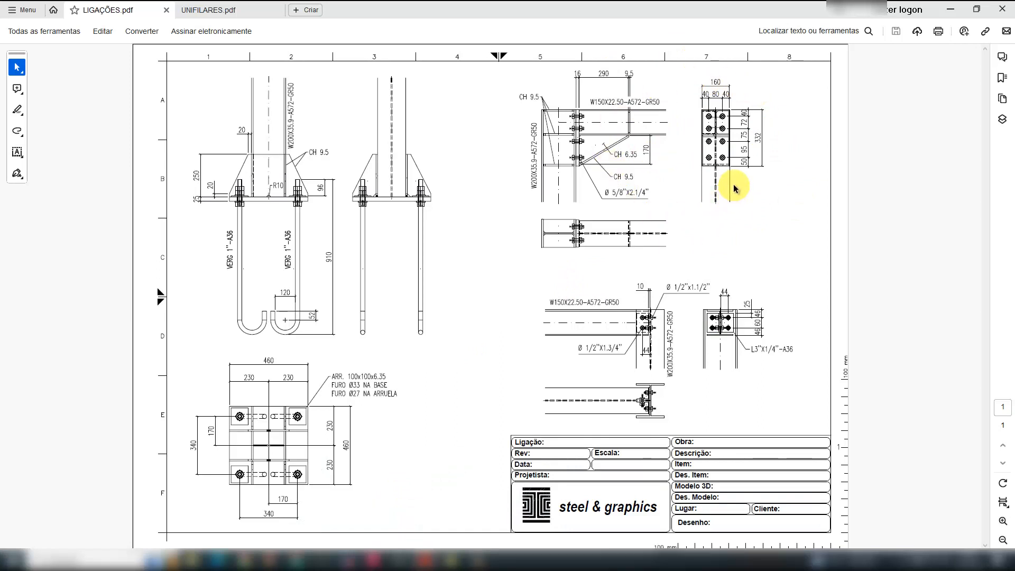
pyautogui.click(949, 9)
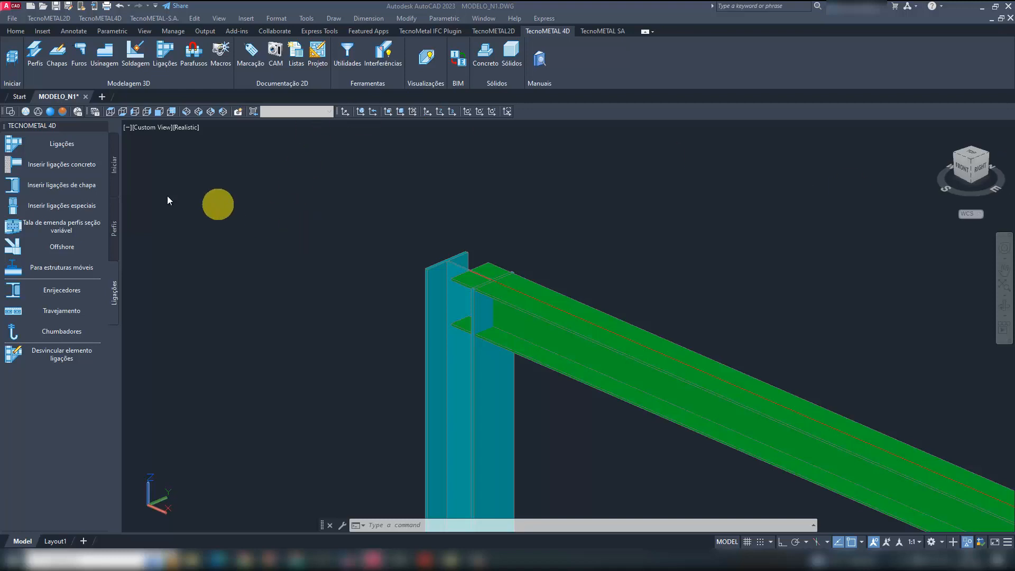
# - Compare the connection models for an I-beam on a column flange and choose model 001
pyautogui.click(65, 144)
pyautogui.click(77, 143)
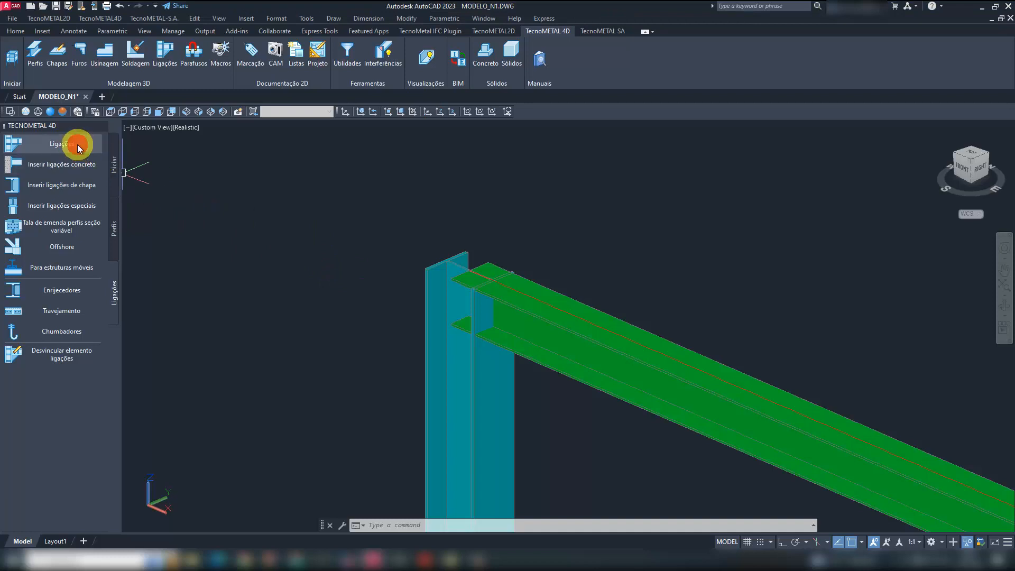
pyautogui.click(321, 182)
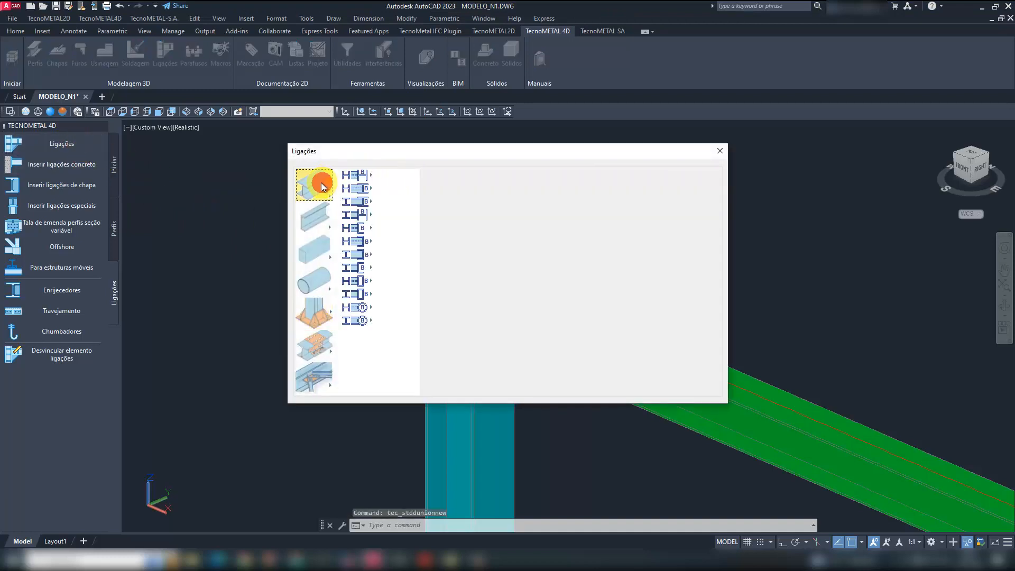
pyautogui.moveTo(416, 151); pyautogui.dragTo(661, 166)
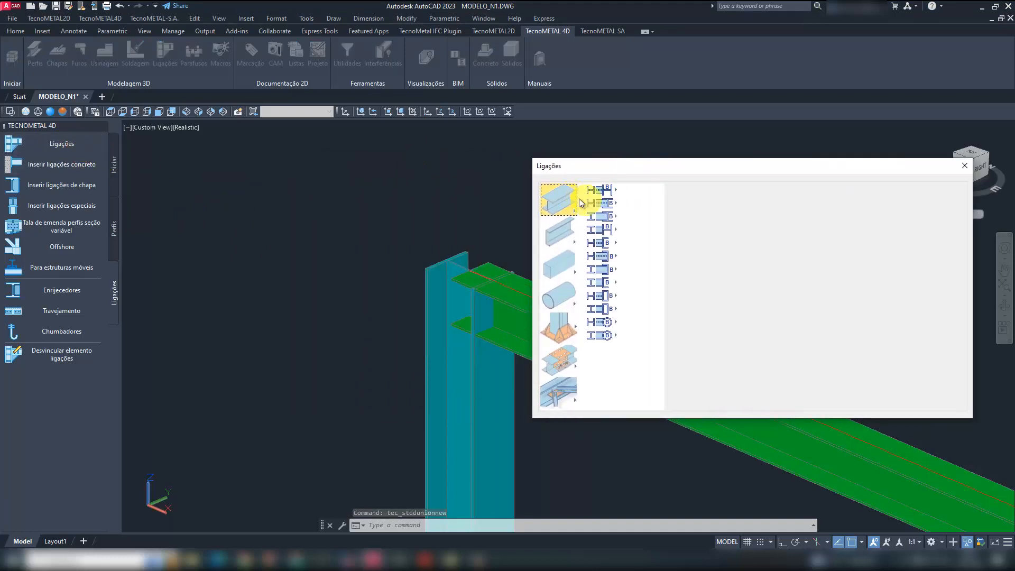
pyautogui.click(599, 193)
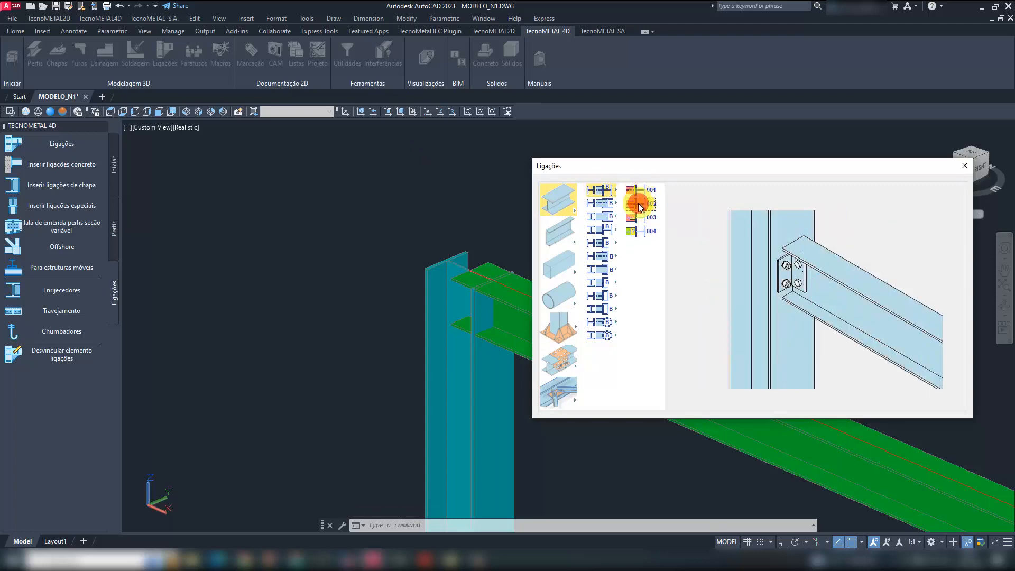
pyautogui.click(640, 231)
pyautogui.click(640, 191)
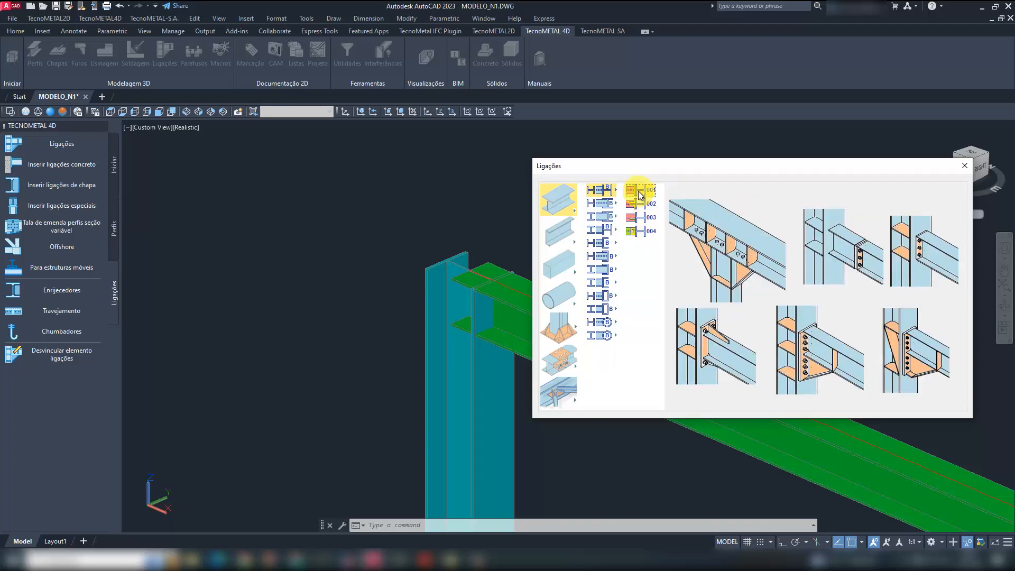
pyautogui.doubleClick(638, 191)
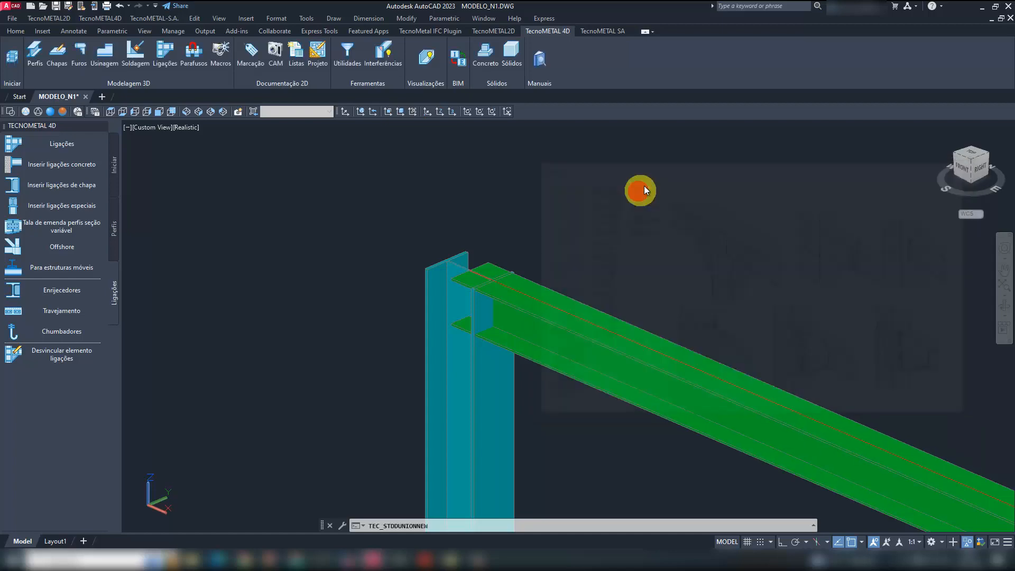
# - Assign the W150X22.50 beam as profile A and the W200X35.9 column as profile B, and name the connection type MESA_N1
pyautogui.click(560, 296)
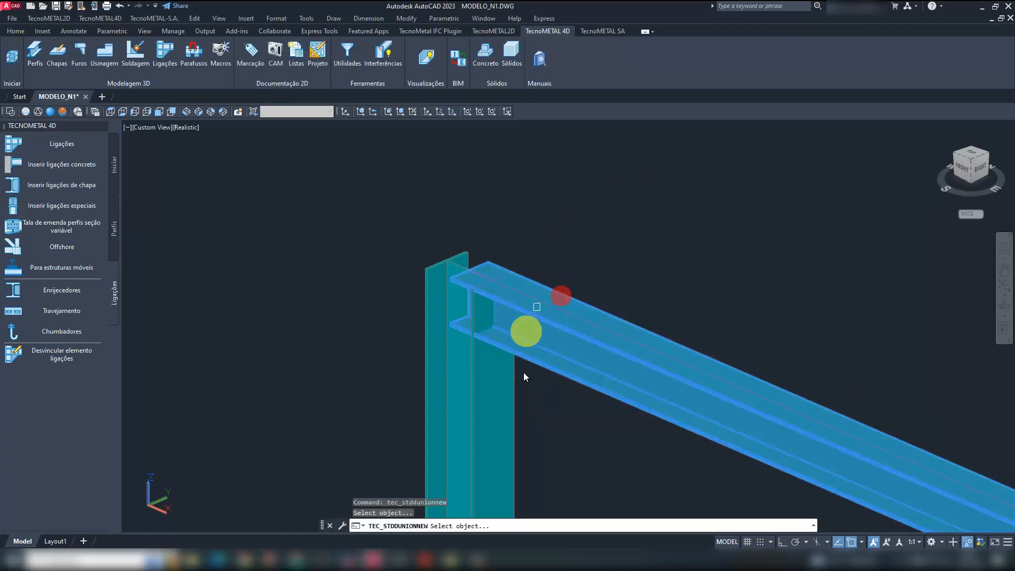
pyautogui.click(500, 385)
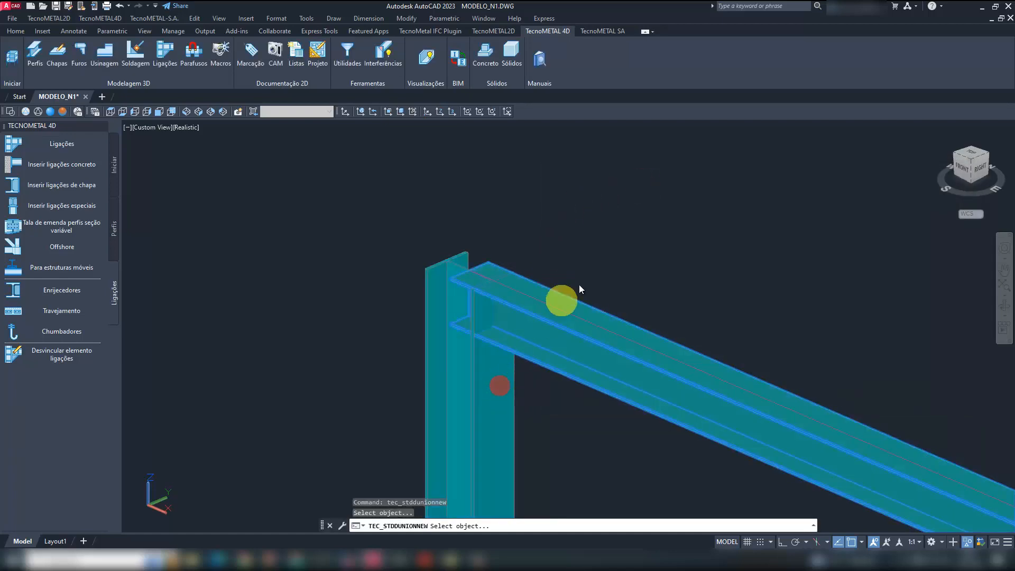
pyautogui.click(594, 259)
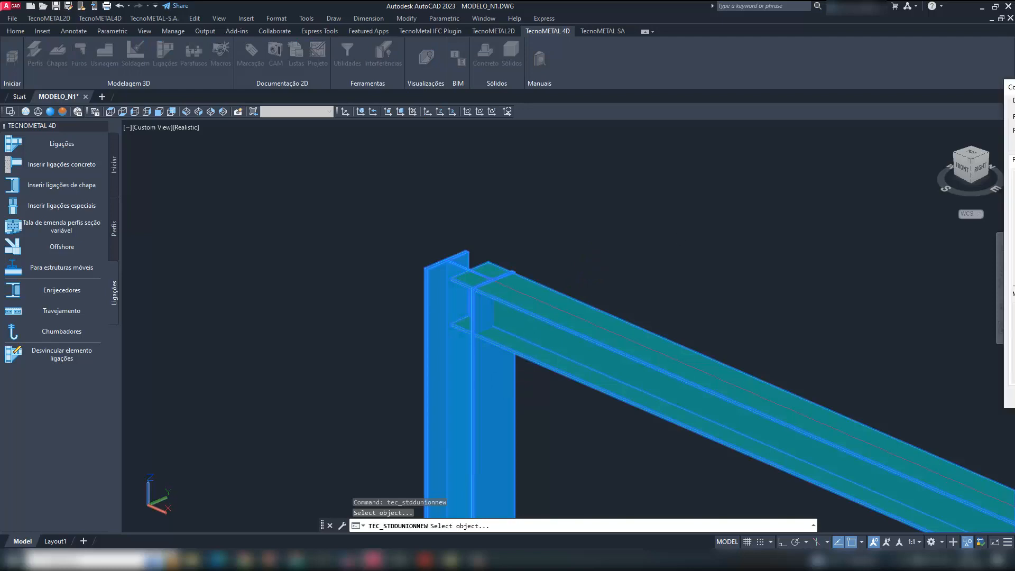
pyautogui.moveTo(833, 85); pyautogui.dragTo(482, 103)
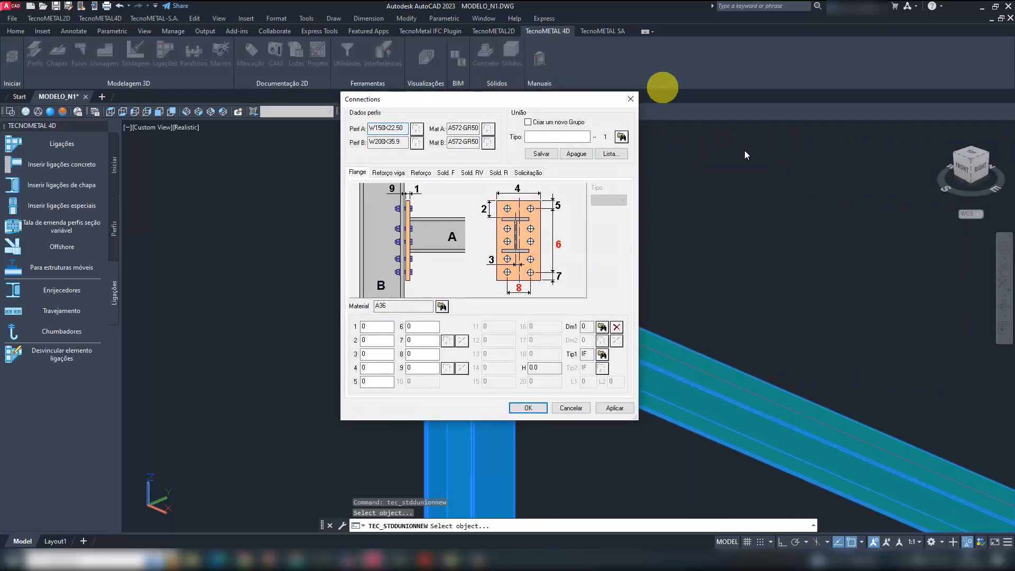
pyautogui.click(545, 137)
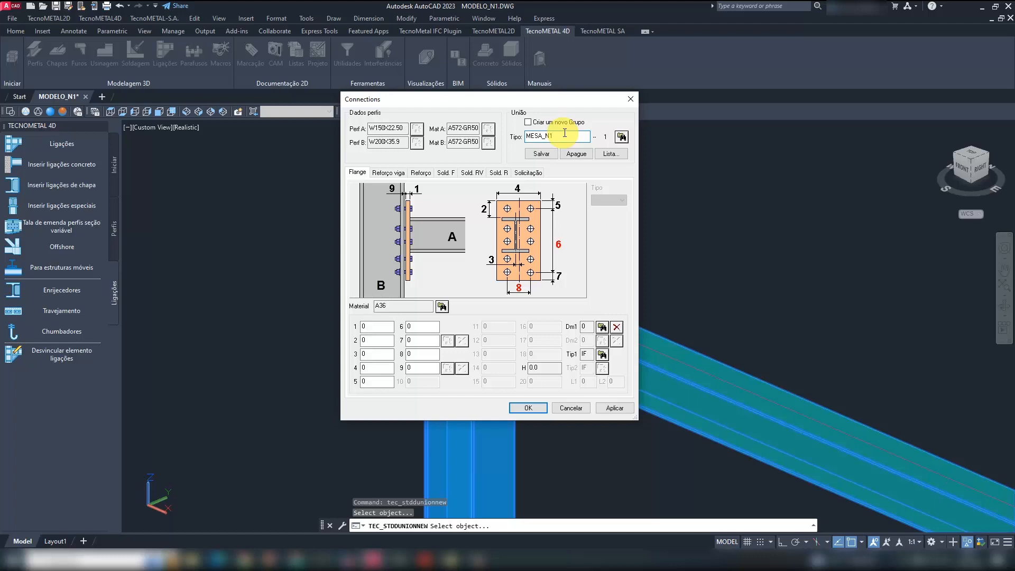
# - Set flange plate dimension 1 to 16 and dimensions 2 and 3 to 0
pyautogui.doubleClick(374, 328)
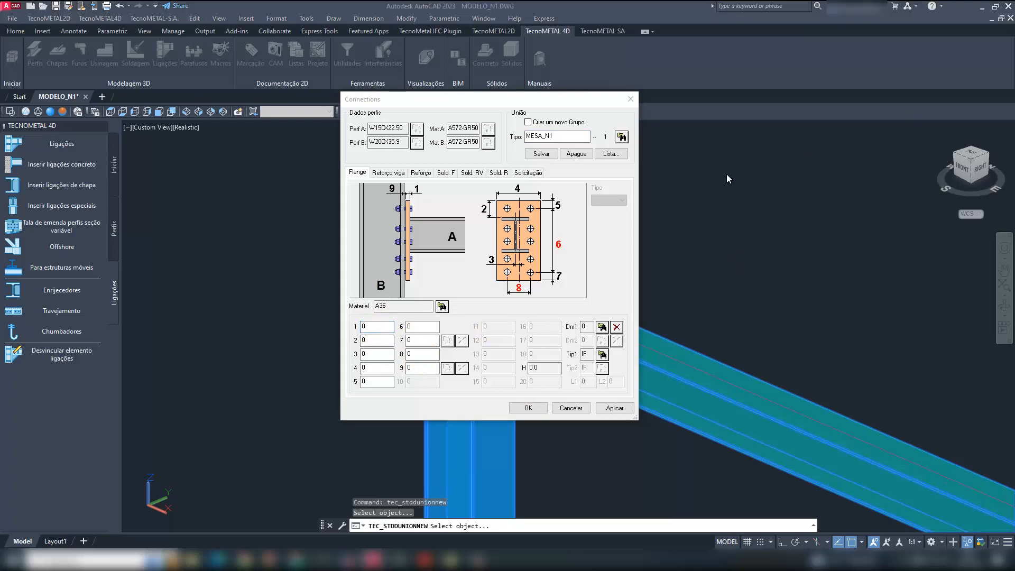
pyautogui.click(365, 326)
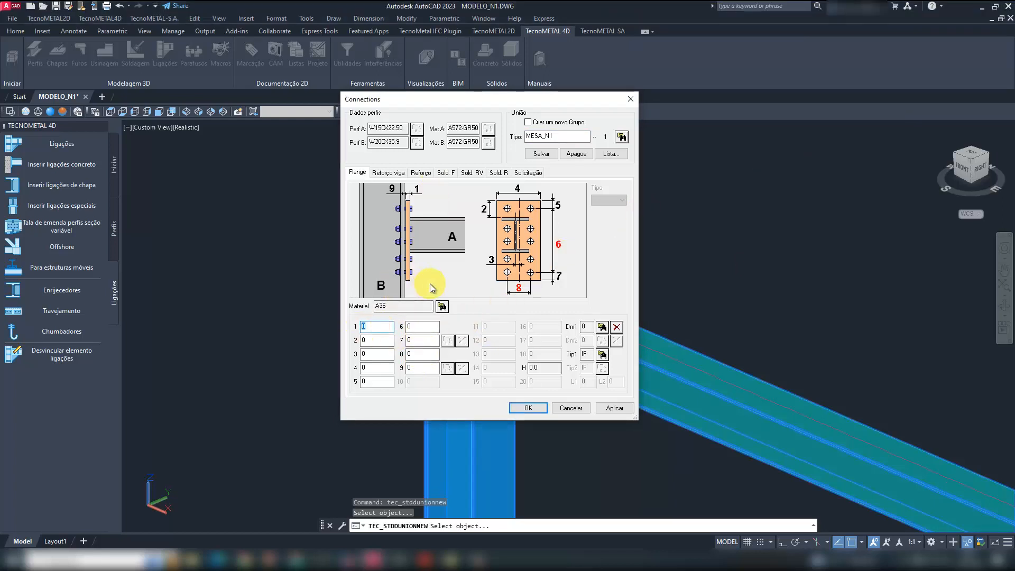
pyautogui.write('16')
pyautogui.press('Tab')
pyautogui.write('0')
pyautogui.press('Tab')
pyautogui.write('0')
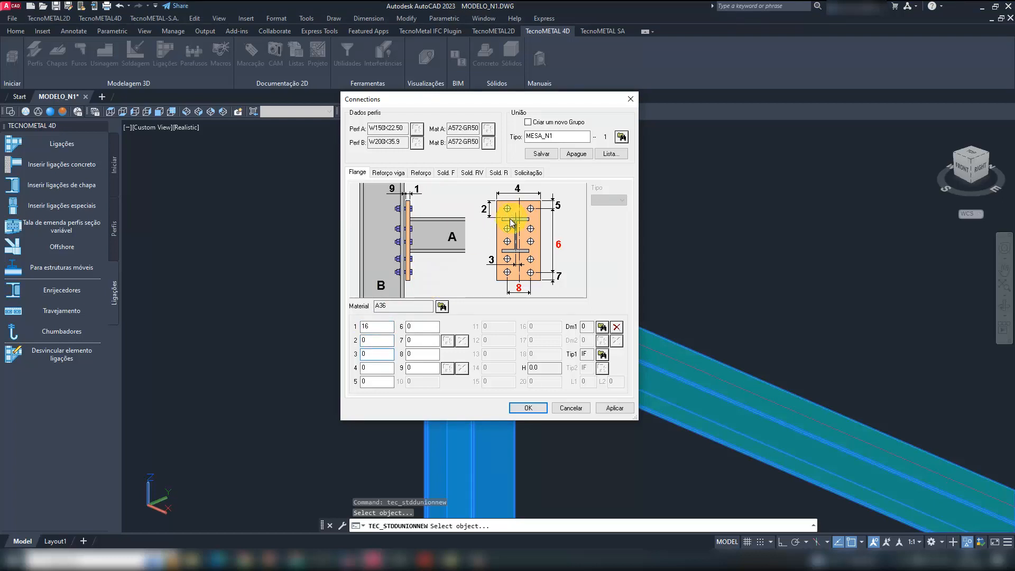
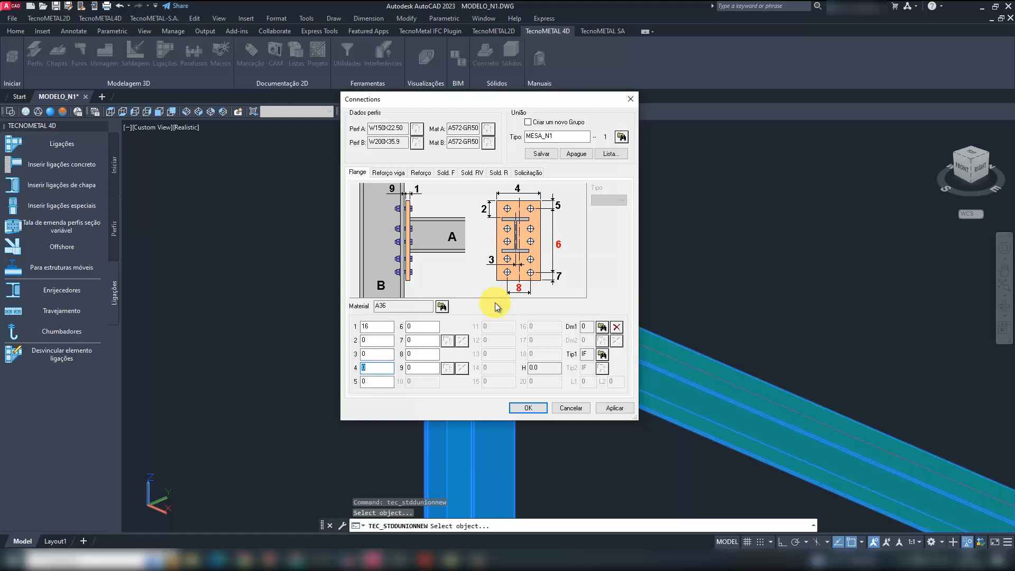
# - Set flange plate dimension 4 to 160, dimension 5 to 40 and dimension 6 to 72,75,95
pyautogui.write('160')
pyautogui.press('Tab')
pyautogui.write('40')
pyautogui.press('Tab')
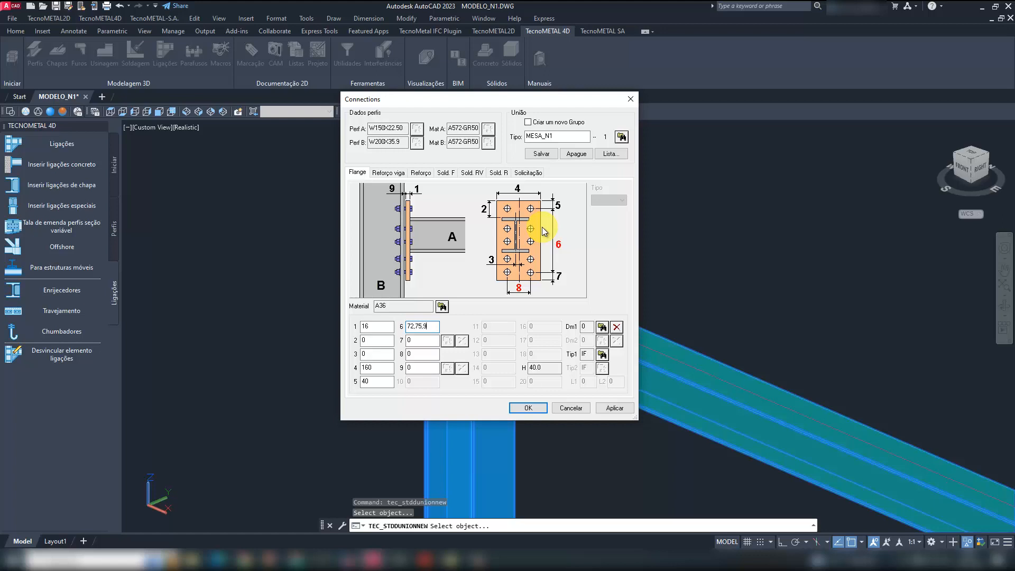
pyautogui.write('5')
# - Check the end plate detail in LIGAÇÕES.pdf and set flange plate dimension 7 to 50, dimension 8 to 80 and dimension 9 to 2
pyautogui.click(424, 560)
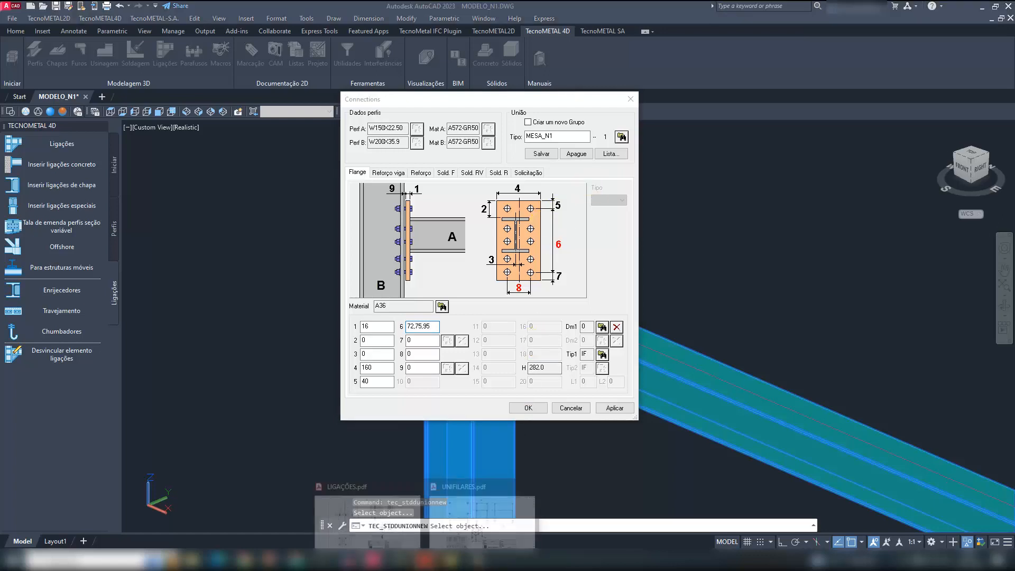
pyautogui.click(370, 515)
pyautogui.keyDown('ctrl'); pyautogui.scroll(5, 779, 129); pyautogui.keyUp('ctrl')
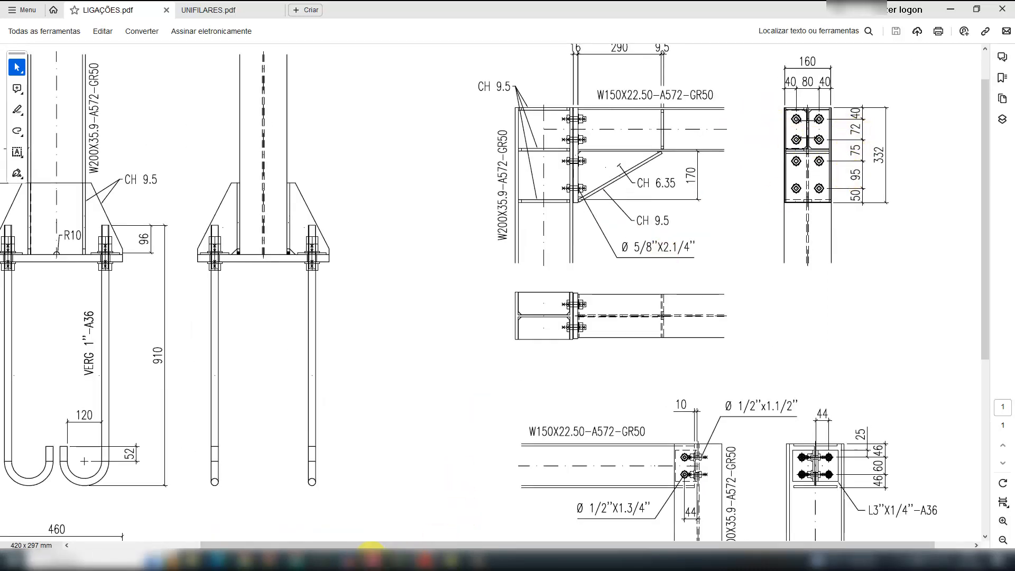
pyautogui.moveTo(373, 550)
pyautogui.click(528, 519)
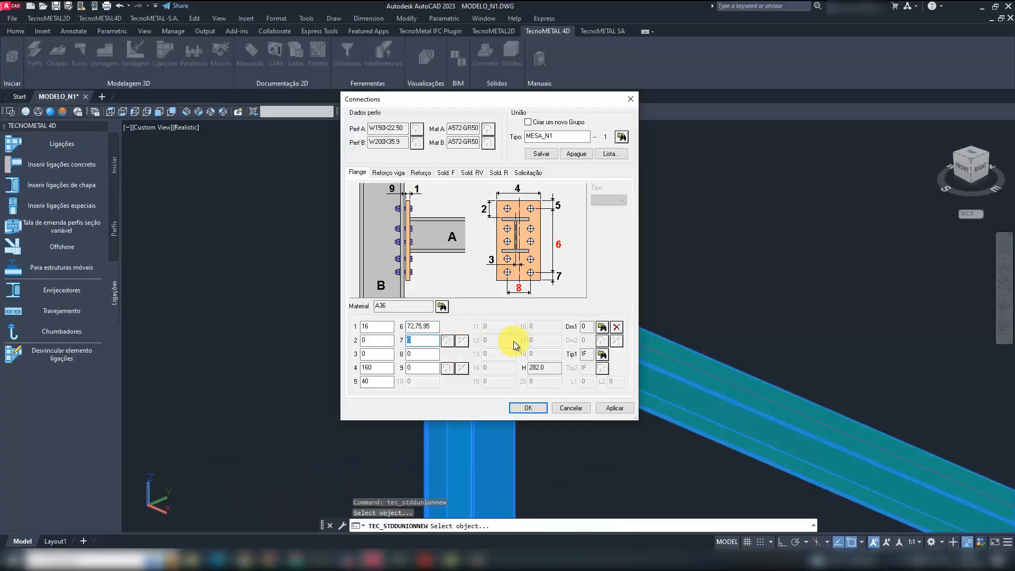
pyautogui.write('50')
pyautogui.press('Tab')
pyautogui.write('80')
pyautogui.press('Tab')
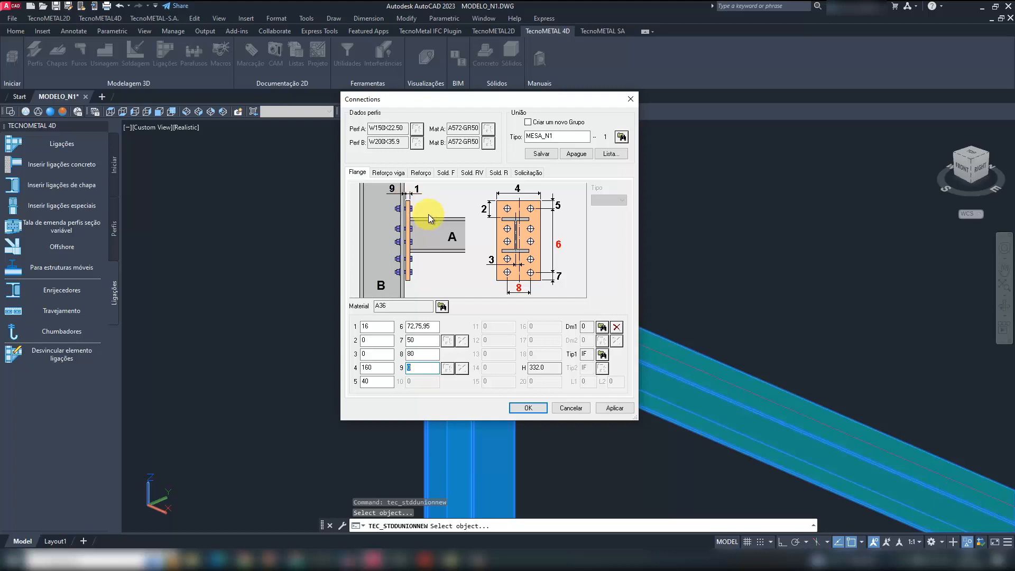
pyautogui.write('2')
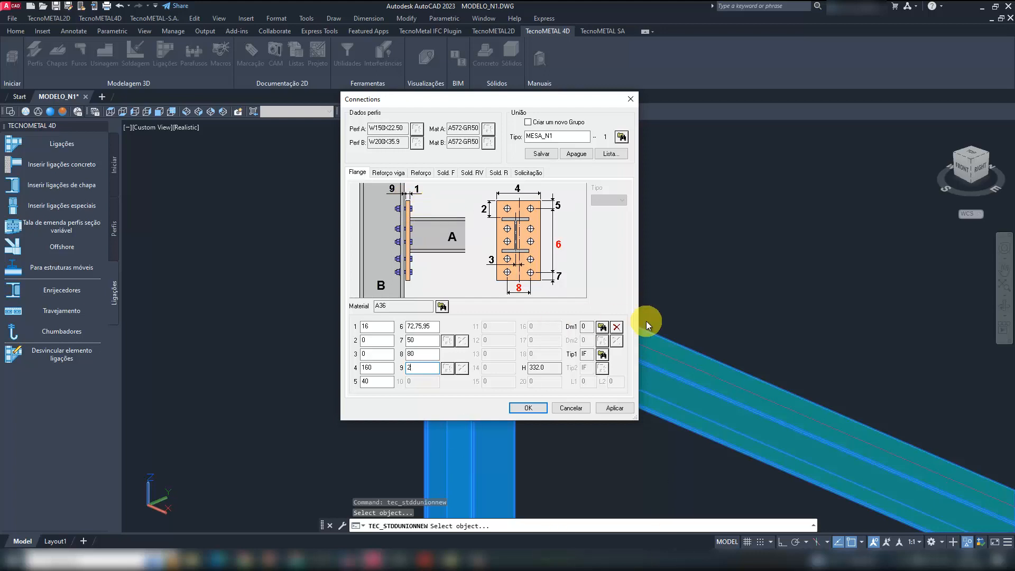
# - Choose the 16 (5/8") nominal bolt diameter and bolt typology IF, and save the flange data over the existing MESA_N1 type
pyautogui.click(602, 327)
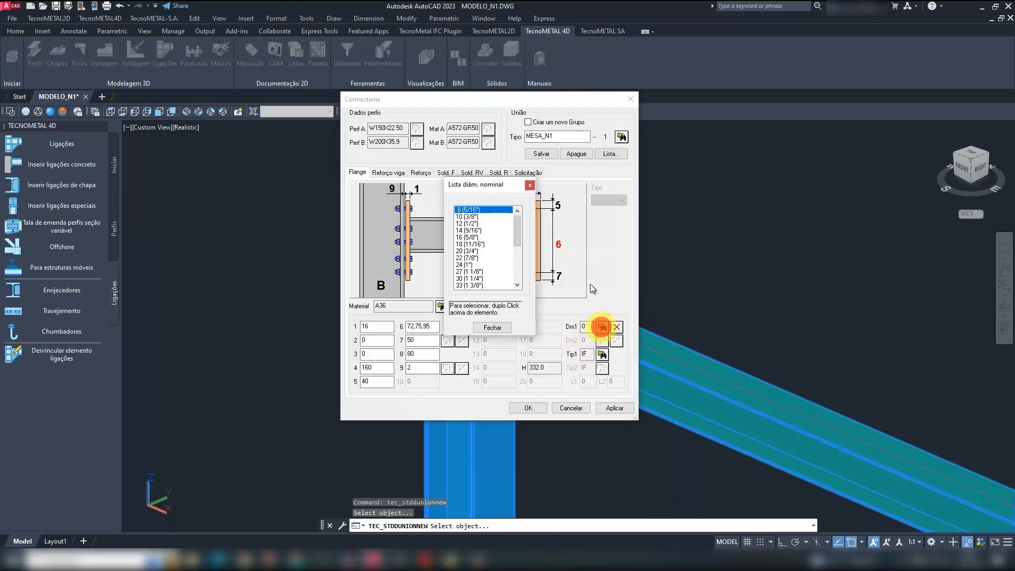
pyautogui.doubleClick(470, 237)
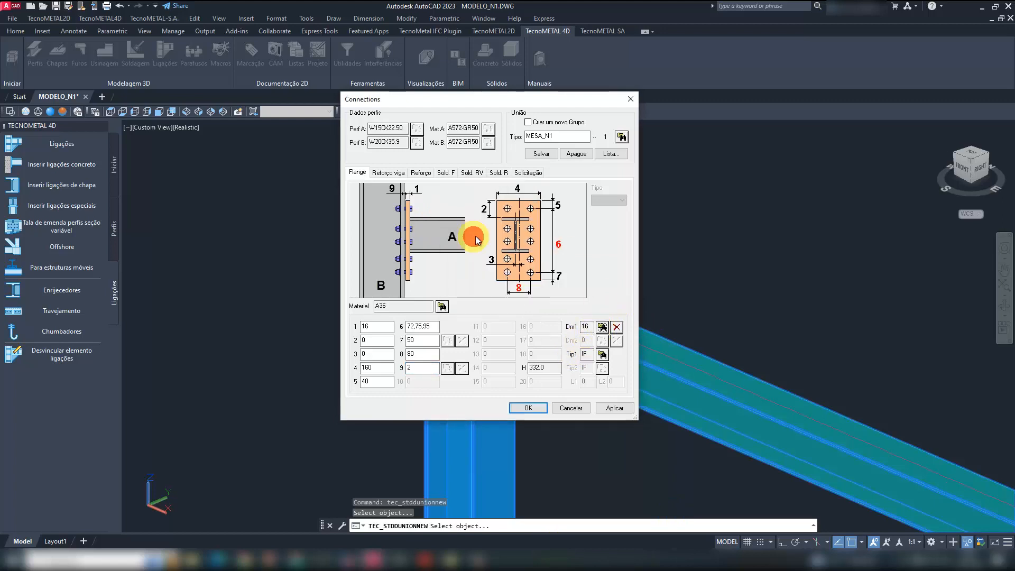
pyautogui.click(601, 354)
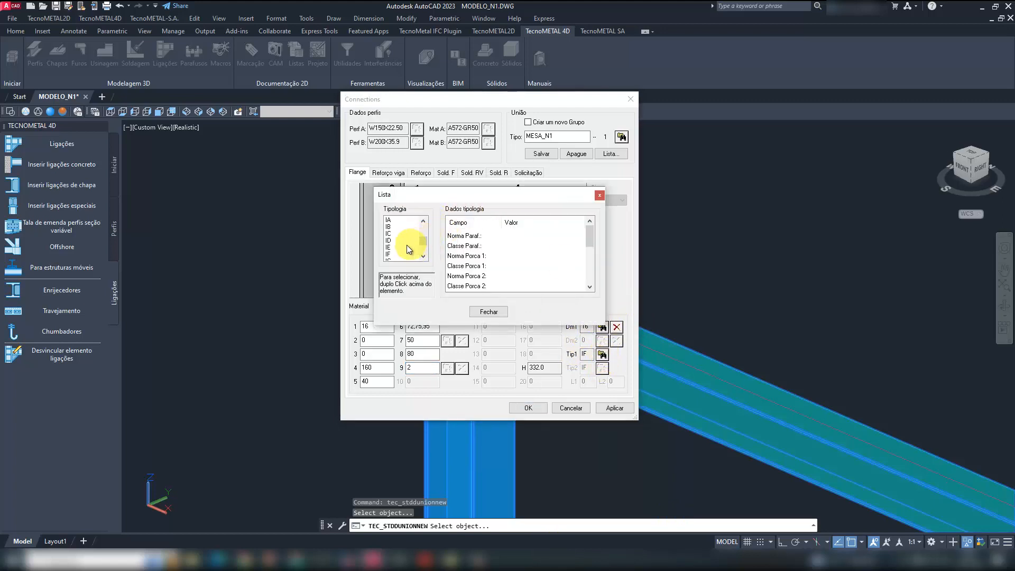
pyautogui.click(391, 254)
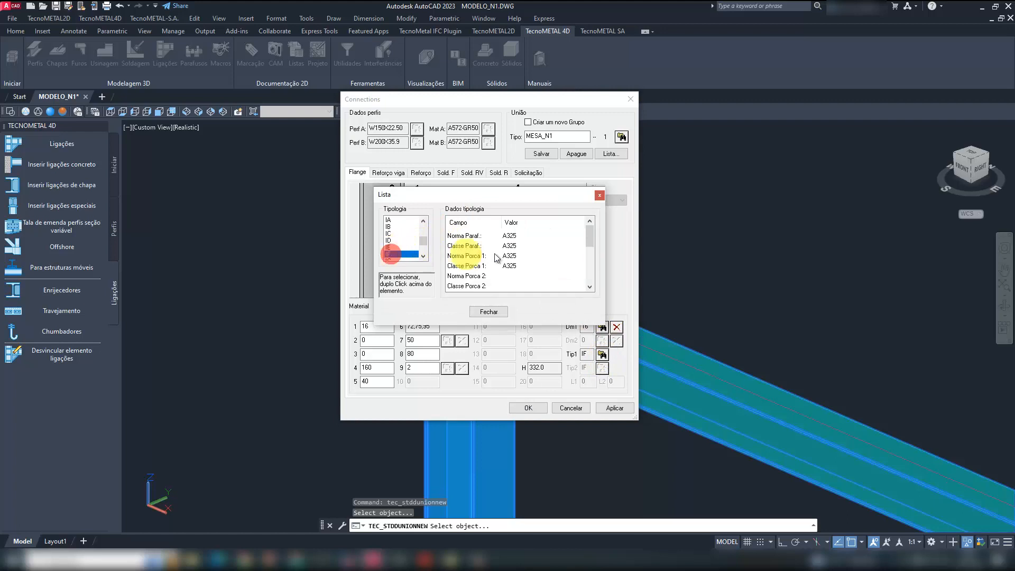
pyautogui.doubleClick(408, 256)
pyautogui.click(544, 156)
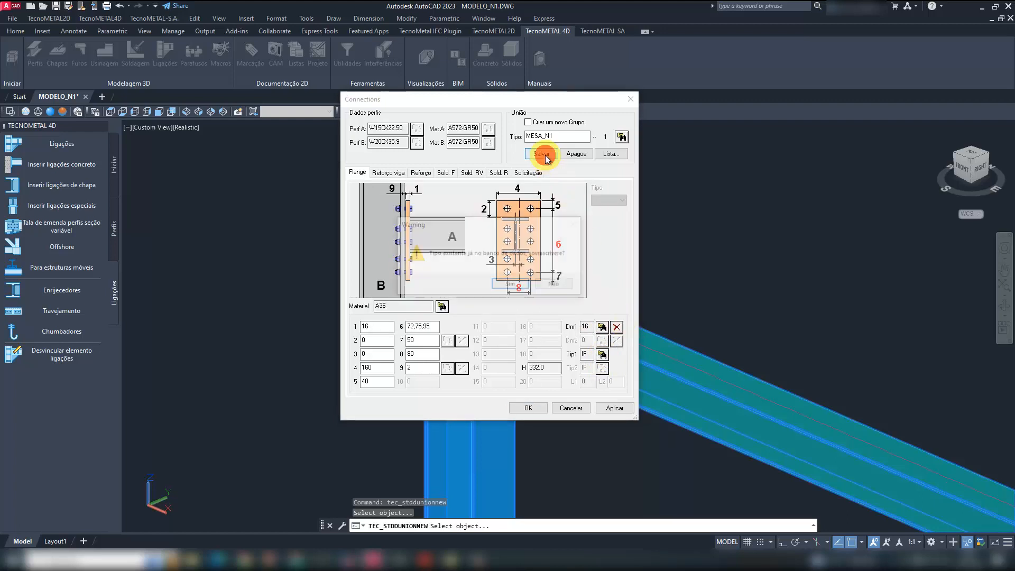
pyautogui.click(521, 284)
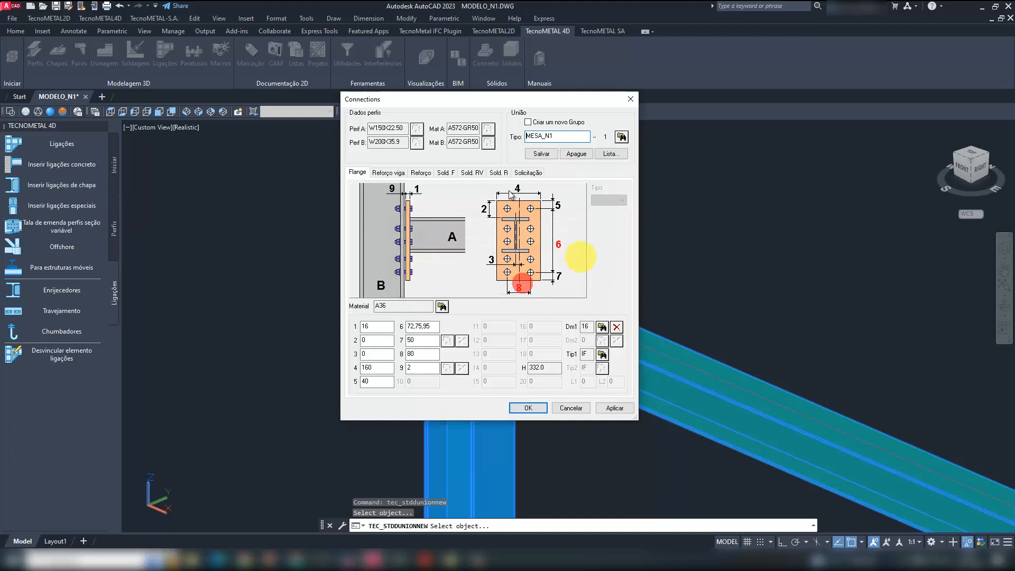
# - Compare the beam reinforcement types and choose type 2, with the sloped haunch plate and web stiffener
pyautogui.click(396, 175)
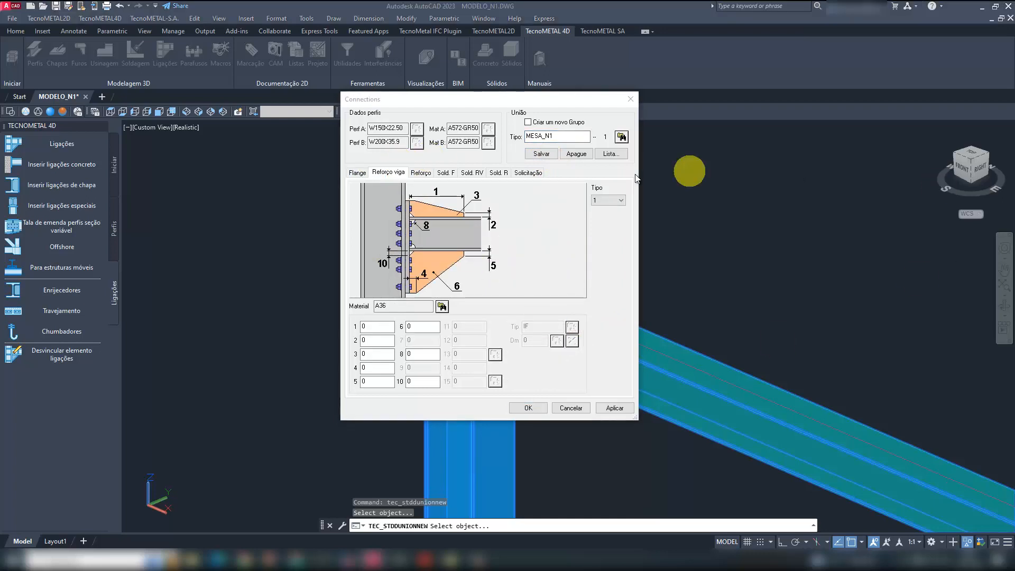
pyautogui.click(608, 199)
pyautogui.click(605, 217)
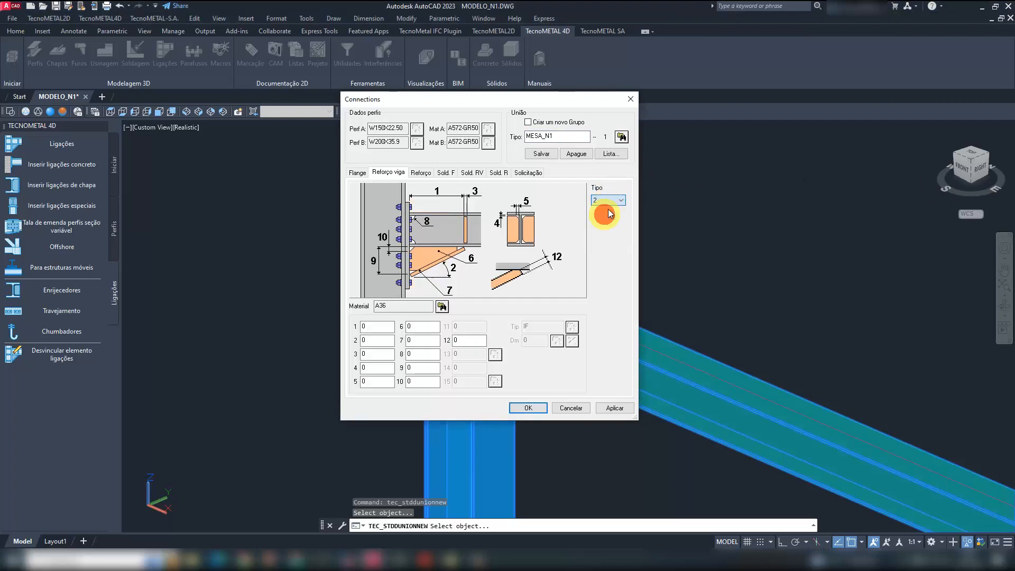
pyautogui.press('Down')
pyautogui.press('Down')
pyautogui.press('Down')
pyautogui.press('Up')
pyautogui.press('Up')
pyautogui.press('Up')
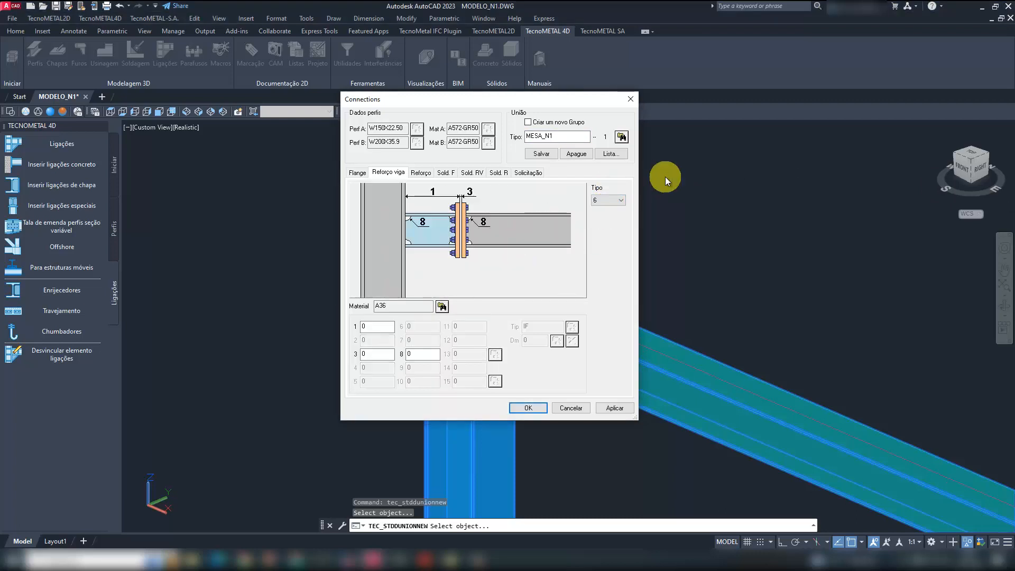
pyautogui.press('Up')
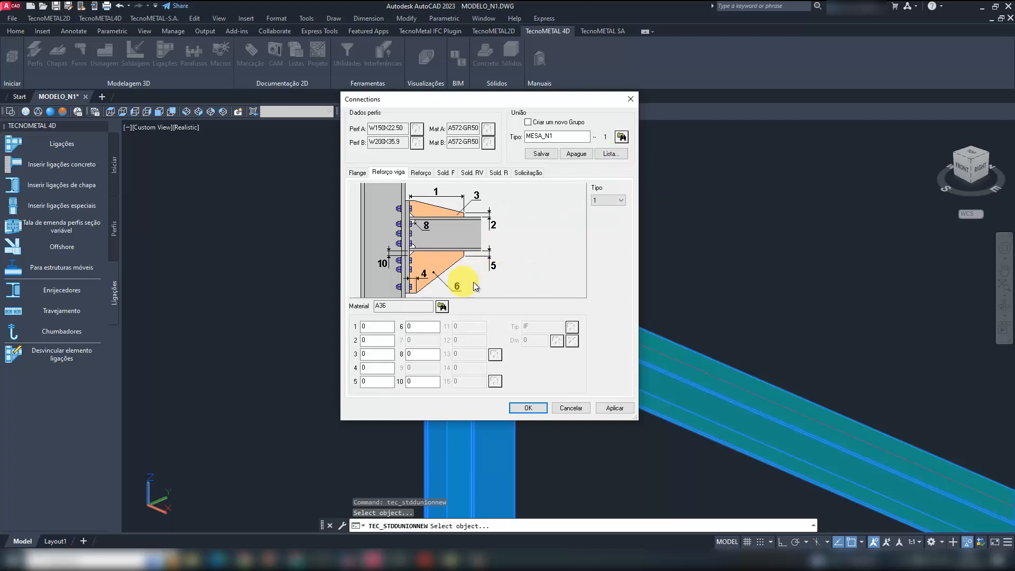
pyautogui.press('Down')
pyautogui.press('Down')
pyautogui.press('Down')
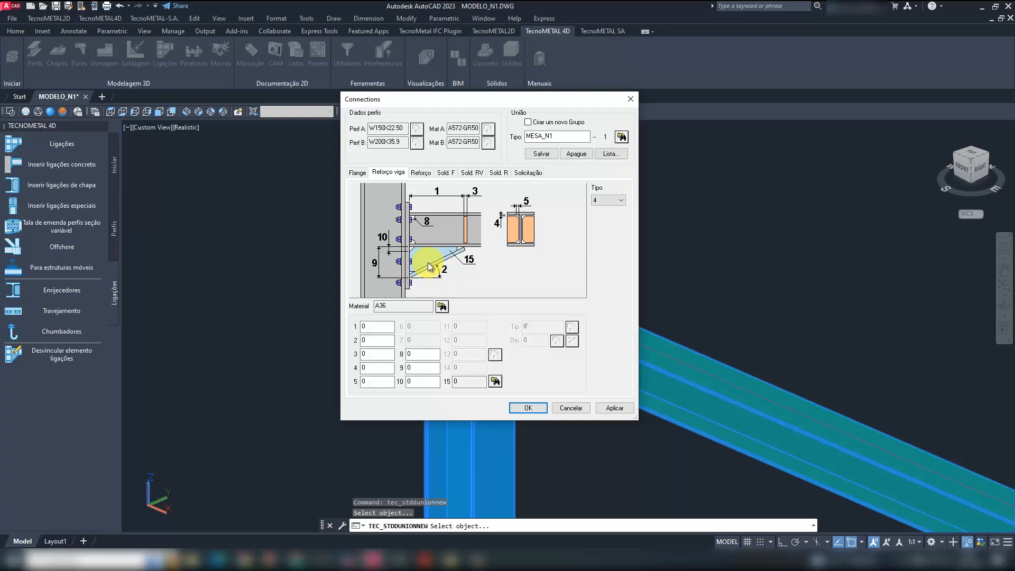
pyautogui.click(603, 200)
pyautogui.click(596, 212)
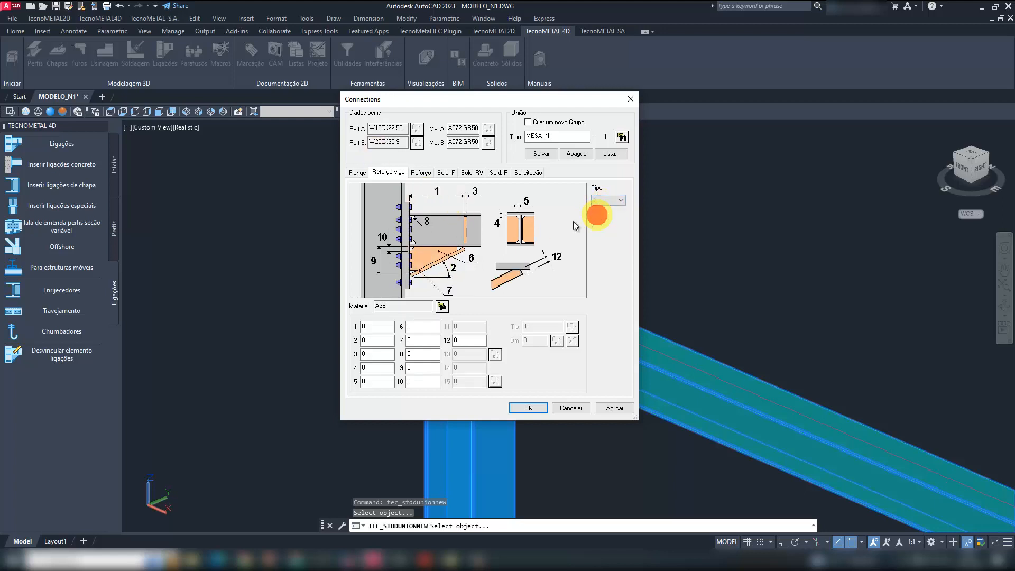
# - Set beam reinforcement dimension 1 to 290, dimension 3 to 9.5, dimension 4 to 1, dimension 5 to 10 and dimension 6 to 6.35
pyautogui.doubleClick(364, 326)
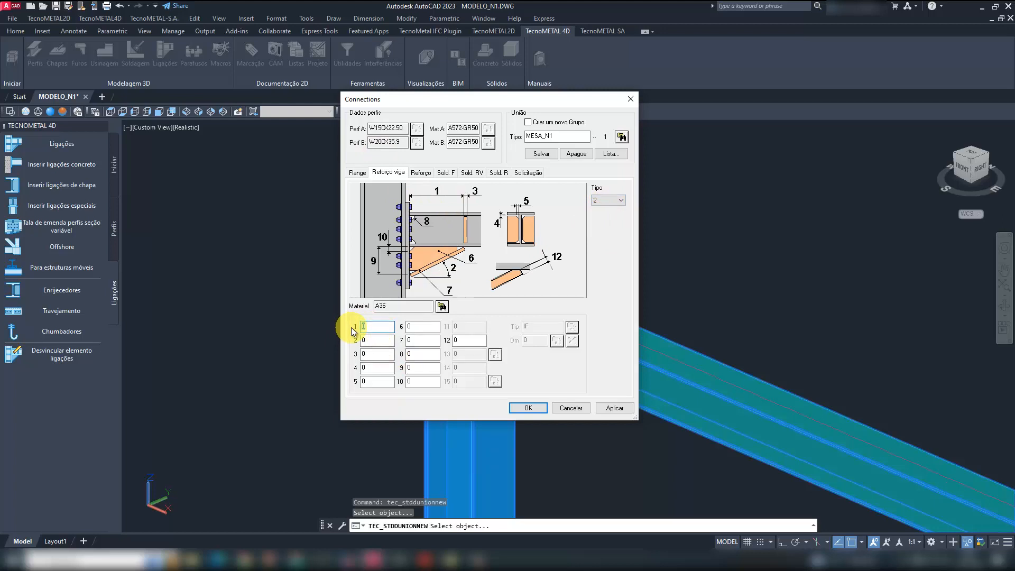
pyautogui.write('290')
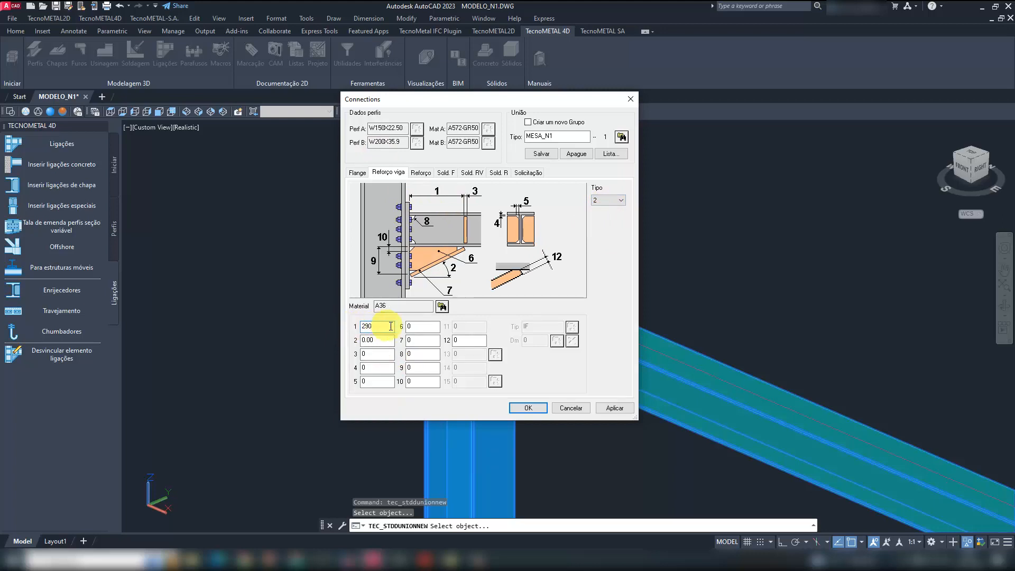
pyautogui.press('Tab')
pyautogui.press('Tab')
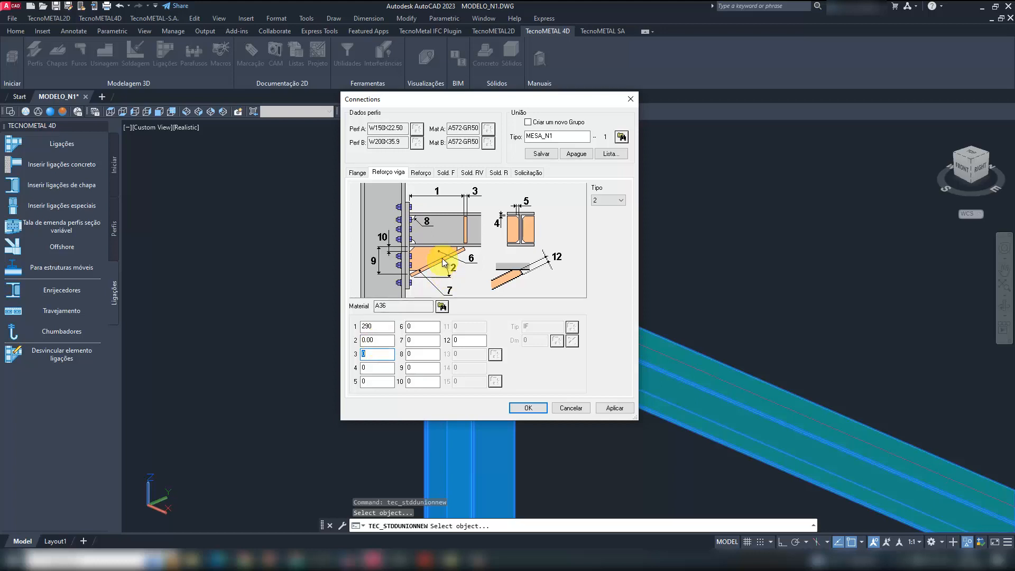
pyautogui.click(381, 353)
pyautogui.doubleClick(381, 353)
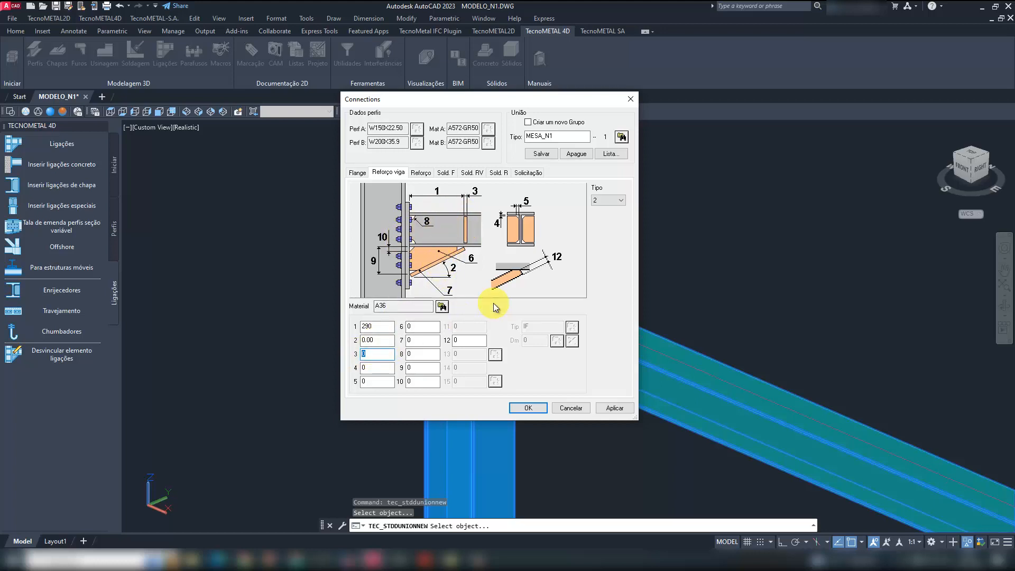
pyautogui.write('9.5')
pyautogui.press('Tab')
pyautogui.write('1')
pyautogui.press('Tab')
pyautogui.write('6.35')
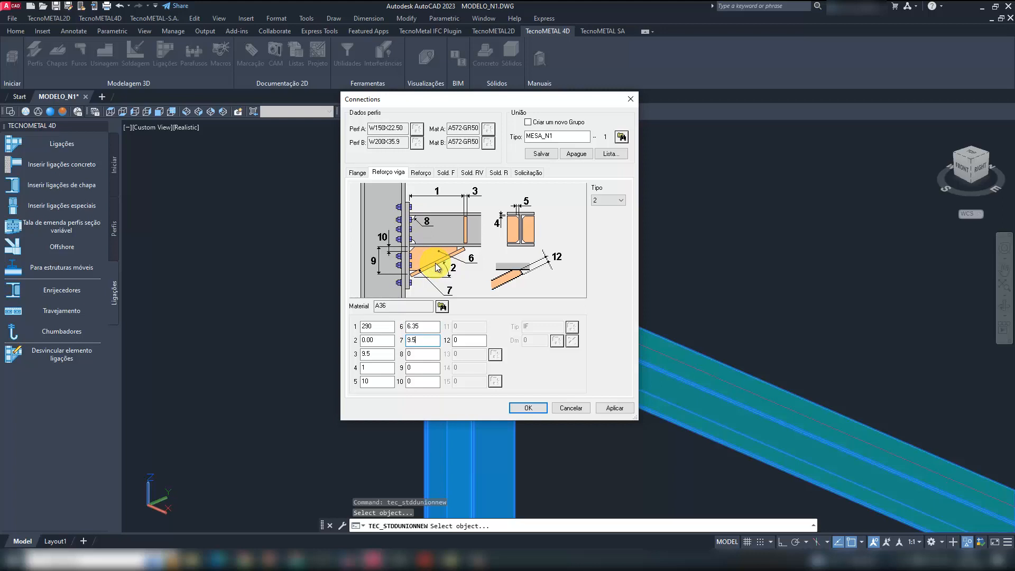
# - Set beam reinforcement dimensions 7 and 12 to 9.5, 9 to 170 and 10 to 10, and overwrite the saved MESA_N1 type
pyautogui.write('9.5')
pyautogui.press('Tab')
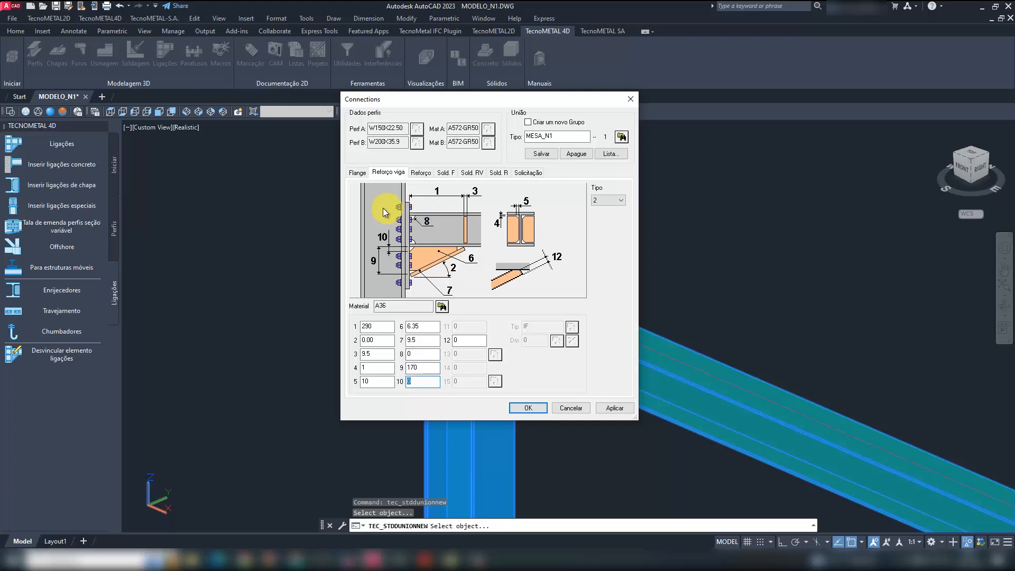
pyautogui.write('10')
pyautogui.press('Tab')
pyautogui.write('9.5')
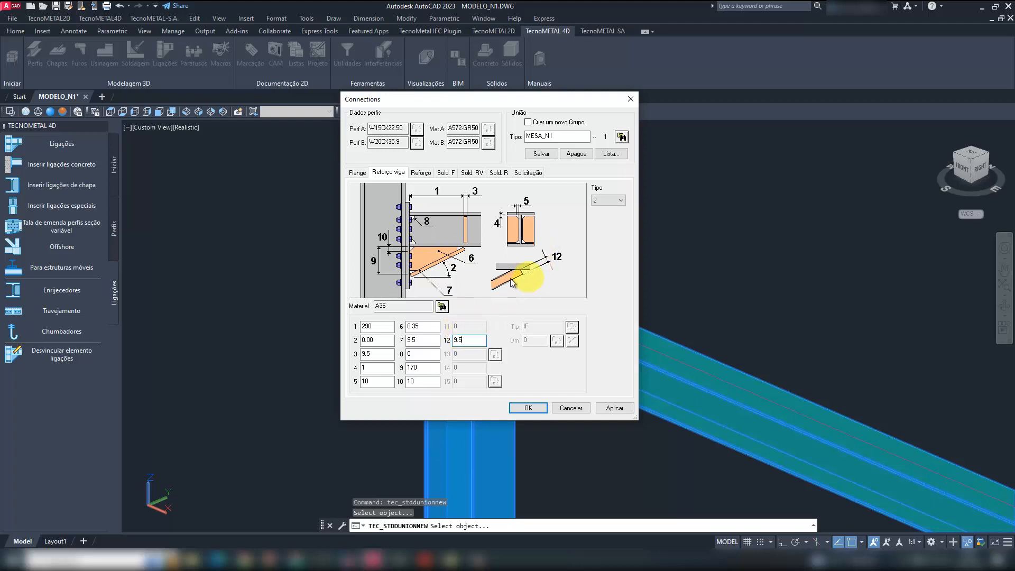
pyautogui.doubleClick(470, 338)
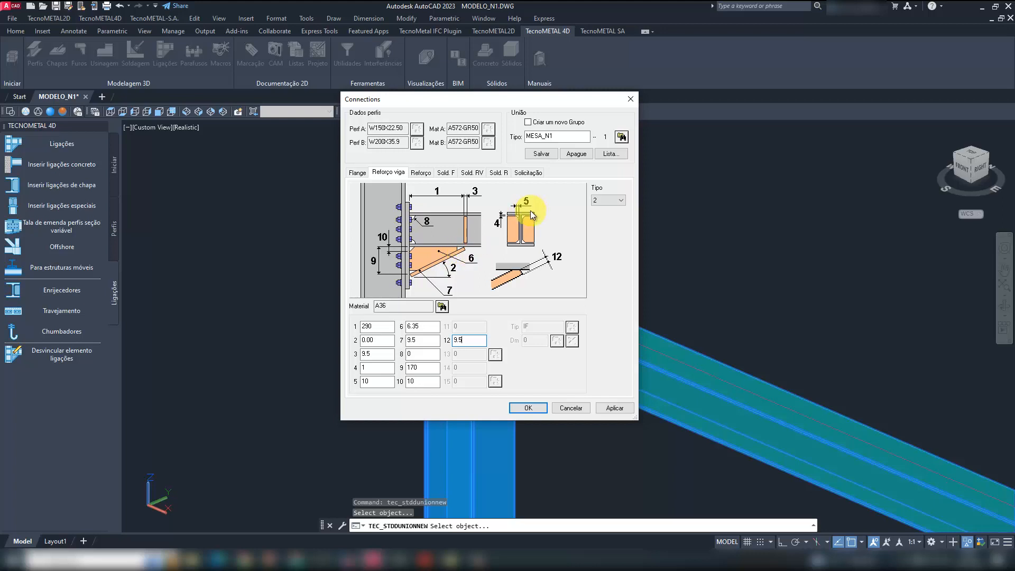
pyautogui.click(603, 153)
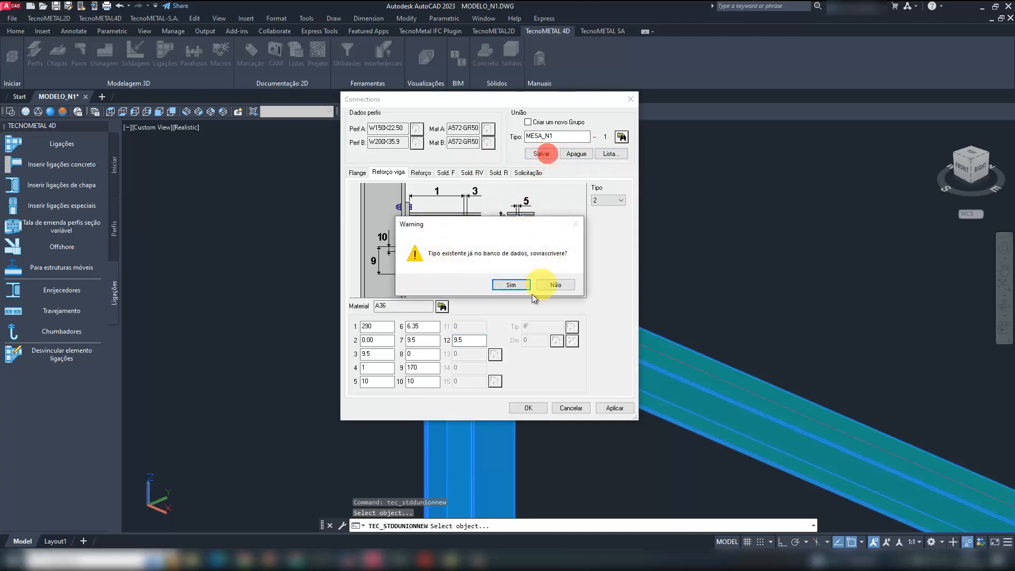
pyautogui.click(515, 281)
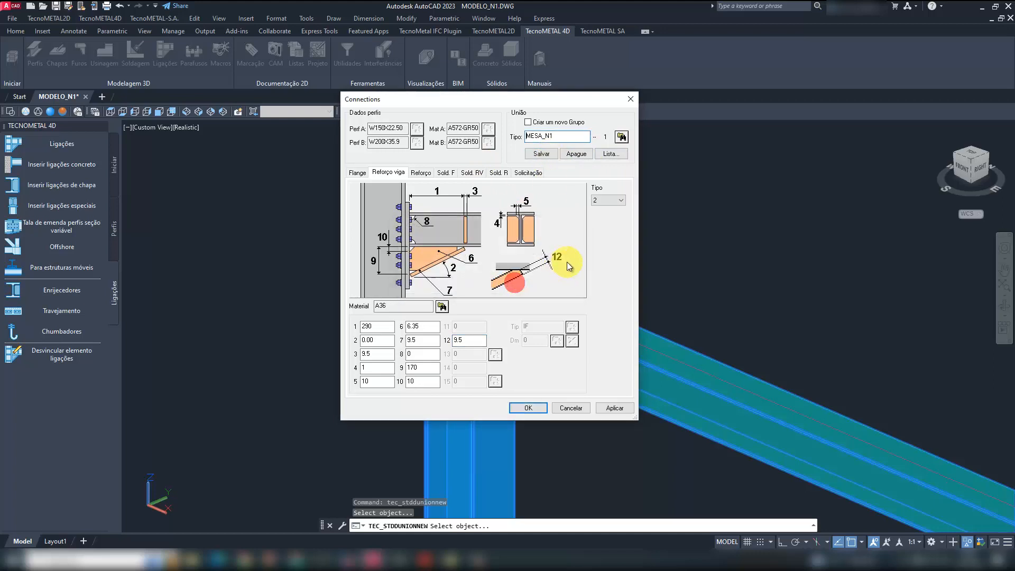
# - Compare the column reinforcement types and keep type 1, with three horizontal stiffeners
pyautogui.click(421, 172)
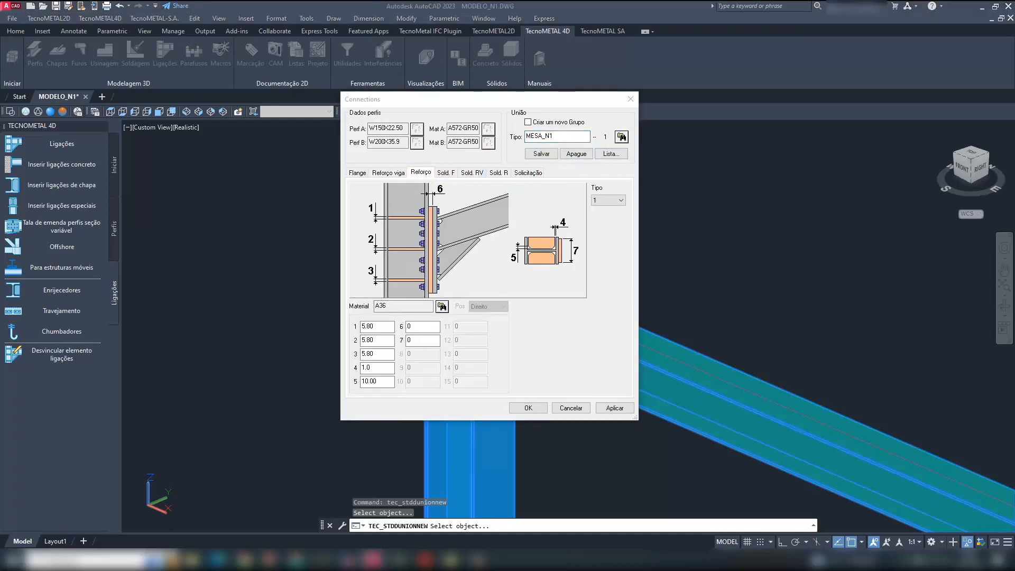
pyautogui.click(609, 199)
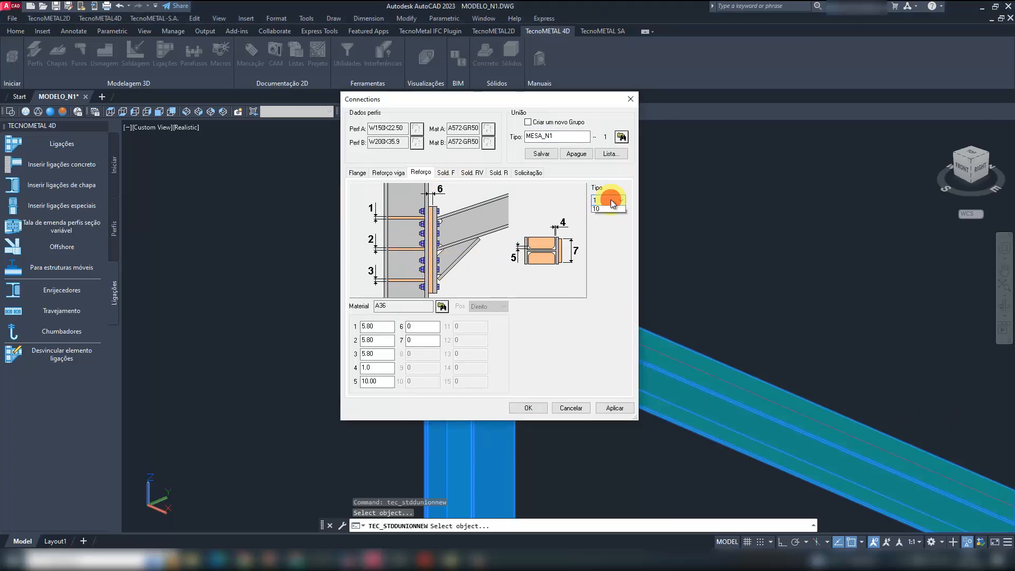
pyautogui.click(606, 217)
pyautogui.press('Down')
pyautogui.press('Down')
pyautogui.press('Down')
pyautogui.press('Down')
pyautogui.press('Down')
pyautogui.press('Down')
pyautogui.press('Down')
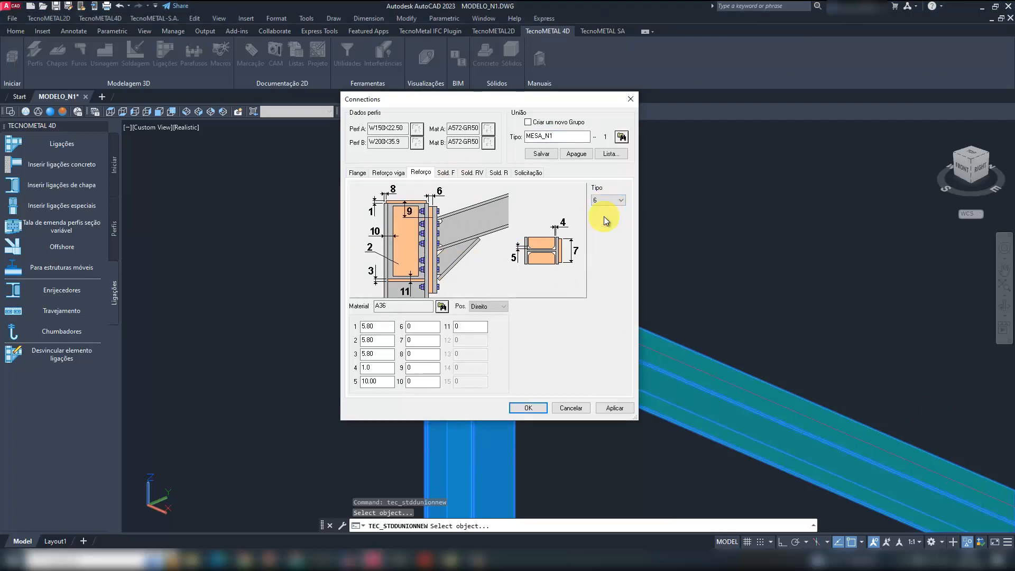
pyautogui.press('Up')
pyautogui.press('Up')
pyautogui.press('Up')
pyautogui.press('Up')
pyautogui.press('Up')
pyautogui.press('Up')
pyautogui.press('Up')
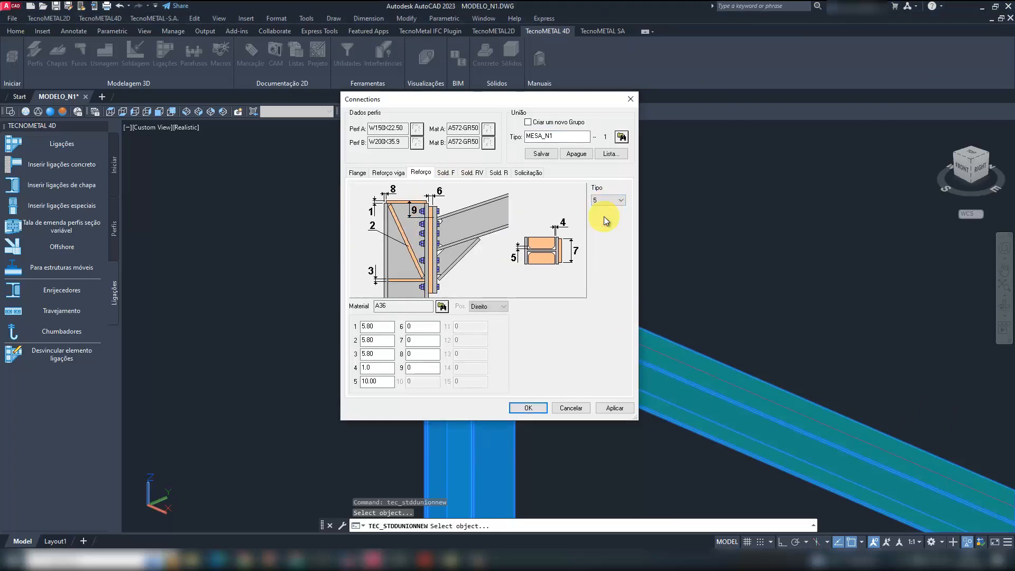
pyautogui.press('Up')
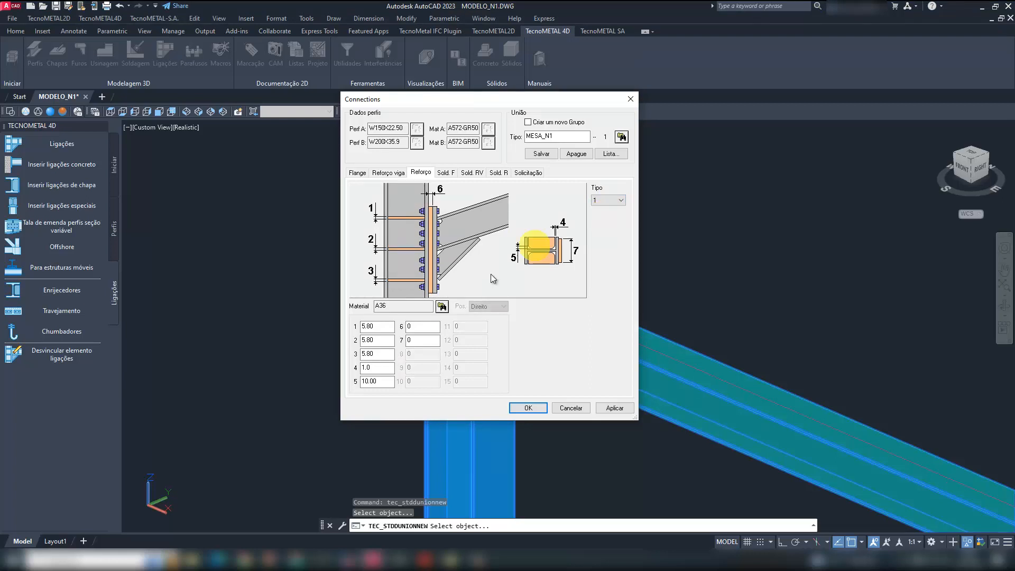
# - Set column reinforcement dimensions 1, 2 and 3 to 9.5, 4 to 1 and 5 to 10, and overwrite the saved MESA_N1 type
pyautogui.doubleClick(367, 325)
pyautogui.write('9.5')
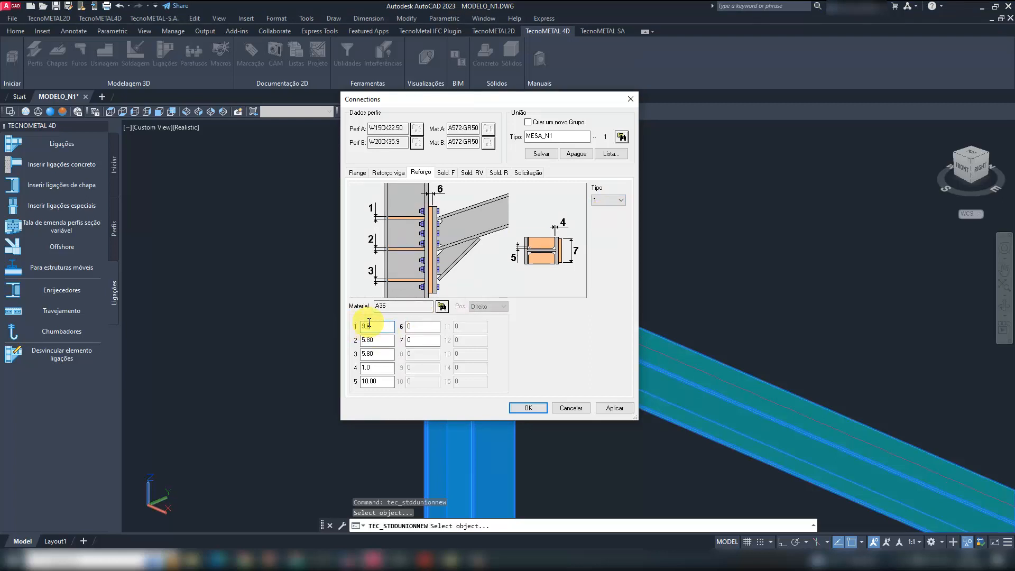
pyautogui.press('Tab')
pyautogui.write('9')
pyautogui.press('Tab')
pyautogui.write('10')
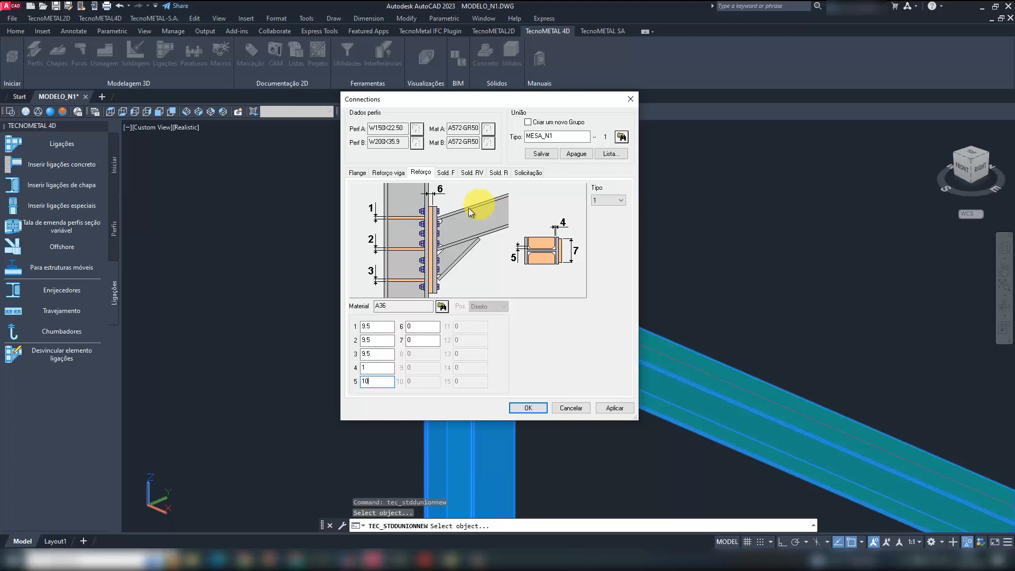
pyautogui.click(541, 155)
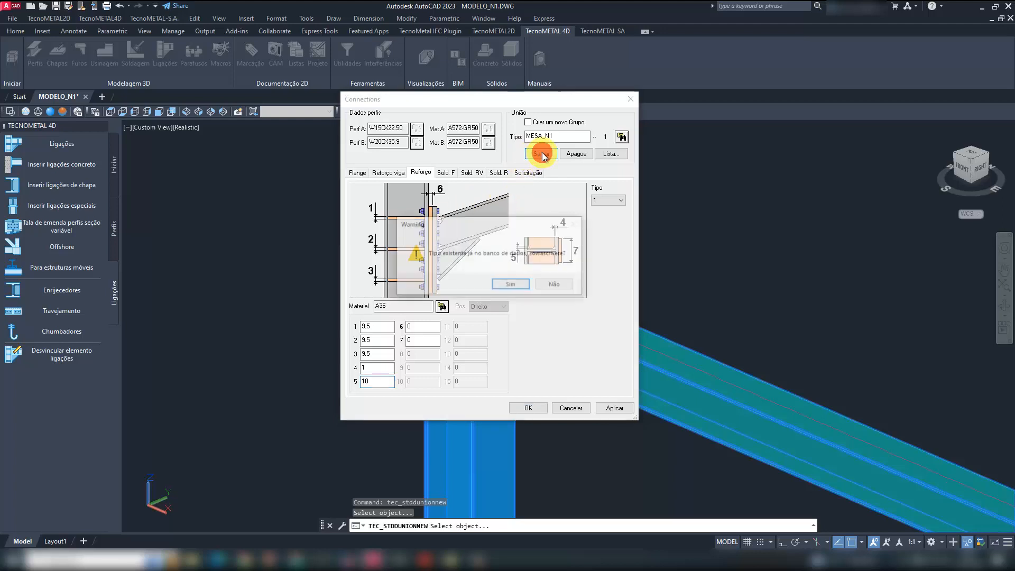
pyautogui.click(517, 281)
# - Review the weld, load, beam reinforcement and flange settings, and accept the MESA_N1 connection
pyautogui.click(445, 172)
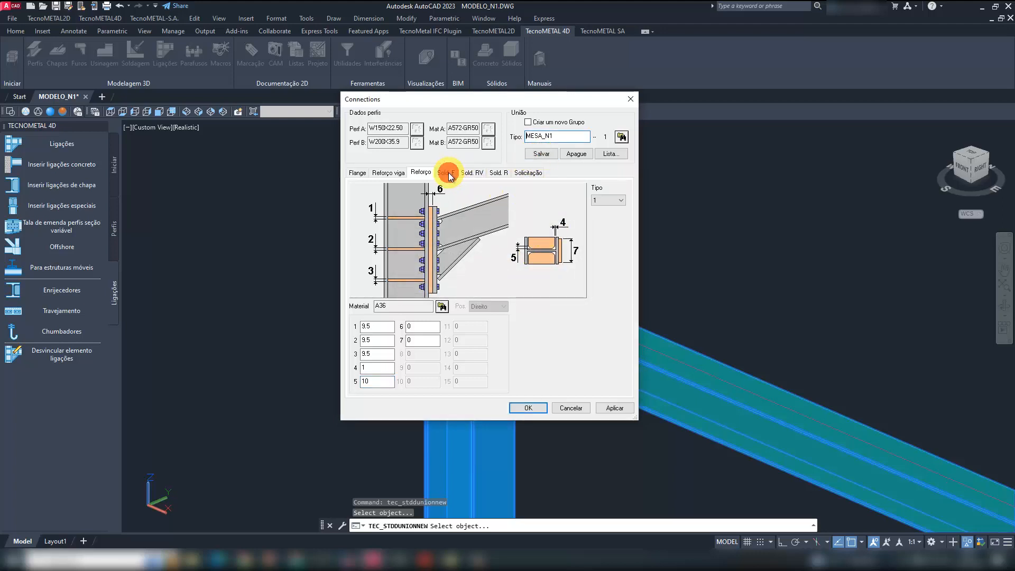
pyautogui.click(470, 174)
pyautogui.click(498, 173)
pyautogui.click(527, 172)
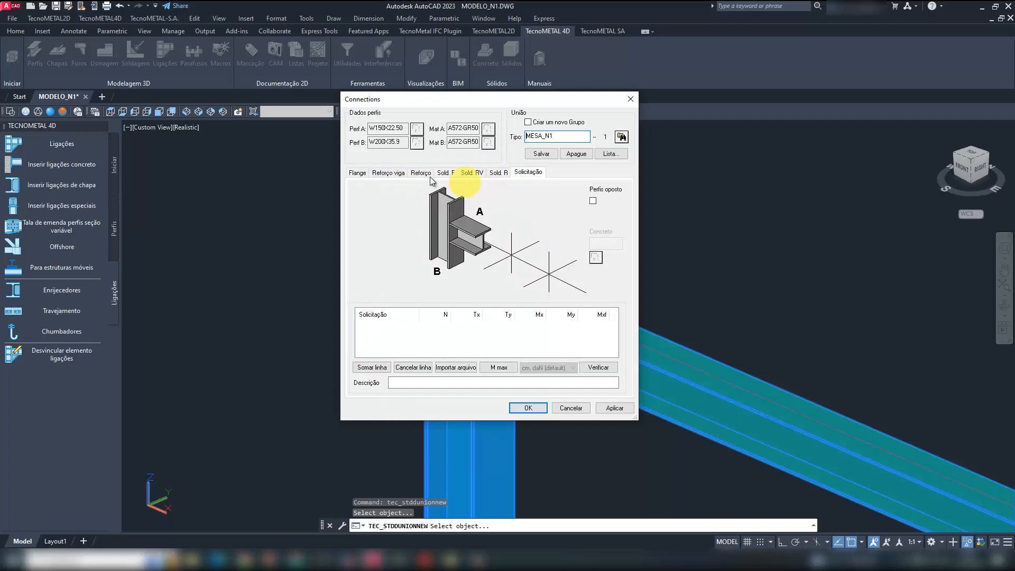
pyautogui.click(389, 171)
pyautogui.click(359, 173)
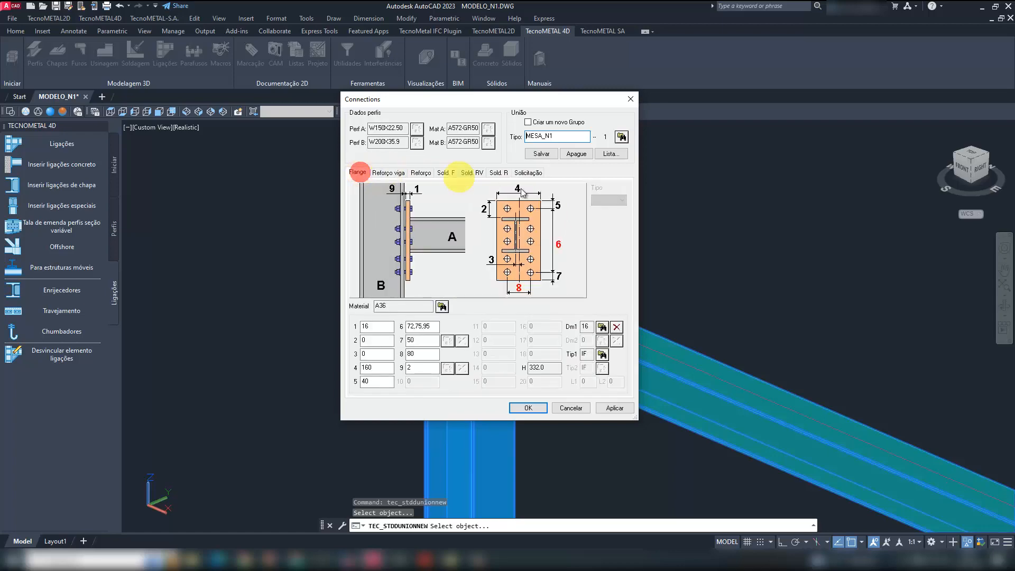
pyautogui.click(528, 408)
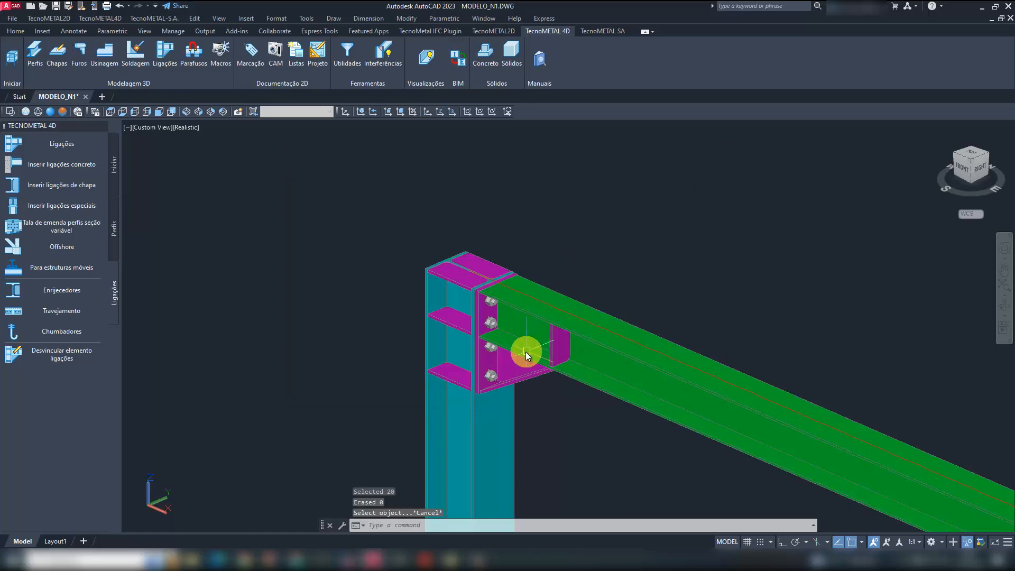
# - Inspect the modelled haunch joint and unisolate the rest of the frame
pyautogui.keyDown('shift'); pyautogui.moveTo(525, 351); pyautogui.dragTo(498, 318, button='middle'); pyautogui.keyUp('shift')
pyautogui.moveTo(611, 389); pyautogui.dragTo(521, 356, button='middle')
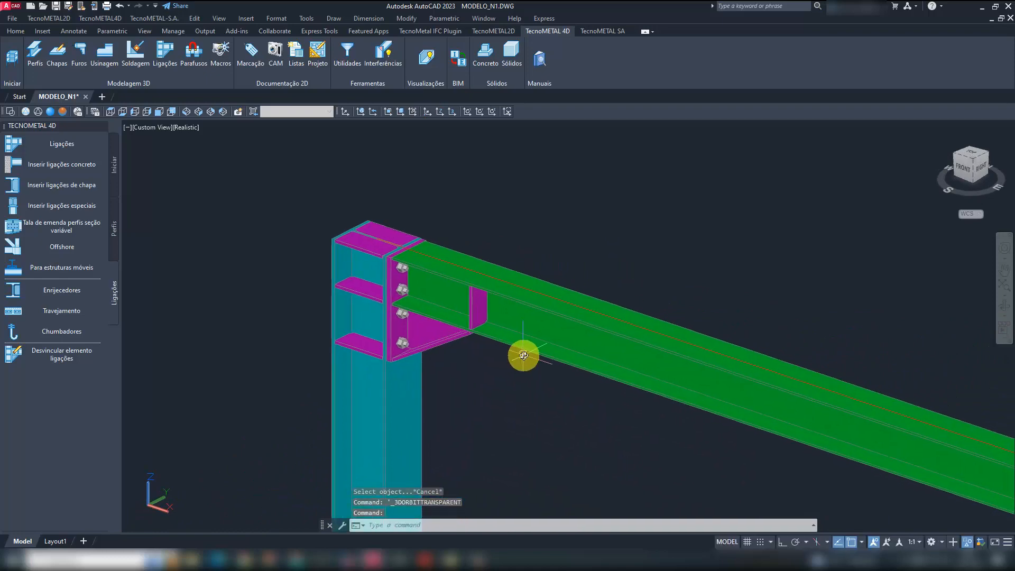
pyautogui.write('uni')
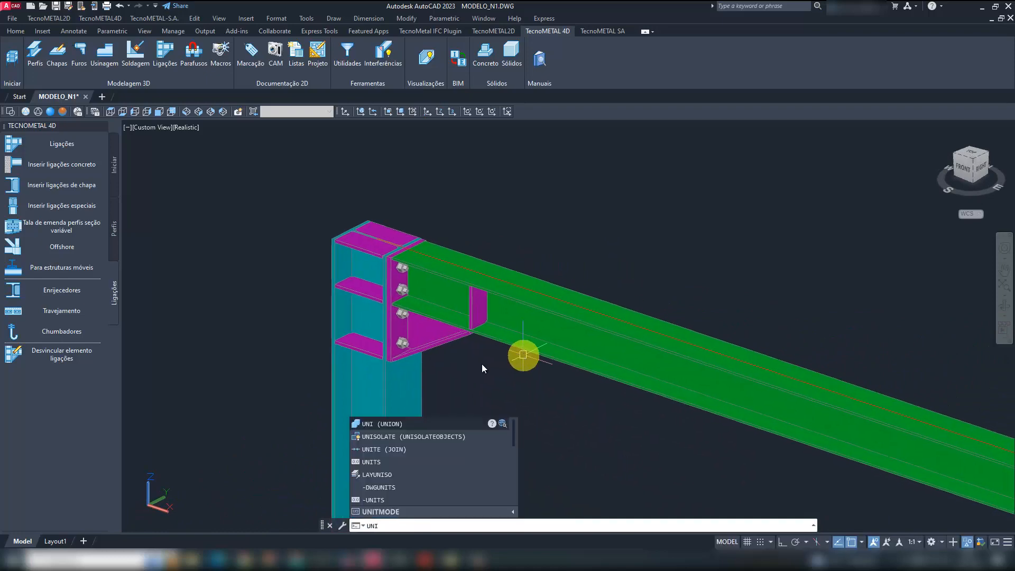
pyautogui.click(418, 437)
pyautogui.scroll(-5, 458, 306)
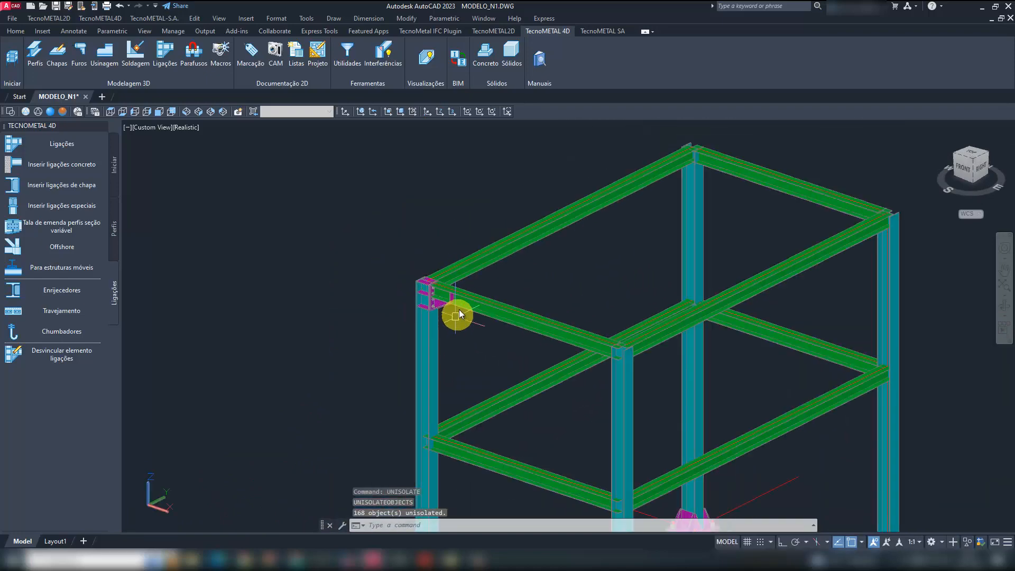
# - Copy the finished haunch connection to the other end of the same upper axis 1 beam, at column B1
pyautogui.scroll(5, 434, 310)
pyautogui.scroll(3, 360, 302)
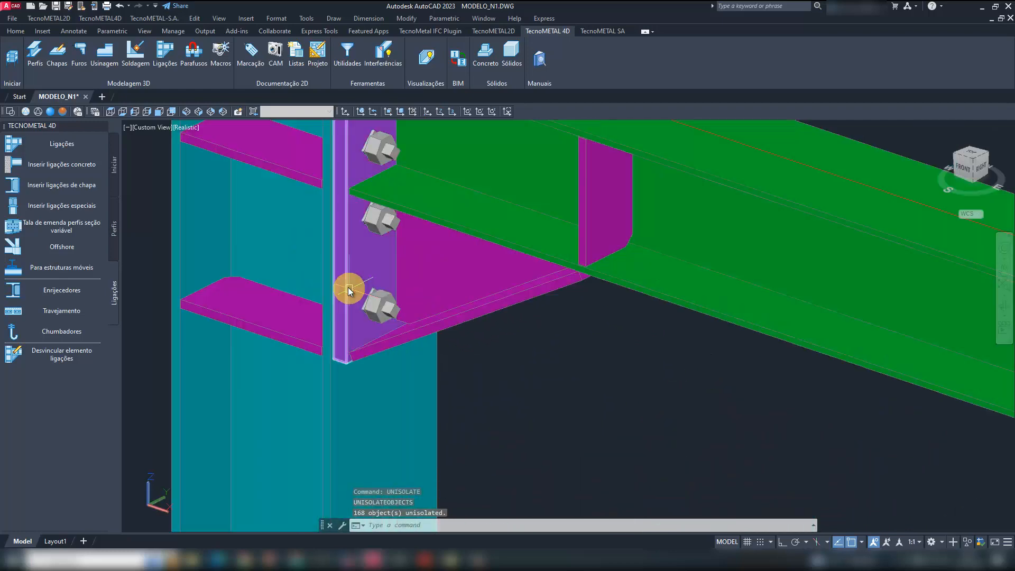
pyautogui.click(348, 287)
pyautogui.rightClick(347, 286)
pyautogui.moveTo(423, 416)
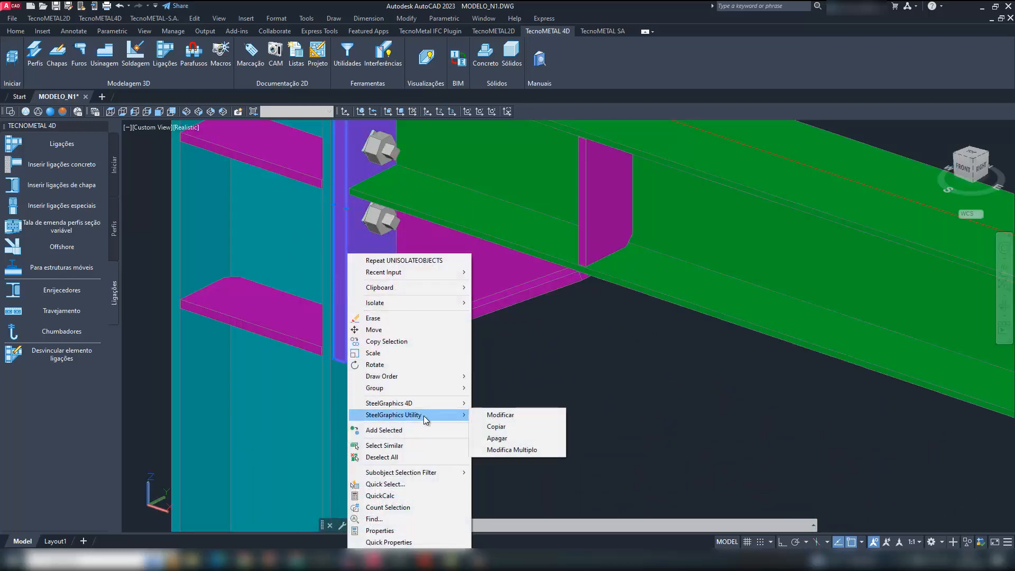
pyautogui.click(497, 427)
pyautogui.scroll(-3, 492, 258)
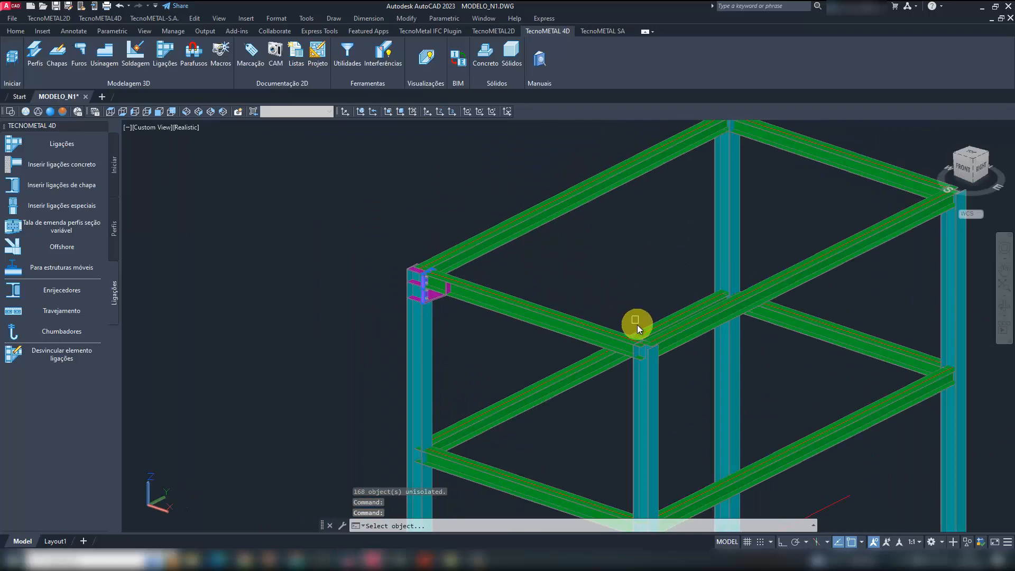
pyautogui.scroll(6, 598, 338)
pyautogui.click(594, 340)
pyautogui.click(681, 429)
pyautogui.press('Return')
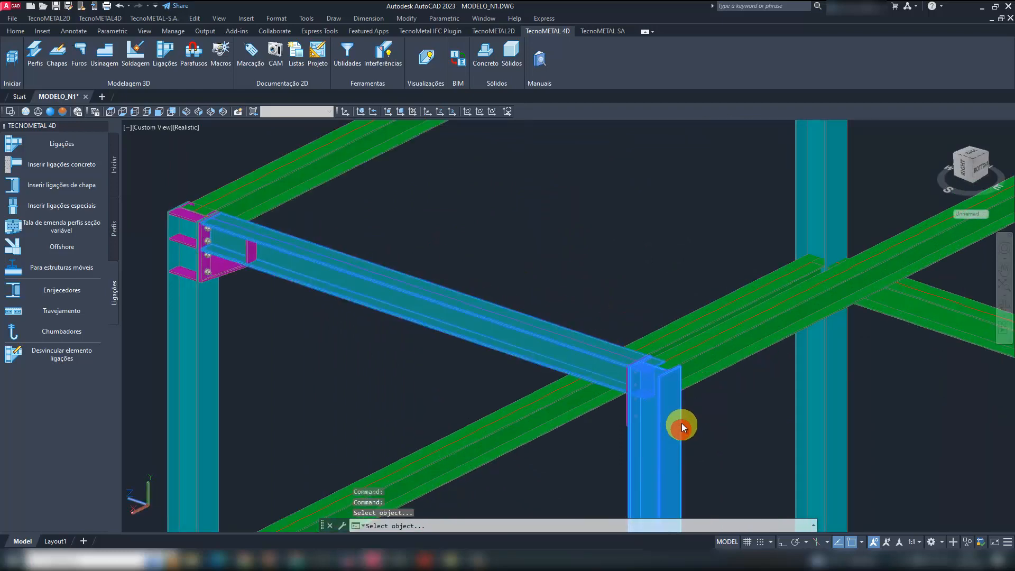
# - Copy the haunch connection to both ends of the upper axis 2 beam, at columns A2 and B2
pyautogui.scroll(-5, 508, 373)
pyautogui.scroll(8, 618, 195)
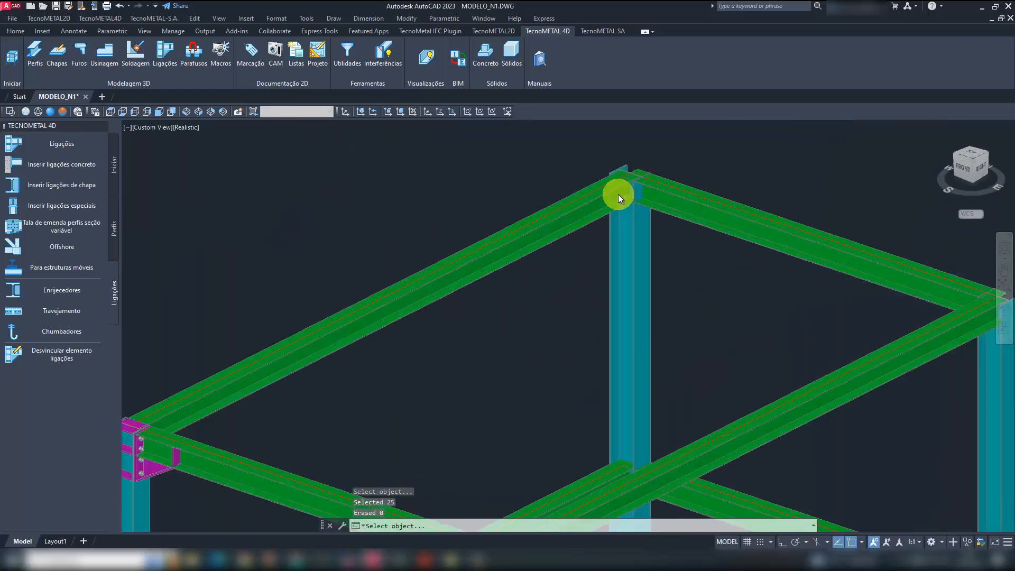
pyautogui.click(709, 234)
pyautogui.click(684, 258)
pyautogui.press('Return')
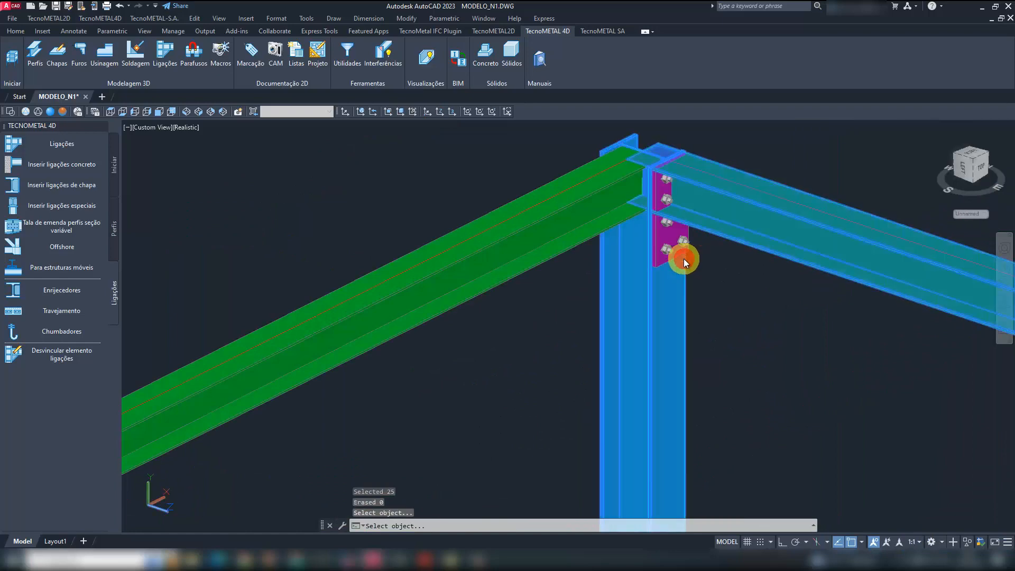
pyautogui.scroll(-6, 506, 276)
pyautogui.scroll(8, 638, 294)
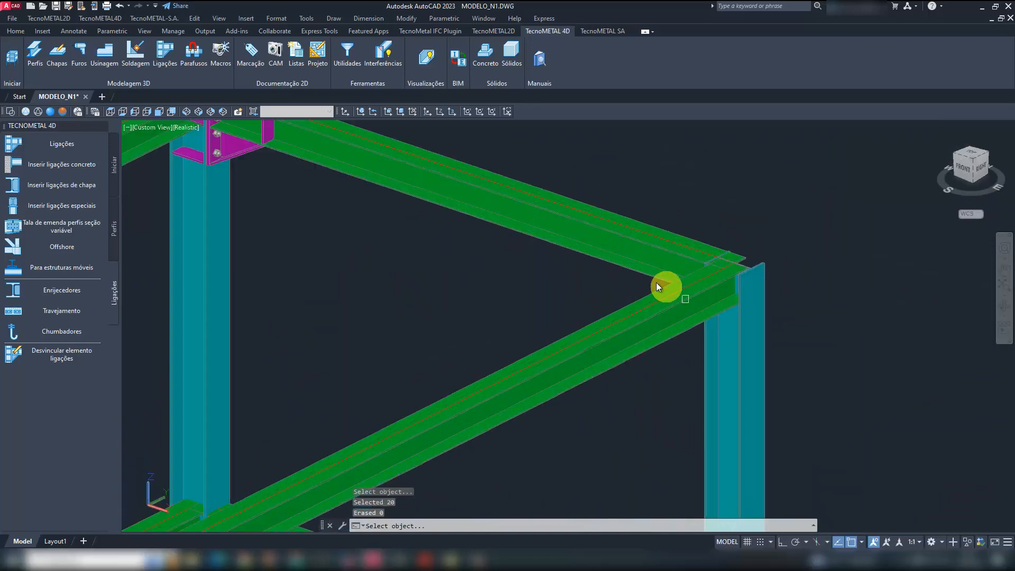
pyautogui.click(654, 274)
pyautogui.click(744, 349)
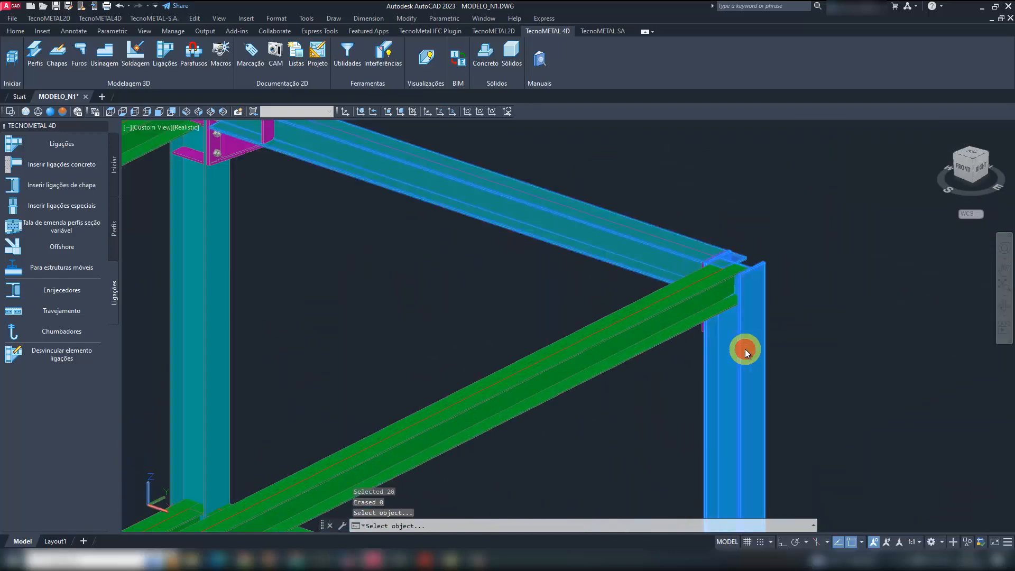
# - Copy the haunch connection to both ends of the lower axis 2 beam, at columns B2 and A2
pyautogui.scroll(-7, 623, 238)
pyautogui.scroll(5, 629, 263)
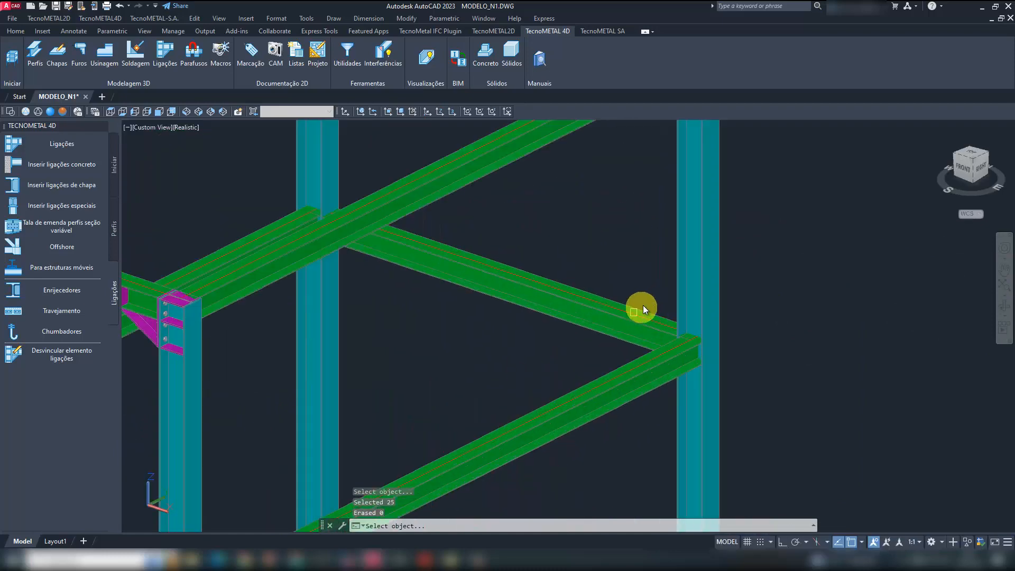
pyautogui.click(636, 334)
pyautogui.click(687, 292)
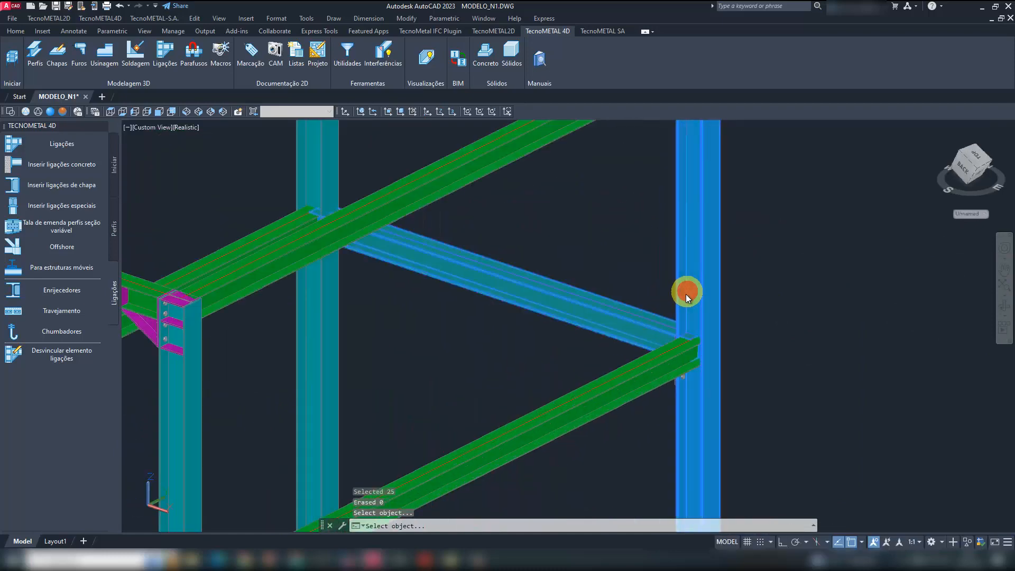
pyautogui.click(405, 268)
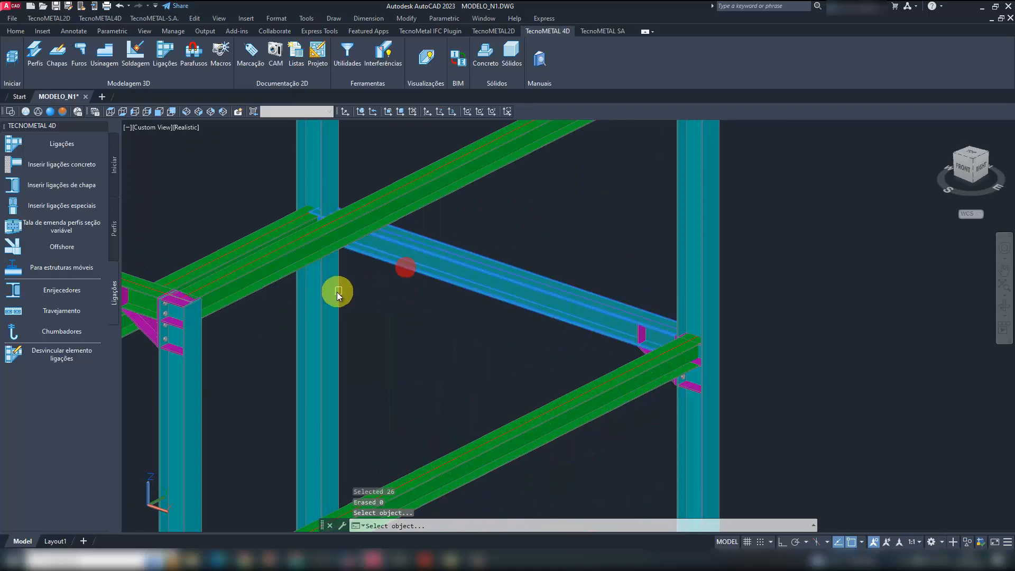
pyautogui.click(337, 291)
# - Copy the haunch connection to both ends of the lower axis 1 beam, at columns B1 and A1, and finish copying
pyautogui.scroll(-5, 607, 242)
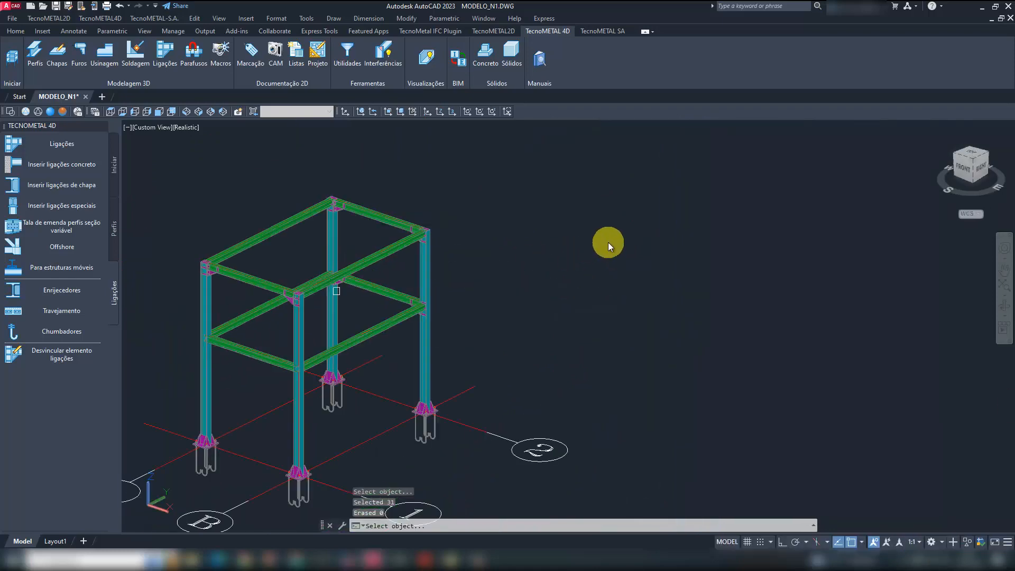
pyautogui.scroll(5, 274, 373)
pyautogui.click(356, 357)
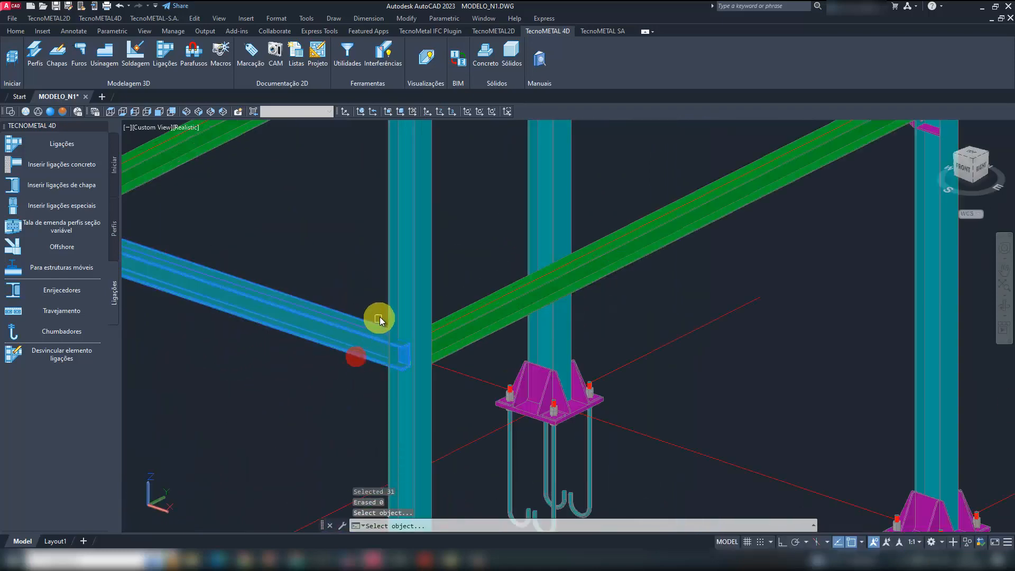
pyautogui.click(391, 312)
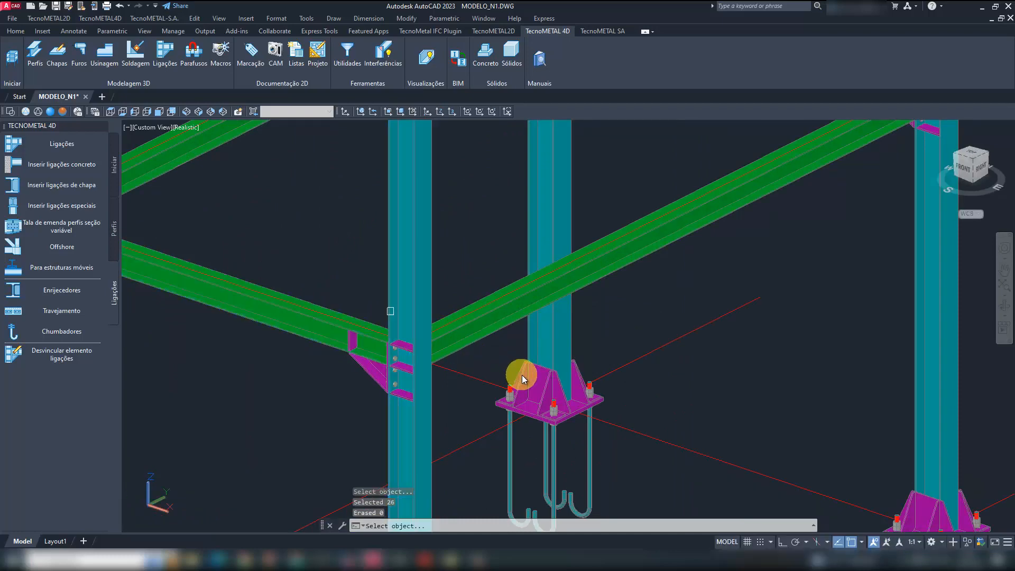
pyautogui.scroll(-5, 522, 375)
pyautogui.scroll(5, 331, 325)
pyautogui.click(315, 332)
pyautogui.click(296, 335)
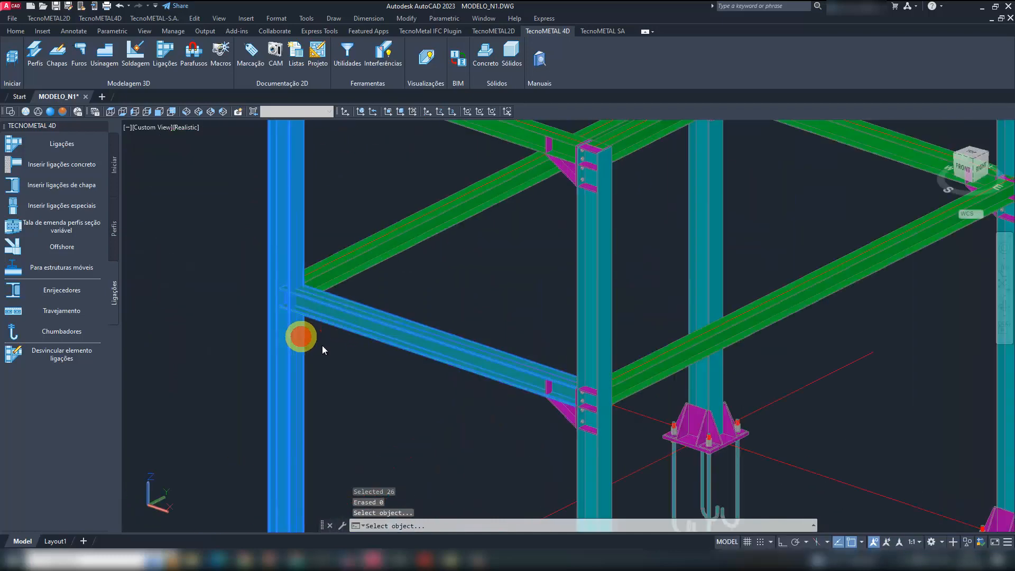
pyautogui.scroll(-5, 475, 336)
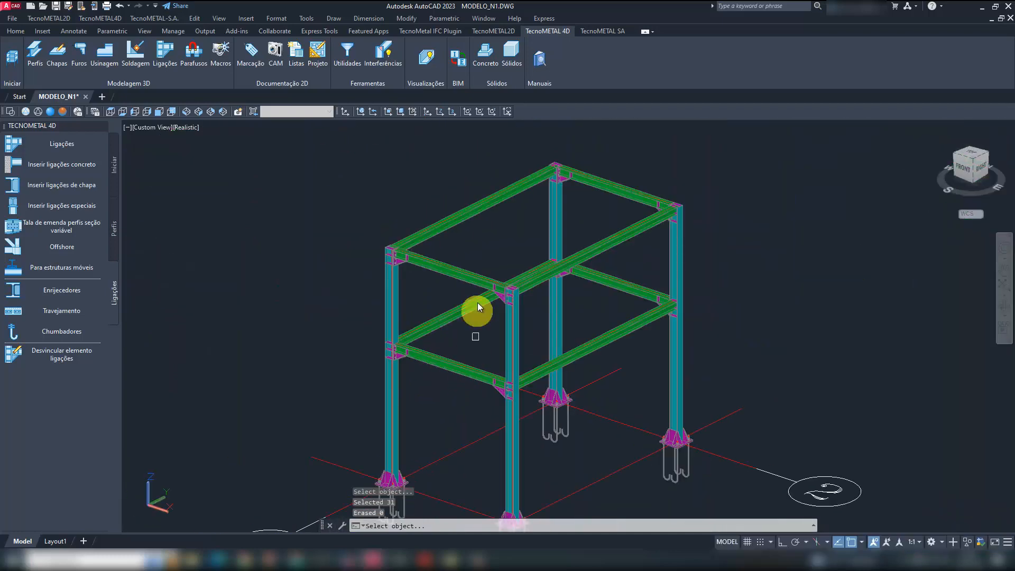
pyautogui.press('Escape')
# - Review the frame and consult the LIGAÇÕES.pdf drawing for the bolted angle connection between the W150X22.50 beam and the W200X35.9 column web
pyautogui.scroll(2, 422, 314)
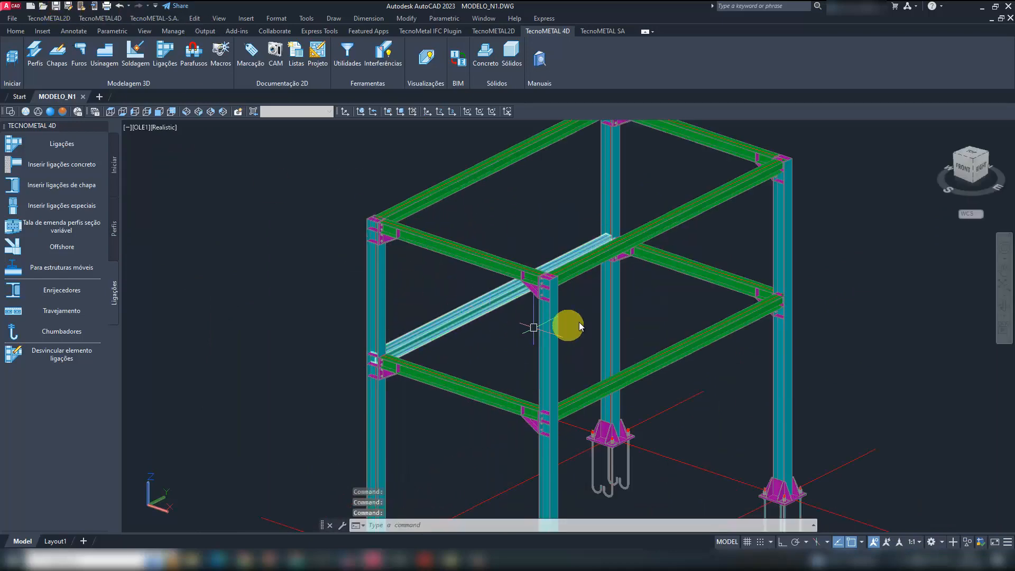
pyautogui.keyDown('shift'); pyautogui.moveTo(588, 337); pyautogui.dragTo(521, 345, button='middle'); pyautogui.keyUp('shift')
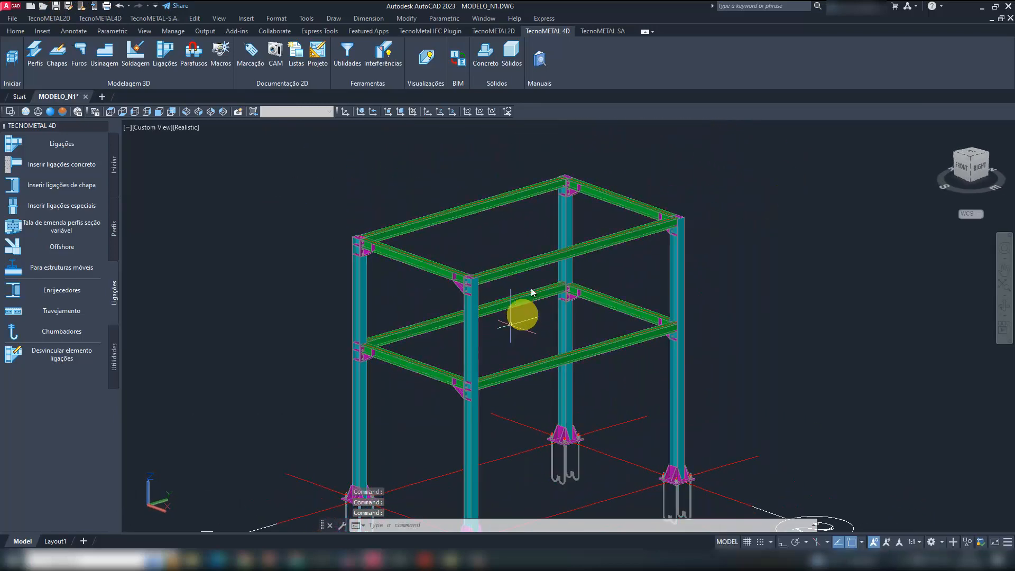
pyautogui.click(428, 556)
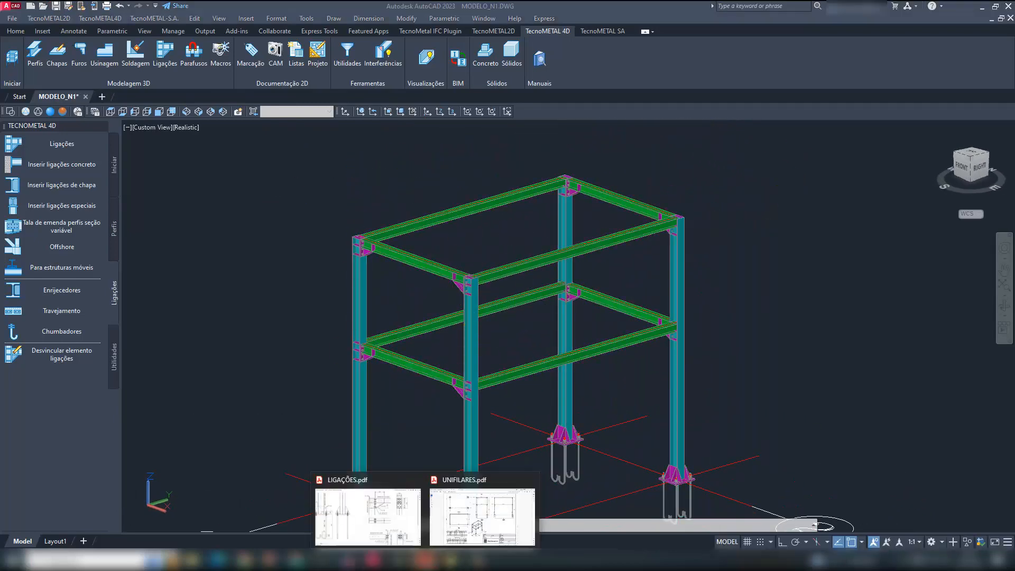
pyautogui.click(367, 509)
pyautogui.scroll(-3, 587, 344)
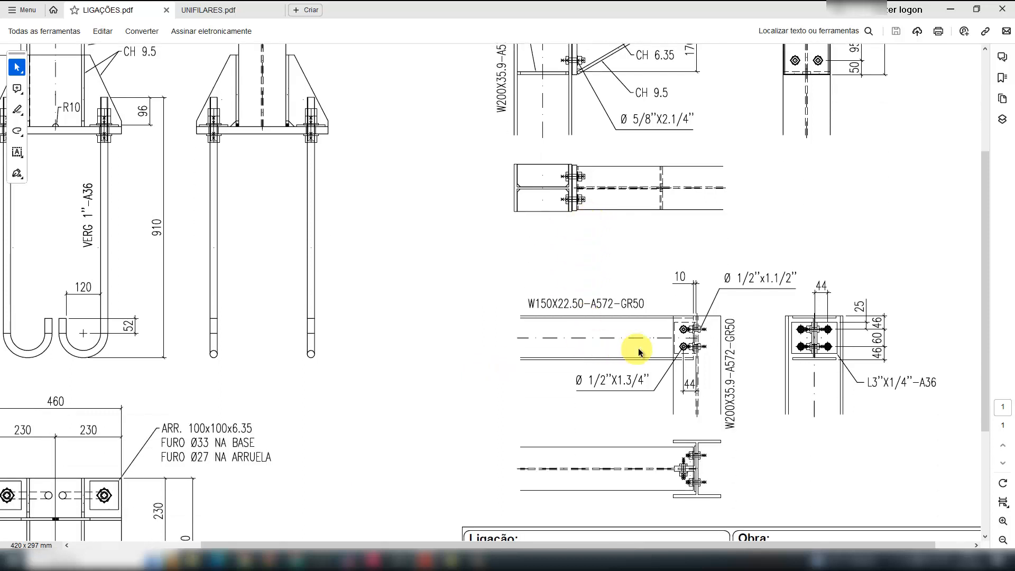
pyautogui.scroll(-1, 629, 344)
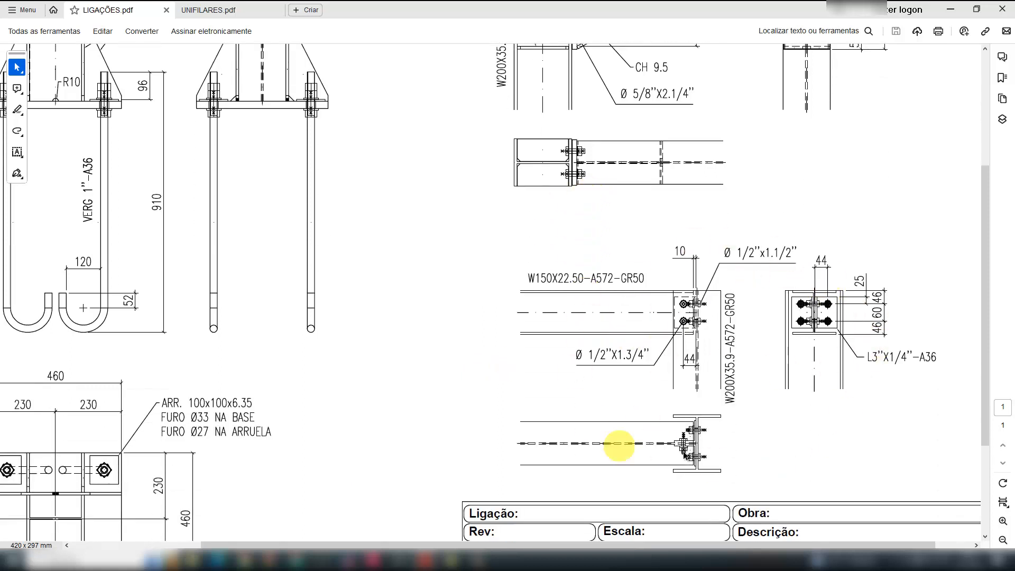
pyautogui.click(373, 559)
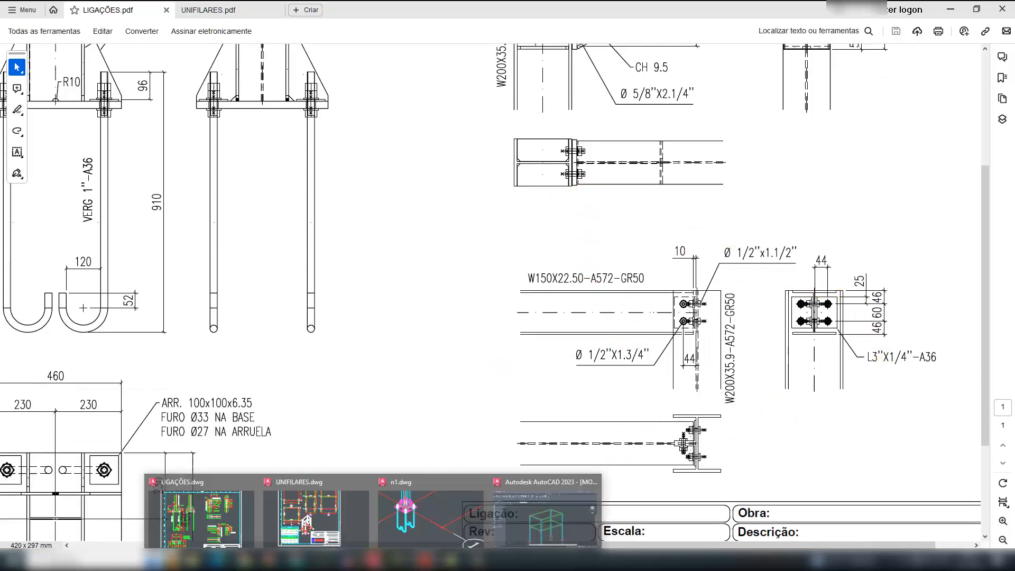
pyautogui.click(534, 510)
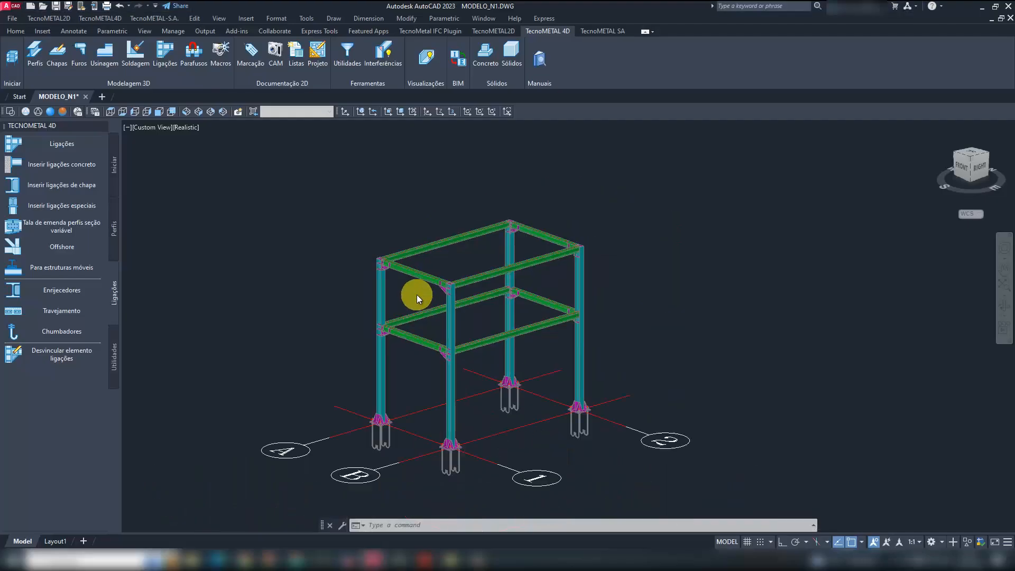
pyautogui.scroll(4, 399, 261)
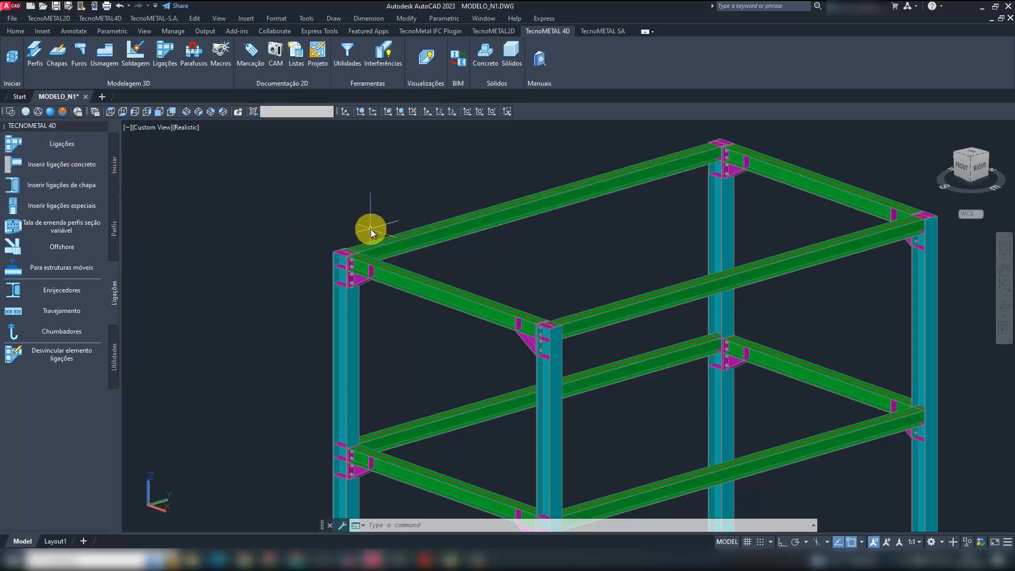
pyautogui.write('m')
pyautogui.press('Return')
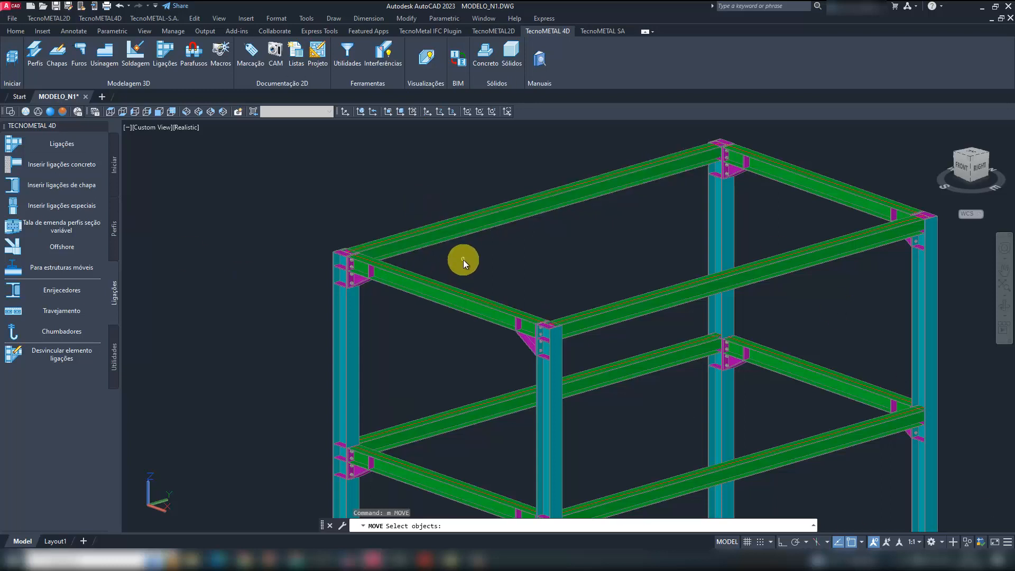
pyautogui.press('Escape')
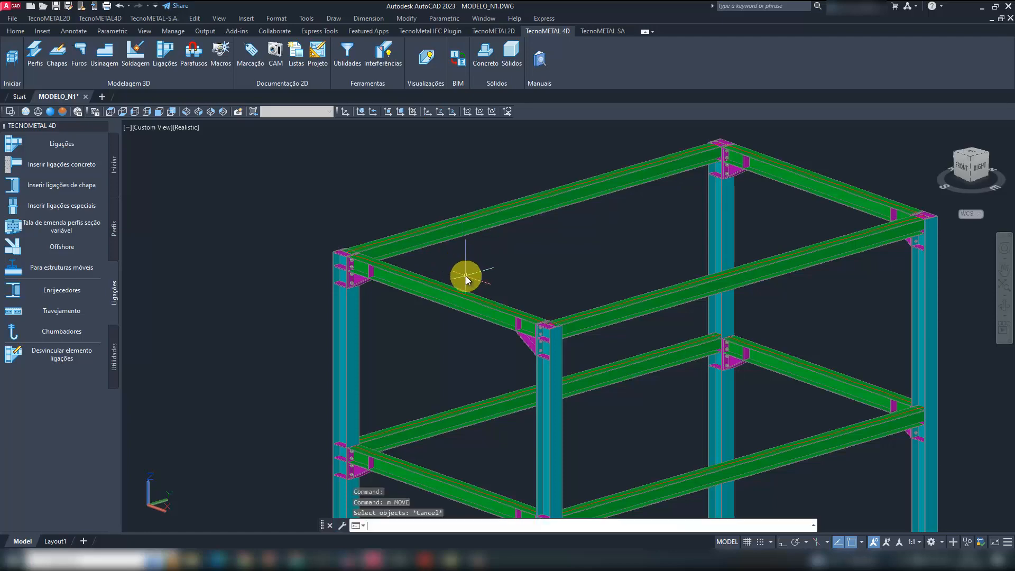
# - Enlarge the selection pickbox in the drawing options and apply the change
pyautogui.write('OP')
pyautogui.press('Return')
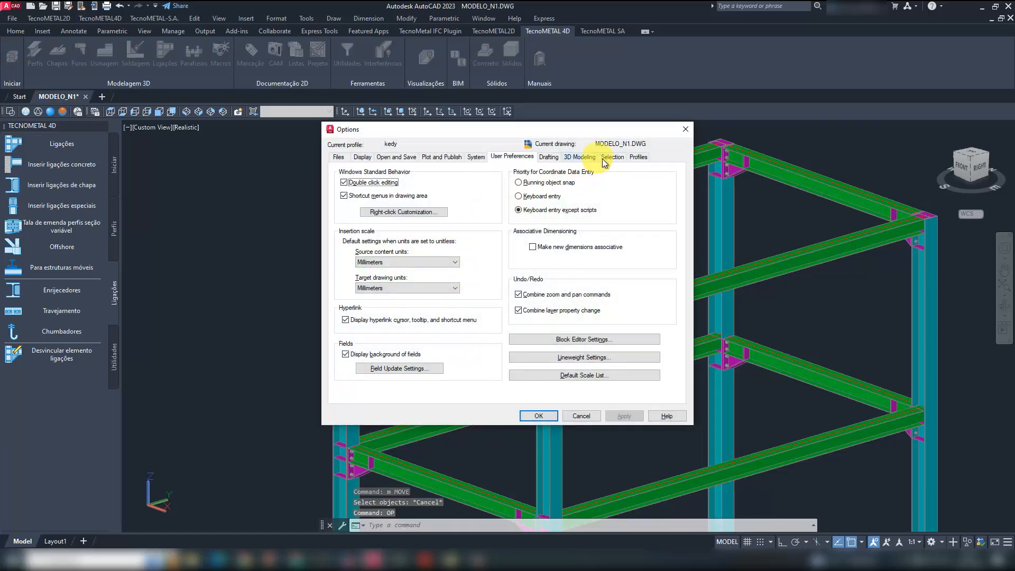
pyautogui.click(611, 156)
pyautogui.moveTo(391, 190); pyautogui.dragTo(406, 191)
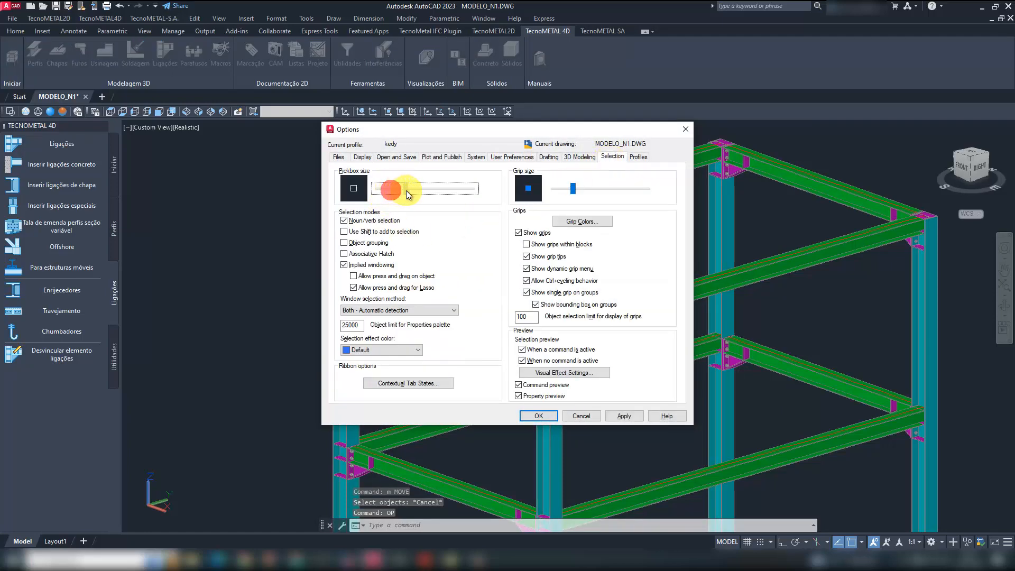
pyautogui.click(623, 415)
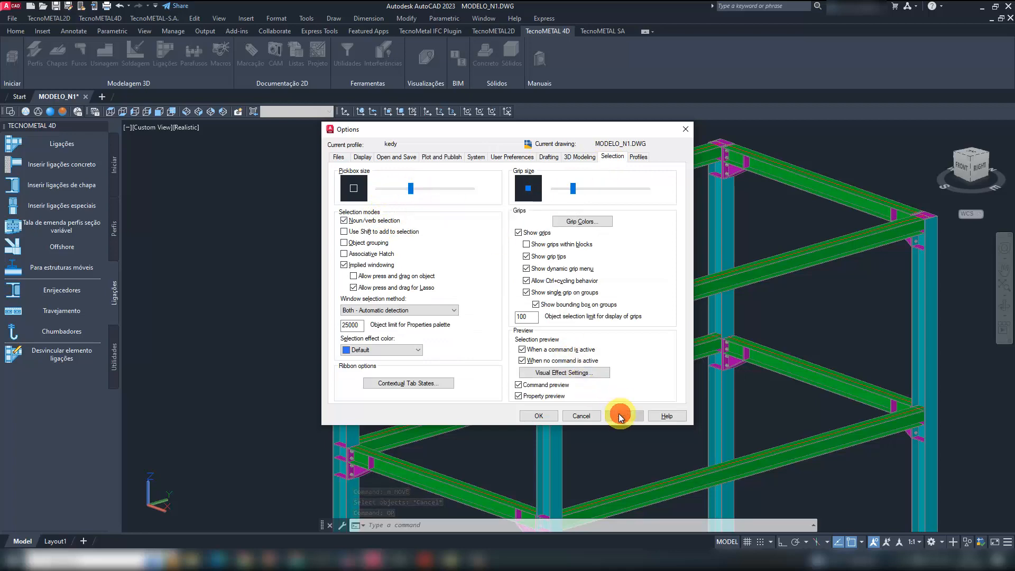
pyautogui.click(548, 417)
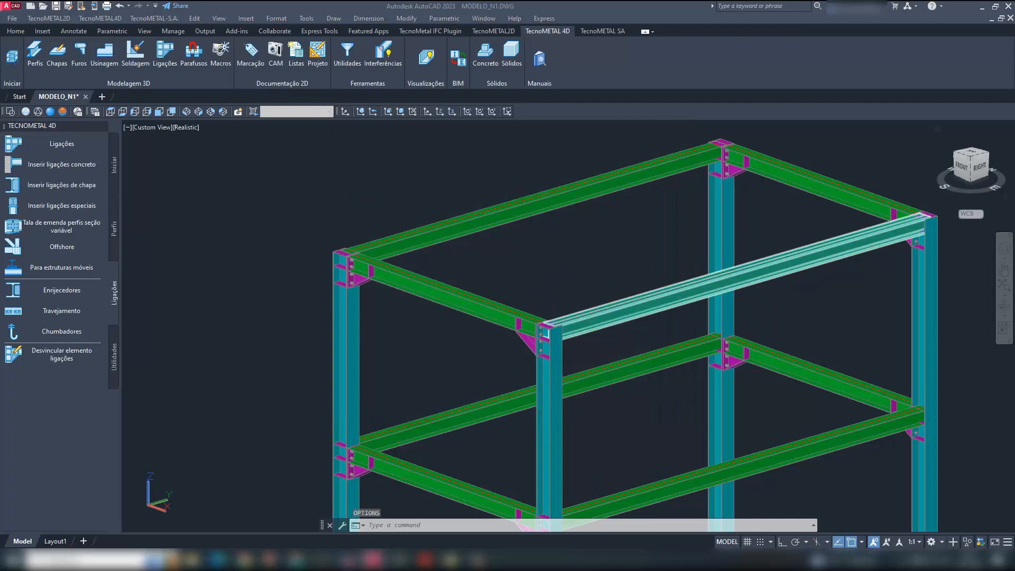
pyautogui.click(373, 179)
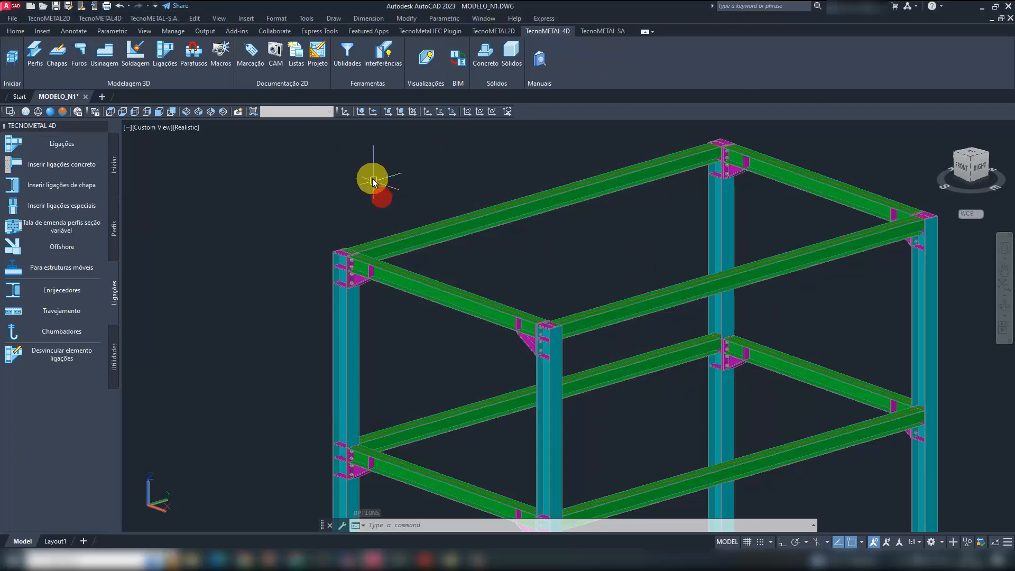
pyautogui.press('Escape')
pyautogui.press('Escape')
# - Isolate the upper axis A beam and column A1 from the rest of the frame
pyautogui.write('isplat')
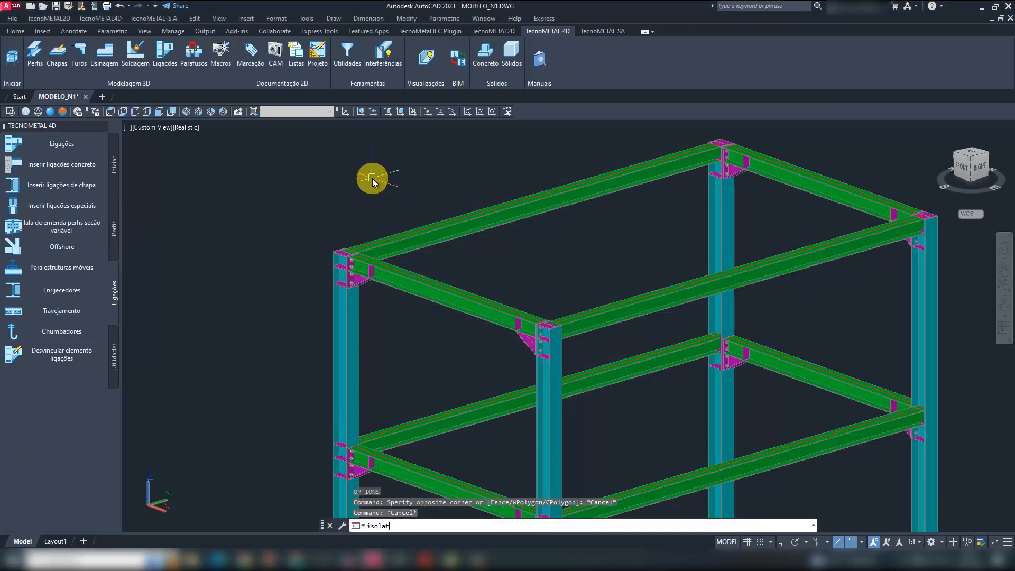
pyautogui.write('e')
pyautogui.press('Return')
pyautogui.click(473, 249)
pyautogui.click(437, 193)
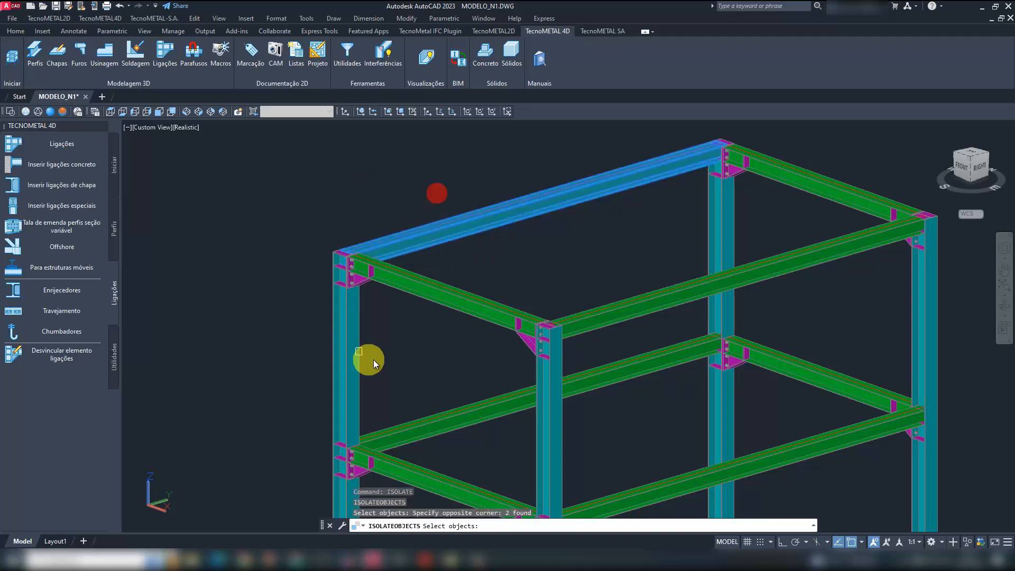
pyautogui.click(372, 359)
pyautogui.click(313, 334)
pyautogui.press('Return')
pyautogui.scroll(7, 349, 253)
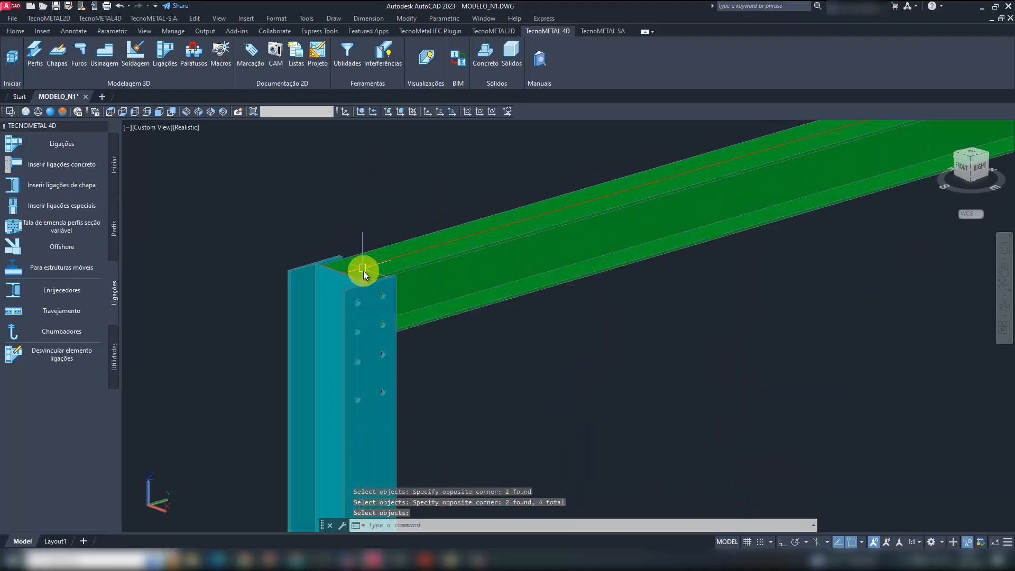
# - Start the 006 bolted angle connection between the isolated W150X22.5 beam and the W200X35.90 column
pyautogui.keyDown('shift'); pyautogui.moveTo(363, 271); pyautogui.dragTo(739, 253, button='middle'); pyautogui.keyUp('shift')
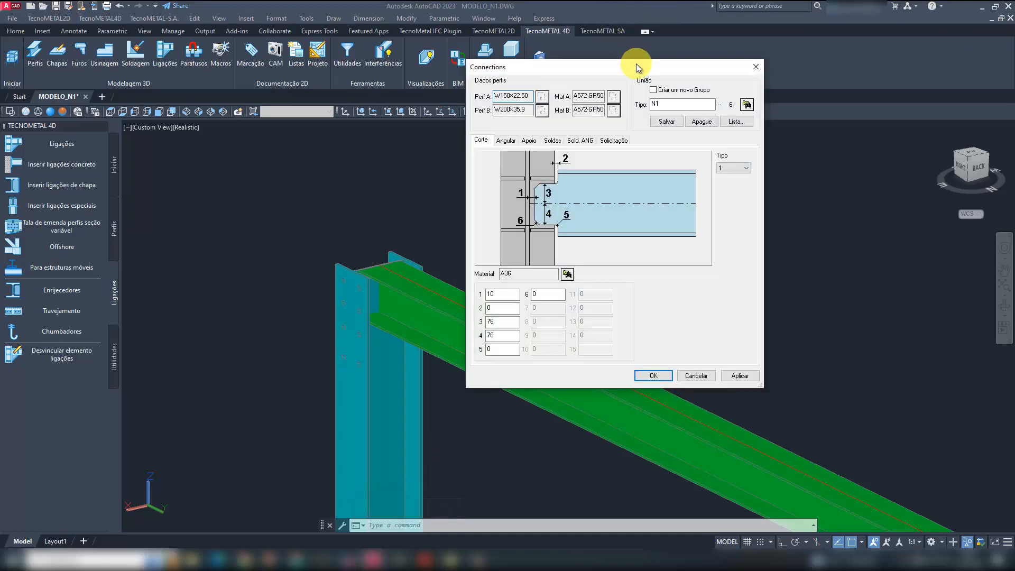
pyautogui.moveTo(635, 63); pyautogui.dragTo(1014, 173)
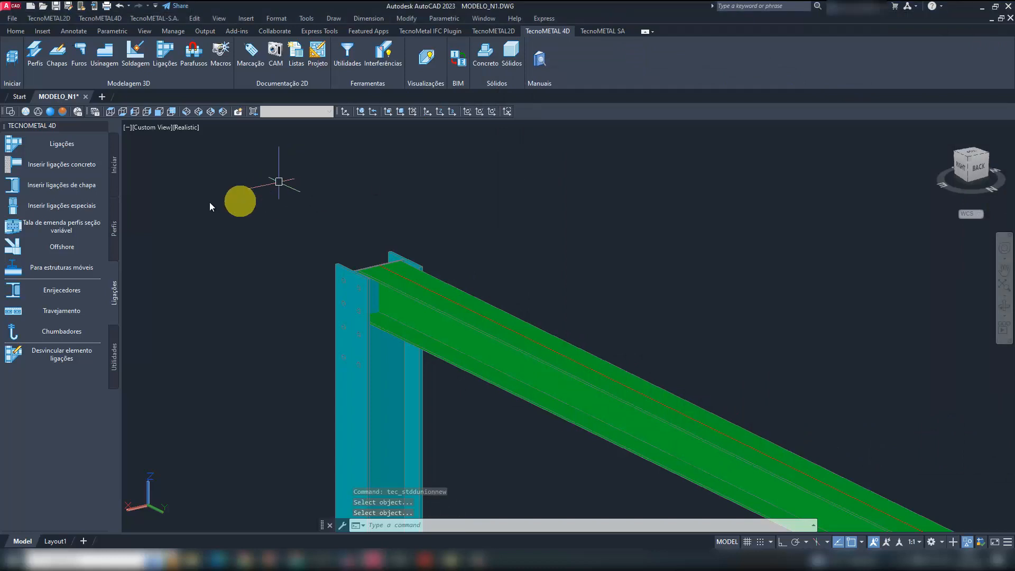
pyautogui.click(76, 145)
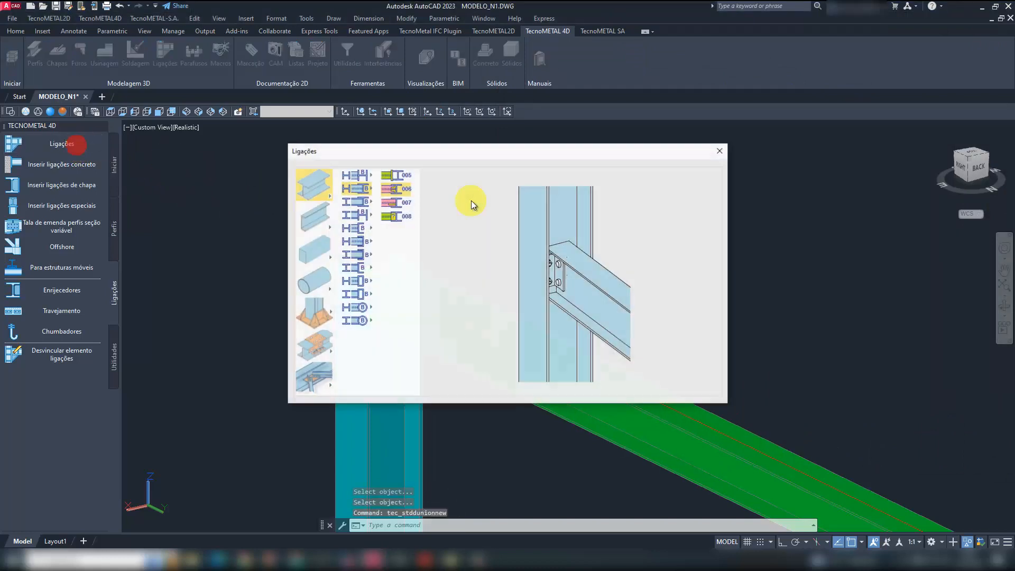
pyautogui.click(313, 183)
pyautogui.click(361, 189)
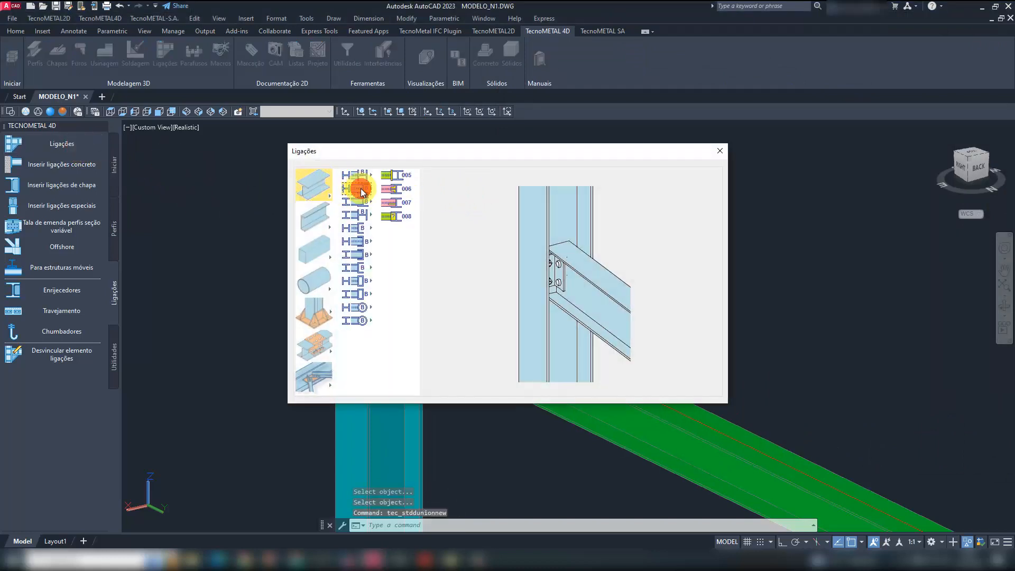
pyautogui.click(394, 191)
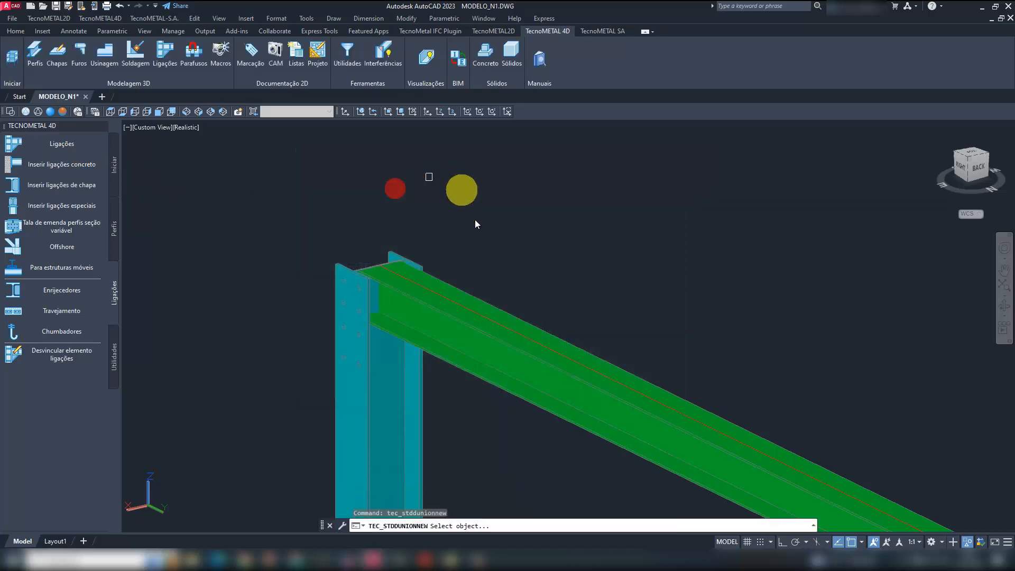
pyautogui.click(466, 299)
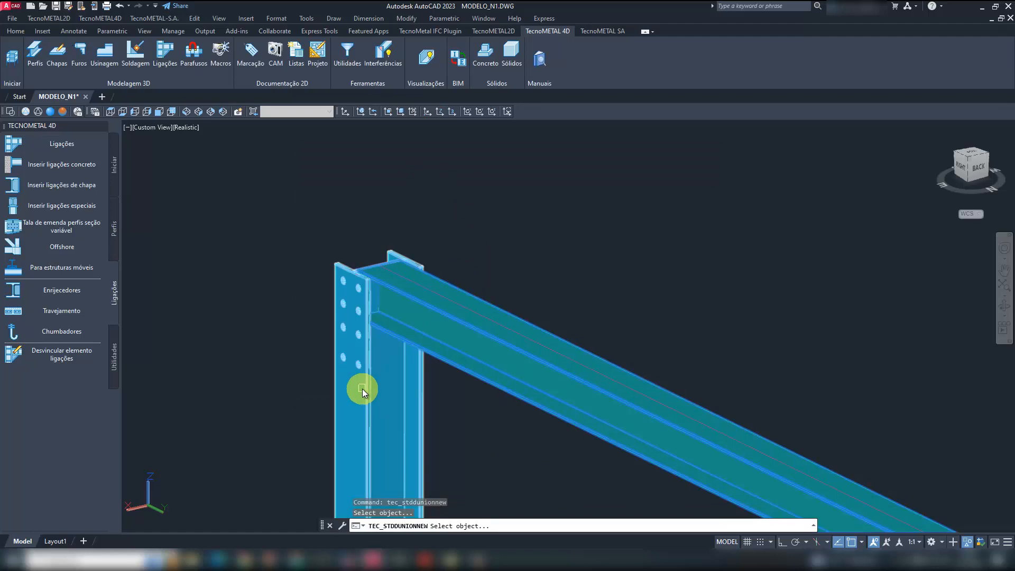
pyautogui.click(363, 389)
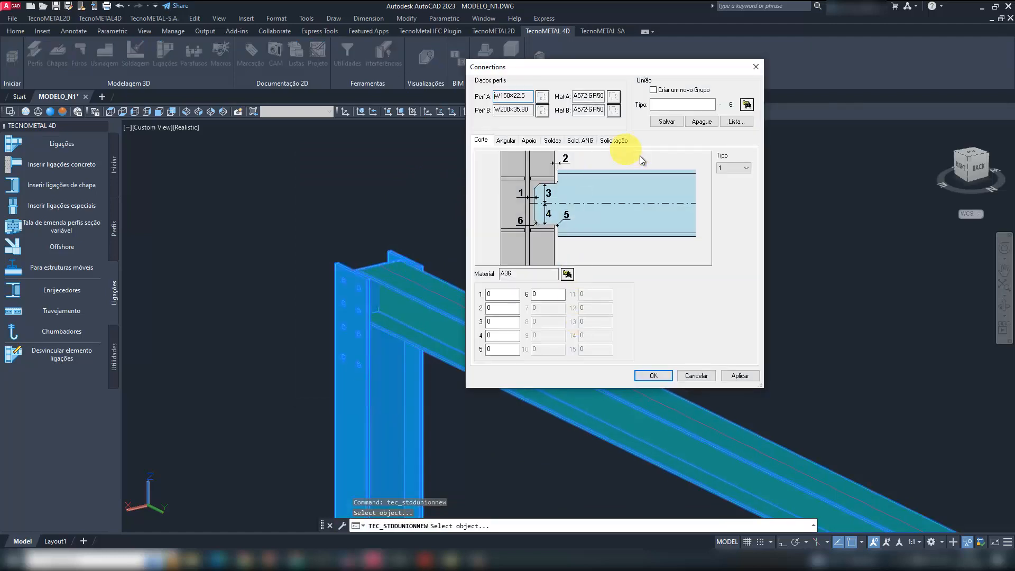
# - Name the connection ALMA_N1 and set its beam cut to type 2 with dimension 1 at 10
pyautogui.click(670, 105)
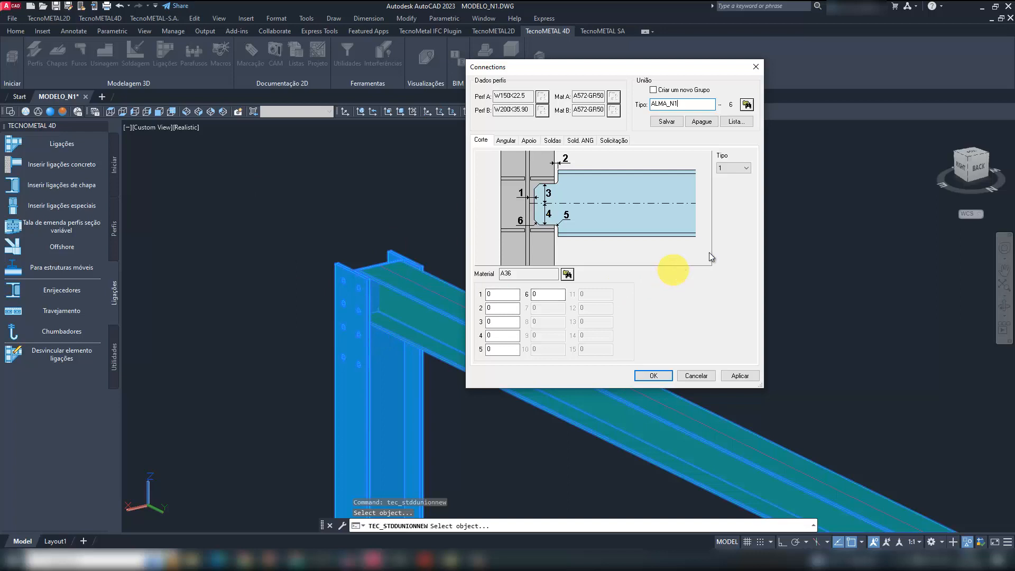
pyautogui.click(732, 168)
pyautogui.click(729, 184)
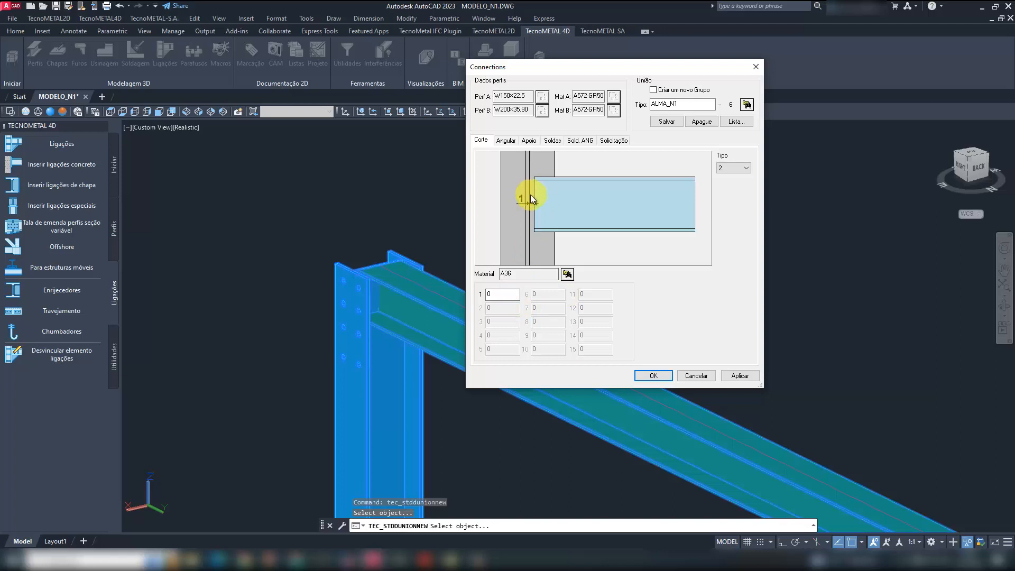
pyautogui.click(497, 293)
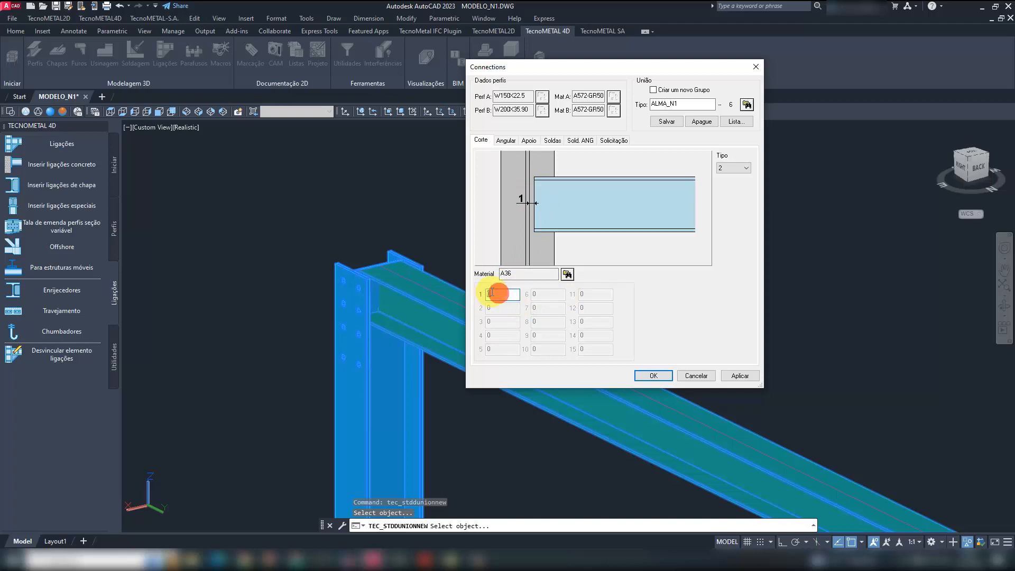
pyautogui.write('10')
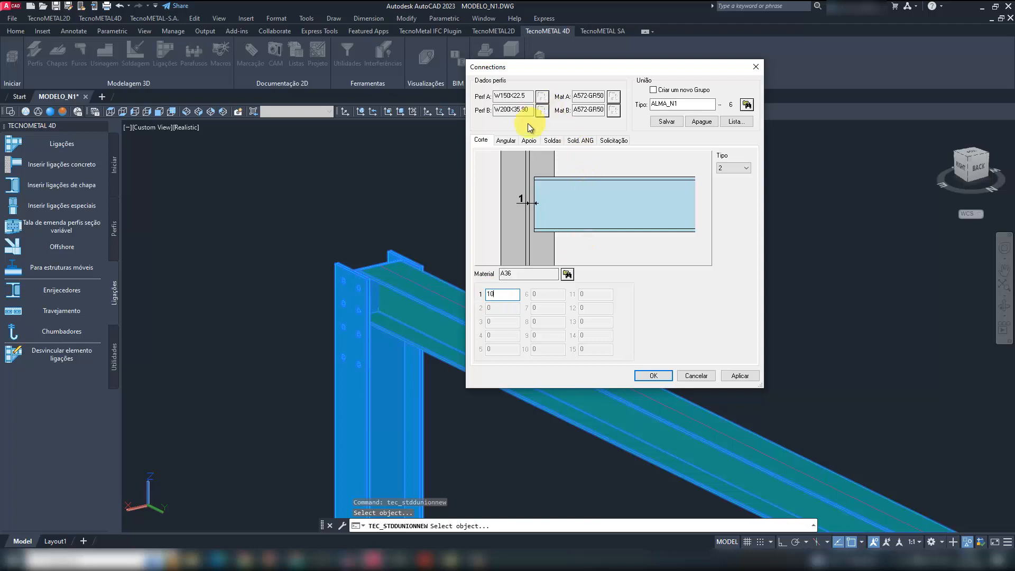
# - Using LIGAÇÕES.pdf, set the connection angle's dimension 3 to 60, dimension 4 to 25, and dimensions 5 and 6 to 44
pyautogui.click(506, 140)
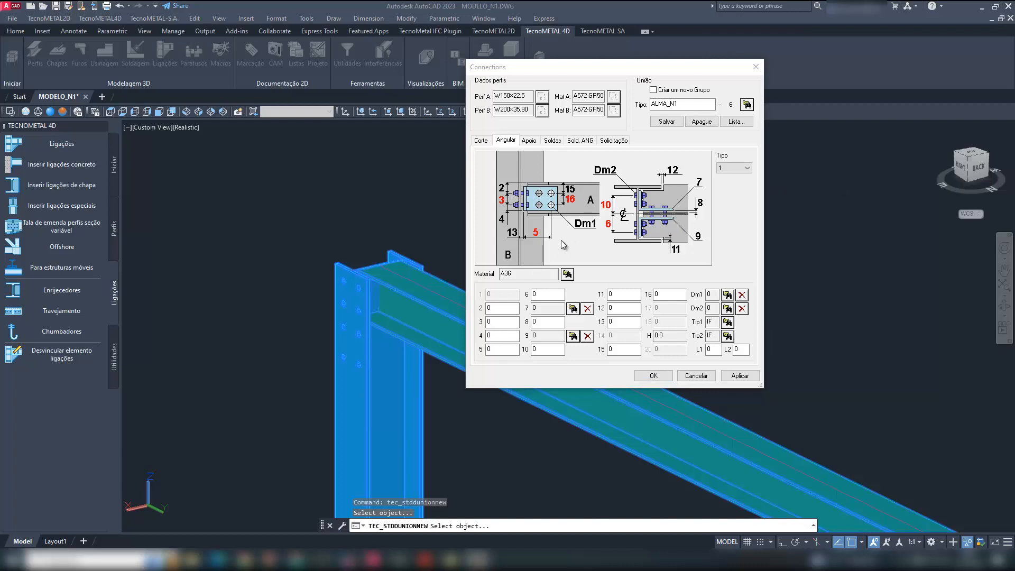
pyautogui.click(505, 312)
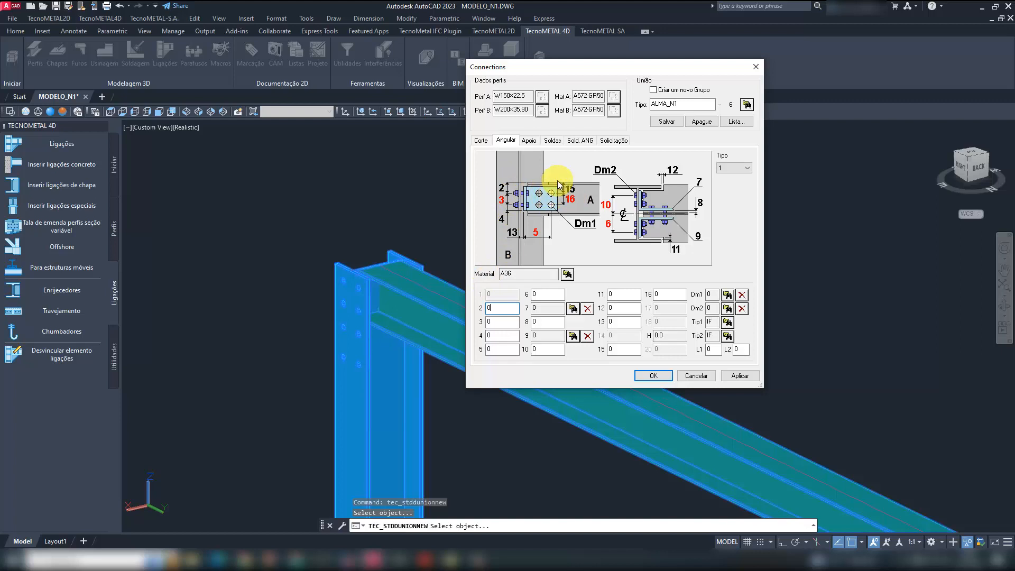
pyautogui.moveTo(494, 308); pyautogui.dragTo(486, 308)
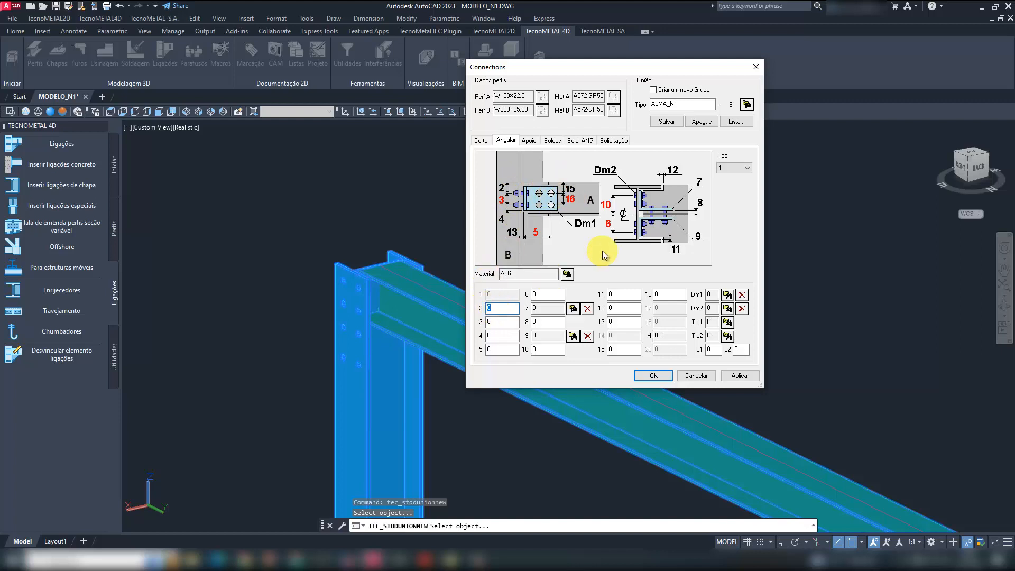
pyautogui.click(425, 558)
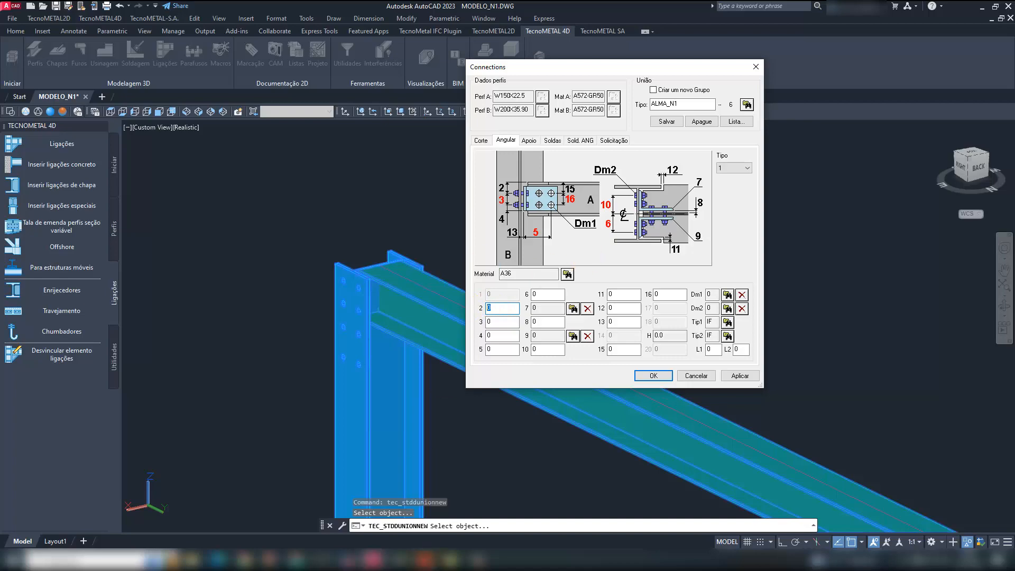
pyautogui.click(370, 515)
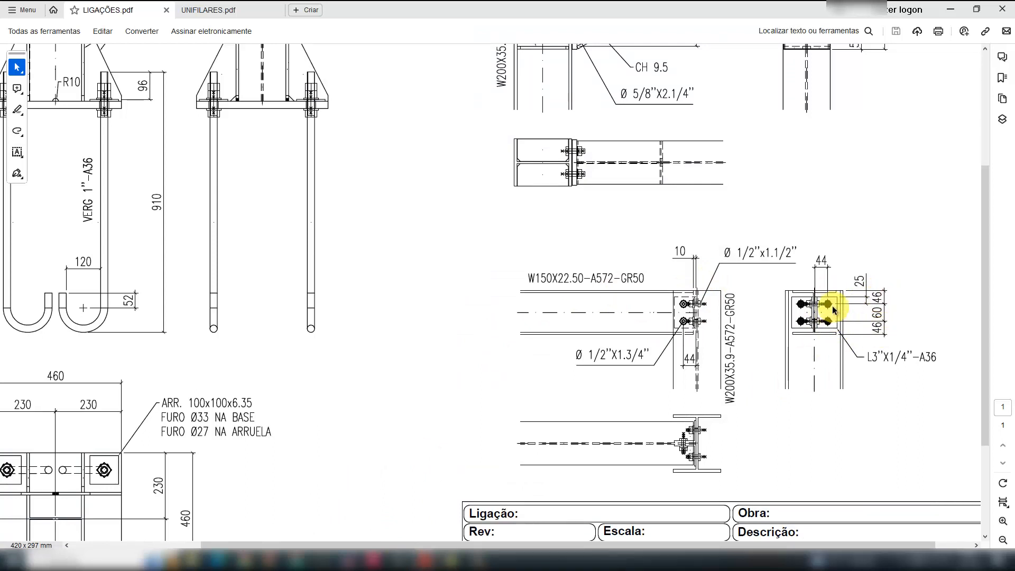
pyautogui.moveTo(375, 559)
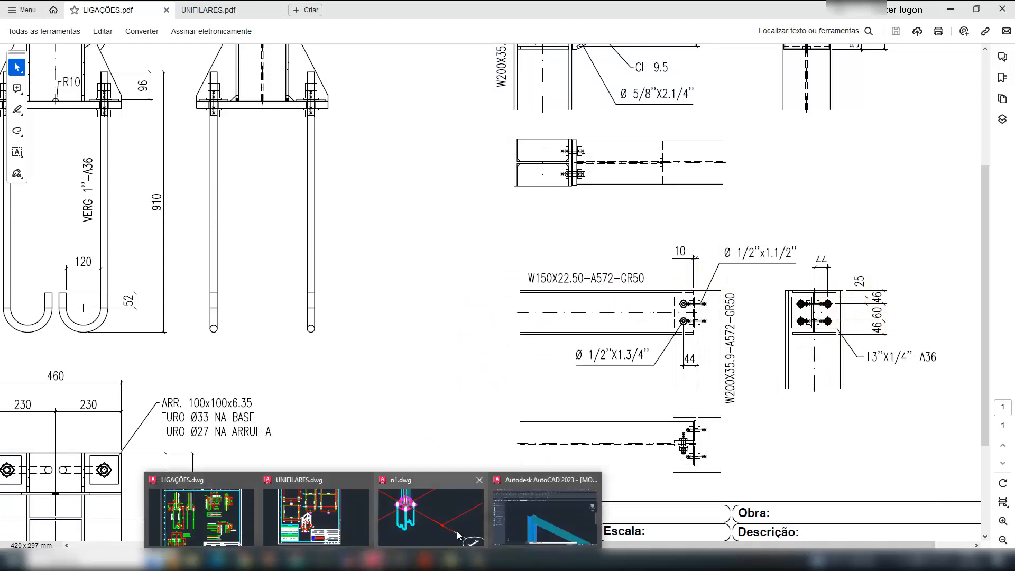
pyautogui.click(524, 523)
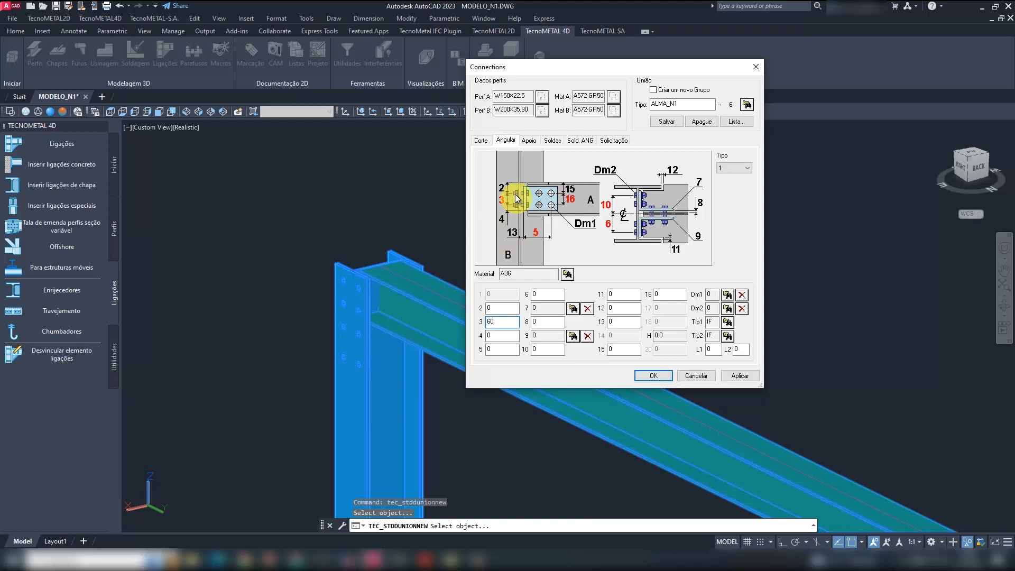
pyautogui.press('Tab')
pyautogui.write('25')
pyautogui.press('Tab')
pyautogui.write('44')
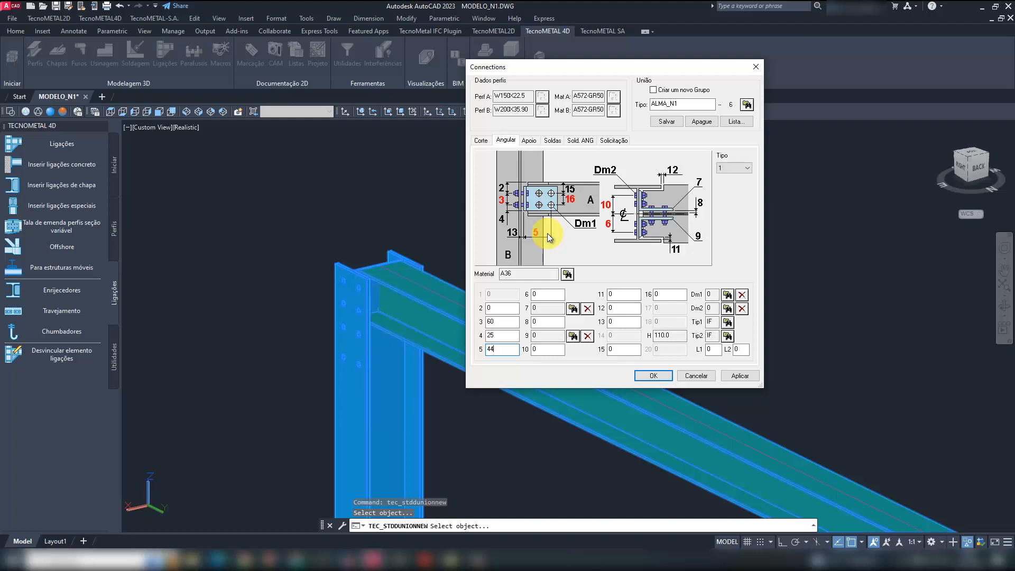
pyautogui.press('Tab')
pyautogui.write('44')
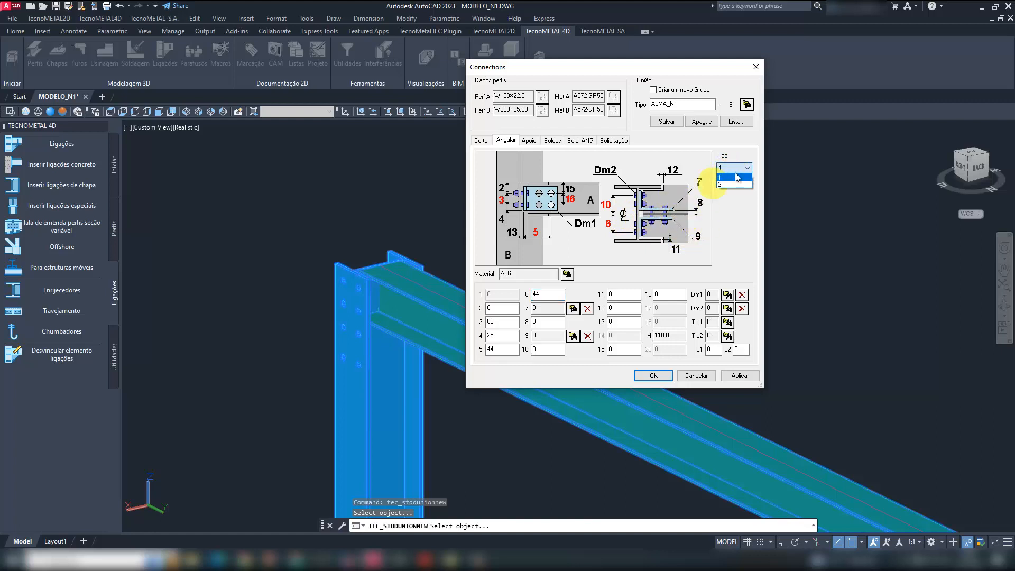
# - Compare the two dimensioning layouts for the connection angle and set it to type 2
pyautogui.click(733, 184)
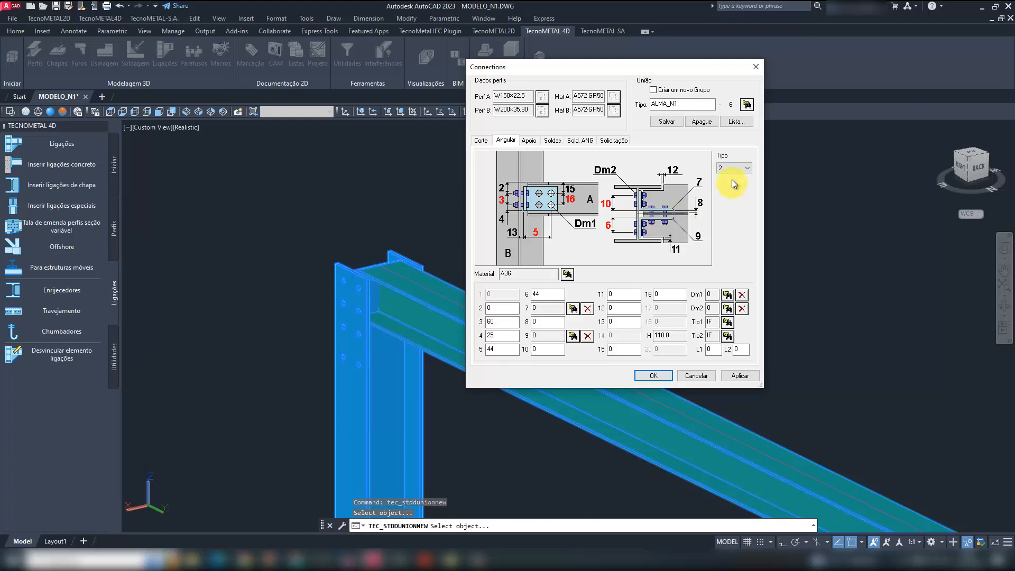
pyautogui.click(734, 170)
pyautogui.click(733, 176)
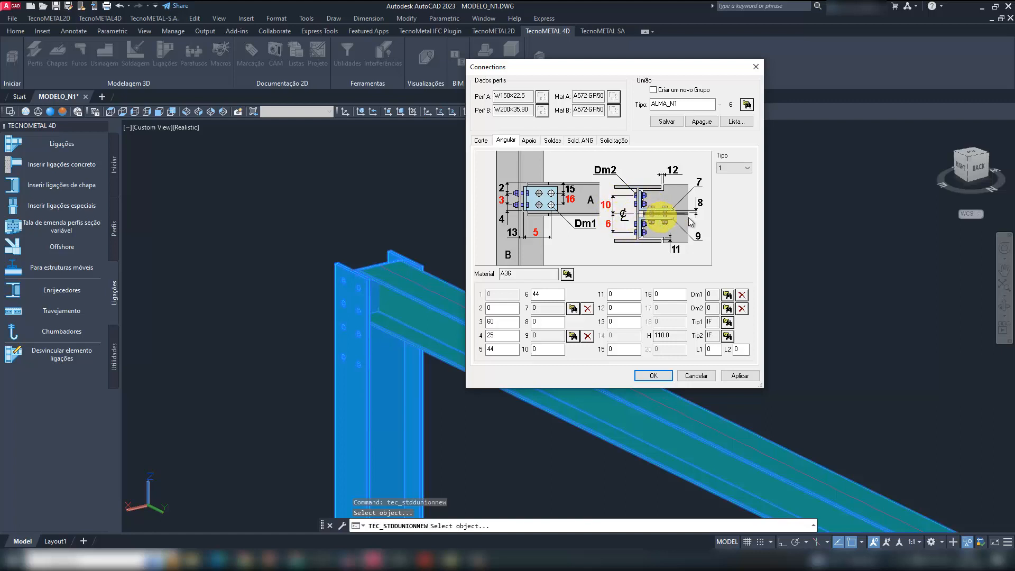
pyautogui.click(726, 167)
pyautogui.click(725, 184)
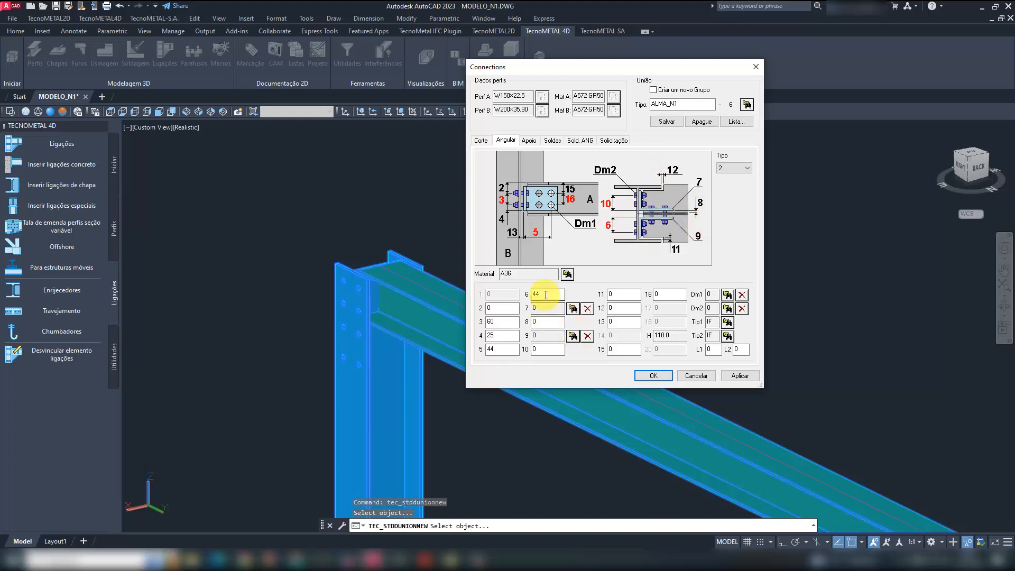
# - Assign the L3"X1/4" profile from the L family to item 7 of the connection angle
pyautogui.click(573, 310)
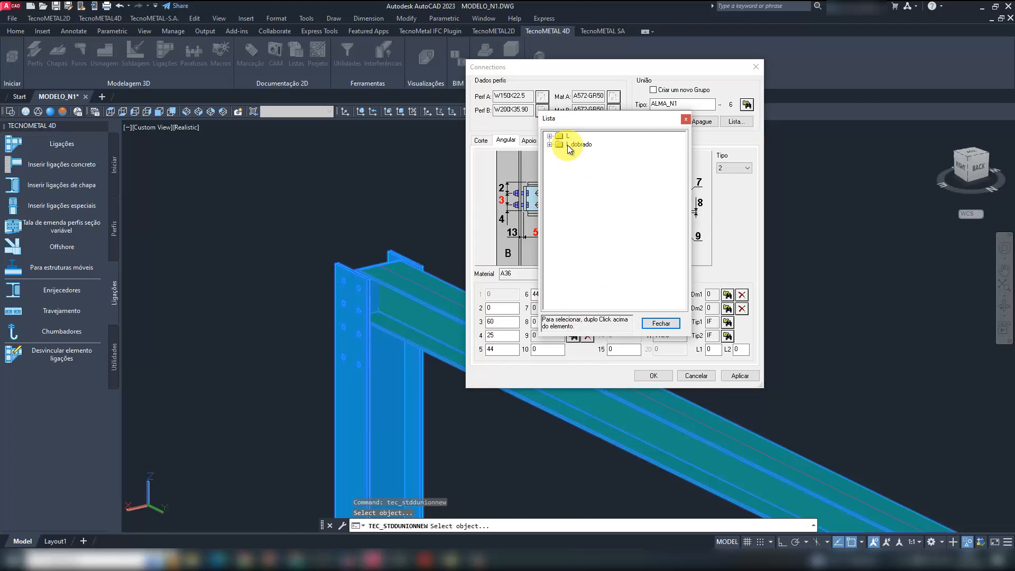
pyautogui.click(550, 136)
pyautogui.scroll(-3, 626, 240)
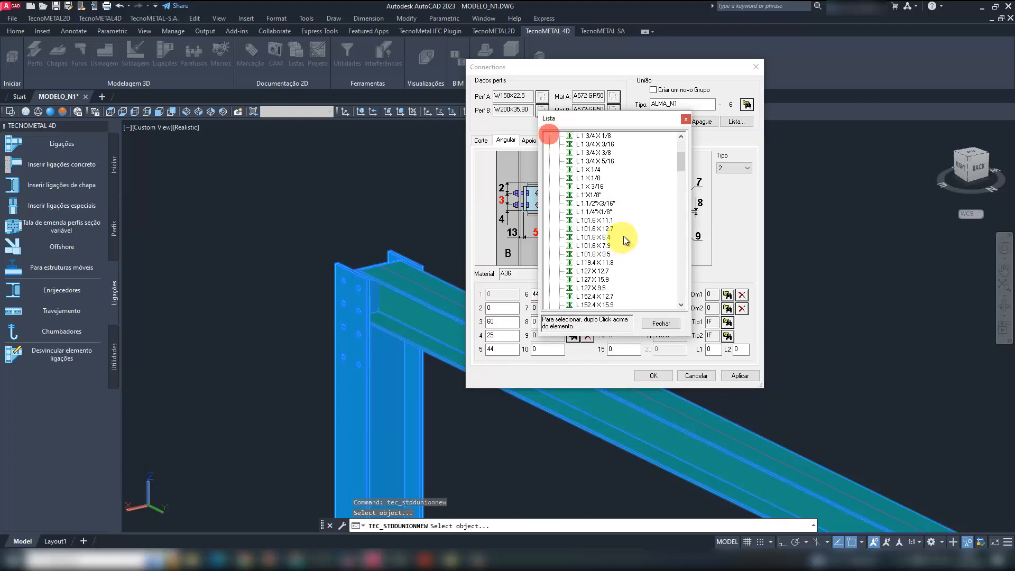
pyautogui.scroll(-10, 625, 240)
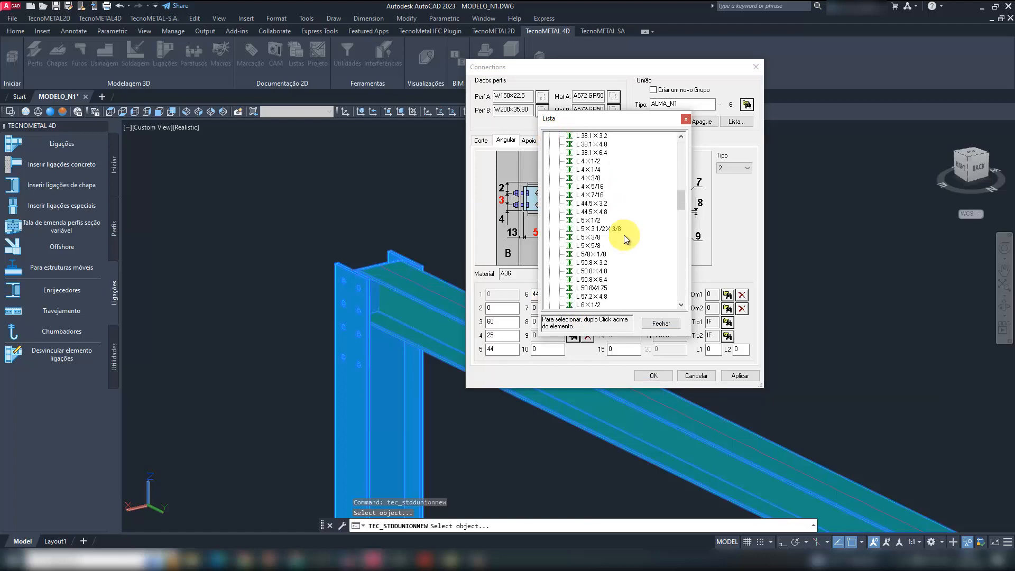
pyautogui.scroll(-10, 624, 236)
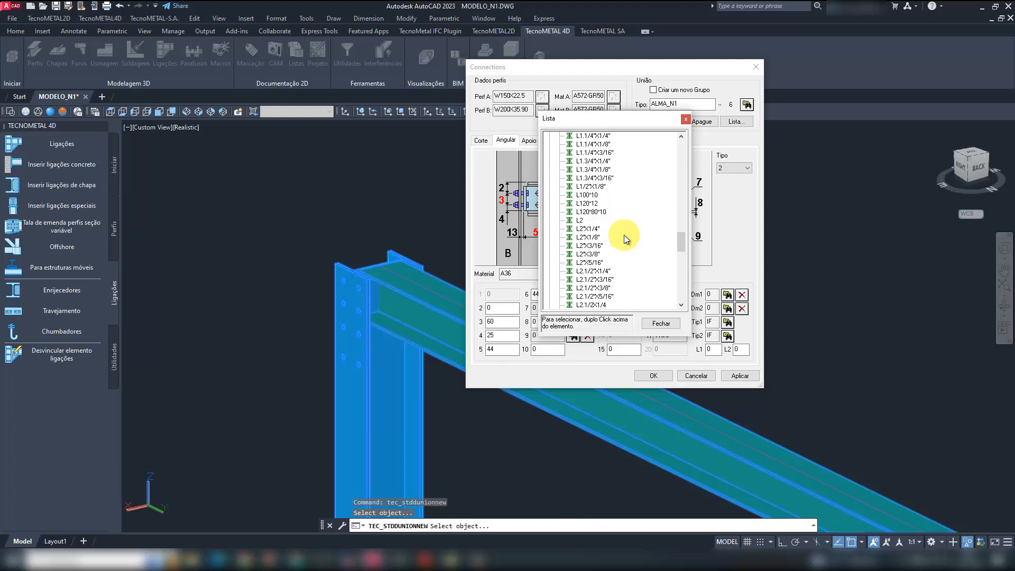
pyautogui.scroll(-3, 624, 234)
pyautogui.doubleClick(590, 263)
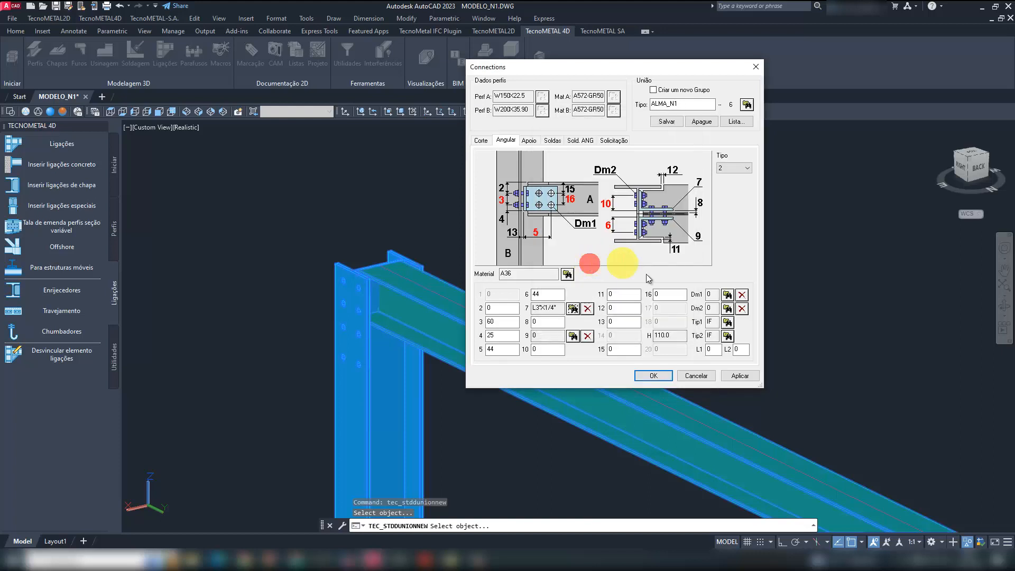
# - Assign the same L3"X1/4" profile to item 9, the second angle of the connection
pyautogui.click(573, 336)
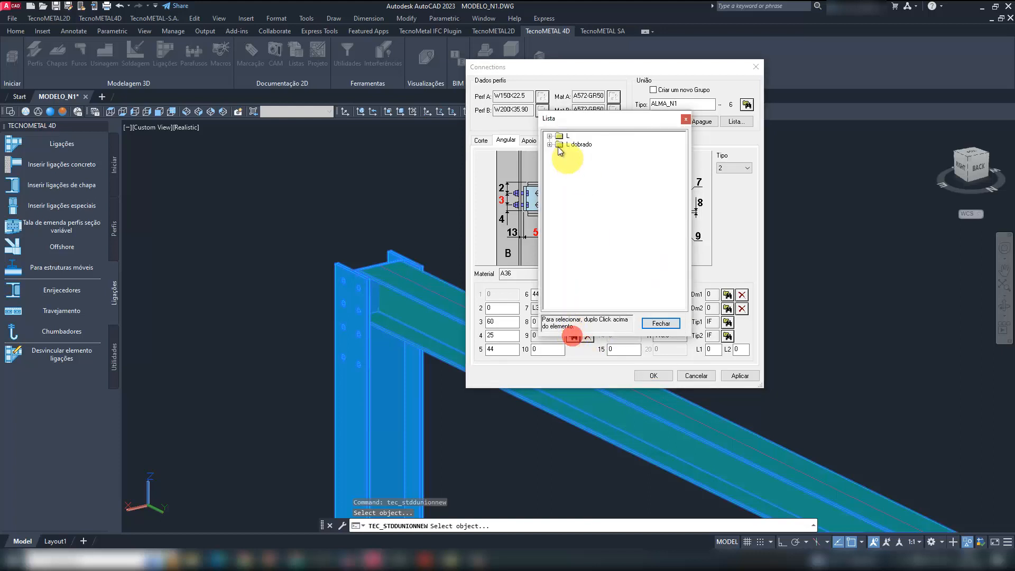
pyautogui.doubleClick(559, 137)
pyautogui.scroll(-10, 628, 234)
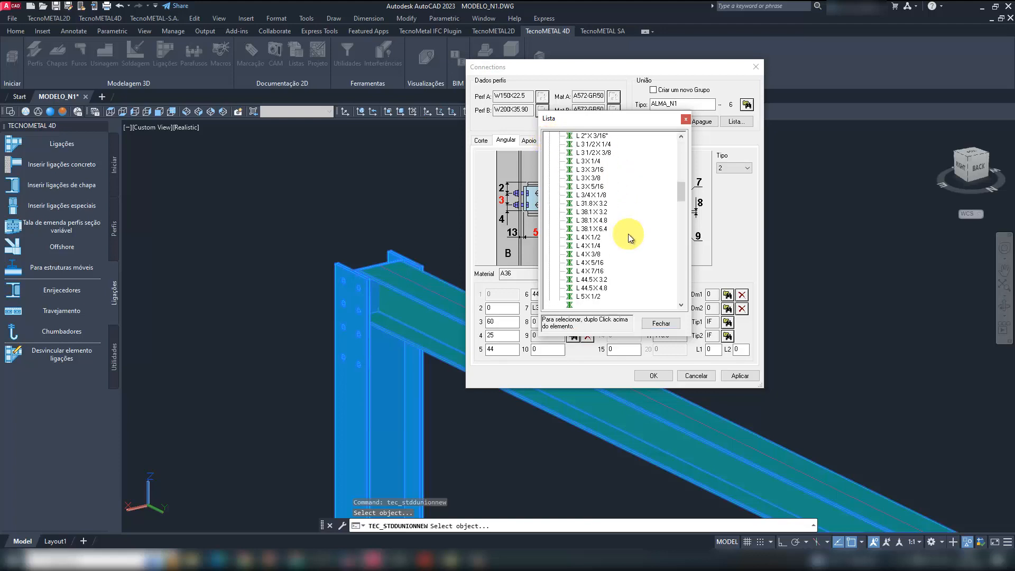
pyautogui.scroll(-20, 628, 233)
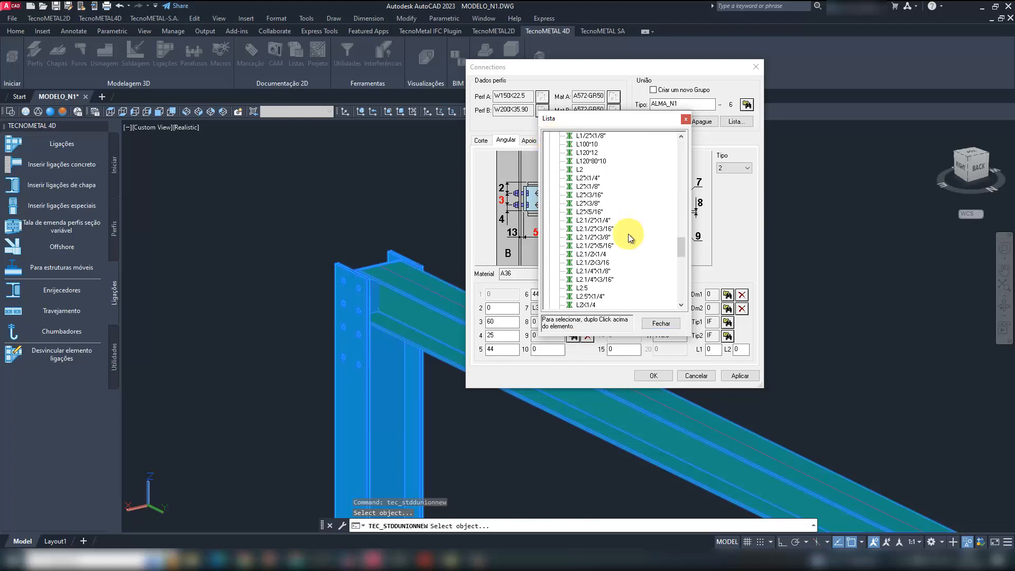
pyautogui.scroll(-6, 627, 233)
pyautogui.scroll(-3, 613, 250)
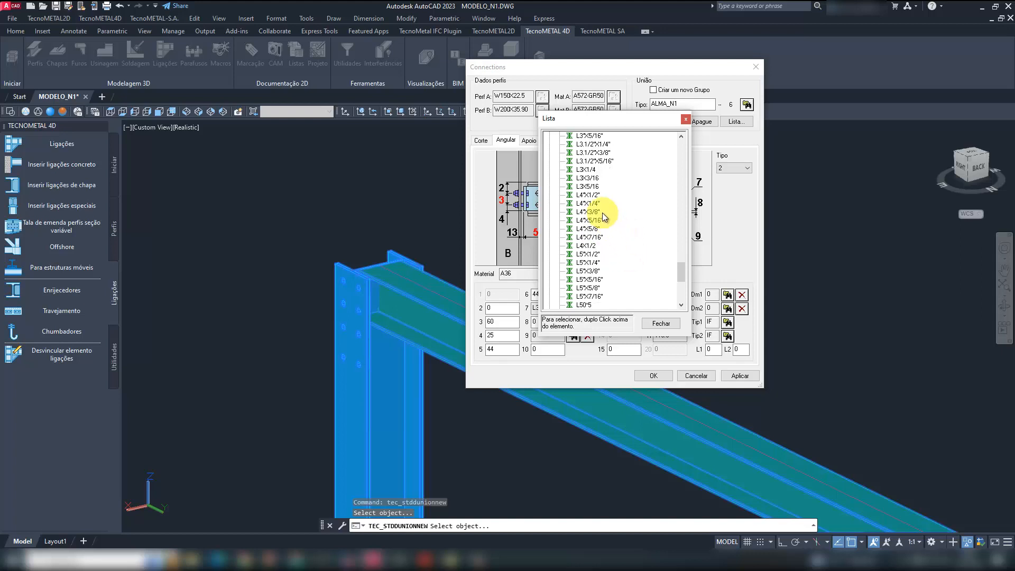
pyautogui.scroll(2, 597, 190)
pyautogui.click(591, 162)
pyautogui.doubleClick(591, 162)
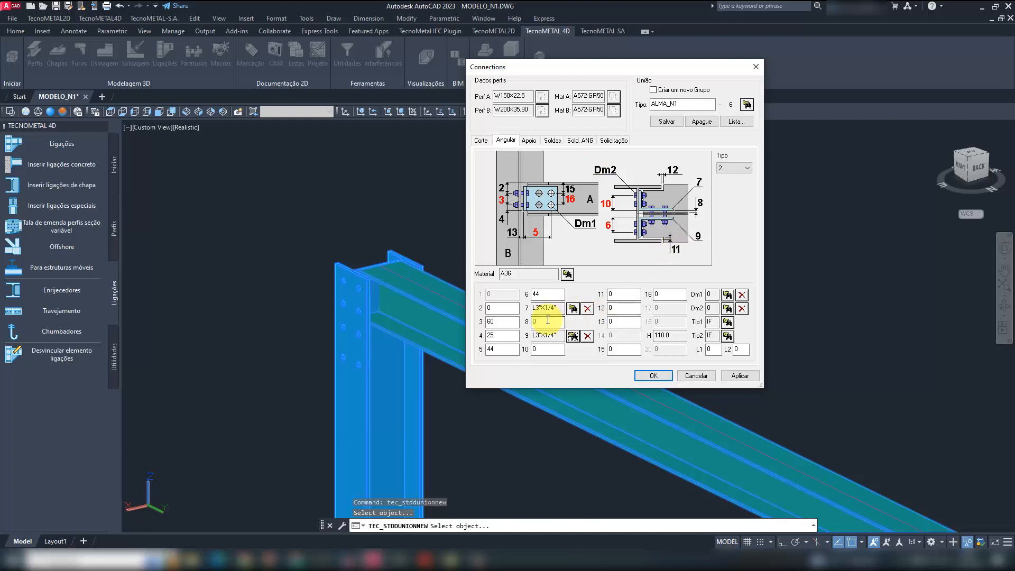
# - Set the connection angle's dimension 10 to 44 and dimension 16 to 60
pyautogui.doubleClick(540, 349)
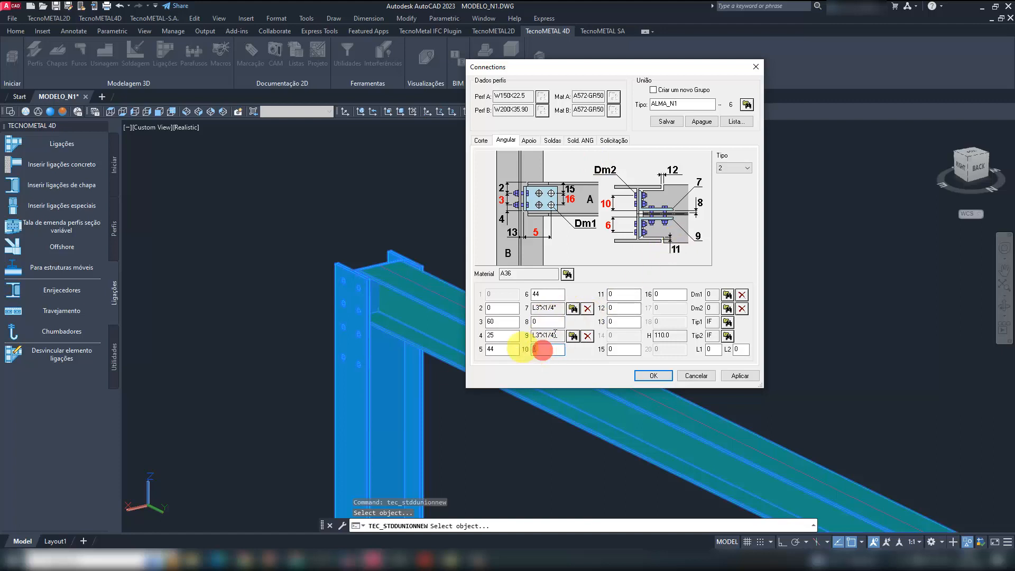
pyautogui.write('44')
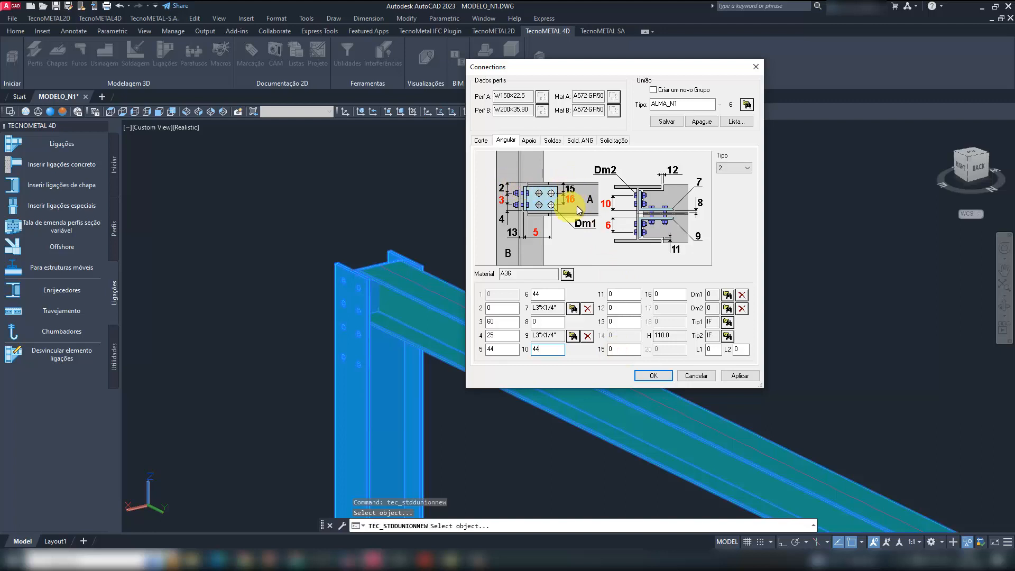
pyautogui.click(668, 295)
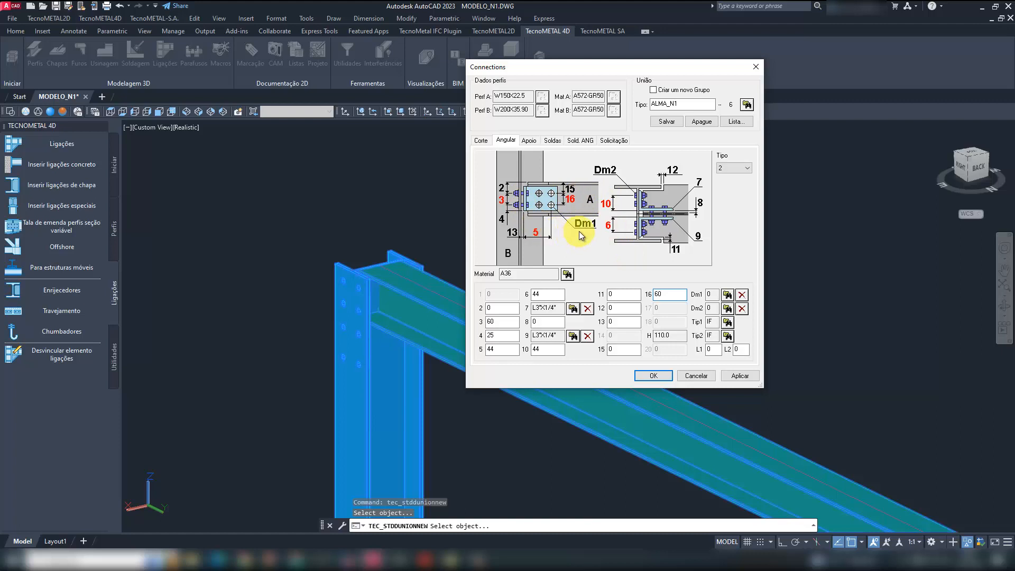
# - Set both bolt diameters, Dm1 and Dm2, to 12 and save the ALMA_N1 connection type
pyautogui.click(727, 295)
pyautogui.doubleClick(591, 191)
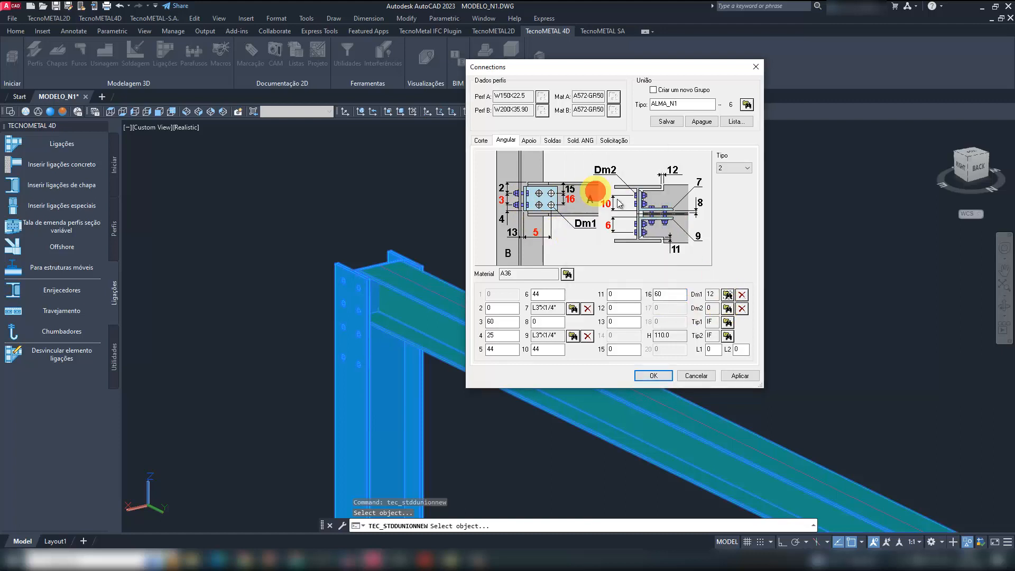
pyautogui.click(728, 308)
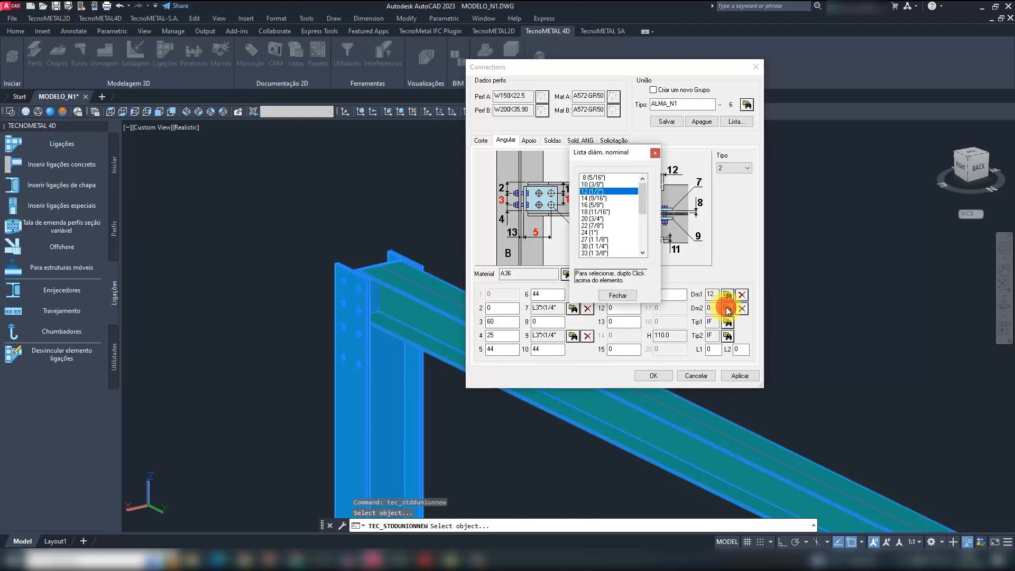
pyautogui.doubleClick(599, 192)
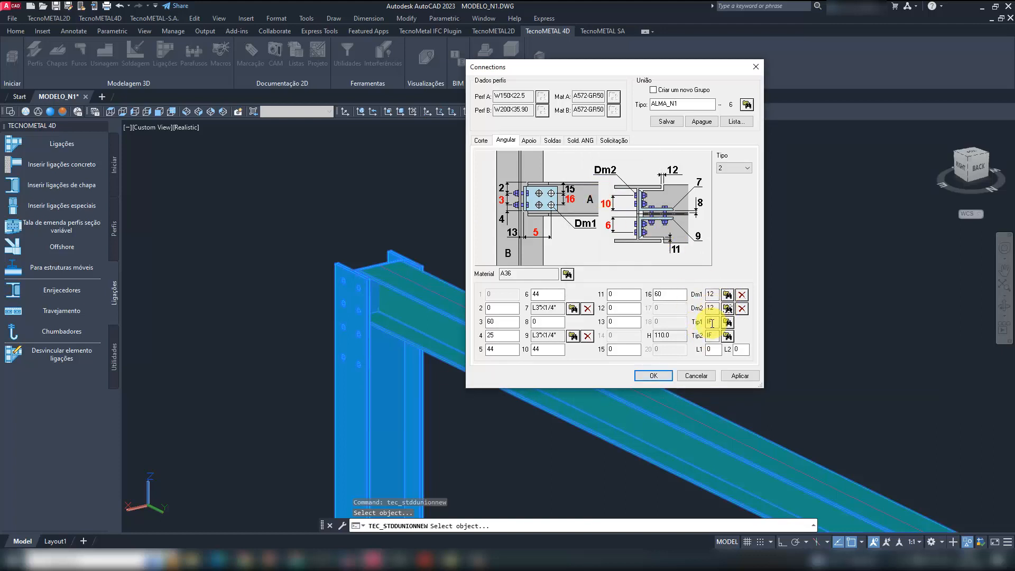
pyautogui.click(664, 121)
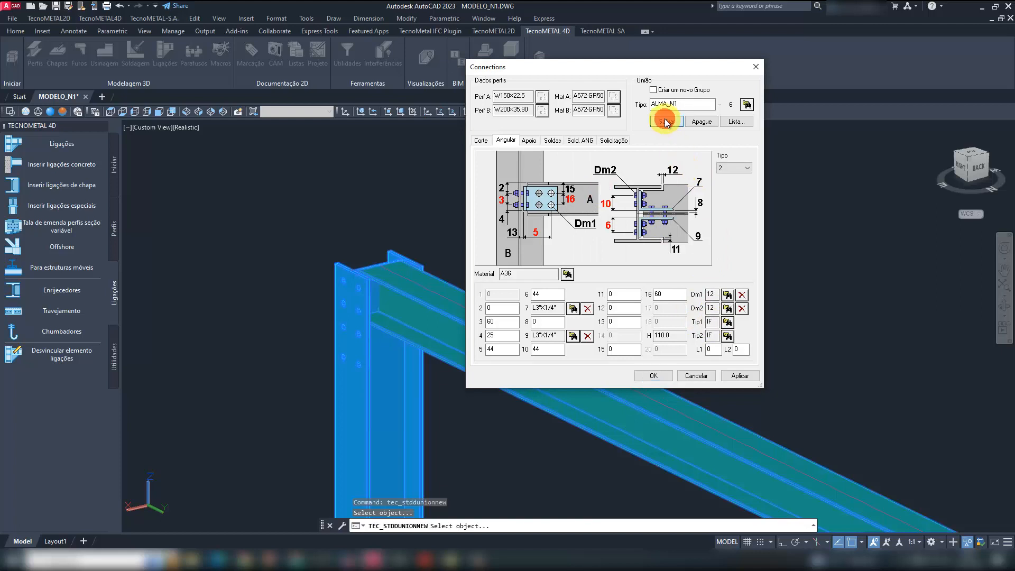
# - Compare the support (Apoio) types, keep type 1, and insert the angle connection between the beam and the column web
pyautogui.click(533, 141)
pyautogui.click(733, 169)
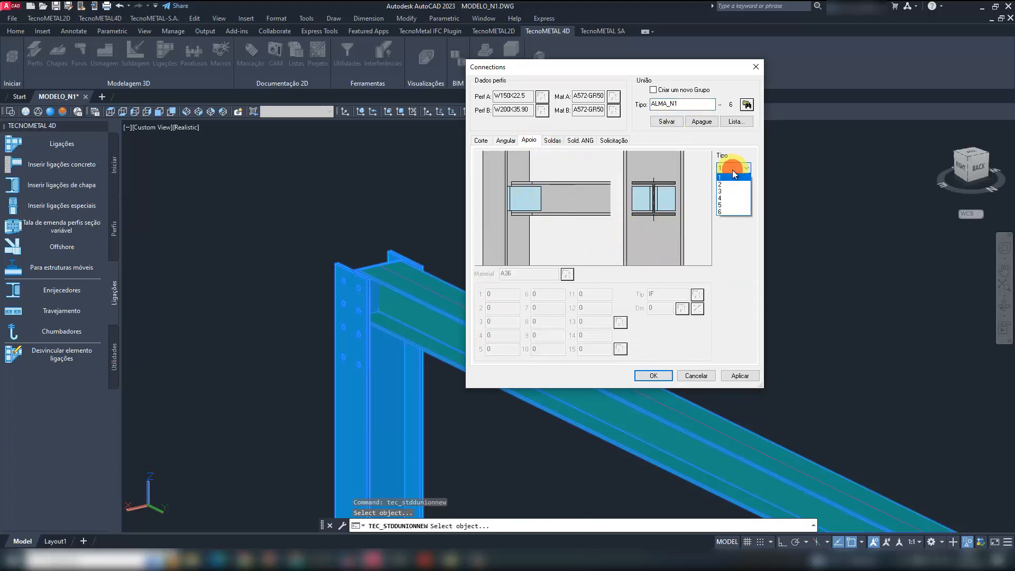
pyautogui.click(729, 197)
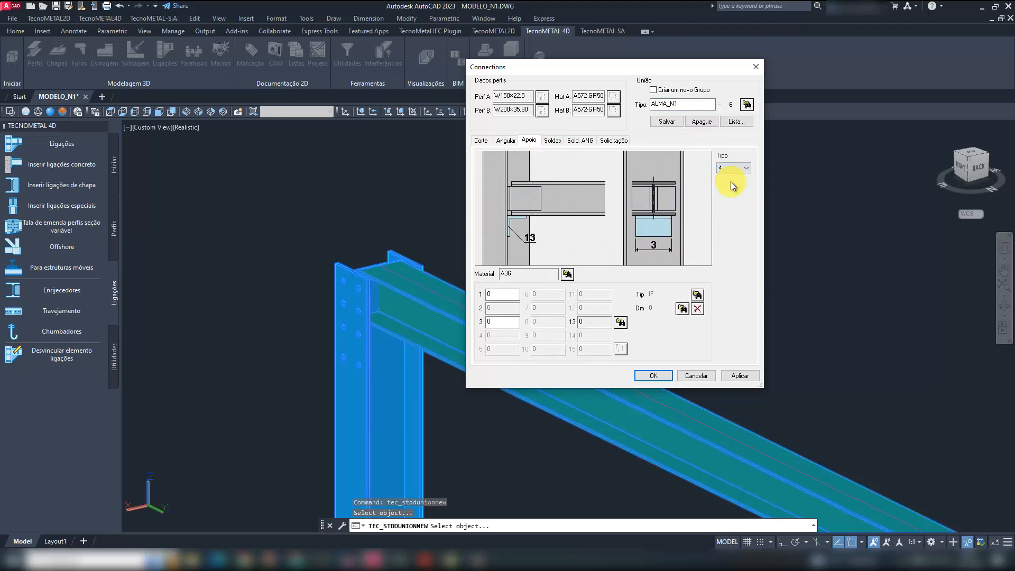
pyautogui.scroll(-2, 733, 185)
pyautogui.click(729, 169)
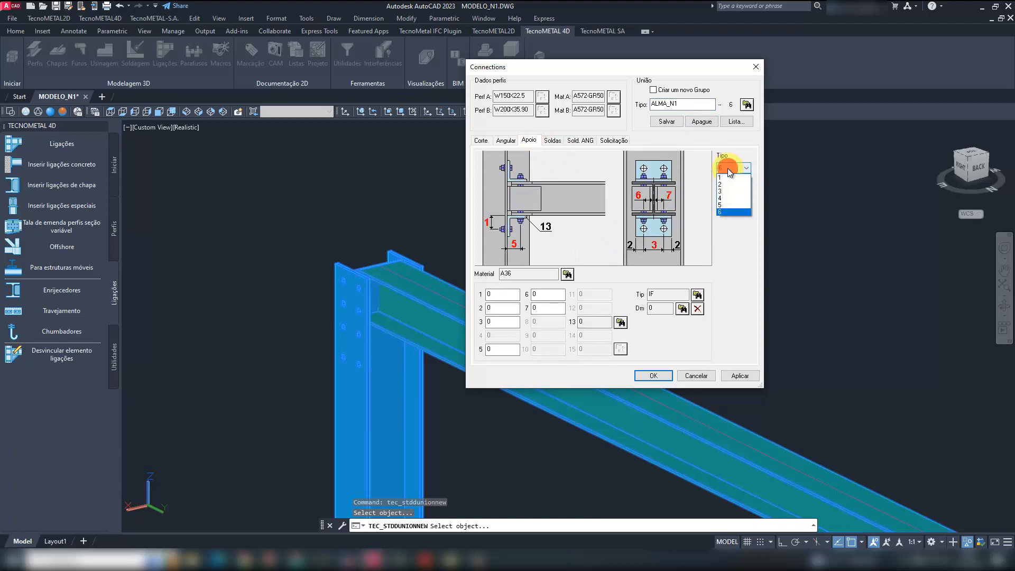
pyautogui.click(728, 177)
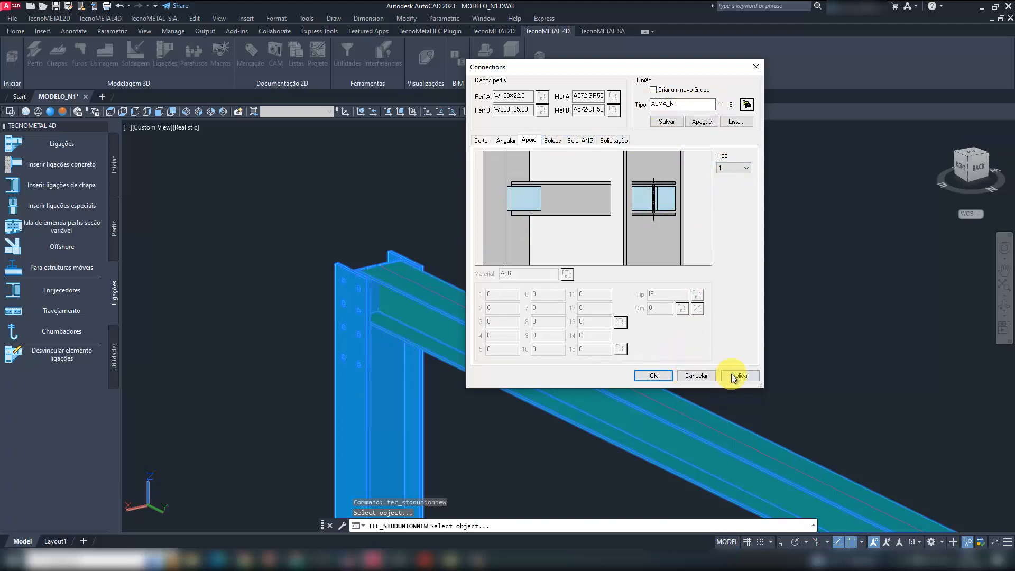
pyautogui.click(664, 373)
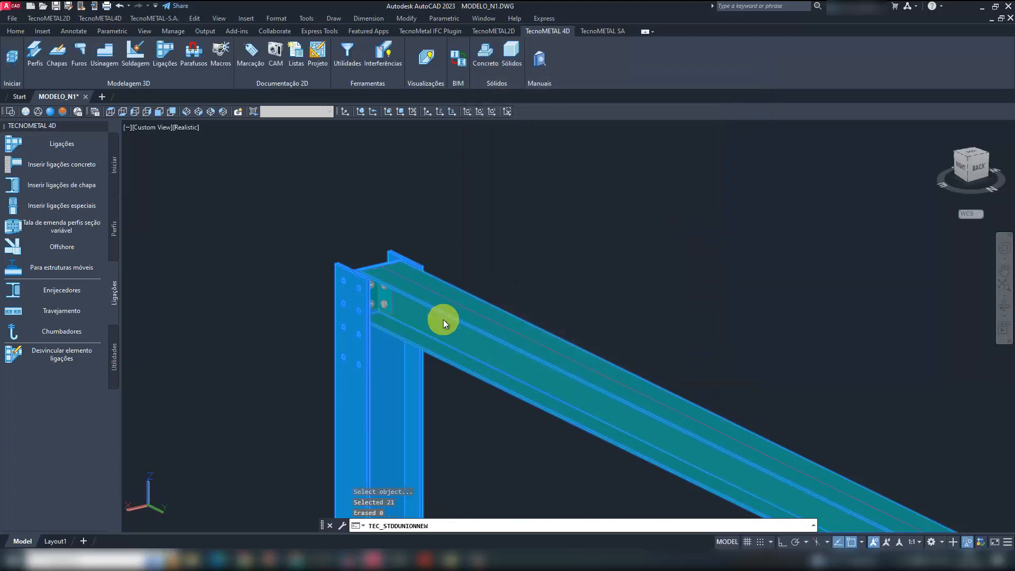
pyautogui.press('Escape')
# - Inspect the bolted angles on both sides of the column web and unisolate all hidden objects
pyautogui.scroll(3, 378, 297)
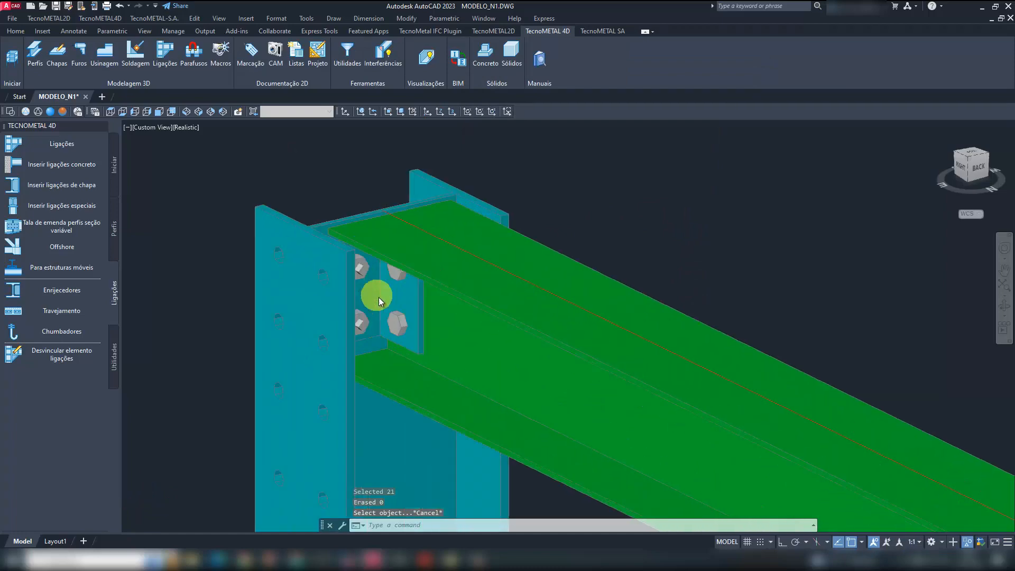
pyautogui.keyDown('shift'); pyautogui.moveTo(378, 297); pyautogui.dragTo(554, 310, button='middle'); pyautogui.keyUp('shift')
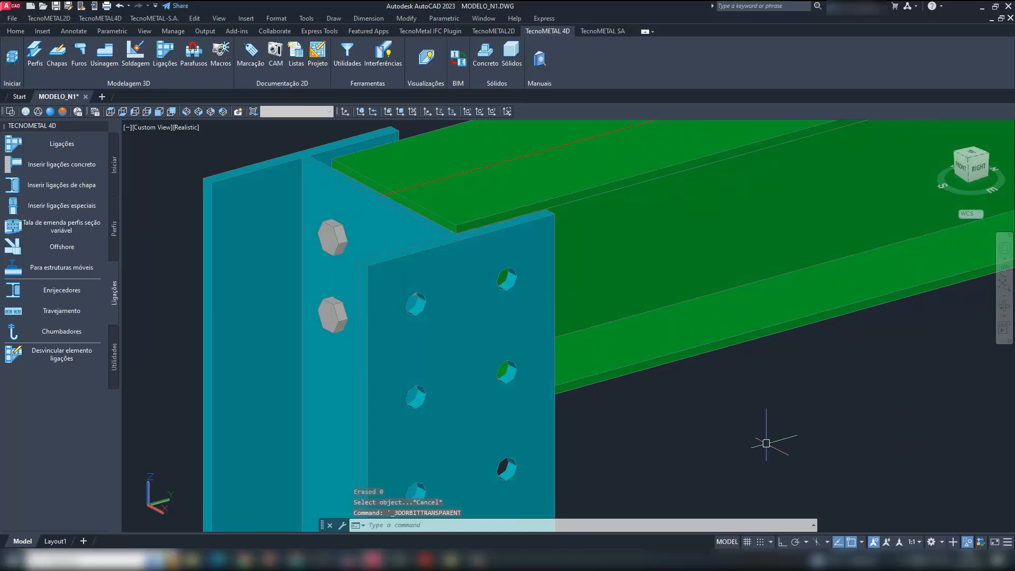
pyautogui.scroll(-8, 497, 248)
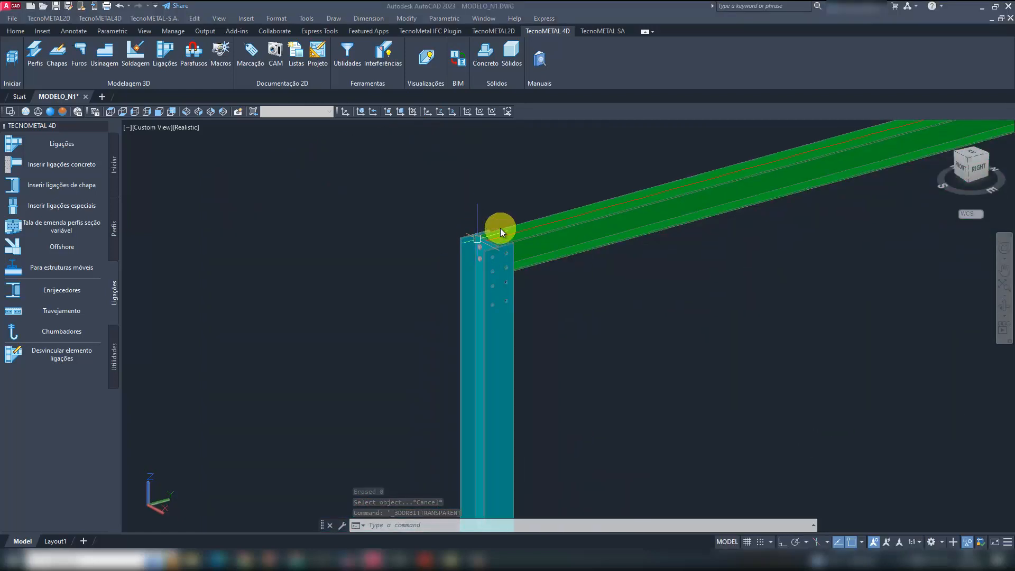
pyautogui.click(434, 525)
pyautogui.write('uni')
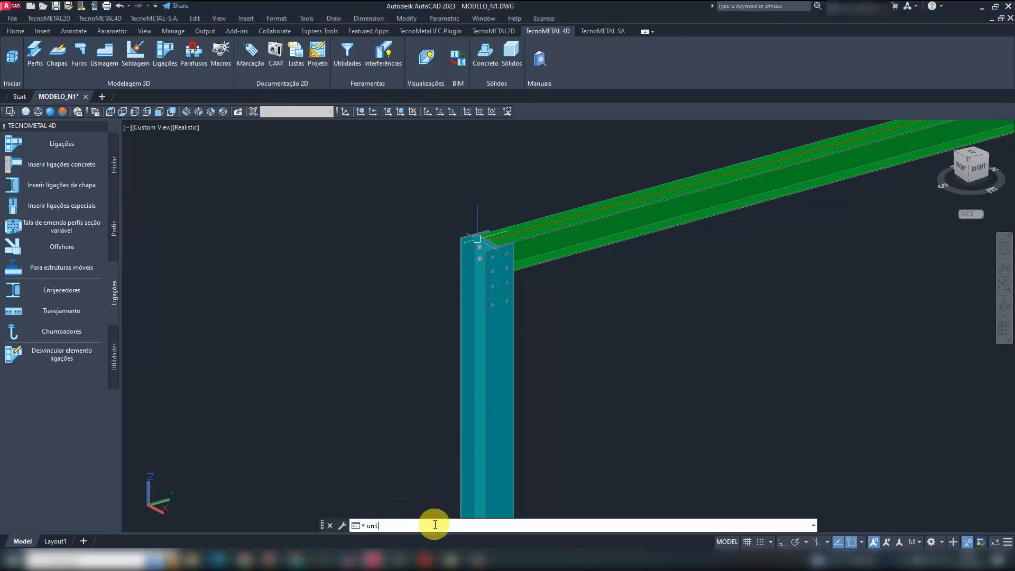
pyautogui.click(450, 435)
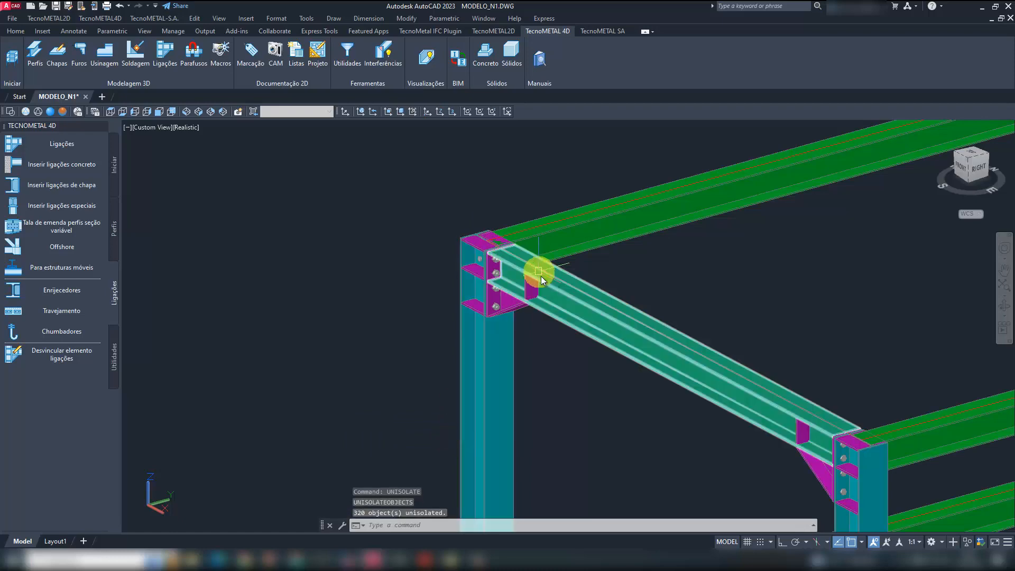
# - Delete the two column stiffener plates that clash with the new angle connection, one at each flange of the web-connected beam
pyautogui.keyDown('shift'); pyautogui.moveTo(540, 276); pyautogui.dragTo(324, 307, button='middle'); pyautogui.keyUp('shift')
pyautogui.scroll(7, 655, 278)
pyautogui.keyDown('shift'); pyautogui.moveTo(653, 302); pyautogui.dragTo(622, 294, button='middle'); pyautogui.keyUp('shift')
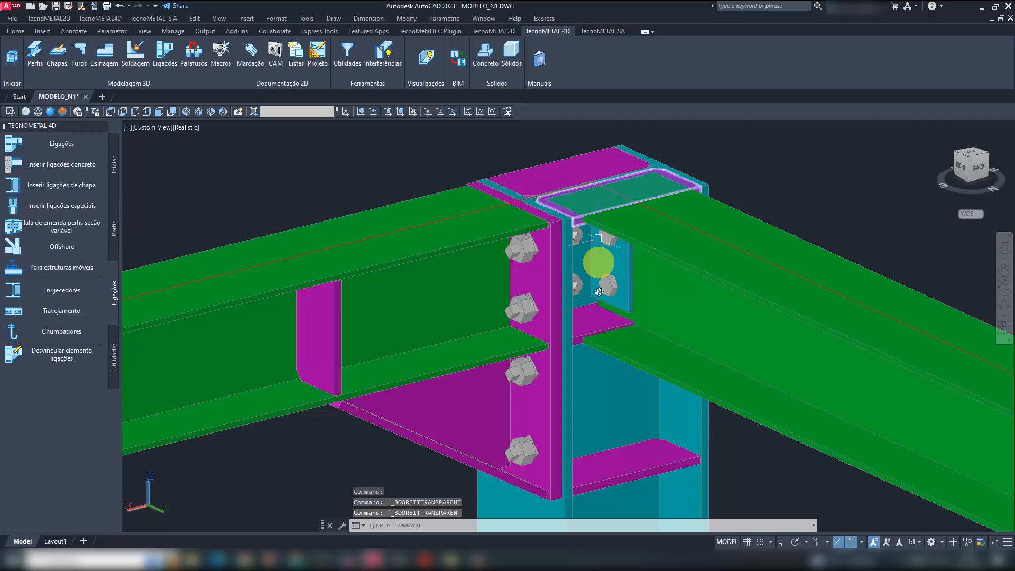
pyautogui.click(598, 320)
pyautogui.press('Delete')
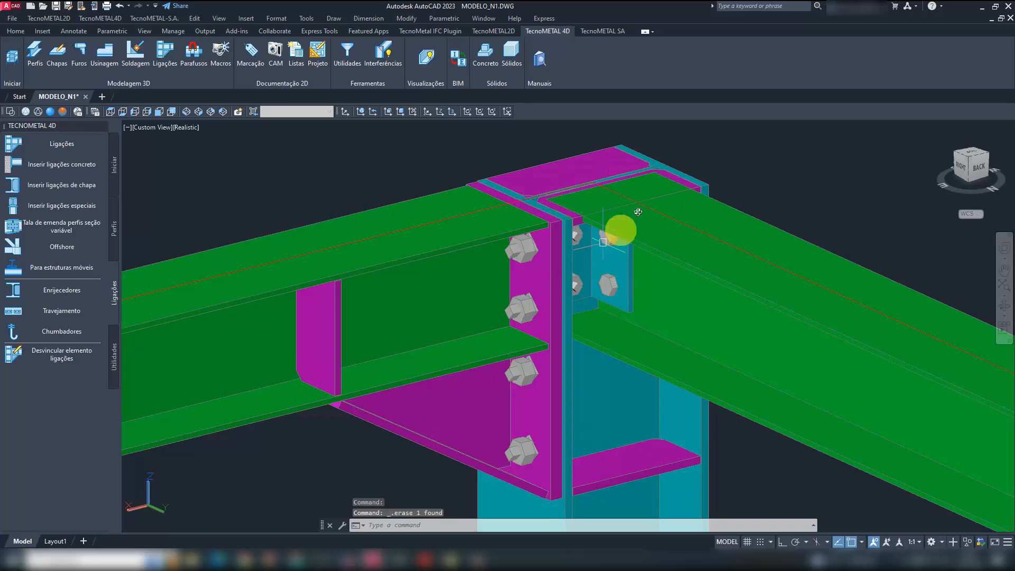
pyautogui.scroll(6, 689, 179)
pyautogui.click(688, 215)
pyautogui.press('Delete')
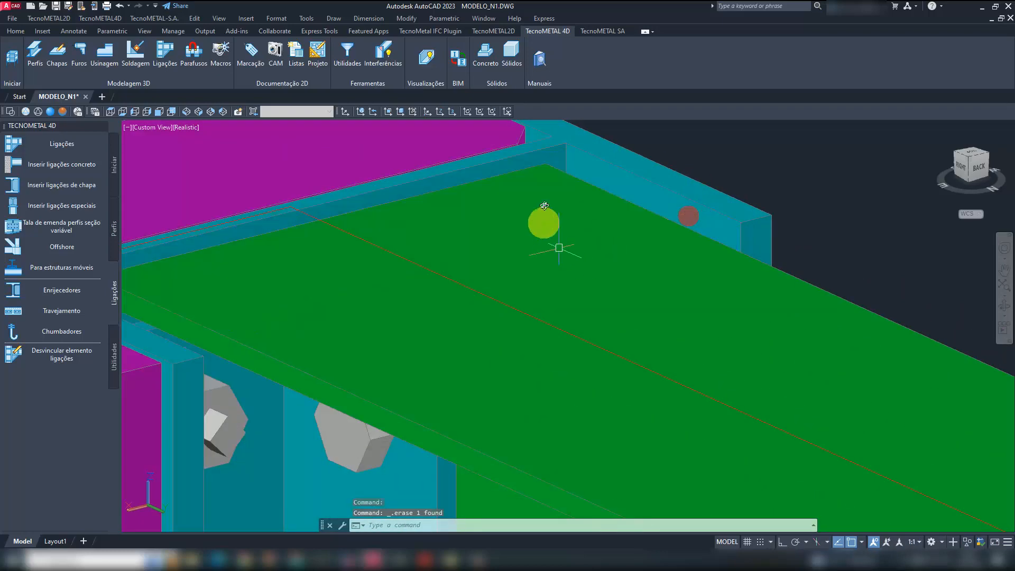
# - Copy the angle connection to the opposite end of the same top beam, at its corner column
pyautogui.scroll(-5, 546, 214)
pyautogui.moveTo(547, 224)
pyautogui.keyDown('shift'); pyautogui.mouseDown(button='middle')
pyautogui.moveTo(563, 263)
pyautogui.moveTo(516, 285)
pyautogui.moveTo(553, 292)
pyautogui.moveTo(523, 305)
pyautogui.mouseUp(button='middle'); pyautogui.keyUp('shift')
pyautogui.click(523, 305)
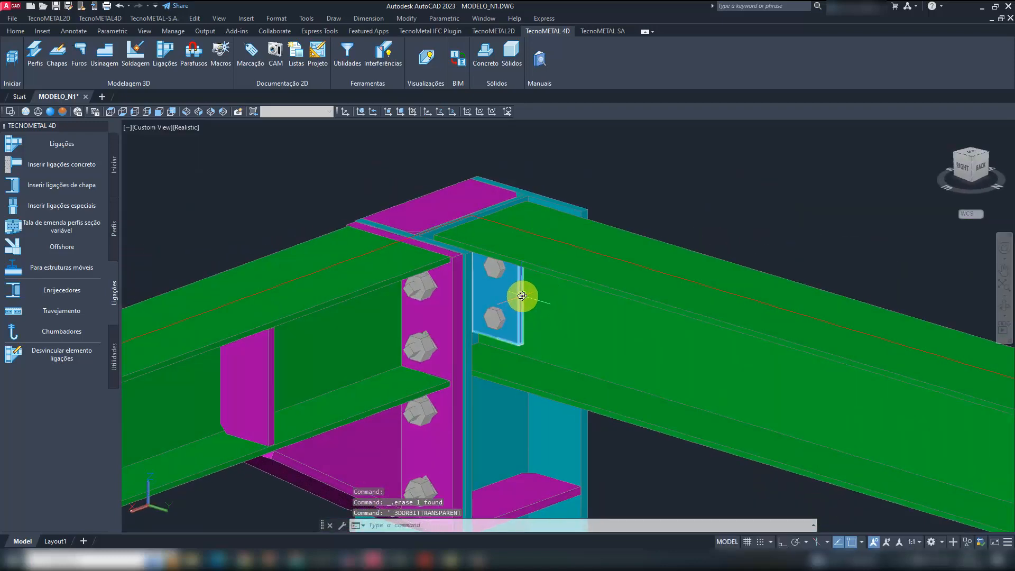
pyautogui.rightClick(520, 293)
pyautogui.moveTo(597, 418)
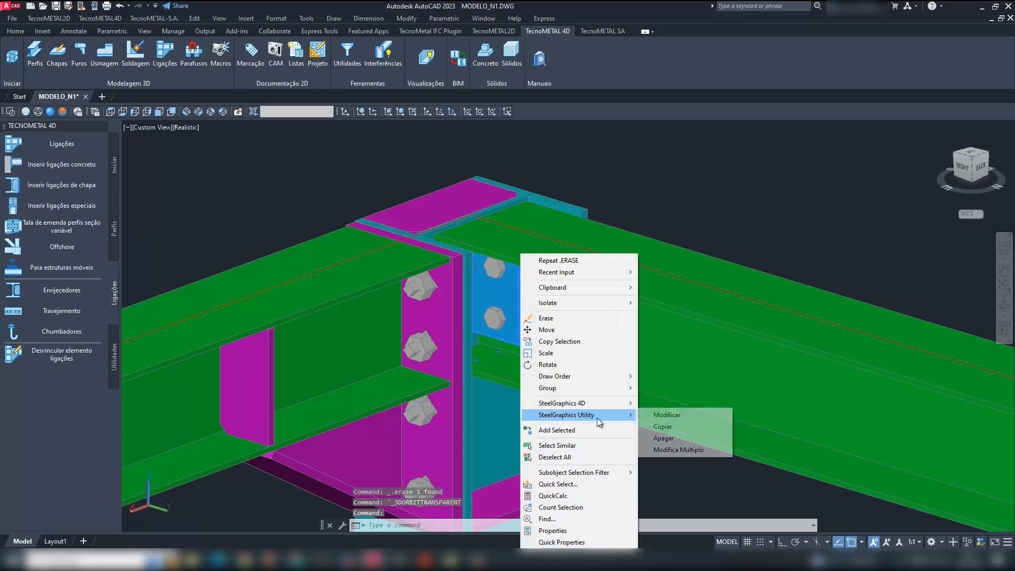
pyautogui.click(665, 427)
pyautogui.scroll(-5, 484, 258)
pyautogui.scroll(-4, 483, 258)
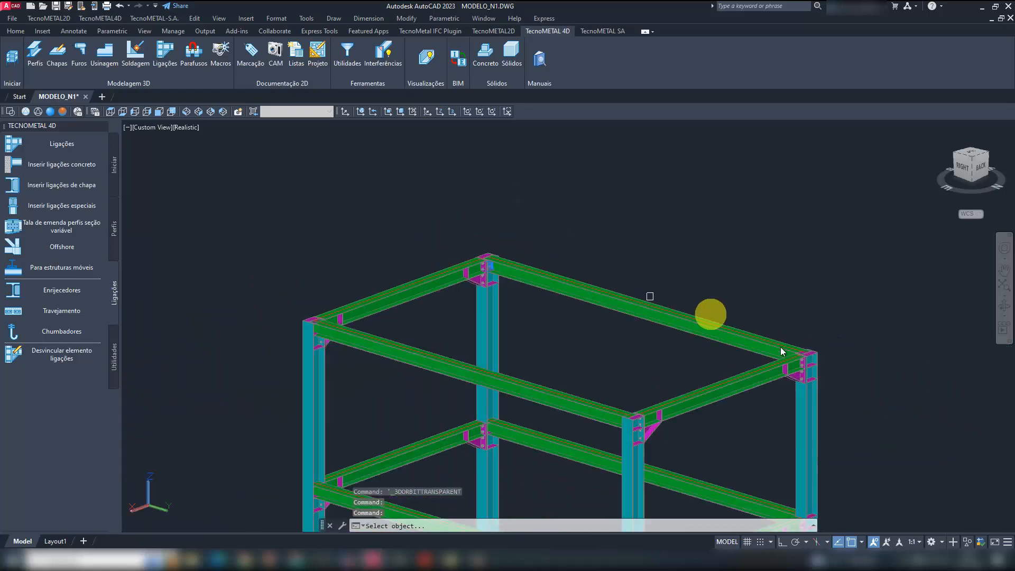
pyautogui.click(779, 345)
pyautogui.scroll(6, 783, 360)
pyautogui.click(721, 338)
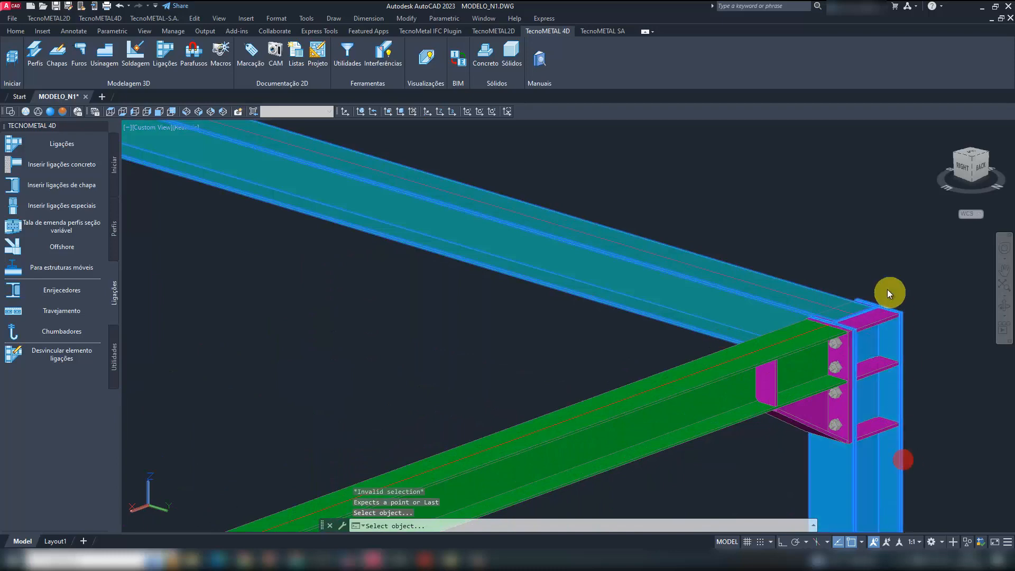
pyautogui.press('Return')
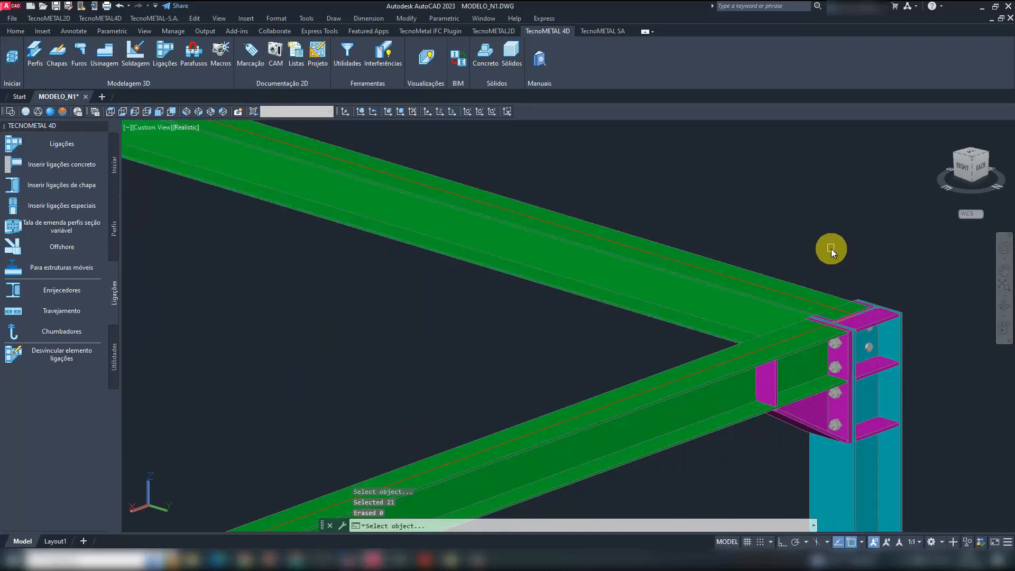
# - Copy the angle connection to both ends of the other web-connected top beam, on the parallel side of the frame
pyautogui.scroll(-5, 831, 248)
pyautogui.scroll(6, 553, 233)
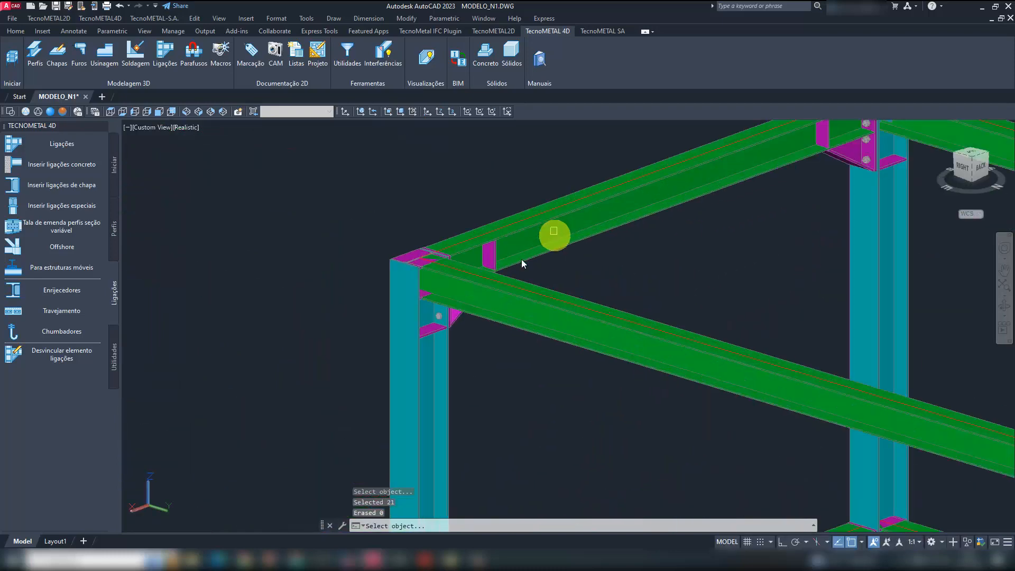
pyautogui.click(491, 320)
pyautogui.click(449, 374)
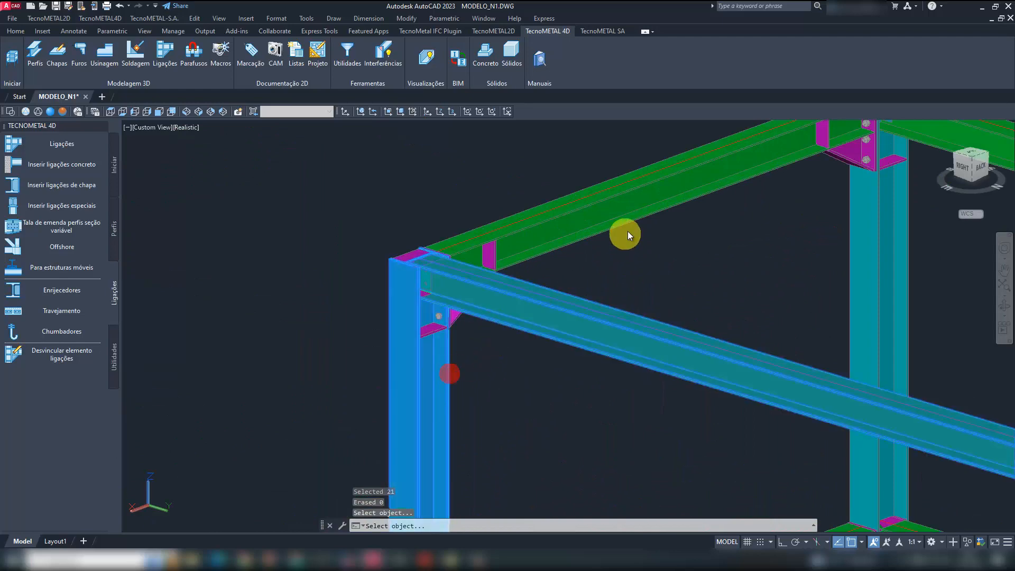
pyautogui.press('Return')
pyautogui.scroll(-5, 561, 202)
pyautogui.scroll(1, 618, 339)
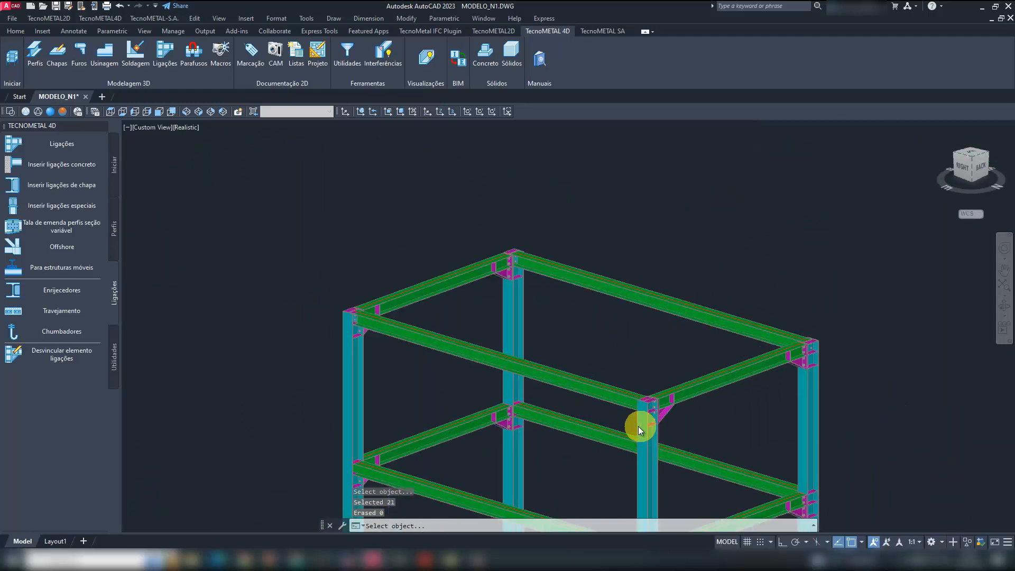
pyautogui.scroll(4, 639, 425)
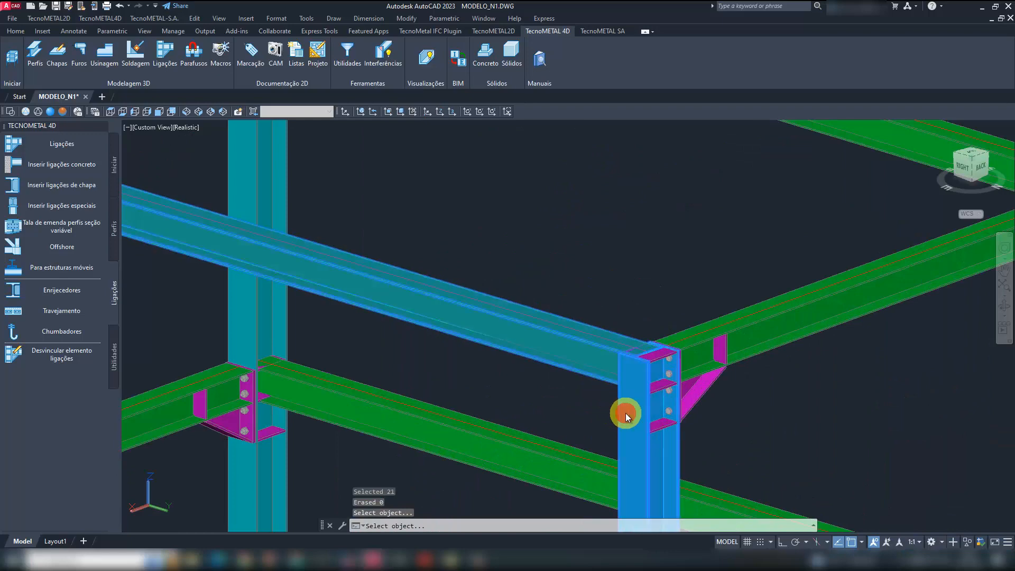
pyautogui.scroll(-4, 619, 282)
pyautogui.scroll(-3, 661, 239)
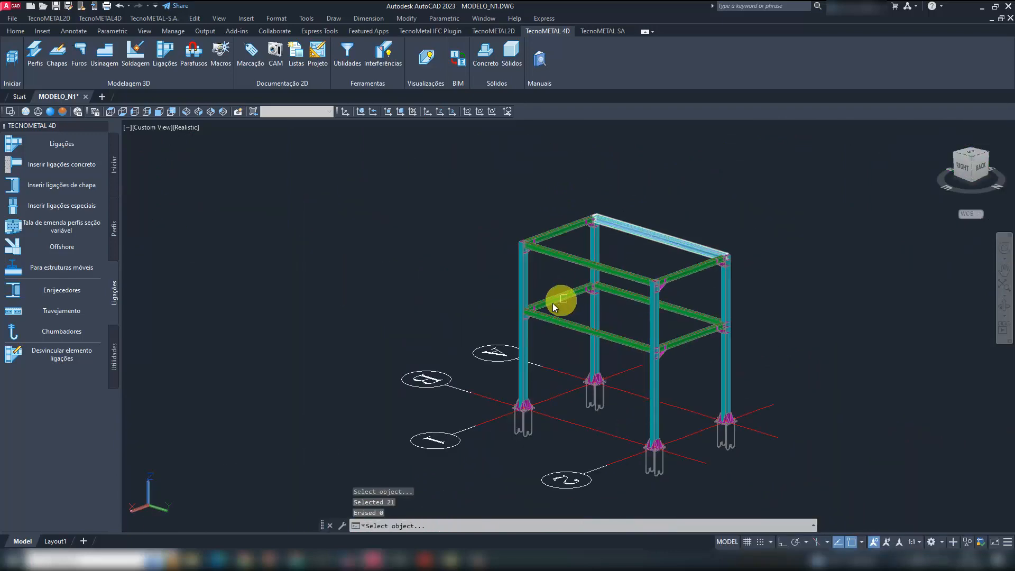
# - Copy the angle connection to the near-side lower beam where it meets the same corner column's web
pyautogui.scroll(6, 541, 310)
pyautogui.click(554, 341)
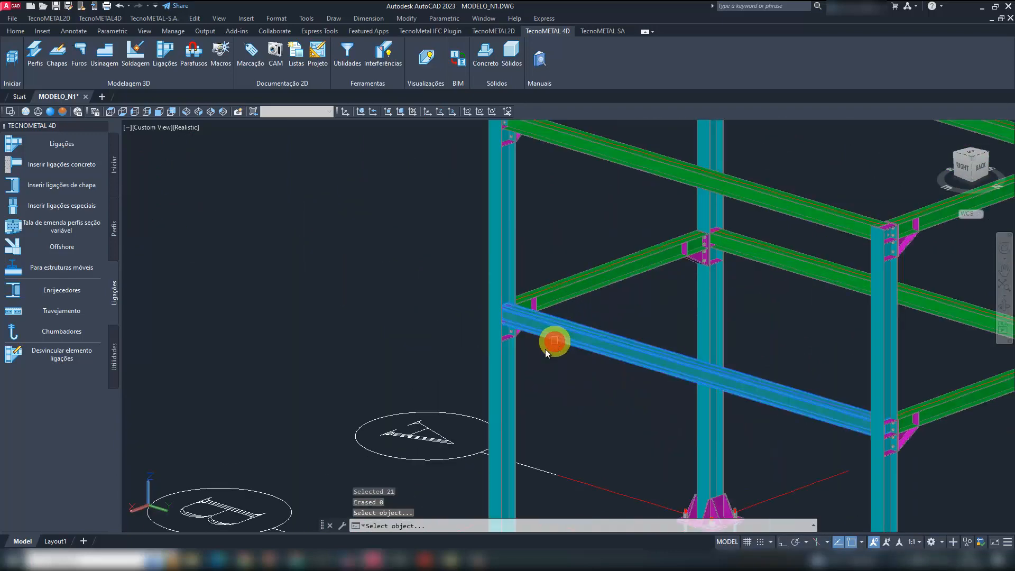
pyautogui.click(516, 369)
pyautogui.press('Return')
pyautogui.scroll(5, 712, 274)
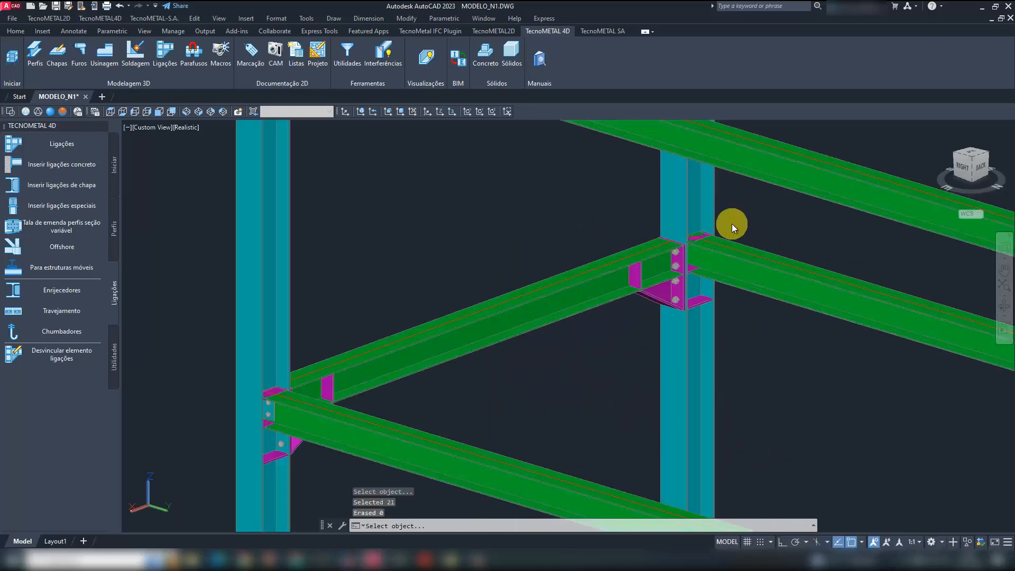
# - Copy the angle connection to both ends of the far-side lower beam at its two column webs
pyautogui.click(707, 288)
pyautogui.click(696, 204)
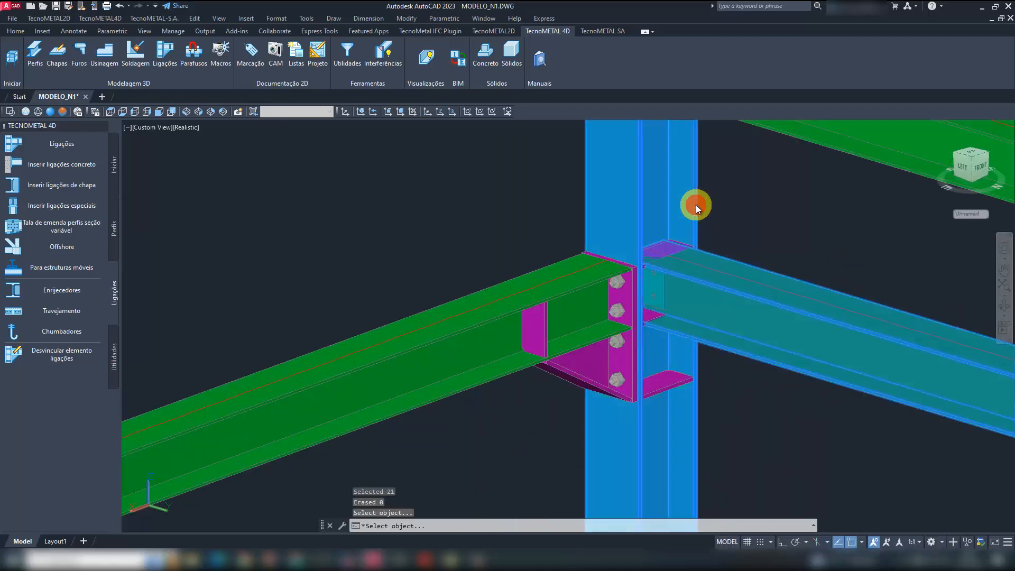
pyautogui.scroll(-5, 547, 222)
pyautogui.scroll(5, 779, 322)
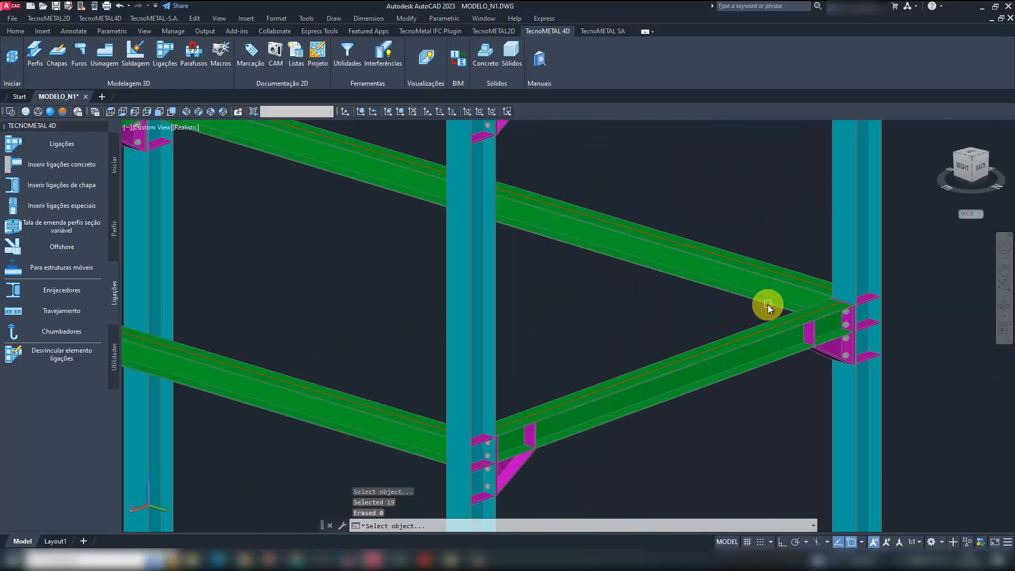
pyautogui.click(767, 298)
pyautogui.click(835, 253)
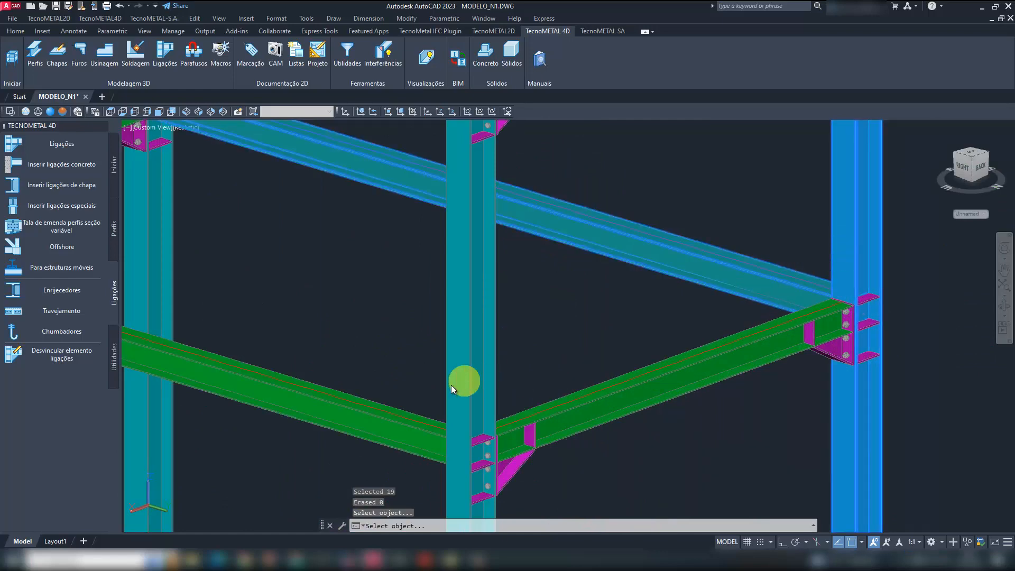
pyautogui.press('Return')
# - Copy the angle connection to the remaining end of the near-side lower beam at its column web
pyautogui.scroll(-5, 607, 306)
pyautogui.scroll(5, 588, 325)
pyautogui.scroll(3, 588, 327)
pyautogui.click(595, 285)
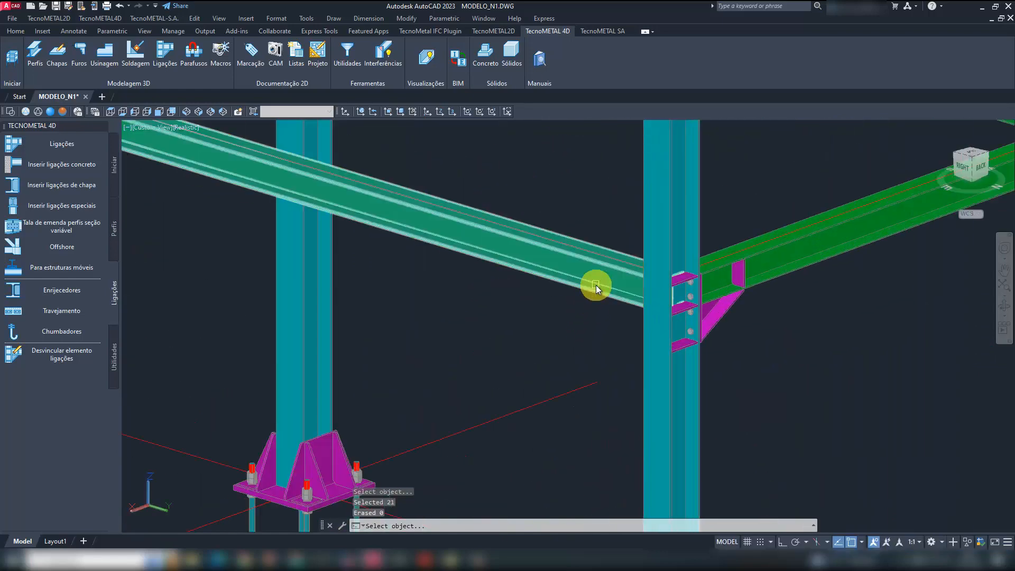
pyautogui.click(654, 335)
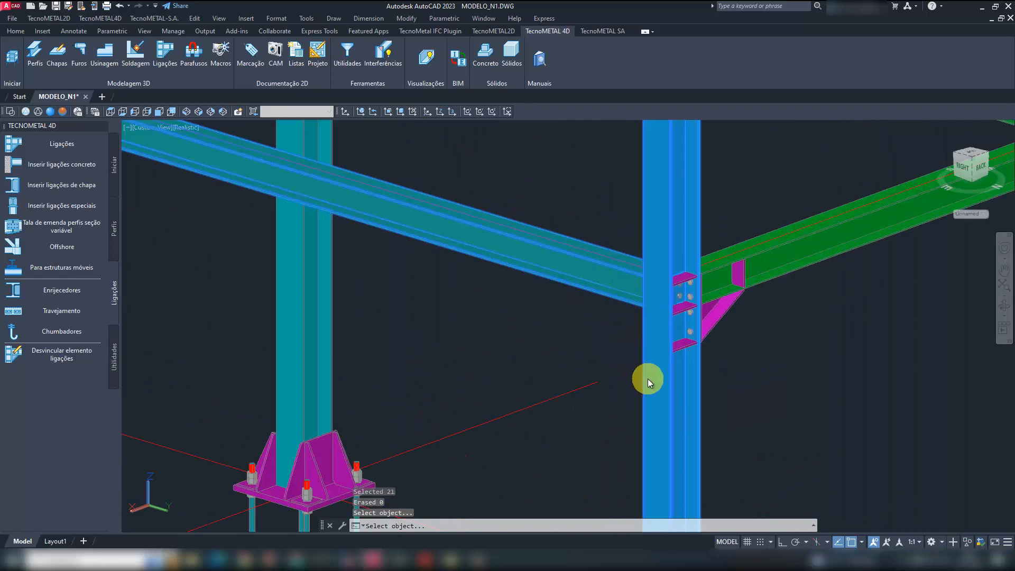
pyautogui.press('Return')
pyautogui.scroll(-5, 668, 378)
# - End the copying and delete the two column stiffener plates that clash with the near-side lower beam's first connection
pyautogui.click(364, 249)
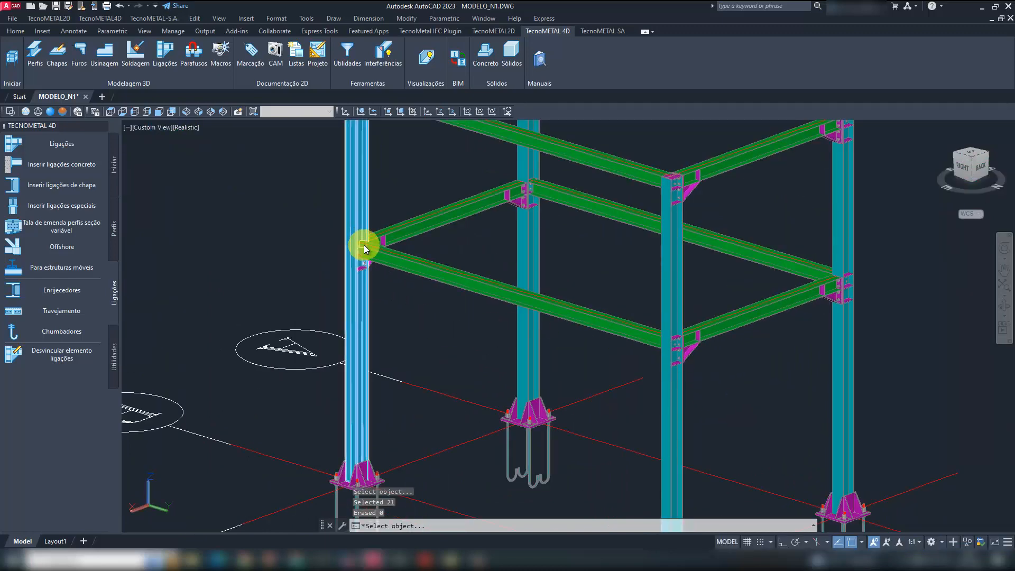
pyautogui.press('Escape')
pyautogui.scroll(6, 370, 246)
pyautogui.press('Escape')
pyautogui.click(448, 272)
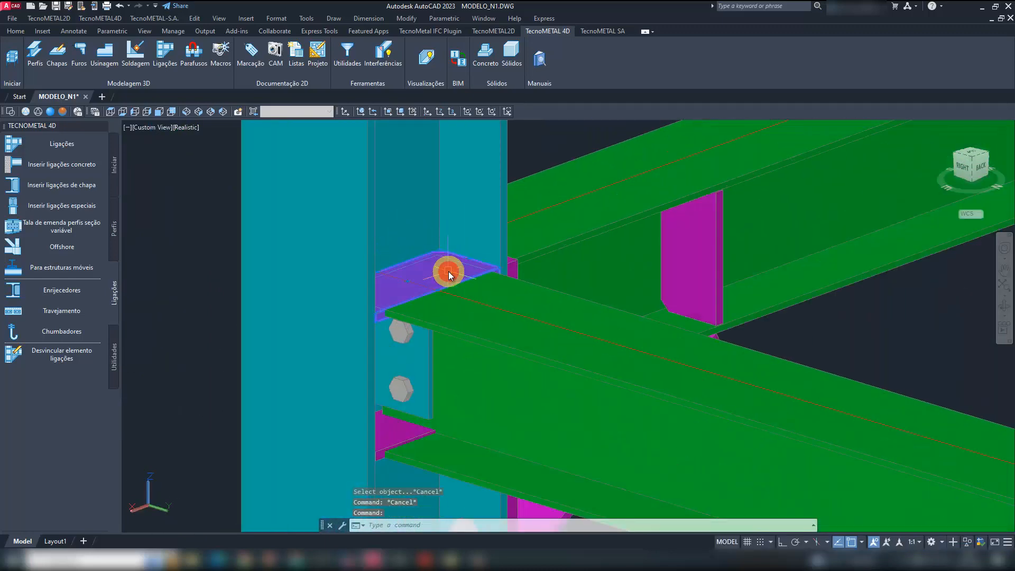
pyautogui.press('Delete')
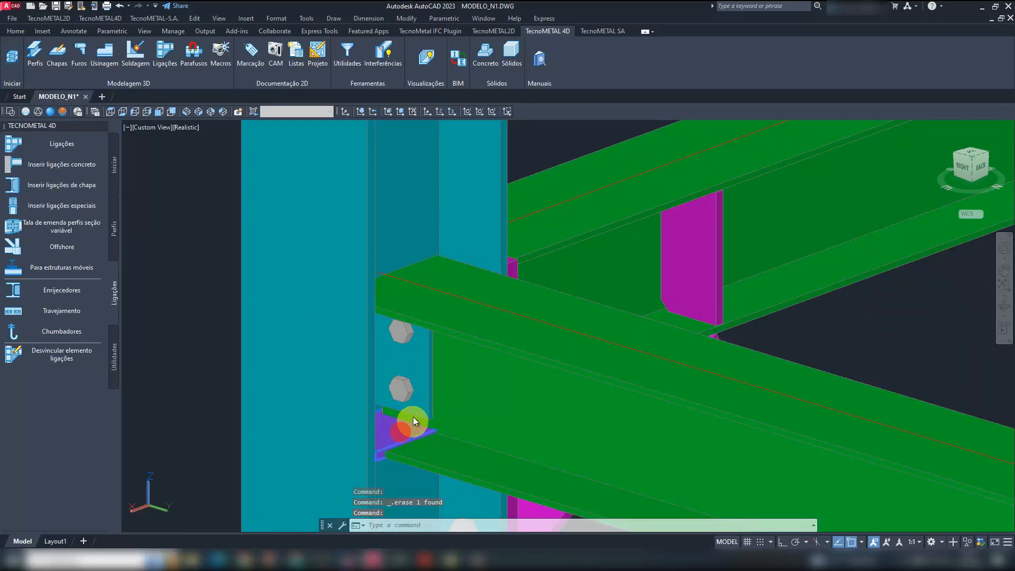
pyautogui.scroll(-5, 389, 405)
pyautogui.scroll(-5, 390, 404)
# - Delete the two stiffener plates that clash with the web-connected beam at the top of the same corner column
pyautogui.scroll(10, 410, 215)
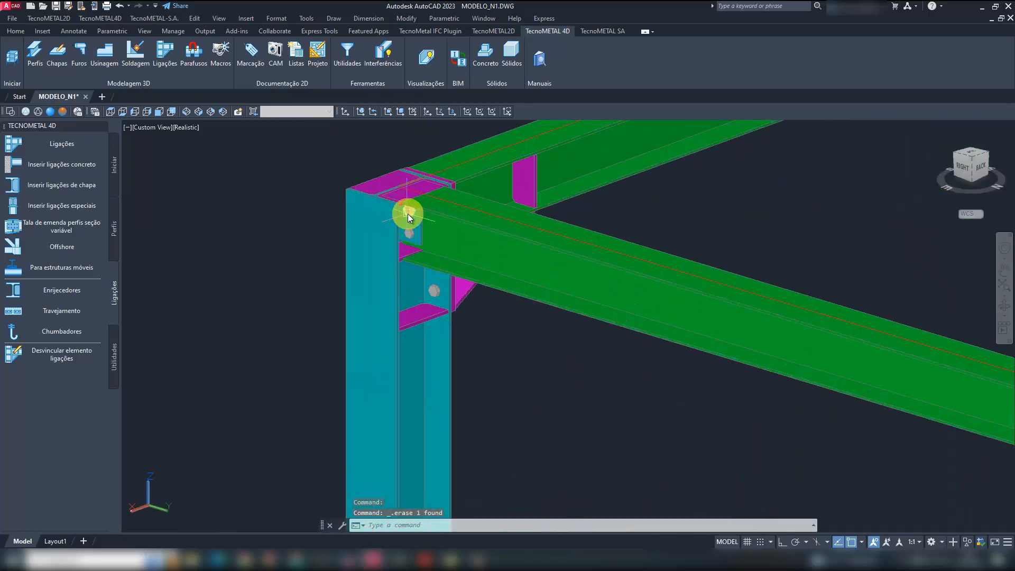
pyautogui.click(403, 159)
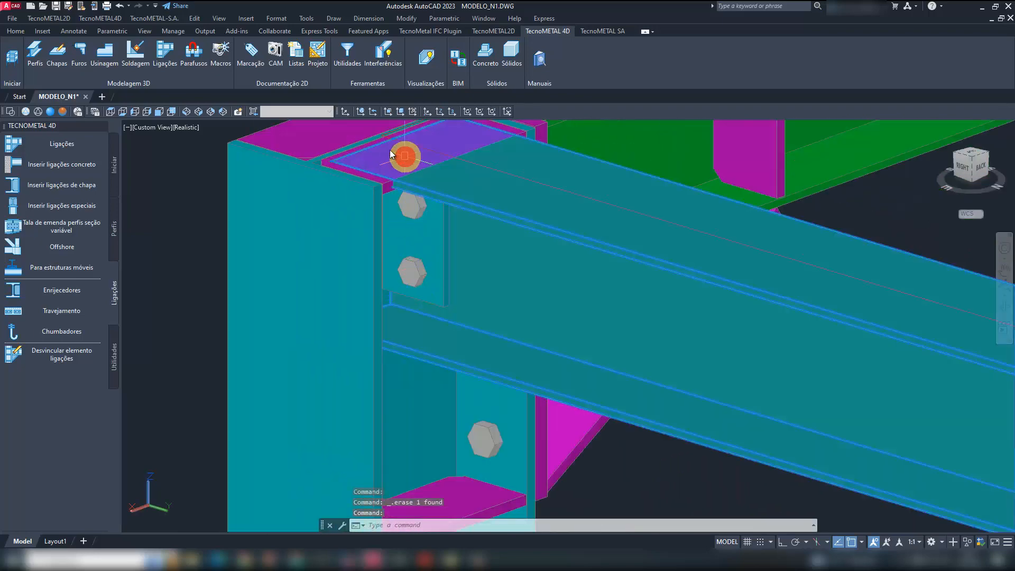
pyautogui.press('Escape')
pyautogui.press('Escape')
pyautogui.scroll(10, 376, 168)
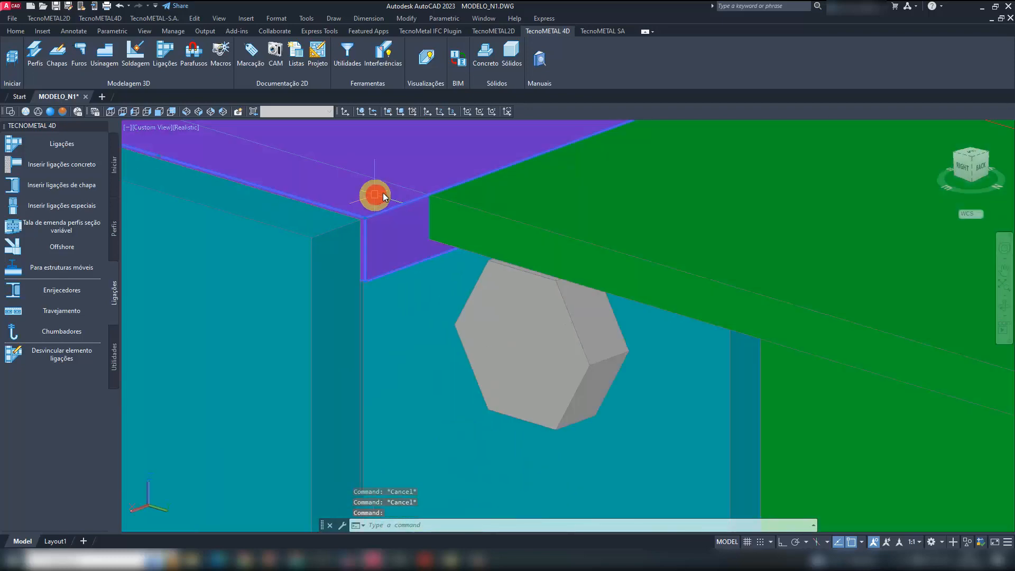
pyautogui.scroll(-7, 354, 289)
pyautogui.click(342, 287)
pyautogui.scroll(-6, 342, 287)
pyautogui.press('Delete')
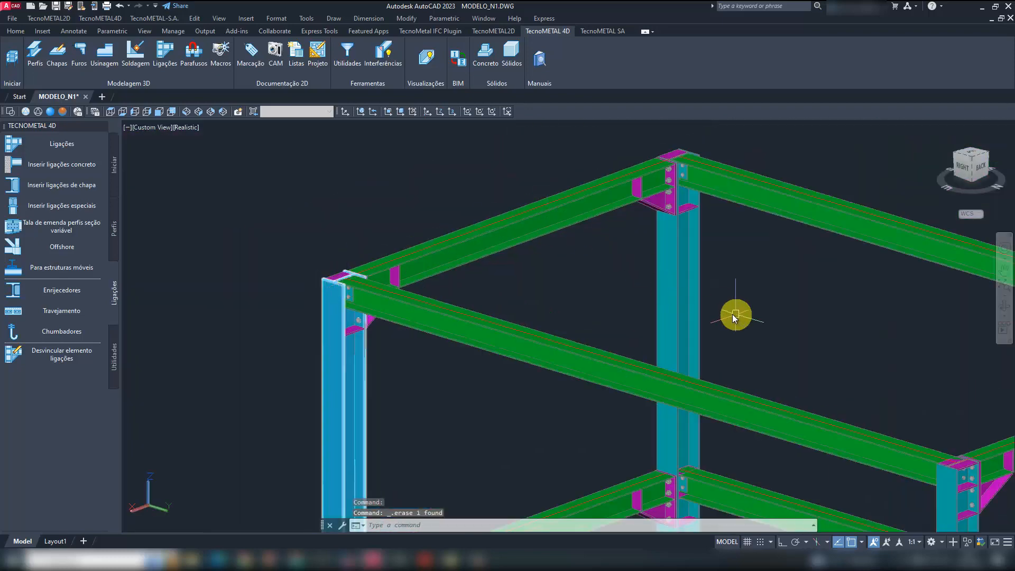
# - Delete the two stiffener plates at the far-side lower beam's flanges on the rear column
pyautogui.moveTo(732, 316); pyautogui.dragTo(612, 177, button='middle')
pyautogui.scroll(8, 557, 357)
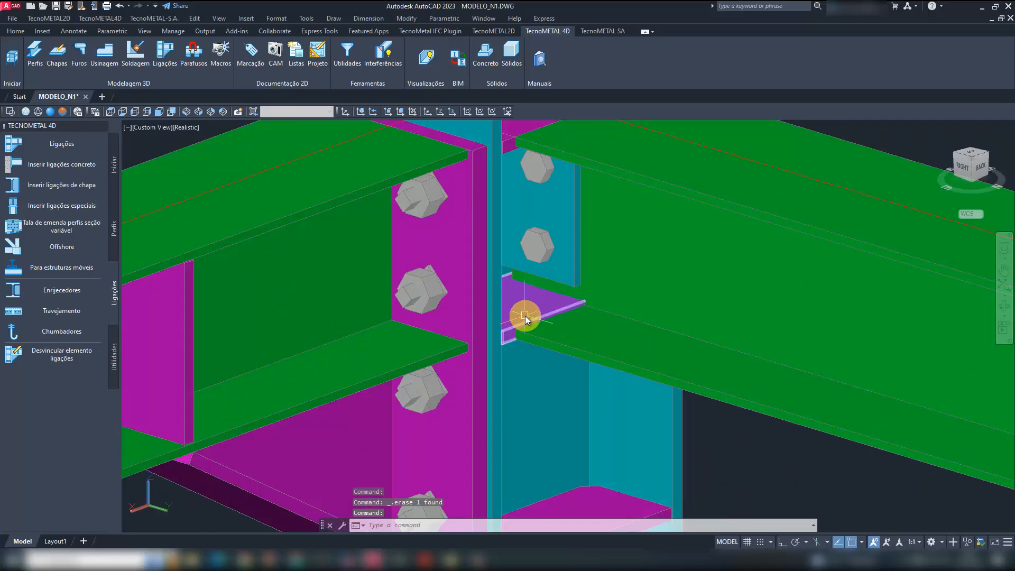
pyautogui.click(525, 316)
pyautogui.press('Delete')
pyautogui.moveTo(580, 243); pyautogui.dragTo(544, 440, button='middle')
pyautogui.scroll(5, 578, 267)
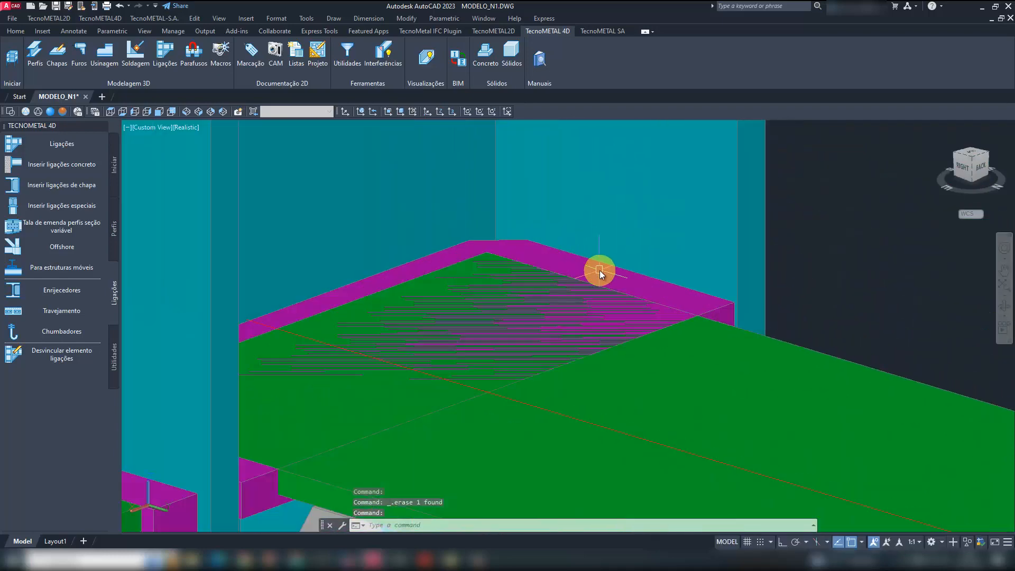
pyautogui.click(600, 271)
pyautogui.press('Delete')
pyautogui.scroll(-11, 453, 254)
# - Delete the two clashing stiffener plates at the third lower-level web joint, viewed from the other side of the frame
pyautogui.moveTo(777, 346); pyautogui.dragTo(454, 281, button='middle')
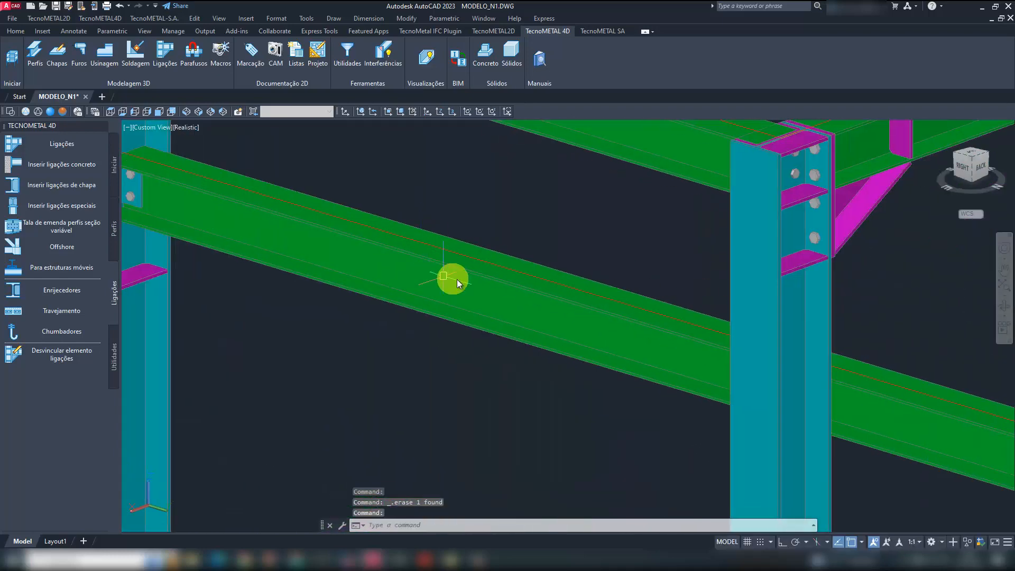
pyautogui.scroll(-6, 455, 282)
pyautogui.scroll(6, 704, 345)
pyautogui.scroll(-7, 663, 302)
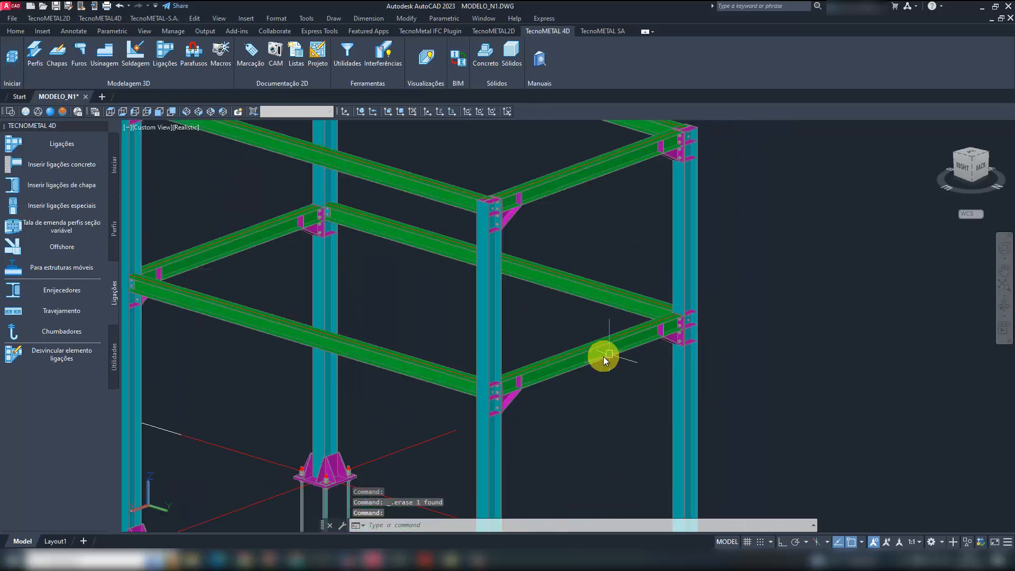
pyautogui.keyDown('shift'); pyautogui.moveTo(600, 356); pyautogui.dragTo(754, 358, button='middle'); pyautogui.keyUp('shift')
pyautogui.scroll(8, 475, 204)
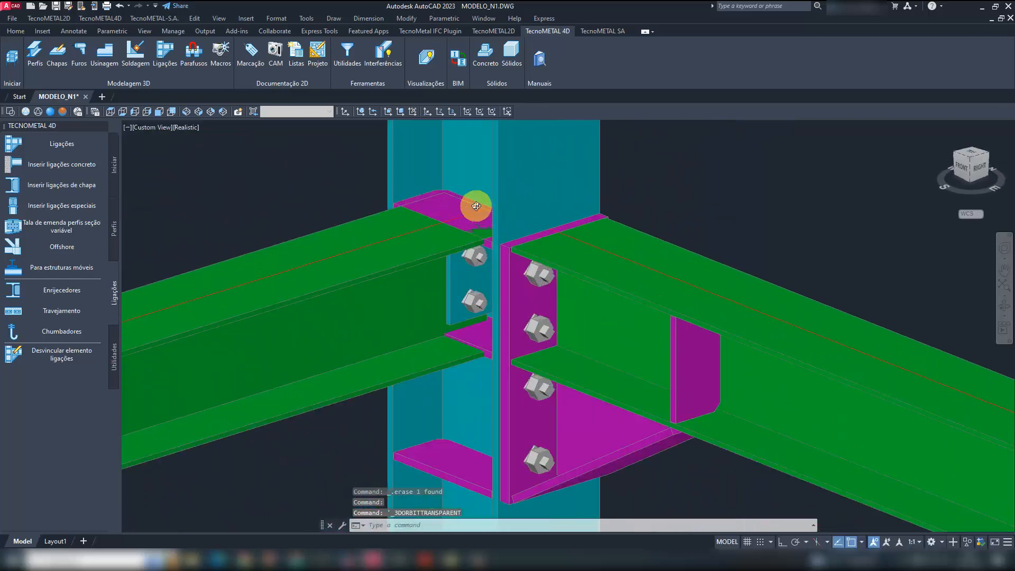
pyautogui.press('Escape')
pyautogui.press('Escape')
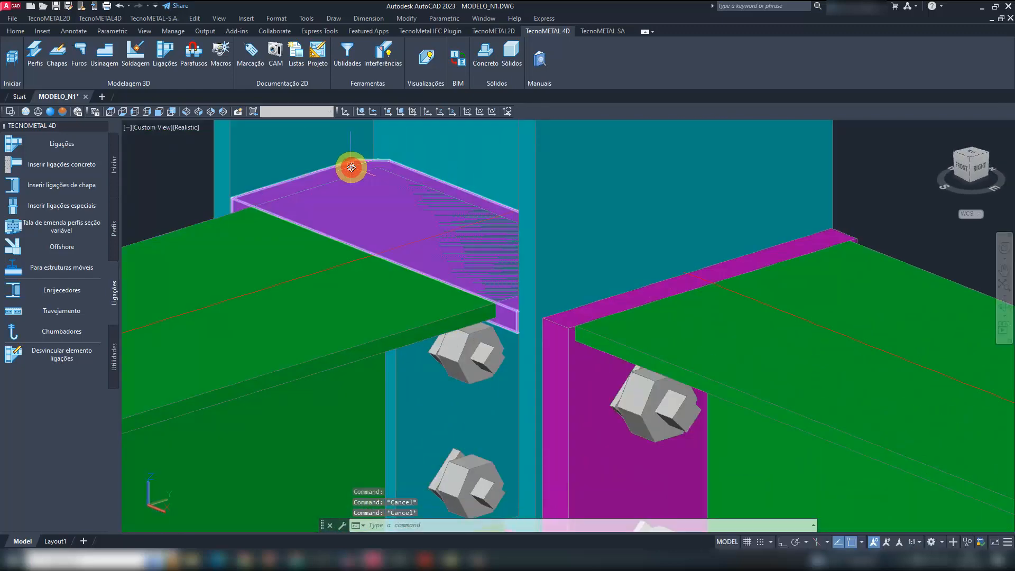
pyautogui.click(355, 168)
pyautogui.press('Delete')
pyautogui.scroll(-5, 451, 367)
pyautogui.scroll(5, 466, 389)
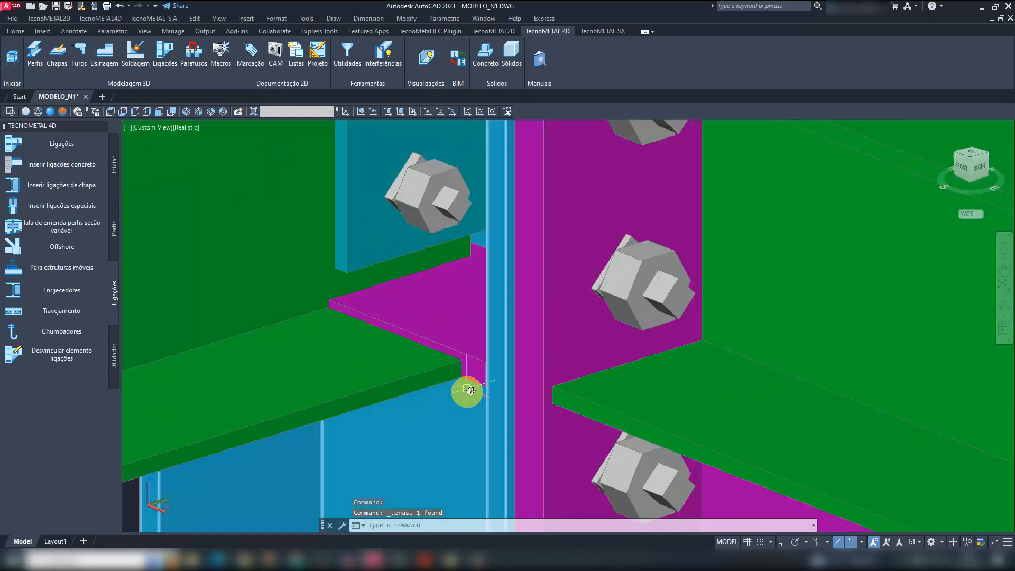
# - Delete the stiffener plates at the upper and lower flanges of the web-connected beam at the last lower-level joint
pyautogui.scroll(-5, 370, 270)
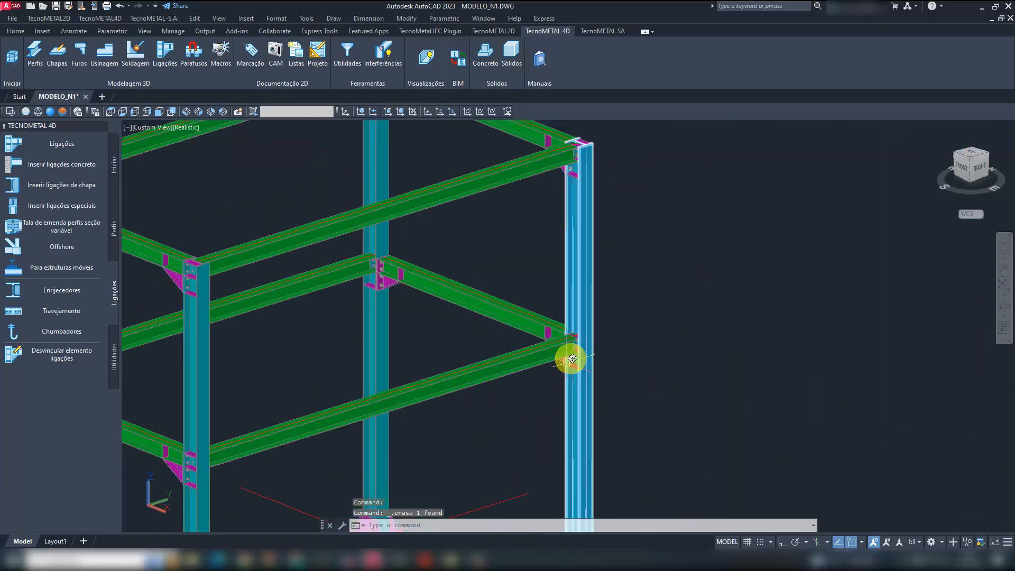
pyautogui.scroll(5, 622, 315)
pyautogui.scroll(5, 621, 315)
pyautogui.scroll(-7, 613, 379)
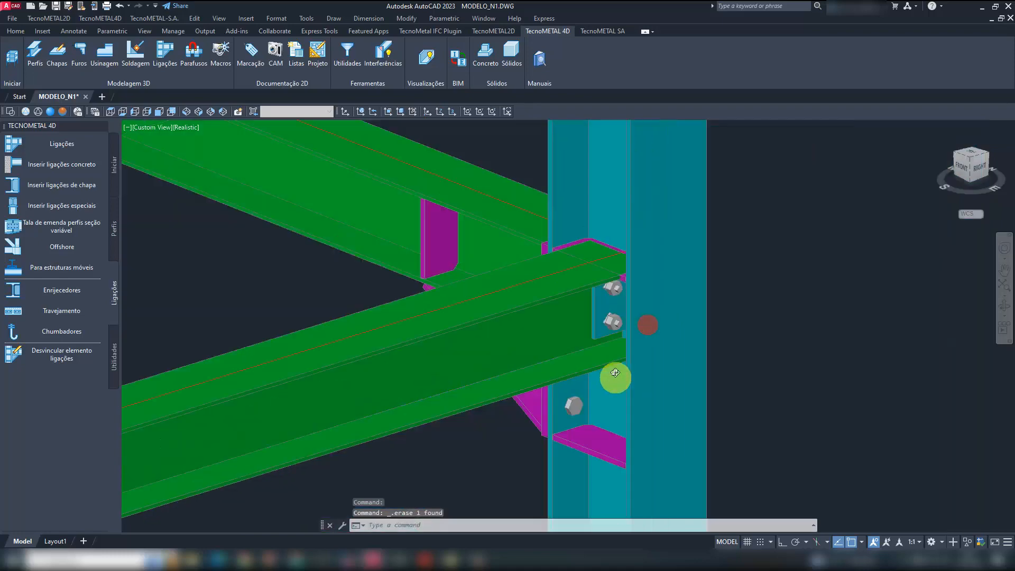
pyautogui.scroll(2, 621, 275)
pyautogui.scroll(2, 620, 275)
pyautogui.scroll(-7, 613, 362)
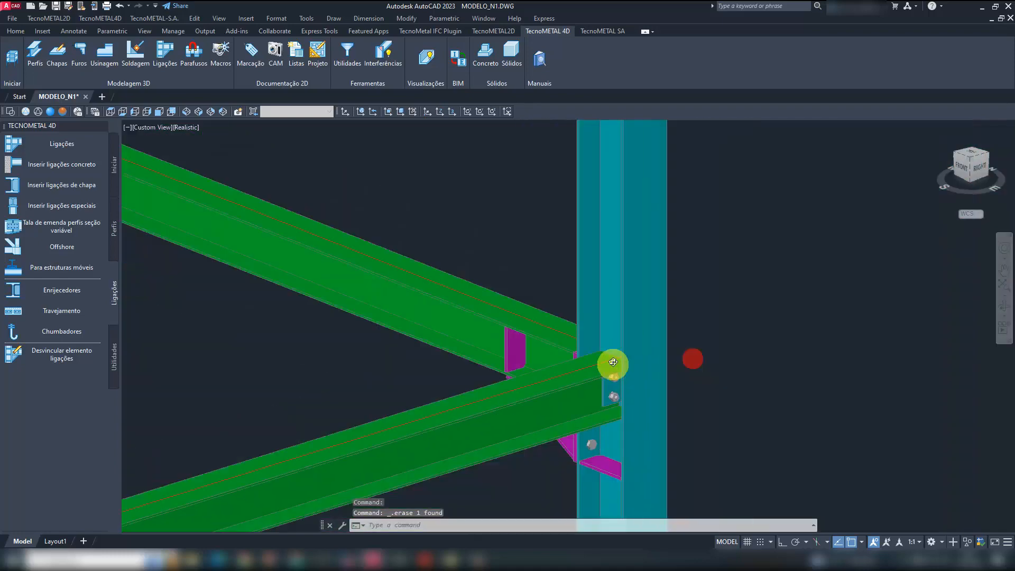
pyautogui.scroll(-7, 637, 341)
# - Save the drawing and show the whole frame in the SW Isometric view
pyautogui.click(56, 5)
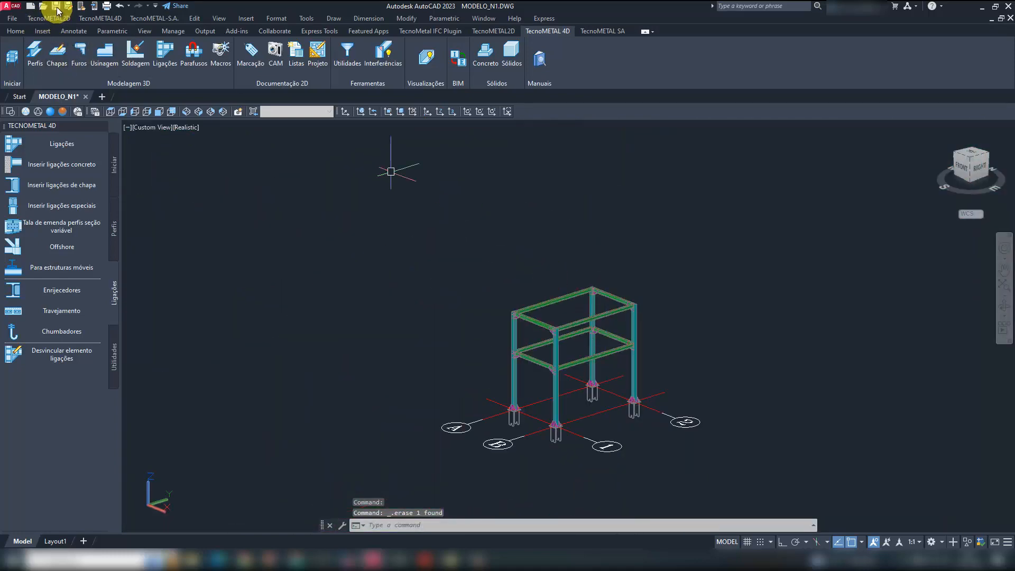
pyautogui.click(187, 112)
pyautogui.scroll(5, 548, 347)
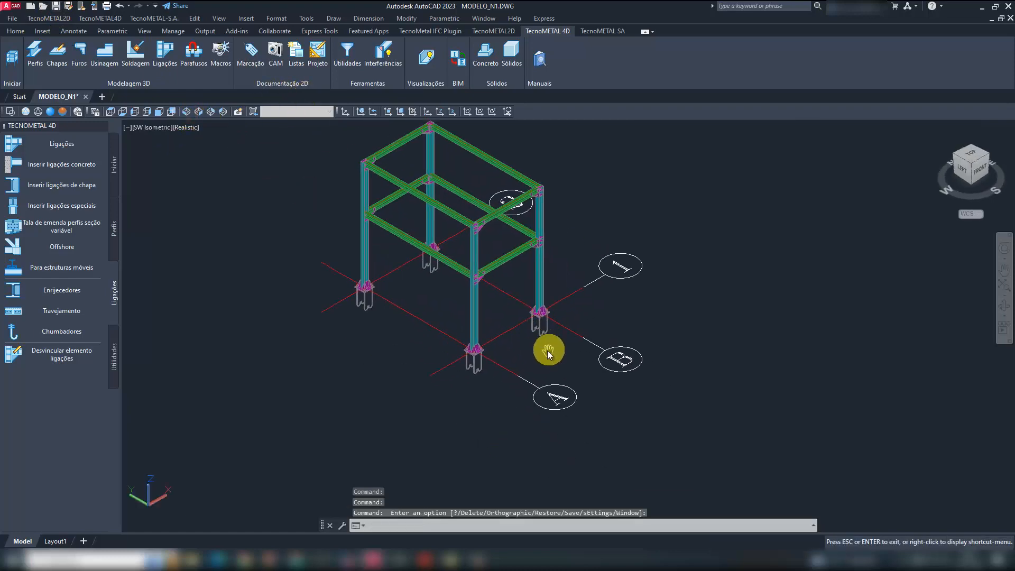
pyautogui.scroll(-5, 496, 321)
pyautogui.keyDown('shift'); pyautogui.moveTo(551, 385); pyautogui.dragTo(375, 310, button='middle'); pyautogui.keyUp('shift')
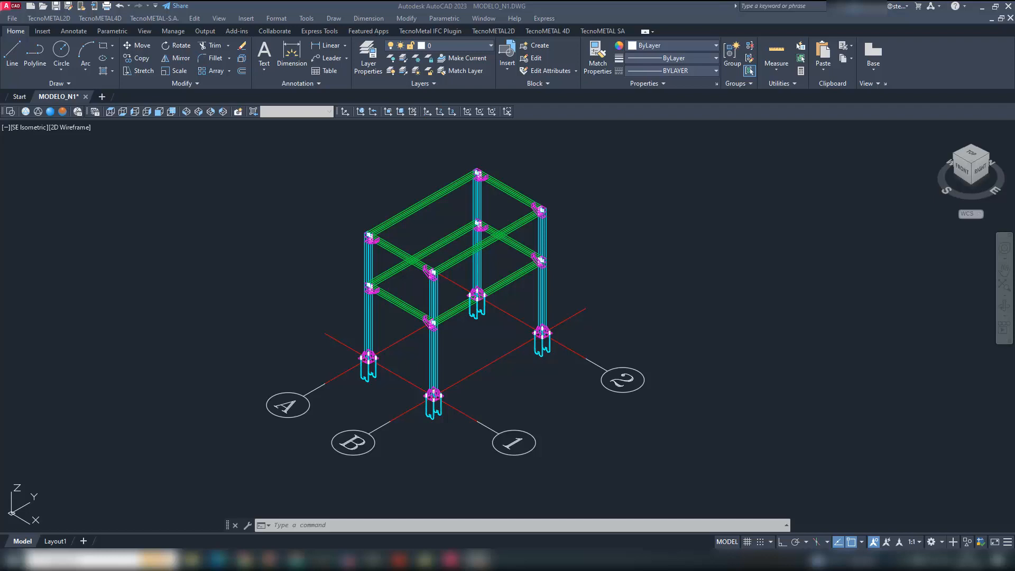
# - Check the list of existing model views in the view creation dialog, leaving it without changes
pyautogui.click(711, 228)
pyautogui.click(547, 411)
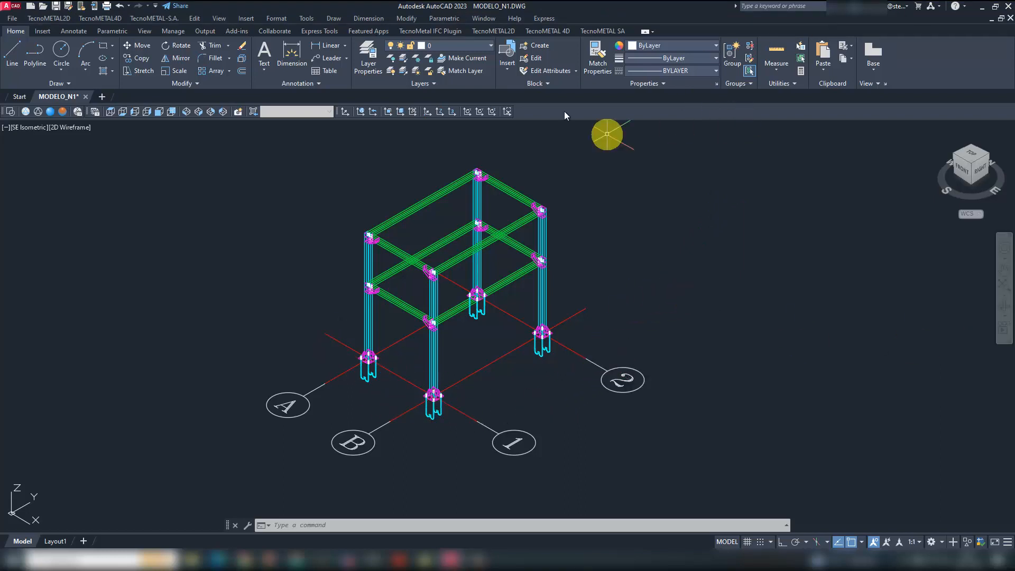
pyautogui.click(566, 34)
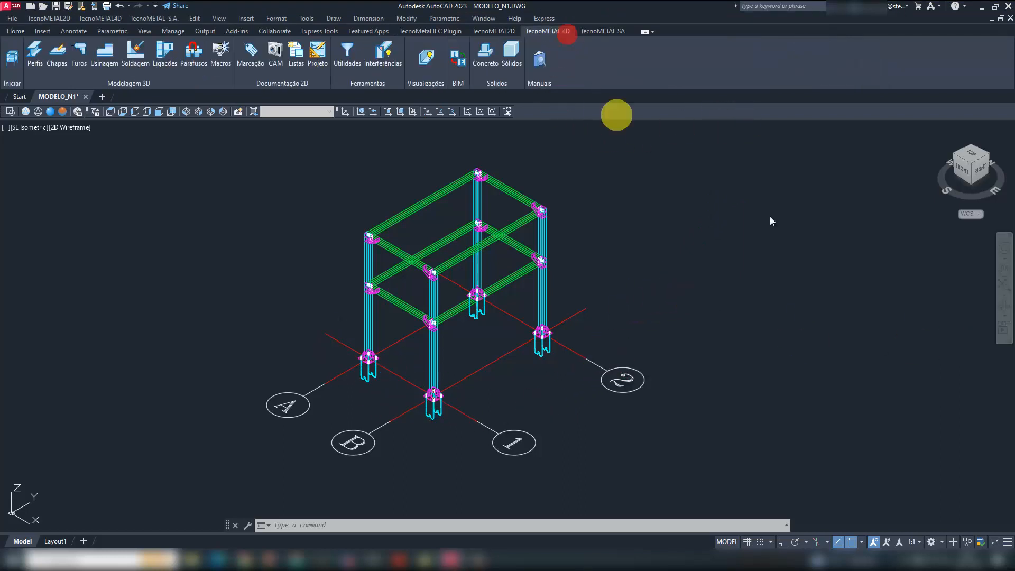
pyautogui.click(12, 58)
pyautogui.click(54, 247)
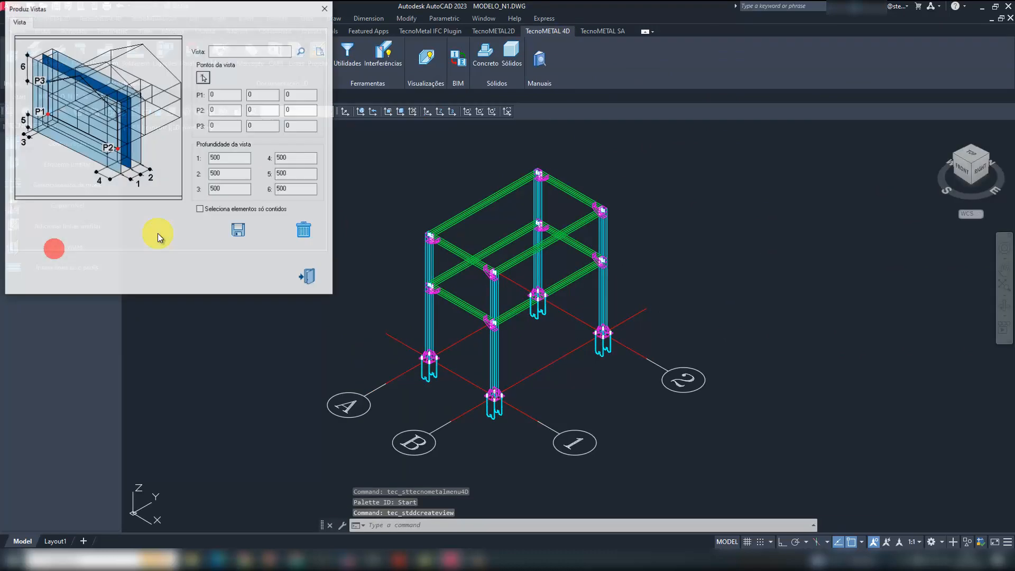
pyautogui.click(300, 51)
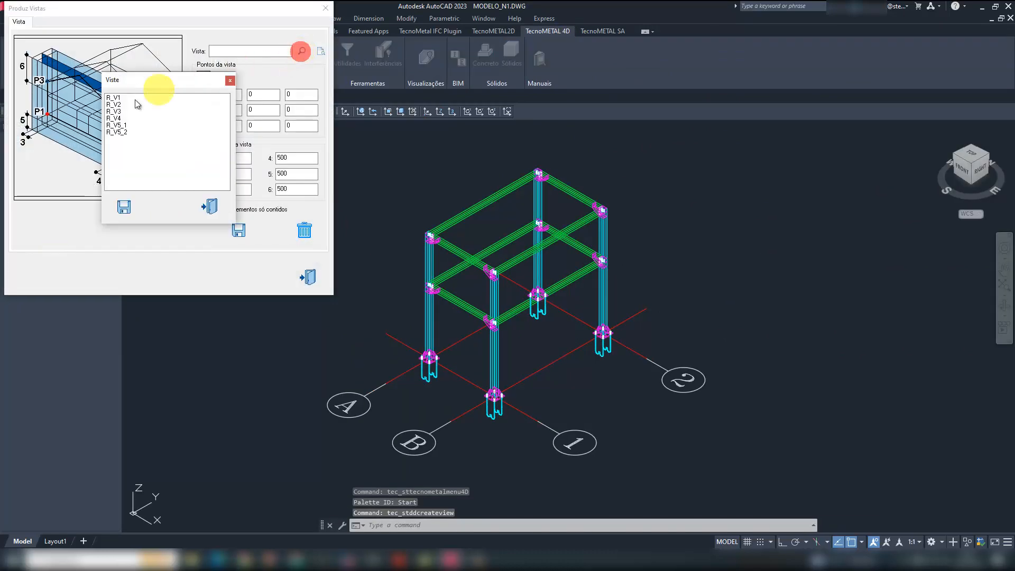
pyautogui.click(230, 80)
pyautogui.click(313, 279)
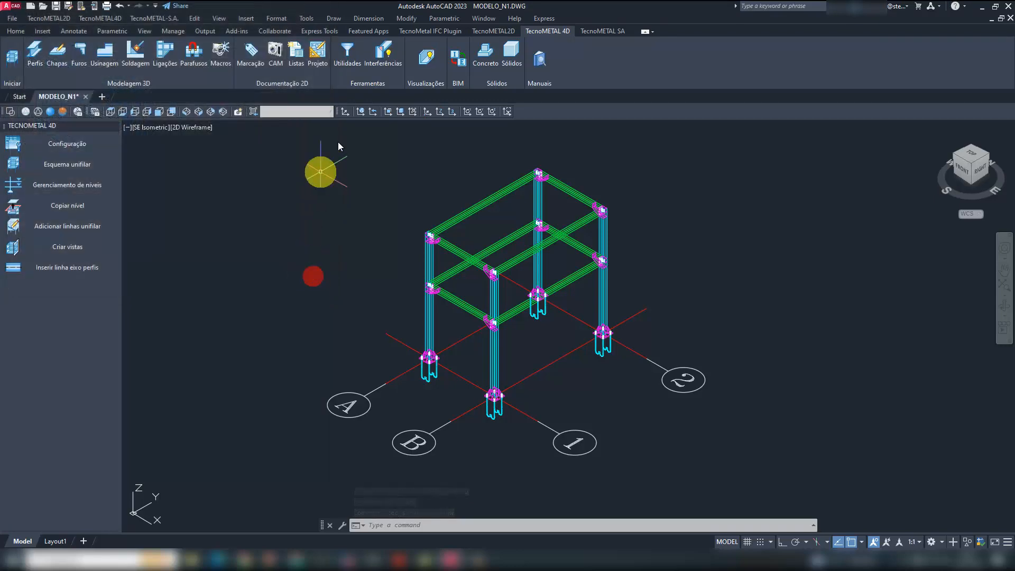
# - Display only the elements of view R_V1 in the model
pyautogui.click(422, 64)
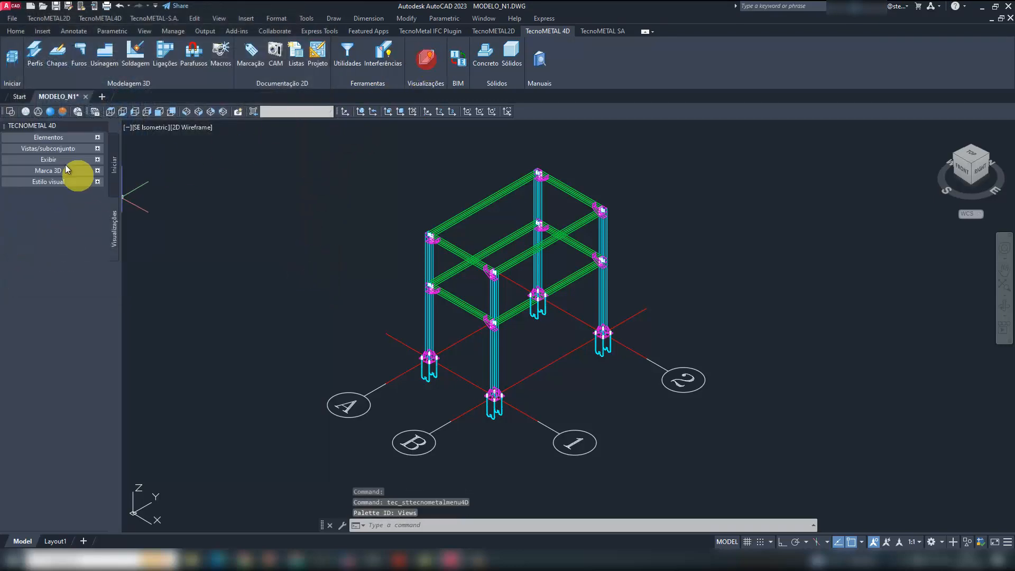
pyautogui.click(61, 148)
pyautogui.click(61, 165)
pyautogui.click(215, 190)
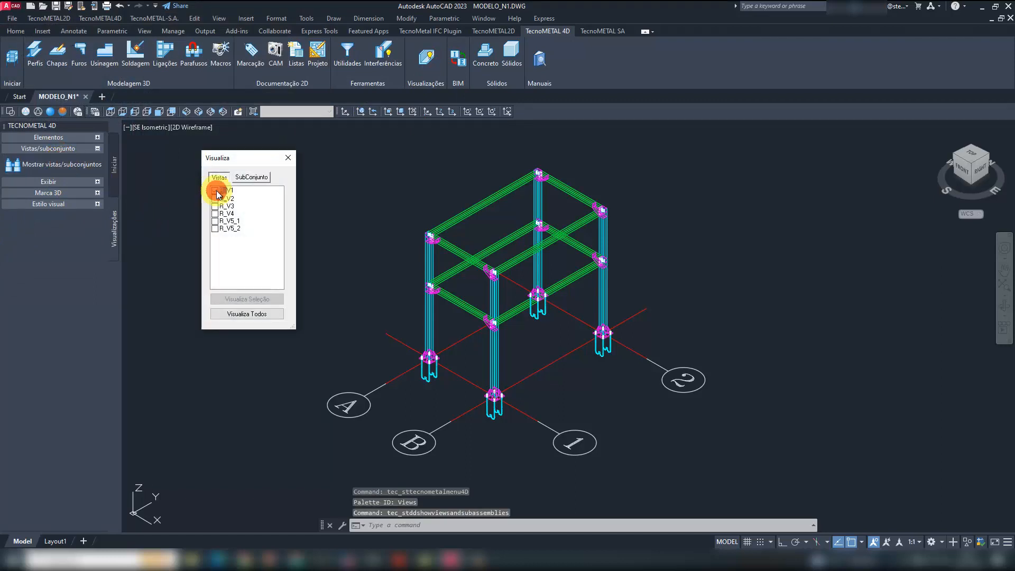
pyautogui.click(246, 300)
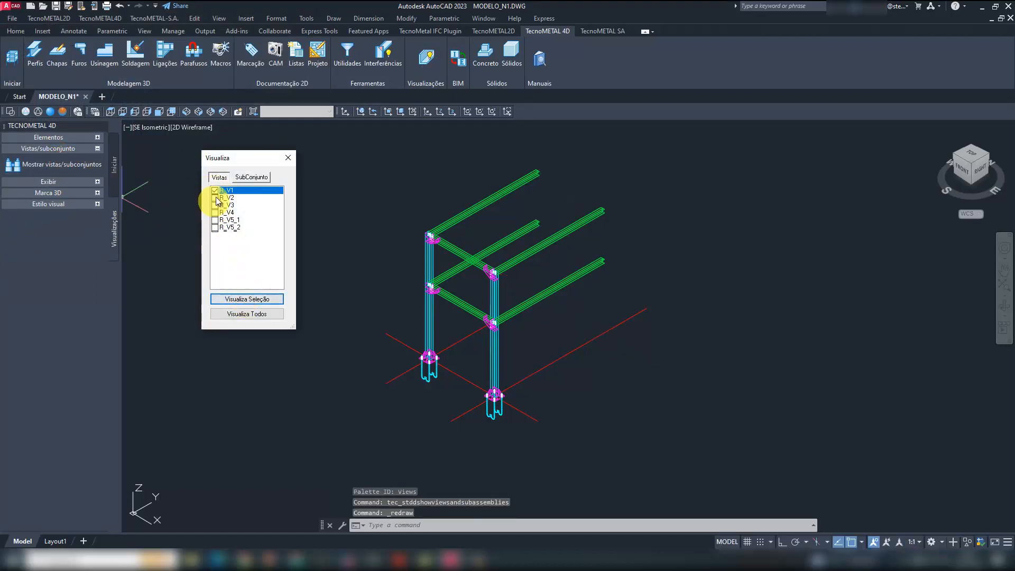
# - Display the elements of view R_V2 alone, followed by those of view R_V3 alone
pyautogui.click(215, 191)
pyautogui.click(215, 198)
pyautogui.click(242, 298)
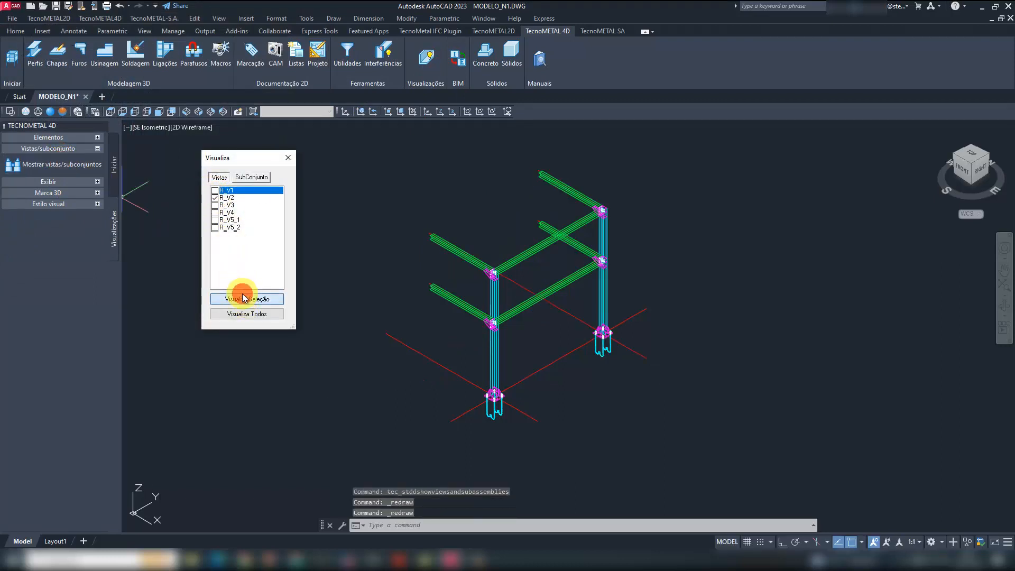
pyautogui.click(215, 198)
pyautogui.click(215, 205)
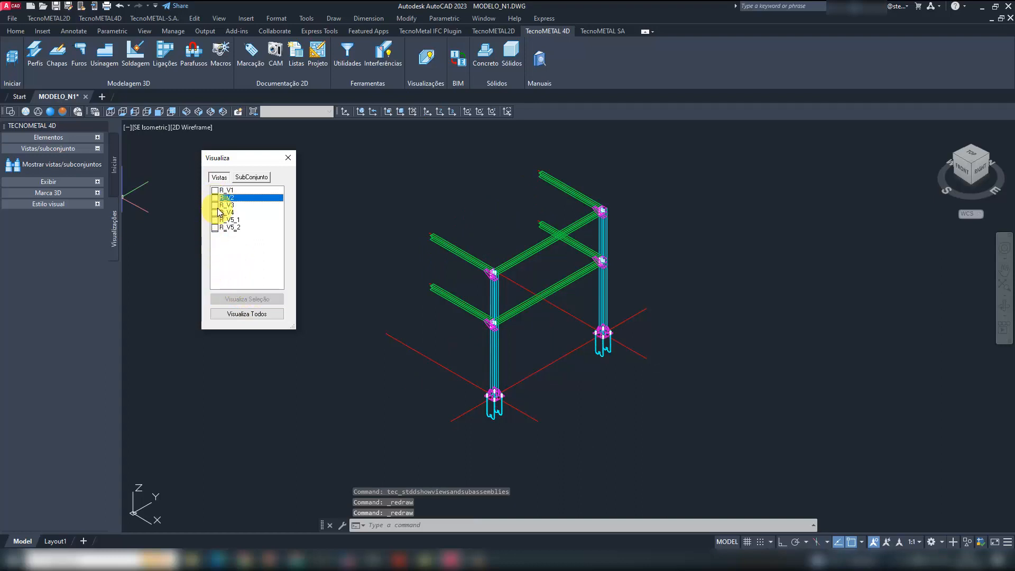
pyautogui.click(242, 299)
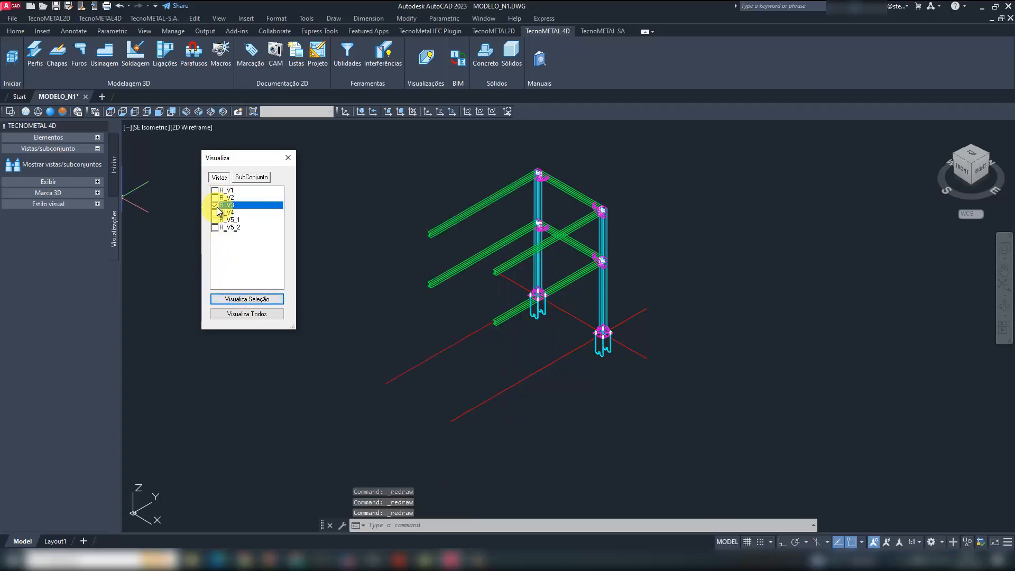
# - Display the R_V5_1 level view by itself, and add the R_V5_2 level view to it
pyautogui.click(215, 205)
pyautogui.click(215, 220)
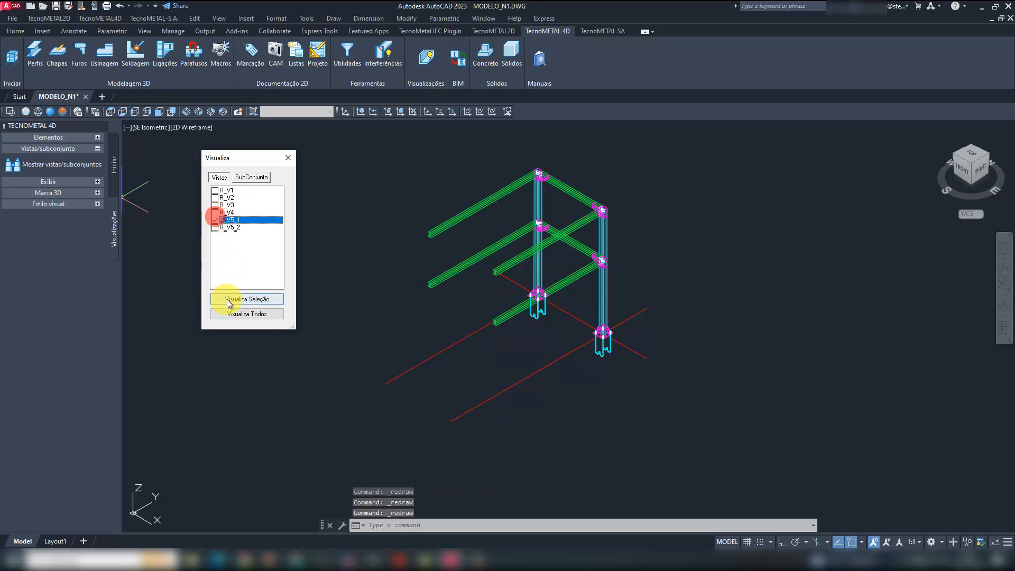
pyautogui.click(227, 298)
pyautogui.click(215, 228)
pyautogui.click(233, 298)
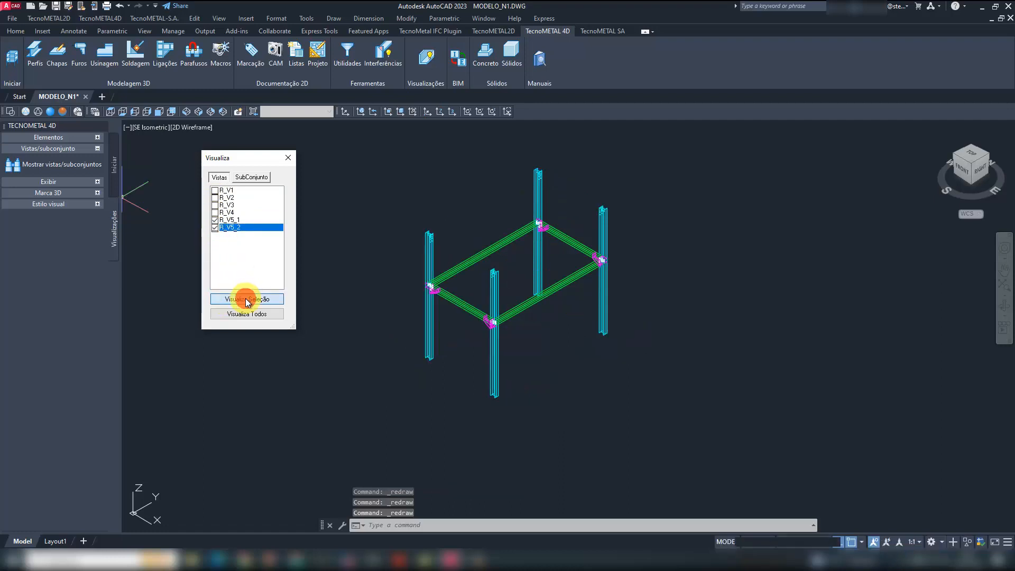
# - Display the R_V5_2 level view alone, and restore the display of the whole model
pyautogui.click(215, 220)
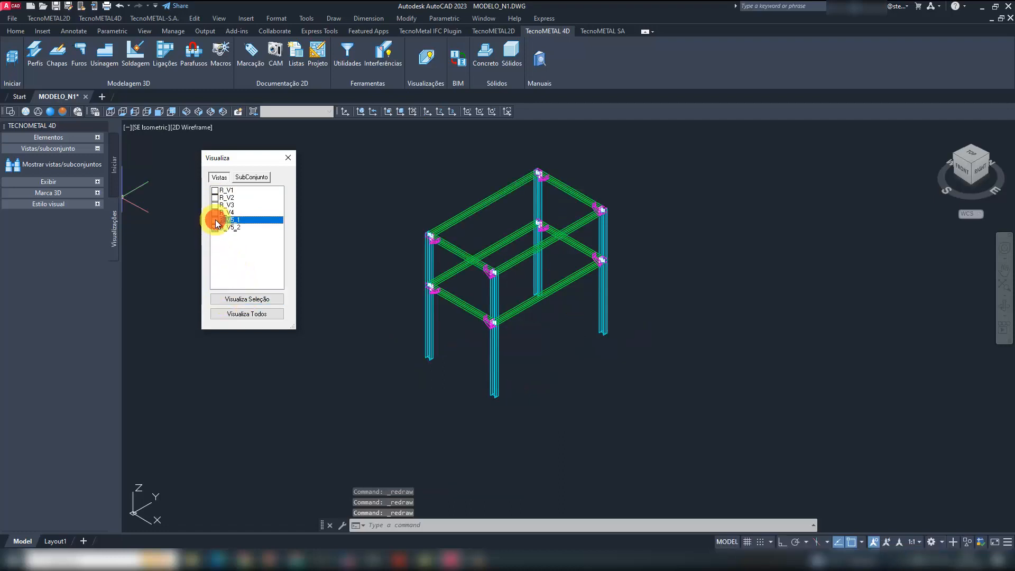
pyautogui.click(248, 299)
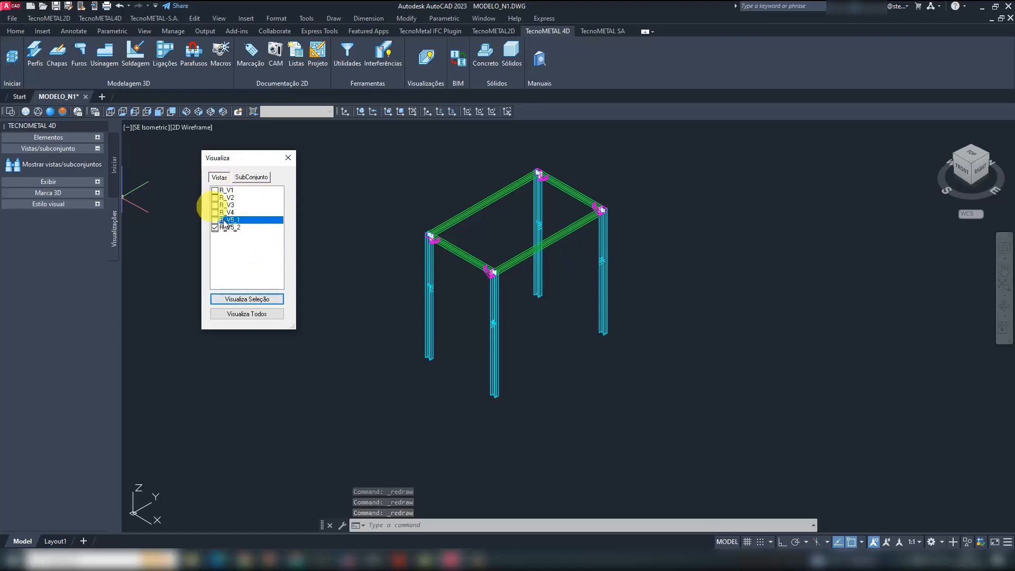
pyautogui.click(270, 311)
pyautogui.click(288, 161)
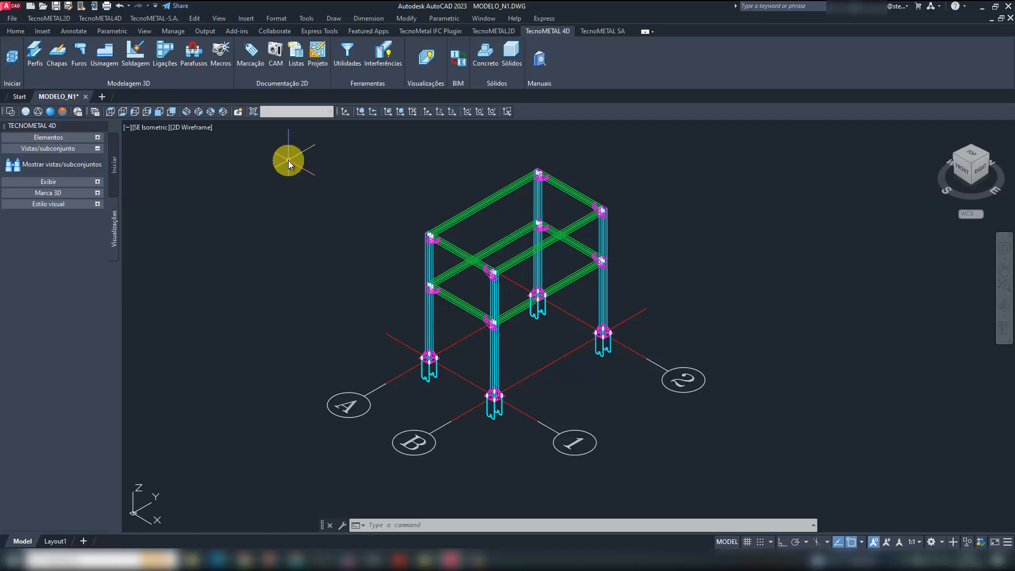
# - Bring up the Iniciar tool set of TecnoMETAL 4D with the whole frame in sight
pyautogui.click(14, 55)
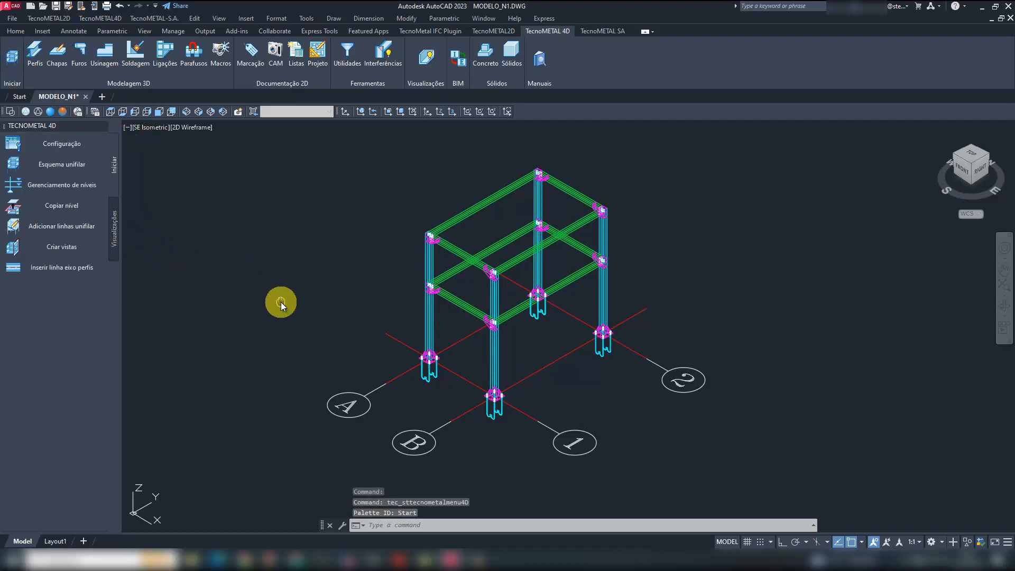
pyautogui.moveTo(280, 303); pyautogui.dragTo(228, 299, button='middle')
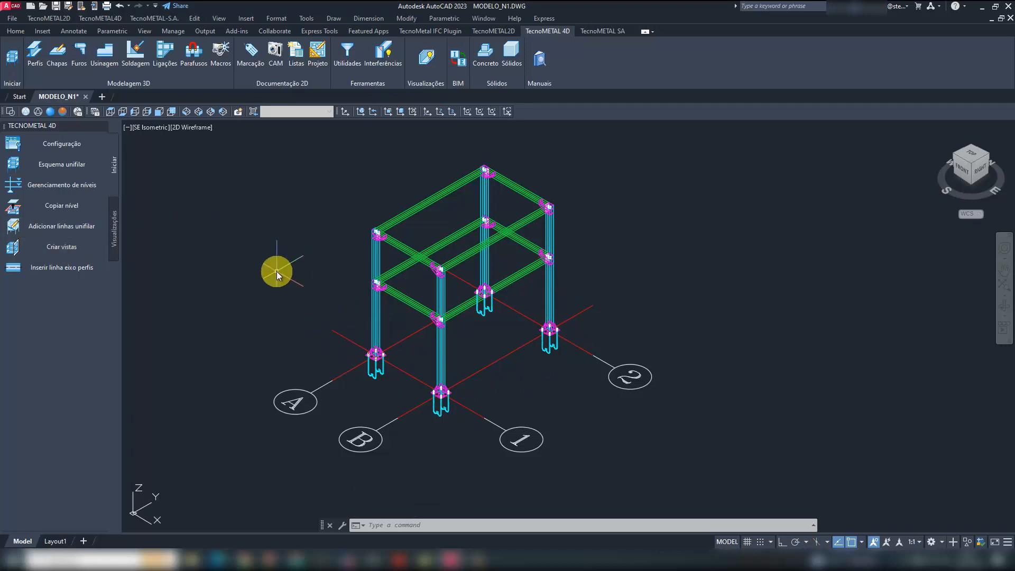
pyautogui.write('ucs')
pyautogui.press('Return')
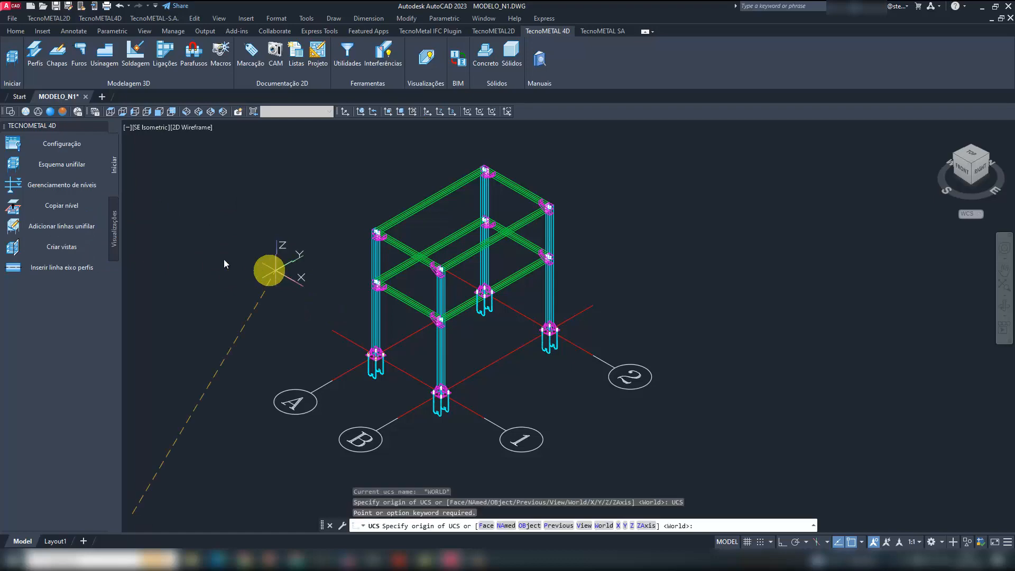
pyautogui.press('Escape')
# - Start creating a new model view and name it BASES
pyautogui.click(67, 256)
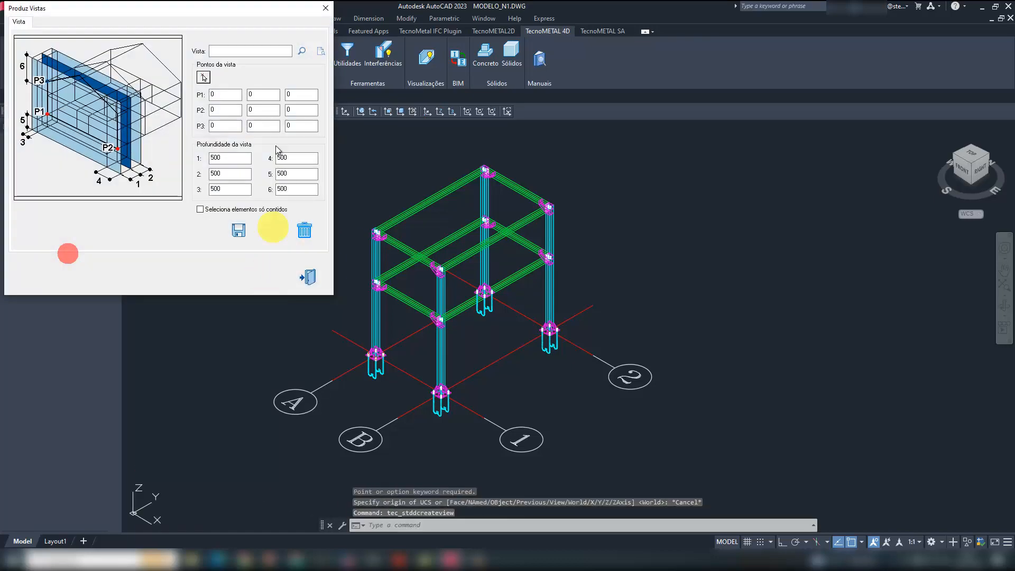
pyautogui.moveTo(227, 8); pyautogui.dragTo(266, 104)
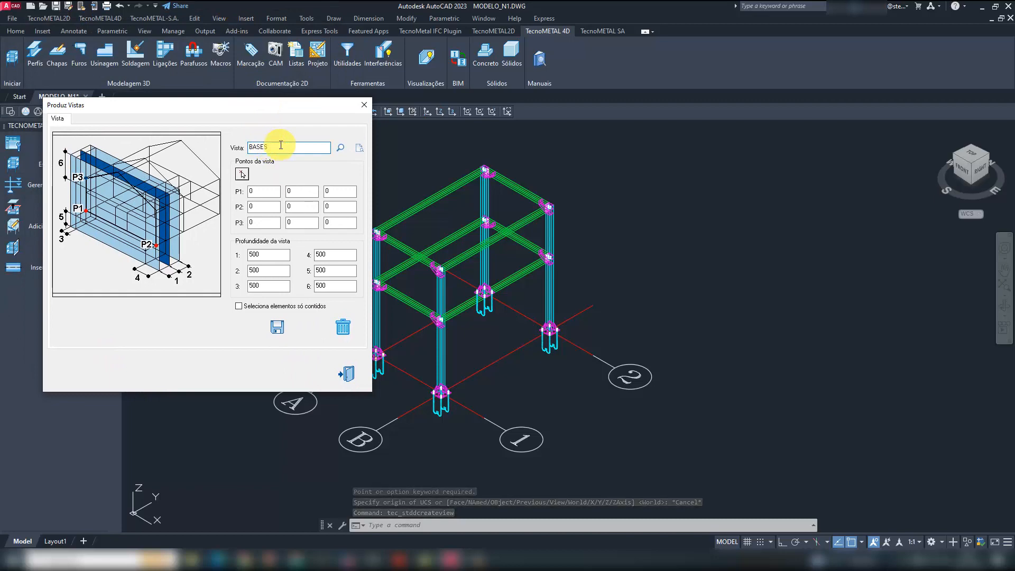
pyautogui.scroll(-3, 616, 283)
pyautogui.scroll(6, 684, 296)
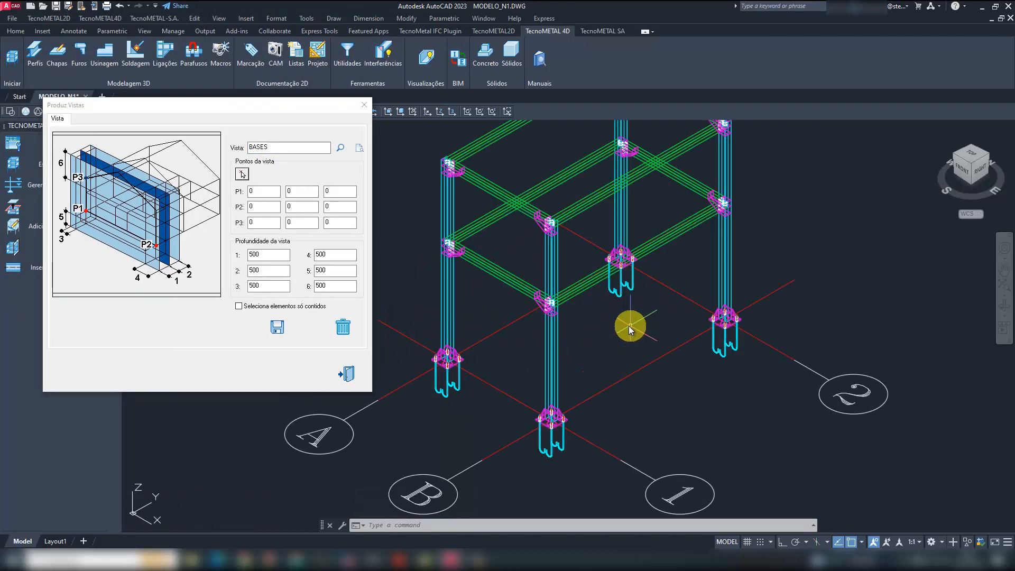
pyautogui.scroll(-2, 629, 325)
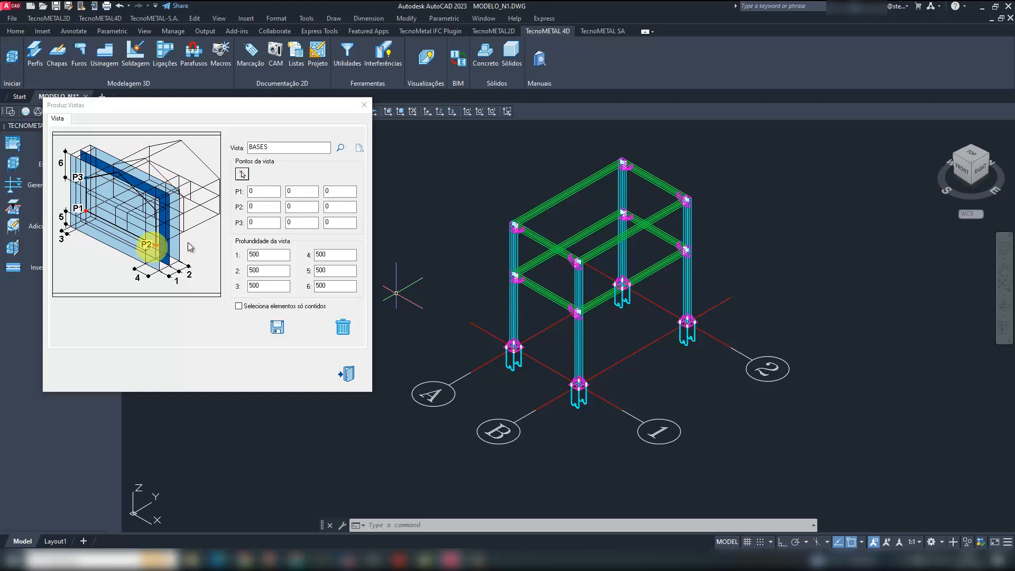
# - Define the BASES view plane from the outer end of axis B, X along that axis and Y orthogonally towards axis A, and save the view
pyautogui.click(242, 174)
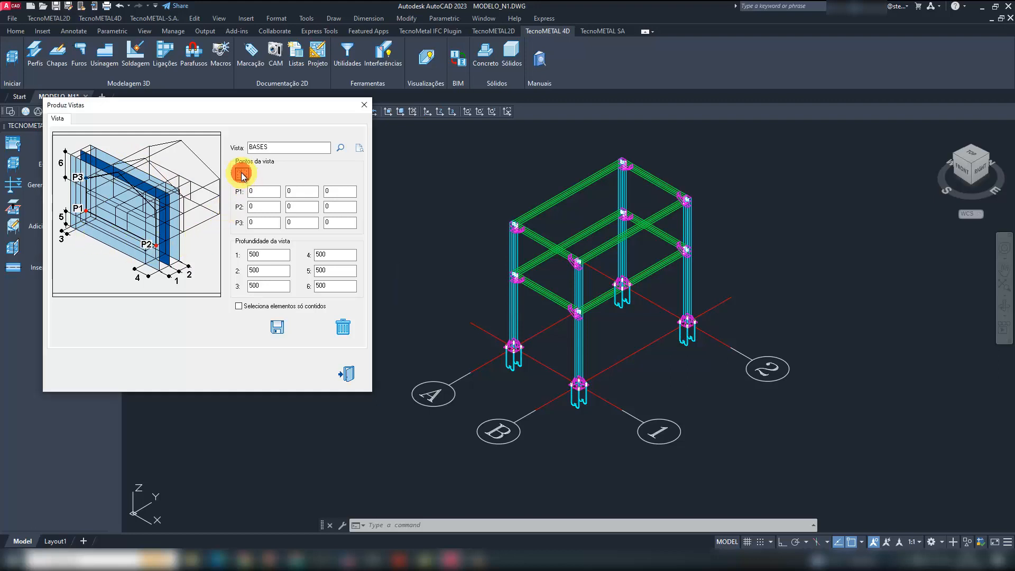
pyautogui.click(520, 420)
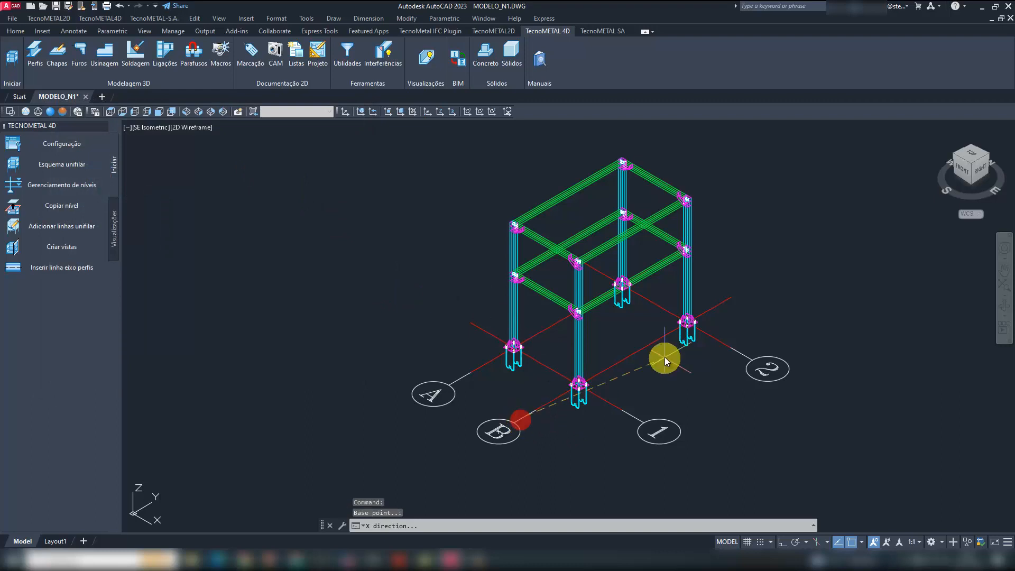
pyautogui.press('F8')
pyautogui.click(873, 239)
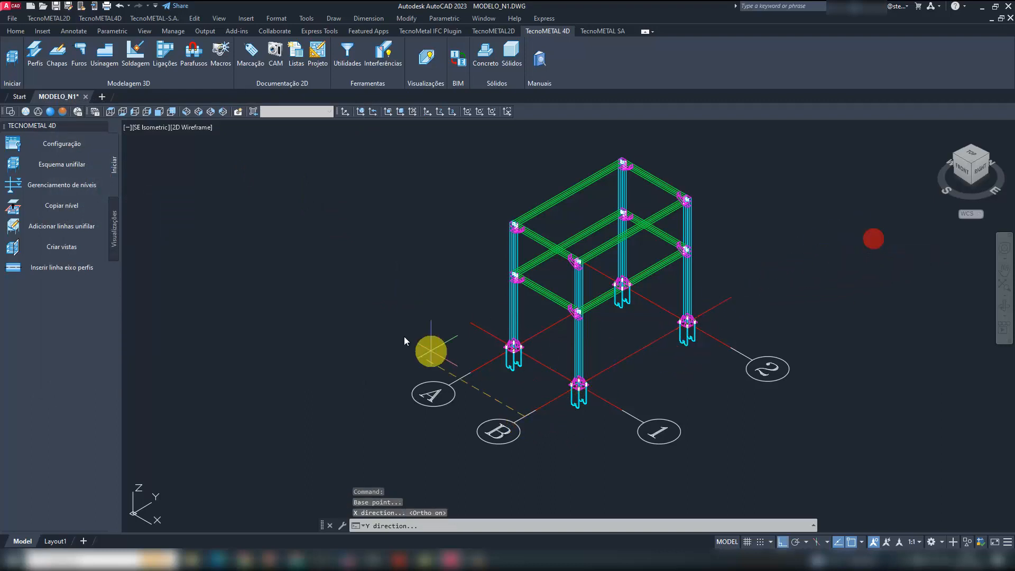
pyautogui.click(309, 261)
pyautogui.click(276, 326)
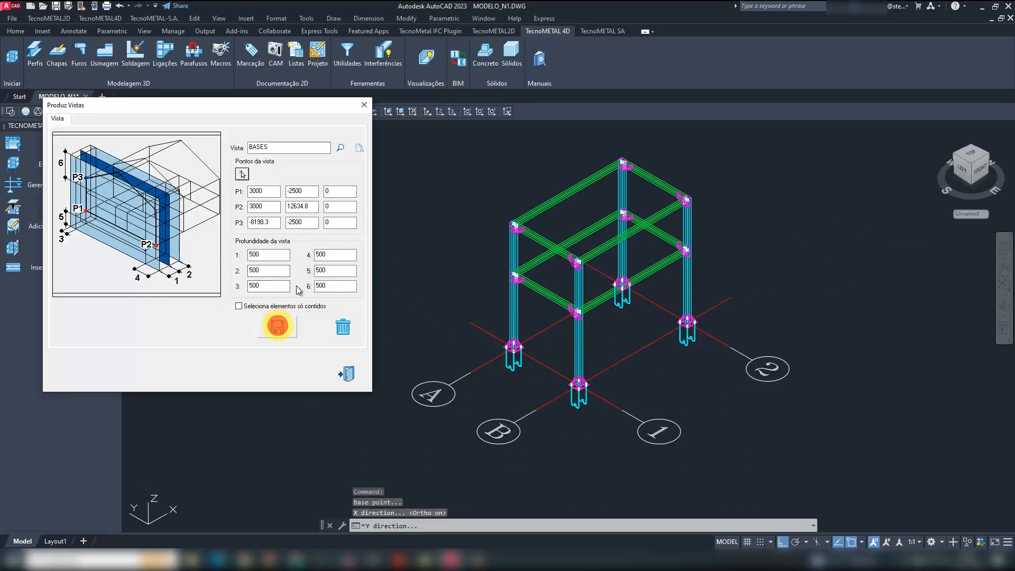
pyautogui.click(364, 105)
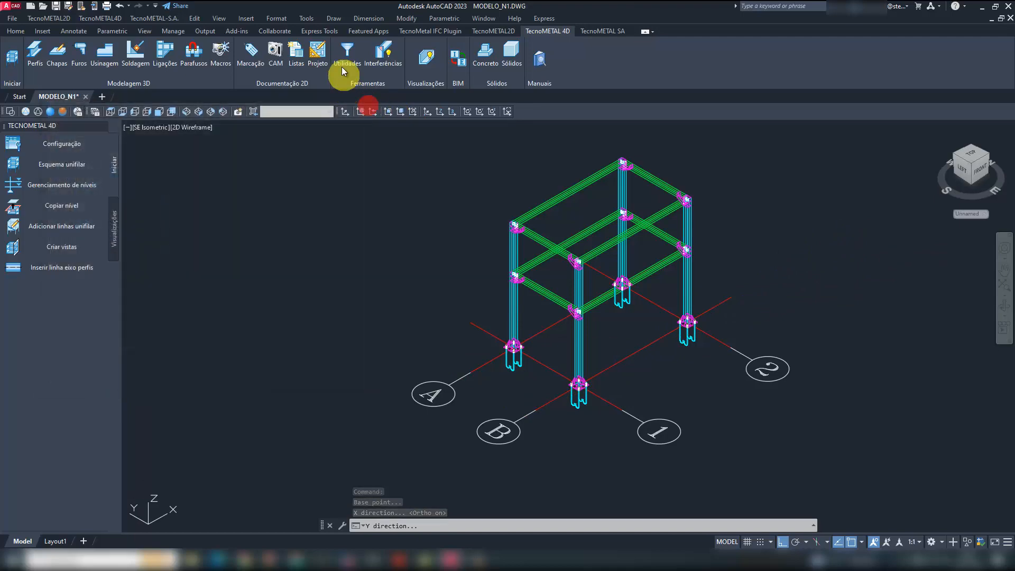
# - Preview the boundary box of the BASES view in the model and leave the view dialog
pyautogui.click(14, 246)
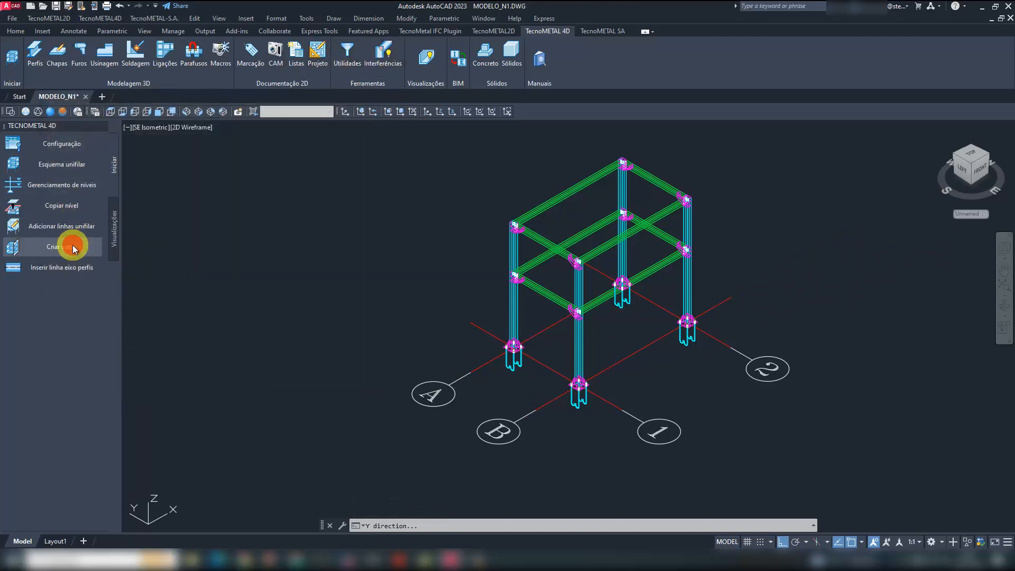
pyautogui.click(319, 52)
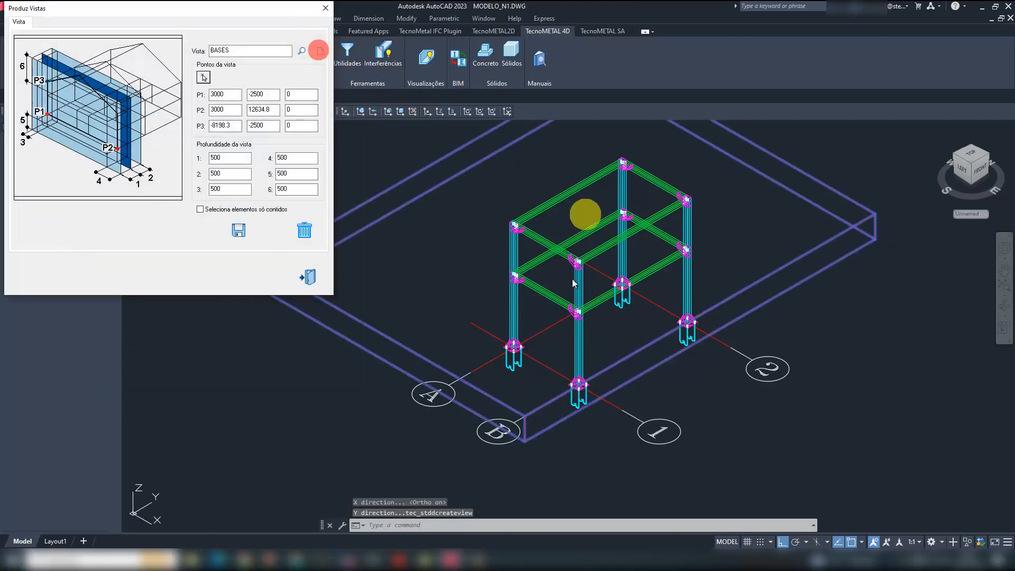
pyautogui.click(325, 9)
# - Display only the elements of the BASES view, and restore the display of the whole model
pyautogui.click(421, 61)
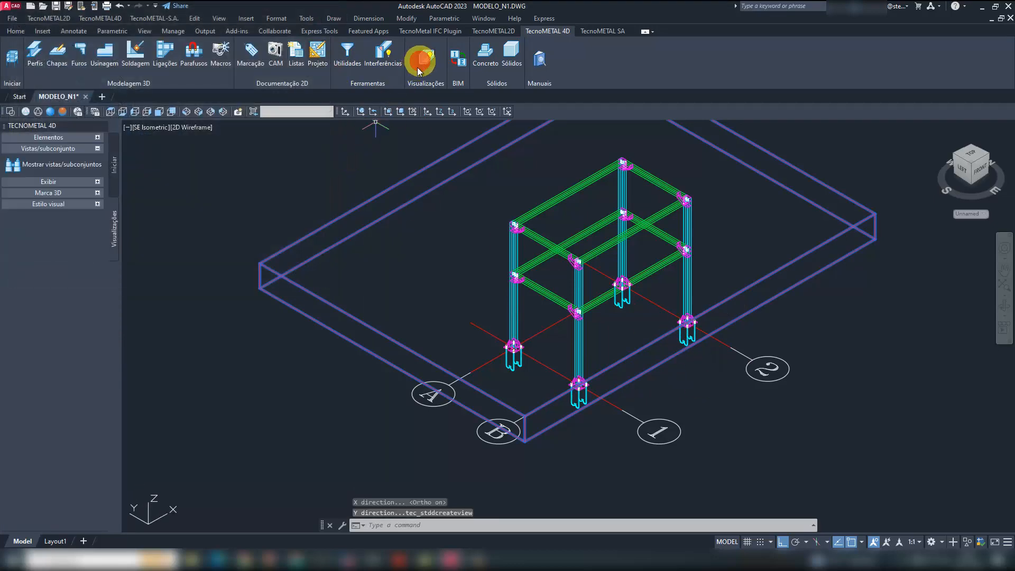
pyautogui.click(53, 163)
pyautogui.click(216, 190)
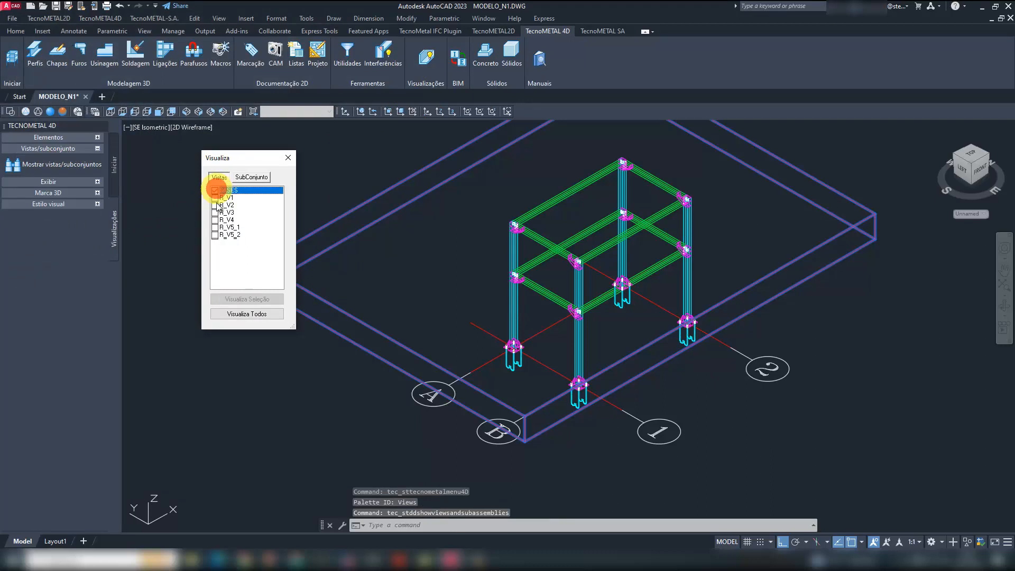
pyautogui.click(252, 298)
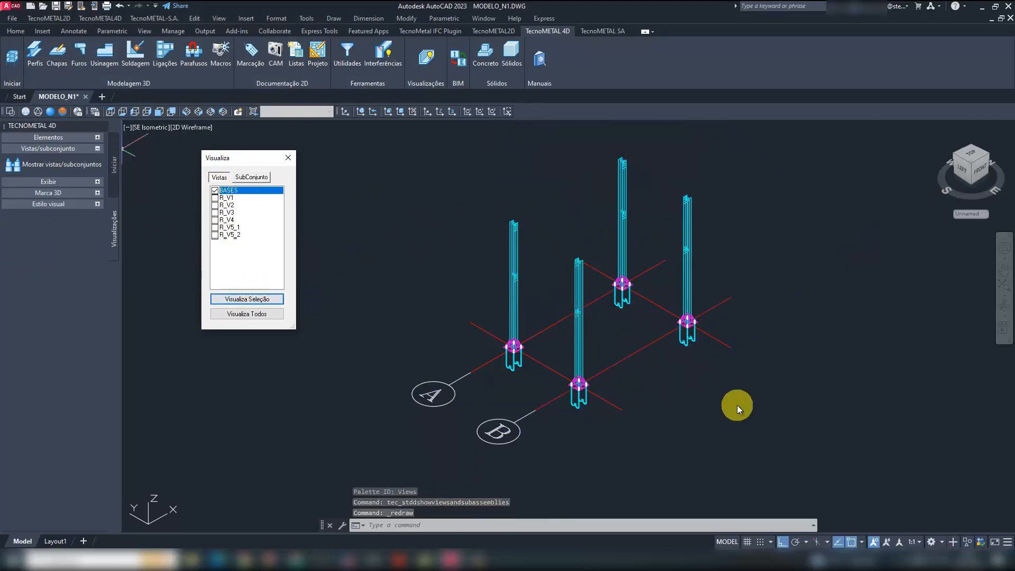
pyautogui.click(260, 314)
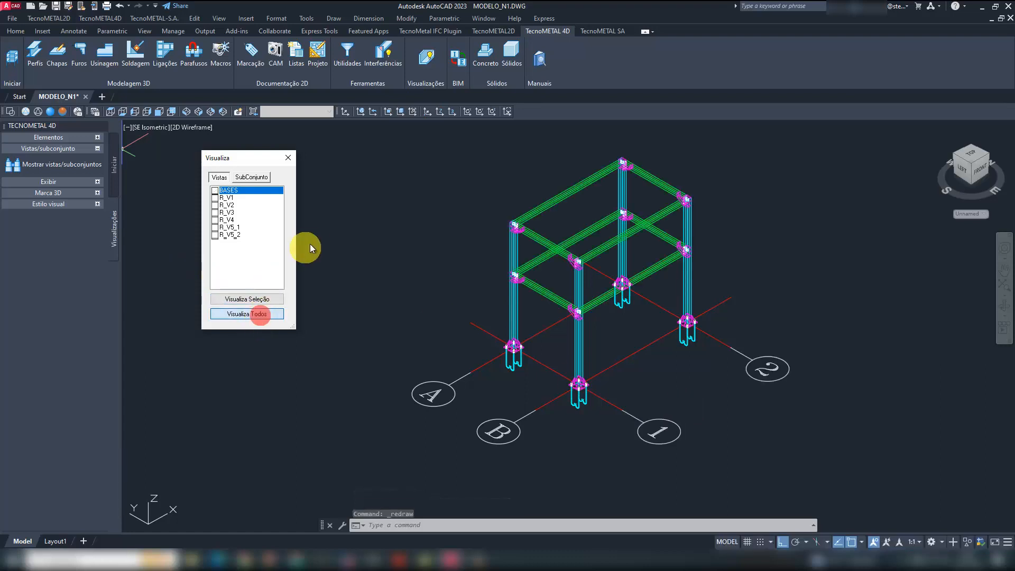
pyautogui.click(291, 157)
pyautogui.moveTo(413, 299); pyautogui.dragTo(342, 314, button='middle')
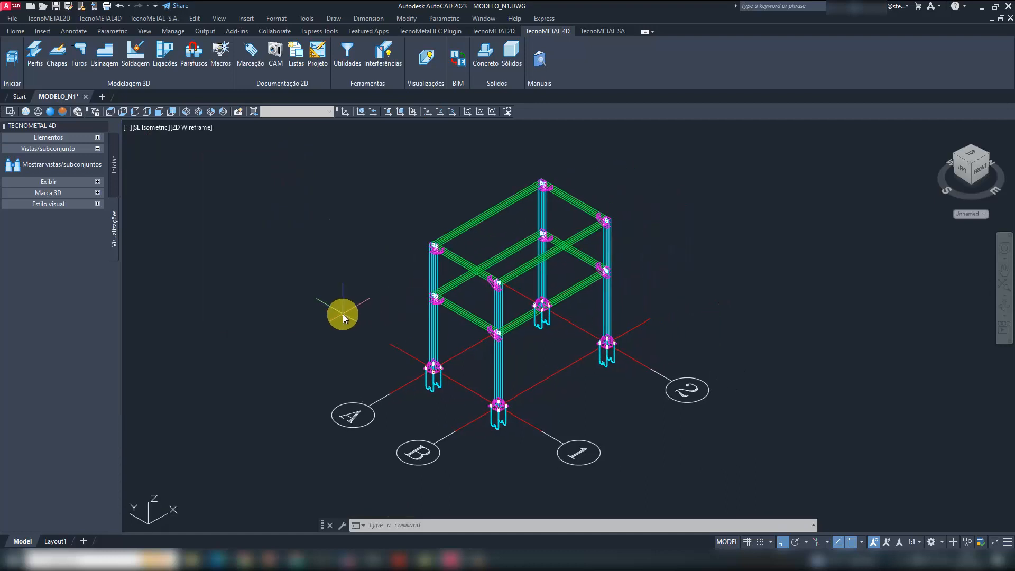
# - Run the marking checks on the model's elements and groups
pyautogui.click(251, 59)
pyautogui.click(78, 139)
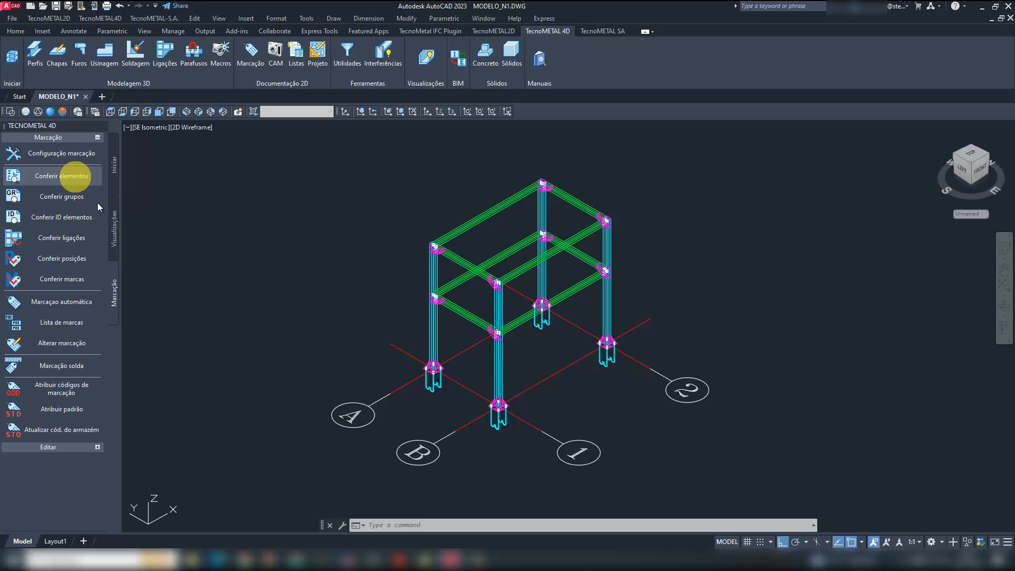
pyautogui.click(71, 179)
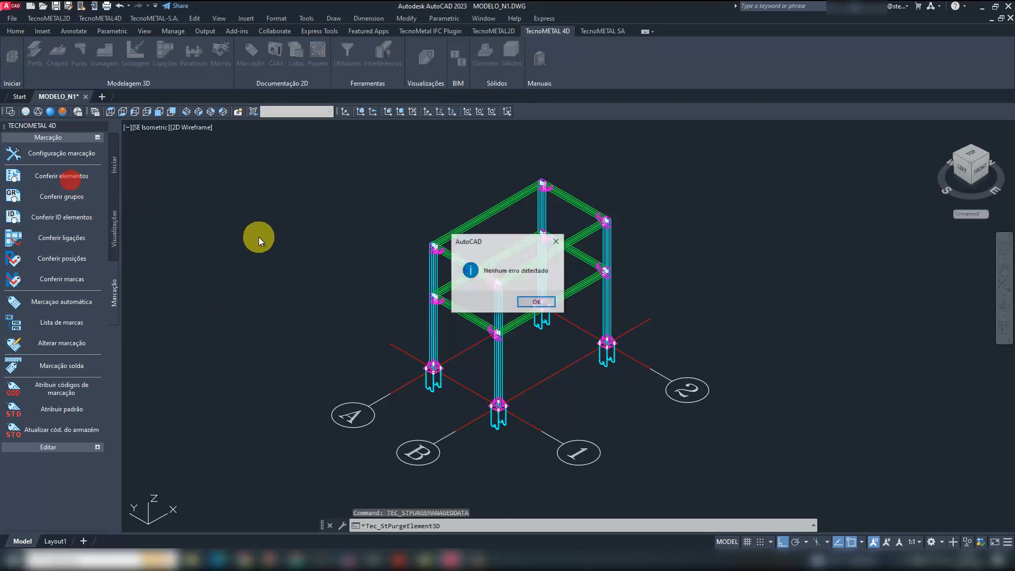
pyautogui.click(537, 301)
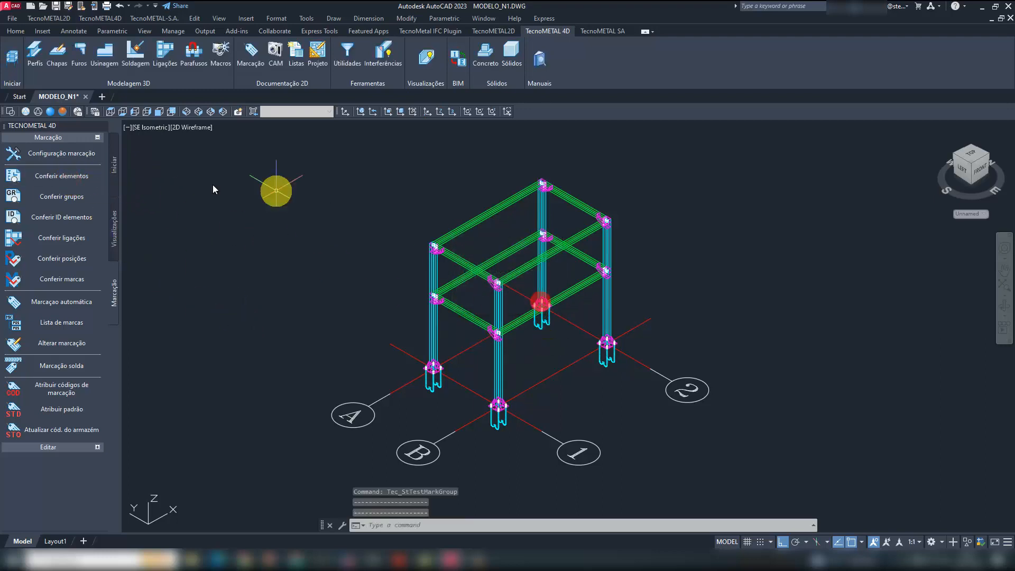
pyautogui.click(67, 199)
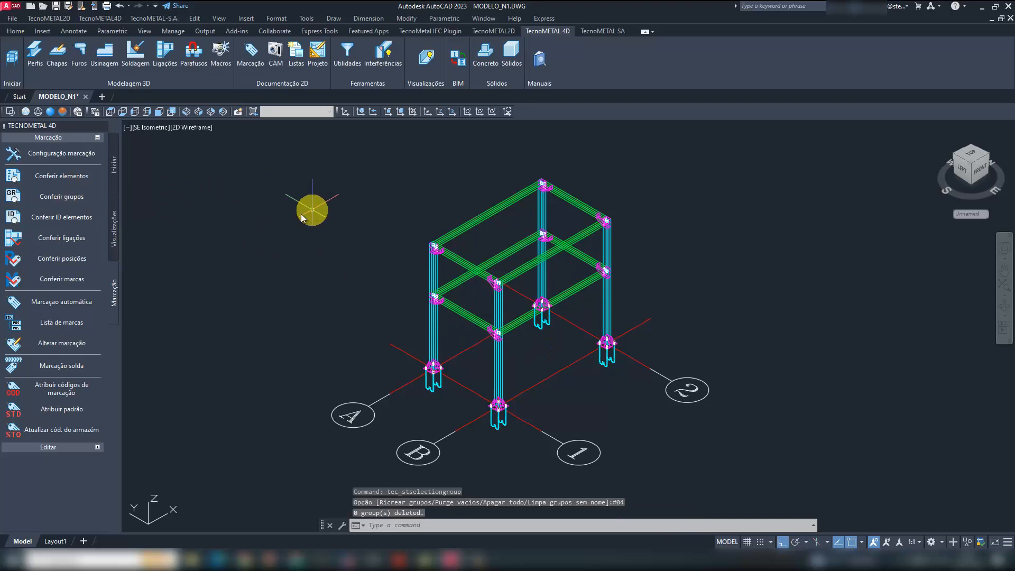
# - Check the element IDs for duplicates with the Isola GUID igual option
pyautogui.click(68, 217)
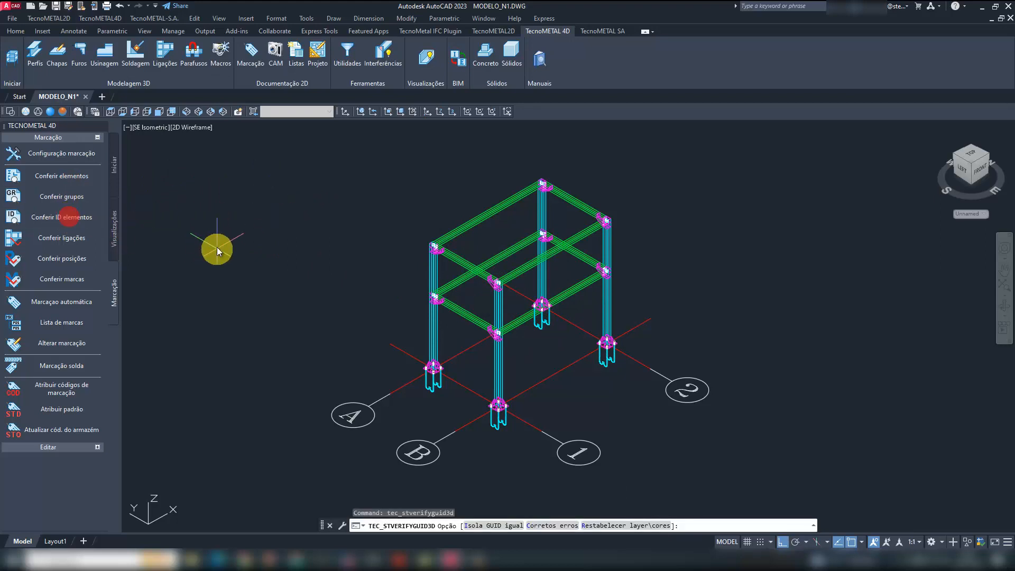
pyautogui.click(484, 525)
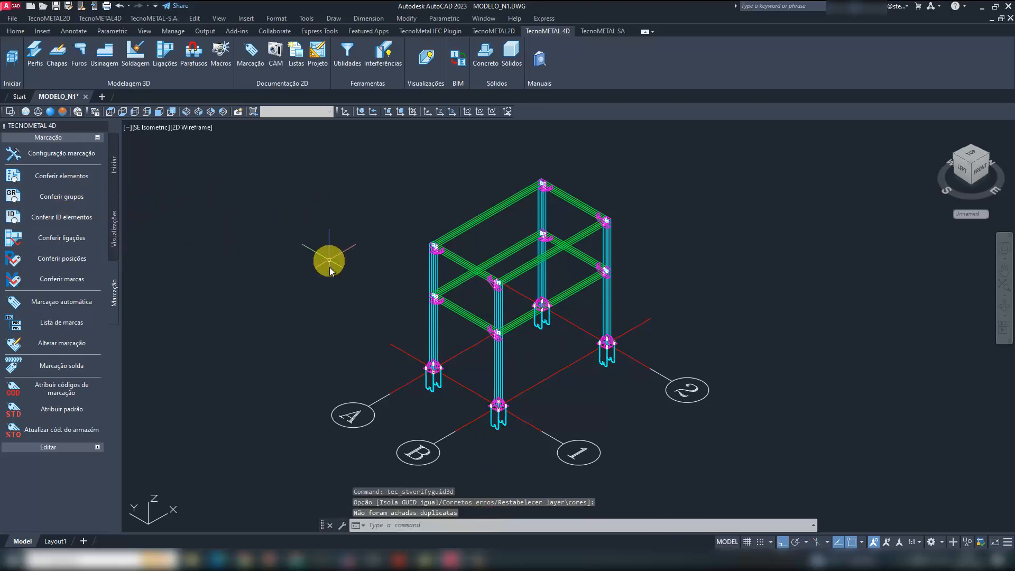
pyautogui.moveTo(333, 294); pyautogui.dragTo(304, 295, button='middle')
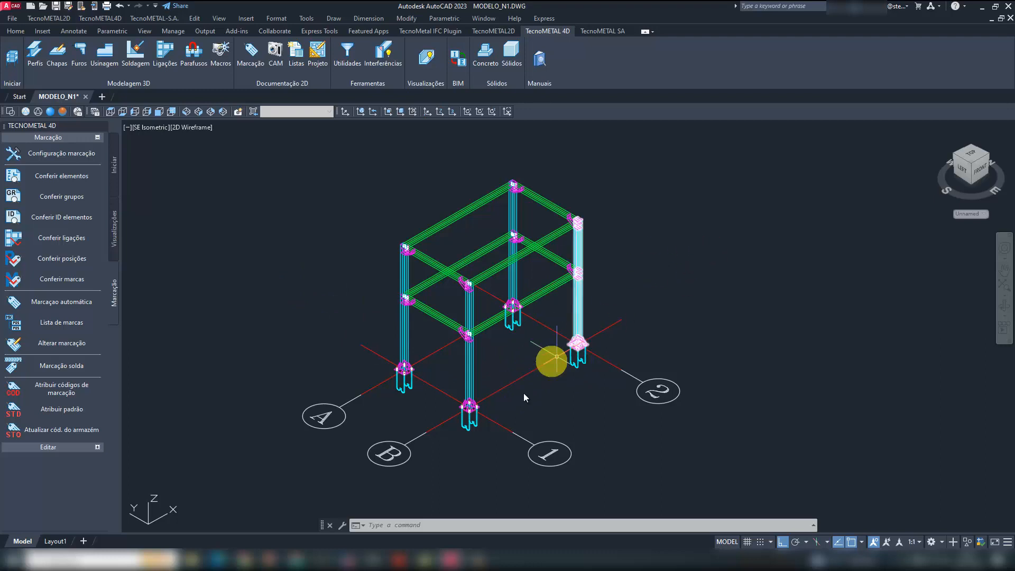
pyautogui.scroll(2, 453, 426)
pyautogui.scroll(2, 390, 429)
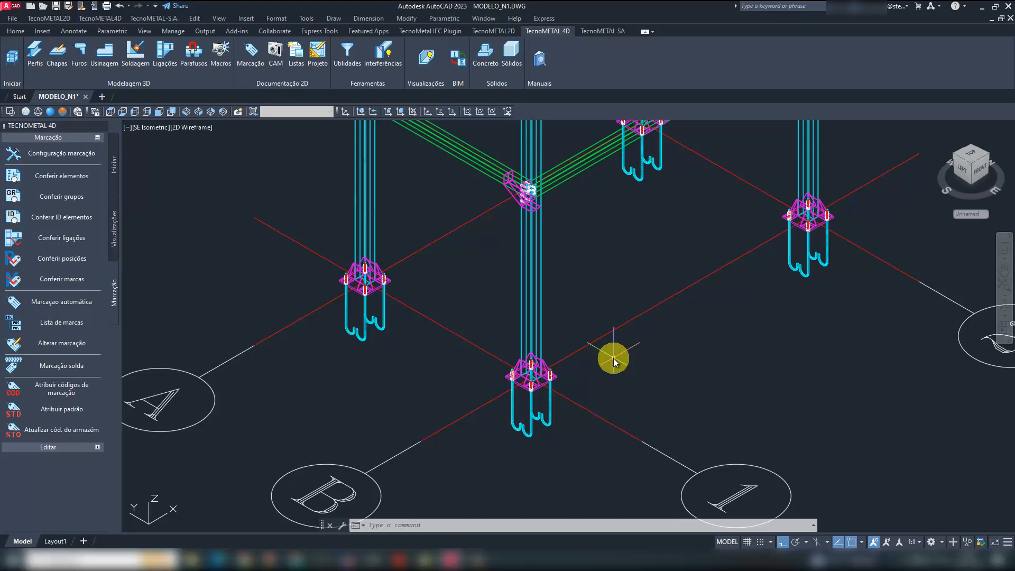
pyautogui.scroll(-2, 366, 349)
pyautogui.moveTo(483, 347); pyautogui.dragTo(471, 363, button='middle')
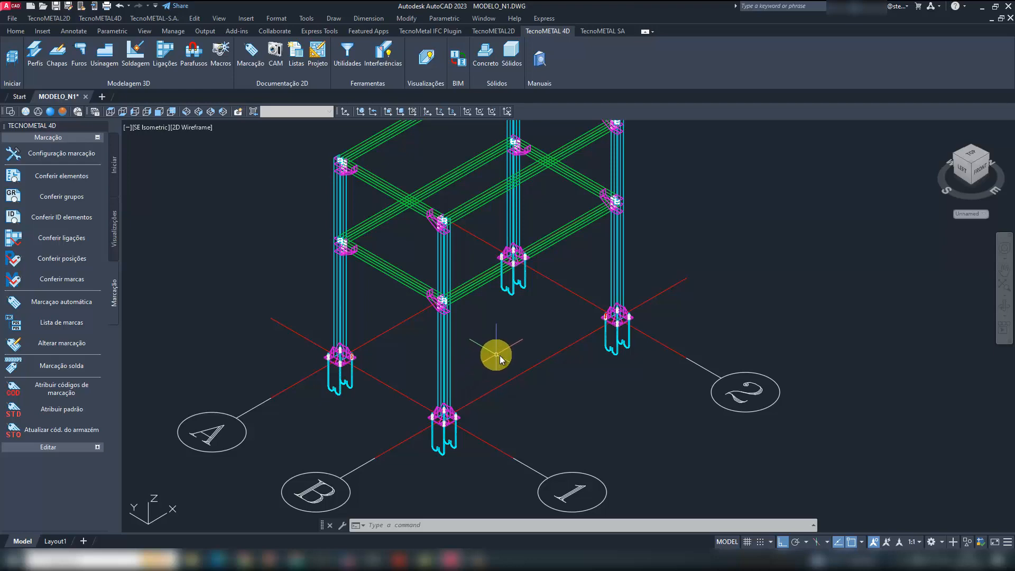
pyautogui.scroll(-2, 499, 350)
pyautogui.moveTo(503, 347); pyautogui.dragTo(500, 379, button='middle')
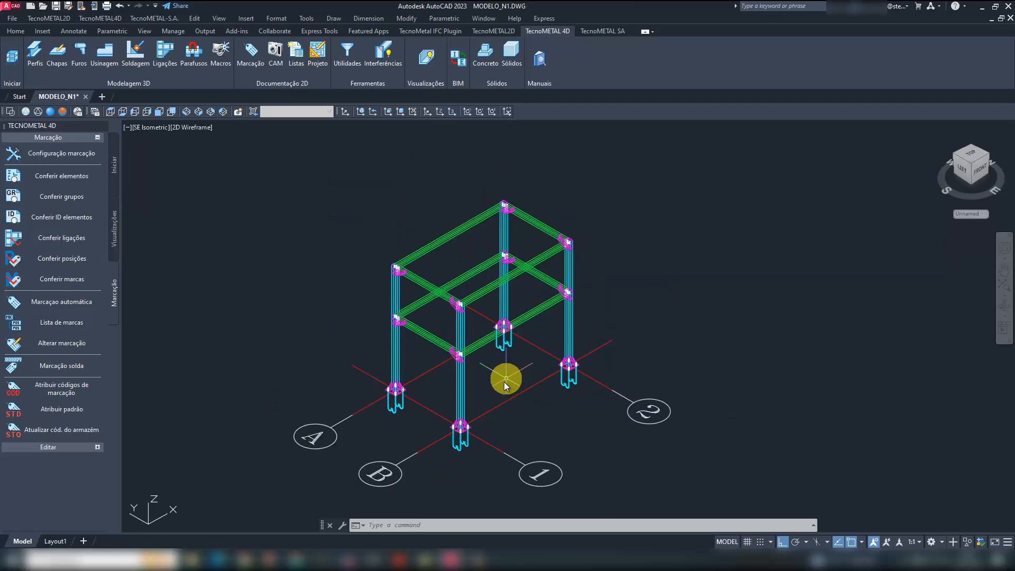
# - Toggle off group selection and inspect the profile properties of the column at axes B and 1
pyautogui.scroll(5, 473, 444)
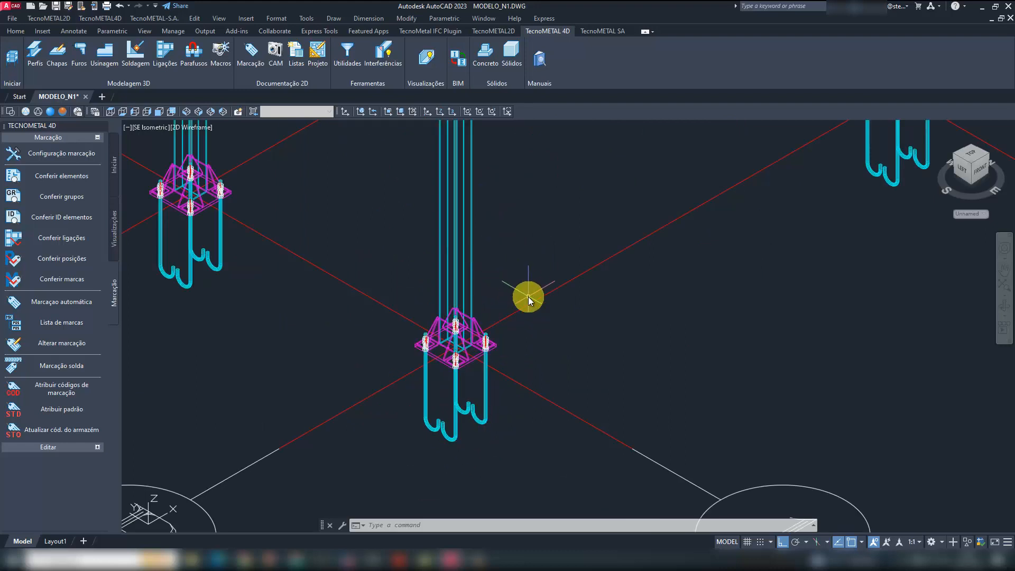
pyautogui.hotkey('ctrl', 'h')
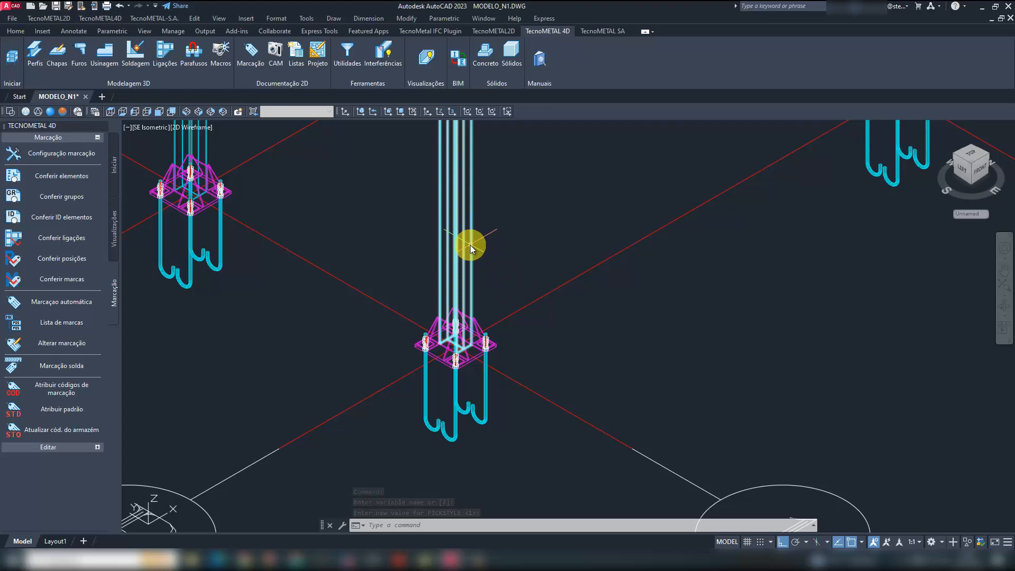
pyautogui.moveTo(471, 245)
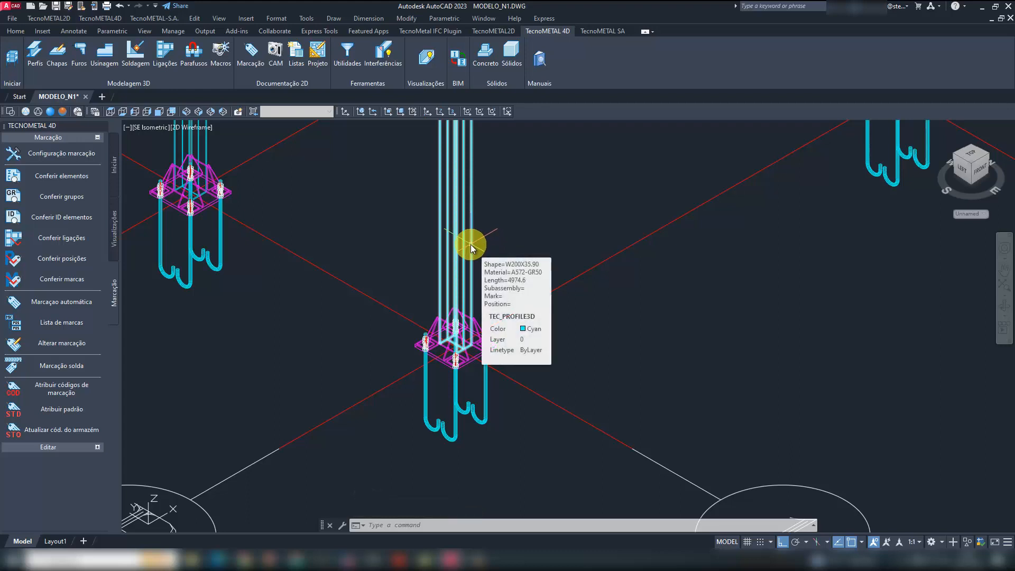
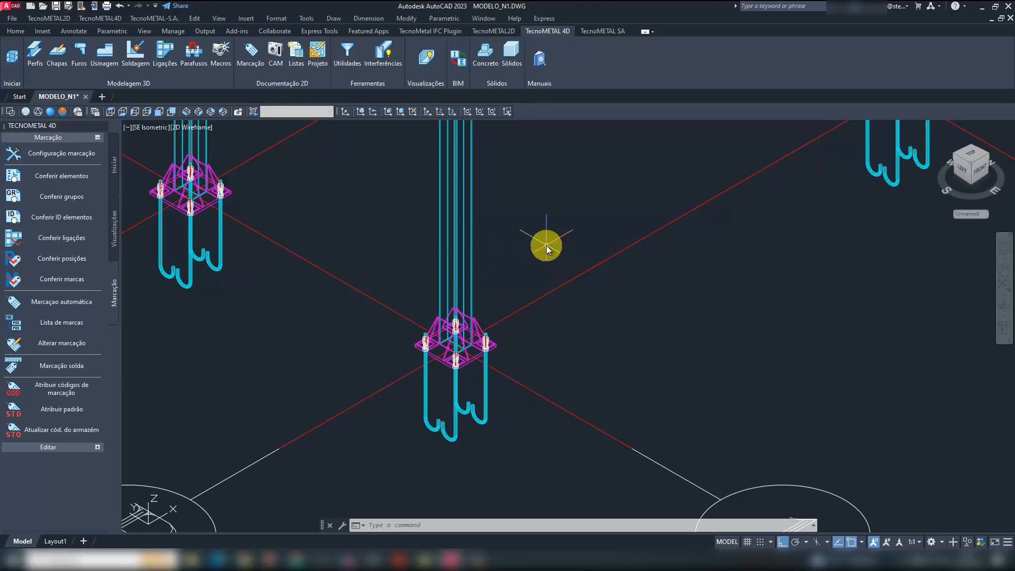
# - Turn group selection back on and inspect the grouped elements of the column at axes B and 1
pyautogui.hotkey('ctrl', 'h')
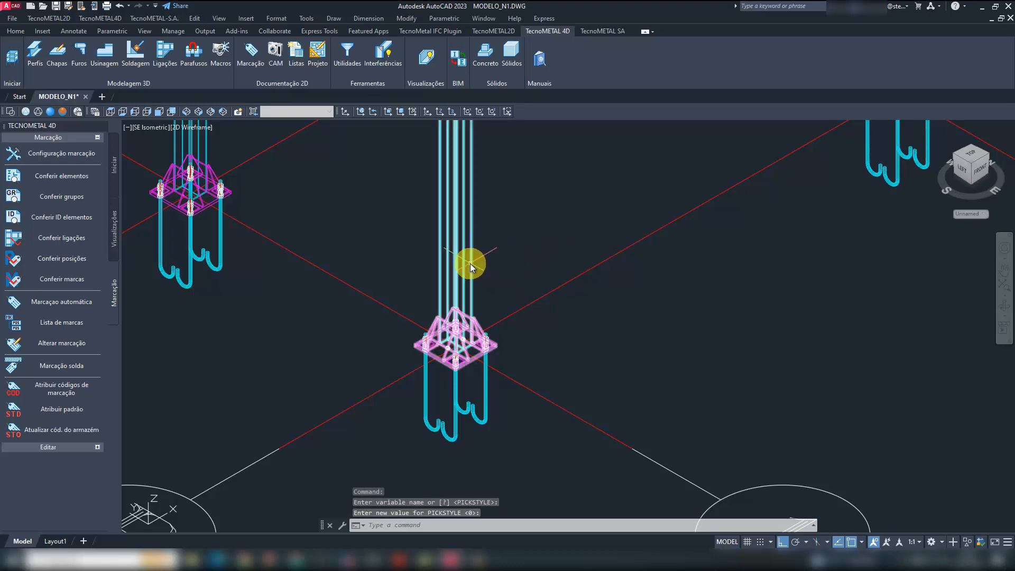
pyautogui.scroll(-2, 479, 264)
pyautogui.moveTo(495, 233); pyautogui.dragTo(488, 306, button='middle')
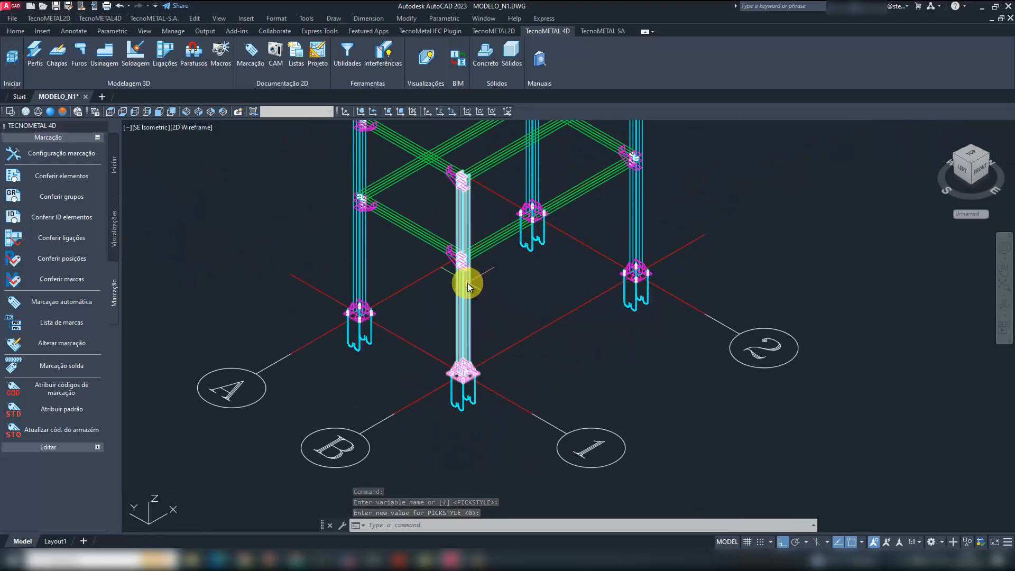
pyautogui.scroll(8, 465, 268)
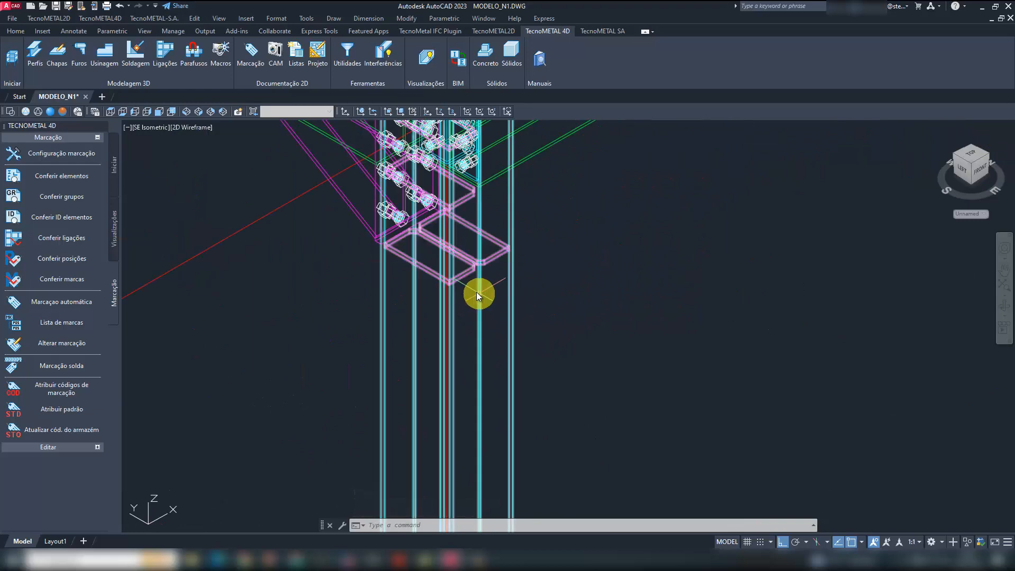
pyautogui.scroll(-2, 480, 313)
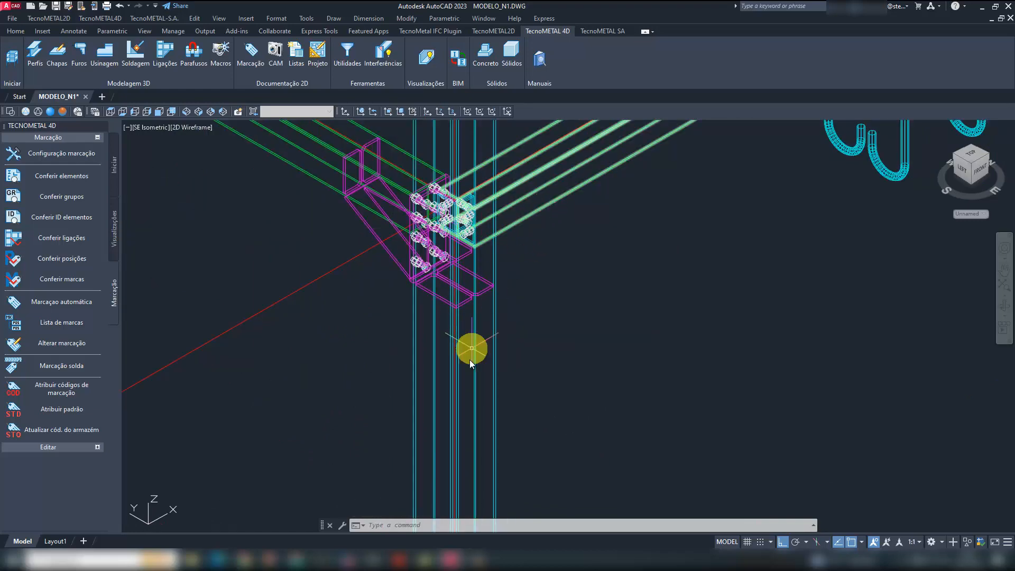
pyautogui.scroll(-4, 475, 359)
pyautogui.moveTo(492, 365); pyautogui.dragTo(497, 392, button='middle')
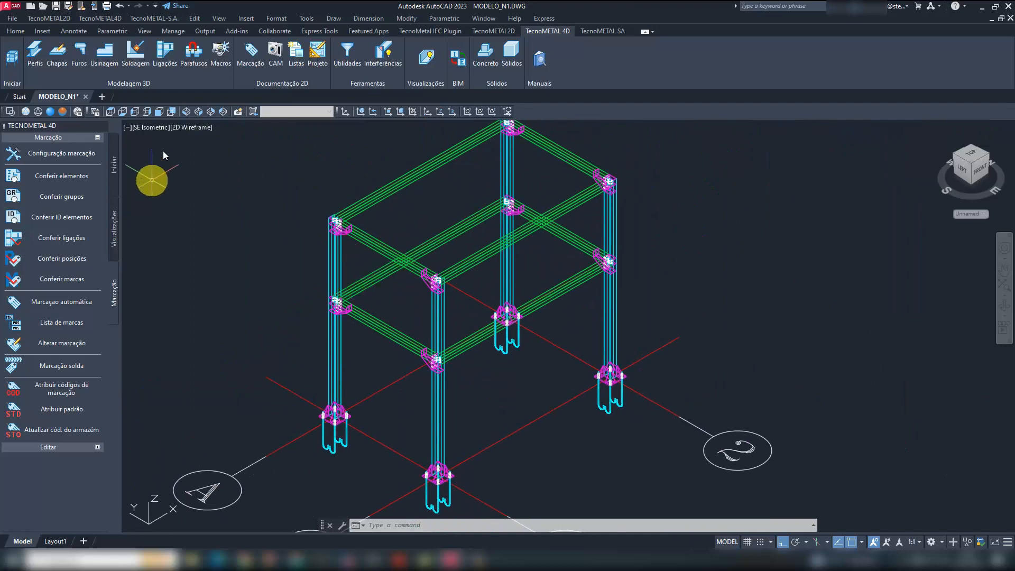
# - Filter the elements by the Não soldado condition, without the profile criterion, to display only the unwelded parts
pyautogui.click(348, 50)
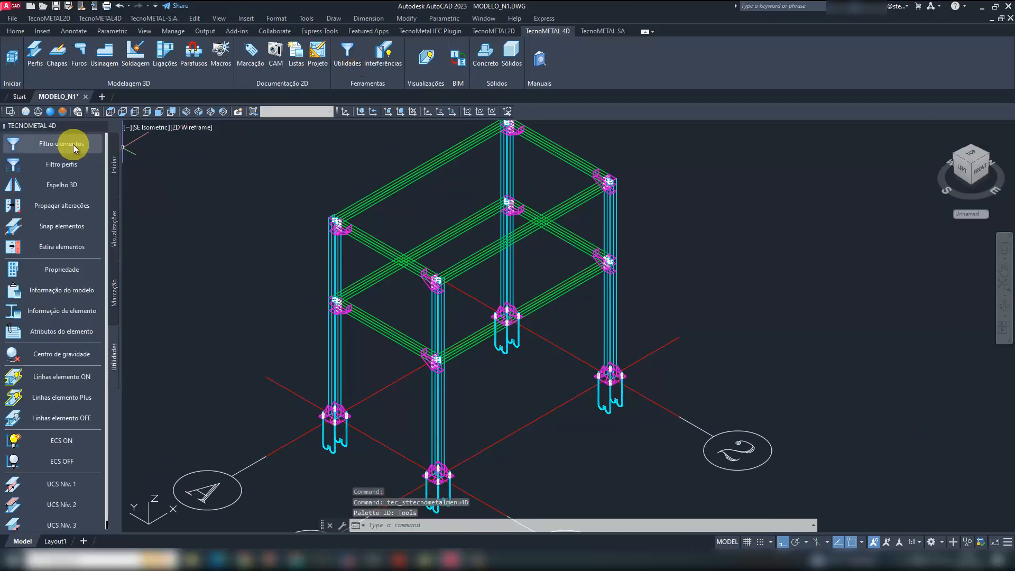
pyautogui.click(69, 144)
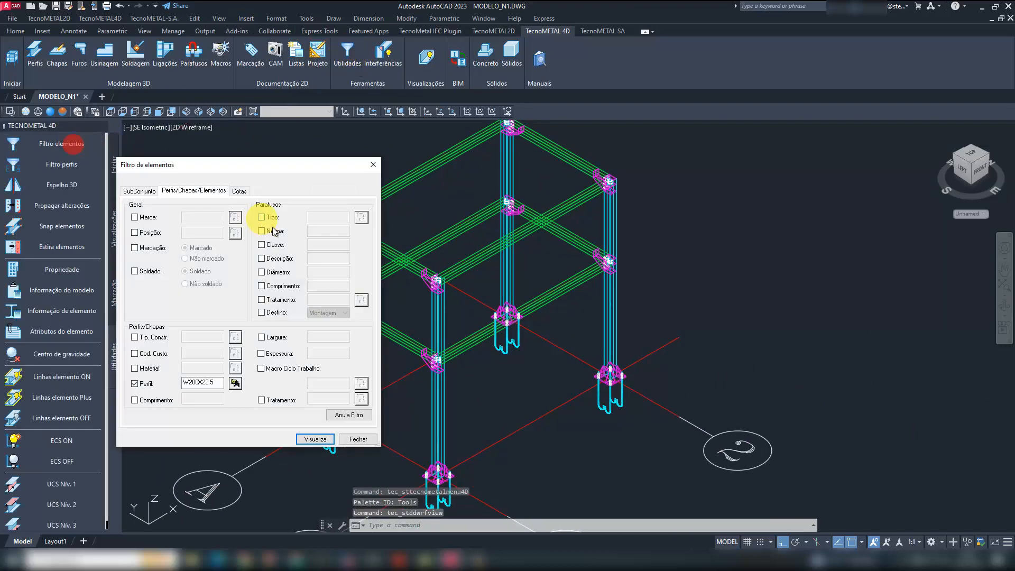
pyautogui.click(373, 165)
pyautogui.click(346, 50)
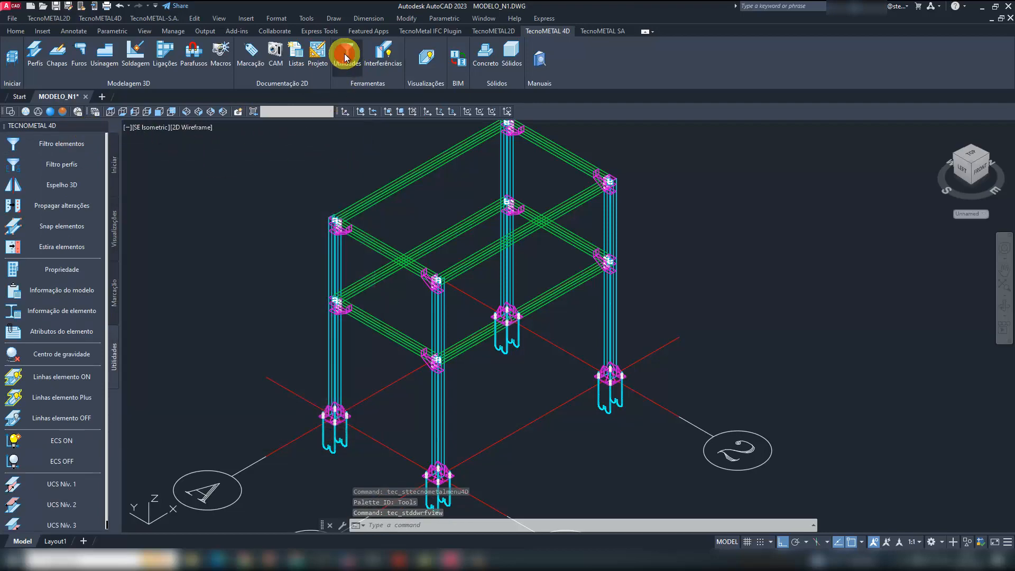
pyautogui.click(73, 147)
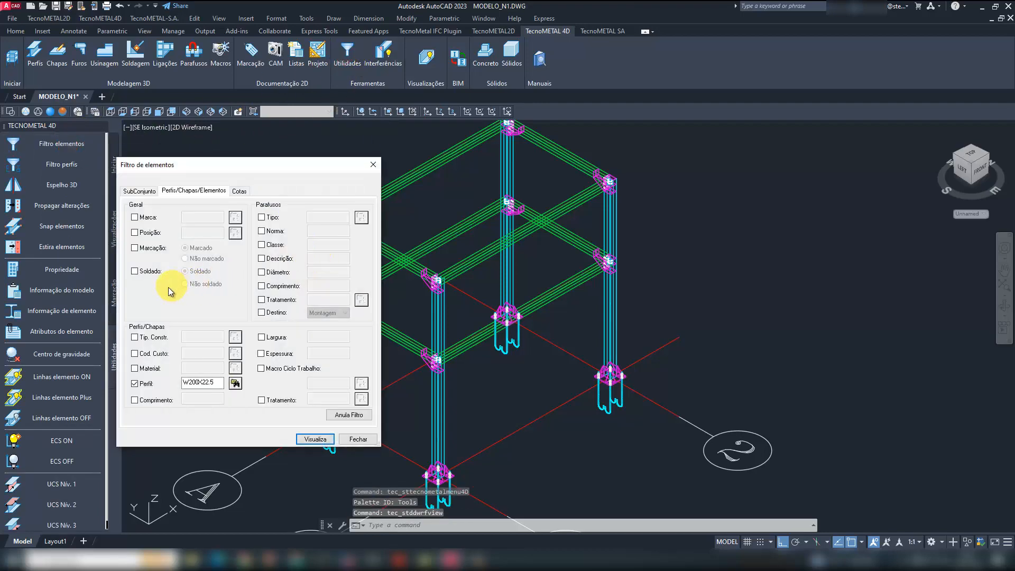
pyautogui.click(144, 271)
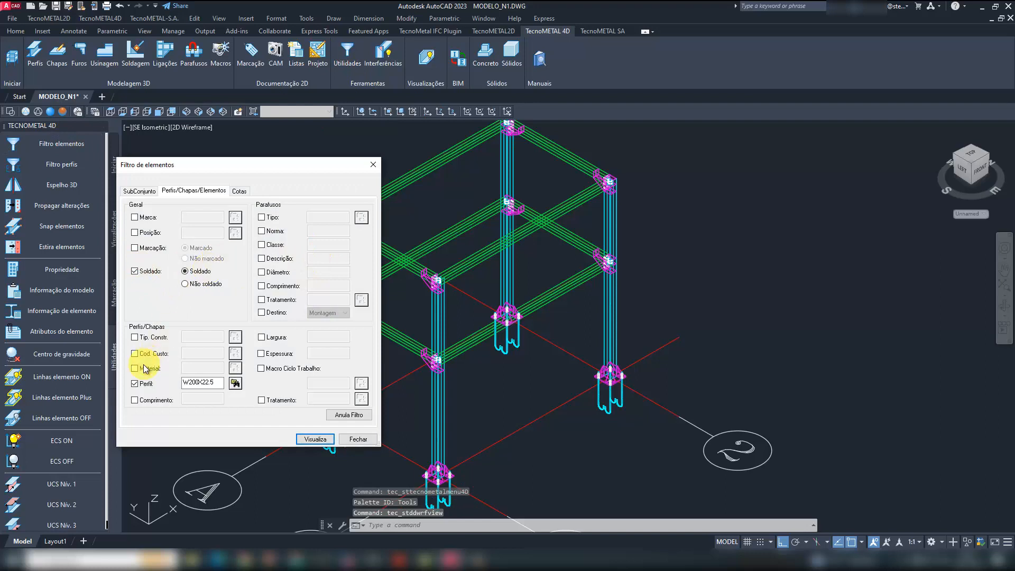
pyautogui.click(137, 383)
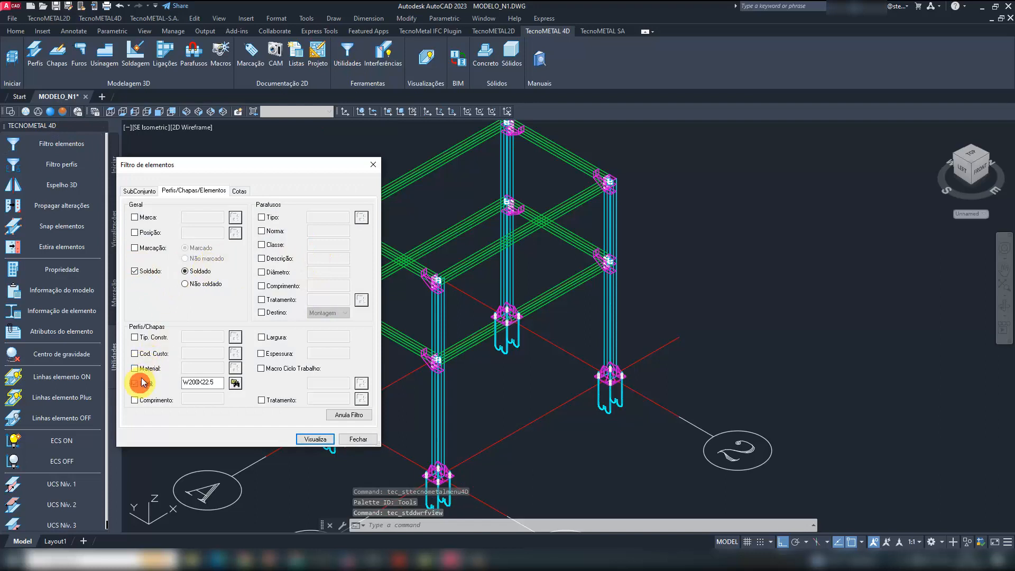
pyautogui.click(202, 284)
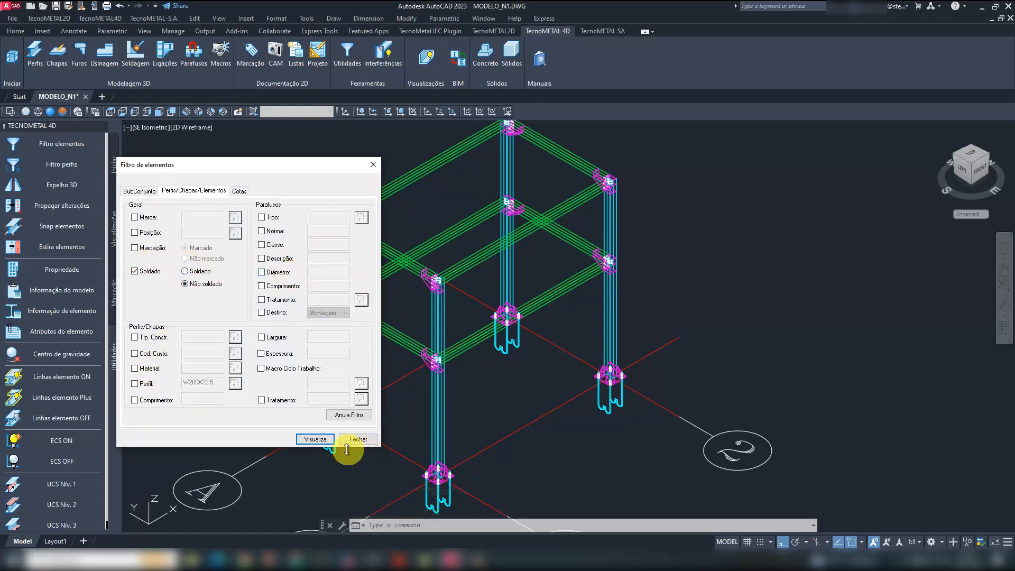
pyautogui.click(317, 438)
# - Examine the filtered anchor bolts, washer plates and beam ends for parts that should be welded
pyautogui.click(718, 316)
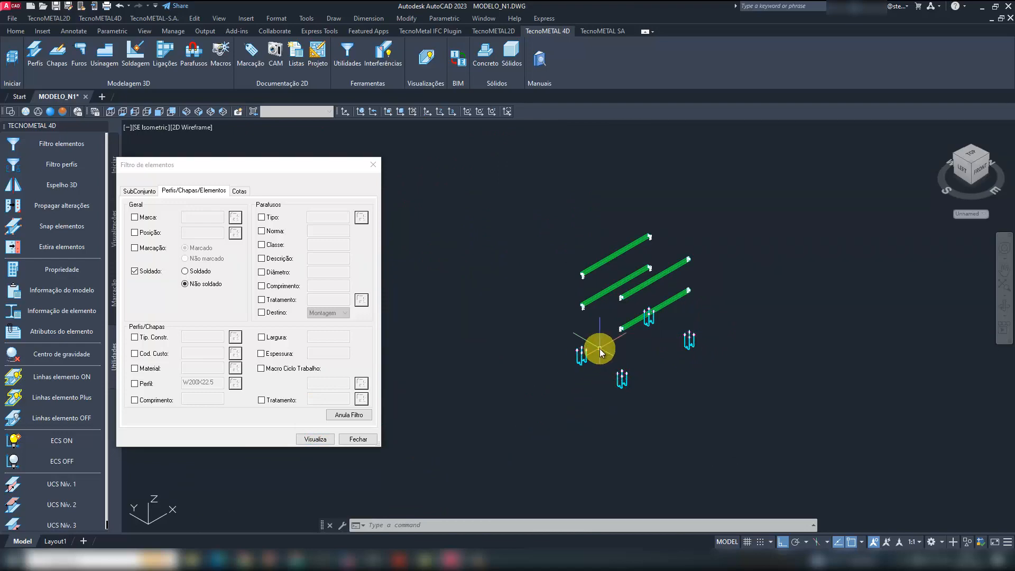
pyautogui.scroll(10, 600, 348)
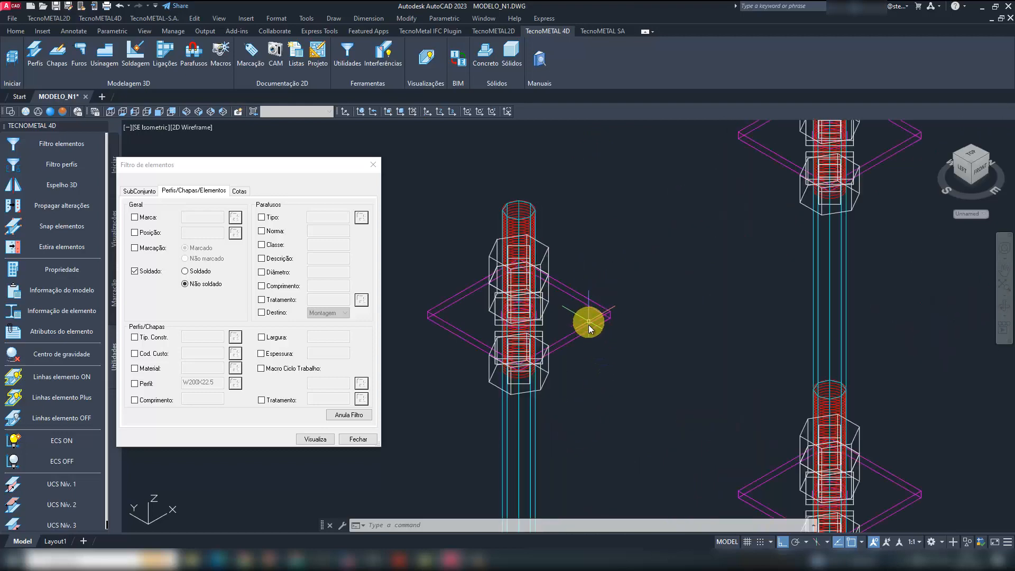
pyautogui.scroll(-6, 550, 356)
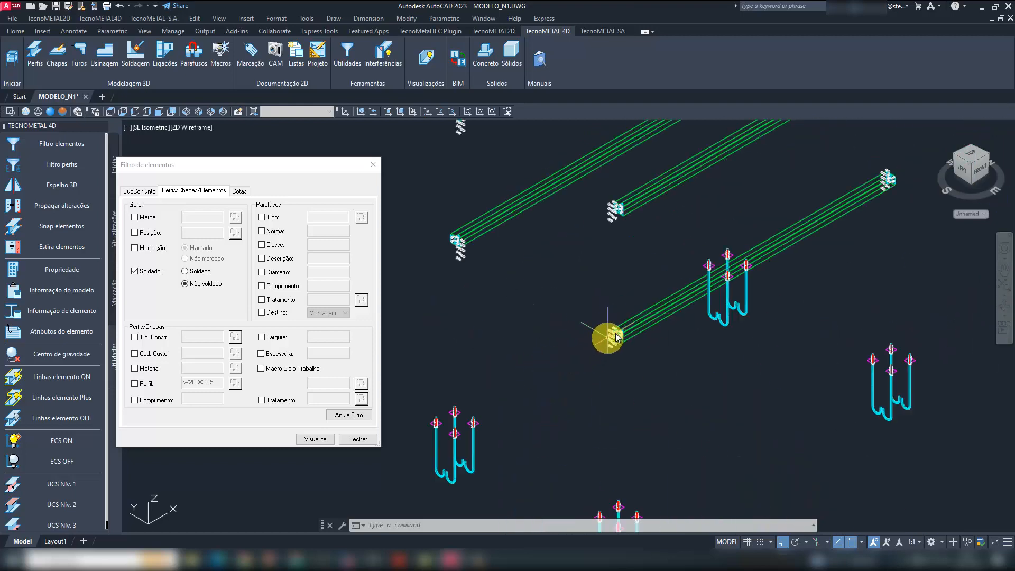
pyautogui.scroll(5, 616, 337)
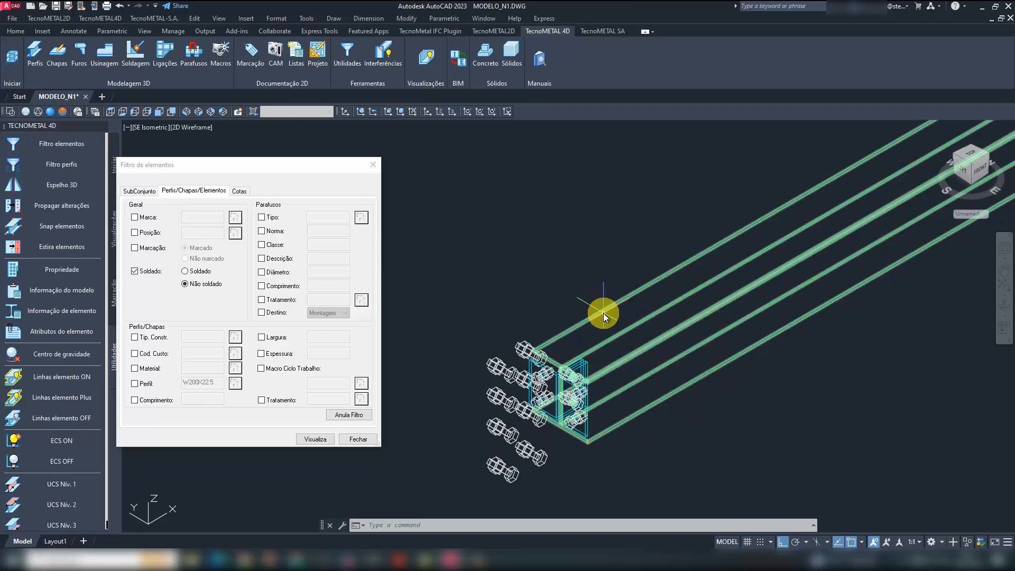
pyautogui.scroll(5, 604, 317)
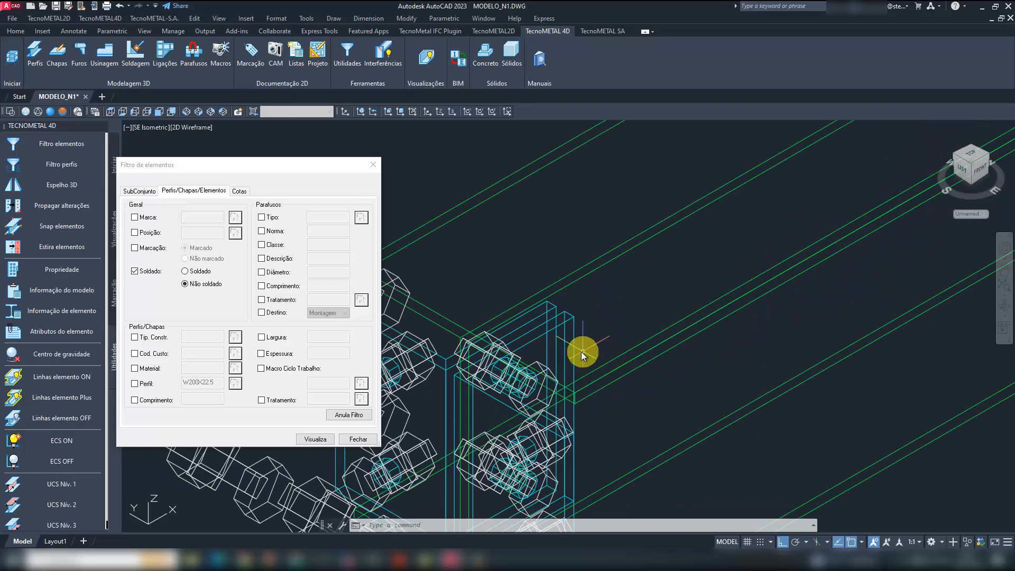
pyautogui.scroll(-6, 571, 378)
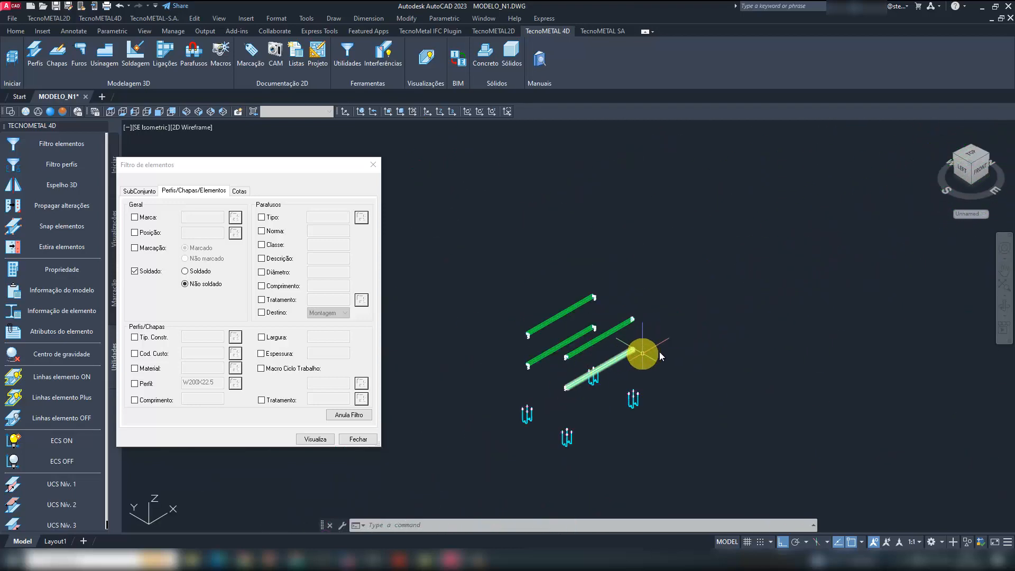
# - Cancel the element filter to display the whole model, and save the drawing
pyautogui.click(352, 415)
pyautogui.click(373, 164)
pyautogui.scroll(2, 620, 427)
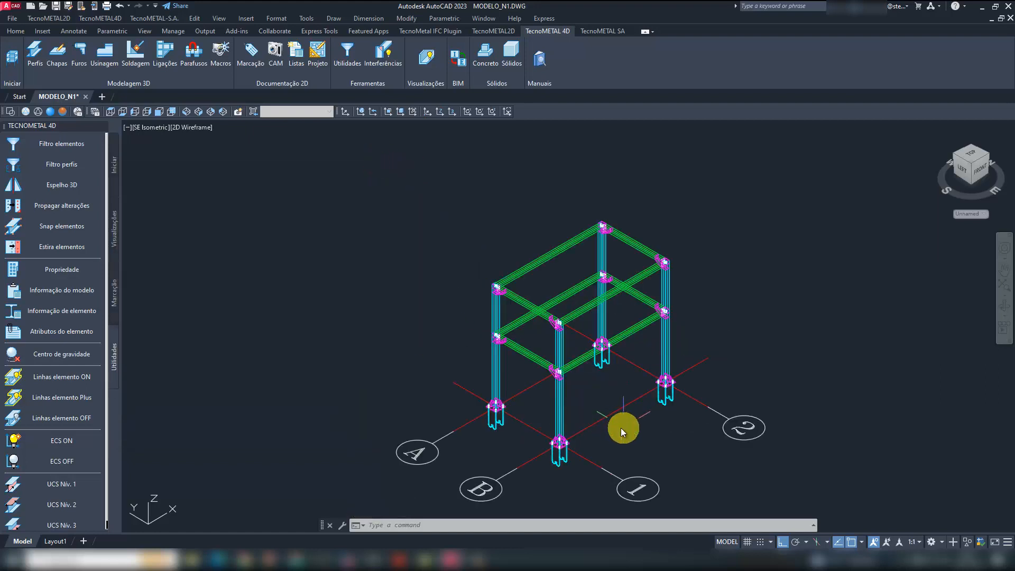
pyautogui.moveTo(620, 427); pyautogui.dragTo(550, 411, button='middle')
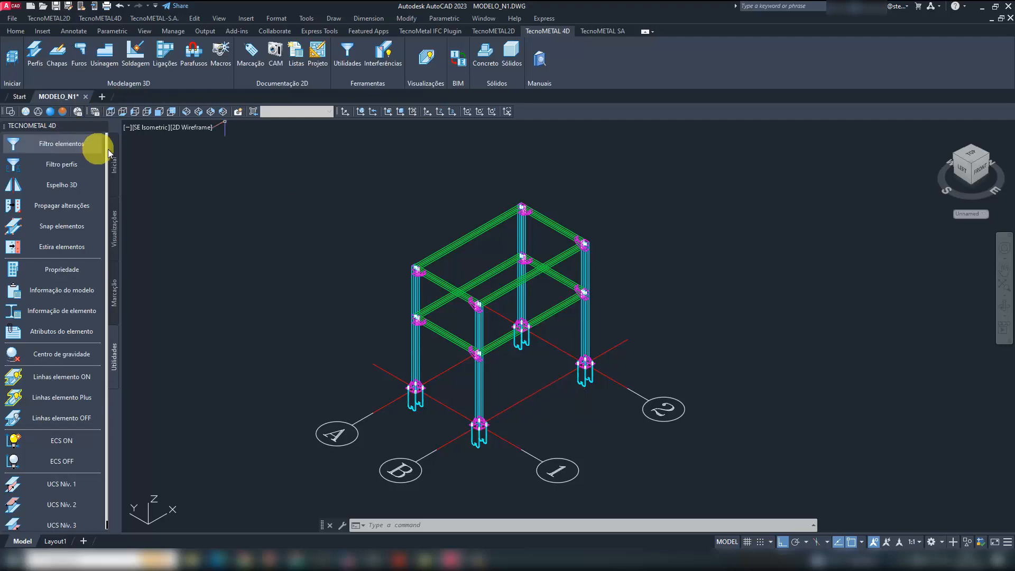
pyautogui.click(102, 126)
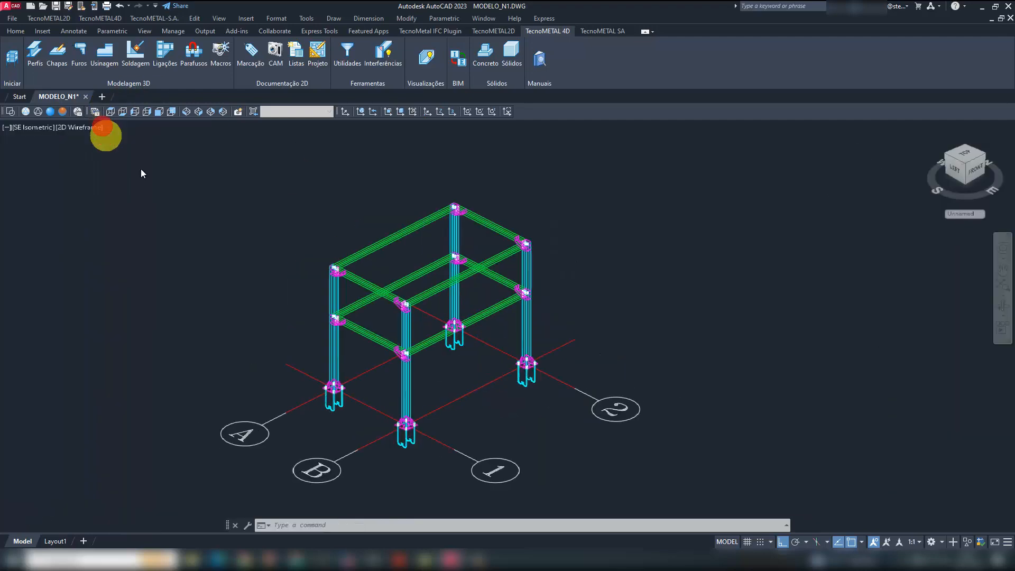
pyautogui.click(55, 6)
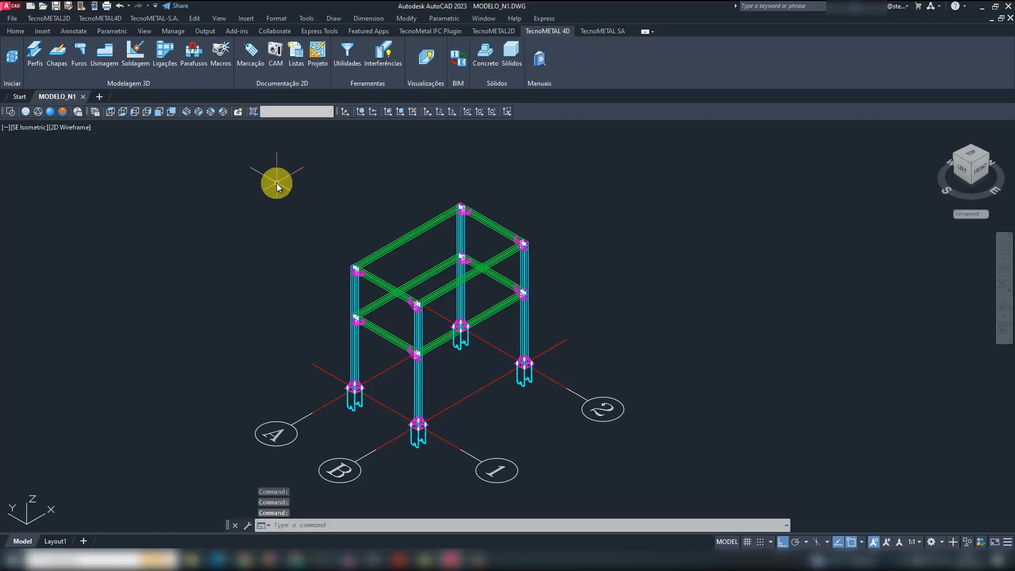
# - Set the position prefix to P in the marking configuration and save the settings
pyautogui.click(251, 64)
pyautogui.click(95, 139)
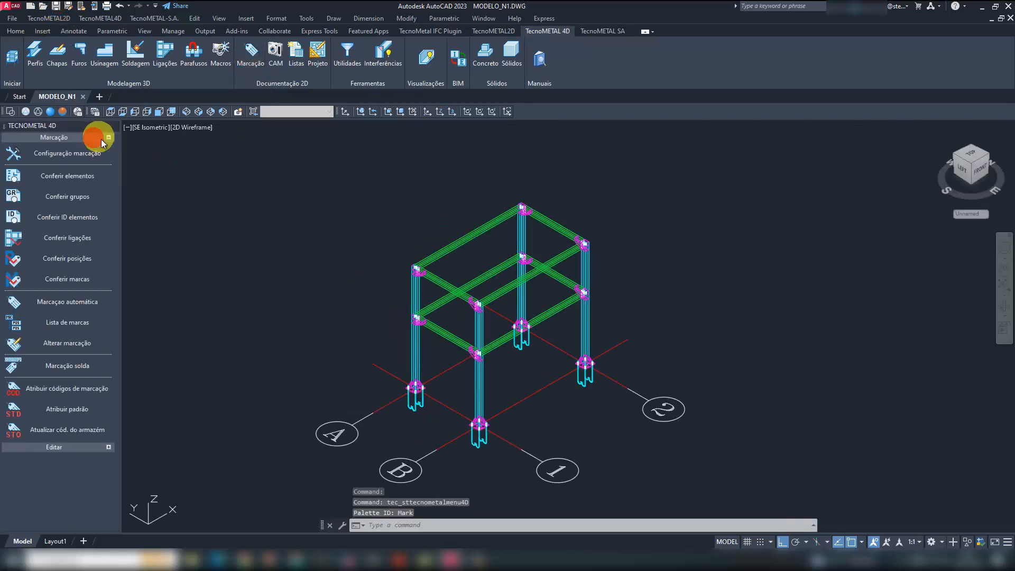
pyautogui.click(89, 151)
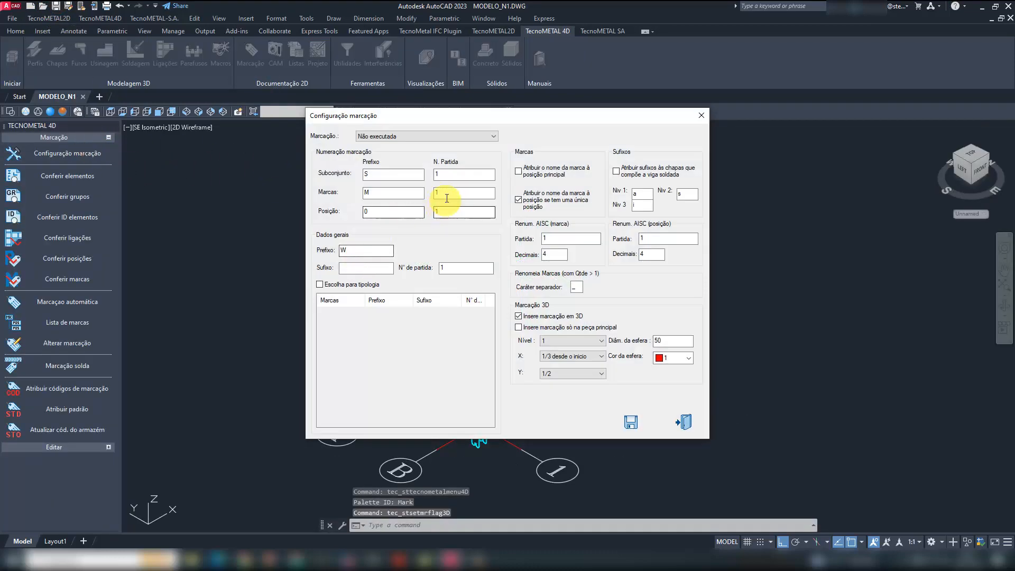
pyautogui.click(438, 192)
pyautogui.doubleClick(381, 192)
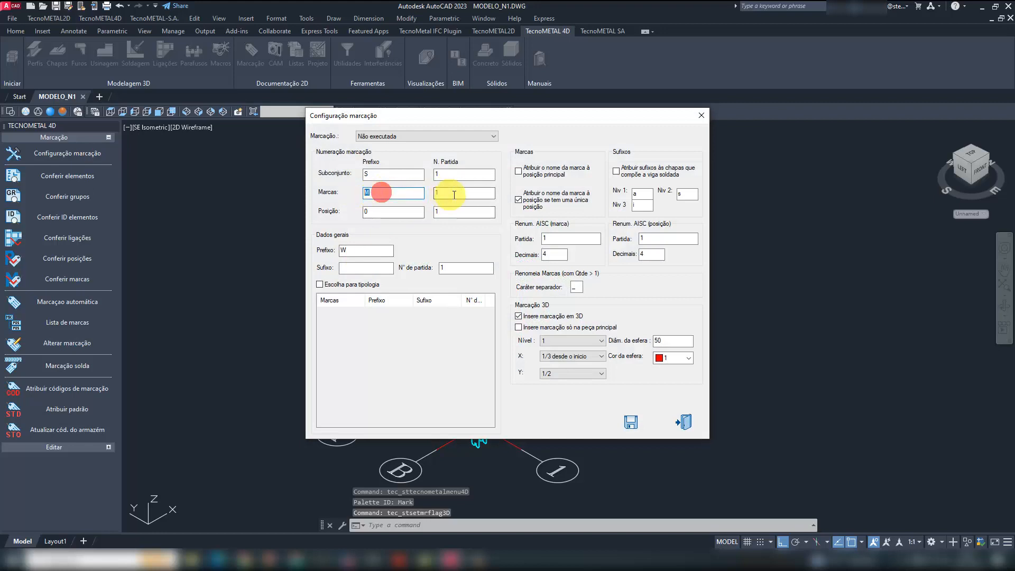
pyautogui.doubleClick(370, 213)
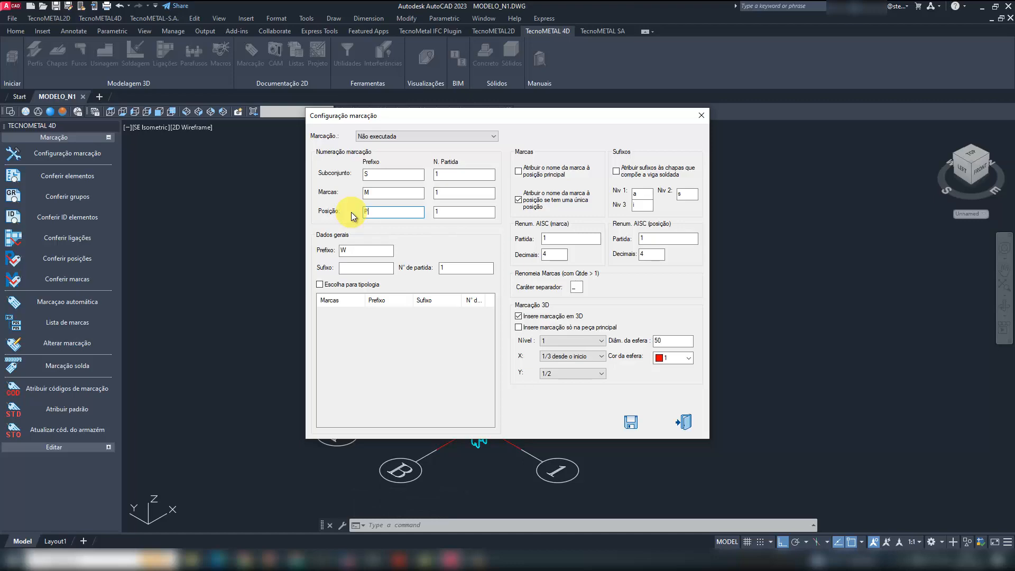
pyautogui.write('P')
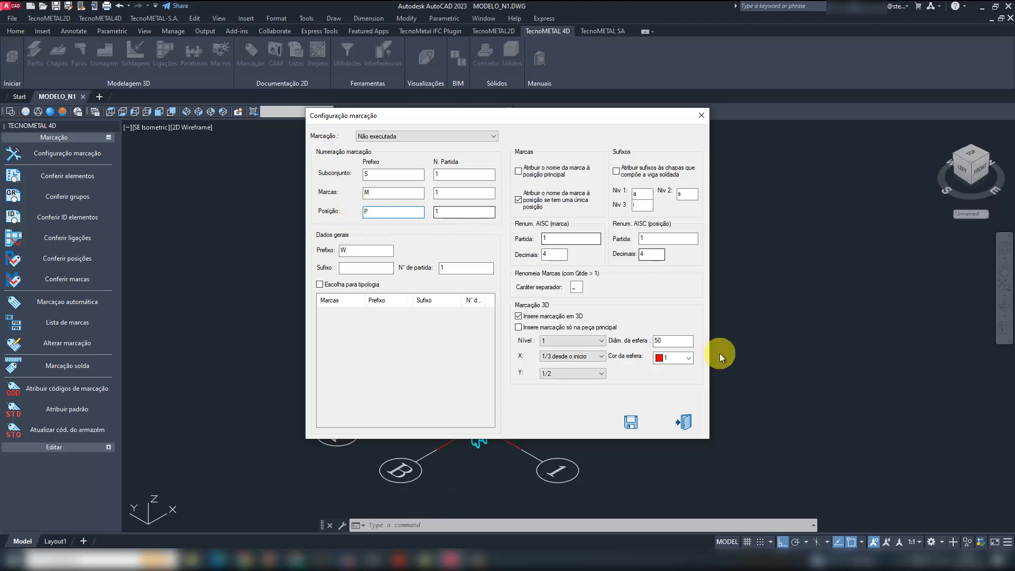
pyautogui.click(636, 419)
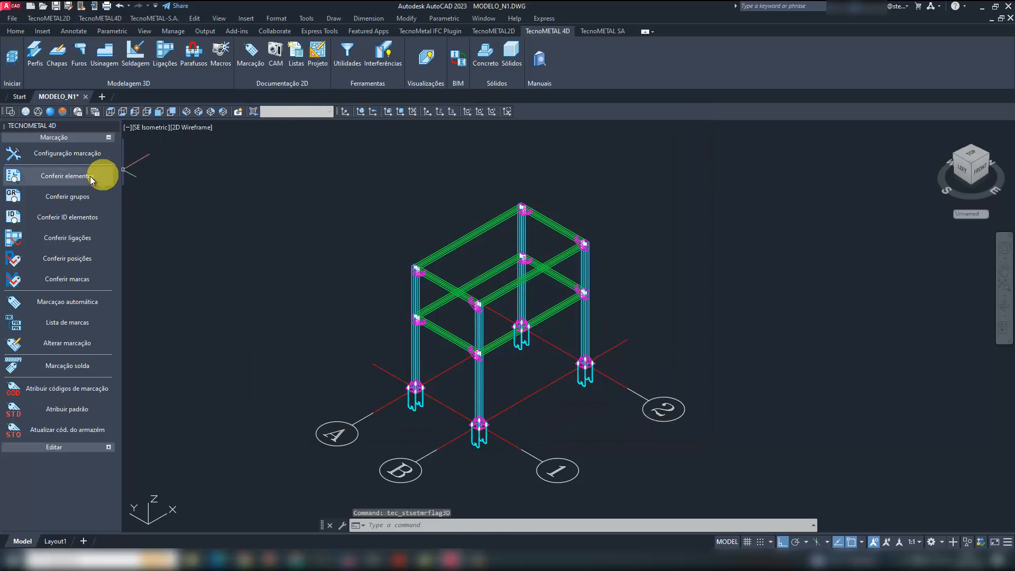
# - Review and save the marking configuration, and run automatic marking on all profiles with the Todos option
pyautogui.click(84, 158)
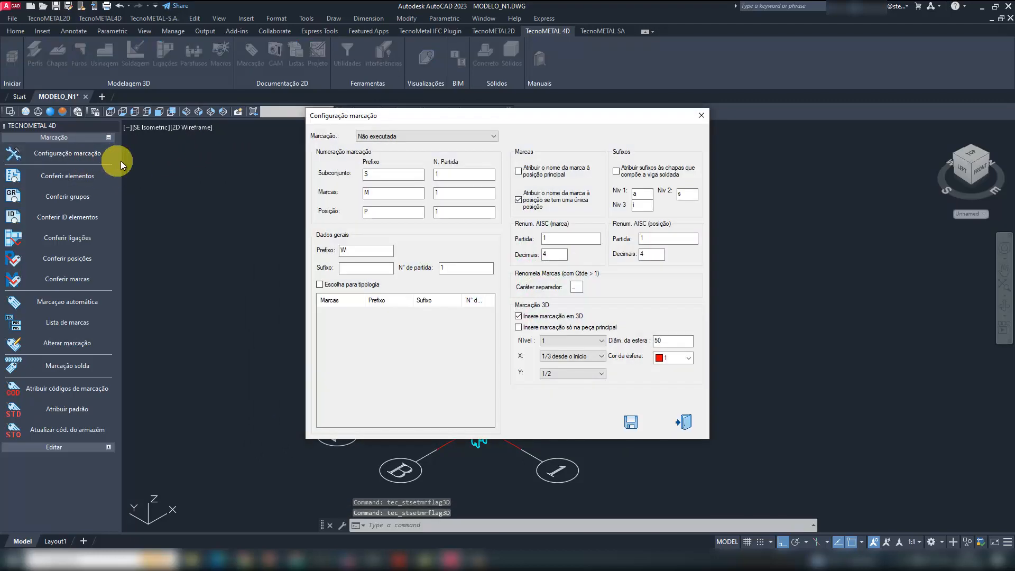
pyautogui.click(633, 421)
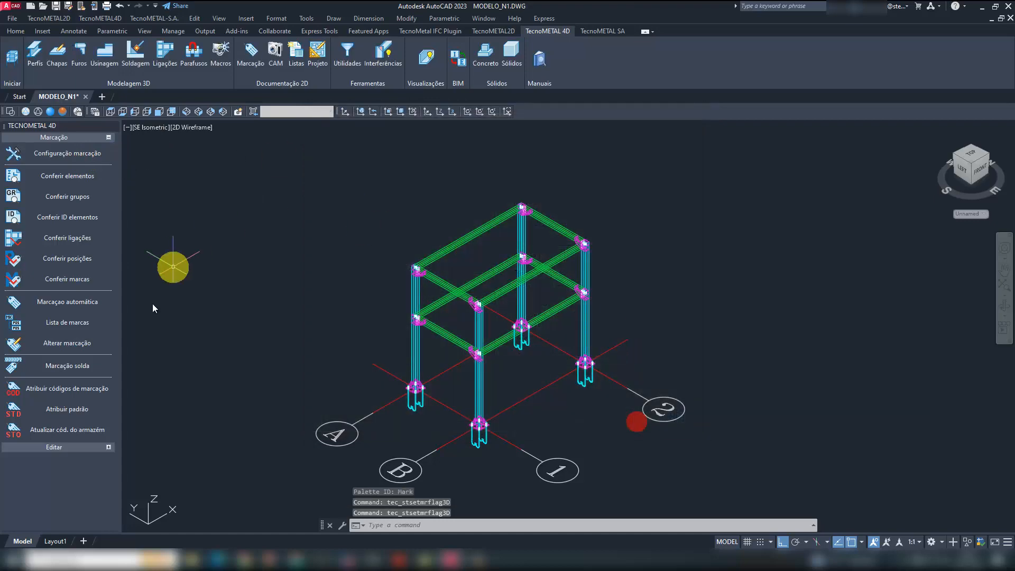
pyautogui.click(78, 303)
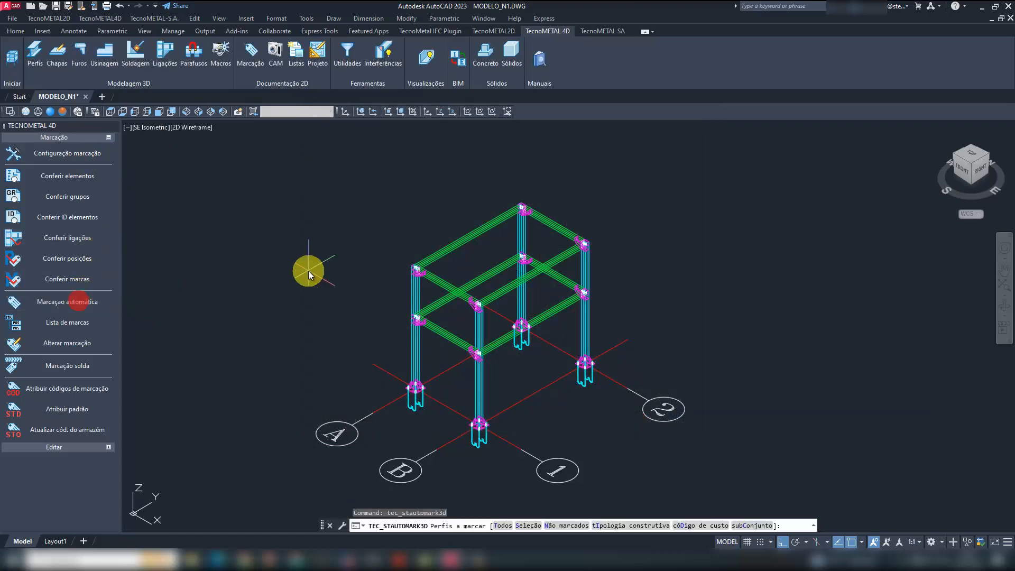
pyautogui.click(502, 525)
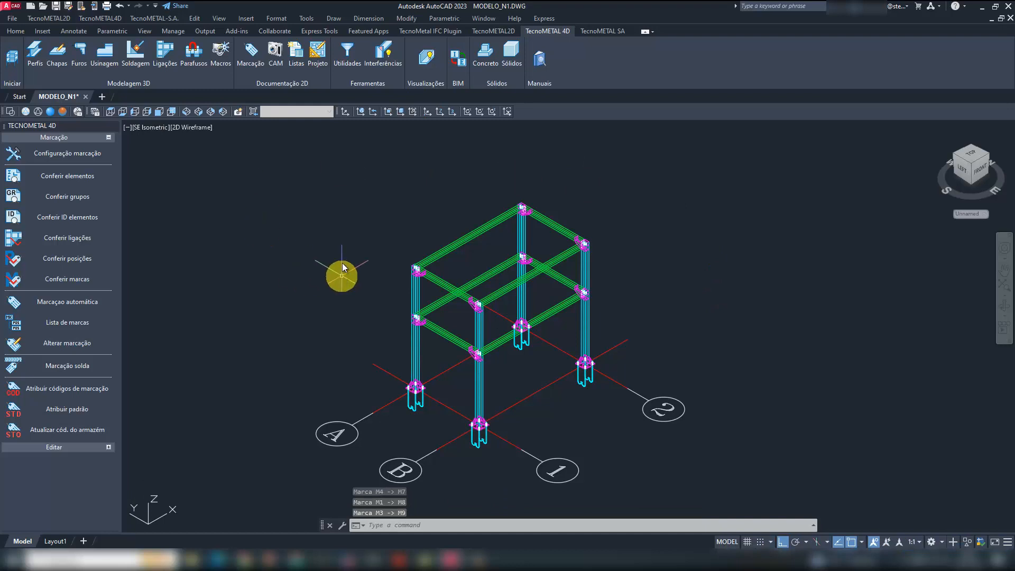
# - Open the list of marks and highlight mark M1 in yellow in the model
pyautogui.click(60, 323)
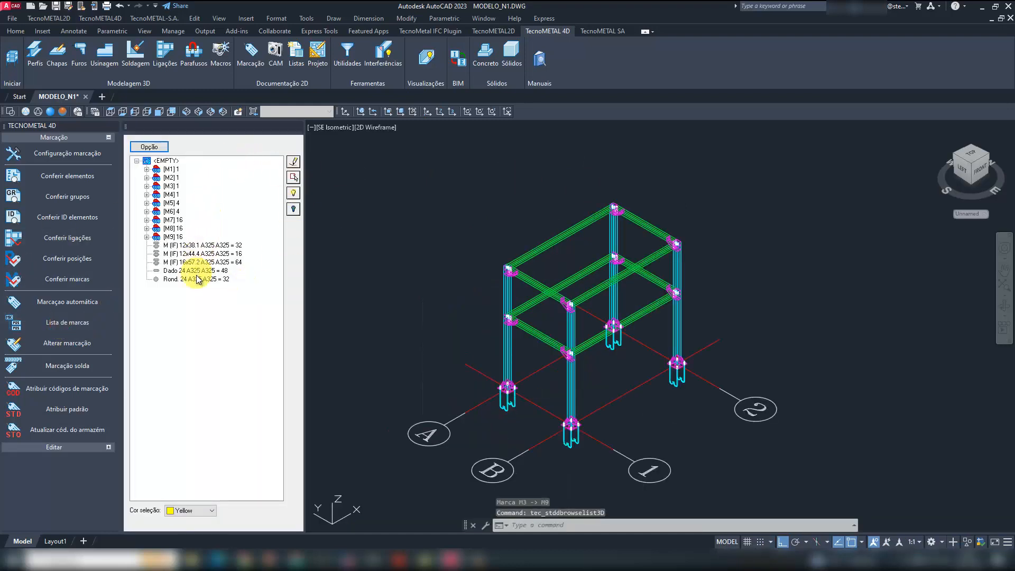
pyautogui.moveTo(601, 338); pyautogui.dragTo(503, 306, button='middle')
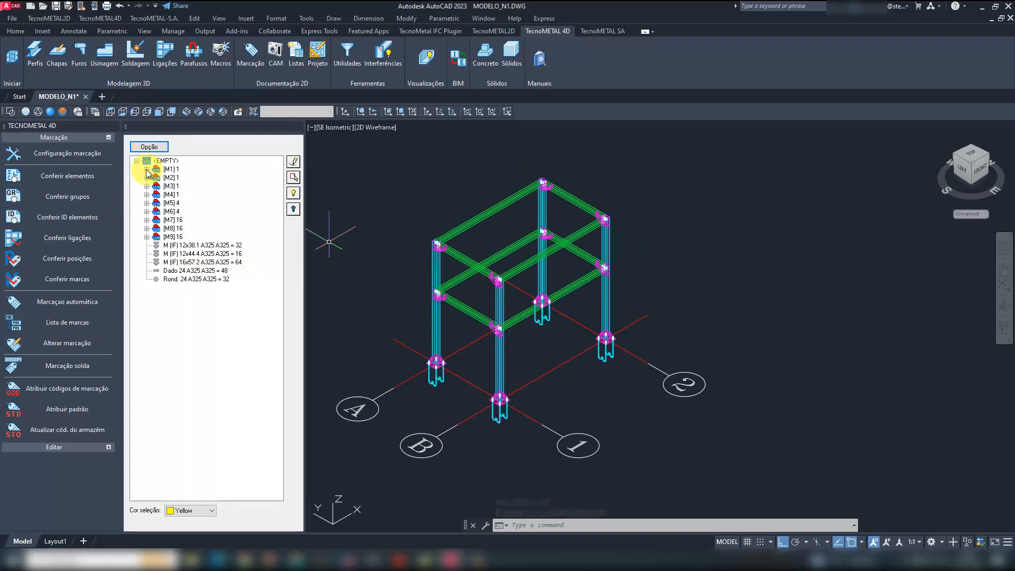
pyautogui.click(168, 170)
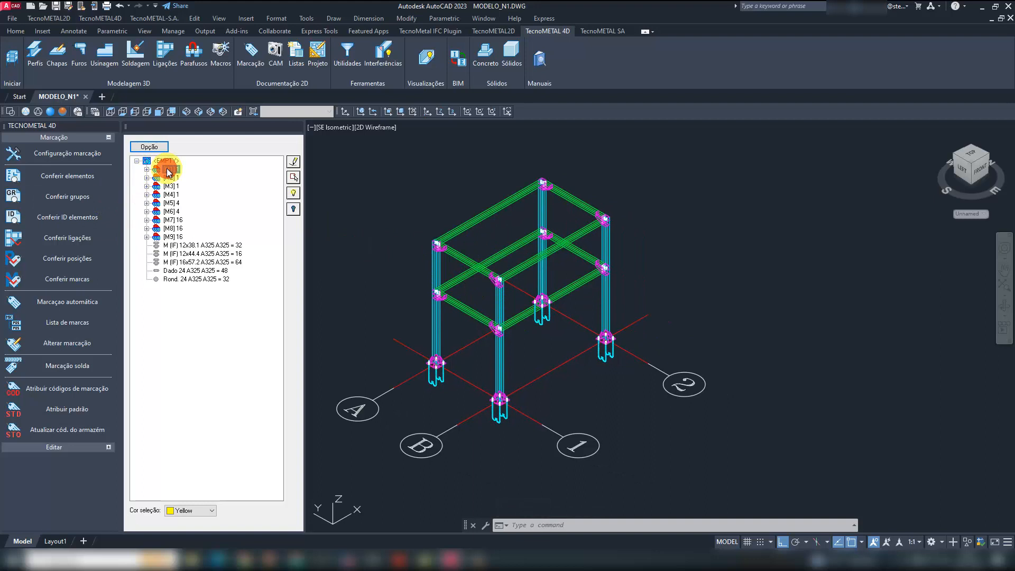
pyautogui.click(293, 194)
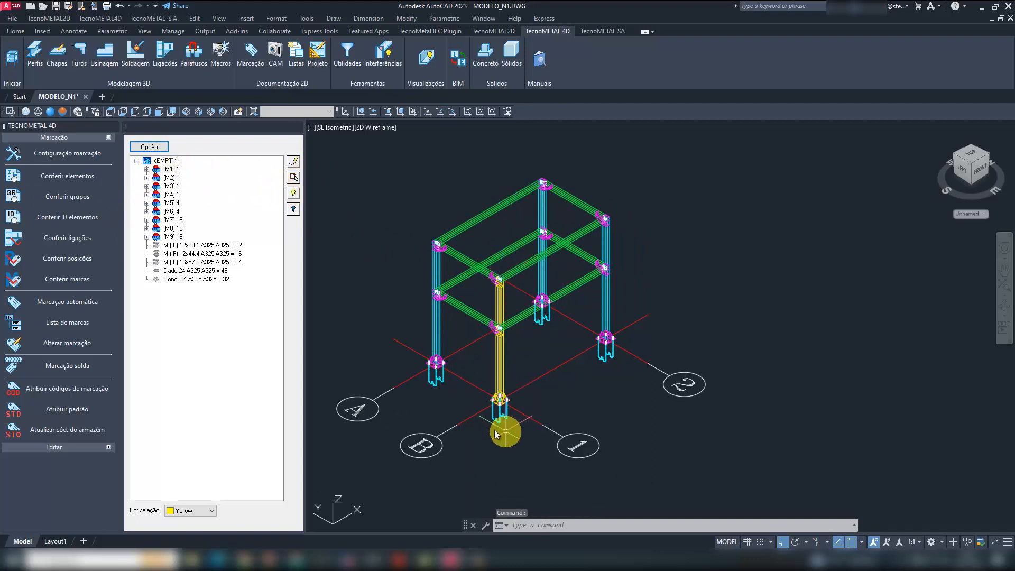
# - Expand mark M1 to review its positions, and clear its highlight in the model
pyautogui.click(146, 170)
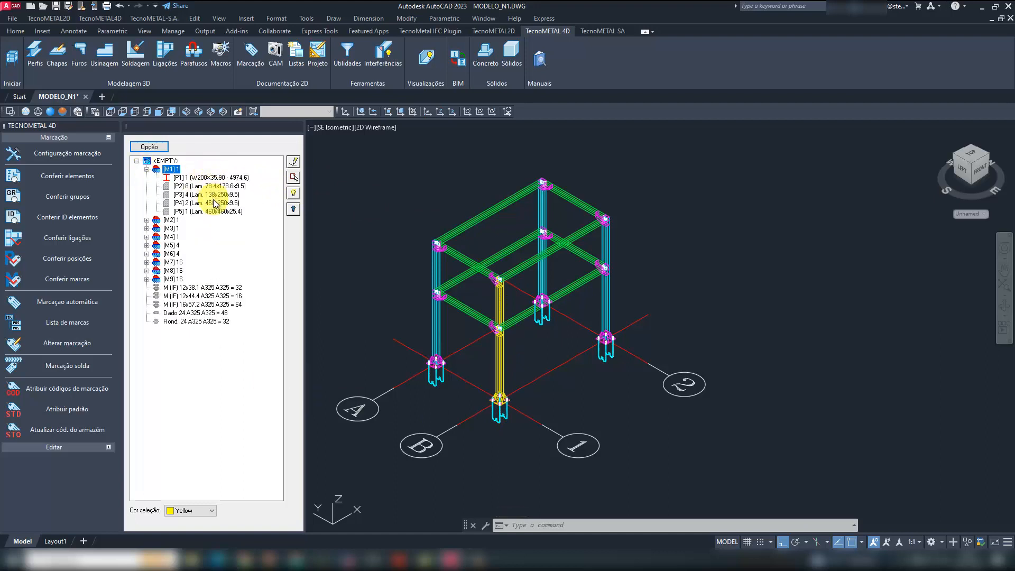
pyautogui.click(172, 169)
pyautogui.click(293, 209)
# - Highlight profile P1 (W200X35.90) of mark M1 in the model, and clear the highlight
pyautogui.scroll(6, 480, 388)
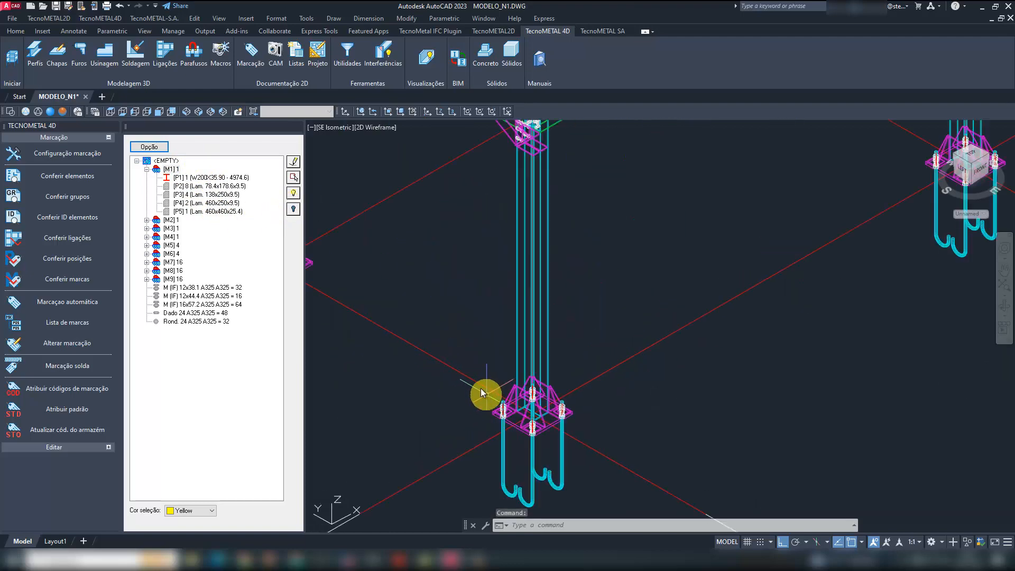
pyautogui.click(198, 178)
pyautogui.click(294, 195)
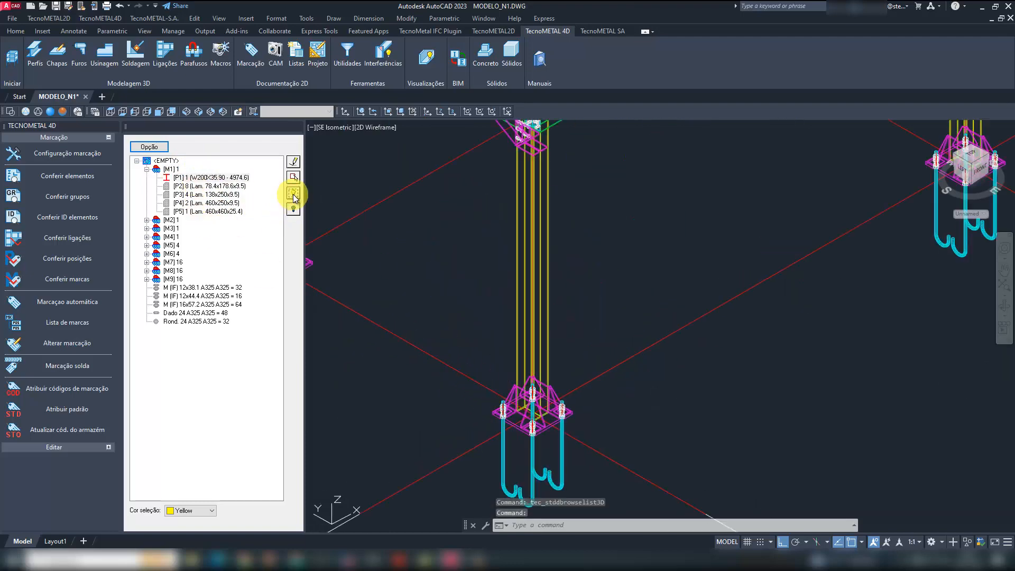
pyautogui.click(294, 196)
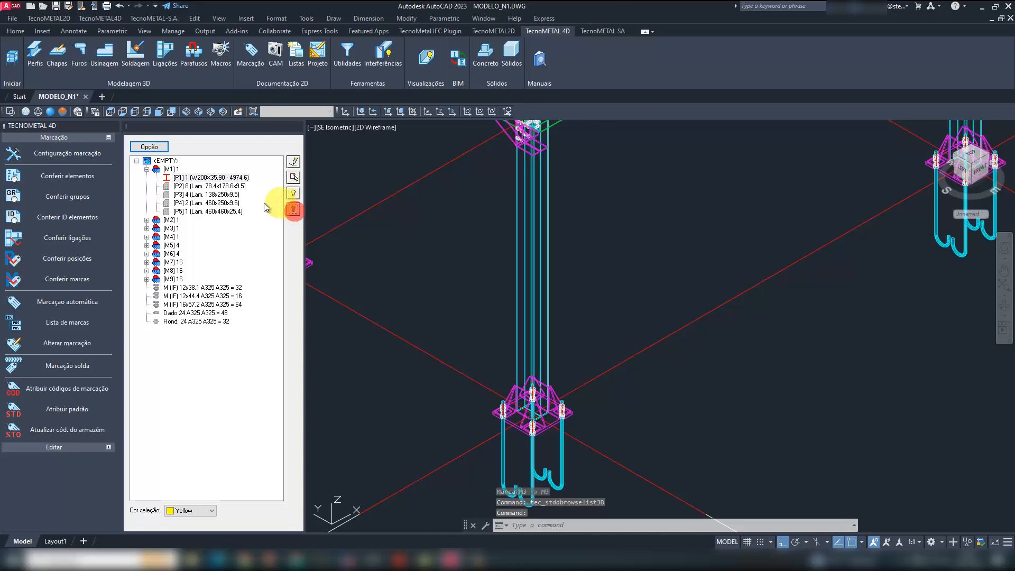
# - Highlight the P2 plates of mark M1, inspect them at the beam-to-column connection, and clear the highlight
pyautogui.click(208, 187)
pyautogui.click(294, 193)
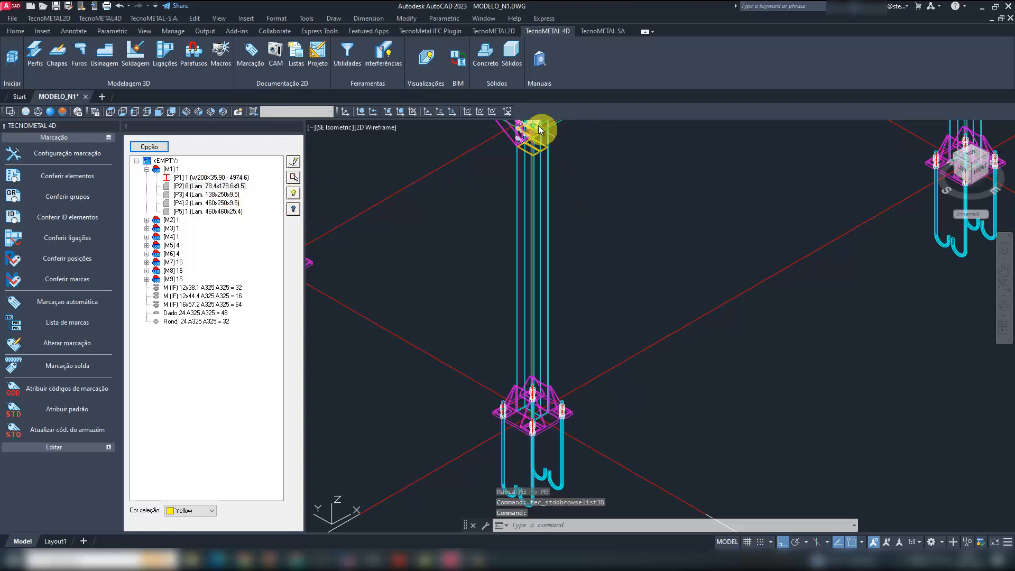
pyautogui.scroll(6, 538, 127)
pyautogui.scroll(-4, 646, 275)
pyautogui.moveTo(645, 274); pyautogui.dragTo(631, 291, button='middle')
pyautogui.scroll(1, 623, 289)
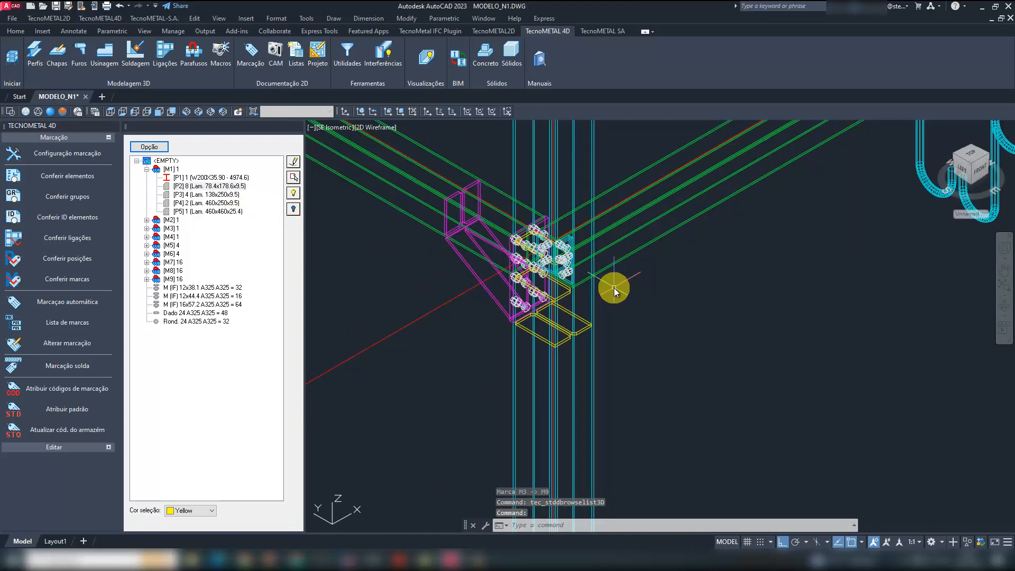
pyautogui.click(293, 209)
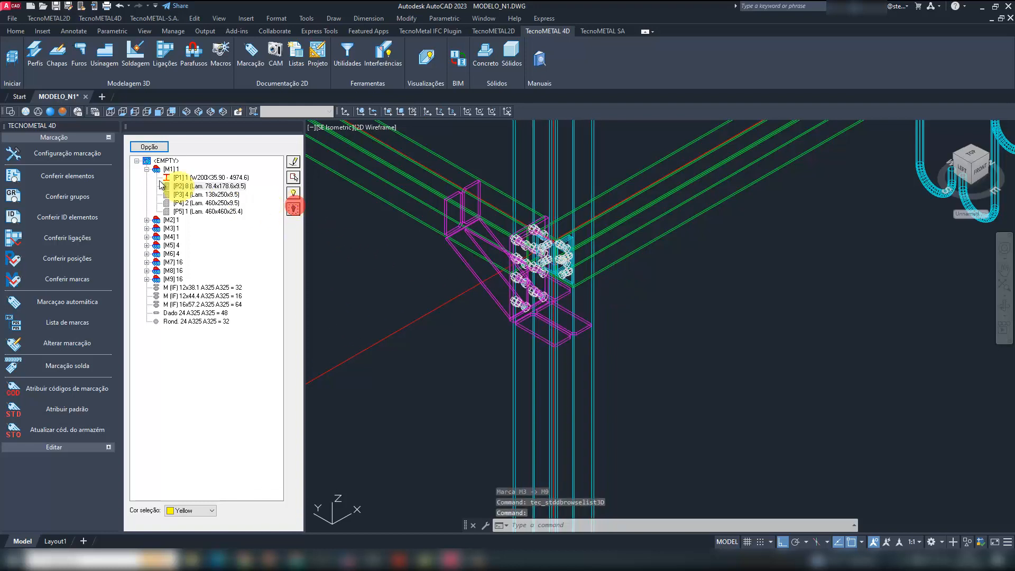
# - Collapse mark M1 and highlight the M (IF) 12x38.1 A325 bolts in the model
pyautogui.click(147, 169)
pyautogui.click(200, 245)
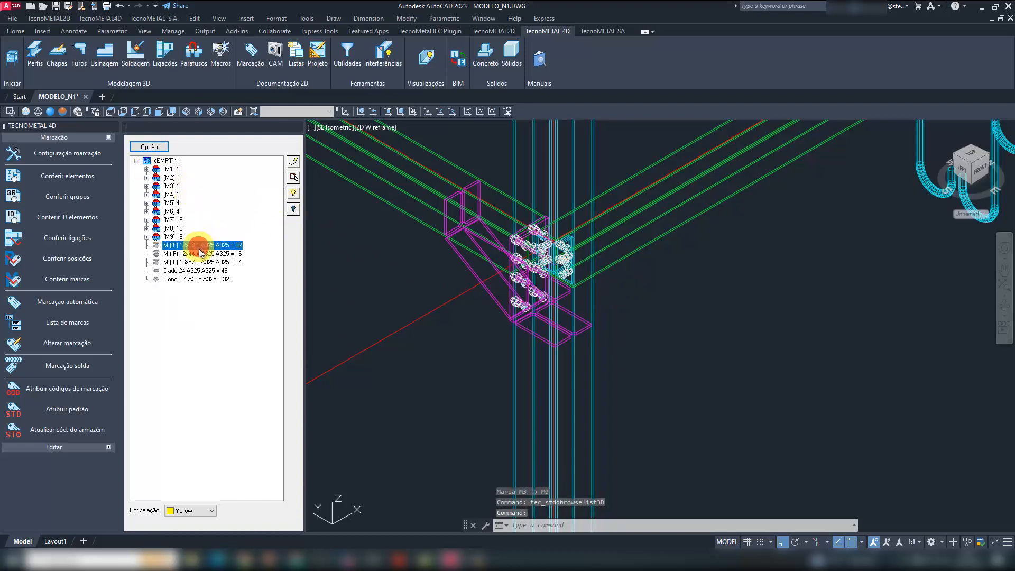
pyautogui.click(201, 254)
pyautogui.click(198, 262)
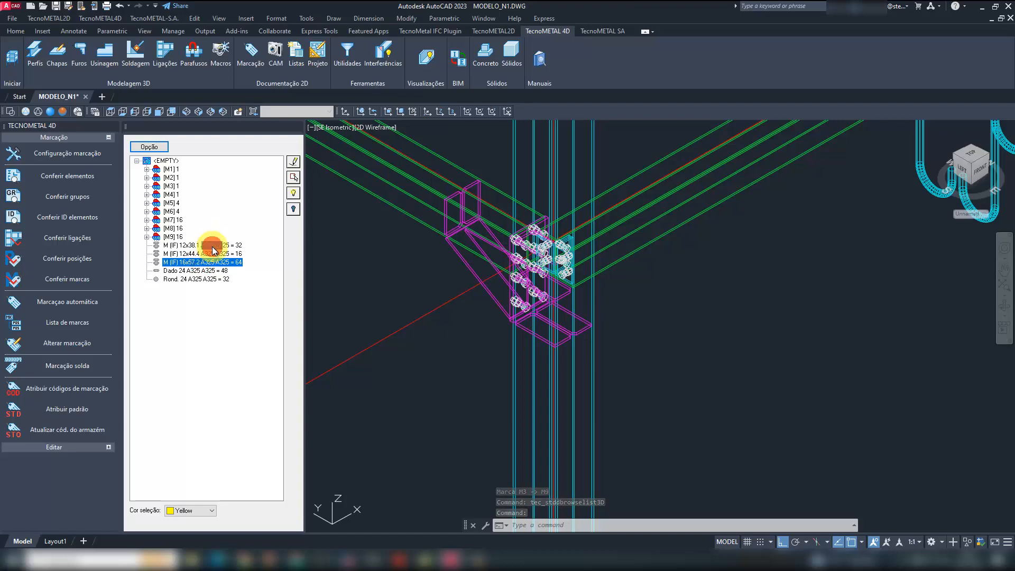
pyautogui.click(212, 247)
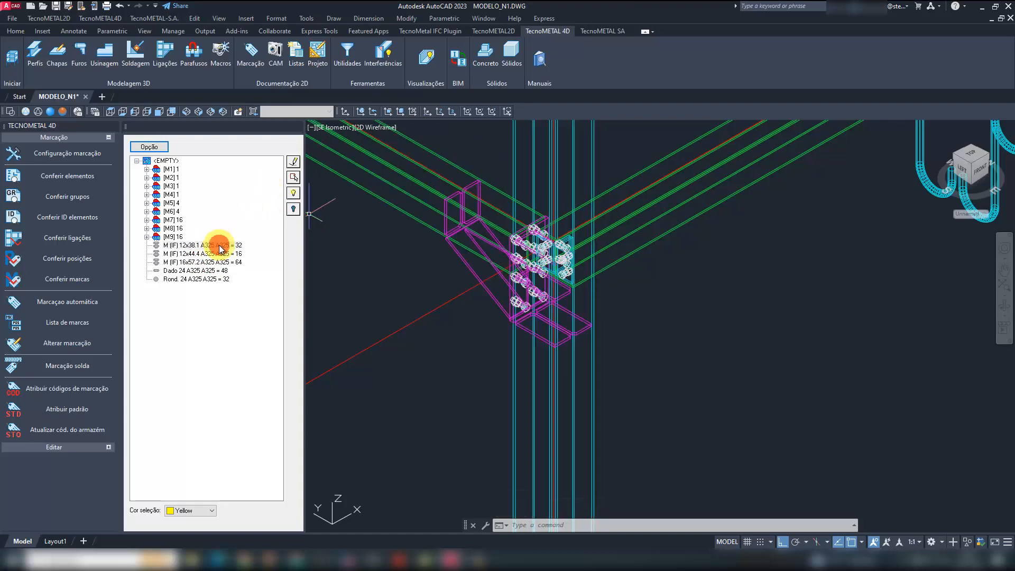
pyautogui.click(294, 193)
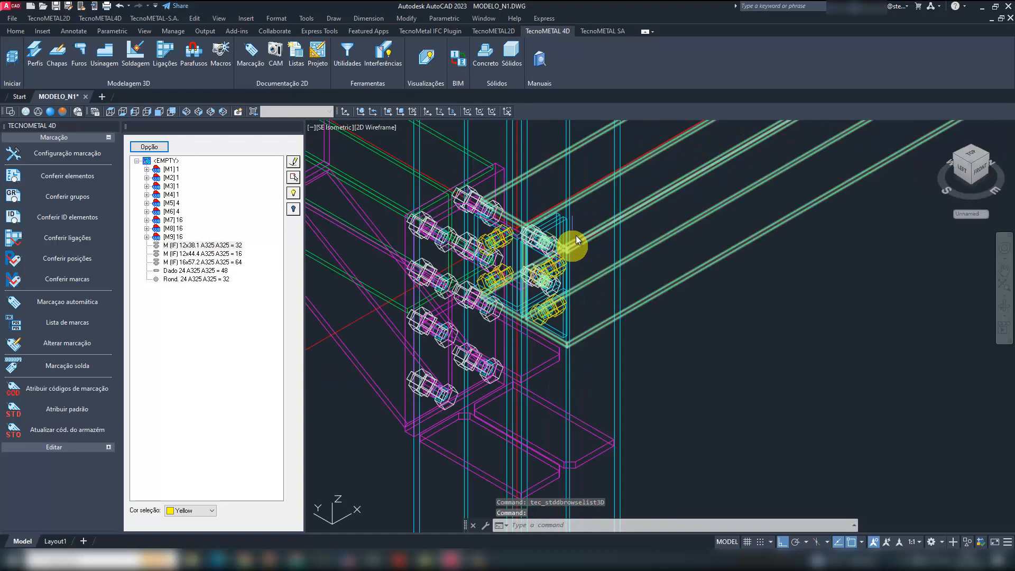
# - Examine the highlighted bolts at the beam-to-column connection in the Realistic visual style
pyautogui.scroll(2, 576, 241)
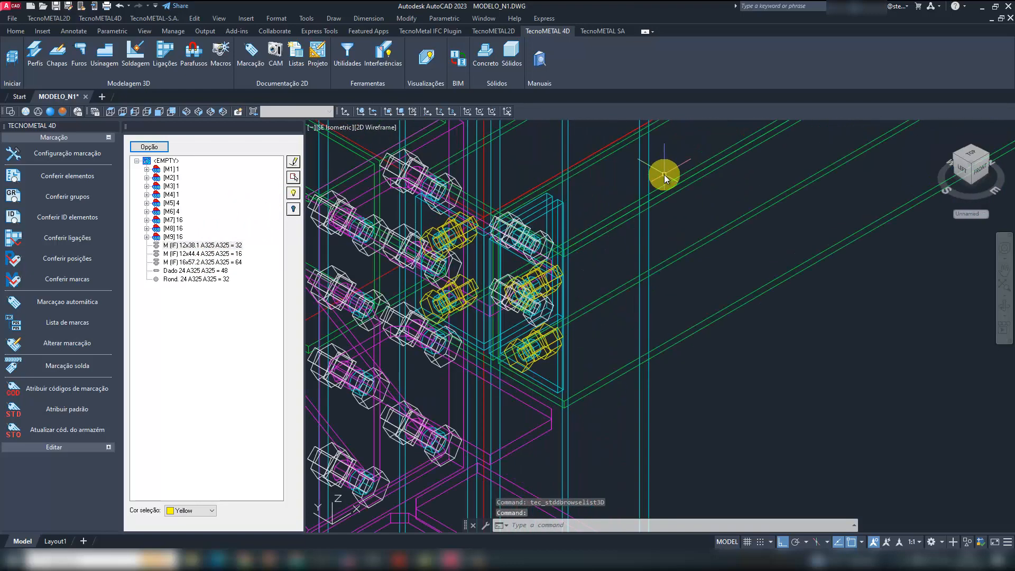
pyautogui.click(51, 112)
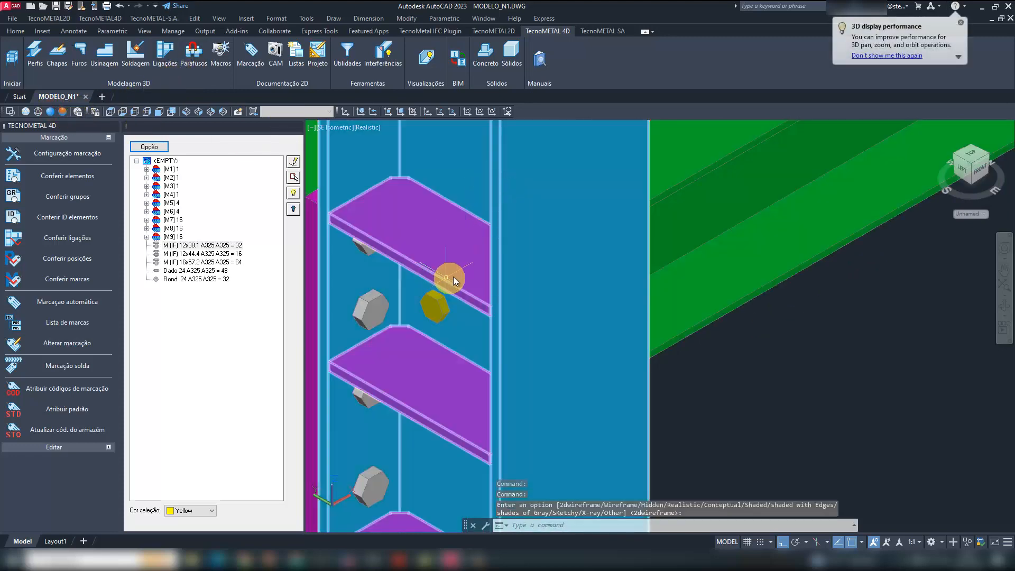
pyautogui.keyDown('shift'); pyautogui.moveTo(460, 272); pyautogui.dragTo(459, 217, button='middle'); pyautogui.keyUp('shift')
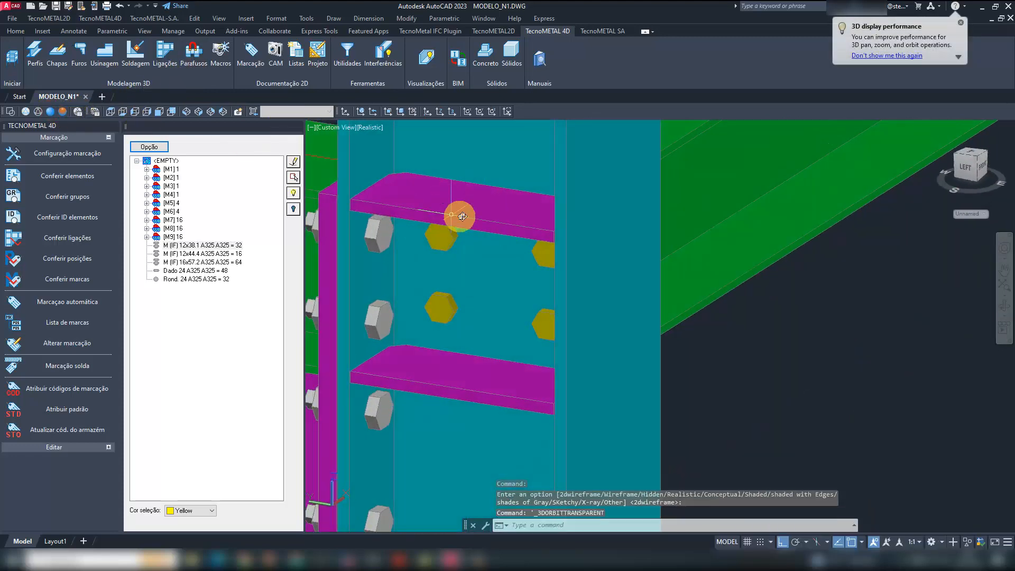
pyautogui.click(293, 209)
pyautogui.click(293, 210)
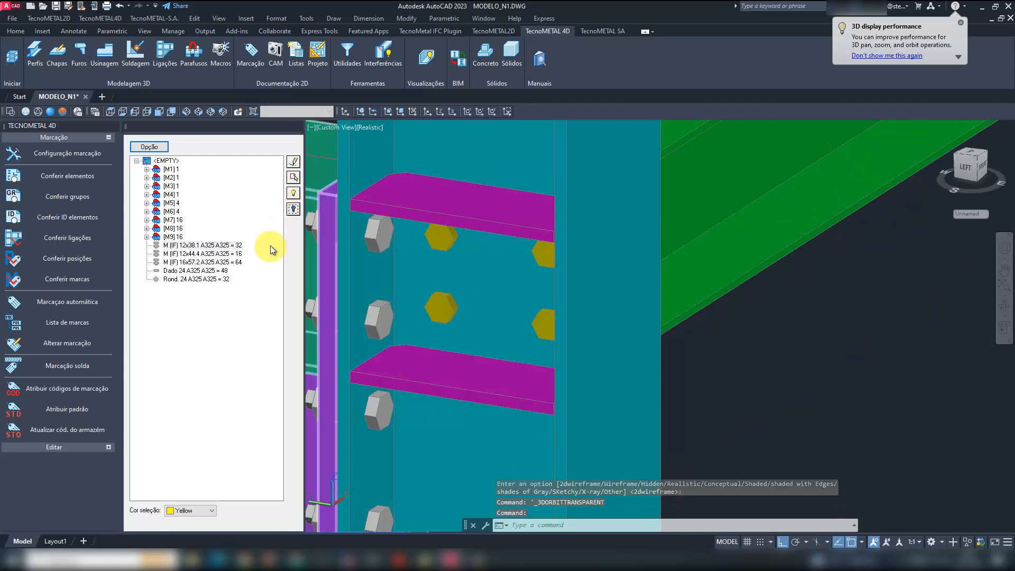
# - View the connection in the Hidden visual style, and return the model to 2D Wireframe
pyautogui.click(42, 112)
pyautogui.scroll(-3, 402, 267)
pyautogui.keyDown('shift'); pyautogui.moveTo(401, 266); pyautogui.dragTo(333, 258, button='middle'); pyautogui.keyUp('shift')
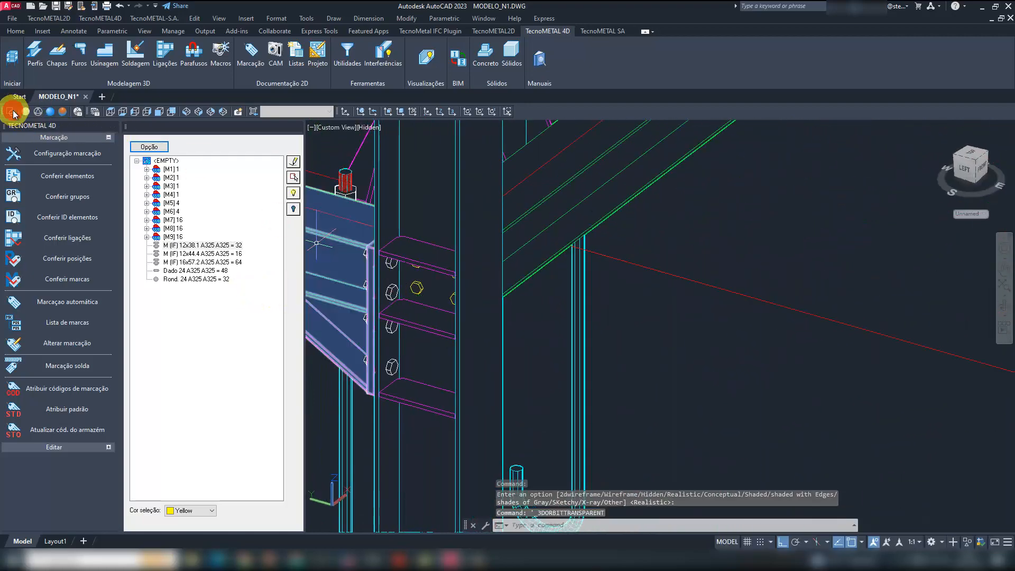
pyautogui.click(10, 112)
pyautogui.scroll(-5, 521, 277)
pyautogui.keyDown('shift'); pyautogui.moveTo(558, 313); pyautogui.dragTo(497, 342, button='middle'); pyautogui.keyUp('shift')
pyautogui.scroll(-6, 632, 283)
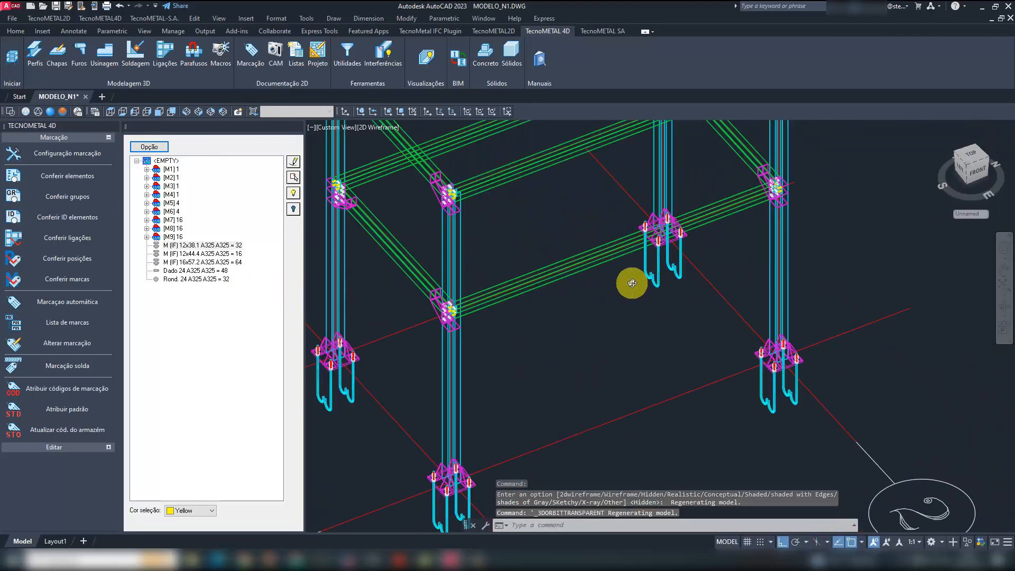
pyautogui.scroll(6, 515, 300)
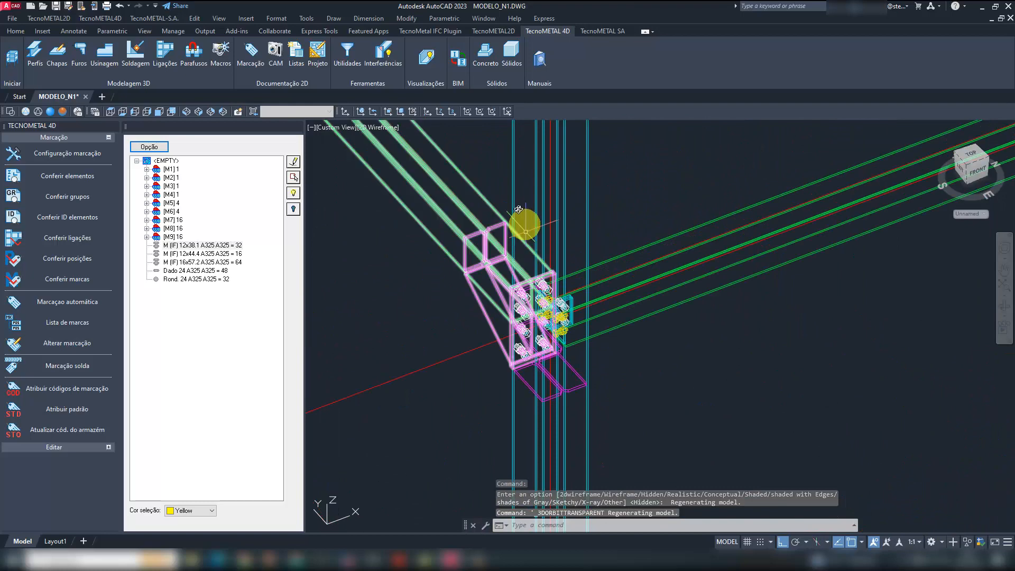
# - Highlight the Dado 24 A325 nuts and the Rond. 24 A325 washers at a column base
pyautogui.click(190, 271)
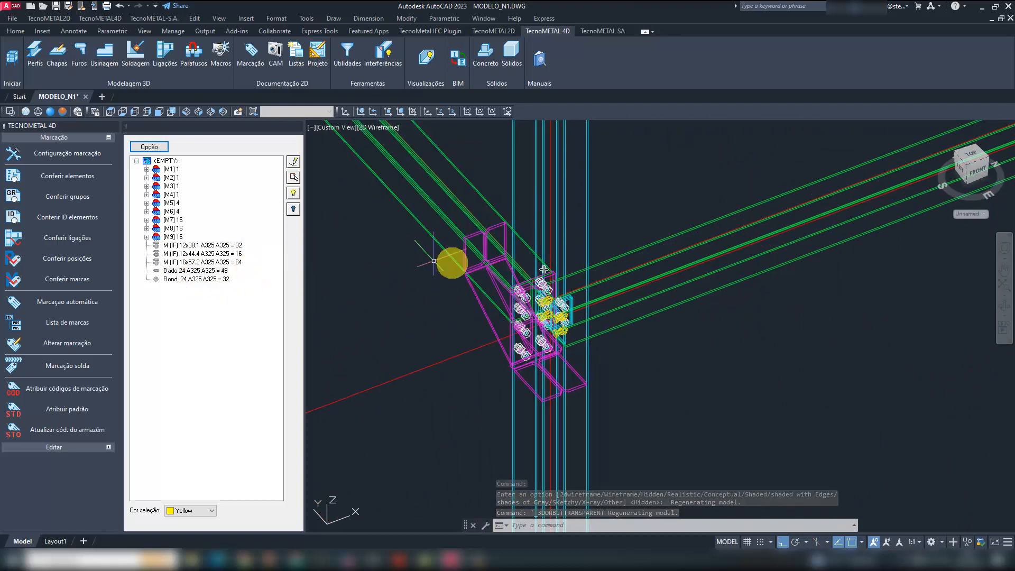
pyautogui.scroll(-8, 556, 268)
pyautogui.scroll(8, 551, 332)
pyautogui.scroll(6, 555, 343)
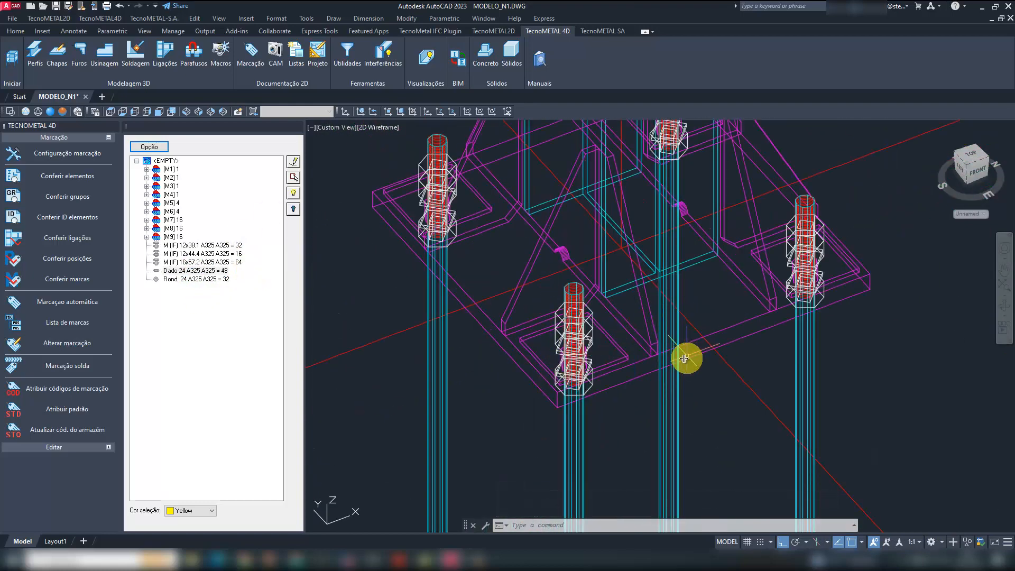
pyautogui.scroll(1, 668, 347)
pyautogui.click(174, 270)
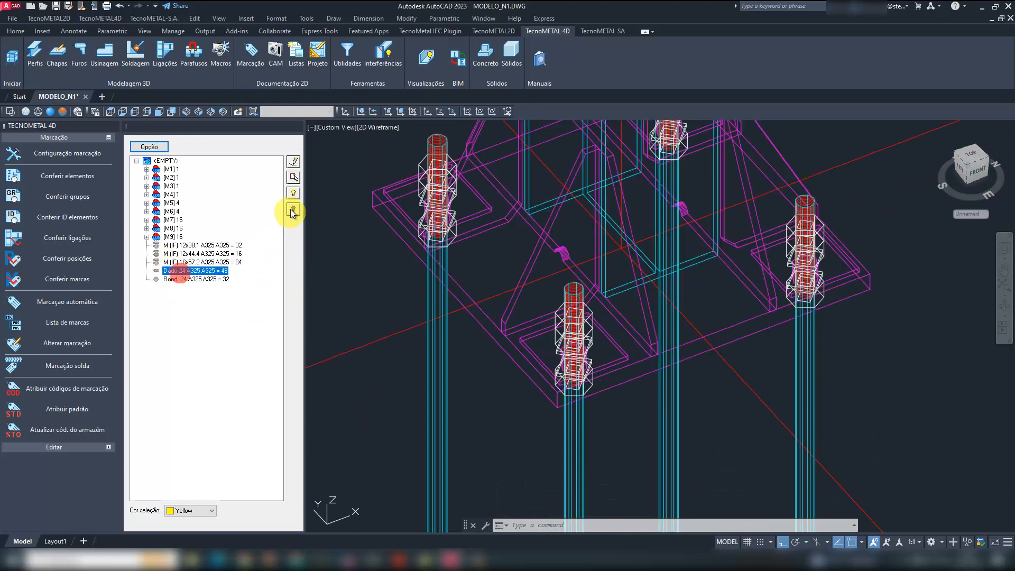
pyautogui.click(293, 193)
pyautogui.click(176, 279)
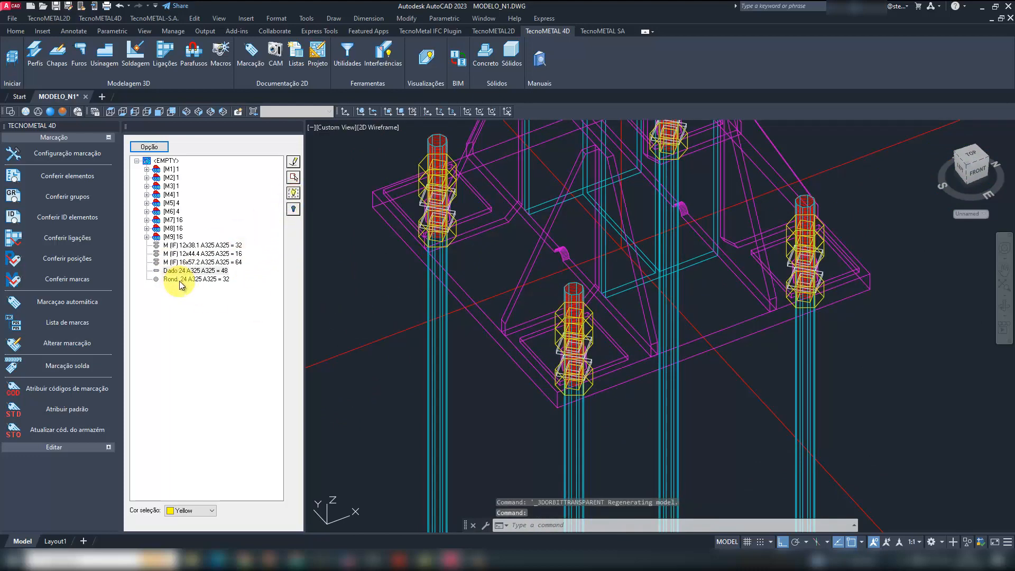
pyautogui.click(293, 194)
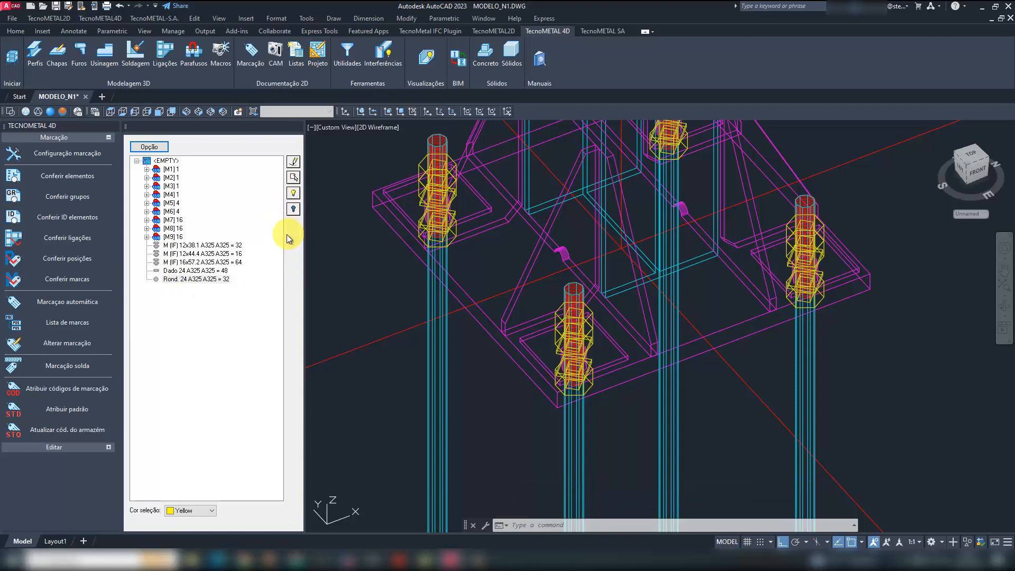
# - Try to clear the highlight of the Rond. 24 A325 washers
pyautogui.click(205, 244)
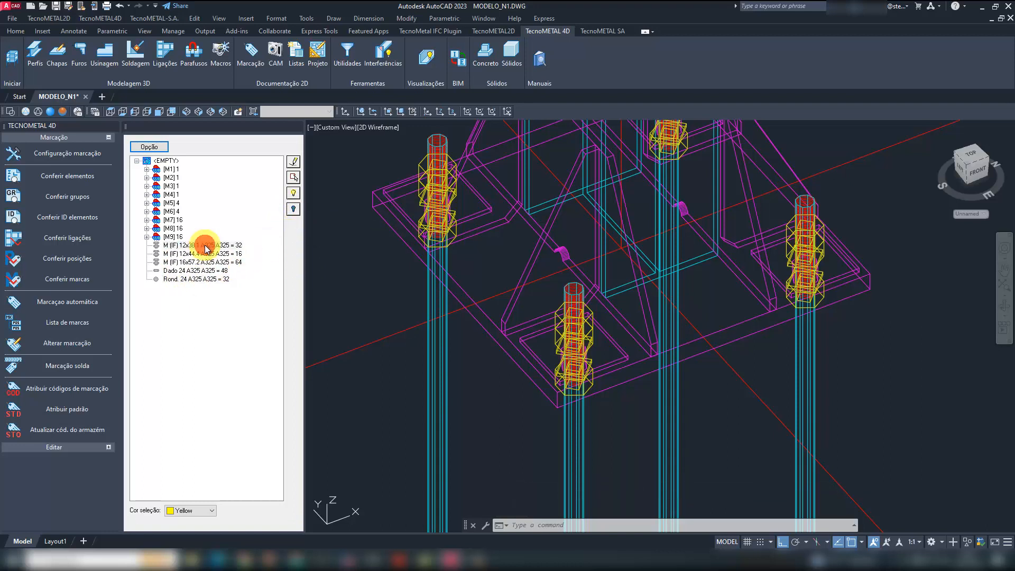
pyautogui.keyDown('shift'); pyautogui.click(205, 279); pyautogui.keyUp('shift')
pyautogui.click(293, 209)
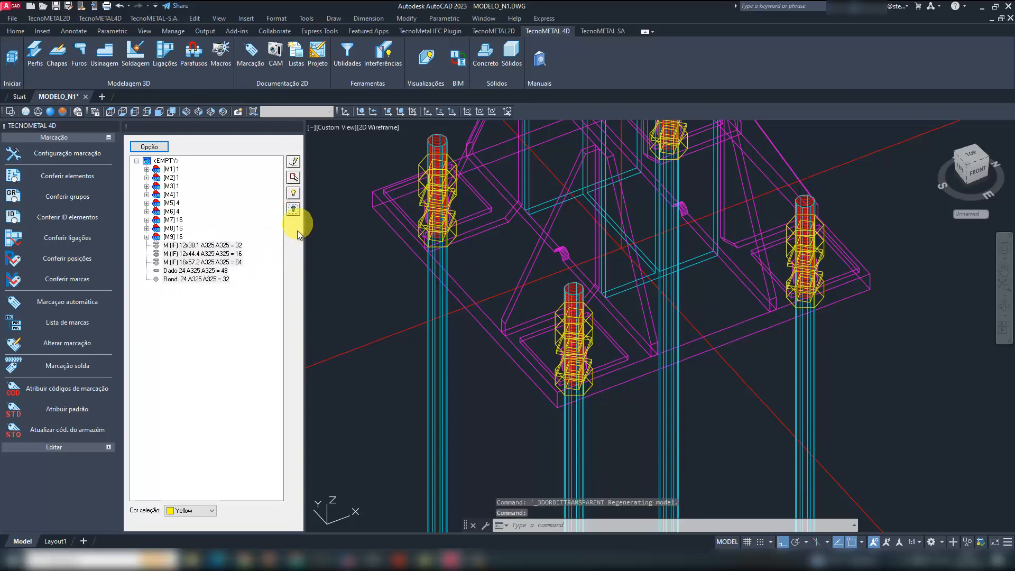
pyautogui.click(217, 328)
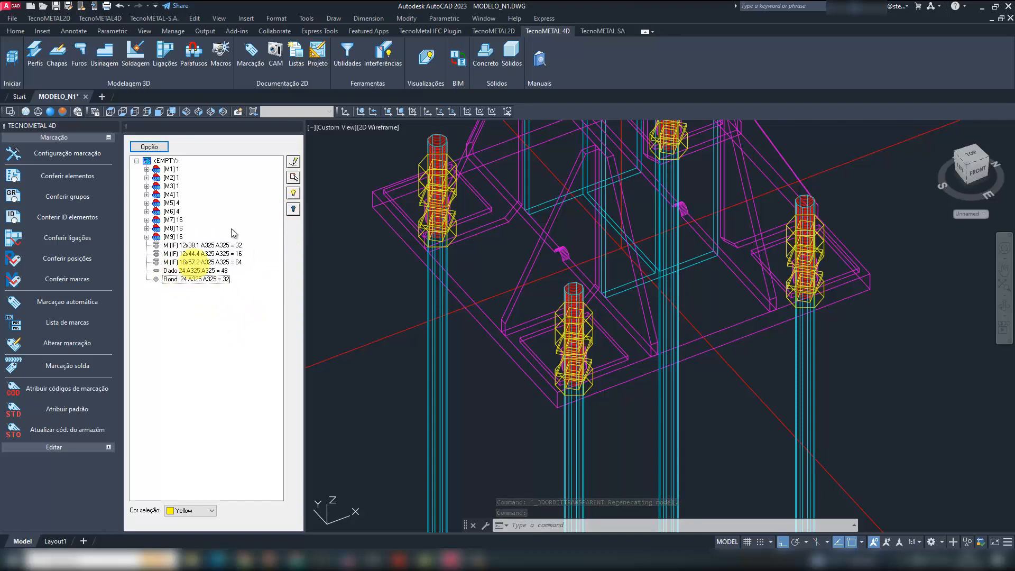
# - Close the list of marks and show the whole frame in the SE Isometric view
pyautogui.click(297, 126)
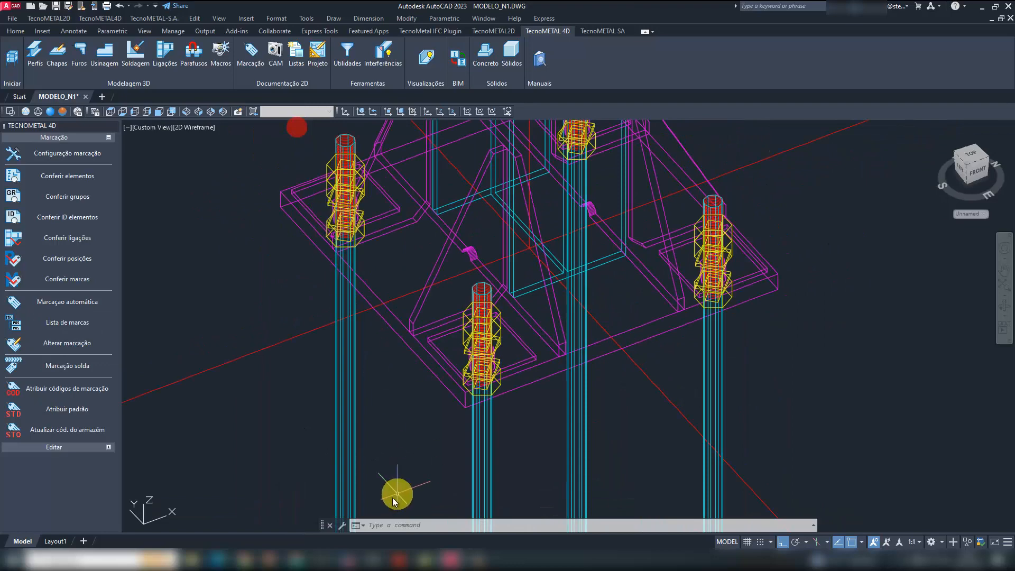
pyautogui.scroll(-5, 365, 292)
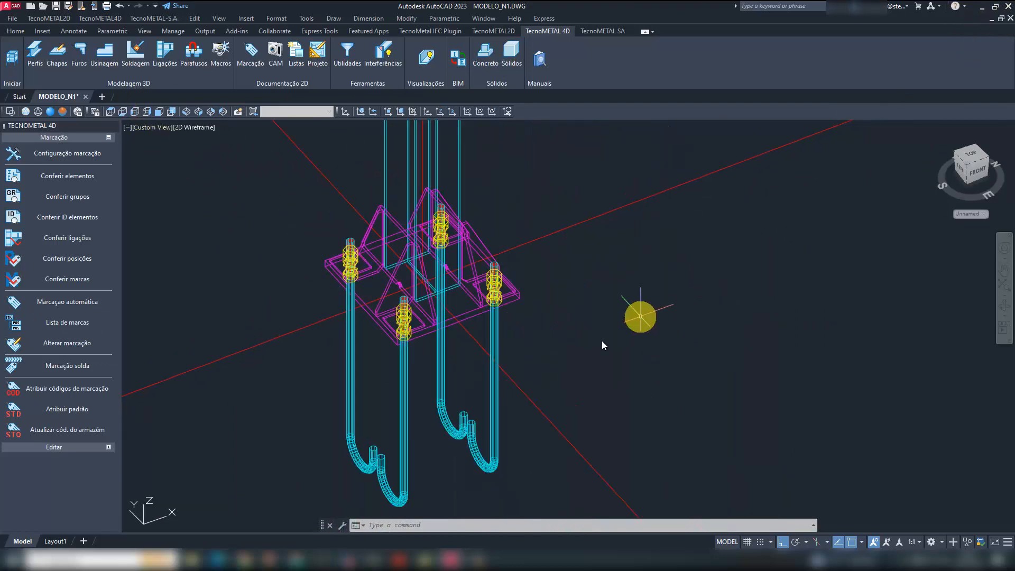
pyautogui.scroll(-8, 602, 341)
pyautogui.click(186, 112)
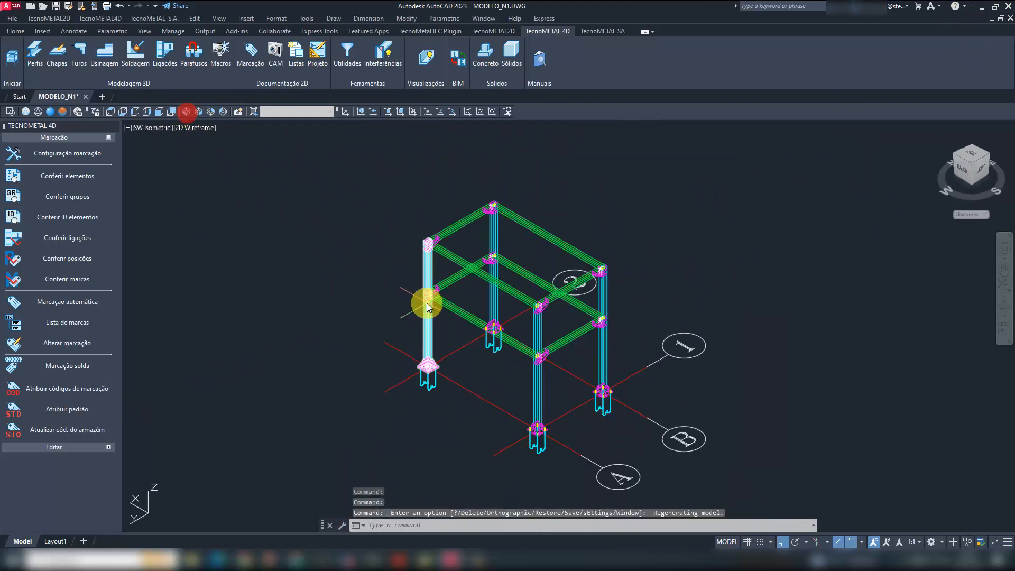
pyautogui.click(198, 111)
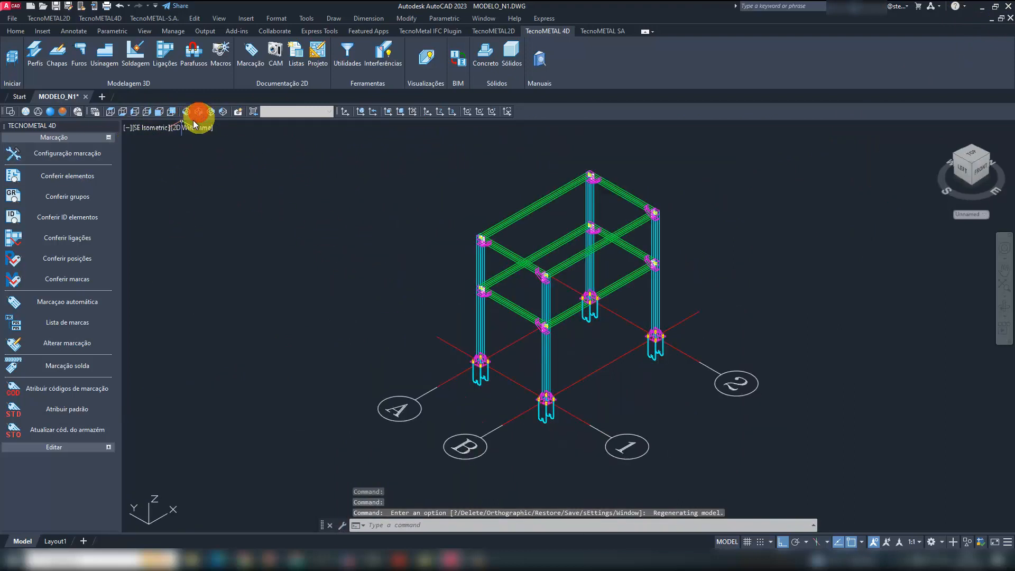
# - Save the MODELO_N1 drawing and close AutoCAD to return to the TecnoMETAL launcher
pyautogui.click(58, 8)
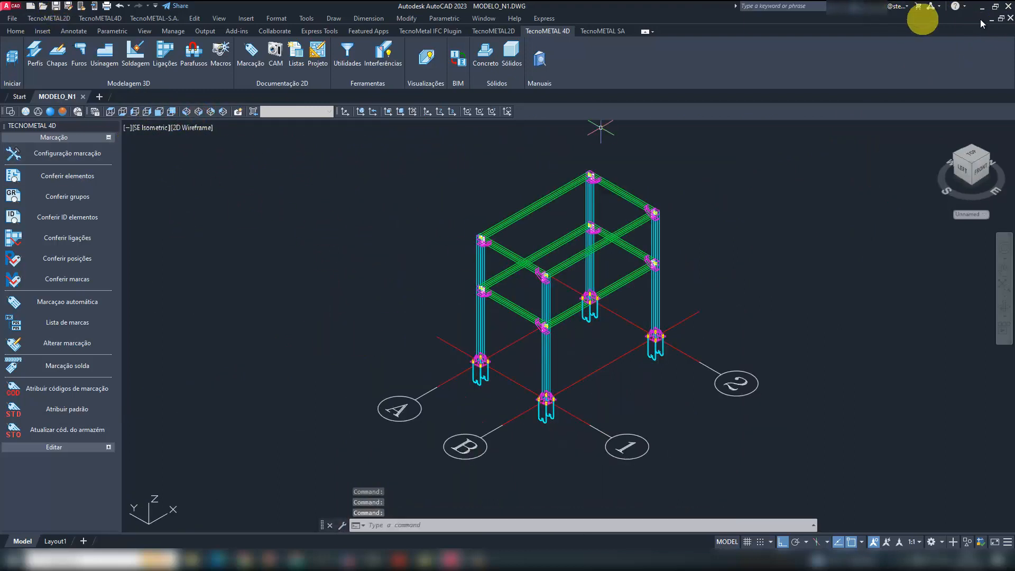
pyautogui.click(1007, 9)
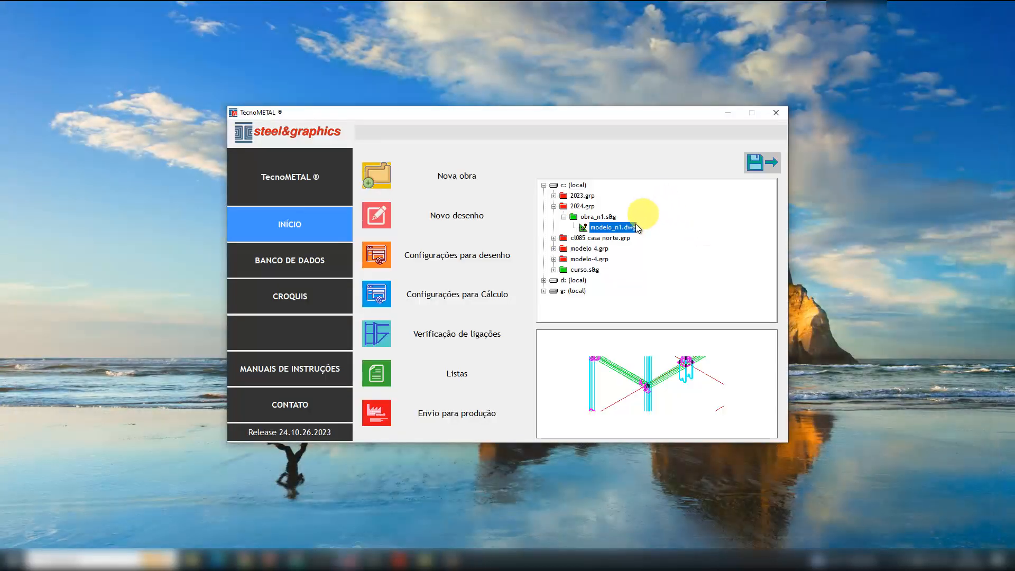
# - Open the drawing configuration of obra_n1.s&g, switch it to the Obra scope and show its Marcação settings
pyautogui.click(601, 218)
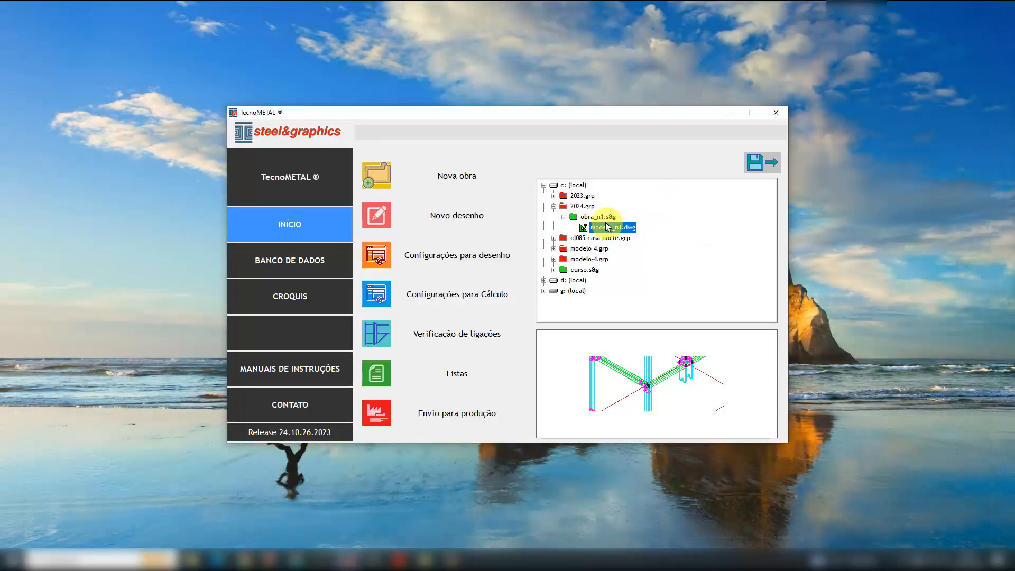
pyautogui.click(459, 257)
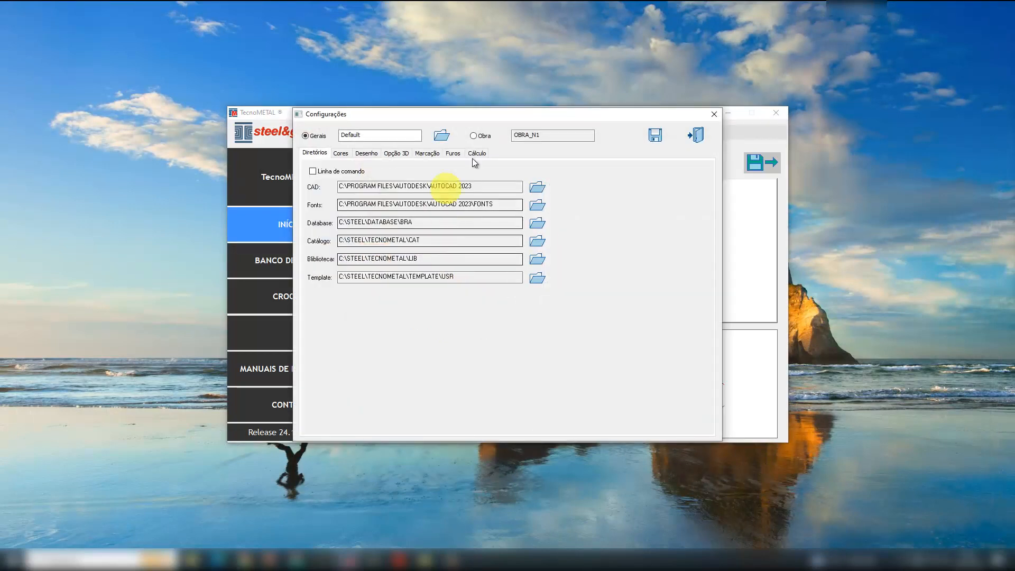
pyautogui.click(484, 136)
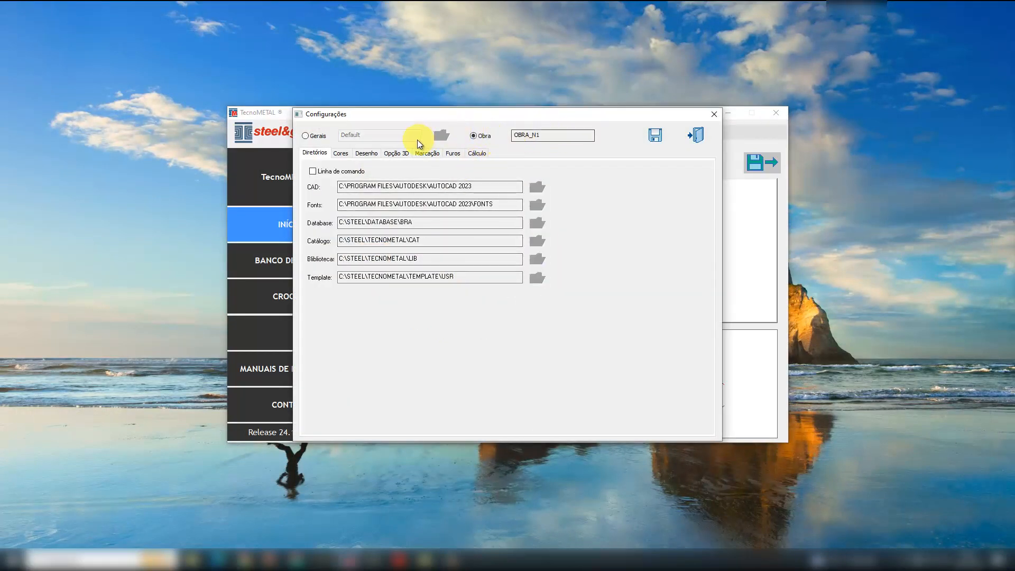
pyautogui.click(435, 153)
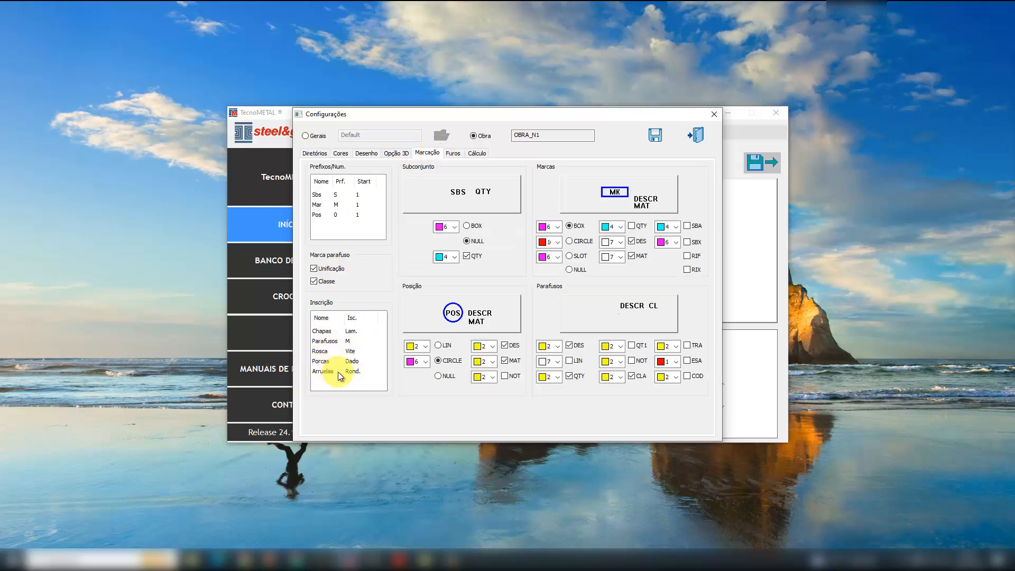
# - Set the inscription of Chapas to CH and that of Parafusos to Ø
pyautogui.click(356, 332)
pyautogui.doubleClick(362, 328)
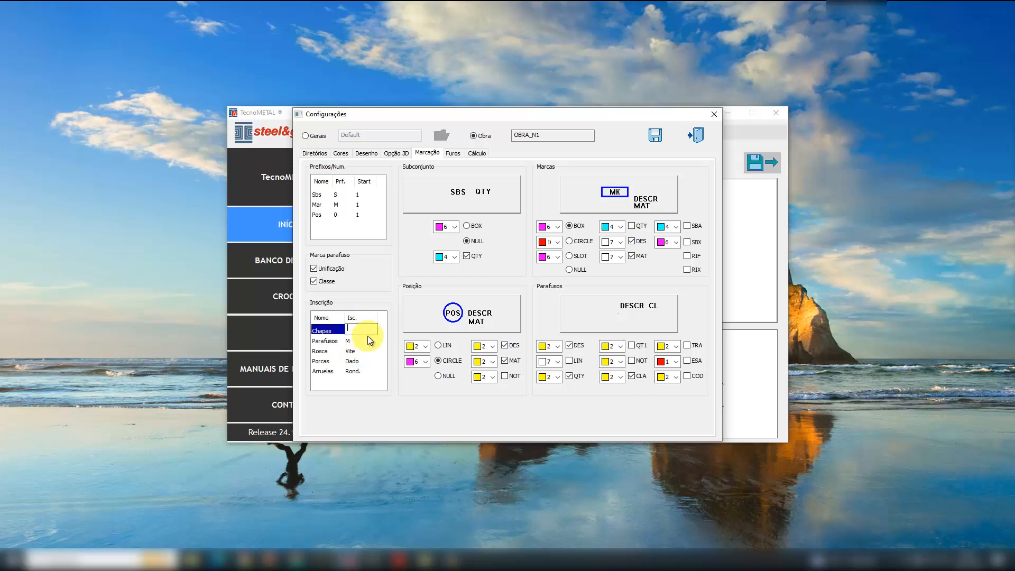
pyautogui.press('capslock')
pyautogui.write('ch')
pyautogui.press('BackSpace')
pyautogui.press('BackSpace')
pyautogui.press('capslock')
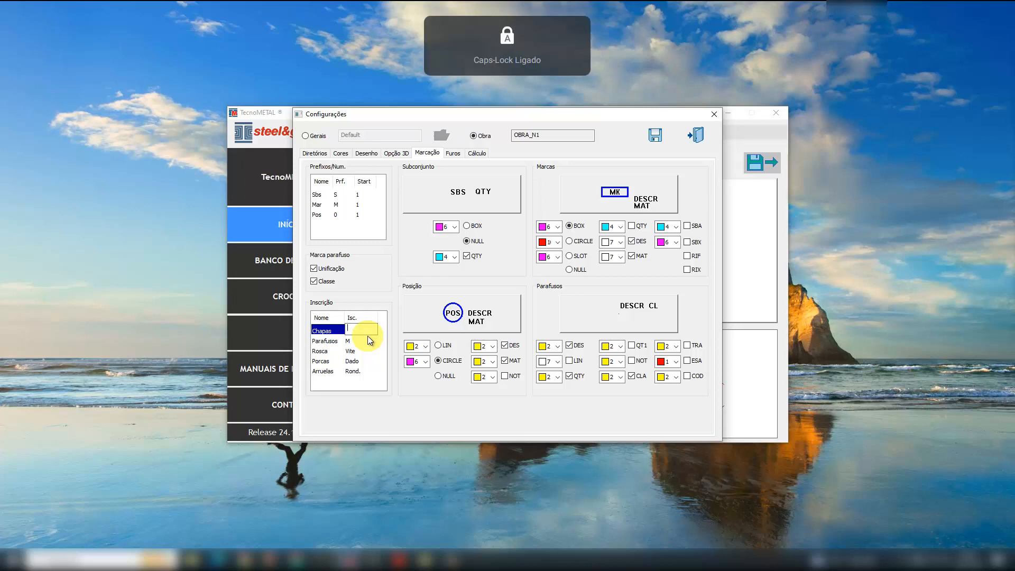
pyautogui.write('CH')
pyautogui.click(353, 340)
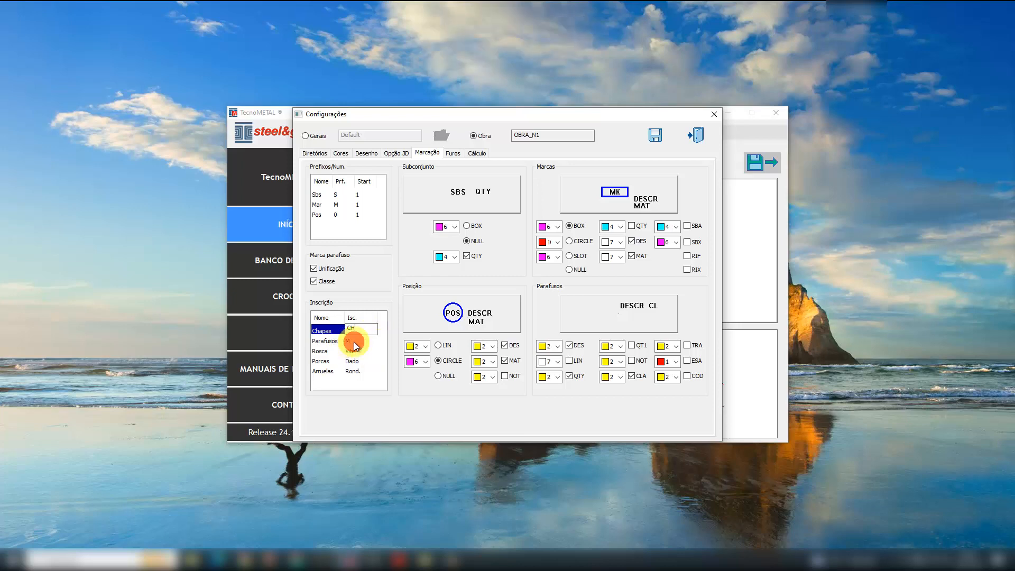
pyautogui.moveTo(354, 340); pyautogui.dragTo(342, 337)
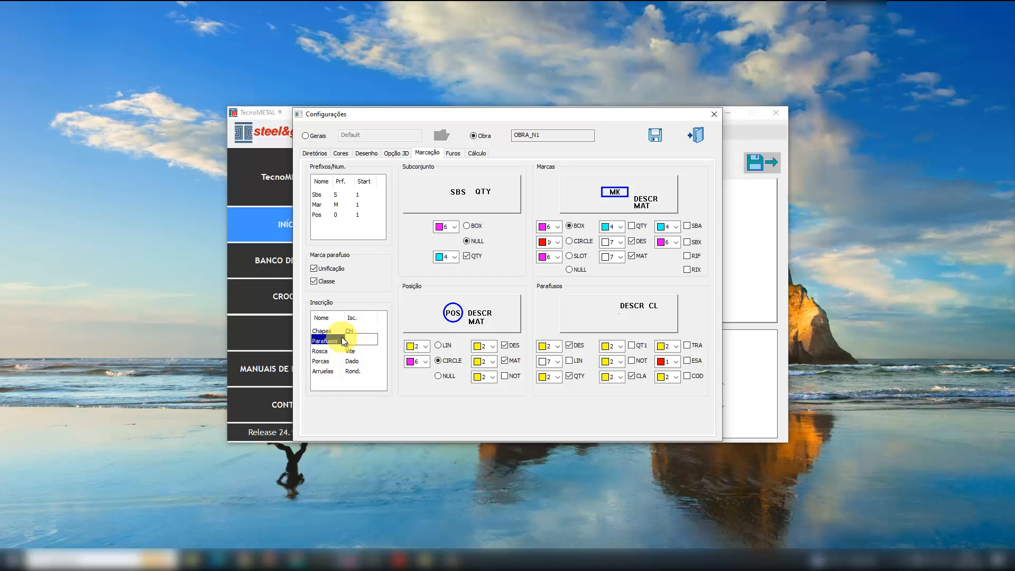
pyautogui.write('Ø')
# - Set the inscriptions of Rosca to ROSCA, Porcas to PORCA and Arruelas to ARR, and save the configuration
pyautogui.click(361, 352)
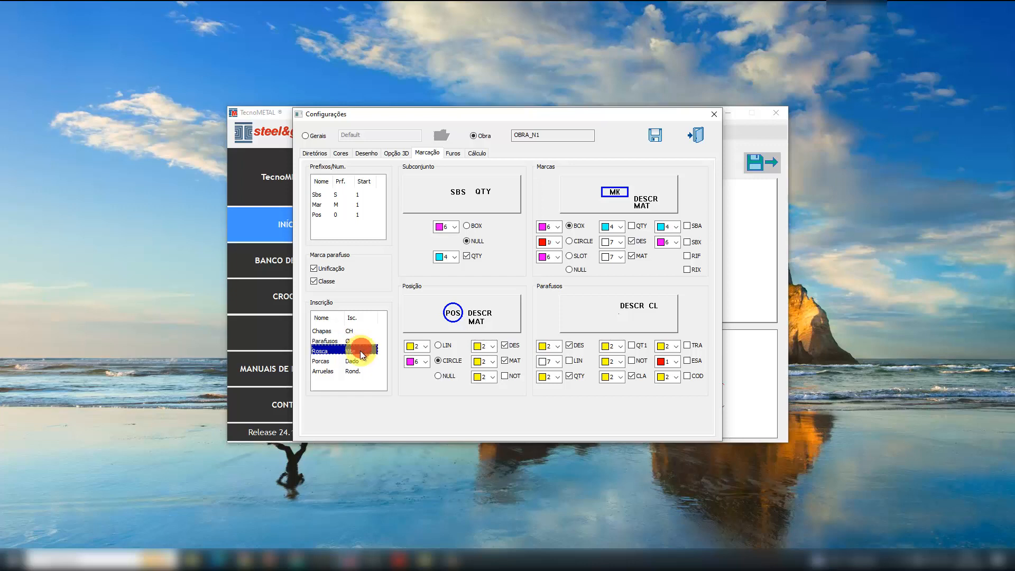
pyautogui.write('ROSCA')
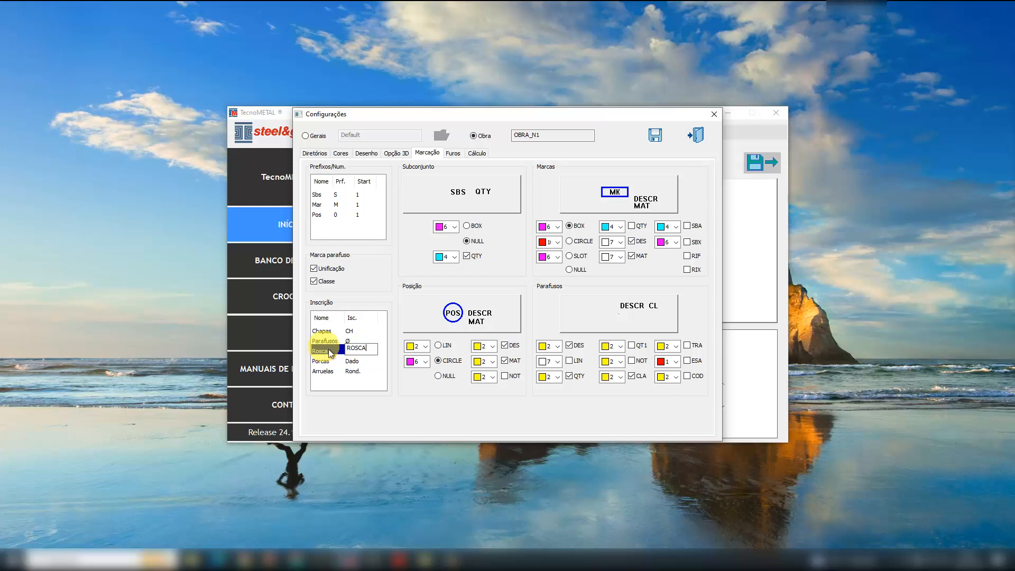
pyautogui.click(370, 359)
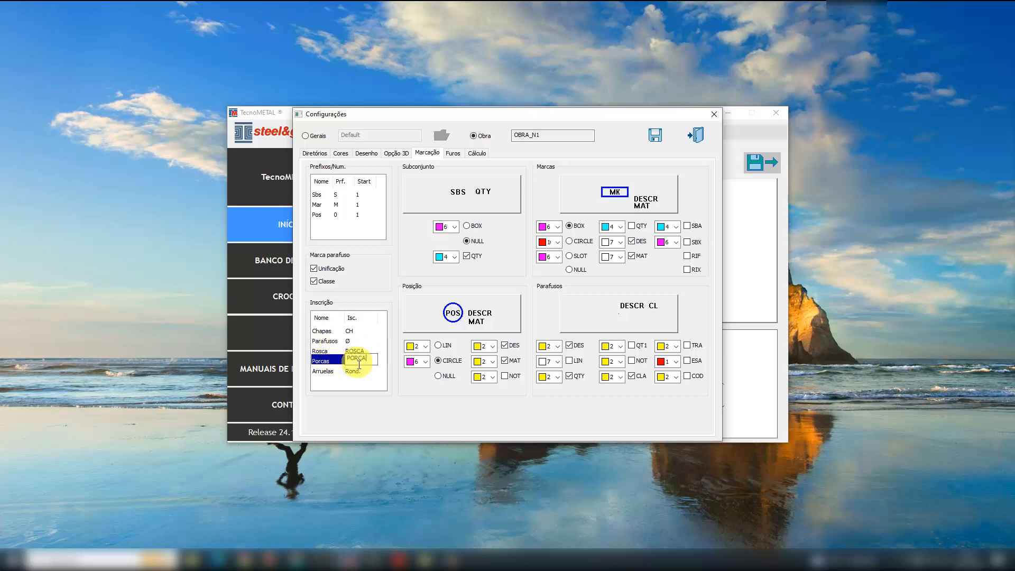
pyautogui.click(351, 368)
pyautogui.write('ARR')
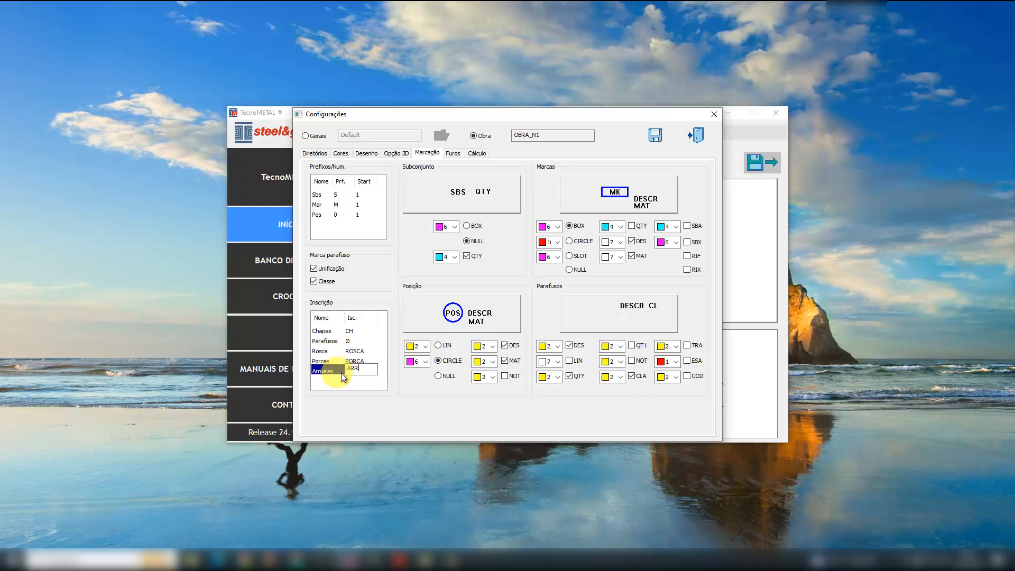
pyautogui.click(368, 382)
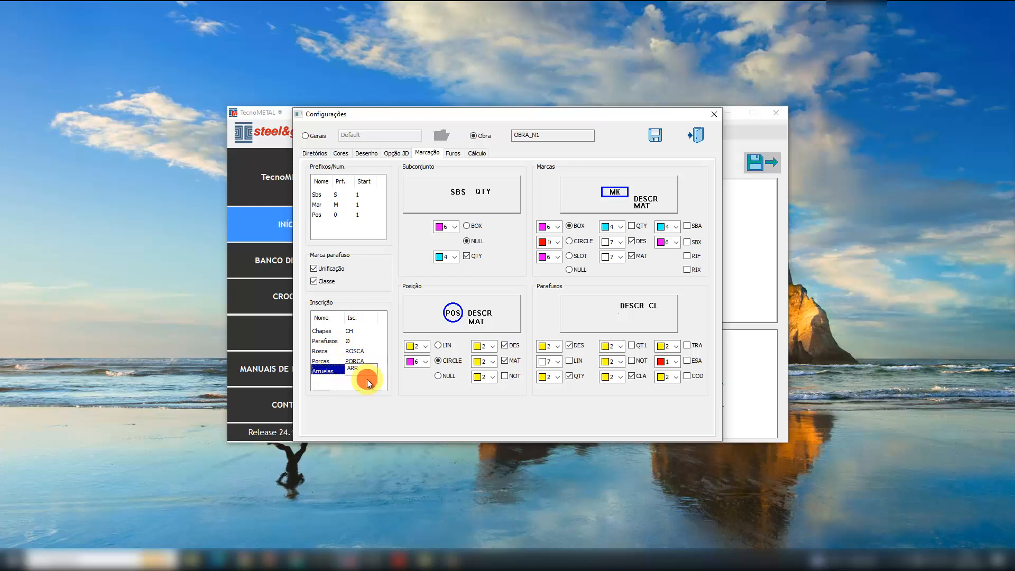
pyautogui.click(652, 136)
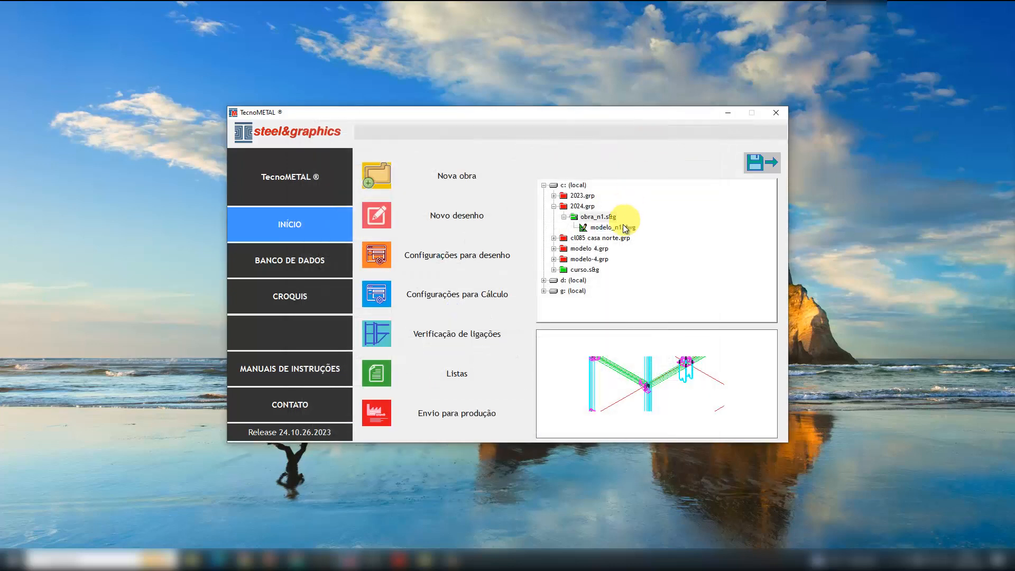
# - Reopen modelo_n1.dwg of the obra_n1 project in AutoCAD
pyautogui.click(617, 228)
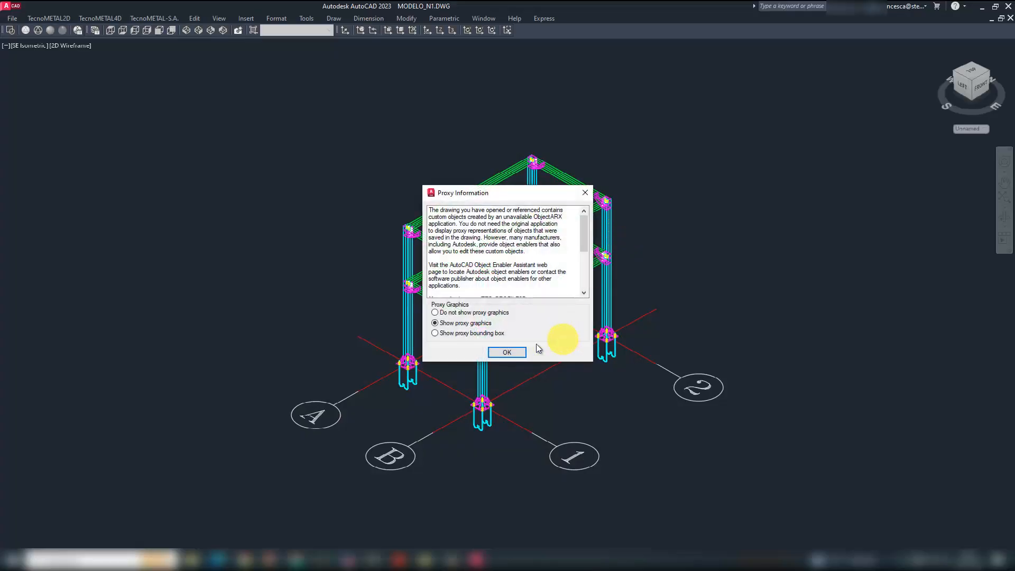
pyautogui.click(507, 352)
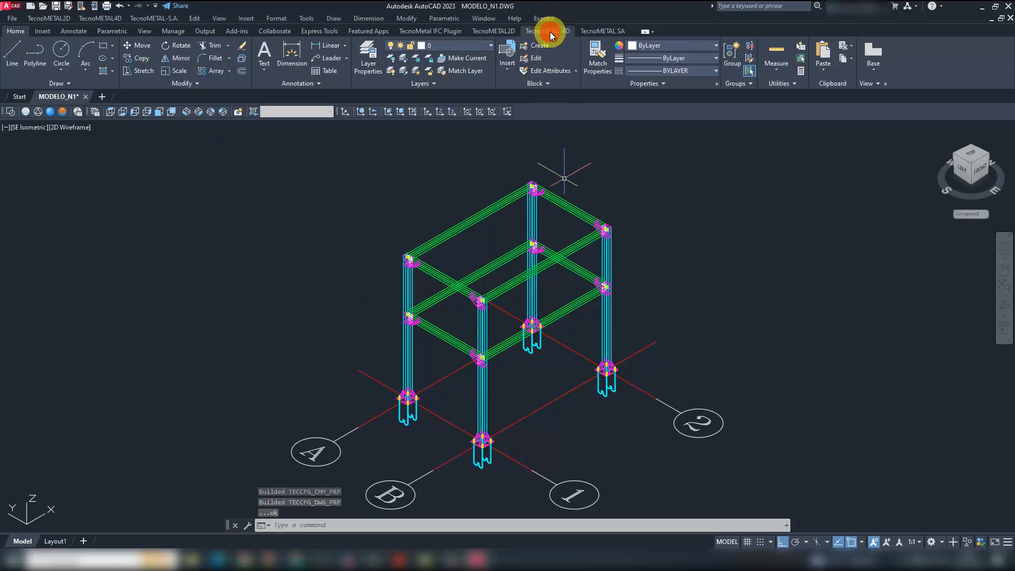
# - Open the TecnoMETAL 4D list of marks and check the descriptions of the nuts, washers and bolts
pyautogui.click(548, 32)
pyautogui.click(252, 53)
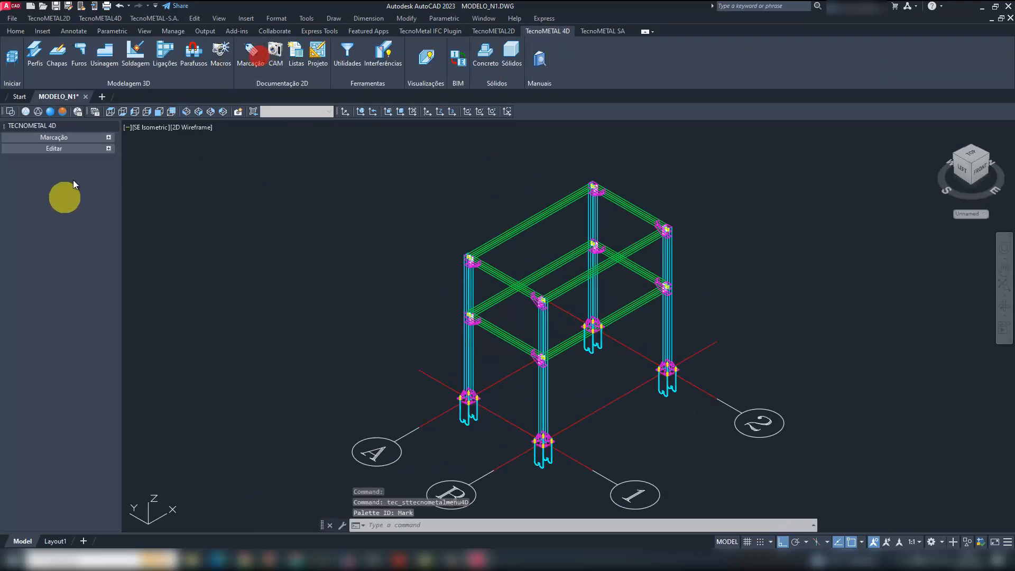
pyautogui.click(78, 138)
pyautogui.click(67, 320)
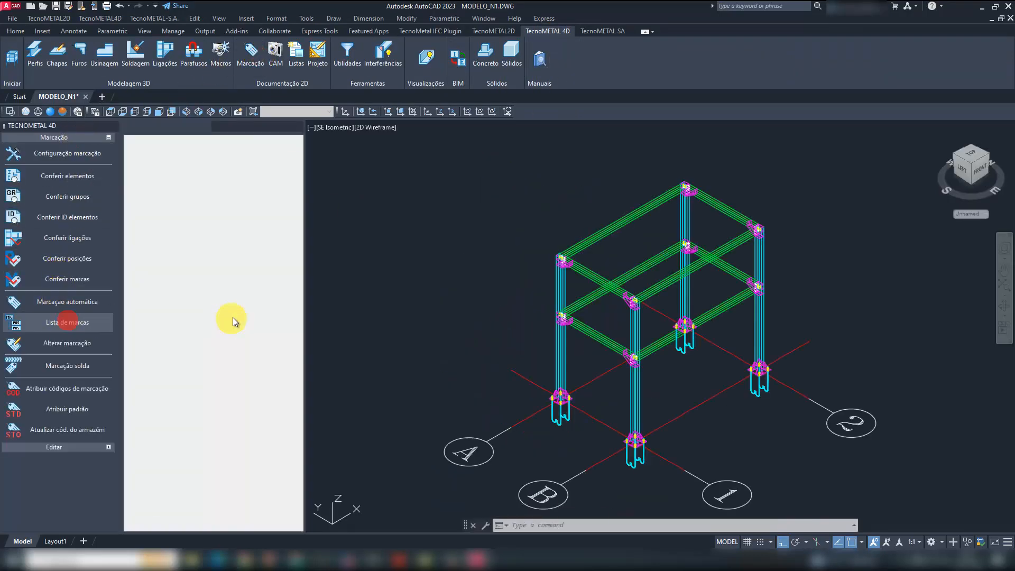
pyautogui.click(174, 270)
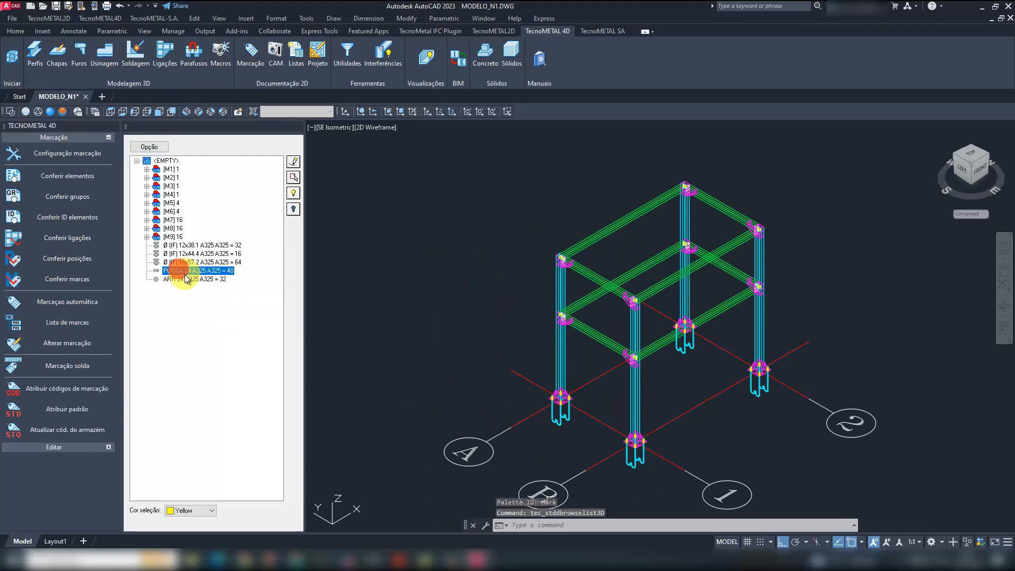
pyautogui.click(184, 279)
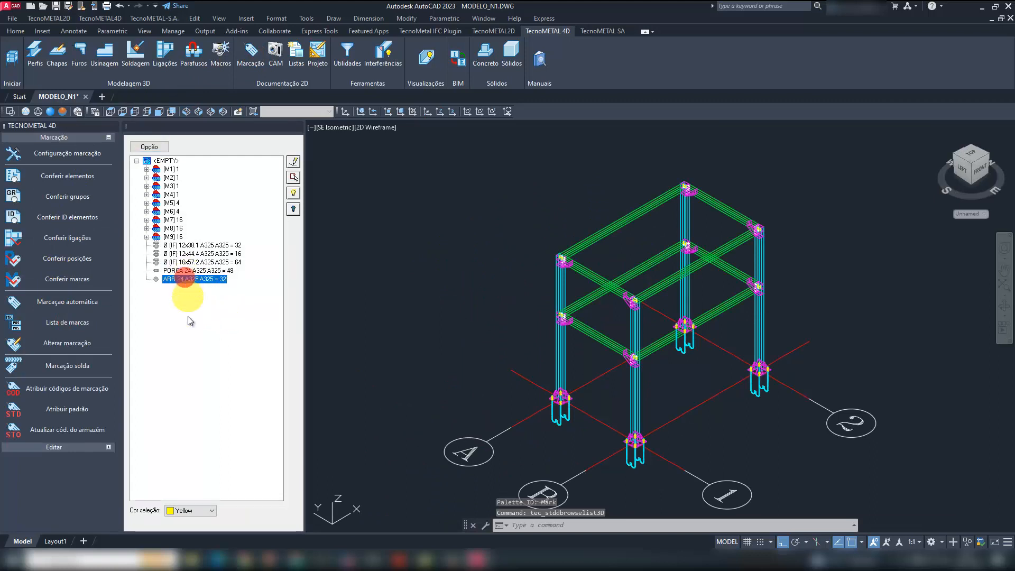
pyautogui.click(179, 270)
pyautogui.click(168, 244)
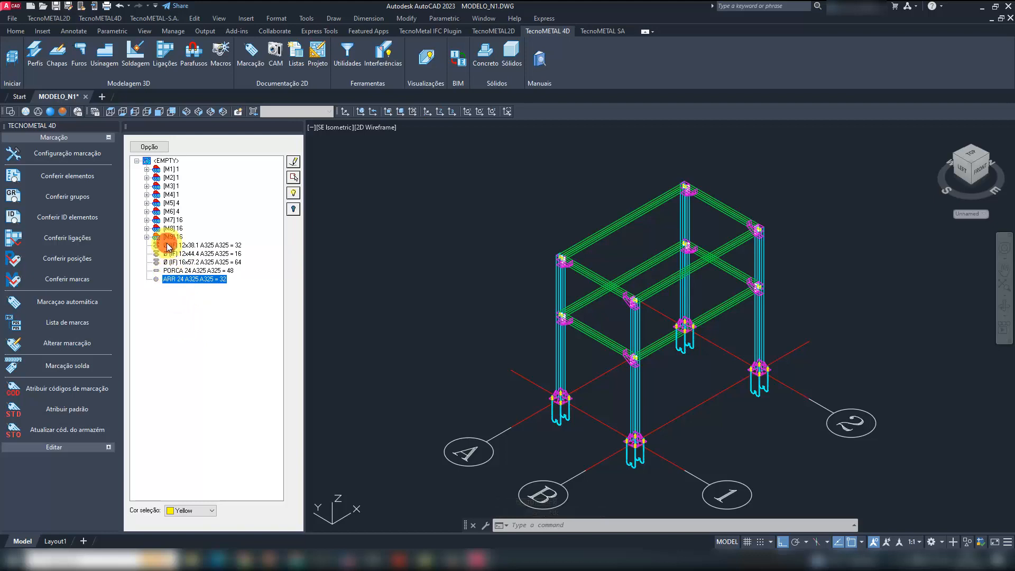
# - Show the list of pieces grouped by material, widen it, and review the A36 and A572-GR50 entries
pyautogui.moveTo(421, 328)
pyautogui.mouseDown(button='middle')
pyautogui.moveTo(364, 321)
pyautogui.moveTo(340, 303)
pyautogui.mouseUp(button='middle')
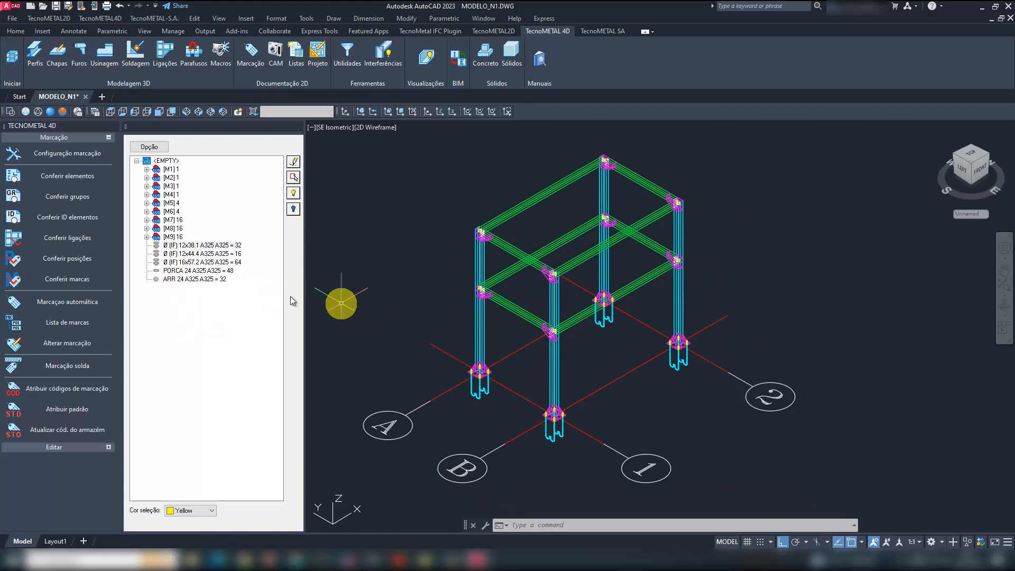
pyautogui.click(148, 147)
pyautogui.click(180, 213)
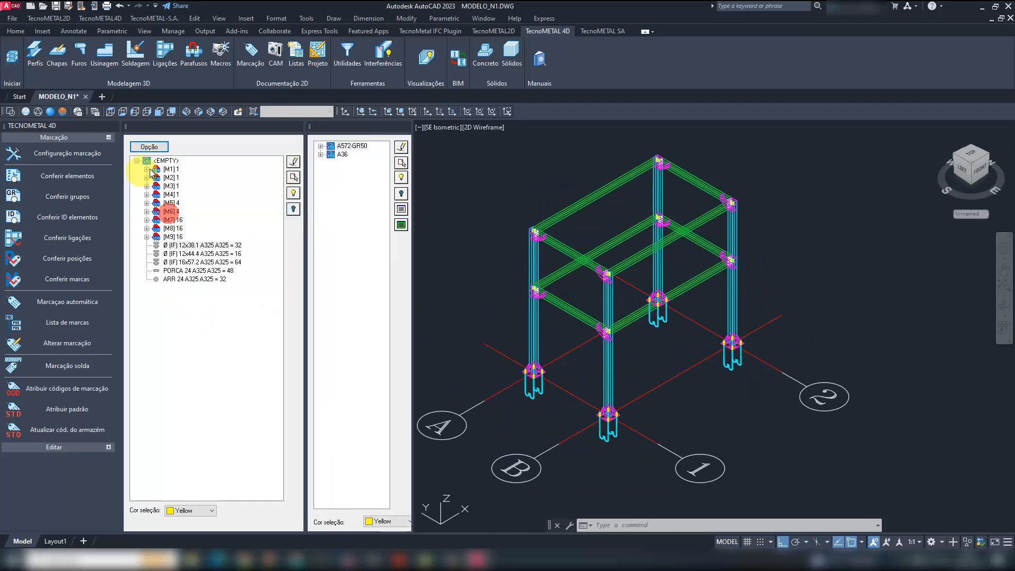
pyautogui.click(321, 154)
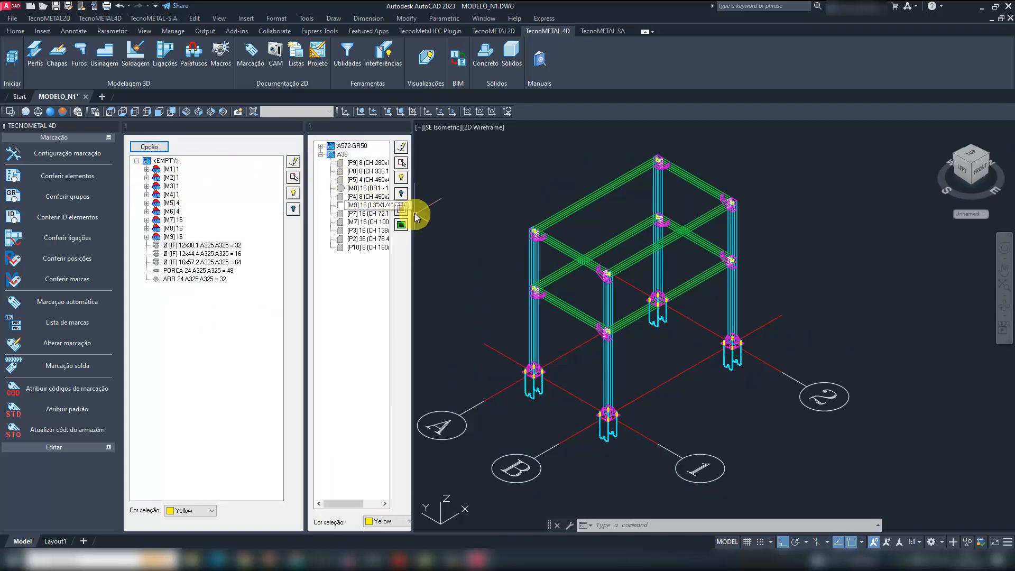
pyautogui.moveTo(412, 203); pyautogui.dragTo(496, 214)
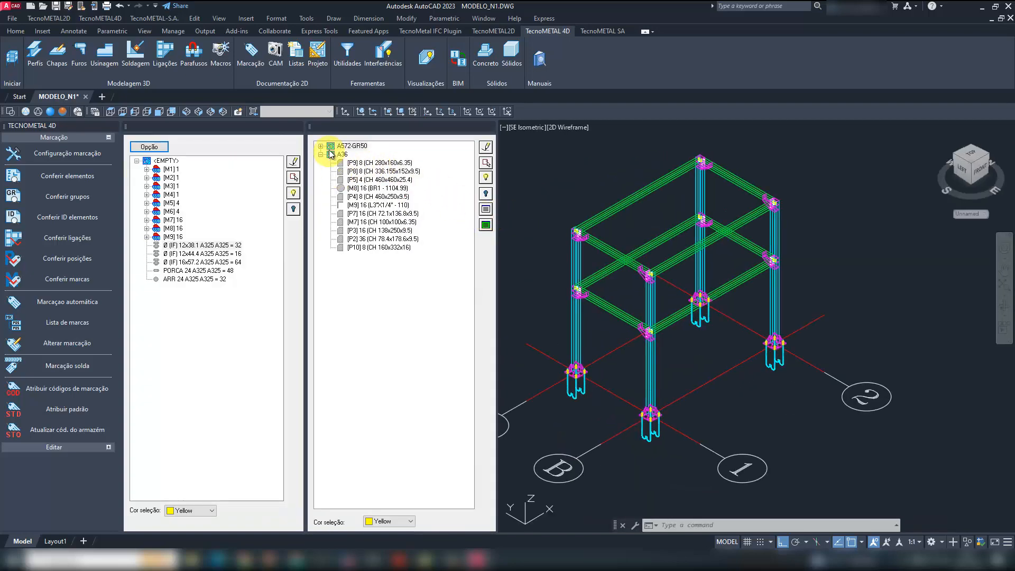
pyautogui.click(320, 147)
pyautogui.click(353, 147)
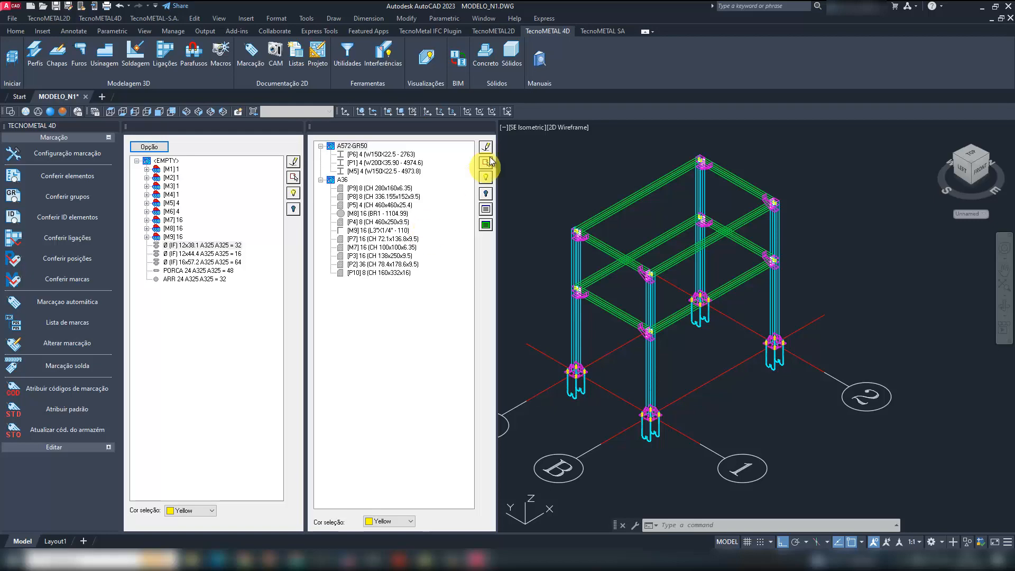
# - Close the list of marks and save the model
pyautogui.click(295, 127)
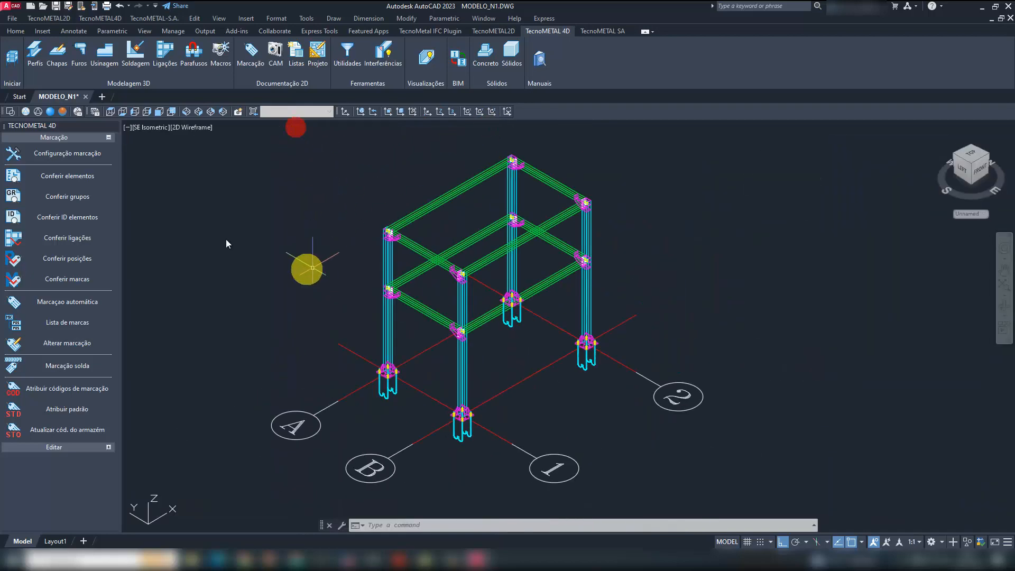
pyautogui.click(56, 6)
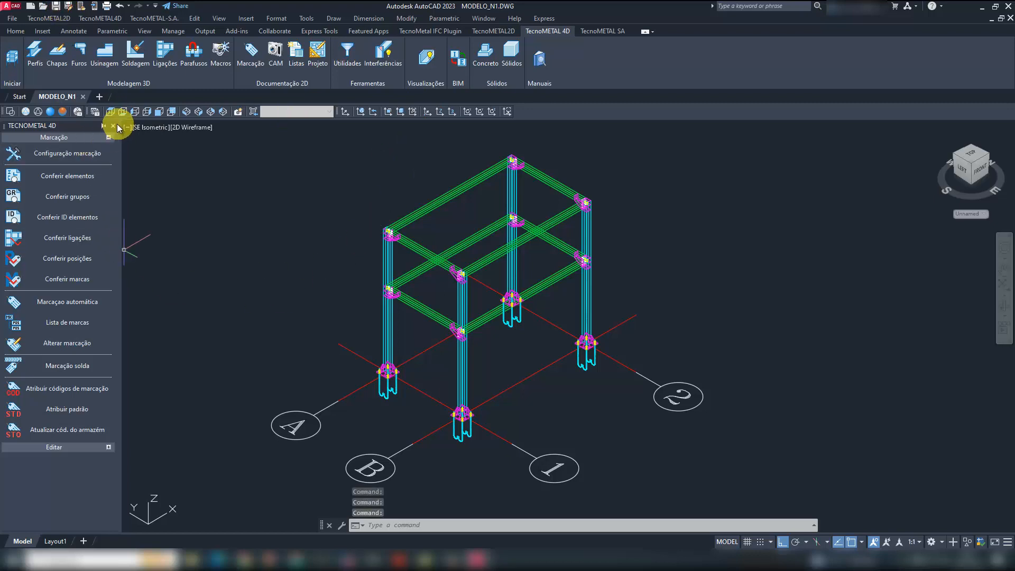
pyautogui.click(116, 126)
# - Run Leitura modelo from the project documentation tools and bring up the Desenhos dialog
pyautogui.click(318, 53)
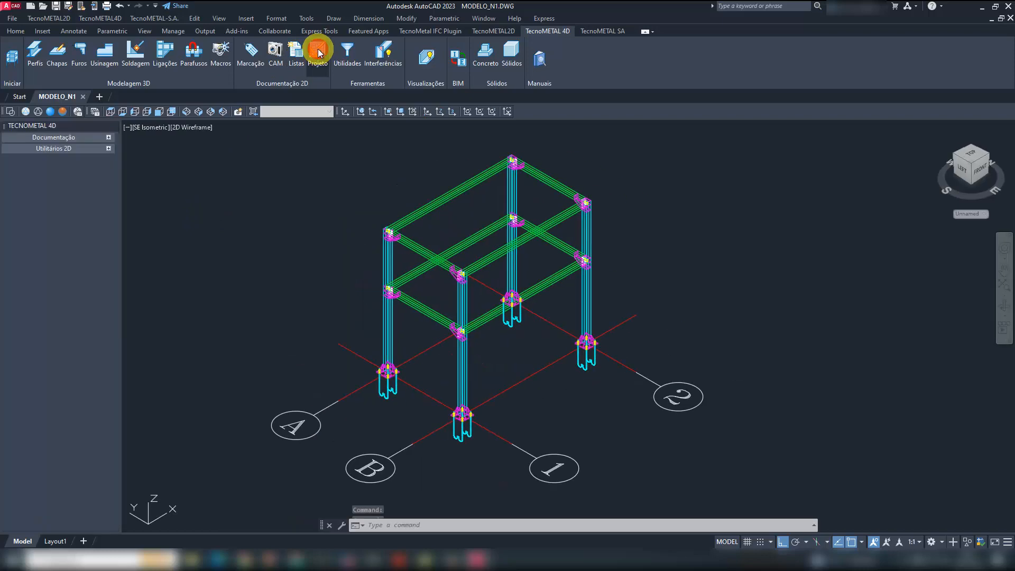
pyautogui.click(77, 138)
pyautogui.click(81, 153)
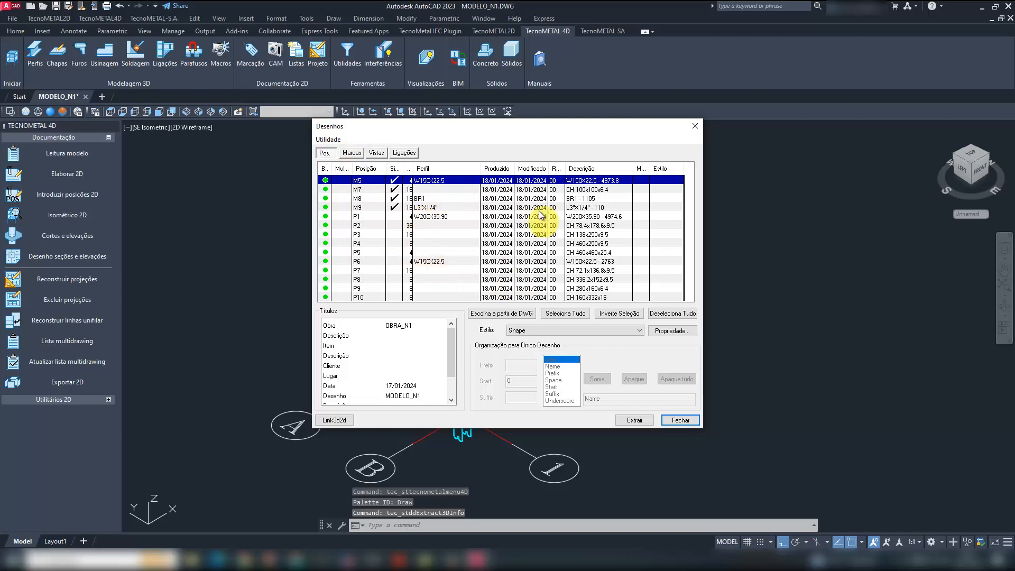
# - Review the marks, views and connections listed for drawing production in the Desenhos dialog
pyautogui.click(352, 152)
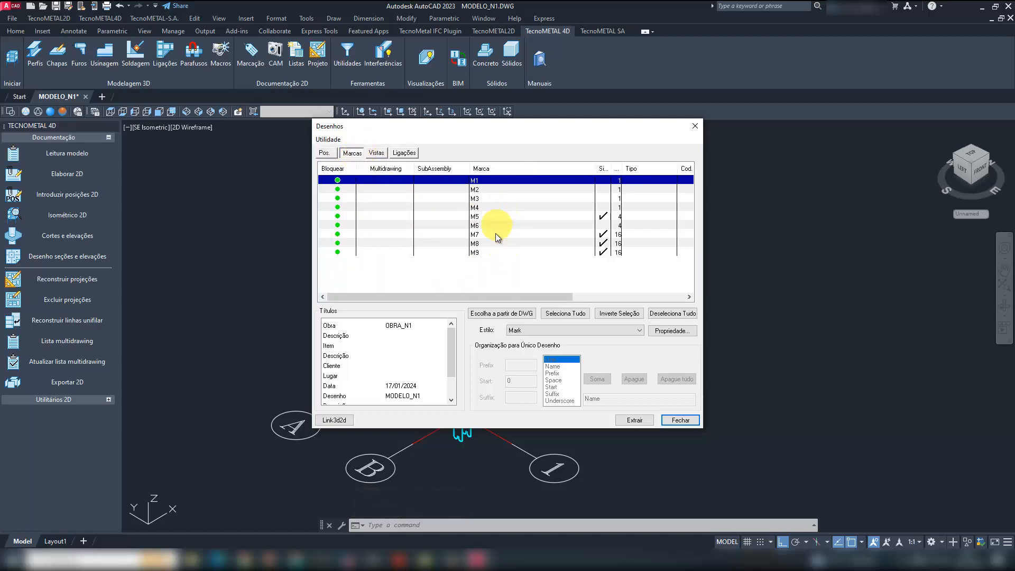
pyautogui.click(377, 154)
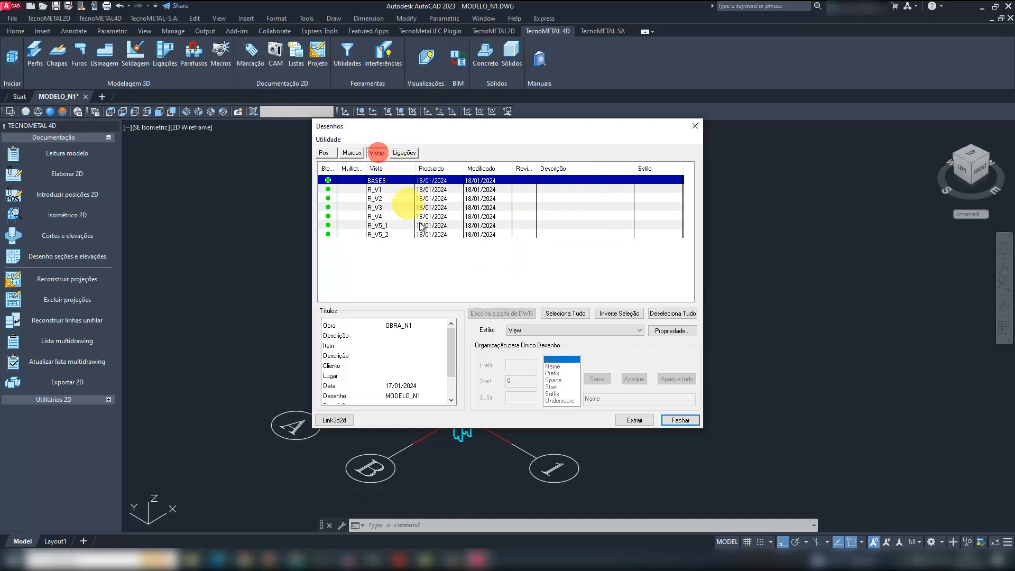
pyautogui.click(405, 154)
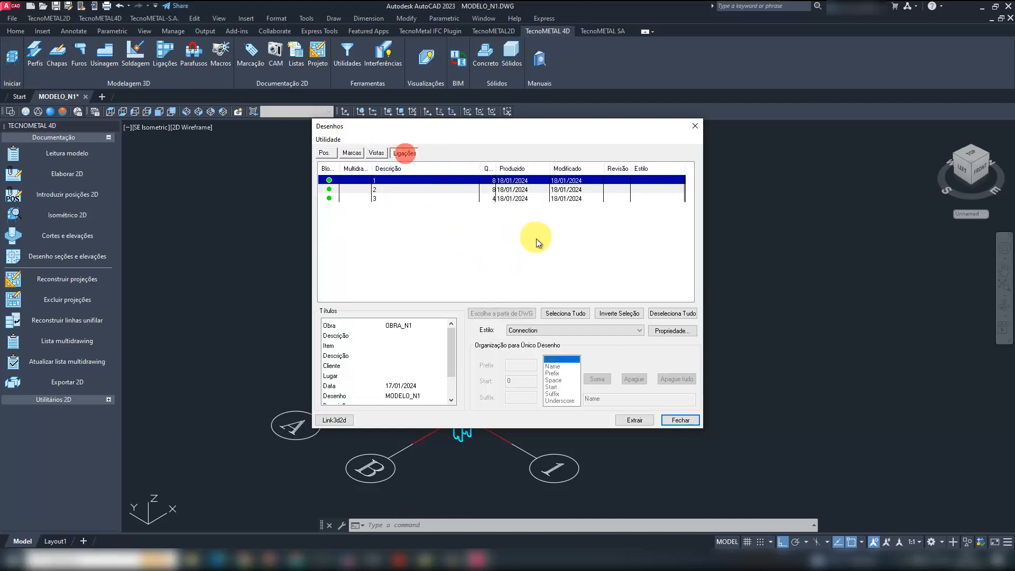
# - Show the marks list in the Desenhos dialog, narrow its Marca and Multidrawing columns, and sort it by description
pyautogui.click(354, 154)
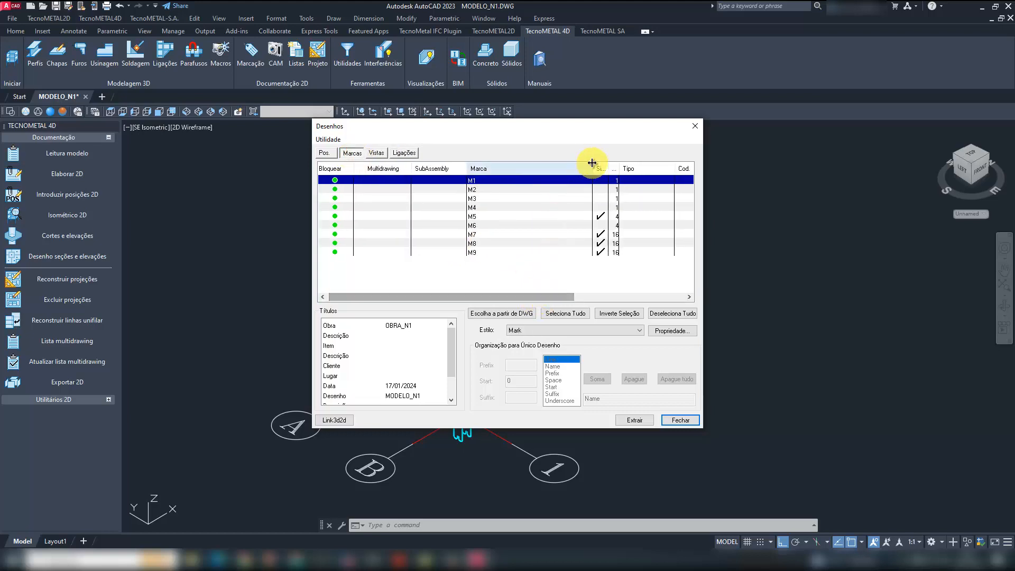
pyautogui.moveTo(594, 168); pyautogui.dragTo(507, 168)
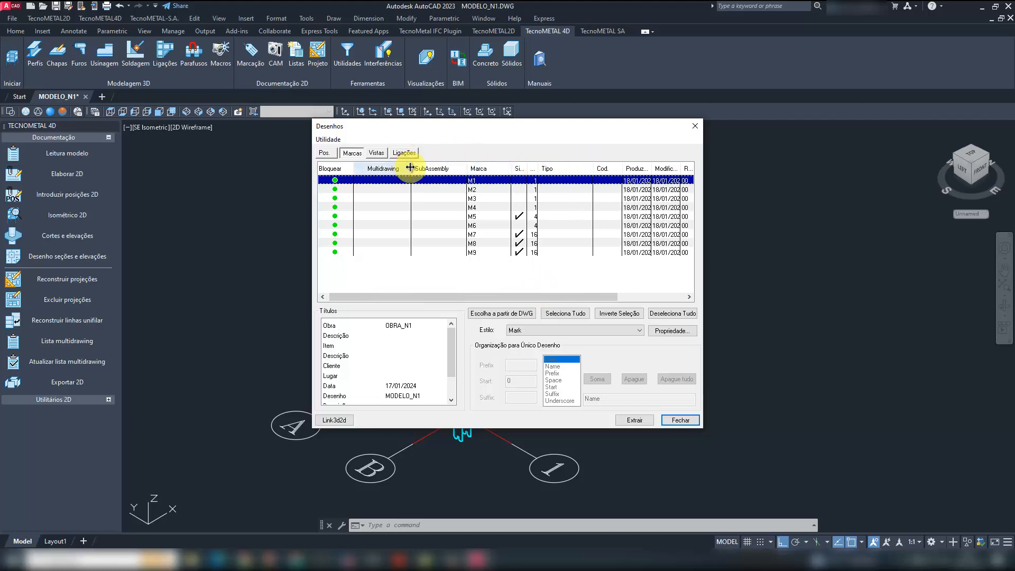
pyautogui.moveTo(410, 168); pyautogui.dragTo(387, 168)
pyautogui.moveTo(582, 298); pyautogui.dragTo(646, 264)
pyautogui.click(634, 169)
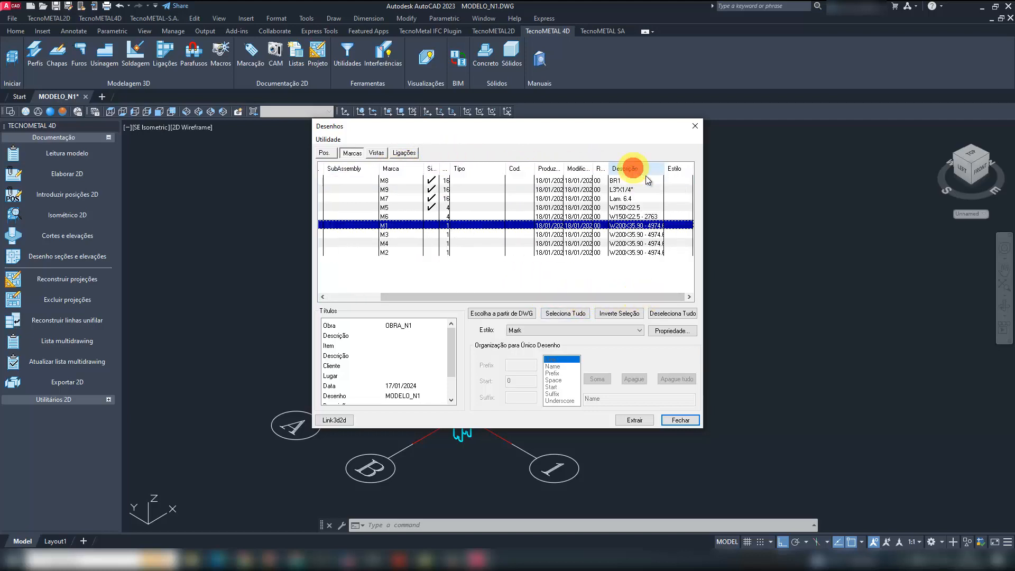
# - Select the W200X35.90 column marks M1 to M4 and extract their drawings with the Column_vertical style
pyautogui.click(642, 254)
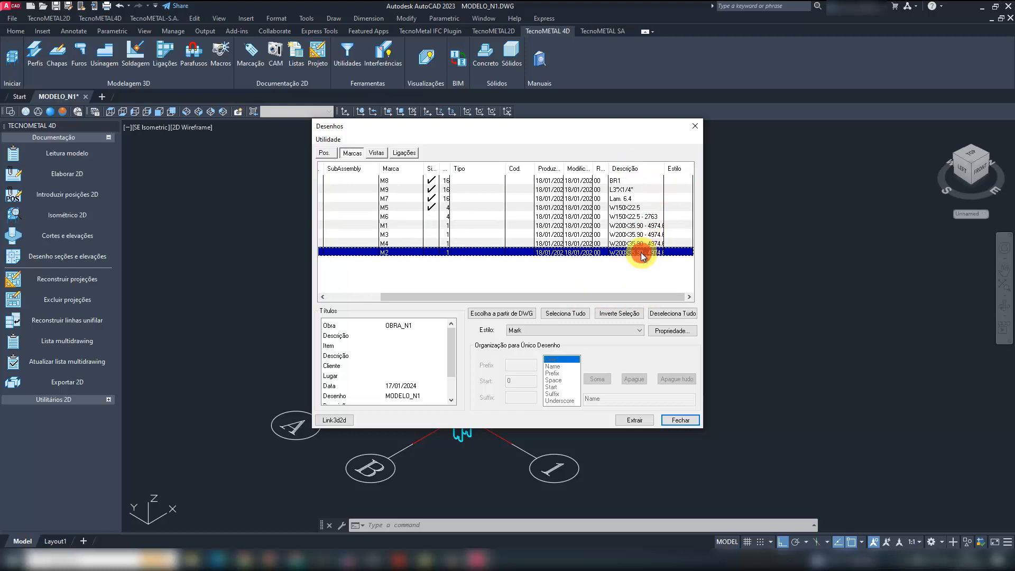
pyautogui.keyDown('shift'); pyautogui.click(626, 227); pyautogui.keyUp('shift')
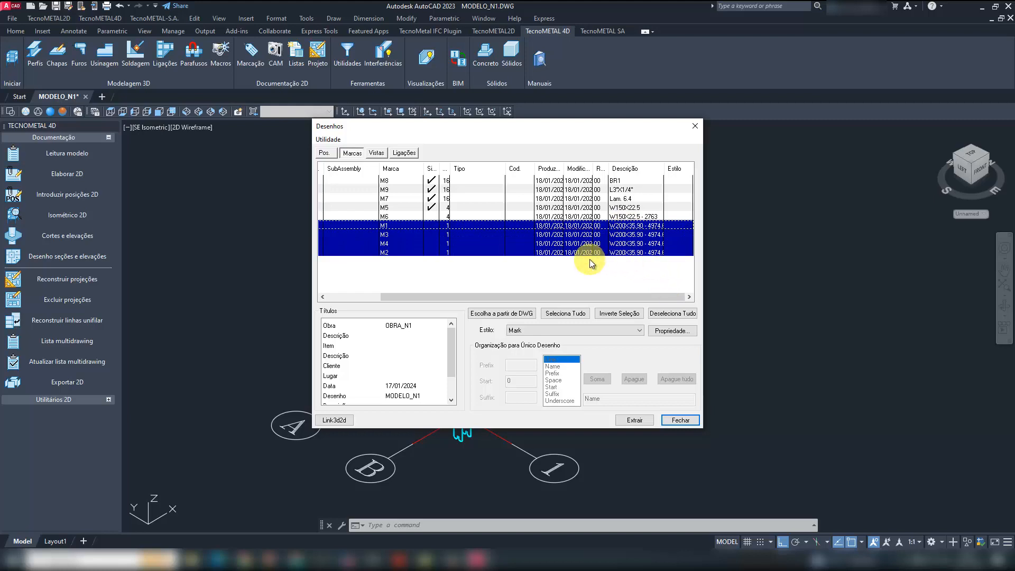
pyautogui.click(611, 331)
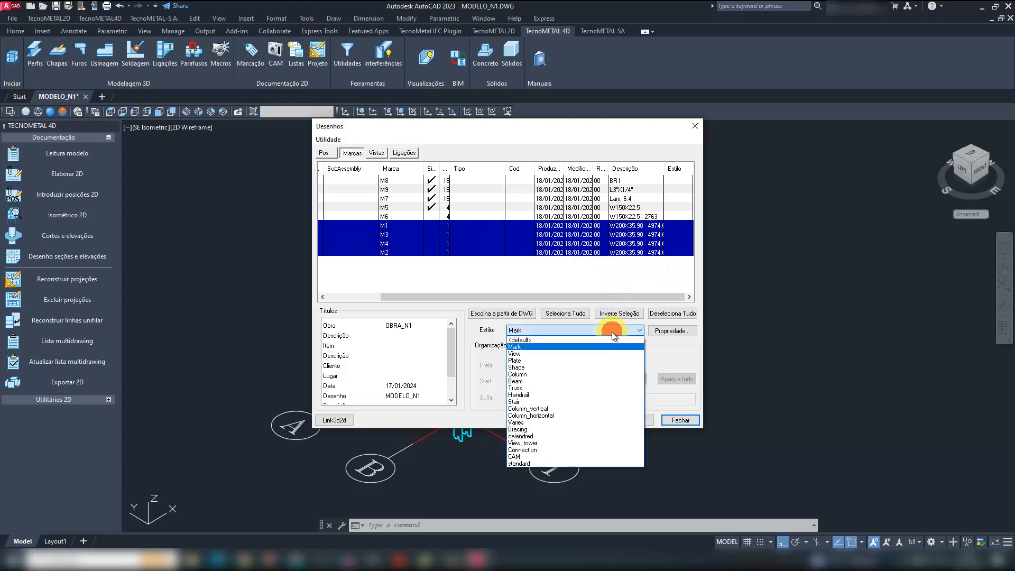
pyautogui.click(572, 408)
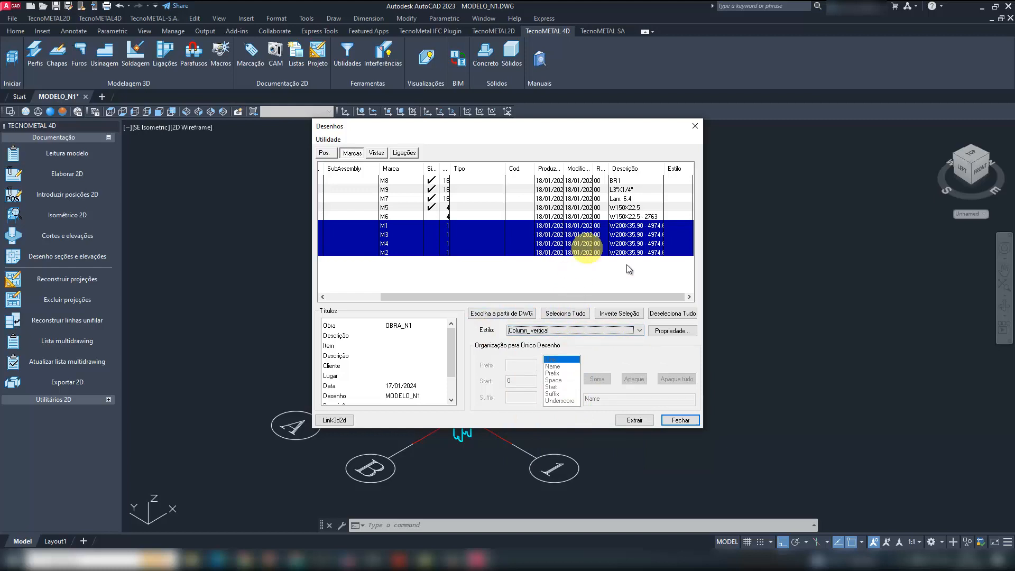
pyautogui.click(641, 420)
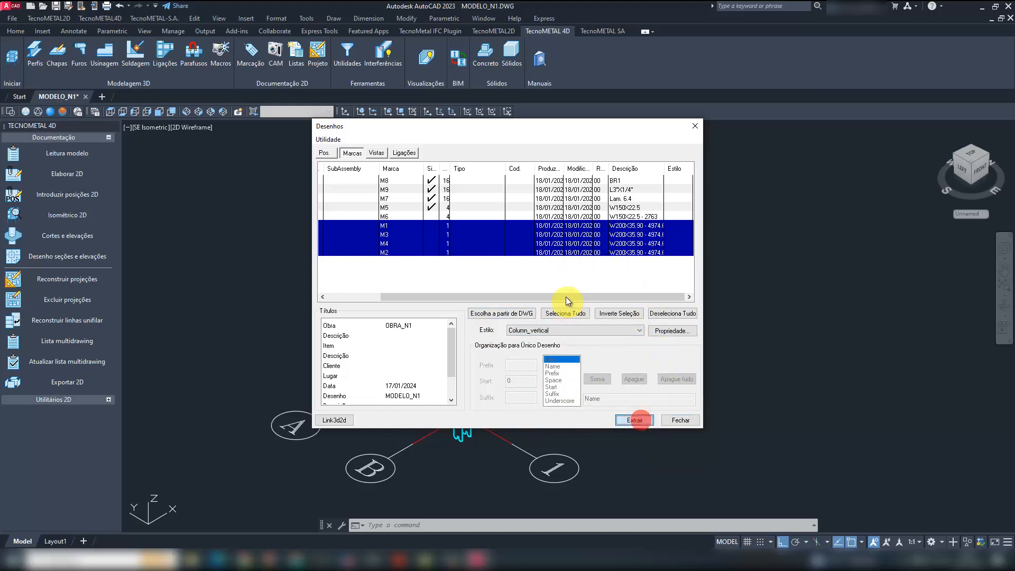
# - Select marks M5 to M9 and extract their drawings with the Beam style
pyautogui.click(605, 216)
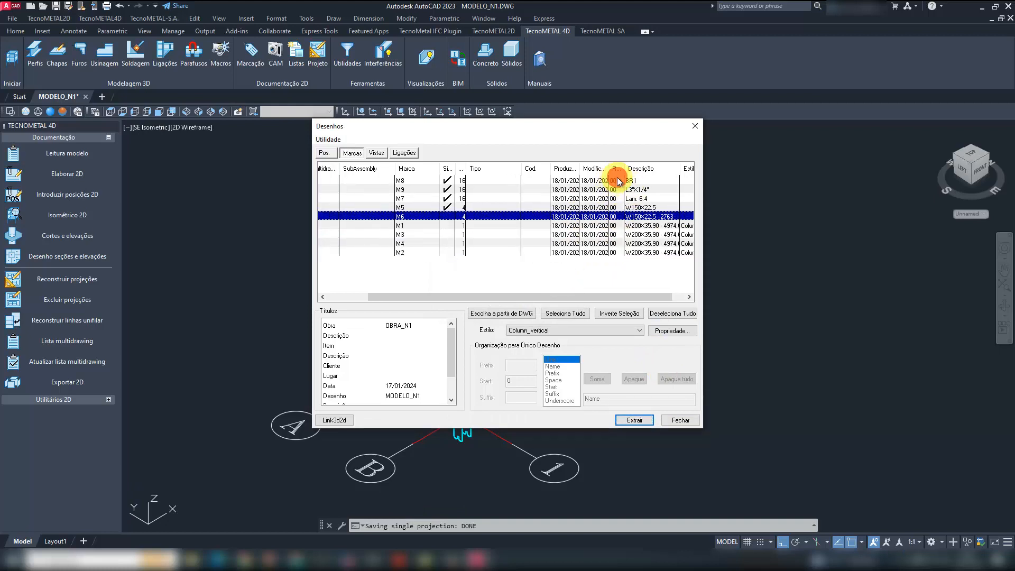
pyautogui.keyDown('shift'); pyautogui.click(613, 181); pyautogui.keyUp('shift')
pyautogui.click(613, 329)
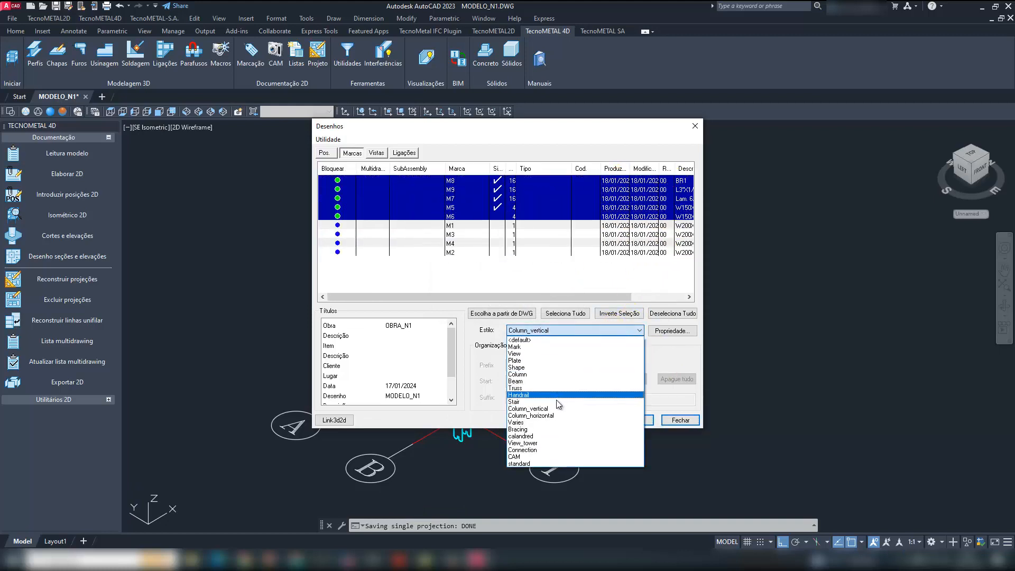
pyautogui.click(555, 381)
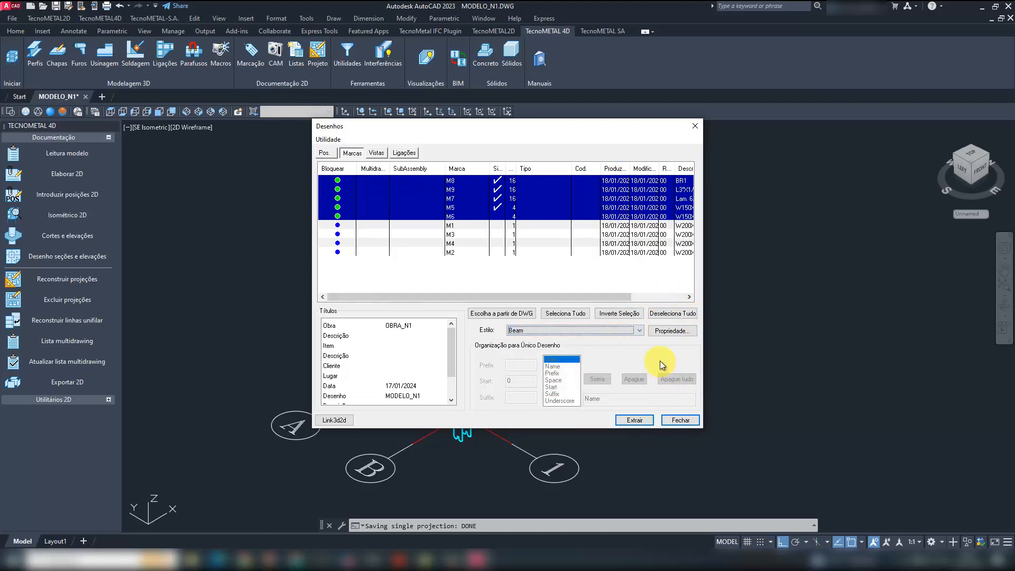
pyautogui.click(637, 420)
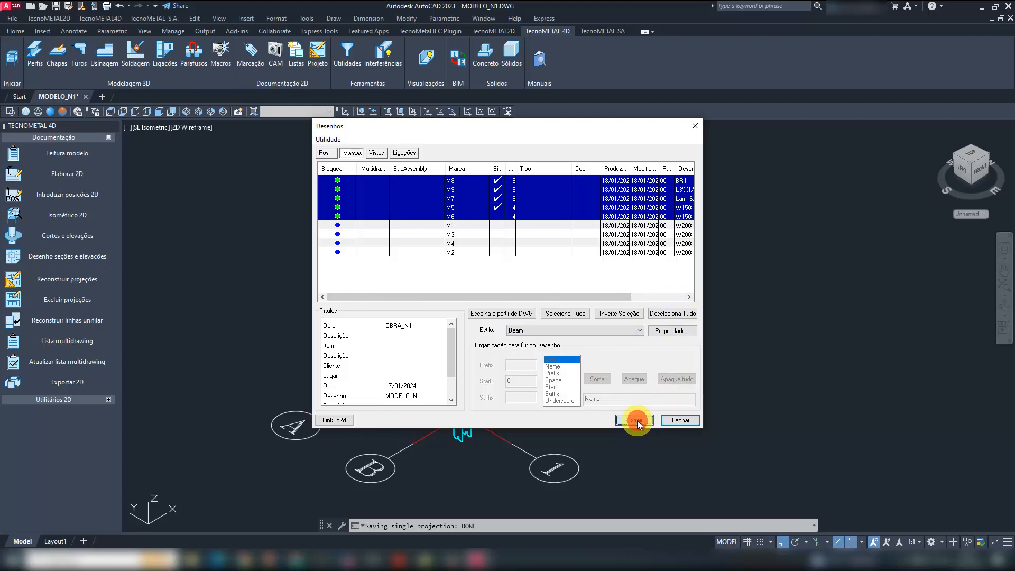
# - Examine the Beam style's 3D-2D settings, including views, options, scales and tables, without changing them, and close both dialogs
pyautogui.click(664, 332)
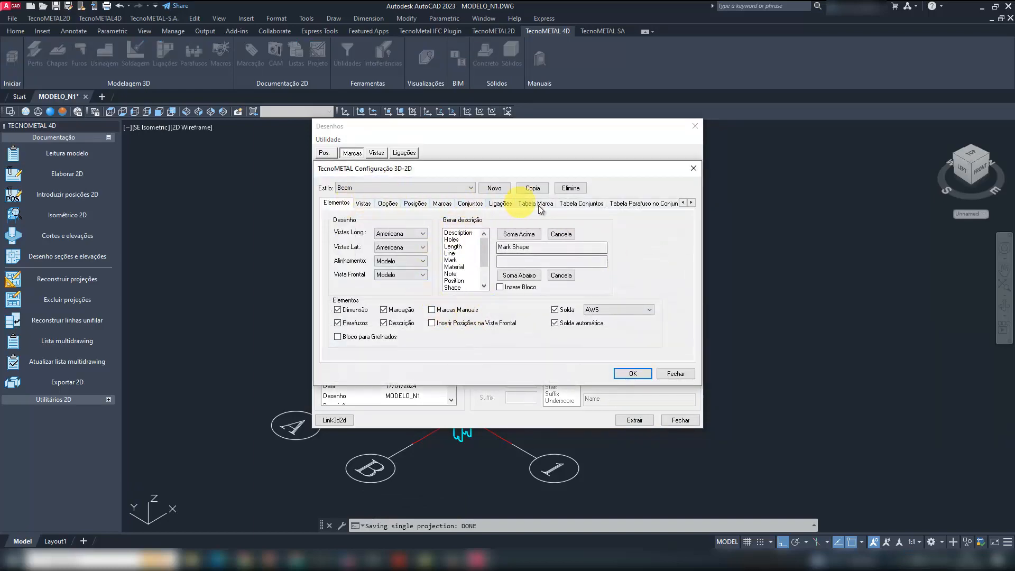
pyautogui.click(363, 204)
pyautogui.click(387, 204)
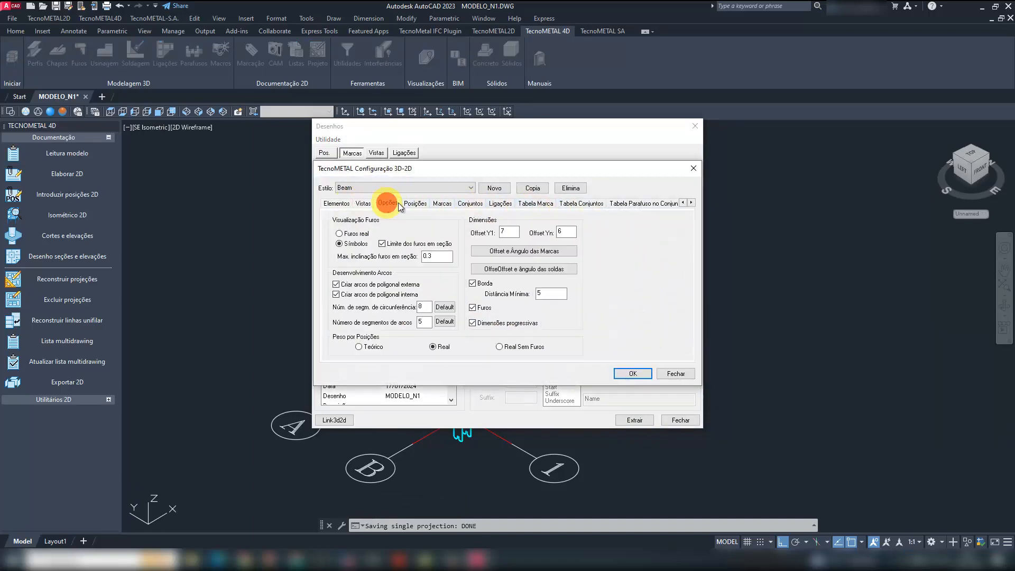
pyautogui.click(415, 204)
pyautogui.click(442, 203)
pyautogui.click(470, 203)
pyautogui.click(499, 204)
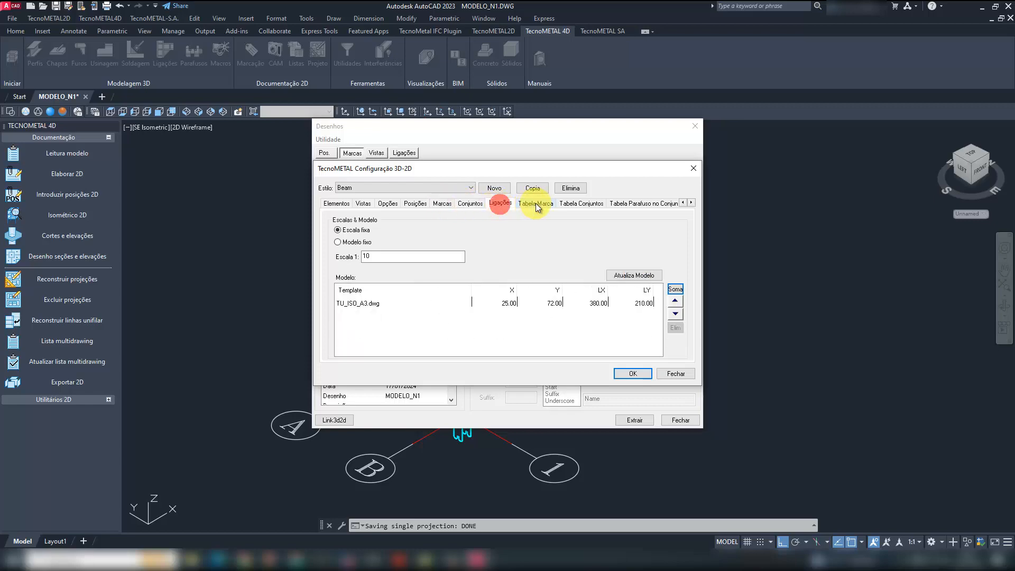
pyautogui.click(535, 204)
pyautogui.click(580, 204)
pyautogui.click(625, 203)
pyautogui.click(331, 203)
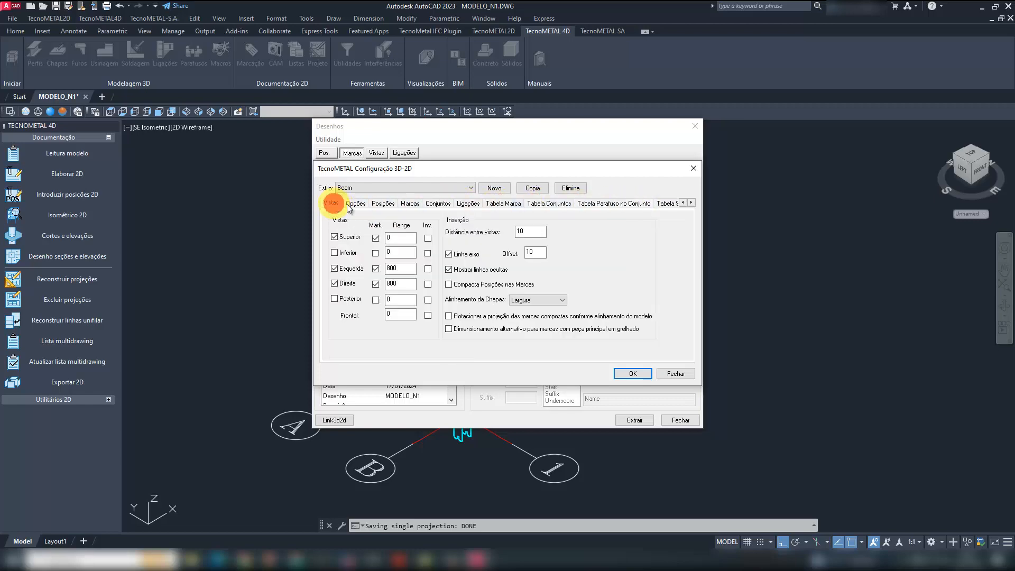
pyautogui.click(355, 203)
pyautogui.click(383, 204)
pyautogui.click(332, 203)
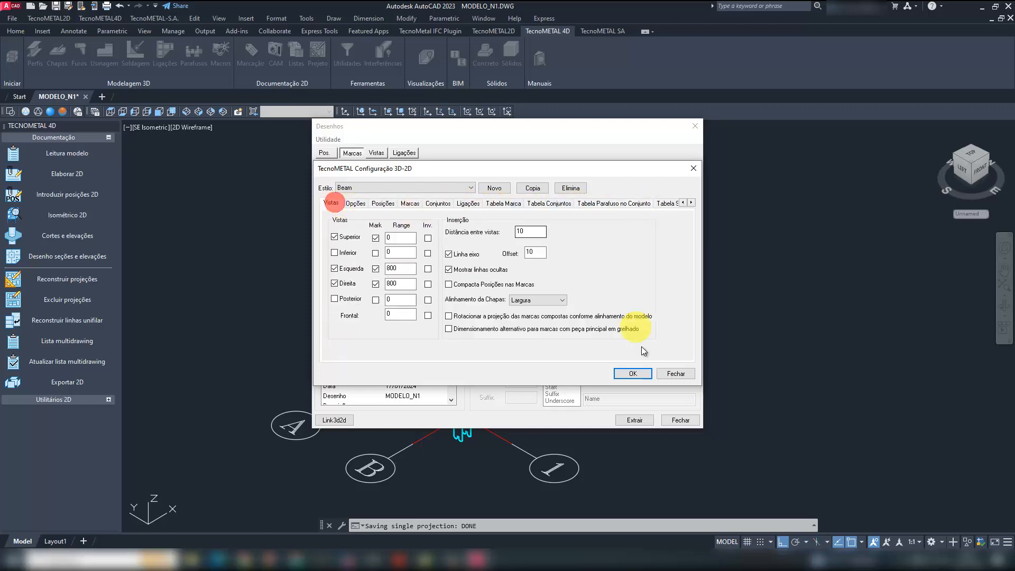
pyautogui.click(677, 373)
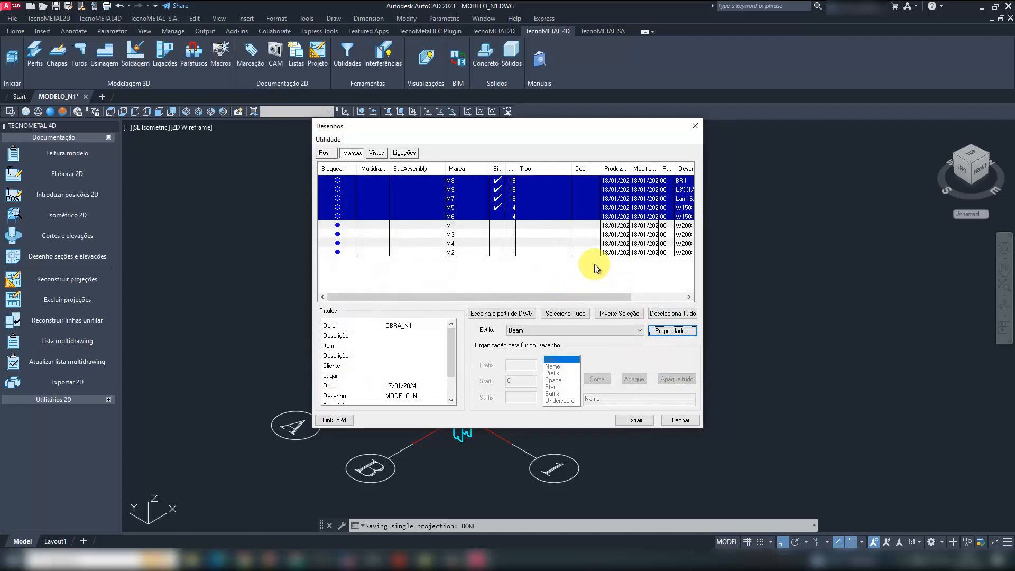
pyautogui.click(682, 420)
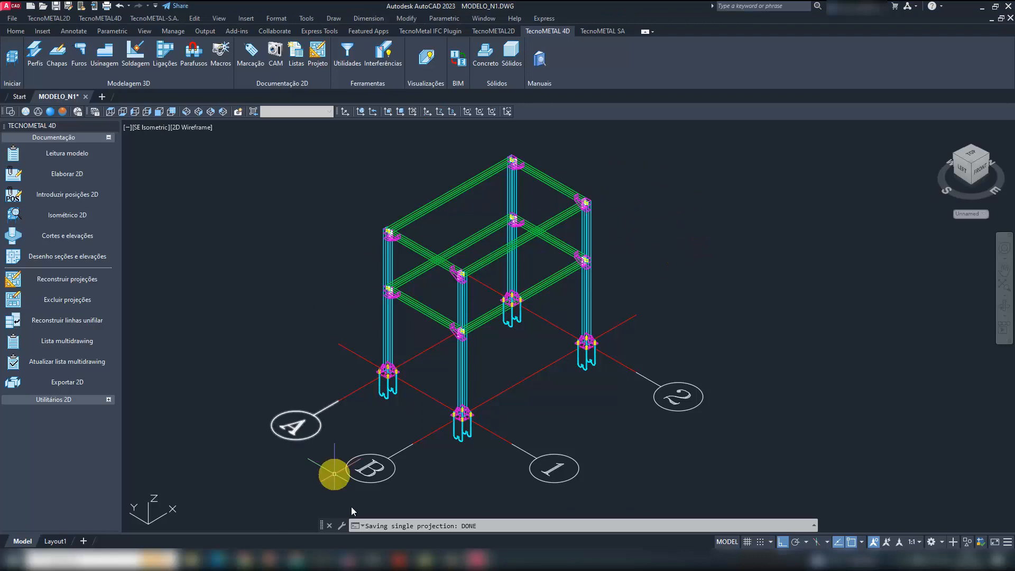
# - Switch to the TecnoMETAL project manager and open __base__.dwg from the 2d_modelo_n1.tec folder of obra_n1
pyautogui.click(348, 559)
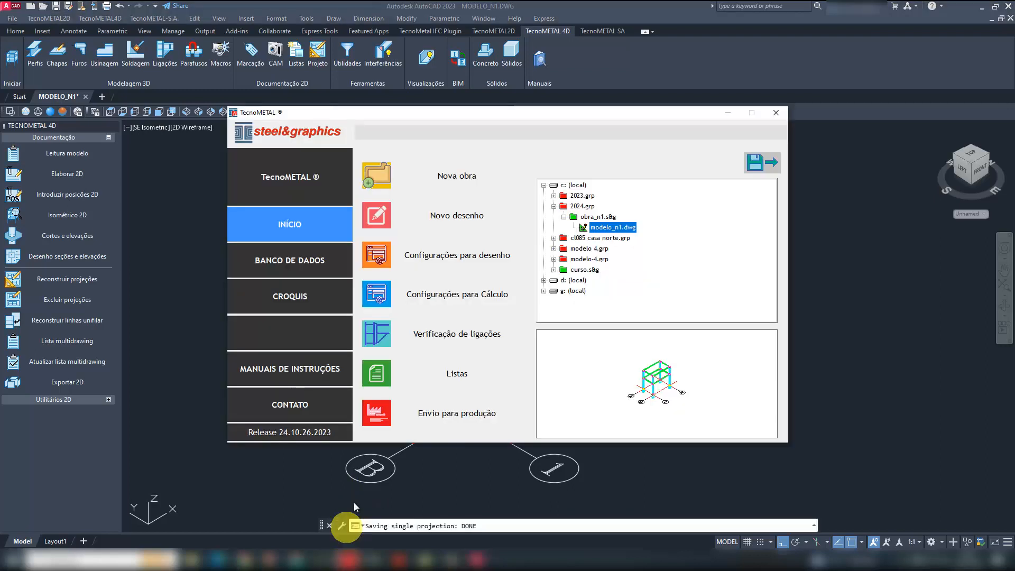
pyautogui.click(595, 217)
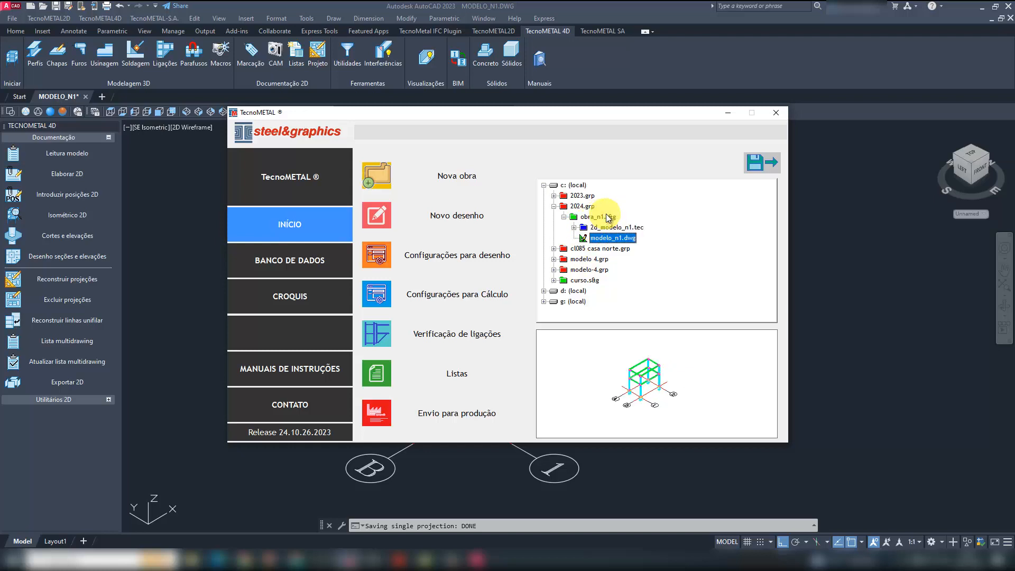
pyautogui.click(615, 235)
pyautogui.doubleClick(614, 229)
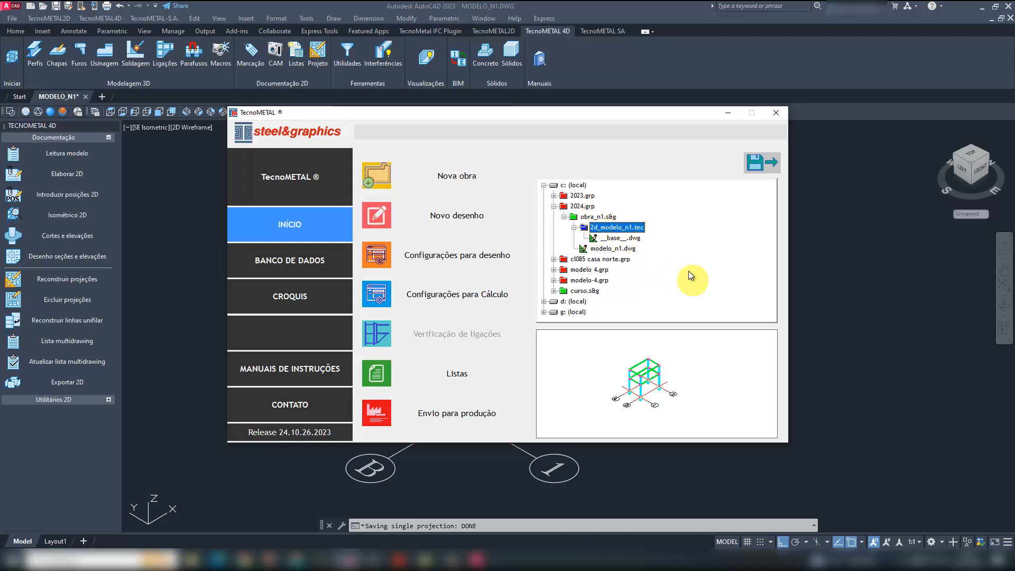
pyautogui.click(678, 243)
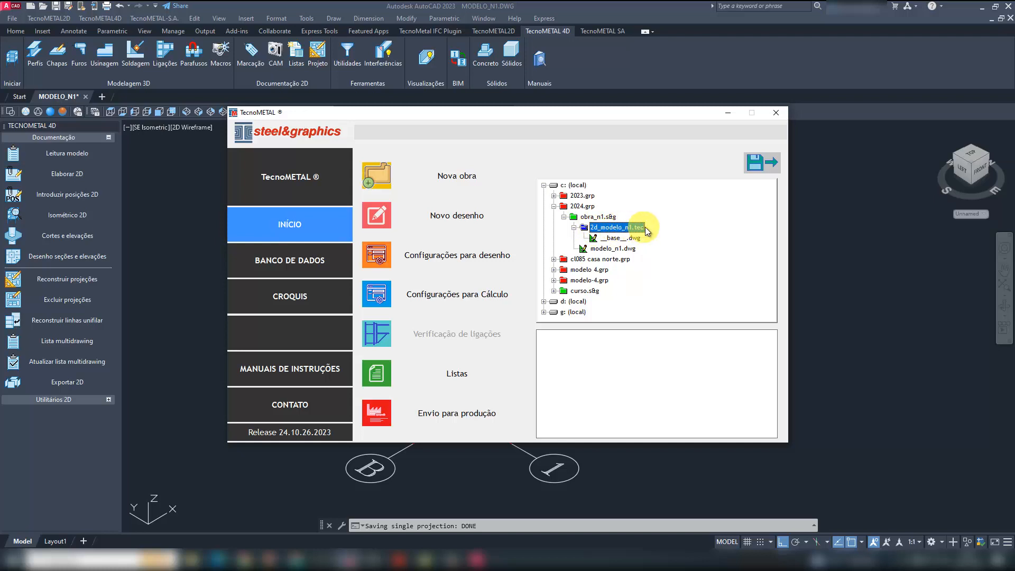
pyautogui.click(615, 237)
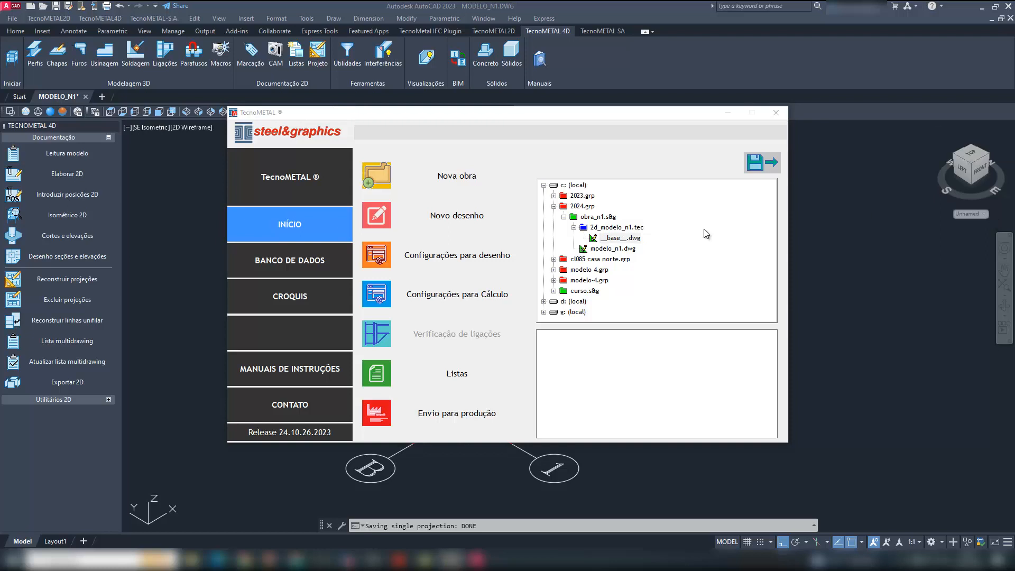
pyautogui.click(621, 237)
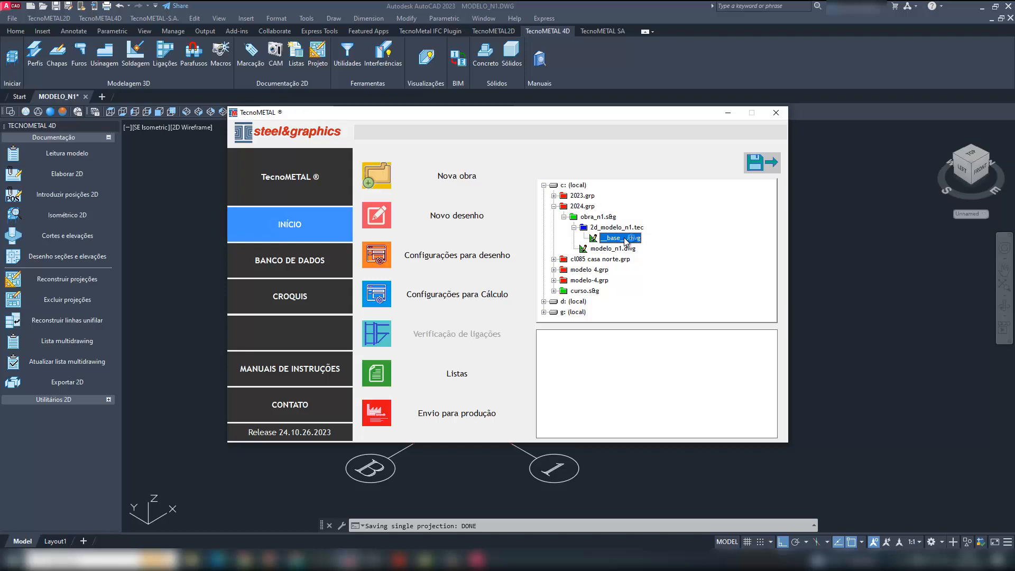
pyautogui.doubleClick(625, 239)
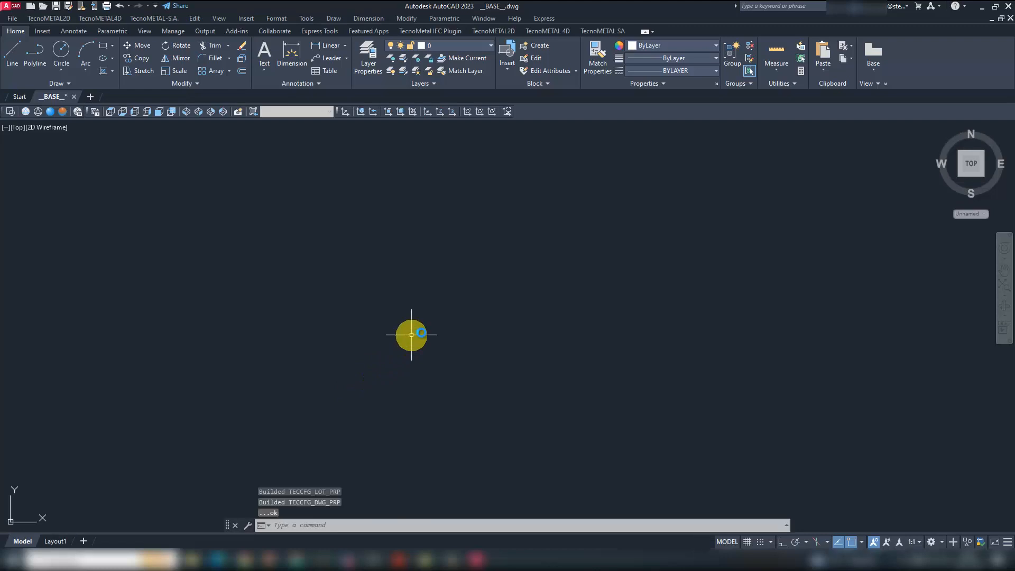
# - Run Elaborar 2D from the TecnoMETAL 4D project documentation tools and check its lists of positions, marks, views and connections
pyautogui.click(547, 32)
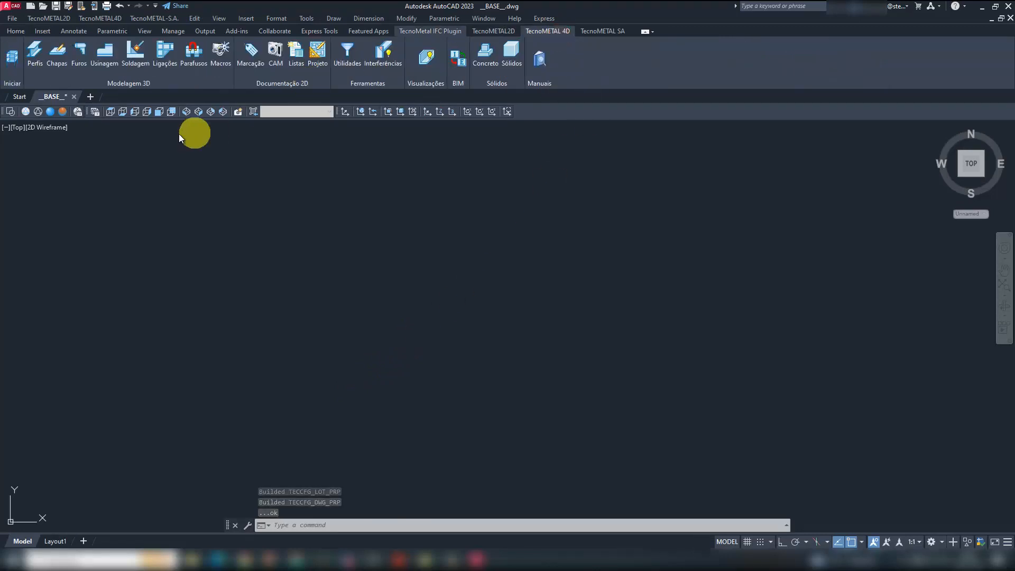
pyautogui.click(317, 53)
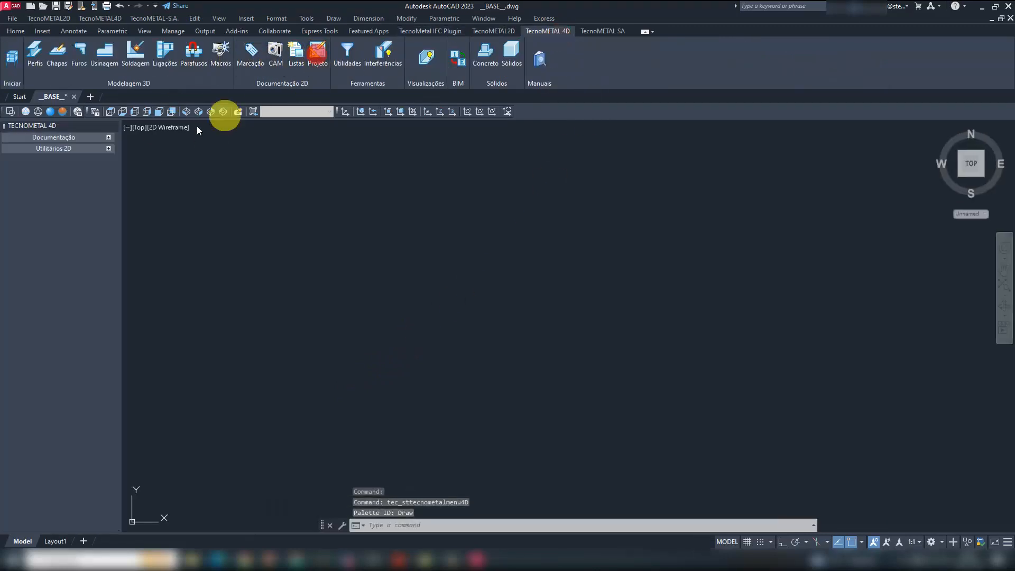
pyautogui.click(92, 138)
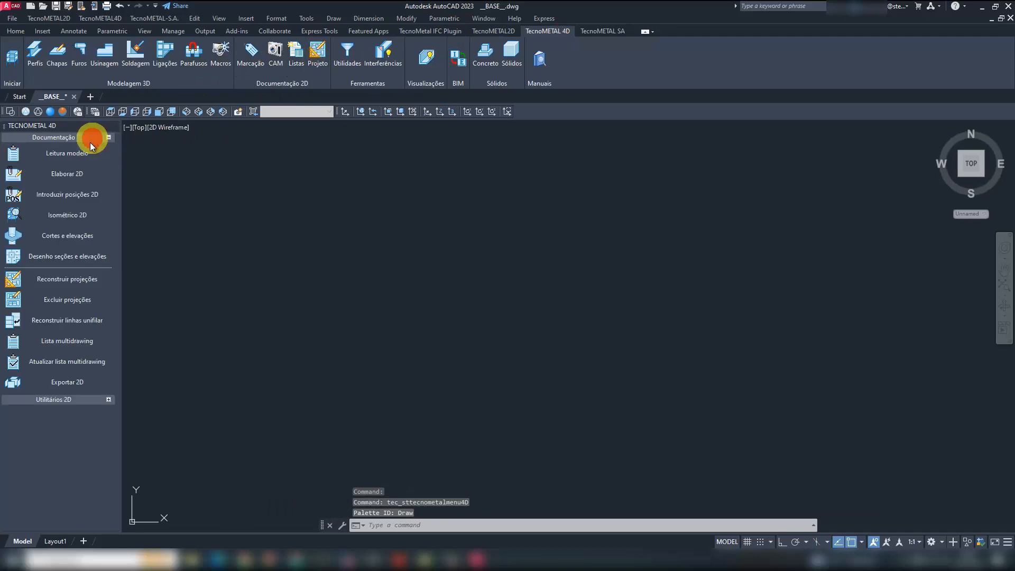
pyautogui.click(84, 177)
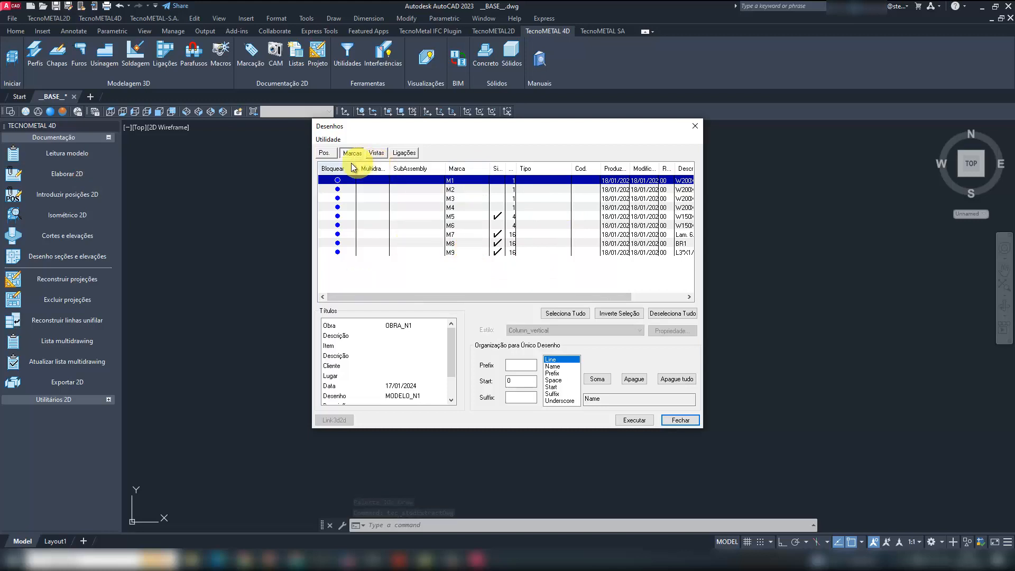
pyautogui.click(324, 153)
pyautogui.click(350, 153)
pyautogui.click(377, 153)
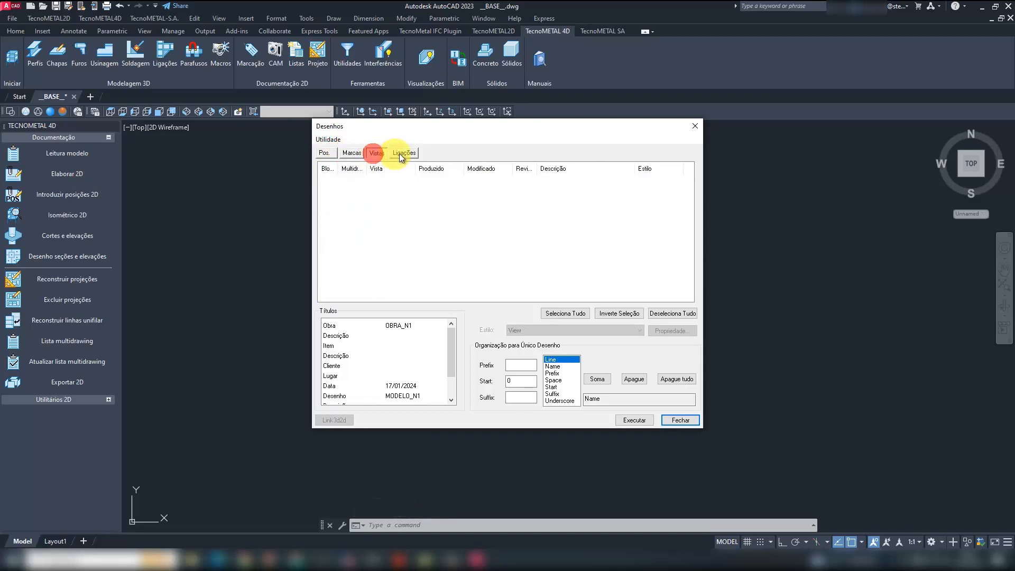
pyautogui.click(404, 153)
# - Sort the marks list by description and select the four W200X35.90 column marks M1 to M4
pyautogui.click(362, 154)
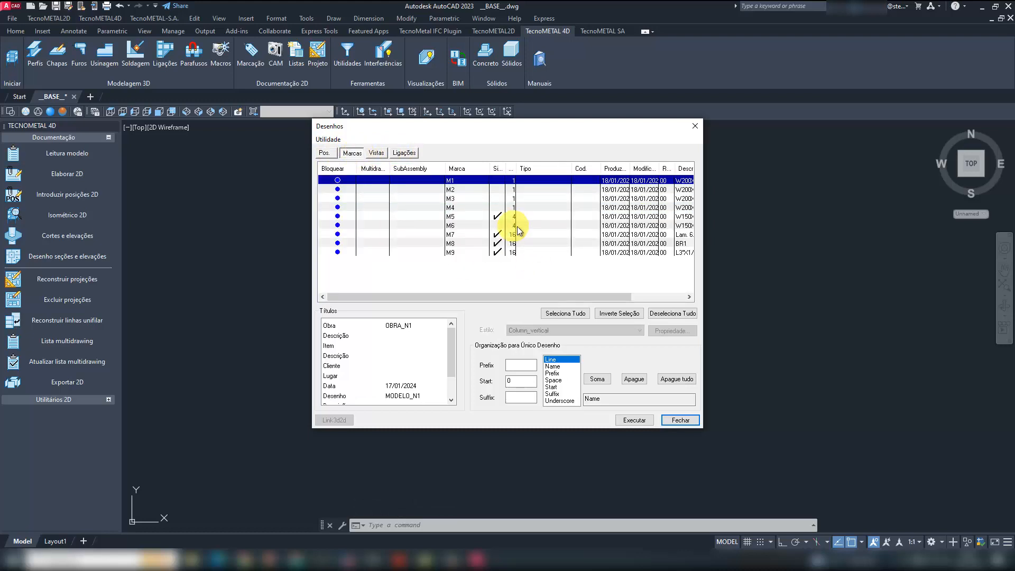
pyautogui.moveTo(562, 295); pyautogui.dragTo(623, 296)
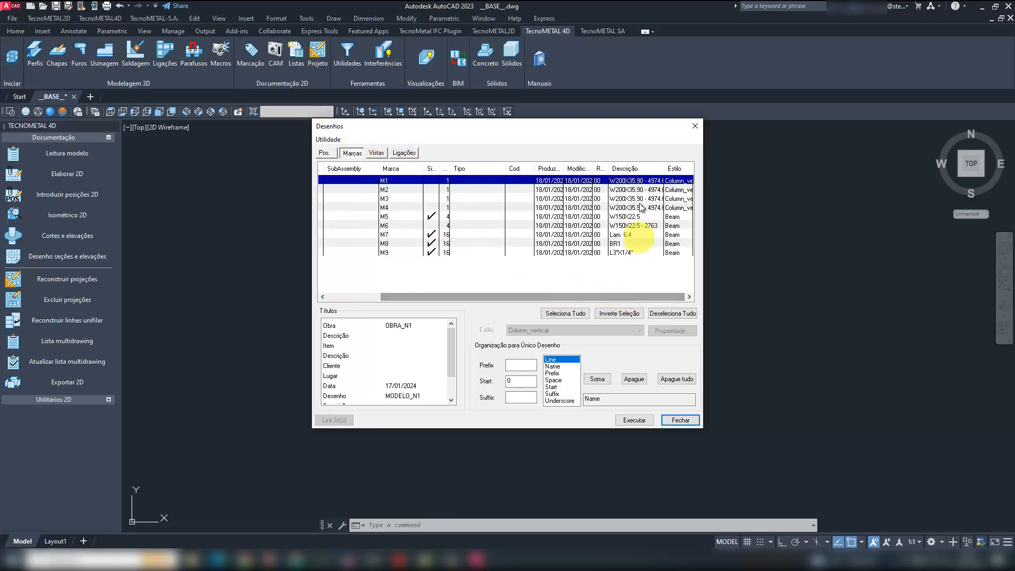
pyautogui.click(639, 169)
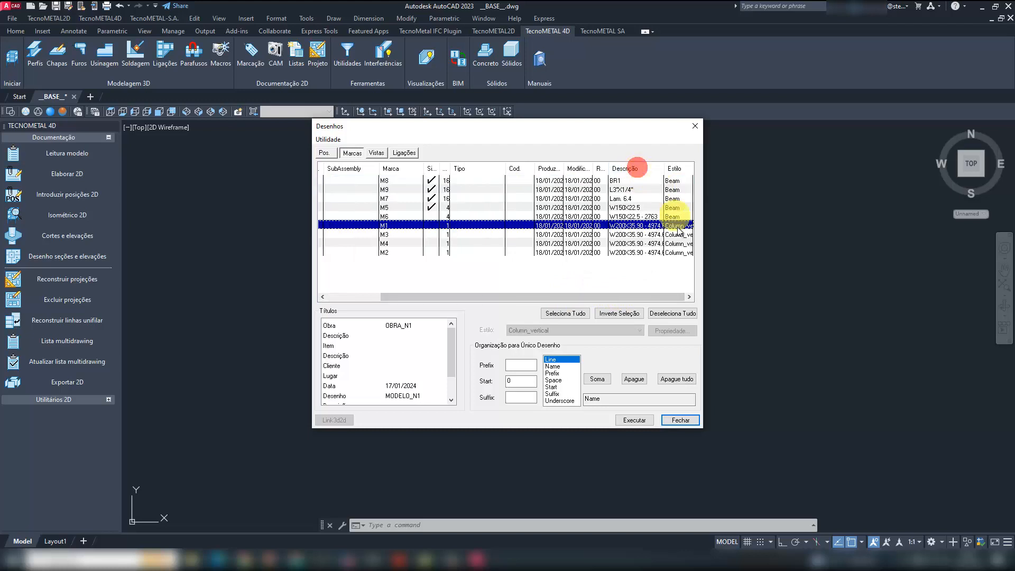
pyautogui.click(639, 253)
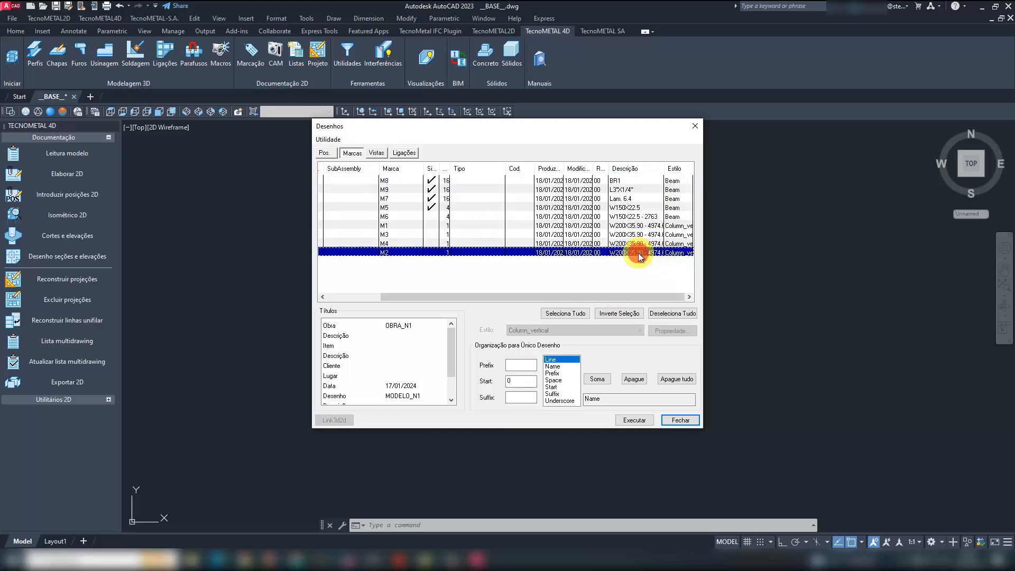
pyautogui.keyDown('shift'); pyautogui.click(634, 226); pyautogui.keyUp('shift')
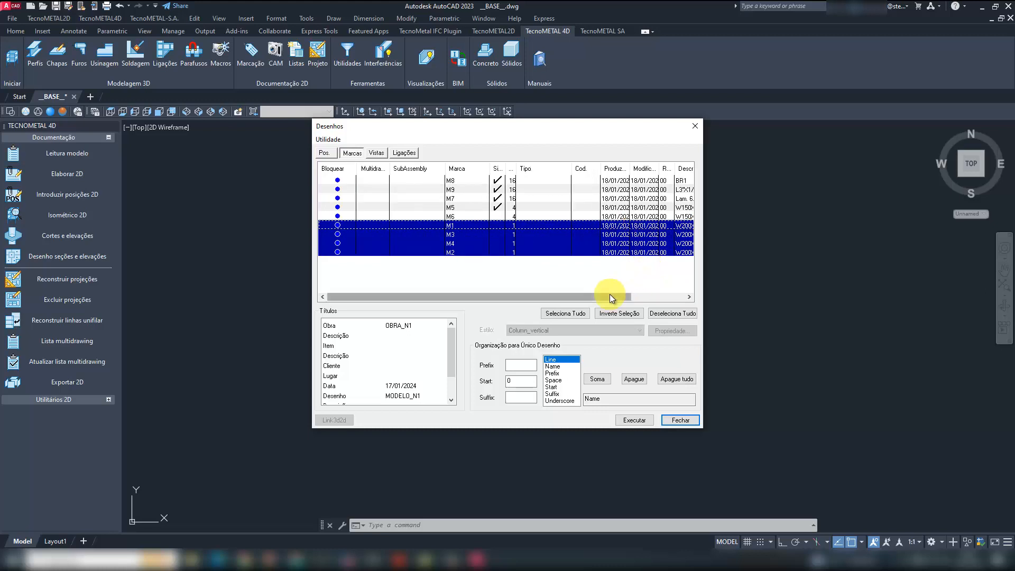
pyautogui.moveTo(598, 297); pyautogui.dragTo(652, 292)
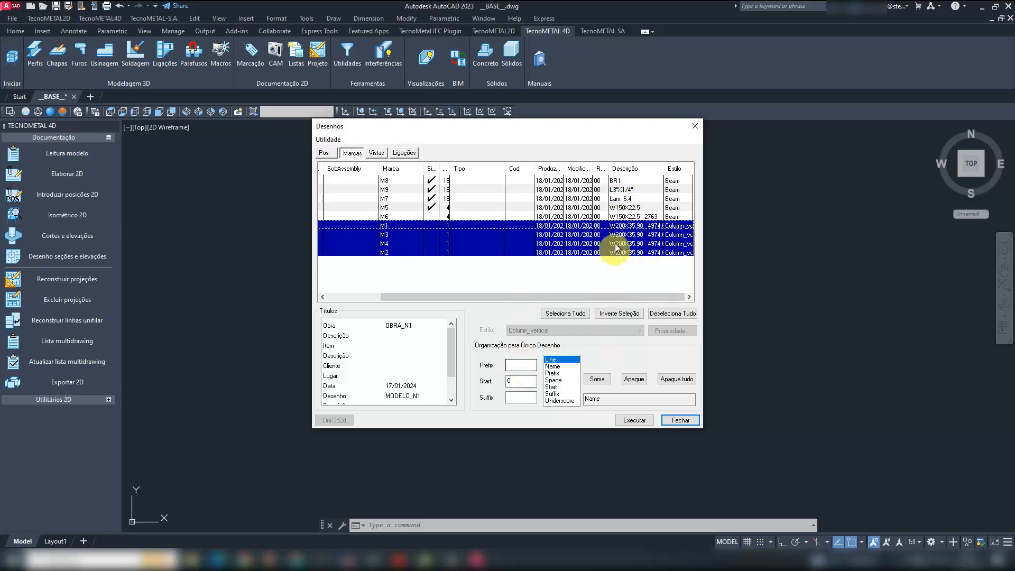
# - Set the single-drawing organization to prefix DET, start number 1 and suffix R0
pyautogui.click(526, 365)
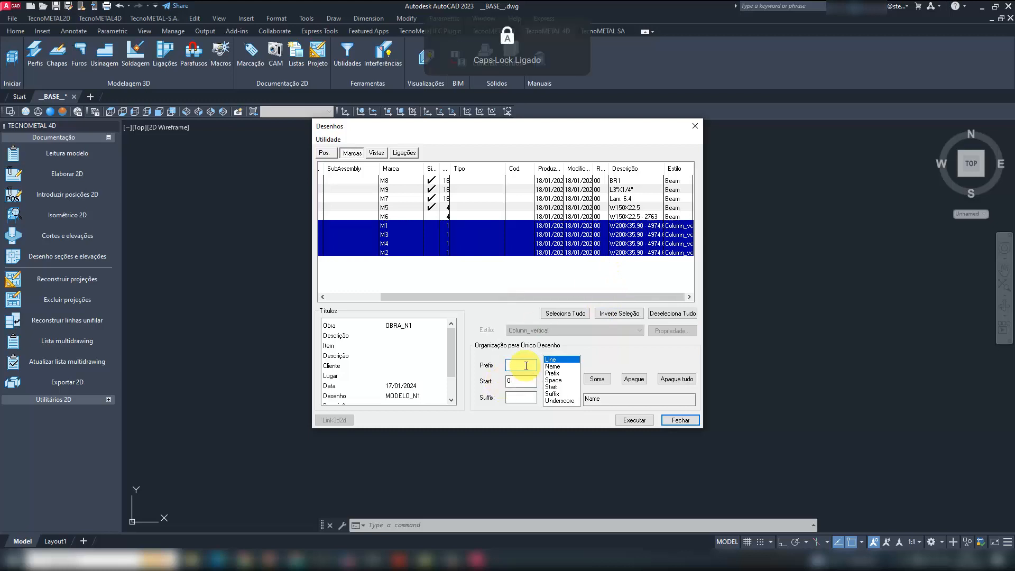
pyautogui.write('DET')
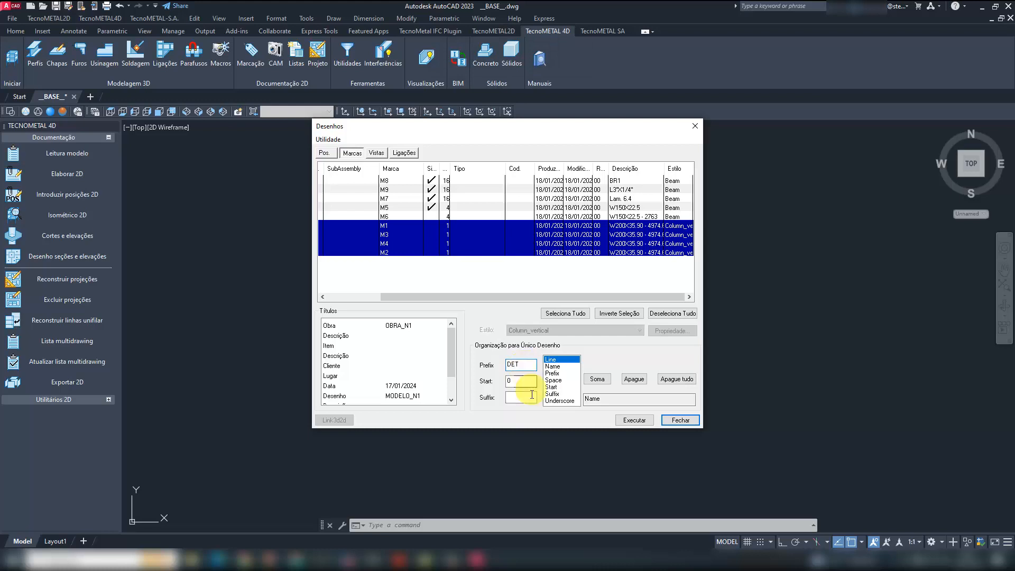
pyautogui.doubleClick(526, 381)
pyautogui.write('1')
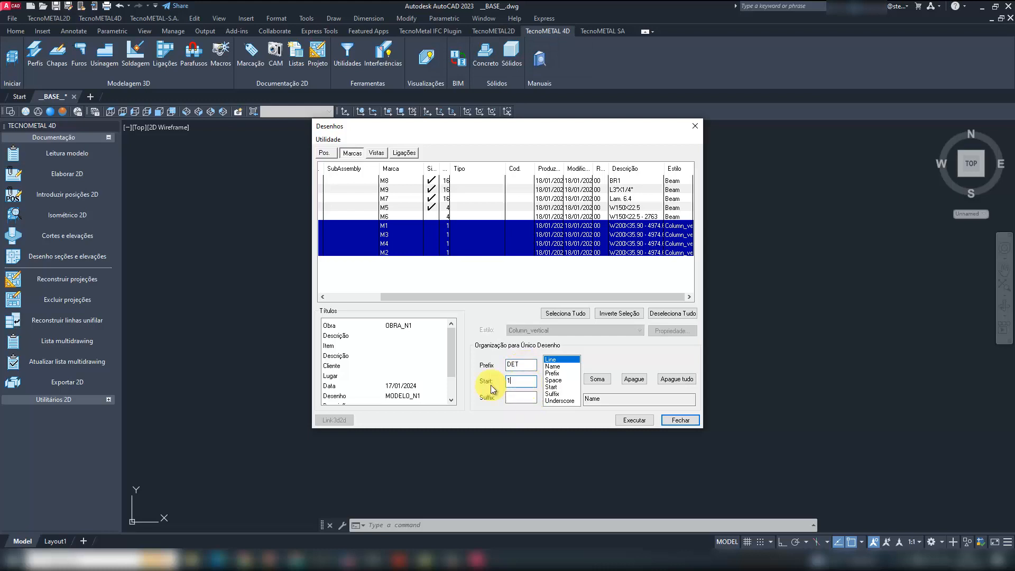
pyautogui.click(511, 397)
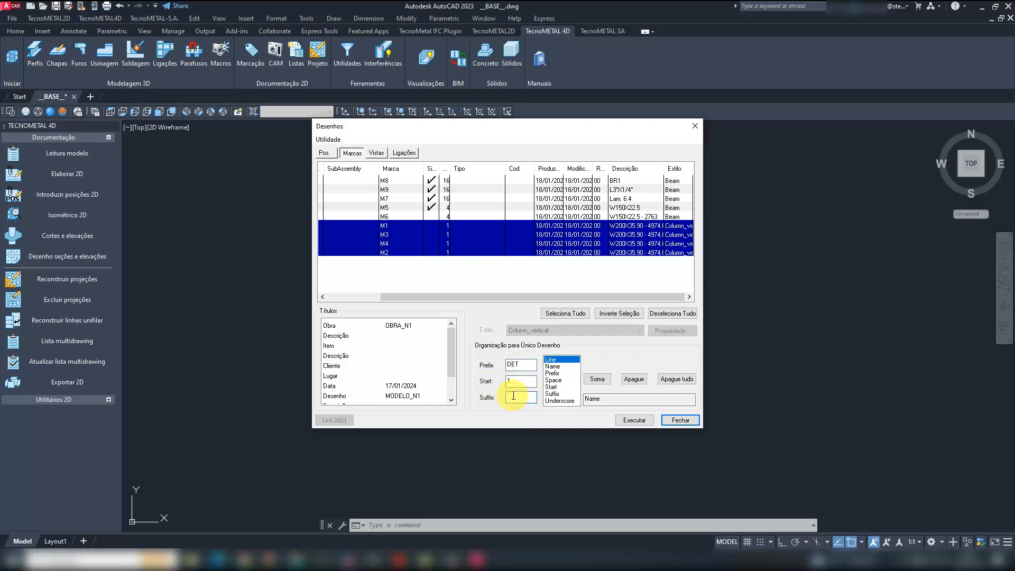
# - Replace the Name element with the naming pattern Prefix_Start_Suffix and generate the 2D drawings of the selected column marks
pyautogui.click(634, 379)
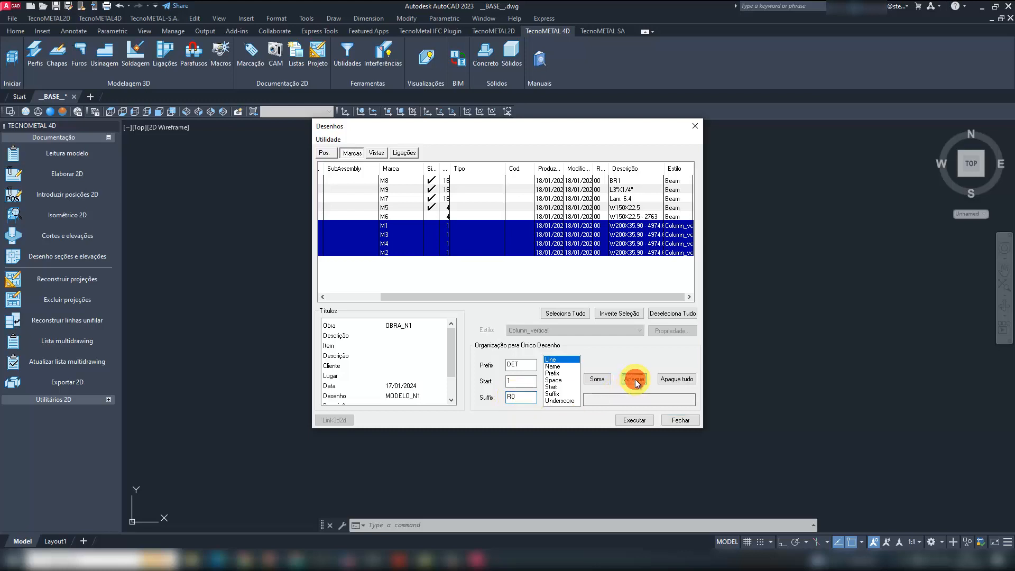
pyautogui.click(555, 372)
pyautogui.click(597, 380)
pyautogui.click(560, 400)
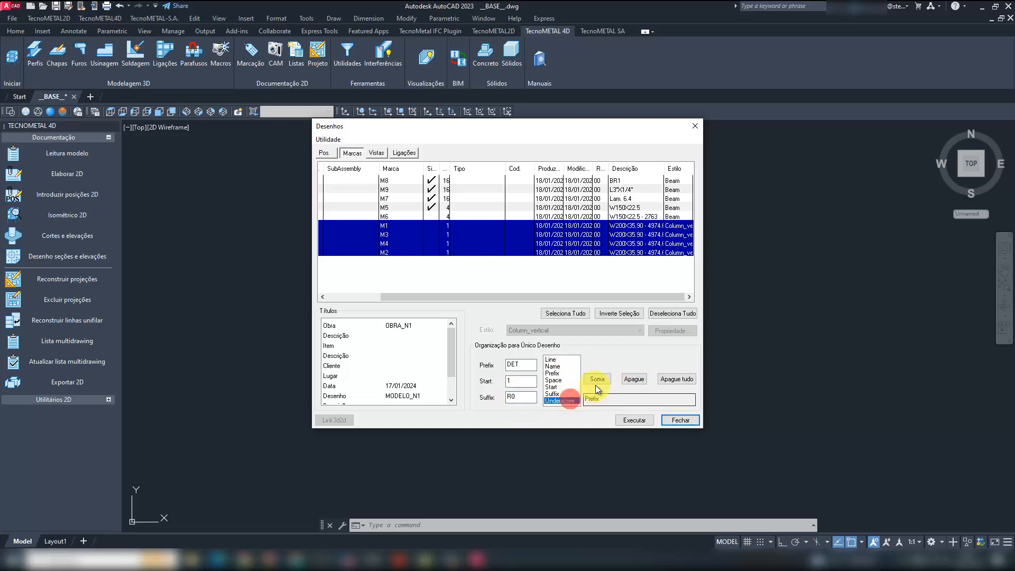
pyautogui.click(596, 380)
pyautogui.click(551, 386)
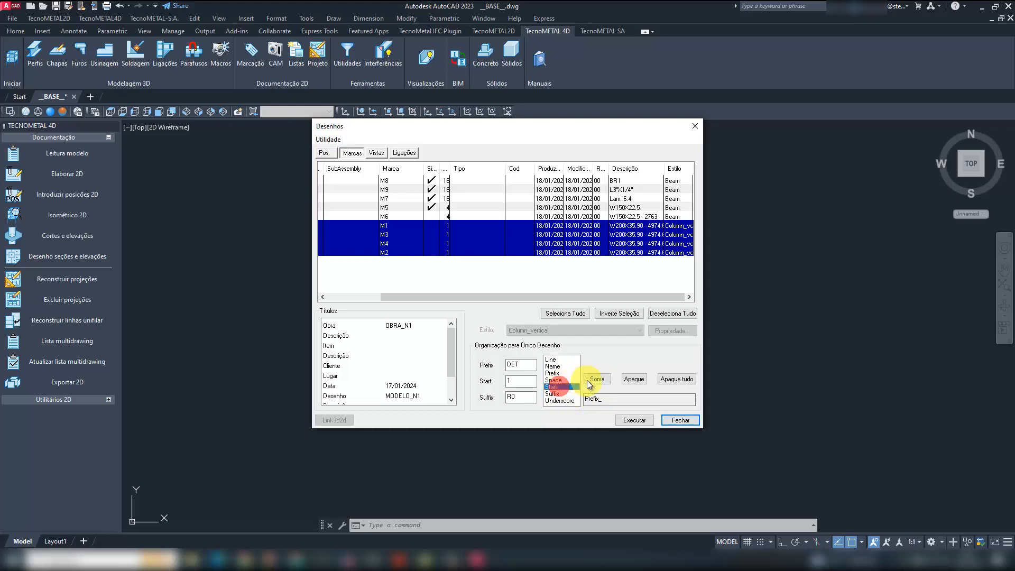
pyautogui.click(597, 379)
pyautogui.click(565, 401)
pyautogui.click(597, 379)
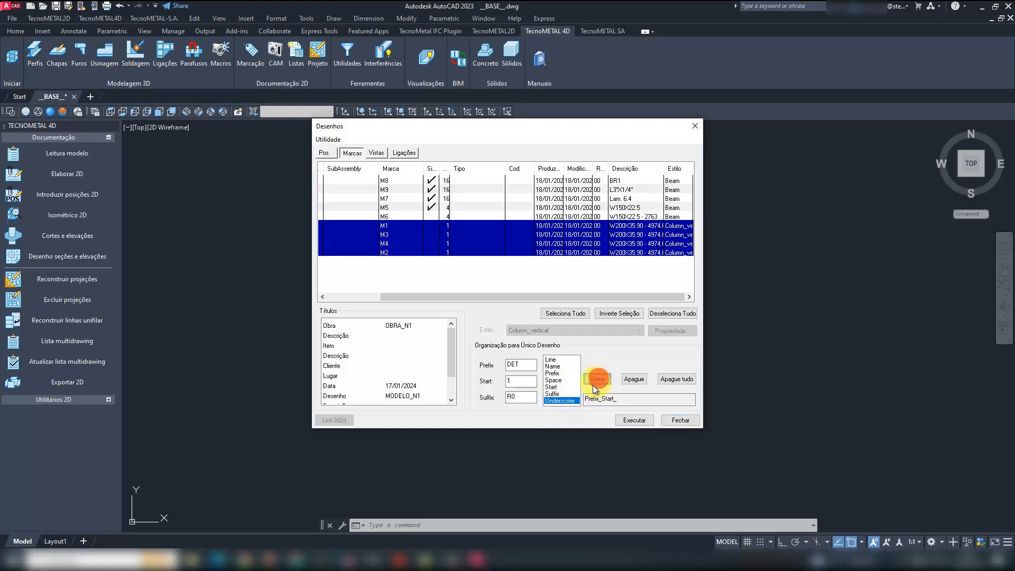
pyautogui.click(555, 393)
pyautogui.click(597, 379)
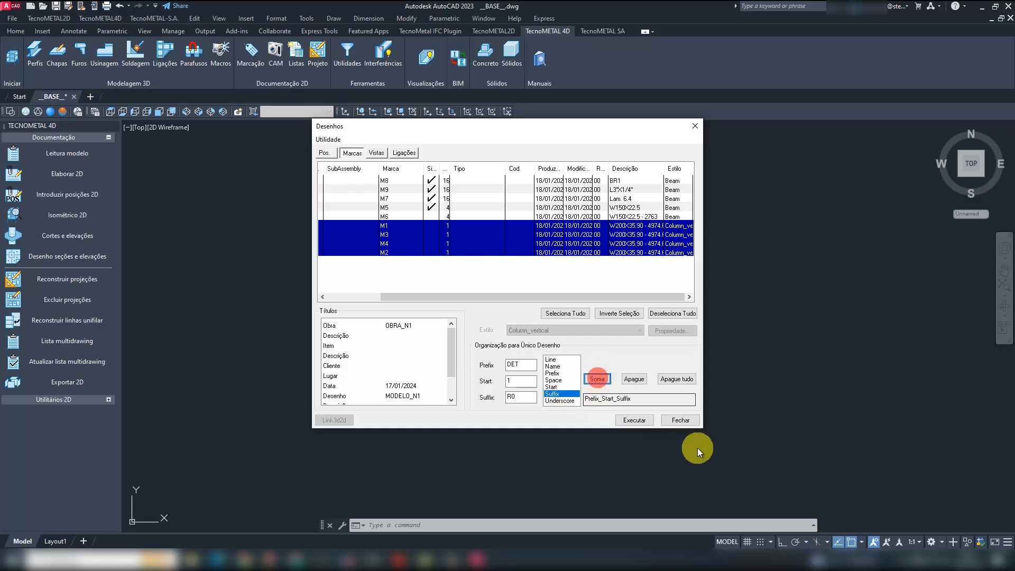
pyautogui.click(634, 420)
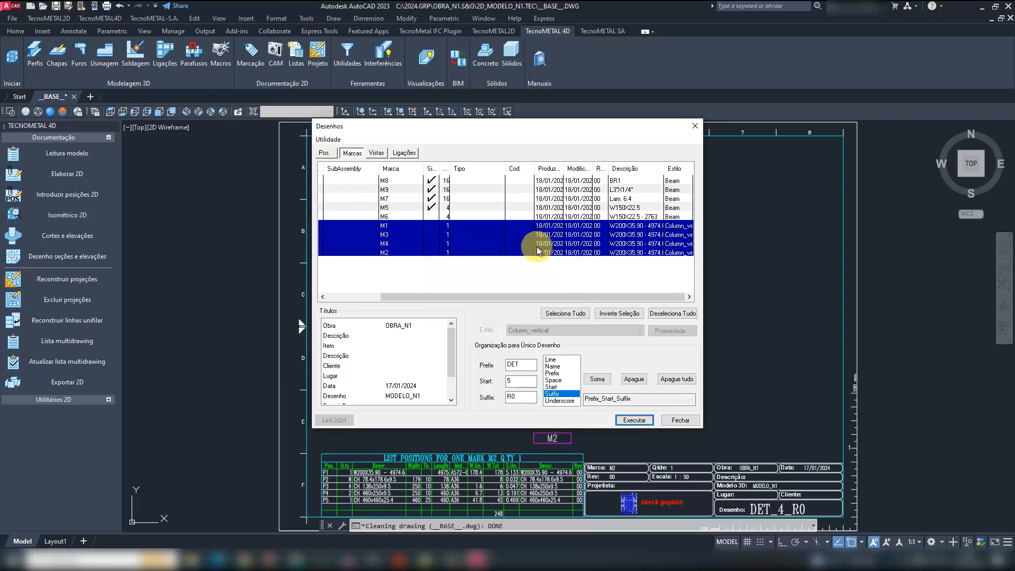
# - Select only the W150X22.5 beam marks M5 and M6 and generate their 2D drawings with the same naming
pyautogui.click(624, 217)
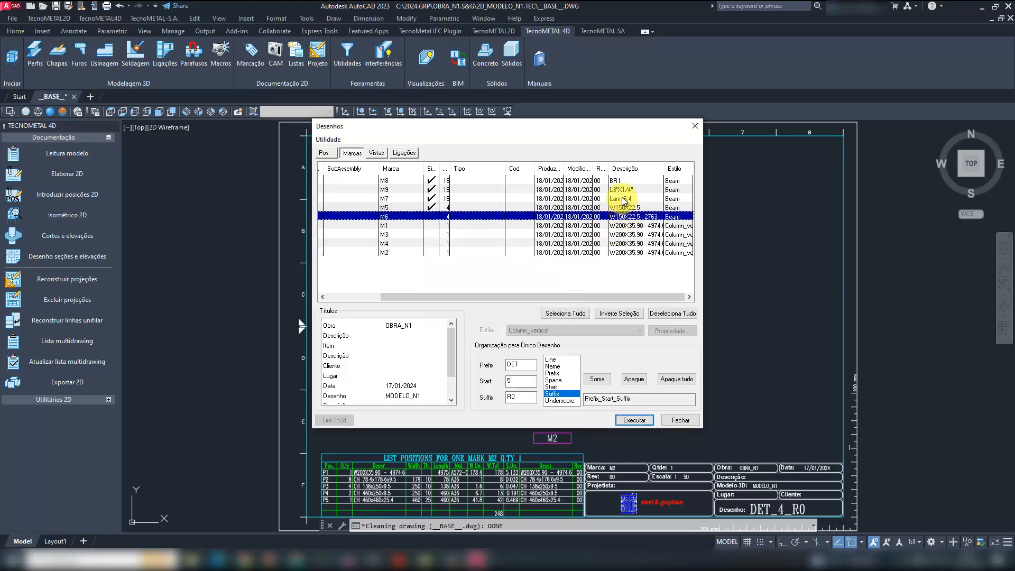
pyautogui.keyDown('shift'); pyautogui.click(624, 180); pyautogui.keyUp('shift')
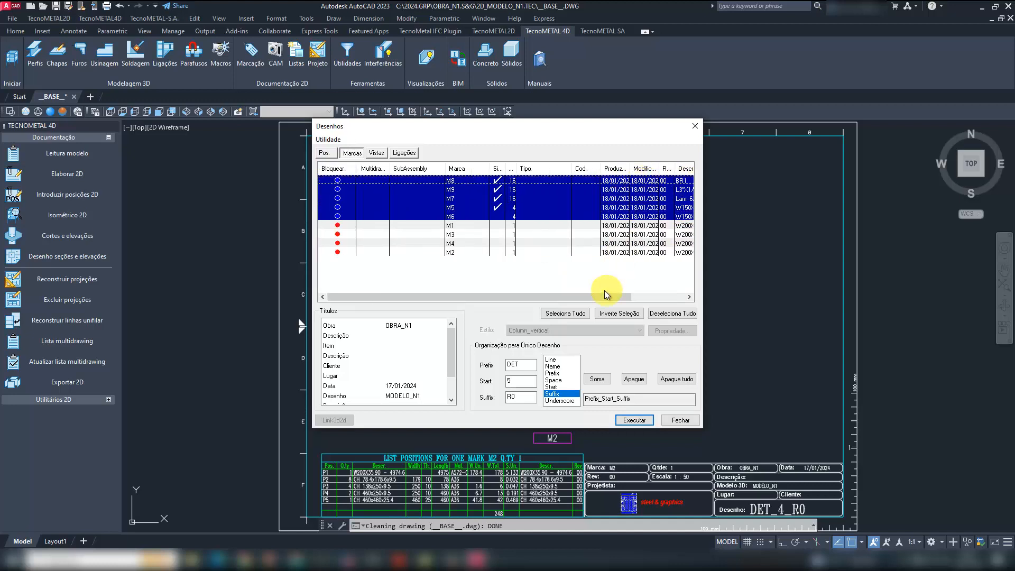
pyautogui.moveTo(599, 297); pyautogui.dragTo(666, 295)
pyautogui.click(635, 214)
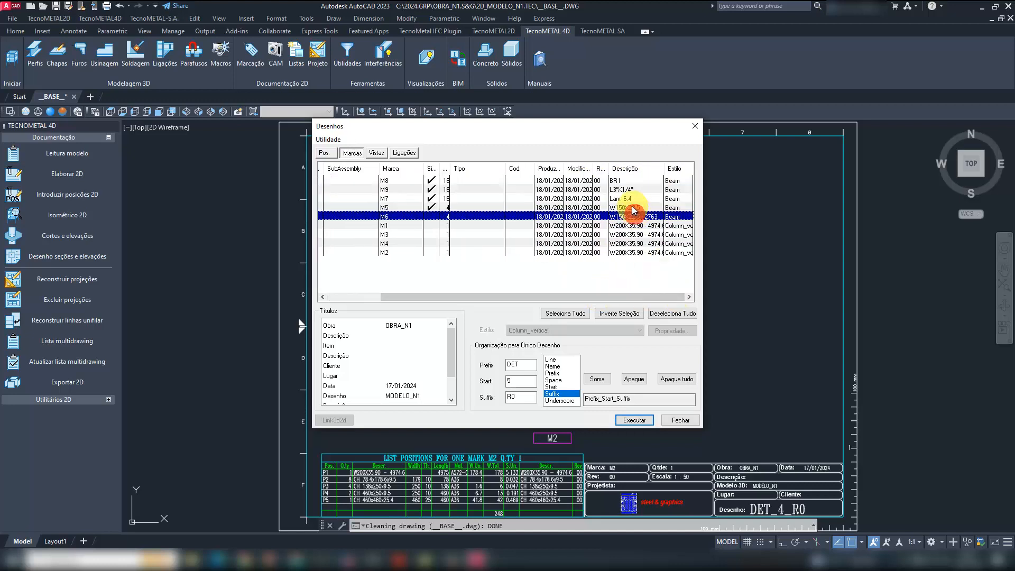
pyautogui.keyDown('shift'); pyautogui.click(632, 207); pyautogui.keyUp('shift')
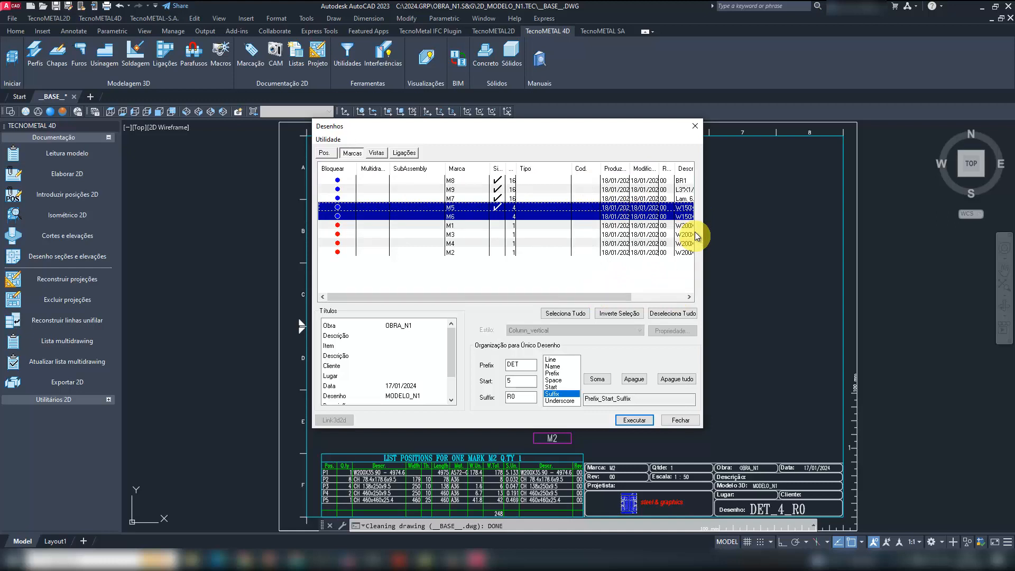
pyautogui.click(633, 420)
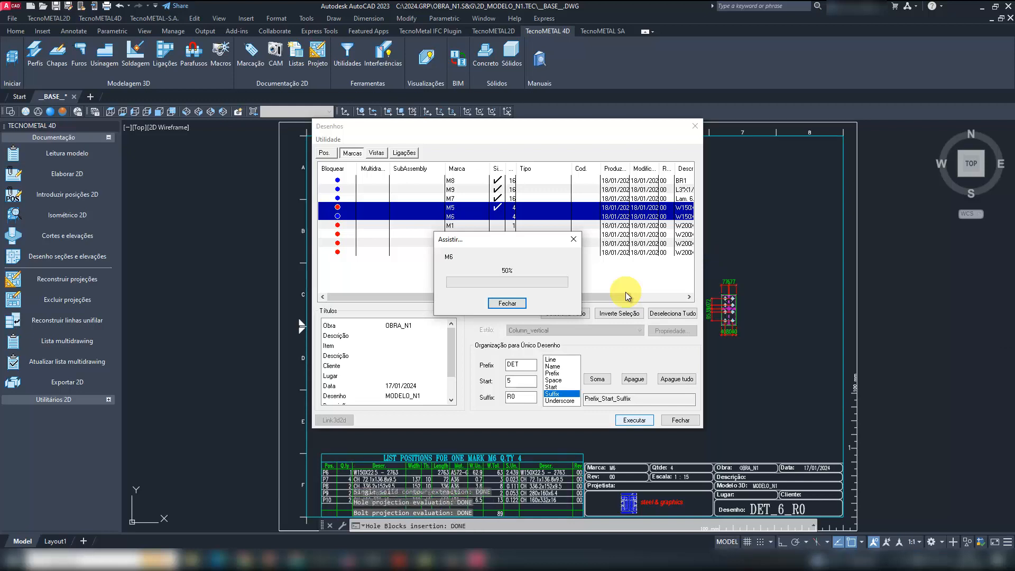
# - Select marks M7, M8 and M9 and generate their 2D drawings with the same naming
pyautogui.click(647, 198)
pyautogui.moveTo(595, 304); pyautogui.dragTo(655, 296)
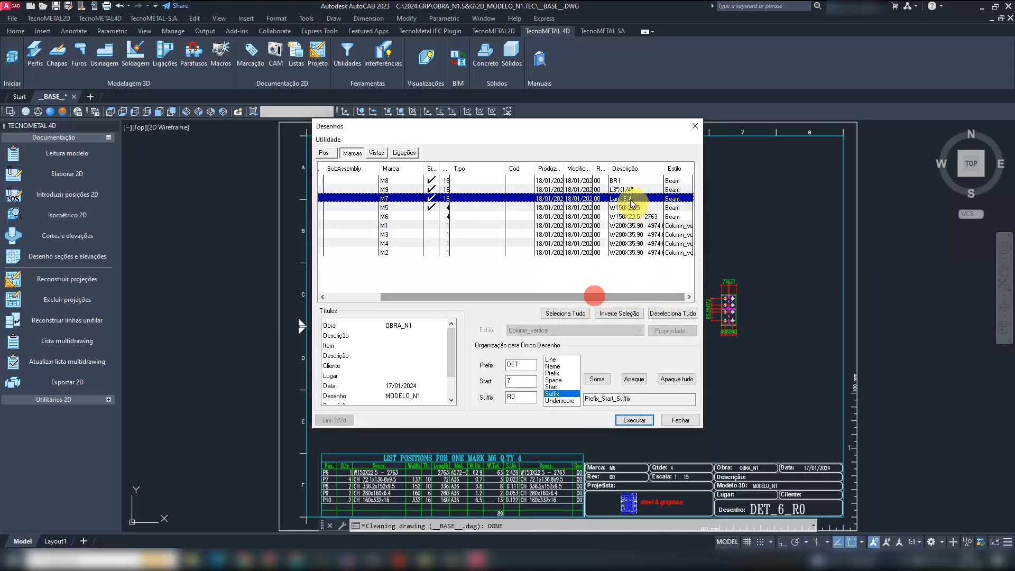
pyautogui.keyDown('shift'); pyautogui.click(620, 181); pyautogui.keyUp('shift')
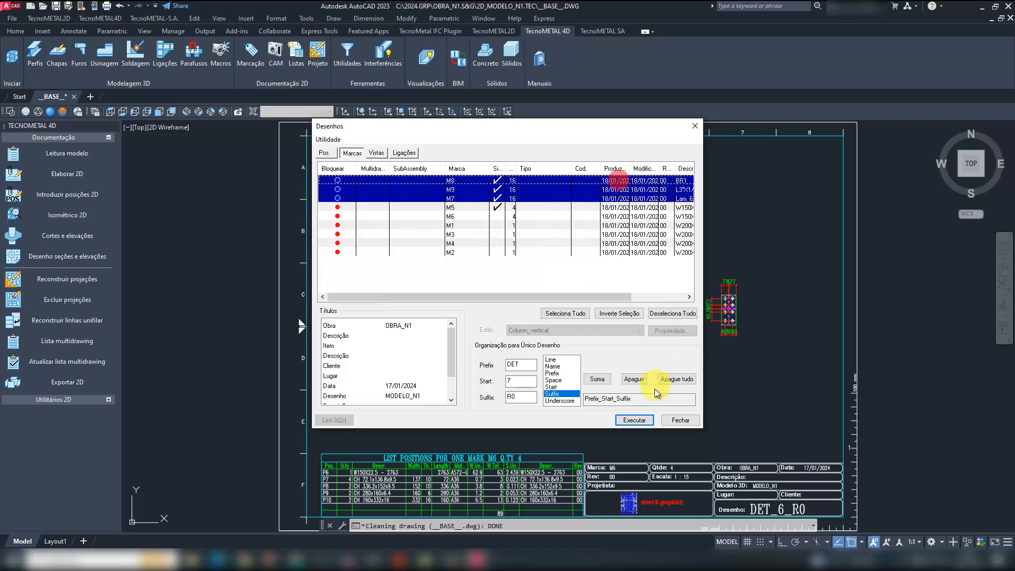
pyautogui.click(646, 421)
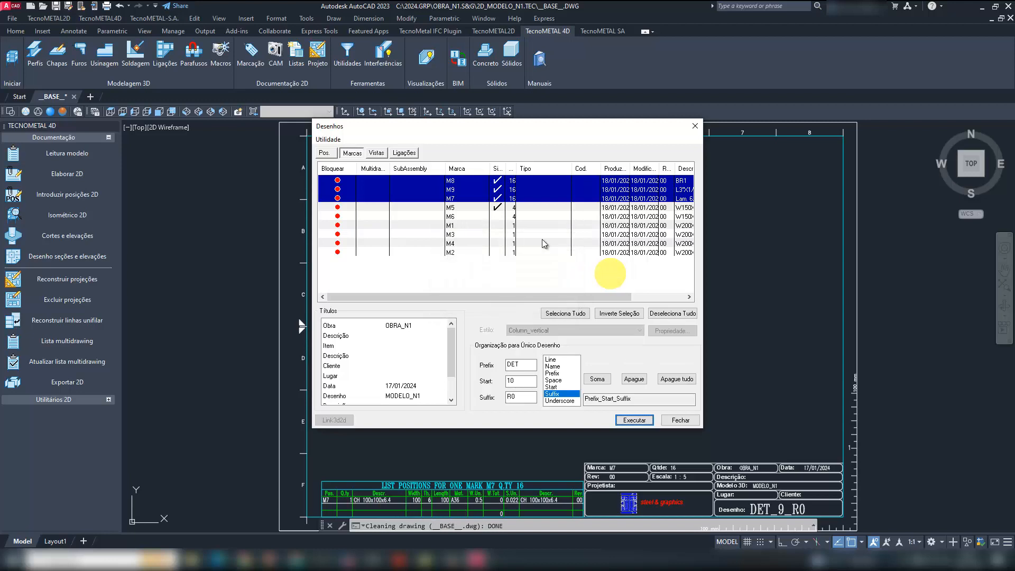
# - Close the Desenhos dialog and bring up the file selection for opening a drawing
pyautogui.click(382, 261)
pyautogui.click(350, 253)
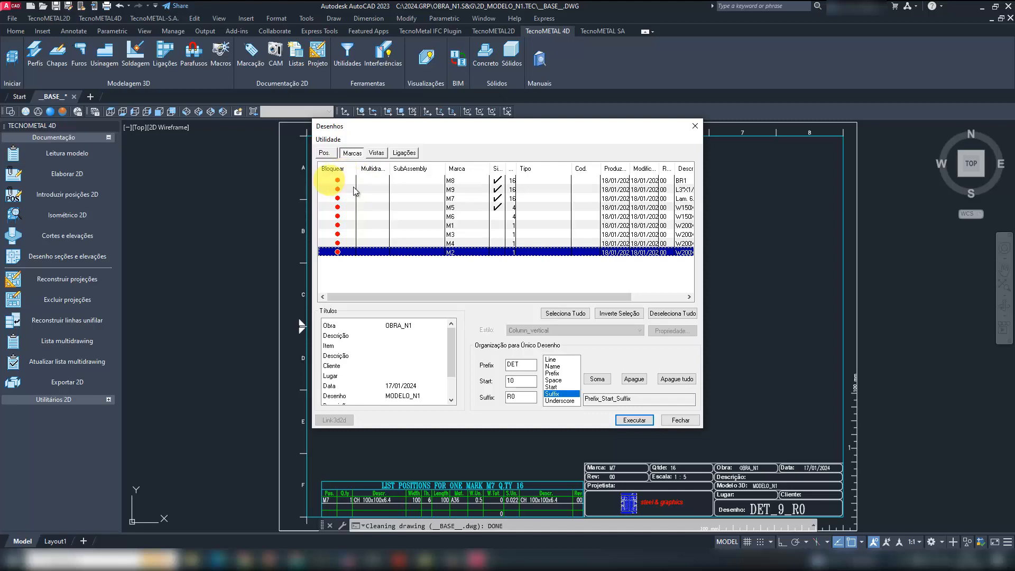
pyautogui.click(694, 126)
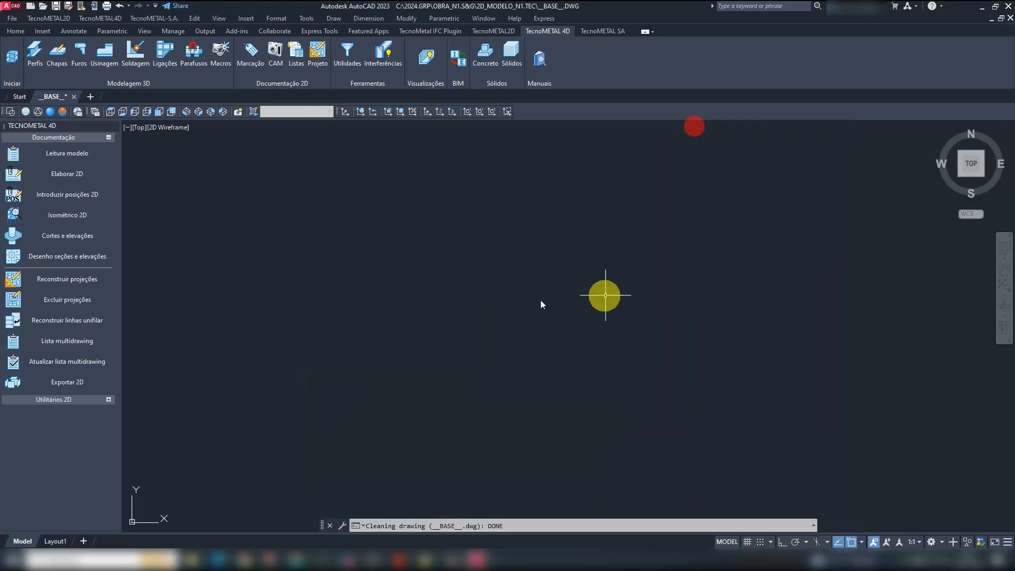
pyautogui.click(43, 8)
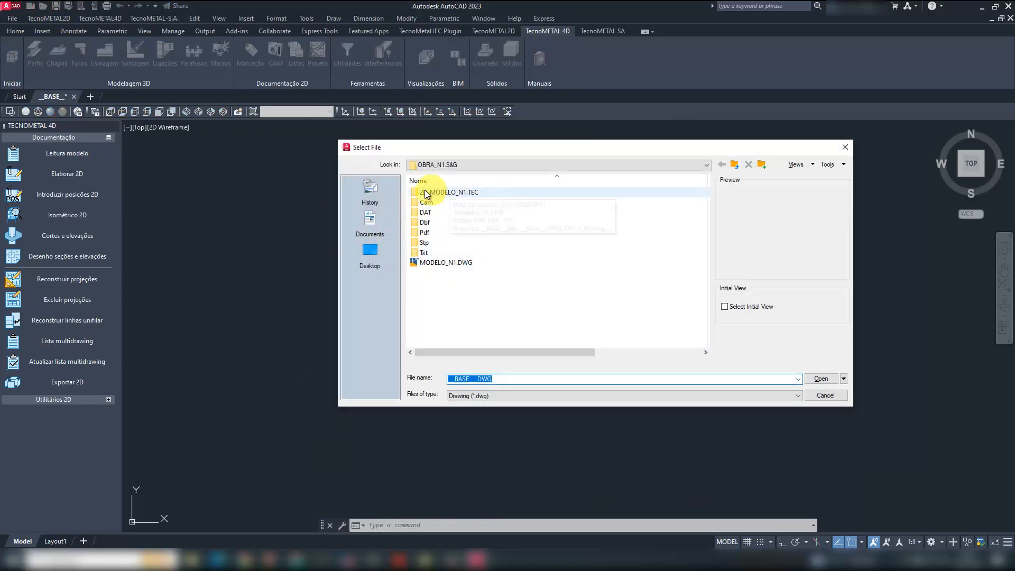
# - Switch to the TecnoMETAL project manager and preview the drawings det_1_r0.dwg to det_9_r0.dwg in the 2d_modelo_n1.tec folder
pyautogui.click(349, 560)
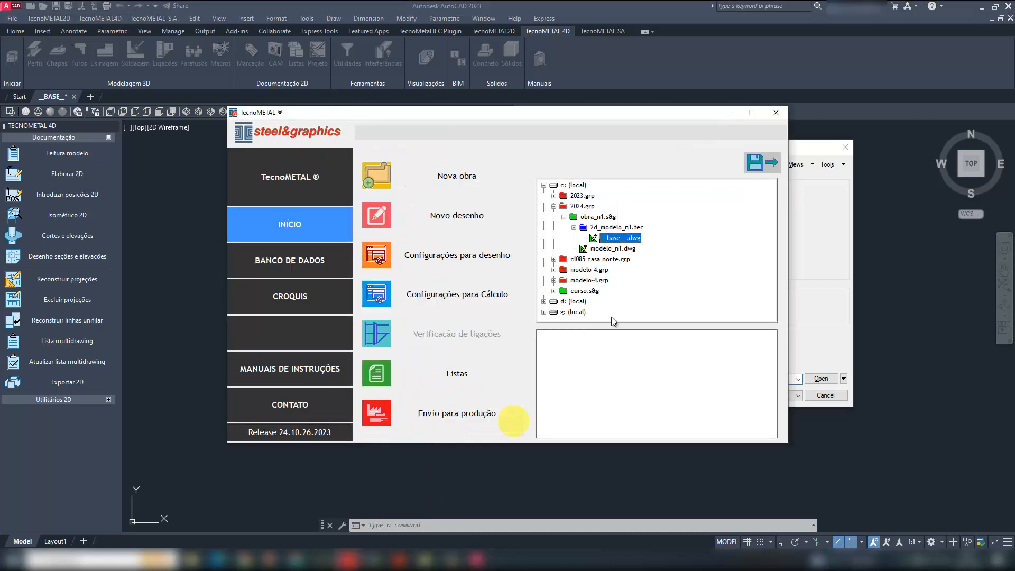
pyautogui.click(614, 228)
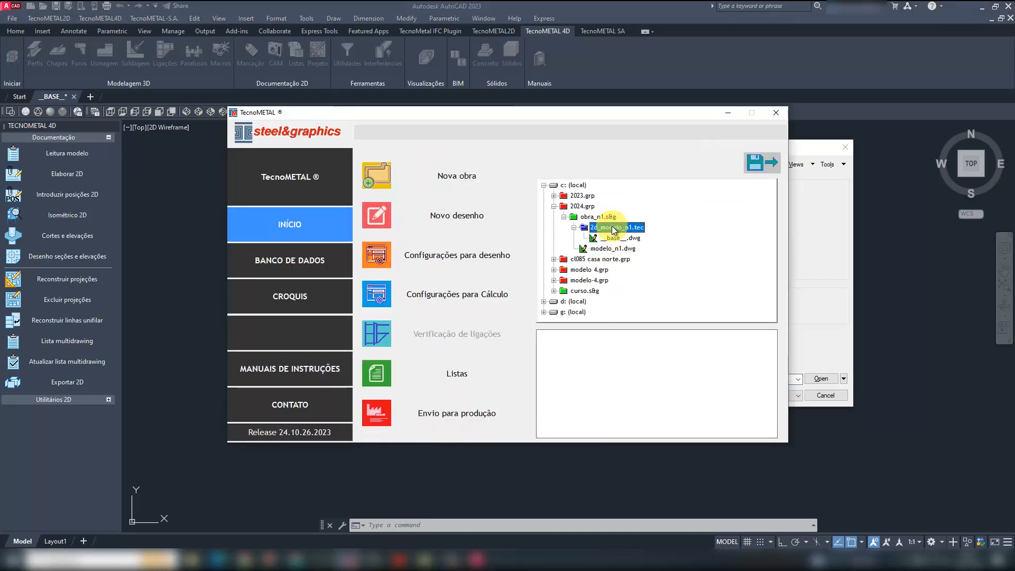
pyautogui.doubleClick(613, 229)
pyautogui.scroll(1, 632, 229)
pyautogui.click(627, 227)
pyautogui.click(628, 236)
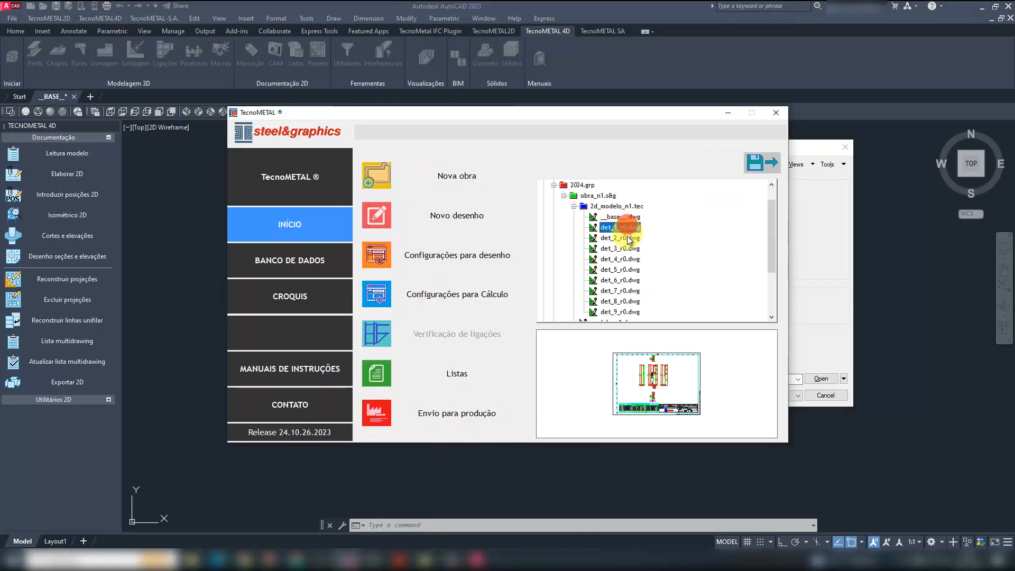
pyautogui.click(630, 248)
pyautogui.click(629, 259)
pyautogui.click(629, 272)
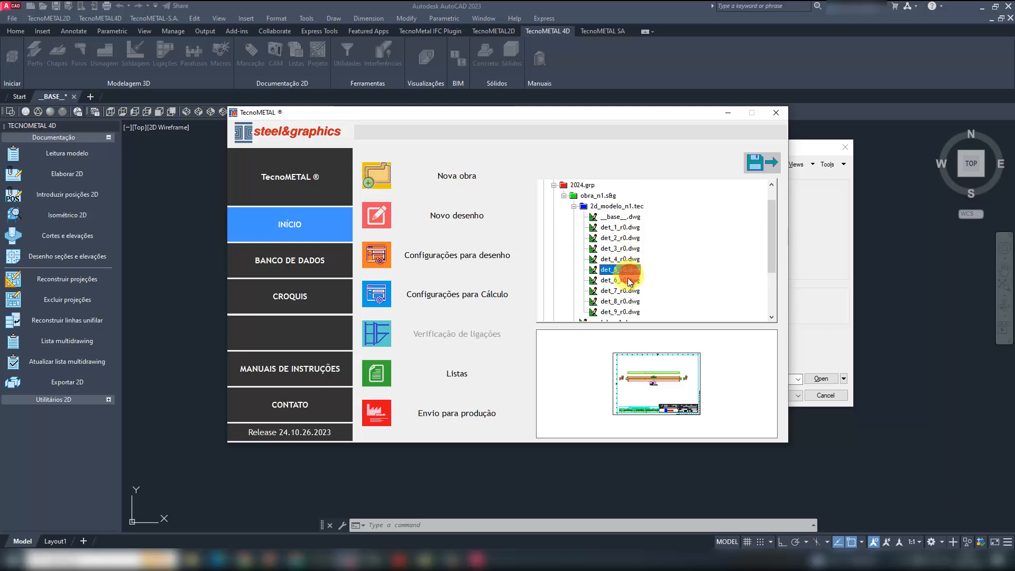
pyautogui.click(629, 280)
pyautogui.click(627, 291)
pyautogui.click(625, 302)
pyautogui.click(623, 311)
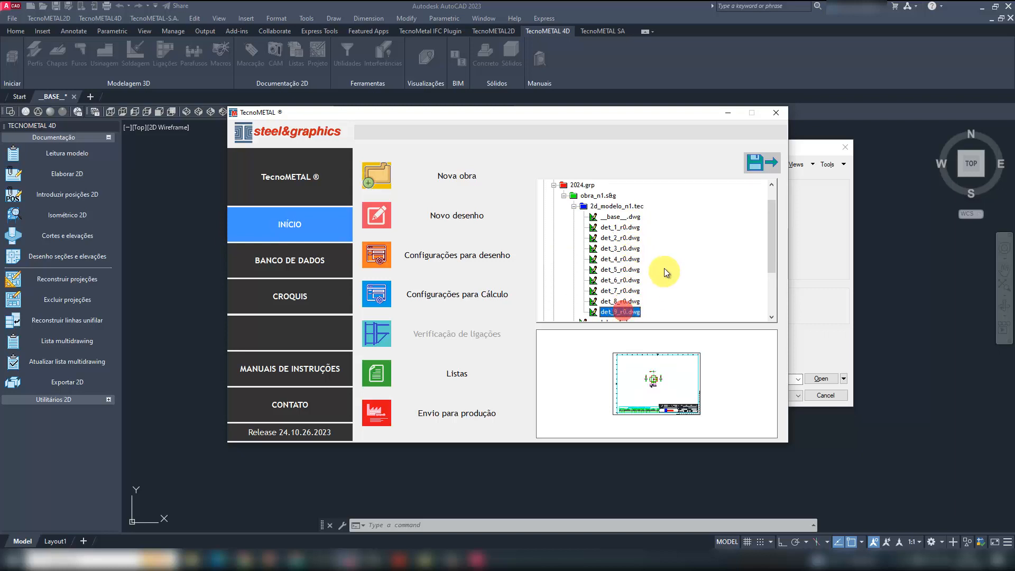
# - Return to AutoCAD's file selection and open DET_1_R0.dwg from the 2D_MODELO_N1.TEC folder
pyautogui.click(728, 116)
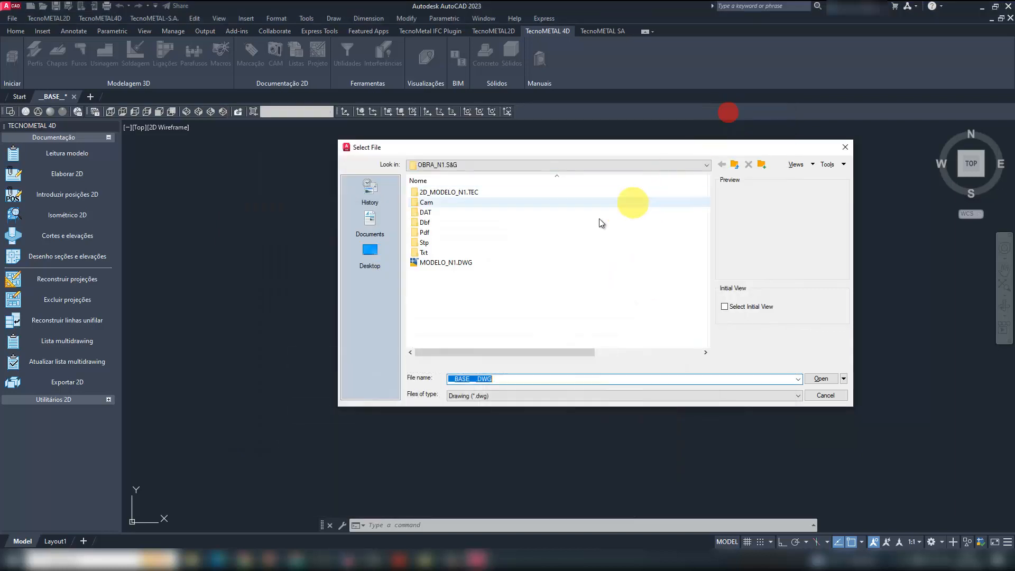
pyautogui.doubleClick(455, 192)
pyautogui.click(449, 233)
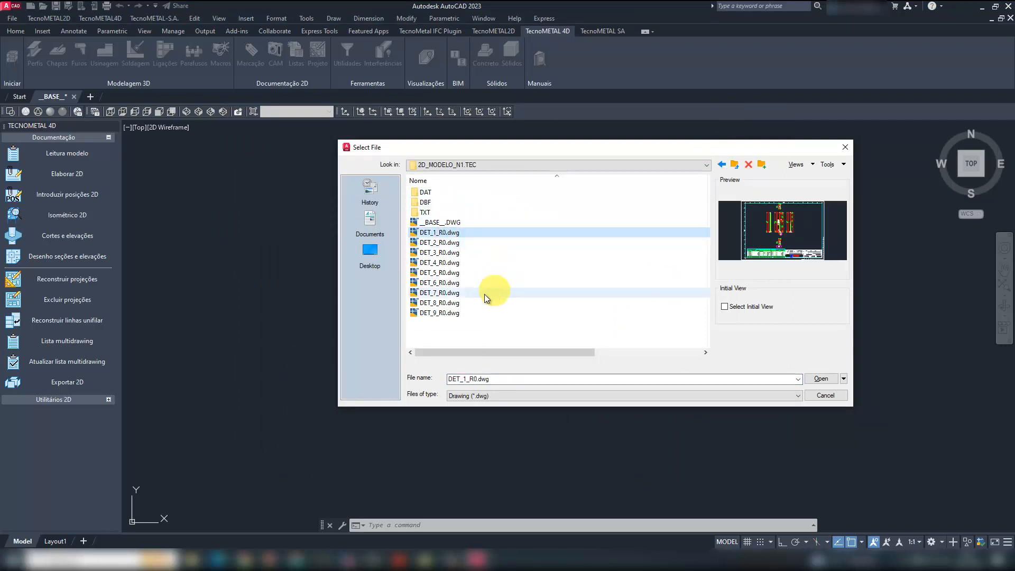
pyautogui.doubleClick(441, 232)
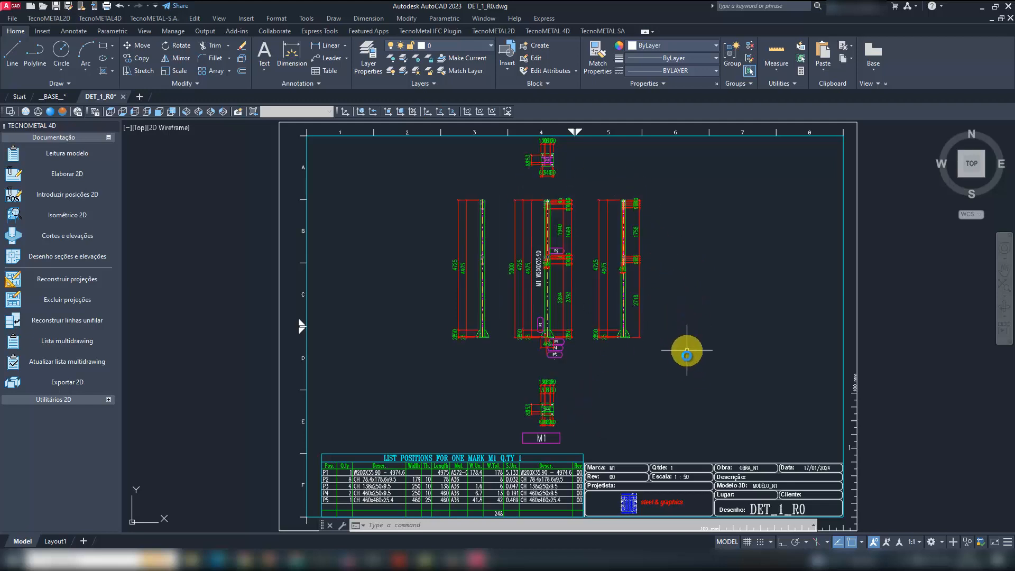
# - Examine the column views, dimensions and position labels of mark M1 in DET_1_R0
pyautogui.moveTo(684, 364); pyautogui.dragTo(680, 355, button='middle')
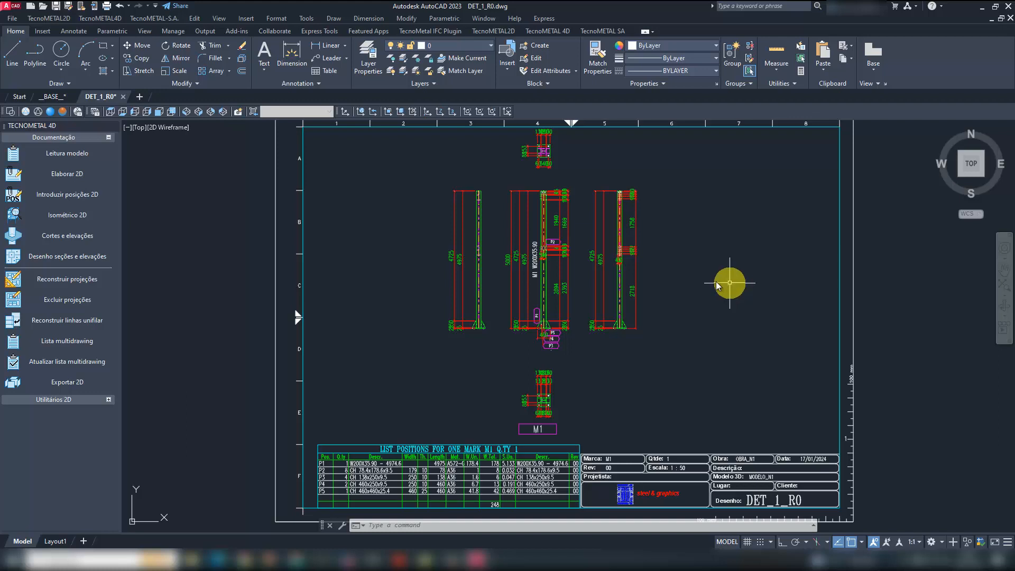
pyautogui.moveTo(605, 396); pyautogui.dragTo(578, 341, button='middle')
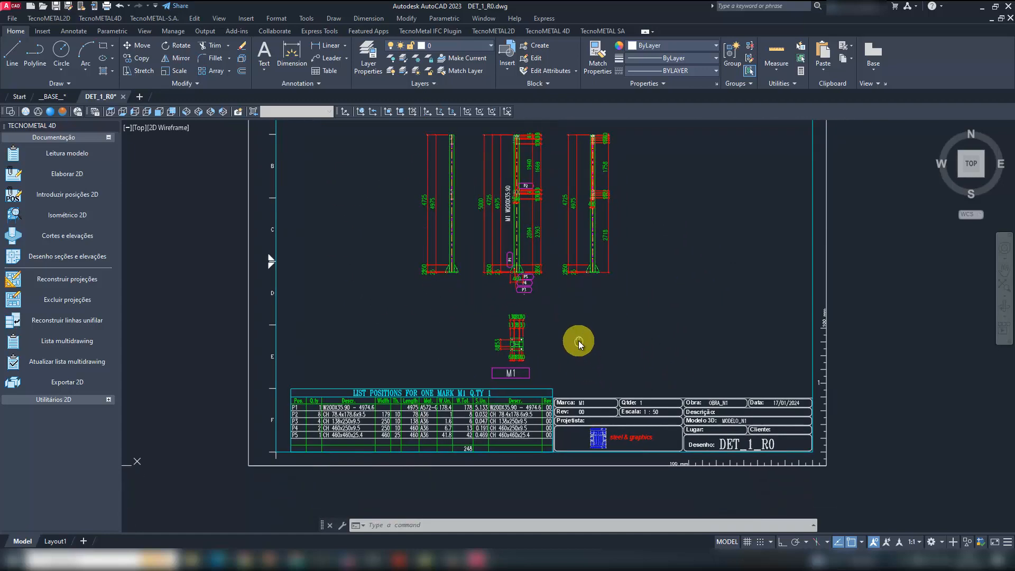
pyautogui.scroll(3, 578, 340)
pyautogui.scroll(-2, 550, 348)
pyautogui.scroll(8, 541, 272)
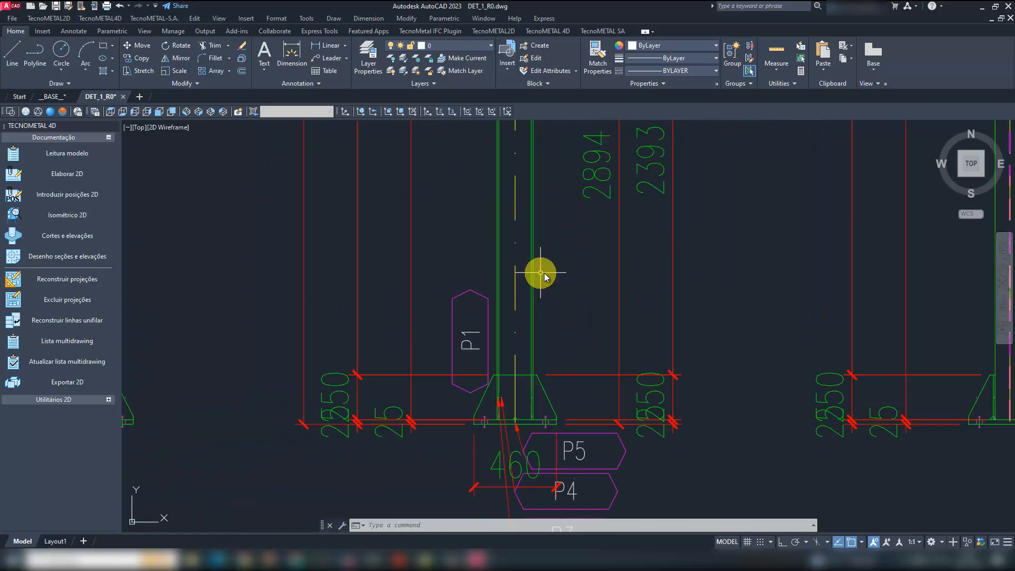
pyautogui.scroll(-2, 510, 310)
pyautogui.moveTo(626, 217); pyautogui.dragTo(622, 398, button='middle')
pyautogui.moveTo(627, 217)
pyautogui.mouseDown(button='middle')
pyautogui.moveTo(657, 510)
pyautogui.moveTo(657, 380)
pyautogui.moveTo(709, 370)
pyautogui.moveTo(710, 334)
pyautogui.mouseUp(button='middle')
pyautogui.scroll(-4, 481, 268)
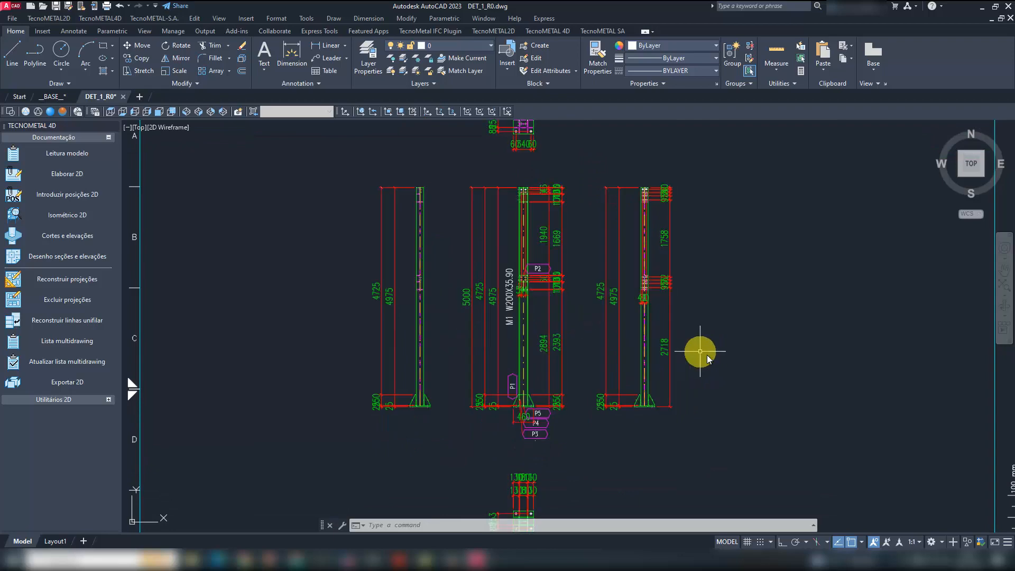
# - Review mark M1's base plate view, position list and title block in DET_1_R0
pyautogui.moveTo(664, 410)
pyautogui.mouseDown(button='middle')
pyautogui.moveTo(632, 283)
pyautogui.moveTo(515, 265)
pyautogui.mouseUp(button='middle')
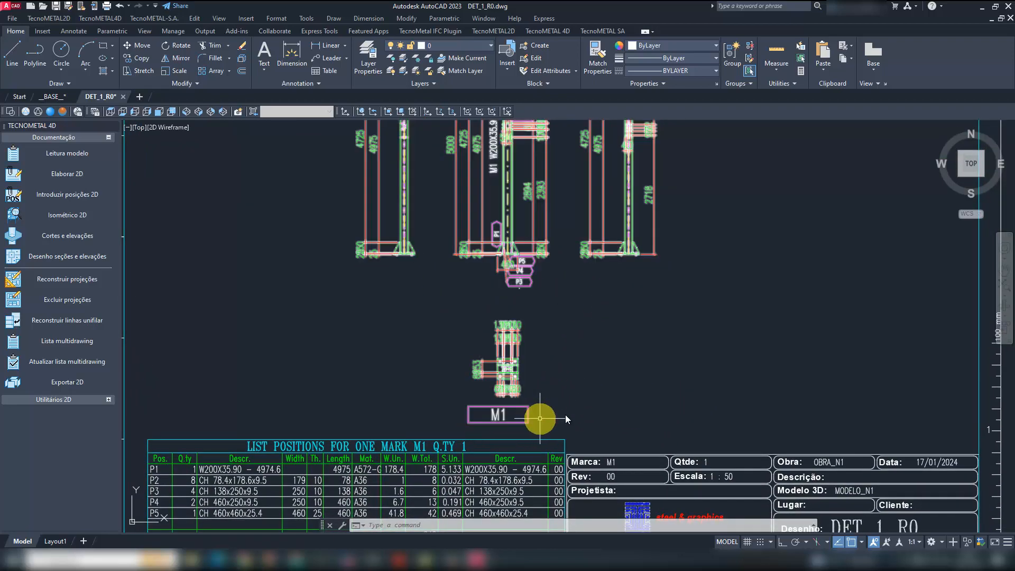
pyautogui.moveTo(636, 376)
pyautogui.mouseDown(button='middle')
pyautogui.moveTo(654, 275)
pyautogui.moveTo(692, 291)
pyautogui.moveTo(720, 281)
pyautogui.mouseUp(button='middle')
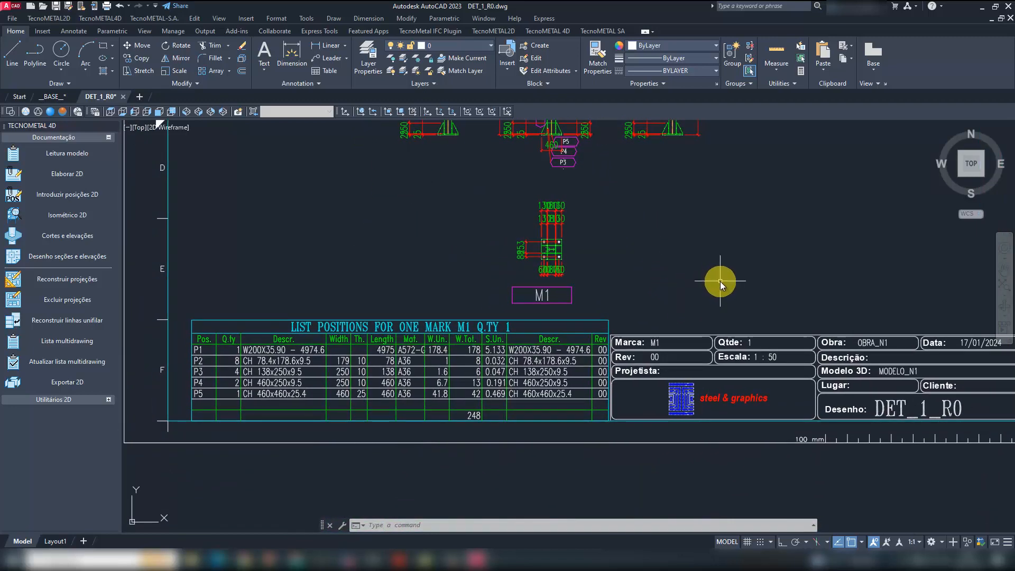
pyautogui.scroll(2, 284, 414)
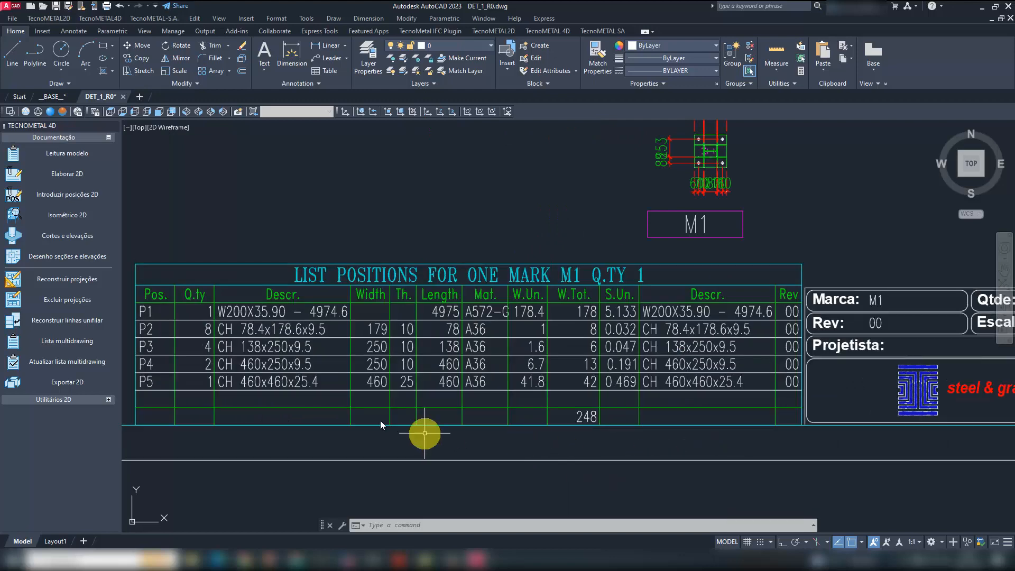
pyautogui.scroll(-4, 380, 420)
pyautogui.scroll(2, 688, 430)
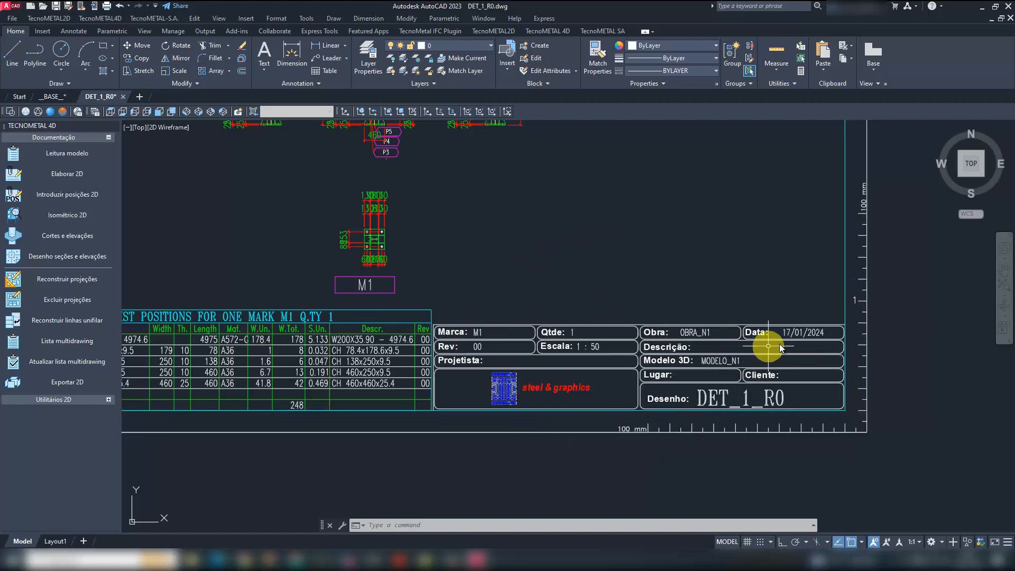
pyautogui.scroll(-2, 671, 407)
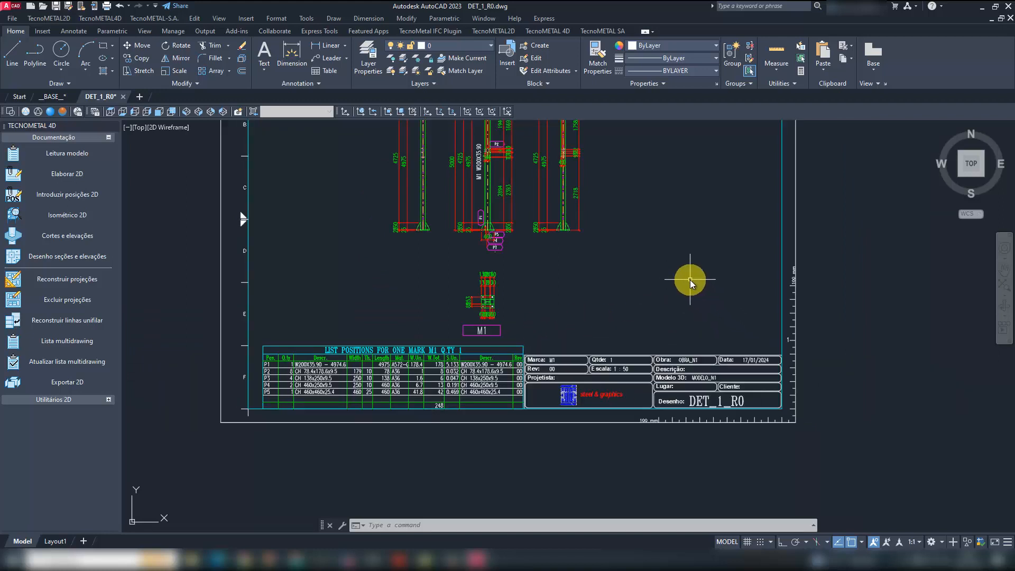
pyautogui.moveTo(686, 280); pyautogui.dragTo(684, 355, button='middle')
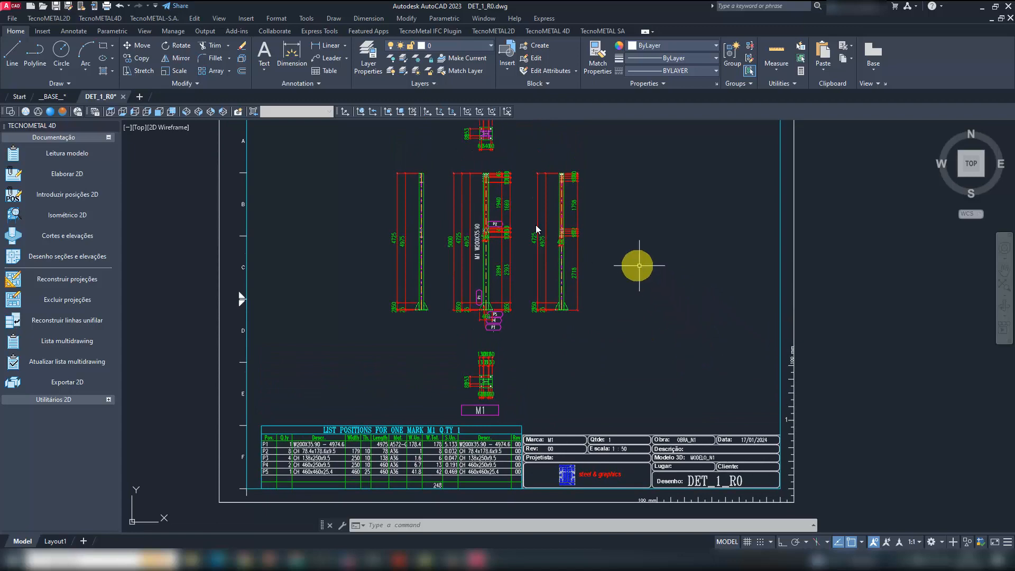
# - Preview the drawings in the 2D_MODELO_N1.TEC folder and open DET_5_R0.dwg and DET_6_R0.dwg together
pyautogui.click(43, 6)
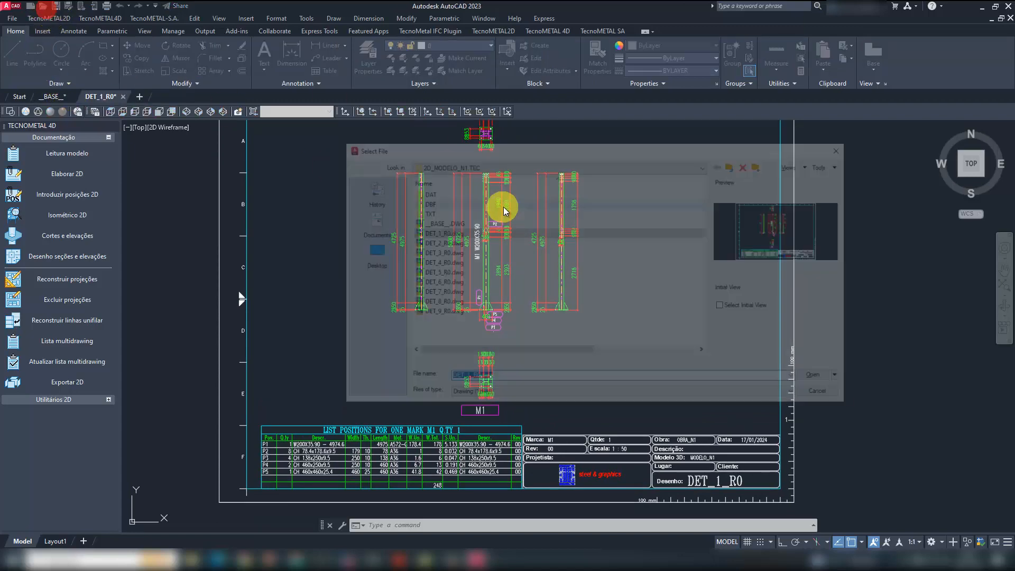
pyautogui.click(447, 244)
pyautogui.press('Down')
pyautogui.press('Down')
pyautogui.press('Down')
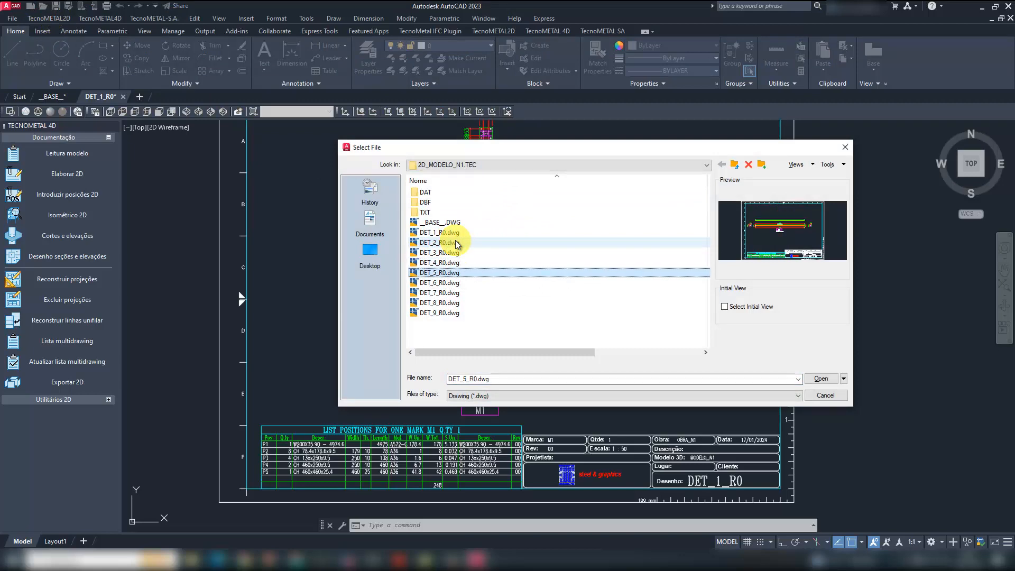
pyautogui.click(446, 284)
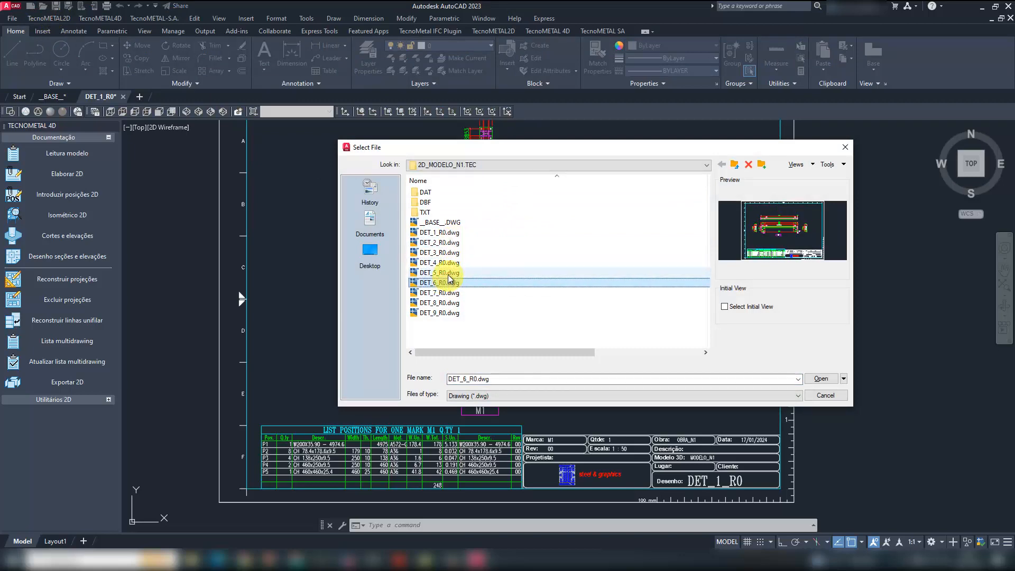
pyautogui.keyDown('ctrl'); pyautogui.click(438, 273); pyautogui.keyUp('ctrl')
pyautogui.click(823, 381)
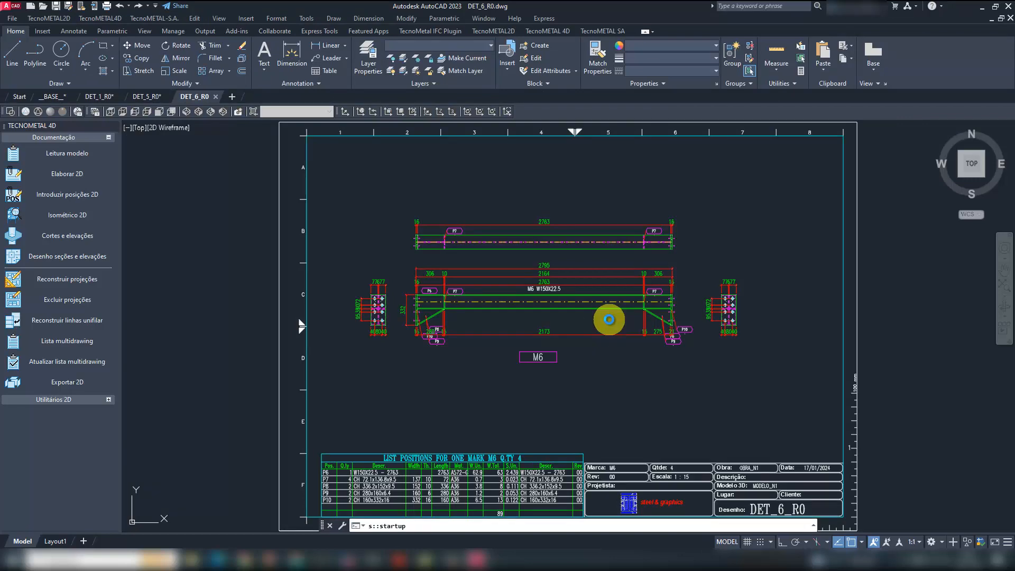
# - Inspect the M6 beam views in DET_6_R0 and the M5 beam views and position list in DET_5_R0
pyautogui.scroll(4, 486, 341)
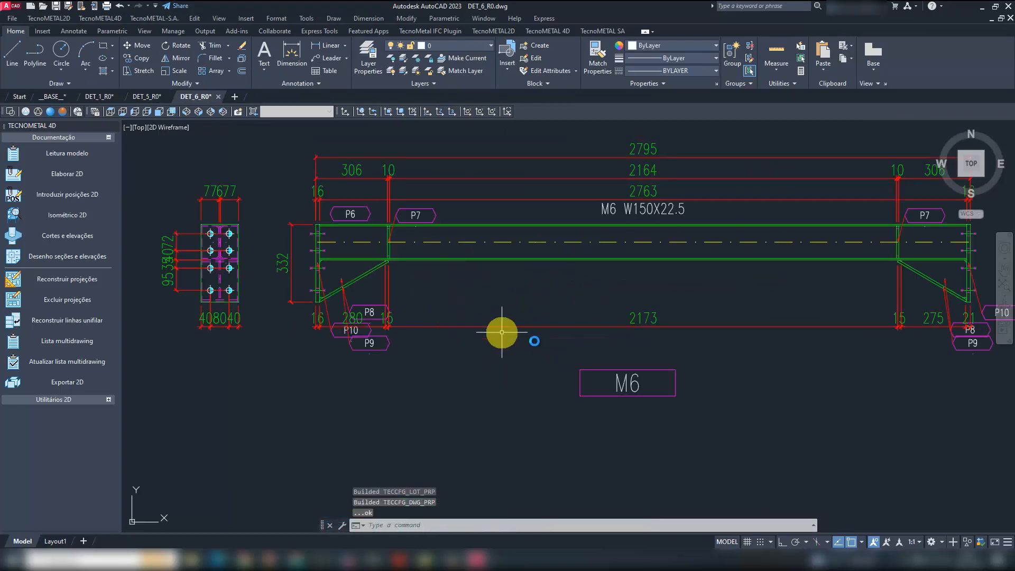
pyautogui.scroll(-3, 509, 318)
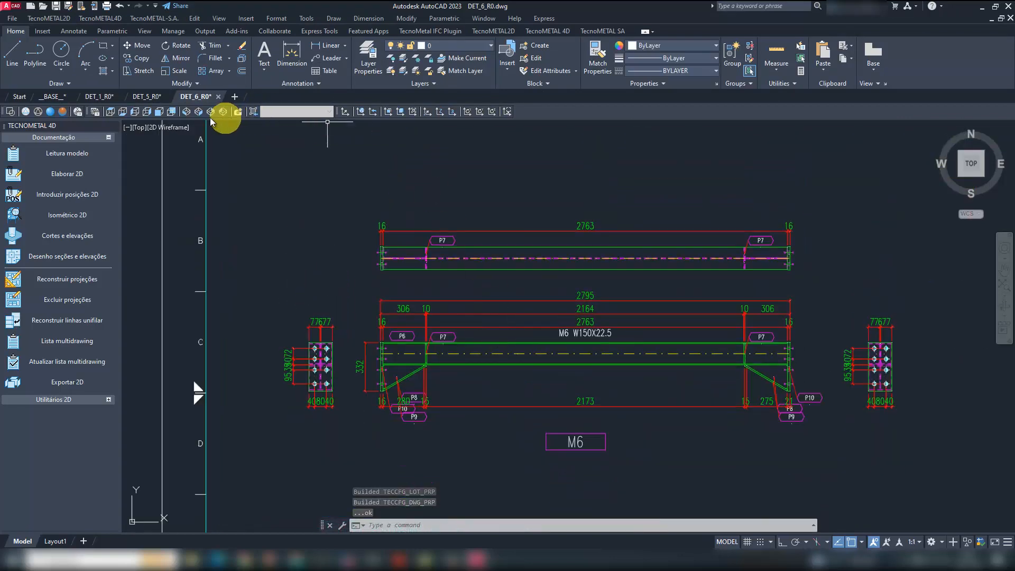
pyautogui.click(147, 97)
pyautogui.scroll(5, 458, 250)
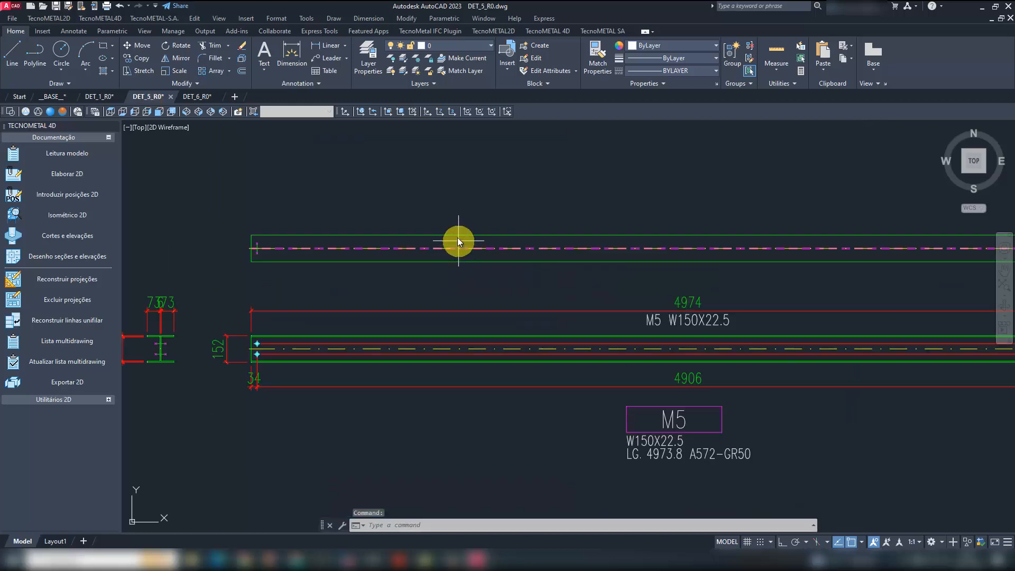
pyautogui.scroll(-5, 458, 241)
pyautogui.scroll(3, 373, 278)
pyautogui.scroll(-3, 421, 256)
pyautogui.scroll(5, 404, 288)
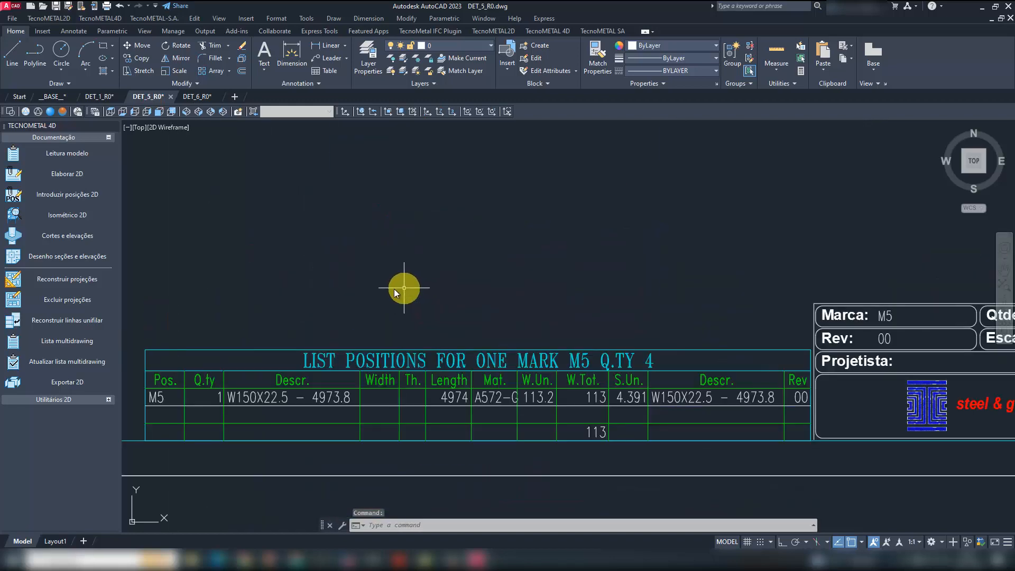
pyautogui.scroll(-6, 586, 281)
pyautogui.scroll(4, 503, 229)
pyautogui.scroll(-2, 421, 247)
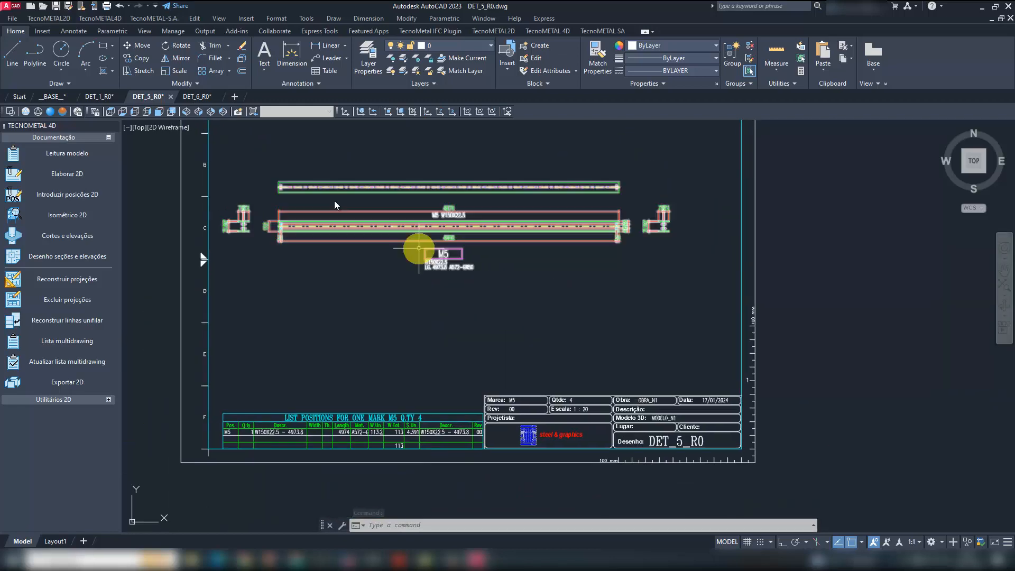
# - Open DET_7_R0.dwg, DET_8_R0.dwg and DET_9_R0.dwg together from the 2D_MODELO_N1.TEC folder
pyautogui.click(42, 6)
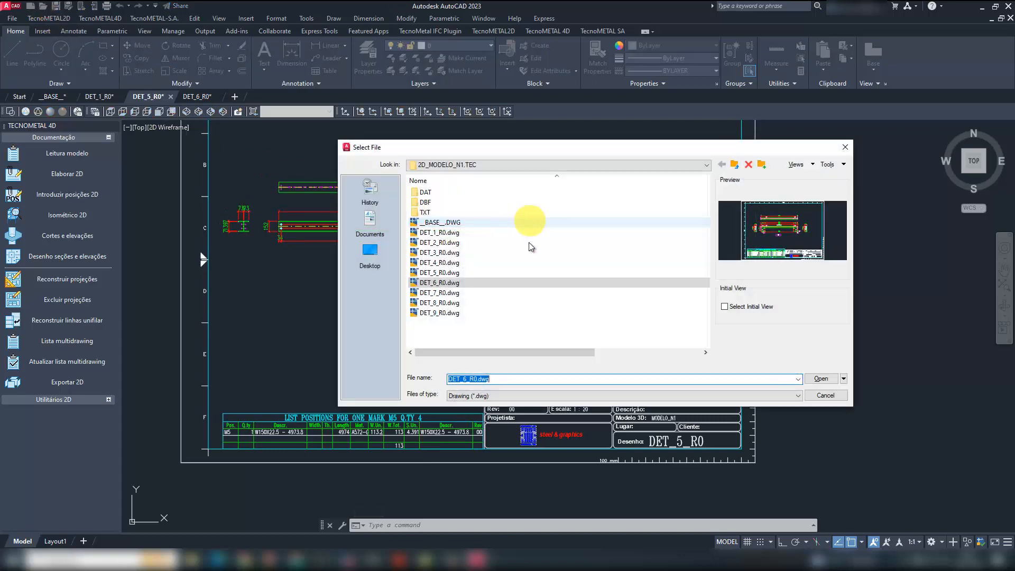
pyautogui.click(447, 293)
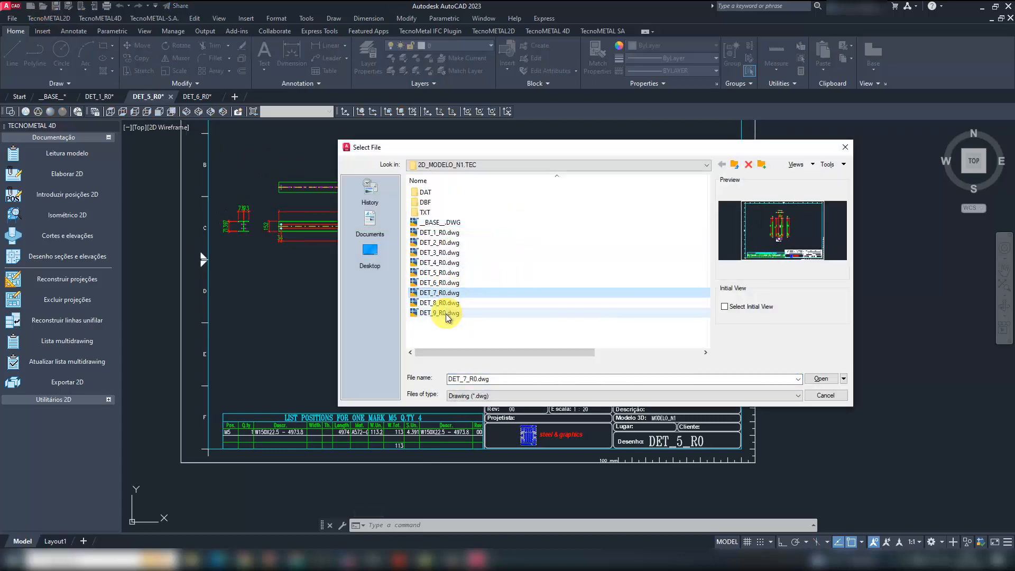
pyautogui.keyDown('shift'); pyautogui.click(444, 313); pyautogui.keyUp('shift')
pyautogui.click(821, 378)
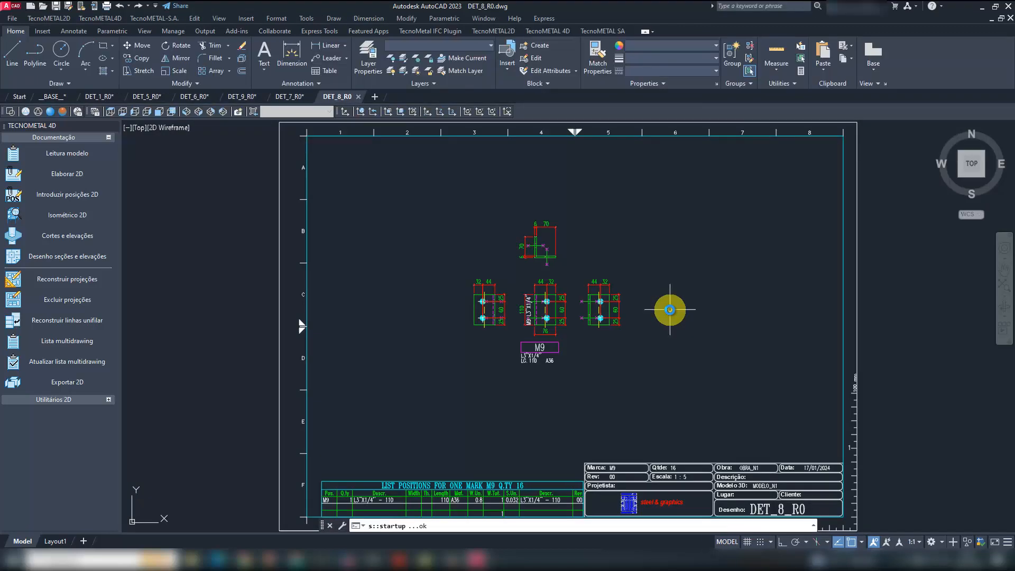
# - Return to DET_6_R0 and examine mark M6's end views, dimensions, position labels and position list
pyautogui.click(195, 96)
pyautogui.moveTo(527, 372); pyautogui.dragTo(505, 292, button='middle')
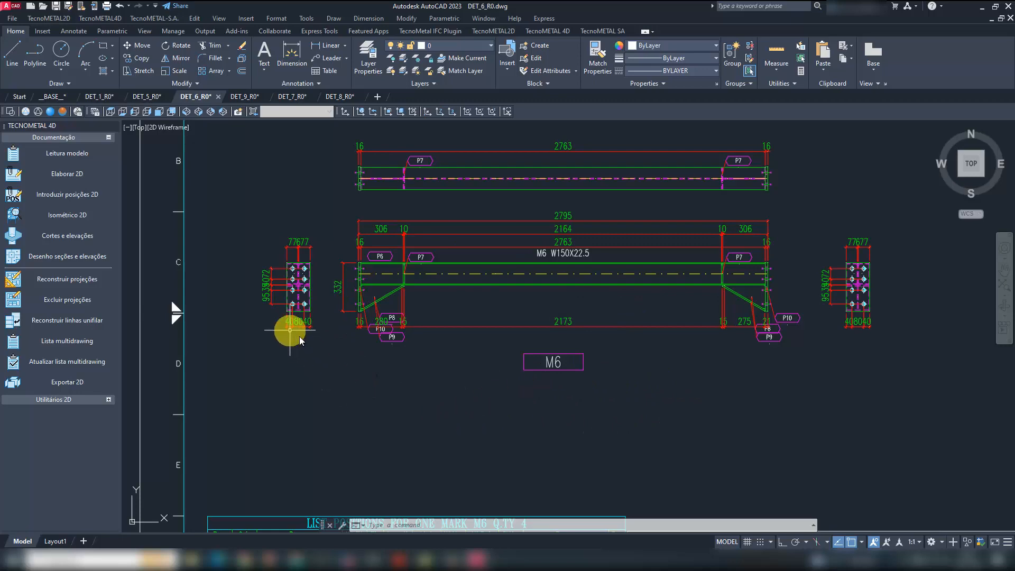
pyautogui.scroll(-2, 441, 338)
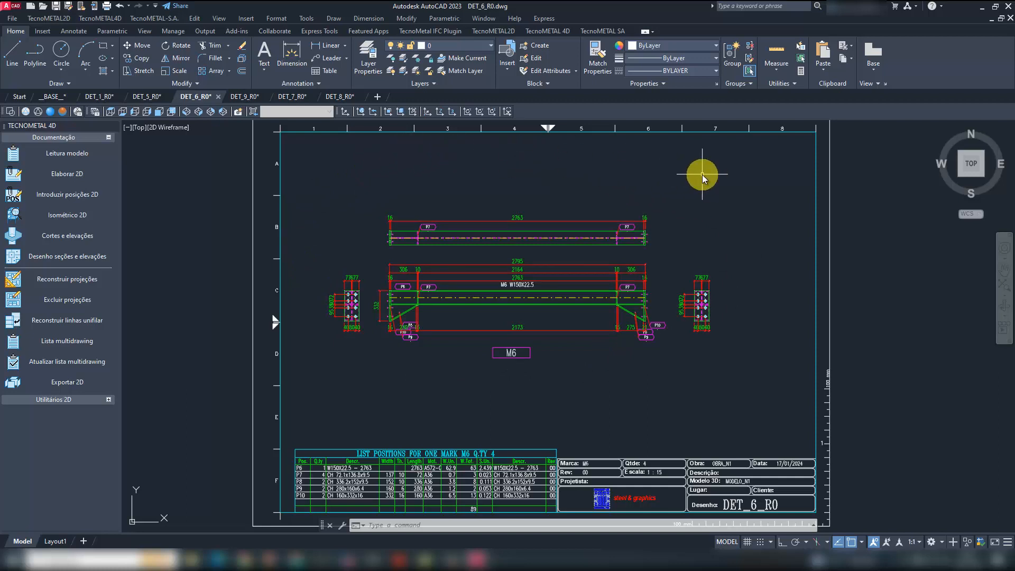
pyautogui.scroll(2, 395, 298)
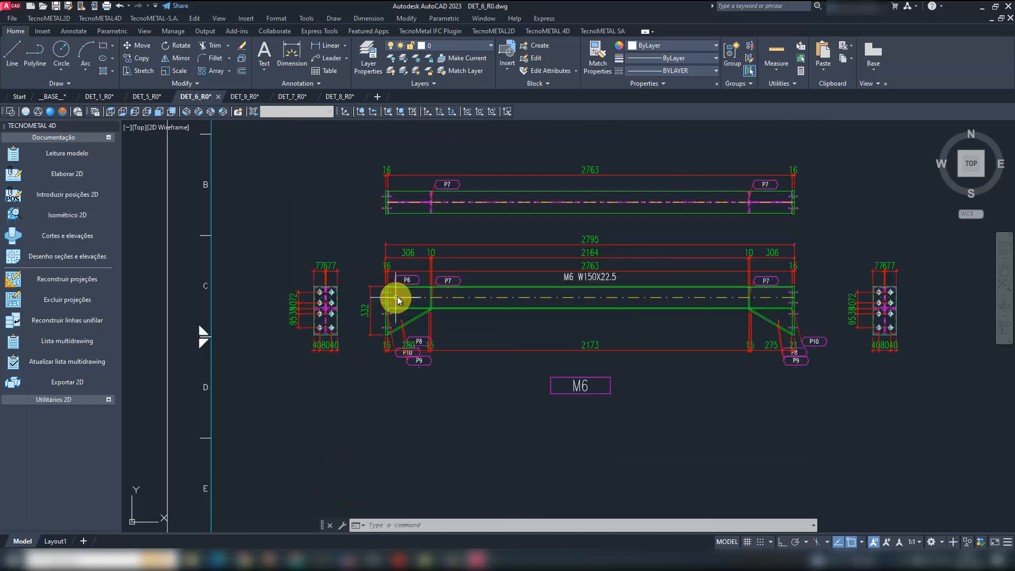
pyautogui.scroll(2, 370, 300)
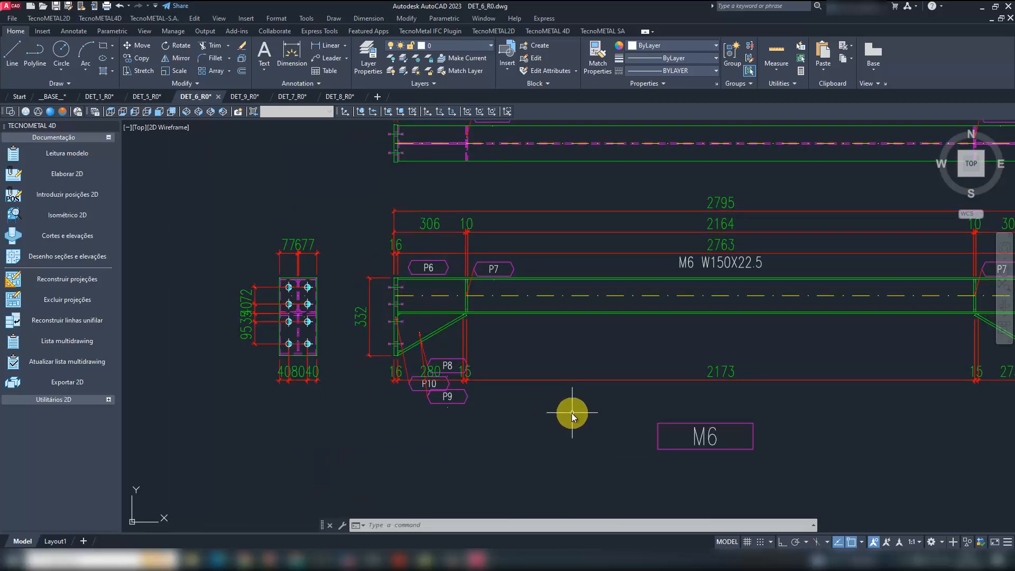
pyautogui.scroll(-2, 298, 317)
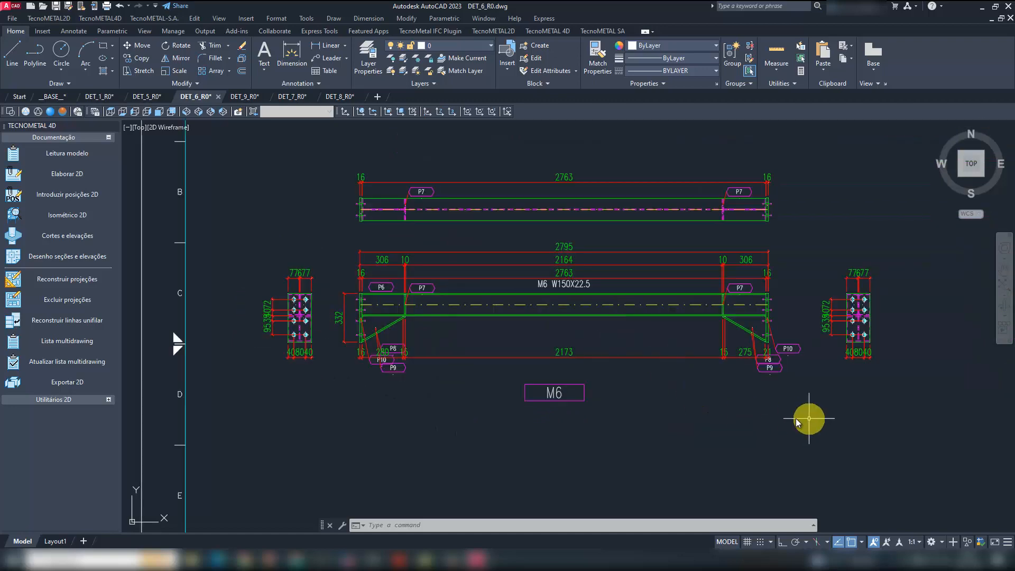
pyautogui.scroll(2, 295, 344)
pyautogui.scroll(2, 285, 339)
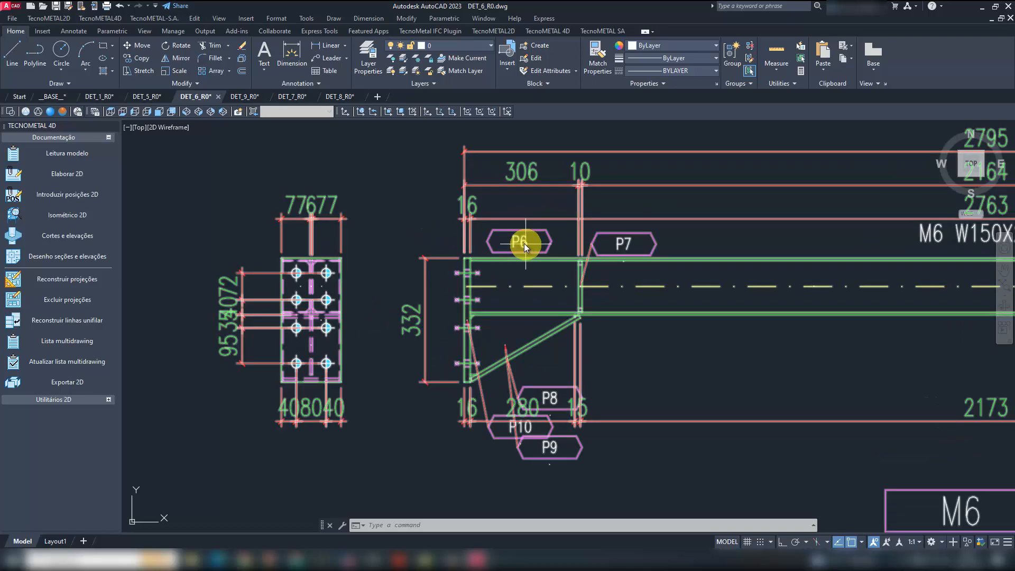
pyautogui.scroll(-2, 353, 294)
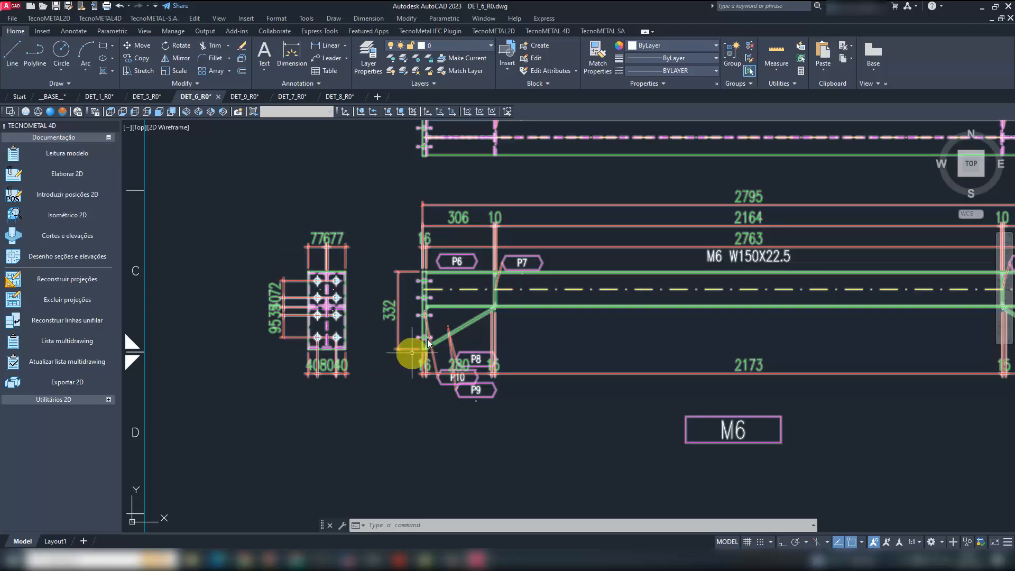
pyautogui.click(360, 385)
pyautogui.click(246, 214)
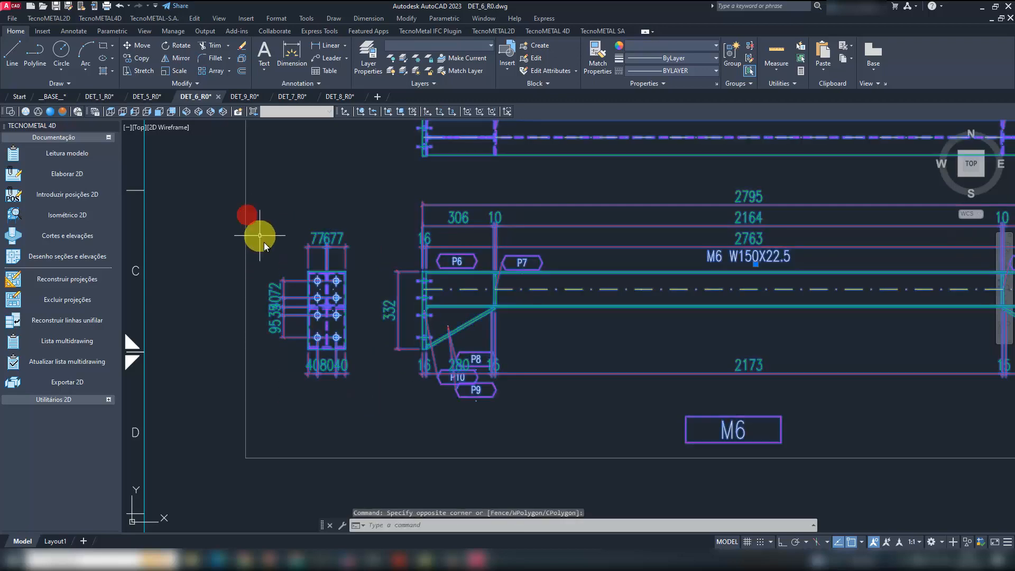
pyautogui.press('Escape')
pyautogui.scroll(-4, 284, 322)
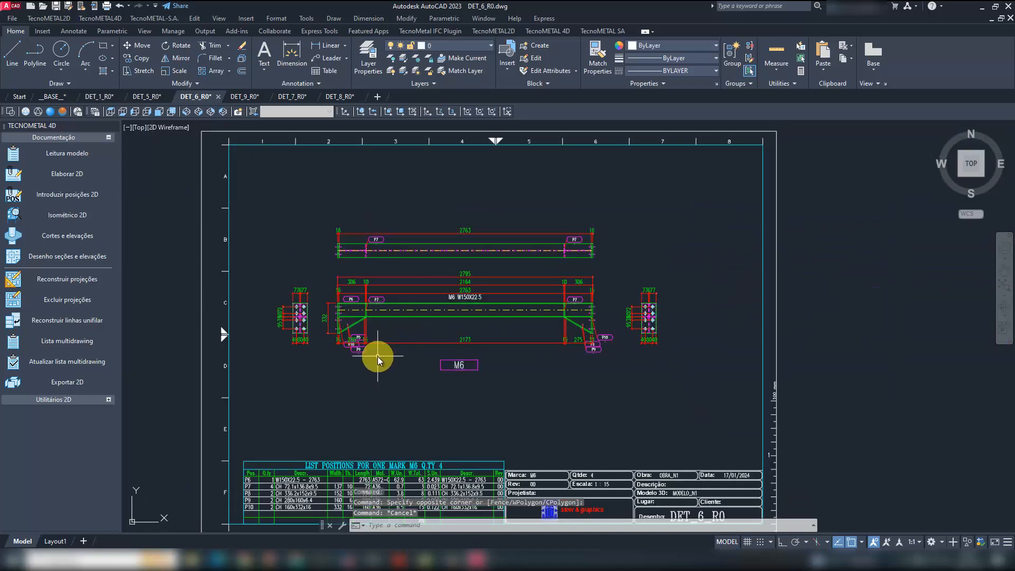
# - Turn off group selection and erase both end-plate views with their dimensions beside the M6 beam in DET_6_R0
pyautogui.hotkey('ctrl', 'shift', 'a')
pyautogui.scroll(2, 273, 298)
pyautogui.click(335, 387)
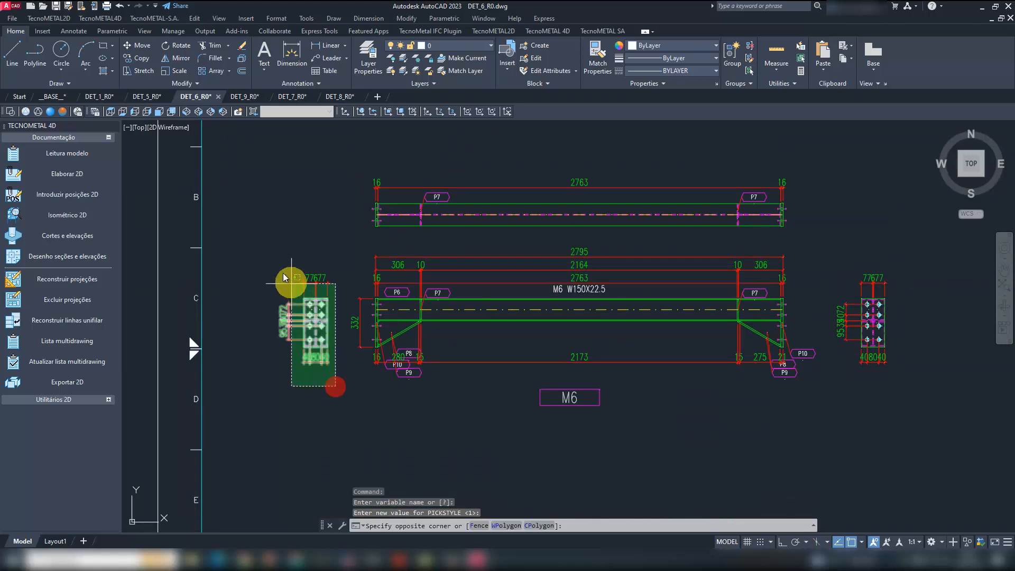
pyautogui.click(267, 251)
pyautogui.press('Delete')
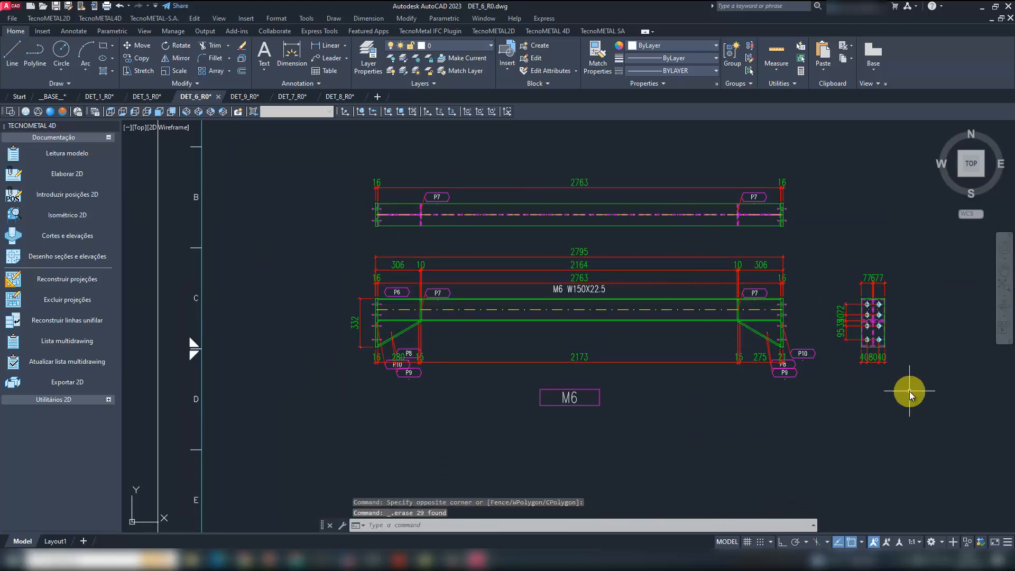
pyautogui.click(909, 391)
pyautogui.click(841, 242)
pyautogui.press('Delete')
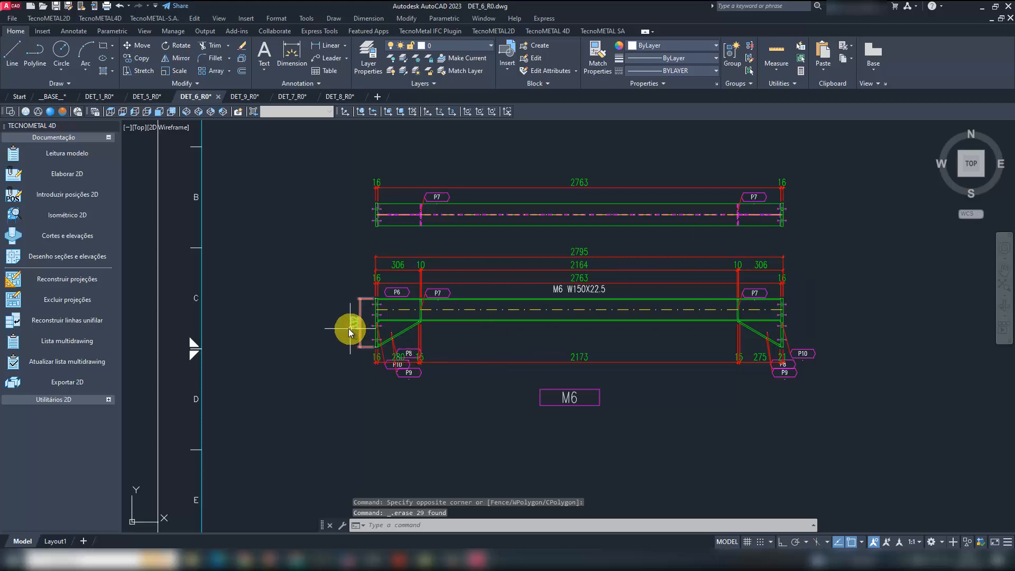
# - Start a section of the M6 elevation with a vertical cut line just outside its left end plate, looking toward the beam
pyautogui.click(549, 31)
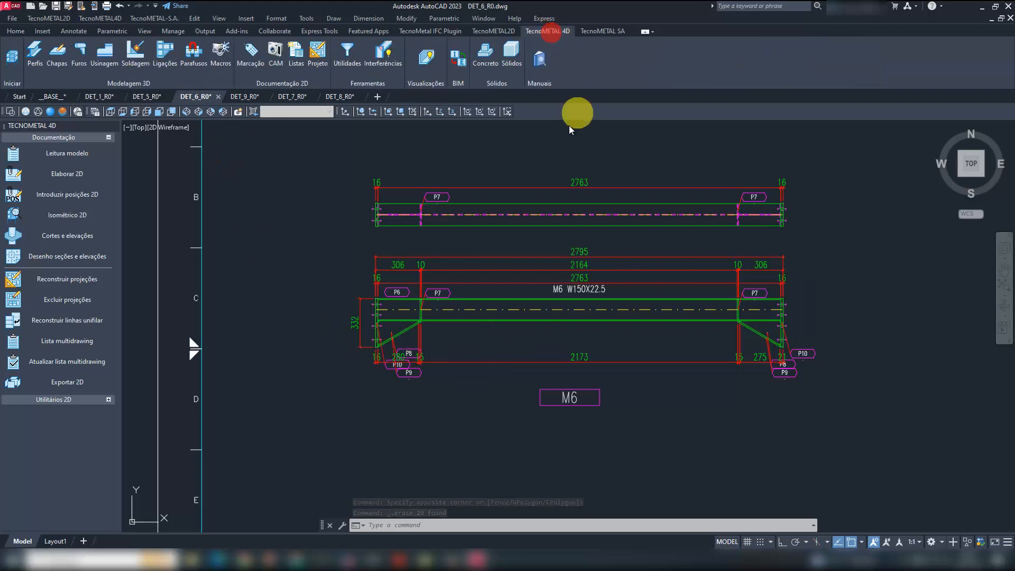
pyautogui.click(323, 52)
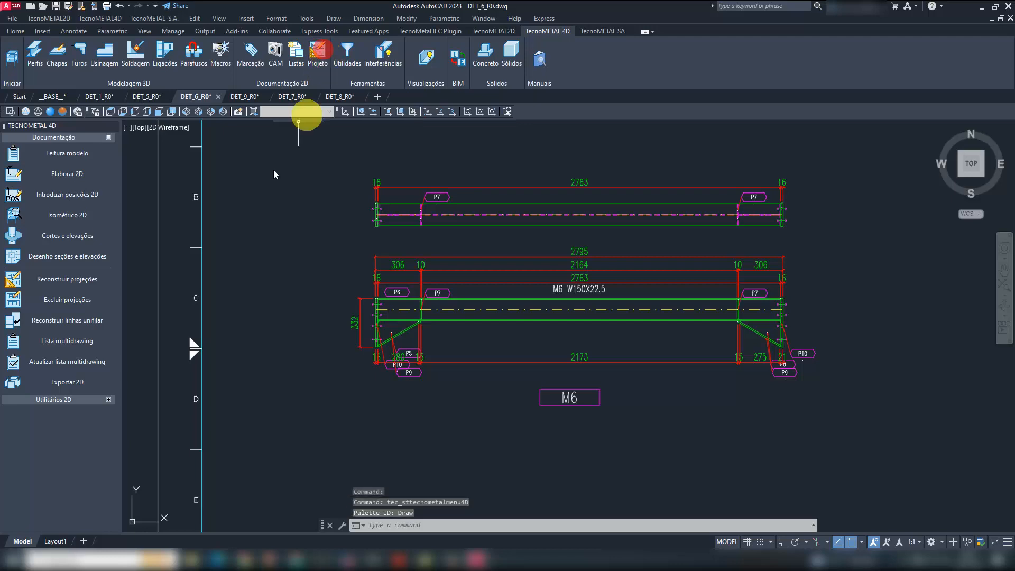
pyautogui.click(64, 398)
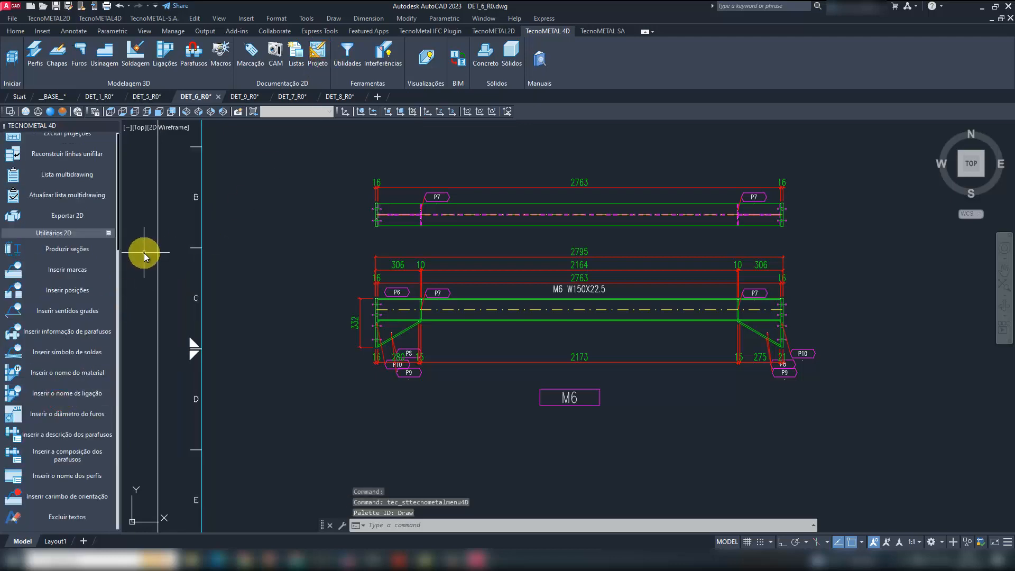
pyautogui.click(69, 250)
pyautogui.scroll(5, 370, 339)
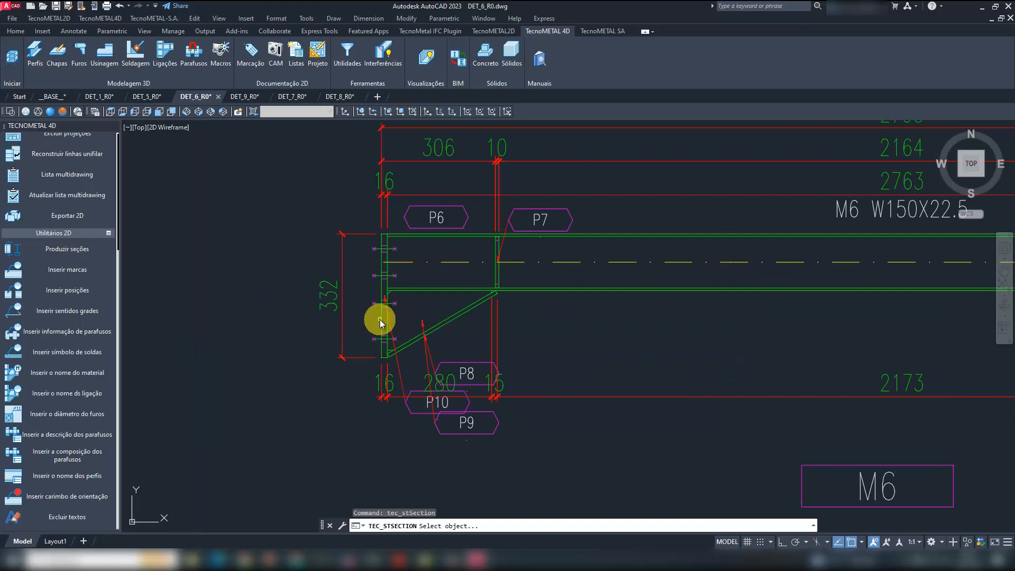
pyautogui.click(380, 319)
pyautogui.click(359, 208)
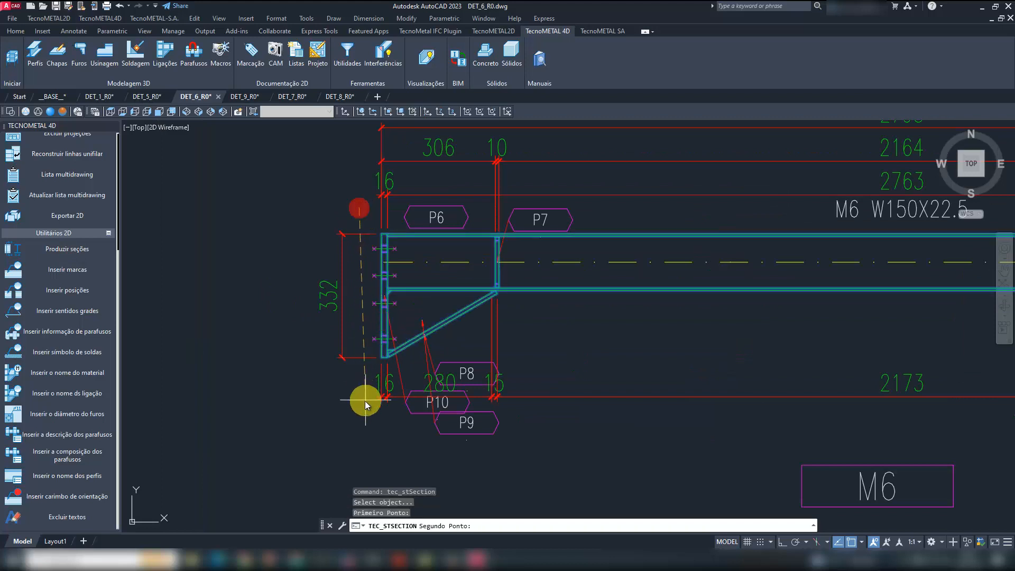
pyautogui.press('F8')
pyautogui.click(363, 426)
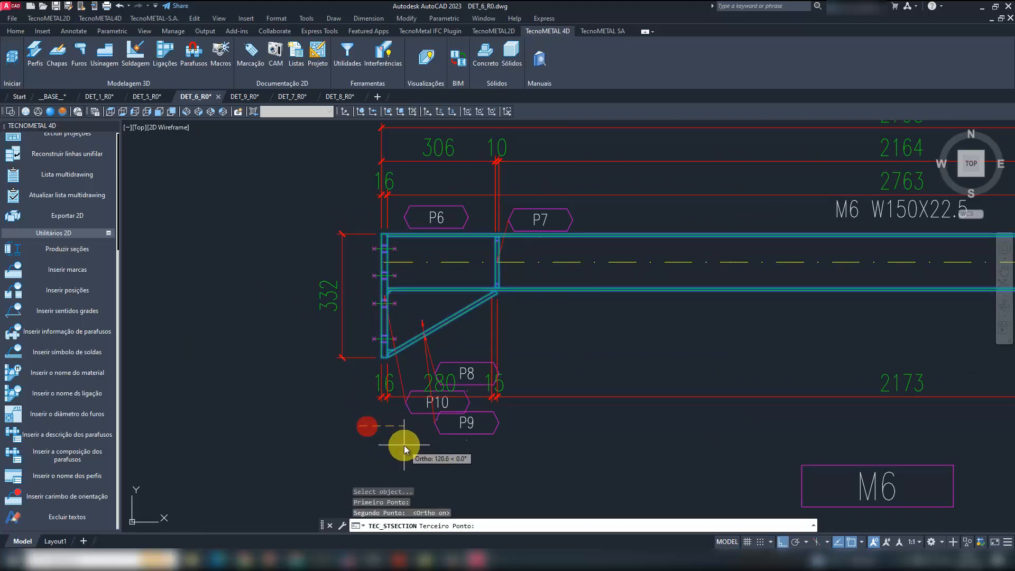
pyautogui.click(396, 443)
# - Place the end-plate section to the left of the M6 beam, name it A and keep the 1.0 scale
pyautogui.scroll(-2, 270, 391)
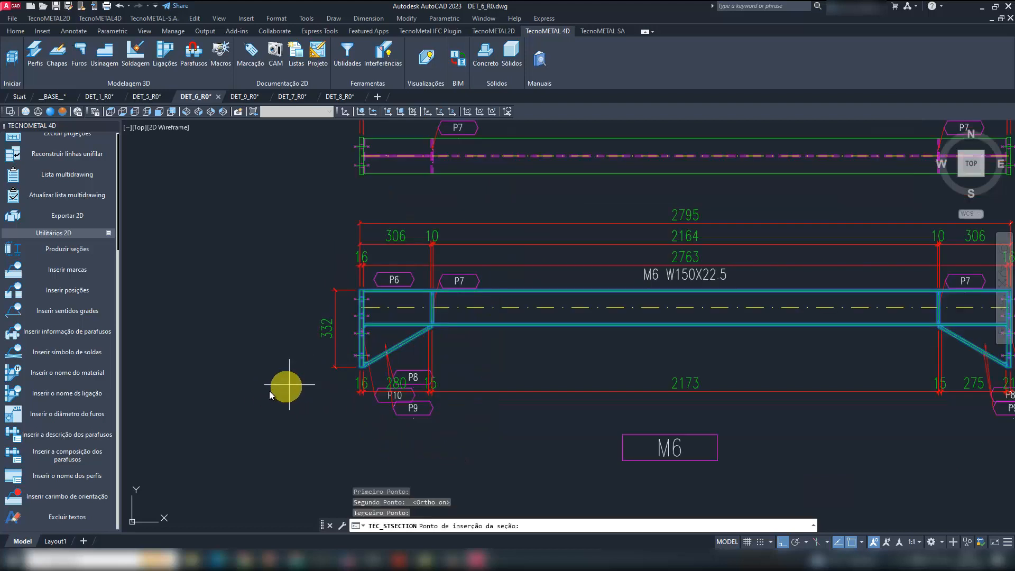
pyautogui.click(167, 376)
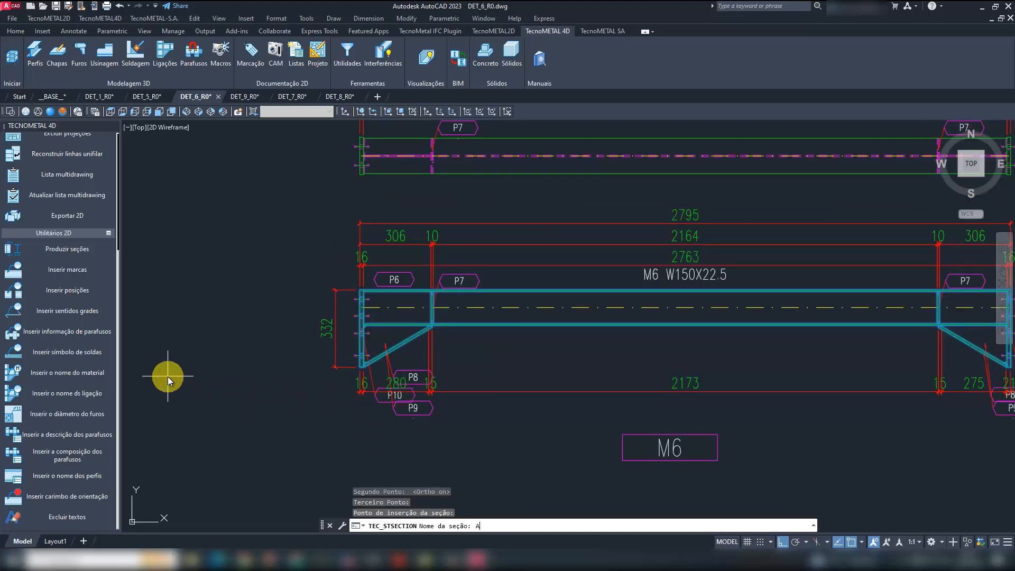
pyautogui.write('A')
pyautogui.press('Return')
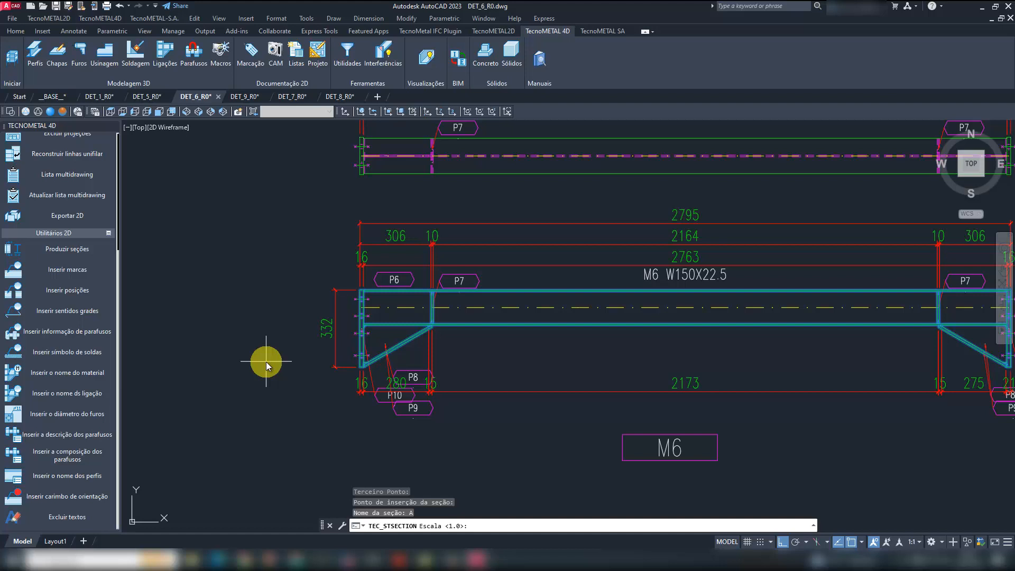
pyautogui.press('Return')
pyautogui.scroll(-2, 311, 322)
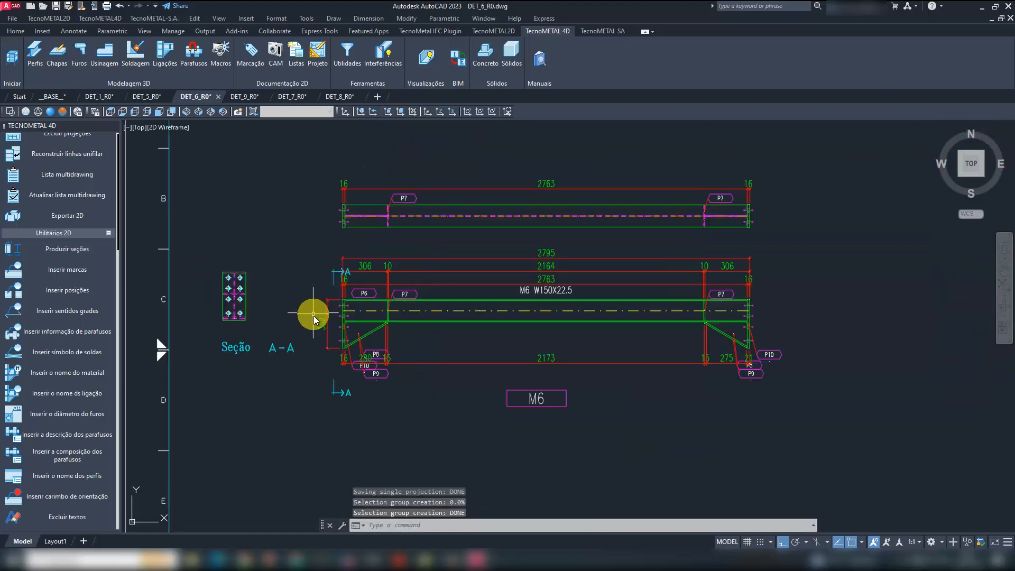
# - Move the upper A section marker straight up, clear of the M6 elevation's dimension lines
pyautogui.scroll(2, 230, 331)
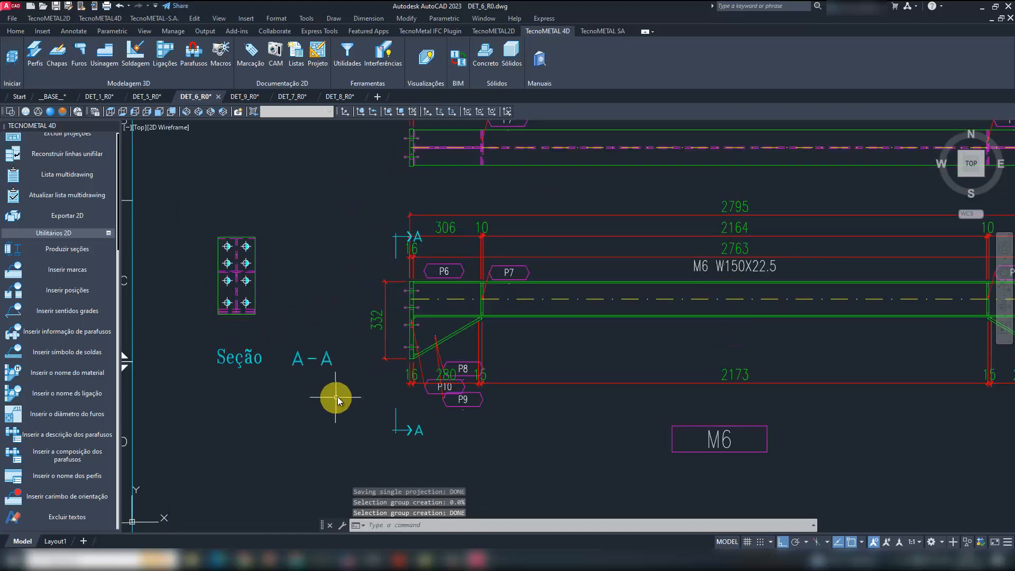
pyautogui.write('m')
pyautogui.press('Return')
pyautogui.click(394, 250)
pyautogui.press('Return')
pyautogui.click(364, 256)
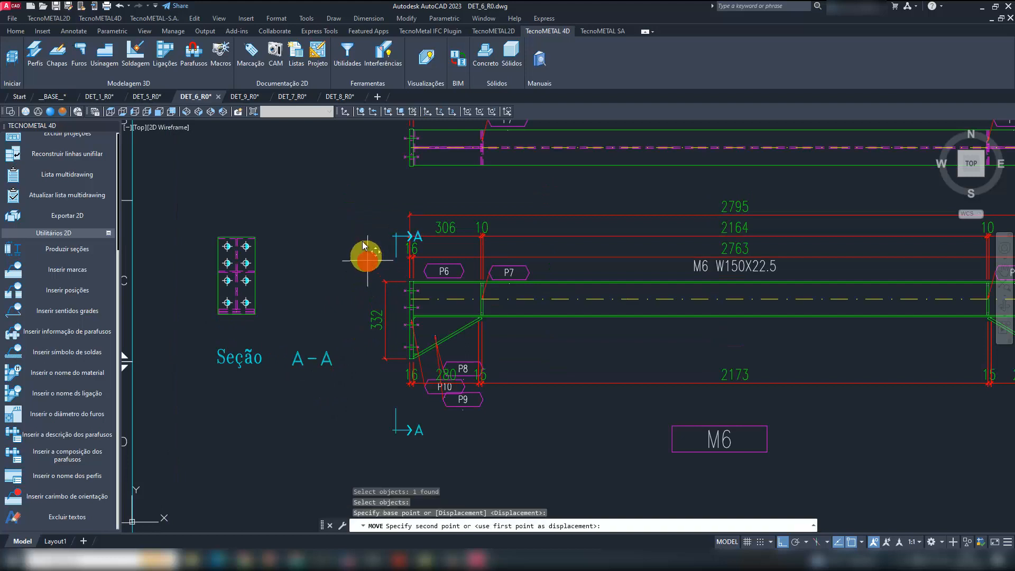
pyautogui.click(353, 217)
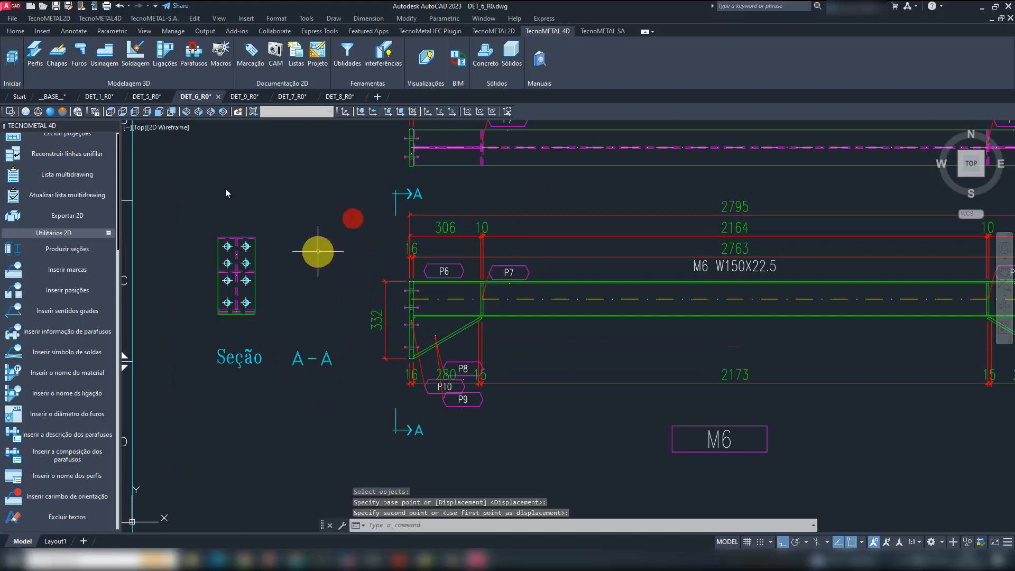
# - Start another section of the M6 elevation, cutting vertically just before the left P7 stiffener and looking right
pyautogui.click(74, 254)
pyautogui.scroll(4, 499, 314)
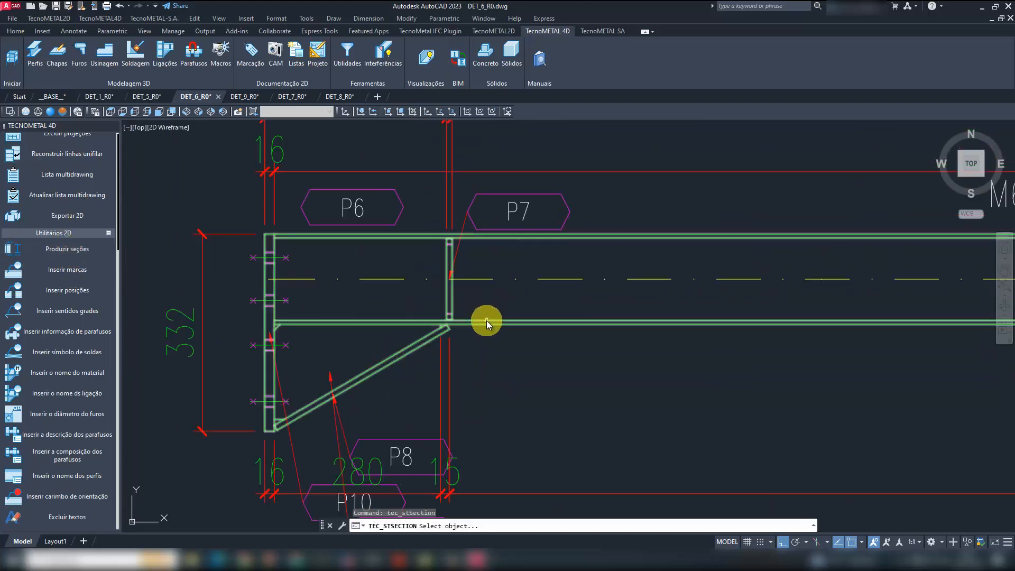
pyautogui.click(487, 321)
pyautogui.click(436, 216)
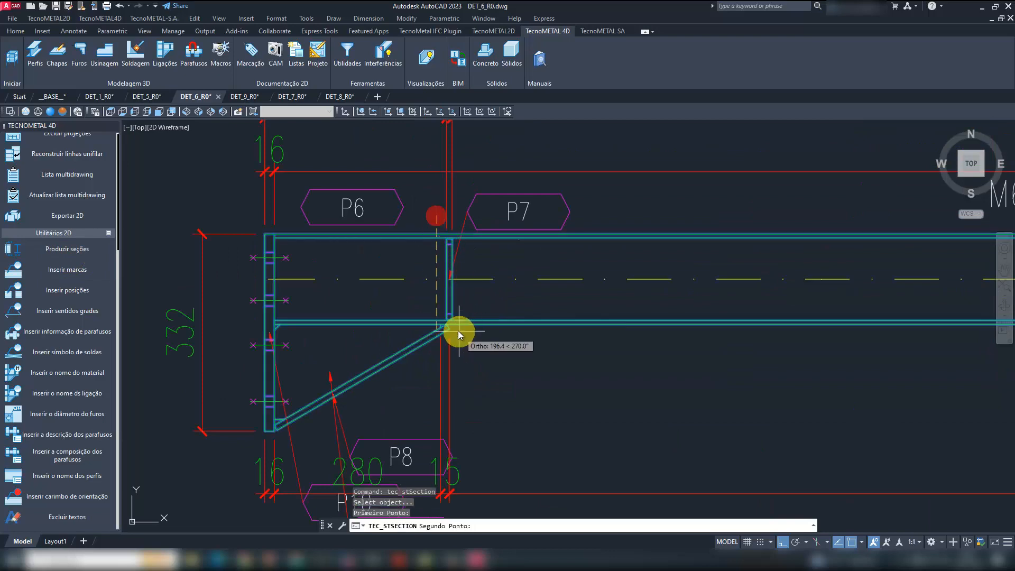
pyautogui.scroll(10, 456, 330)
pyautogui.click(435, 324)
pyautogui.click(503, 317)
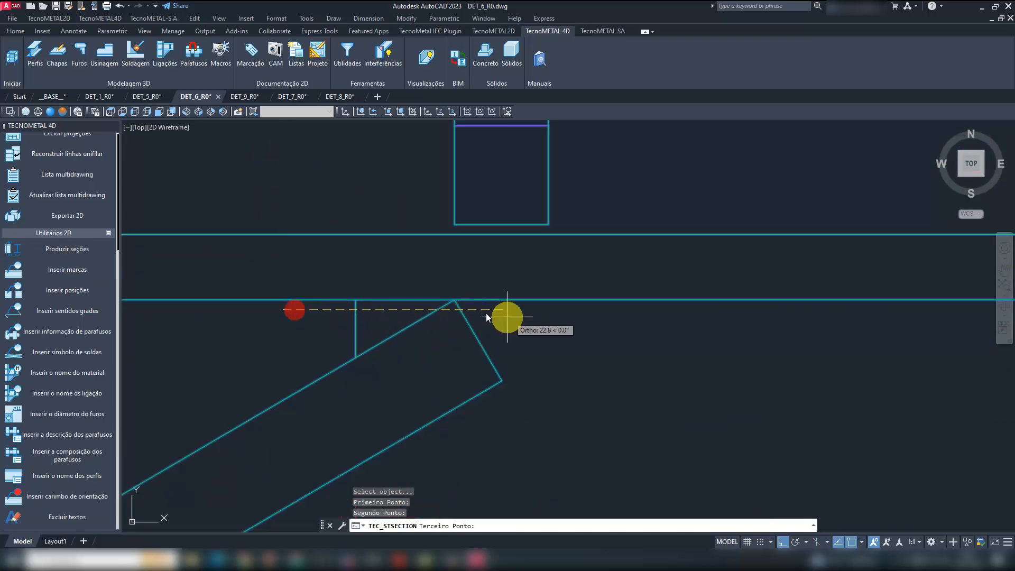
# - Place the stiffener section to the right of the M6 beam, name it B and keep the default scale
pyautogui.scroll(-5, 515, 335)
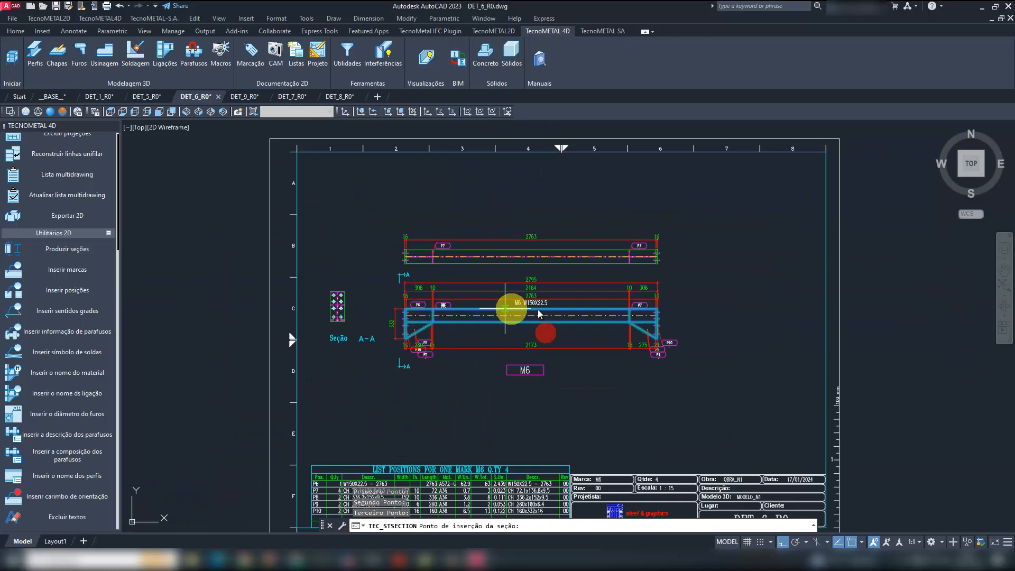
pyautogui.click(702, 333)
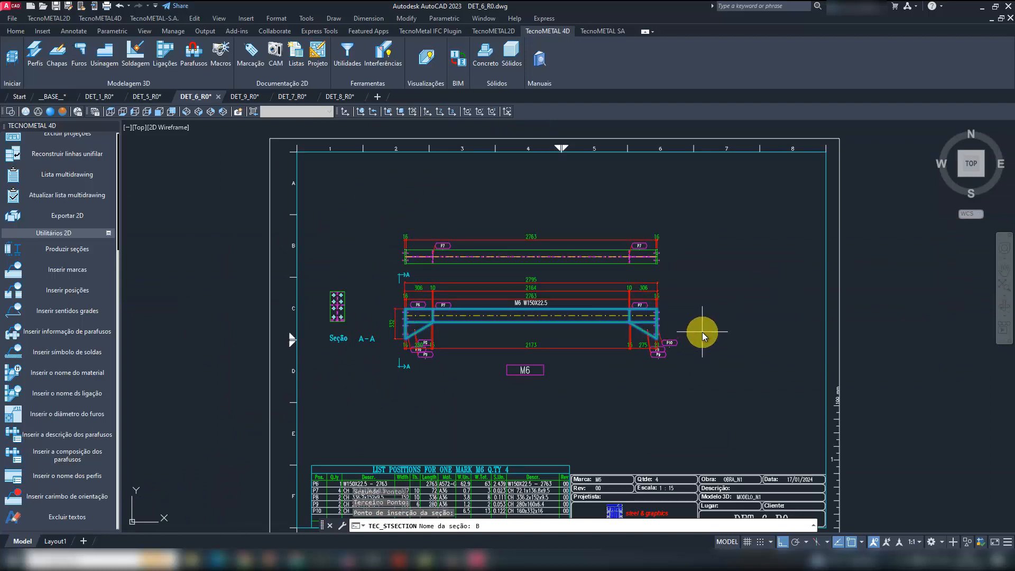
pyautogui.write('B')
pyautogui.press('Return')
pyautogui.press('Return')
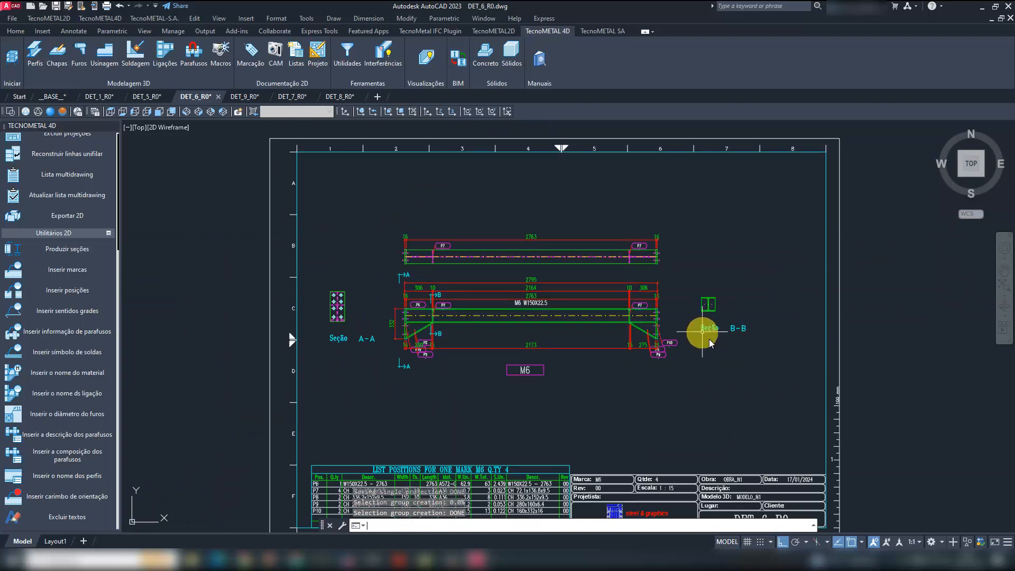
pyautogui.scroll(5, 709, 338)
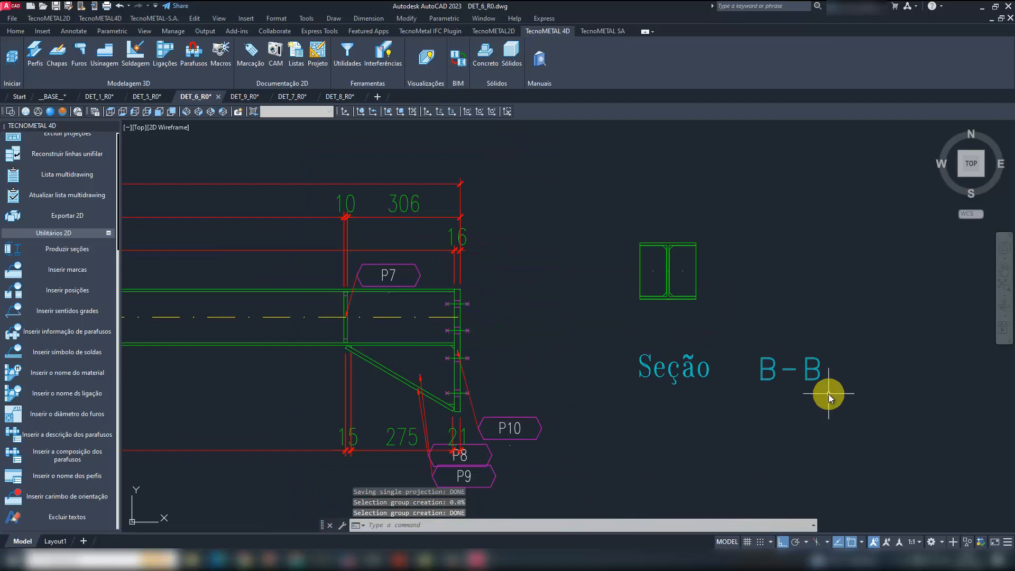
pyautogui.scroll(-6, 777, 344)
# - Explode the section A-A end-plate view into separate objects
pyautogui.scroll(2, 399, 304)
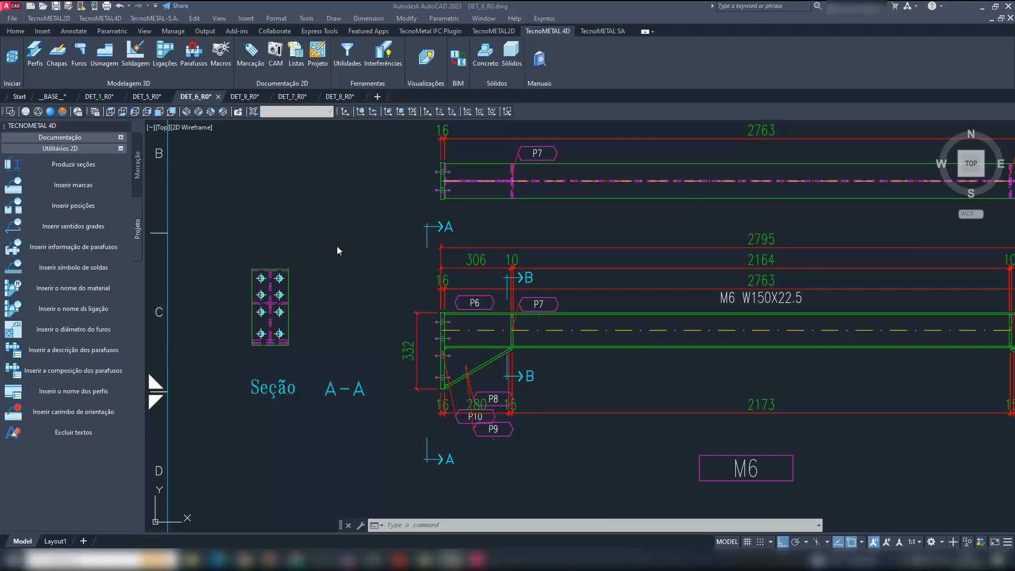
pyautogui.scroll(-2, 282, 239)
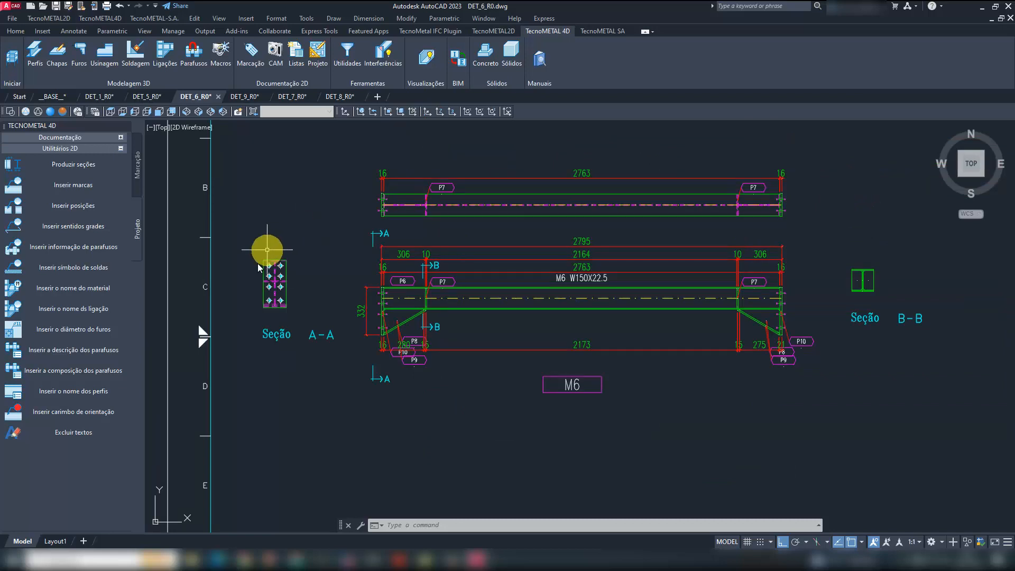
pyautogui.scroll(2, 253, 262)
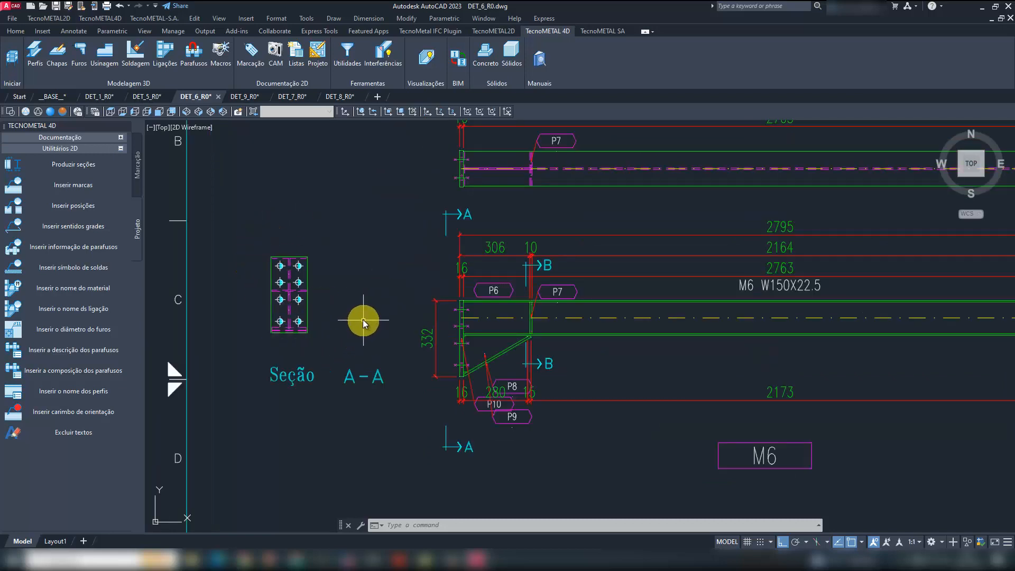
pyautogui.write('x')
pyautogui.press('Return')
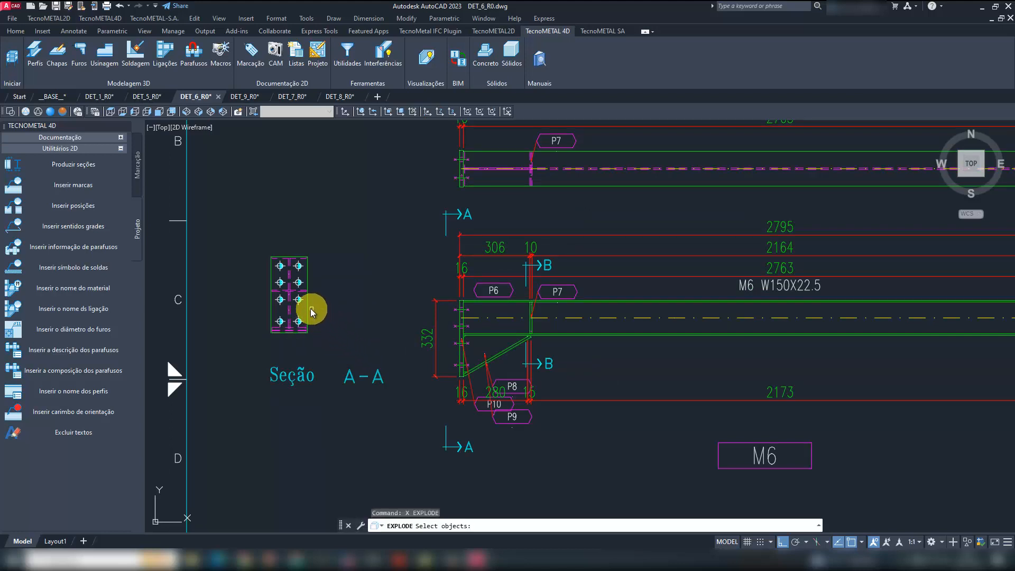
pyautogui.click(307, 305)
pyautogui.press('Return')
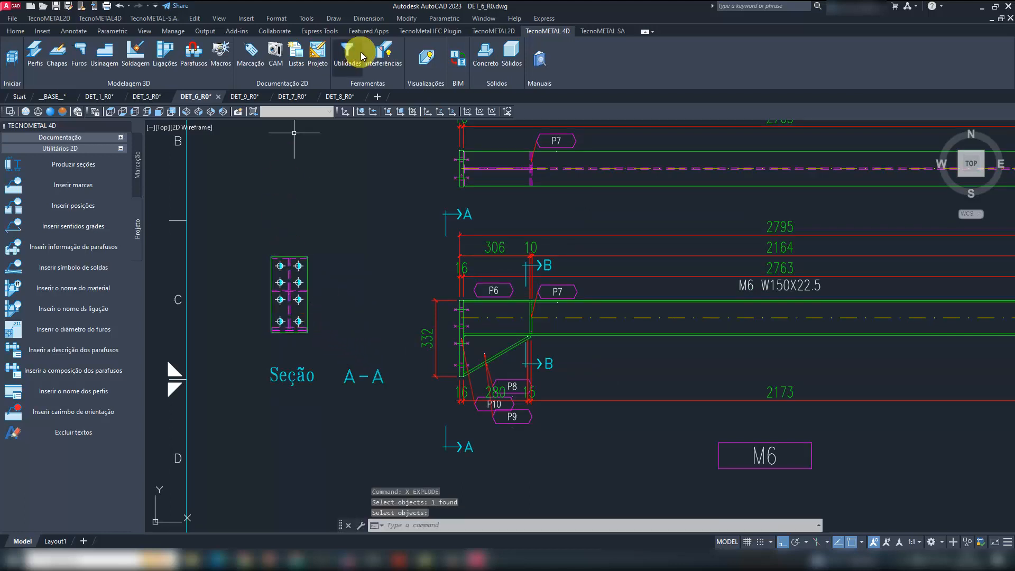
# - Insert TecnoMETAL 2D dimension markers at the four outer corners of the end plate in section A-A
pyautogui.click(495, 31)
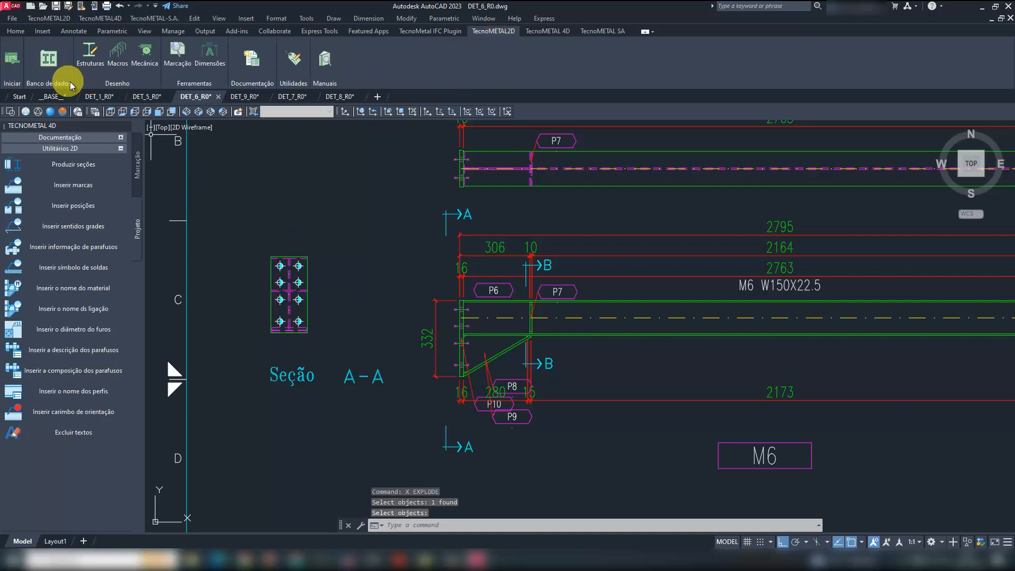
pyautogui.moveTo(81, 94)
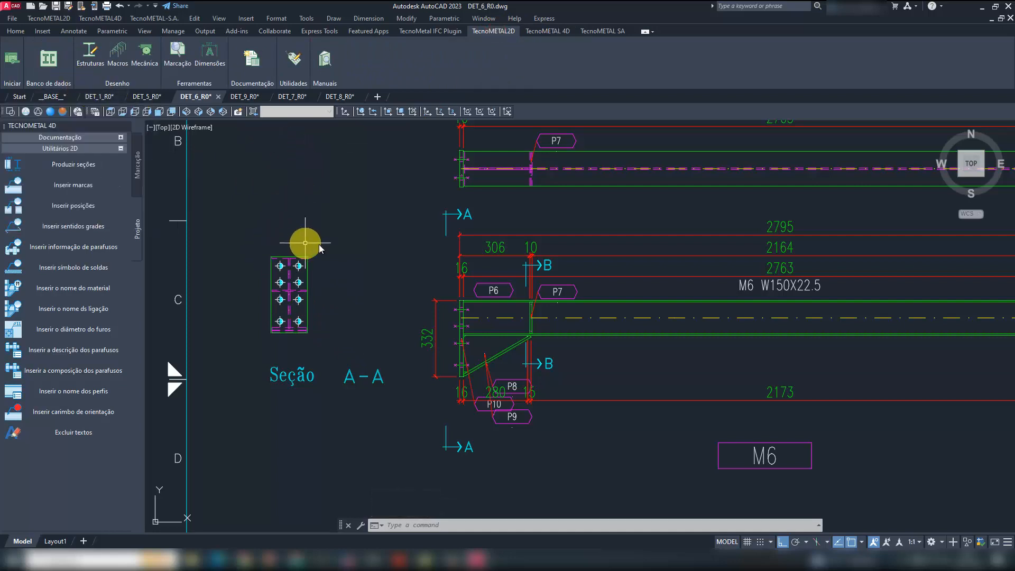
pyautogui.click(89, 51)
pyautogui.click(89, 141)
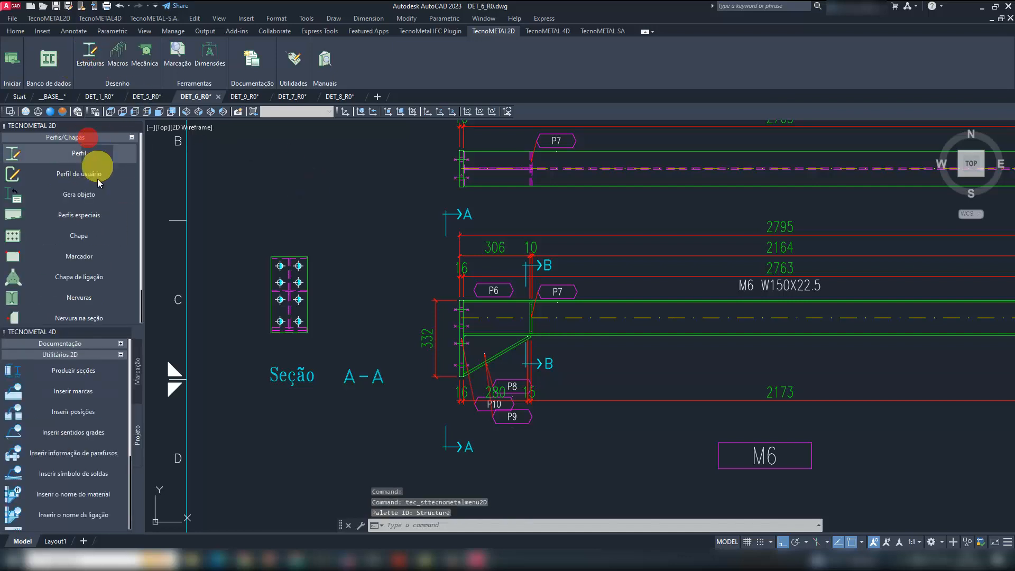
pyautogui.click(90, 256)
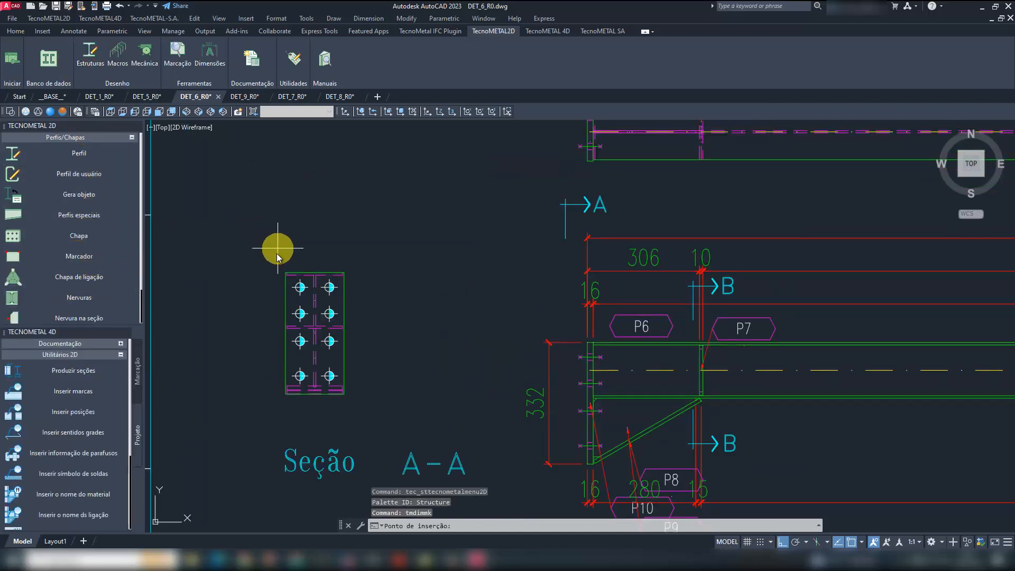
pyautogui.scroll(8, 283, 269)
pyautogui.click(291, 278)
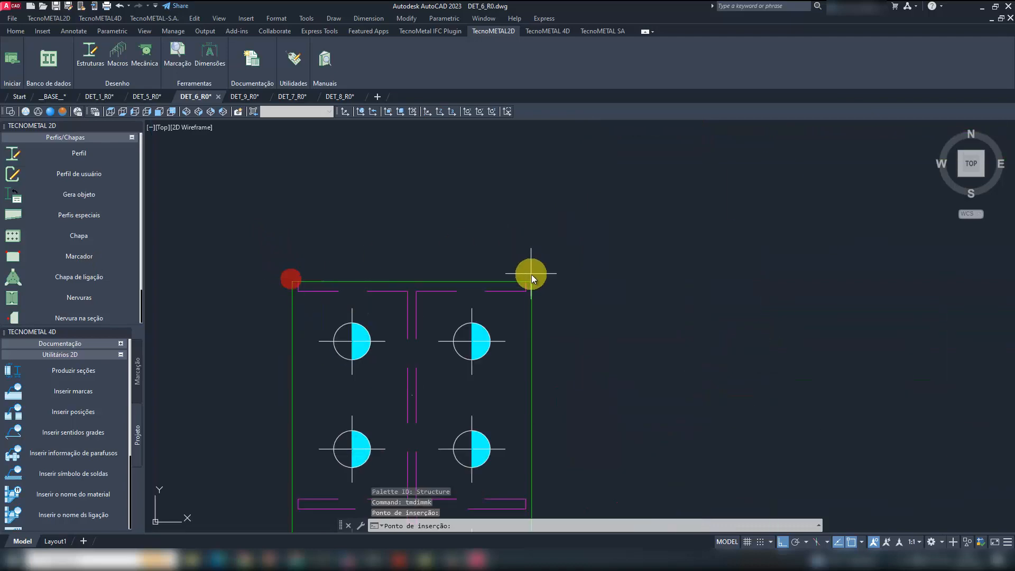
pyautogui.scroll(-4, 516, 223)
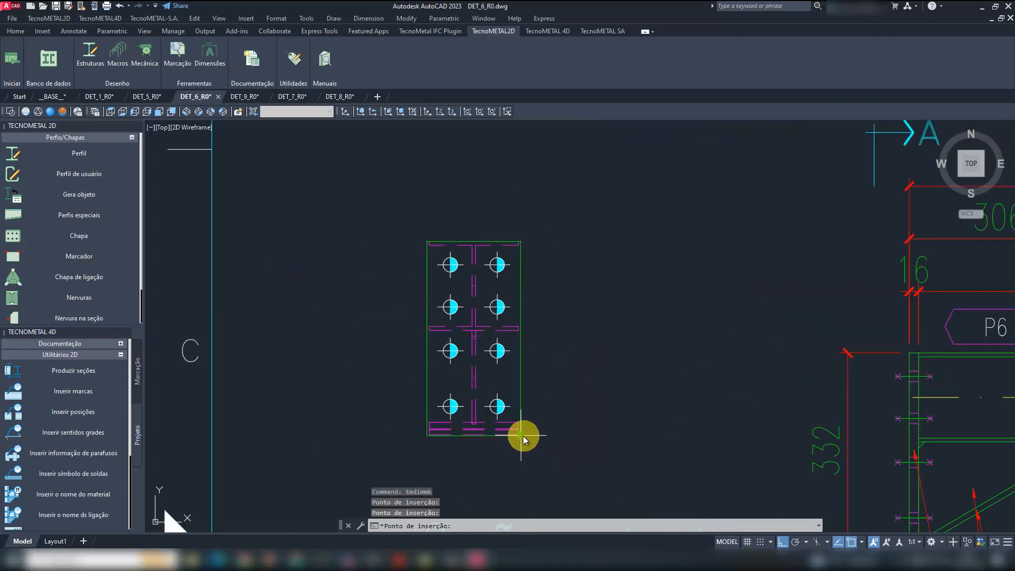
pyautogui.click(522, 436)
pyautogui.scroll(2, 432, 446)
pyautogui.click(423, 432)
pyautogui.scroll(-8, 377, 366)
pyautogui.click(358, 342)
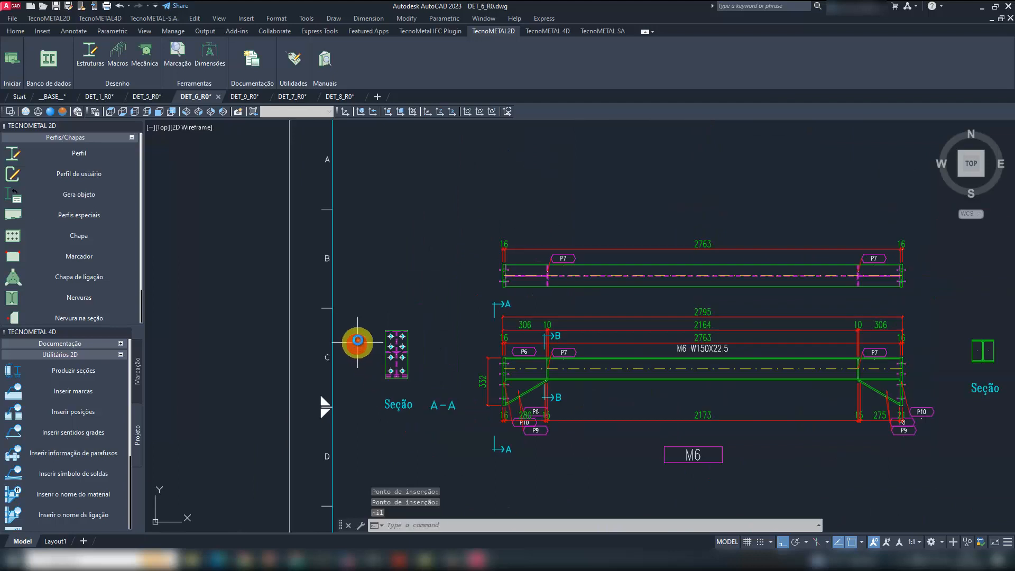
# - Automatically dimension the section A-A end plate and its holes, placing horizontal dimensions above the plate and vertical ones to its left
pyautogui.click(209, 55)
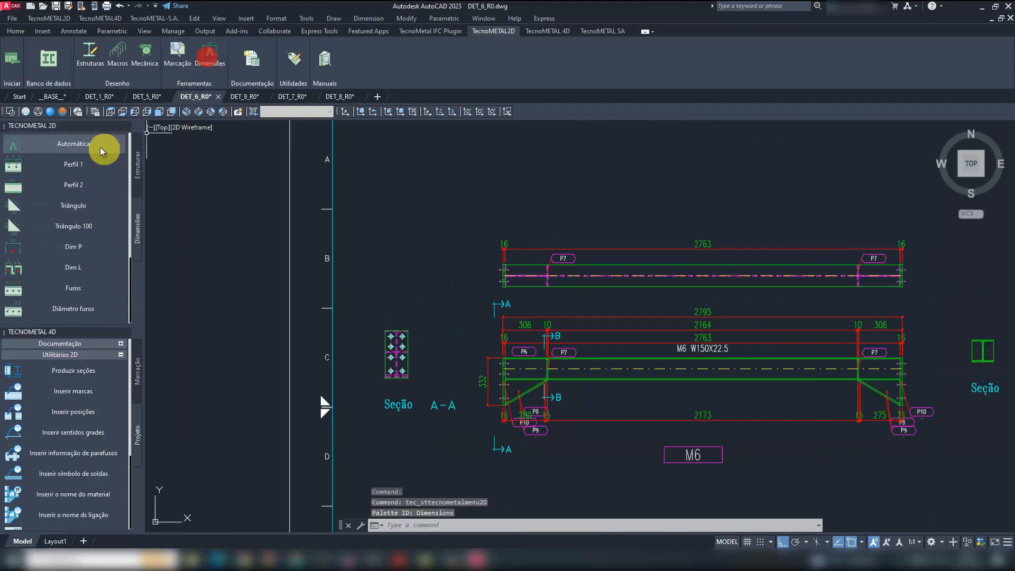
pyautogui.click(101, 150)
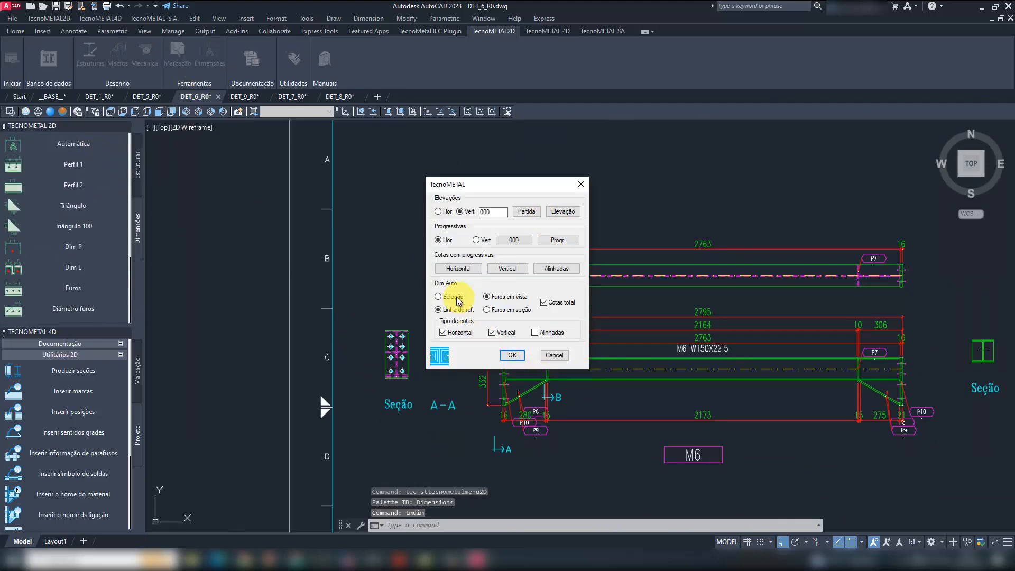
pyautogui.click(511, 354)
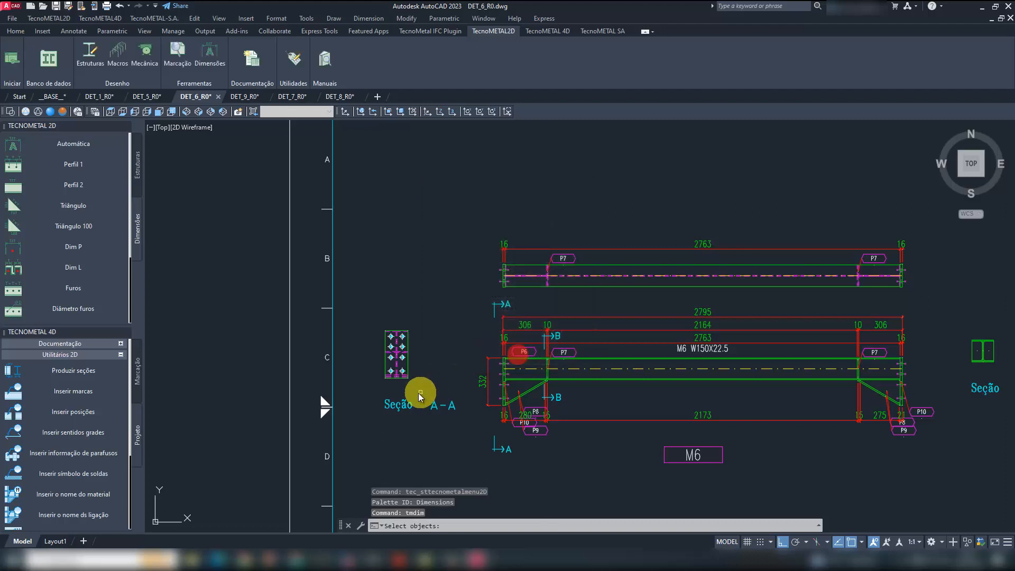
pyautogui.scroll(3, 420, 391)
pyautogui.click(421, 389)
pyautogui.click(351, 267)
pyautogui.rightClick(354, 266)
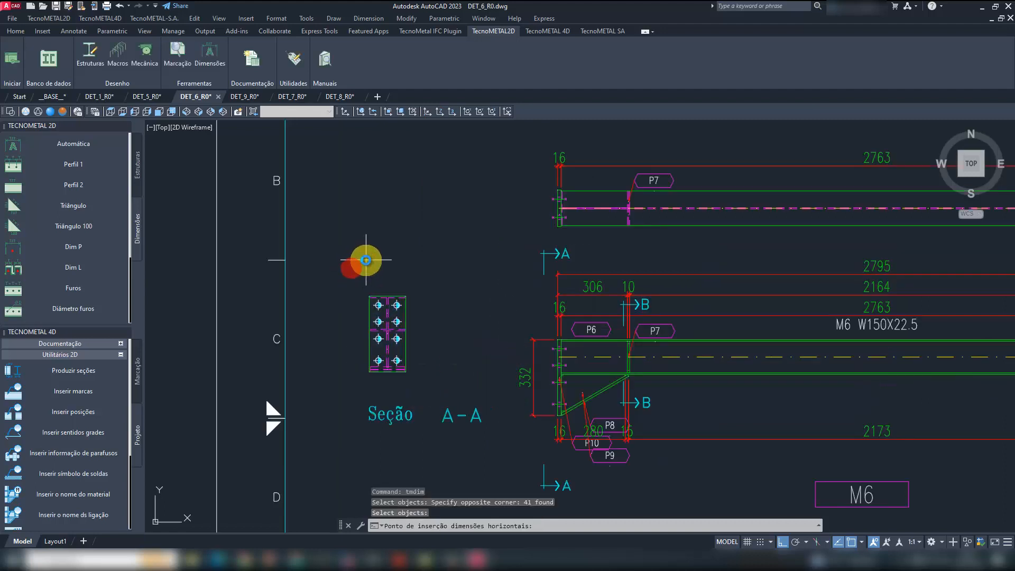
pyautogui.click(370, 253)
pyautogui.click(323, 337)
pyautogui.rightClick(450, 271)
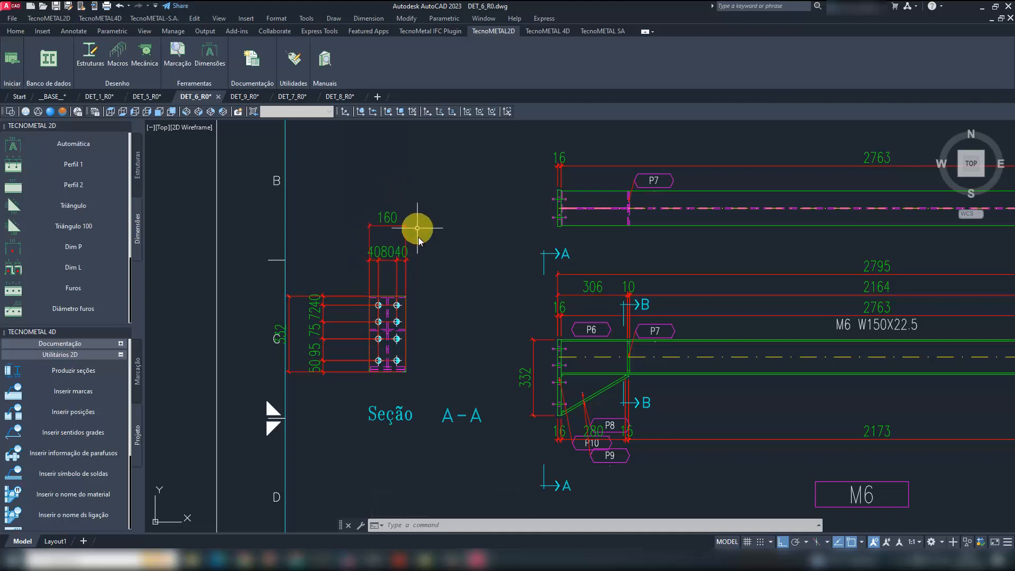
# - Close the TecnoMETAL 4D palette and add a hole-diameter label to the upper-right hole of section A-A, placed beyond the plate's upper-right corner
pyautogui.scroll(-2, 425, 260)
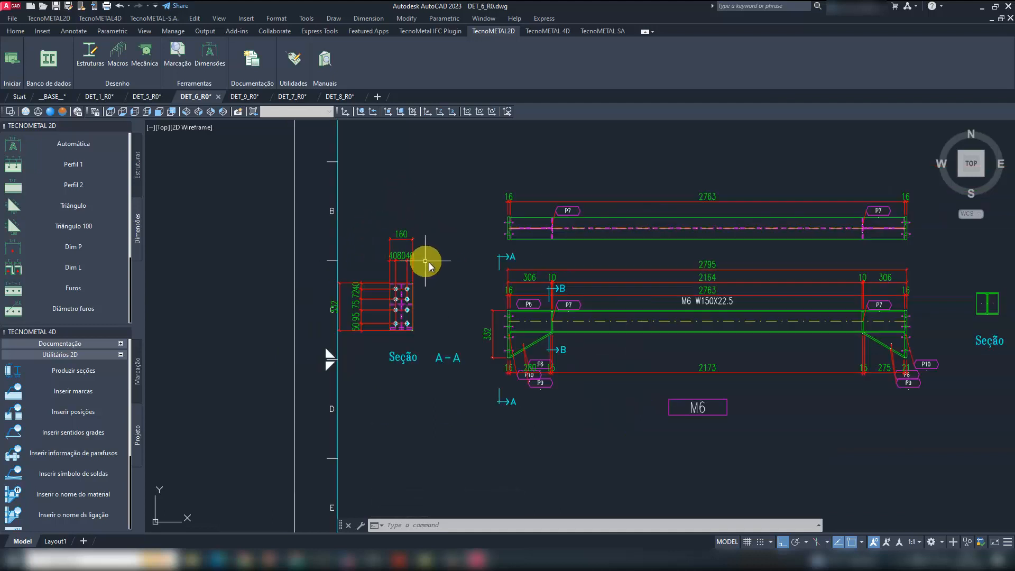
pyautogui.moveTo(442, 265); pyautogui.dragTo(408, 266, button='middle')
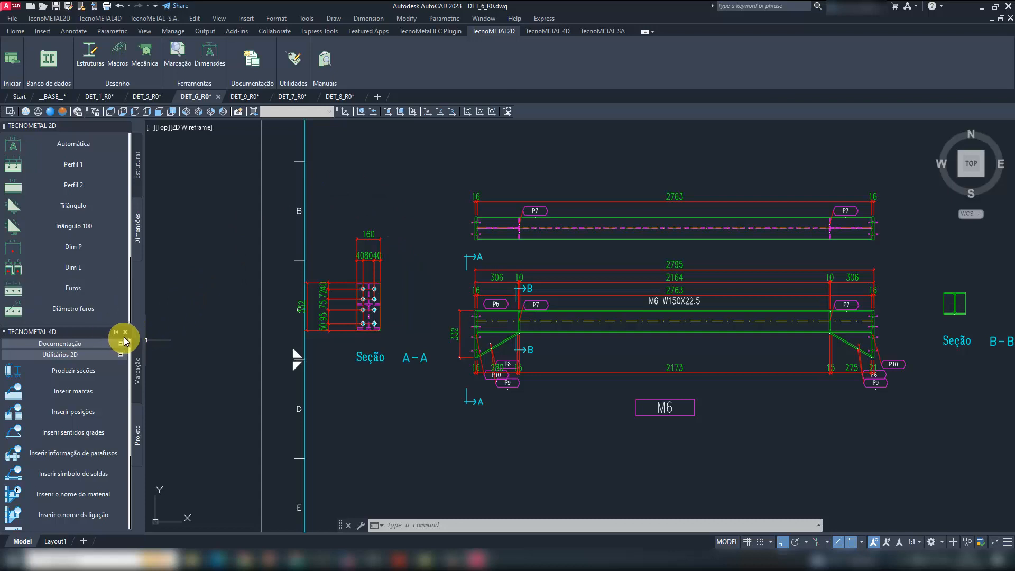
pyautogui.click(126, 332)
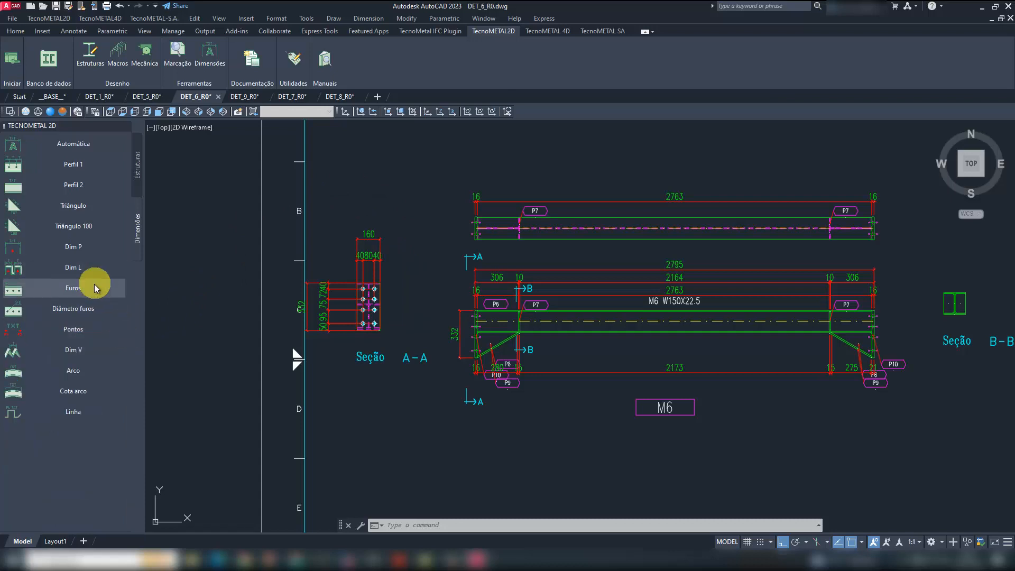
pyautogui.click(87, 309)
pyautogui.scroll(8, 373, 294)
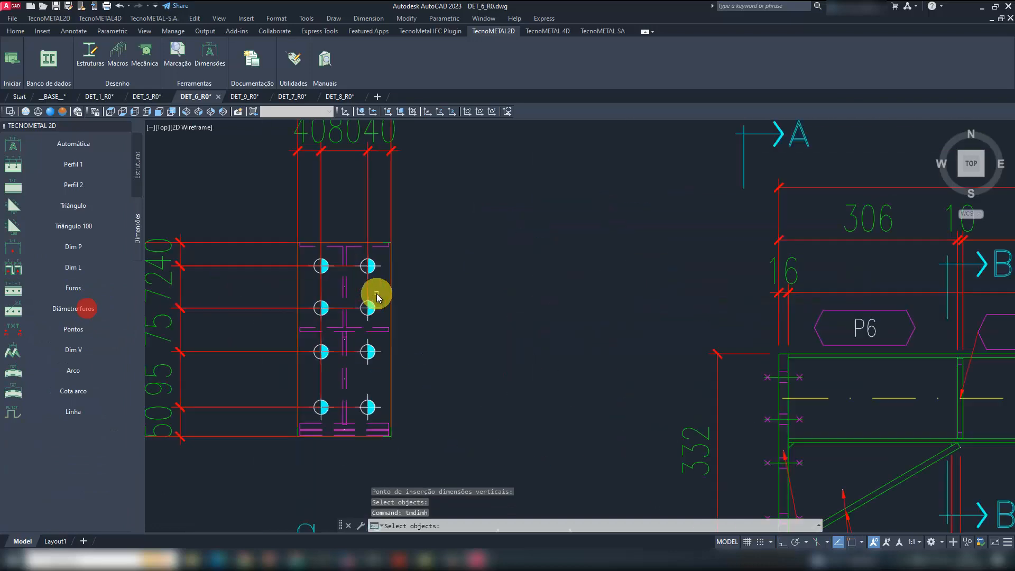
pyautogui.click(375, 266)
pyautogui.scroll(-5, 402, 253)
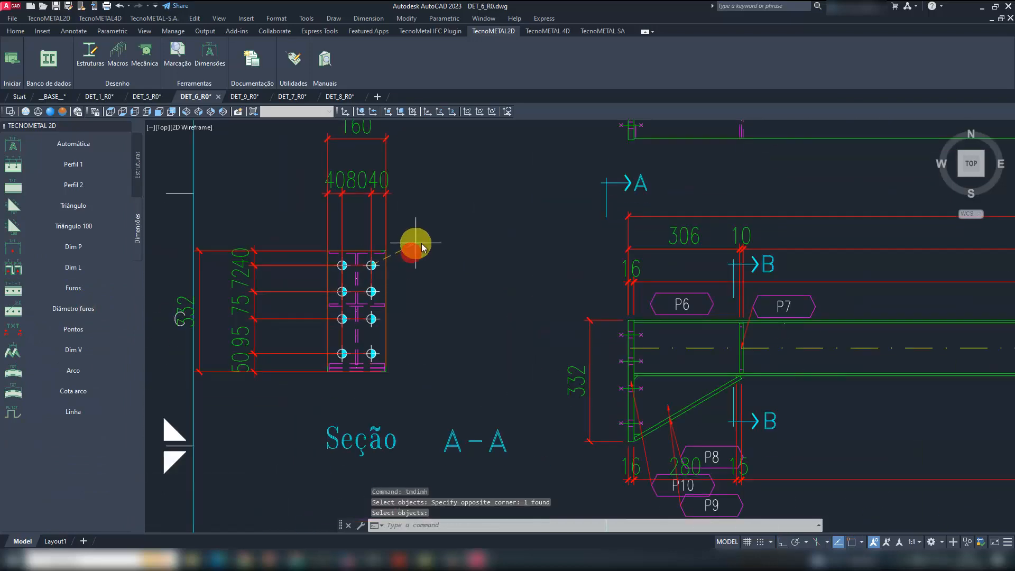
pyautogui.scroll(-3, 447, 264)
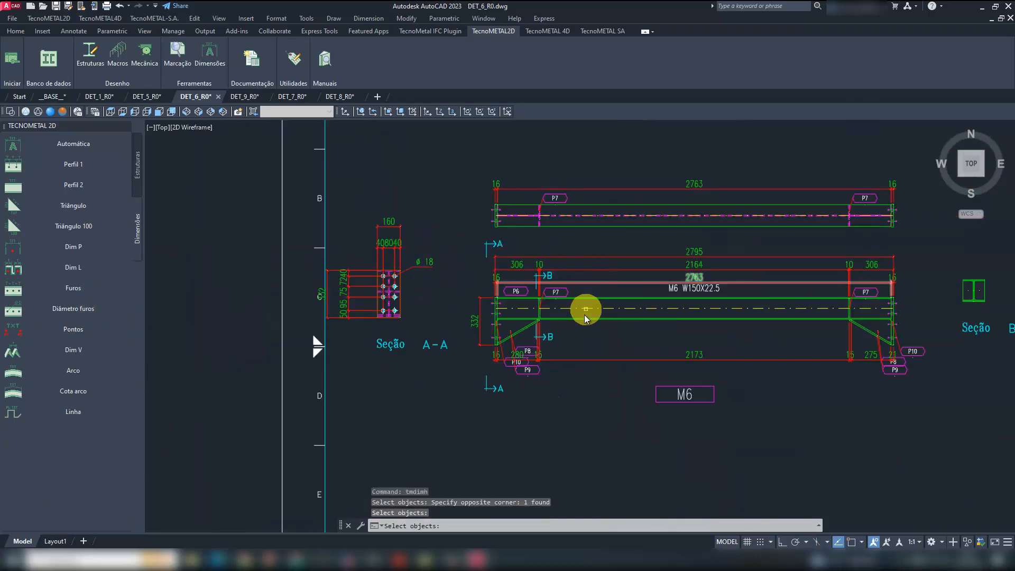
pyautogui.scroll(-2, 569, 316)
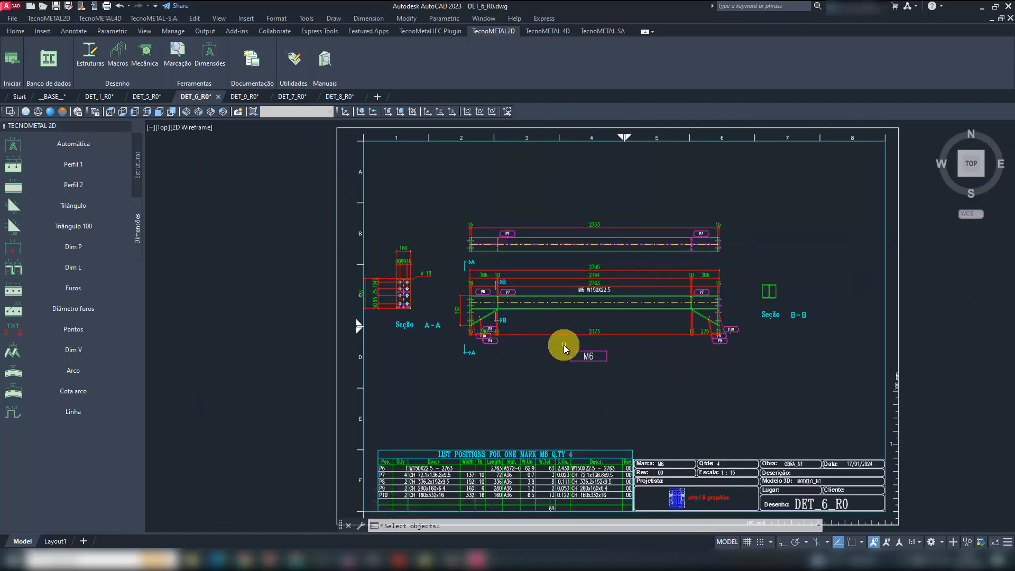
pyautogui.press('Escape')
pyautogui.moveTo(583, 376); pyautogui.dragTo(508, 363, button='middle')
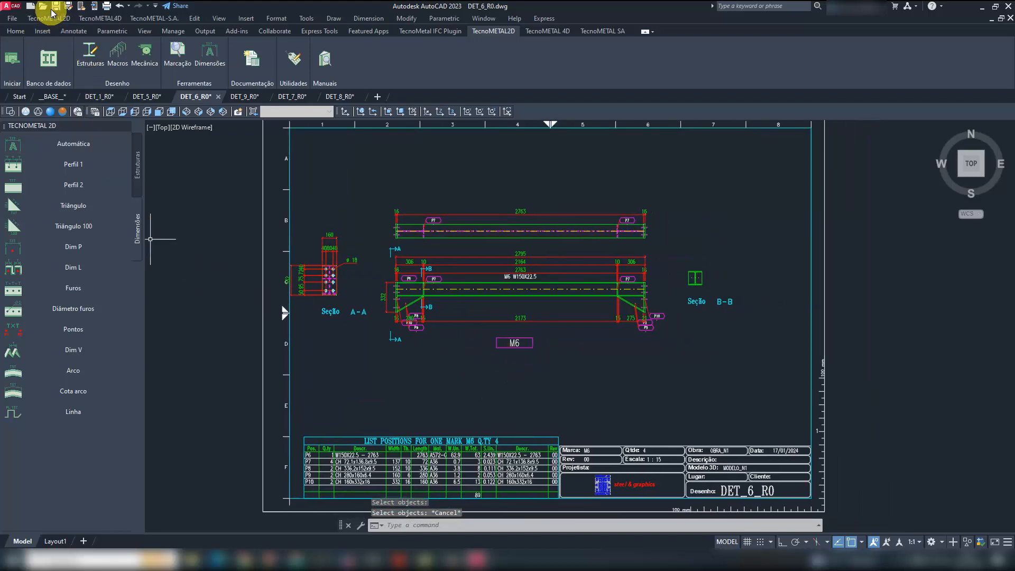
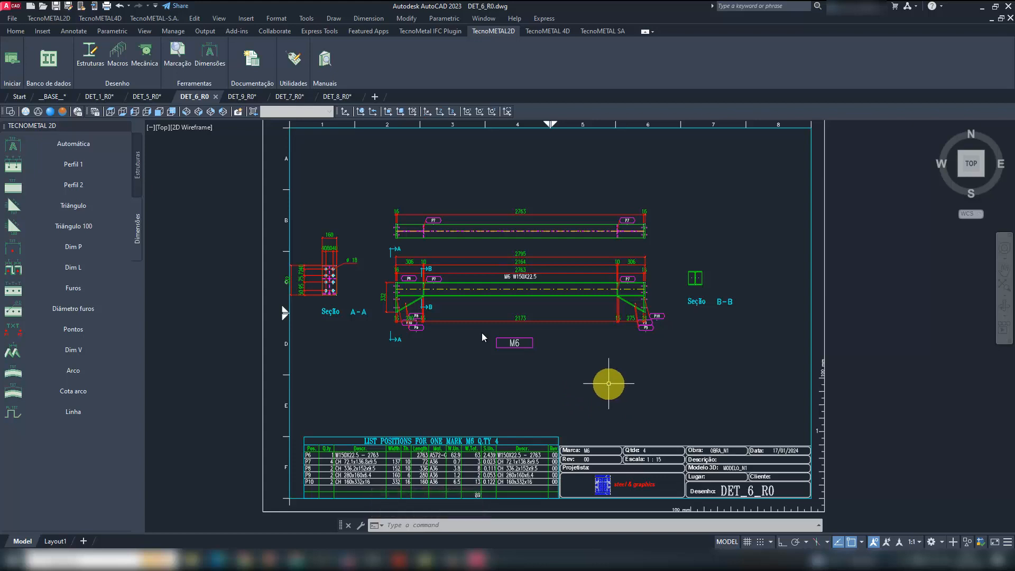
# - Close drawing DET_8_R0 saving its changes, and close DET_7_R0 and DET_9_R0 without saving
pyautogui.click(357, 97)
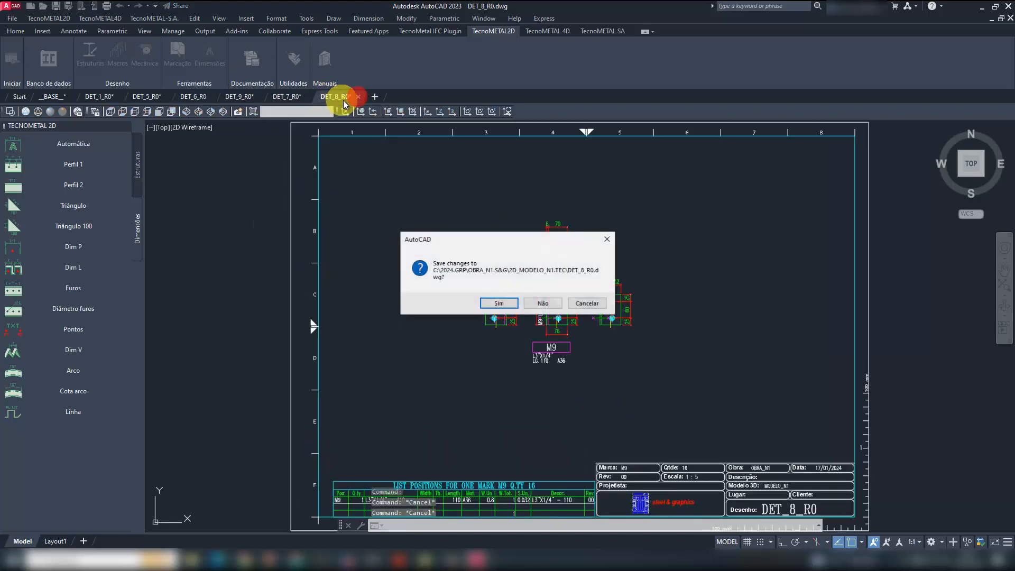
pyautogui.click(503, 303)
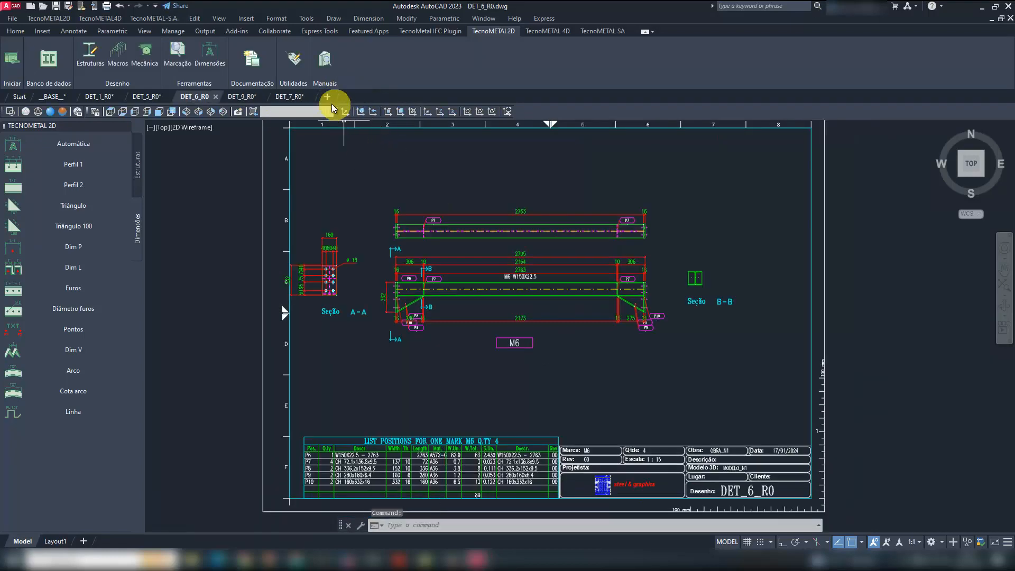
pyautogui.click(301, 97)
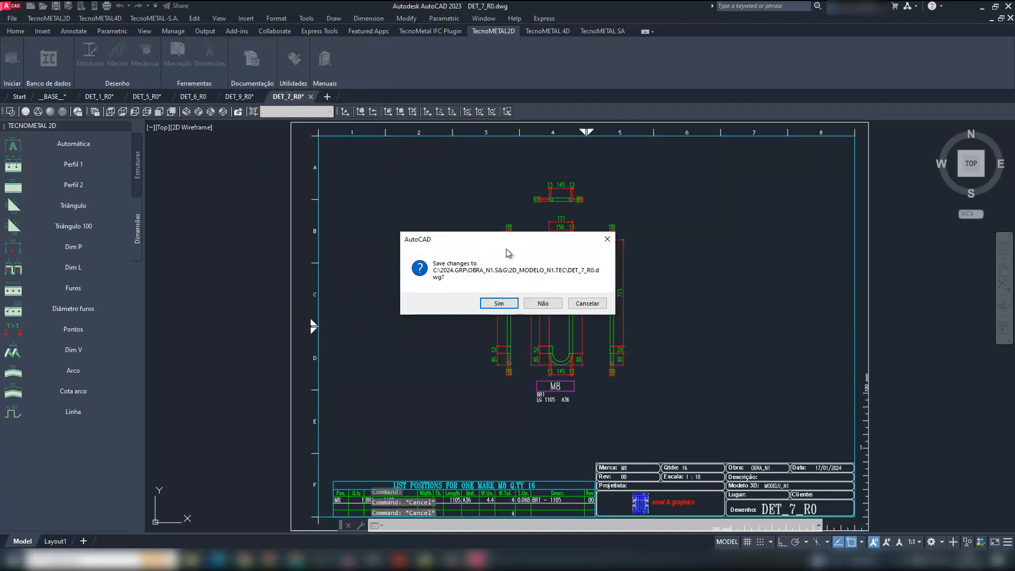
pyautogui.click(542, 303)
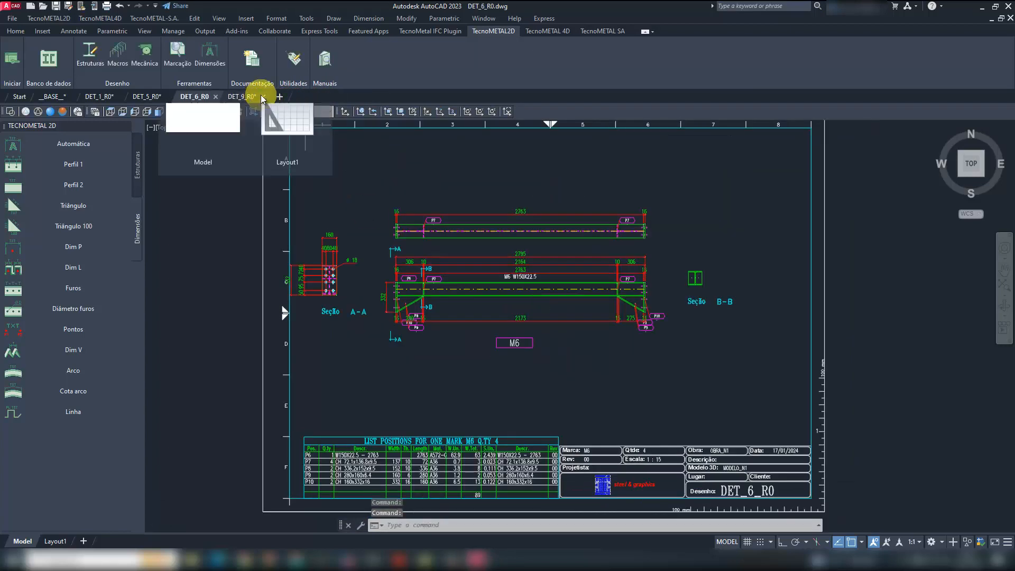
pyautogui.click(263, 97)
pyautogui.click(543, 304)
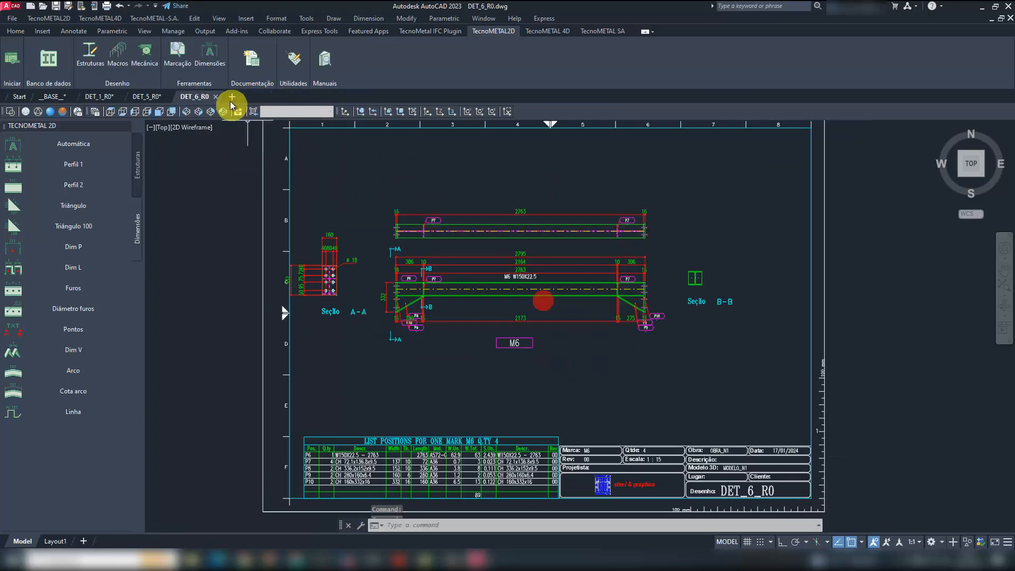
# - Close drawing DET_6_R0, and close DET_5_R0 and DET_1_R0 without saving their changes
pyautogui.click(215, 97)
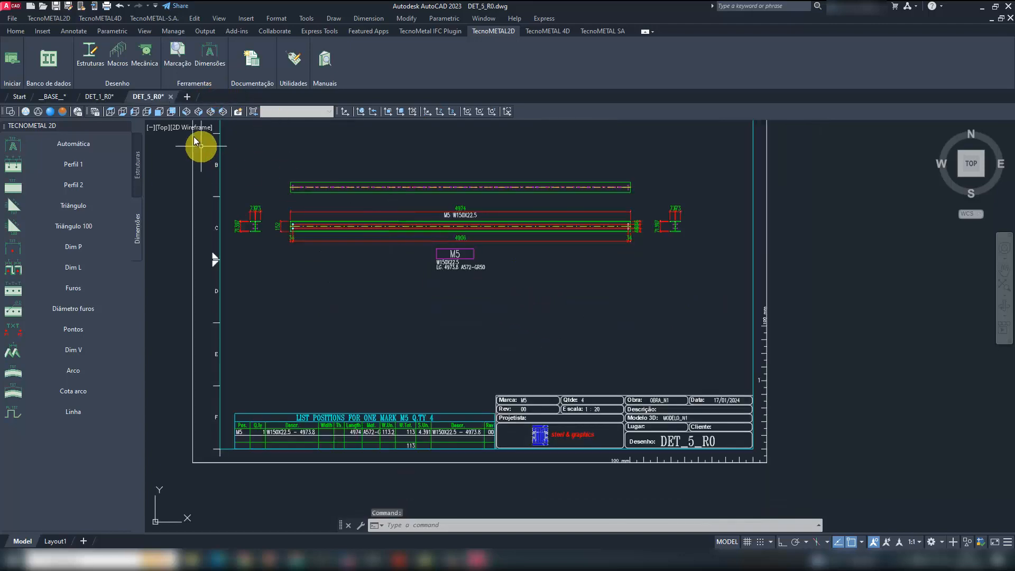
pyautogui.click(170, 96)
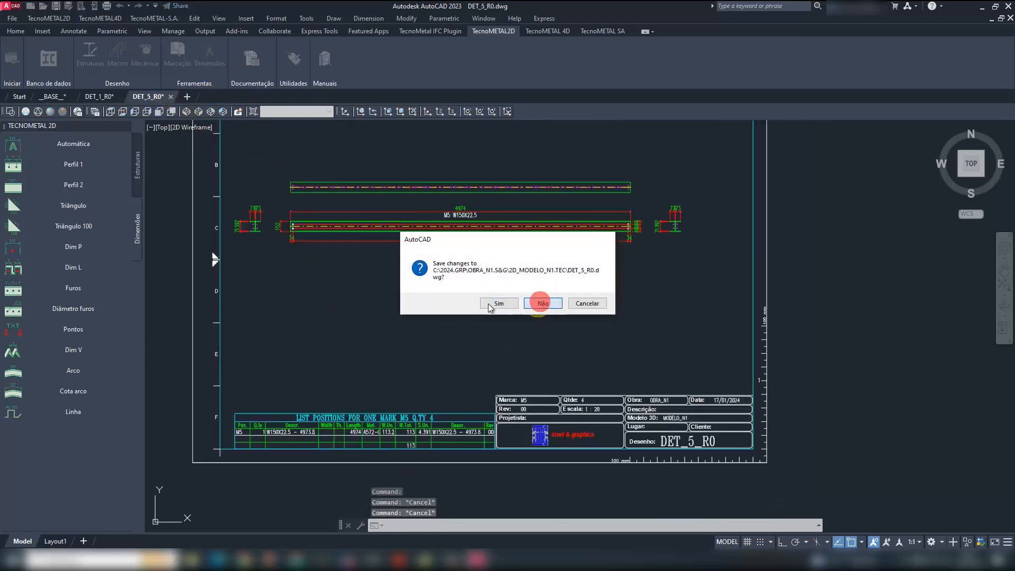
pyautogui.click(542, 304)
pyautogui.click(123, 97)
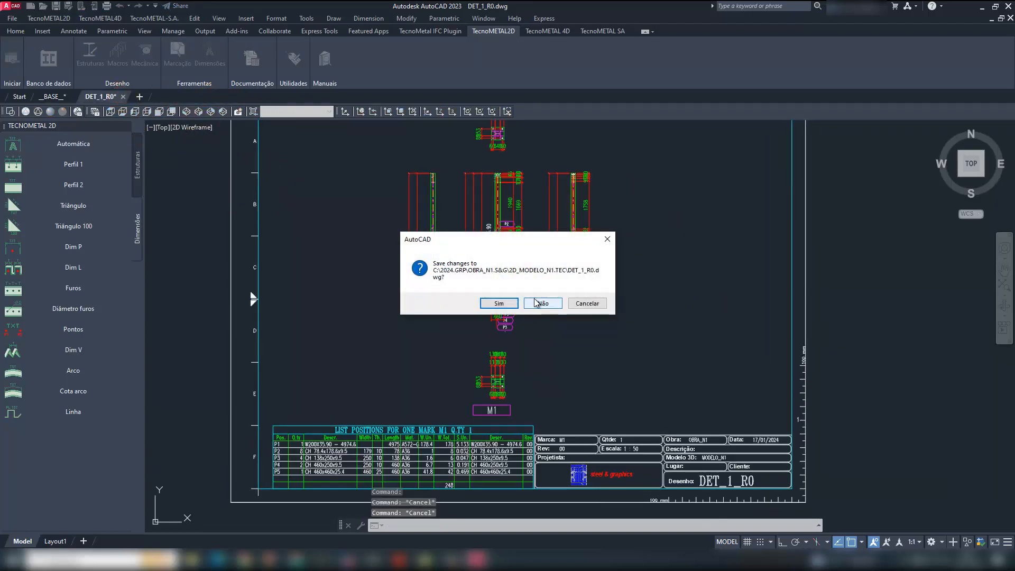
pyautogui.click(541, 304)
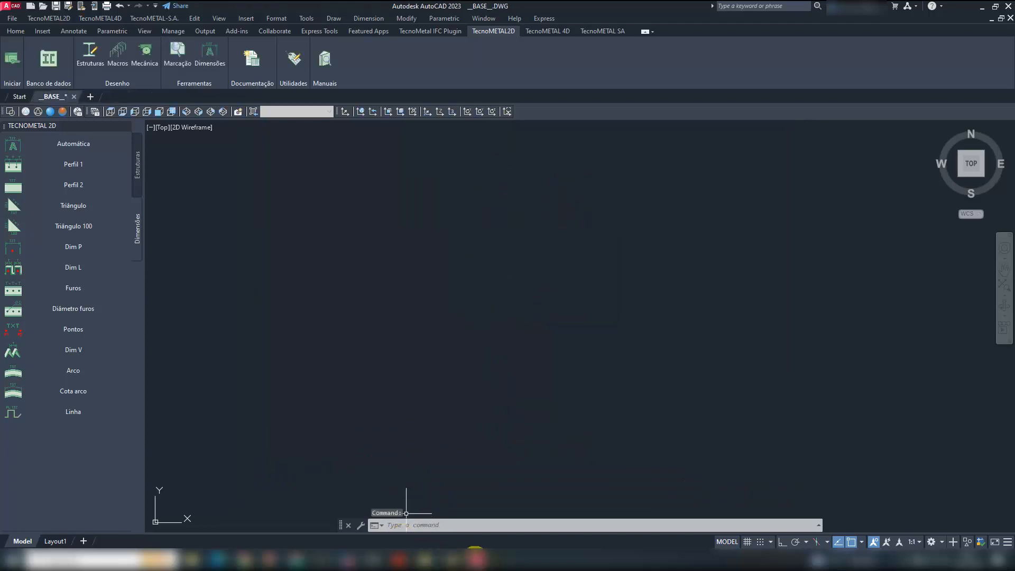
# - Switch to the MODELO_N1 window, read the model, and select all views from BASES to R_V5_2 for extraction
pyautogui.moveTo(463, 552)
pyautogui.click(529, 510)
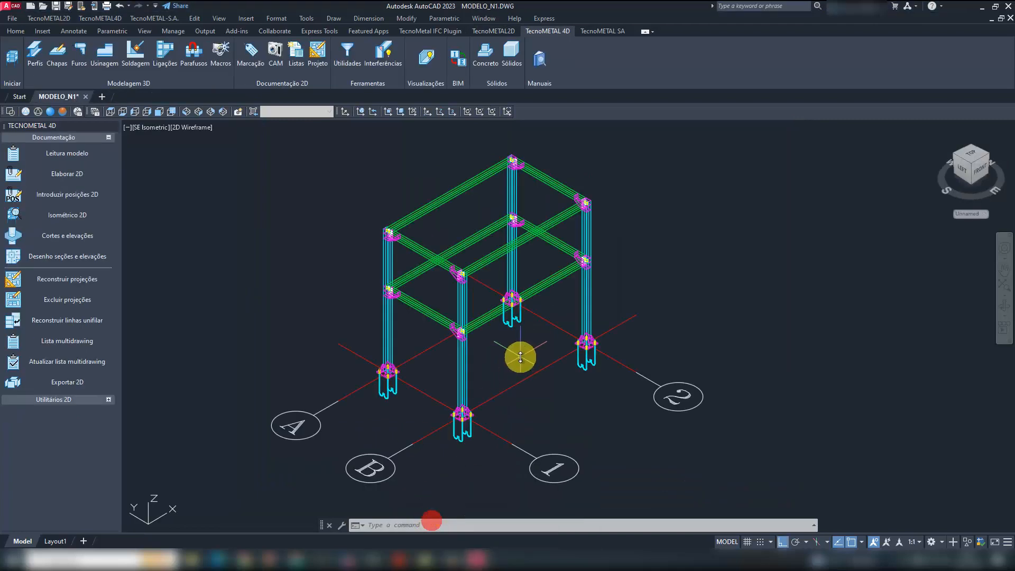
pyautogui.click(81, 157)
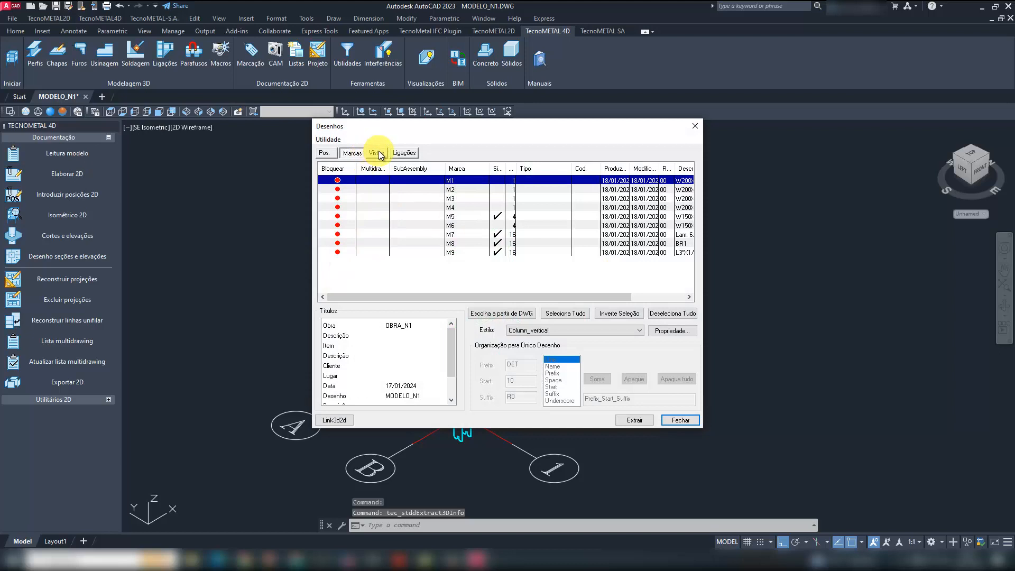
pyautogui.click(376, 153)
pyautogui.keyDown('shift'); pyautogui.click(393, 234); pyautogui.keyUp('shift')
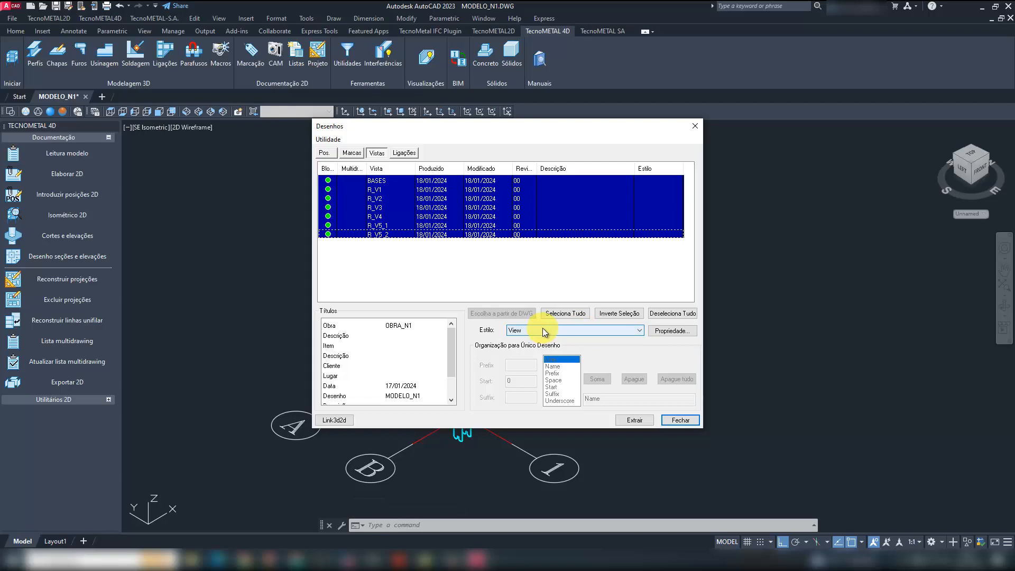
# - Examine the 3D-2D configuration of the View style, including its elements, views, options, scale, template and table settings
pyautogui.click(658, 332)
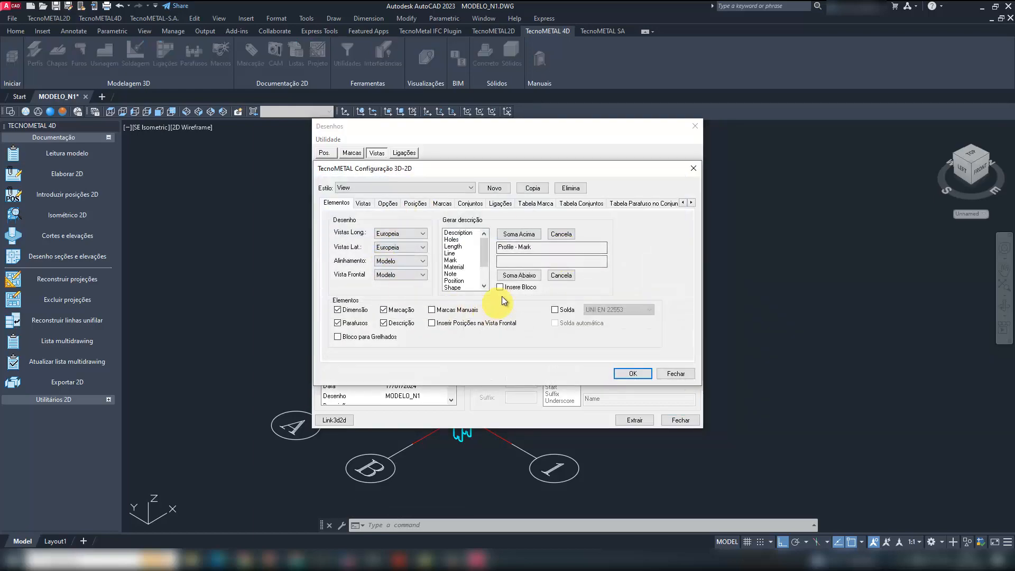
pyautogui.click(363, 204)
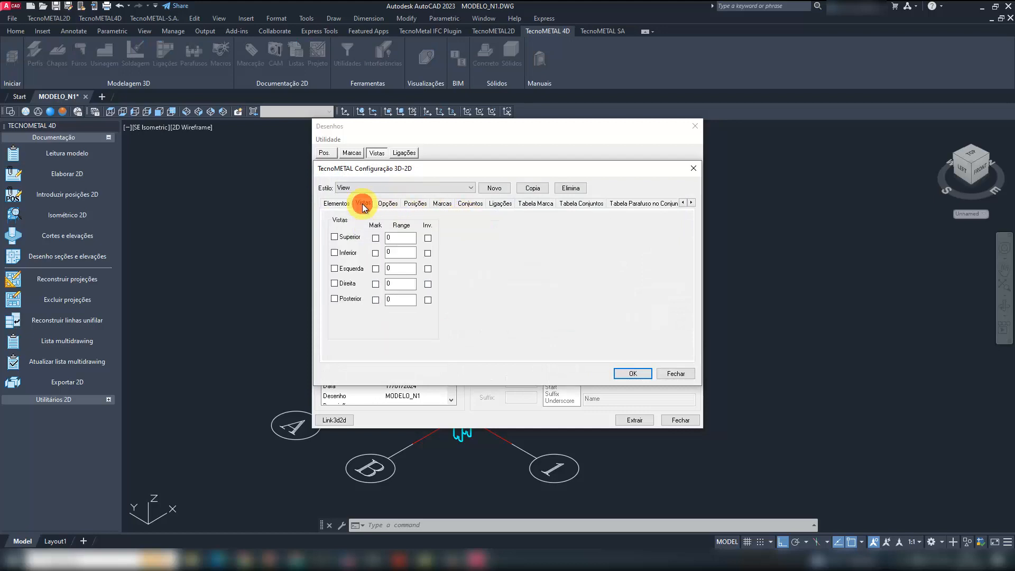
pyautogui.click(388, 204)
pyautogui.click(416, 203)
pyautogui.click(444, 203)
pyautogui.click(467, 204)
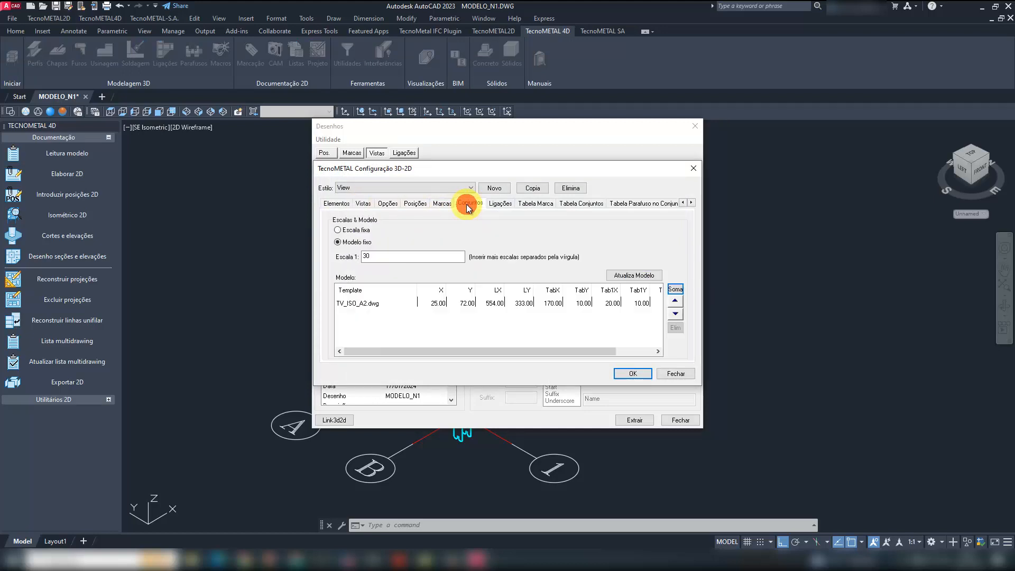
pyautogui.click(500, 204)
pyautogui.click(535, 203)
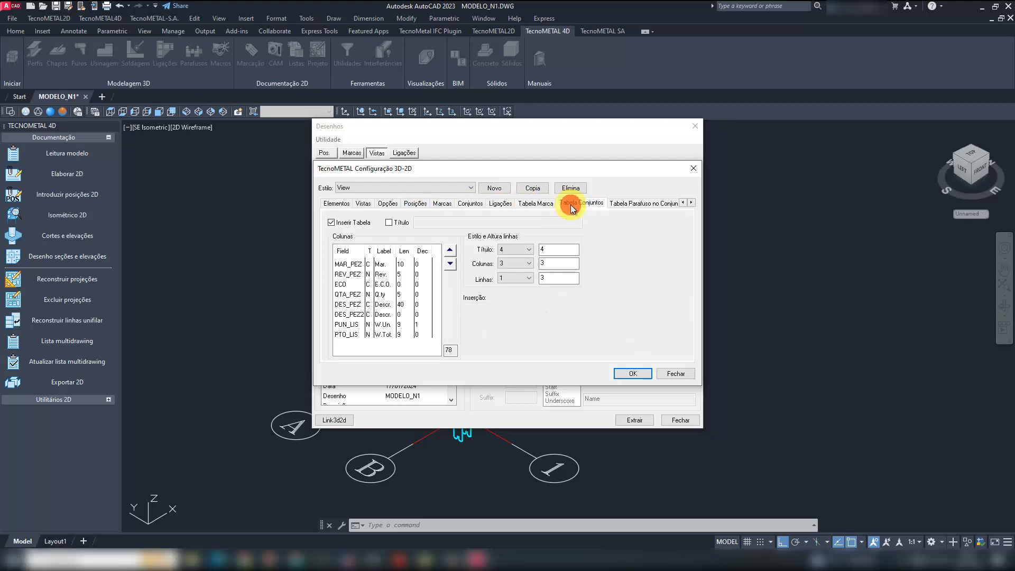
pyautogui.click(569, 204)
pyautogui.click(624, 206)
pyautogui.click(332, 203)
pyautogui.click(354, 204)
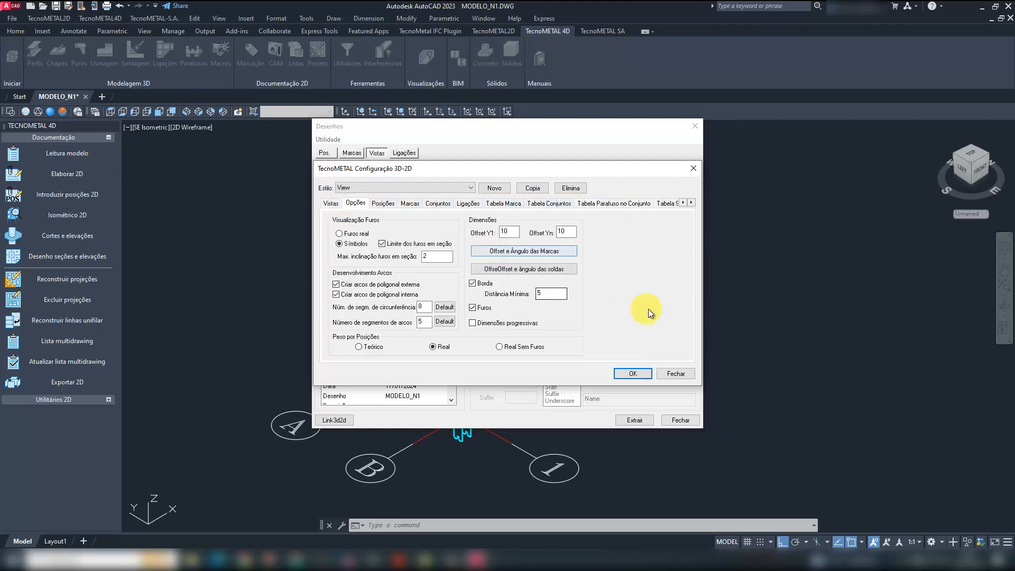
pyautogui.click(671, 372)
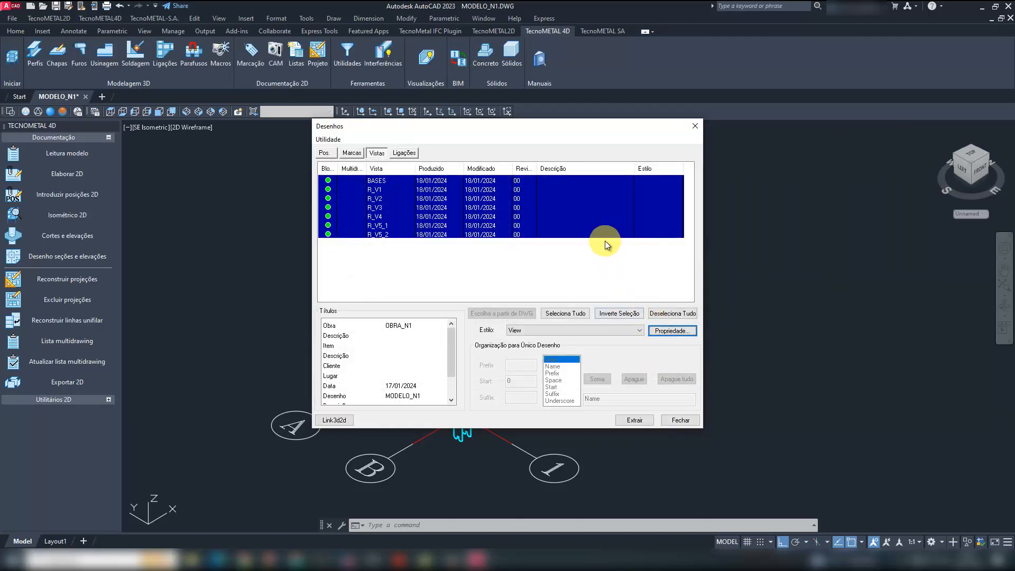
# - Extract the selected views with the View style and connections 1, 2 and 3 with the Connection style
pyautogui.click(635, 420)
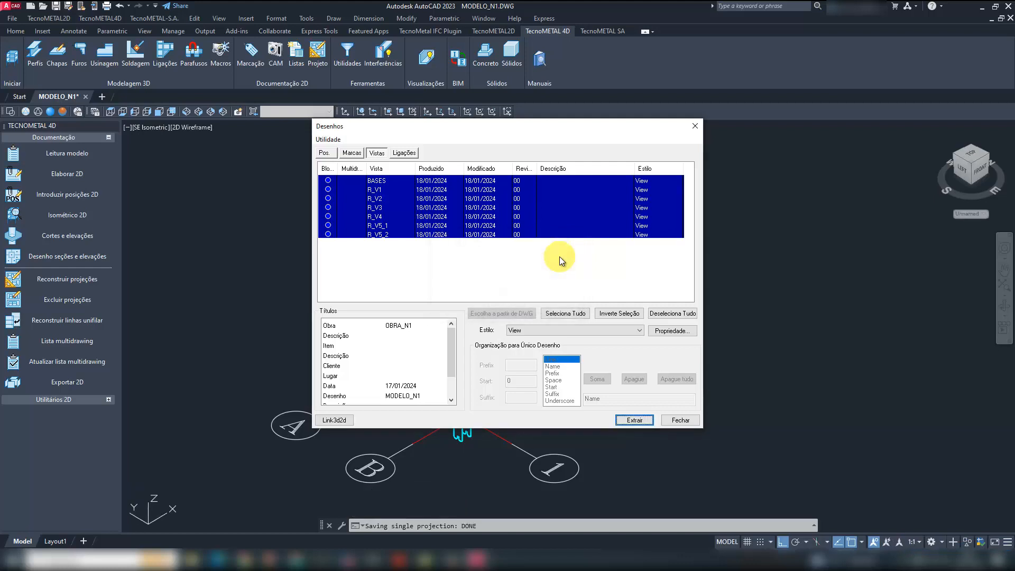
pyautogui.click(404, 152)
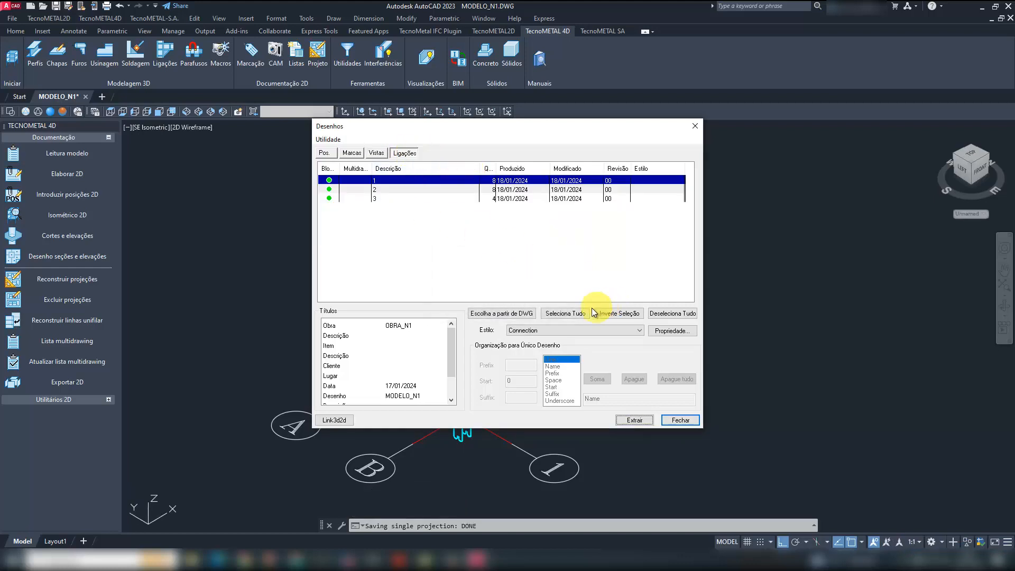
pyautogui.click(561, 313)
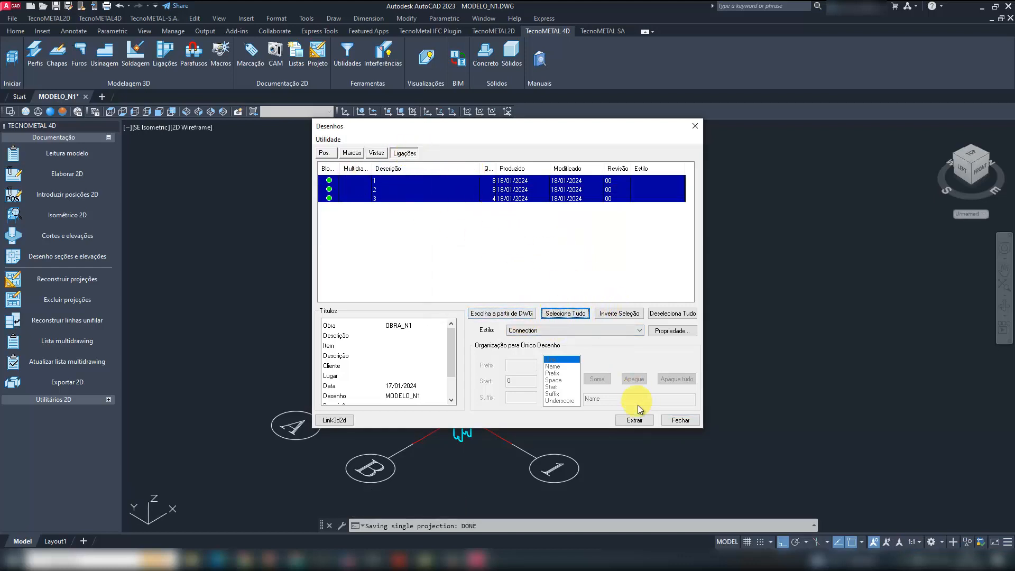
pyautogui.click(636, 420)
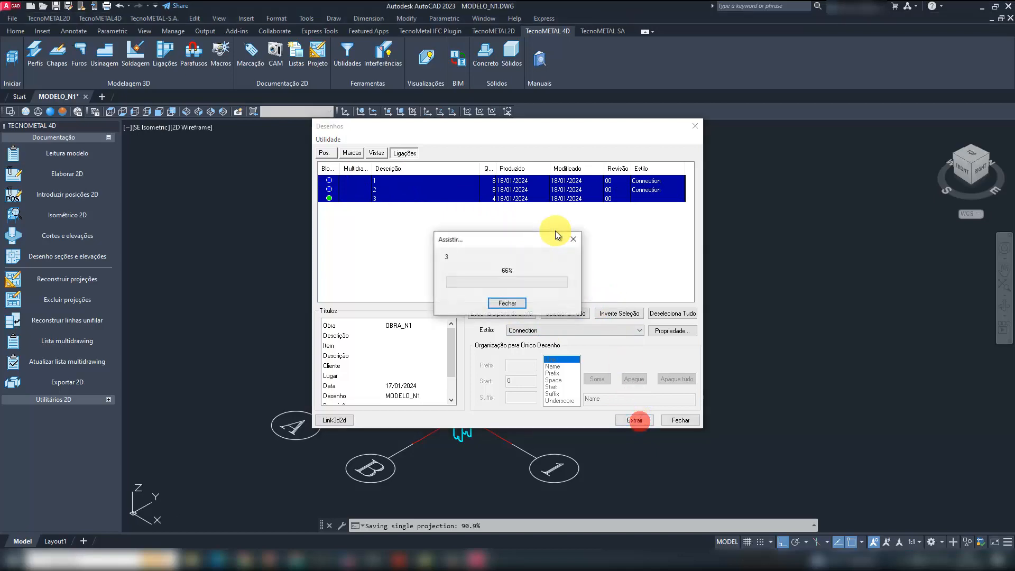
pyautogui.click(693, 128)
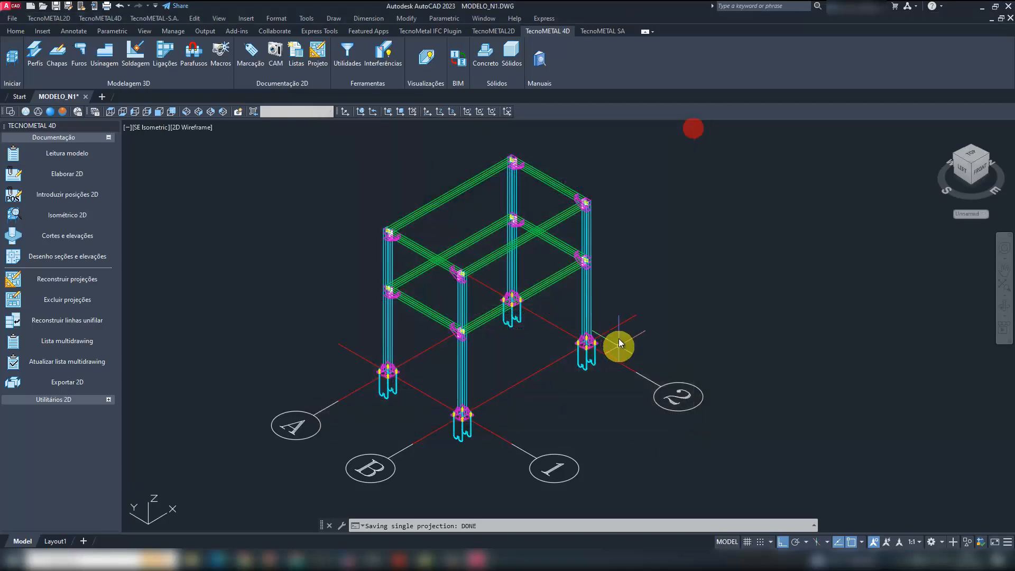
# - Switch to the __BASE__ drawing window and replace the TecnoMETAL 2D palette with the TecnoMETAL 4D documentation tools
pyautogui.moveTo(477, 560)
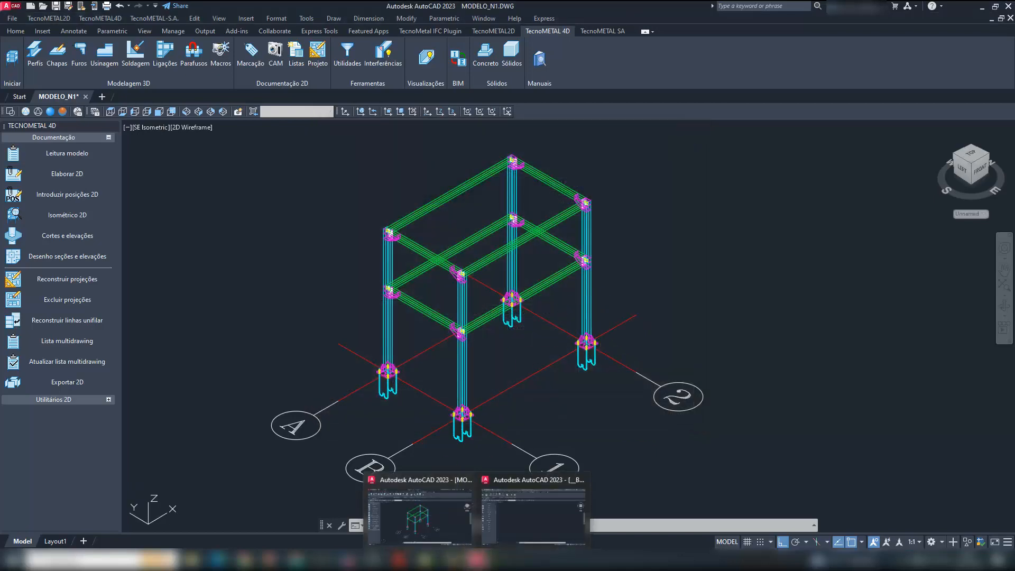
pyautogui.click(506, 538)
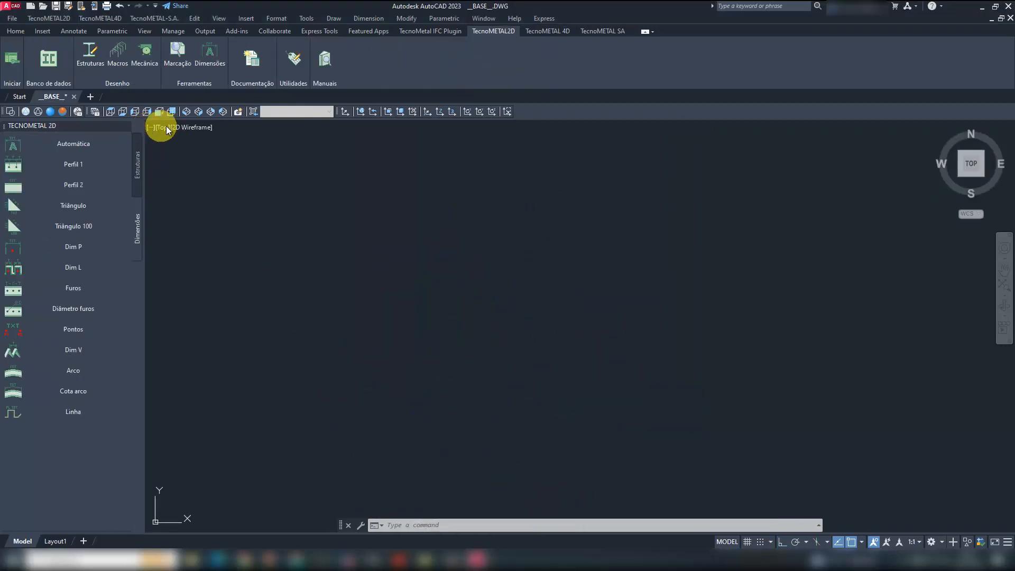
pyautogui.click(126, 126)
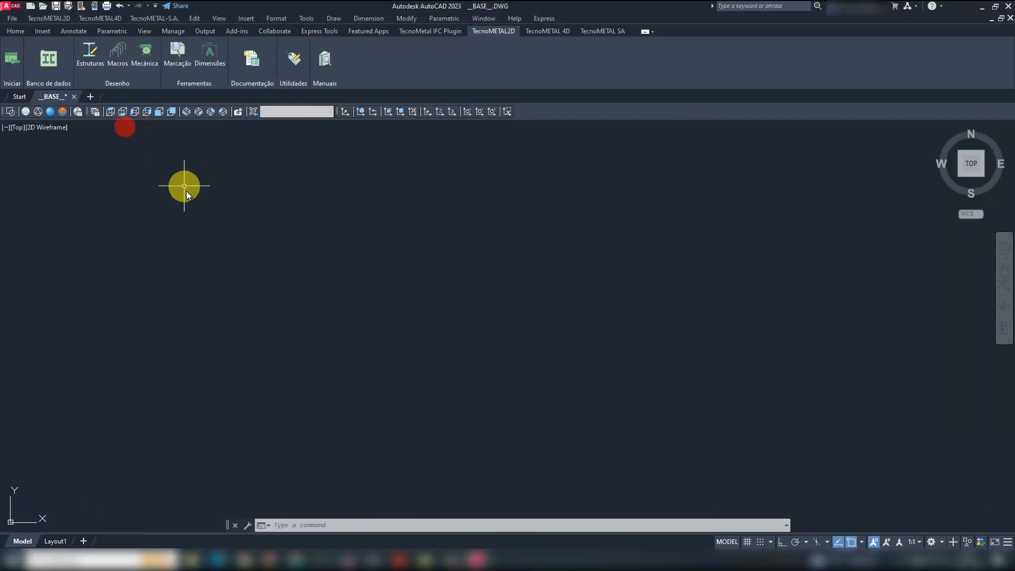
pyautogui.click(540, 30)
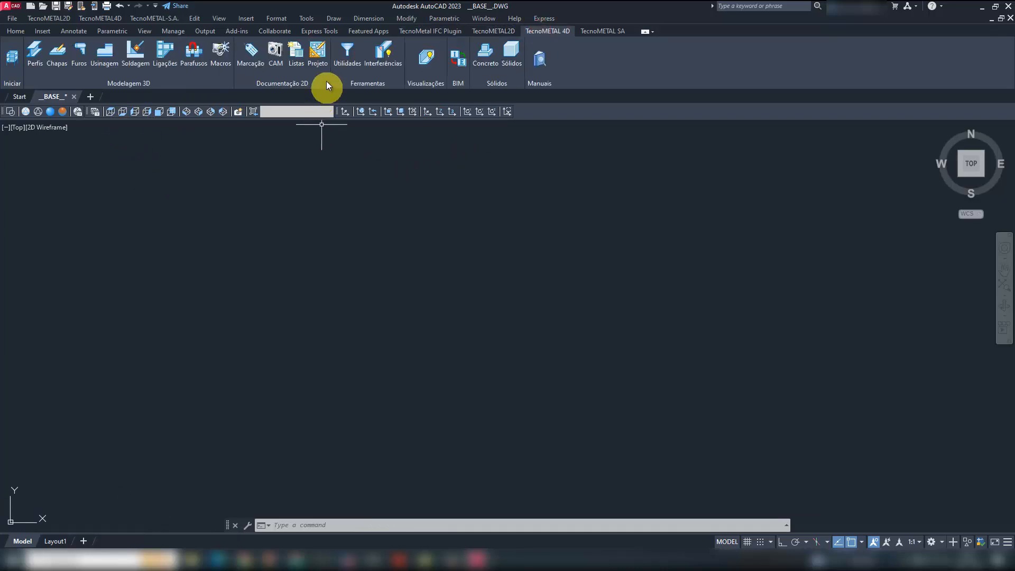
pyautogui.click(318, 55)
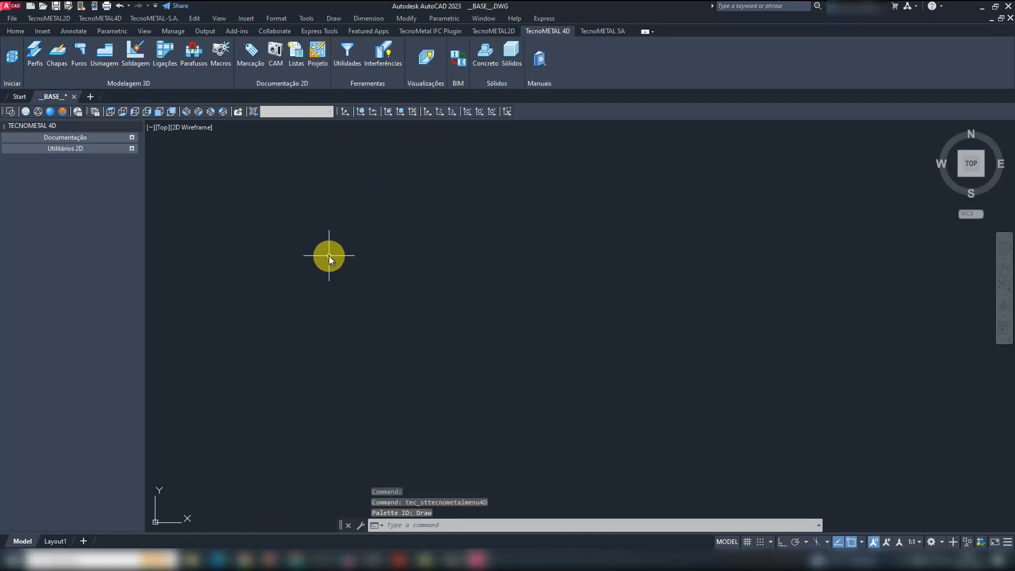
pyautogui.click(107, 138)
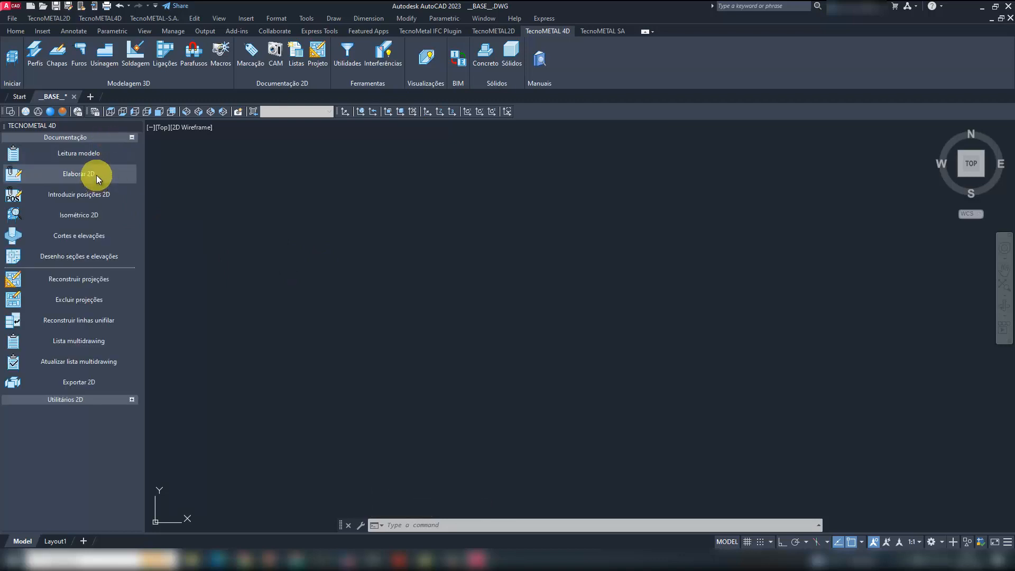
# - Start the Elaborar 2D command and select all views from BASES to R_V5_2 for drawing generation
pyautogui.click(96, 175)
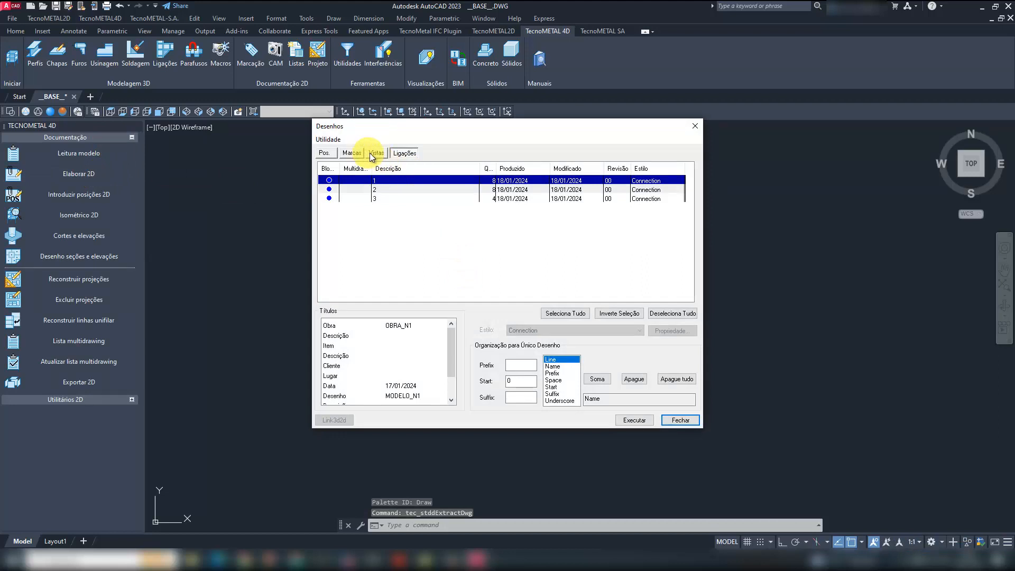
pyautogui.click(373, 154)
pyautogui.keyDown('shift'); pyautogui.click(384, 237); pyautogui.keyUp('shift')
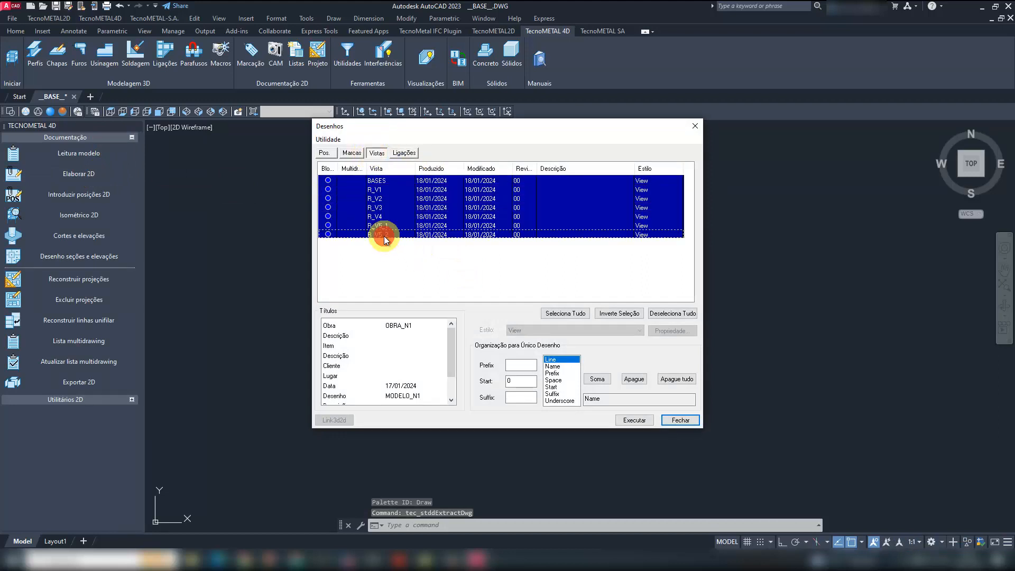
# - Set the drawing numbering to prefix MT, start number 1 and suffix R0
pyautogui.click(522, 365)
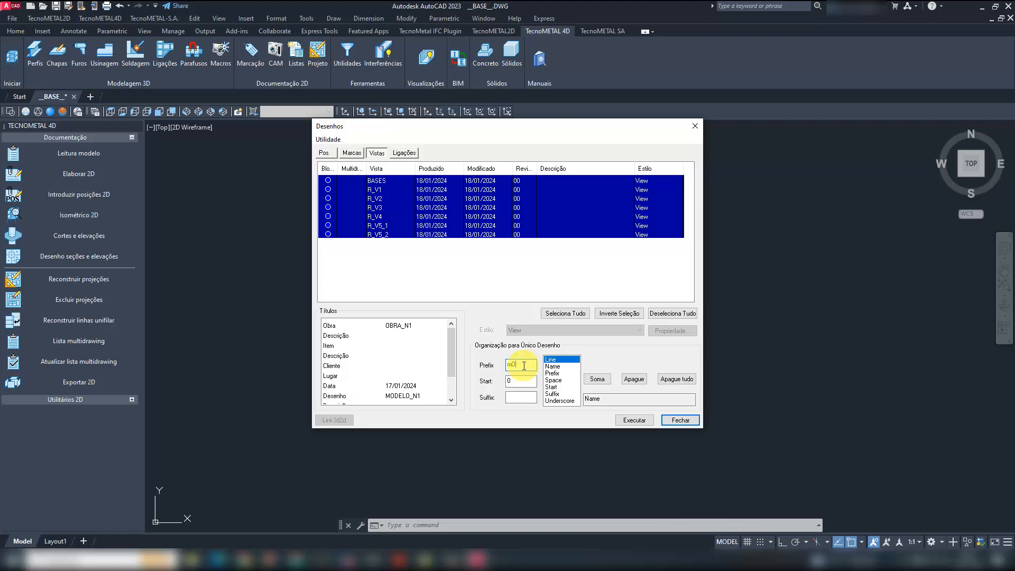
pyautogui.press('capslock')
pyautogui.write('mo')
pyautogui.press('BackSpace')
pyautogui.press('capslock')
pyautogui.write('MT')
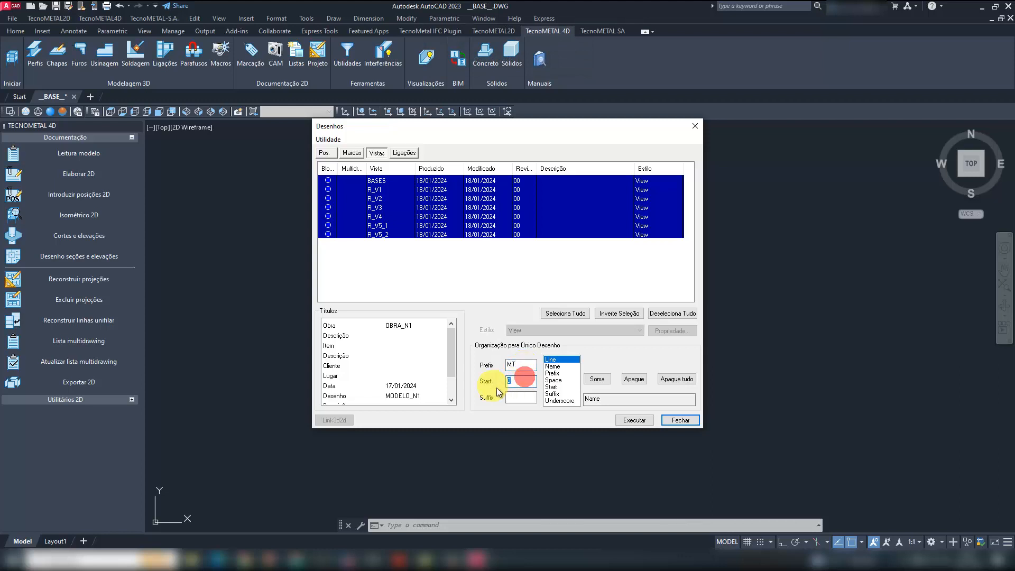
pyautogui.click(535, 397)
pyautogui.write('R0')
# - Replace the drawing name format with Prefix_Start_Suffix and generate the drawings of the selected views
pyautogui.click(643, 382)
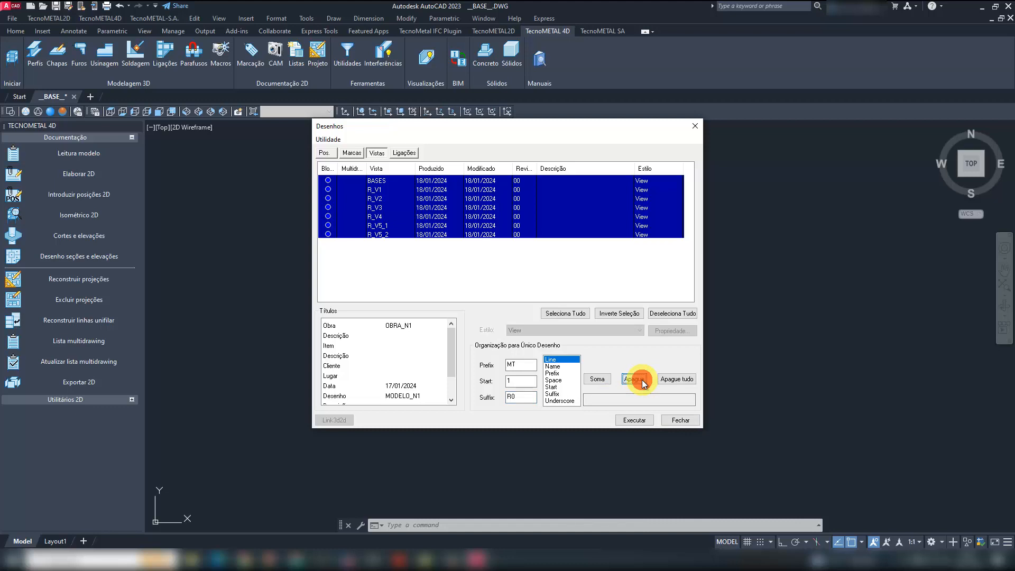
pyautogui.click(561, 373)
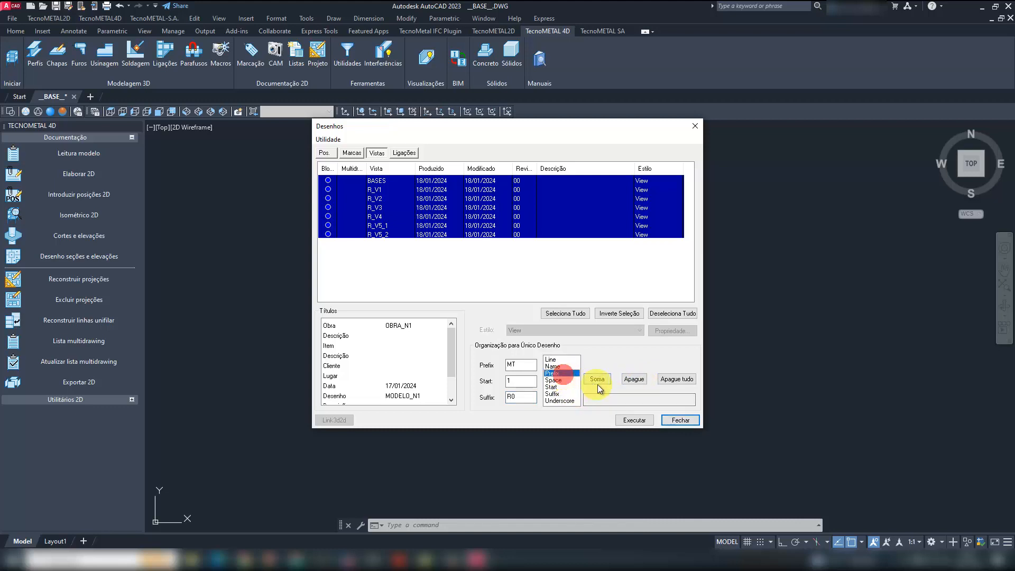
pyautogui.click(597, 379)
pyautogui.click(559, 400)
pyautogui.click(597, 379)
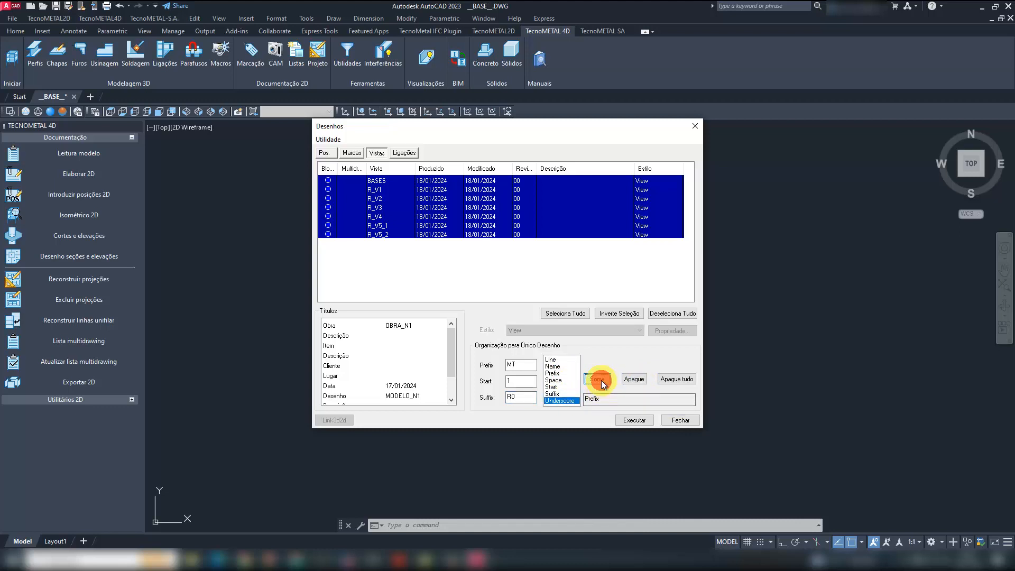
pyautogui.click(560, 387)
pyautogui.click(597, 378)
pyautogui.click(567, 401)
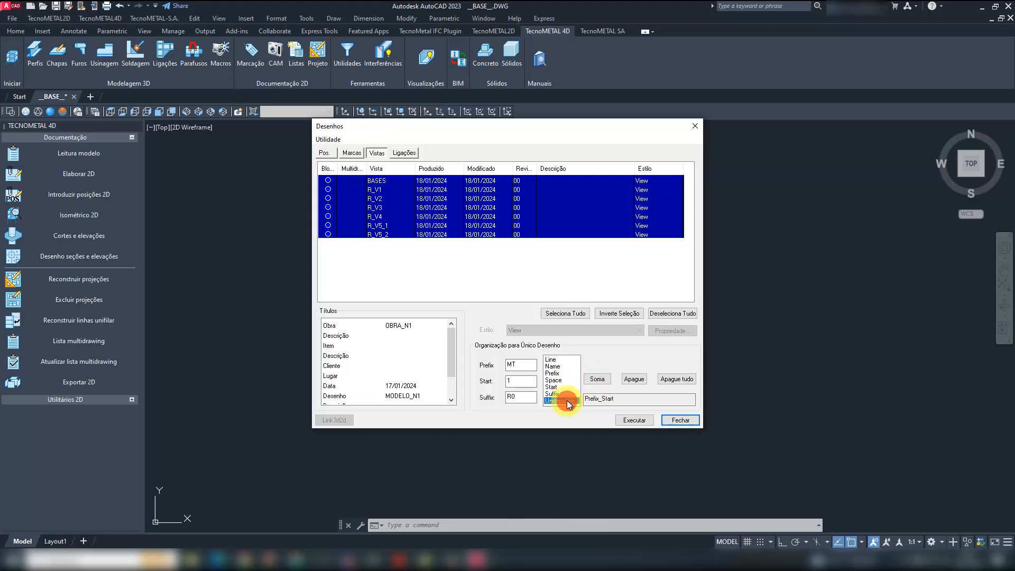
pyautogui.click(598, 379)
pyautogui.click(553, 394)
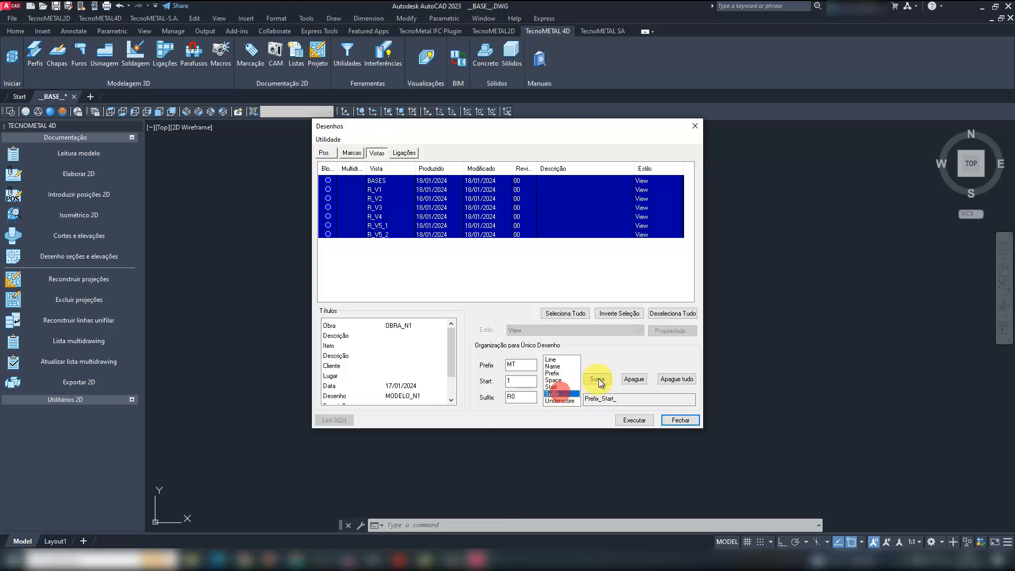
pyautogui.click(597, 379)
pyautogui.click(640, 420)
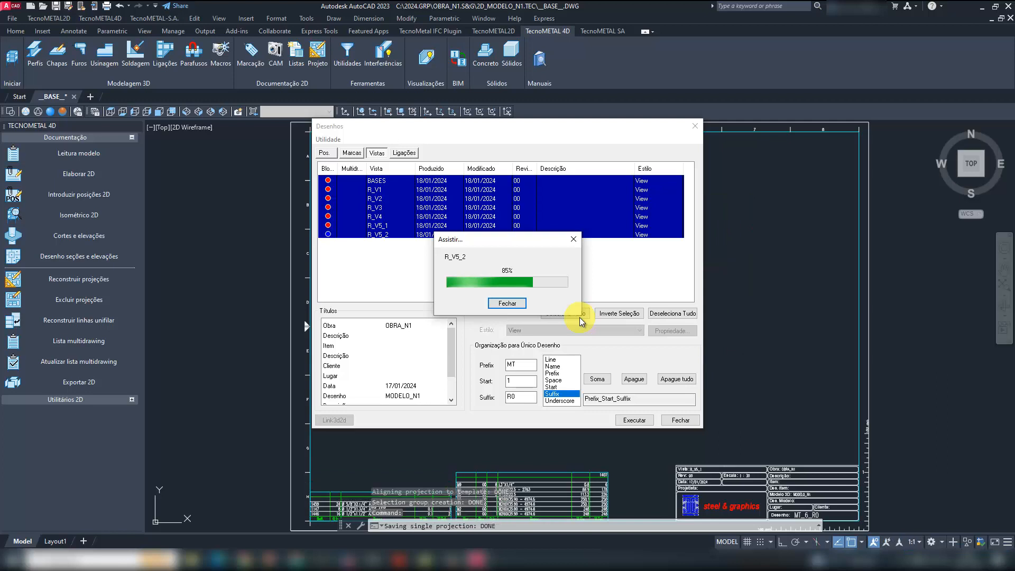
# - Select connections 1, 2 and 3 and set their drawing numbering to prefix LIG, start number 1 and suffix R0
pyautogui.click(404, 153)
pyautogui.keyDown('shift'); pyautogui.click(393, 199); pyautogui.keyUp('shift')
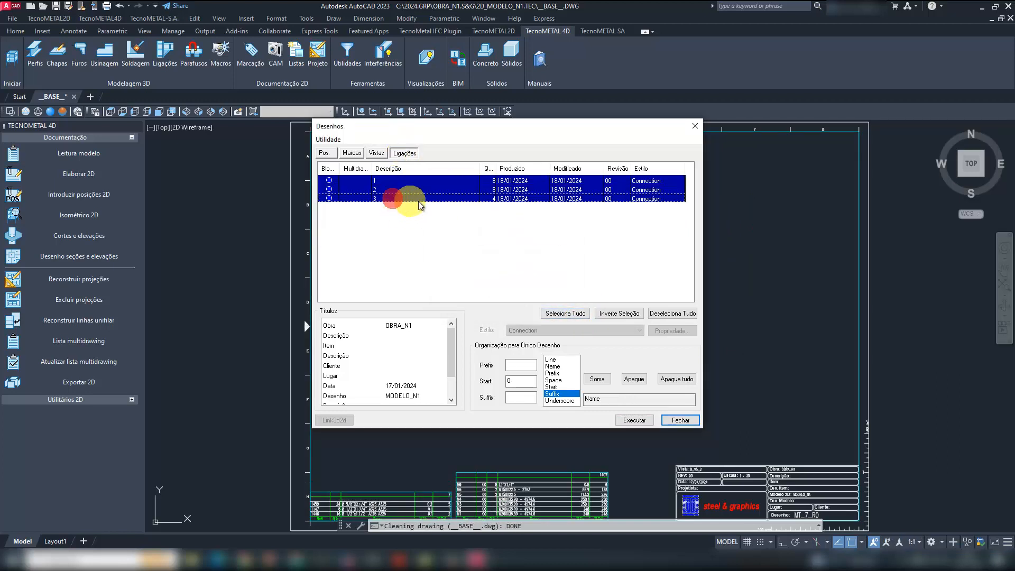
pyautogui.click(528, 365)
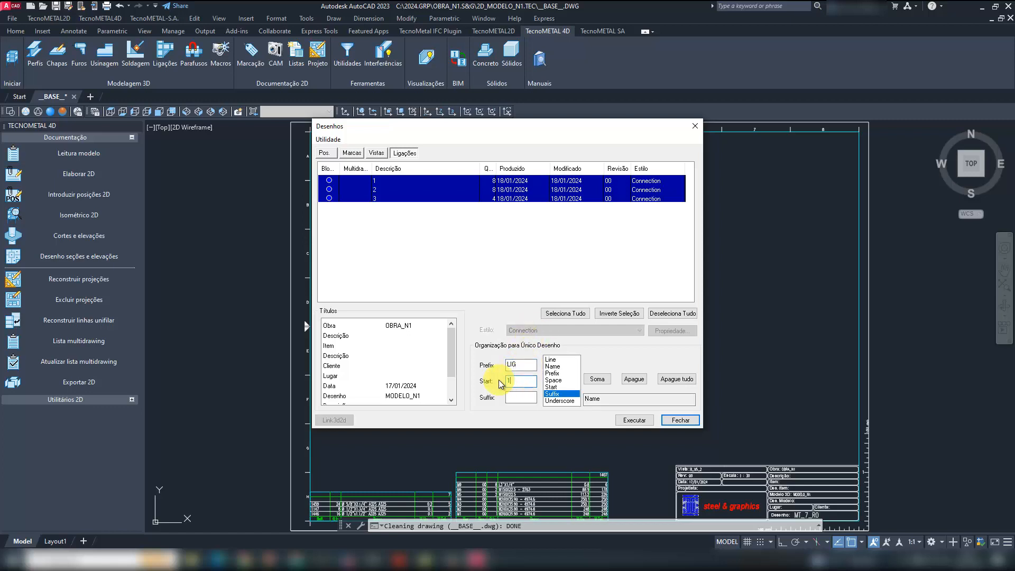
pyautogui.click(526, 398)
# - Replace the connection drawings' name format with Prefix_Start_Suffix and generate the three connection drawings
pyautogui.click(632, 380)
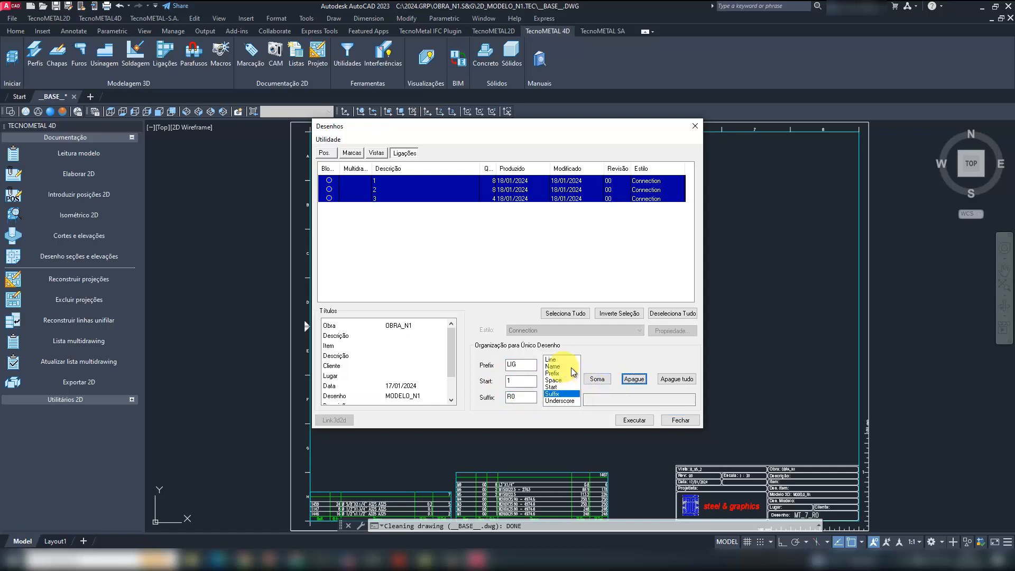
pyautogui.click(560, 373)
pyautogui.click(600, 381)
pyautogui.click(566, 402)
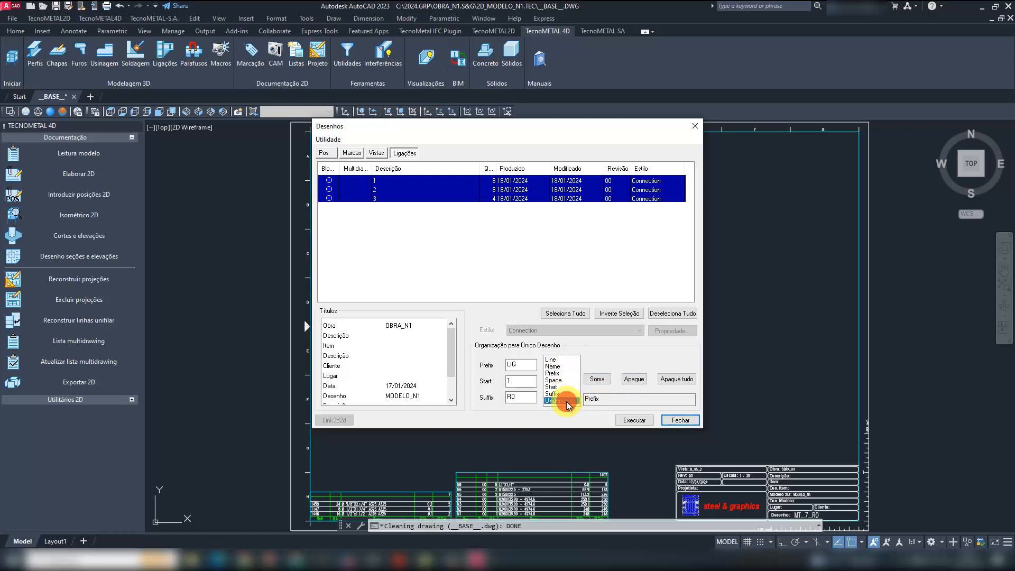
pyautogui.click(598, 381)
pyautogui.click(552, 386)
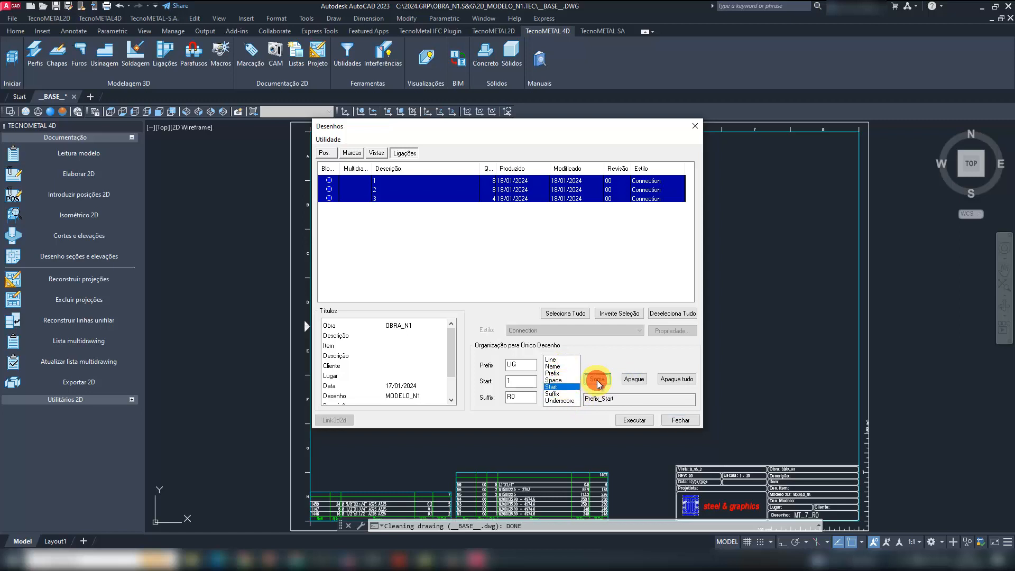
pyautogui.click(563, 401)
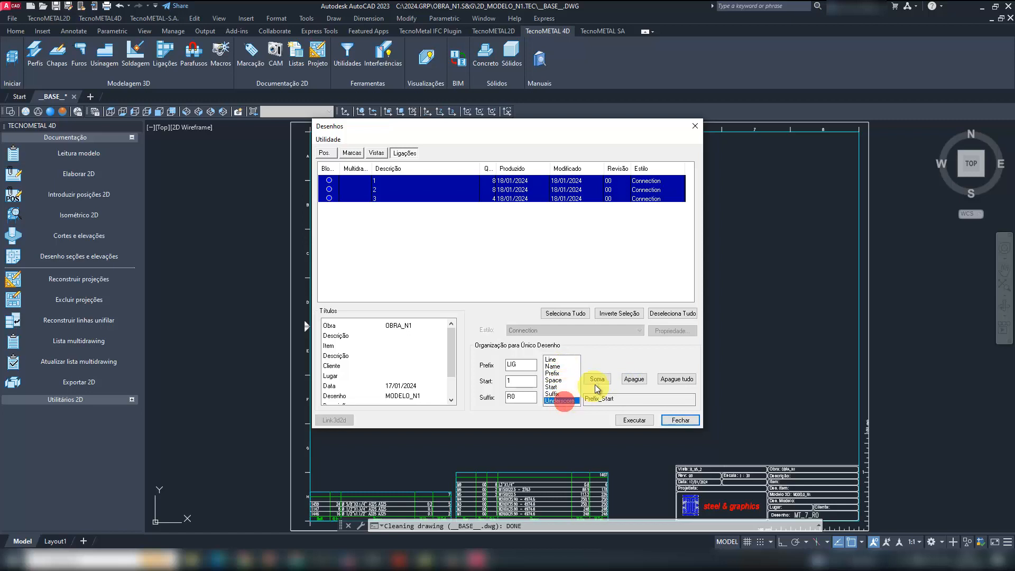
pyautogui.click(597, 379)
pyautogui.click(562, 393)
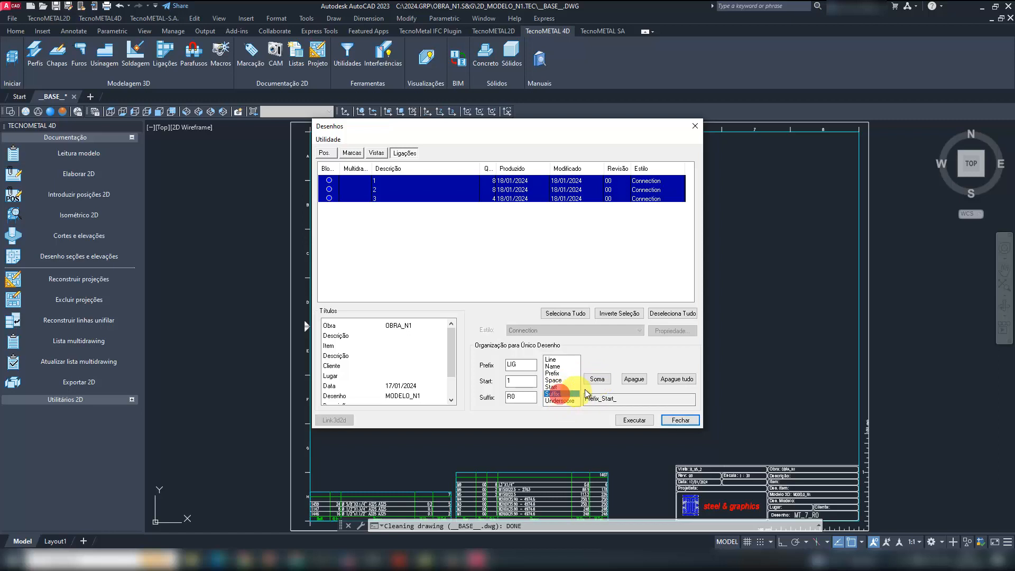
pyautogui.click(596, 380)
pyautogui.click(633, 420)
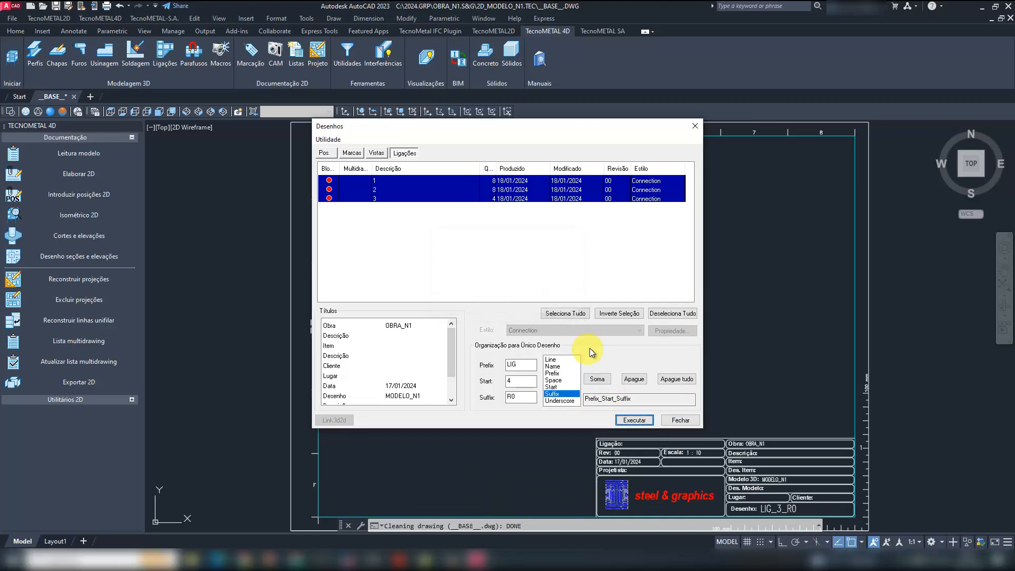
# - Close the drawing generation dialog and open the drawings MT_1_R0 to MT_7_R0 from the 2D_MODELO_N1.TEC folder
pyautogui.click(694, 129)
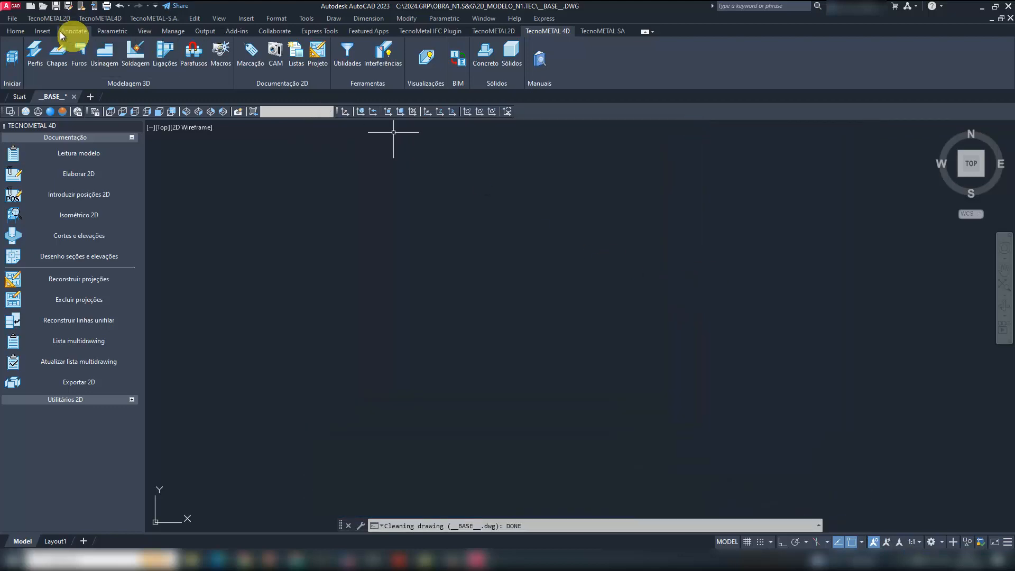
pyautogui.click(43, 6)
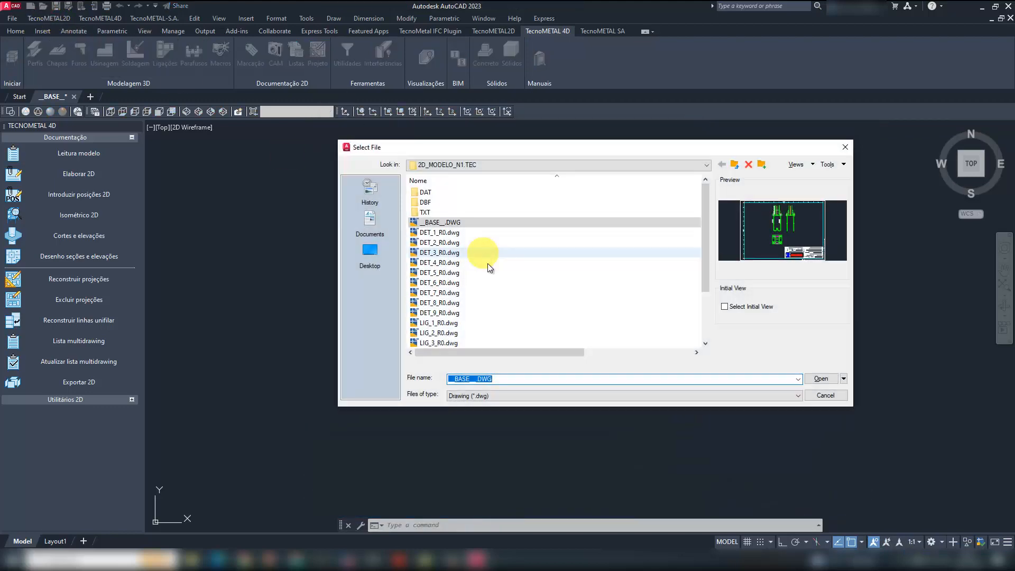
pyautogui.scroll(-3, 501, 273)
pyautogui.click(494, 284)
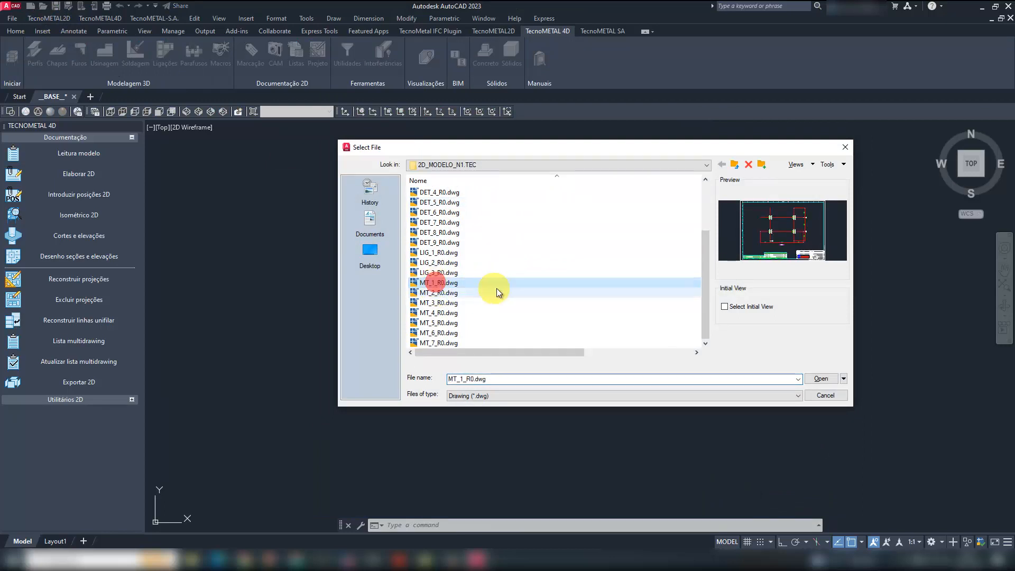
pyautogui.keyDown('shift'); pyautogui.click(441, 342); pyautogui.keyUp('shift')
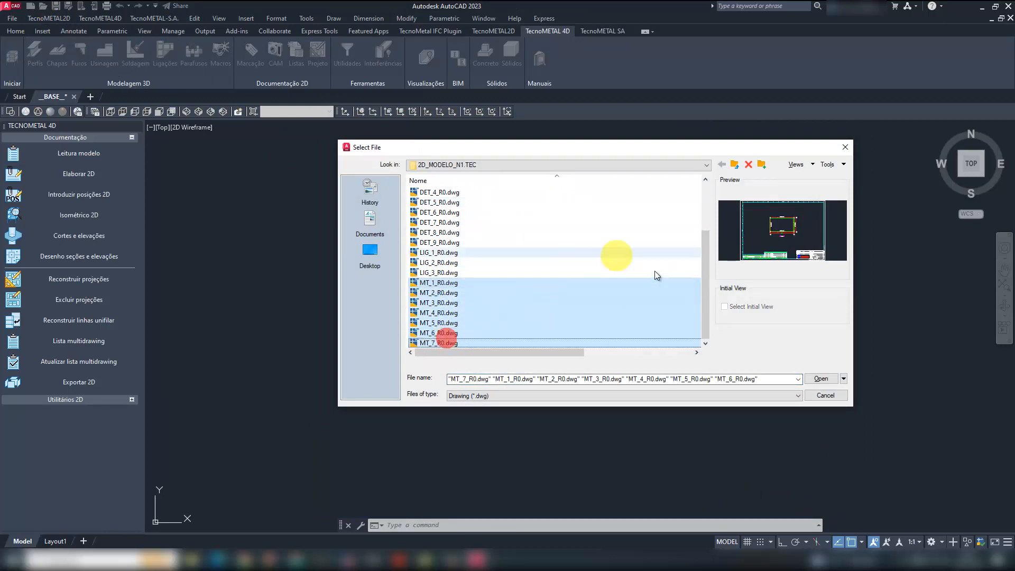
pyautogui.click(819, 377)
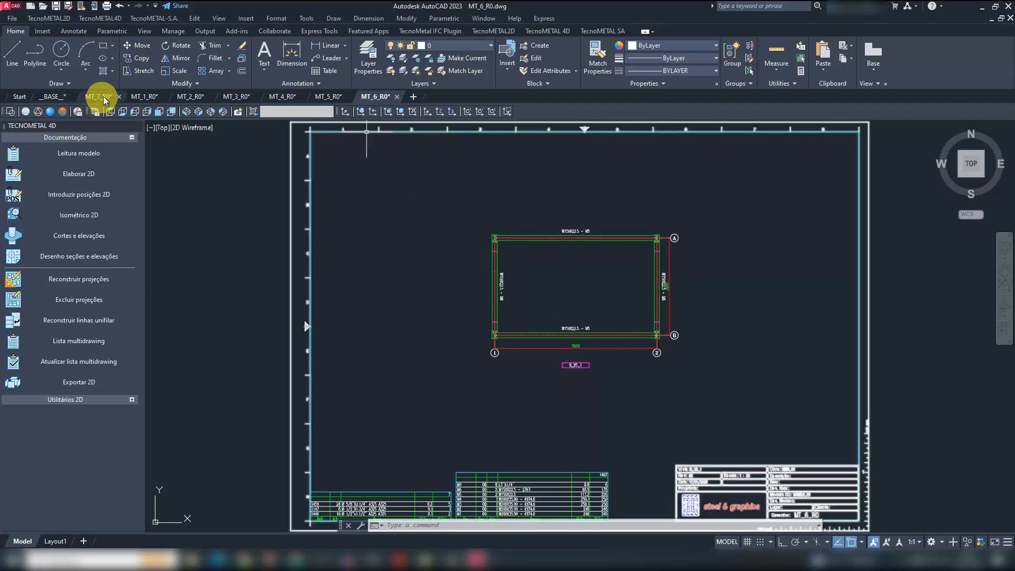
# - Examine the BASES view in drawing MT_1_R0, checking the column bases, anchor mark labels, axes and dimensions
pyautogui.click(150, 94)
pyautogui.moveTo(585, 294); pyautogui.dragTo(554, 284, button='middle')
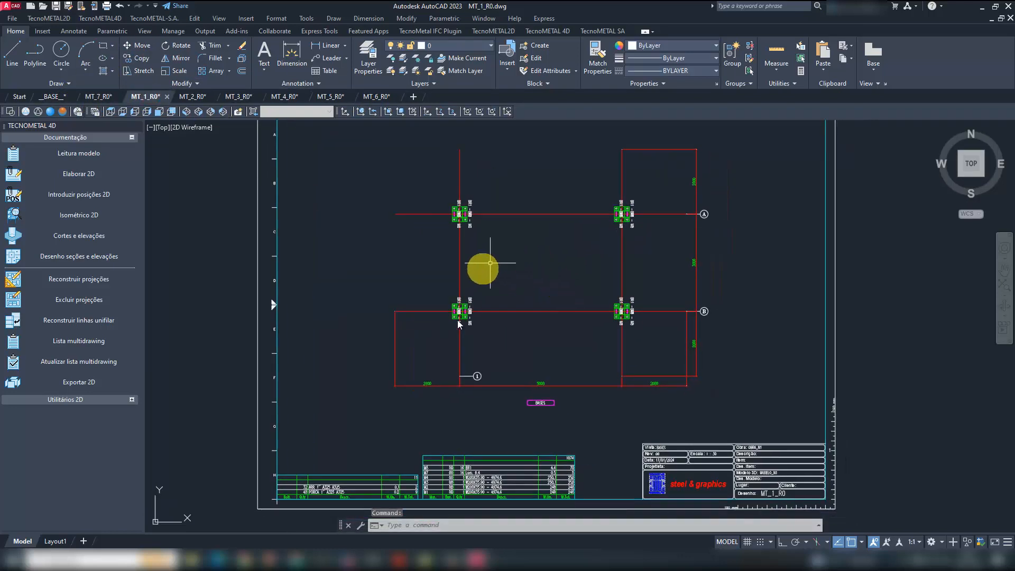
pyautogui.scroll(3, 539, 405)
pyautogui.scroll(-1, 548, 398)
pyautogui.moveTo(436, 230); pyautogui.dragTo(460, 333, button='middle')
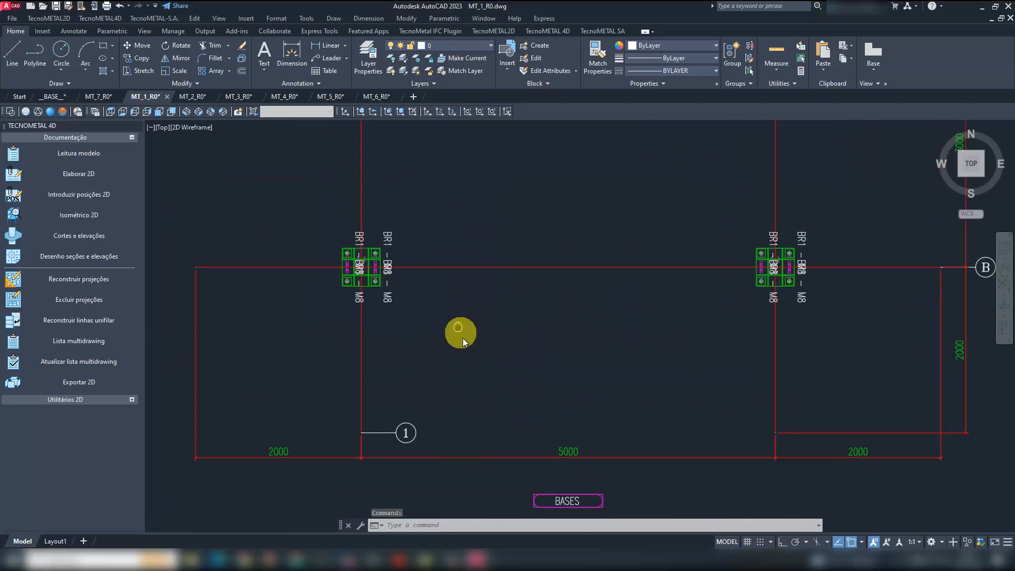
pyautogui.scroll(5, 358, 285)
pyautogui.moveTo(572, 315); pyautogui.dragTo(550, 384, button='middle')
pyautogui.scroll(-8, 420, 307)
pyautogui.scroll(4, 420, 213)
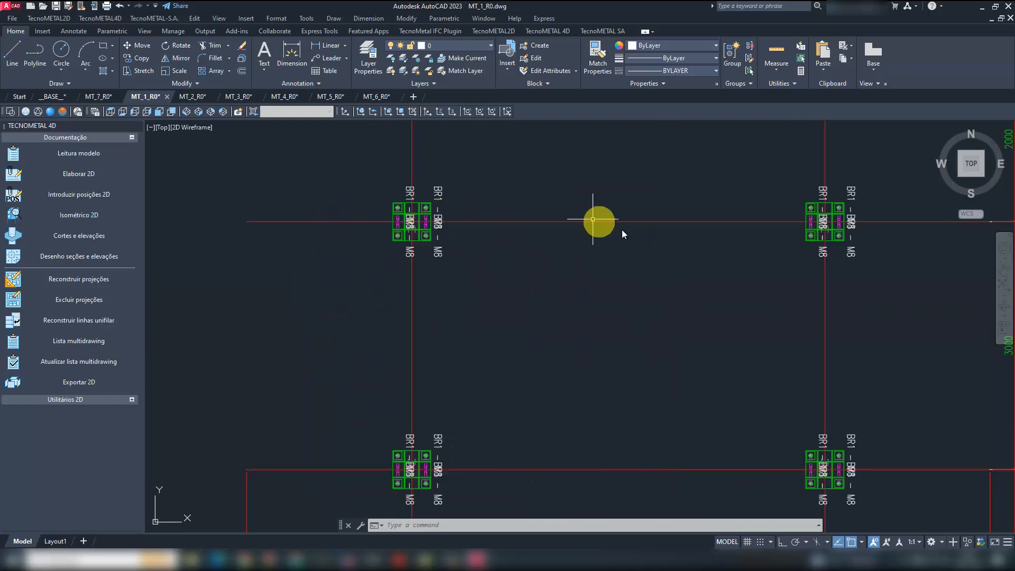
pyautogui.moveTo(598, 222); pyautogui.dragTo(471, 192, button='middle')
pyautogui.scroll(4, 646, 351)
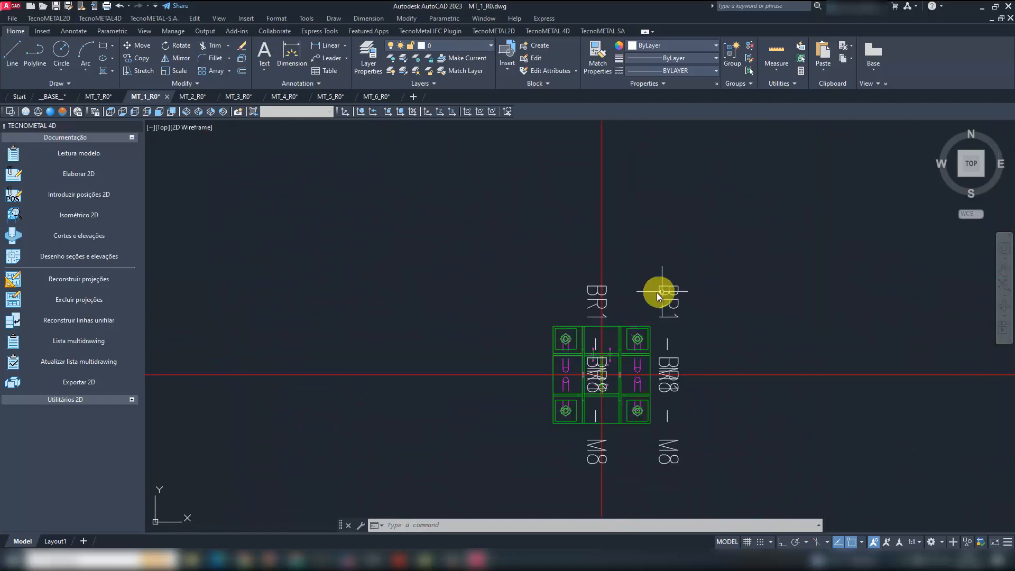
# - Examine the bolt list and the mark list at the bottom of the MT_1_R0 sheet
pyautogui.scroll(-7, 709, 315)
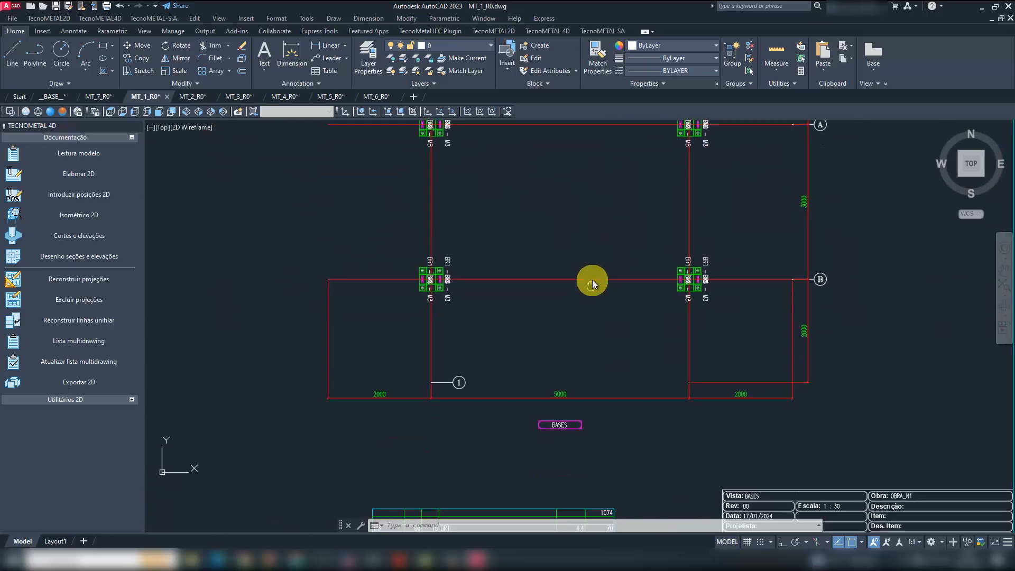
pyautogui.scroll(4, 470, 476)
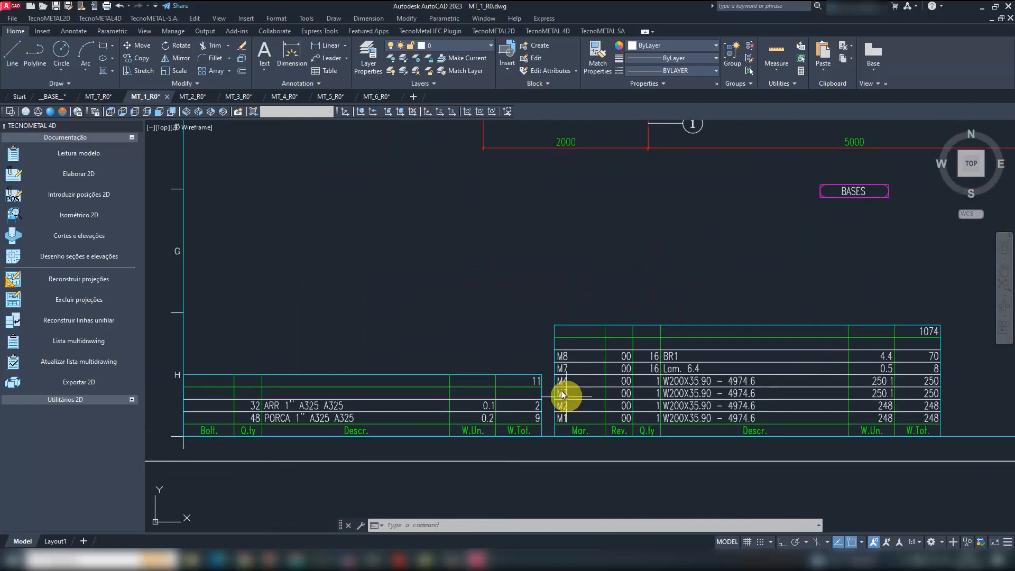
pyautogui.scroll(-5, 432, 417)
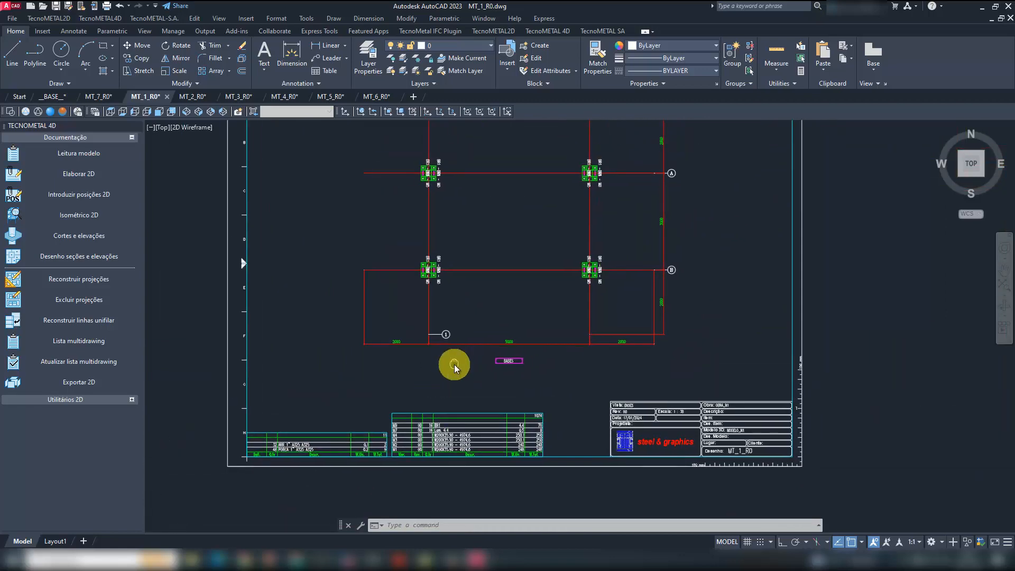
pyautogui.moveTo(515, 389); pyautogui.dragTo(507, 418, button='middle')
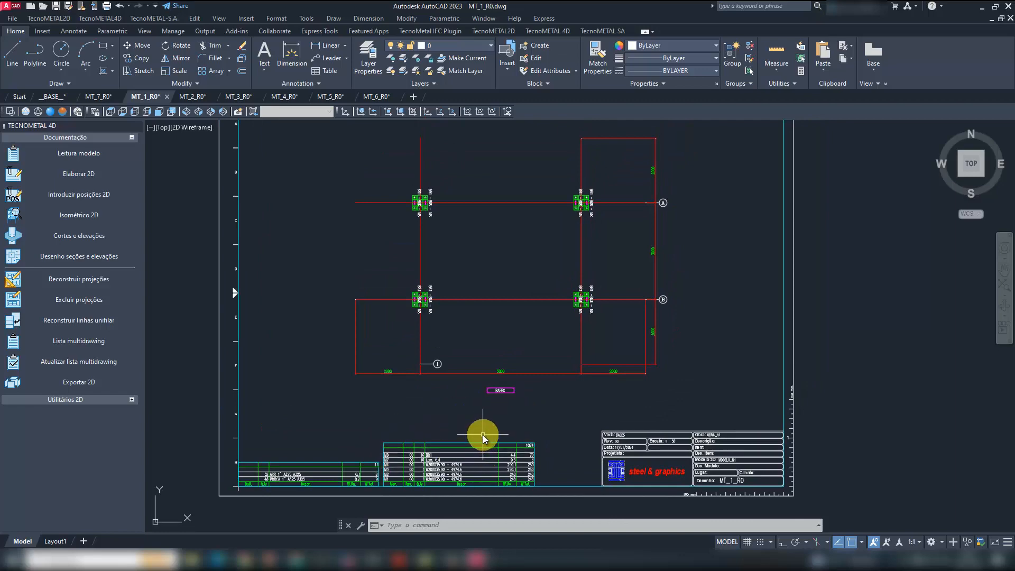
# - Examine the R_V1 elevation in drawing MT_2_R0, checking its levels, dimensions and the beam and column mark labels
pyautogui.click(193, 97)
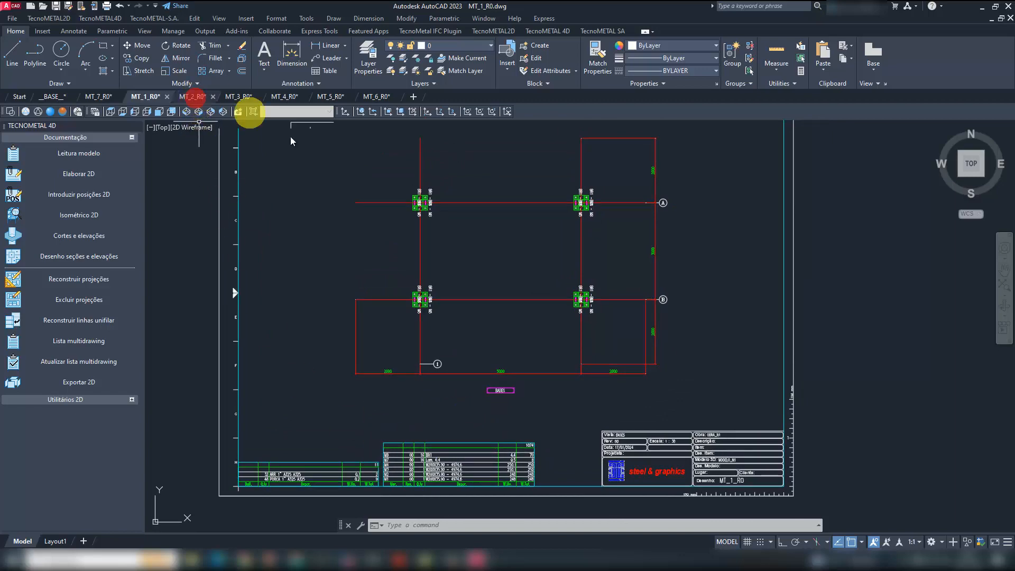
pyautogui.scroll(5, 617, 426)
pyautogui.scroll(-2, 562, 423)
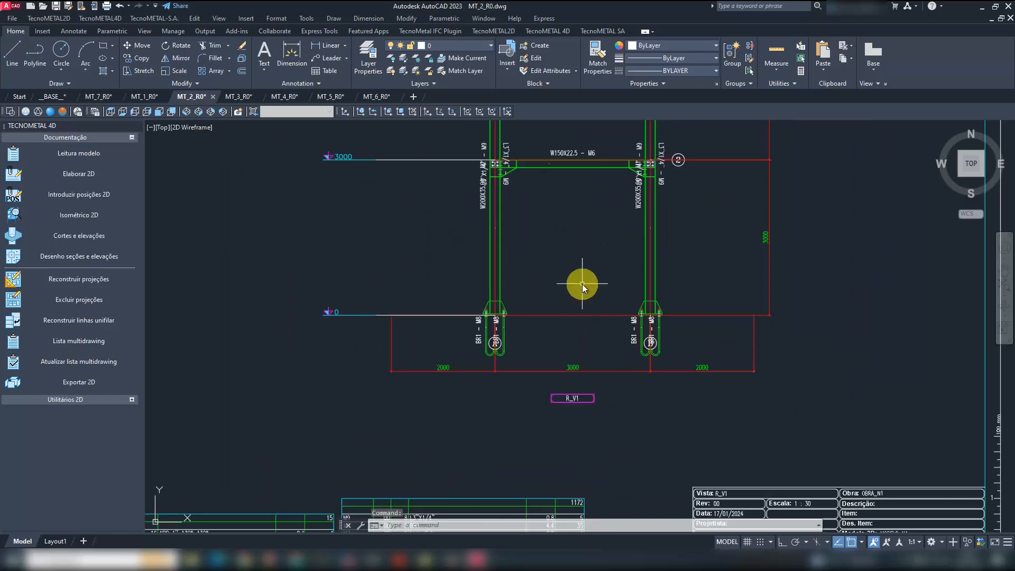
pyautogui.moveTo(581, 283)
pyautogui.mouseDown(button='middle')
pyautogui.moveTo(543, 413)
pyautogui.moveTo(538, 376)
pyautogui.mouseUp(button='middle')
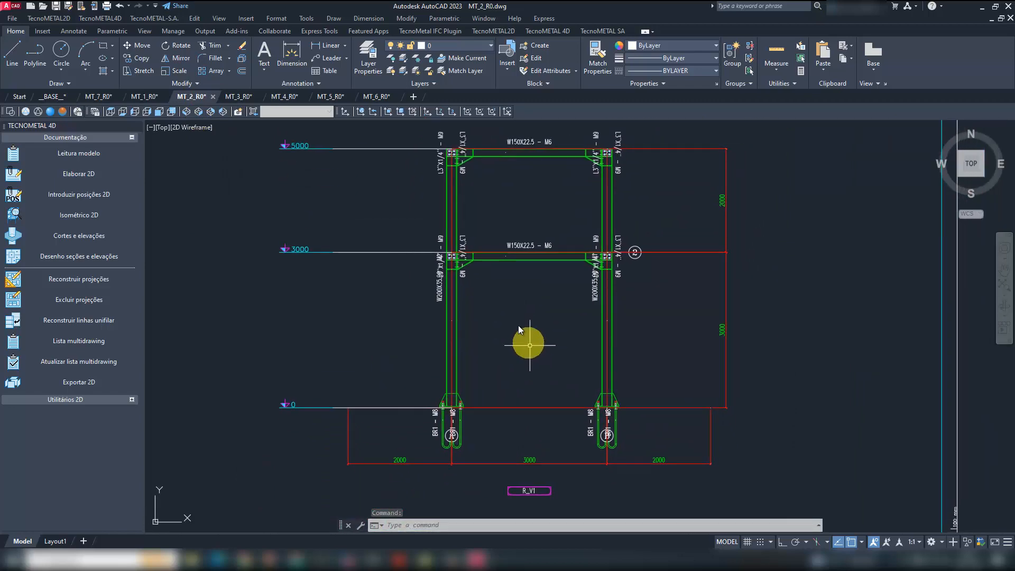
pyautogui.scroll(6, 483, 245)
pyautogui.scroll(-4, 477, 296)
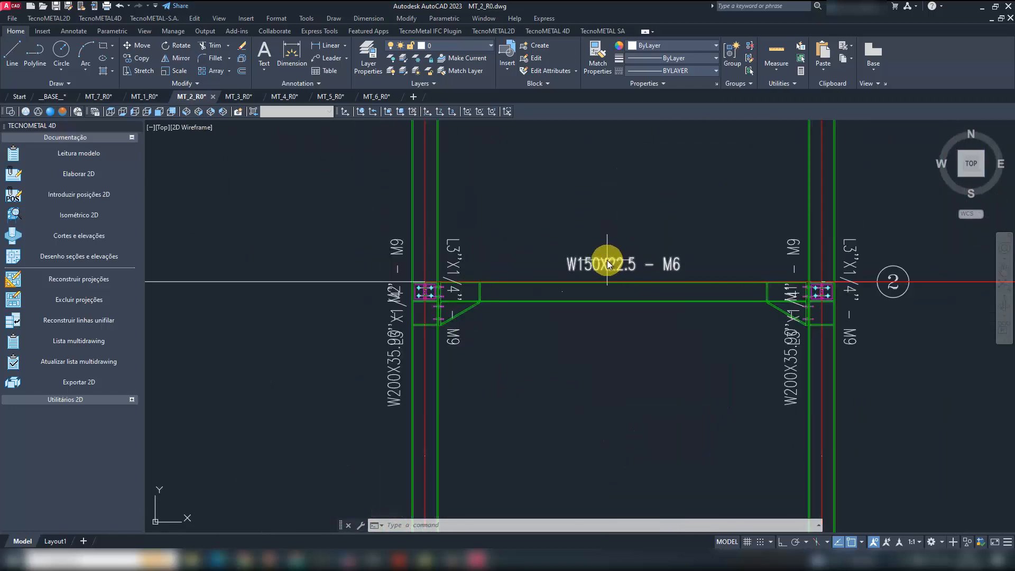
pyautogui.scroll(4, 662, 258)
pyautogui.moveTo(628, 359); pyautogui.dragTo(571, 360, button='middle')
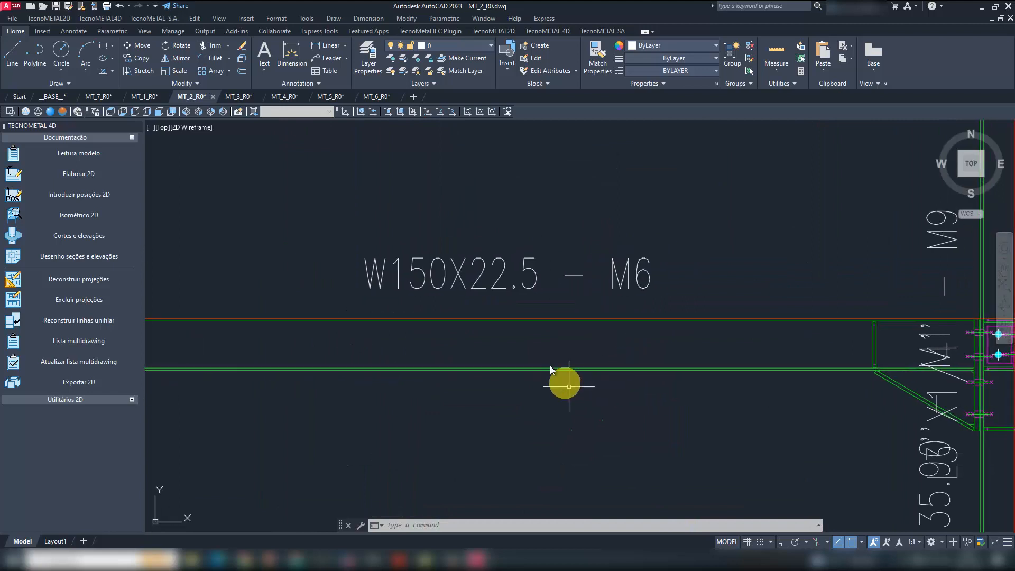
pyautogui.scroll(-5, 502, 300)
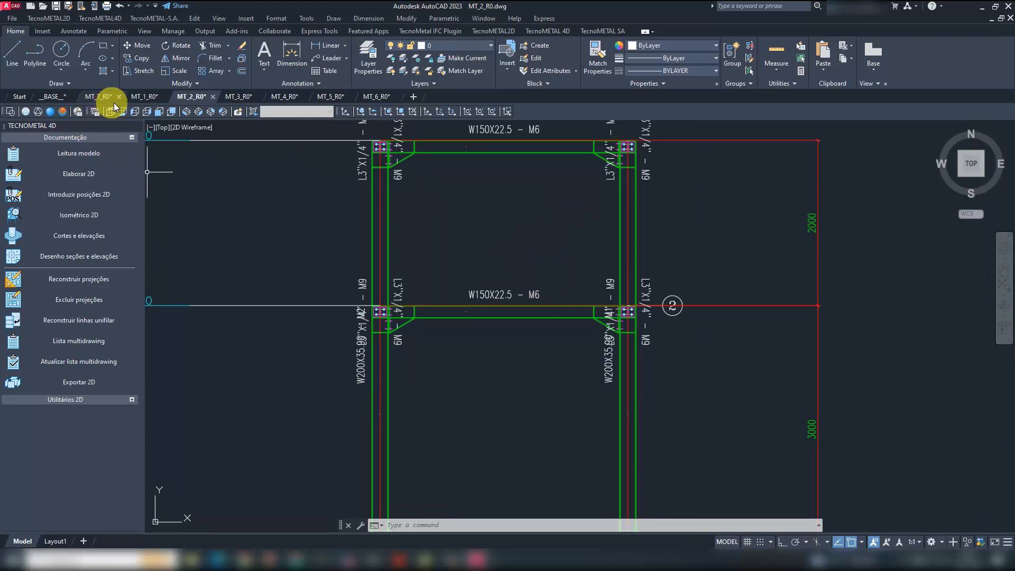
# - Review the framing views, axes and mark labels in drawings MT_3_R0, MT_4_R0, MT_5_R0, MT_6_R0 and MT_7_R0
pyautogui.click(239, 97)
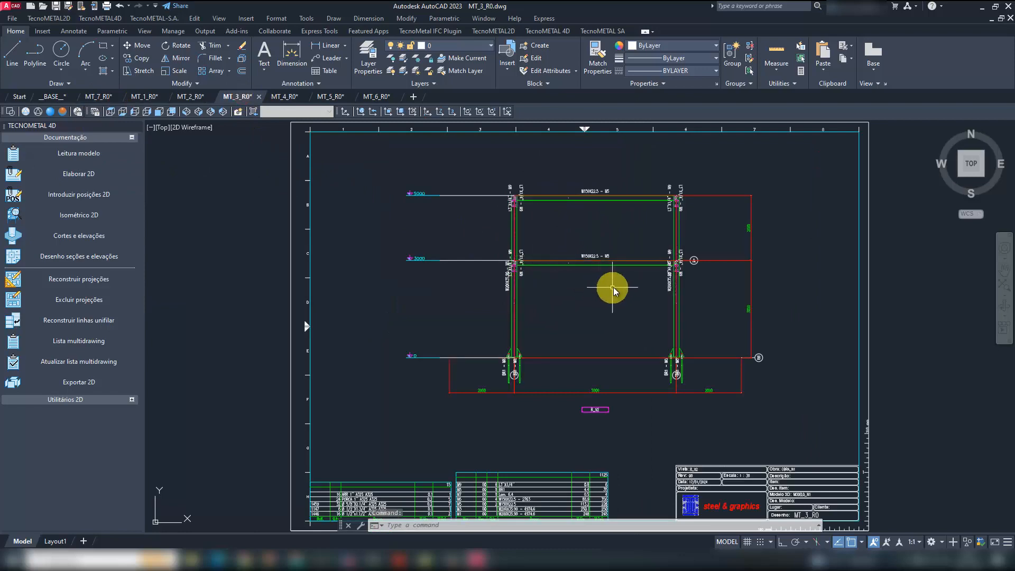
pyautogui.scroll(3, 607, 275)
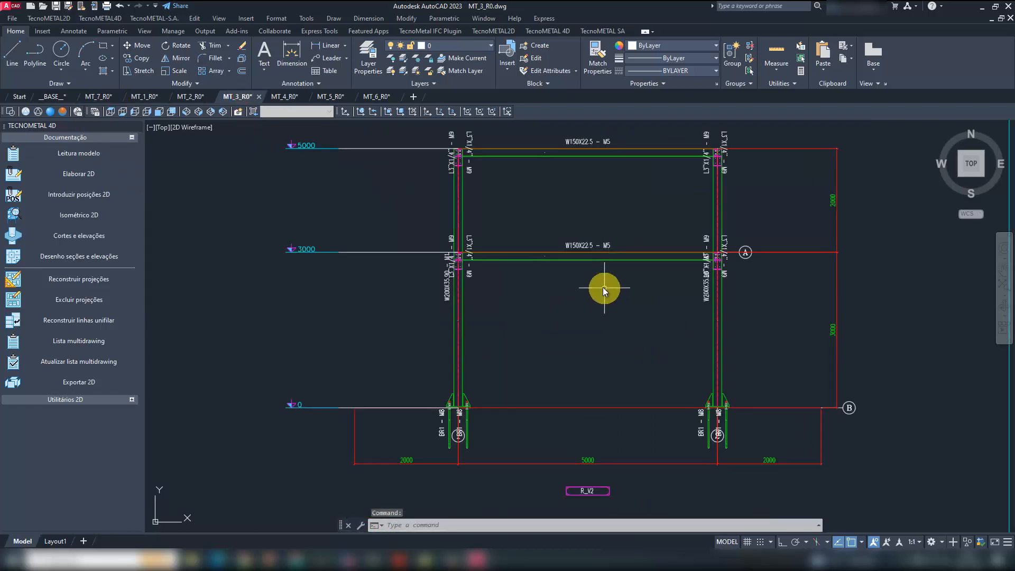
pyautogui.click(289, 97)
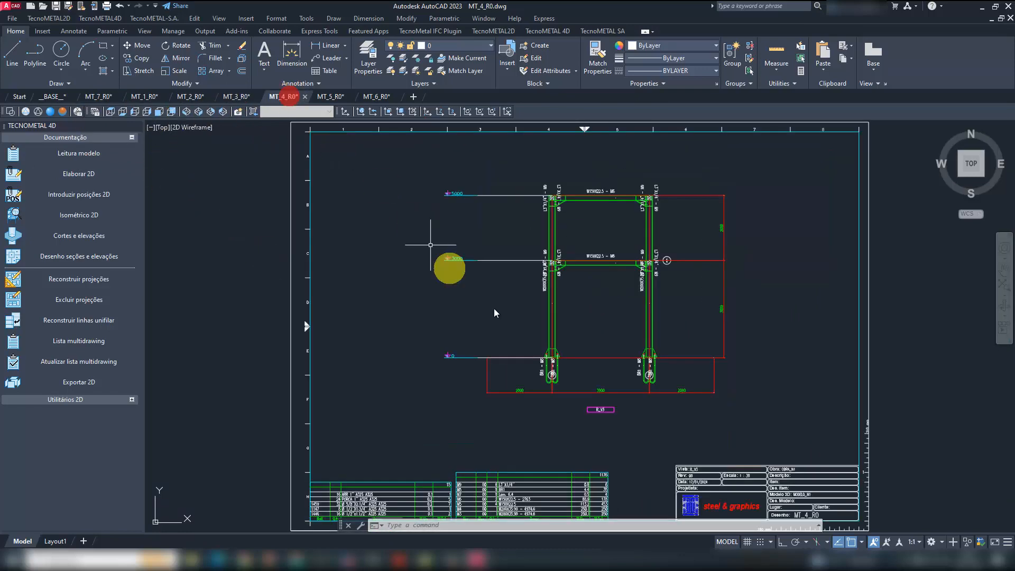
pyautogui.click(330, 96)
pyautogui.click(376, 96)
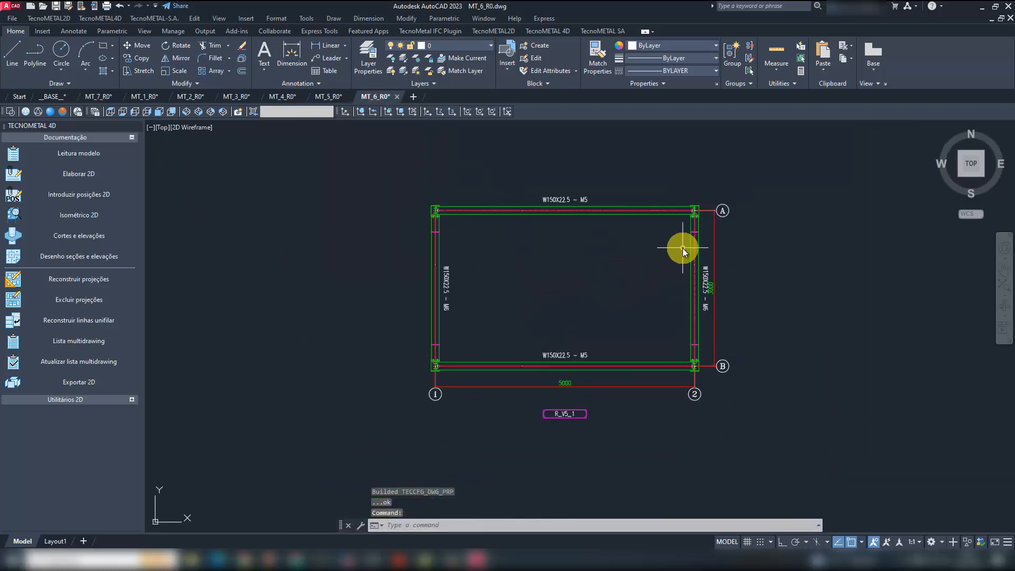
pyautogui.scroll(-2, 532, 268)
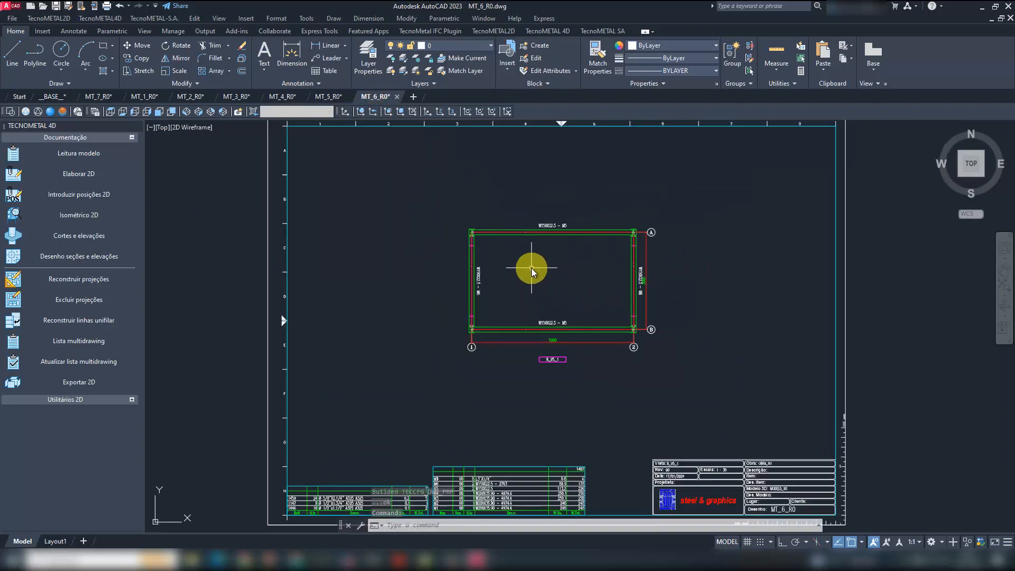
pyautogui.click(106, 97)
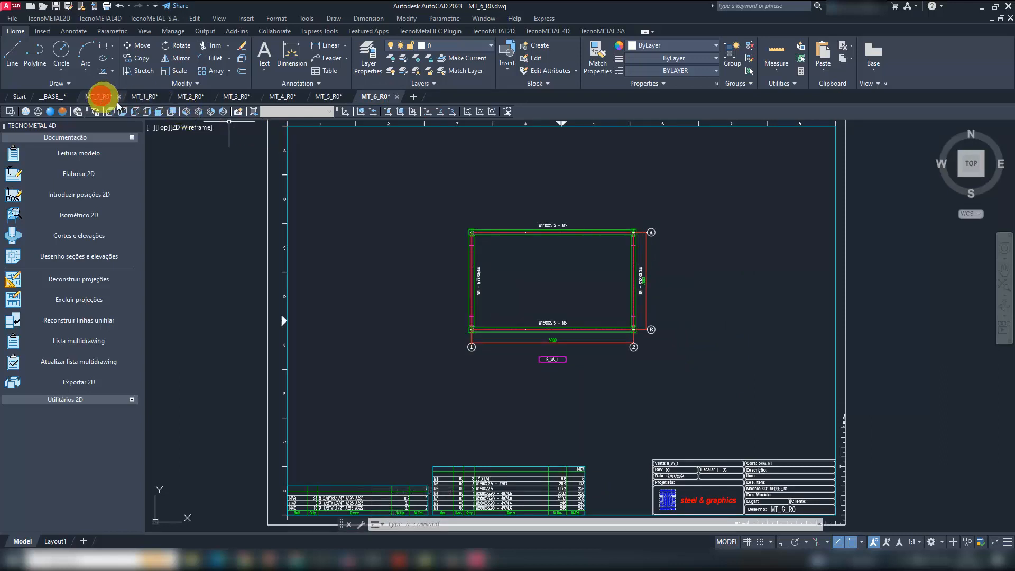
pyautogui.click(148, 97)
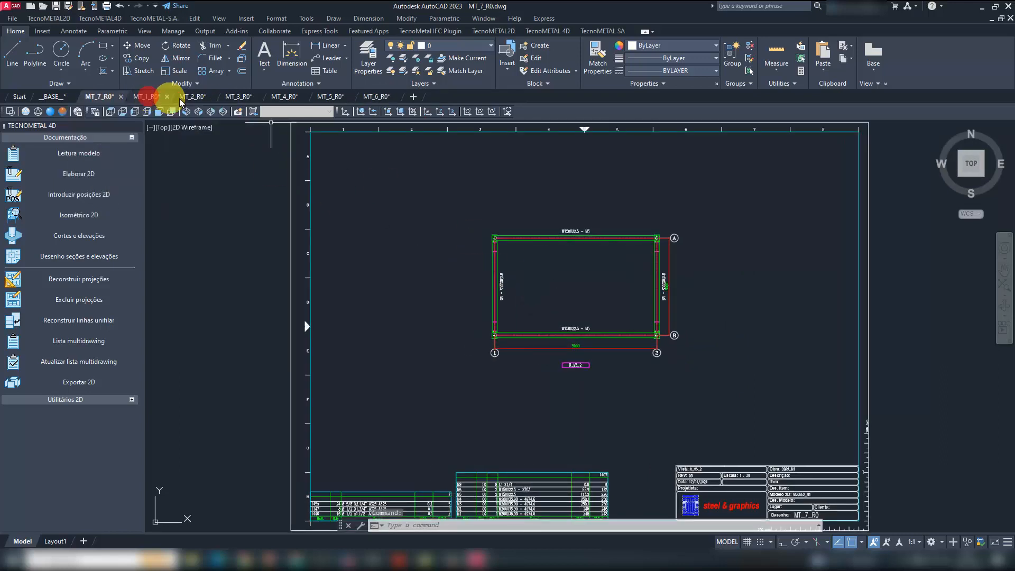
# - In drawing MT_2_R0, erase both L3''X1/4'' - M9 labels at the M2 column's joint at level 3000
pyautogui.click(192, 97)
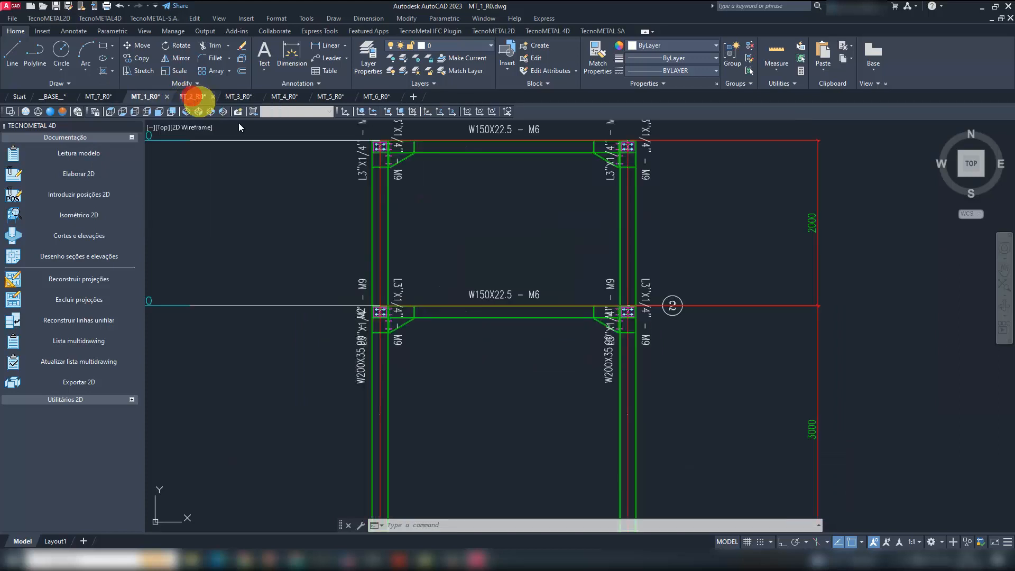
pyautogui.scroll(3, 432, 328)
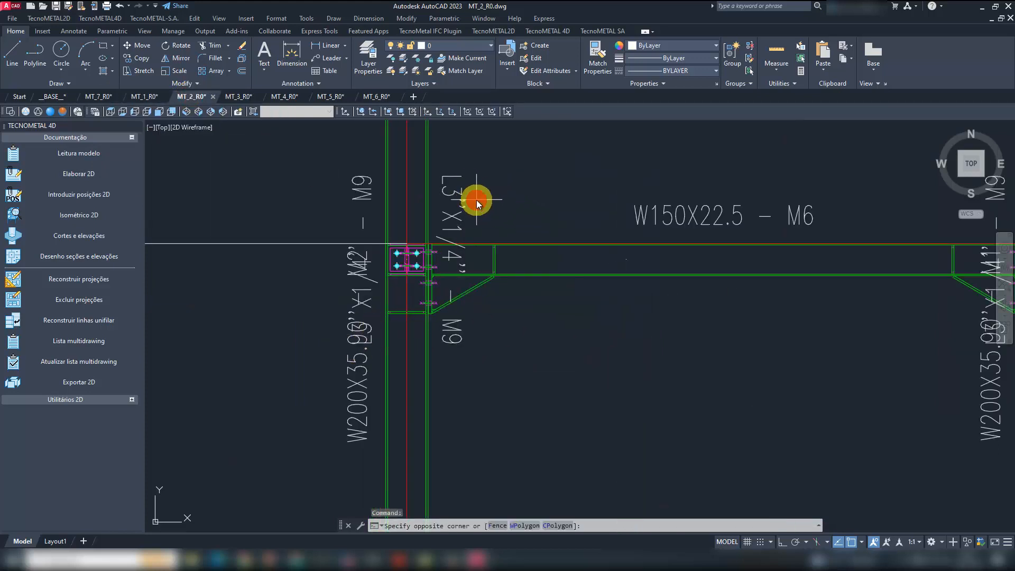
pyautogui.click(451, 164)
pyautogui.press('Delete')
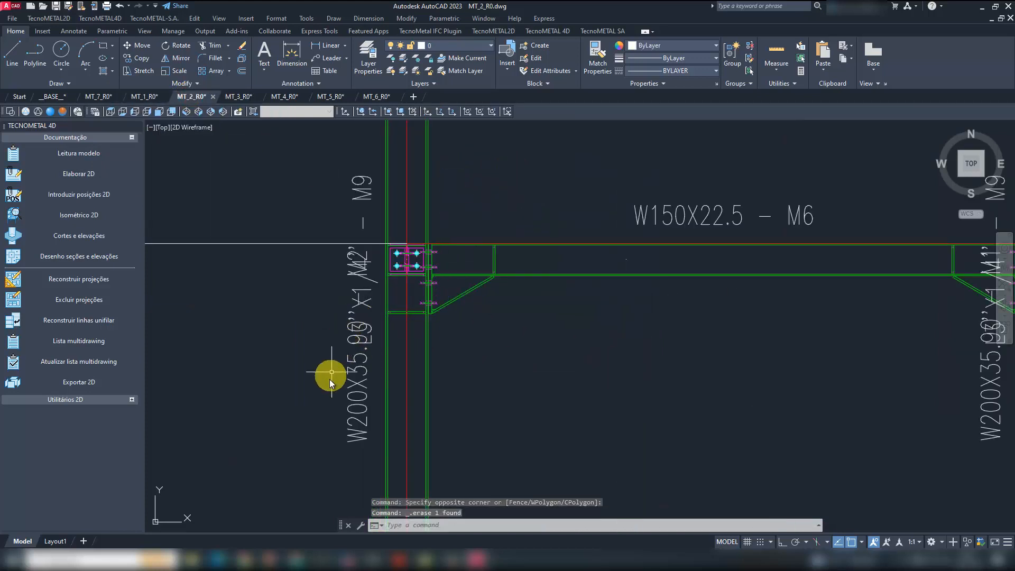
pyautogui.click(373, 280)
pyautogui.press('Delete')
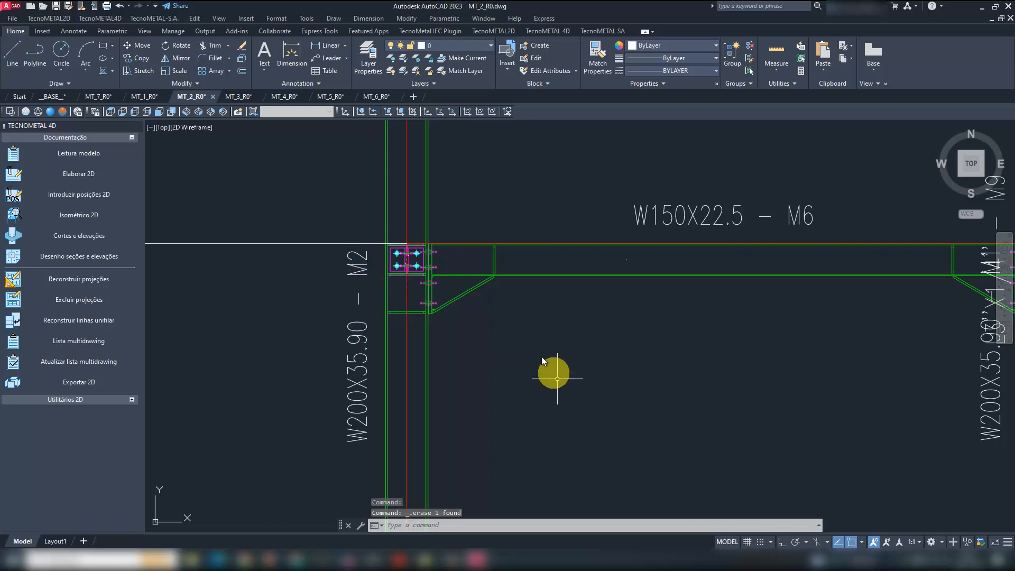
# - Erase both L3''X1/4'' - M9 labels at the M1 column's joint at level 3000, keeping the W200X35.90 - M1 label
pyautogui.scroll(-3, 541, 356)
pyautogui.scroll(3, 709, 247)
pyautogui.click(675, 169)
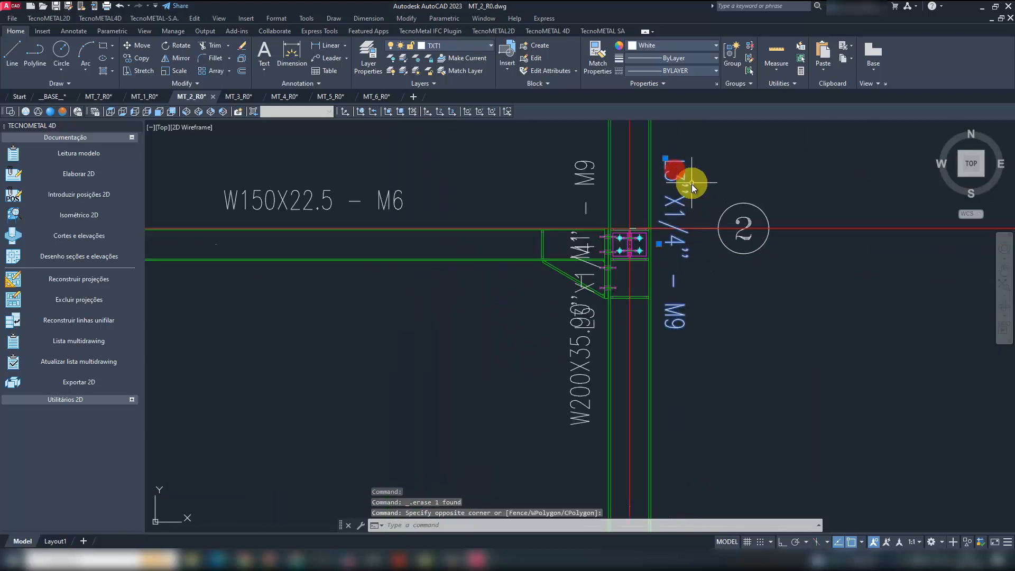
pyautogui.press('Delete')
pyautogui.click(591, 248)
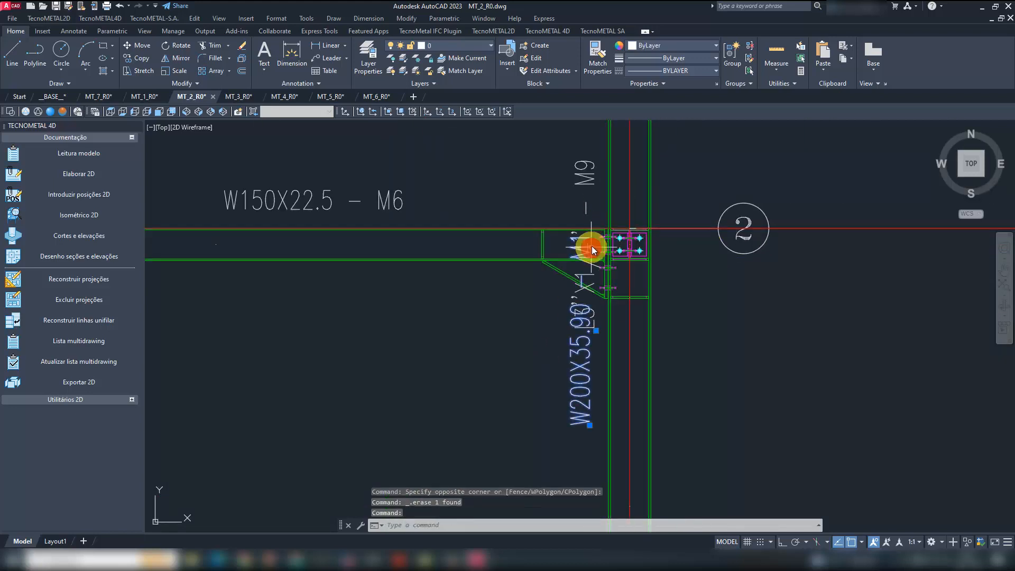
pyautogui.scroll(3, 595, 325)
pyautogui.press('Escape')
pyautogui.press('Escape')
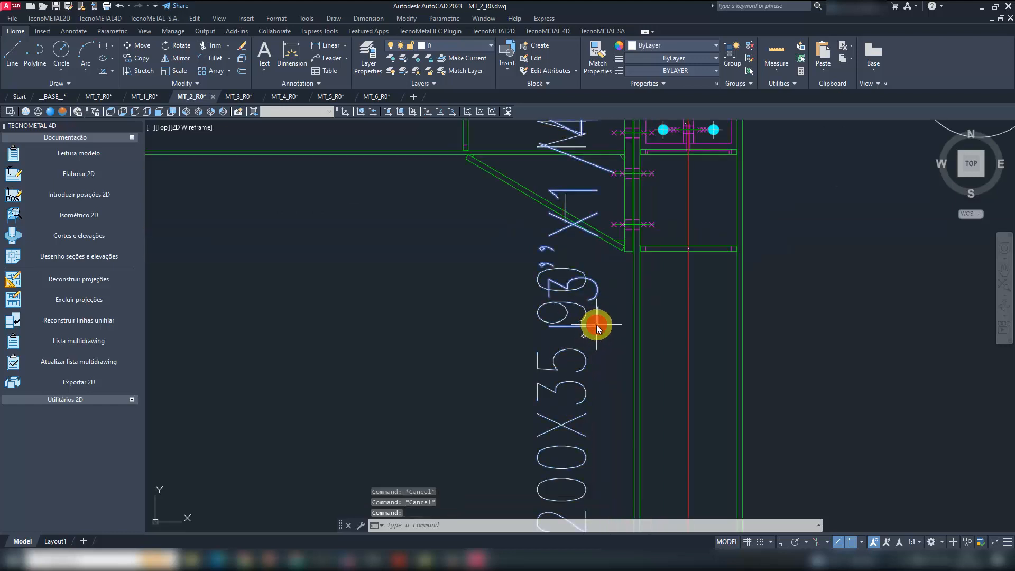
pyautogui.press('Delete')
# - Move the W200X35.90 - M1 and W200X35.90 - M2 labels straight down, clear of the beam joints, with ortho on
pyautogui.write('m')
pyautogui.press('space')
pyautogui.click(601, 326)
pyautogui.click(559, 302)
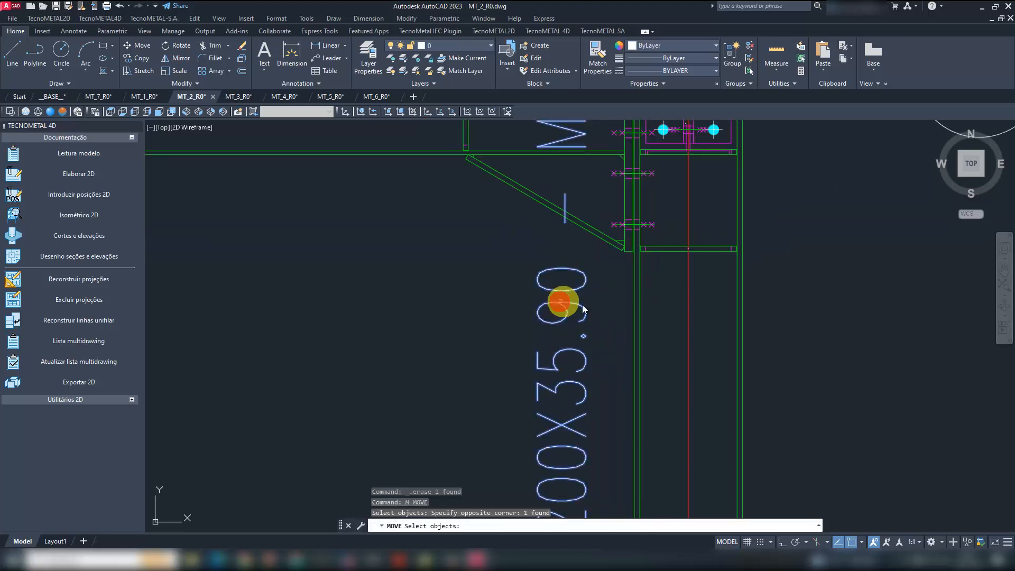
pyautogui.scroll(-4, 613, 294)
pyautogui.click(364, 306)
pyautogui.press('Return')
pyautogui.click(445, 306)
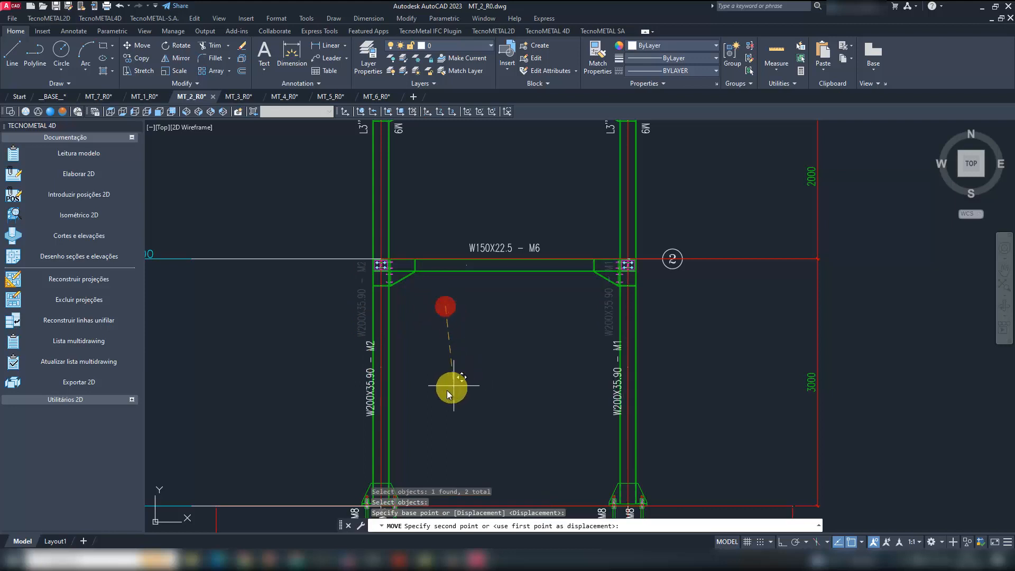
pyautogui.press('F8')
pyautogui.click(451, 421)
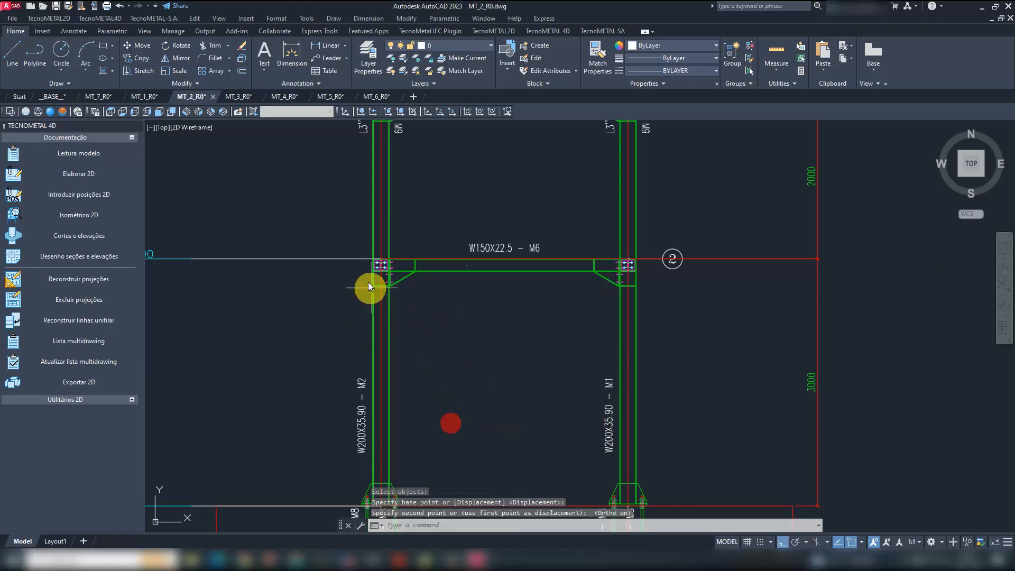
# - Insert bolt descriptions for the M2 column joint at level 3000, placing the Ø 5/8''X2.1/4'' label below the beam with ortho off
pyautogui.scroll(4, 368, 281)
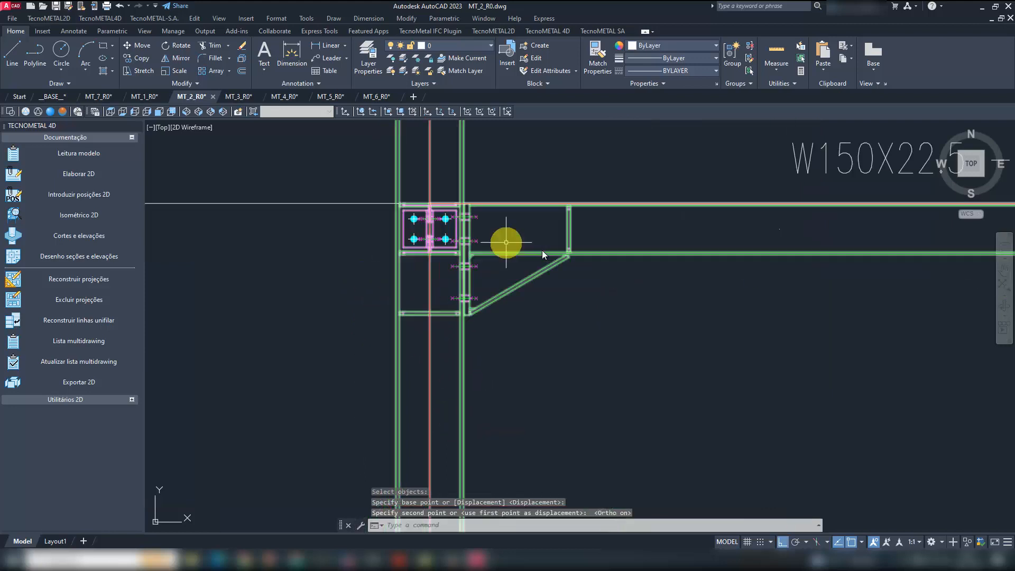
pyautogui.click(105, 401)
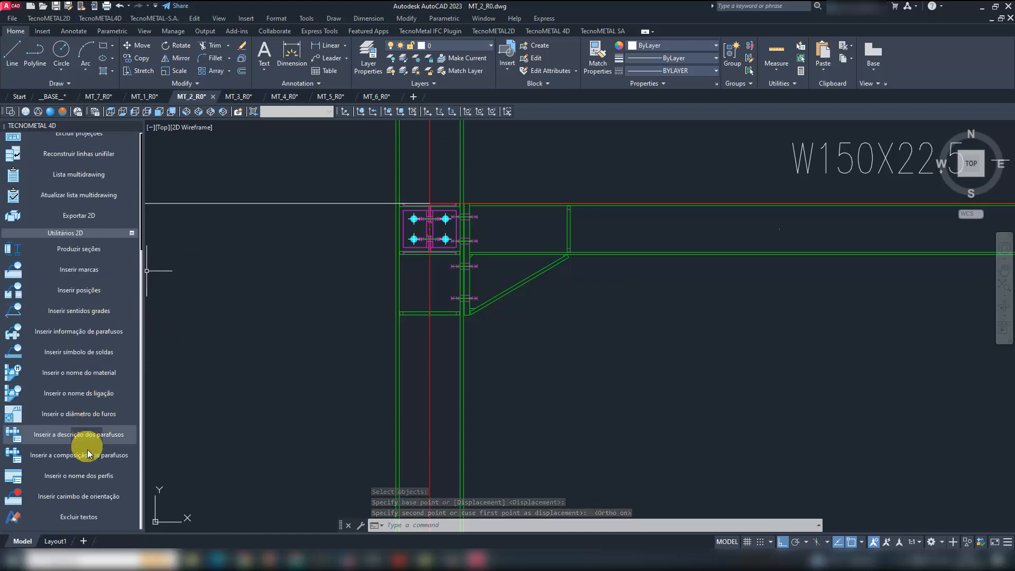
pyautogui.click(97, 434)
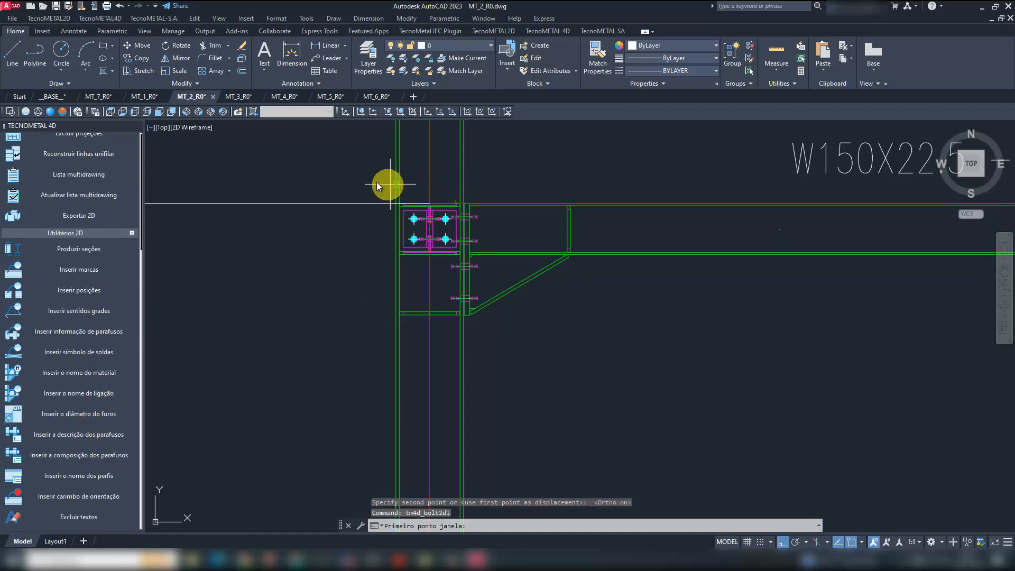
pyautogui.click(344, 165)
pyautogui.click(545, 367)
pyautogui.click(505, 327)
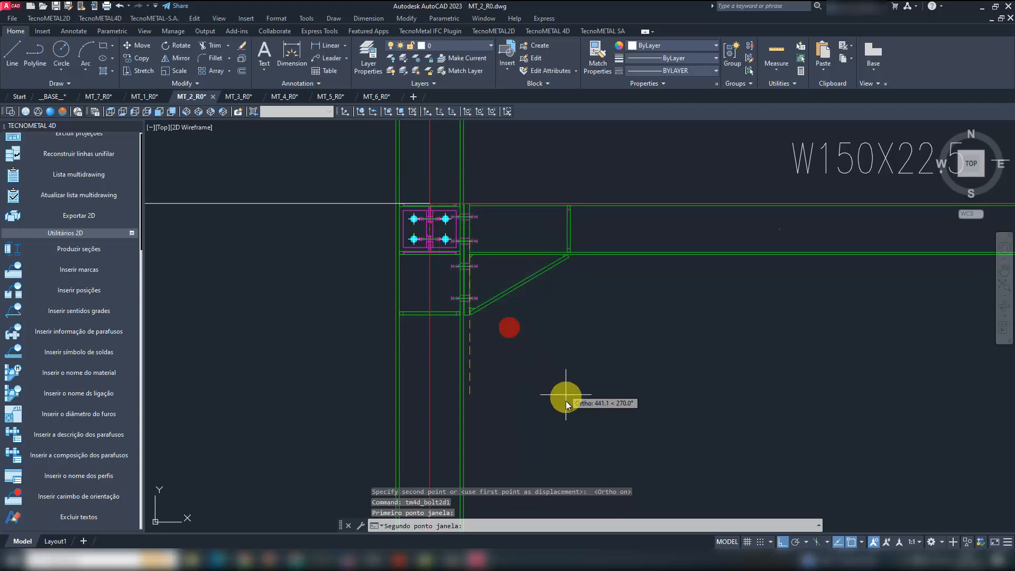
pyautogui.press('F8')
pyautogui.click(585, 396)
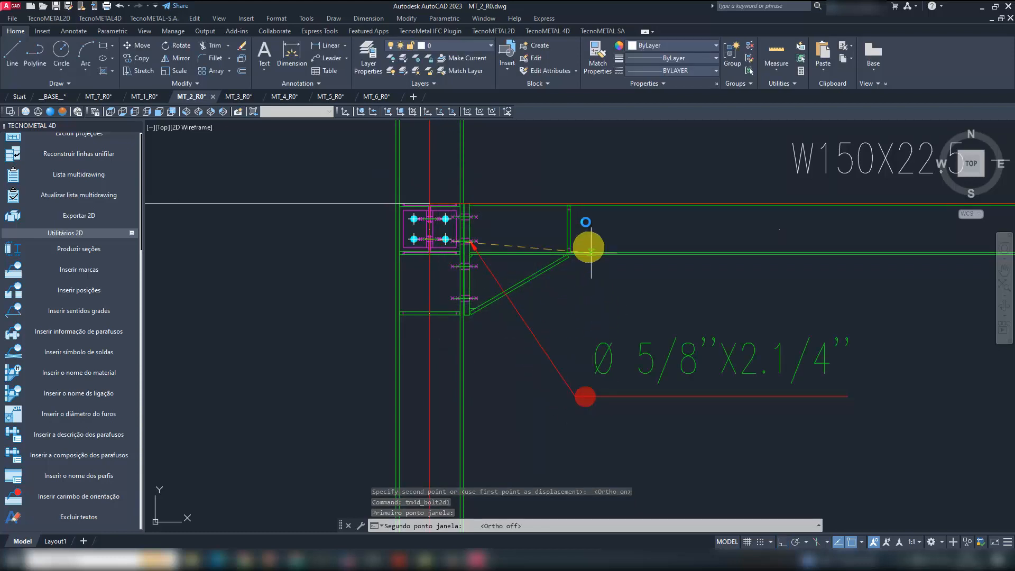
# - Place the Ø 1/2''X1.3/4'' label beside the M2 column and the Ø 1/2''x1.1/2'' label above the beam
pyautogui.moveTo(572, 207); pyautogui.dragTo(576, 215, button='middle')
pyautogui.click(318, 339)
pyautogui.scroll(-2, 391, 341)
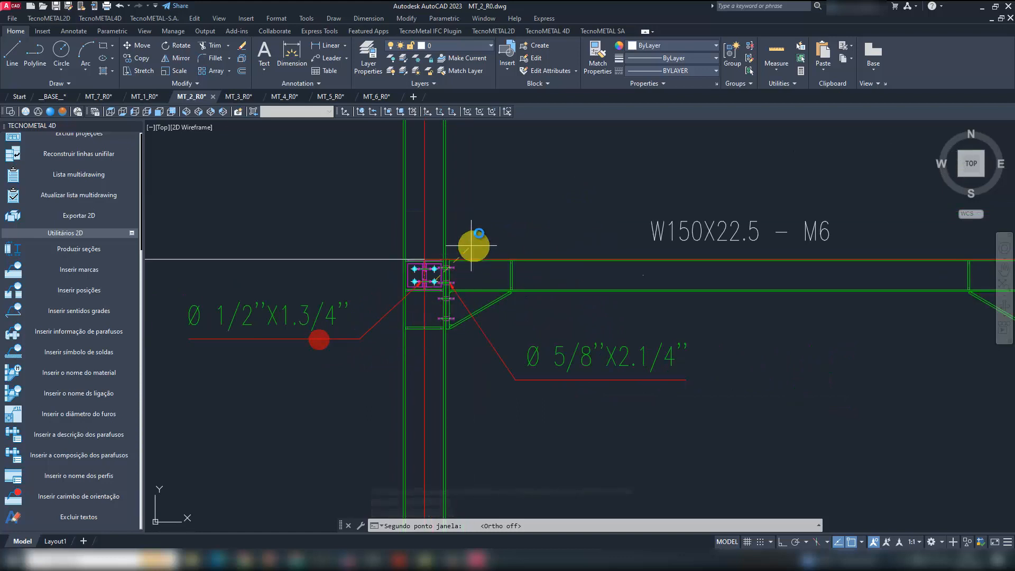
pyautogui.click(490, 216)
pyautogui.scroll(-2, 623, 418)
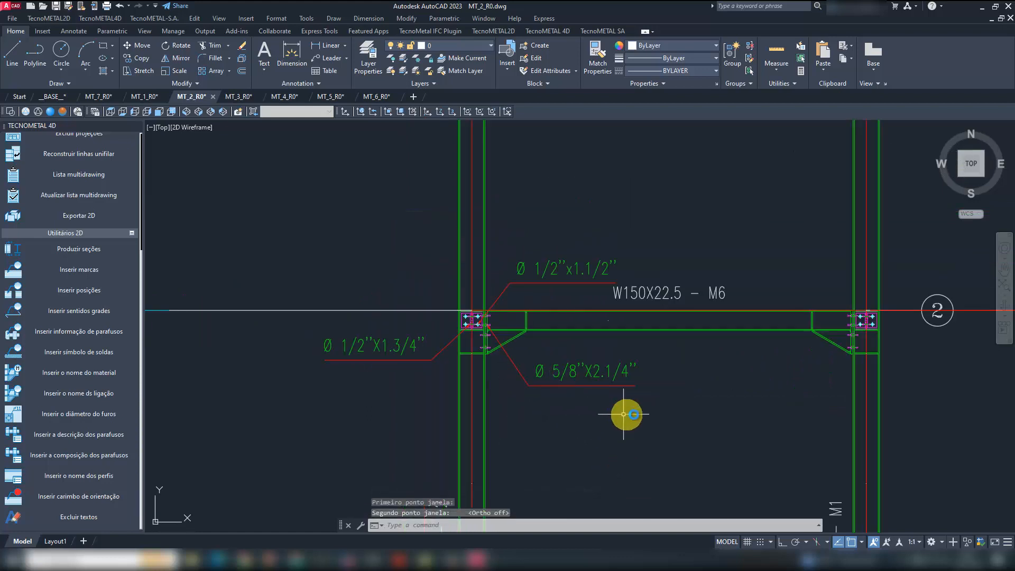
# - Insert bolt composition labels (ROSCA 5/8''X2.1/4'', ARR 5/8'', PORCA 5/8'', A325) around the M1 column joint at level 3000, then end the command
pyautogui.click(102, 454)
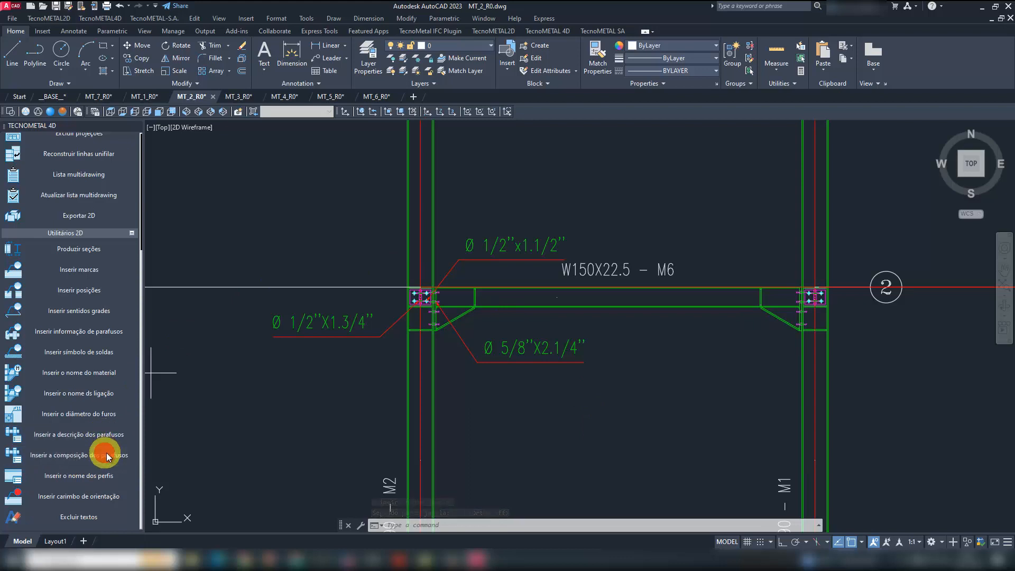
pyautogui.moveTo(729, 325); pyautogui.dragTo(570, 288, button='middle')
pyautogui.click(589, 224)
pyautogui.click(687, 319)
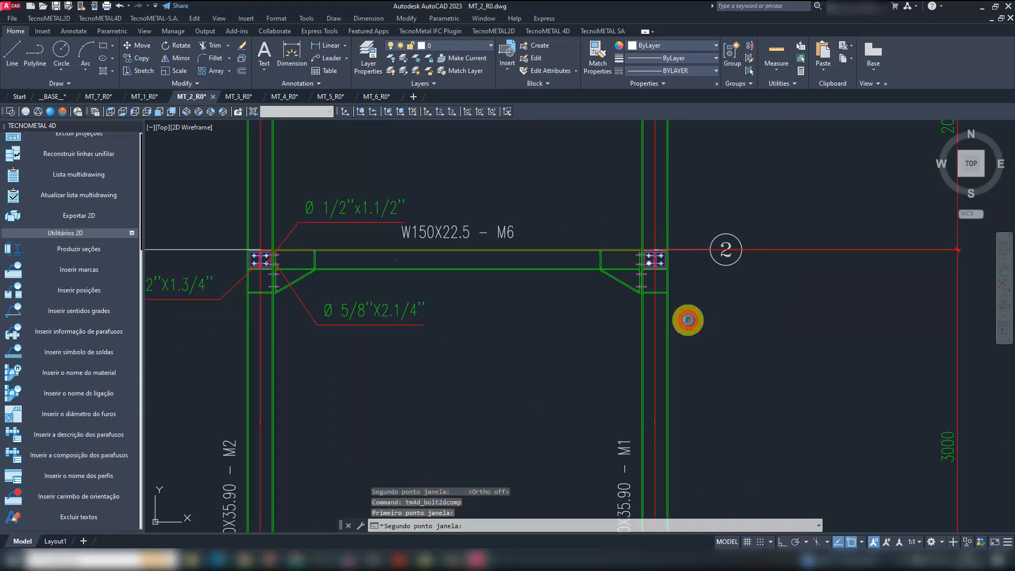
pyautogui.click(595, 201)
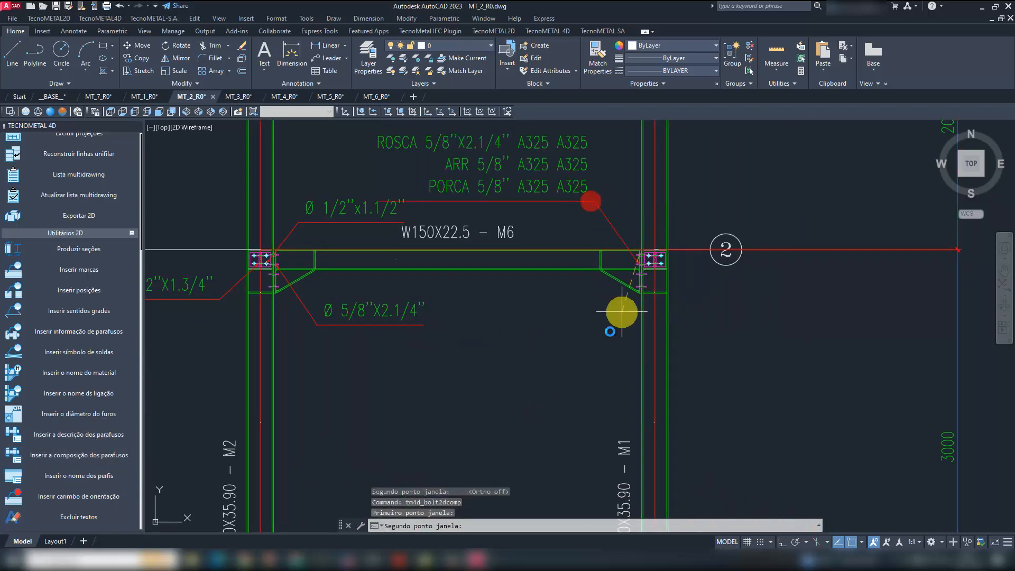
pyautogui.moveTo(625, 179); pyautogui.dragTo(651, 298, button='middle')
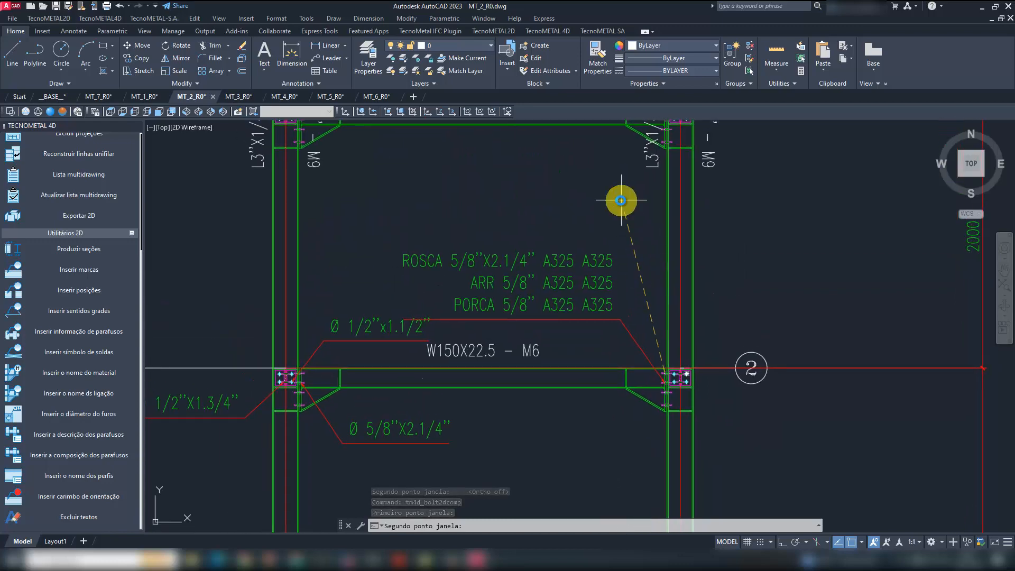
pyautogui.click(610, 196)
pyautogui.click(614, 455)
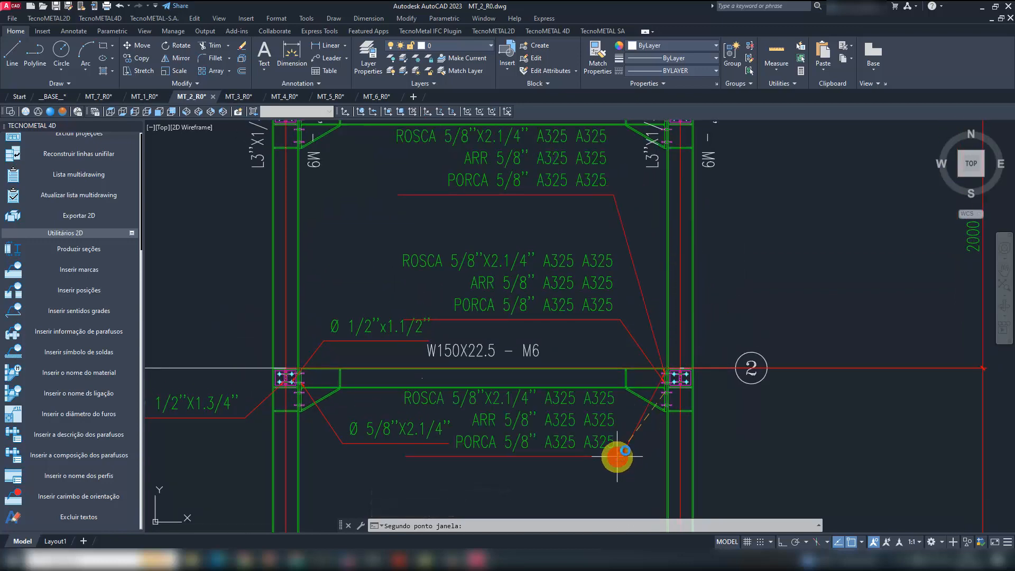
pyautogui.scroll(-2, 696, 288)
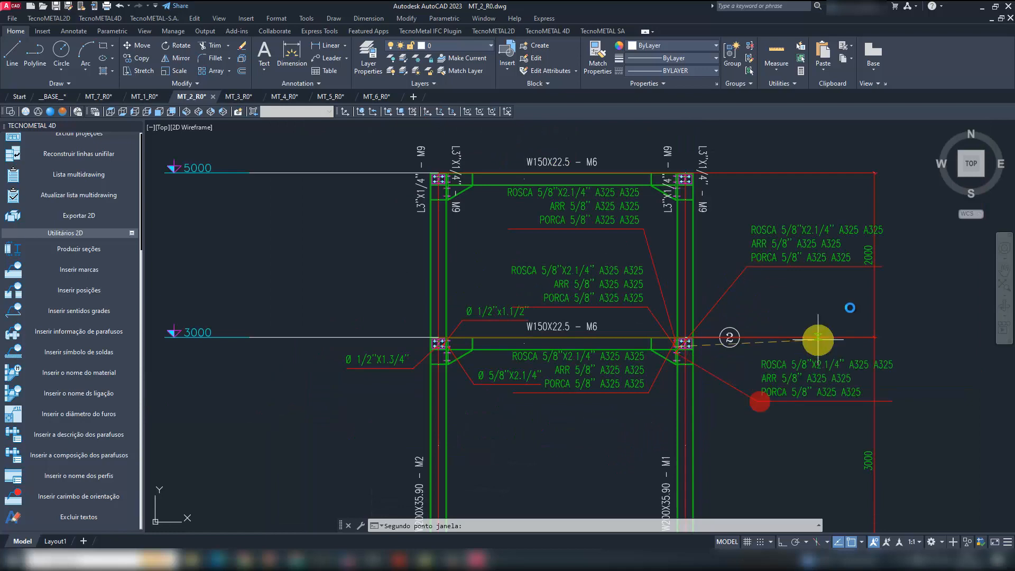
pyautogui.click(813, 194)
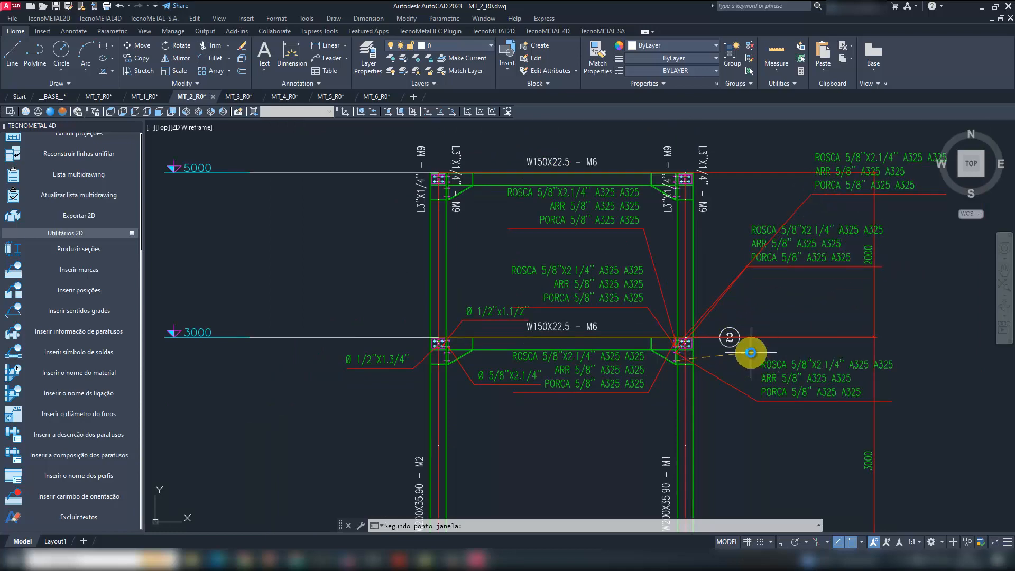
pyautogui.press('Escape')
pyautogui.press('Escape')
# - Erase the three bolt composition labels outside the M1 column and the two above the level 3000 beam, keeping the one below it
pyautogui.scroll(-3, 740, 335)
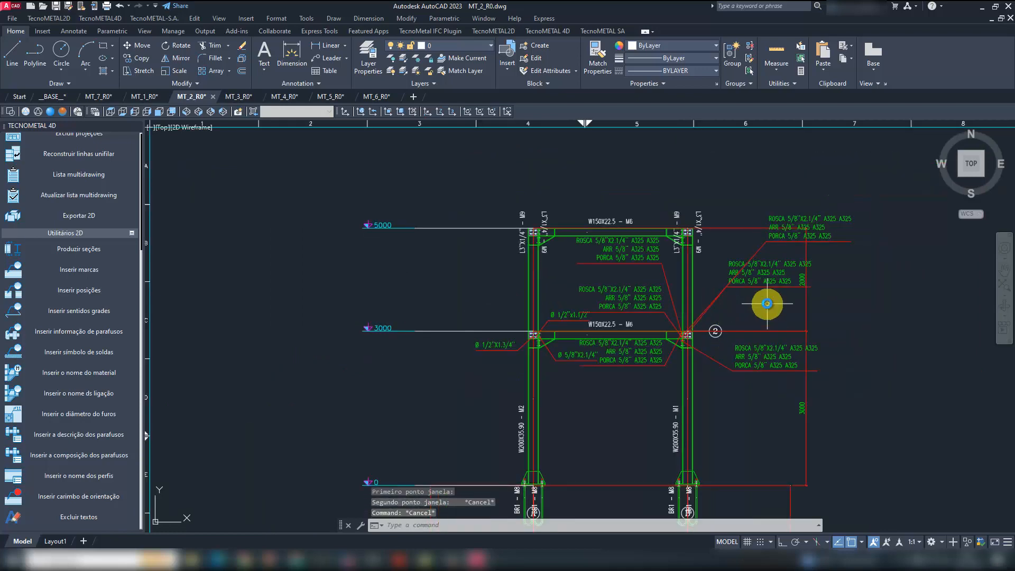
pyautogui.scroll(3, 766, 301)
pyautogui.click(789, 317)
pyautogui.click(720, 209)
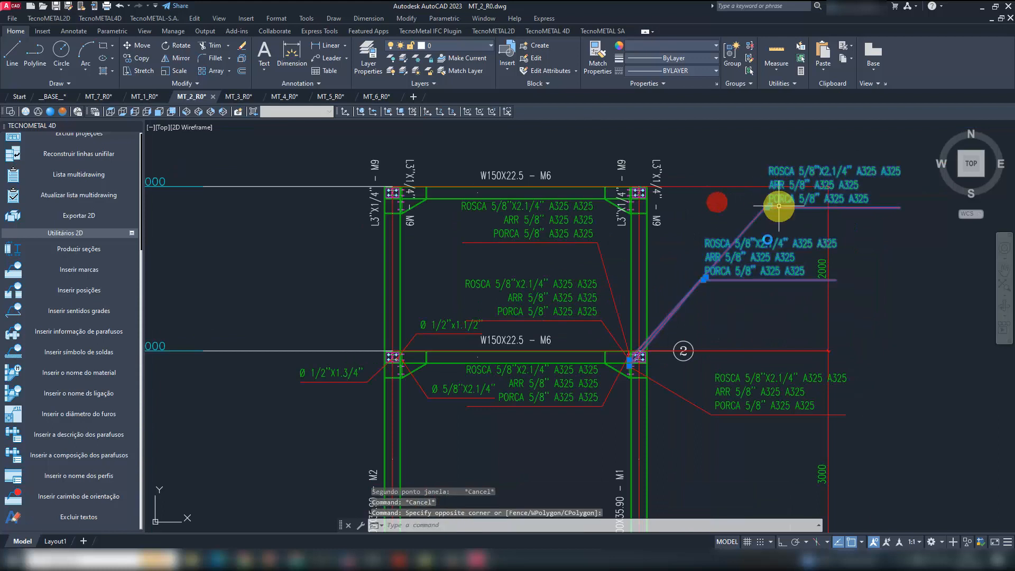
pyautogui.click(747, 446)
pyautogui.click(719, 380)
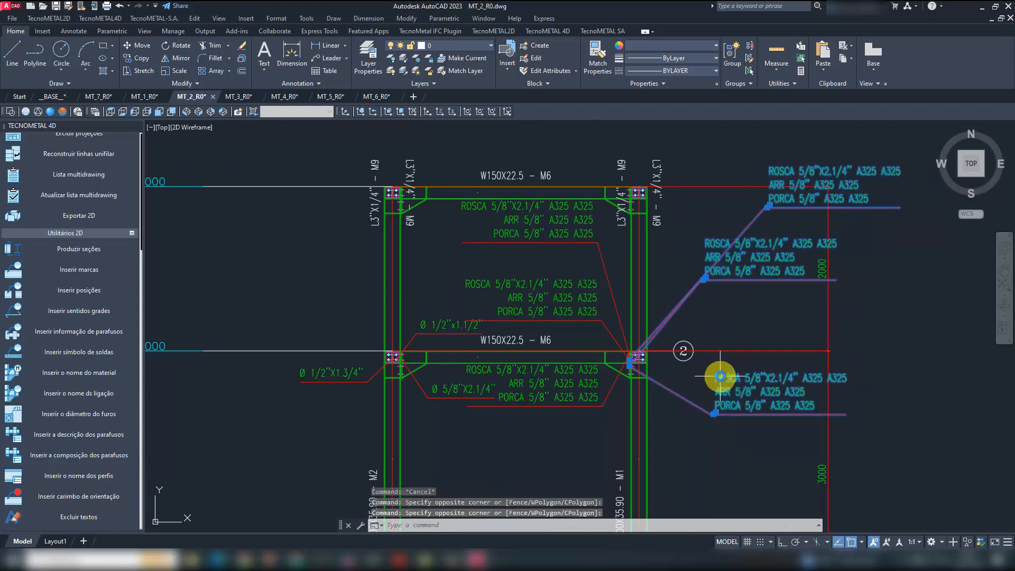
pyautogui.press('Delete')
pyautogui.click(602, 335)
pyautogui.click(574, 214)
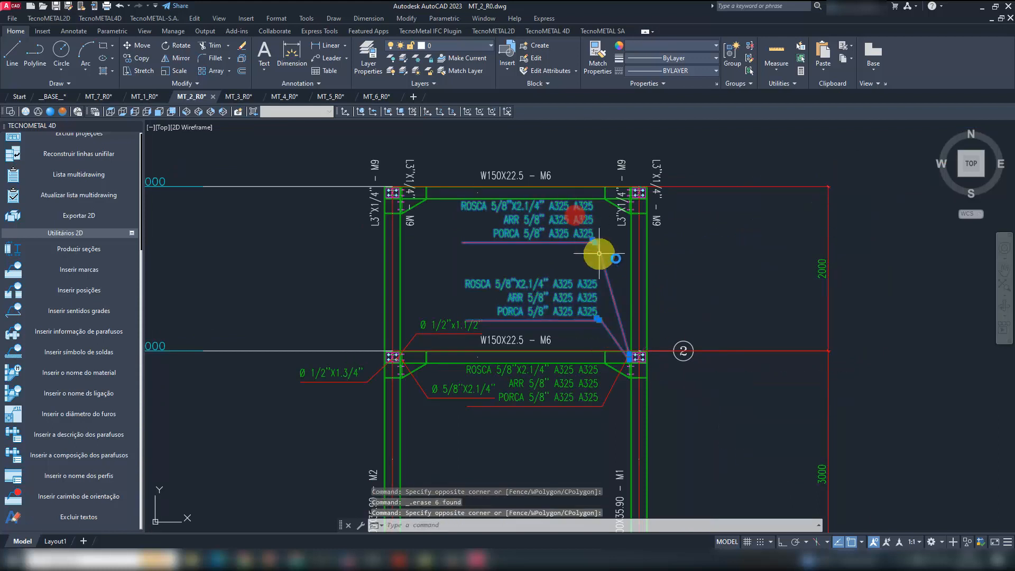
pyautogui.press('Delete')
# - Switch from the MT_2_R0 drawing to the MODELO_N1 3D model window
pyautogui.moveTo(645, 310); pyautogui.dragTo(650, 258, button='middle')
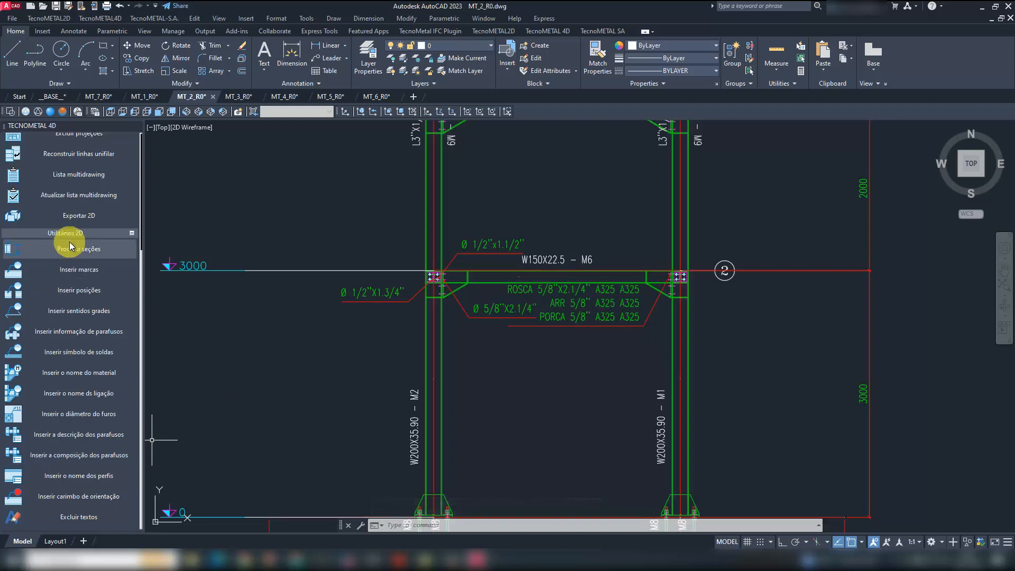
pyautogui.scroll(-3, 560, 344)
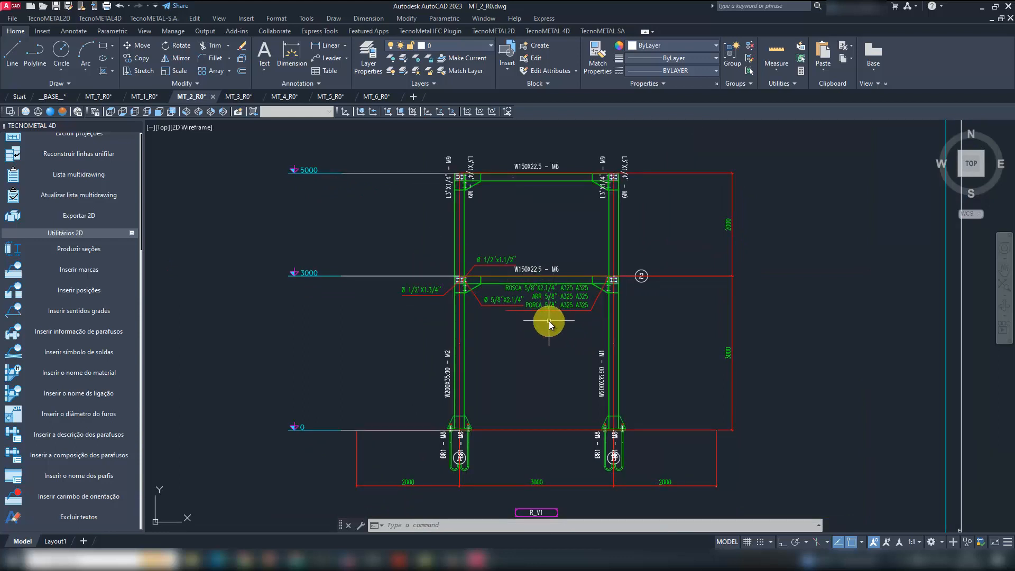
pyautogui.scroll(-3, 548, 333)
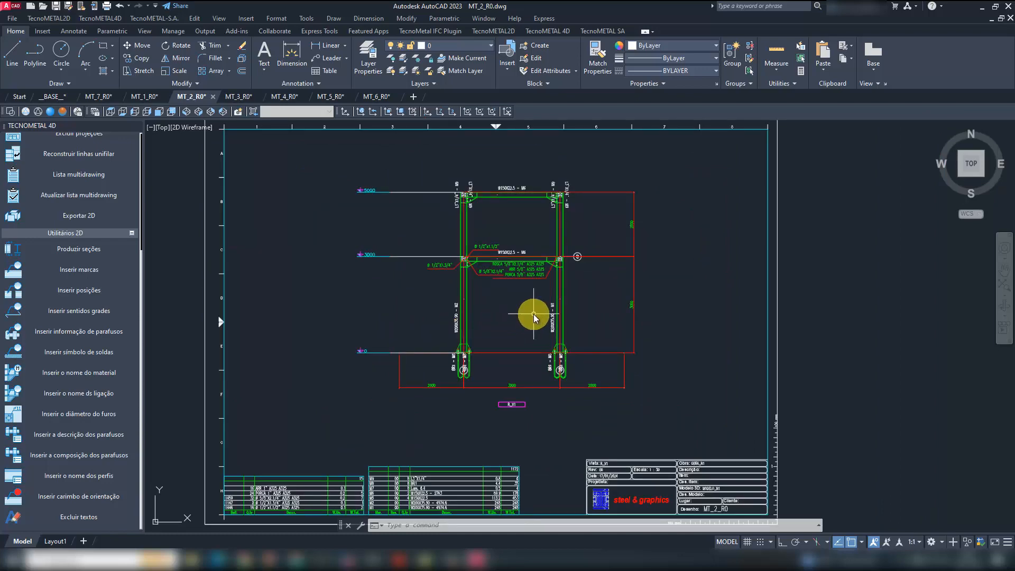
pyautogui.moveTo(476, 552)
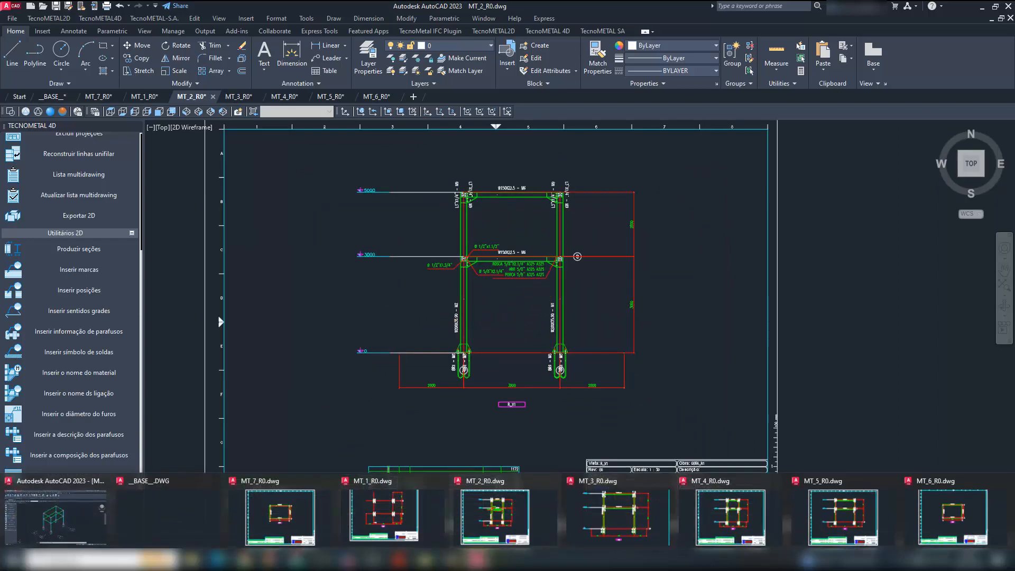
pyautogui.click(55, 515)
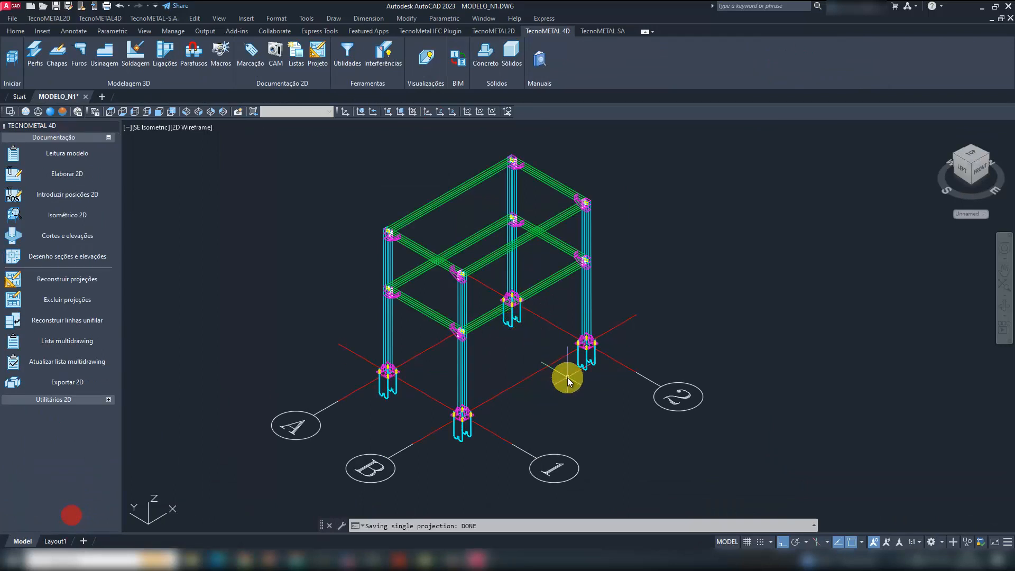
pyautogui.moveTo(563, 411); pyautogui.dragTo(563, 381, button='middle')
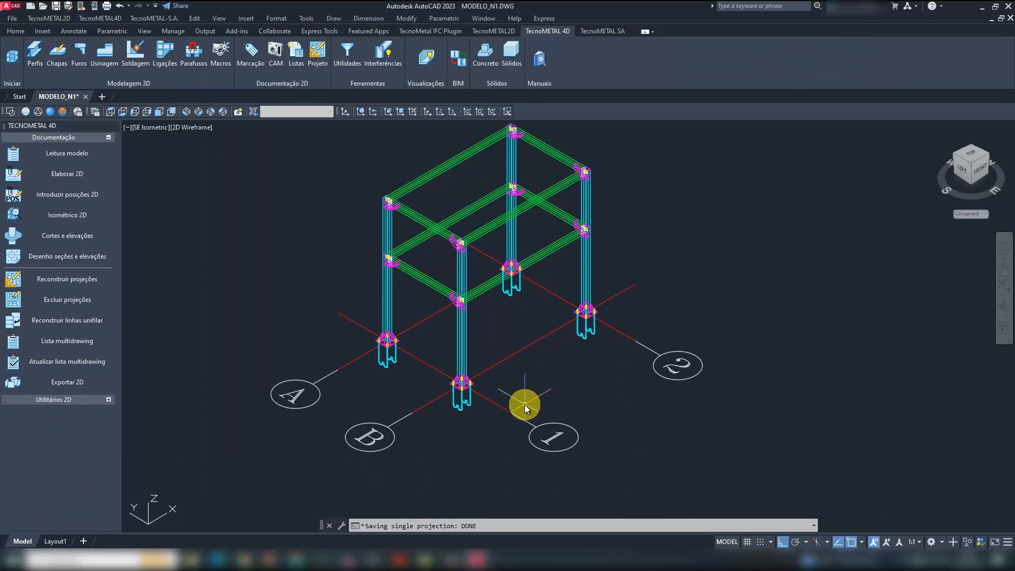
pyautogui.scroll(-2, 525, 402)
pyautogui.scroll(2, 517, 373)
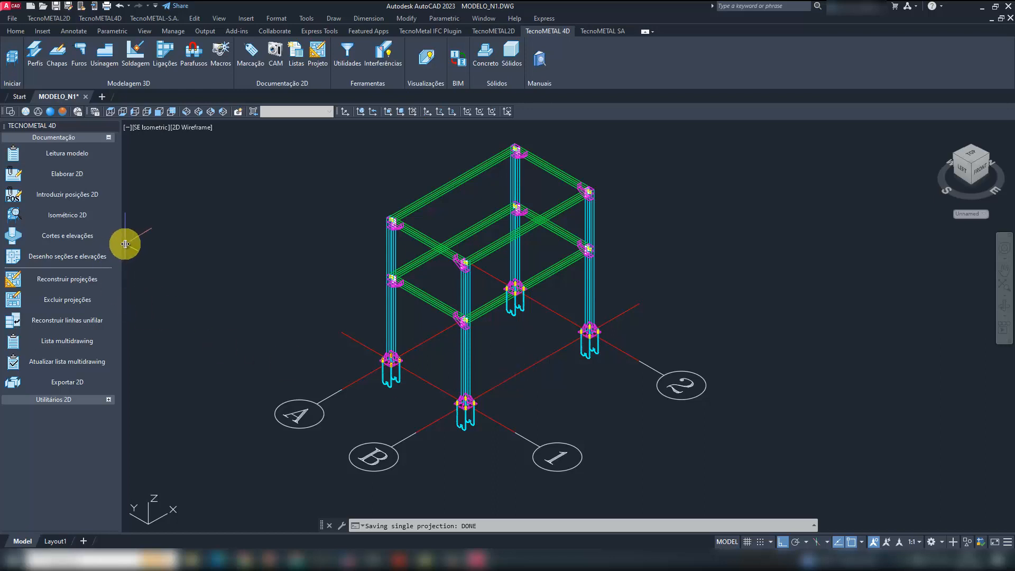
# - Create a 2D isometric of the whole frame with hidden-line display set to Não, inserting it beside the structure in plan
pyautogui.click(75, 213)
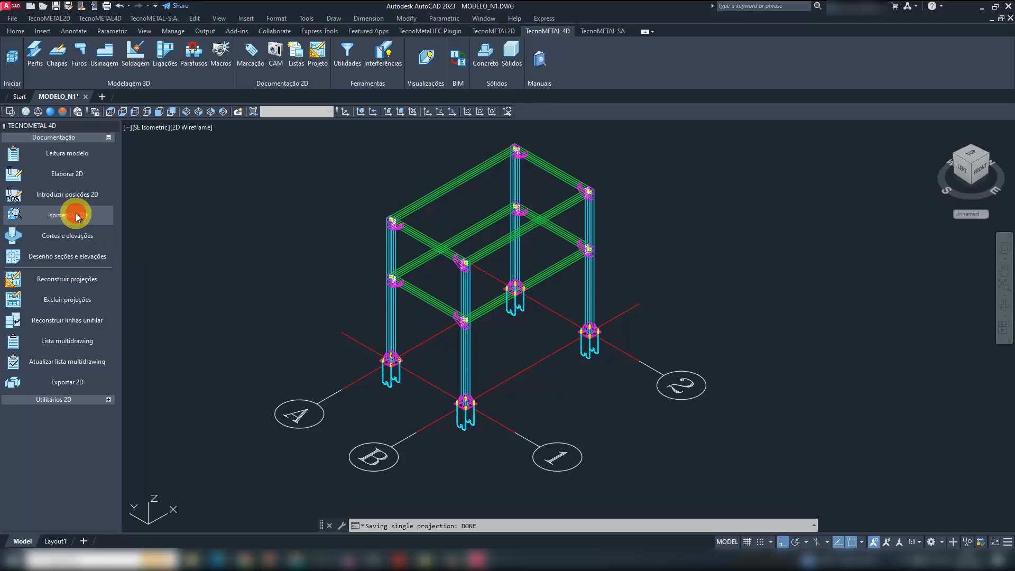
pyautogui.scroll(-2, 464, 340)
pyautogui.click(664, 450)
pyautogui.click(309, 190)
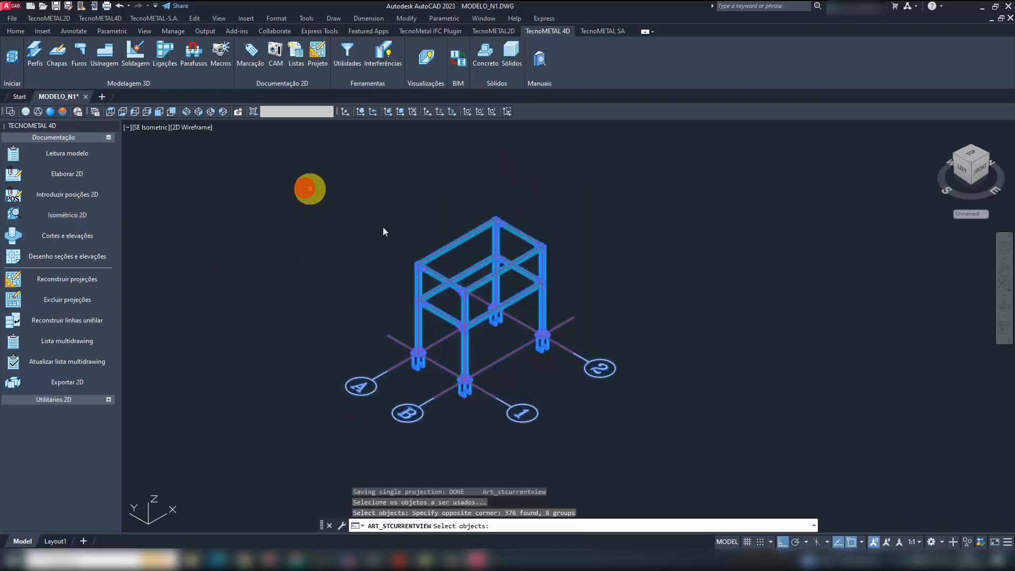
pyautogui.rightClick(393, 231)
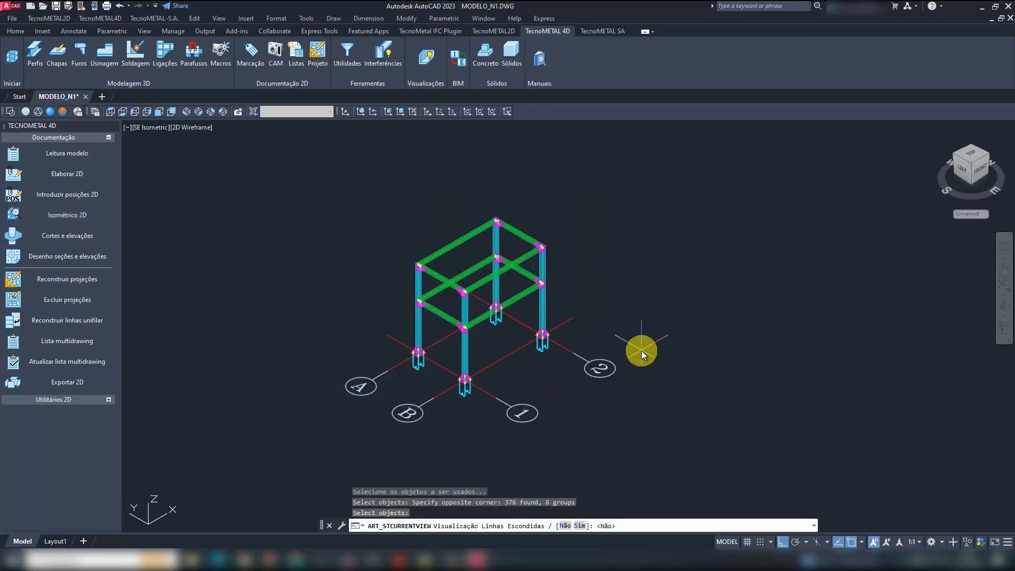
pyautogui.rightClick(641, 350)
pyautogui.scroll(-4, 397, 365)
pyautogui.click(637, 395)
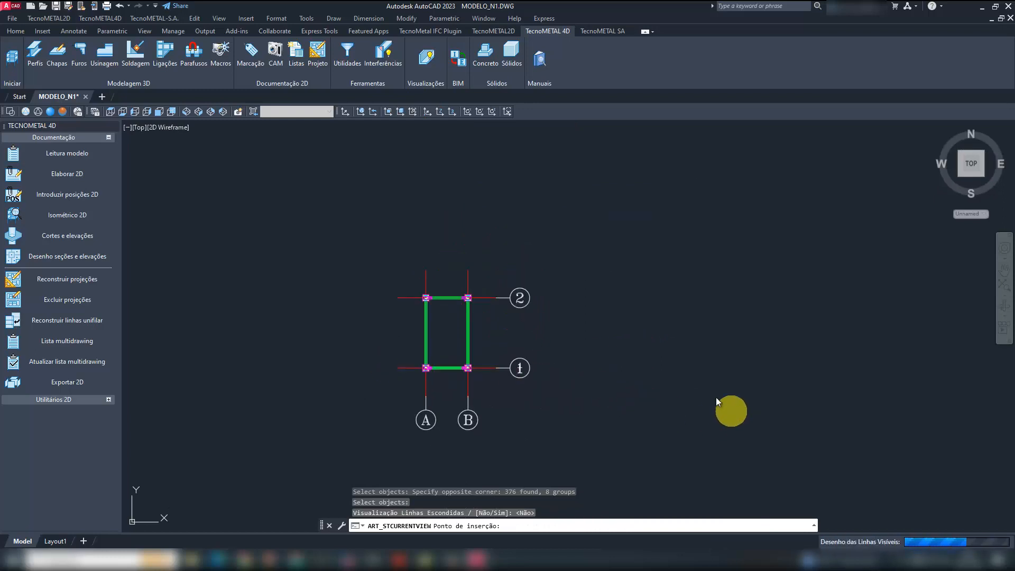
pyautogui.scroll(2, 742, 389)
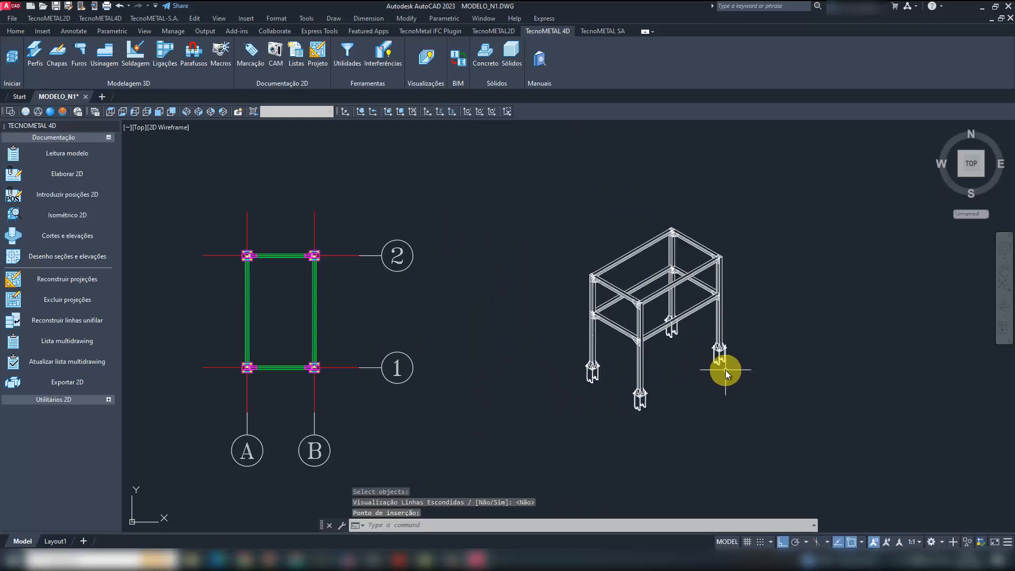
# - Cut the entire 2D isometric from MODELO_N1 and paste it beside the sheet in the MT_1_R0 drawing
pyautogui.press('Escape')
pyautogui.hotkey('ctrl', 'x')
pyautogui.click(770, 442)
pyautogui.click(547, 191)
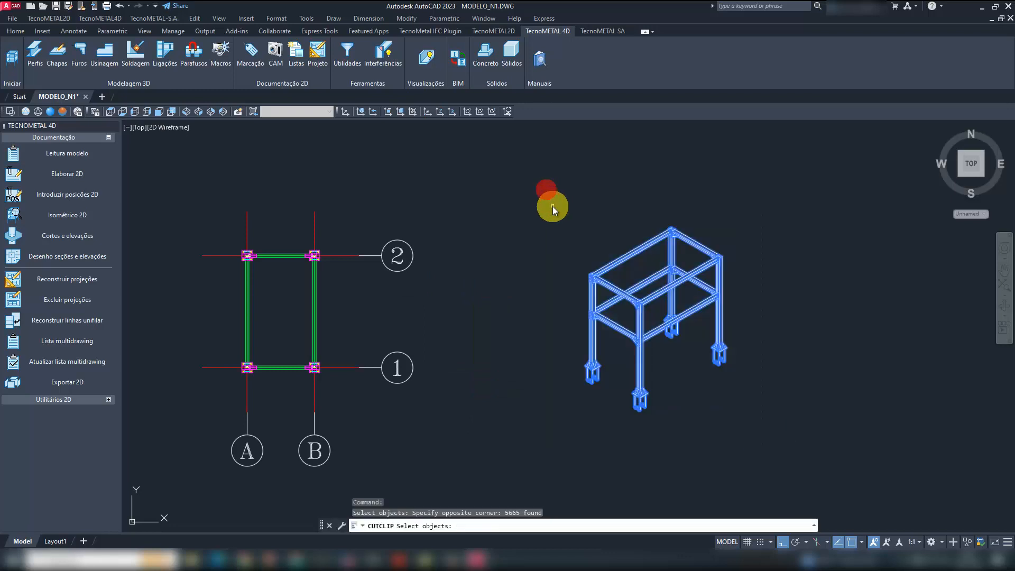
pyautogui.rightClick(552, 206)
pyautogui.click(476, 557)
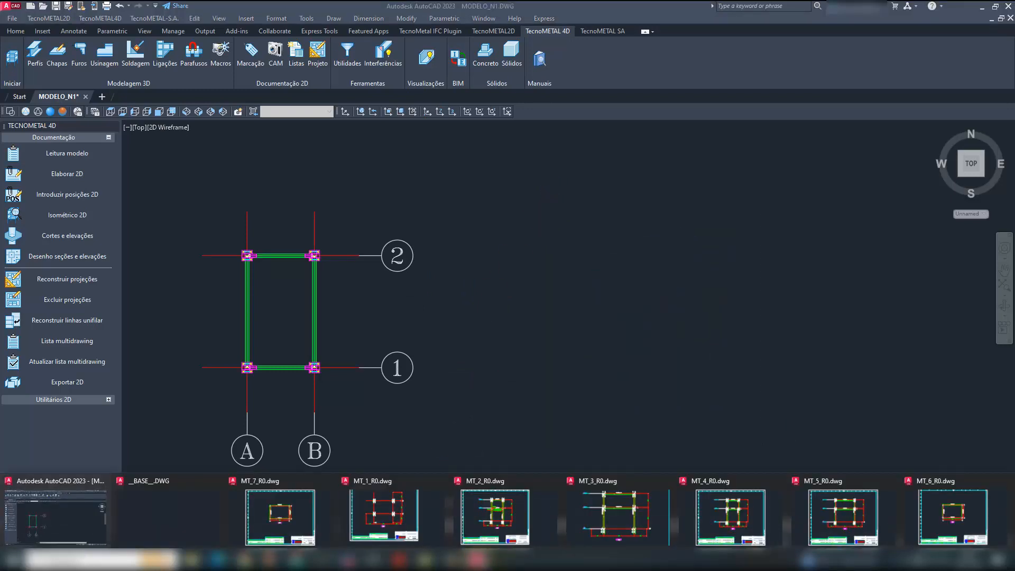
pyautogui.click(394, 505)
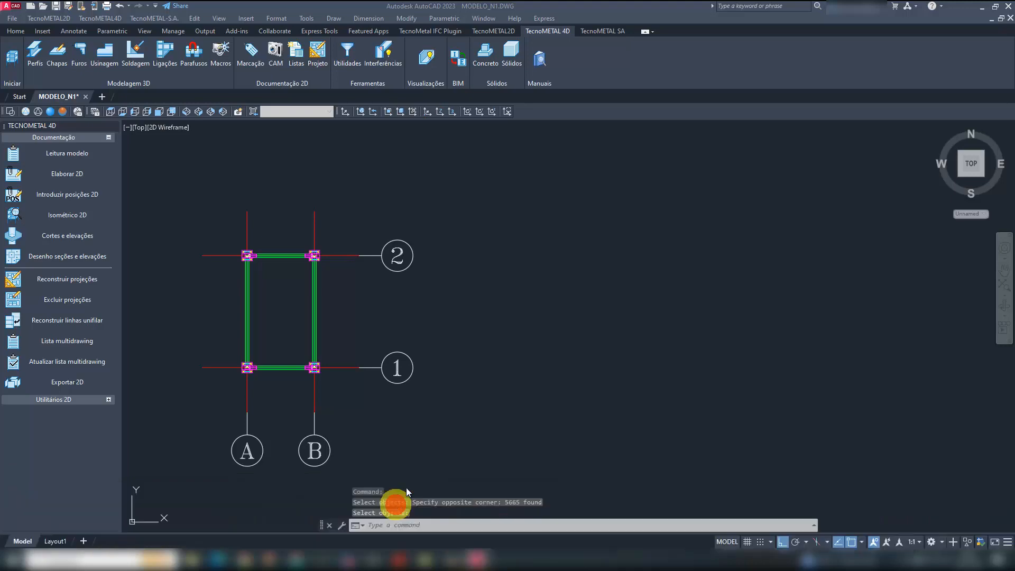
pyautogui.hotkey('ctrl', 'v')
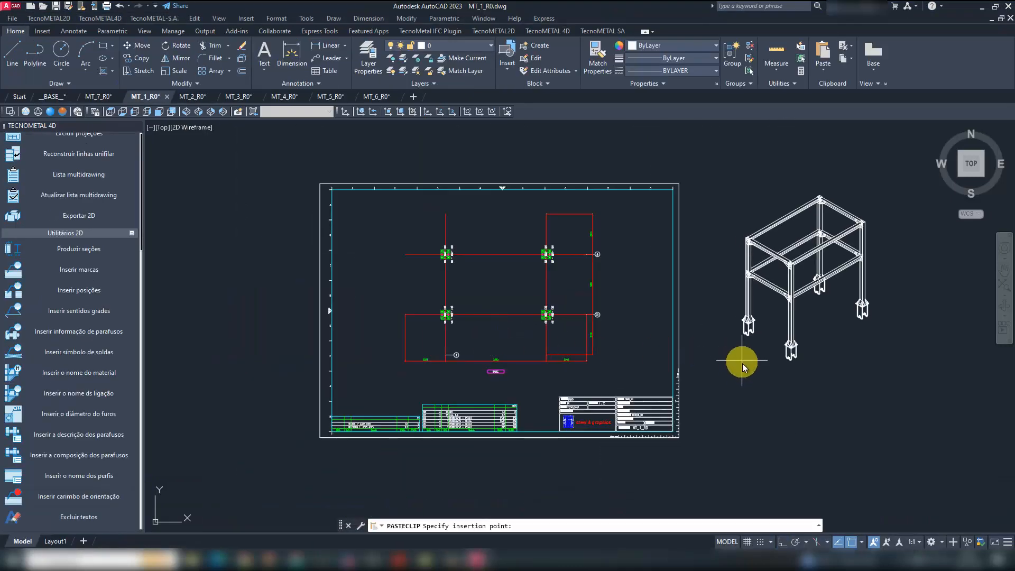
pyautogui.click(729, 362)
# - Return to MODELO_N1, set the SE isometric view and align the UCS to that view
pyautogui.click(476, 557)
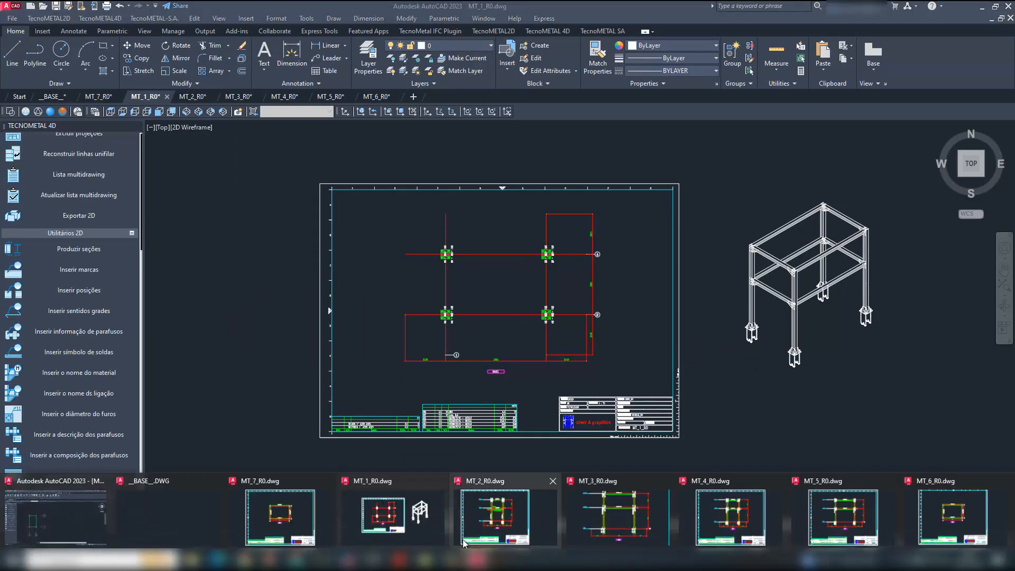
pyautogui.click(89, 510)
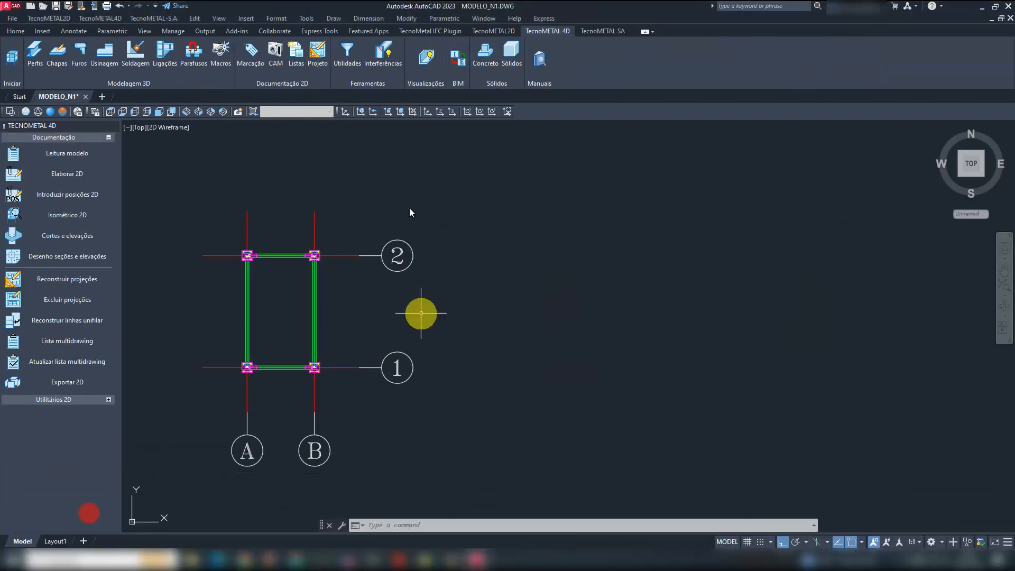
pyautogui.click(198, 112)
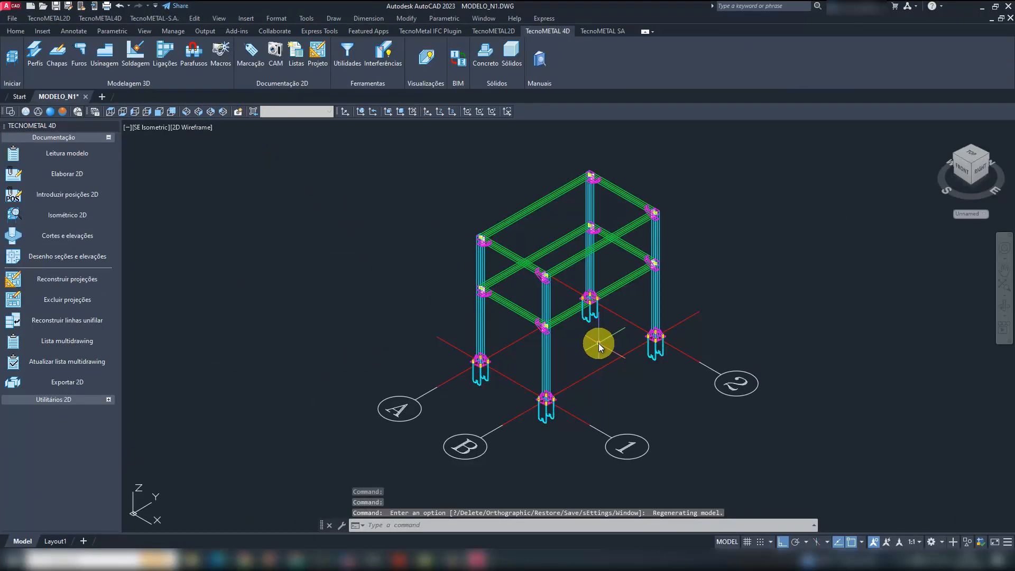
pyautogui.write('UCS')
pyautogui.press('Return')
pyautogui.write('V')
pyautogui.press('Return')
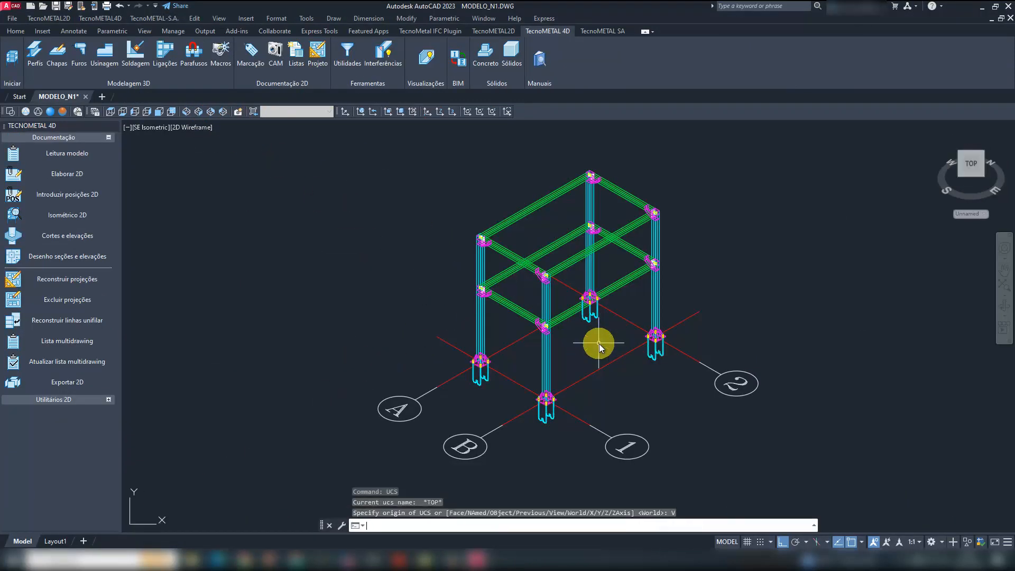
# - Copy grid axes A, B, 1 and 2 with their bubbles, using the front bottom corner of the B-1 column base plate as base point
pyautogui.click(195, 18)
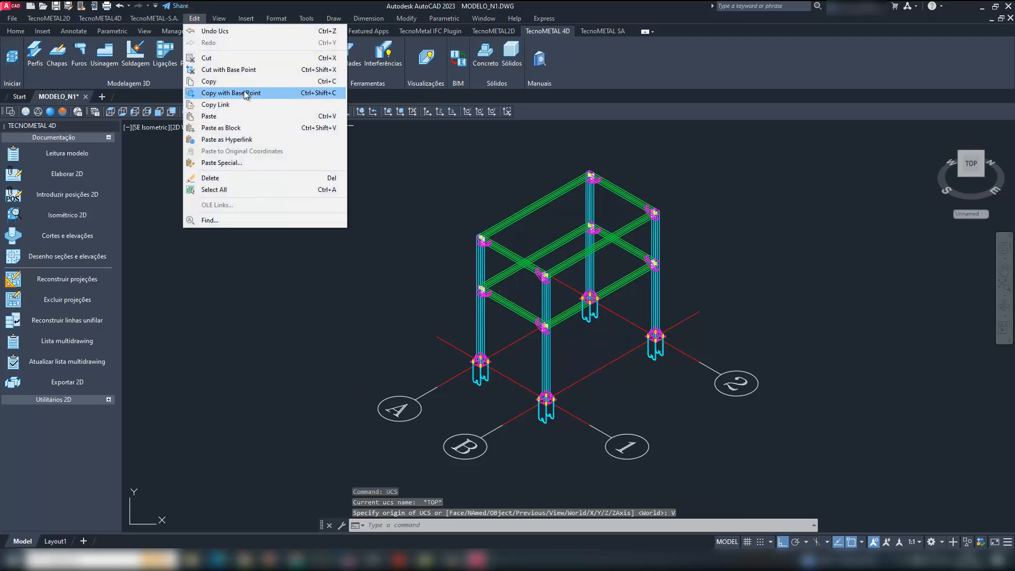
pyautogui.click(249, 93)
pyautogui.scroll(10, 542, 400)
pyautogui.scroll(4, 505, 369)
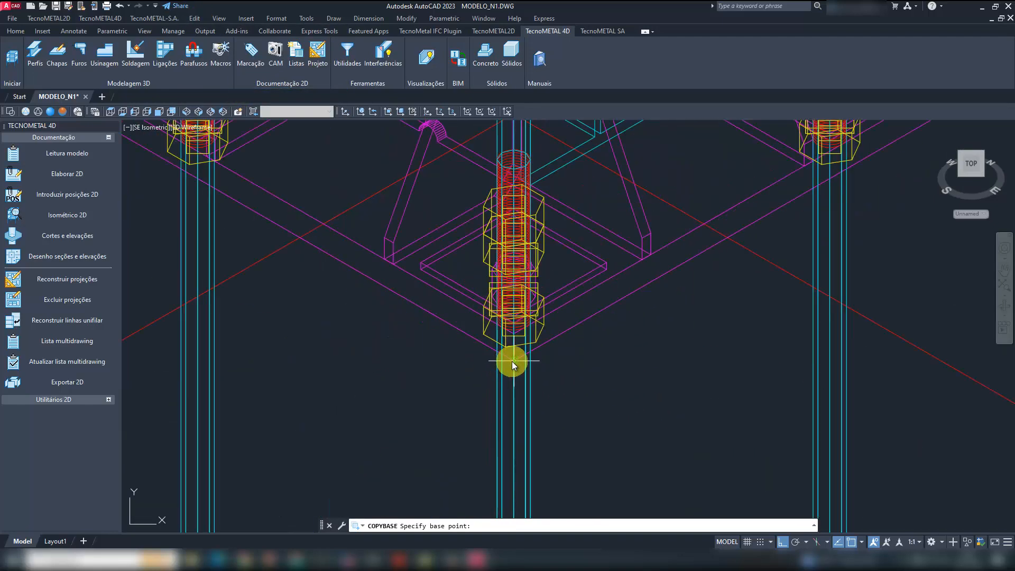
pyautogui.click(513, 362)
pyautogui.scroll(-12, 505, 358)
pyautogui.click(469, 383)
pyautogui.click(446, 353)
pyautogui.scroll(4, 437, 344)
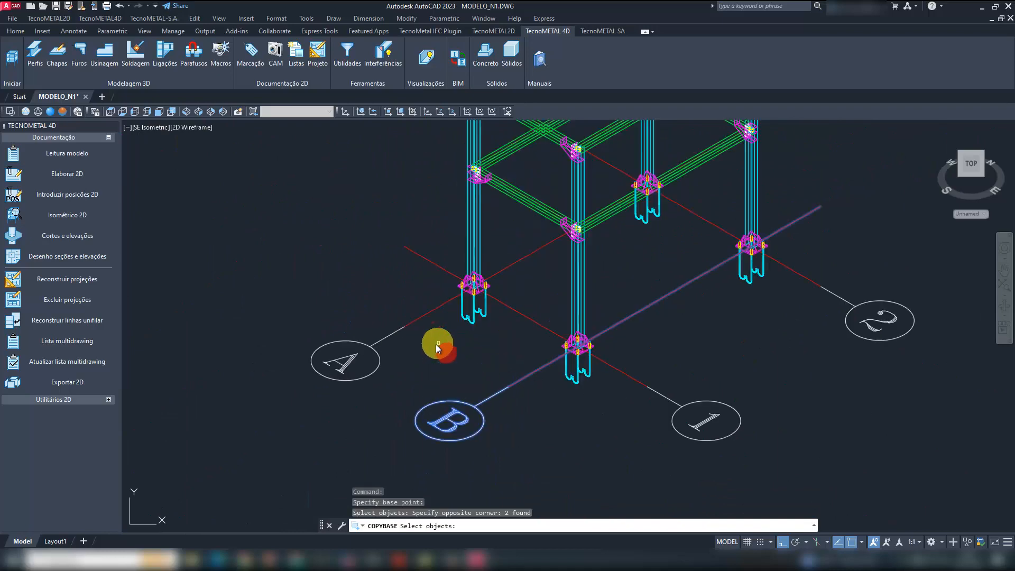
pyautogui.click(430, 356)
pyautogui.click(360, 231)
pyautogui.click(737, 442)
pyautogui.click(642, 288)
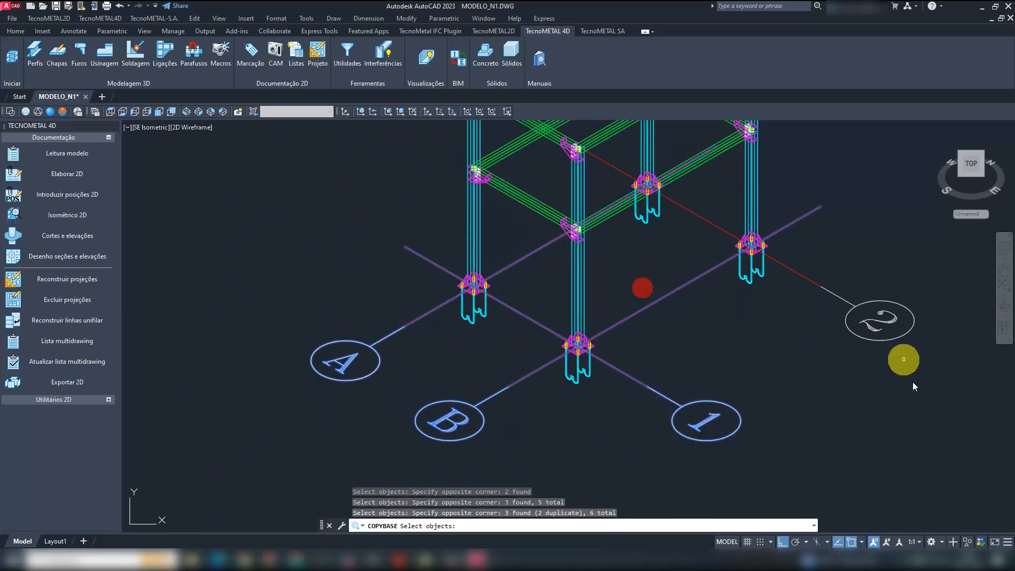
pyautogui.click(916, 386)
pyautogui.click(809, 257)
pyautogui.rightClick(705, 347)
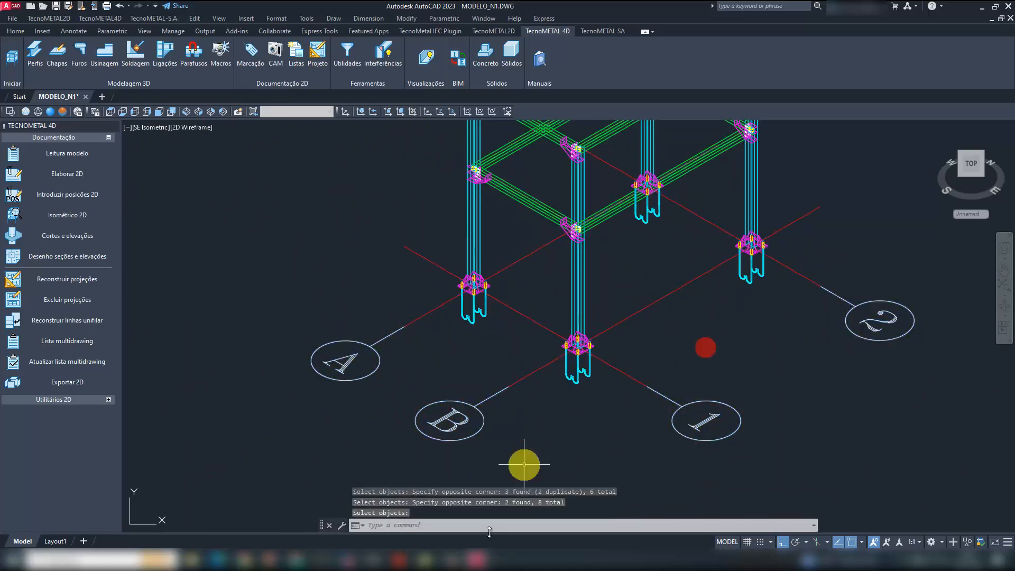
# - Paste the copied grid axes into MT_1_R0 at the matching base plate corner of the isometric's front column
pyautogui.click(475, 559)
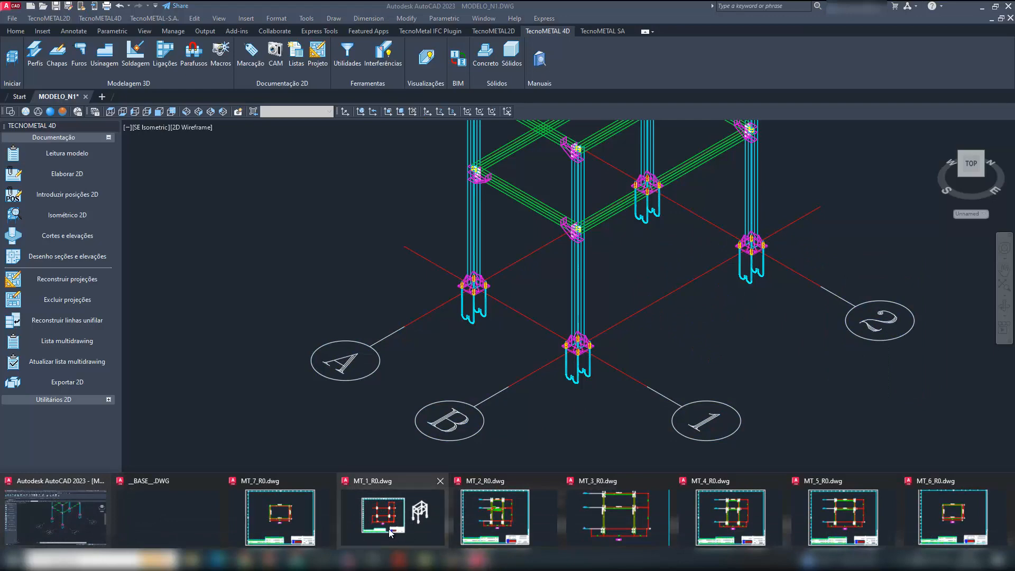
pyautogui.click(420, 515)
pyautogui.hotkey('ctrl', 'v')
pyautogui.scroll(8, 836, 365)
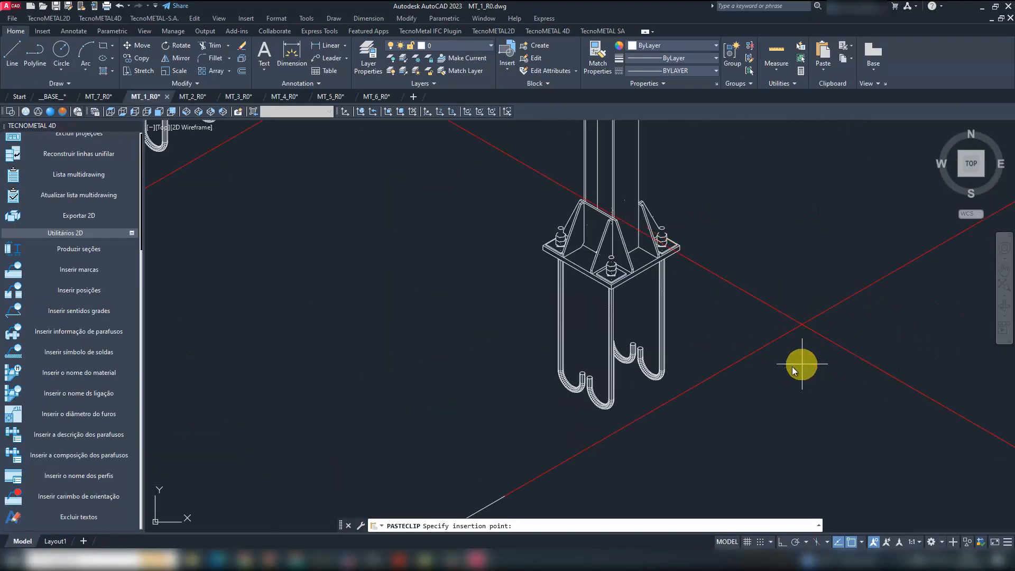
pyautogui.scroll(5, 691, 303)
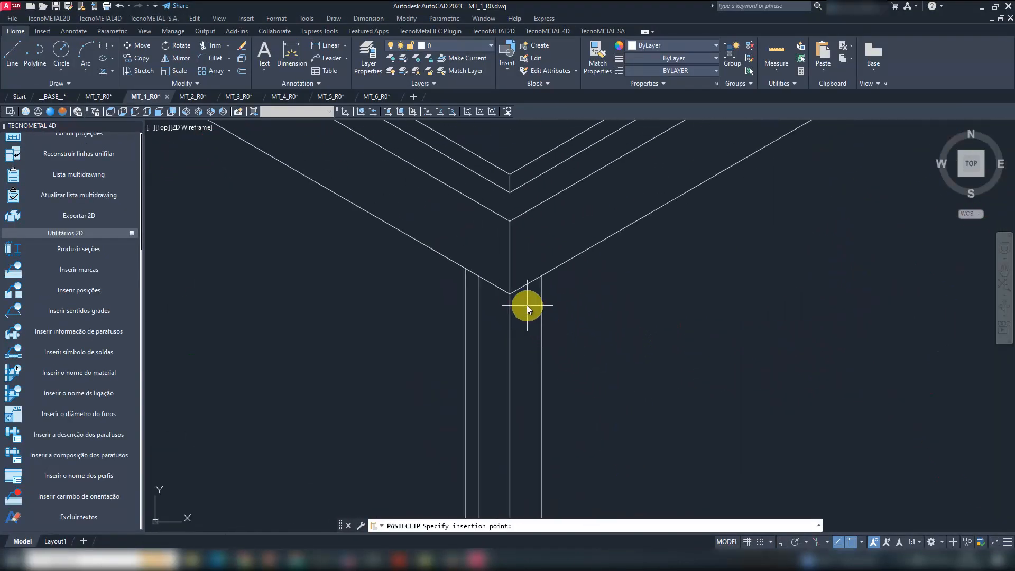
pyautogui.click(511, 294)
pyautogui.scroll(-8, 529, 348)
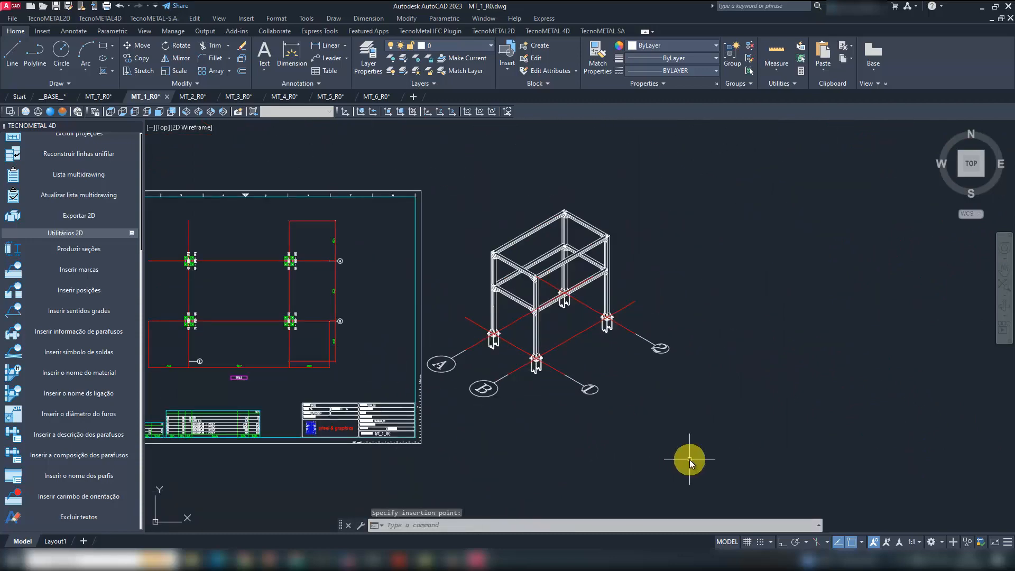
pyautogui.click(593, 390)
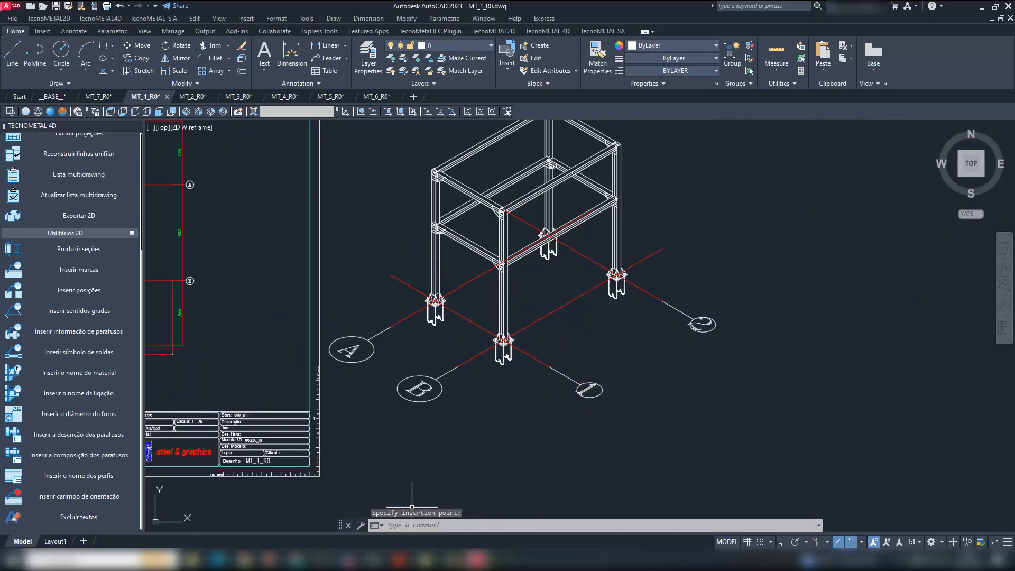
# - Return to MODELO_N1 and isolate the front column at grid axes B and 1
pyautogui.click(471, 559)
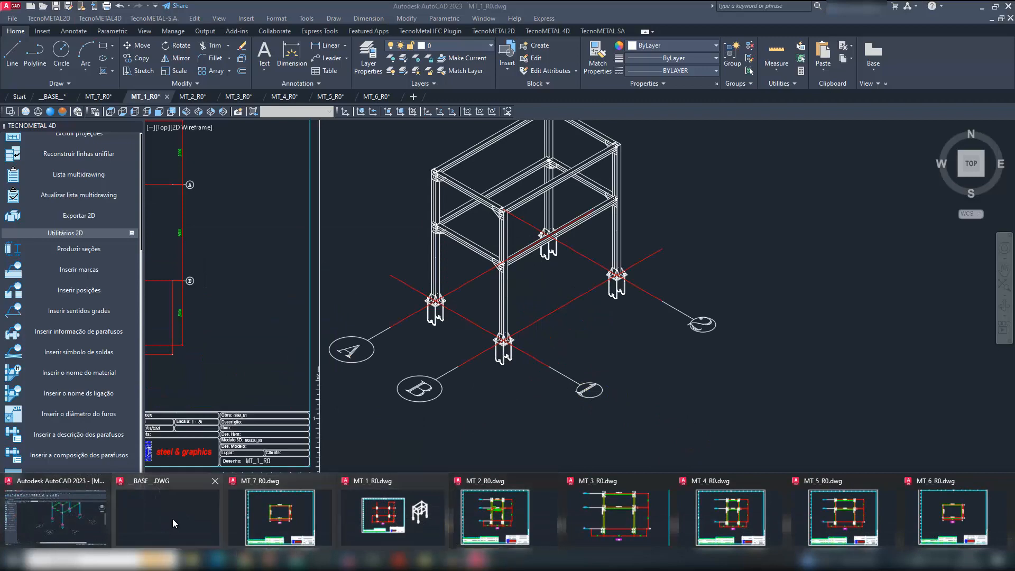
pyautogui.click(55, 516)
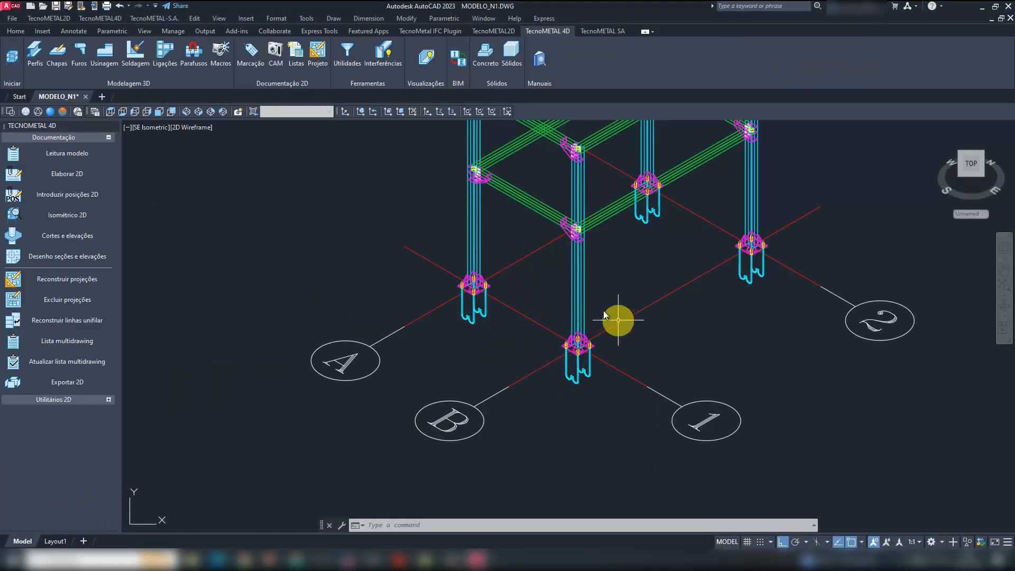
pyautogui.scroll(3, 587, 298)
pyautogui.scroll(-2, 587, 302)
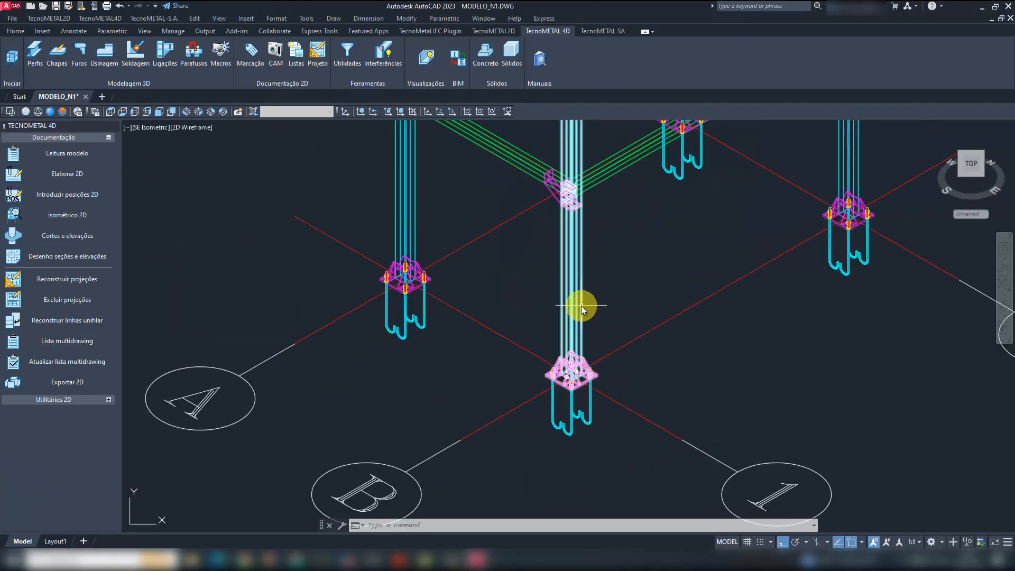
pyautogui.write('IOSN')
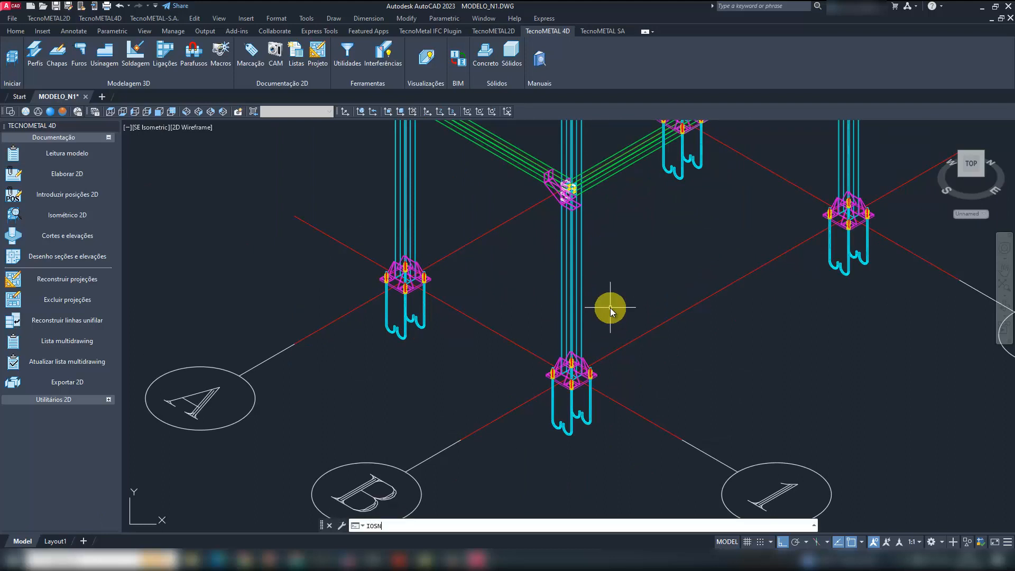
pyautogui.press('BackSpace')
pyautogui.press('BackSpace')
pyautogui.press('BackSpace')
pyautogui.write('SOL')
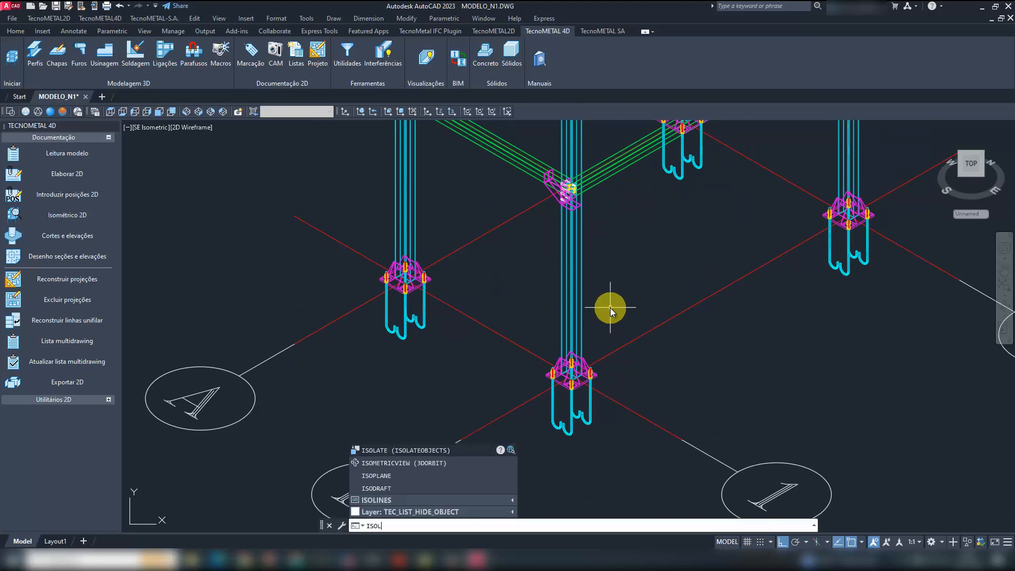
pyautogui.press('Return')
pyautogui.click(610, 308)
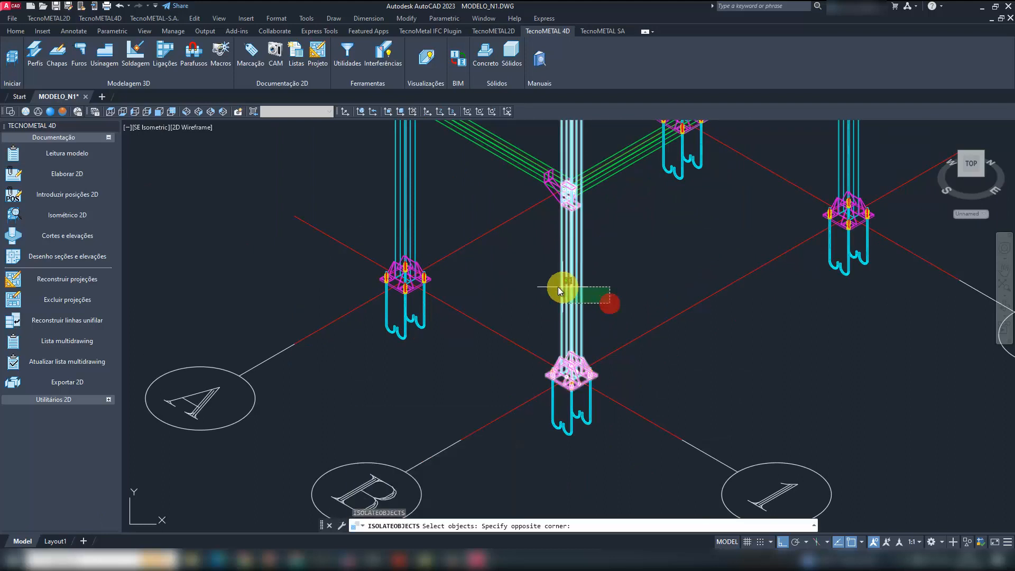
pyautogui.click(557, 286)
pyautogui.press('Return')
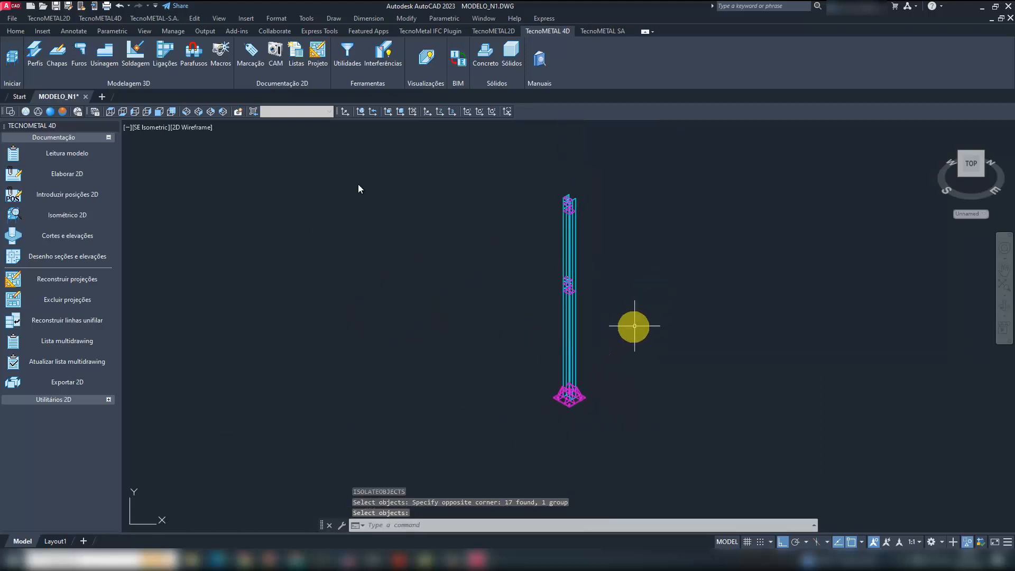
# - Generate a 2D isometric of the isolated column without hidden lines and place it beside the column's plan view
pyautogui.click(79, 215)
pyautogui.click(646, 453)
pyautogui.click(502, 178)
pyautogui.rightClick(498, 220)
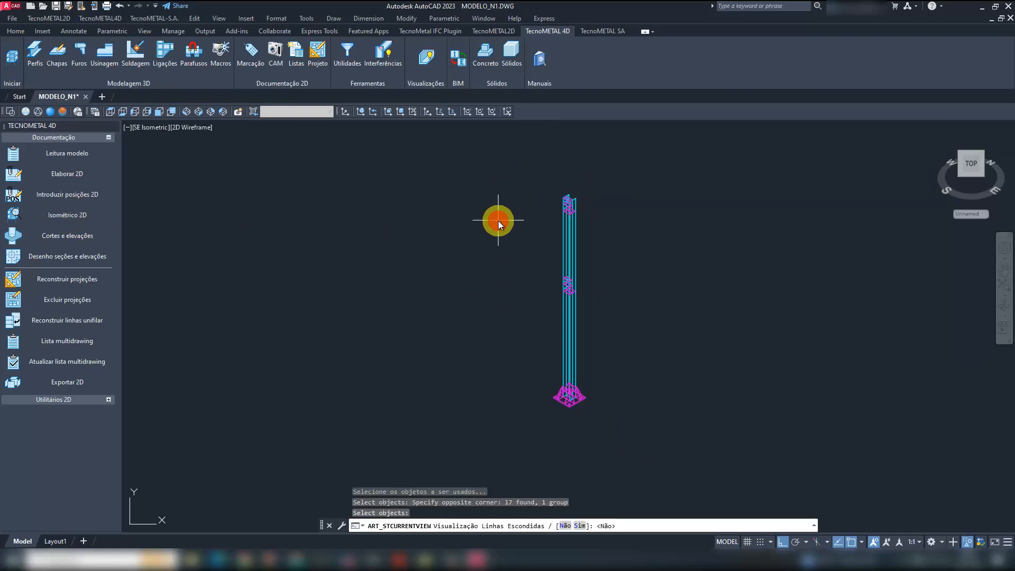
pyautogui.press('Return')
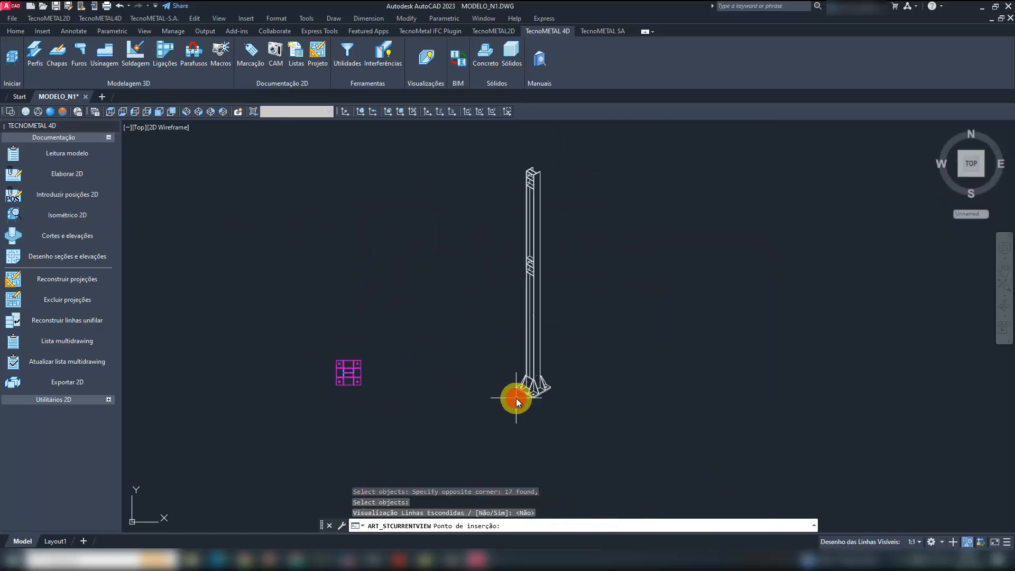
pyautogui.click(515, 398)
# - Cut the whole generated 2D isometric of the column from the model
pyautogui.hotkey('ctrl', 'x')
pyautogui.click(600, 431)
pyautogui.click(482, 163)
pyautogui.rightClick(480, 154)
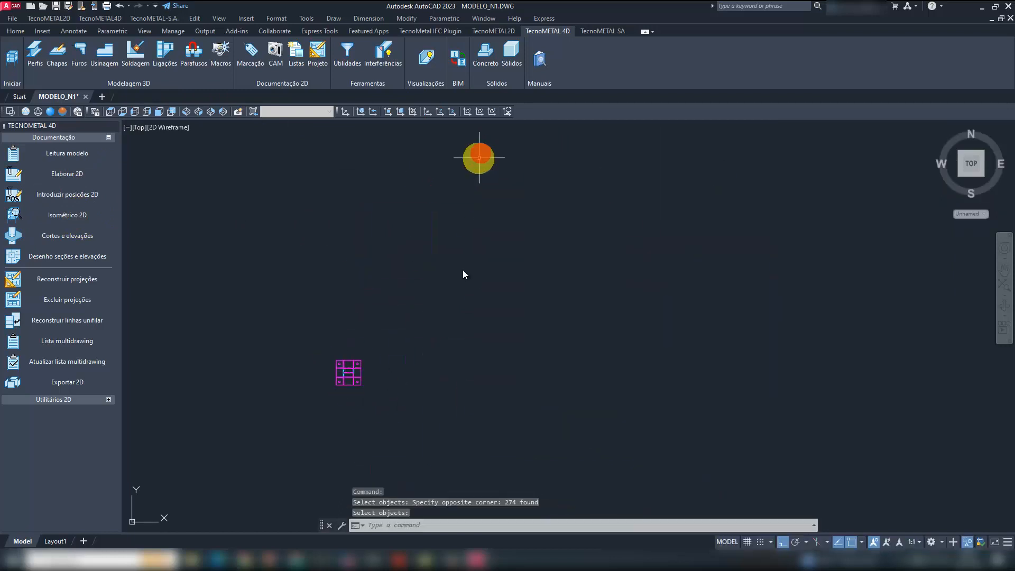
# - Open the drawing DET_1_R0.dwg from the 2D_MODELO_N1.TEC folder
pyautogui.click(477, 559)
pyautogui.click(380, 338)
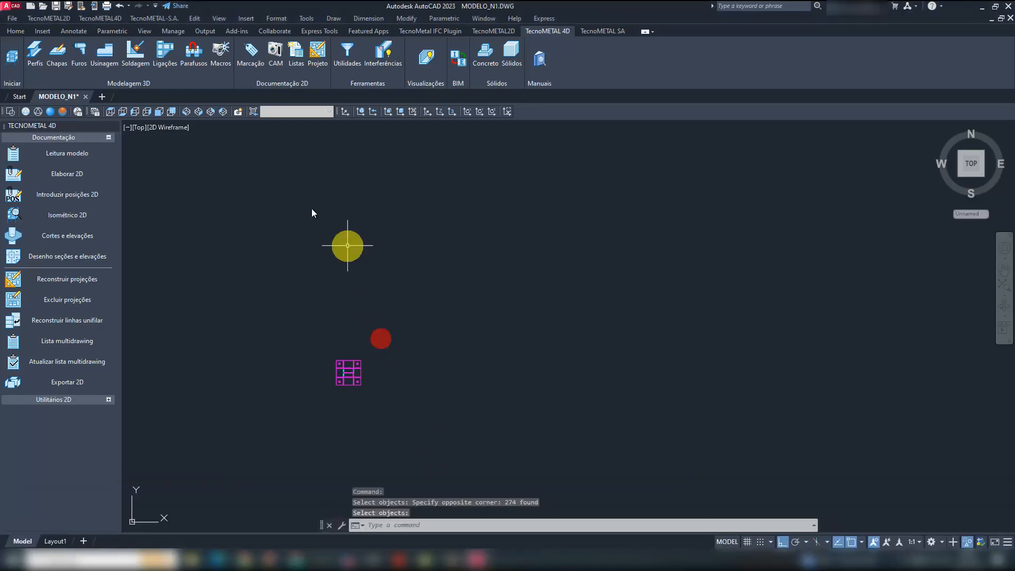
pyautogui.click(15, 24)
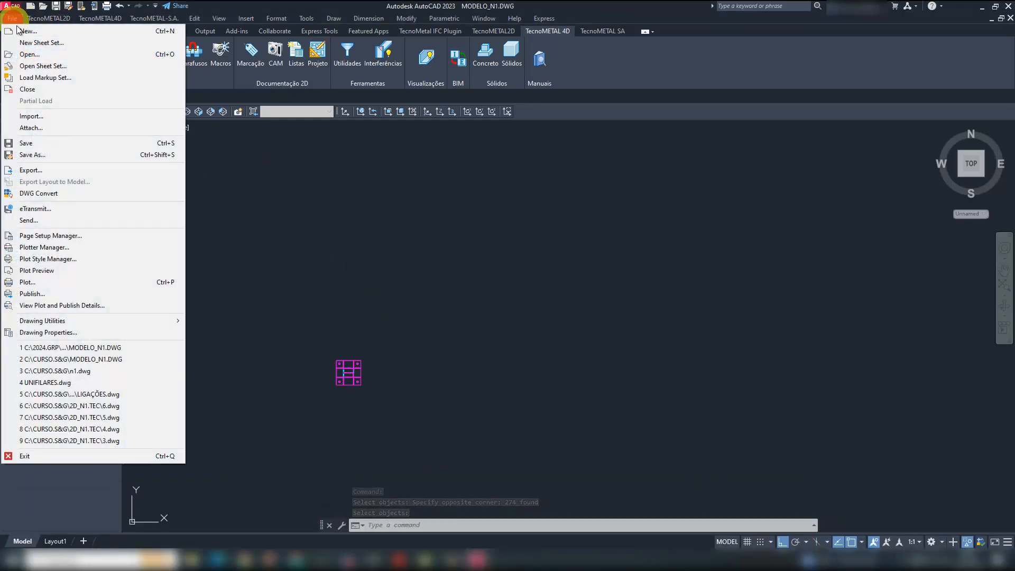
pyautogui.click(32, 54)
pyautogui.click(445, 233)
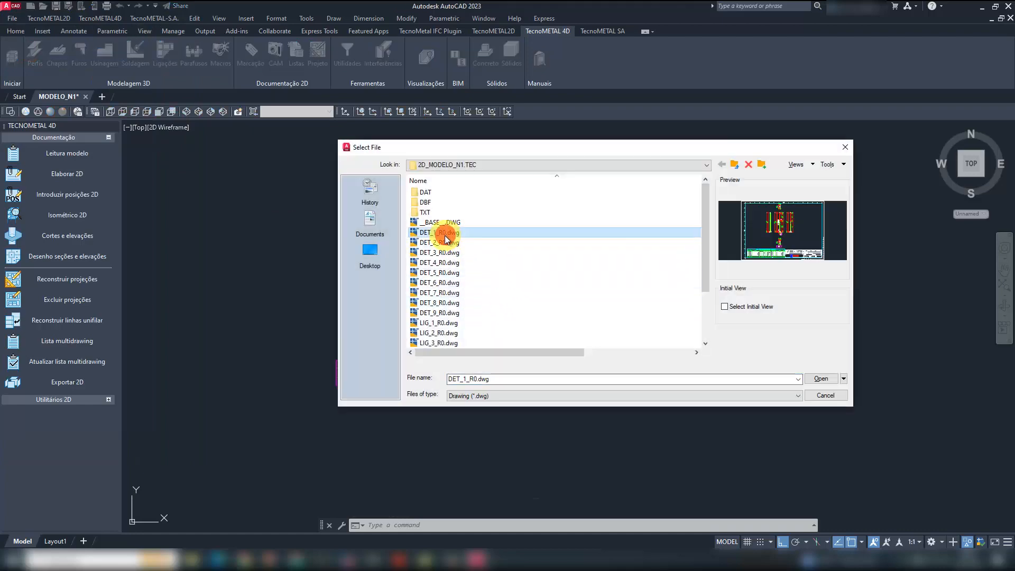
pyautogui.doubleClick(445, 236)
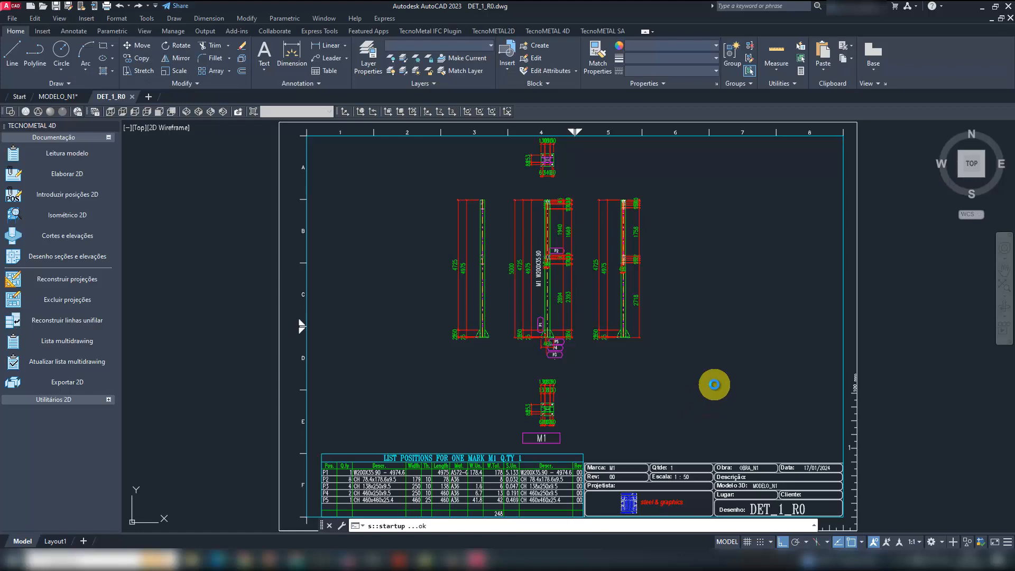
# - Paste the column isometric into the empty area of the sheet beside the M1 elevations
pyautogui.hotkey('ctrl', 'v')
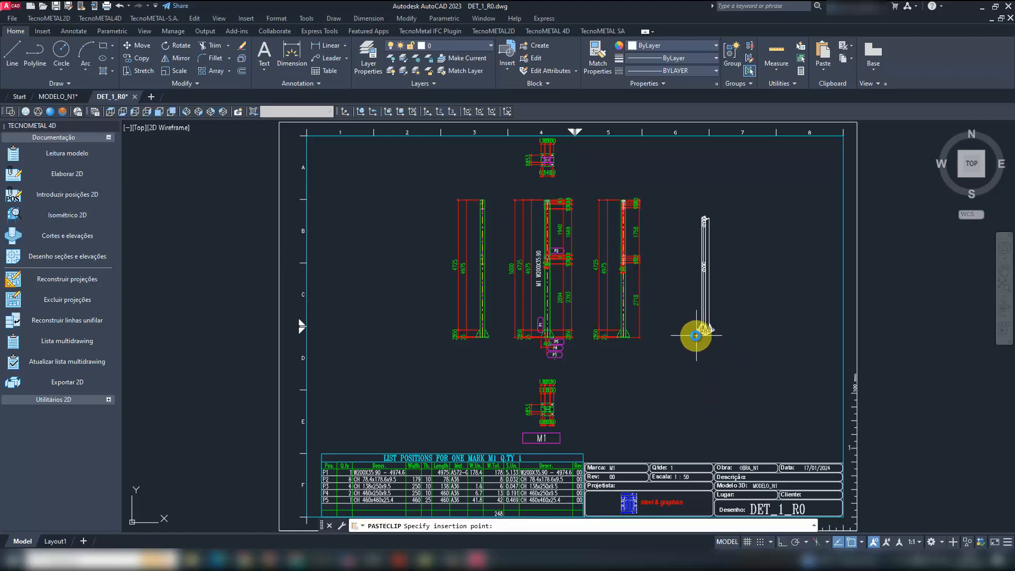
pyautogui.click(695, 336)
pyautogui.scroll(2, 729, 306)
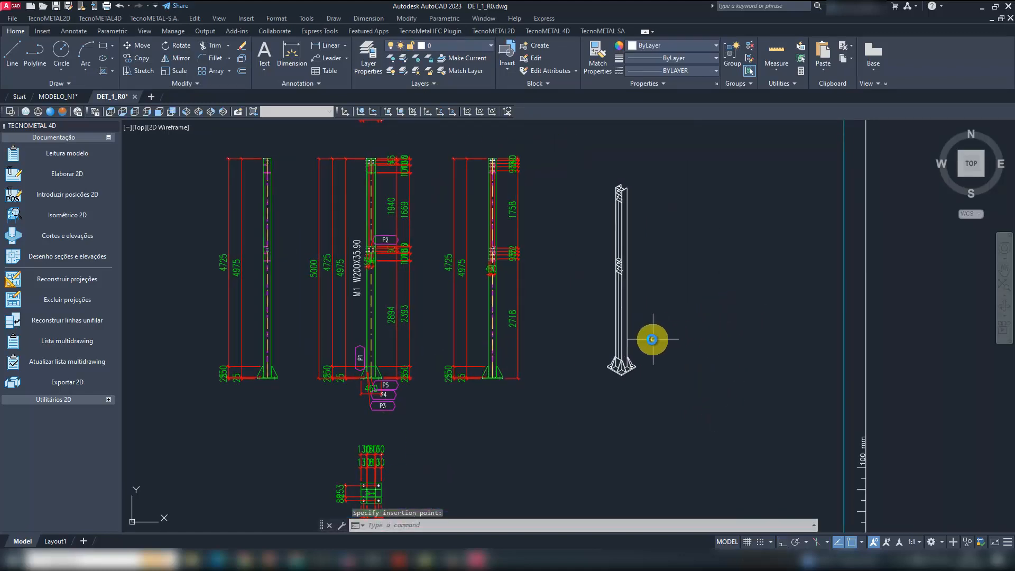
pyautogui.scroll(4, 662, 337)
pyautogui.moveTo(667, 327); pyautogui.dragTo(677, 356, button='middle')
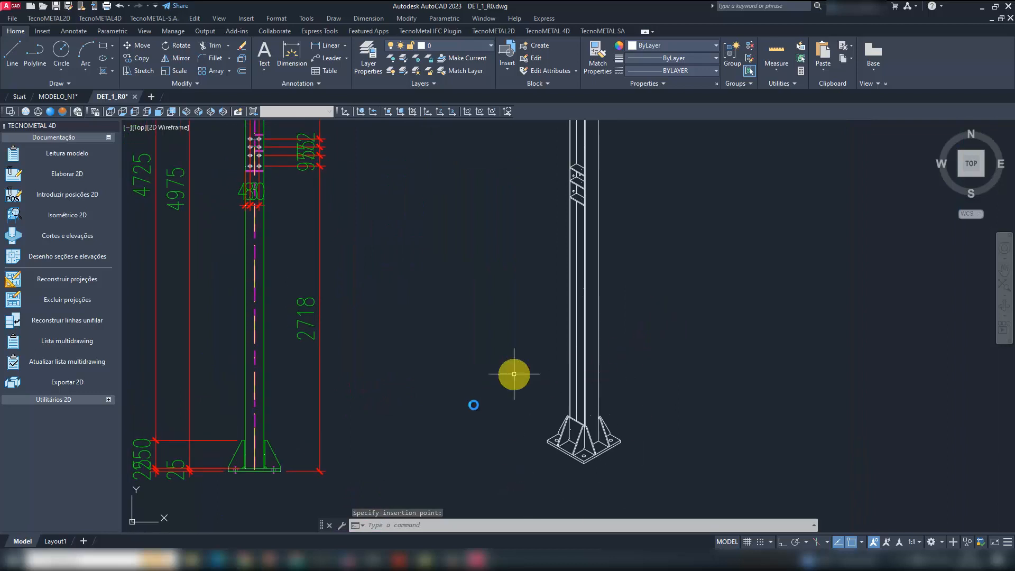
# - Start position marks for the isometric's base plate pieces and place the four P3 balloons around the column foot
pyautogui.click(78, 400)
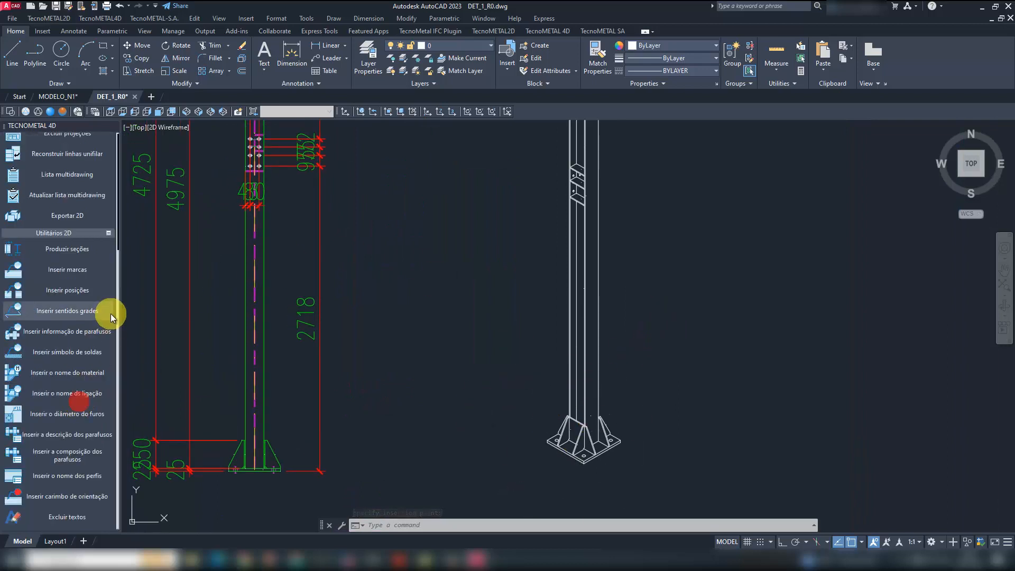
pyautogui.click(80, 290)
pyautogui.click(495, 344)
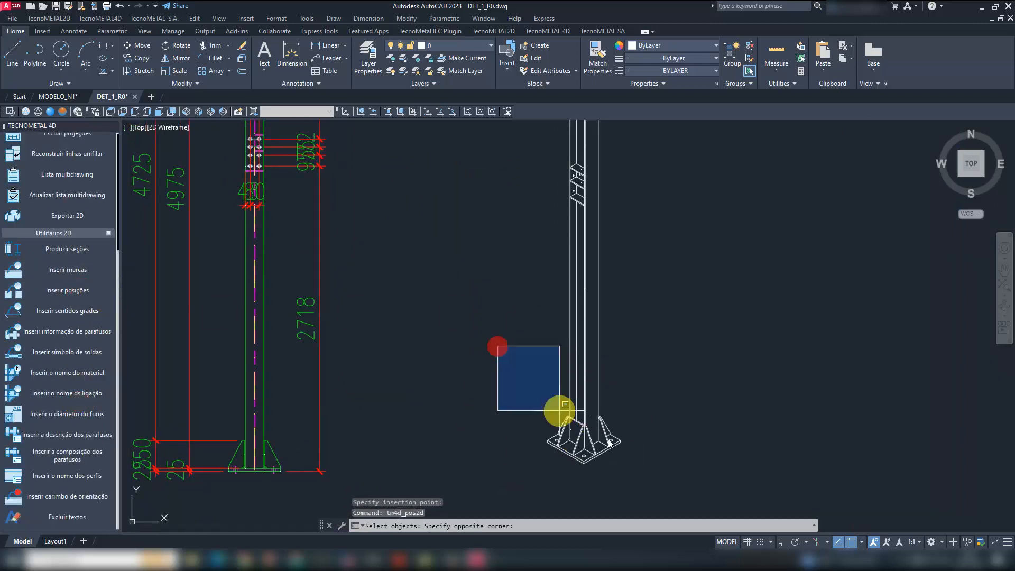
pyautogui.click(661, 473)
pyautogui.rightClick(654, 416)
pyautogui.click(545, 467)
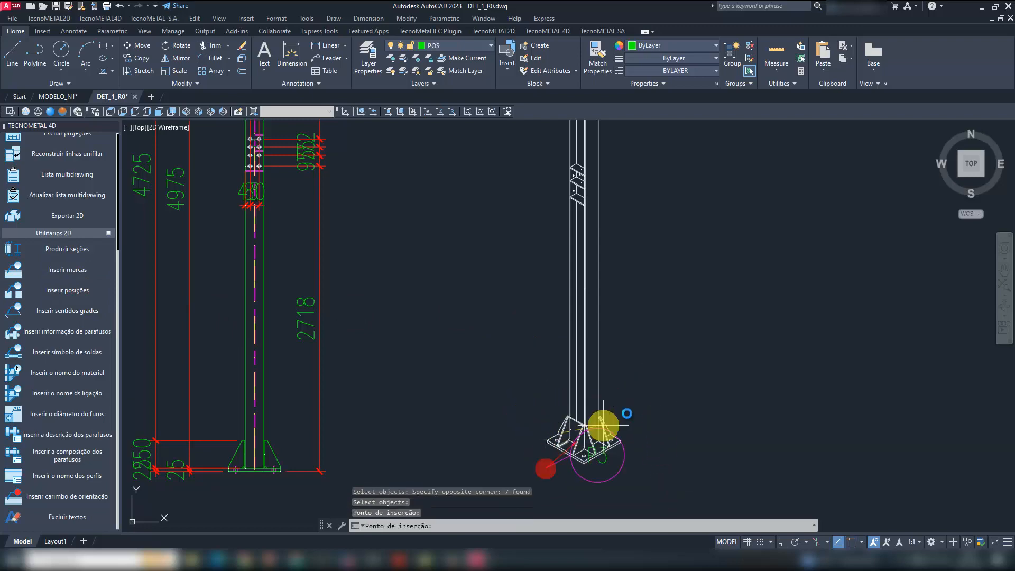
pyautogui.click(465, 323)
pyautogui.click(681, 305)
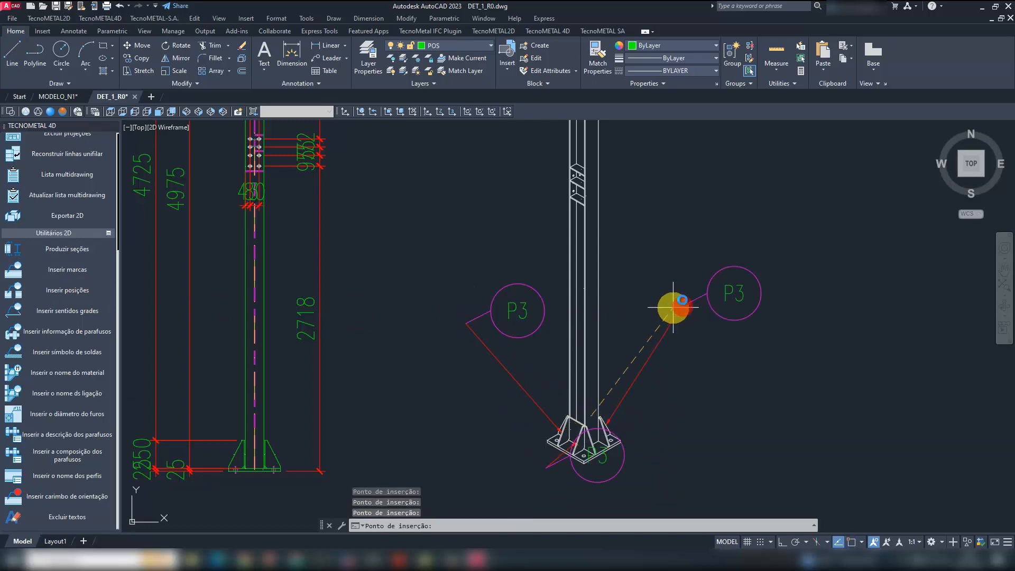
pyautogui.click(678, 206)
# - Place the two P4 balloons and the P5 balloon around the base plate of the isometric column
pyautogui.scroll(-5, 627, 344)
pyautogui.scroll(7, 532, 391)
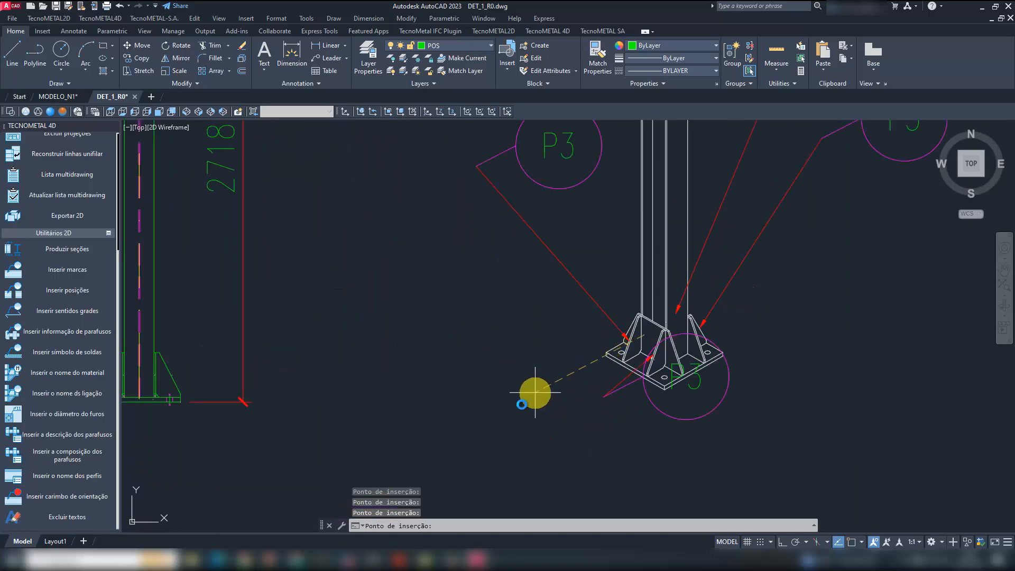
pyautogui.click(516, 430)
pyautogui.scroll(-2, 476, 402)
pyautogui.click(754, 421)
pyautogui.scroll(-2, 668, 446)
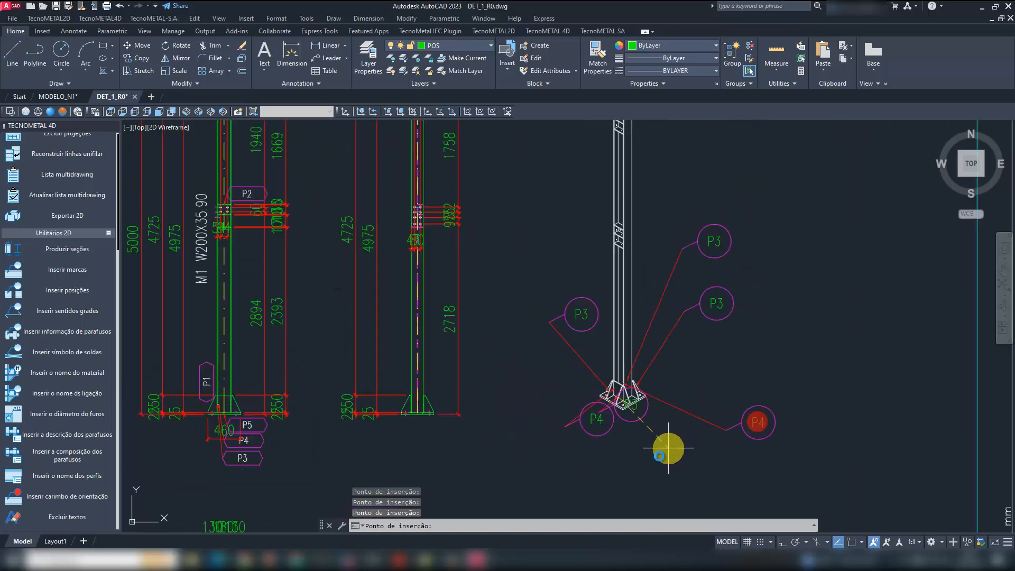
pyautogui.scroll(2, 667, 449)
pyautogui.click(653, 482)
pyautogui.scroll(-3, 584, 391)
pyautogui.scroll(1, 775, 403)
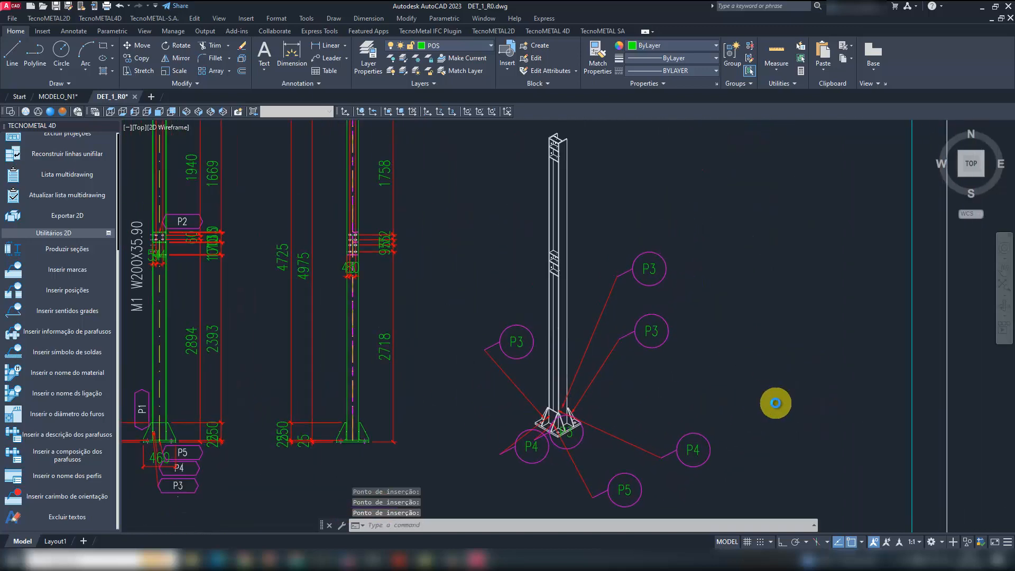
# - Insert position marks for the small plates at the isometric column's top, placing four P2 balloons around it
pyautogui.click(76, 290)
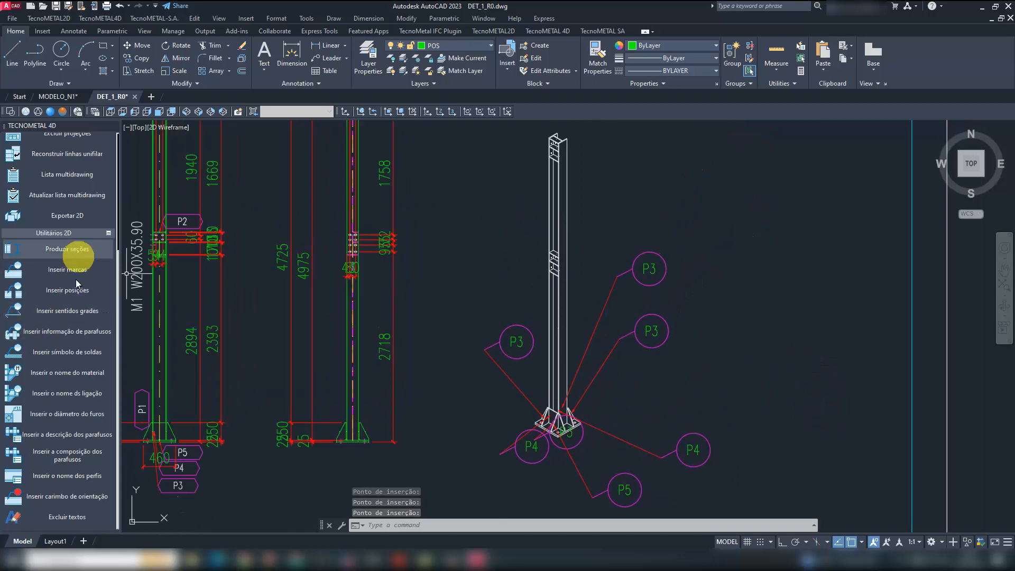
pyautogui.moveTo(612, 180); pyautogui.dragTo(592, 266, button='middle')
pyautogui.scroll(2, 561, 259)
pyautogui.click(560, 258)
pyautogui.click(477, 173)
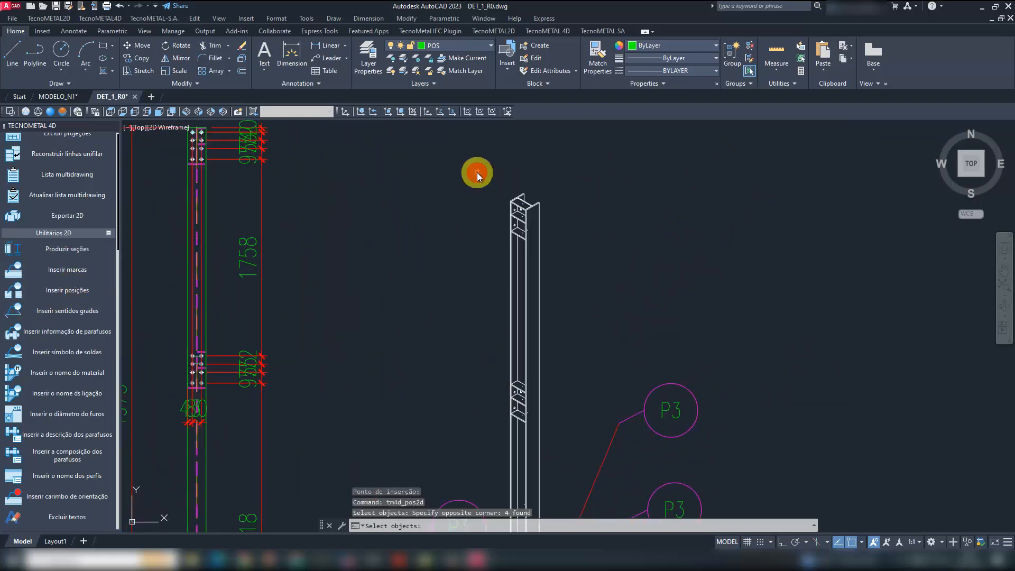
pyautogui.press('Return')
pyautogui.click(460, 282)
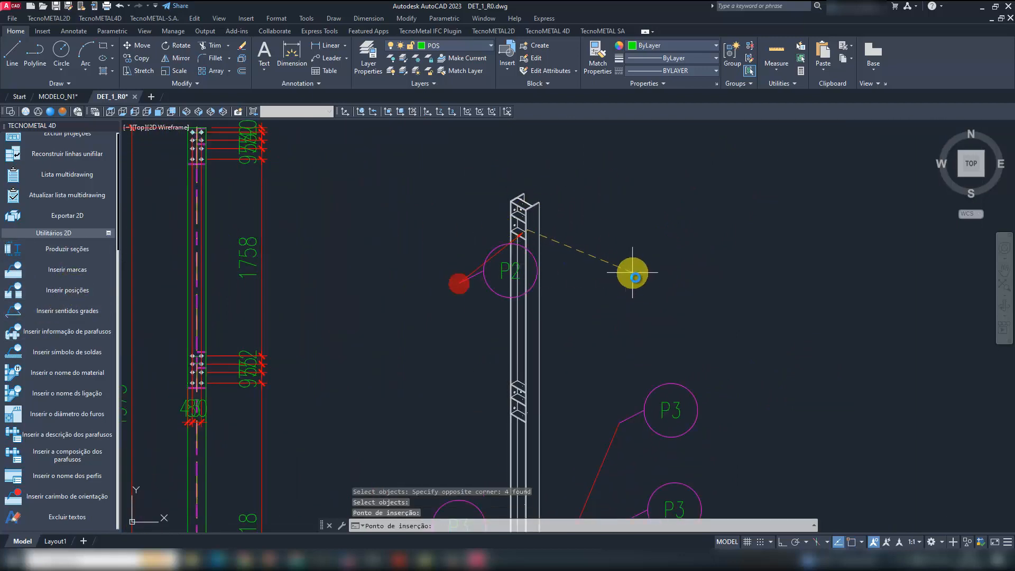
pyautogui.click(637, 280)
pyautogui.click(568, 161)
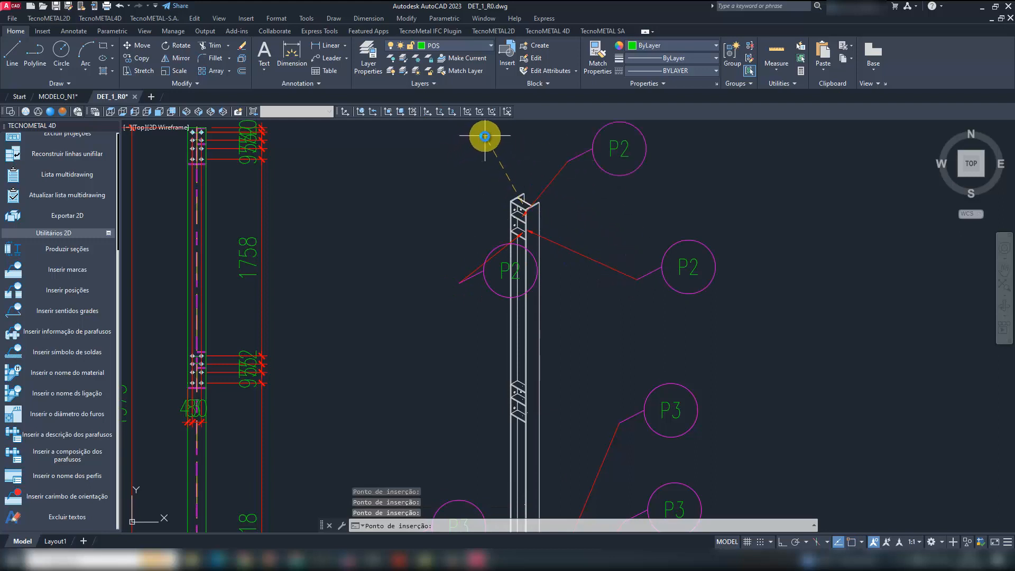
pyautogui.moveTo(626, 208); pyautogui.dragTo(622, 240, button='middle')
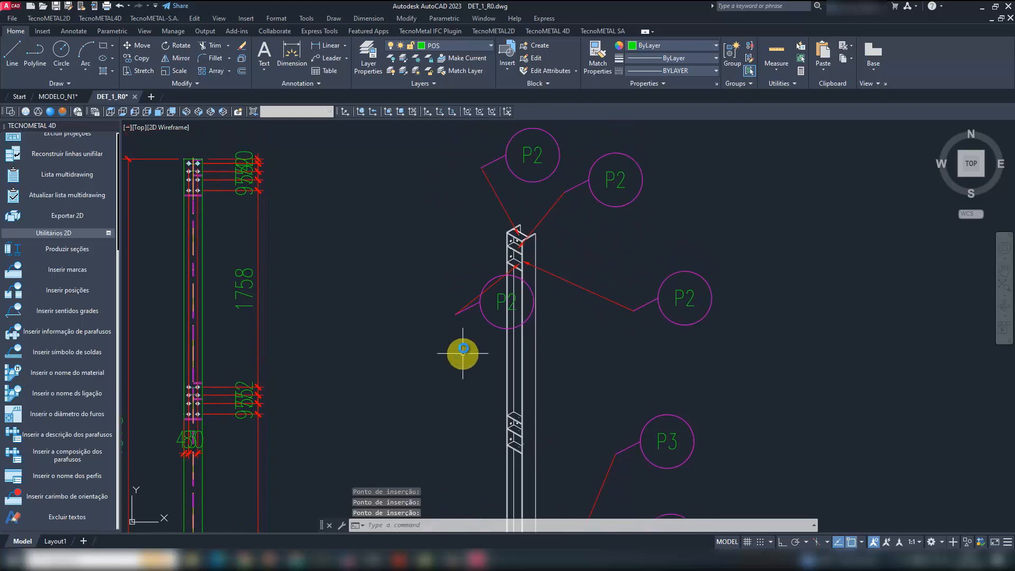
pyautogui.write('mi')
pyautogui.press('space')
pyautogui.click(480, 317)
pyautogui.click(451, 323)
pyautogui.click(453, 323)
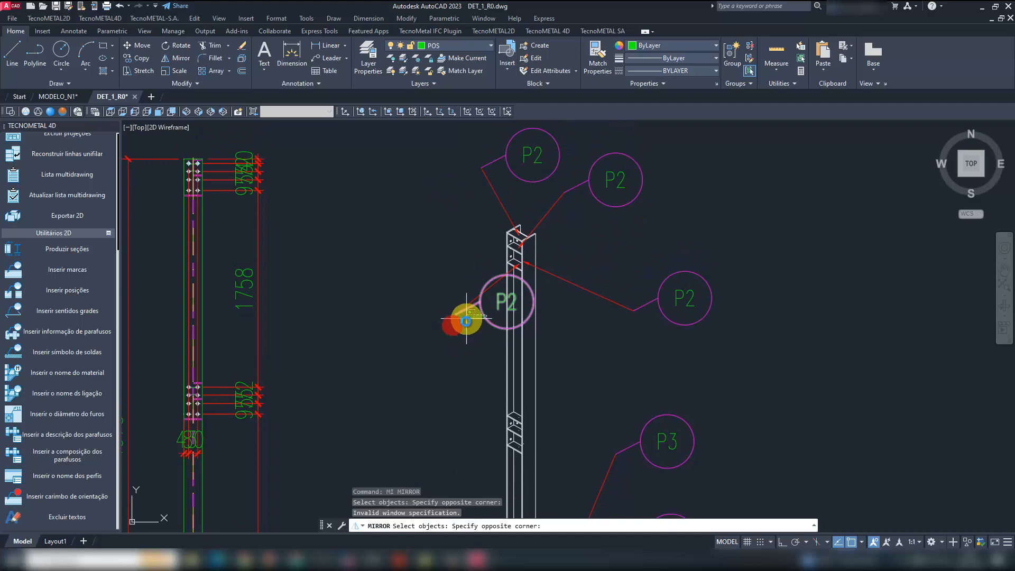
pyautogui.click(467, 320)
pyautogui.press('Return')
pyautogui.click(456, 317)
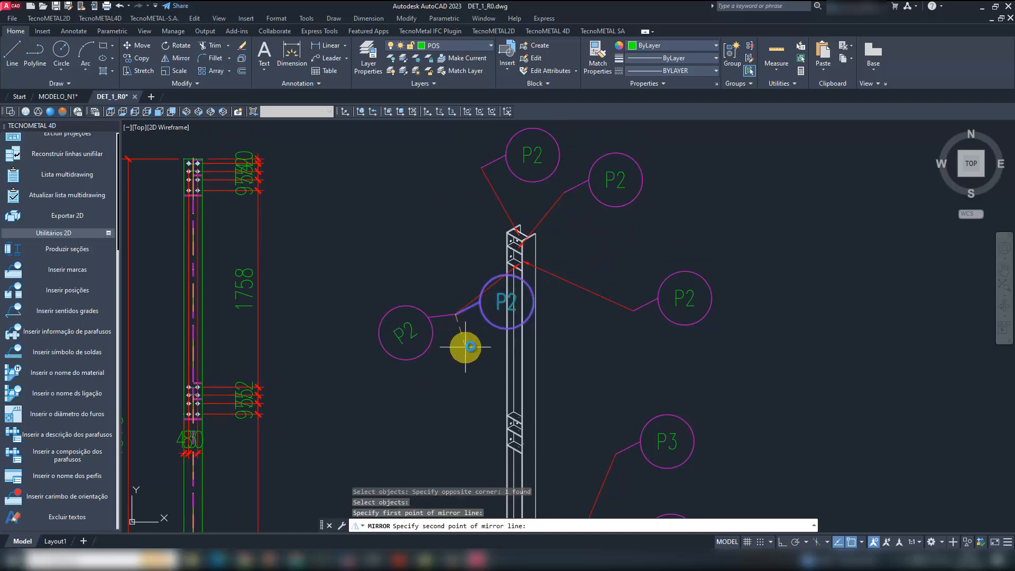
pyautogui.press('F8')
pyautogui.click(469, 351)
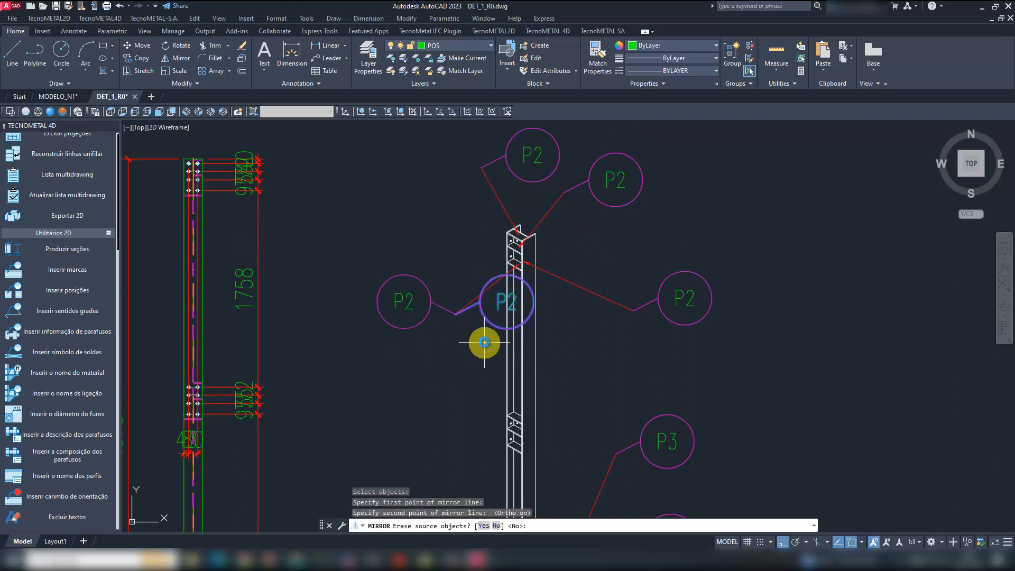
pyautogui.press('Escape')
# - Mirror the P2 balloon overlapping the column about a vertical line through its leader elbow, and delete the original balloon
pyautogui.press('Return')
pyautogui.click(480, 312)
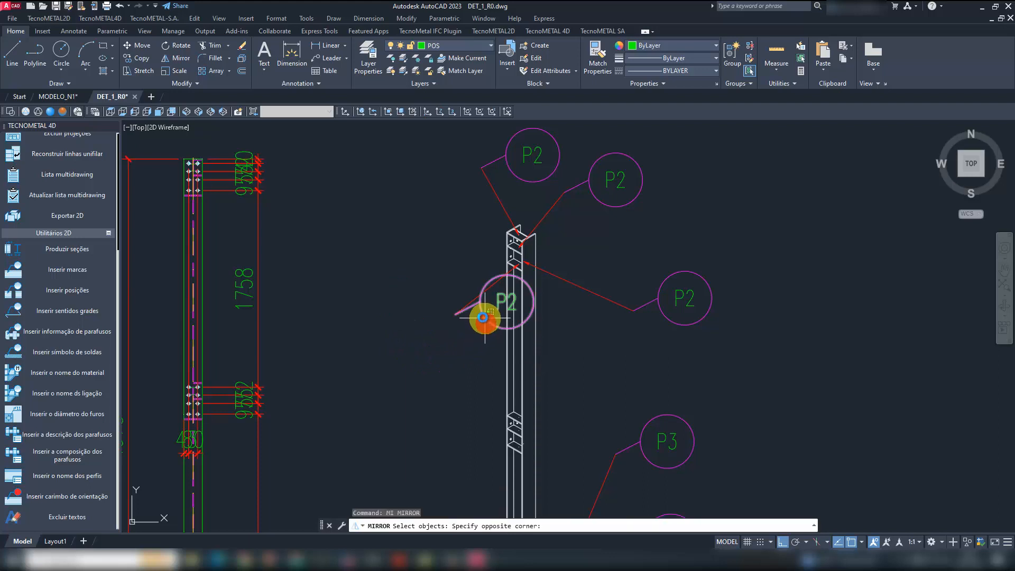
pyautogui.press('Return')
pyautogui.click(455, 314)
pyautogui.click(464, 340)
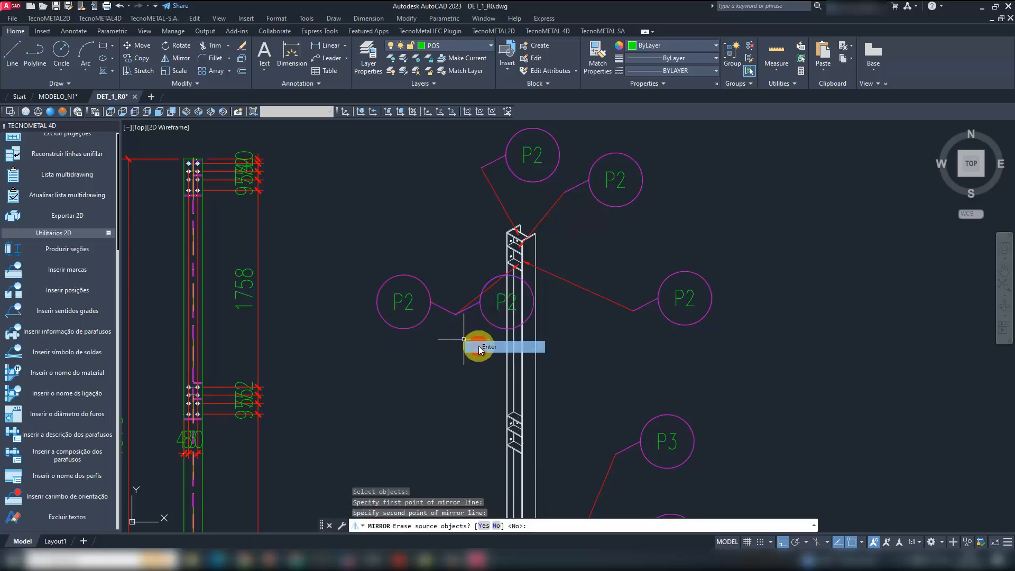
pyautogui.press('Return')
pyautogui.click(497, 326)
pyautogui.press('Delete')
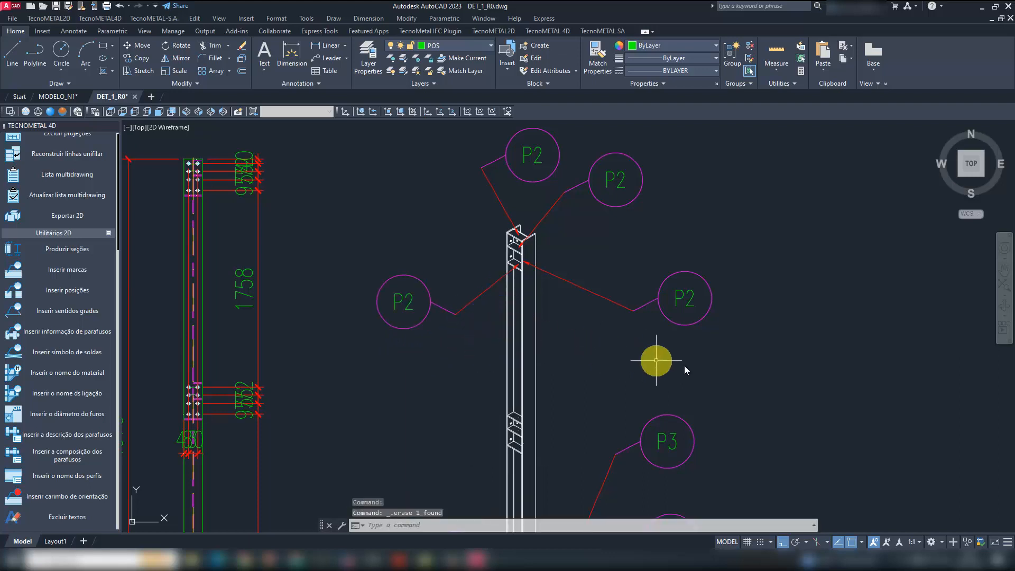
# - Save the DET_1_R0 drawing and switch to the MT_1_R0 drawing
pyautogui.scroll(-4, 617, 275)
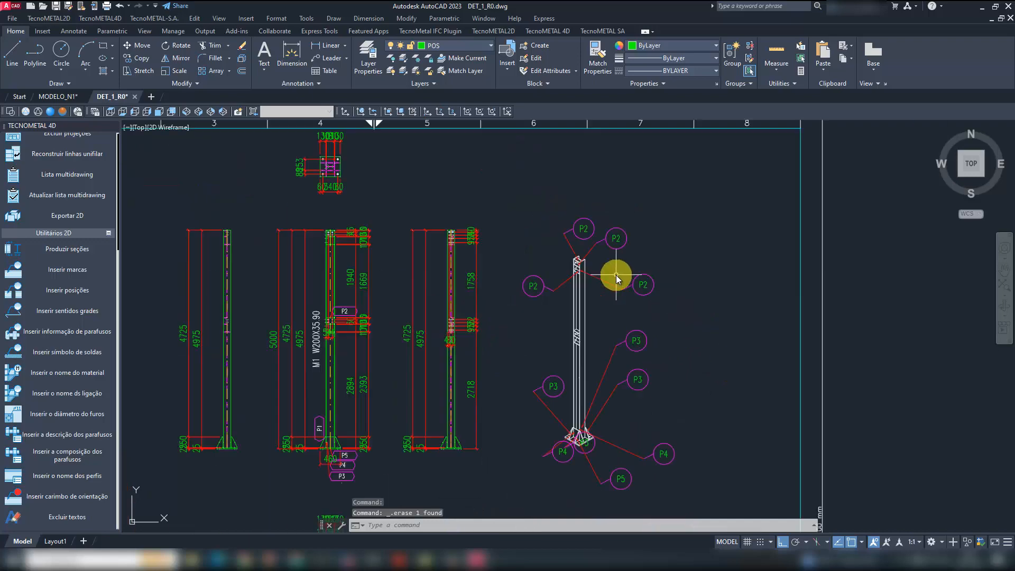
pyautogui.click(57, 7)
pyautogui.moveTo(479, 555)
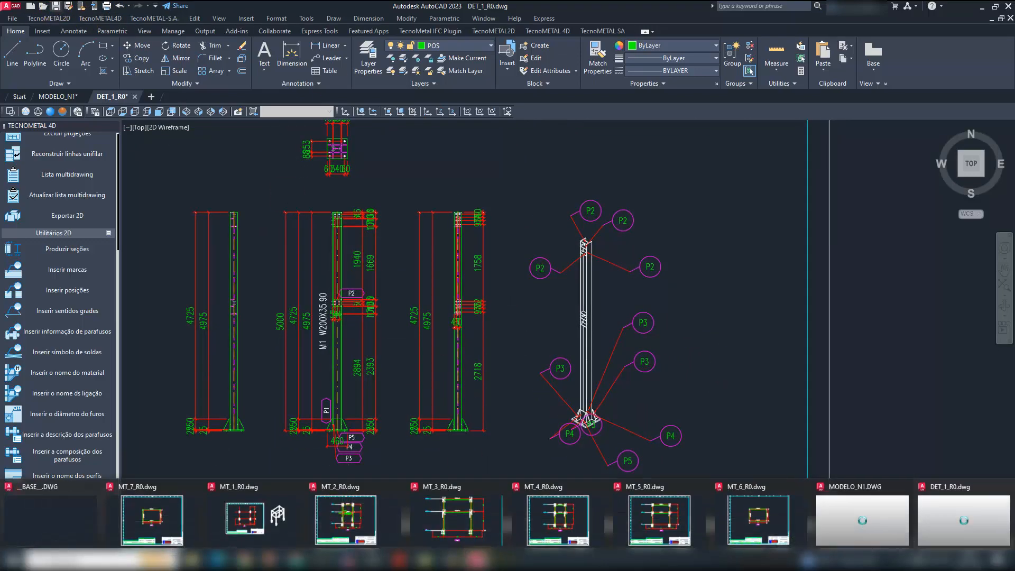
pyautogui.click(248, 515)
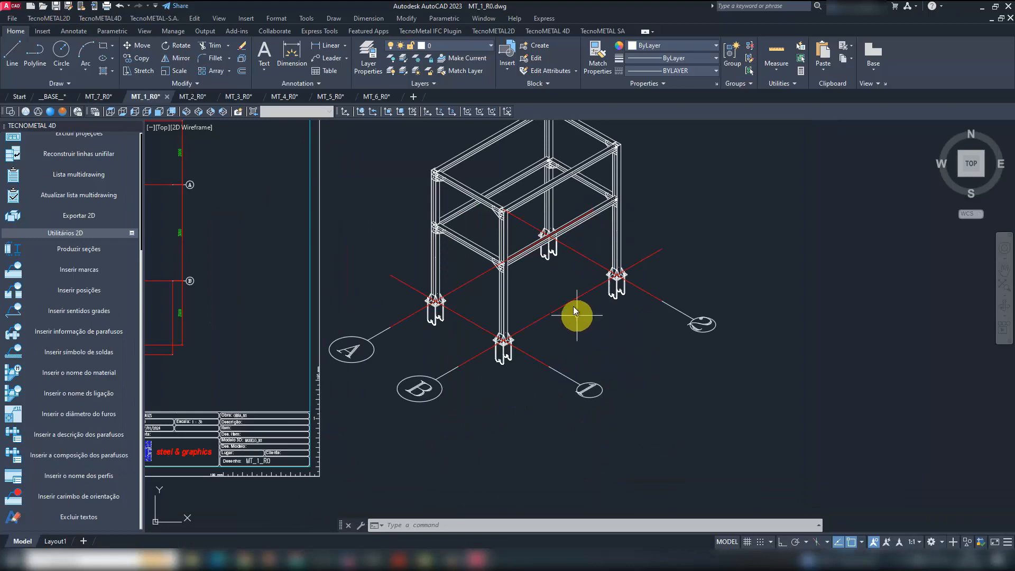
# - Insert marks for the isometric's front column connections, placing two M9 marks at the lower beam joint and two at the upper joint
pyautogui.click(90, 269)
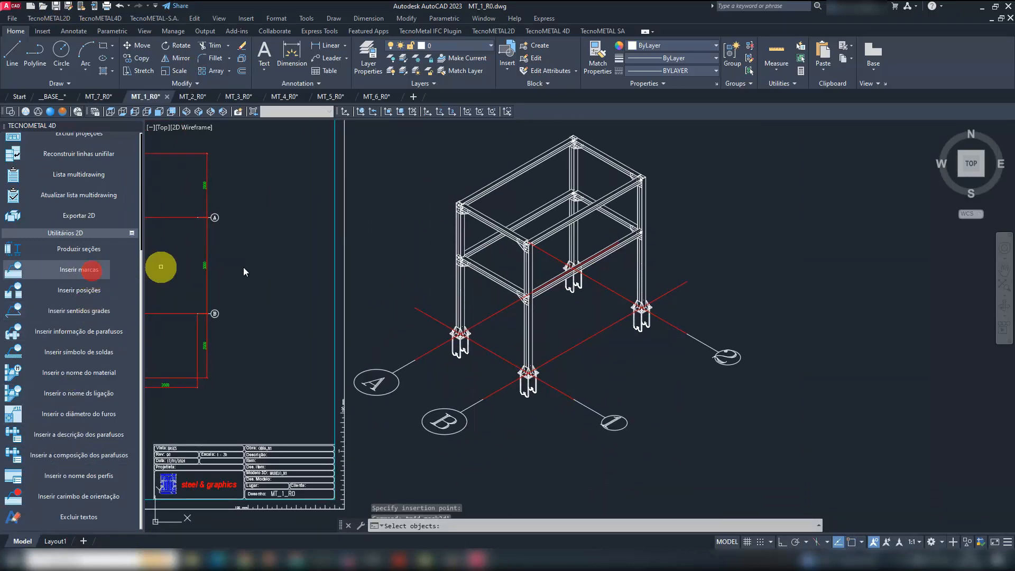
pyautogui.scroll(4, 553, 290)
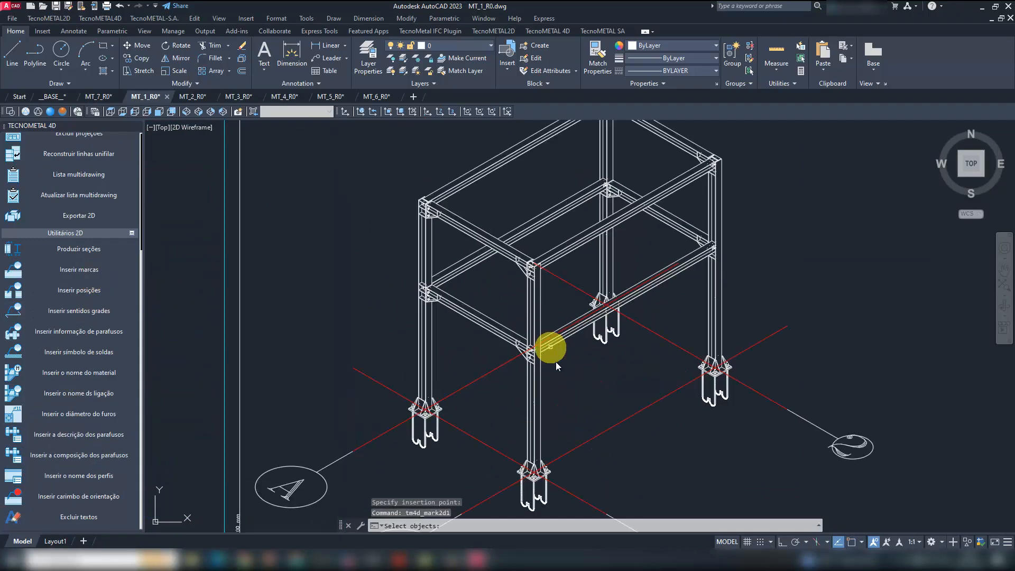
pyautogui.click(571, 389)
pyautogui.click(507, 248)
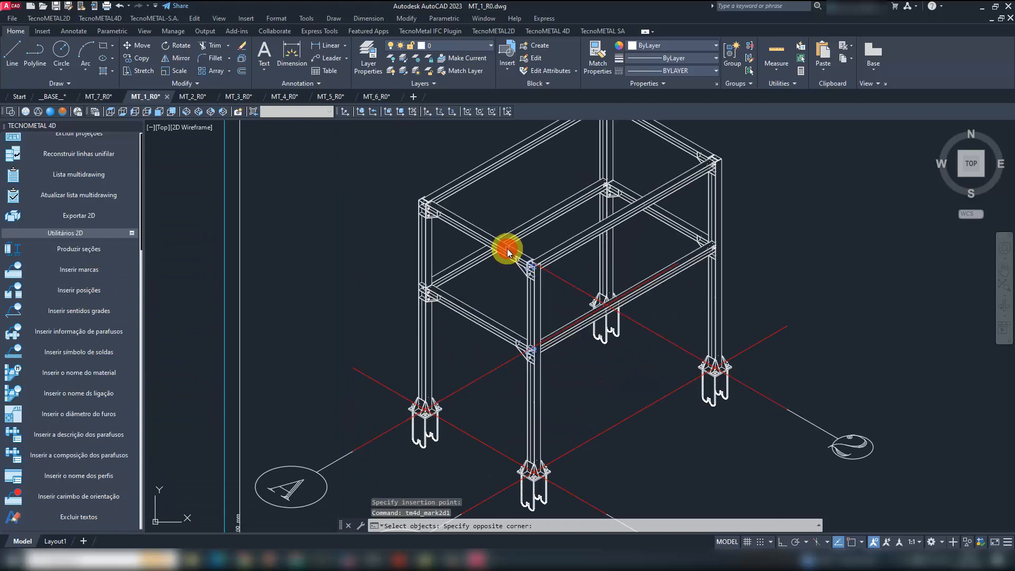
pyautogui.rightClick(568, 393)
pyautogui.scroll(2, 498, 315)
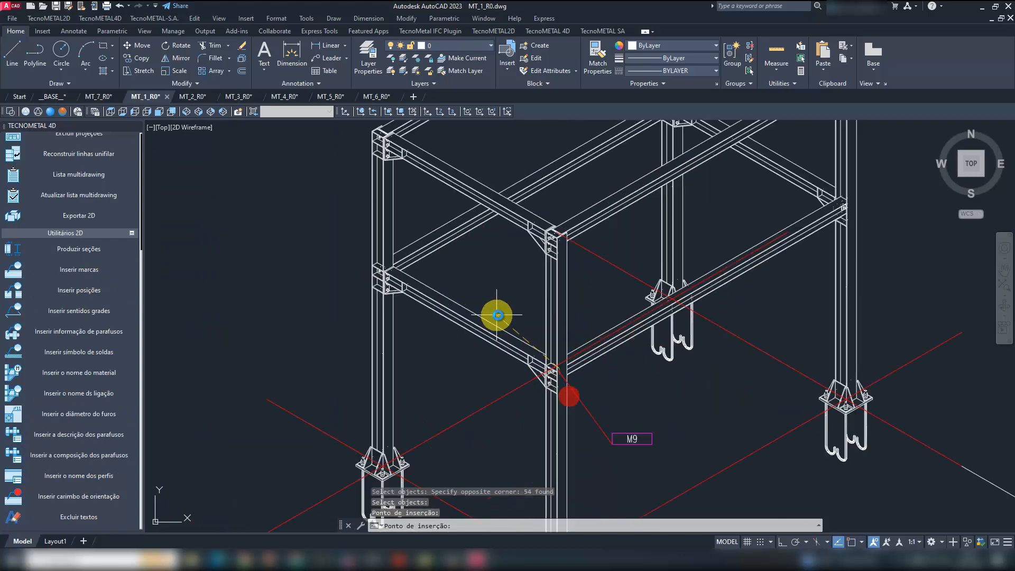
pyautogui.click(586, 310)
pyautogui.click(573, 188)
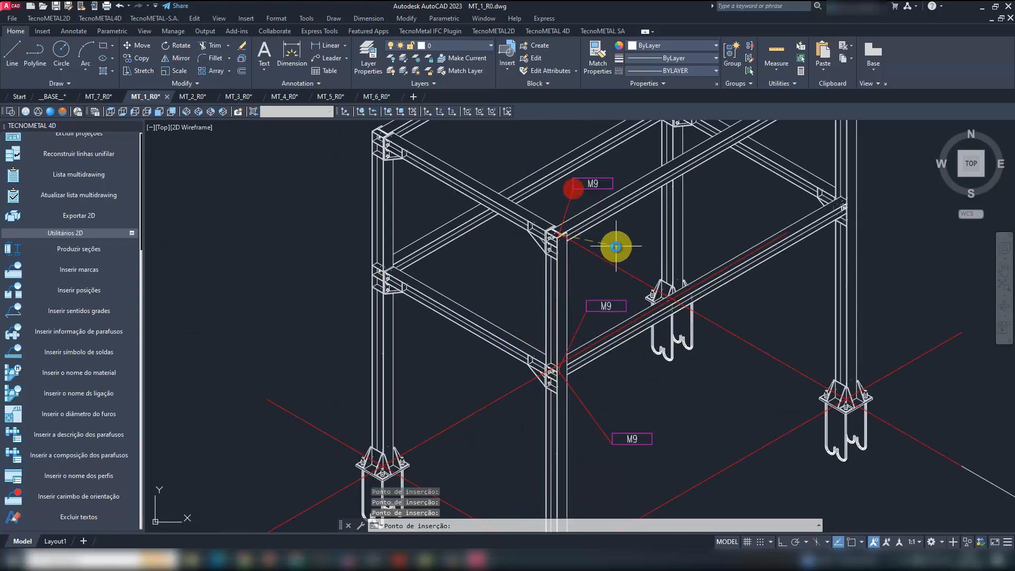
pyautogui.click(614, 245)
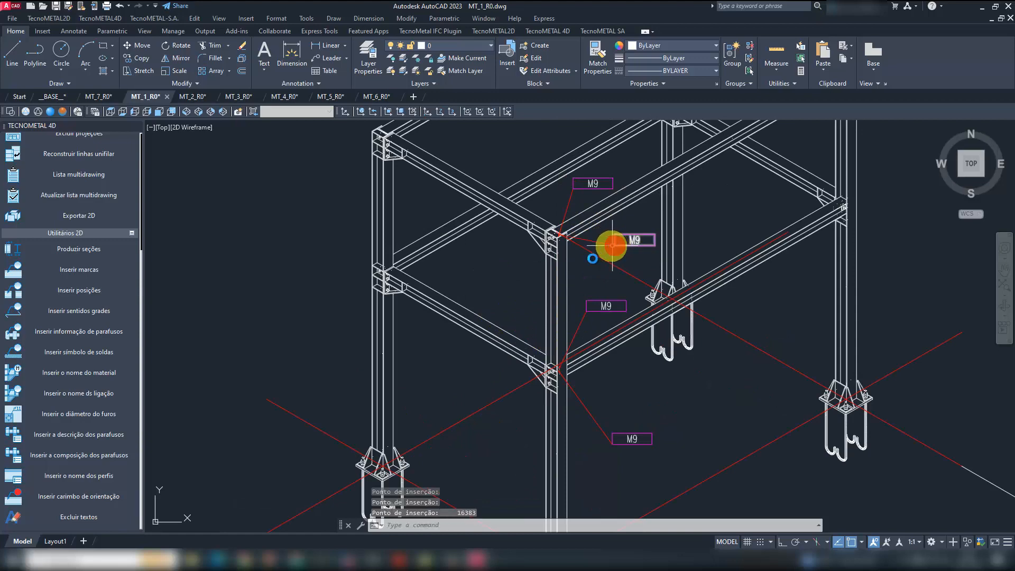
# - Insert marks for the whole isometric frame, placing M9 marks at the lower beam joints of the right, rear and front columns
pyautogui.click(83, 271)
pyautogui.scroll(-4, 487, 374)
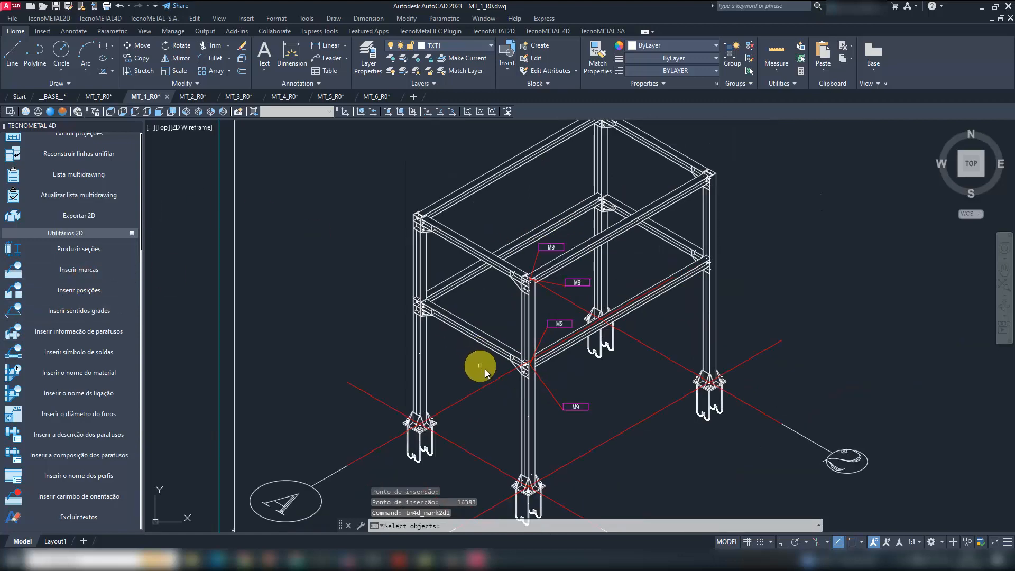
pyautogui.click(484, 369)
pyautogui.click(382, 195)
pyautogui.click(464, 166)
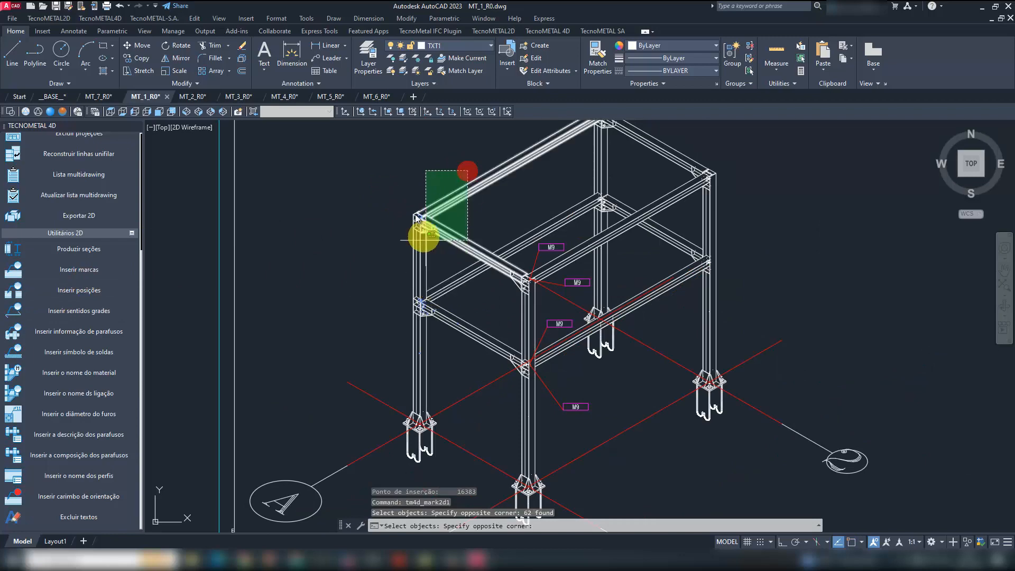
pyautogui.click(425, 182)
pyautogui.scroll(-3, 395, 188)
pyautogui.click(394, 188)
pyautogui.click(585, 394)
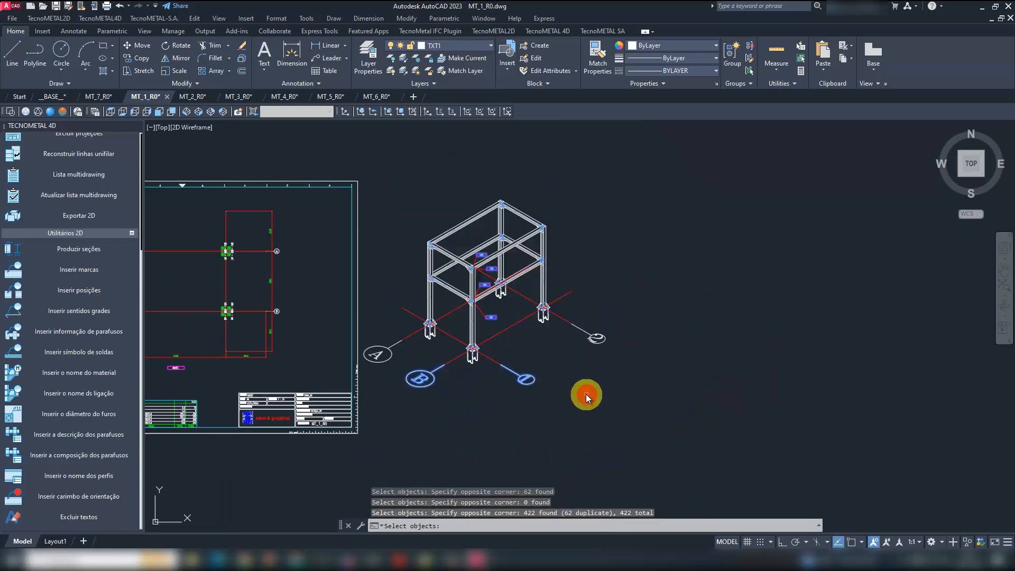
pyautogui.press('Return')
pyautogui.scroll(4, 549, 230)
pyautogui.click(574, 288)
pyautogui.click(574, 242)
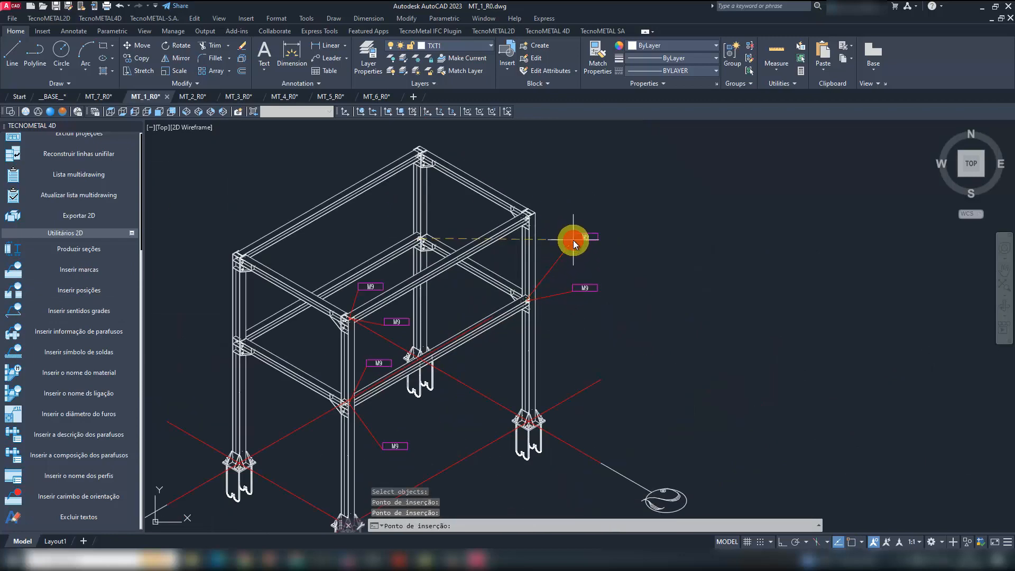
pyautogui.click(452, 207)
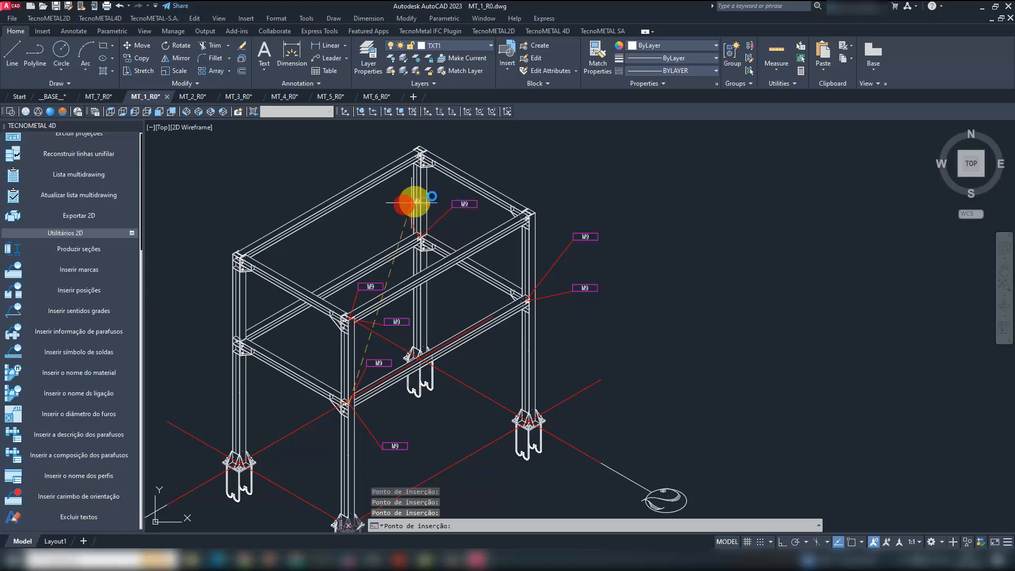
pyautogui.click(406, 203)
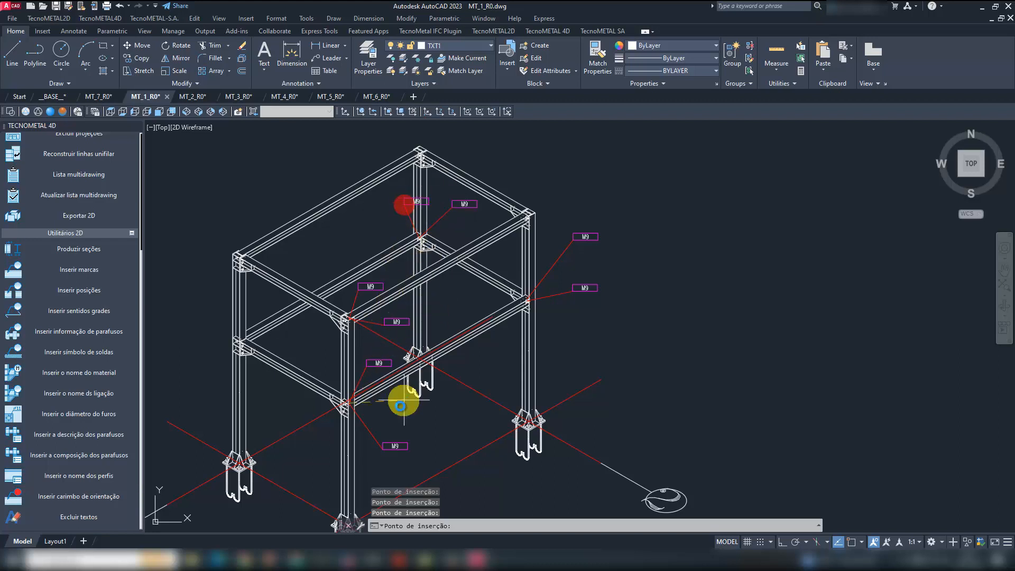
pyautogui.click(328, 350)
# - Place two M9 marks at each upper beam joint of the isometric's right, front and rear columns
pyautogui.click(537, 183)
pyautogui.click(560, 218)
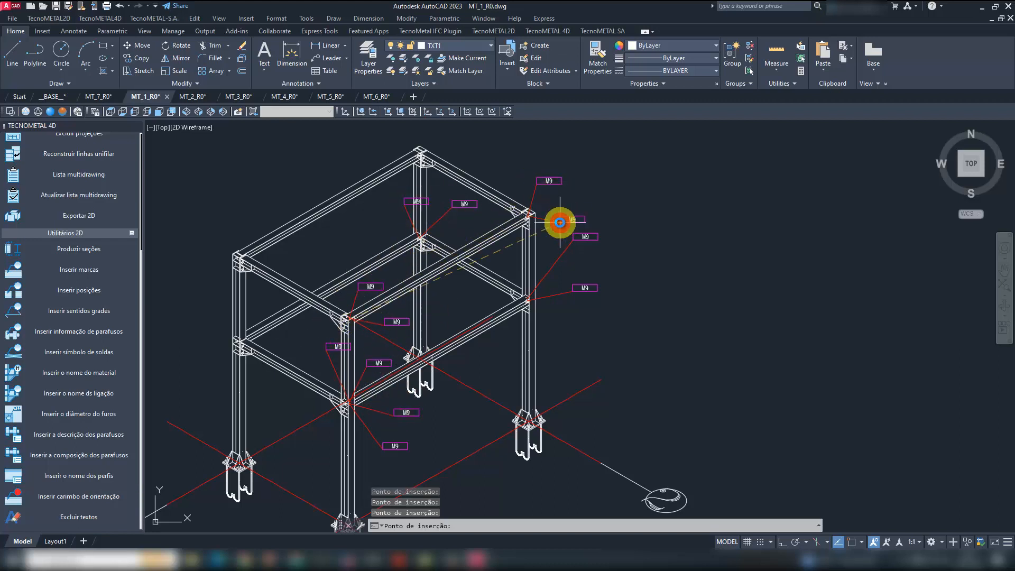
pyautogui.click(360, 237)
pyautogui.click(318, 248)
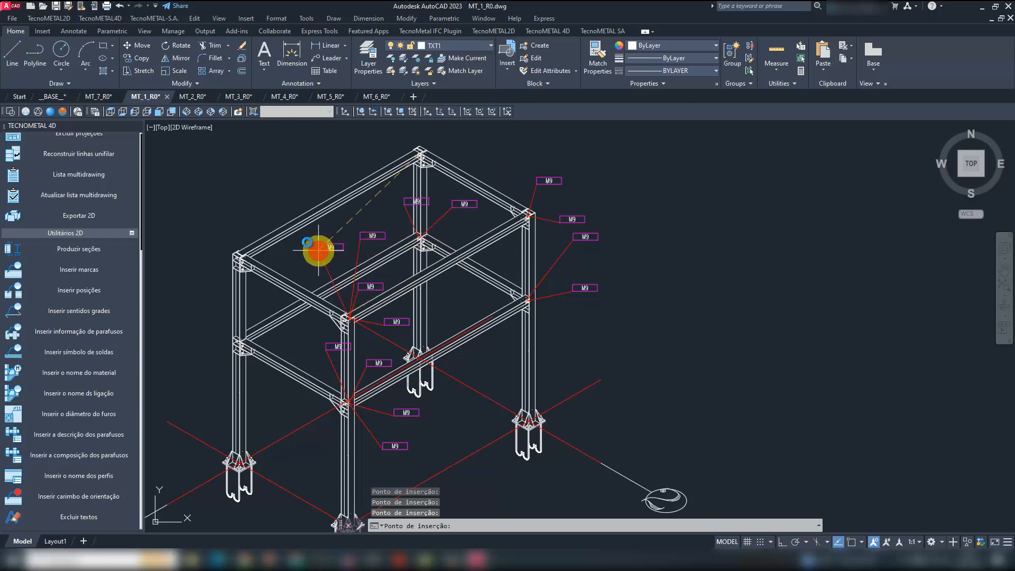
pyautogui.click(341, 149)
pyautogui.moveTo(453, 149); pyautogui.dragTo(445, 217, button='middle')
pyautogui.click(442, 181)
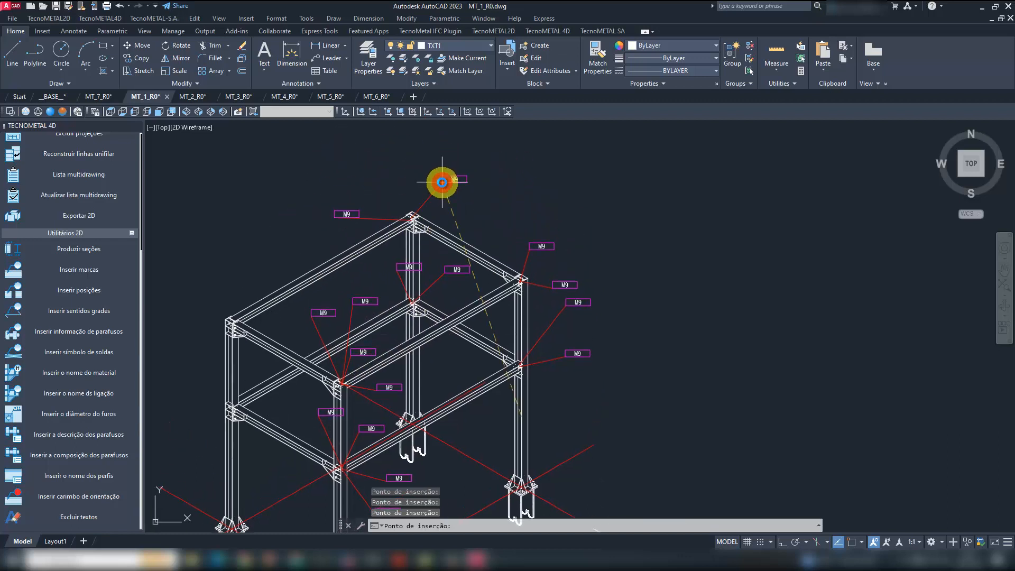
# - Place M3, M4 and M1 marks on the right, rear and front columns and M6 marks on two beams, ending mark insertion
pyautogui.click(563, 432)
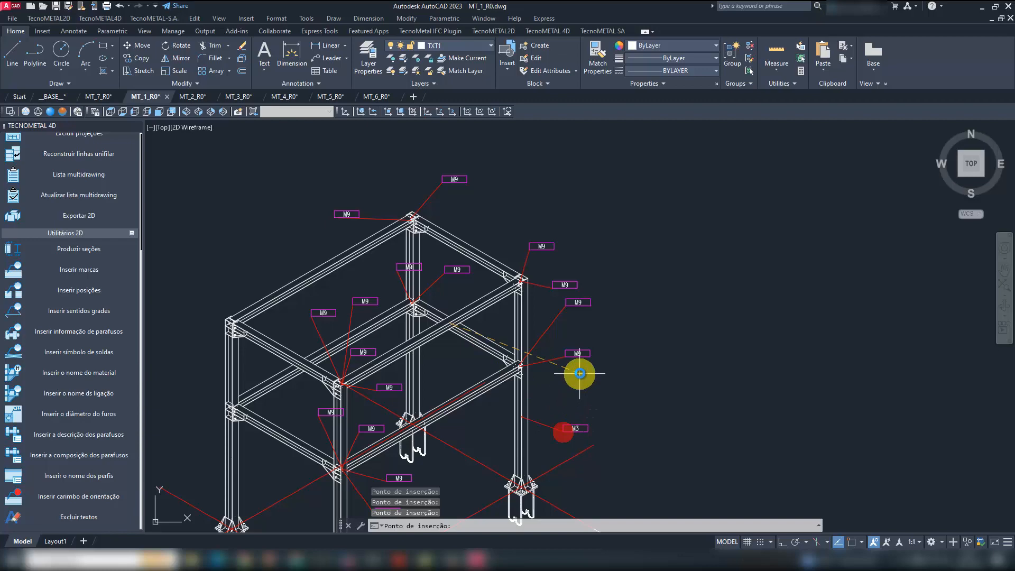
pyautogui.click(494, 325)
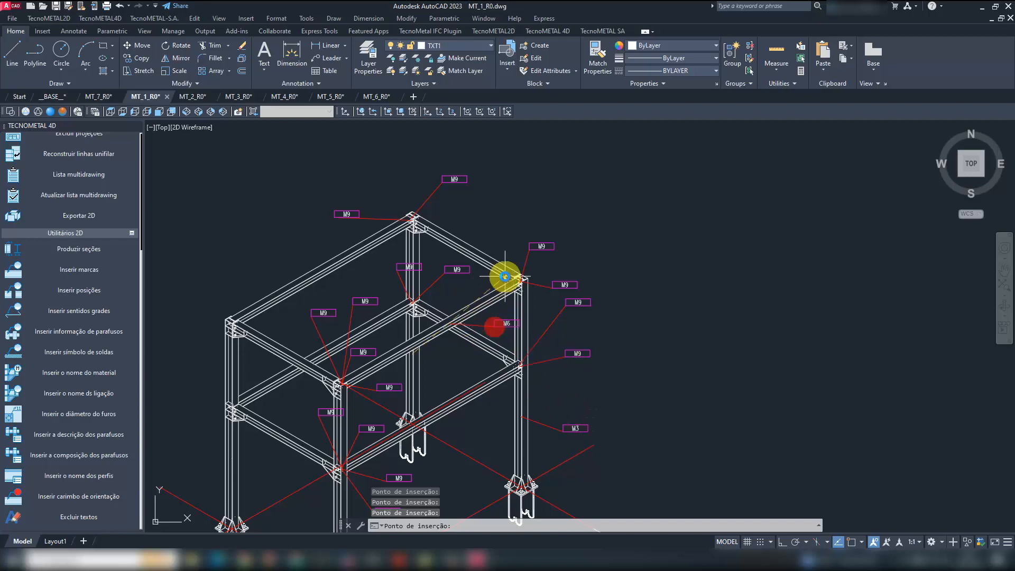
pyautogui.click(449, 379)
pyautogui.click(479, 222)
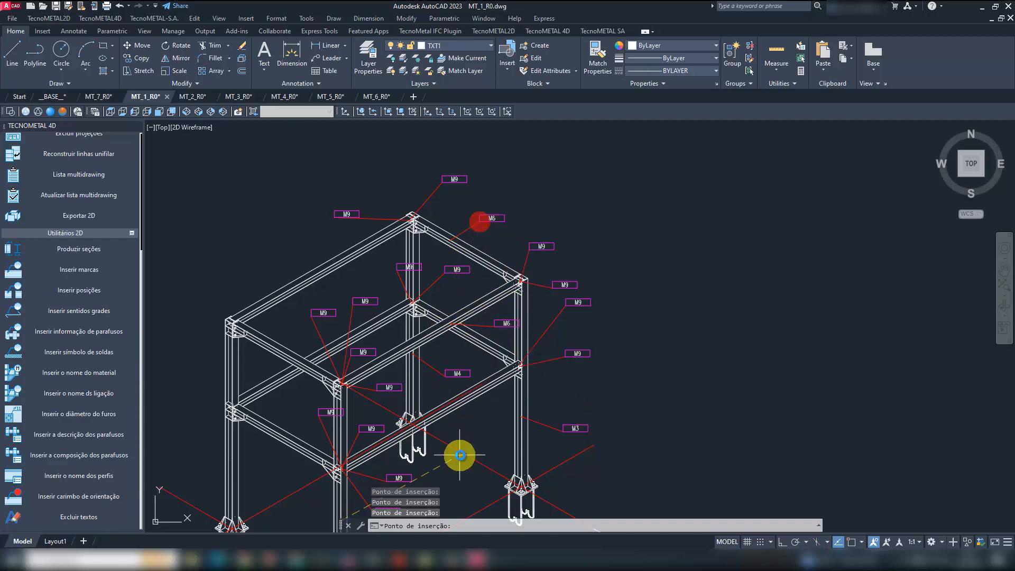
pyautogui.moveTo(460, 453); pyautogui.dragTo(498, 321, button='middle')
pyautogui.click(405, 412)
pyautogui.press('Escape')
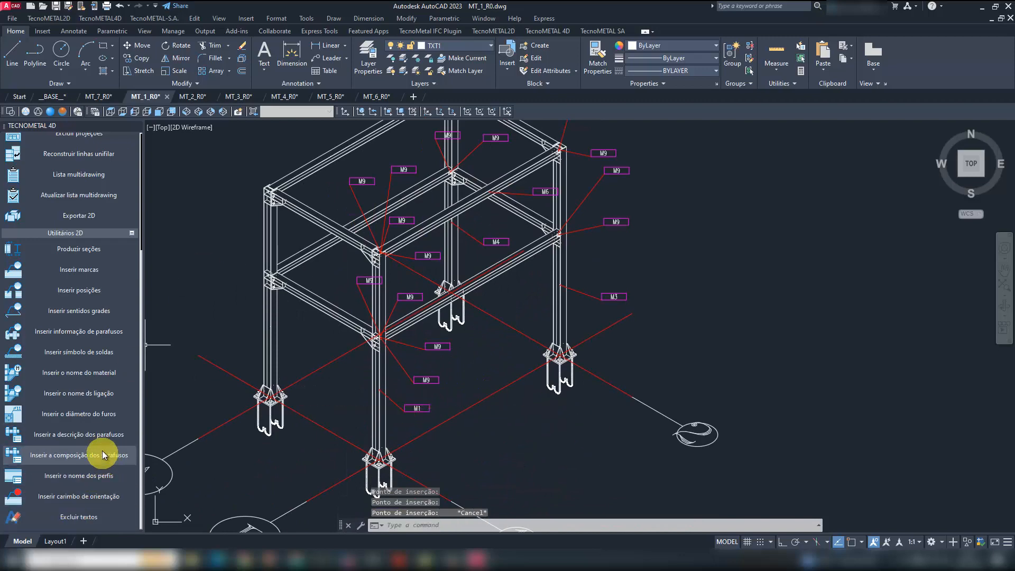
# - Insert bolt composition labels Ø 5/8"X2.1/4", Ø 1/2"X1.3/4" and Ø 1/2"x1.1/2" at the isometric left column's lower beam joint
pyautogui.click(103, 456)
pyautogui.scroll(4, 263, 271)
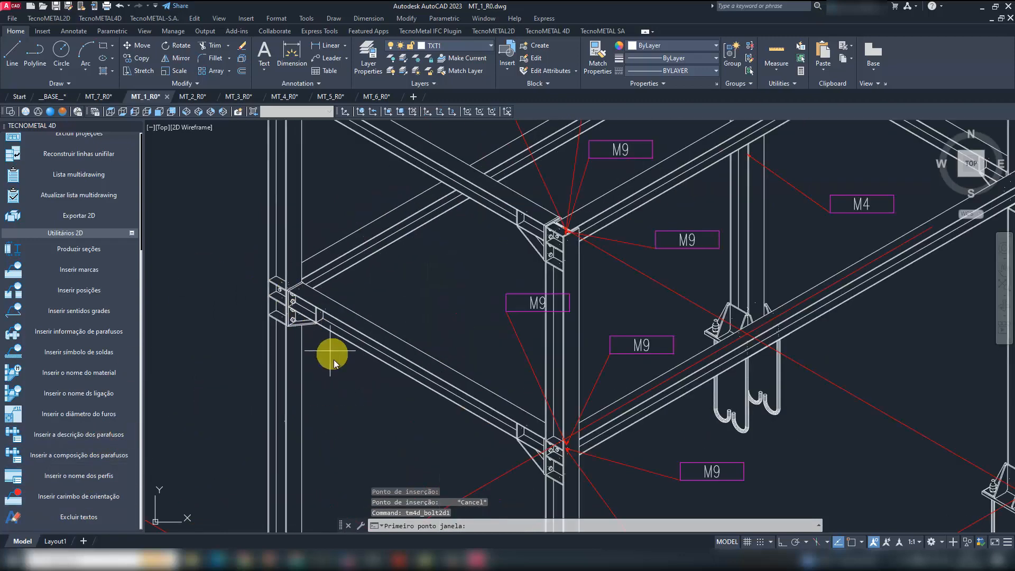
pyautogui.click(334, 359)
pyautogui.click(228, 226)
pyautogui.click(515, 326)
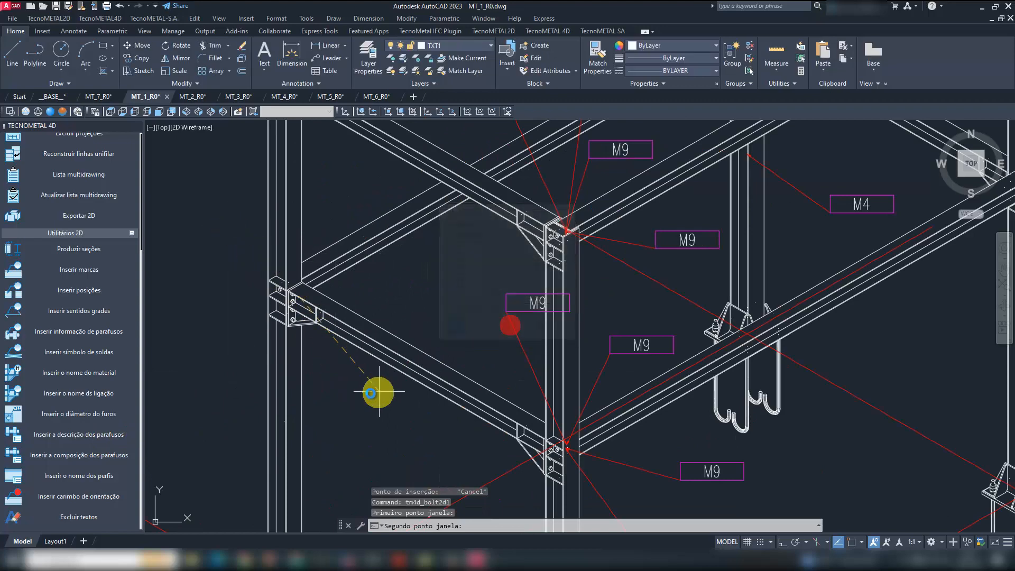
pyautogui.click(379, 280)
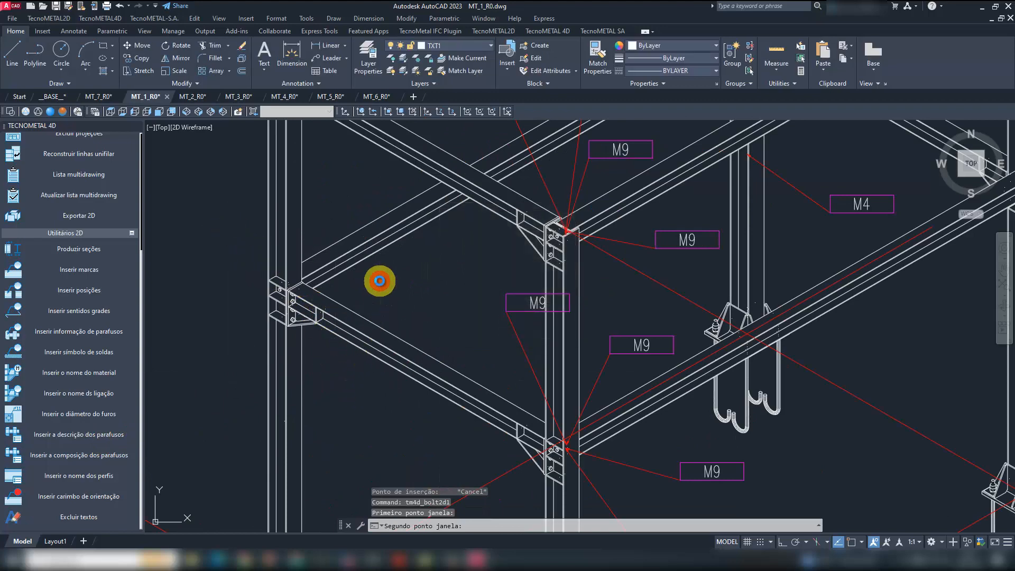
pyautogui.click(245, 234)
pyautogui.click(337, 388)
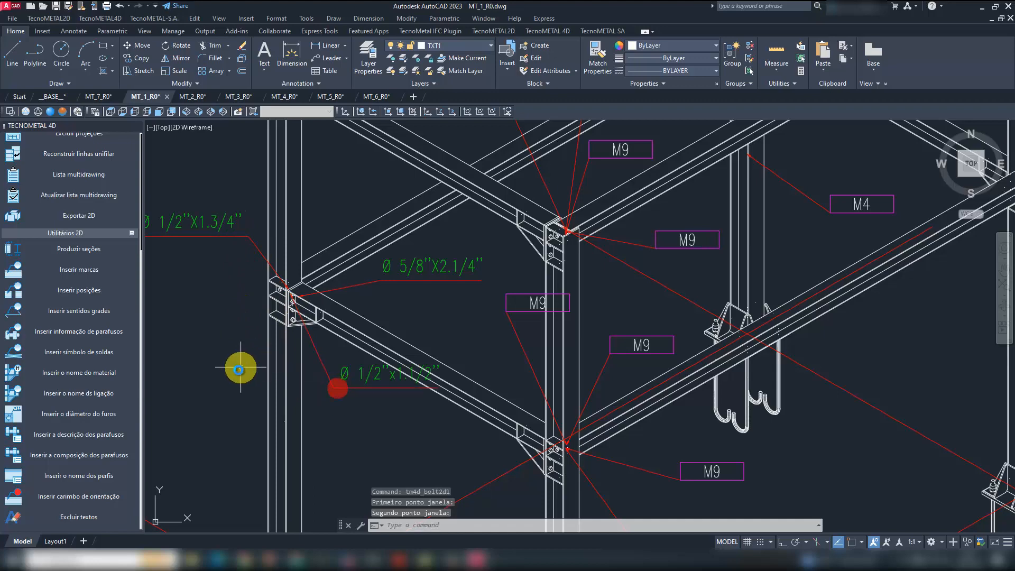
# - Stretch the Ø 1/2"x1.1/2" bolt label downward so it clears the beam
pyautogui.moveTo(374, 417); pyautogui.dragTo(428, 355, button='middle')
pyautogui.write('s')
pyautogui.press('Return')
pyautogui.click(423, 377)
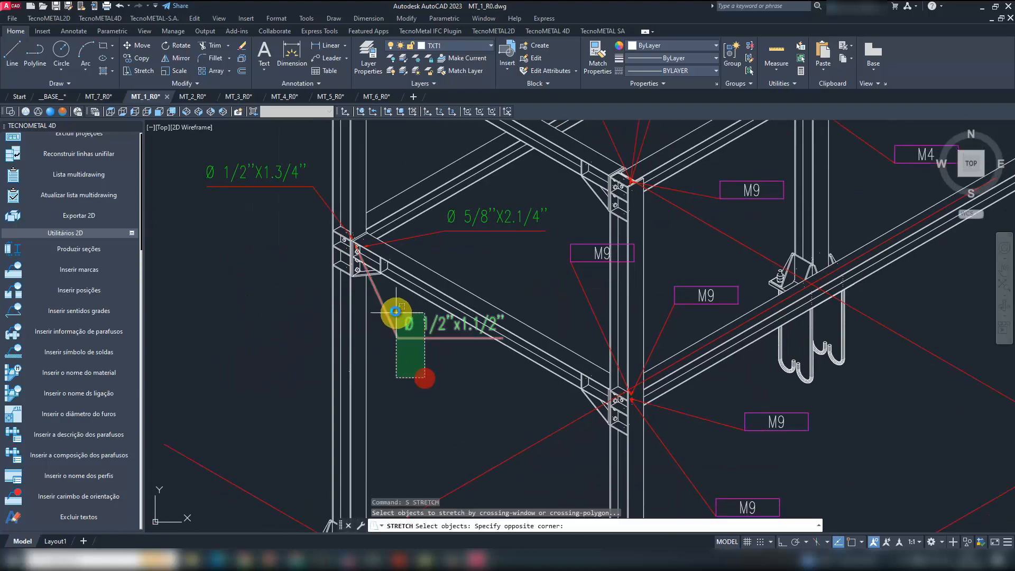
pyautogui.click(399, 311)
pyautogui.press('Return')
pyautogui.click(455, 355)
pyautogui.click(456, 404)
# - Save the MT_1_R0 drawing with its annotated isometric
pyautogui.scroll(-6, 402, 328)
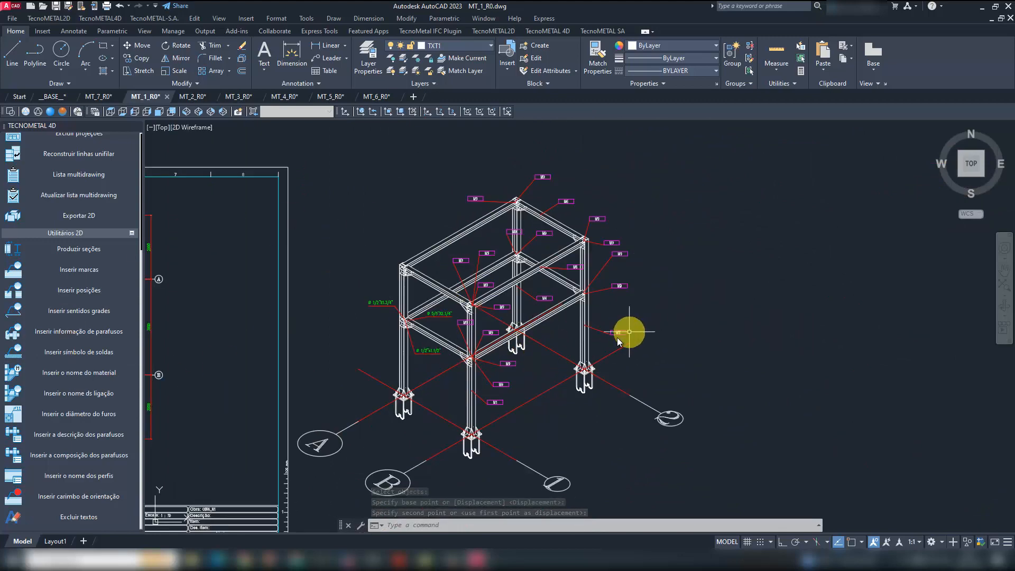
pyautogui.moveTo(548, 365); pyautogui.dragTo(730, 305, button='middle')
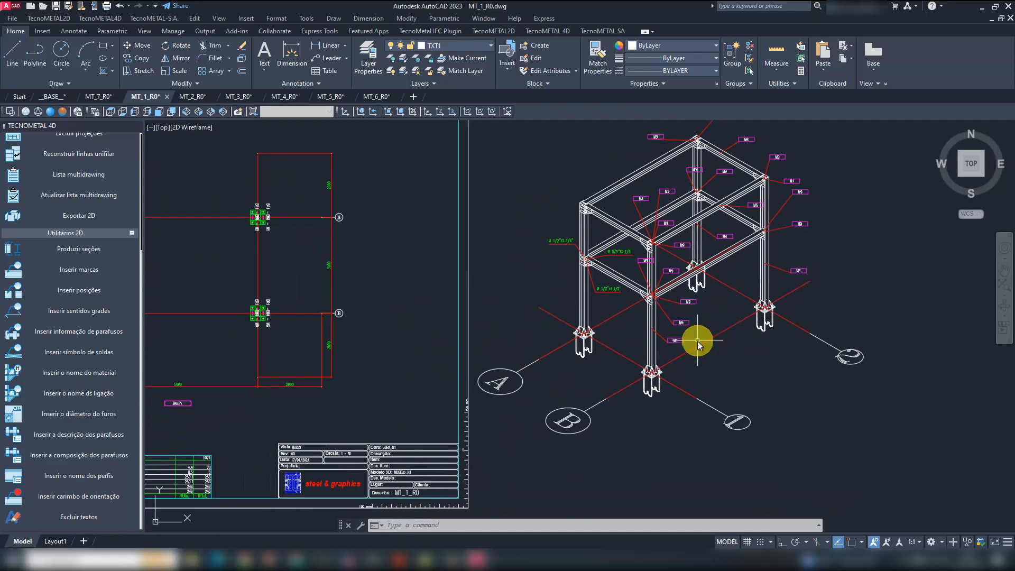
pyautogui.scroll(-1, 693, 340)
pyautogui.click(56, 5)
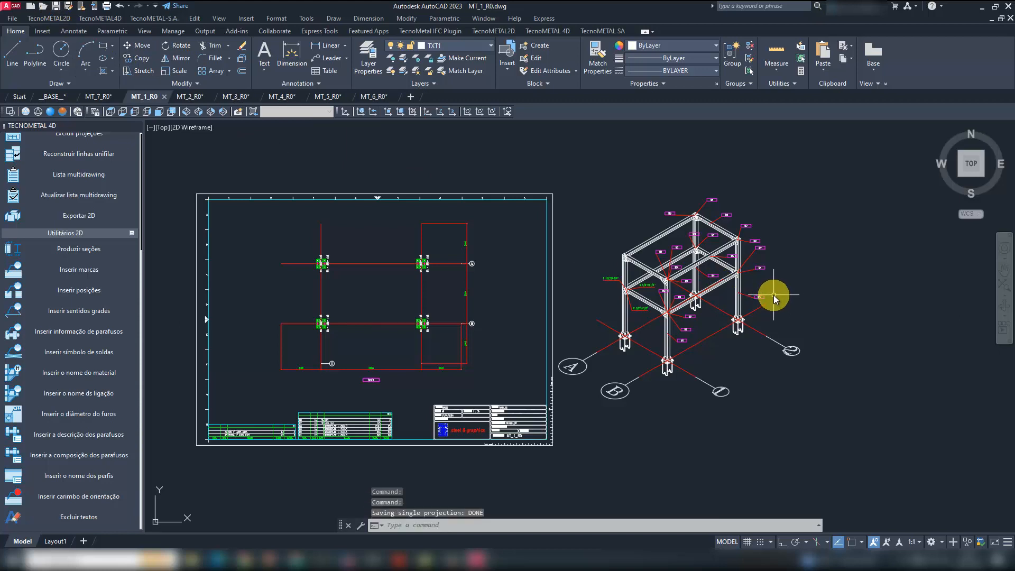
# - Switch to the DET_1_R0 drawing and examine its column views and the position list for mark M1
pyautogui.moveTo(645, 396); pyautogui.dragTo(677, 405, button='middle')
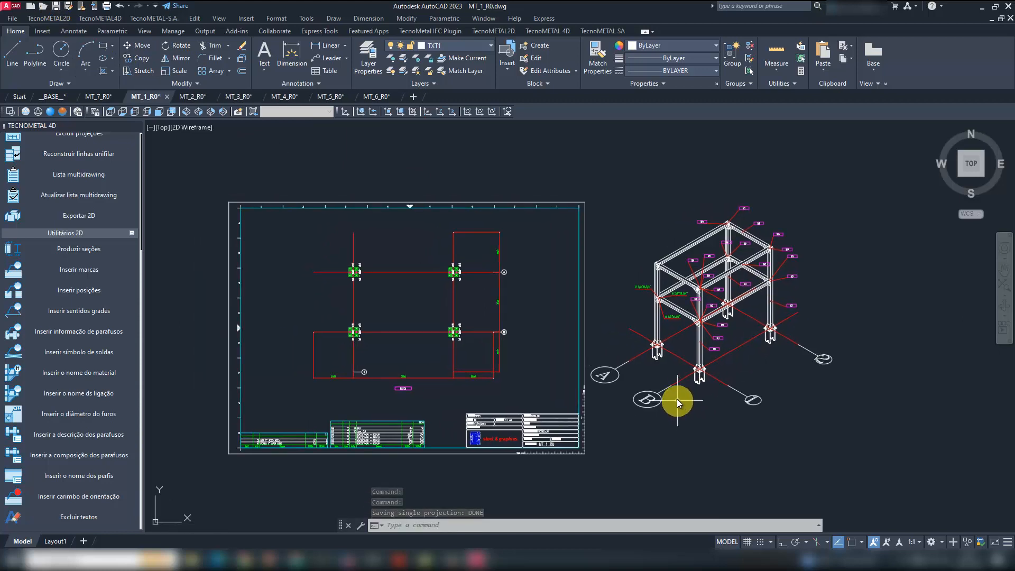
pyautogui.moveTo(476, 559)
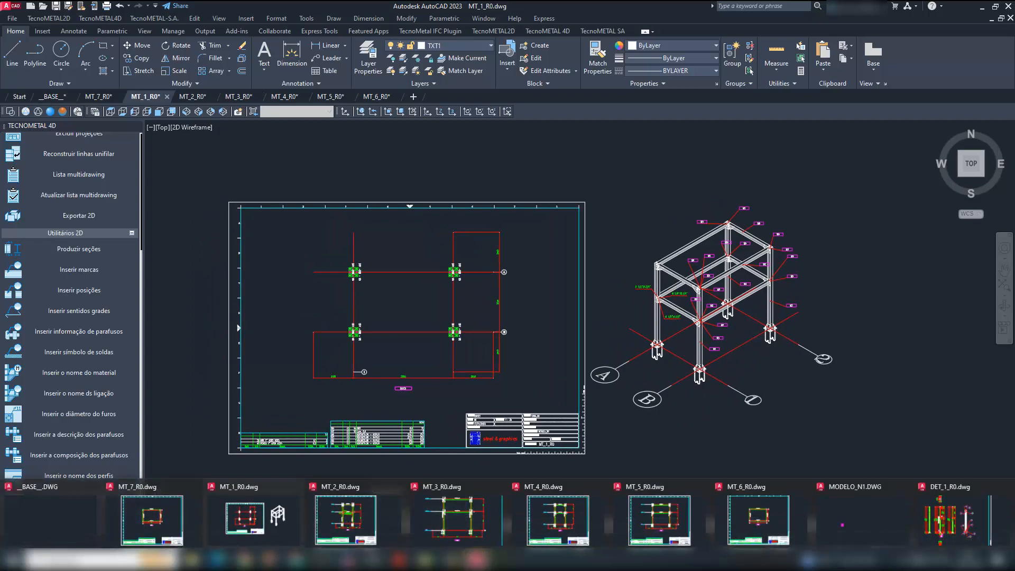
pyautogui.click(946, 521)
pyautogui.scroll(-5, 584, 328)
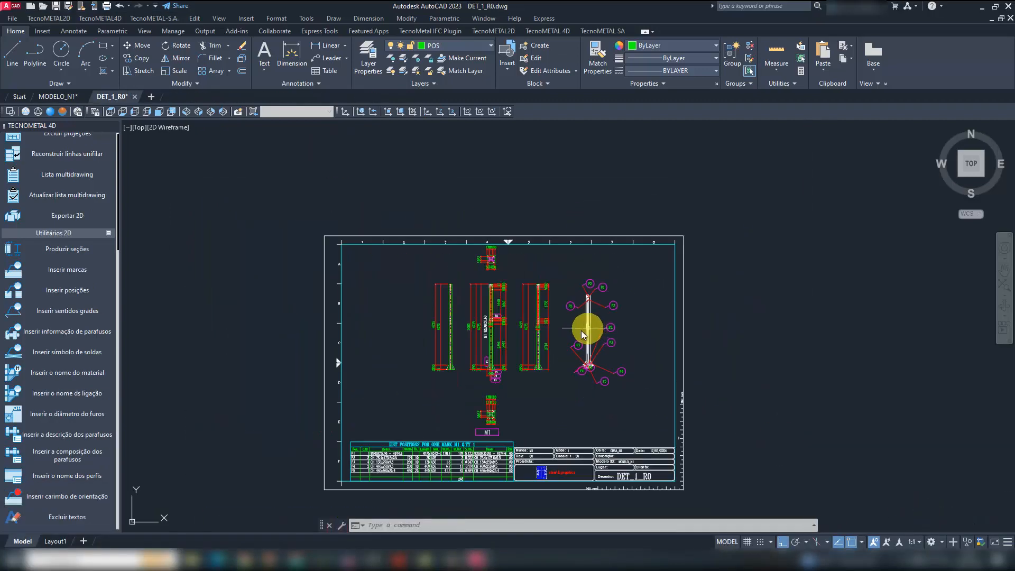
pyautogui.scroll(4, 410, 481)
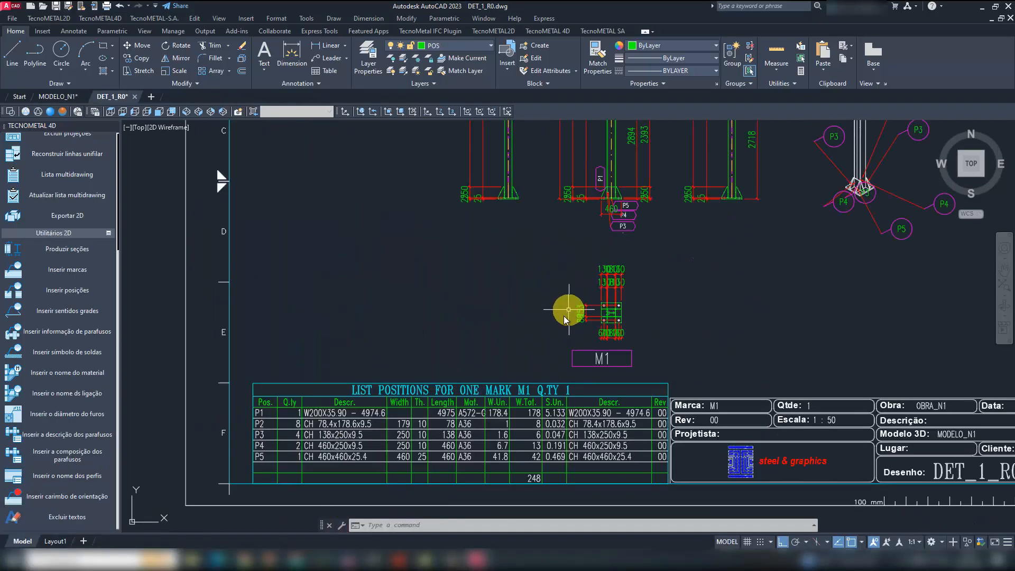
pyautogui.moveTo(472, 560)
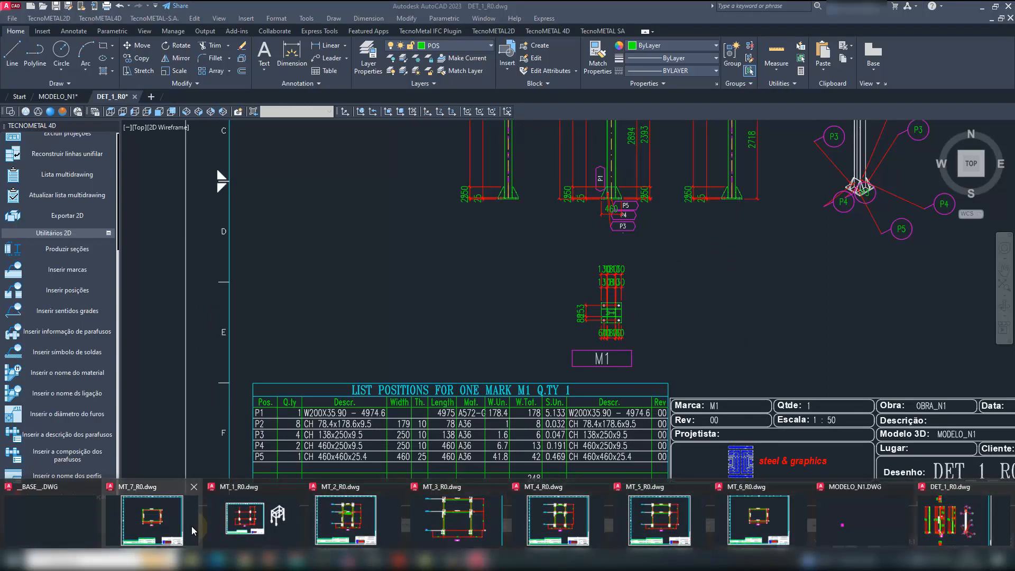
# - Switch to the MODELO_N1 drawing and end object isolation so the whole frame is shown
pyautogui.click(852, 515)
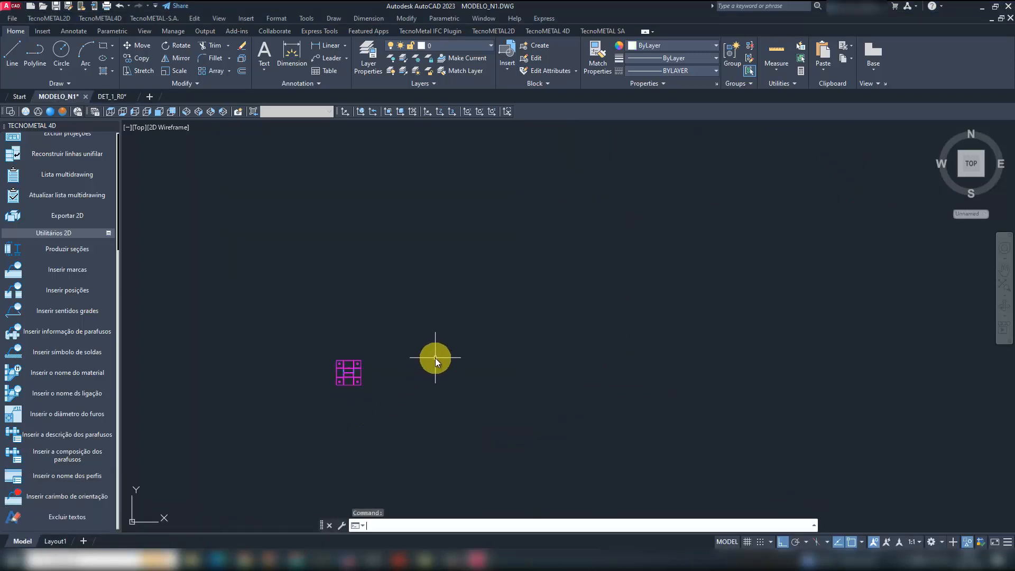
pyautogui.write('UNISOL')
pyautogui.press('Escape')
pyautogui.press('Escape')
pyautogui.press('Escape')
pyautogui.write('UNISOL')
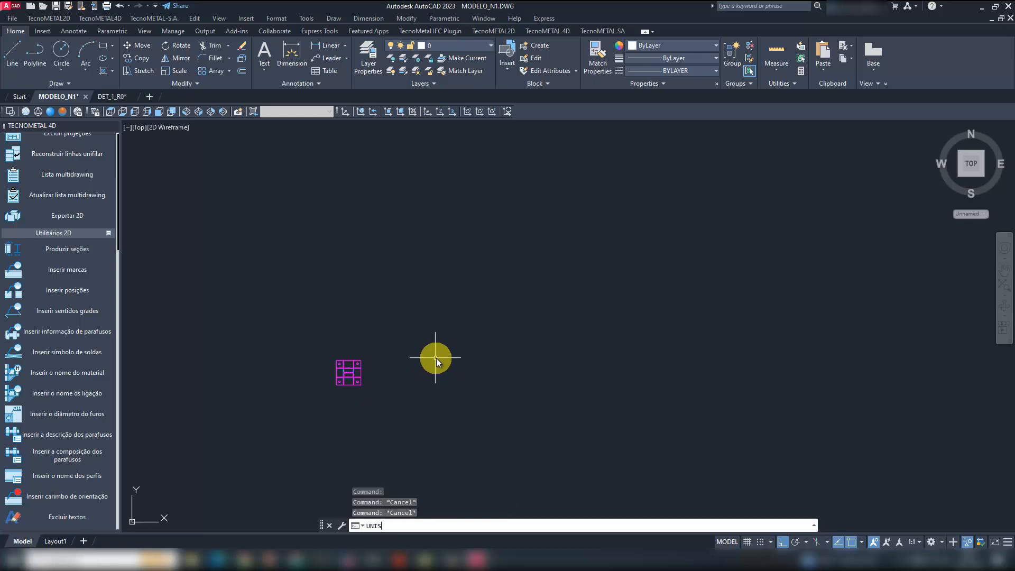
pyautogui.click(447, 498)
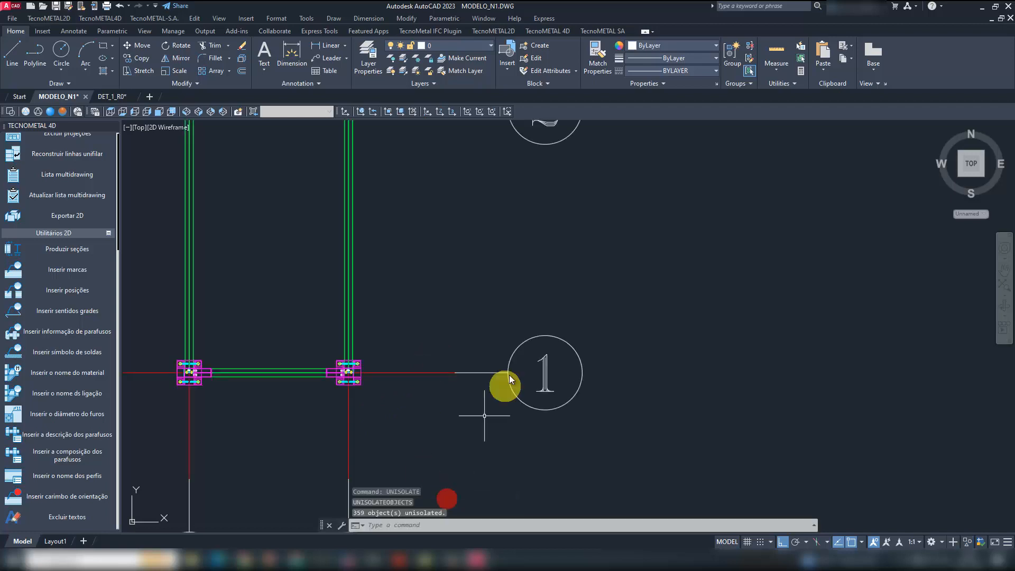
# - Display the complete frame in the SE isometric view
pyautogui.click(186, 111)
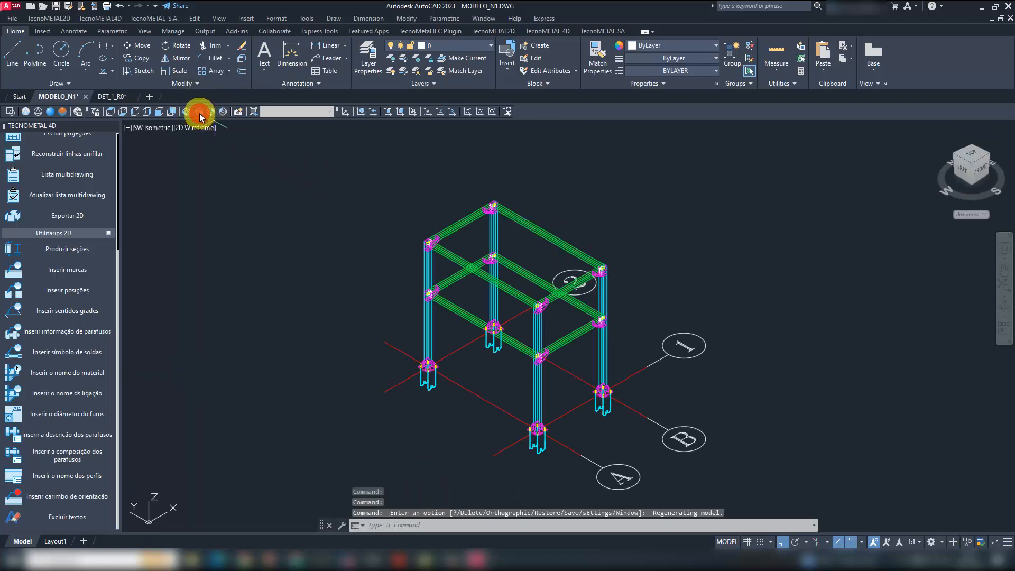
pyautogui.click(199, 113)
pyautogui.moveTo(731, 287); pyautogui.dragTo(621, 274, button='middle')
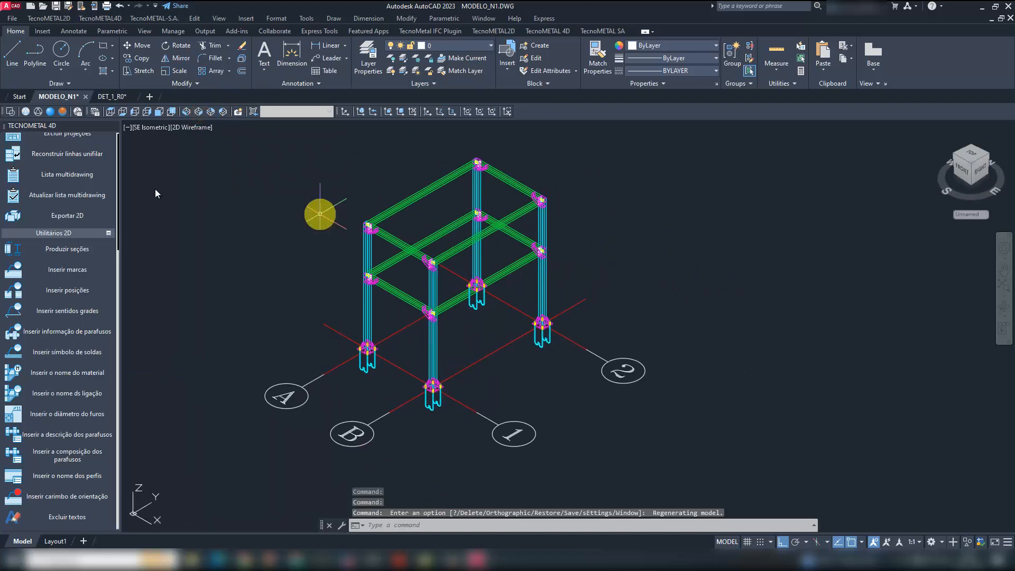
# - Open the TecnoMETAL 4D table settings for generating lists from the model
pyautogui.click(553, 32)
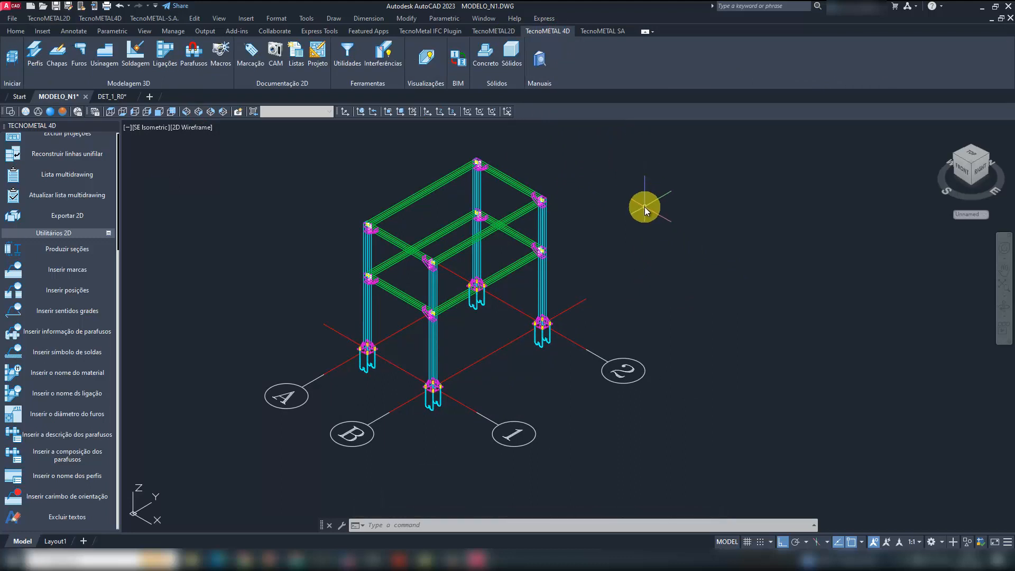
pyautogui.moveTo(632, 200); pyautogui.dragTo(639, 224, button='middle')
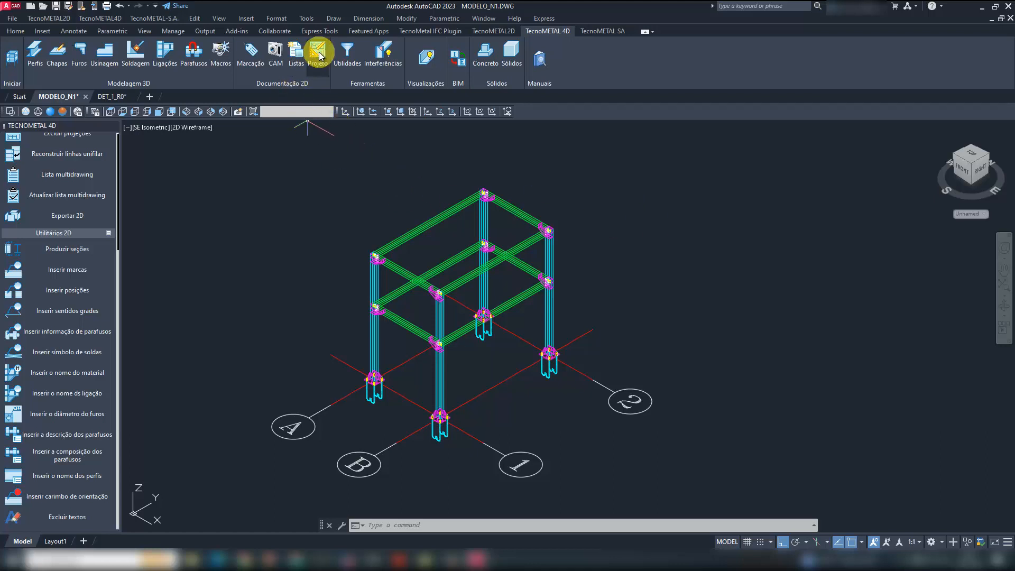
pyautogui.click(296, 53)
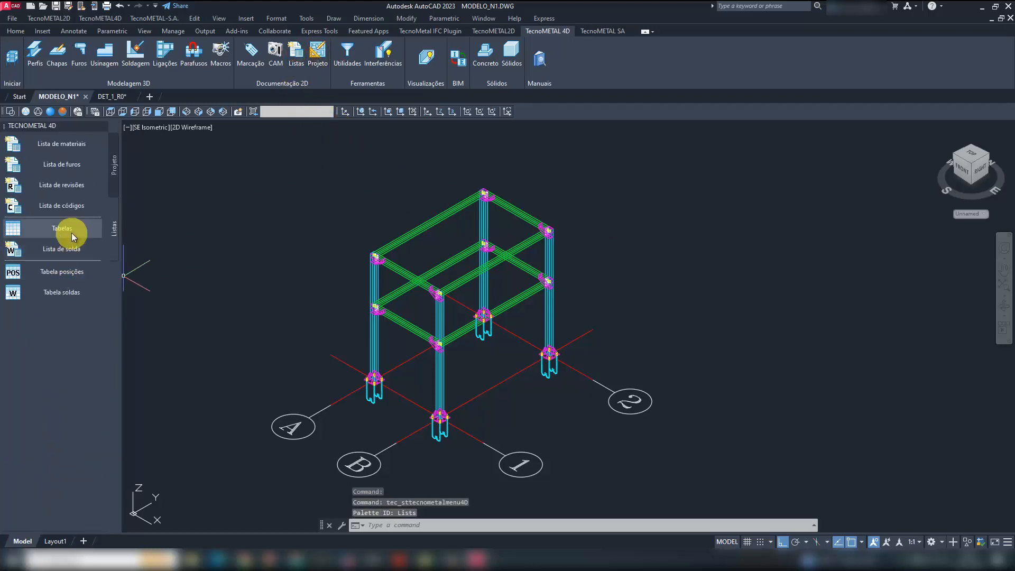
pyautogui.click(69, 230)
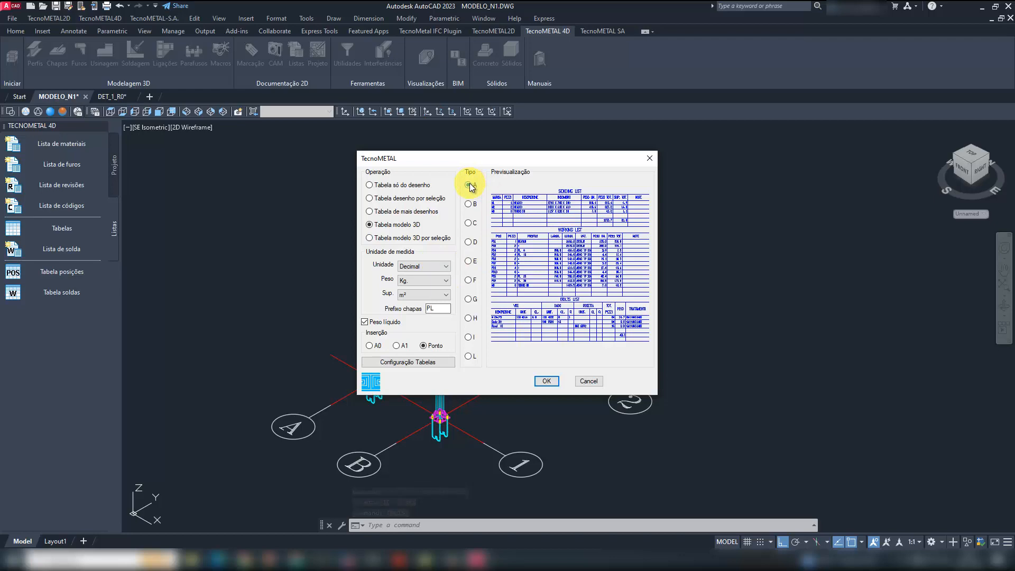
# - Preview the other table layout types up to L and reselect type A
pyautogui.click(465, 204)
pyautogui.click(467, 223)
pyautogui.click(469, 243)
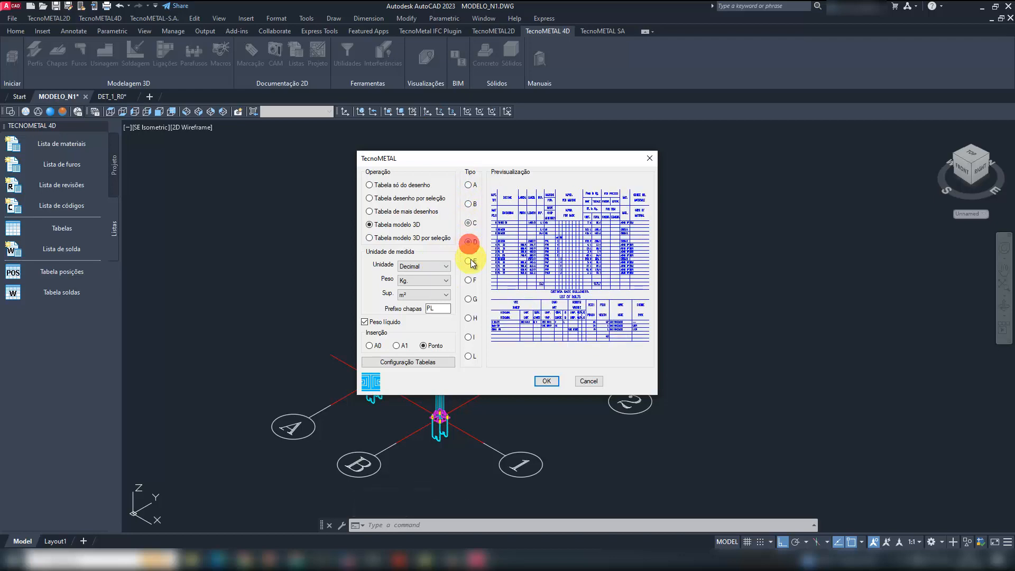
pyautogui.click(470, 261)
pyautogui.click(470, 280)
pyautogui.click(468, 318)
pyautogui.click(468, 336)
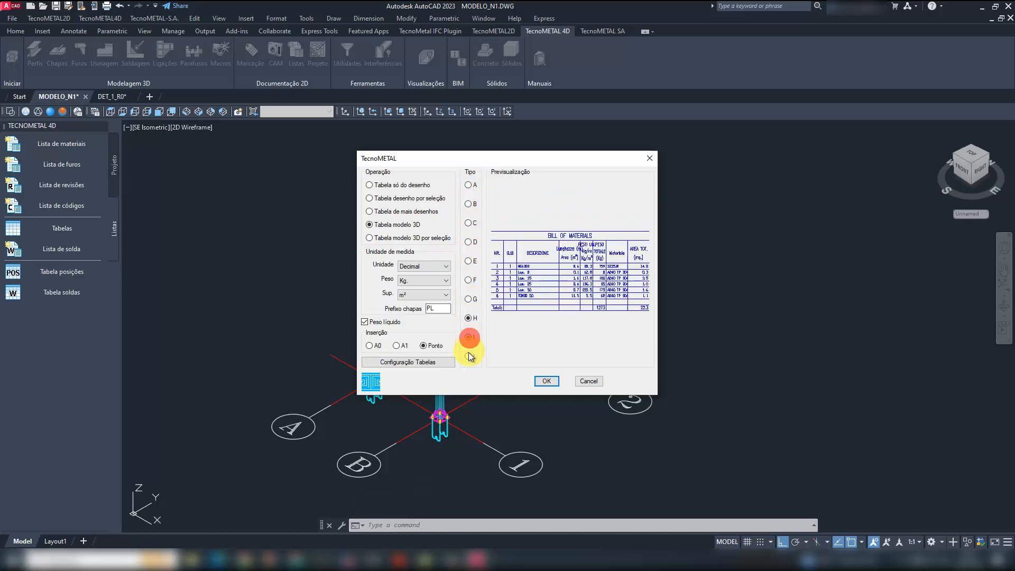
pyautogui.click(468, 355)
pyautogui.click(468, 185)
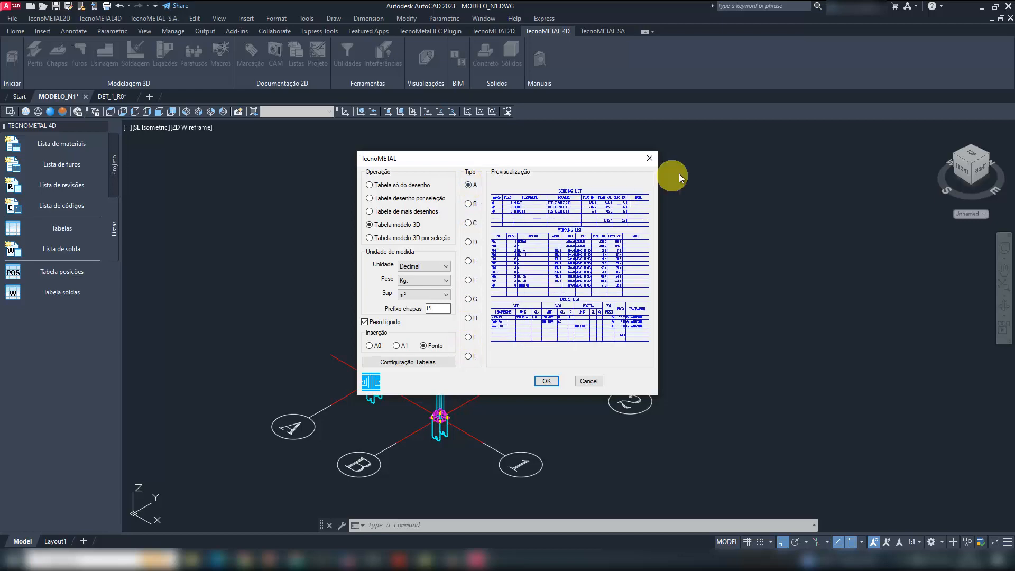
# - Generate the type A table for the 3D model and insert it in the empty space beside the frame
pyautogui.click(556, 381)
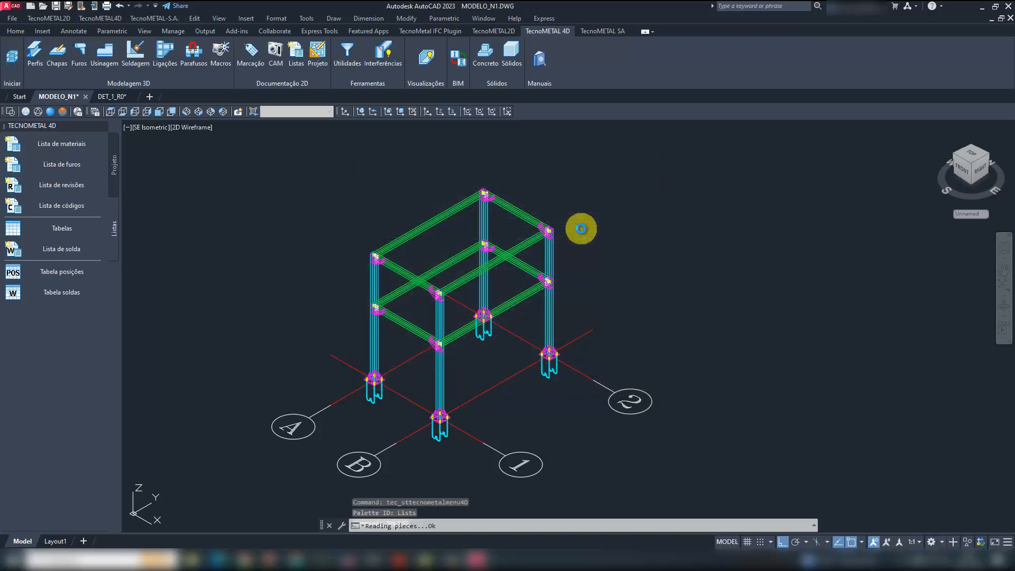
pyautogui.click(517, 308)
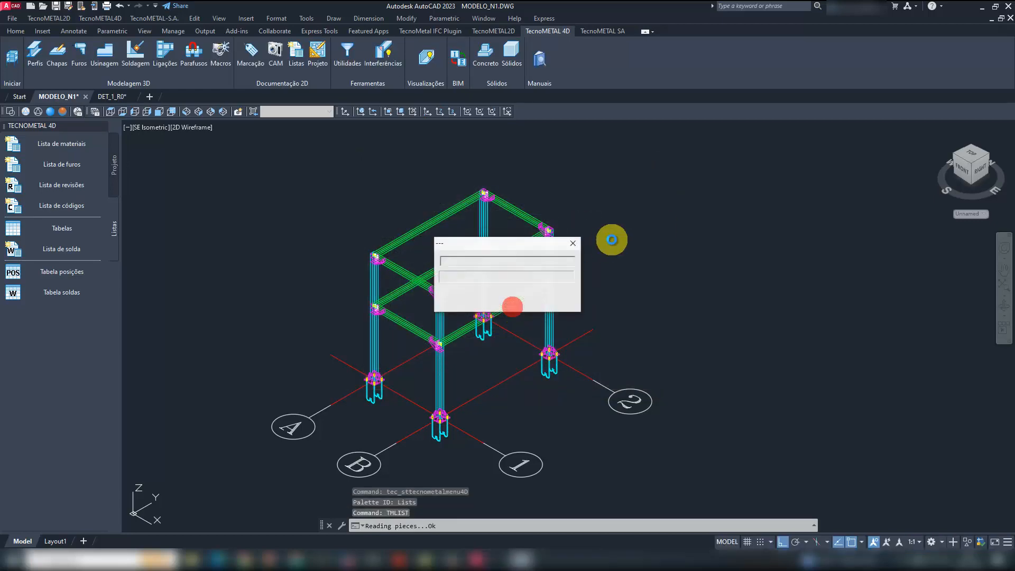
pyautogui.scroll(-5, 616, 238)
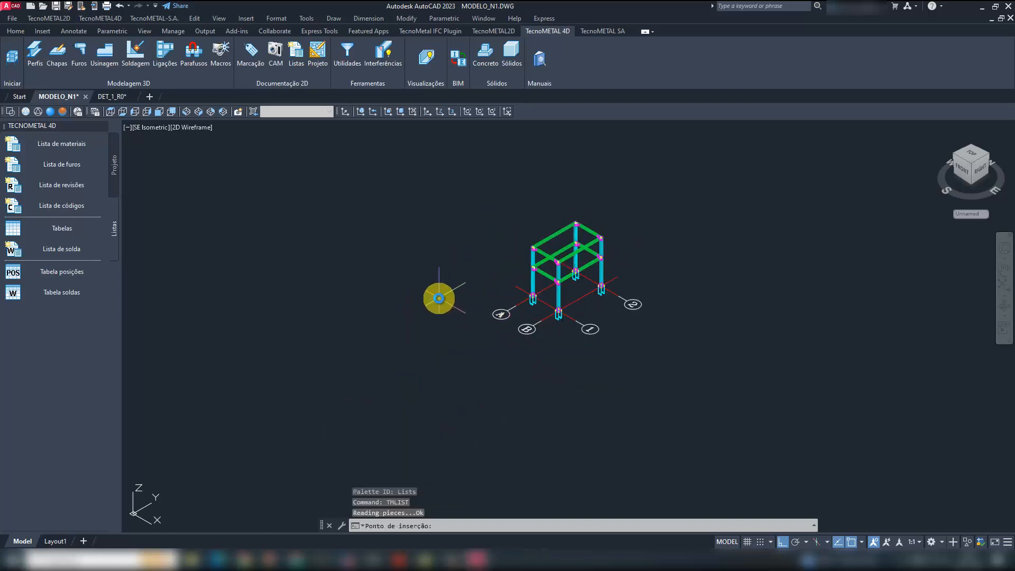
pyautogui.click(439, 298)
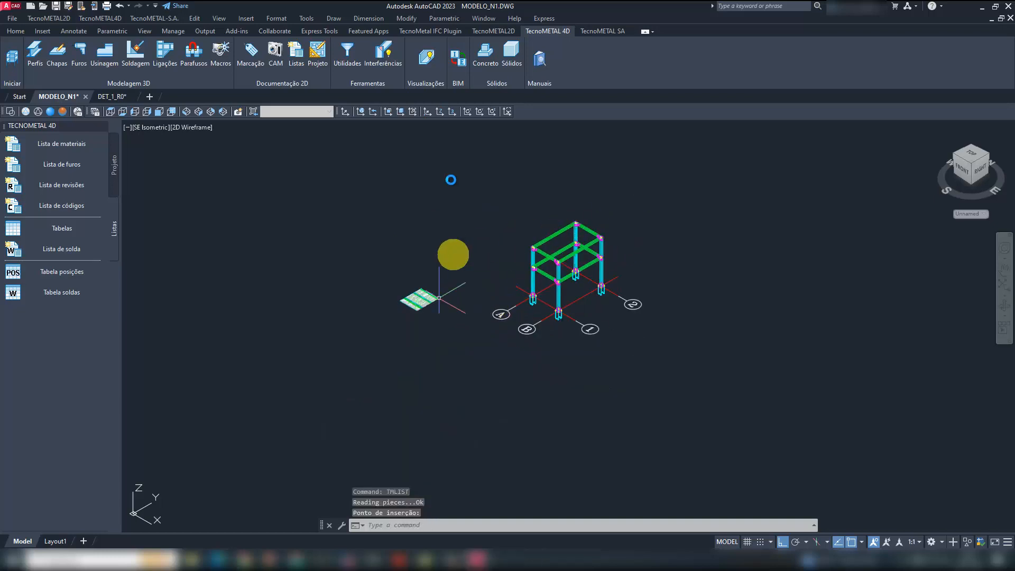
# - Examine the inserted shipping, material and bolt lists in the top view
pyautogui.click(110, 111)
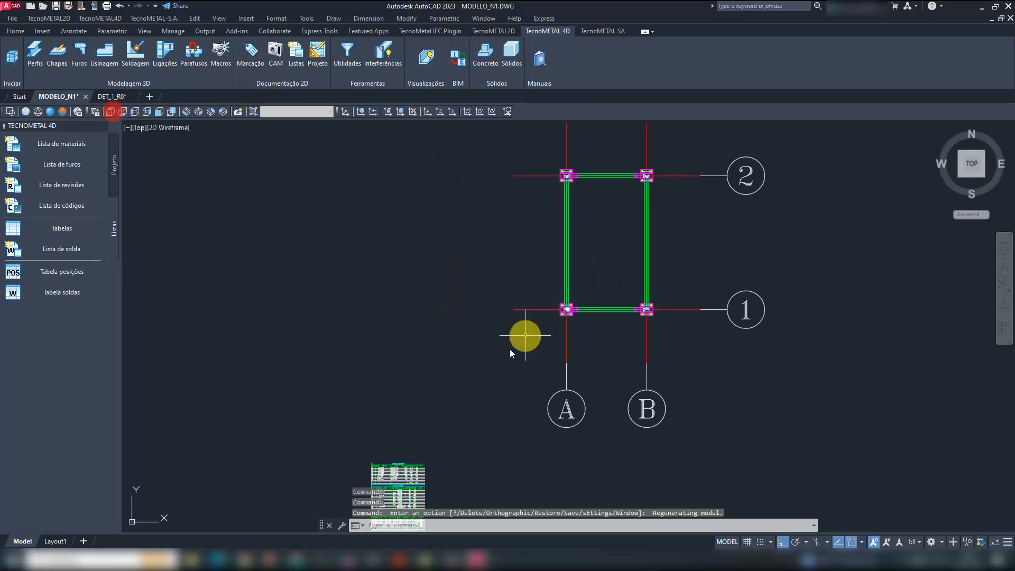
pyautogui.moveTo(510, 353); pyautogui.dragTo(554, 246, button='middle')
pyautogui.scroll(5, 450, 351)
pyautogui.scroll(3, 405, 204)
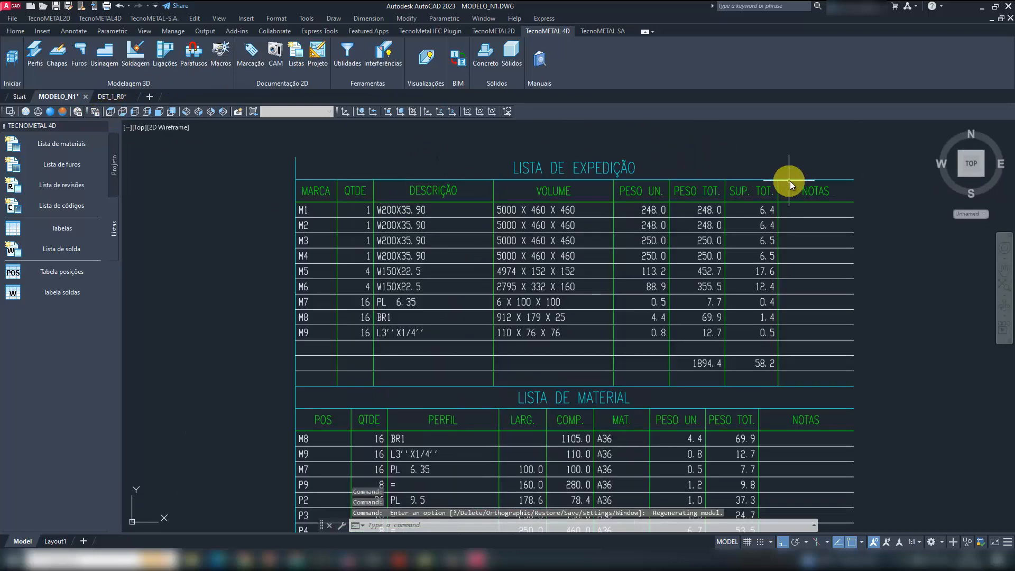
pyautogui.moveTo(902, 347)
pyautogui.mouseDown(button='middle')
pyautogui.moveTo(861, 287)
pyautogui.moveTo(794, 246)
pyautogui.mouseUp(button='middle')
pyautogui.scroll(-2, 861, 286)
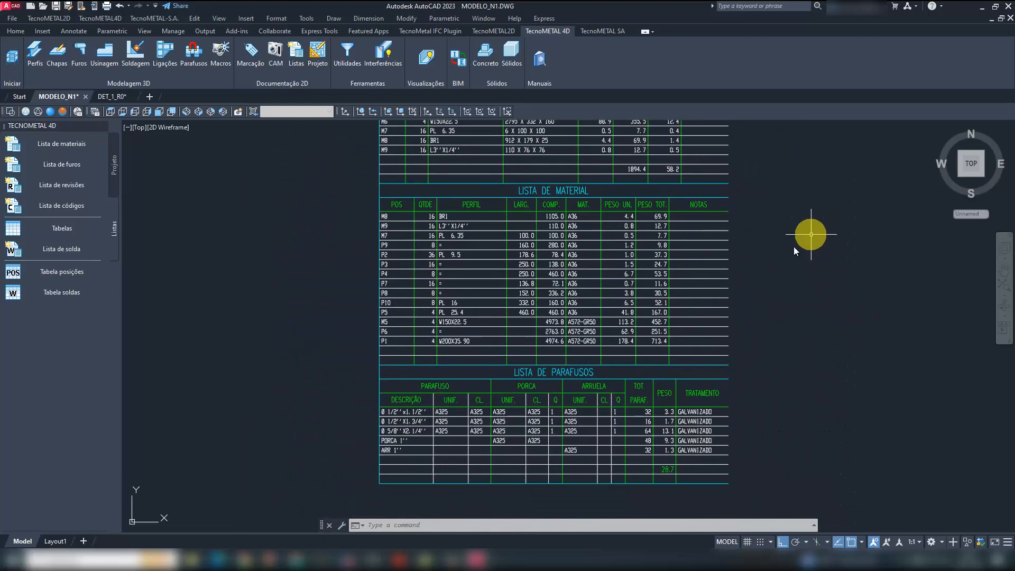
pyautogui.scroll(2, 440, 446)
pyautogui.scroll(-1, 448, 435)
pyautogui.moveTo(721, 247)
pyautogui.mouseDown(button='middle')
pyautogui.moveTo(671, 436)
pyautogui.moveTo(669, 507)
pyautogui.mouseUp(button='middle')
pyautogui.moveTo(499, 246); pyautogui.dragTo(499, 356, button='middle')
pyautogui.scroll(-2, 528, 249)
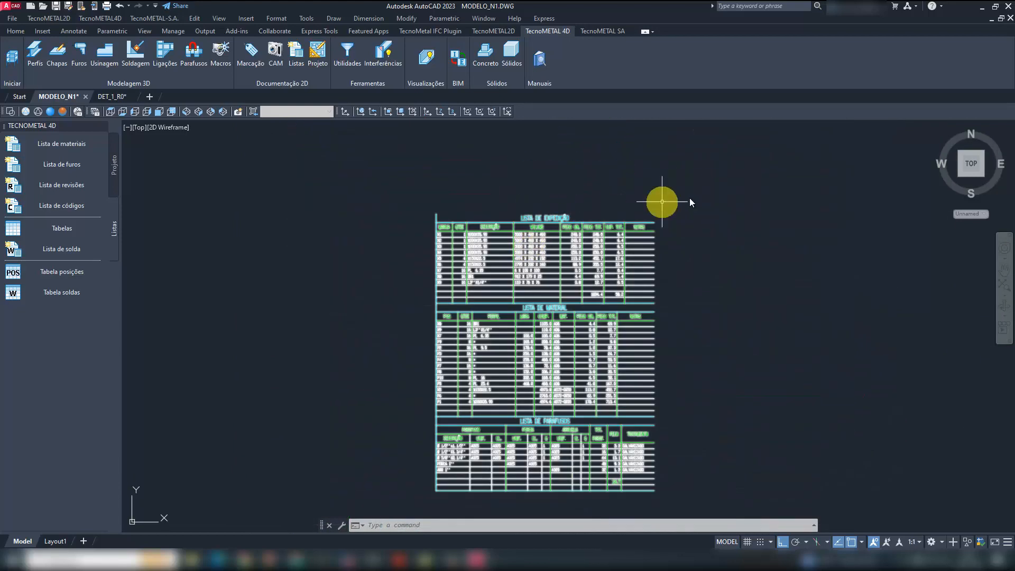
# - Show the frame and its tables in the SW isometric view and save the MODELO_N1 drawing
pyautogui.scroll(-2, 763, 296)
pyautogui.scroll(-1, 781, 271)
pyautogui.moveTo(782, 272); pyautogui.dragTo(466, 373, button='middle')
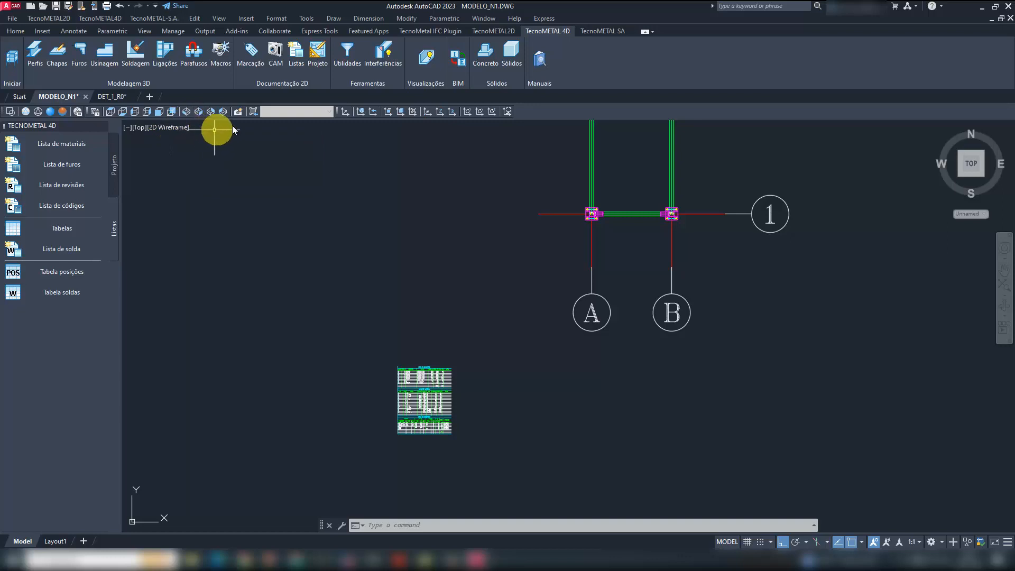
pyautogui.click(186, 113)
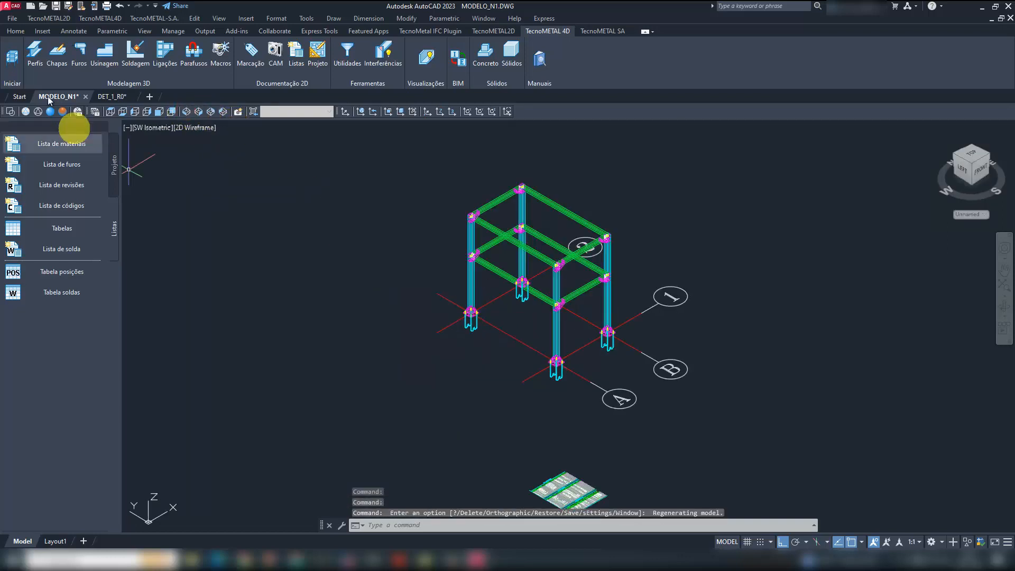
pyautogui.click(56, 7)
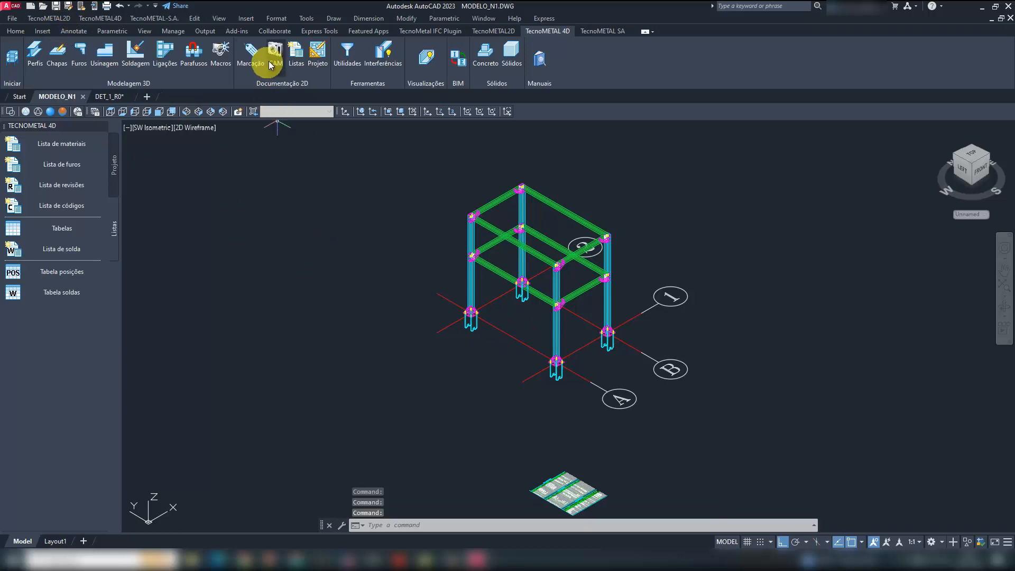
# - Extract the material list for all marks, including bolts but without calculating real weight, and save the drawing
pyautogui.click(295, 58)
pyautogui.click(71, 144)
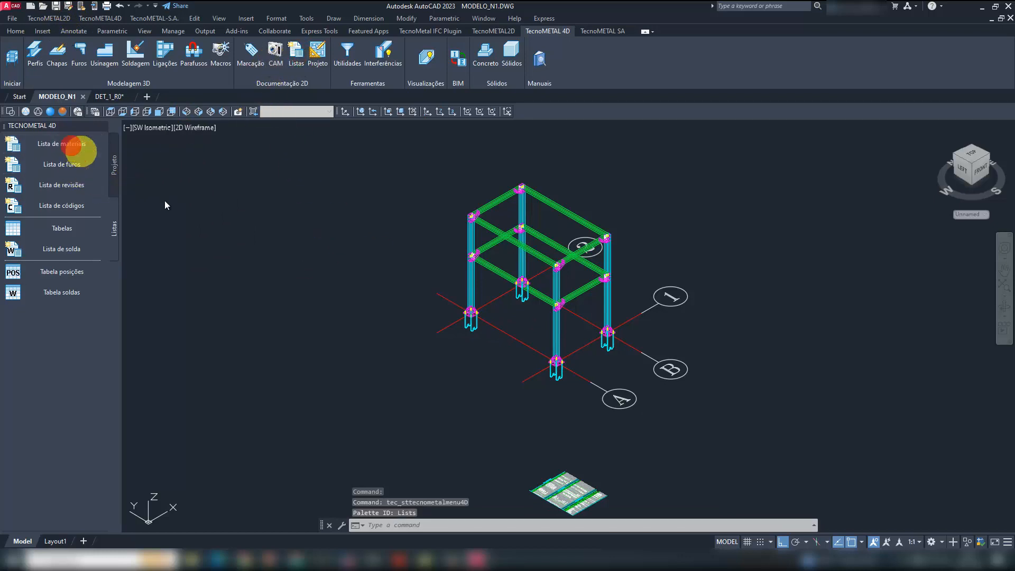
pyautogui.click(566, 261)
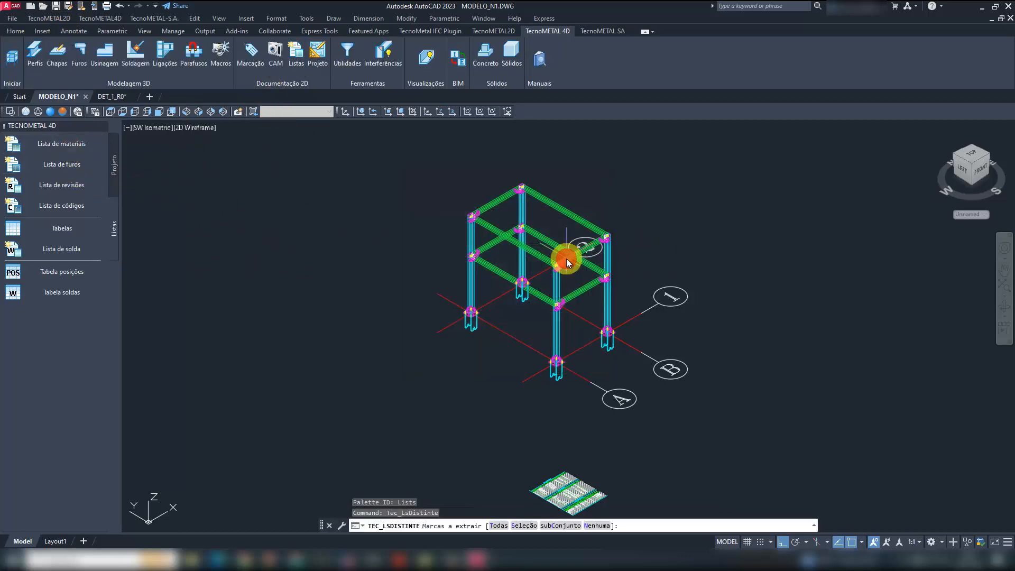
pyautogui.click(499, 525)
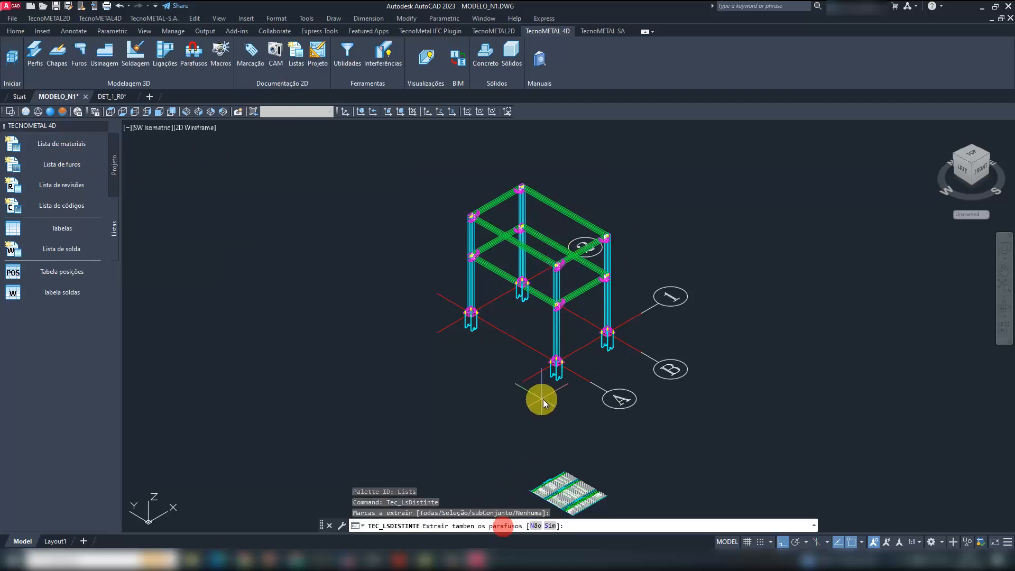
pyautogui.click(551, 525)
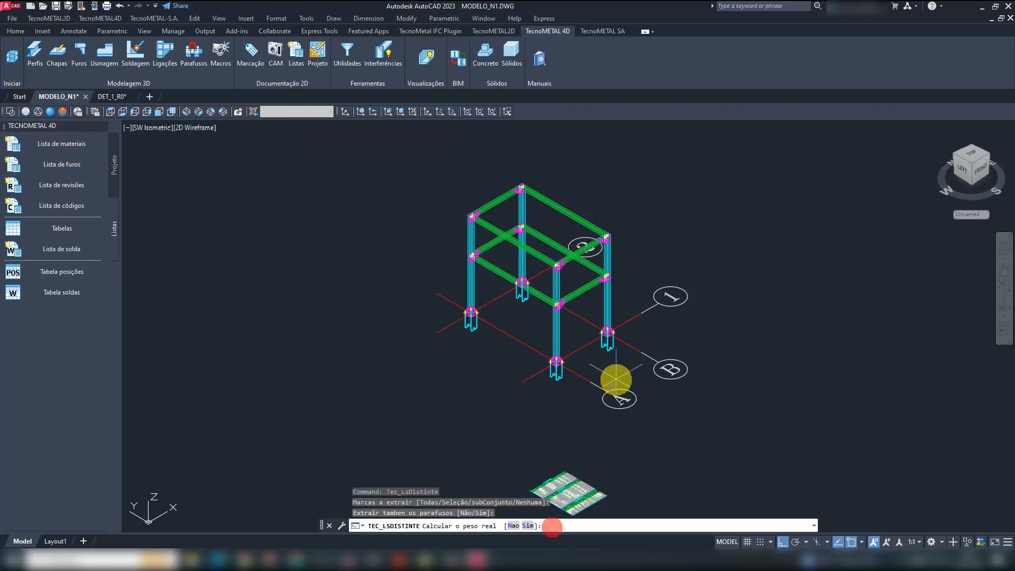
pyautogui.click(510, 525)
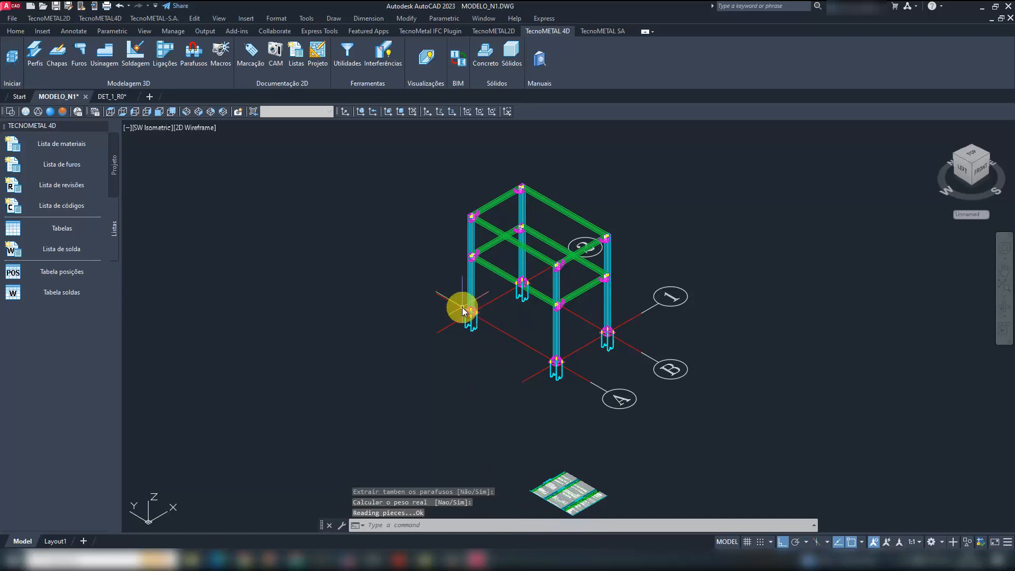
pyautogui.click(56, 6)
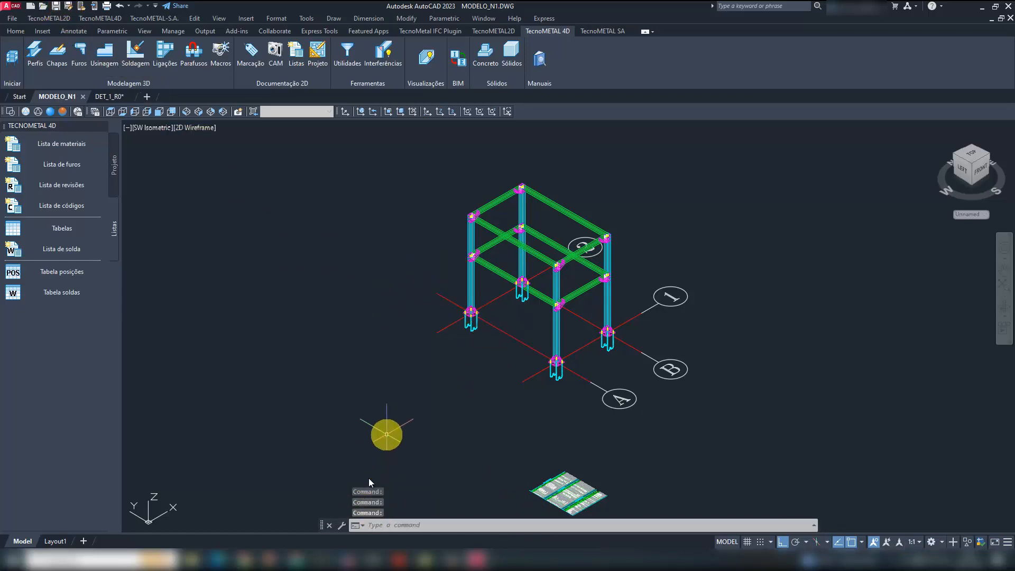
# - Switch to the TecnoMETAL manager and open Modelo_n1.dbf from Obra_n1 as the active list in the list tool
pyautogui.click(349, 557)
pyautogui.click(276, 225)
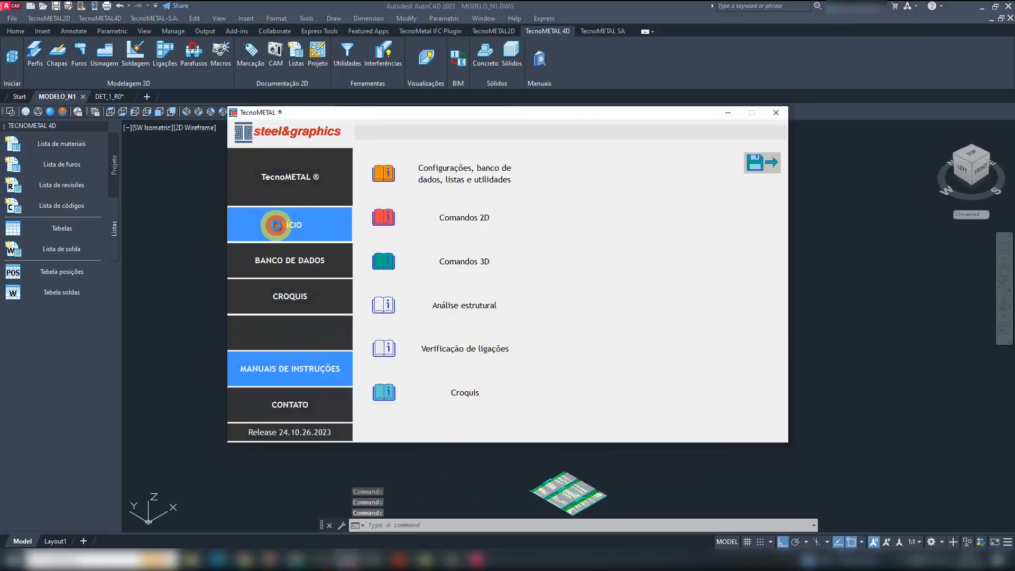
pyautogui.click(460, 378)
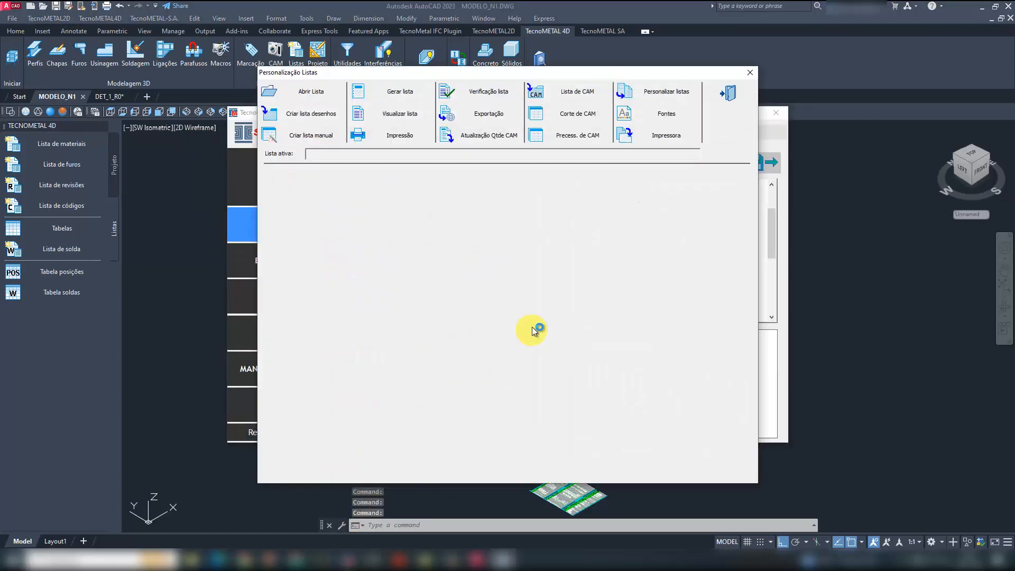
pyautogui.click(314, 92)
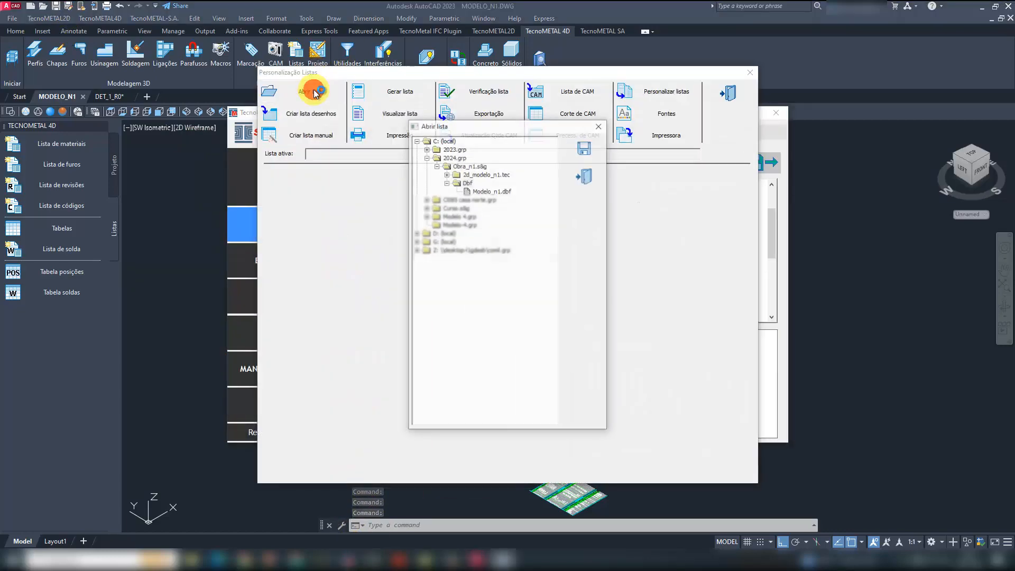
pyautogui.click(492, 191)
pyautogui.click(584, 150)
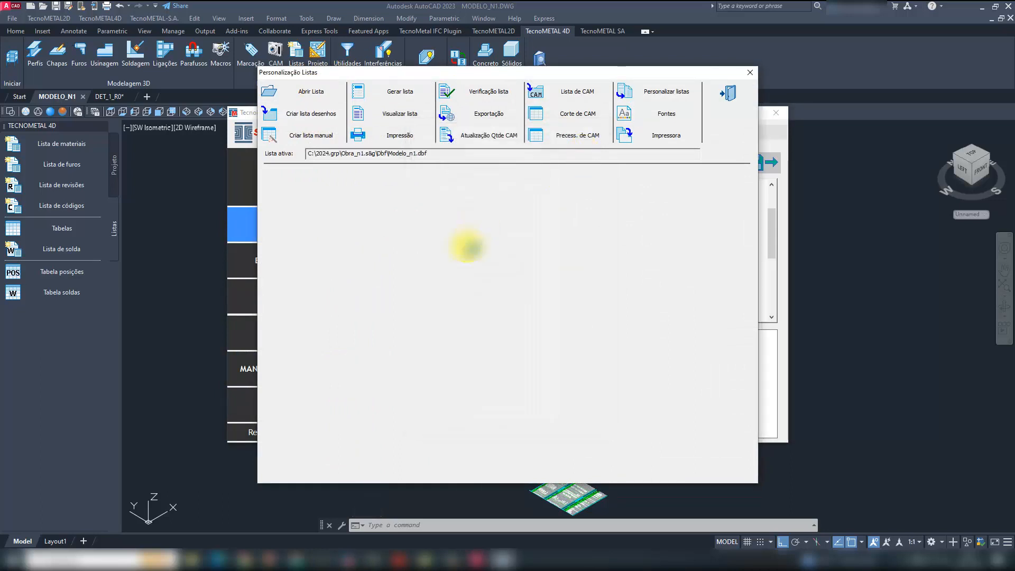
# - Start generating a list from the active Modelo_n1.dbf
pyautogui.click(400, 93)
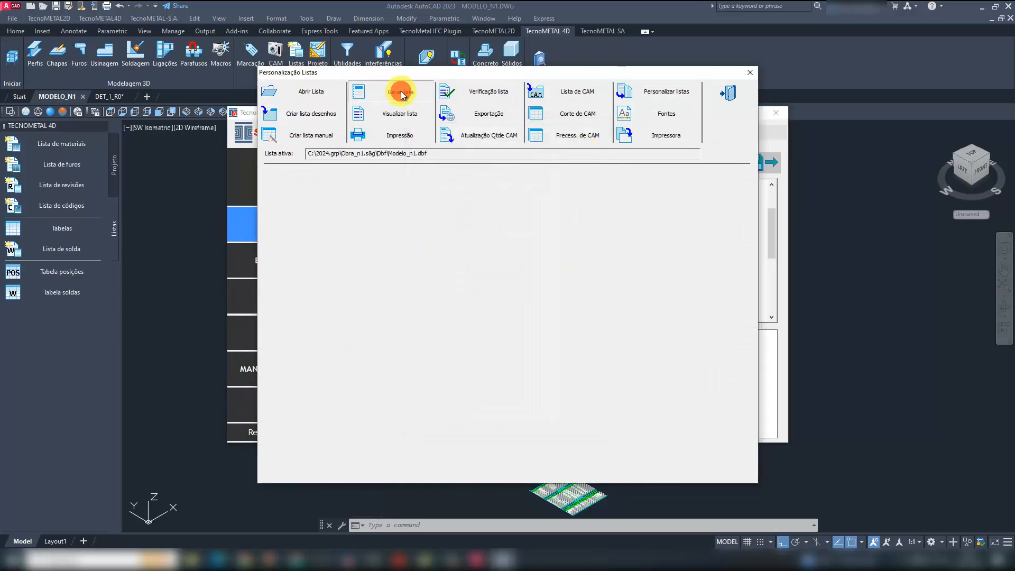
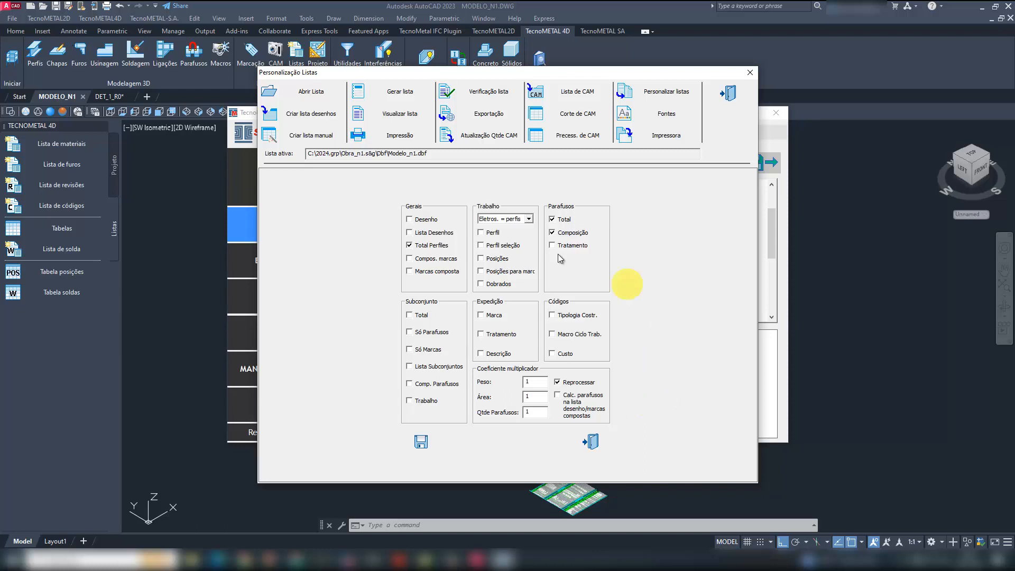
# - Generate the Total Perfiles and the Total and Composição bolt lists, and open the preview of Total Perfiles
pyautogui.click(422, 442)
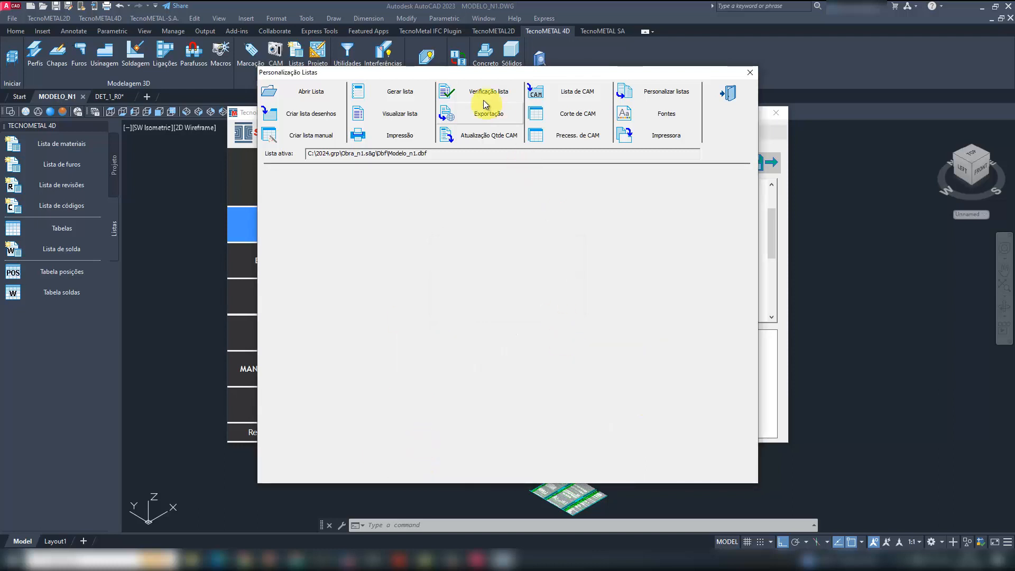
pyautogui.click(415, 114)
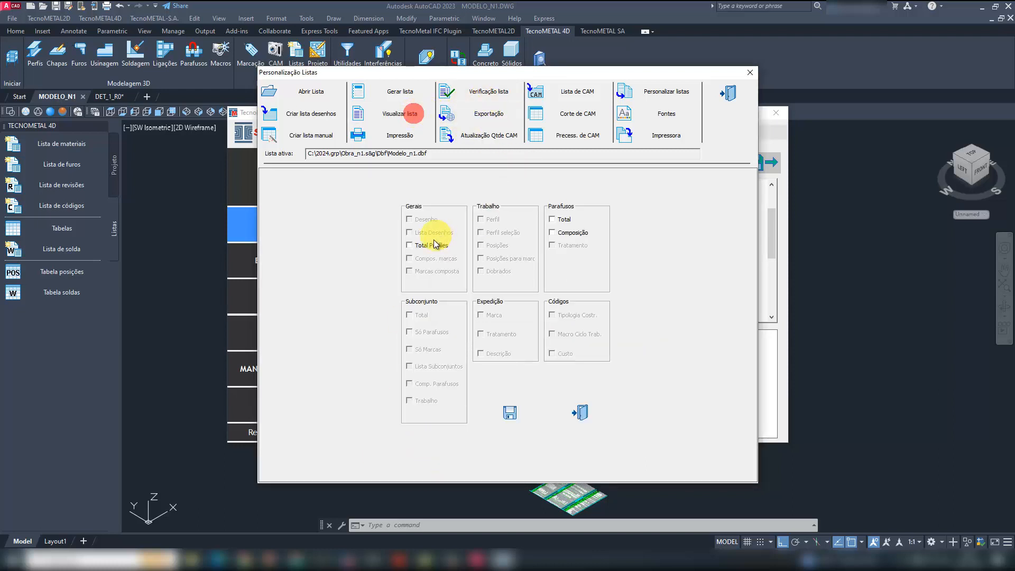
pyautogui.click(510, 413)
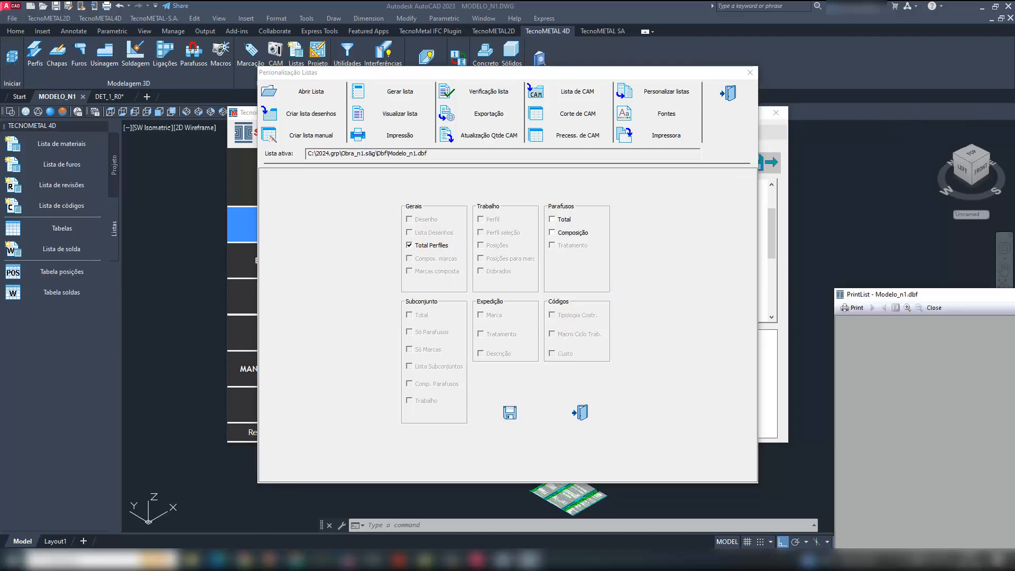
# - Maximize the materials list preview, zoom in on the profile table to examine it, and close the preview
pyautogui.moveTo(948, 295); pyautogui.dragTo(299, 184)
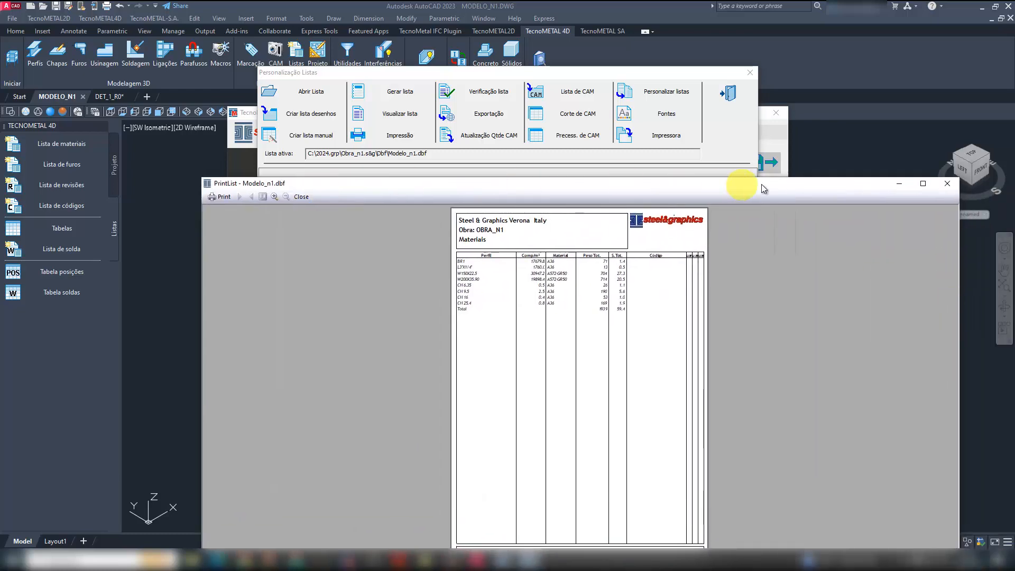
pyautogui.click(923, 185)
pyautogui.click(461, 120)
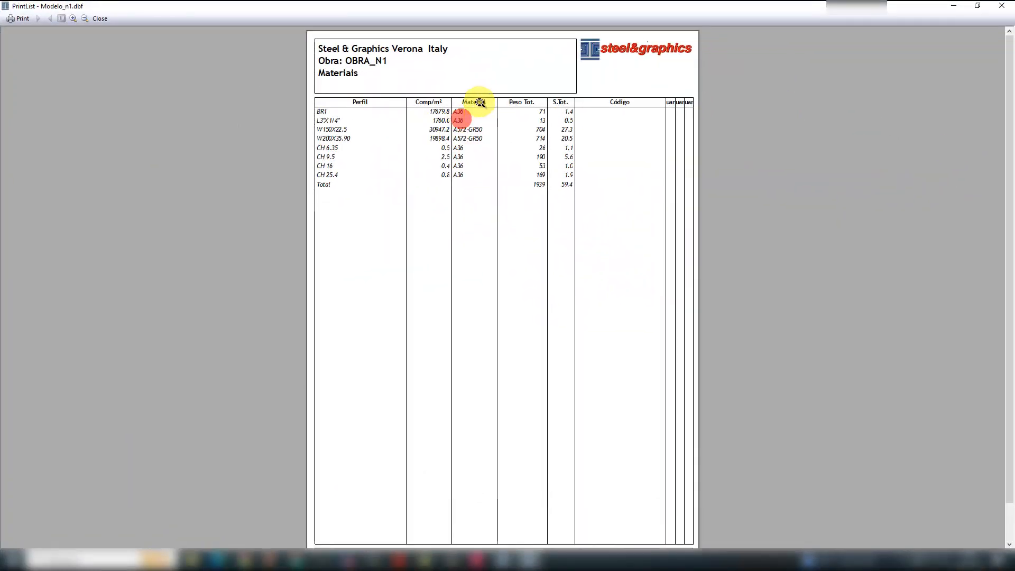
pyautogui.click(494, 110)
pyautogui.click(493, 109)
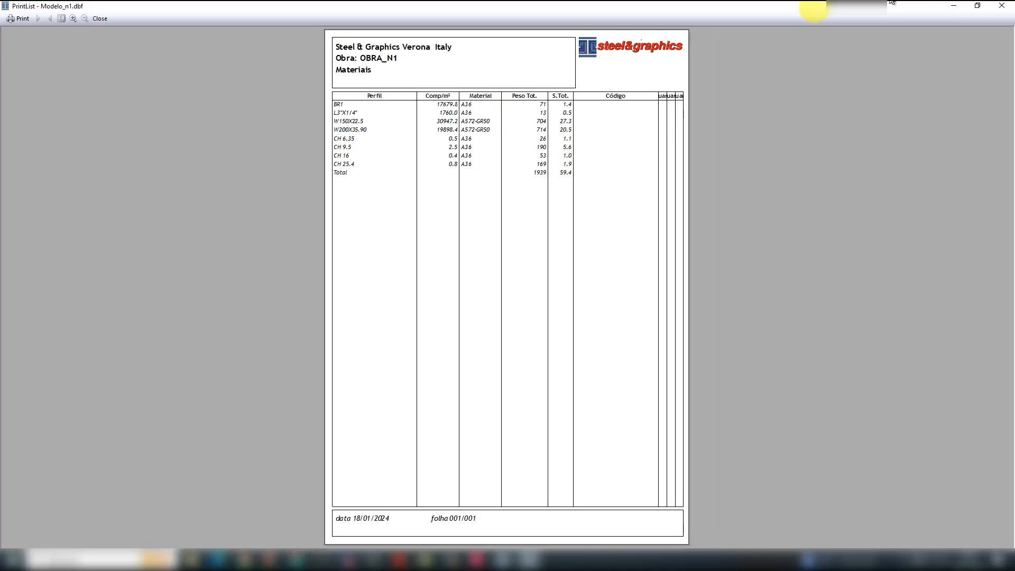
pyautogui.click(1003, 8)
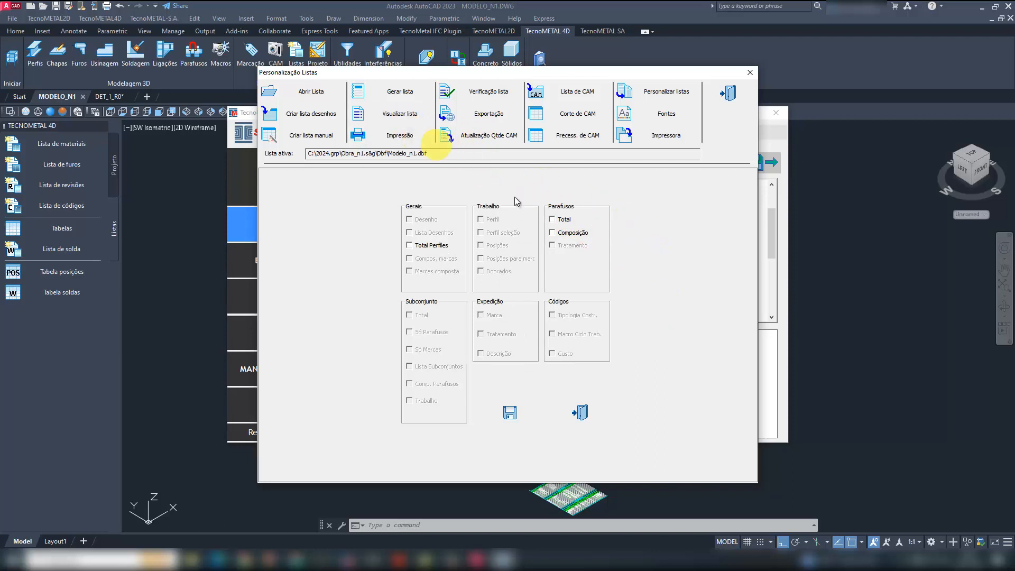
# - Preview the Total bolt list of the active model and close it
pyautogui.click(404, 113)
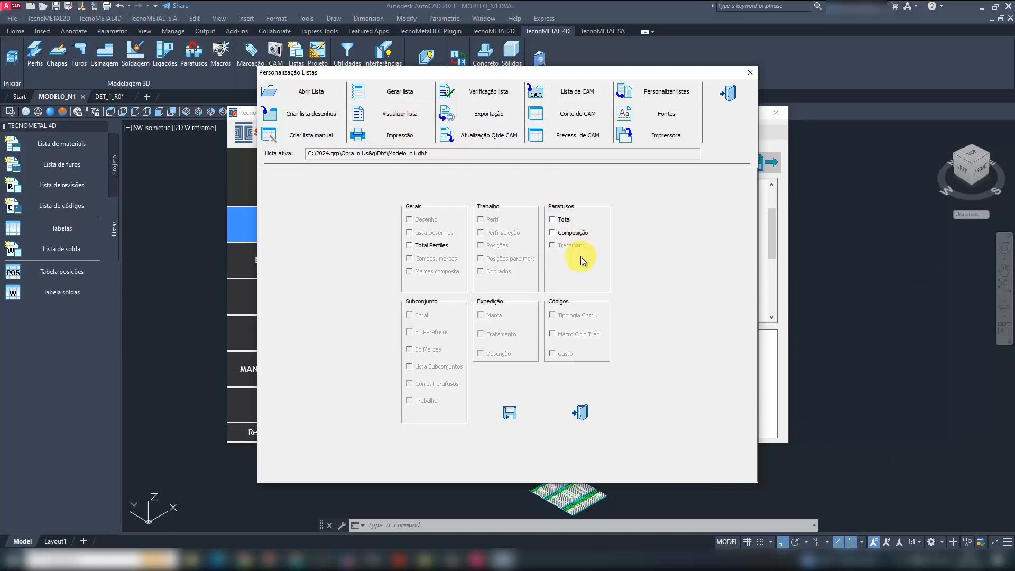
pyautogui.click(410, 117)
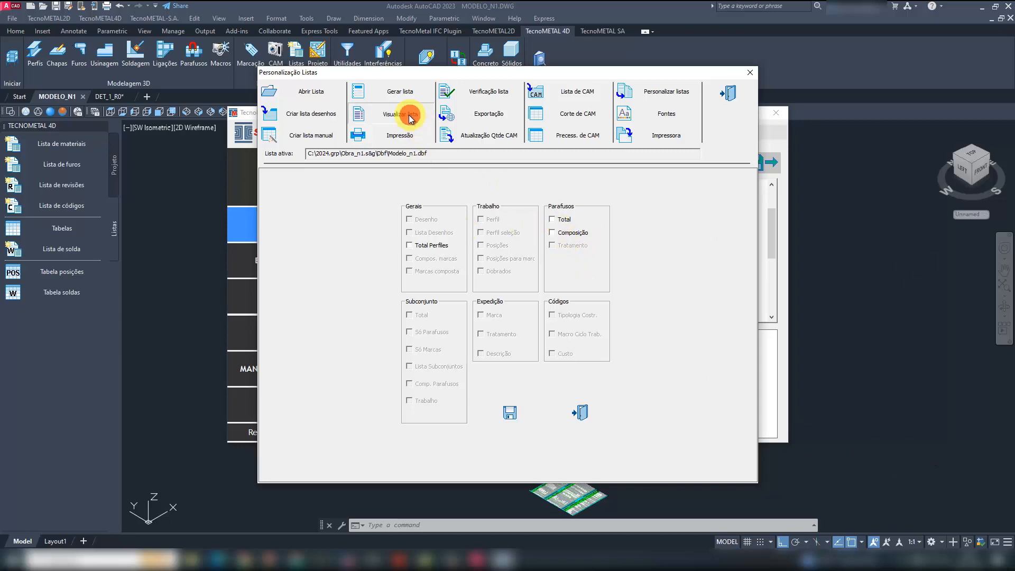
pyautogui.click(559, 220)
pyautogui.click(511, 413)
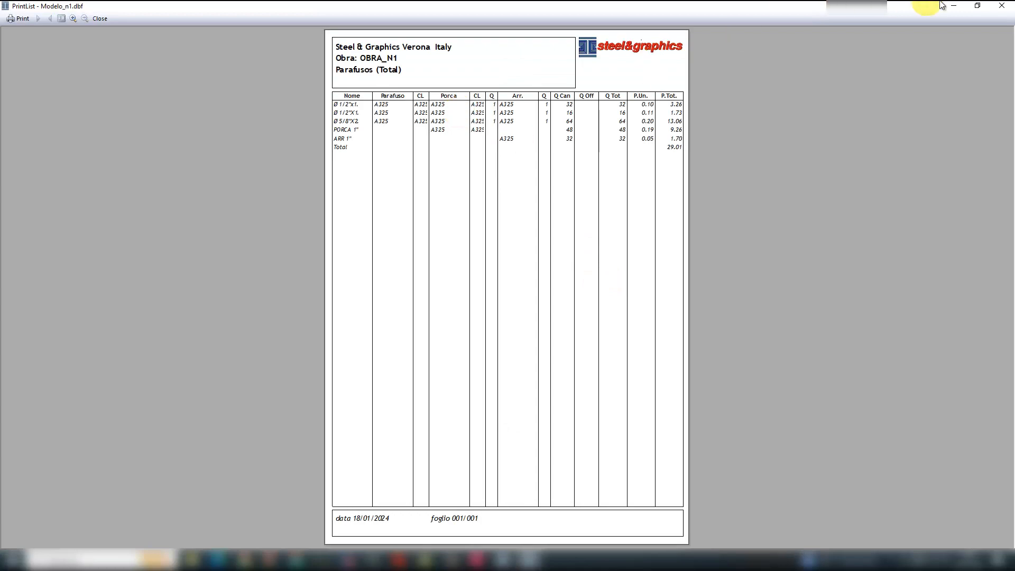
pyautogui.click(1001, 6)
# - Preview the Composição bolt list of the active model and close it
pyautogui.click(564, 234)
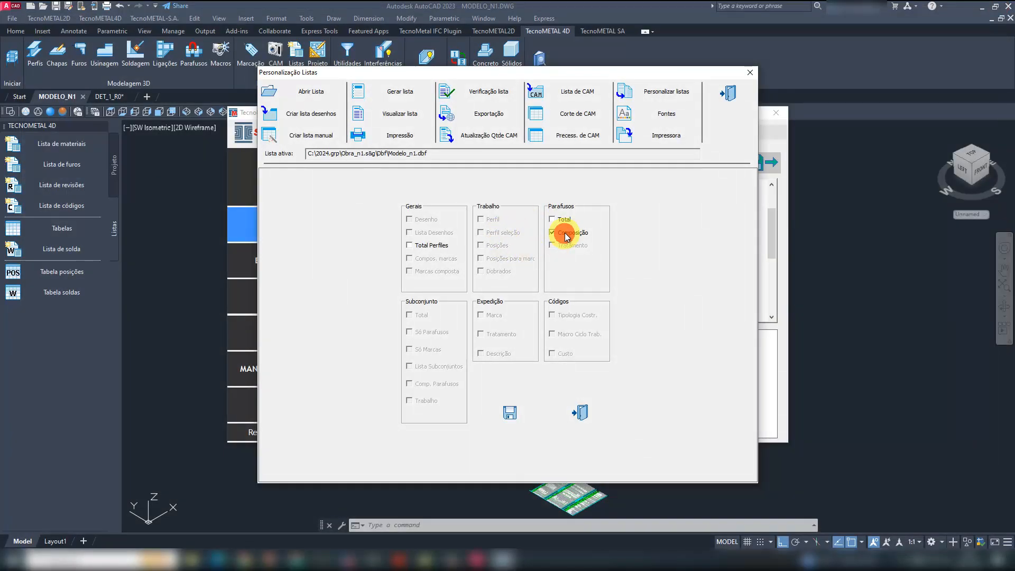
pyautogui.click(400, 115)
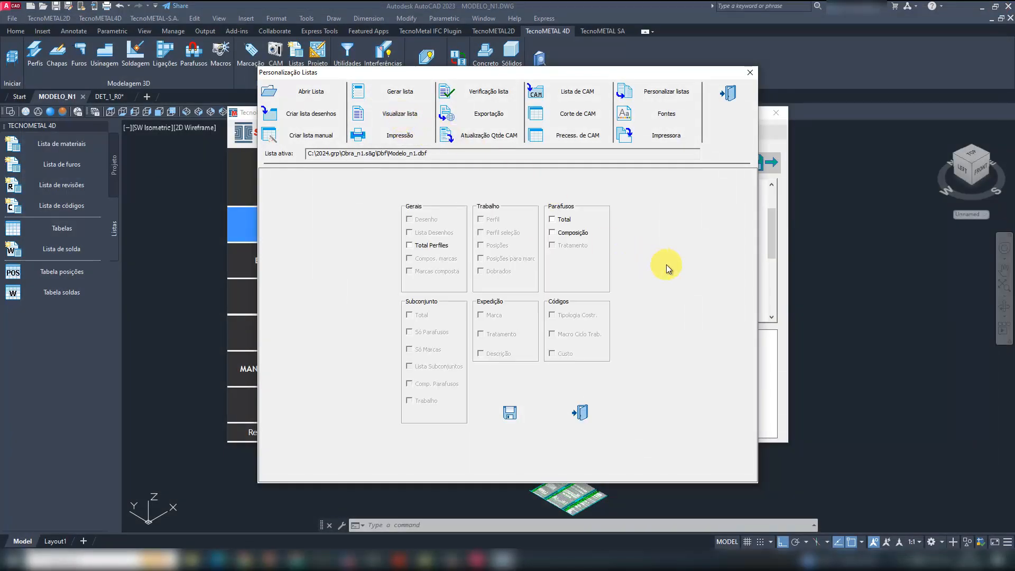
pyautogui.click(552, 233)
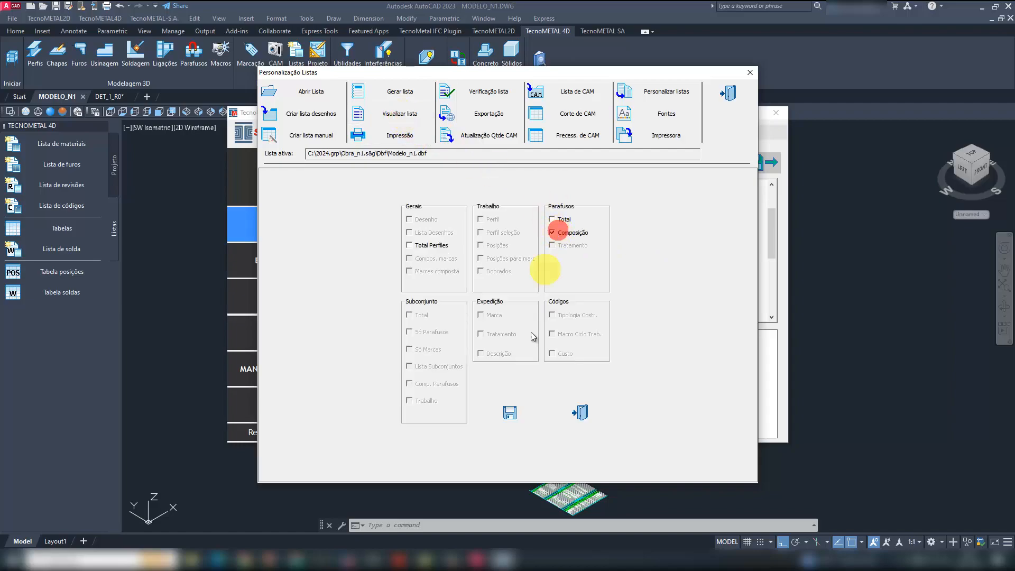
pyautogui.click(516, 412)
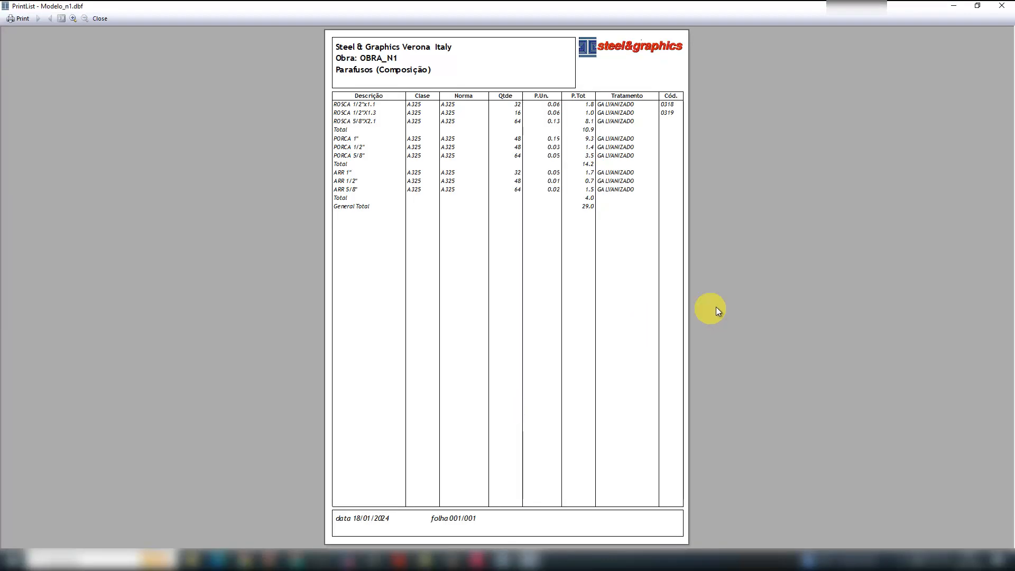
pyautogui.click(103, 18)
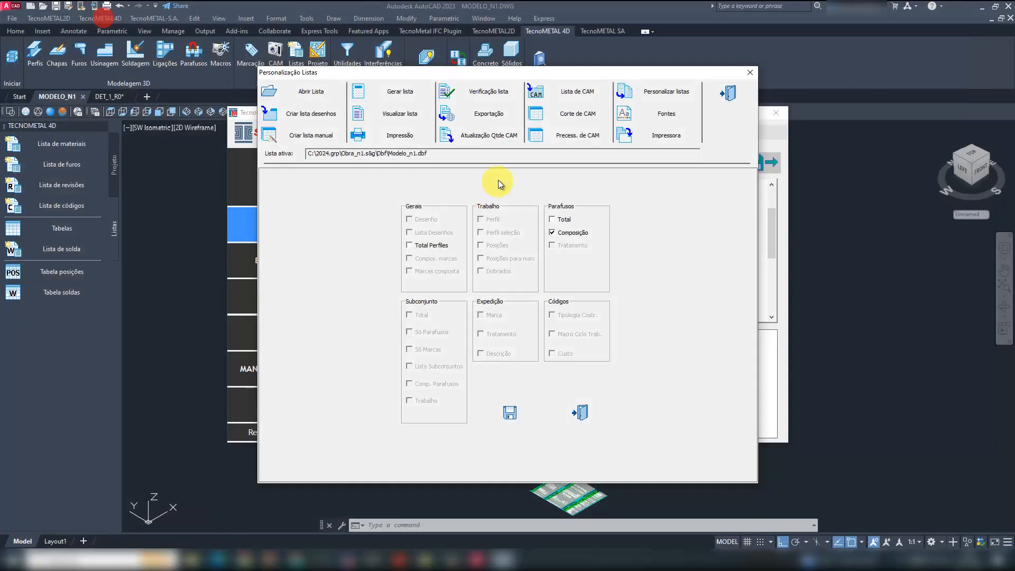
# - Export the Composição bolt list to Excel
pyautogui.click(483, 115)
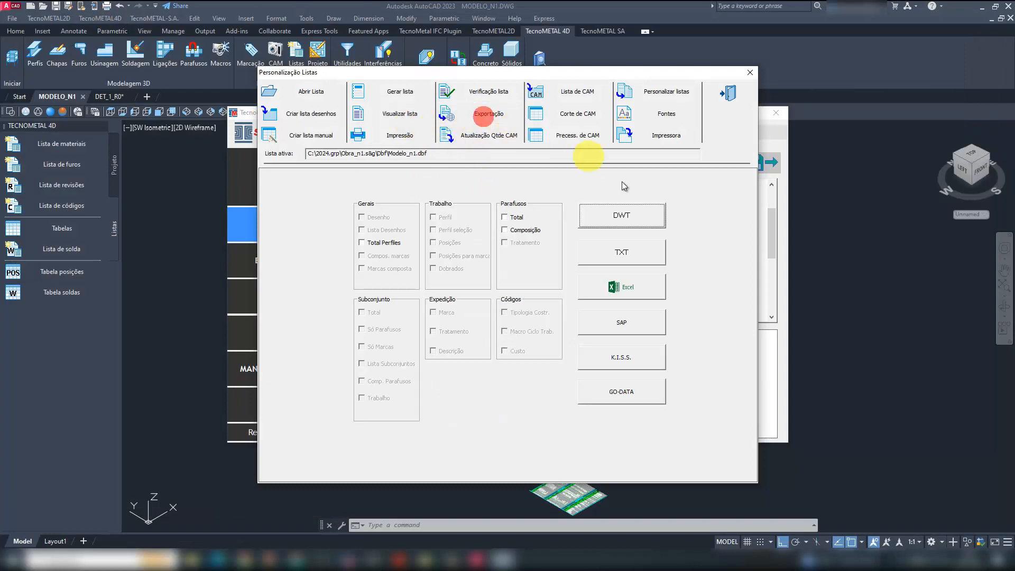
pyautogui.click(523, 229)
pyautogui.click(637, 292)
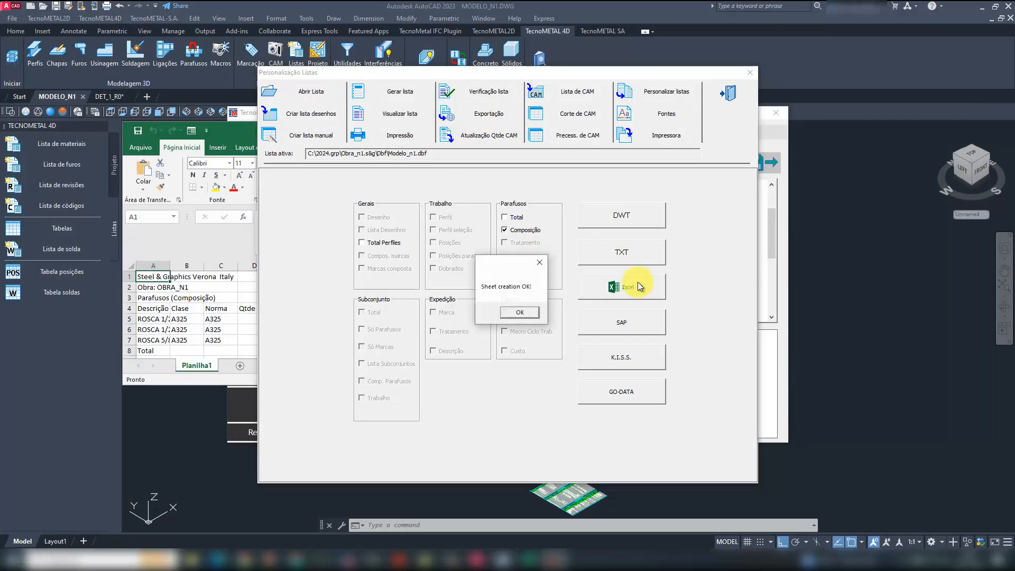
pyautogui.click(521, 311)
# - Switch to Excel, widen columns A and G of the bolt list to read it, and close the workbook without saving
pyautogui.doubleClick(232, 132)
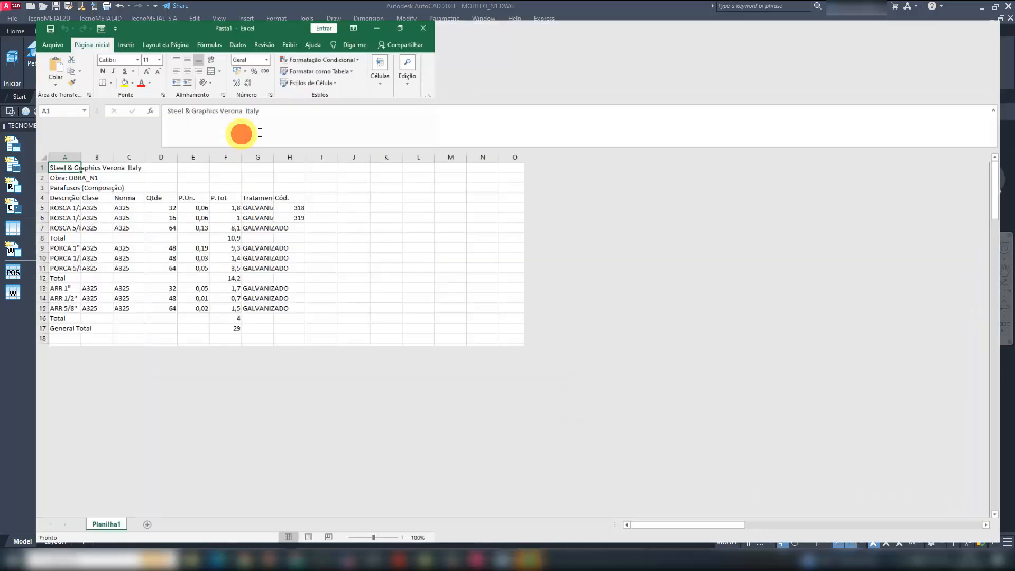
pyautogui.moveTo(48, 144); pyautogui.dragTo(150, 147)
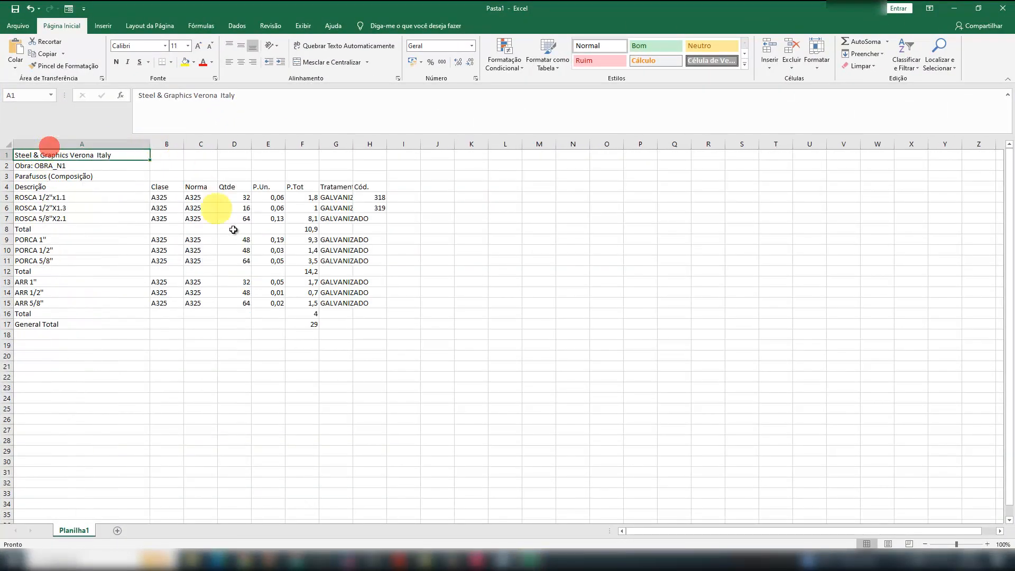
pyautogui.moveTo(351, 146); pyautogui.dragTo(413, 147)
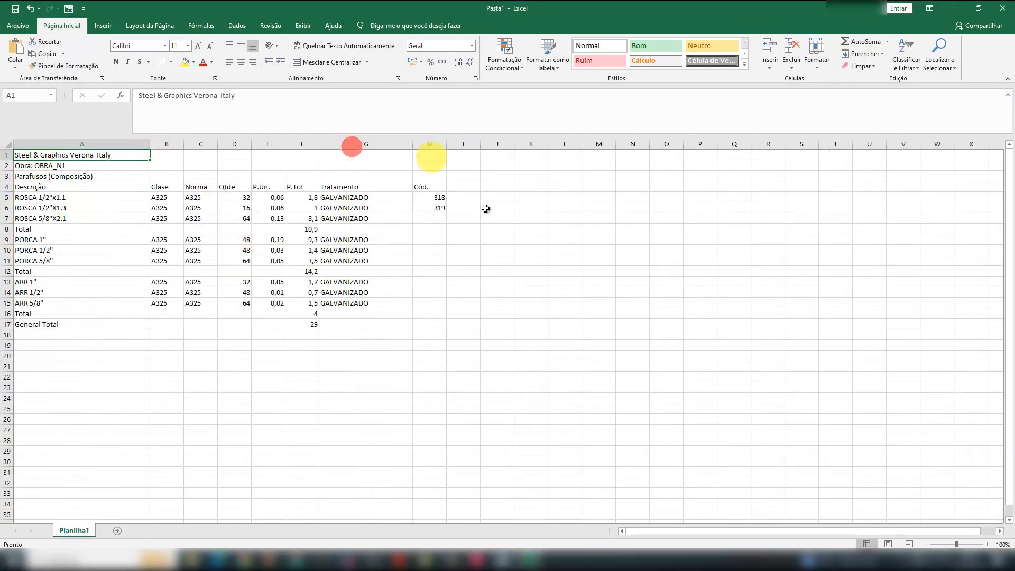
pyautogui.click(1002, 8)
pyautogui.click(507, 292)
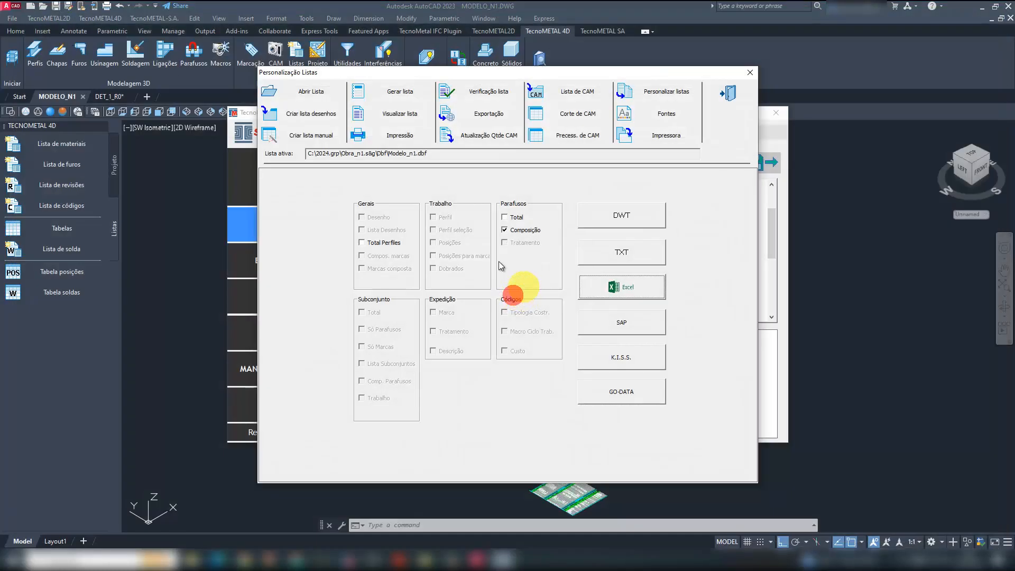
# - Export the Total Perfiles list to Excel
pyautogui.click(384, 242)
pyautogui.click(635, 289)
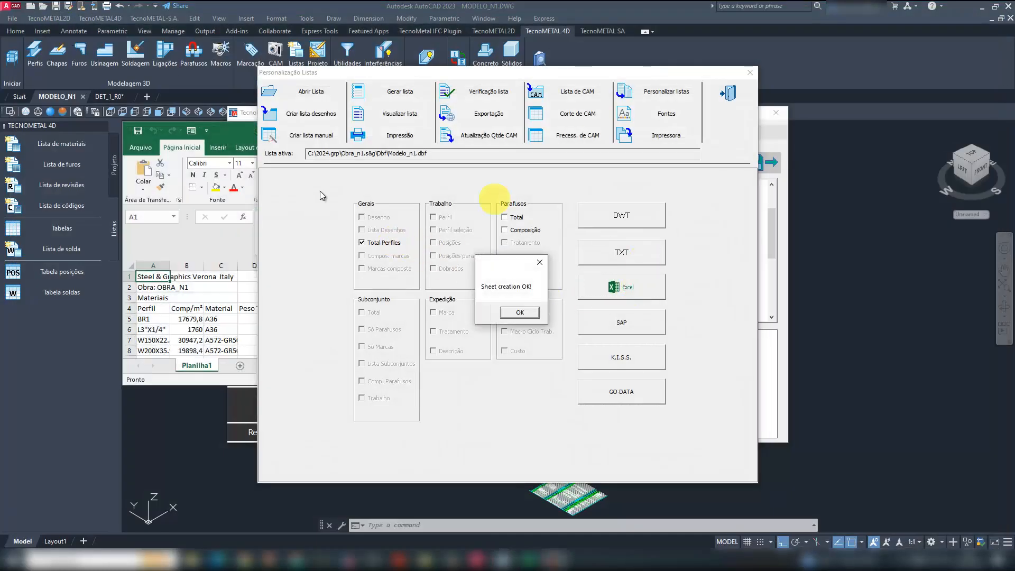
pyautogui.click(518, 314)
# - Switch to Excel, widen columns A, B and C of the materials list to read it, and close the workbook without saving
pyautogui.click(237, 132)
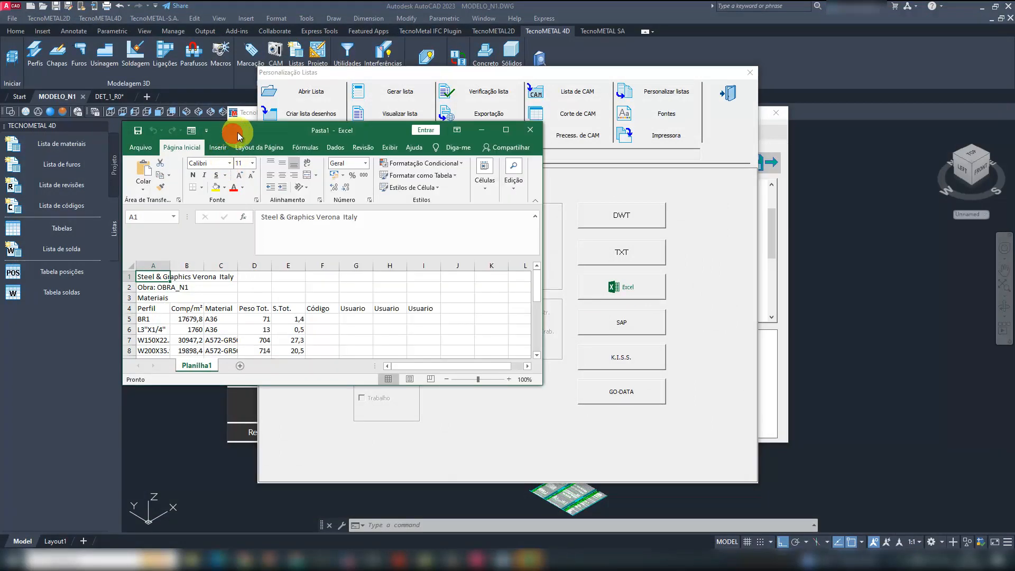
pyautogui.click(506, 130)
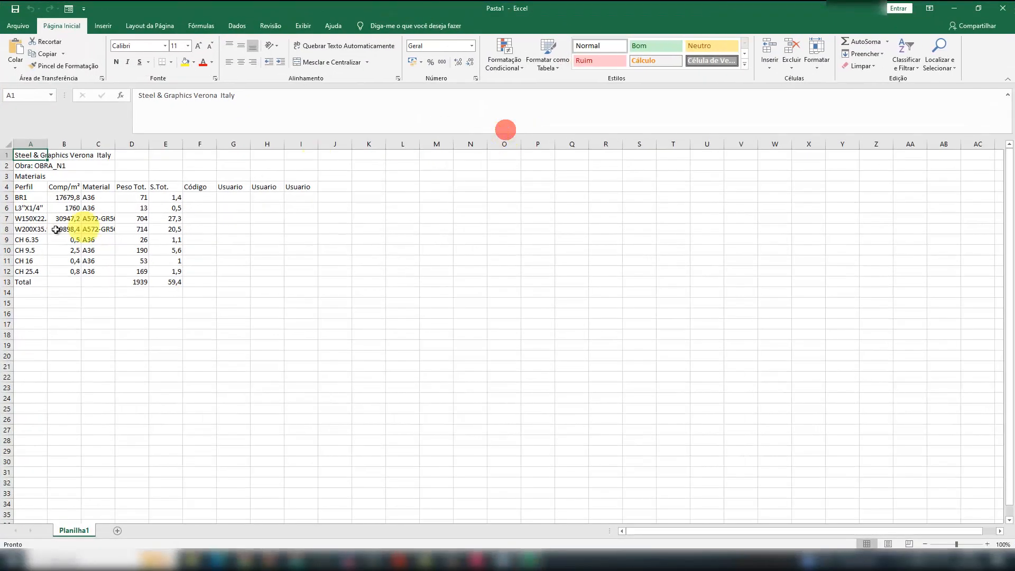
pyautogui.doubleClick(54, 144)
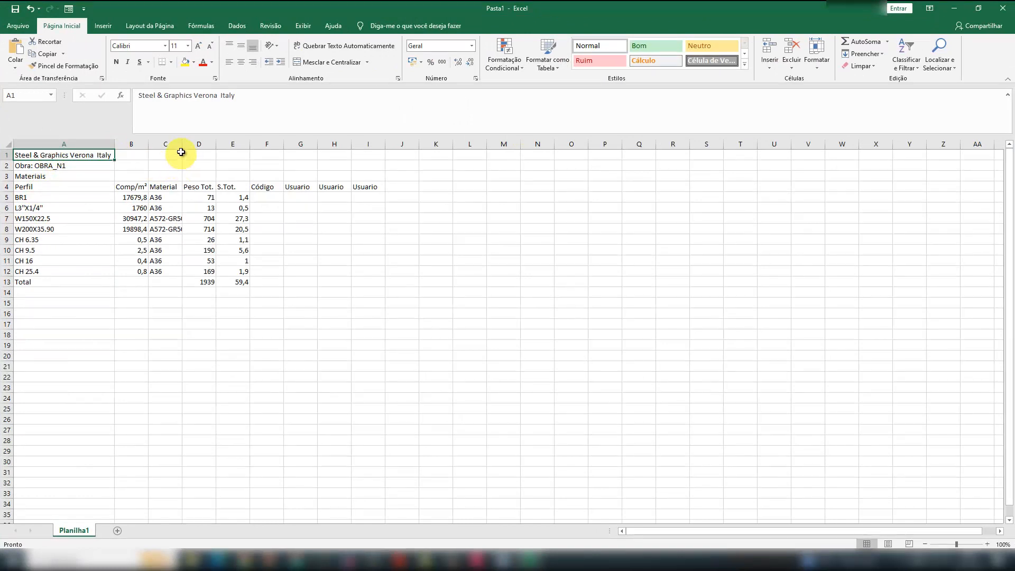
pyautogui.moveTo(182, 144); pyautogui.dragTo(229, 148)
pyautogui.moveTo(148, 145); pyautogui.dragTo(179, 150)
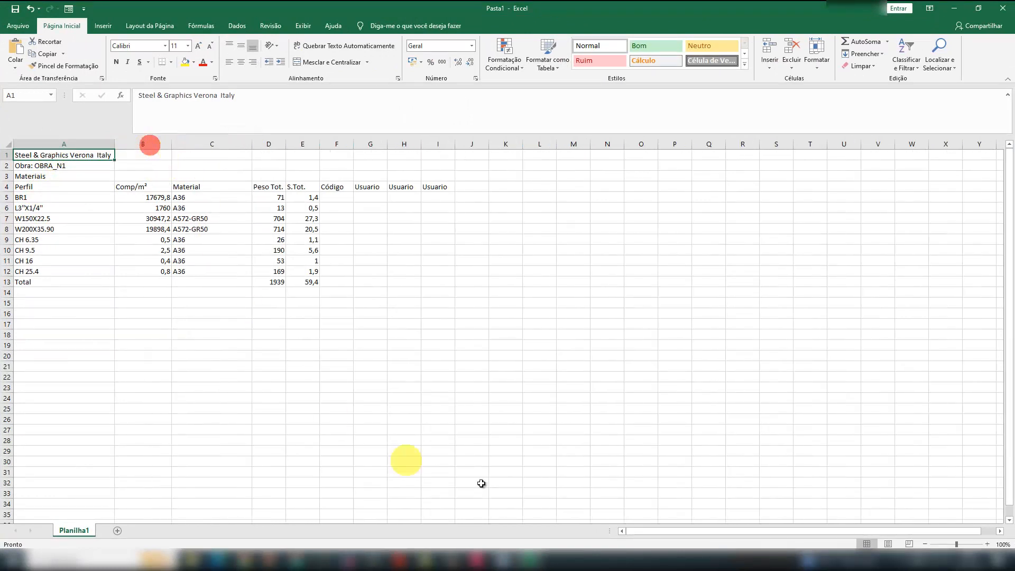
pyautogui.click(1004, 14)
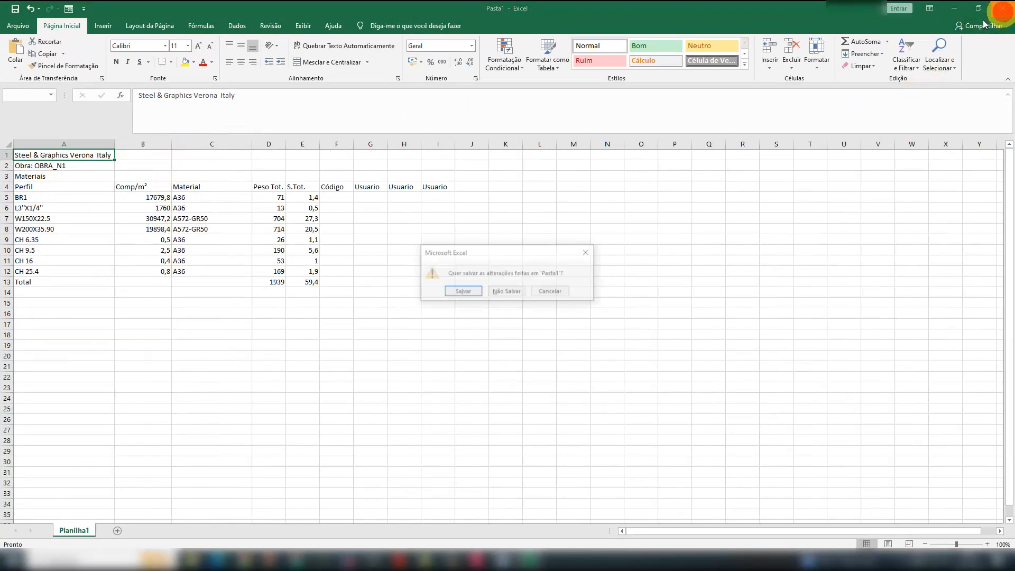
pyautogui.click(508, 291)
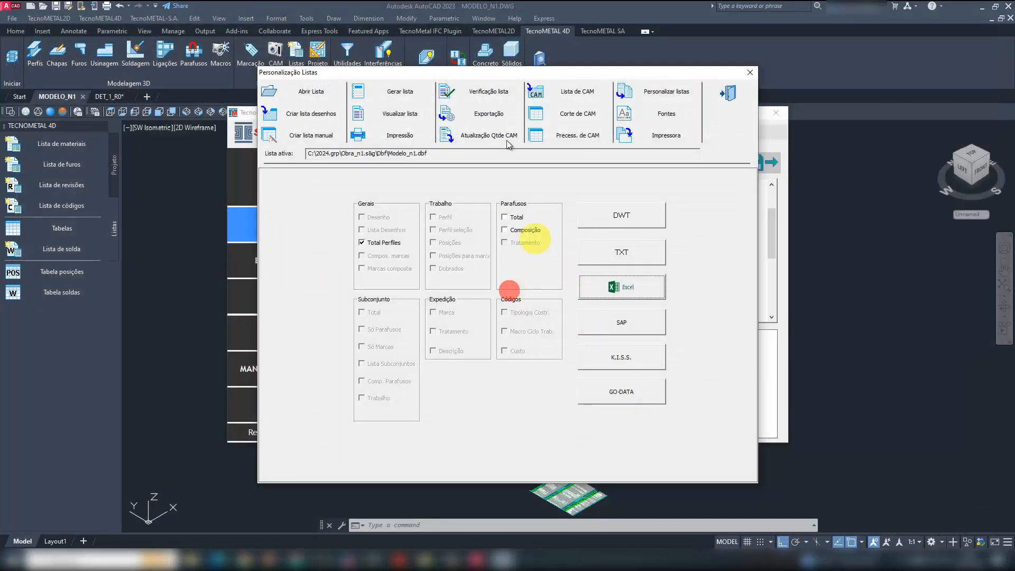
# - Preview the Total Perfiles list again from the list viewer and close the print preview
pyautogui.click(400, 113)
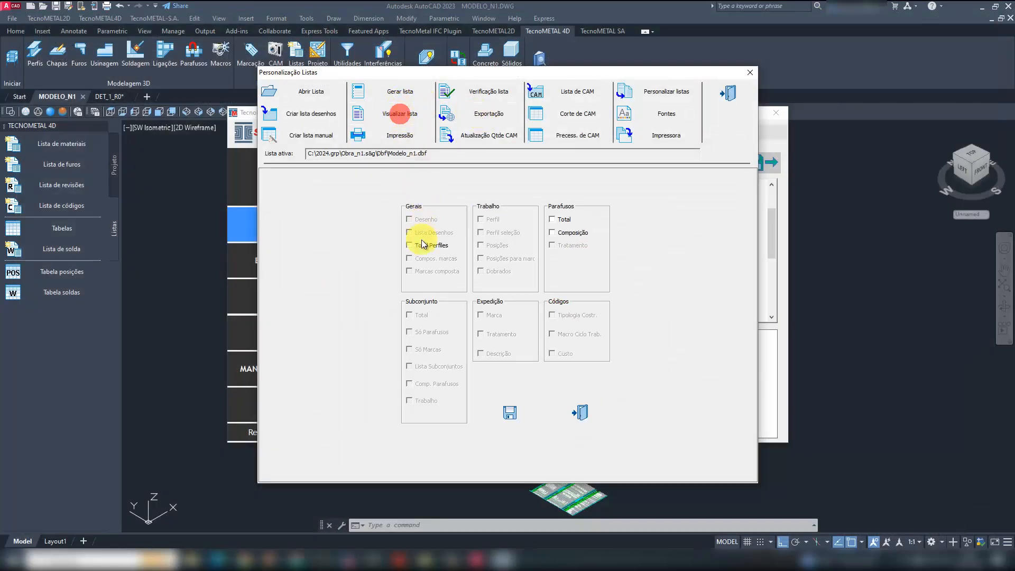
pyautogui.click(521, 404)
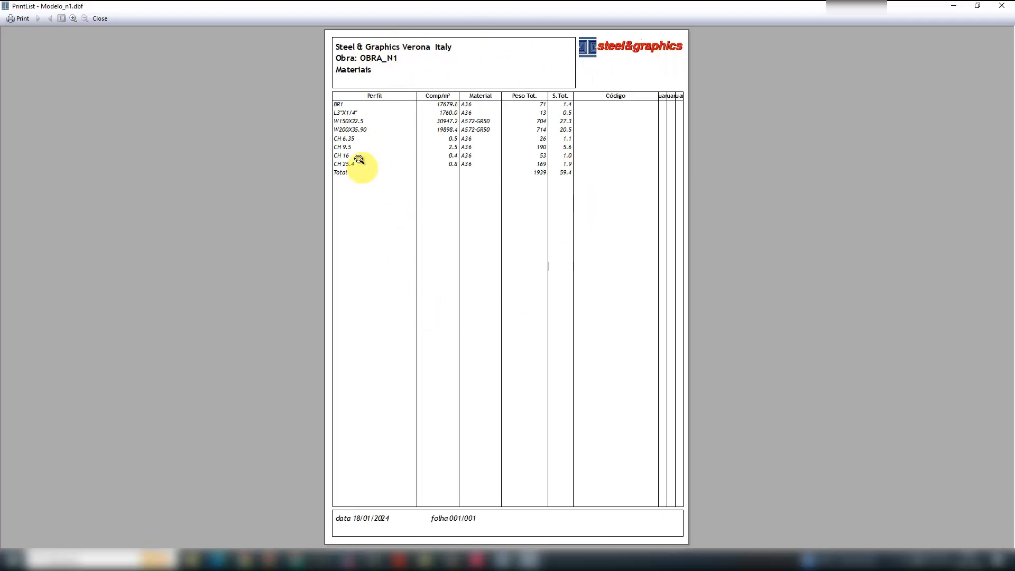
pyautogui.press('Escape')
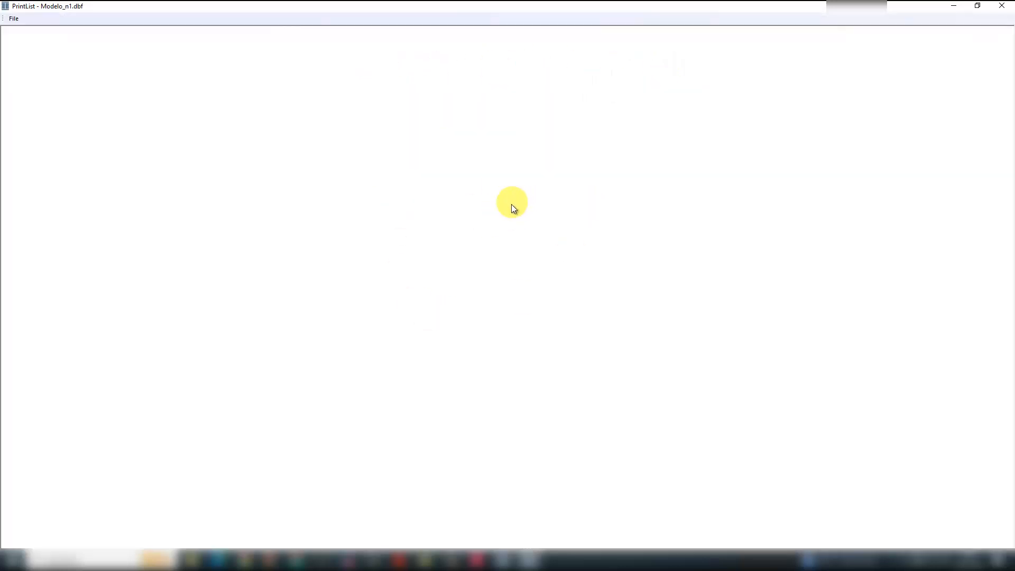
pyautogui.click(1001, 5)
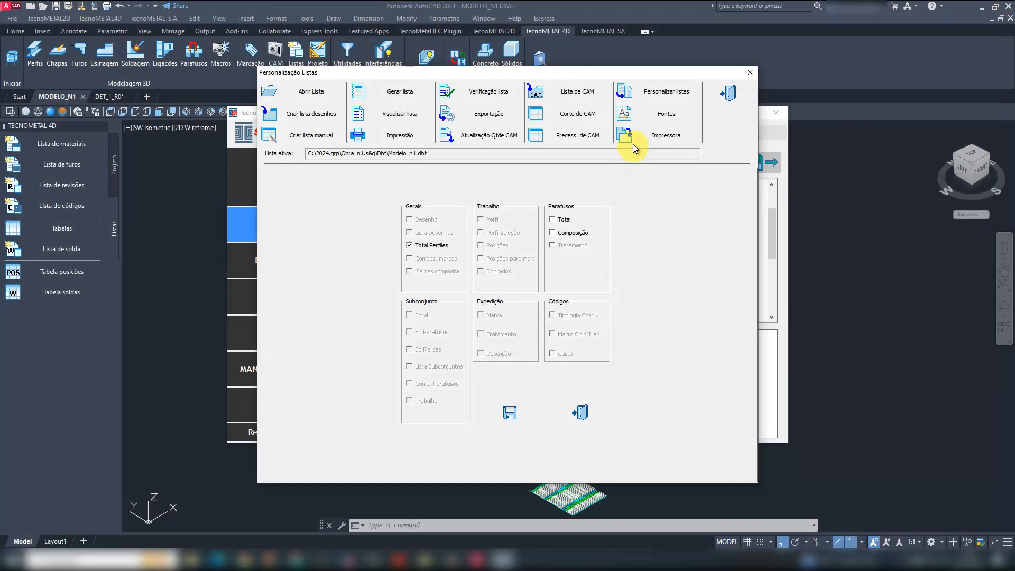
# - Check the printer setup without changing it, and save the font and margin settings of the lists
pyautogui.click(658, 135)
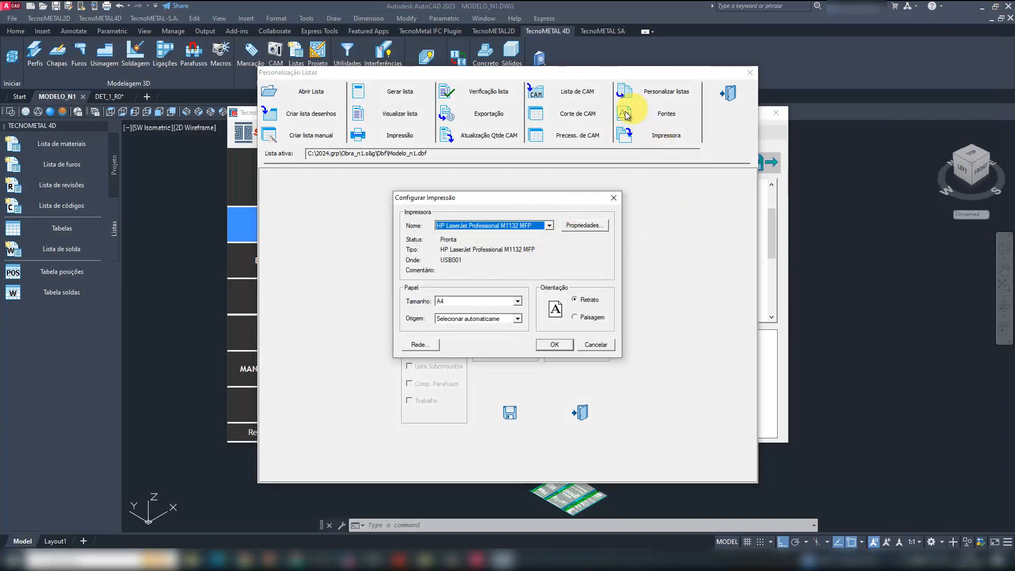
pyautogui.press('Escape')
pyautogui.click(665, 112)
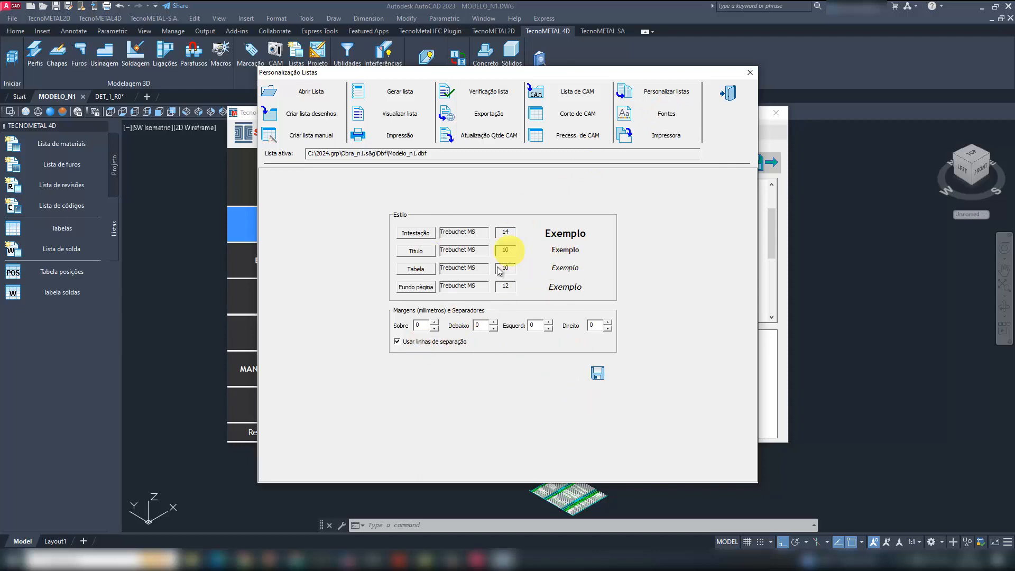
pyautogui.click(598, 374)
# - Show the header, table fields and footer settings of the Desenho list in the list customization
pyautogui.click(676, 91)
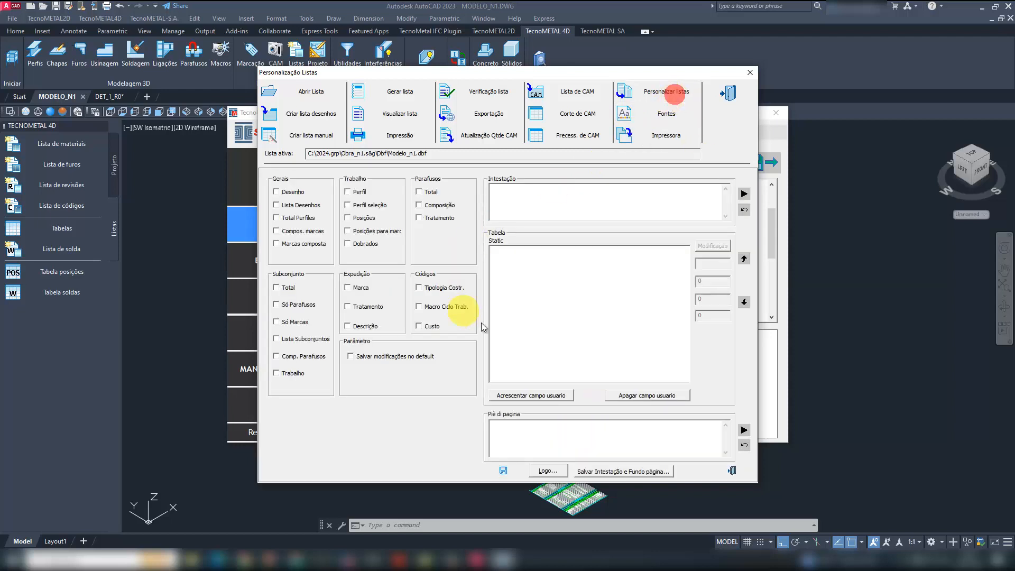
pyautogui.click(288, 195)
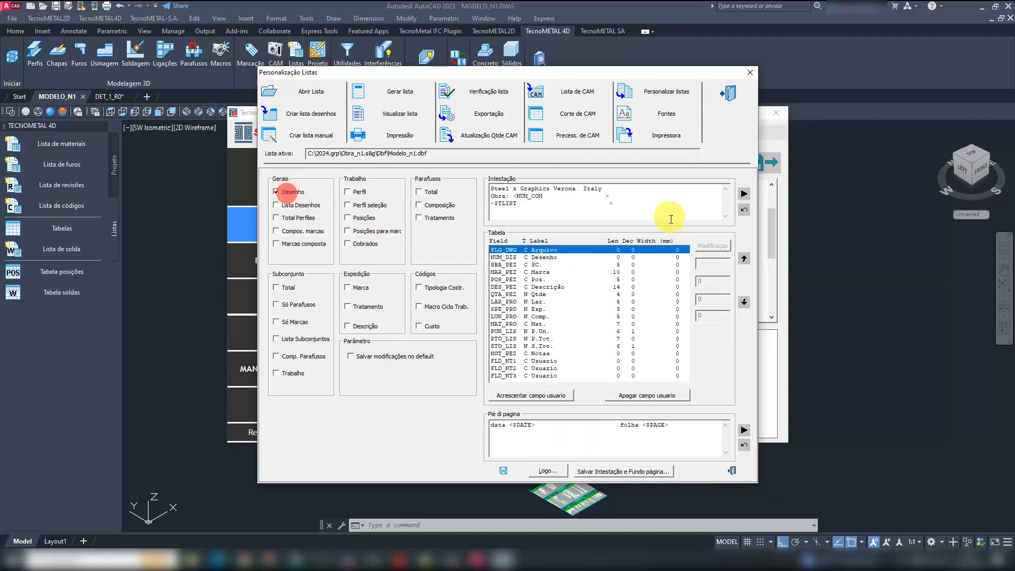
# - Preview the Total Perfiles list again, then close the print preview and exit the list manager
pyautogui.click(394, 113)
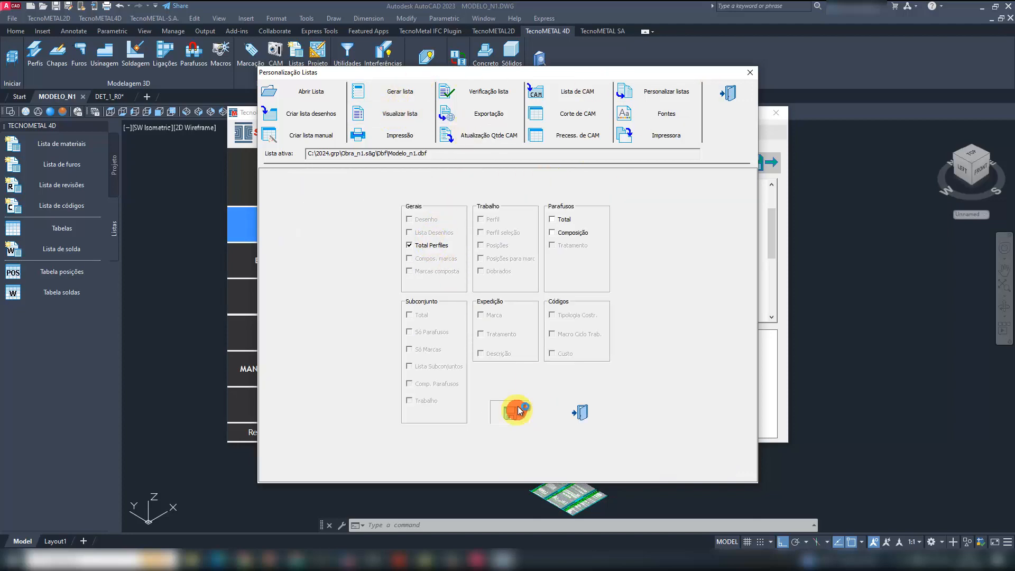
pyautogui.click(518, 406)
pyautogui.click(458, 113)
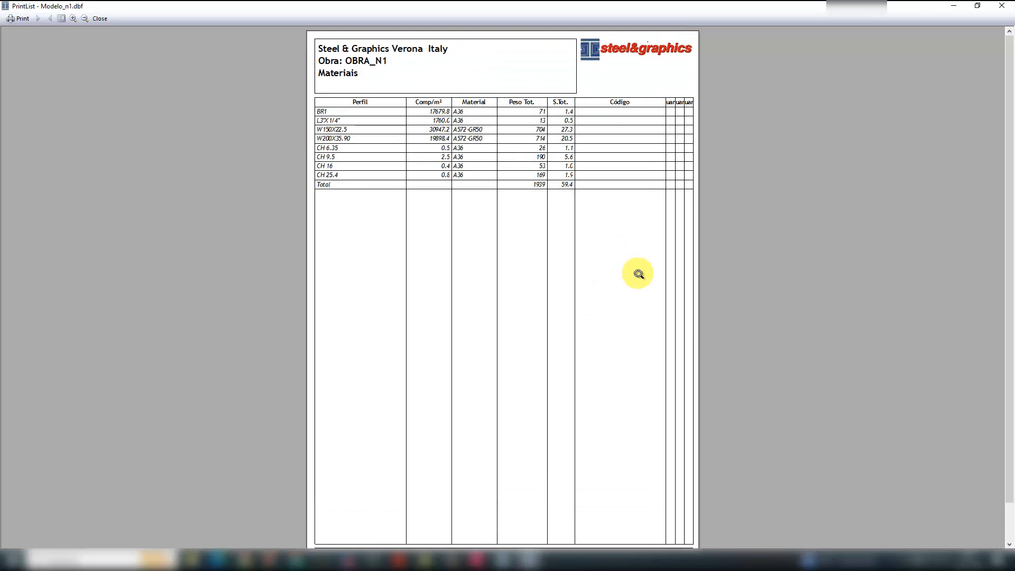
pyautogui.click(619, 268)
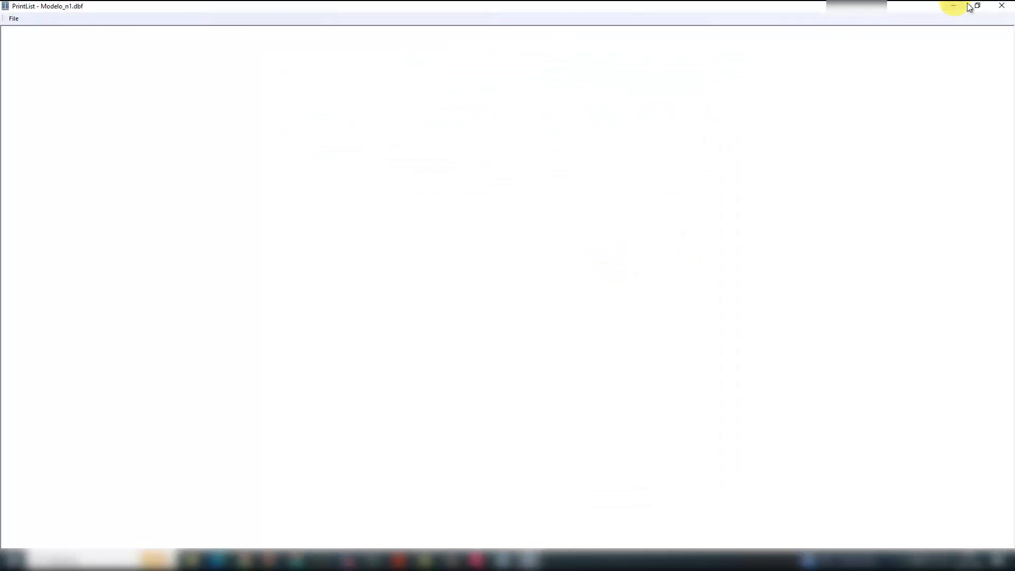
pyautogui.click(1001, 6)
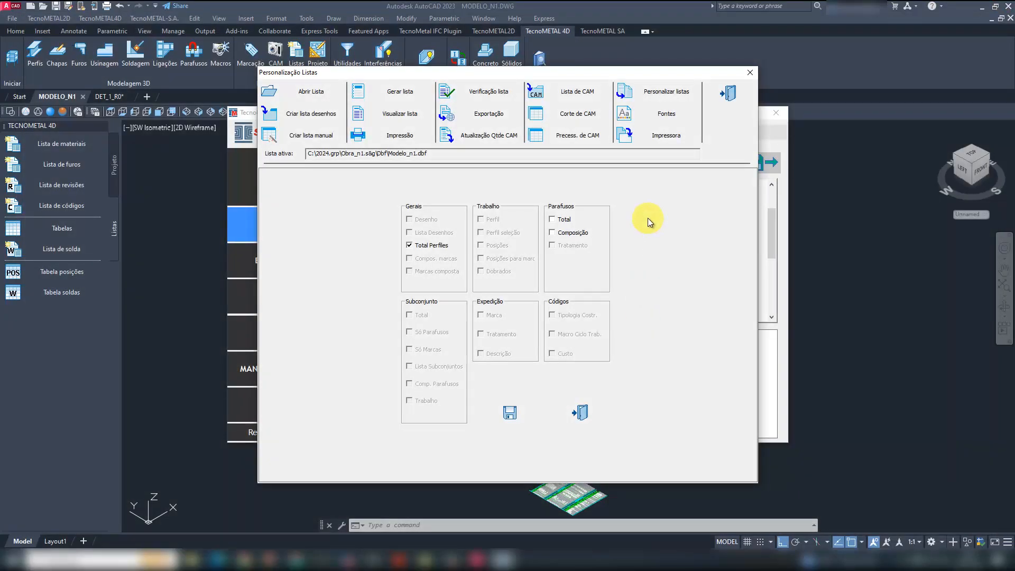
pyautogui.click(580, 414)
pyautogui.click(728, 106)
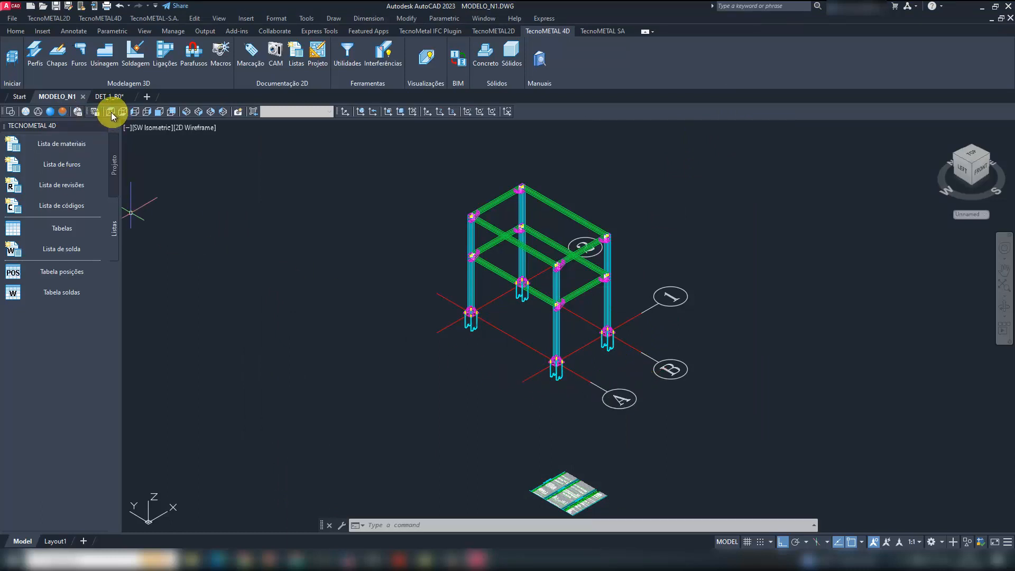
# - Generate the CAM files for Todas as peças, keeping the default arc and scribing options
pyautogui.click(198, 111)
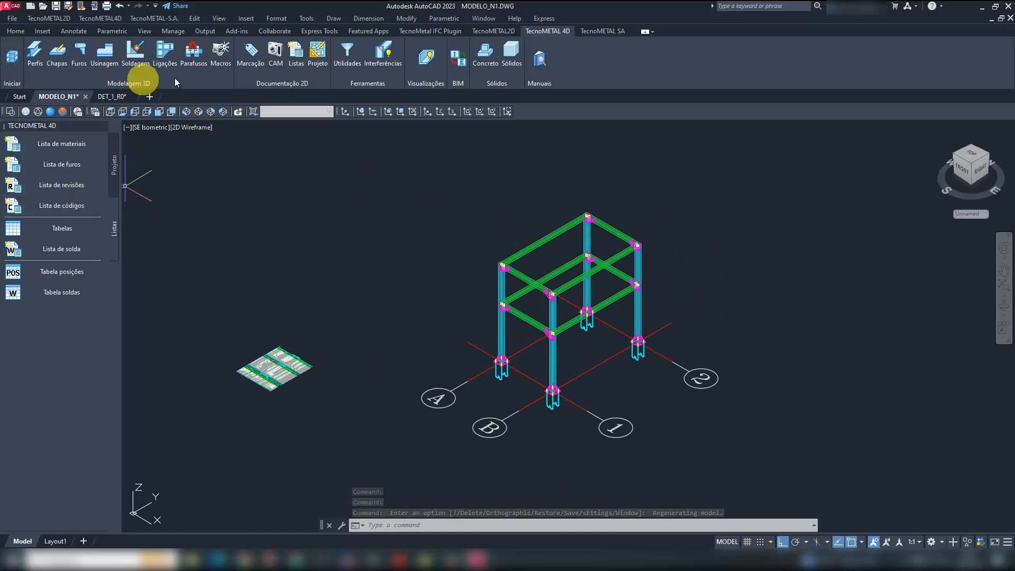
pyautogui.click(274, 52)
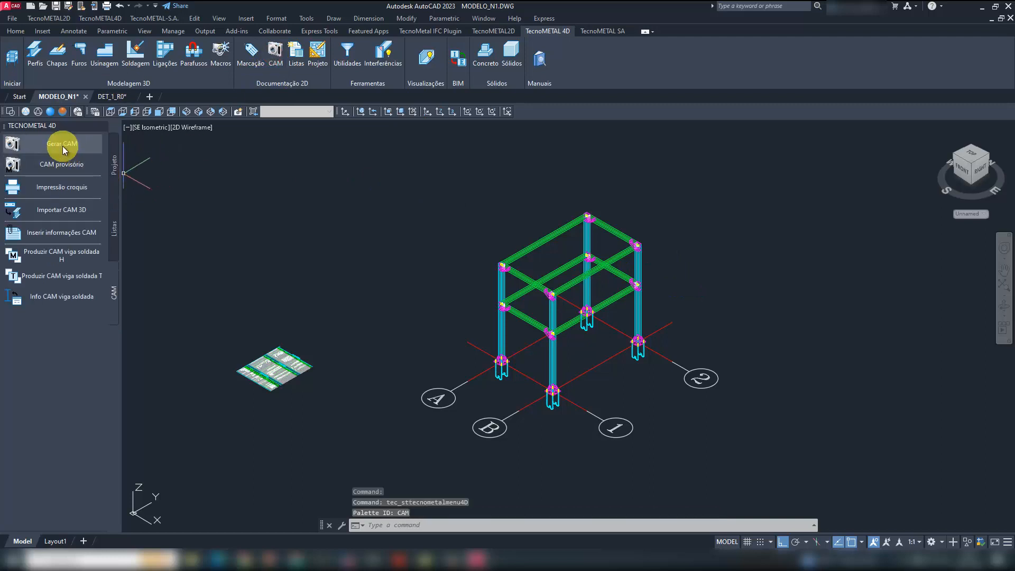
pyautogui.click(62, 146)
pyautogui.click(505, 151)
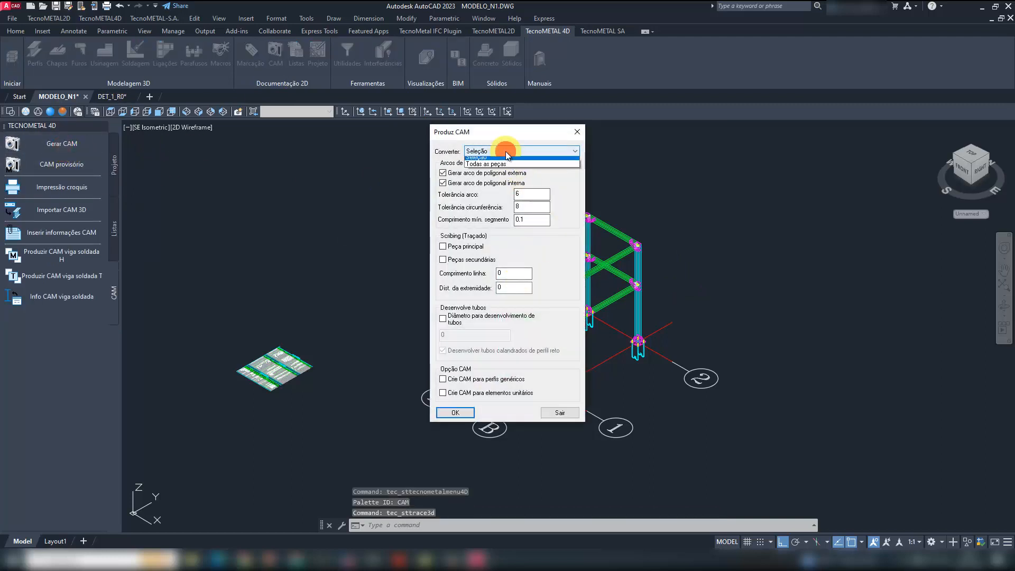
pyautogui.click(492, 164)
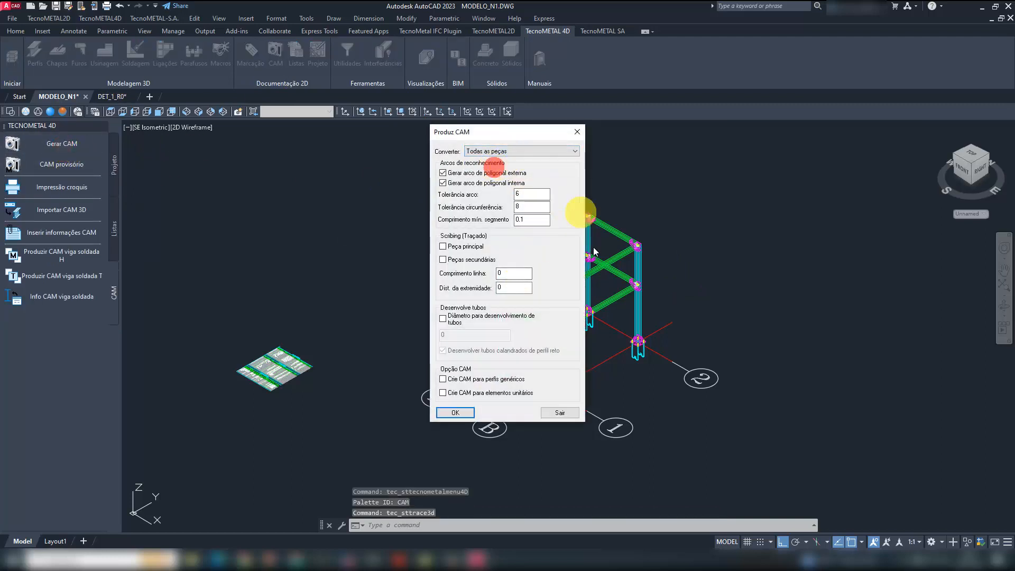
pyautogui.click(456, 412)
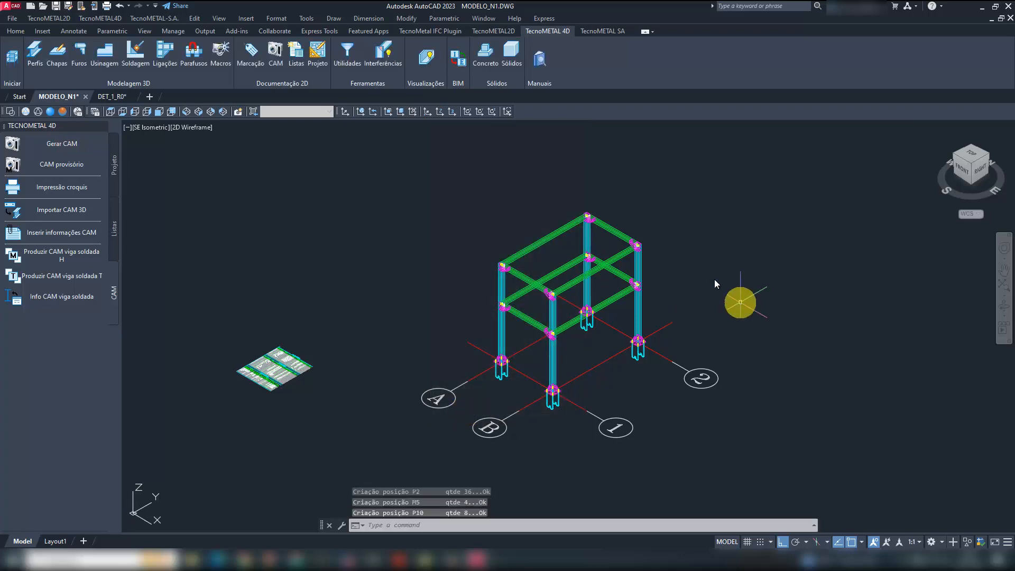
# - Open the obra_n1 project folder in File Explorer from the TecnoMETAL project manager and go into its Cam folder
pyautogui.click(349, 556)
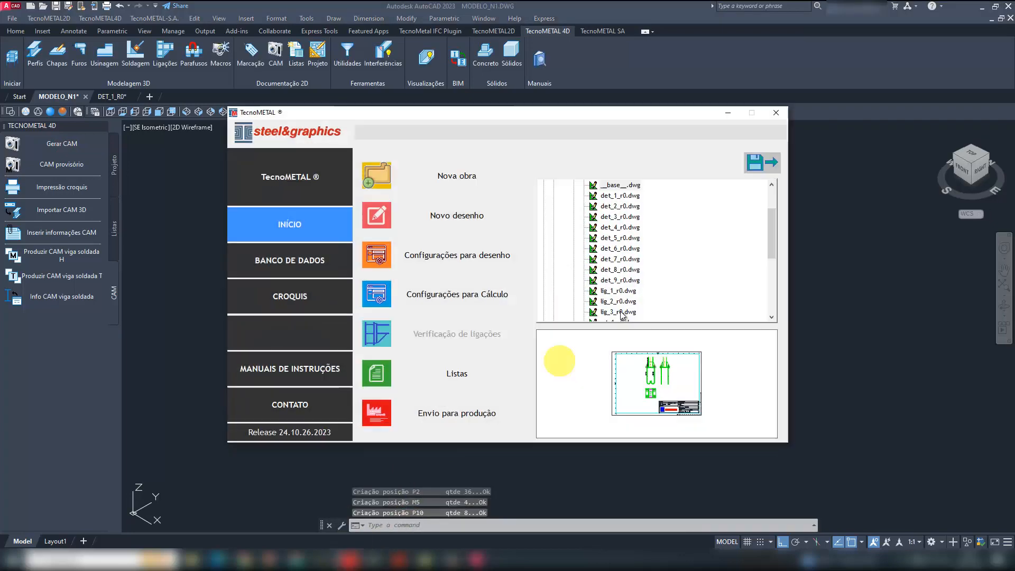
pyautogui.scroll(2, 668, 234)
pyautogui.rightClick(602, 217)
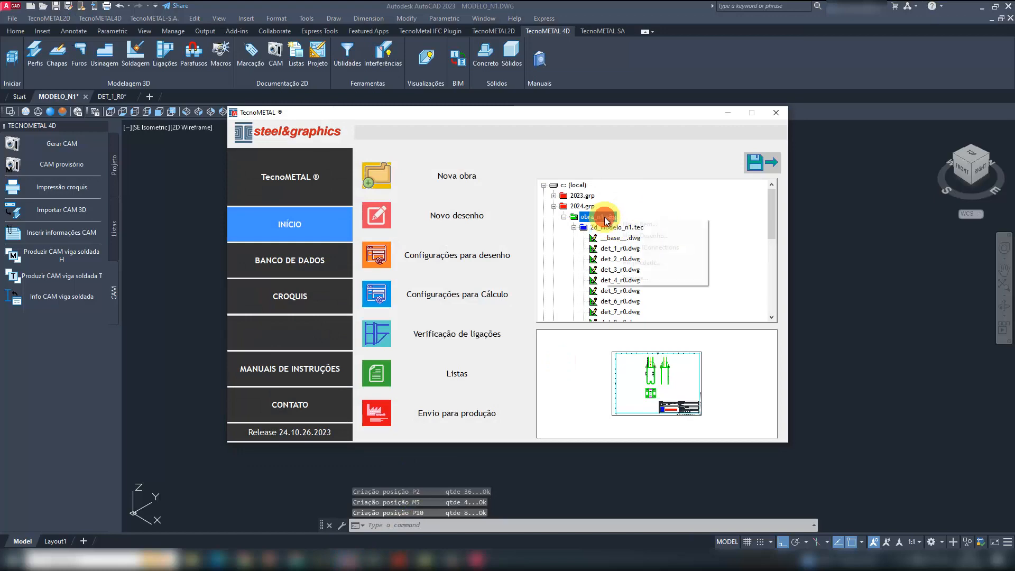
pyautogui.click(638, 277)
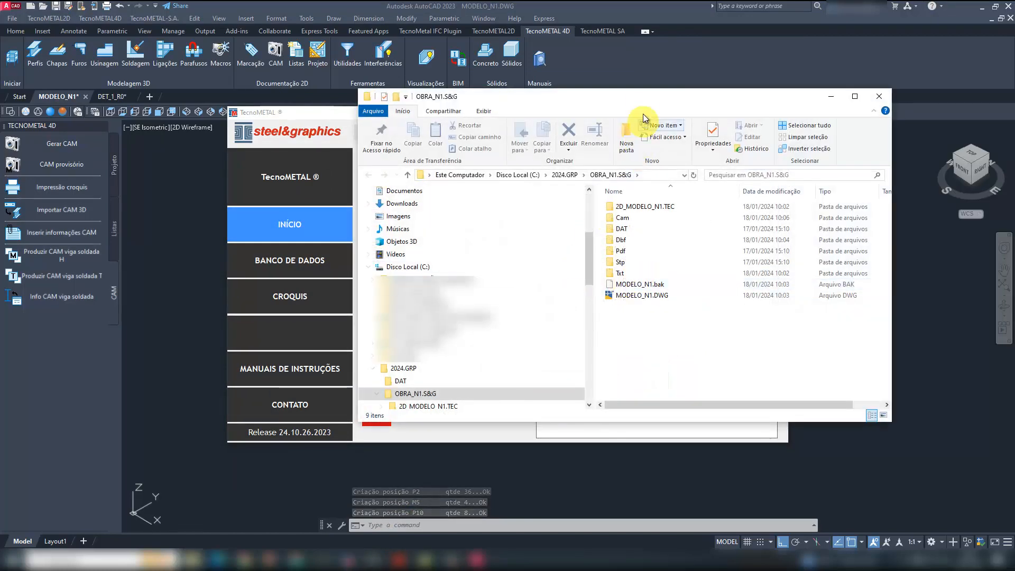
pyautogui.doubleClick(639, 100)
pyautogui.doubleClick(264, 125)
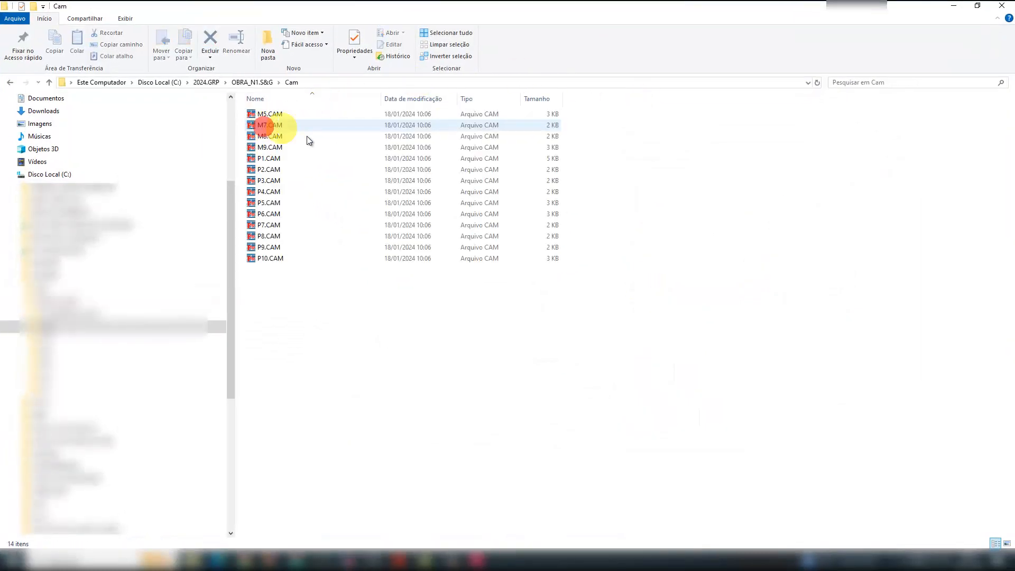
# - Open M5.CAM in TecnoPLOT, view its drawing in a maximized window, and close it
pyautogui.doubleClick(277, 115)
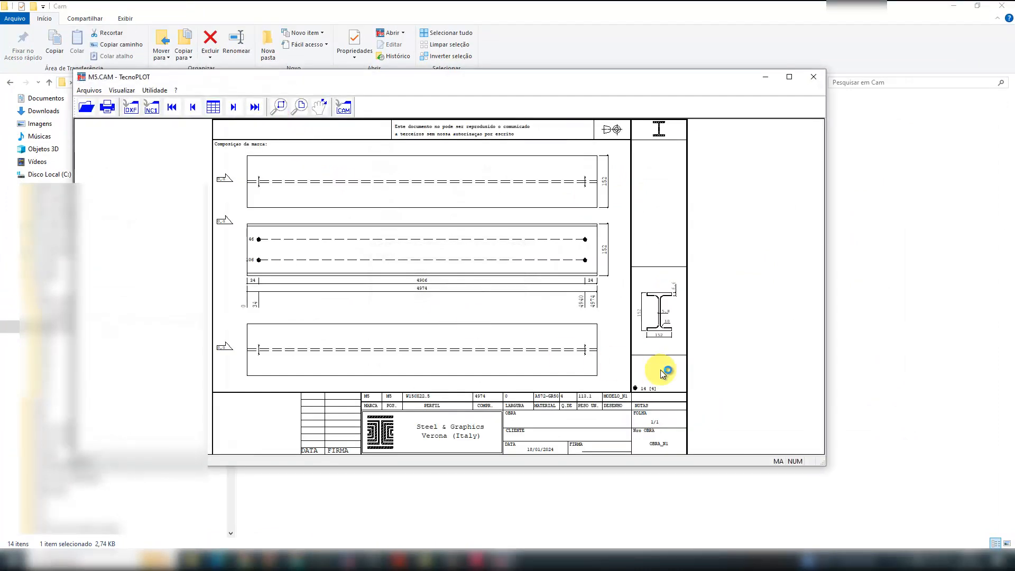
pyautogui.click(793, 79)
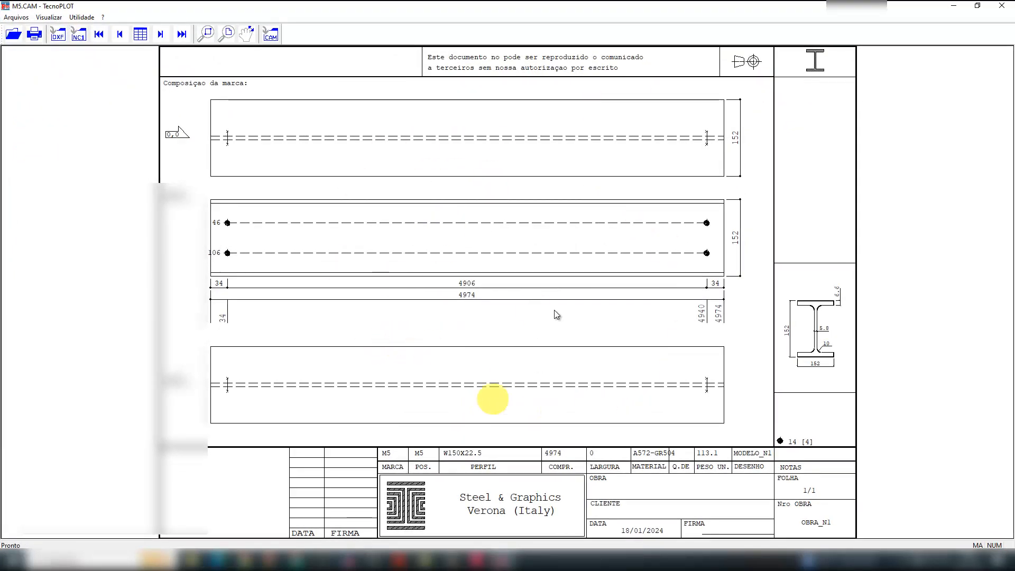
pyautogui.click(1001, 6)
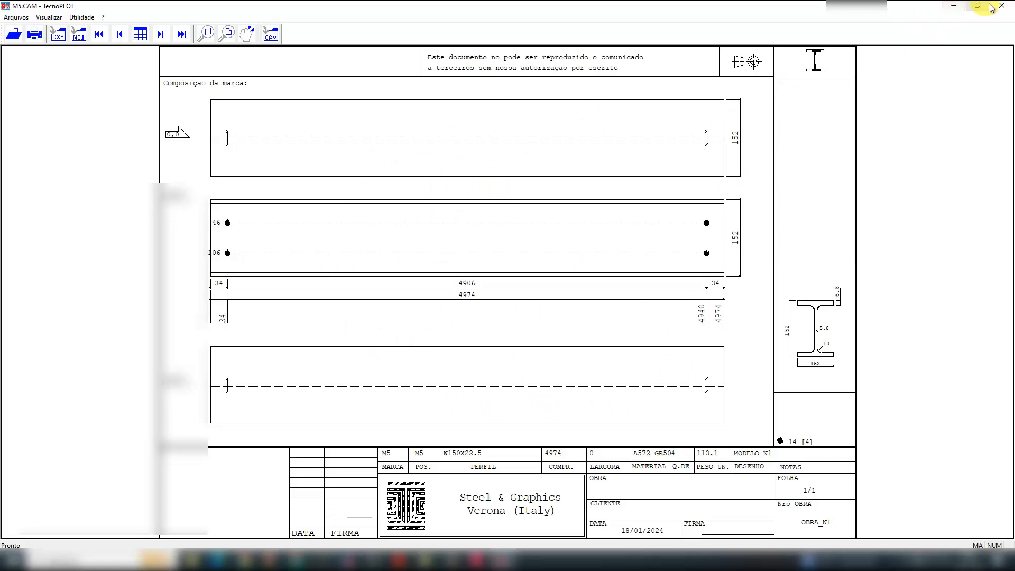
# - Switch back to the MODELO_N1 drawing in AutoCAD and load all its CAM files into a maximized TecnoPLOT through Impressão croquis
pyautogui.moveTo(476, 559)
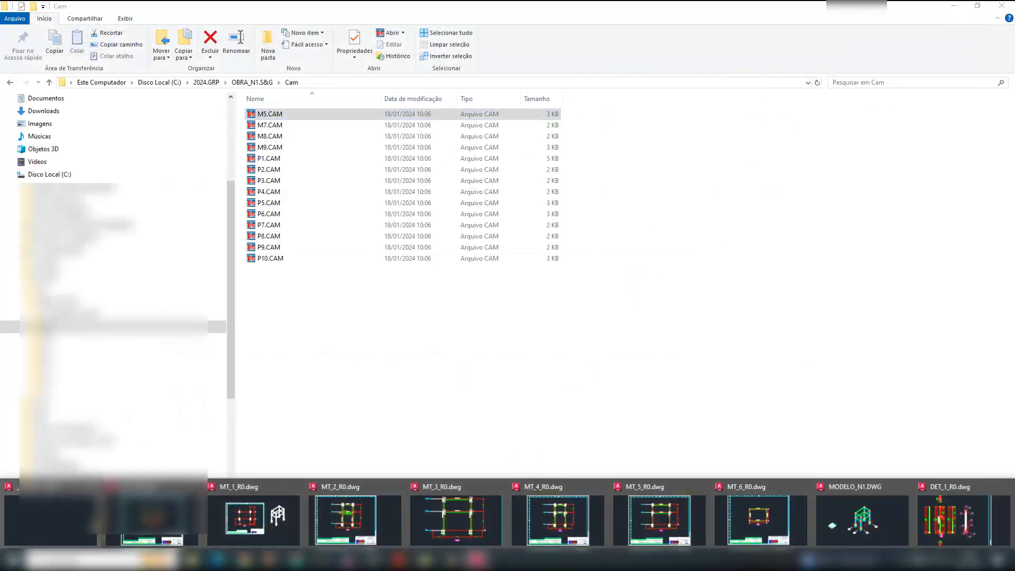
pyautogui.click(847, 508)
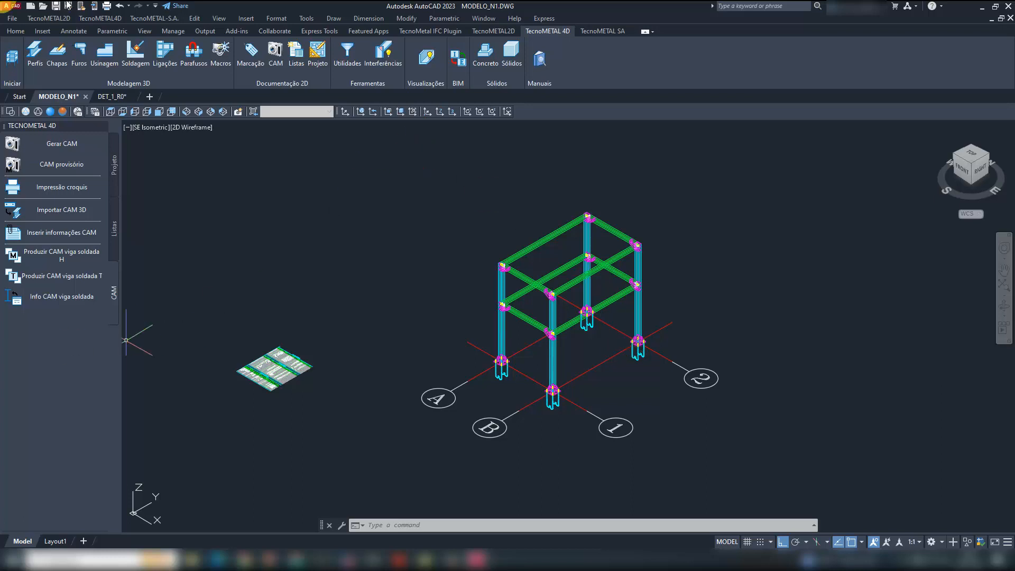
pyautogui.click(66, 187)
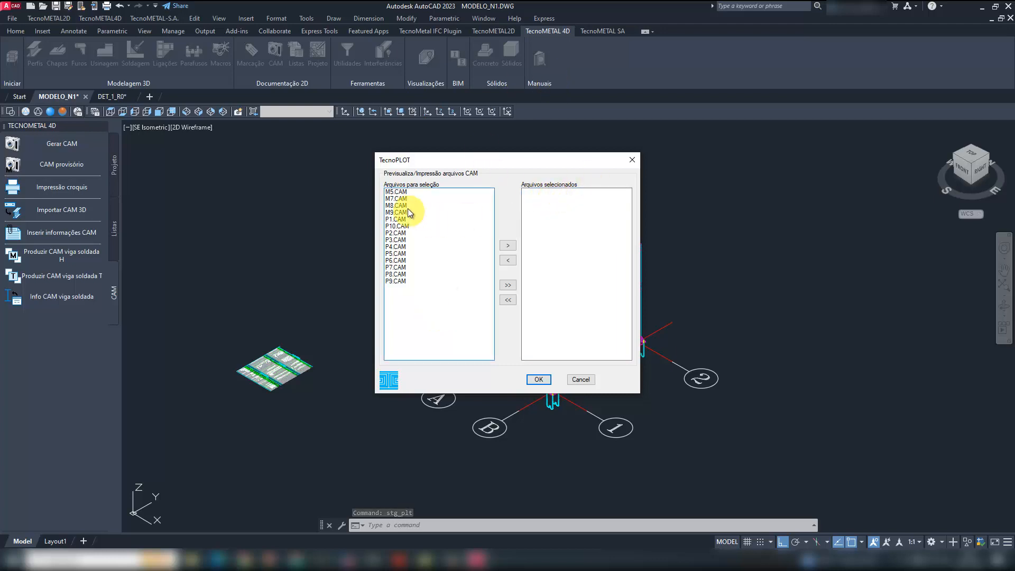
pyautogui.click(406, 192)
pyautogui.keyDown('shift'); pyautogui.click(398, 282); pyautogui.keyUp('shift')
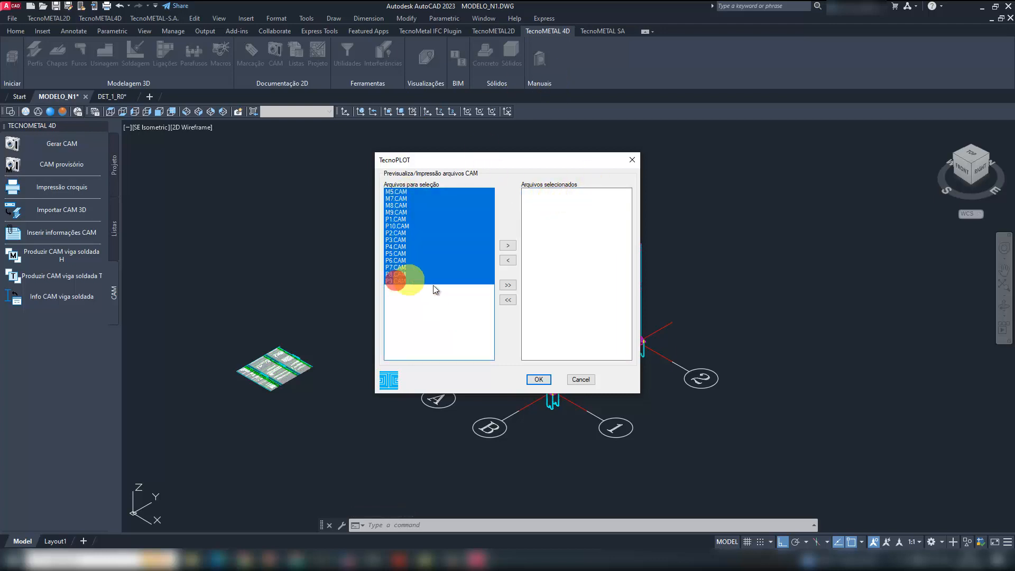
pyautogui.click(507, 246)
pyautogui.click(537, 377)
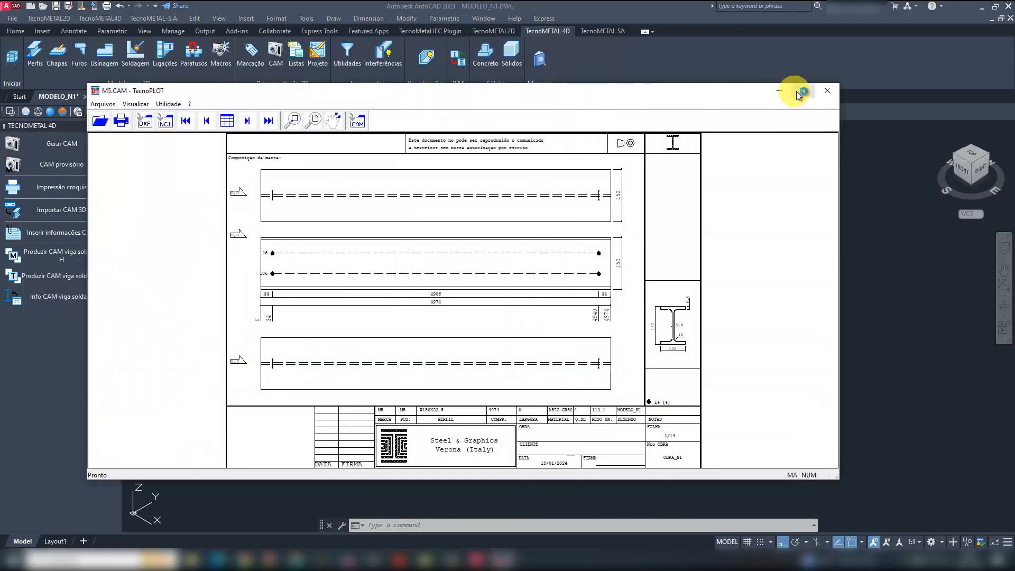
pyautogui.click(799, 94)
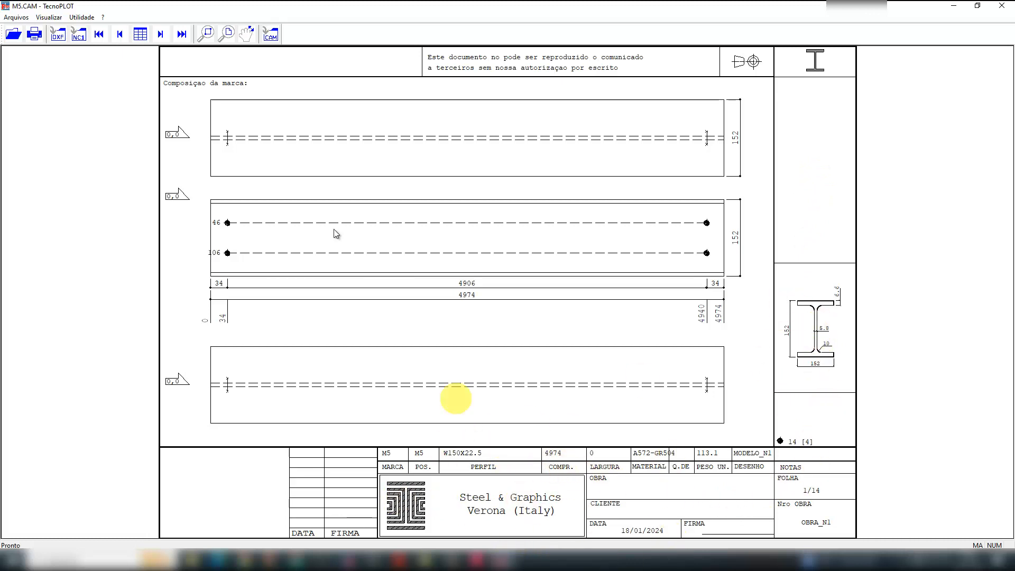
# - Page through the CAM sketches of all parts, from M7 to P9, and return to the first sheet, M5
pyautogui.click(160, 34)
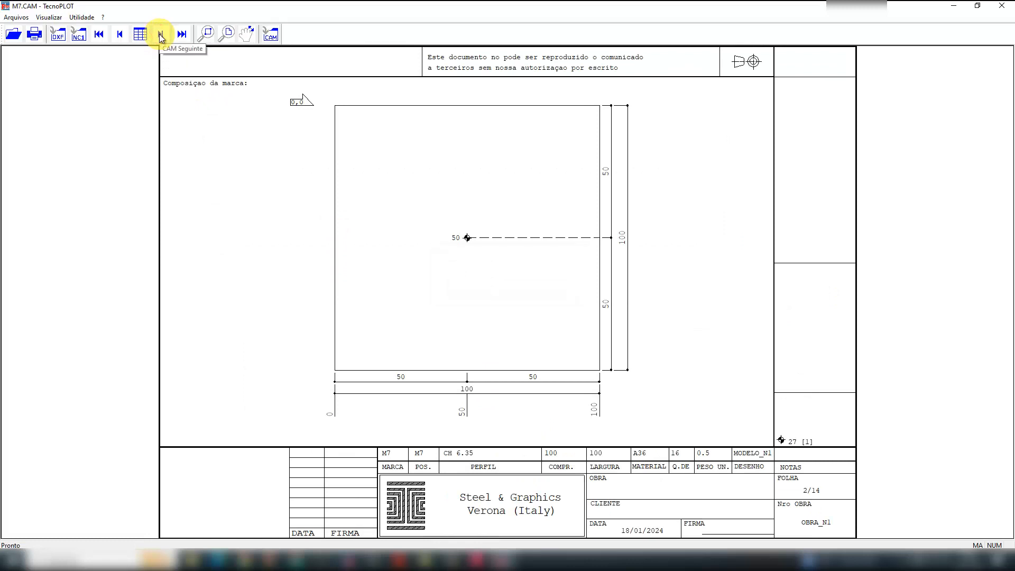
pyautogui.click(160, 35)
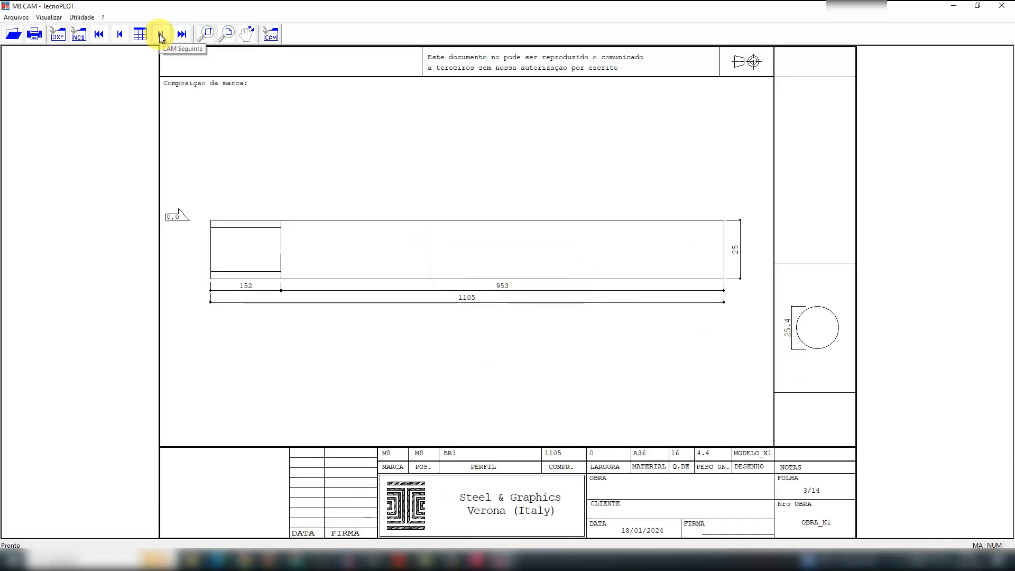
pyautogui.click(161, 35)
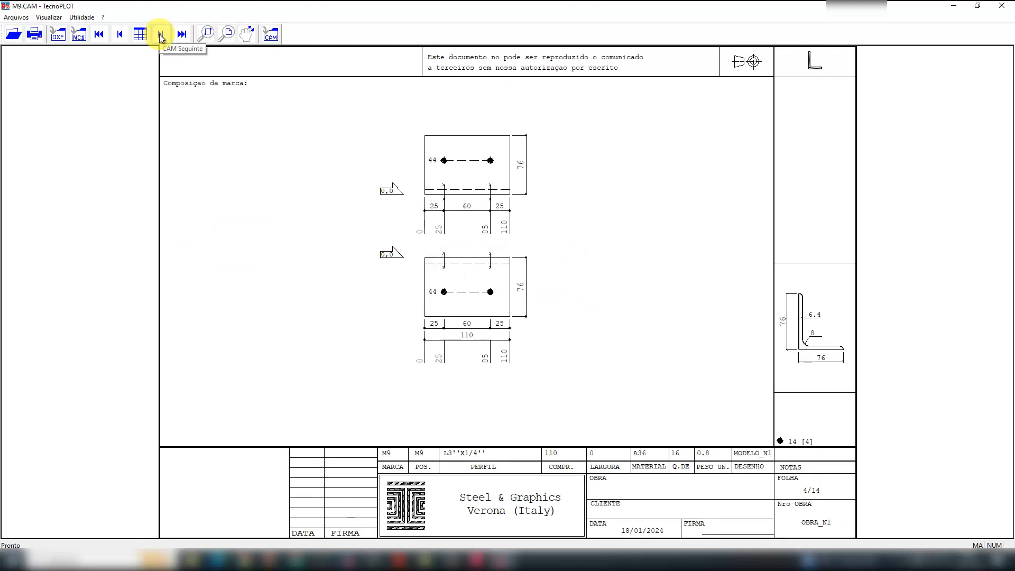
pyautogui.click(161, 35)
pyautogui.click(161, 35)
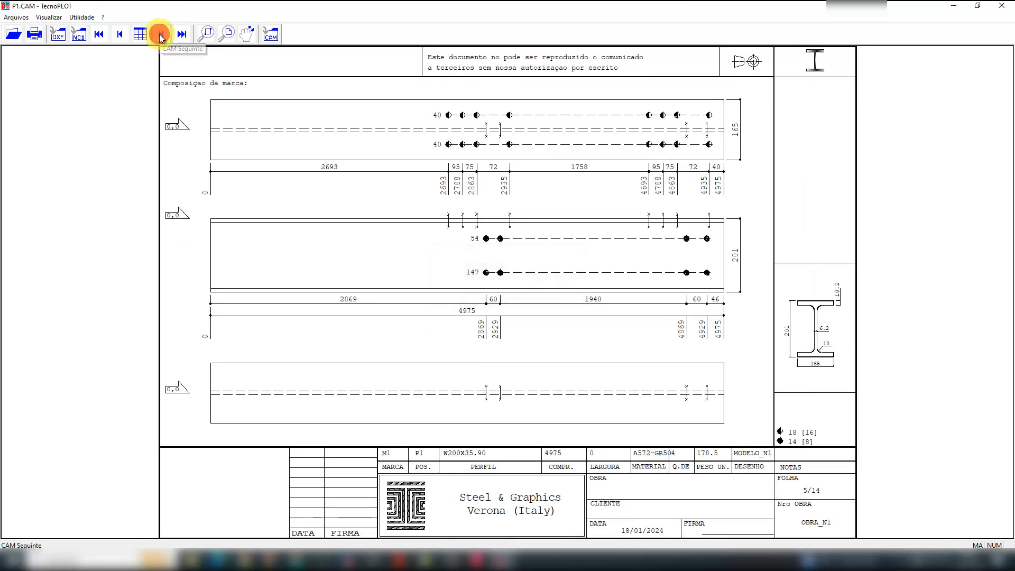
pyautogui.click(160, 35)
pyautogui.click(161, 34)
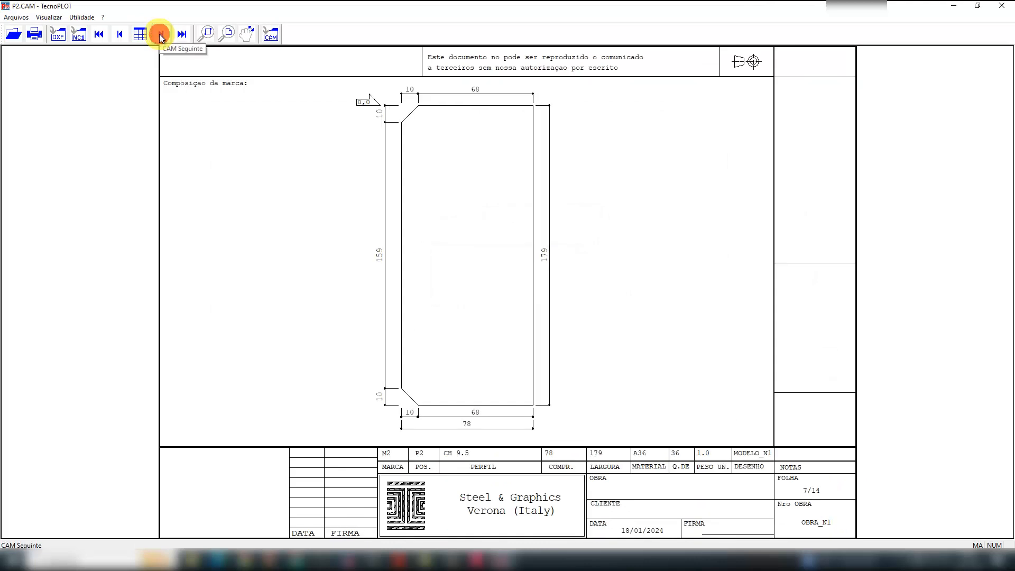
pyautogui.click(161, 34)
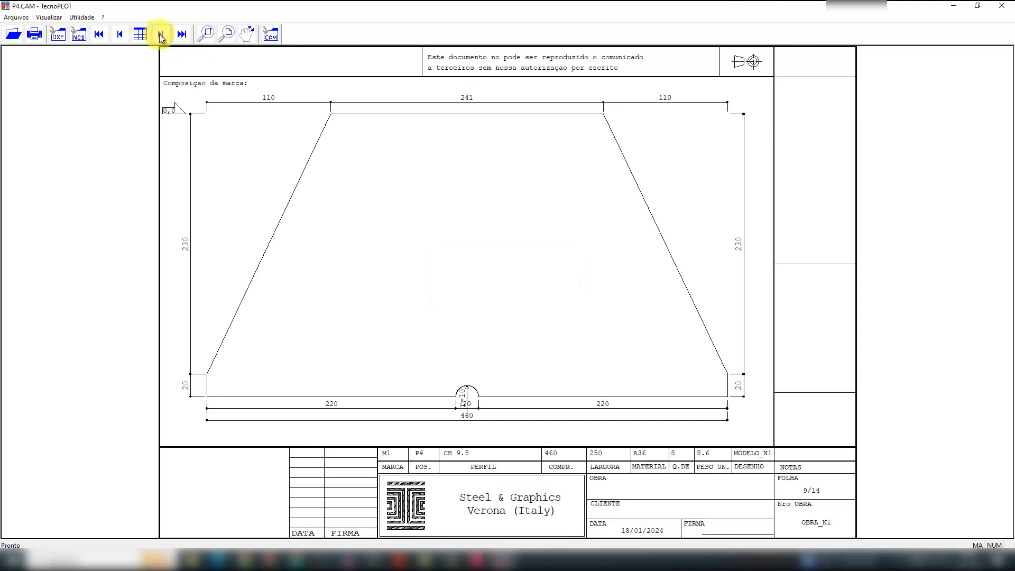
pyautogui.click(161, 35)
pyautogui.click(161, 35)
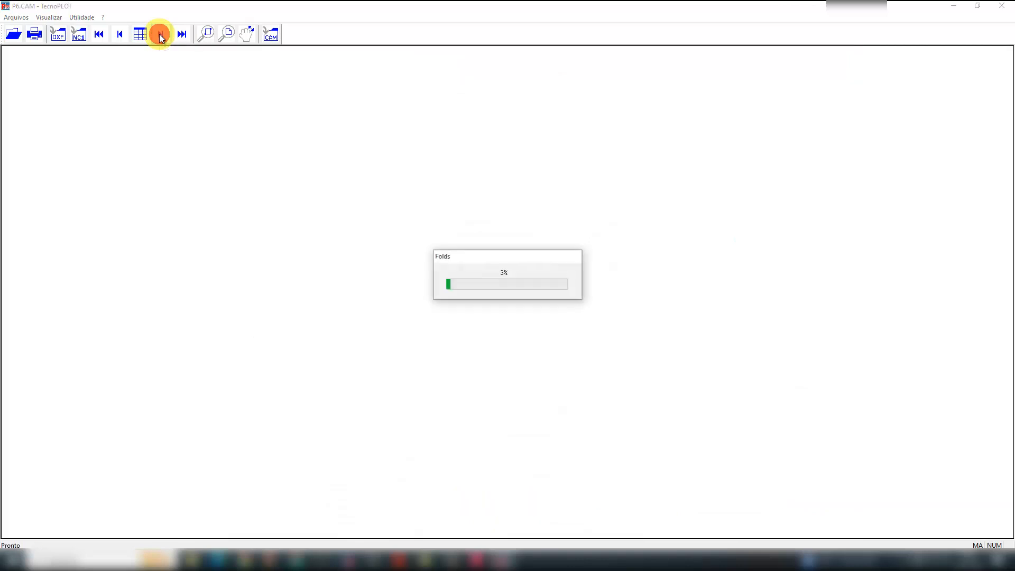
pyautogui.click(160, 35)
pyautogui.click(161, 35)
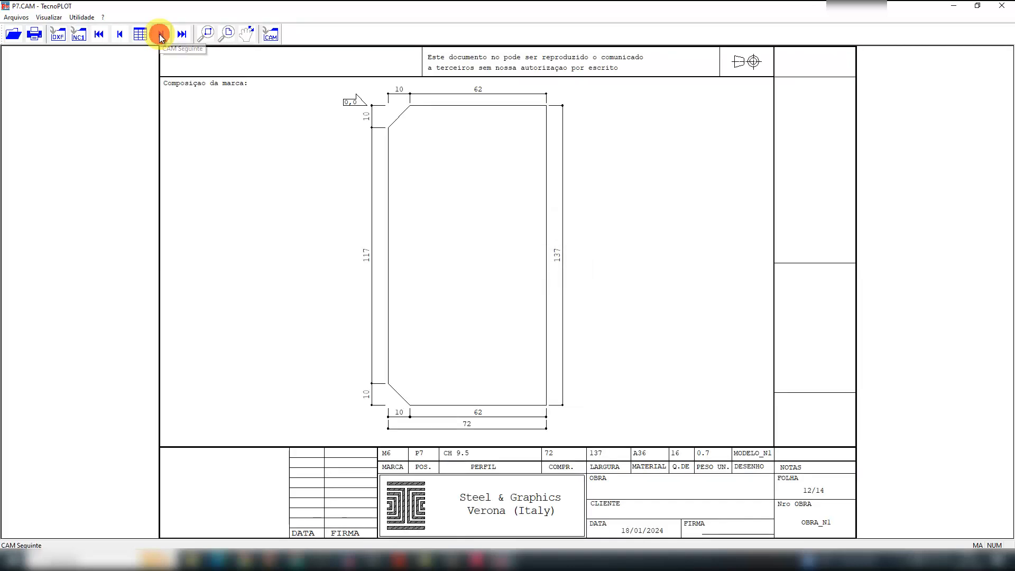
pyautogui.click(161, 35)
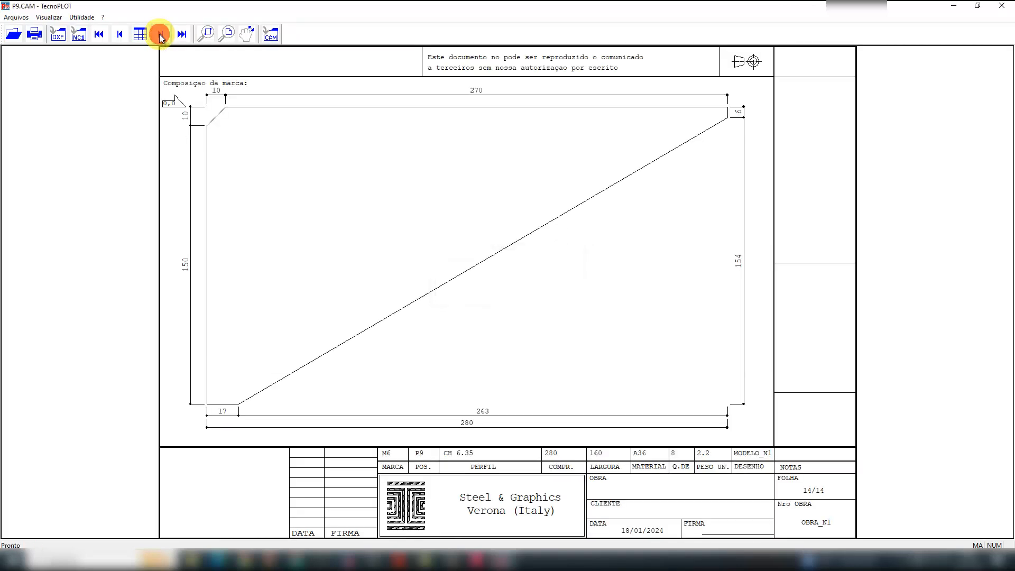
pyautogui.click(161, 35)
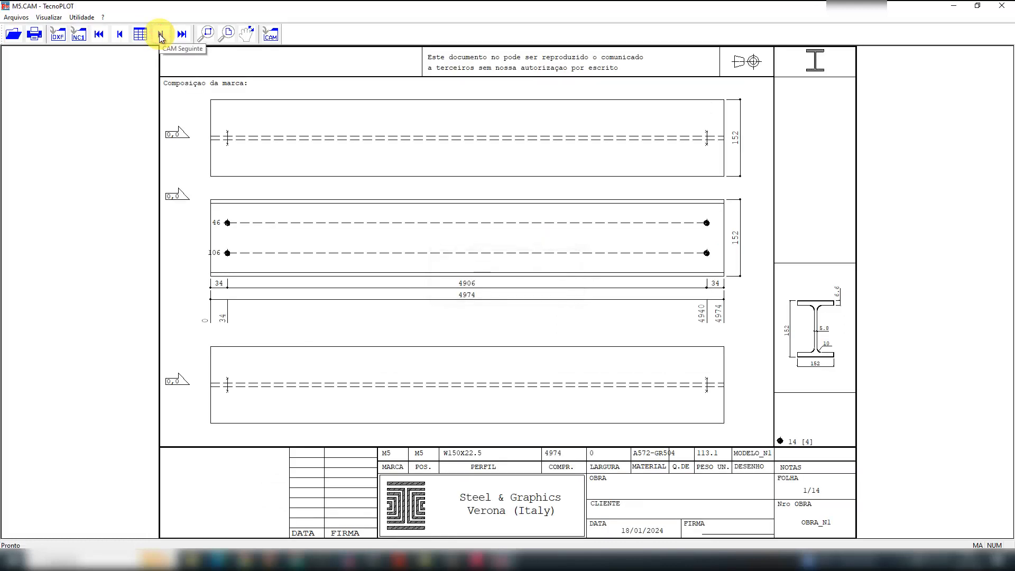
# - View the CAM sketch of plate M7 in TecnoPLOT and close the viewer to return to the MODELO_N1 drawing
pyautogui.click(161, 35)
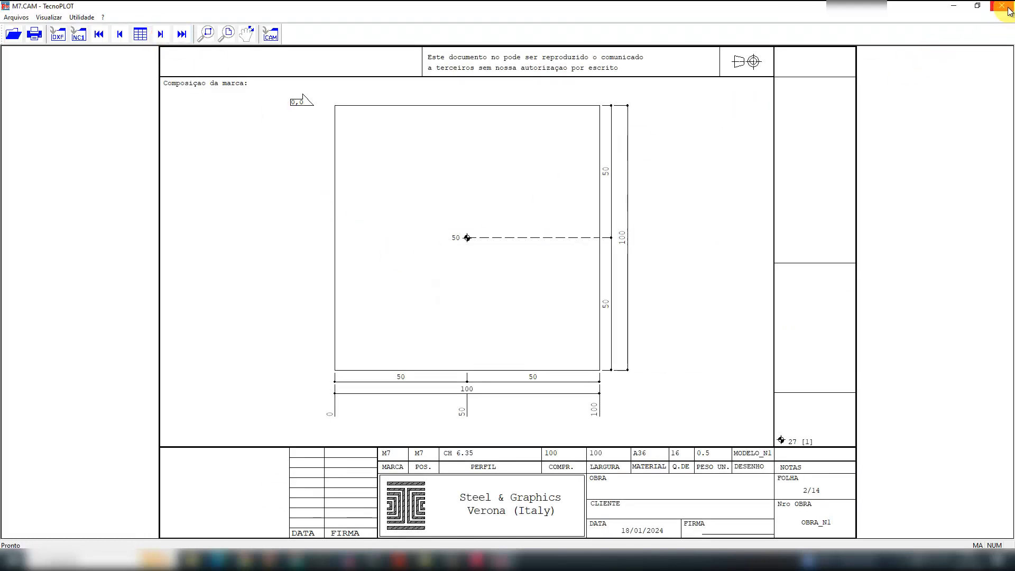
pyautogui.click(1008, 10)
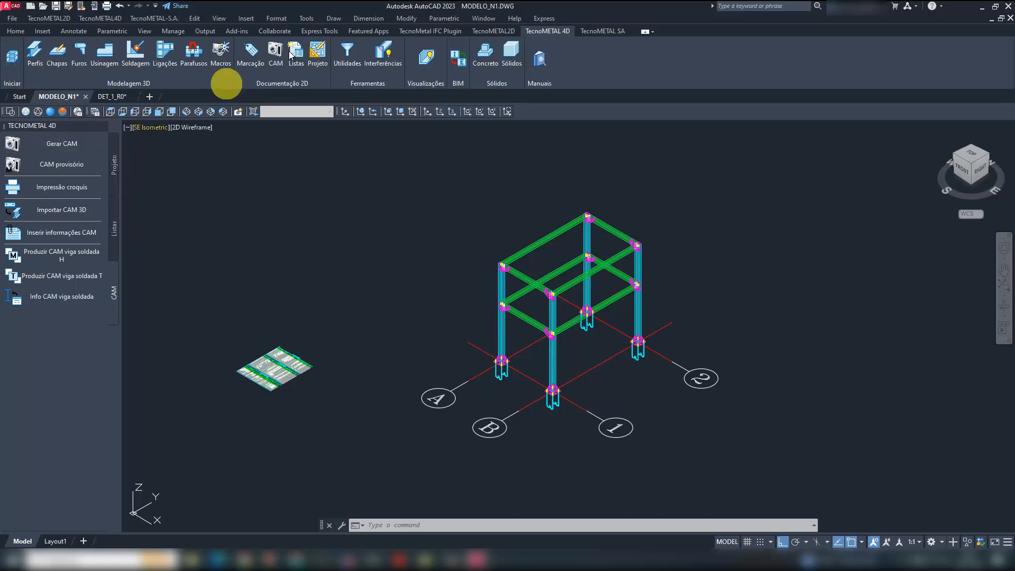
# - Set up a new profile with the L dobrado section L100X100X4.25 and material A36
pyautogui.click(35, 53)
pyautogui.click(72, 144)
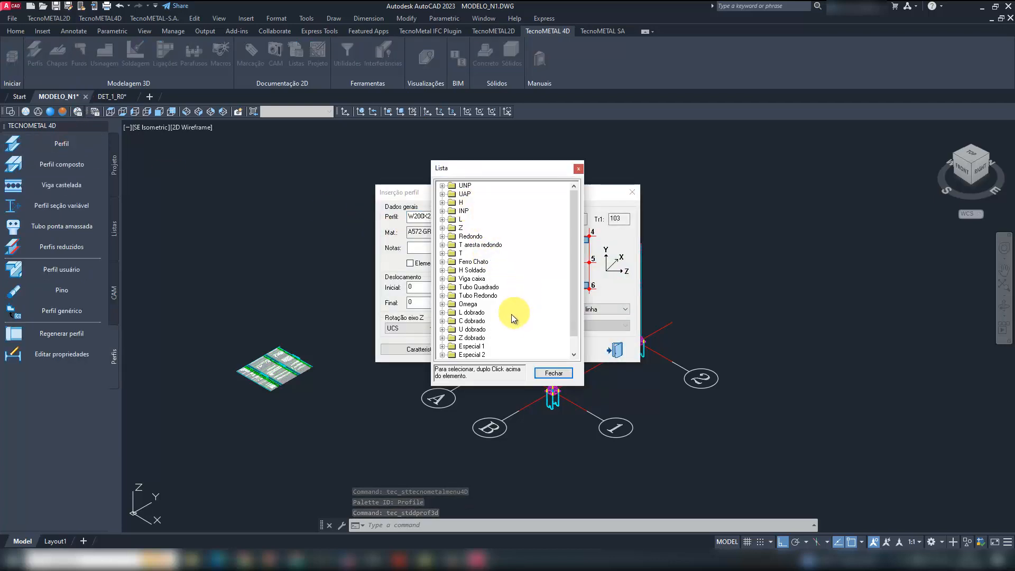
pyautogui.doubleClick(478, 313)
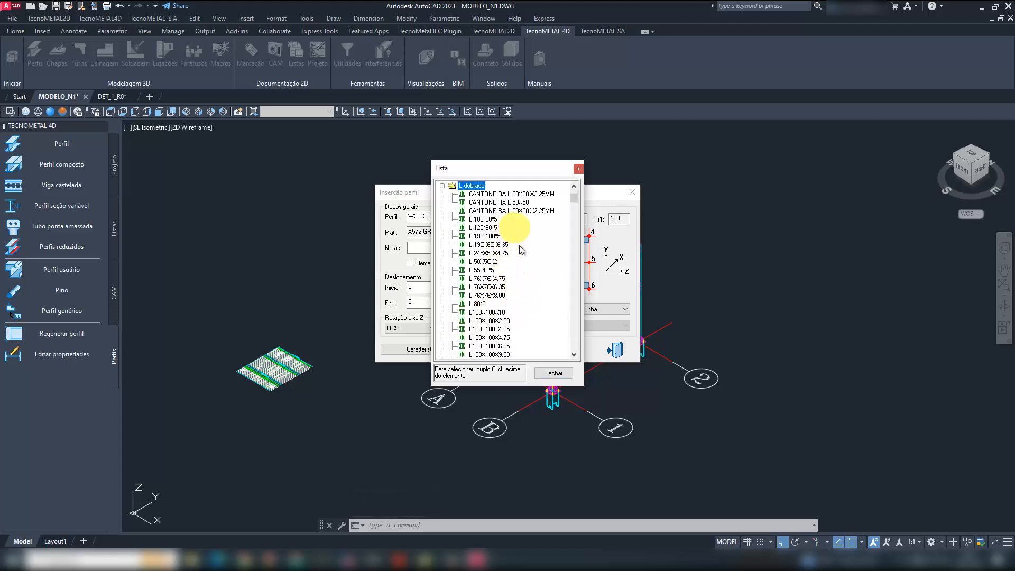
pyautogui.doubleClick(497, 304)
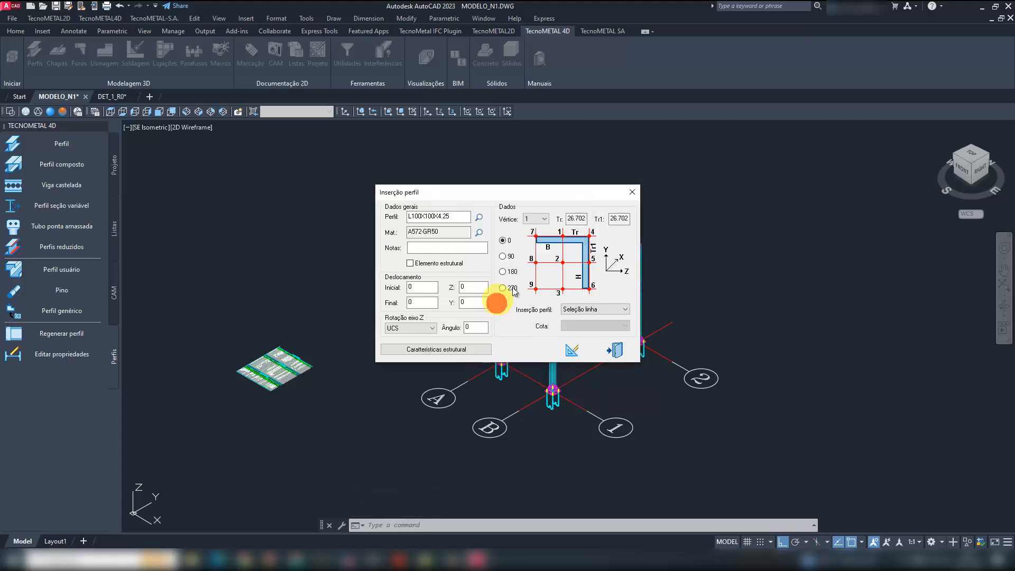
pyautogui.click(478, 233)
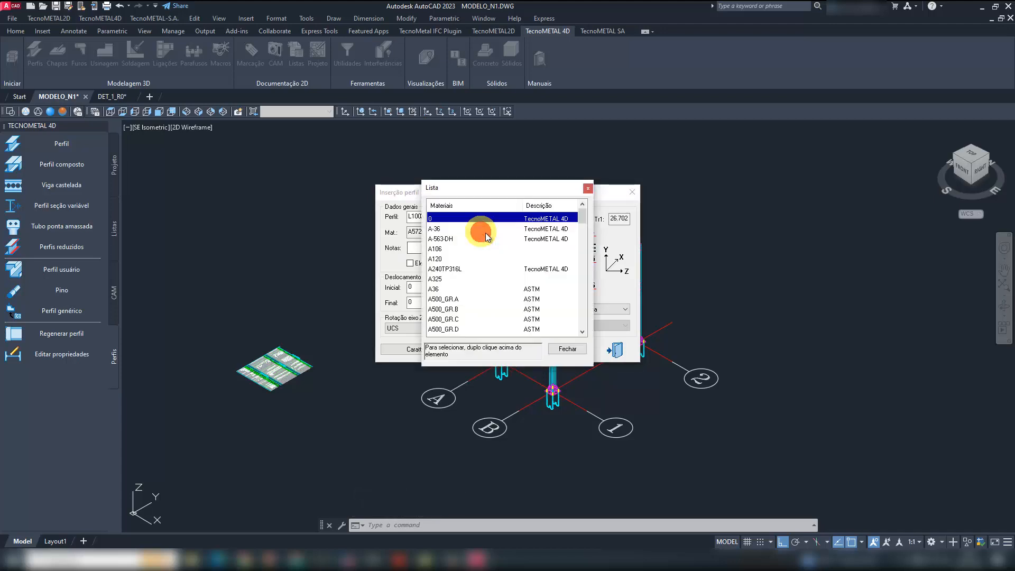
pyautogui.doubleClick(443, 290)
# - Insert the L profile by 2 pontos in the empty area beside the steel frame, about 1.6 m long
pyautogui.click(581, 310)
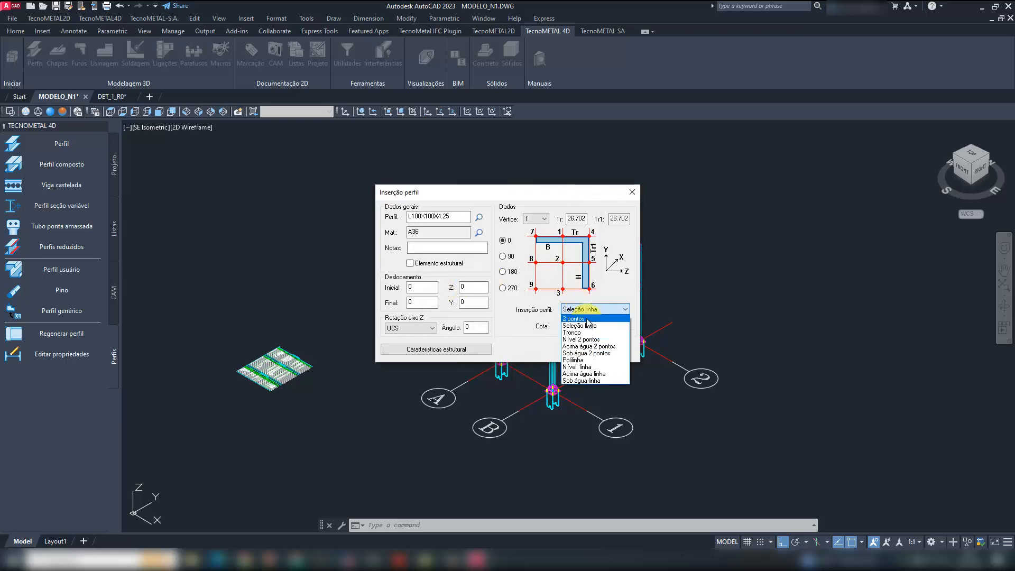
pyautogui.click(586, 318)
pyautogui.click(571, 353)
pyautogui.click(314, 267)
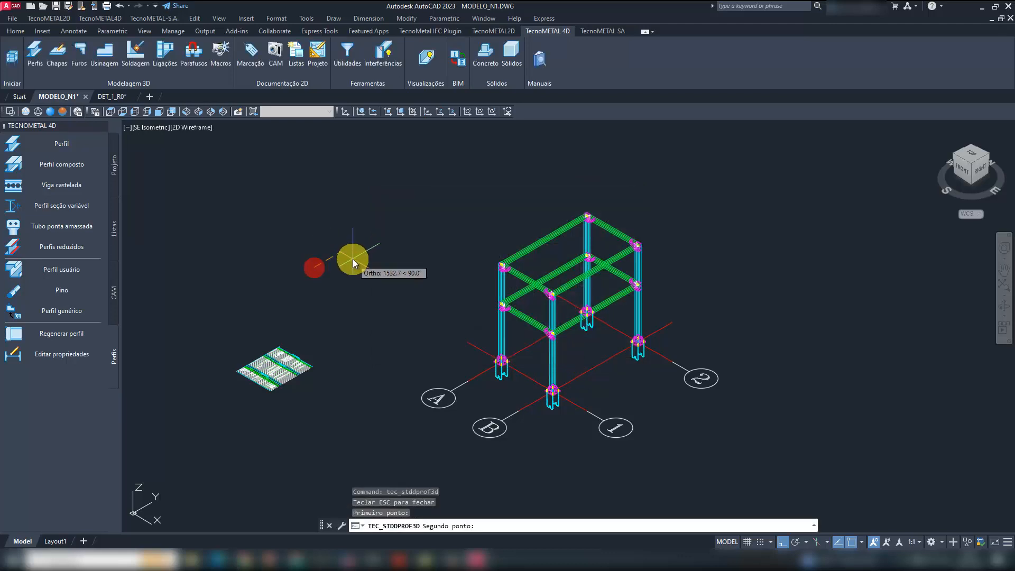
pyautogui.click(354, 259)
pyautogui.rightClick(375, 236)
pyautogui.rightClick(388, 237)
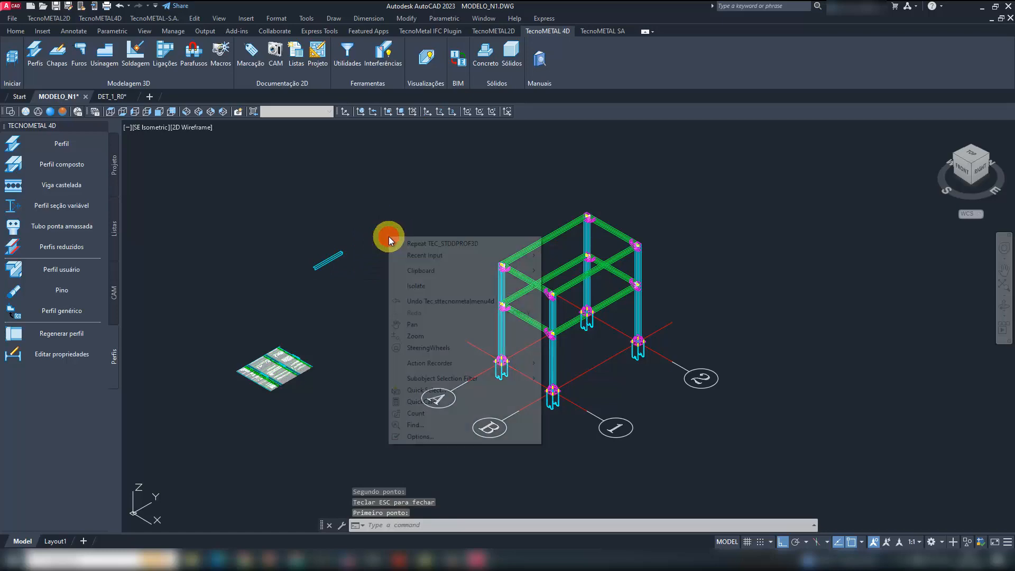
# - Insert a U dobrado profile U100X100X2.00 beside the L profile, parallel to it and about 1.8 m long
pyautogui.click(429, 244)
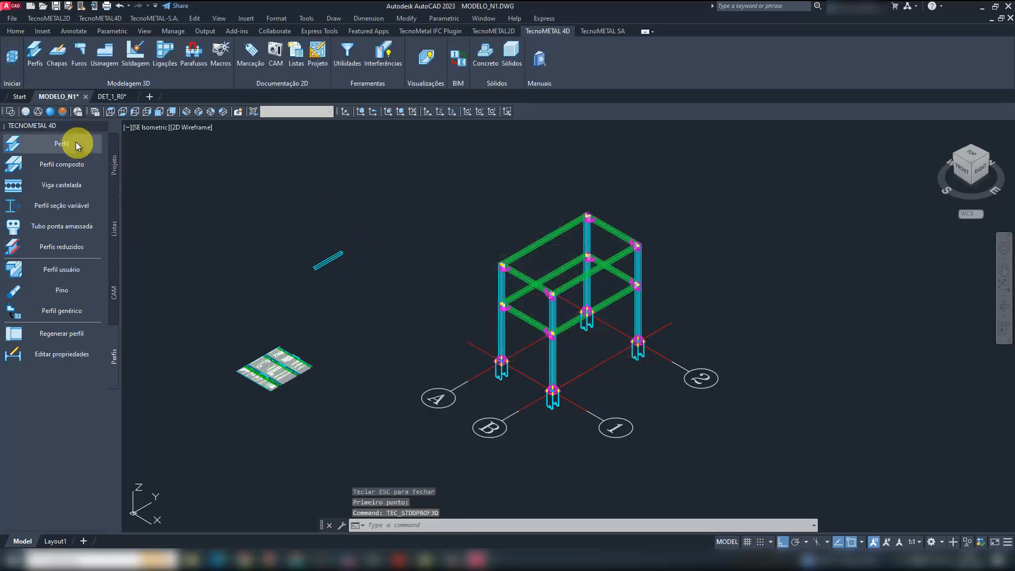
pyautogui.click(75, 142)
pyautogui.click(478, 218)
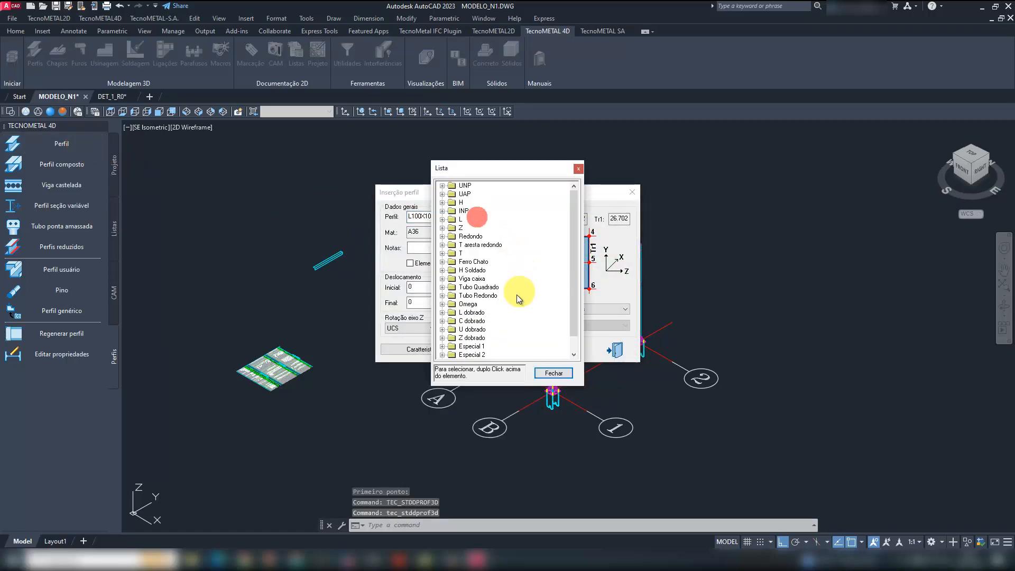
pyautogui.doubleClick(479, 321)
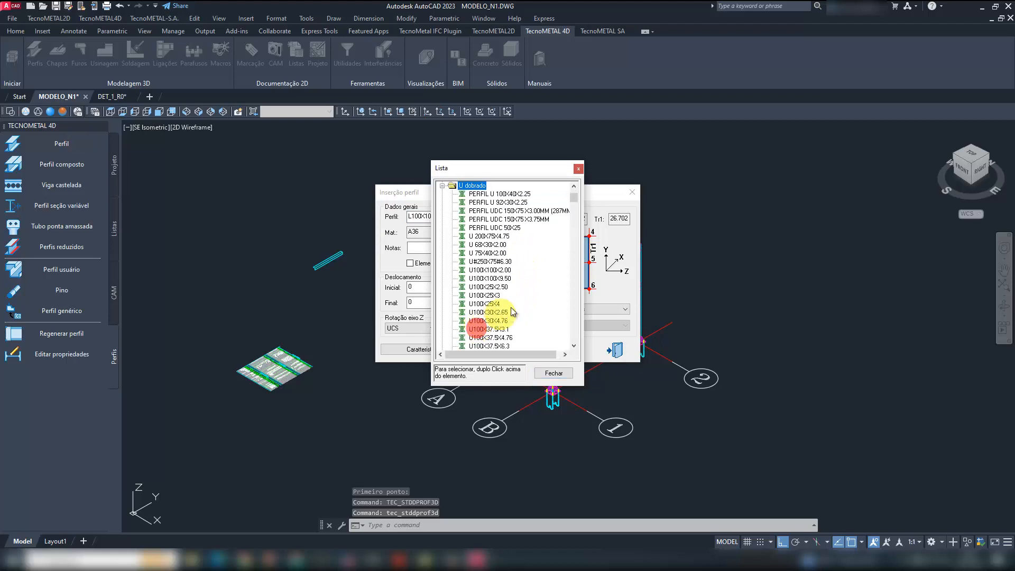
pyautogui.doubleClick(500, 273)
pyautogui.click(571, 349)
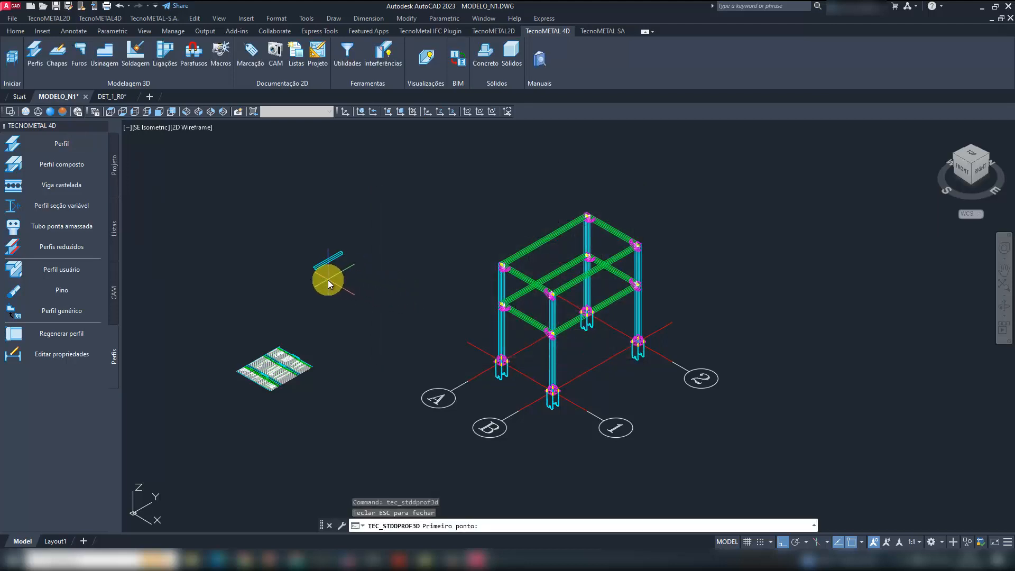
pyautogui.click(328, 279)
pyautogui.click(369, 268)
# - Insert an H Soldado profile CS250X108.00 parallel to the two folded profiles, about 1.3 m long, and end the command
pyautogui.click(74, 148)
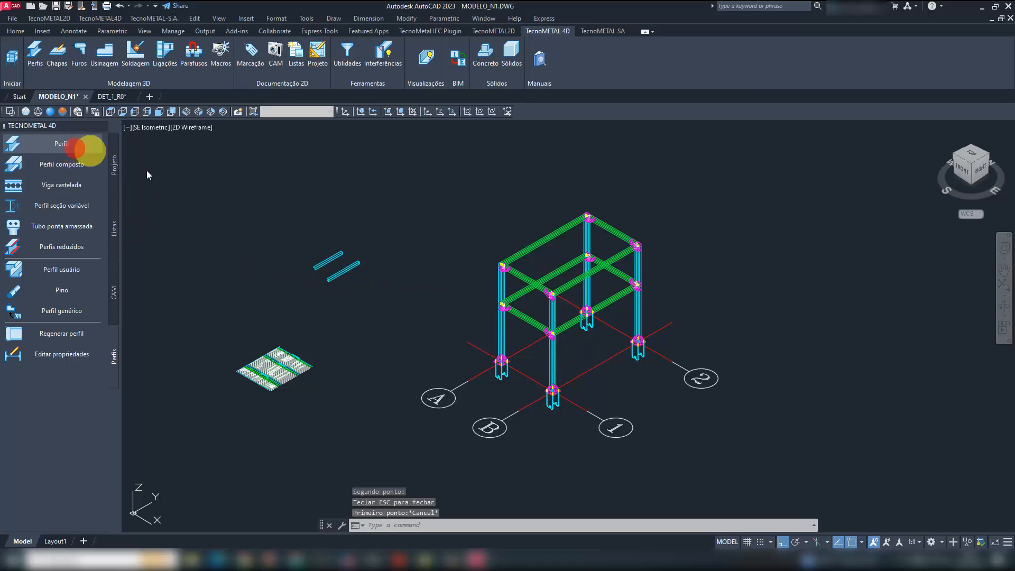
pyautogui.click(479, 217)
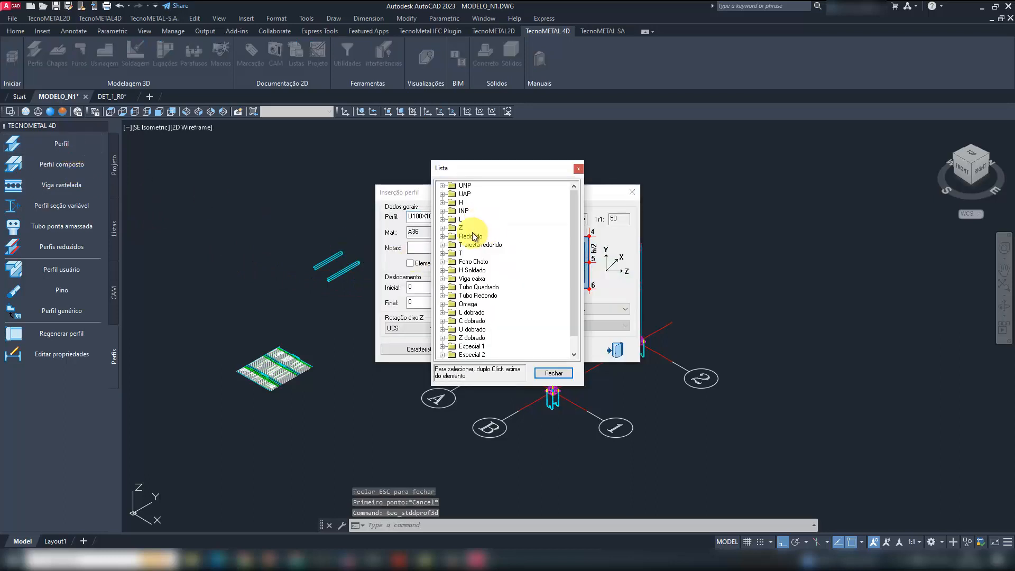
pyautogui.scroll(-1, 516, 259)
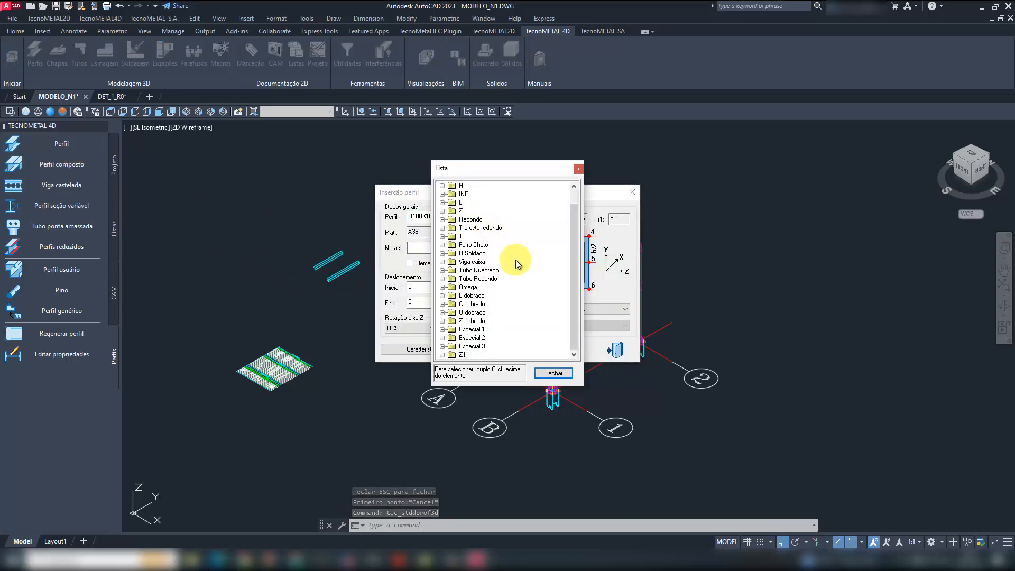
pyautogui.doubleClick(481, 253)
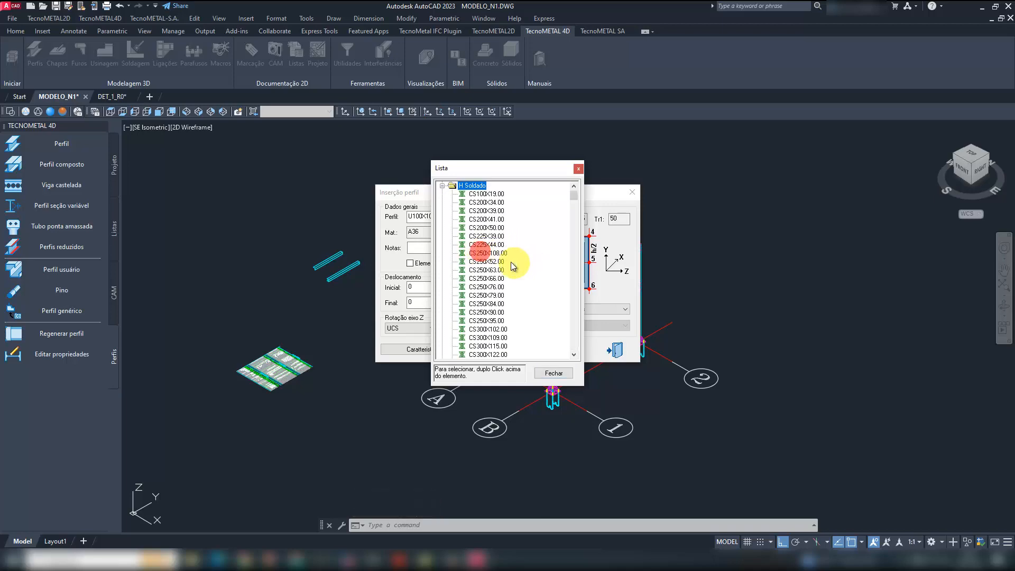
pyautogui.click(489, 254)
pyautogui.doubleClick(489, 254)
pyautogui.click(571, 353)
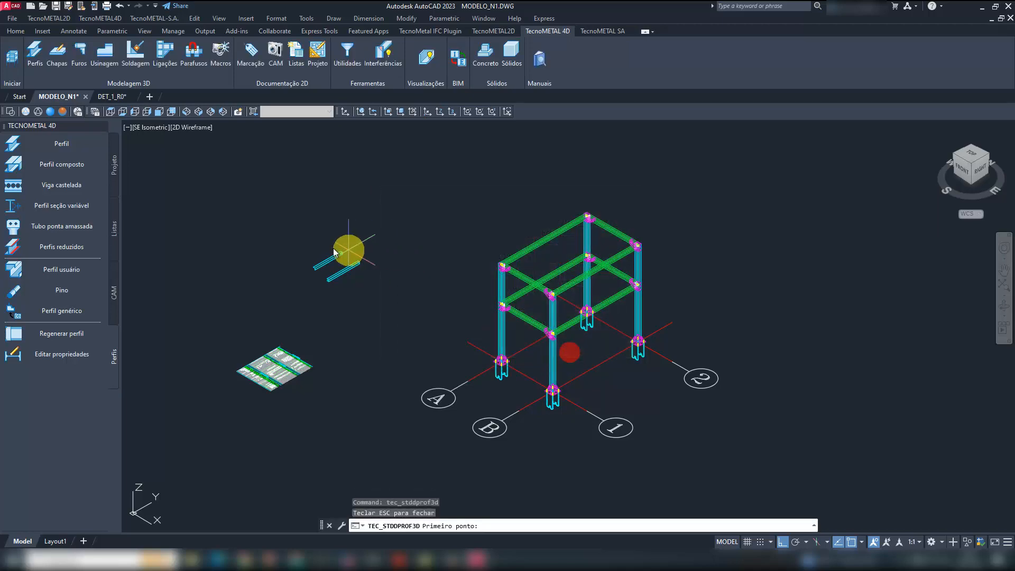
pyautogui.click(301, 246)
pyautogui.click(330, 238)
pyautogui.scroll(2, 301, 256)
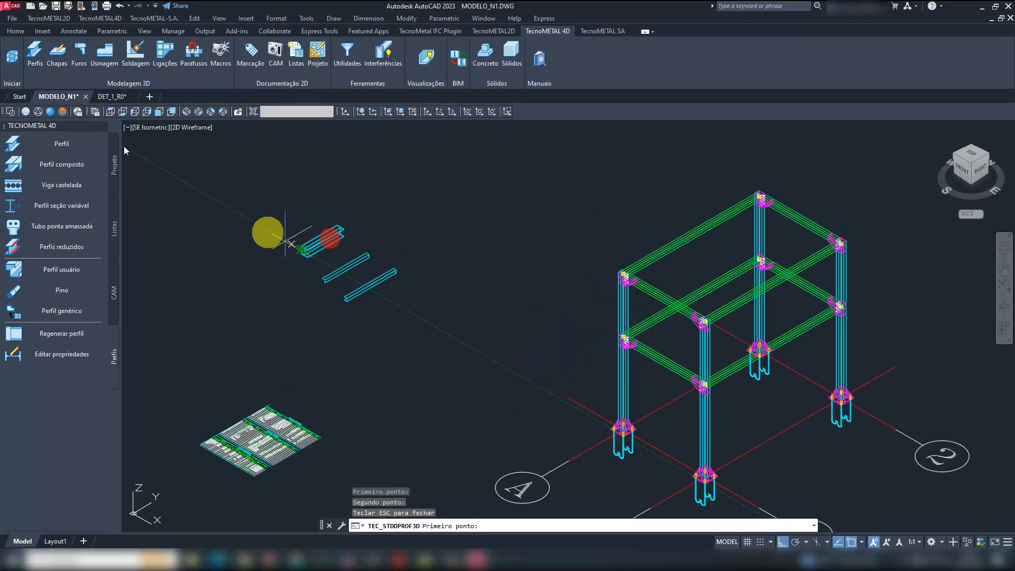
pyautogui.press('Escape')
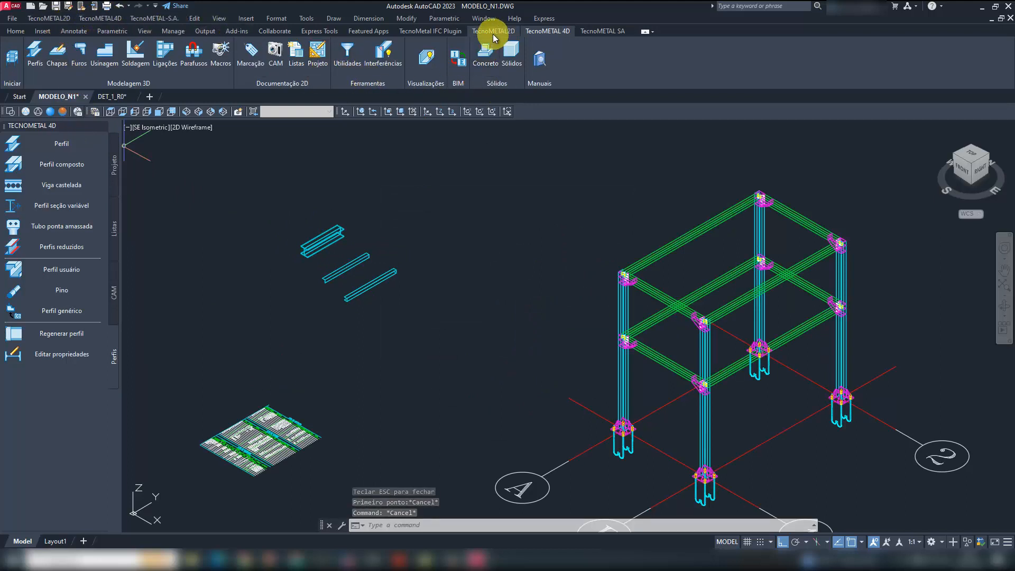
# - Run Marcação automática on a selection of the three new profiles, answering Não to checking for identical marked parts
pyautogui.click(254, 55)
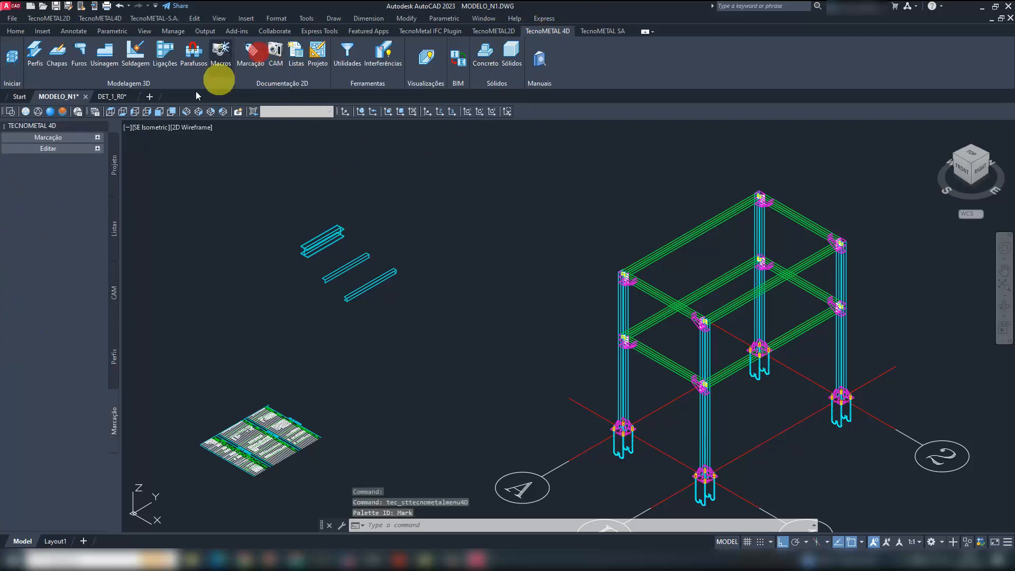
pyautogui.click(79, 136)
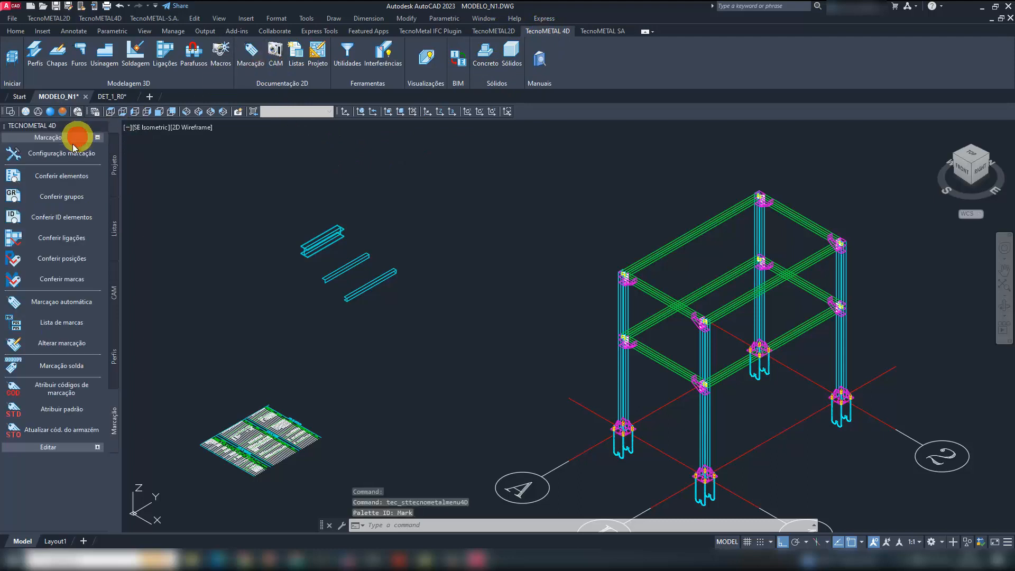
pyautogui.click(73, 310)
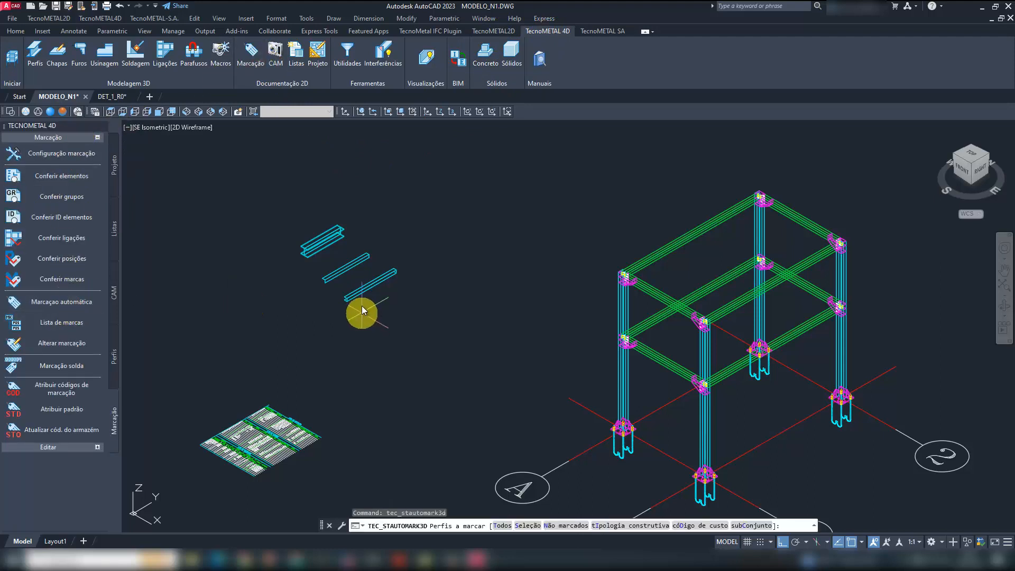
pyautogui.write('S')
pyautogui.press('Return')
pyautogui.click(395, 312)
pyautogui.click(302, 215)
pyautogui.press('Return')
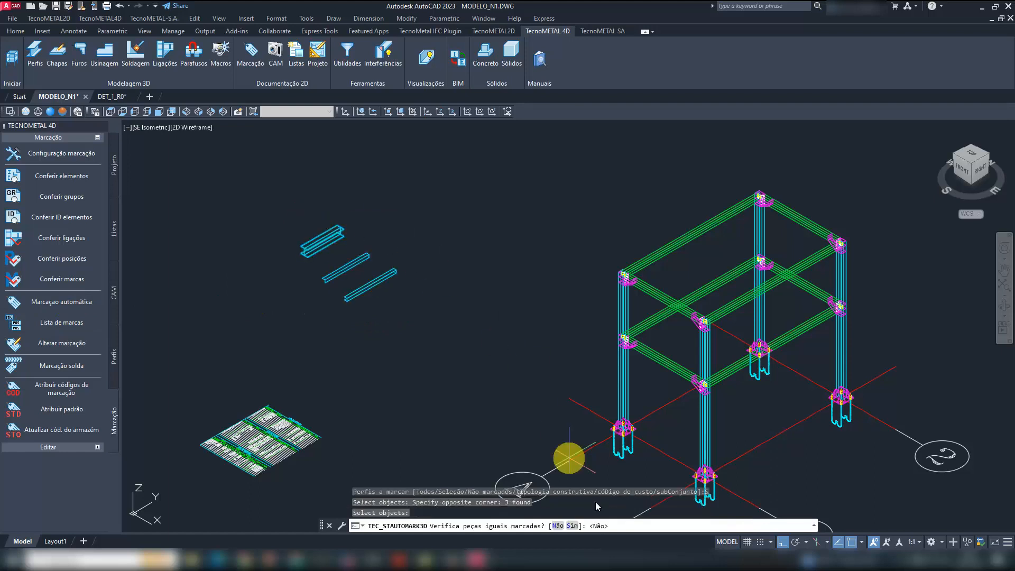
pyautogui.click(560, 526)
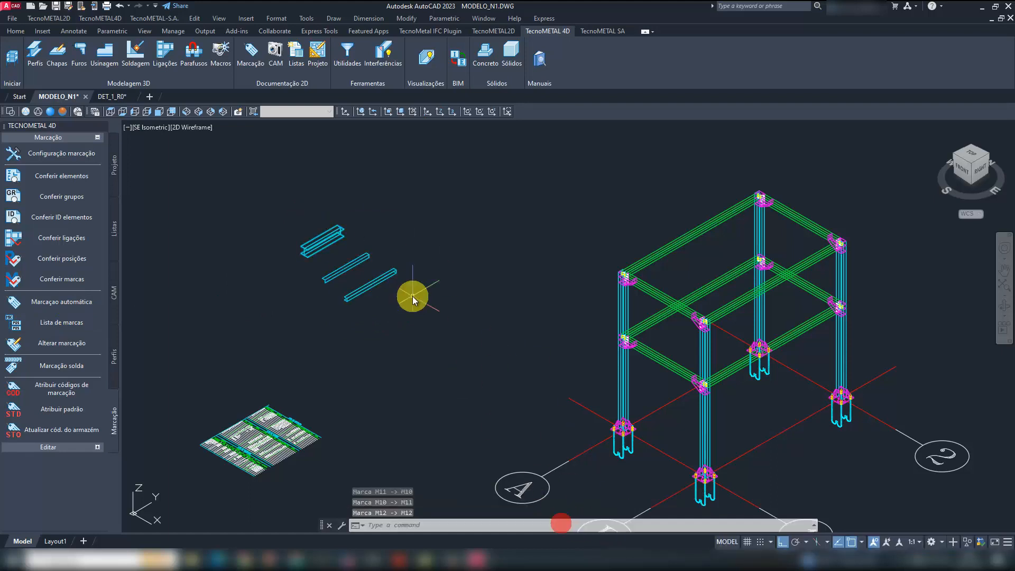
# - Generate CAM files for only the three new profiles, with Converter set to Seleção
pyautogui.click(275, 53)
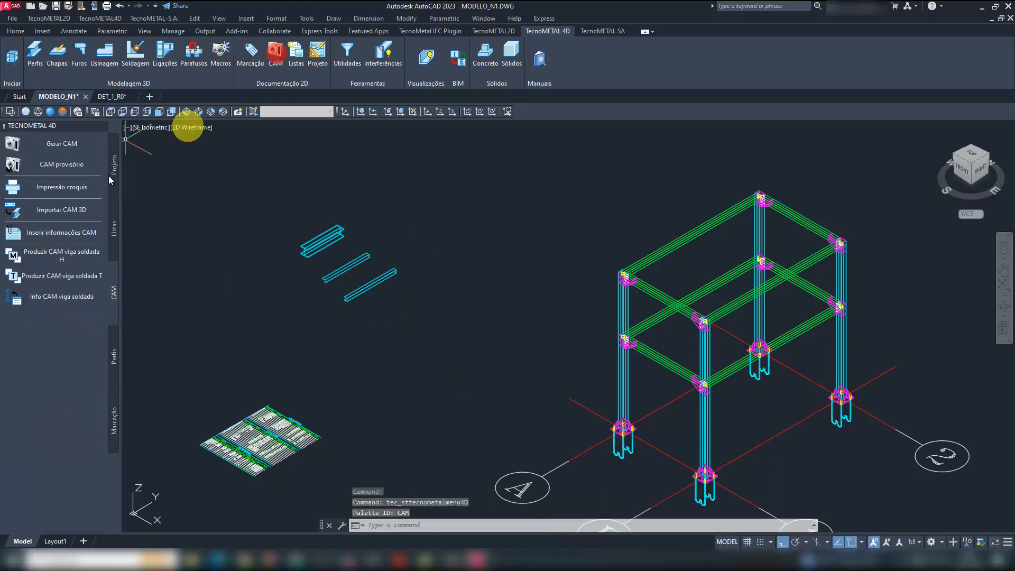
pyautogui.click(65, 151)
pyautogui.click(494, 151)
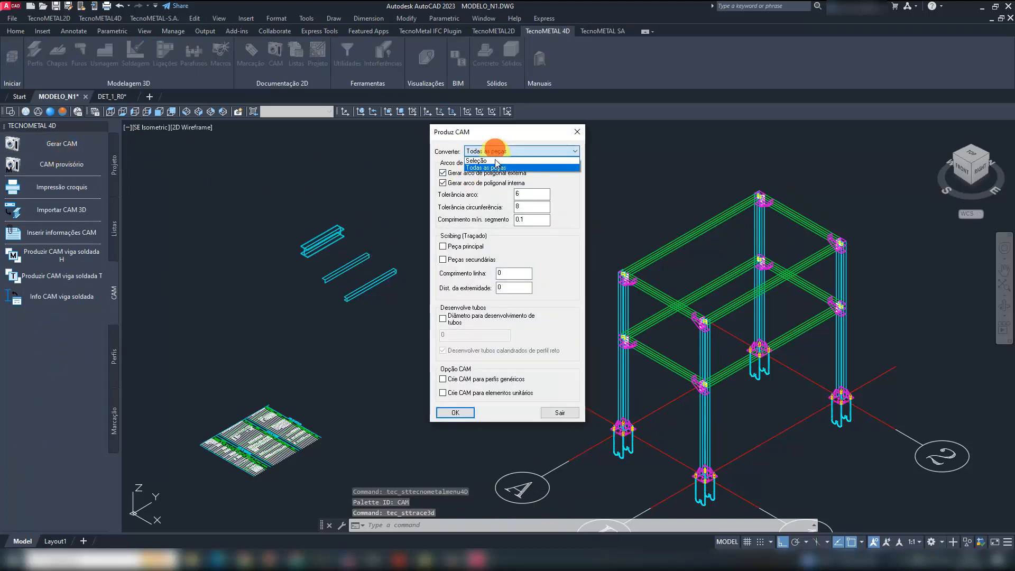
pyautogui.click(490, 161)
pyautogui.click(463, 411)
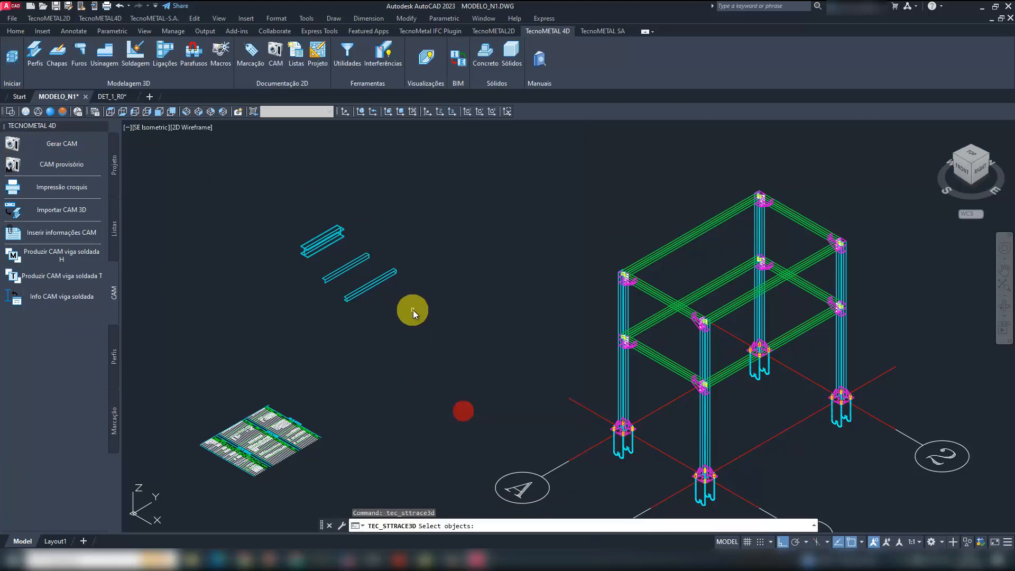
pyautogui.click(413, 311)
pyautogui.click(312, 220)
pyautogui.rightClick(312, 220)
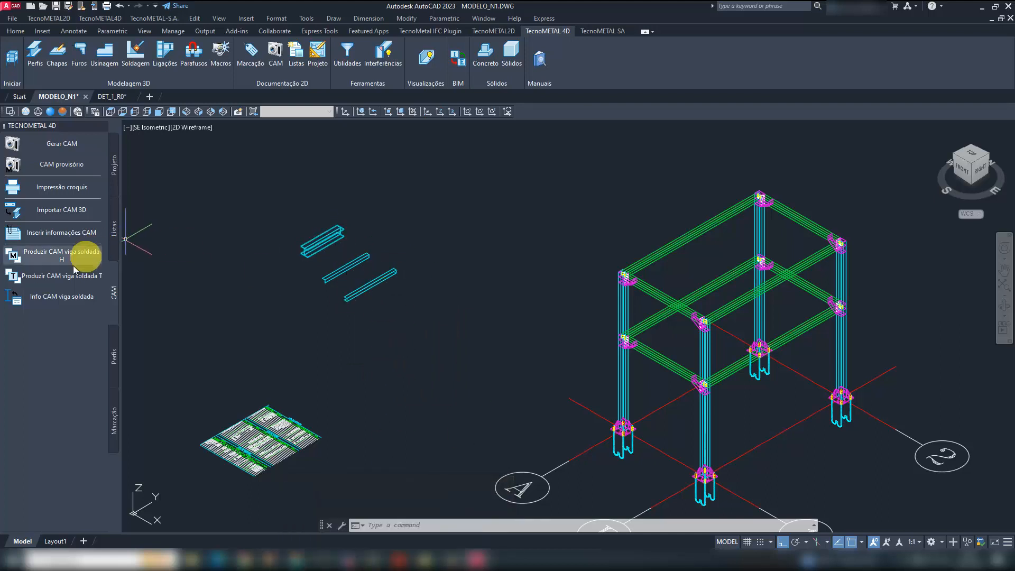
# - Load M10.CAM, M11.CAM and M12.CAM into a maximized TecnoPLOT through Impressão croquis and page through their sketches to M12
pyautogui.click(71, 189)
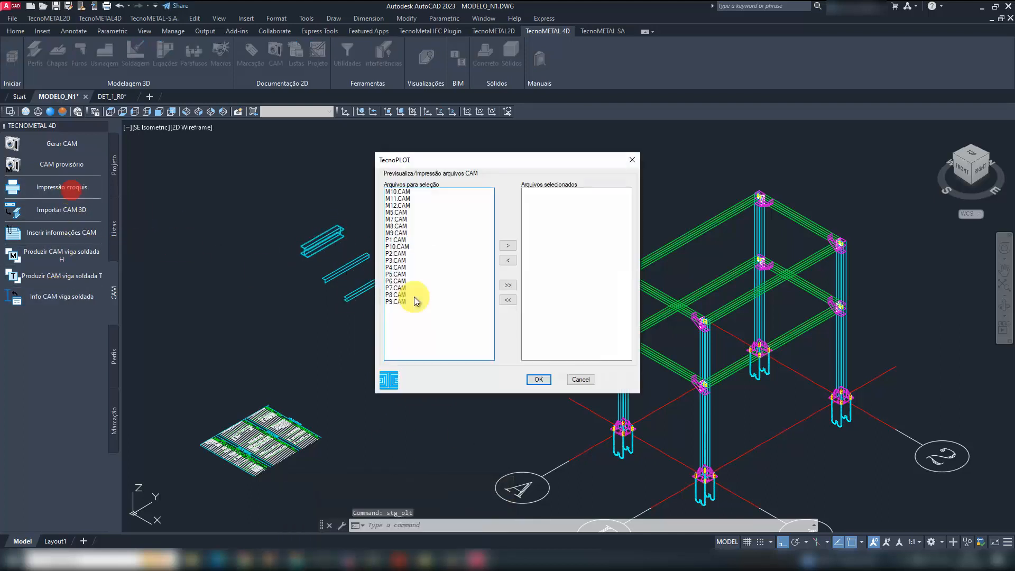
pyautogui.moveTo(407, 202); pyautogui.dragTo(407, 203)
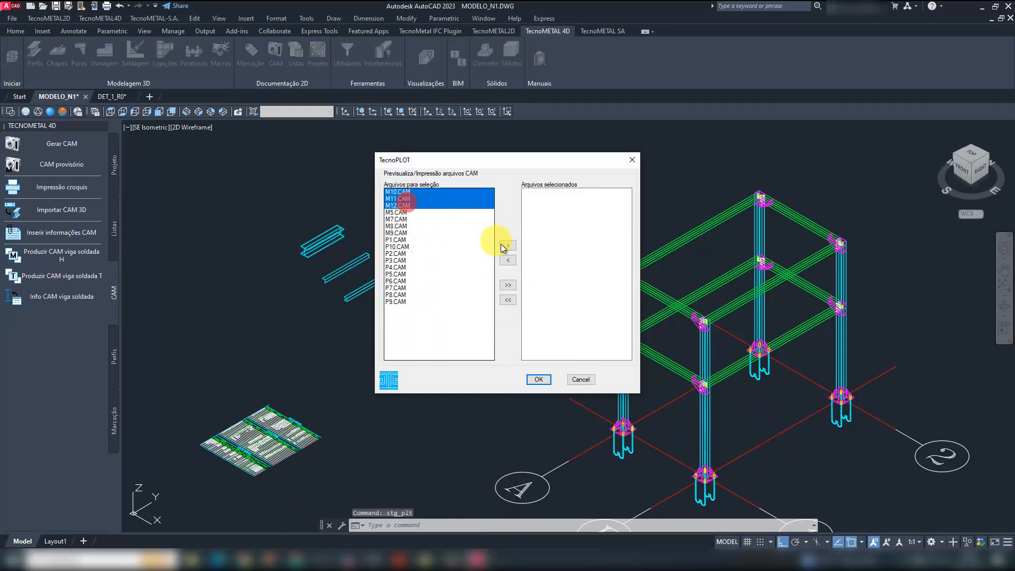
pyautogui.click(508, 244)
pyautogui.click(537, 379)
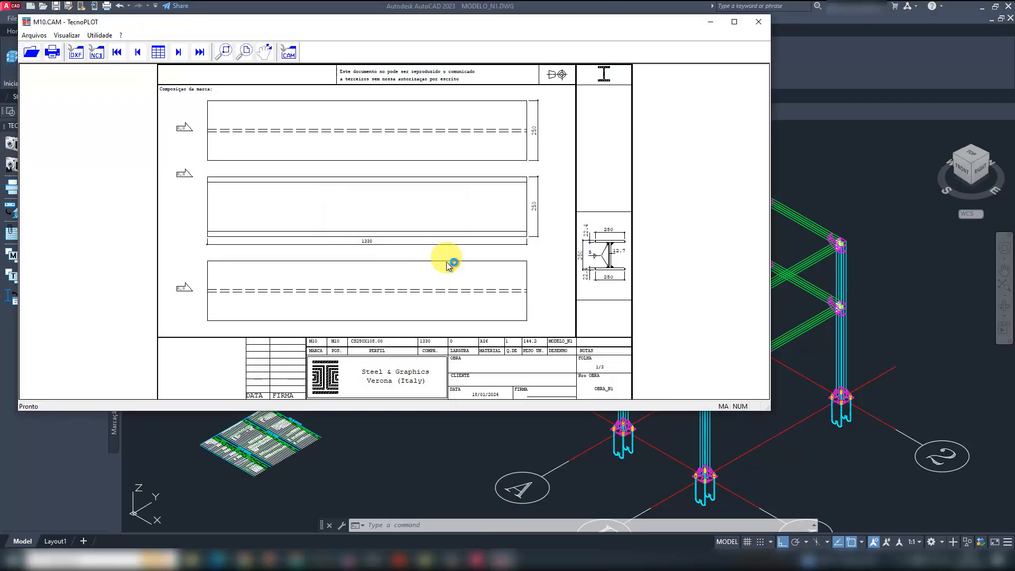
pyautogui.click(736, 22)
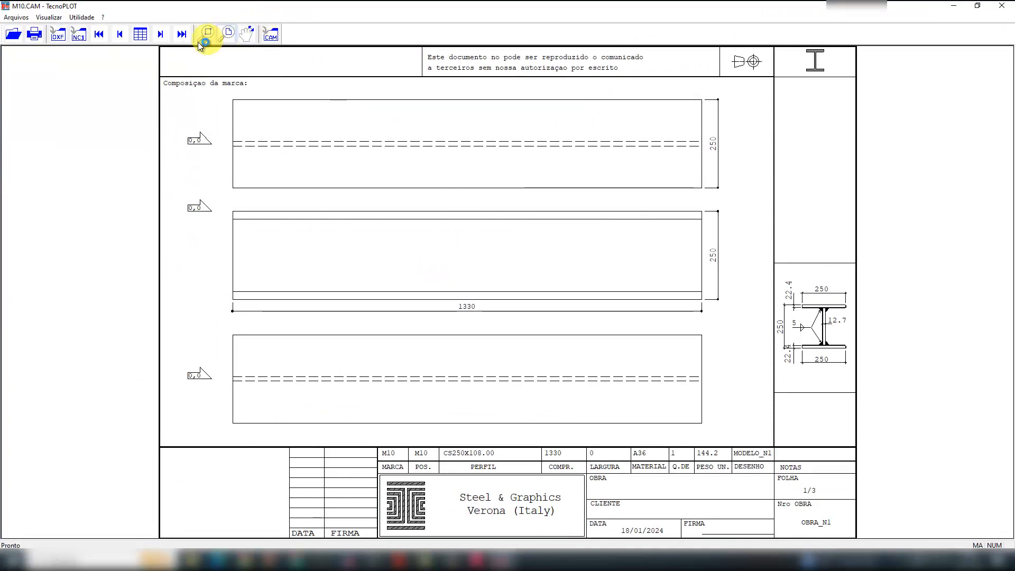
pyautogui.click(160, 34)
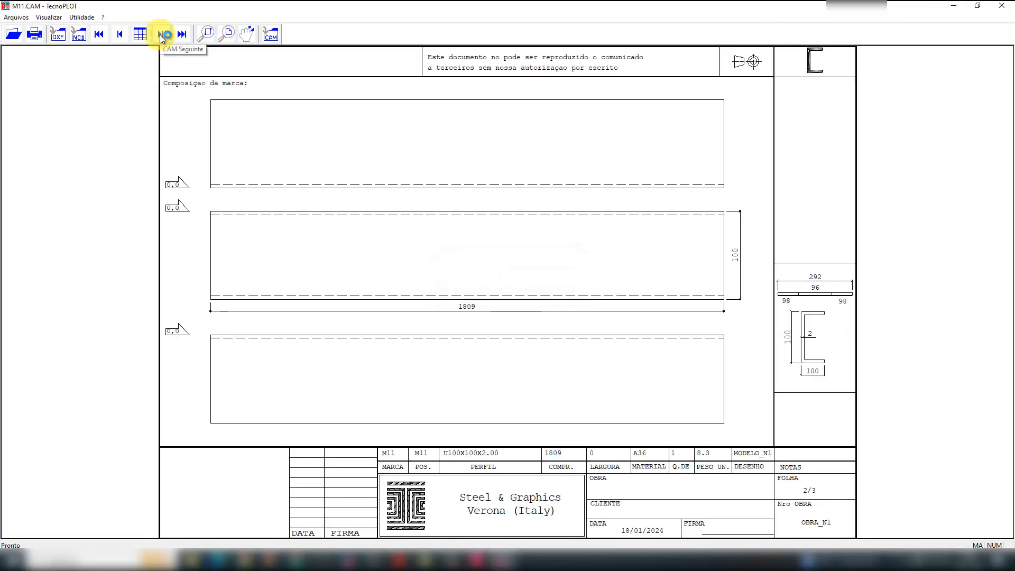
pyautogui.click(160, 34)
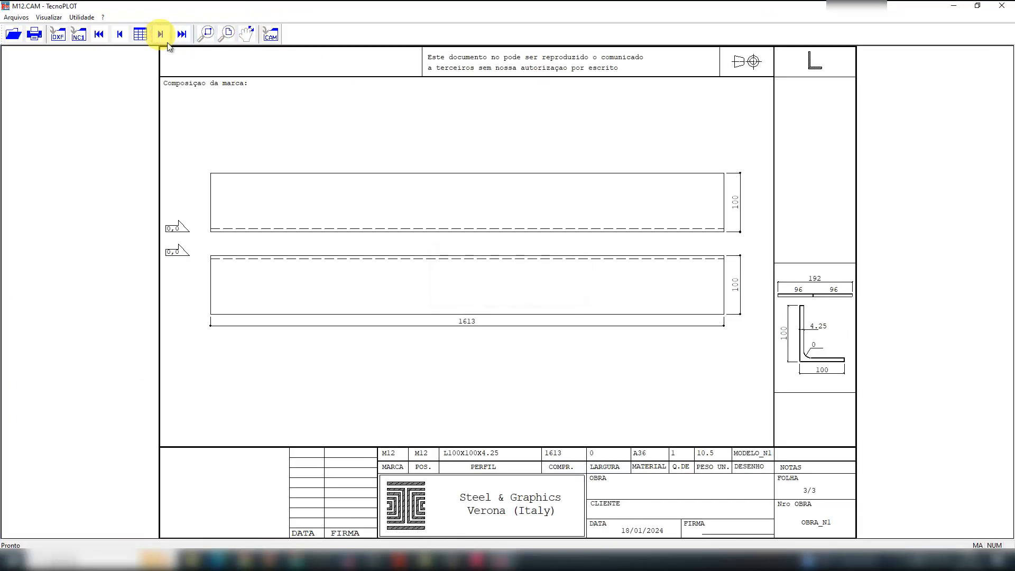
# - Close the sketch viewer and open the TecnoMETAL launcher's Croquis tool for converting welded and folded profile CAM files into plates
pyautogui.click(999, 11)
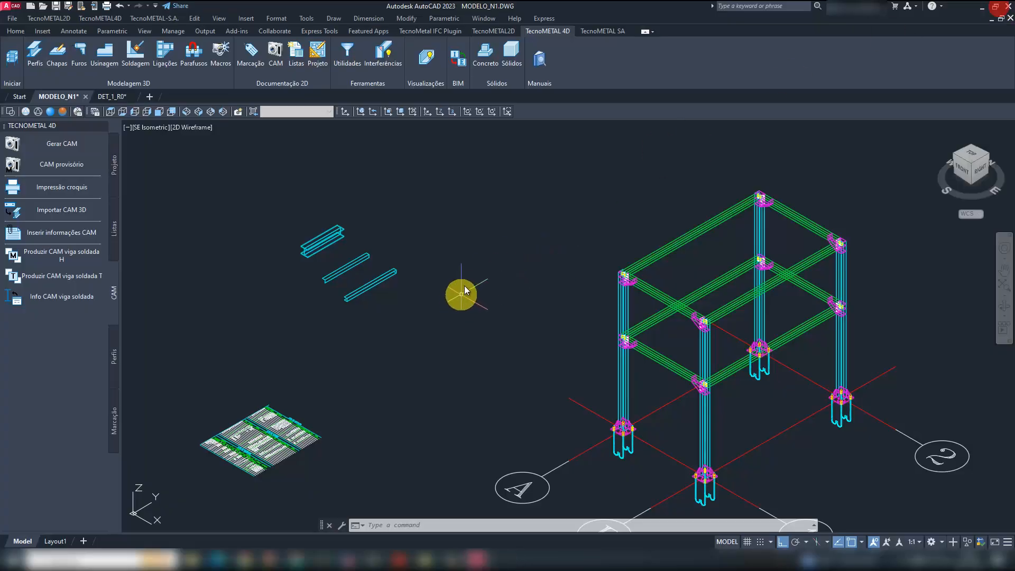
pyautogui.click(350, 559)
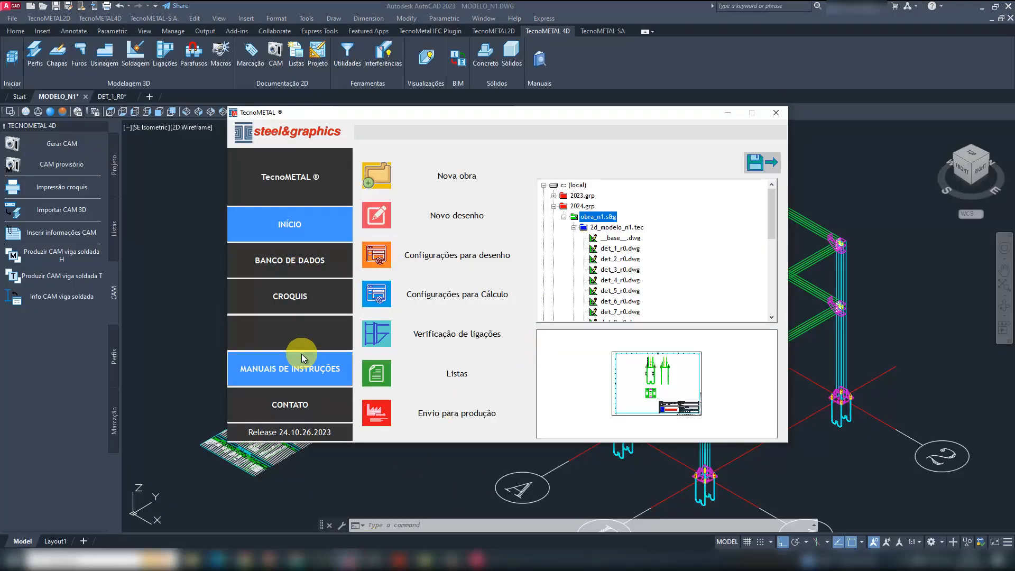
pyautogui.click(303, 299)
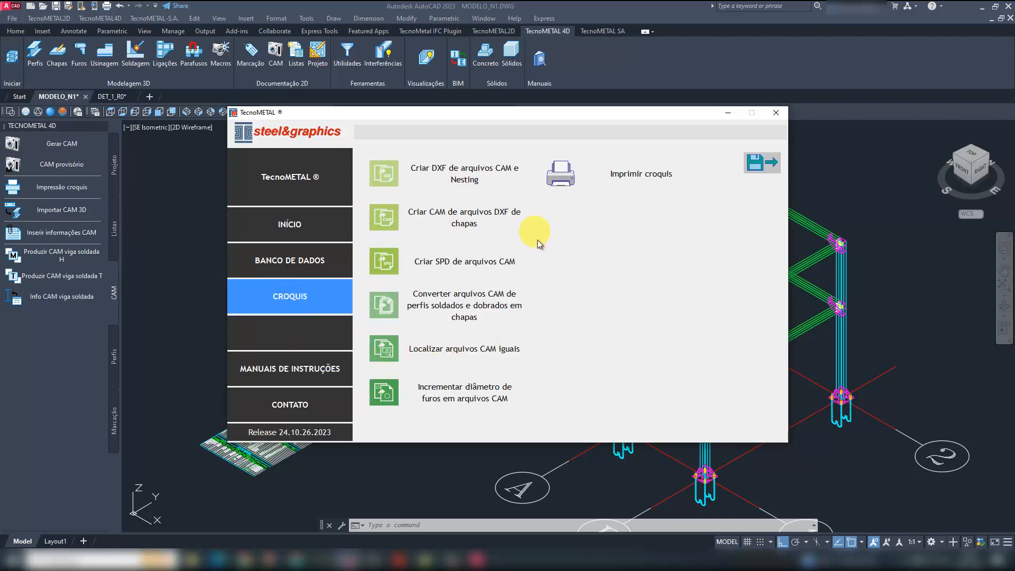
pyautogui.click(479, 308)
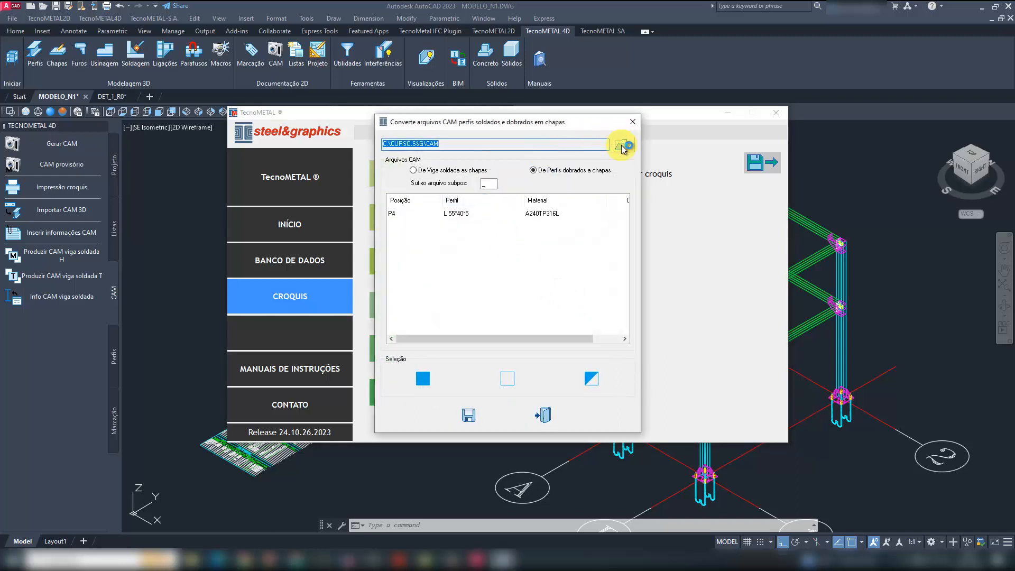
# - Set the converter's source folder to C:\2024.GRP\OBRA_N1.S&G\CAM
pyautogui.click(622, 146)
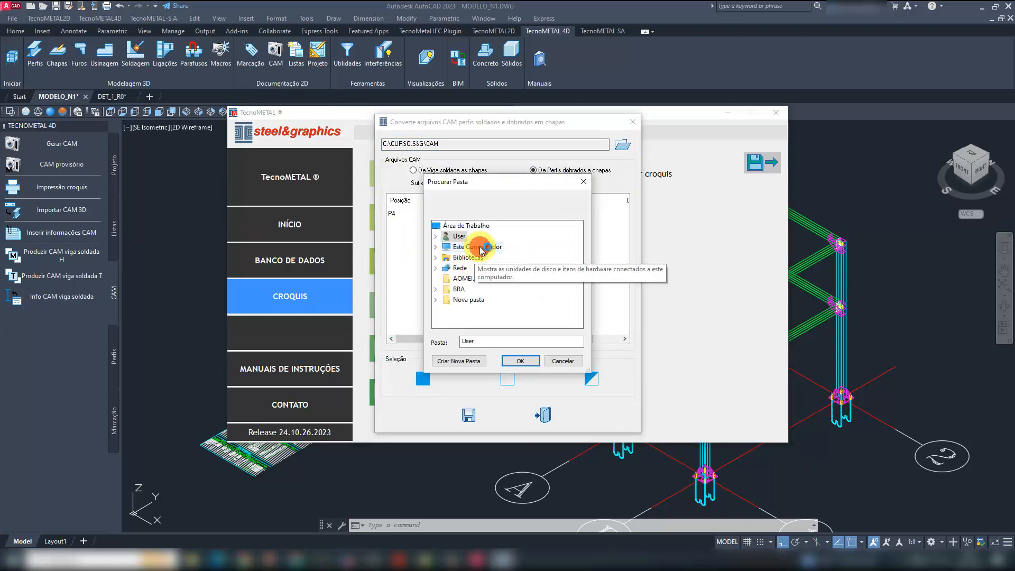
pyautogui.doubleClick(481, 248)
pyautogui.doubleClick(494, 310)
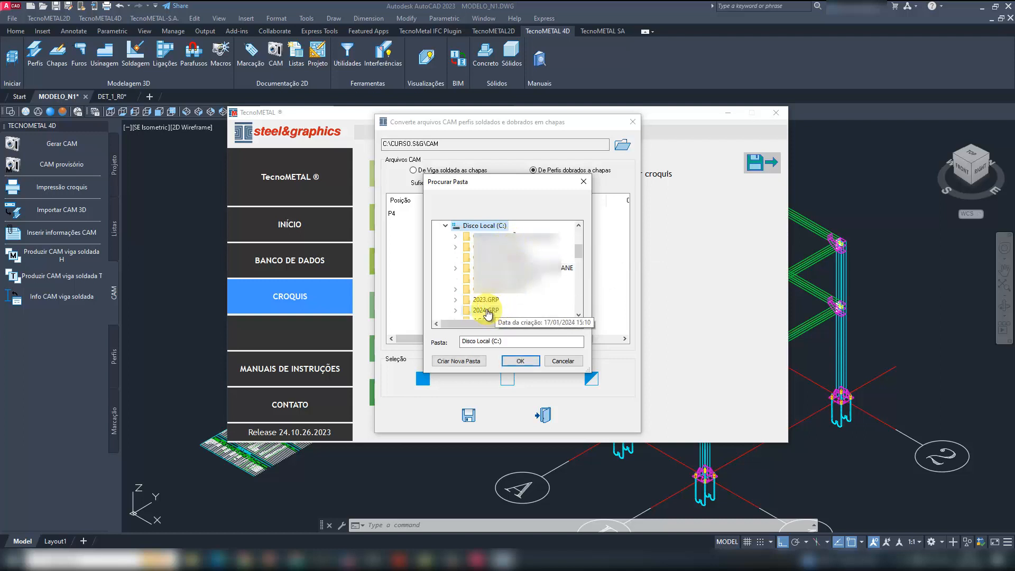
pyautogui.doubleClick(485, 310)
pyautogui.doubleClick(503, 309)
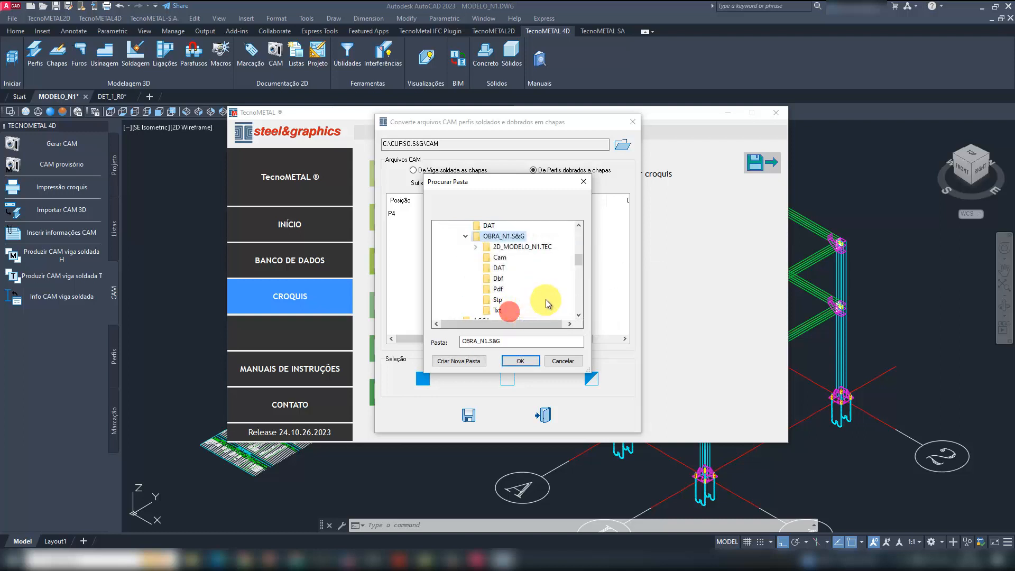
pyautogui.click(499, 257)
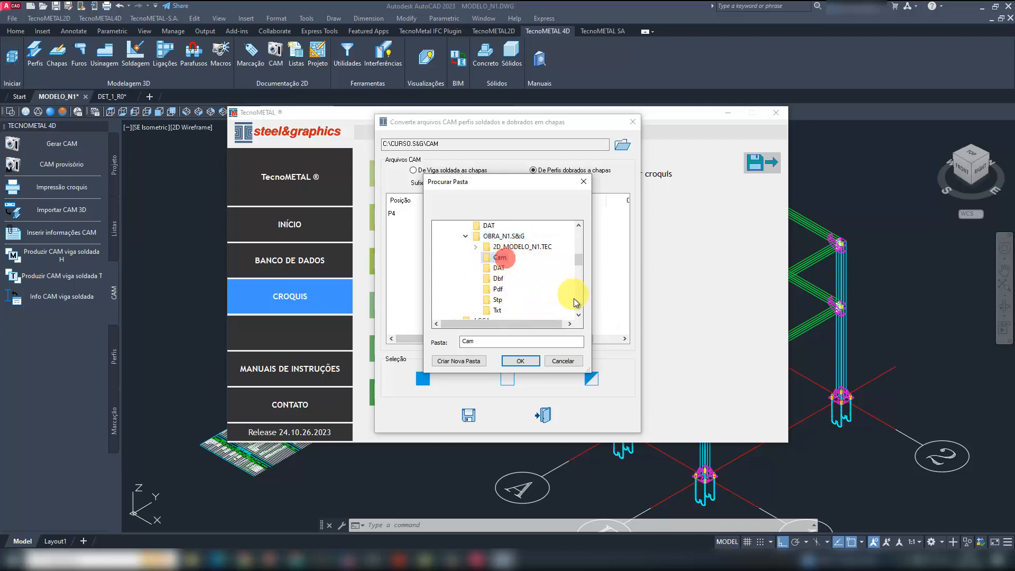
pyautogui.click(522, 360)
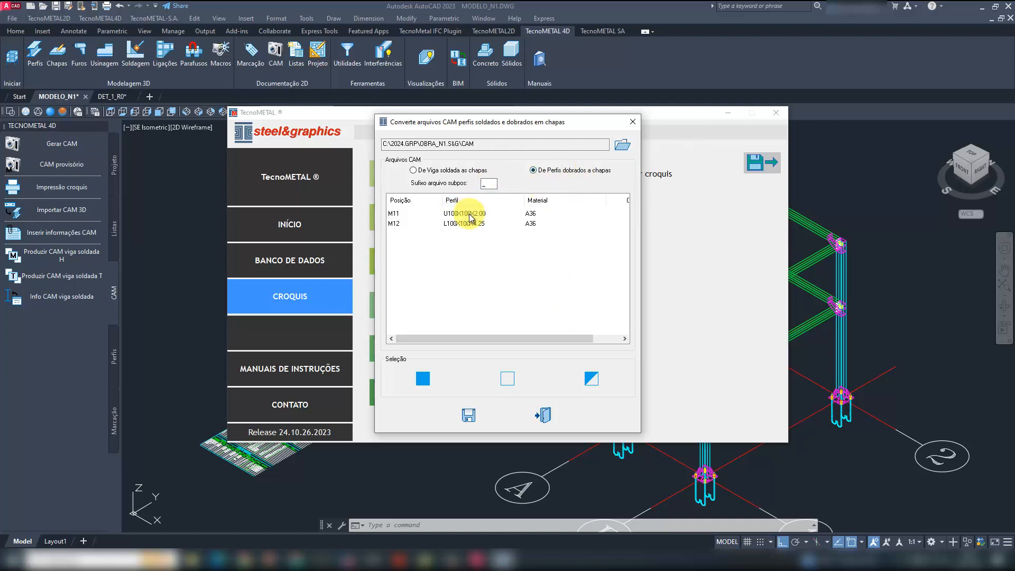
# - Convert the welded beam CAM file M10 into plates using the De Viga soldada as chapas option
pyautogui.moveTo(468, 214); pyautogui.dragTo(468, 222)
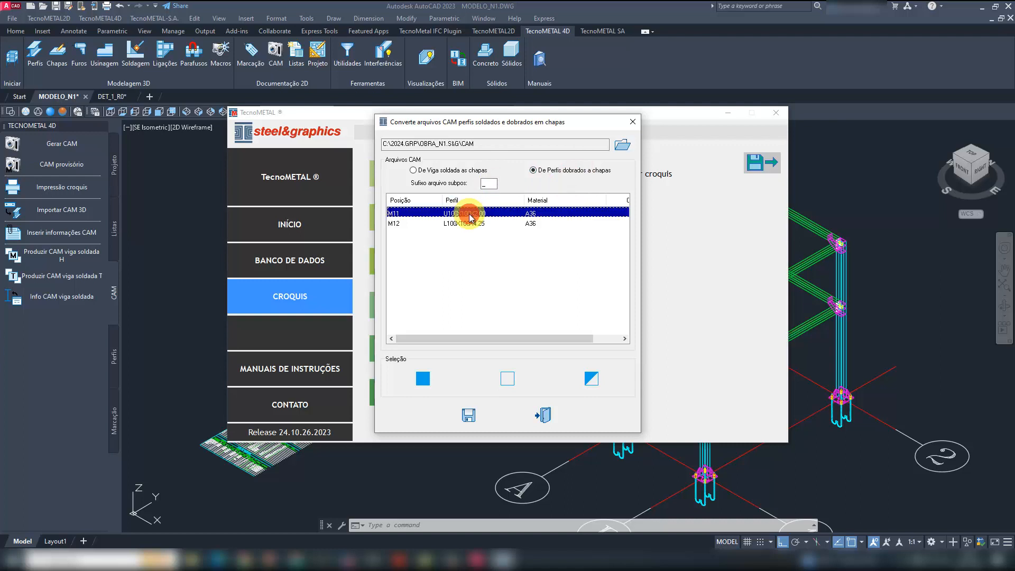
pyautogui.click(424, 378)
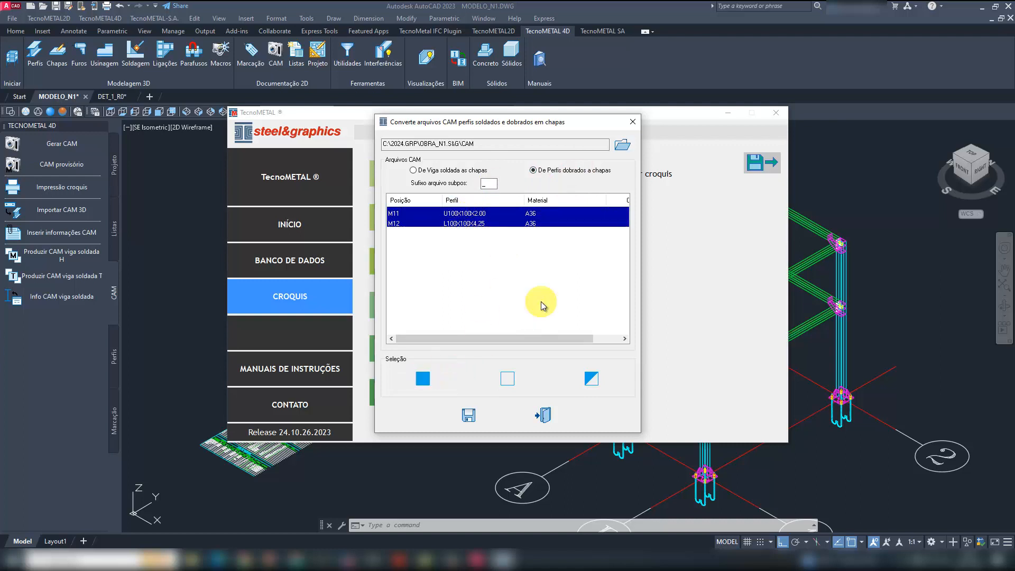
pyautogui.click(453, 169)
pyautogui.click(464, 215)
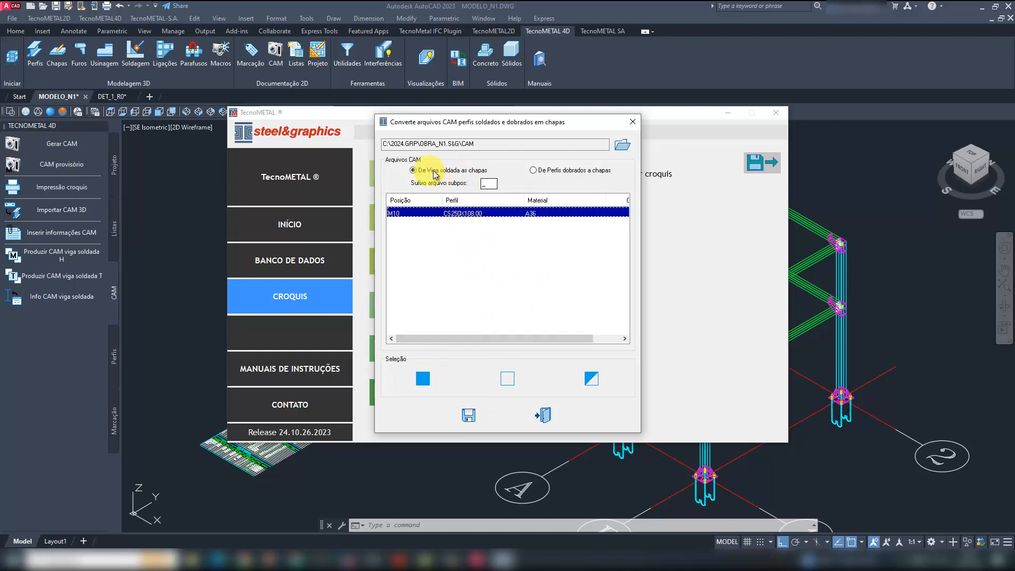
pyautogui.click(423, 379)
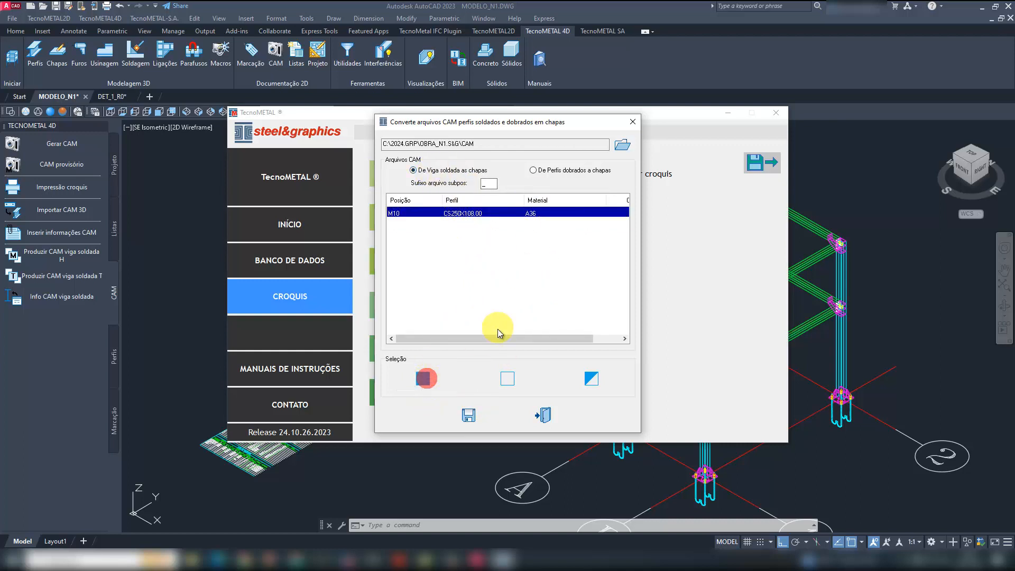
pyautogui.click(469, 413)
# - Reopen the converter and convert folded profiles M11 and M12 into plates using the De Perfis dobrados a chapas option
pyautogui.click(470, 299)
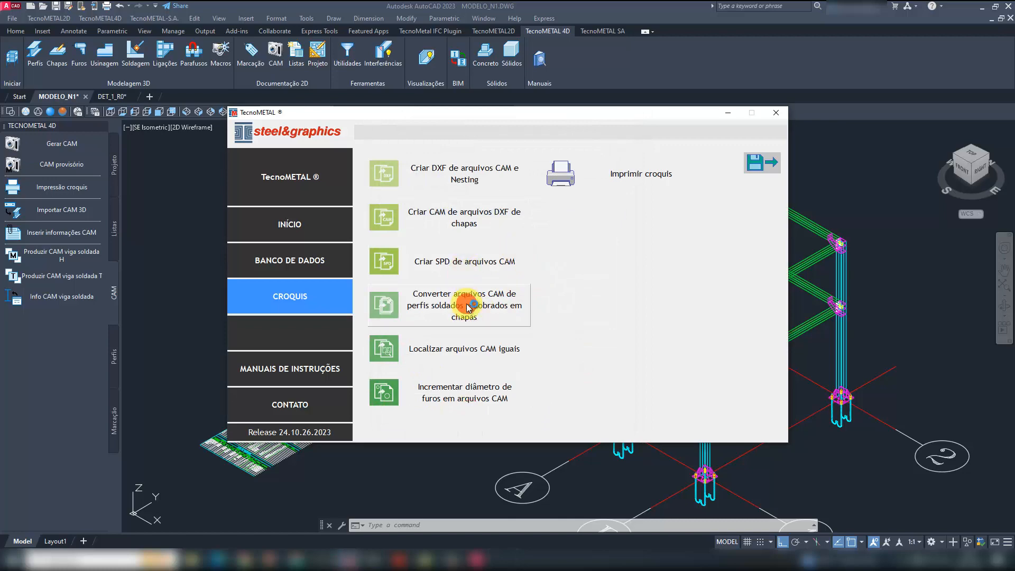
pyautogui.click(543, 171)
pyautogui.click(474, 214)
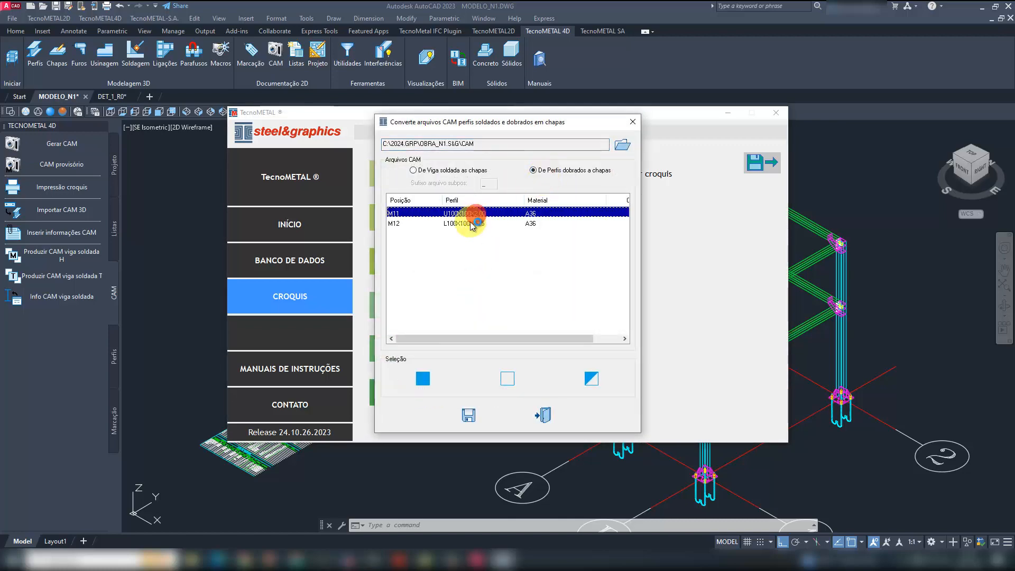
pyautogui.keyDown('shift'); pyautogui.click(470, 223); pyautogui.keyUp('shift')
pyautogui.click(469, 418)
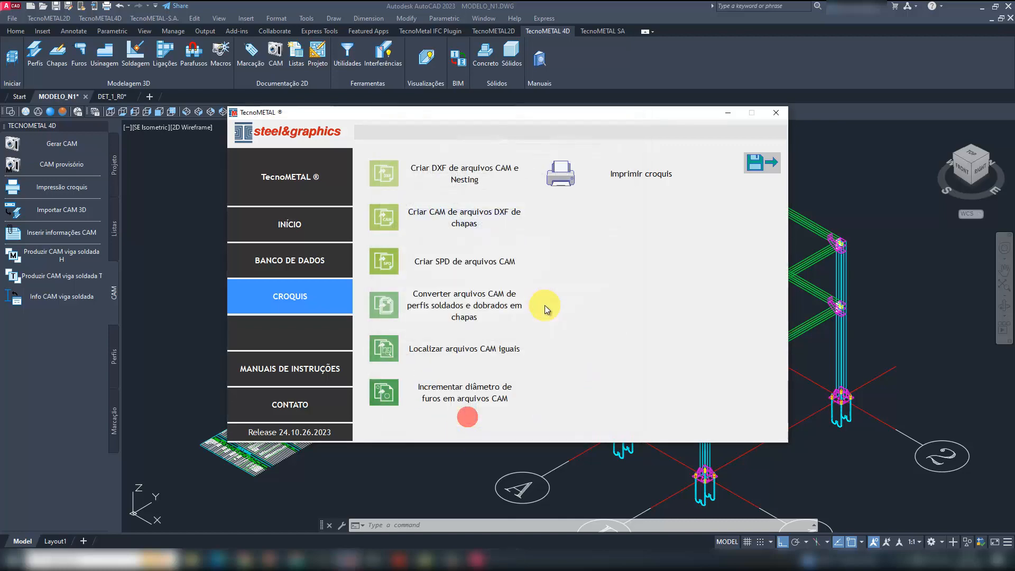
# - Minimize the launcher and load M10.CAM, M10_1.CAM, M10_2.CAM and M10_3.CAM into TecnoPLOT through Impressão croquis
pyautogui.click(727, 113)
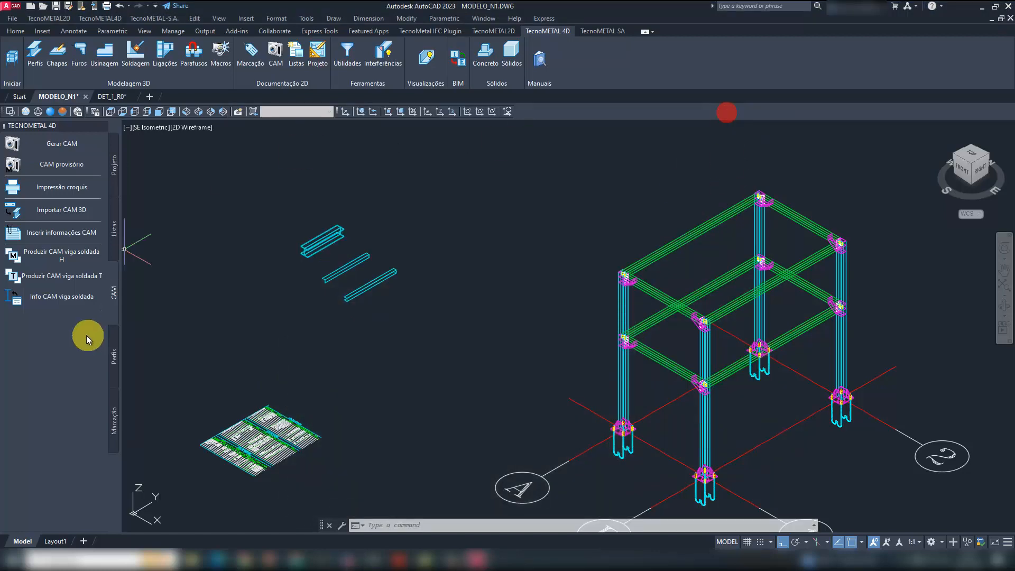
pyautogui.click(64, 187)
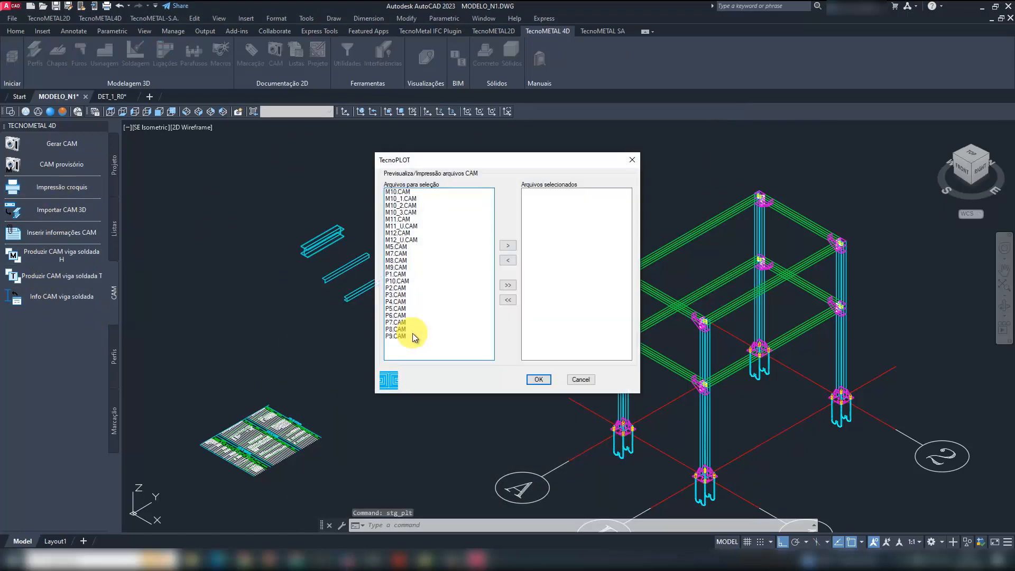
pyautogui.click(406, 191)
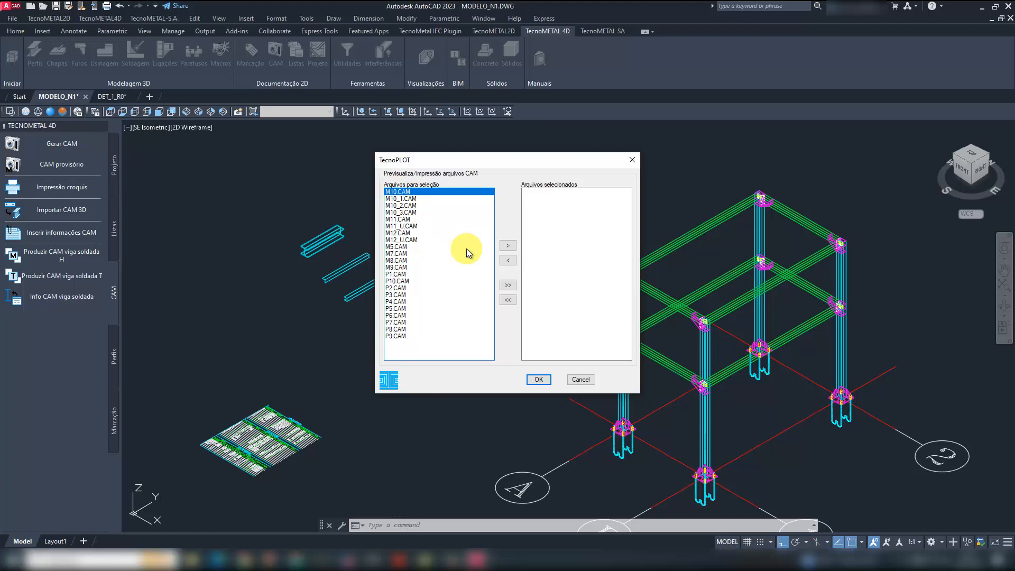
pyautogui.click(411, 212)
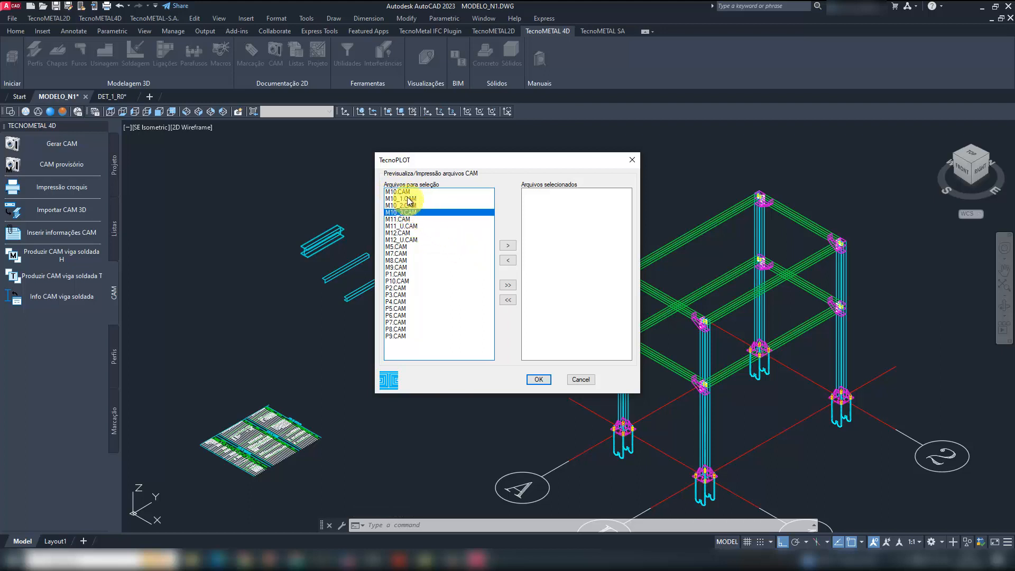
pyautogui.keyDown('shift'); pyautogui.click(405, 191); pyautogui.keyUp('shift')
pyautogui.click(507, 246)
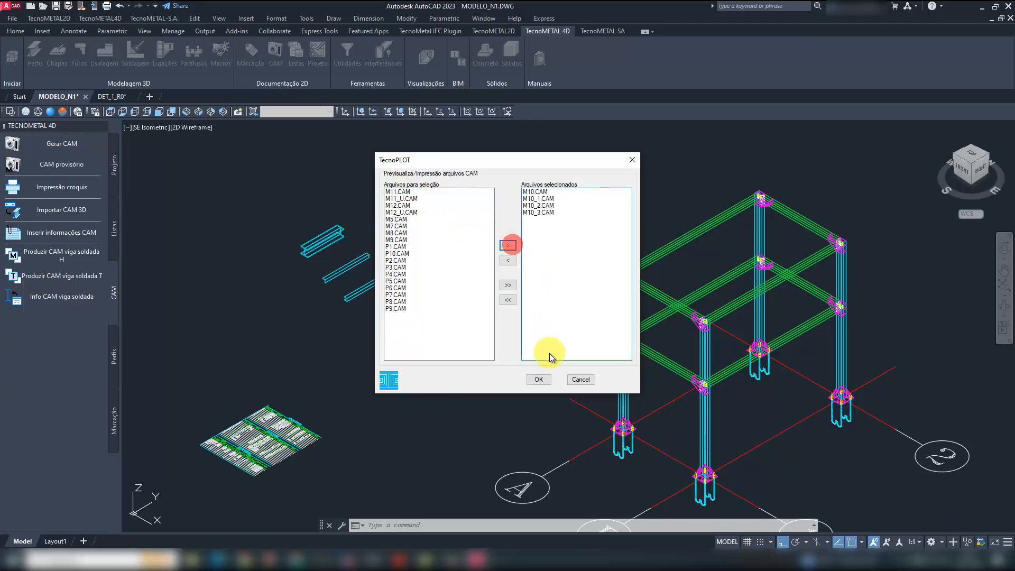
pyautogui.click(538, 379)
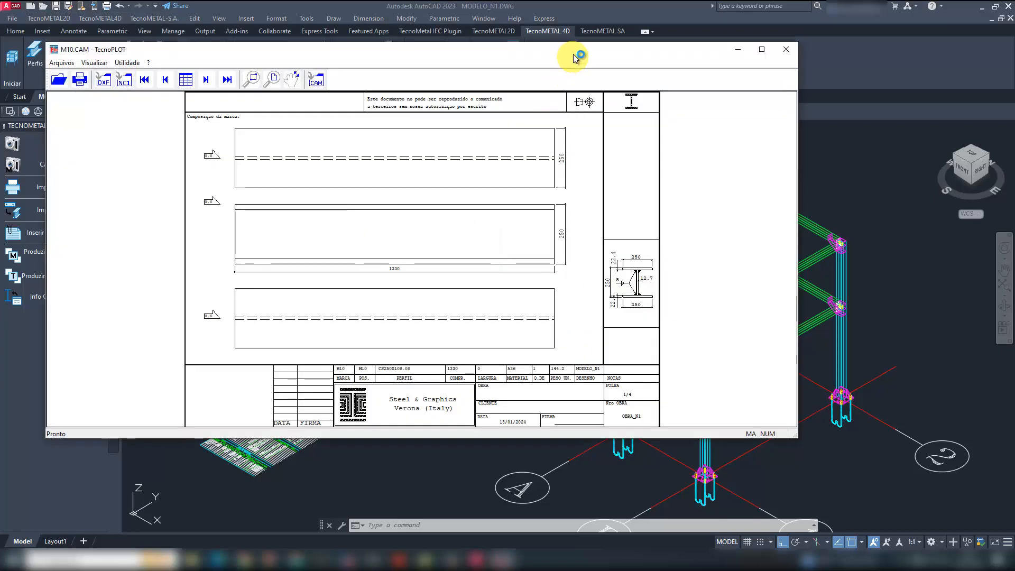
# - Maximize TecnoPLOT, page through the sketches of M10 and its converted plates up to M10_3, and close the viewer
pyautogui.doubleClick(573, 54)
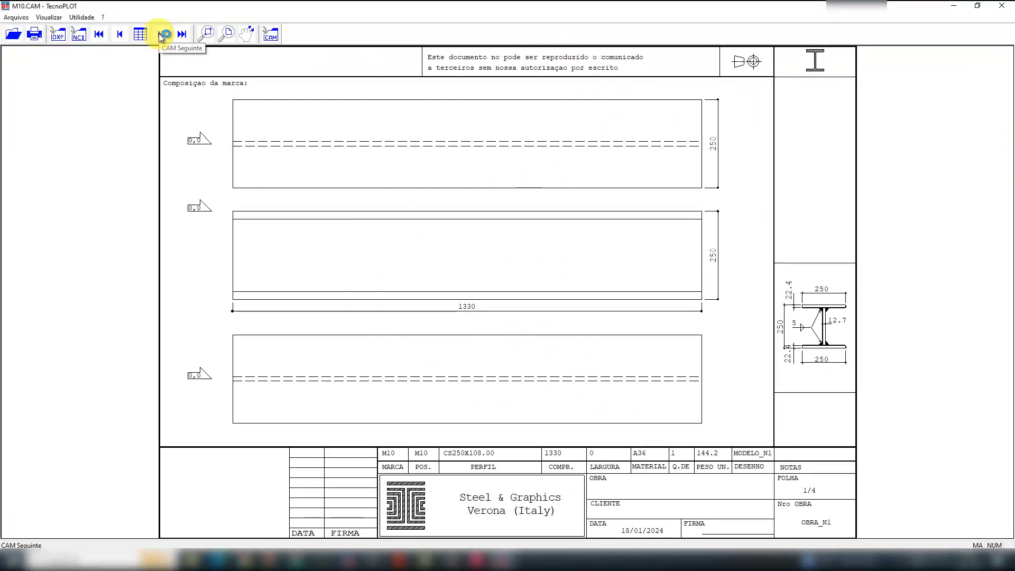
pyautogui.click(161, 35)
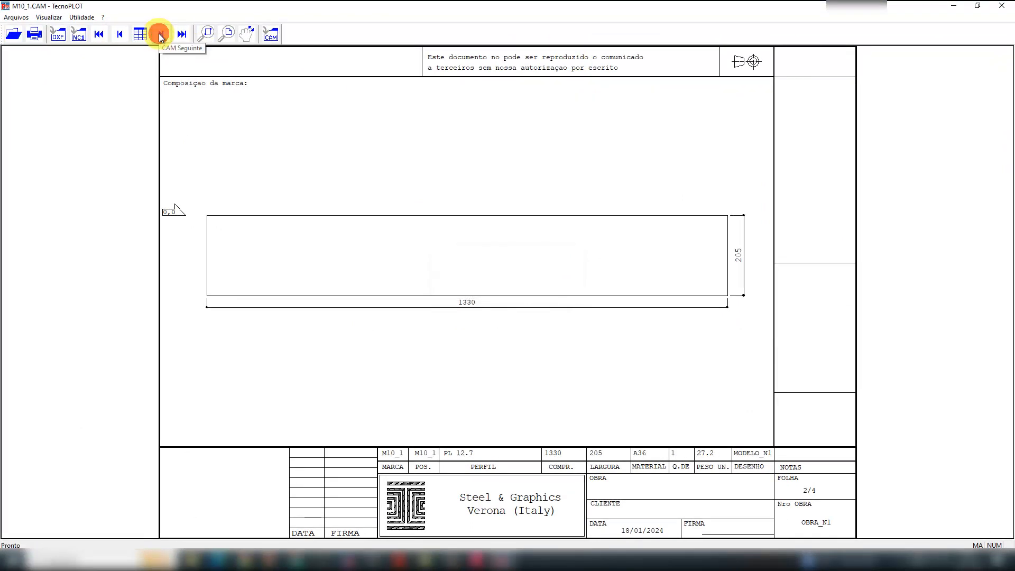
pyautogui.click(161, 35)
pyautogui.click(161, 35)
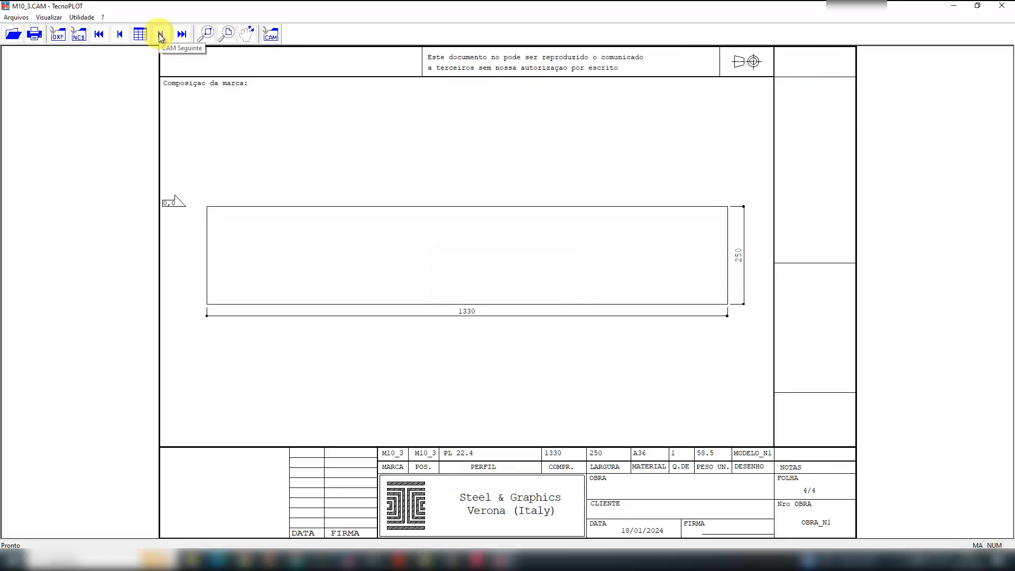
pyautogui.click(1001, 6)
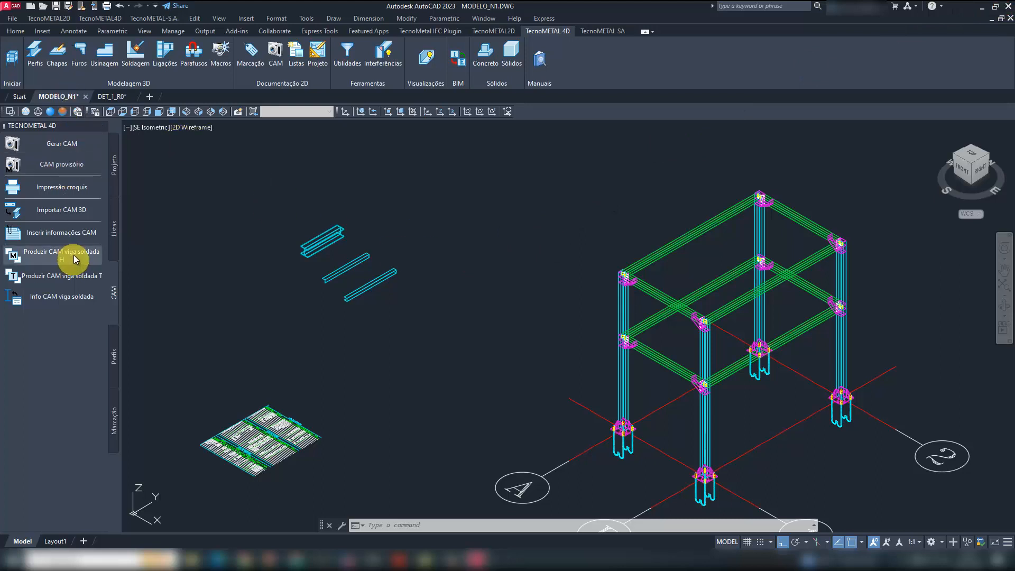
# - Load M11.CAM, M11_U.CAM, M12.CAM and M12_U.CAM into TecnoPLOT through Impressão croquis
pyautogui.click(75, 209)
pyautogui.click(68, 193)
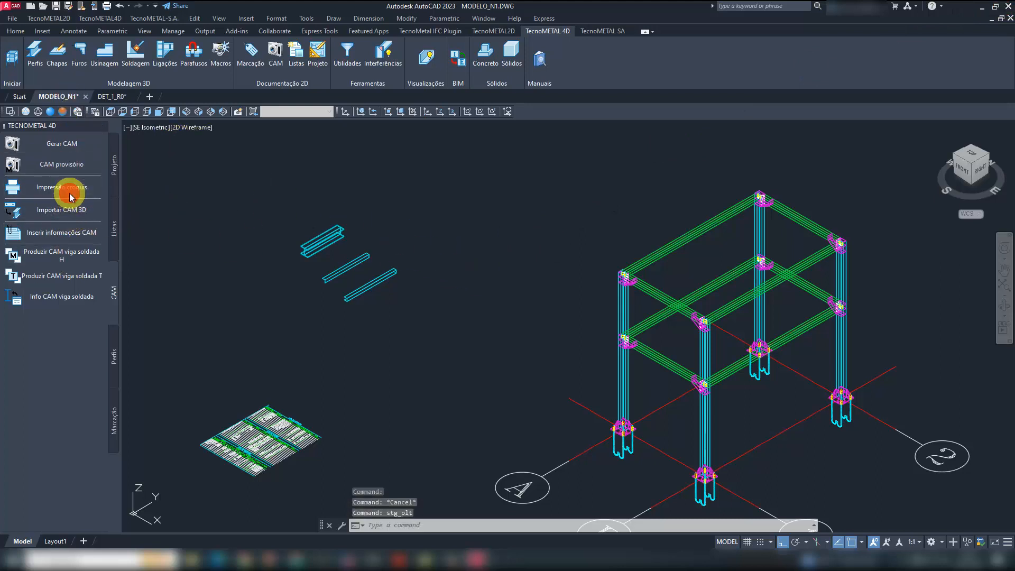
pyautogui.click(407, 220)
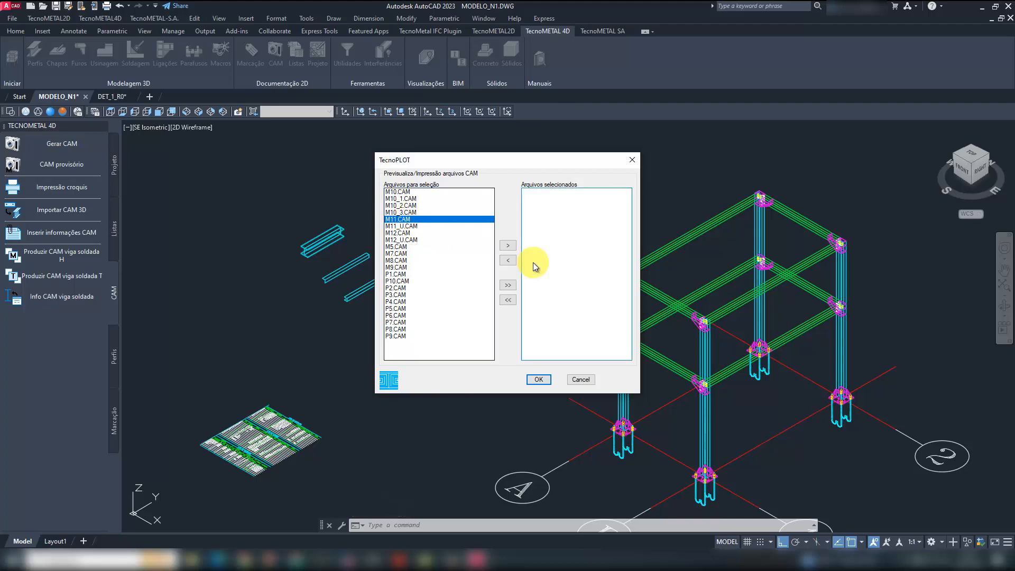
pyautogui.keyDown('shift'); pyautogui.click(403, 240); pyautogui.keyUp('shift')
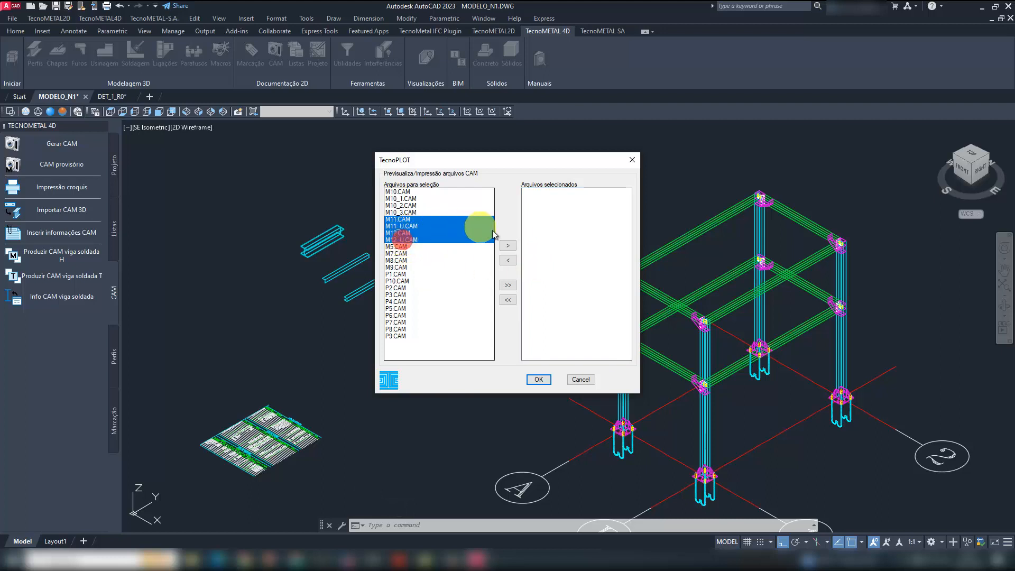
pyautogui.click(508, 245)
pyautogui.click(538, 379)
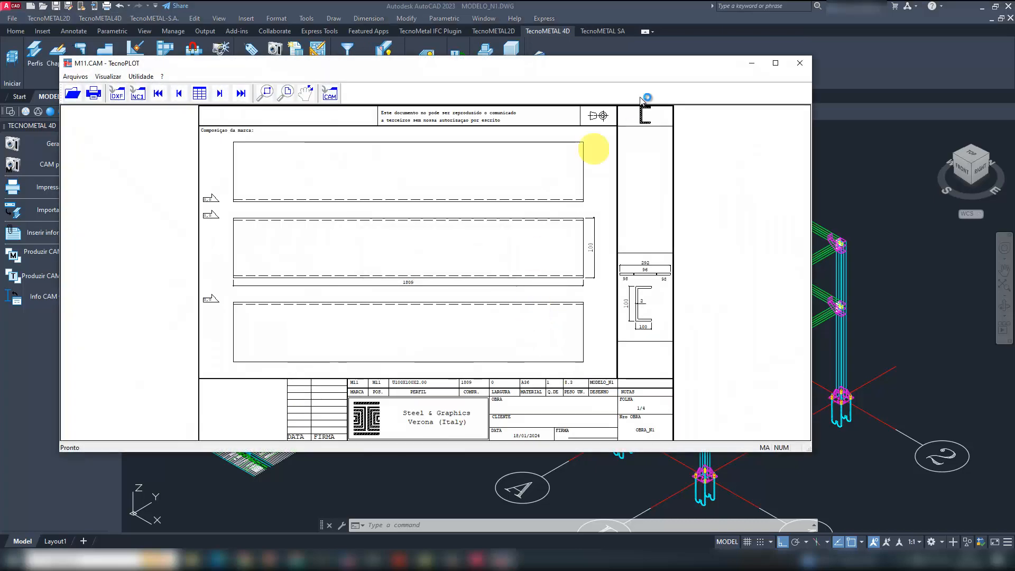
# - Examine the sketches of M11, M12 and their unfolded plates in a maximized TecnoPLOT up to M12_U, and close it
pyautogui.click(776, 63)
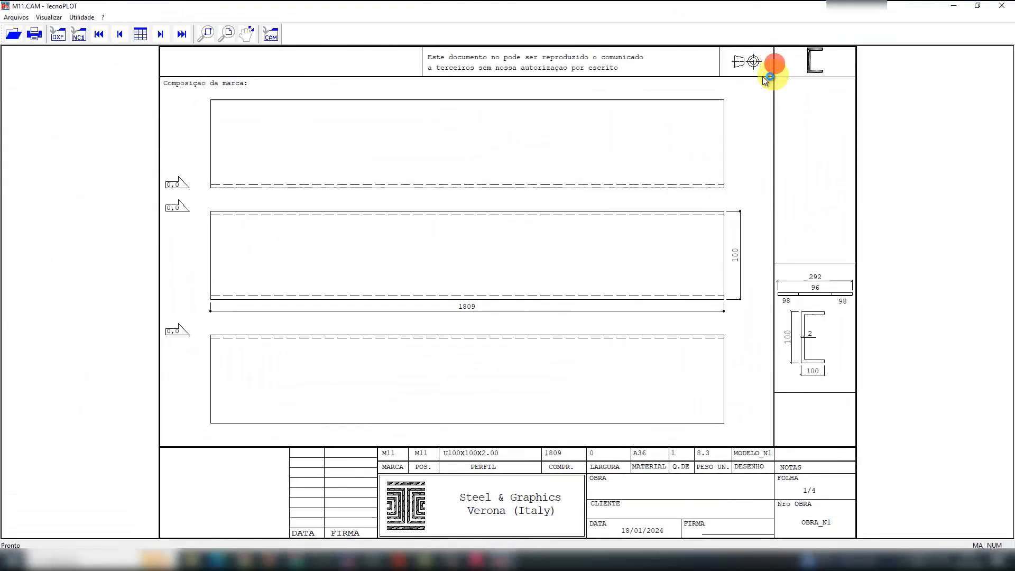
pyautogui.click(162, 35)
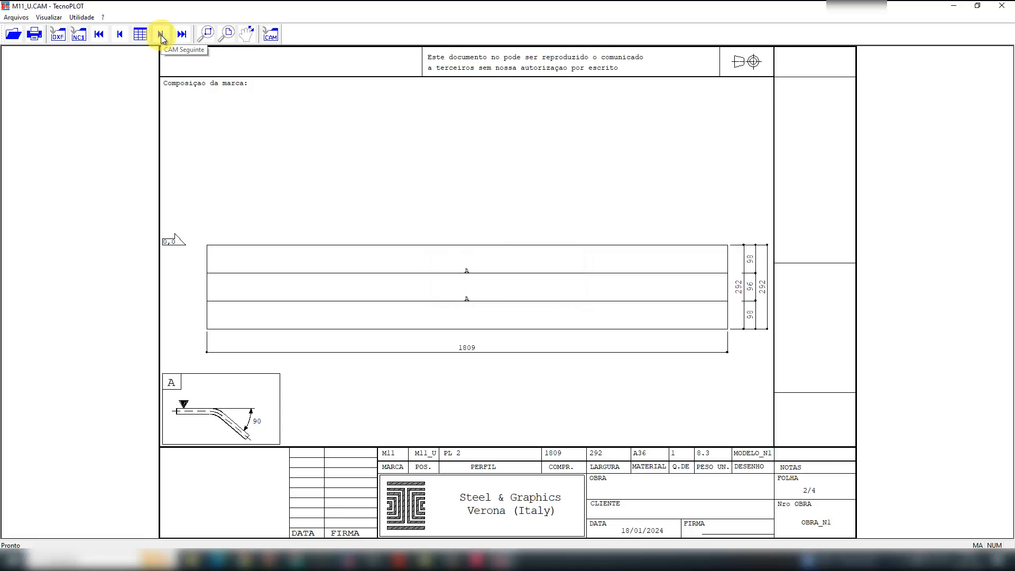
pyautogui.click(160, 35)
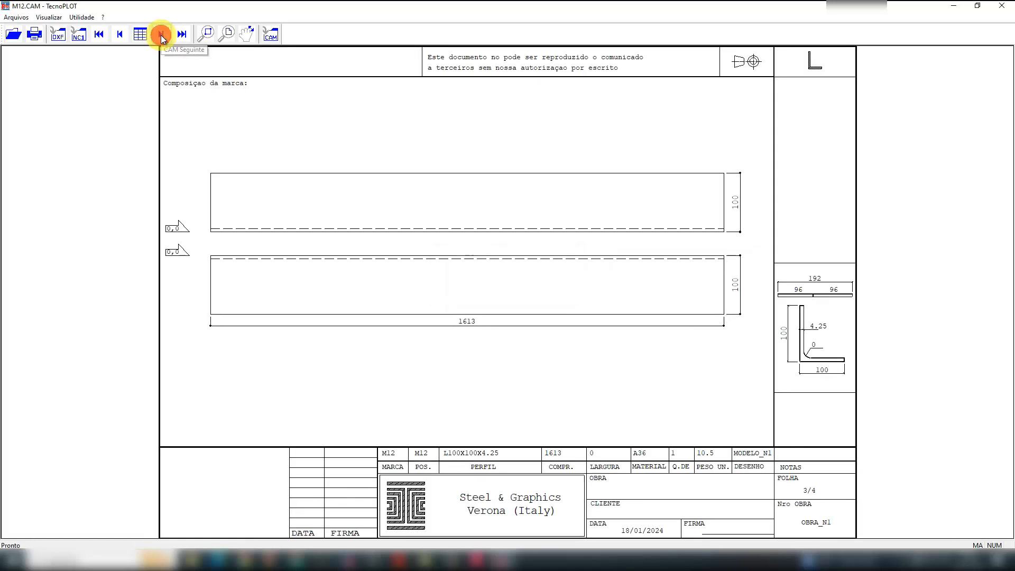
pyautogui.click(161, 34)
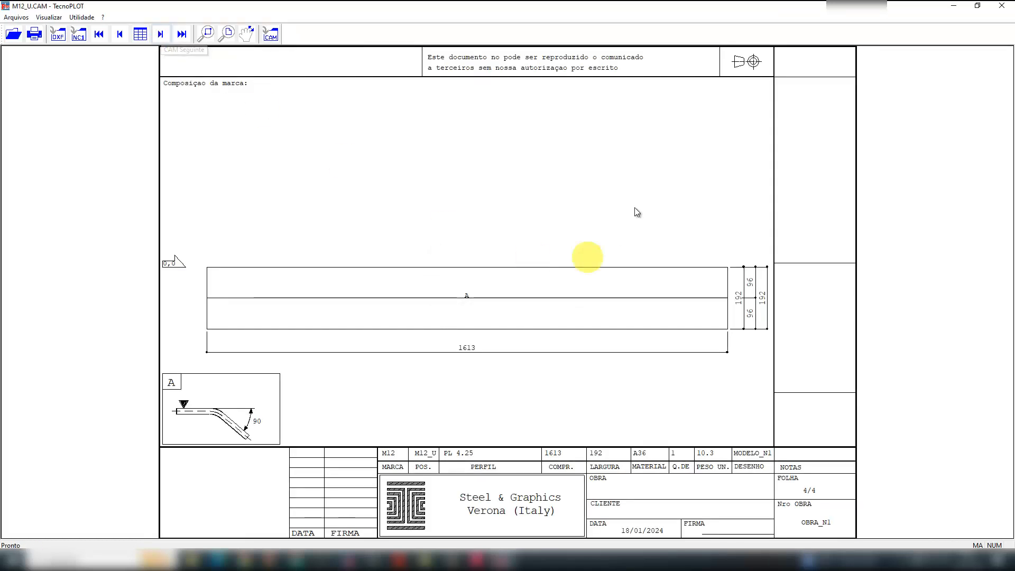
pyautogui.click(999, 8)
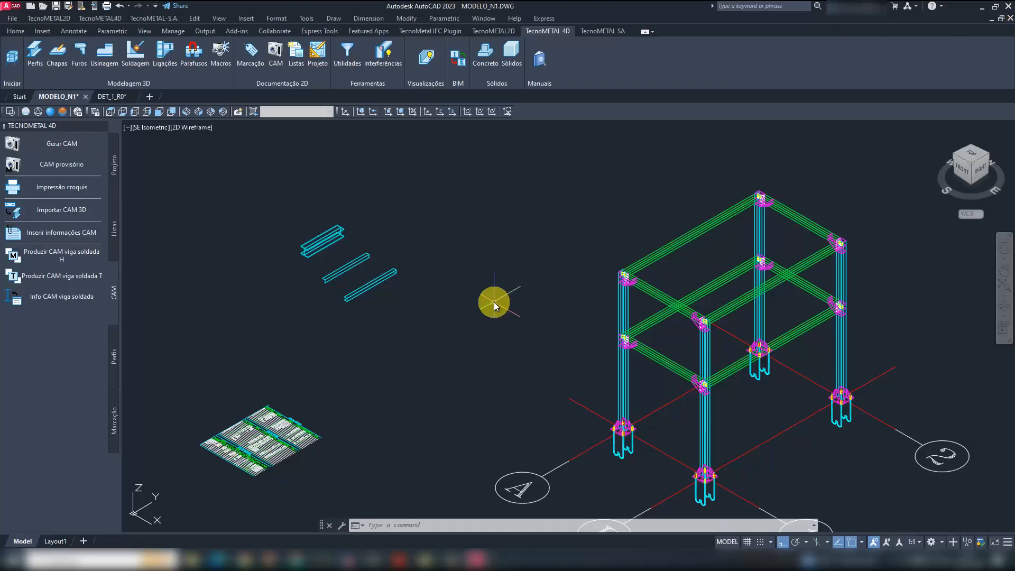
# - Load the plate CAM files from C:\2024.GRP\OBRA_N1.S&G\Cam into the launcher's Criar DXF de arquivos CAM e Nesting tool
pyautogui.moveTo(527, 355); pyautogui.dragTo(473, 317, button='middle')
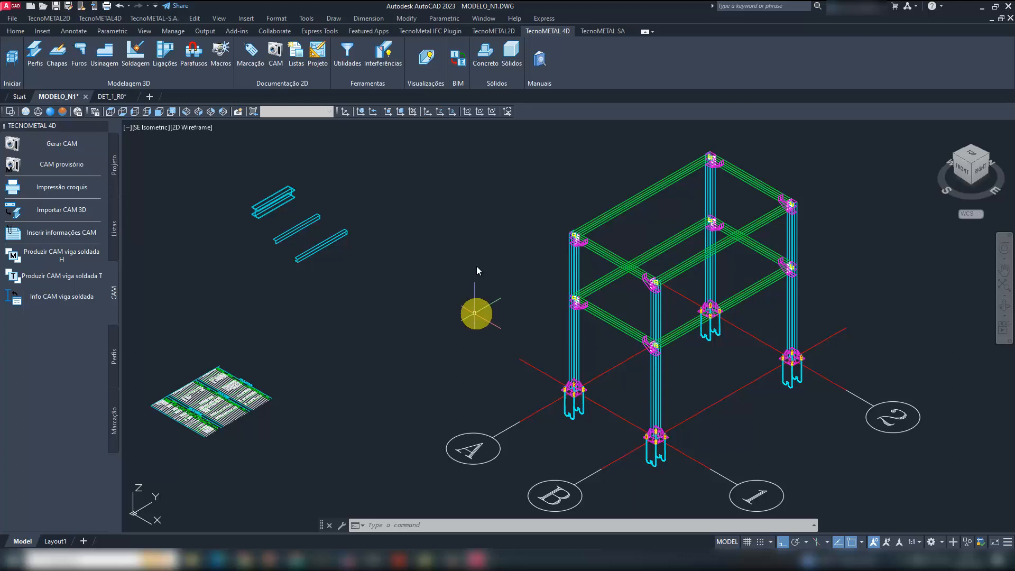
pyautogui.click(349, 556)
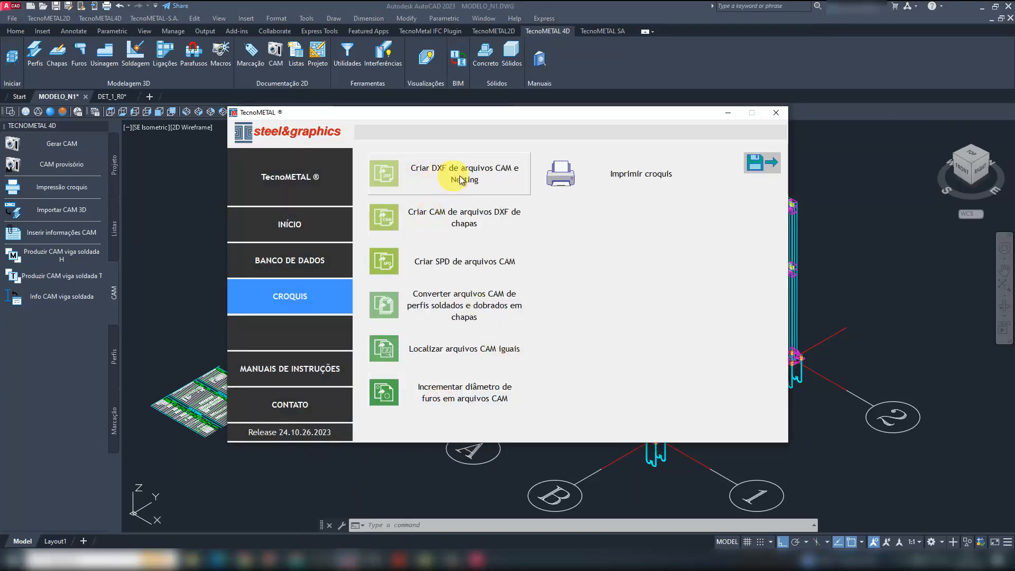
pyautogui.click(484, 172)
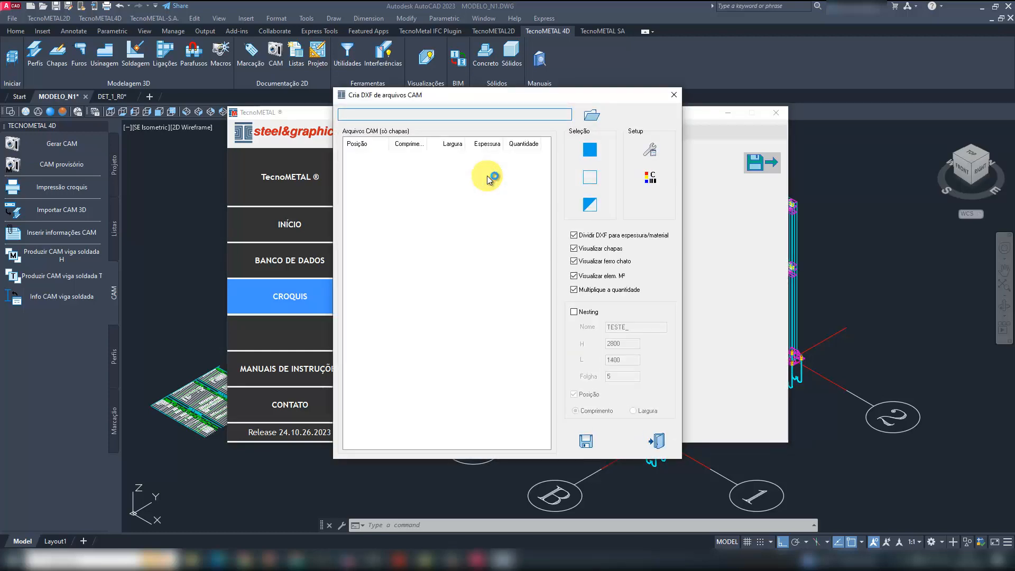
pyautogui.click(591, 115)
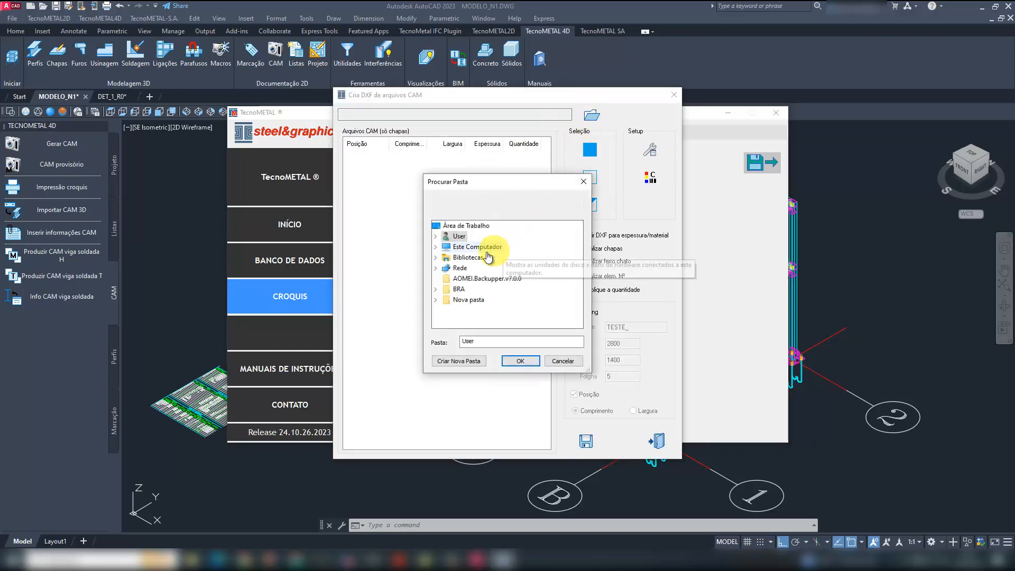
pyautogui.doubleClick(478, 246)
pyautogui.doubleClick(493, 310)
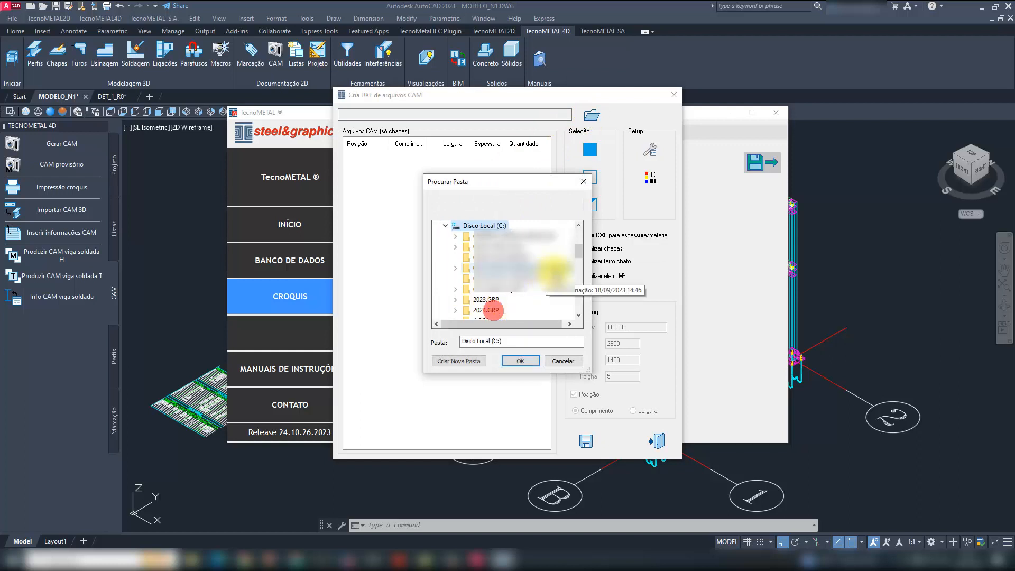
pyautogui.doubleClick(494, 310)
pyautogui.doubleClick(505, 311)
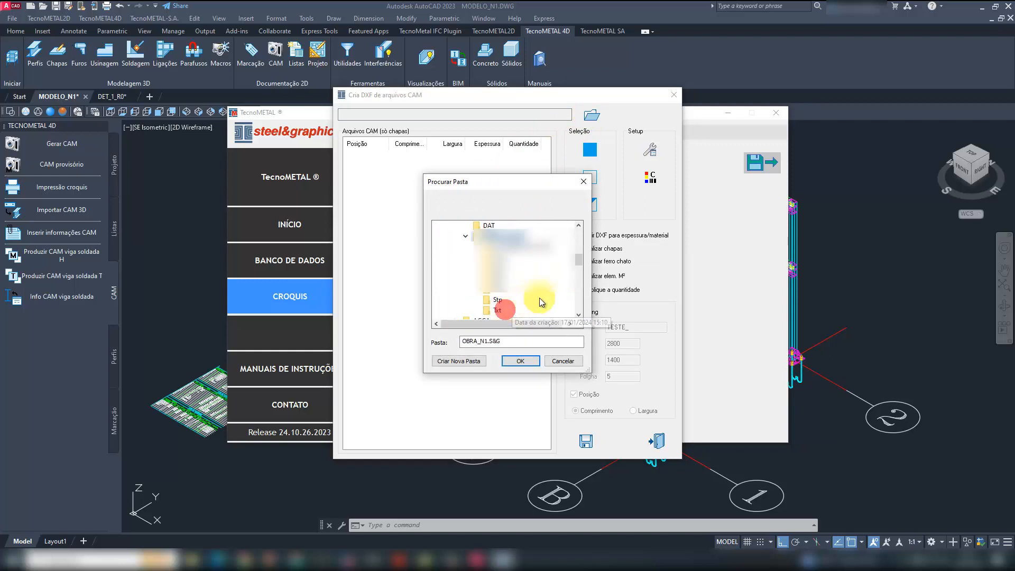
pyautogui.click(503, 258)
pyautogui.click(531, 361)
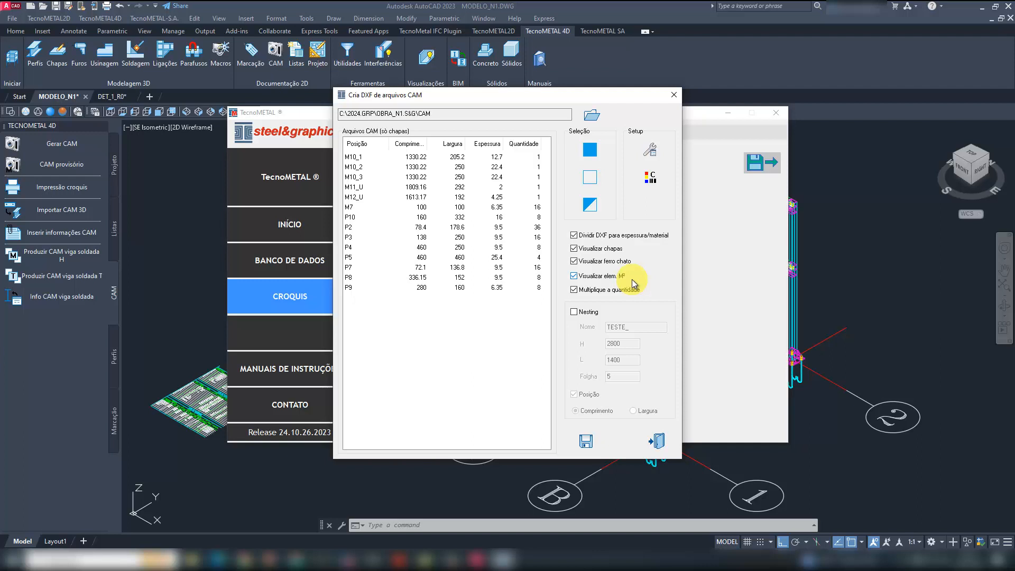
# - Select all listed plate files from M10_1 to P9, and check the DXF setup without changing its options
pyautogui.click(421, 157)
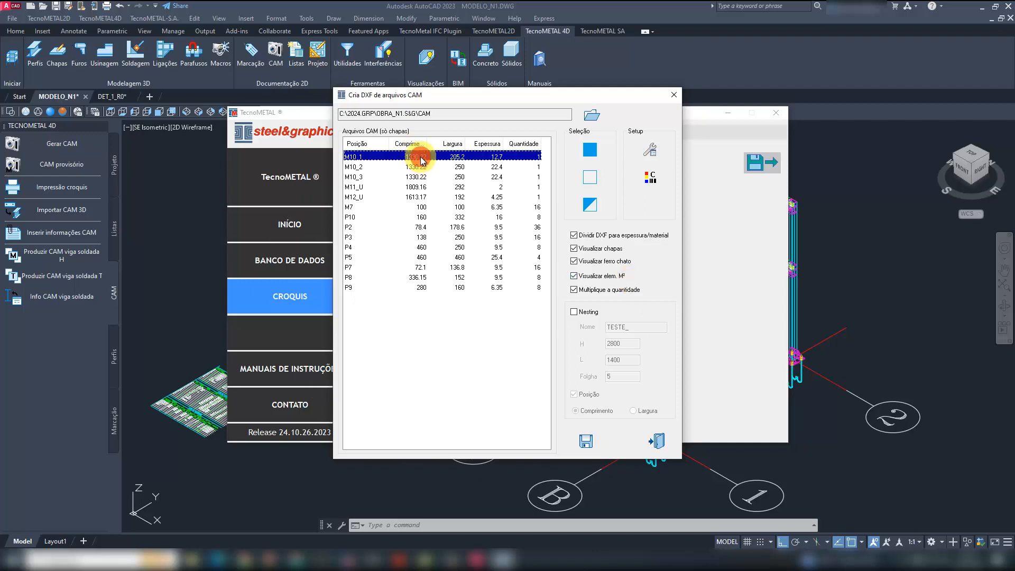
pyautogui.keyDown('shift'); pyautogui.click(427, 286); pyautogui.keyUp('shift')
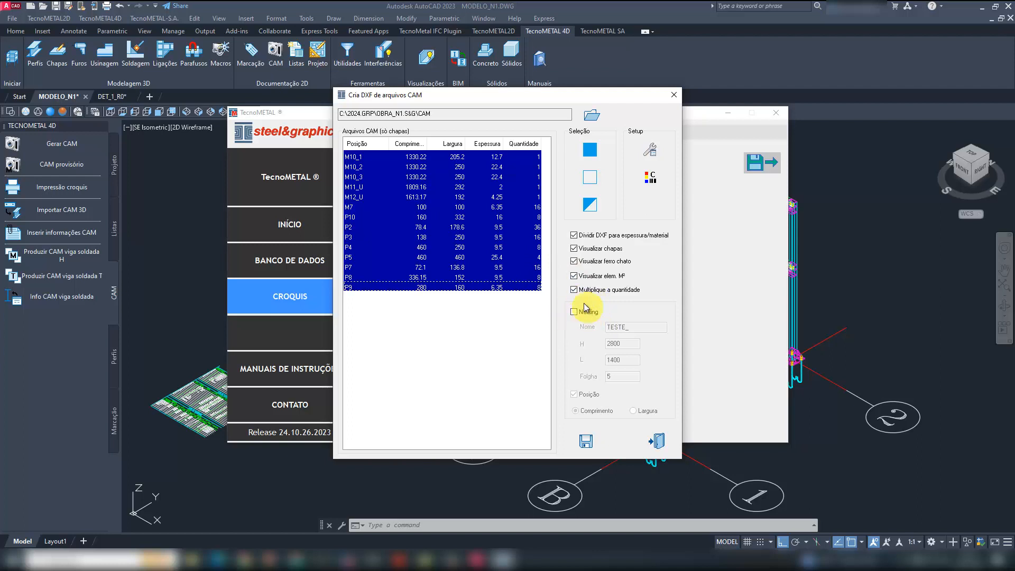
pyautogui.click(593, 152)
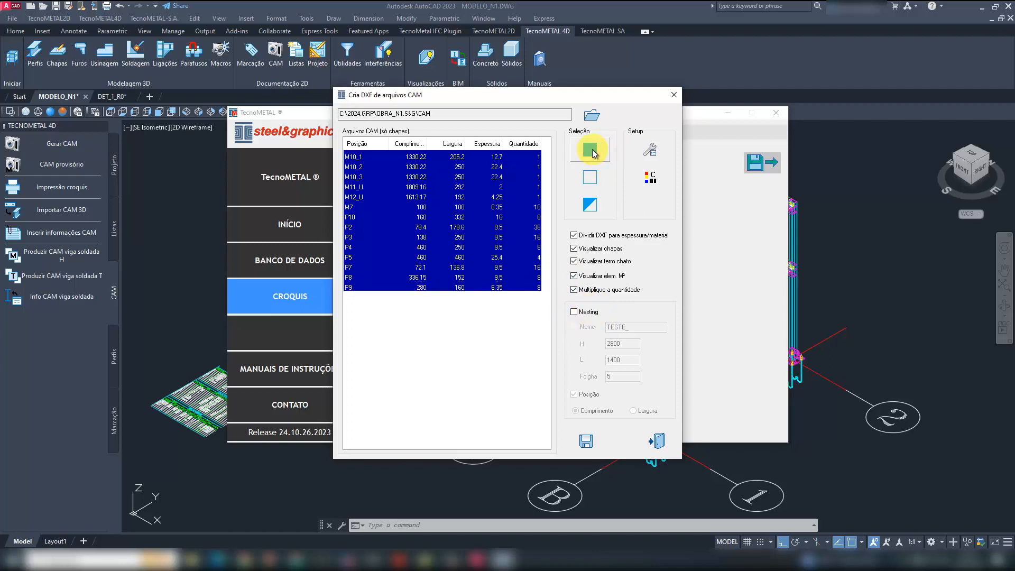
pyautogui.click(591, 153)
pyautogui.click(649, 151)
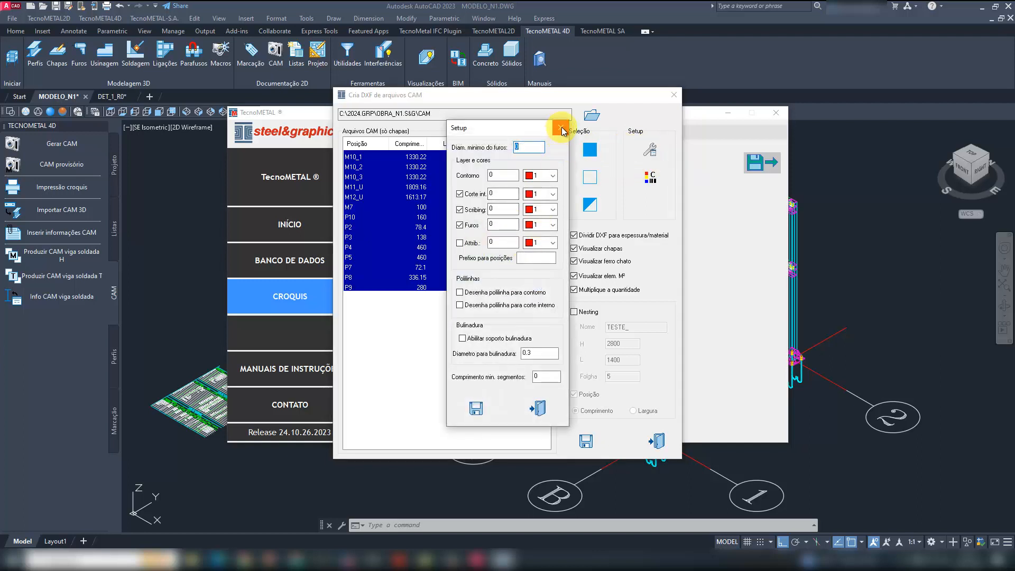
pyautogui.click(562, 130)
# - Create the DXF files of the selected plates, with the Cam folder of OBRA_N1.S&G as destination
pyautogui.click(585, 441)
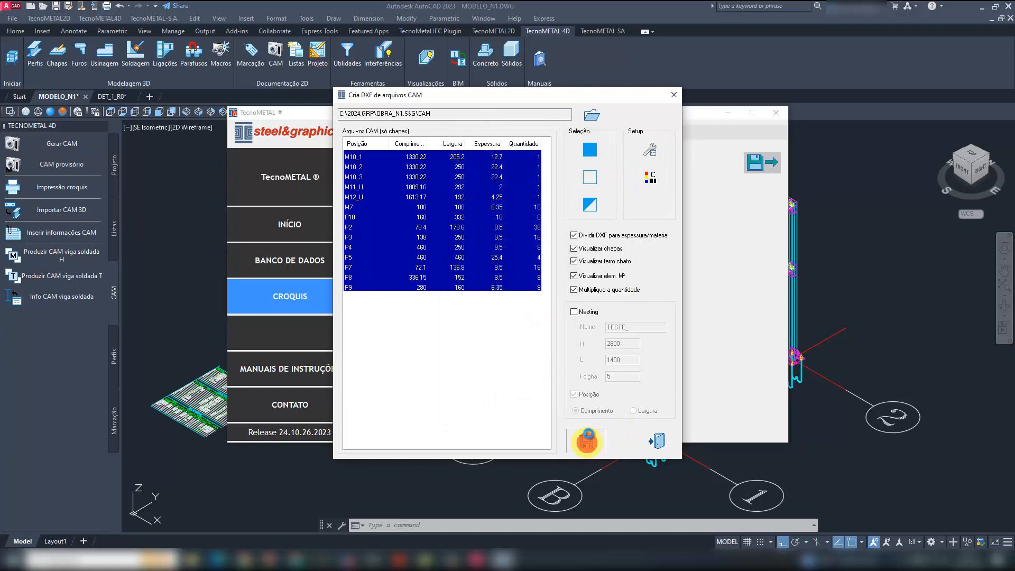
pyautogui.click(490, 248)
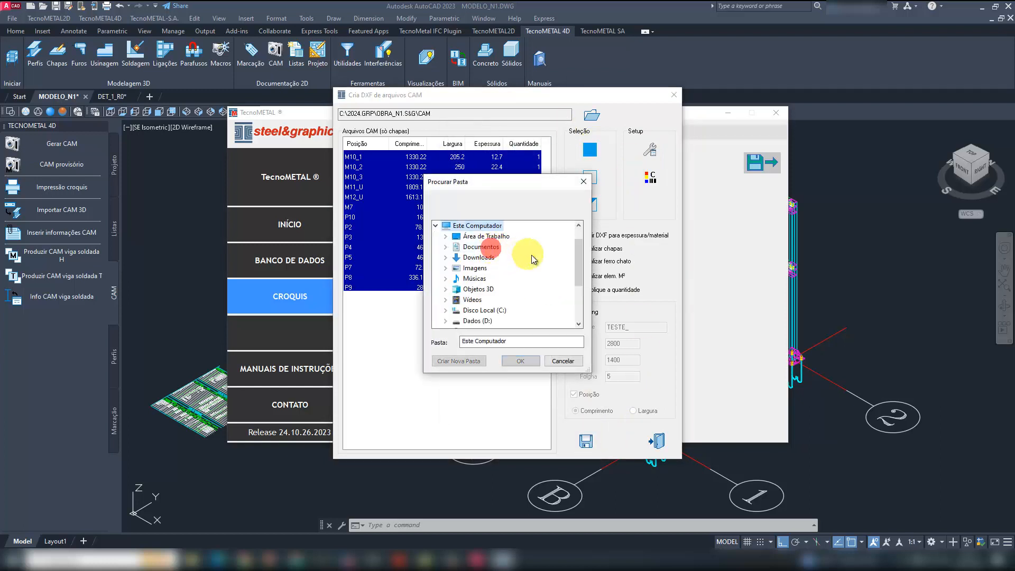
pyautogui.click(485, 310)
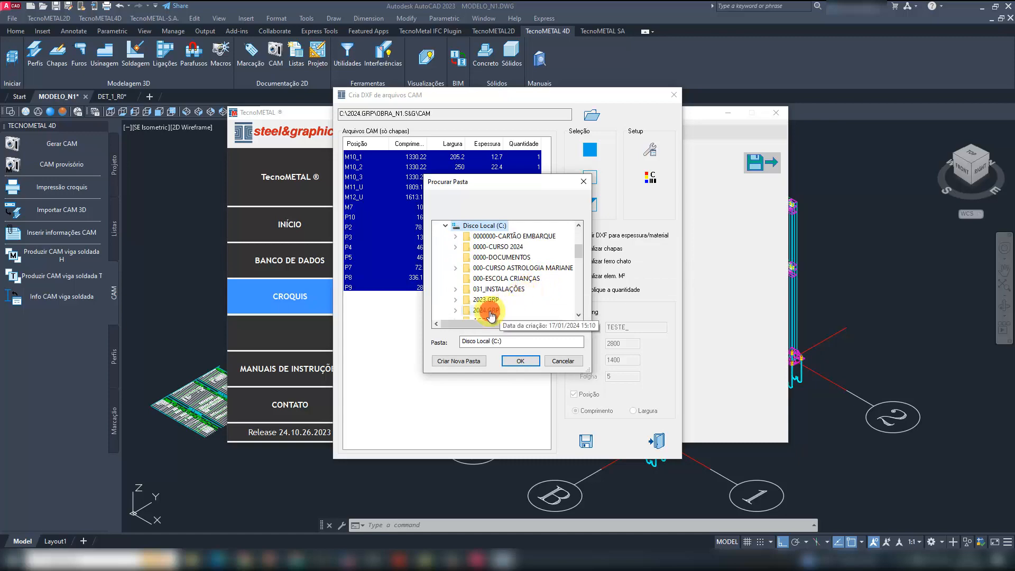
pyautogui.click(494, 268)
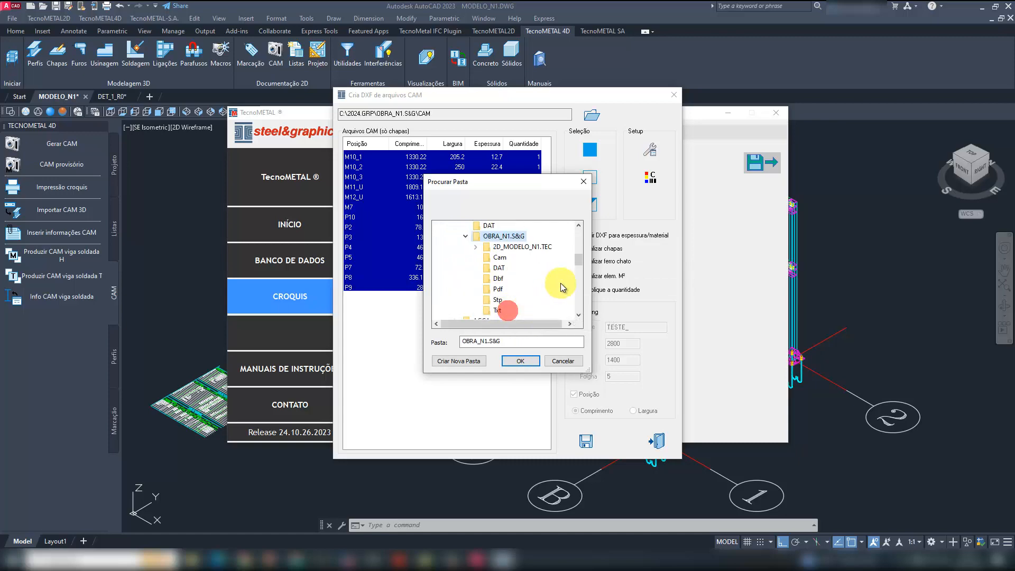
pyautogui.click(501, 258)
pyautogui.click(520, 361)
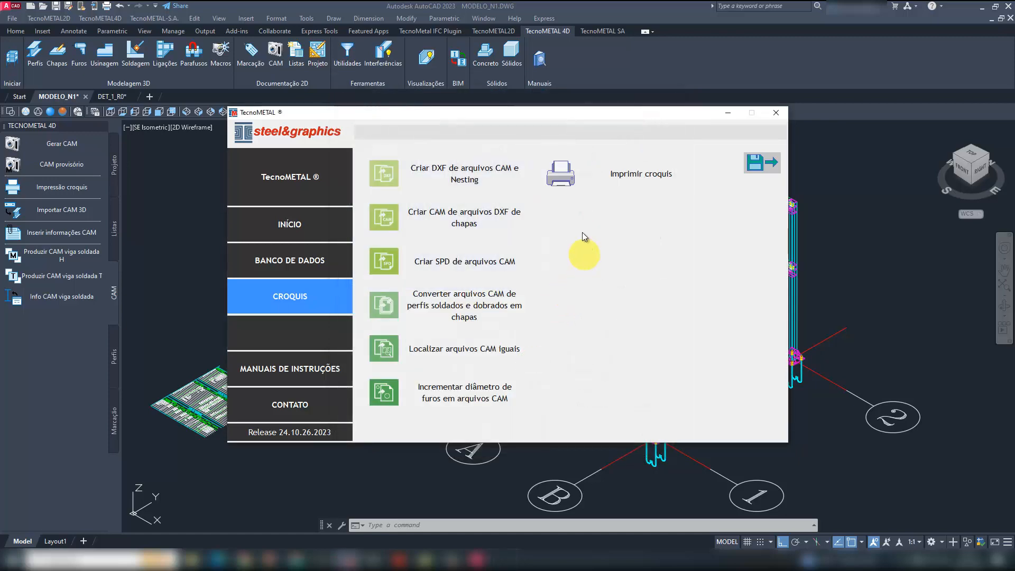
# - Switch to File Explorer's Cam folder and examine the DXF files in the 4_25_A36 and 2_A36 subfolders
pyautogui.click(190, 555)
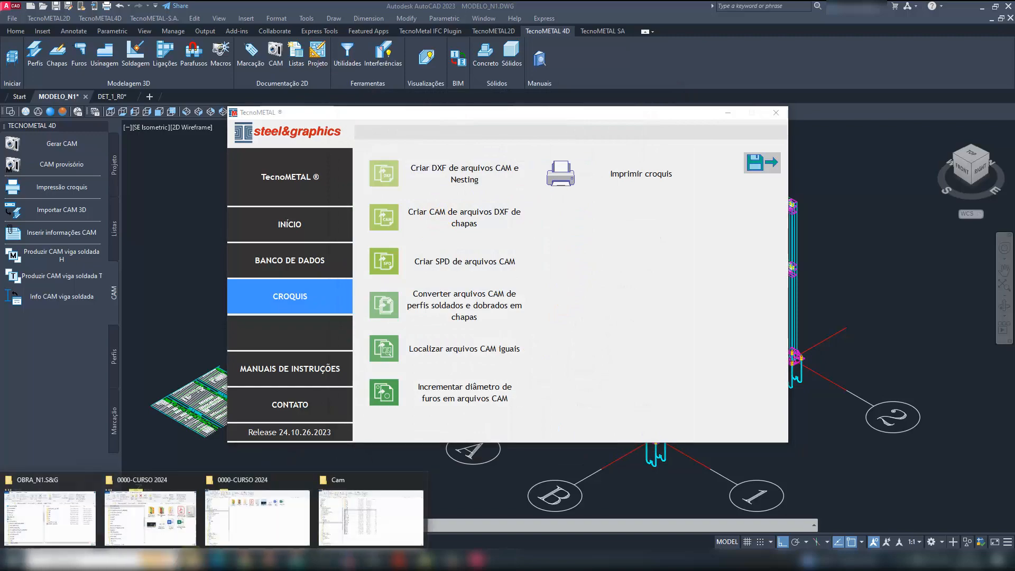
pyautogui.click(356, 503)
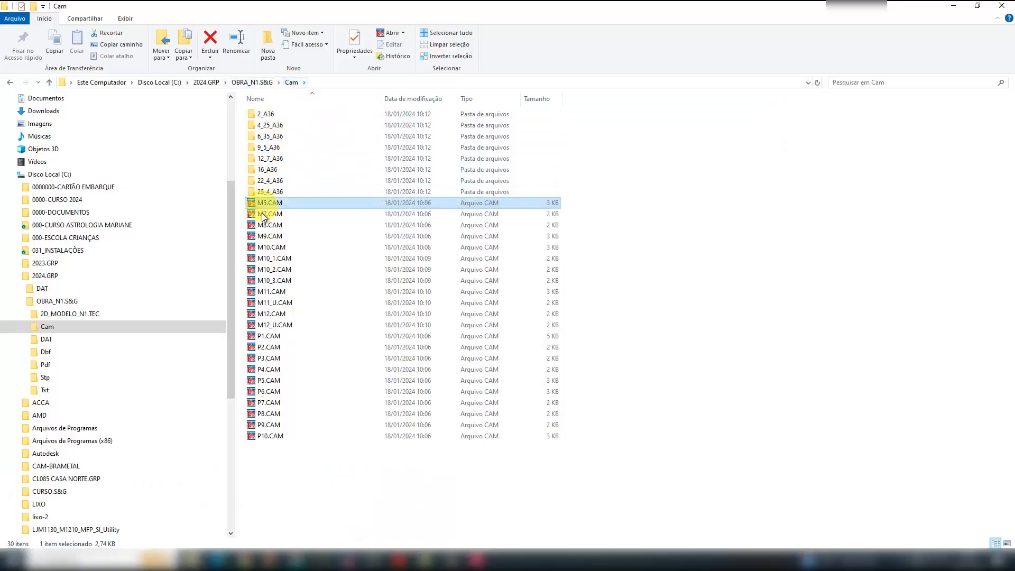
pyautogui.click(268, 114)
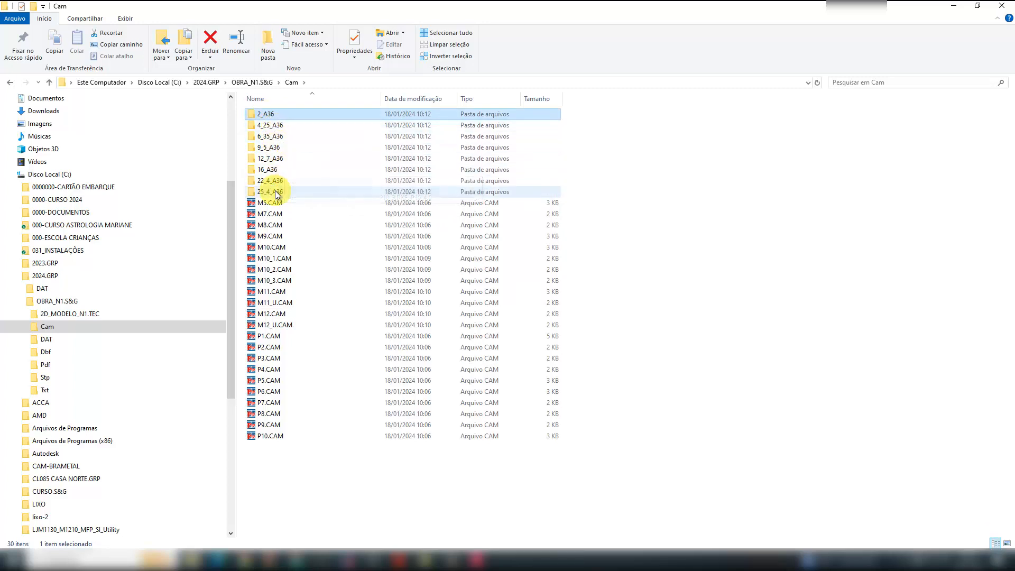
pyautogui.click(275, 126)
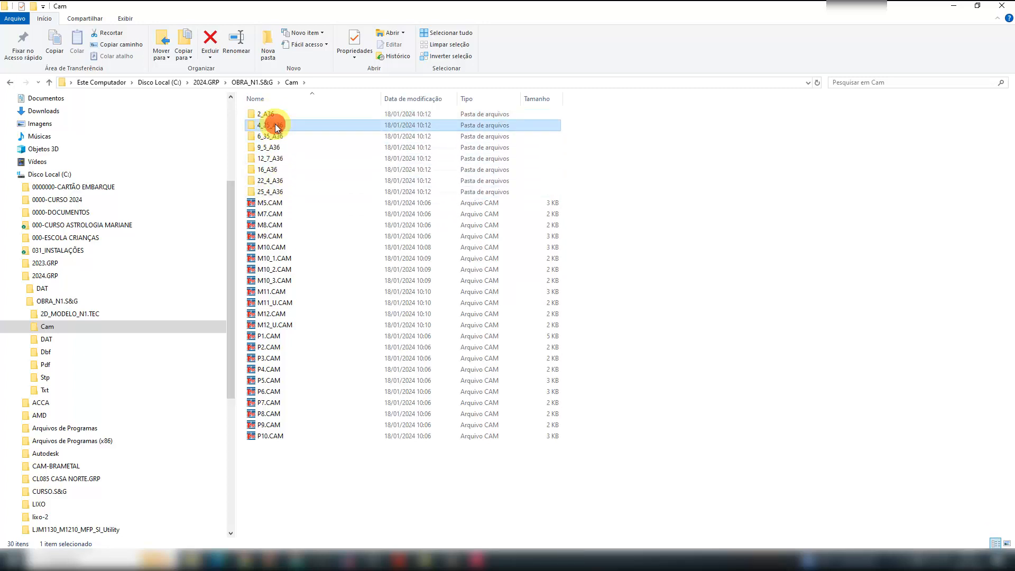
pyautogui.doubleClick(274, 125)
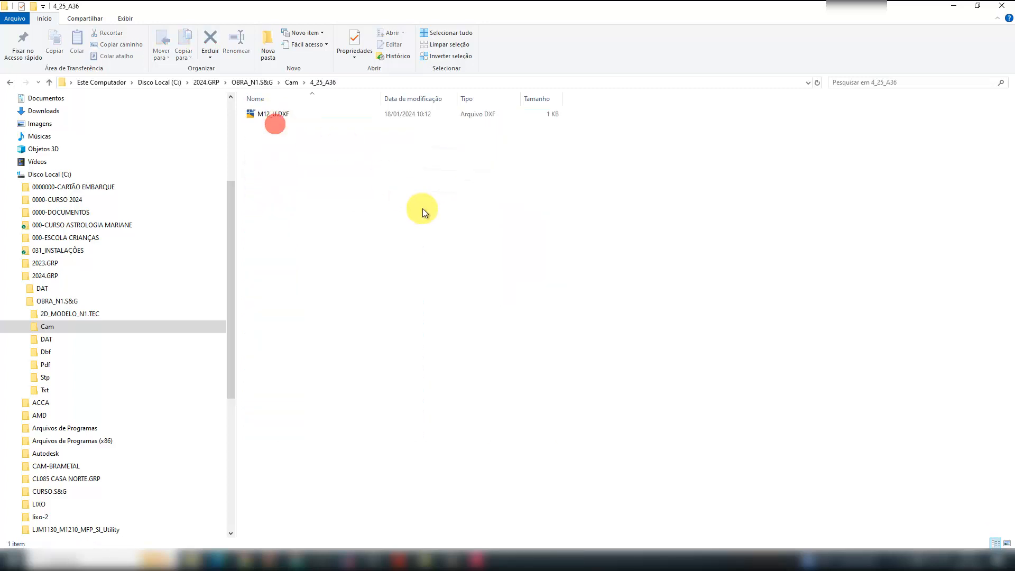
pyautogui.click(9, 84)
pyautogui.doubleClick(268, 114)
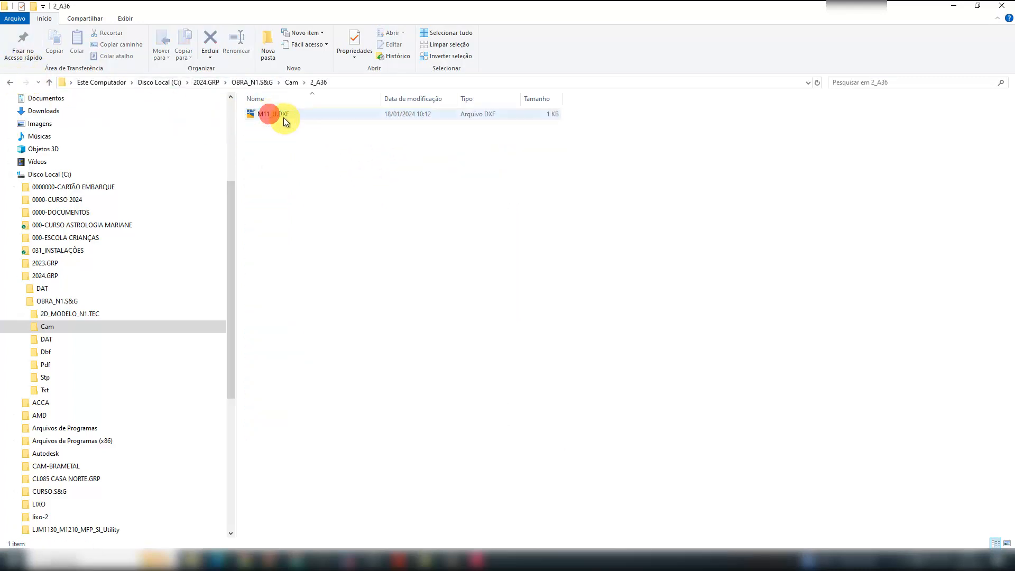
pyautogui.click(279, 115)
pyautogui.click(11, 82)
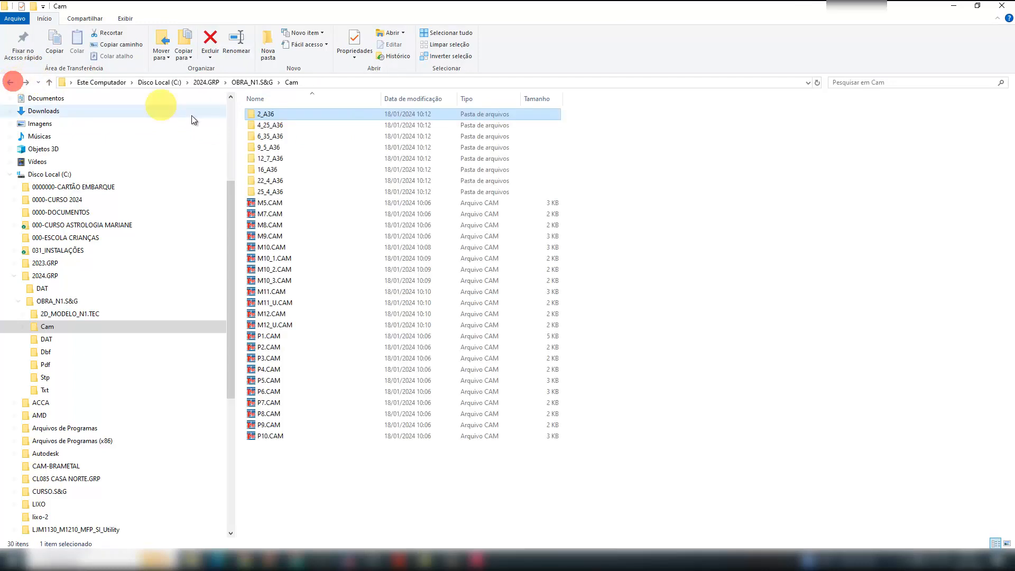
# - Open P9_1.DXF from the 6_35_A36 folder in AutoCAD, inspect the plate outline, and close it without saving
pyautogui.doubleClick(275, 137)
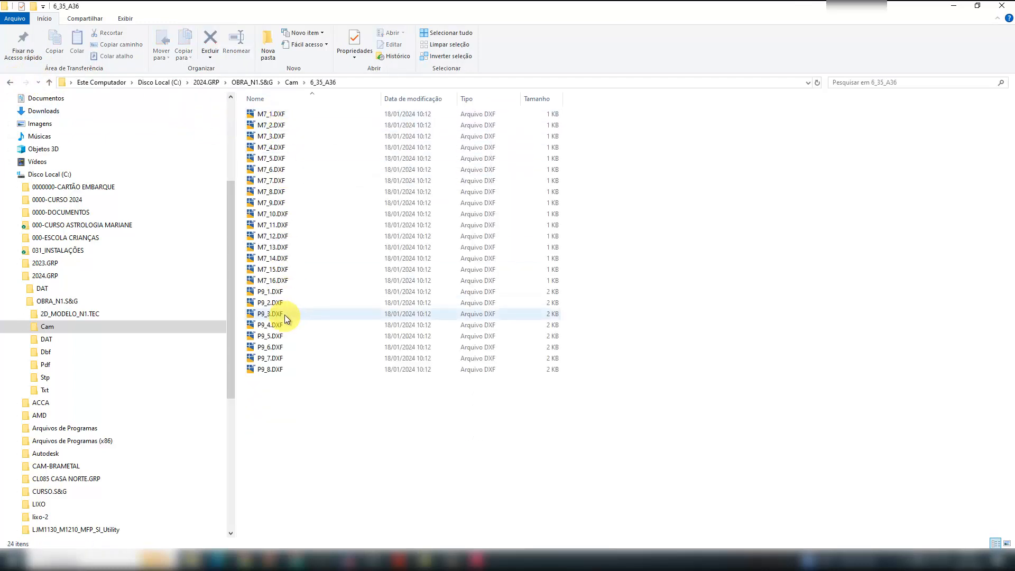
pyautogui.click(271, 293)
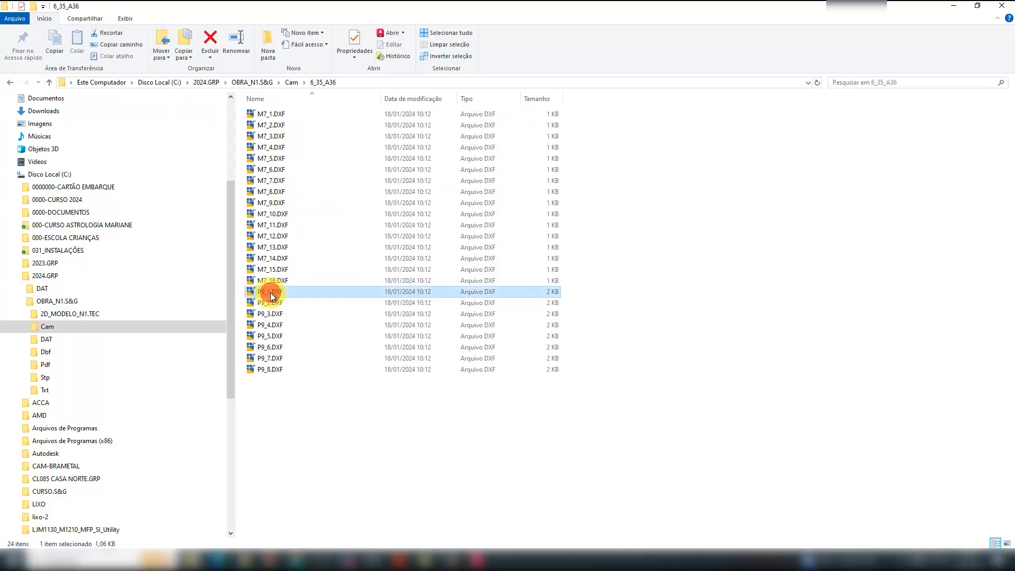
pyautogui.doubleClick(270, 294)
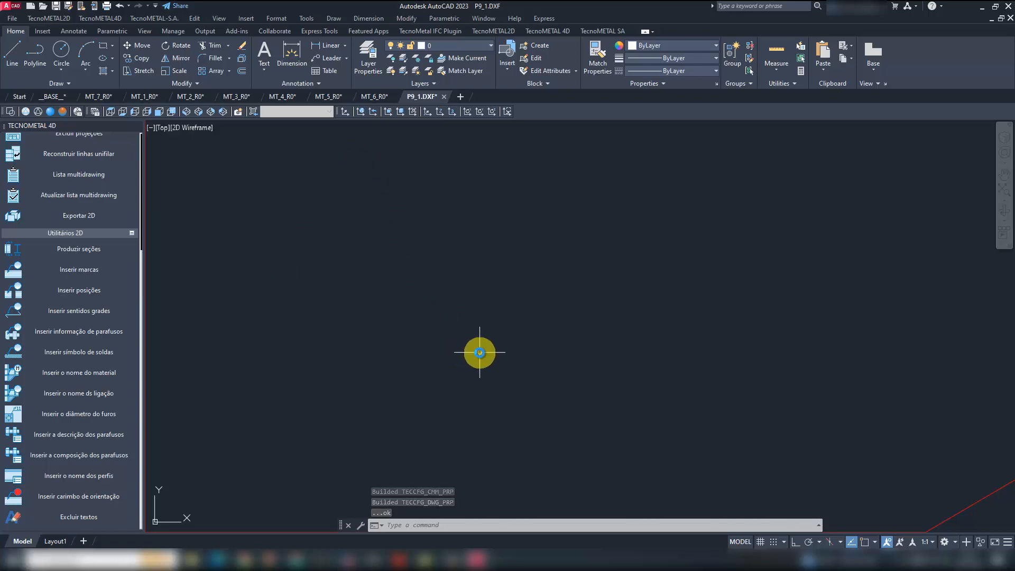
pyautogui.scroll(-10, 477, 352)
pyautogui.scroll(-8, 594, 356)
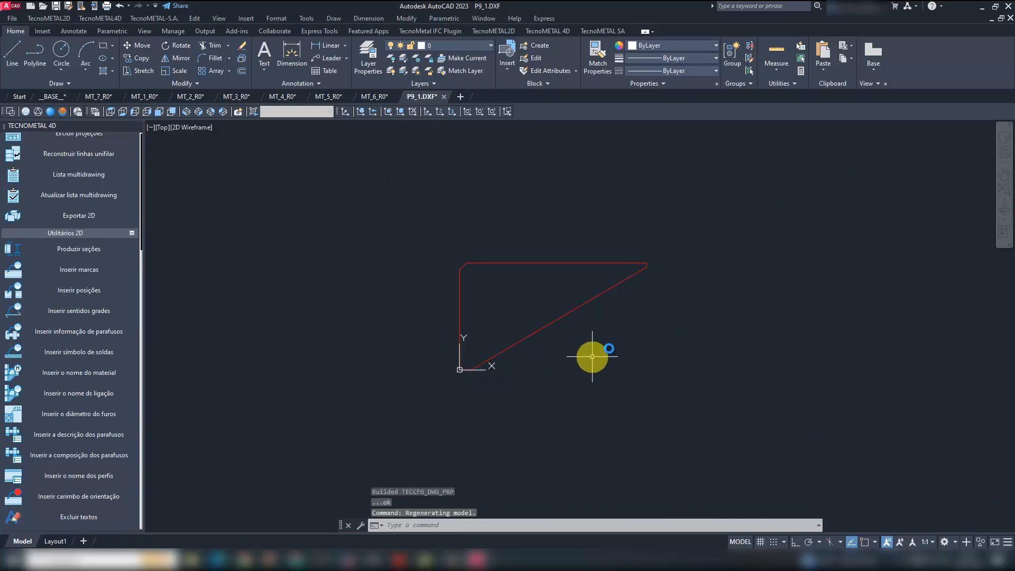
pyautogui.scroll(4, 623, 318)
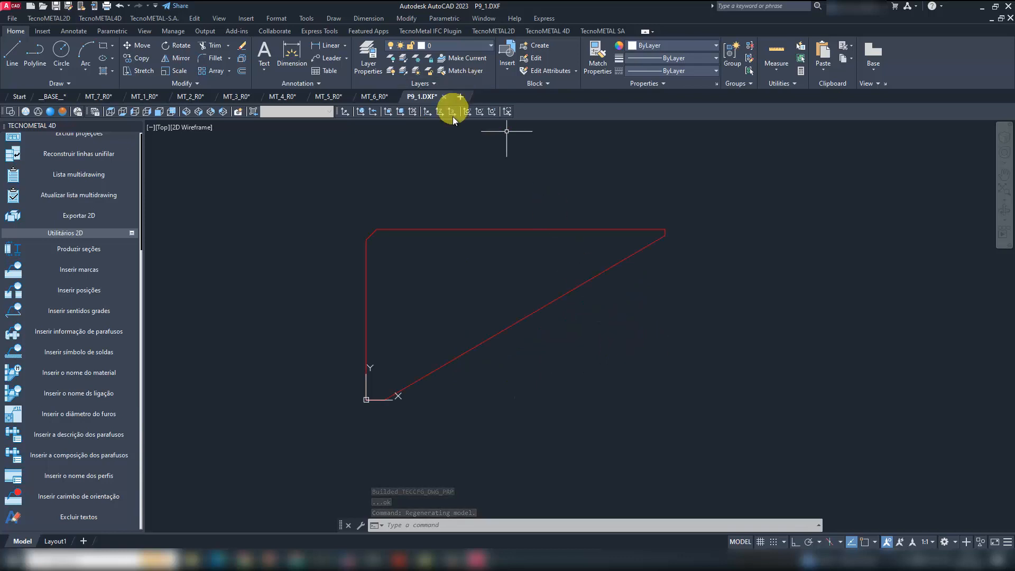
pyautogui.click(444, 97)
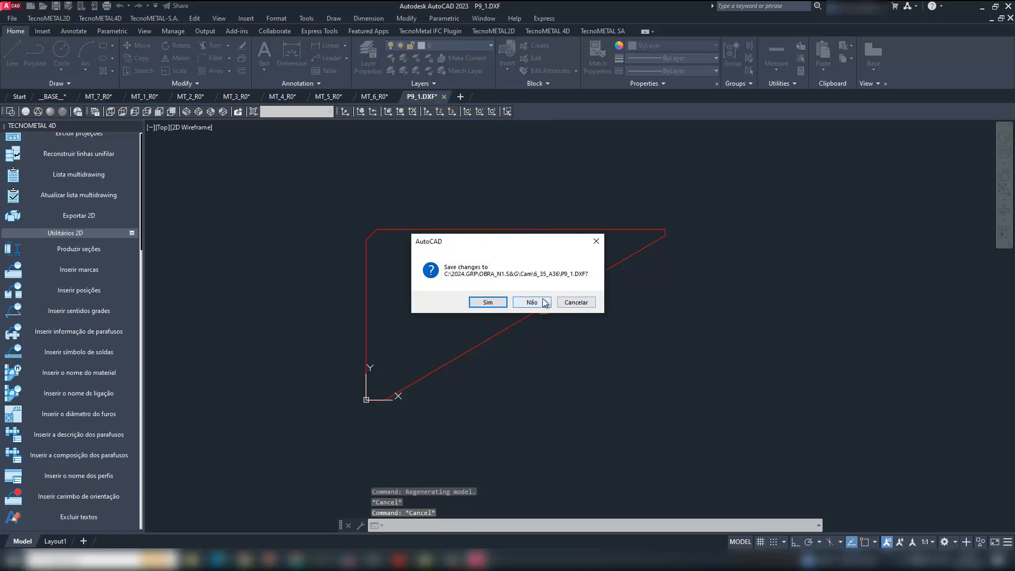
pyautogui.click(531, 301)
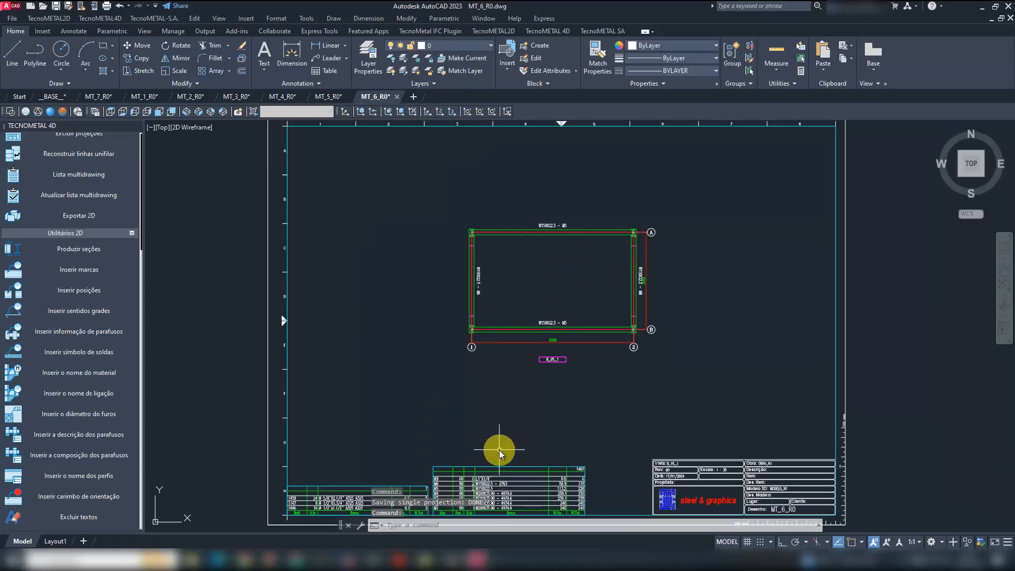
# - Reload the Cam folder into Criar DXF de arquivos CAM e Nesting, and enable nesting for all listed plates
pyautogui.click(349, 560)
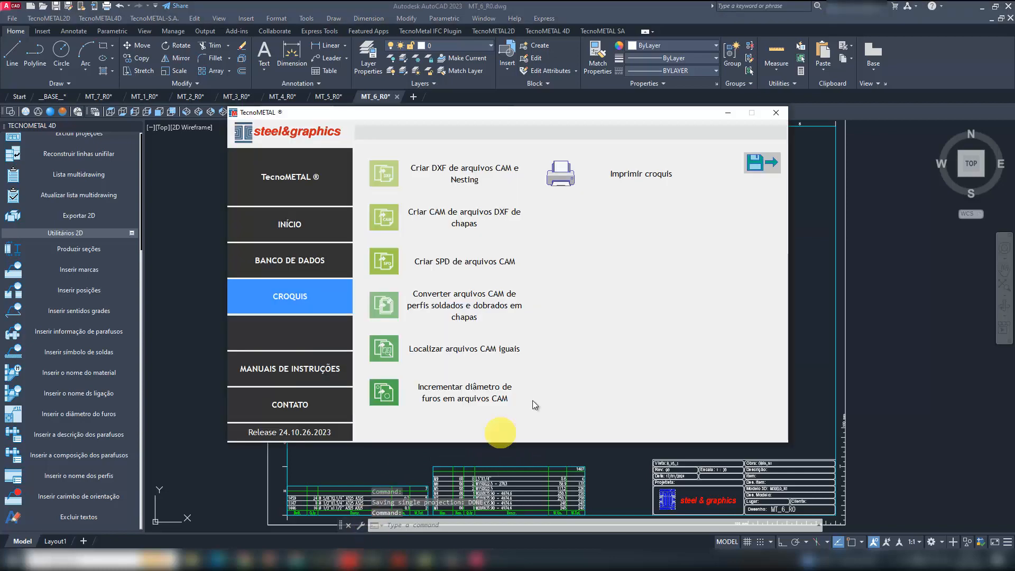
pyautogui.click(464, 170)
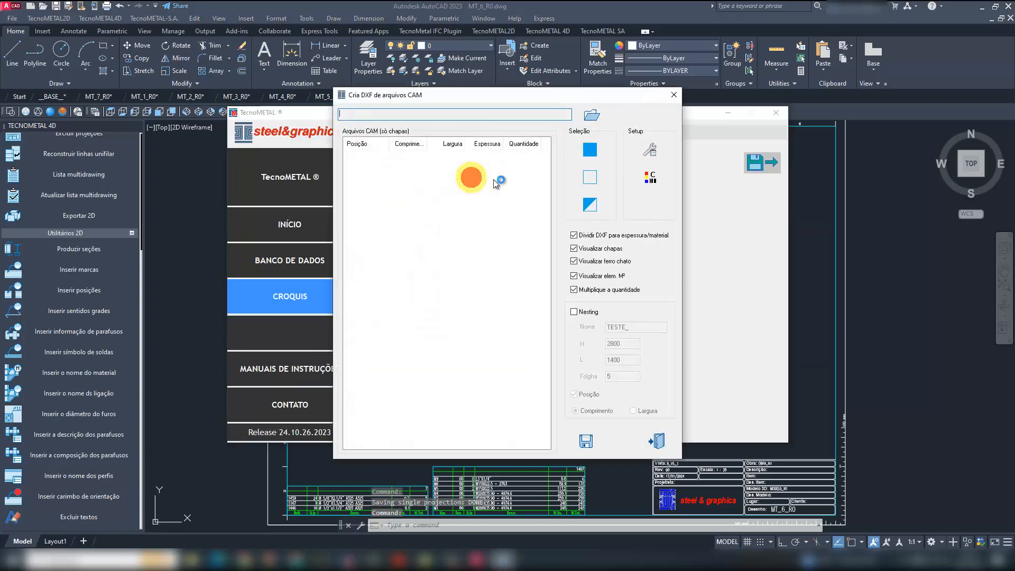
pyautogui.click(587, 116)
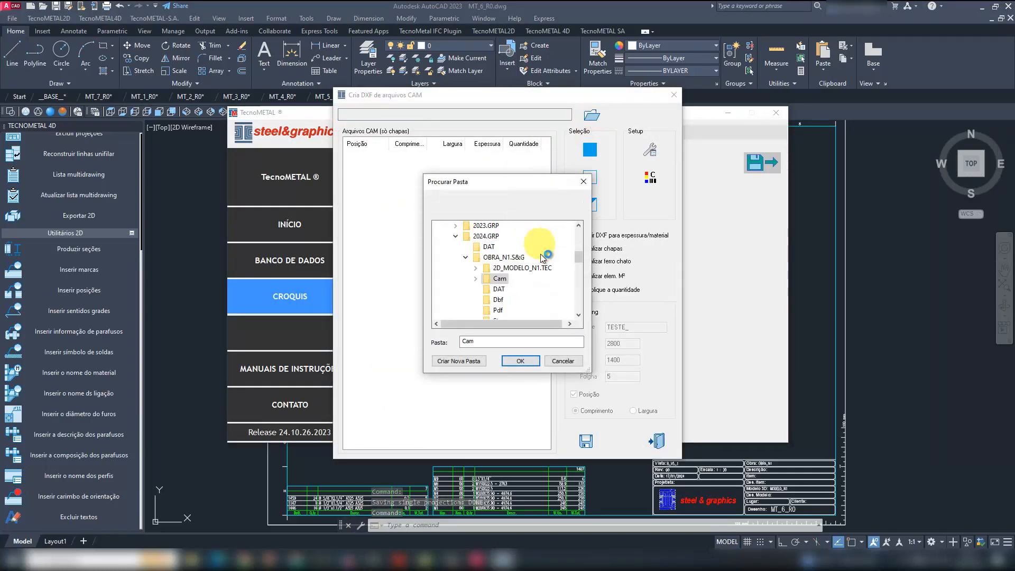
pyautogui.click(520, 360)
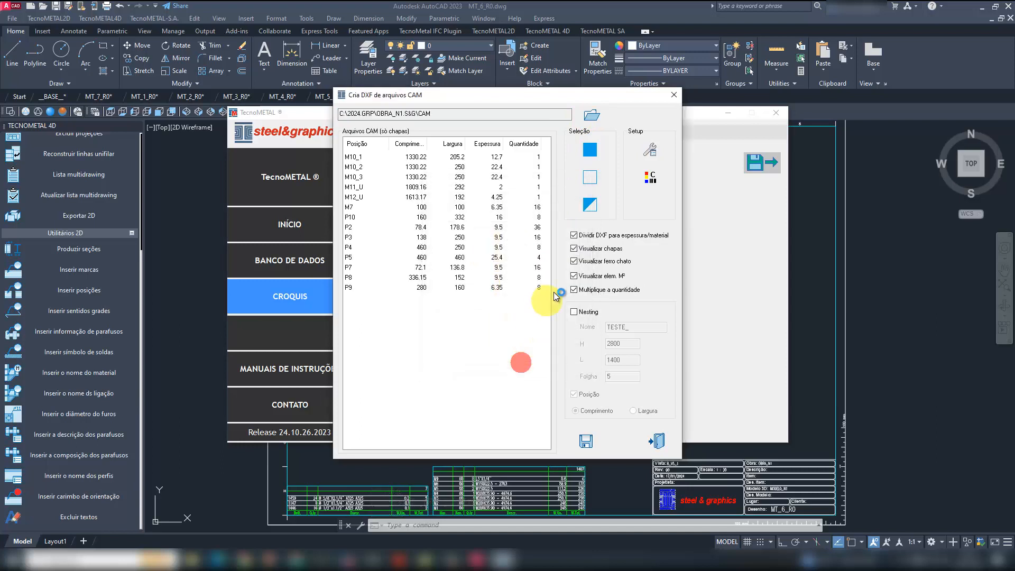
pyautogui.click(589, 150)
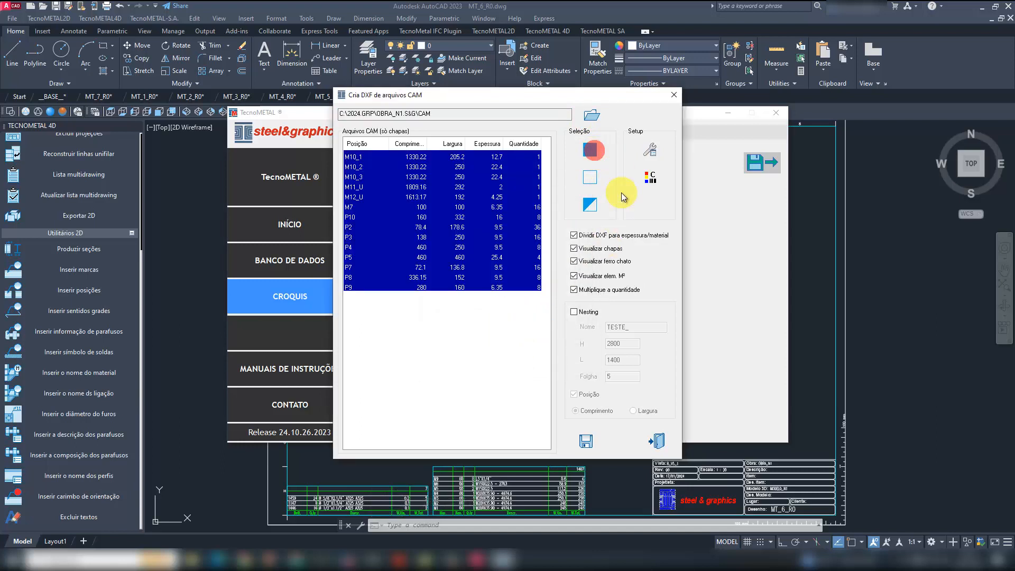
pyautogui.click(588, 312)
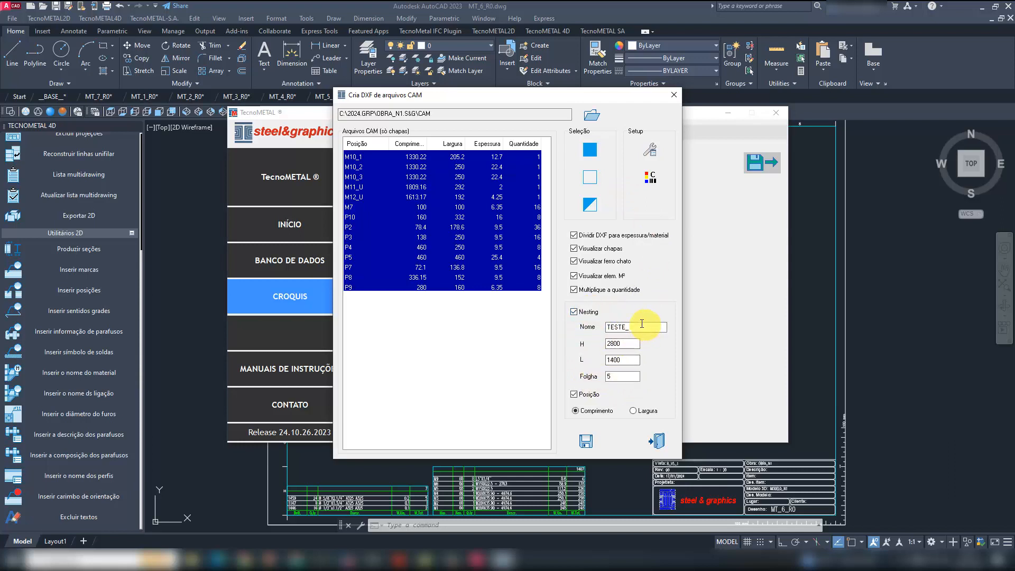
# - Create the nested DXF files of the selected plates with the name TESTE_ in OBRA_N1.S&G's Cam folder, and dismiss the log and TecnoMETAL window
pyautogui.click(639, 327)
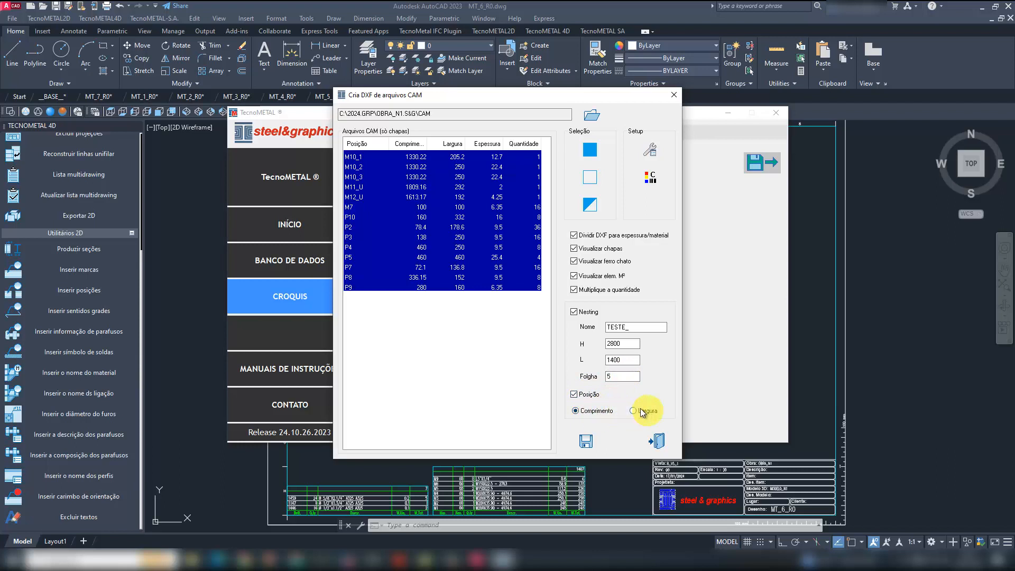
pyautogui.click(585, 441)
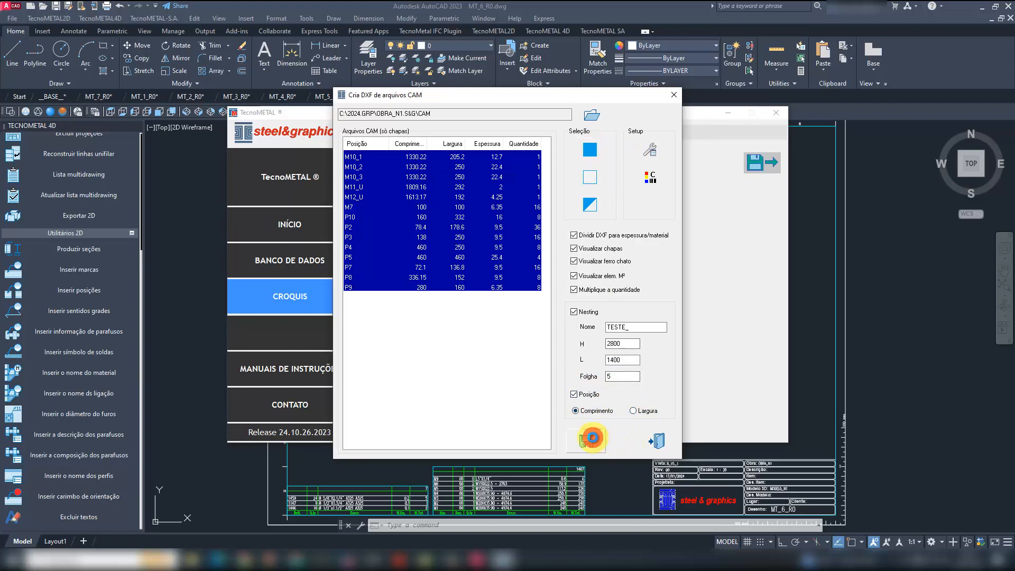
pyautogui.scroll(-1, 559, 258)
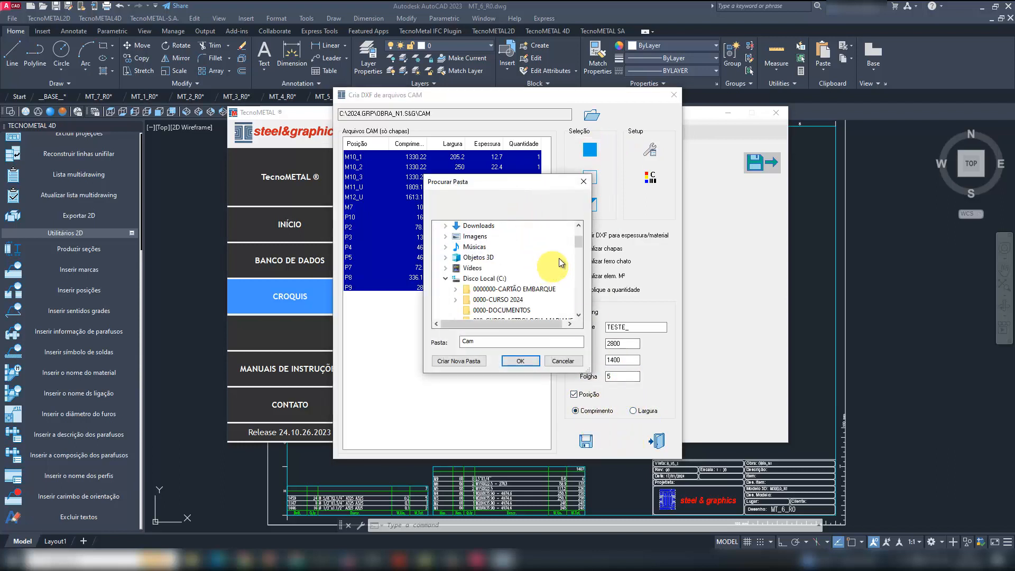
pyautogui.moveTo(578, 244); pyautogui.dragTo(581, 263)
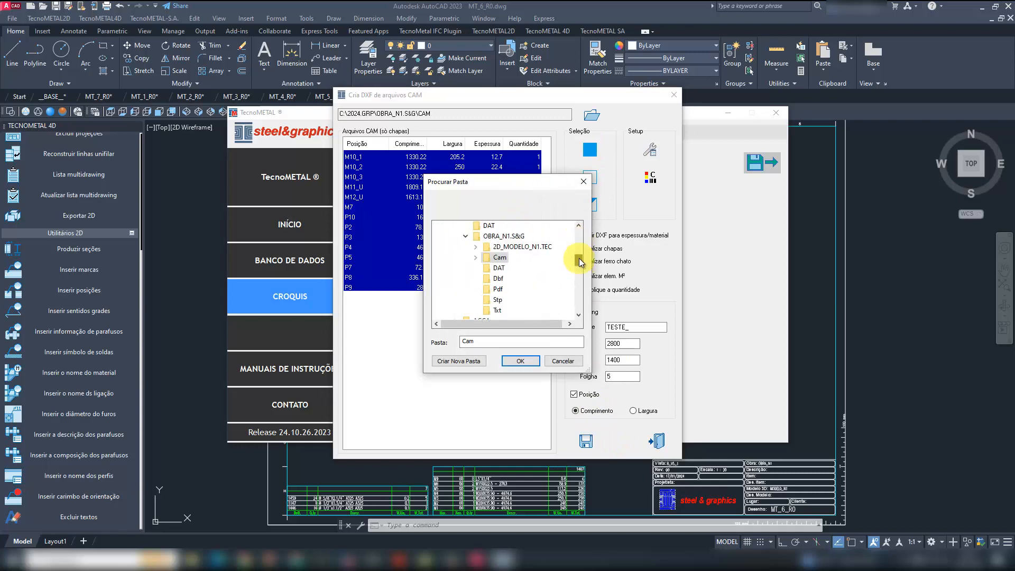
pyautogui.doubleClick(502, 260)
pyautogui.click(520, 361)
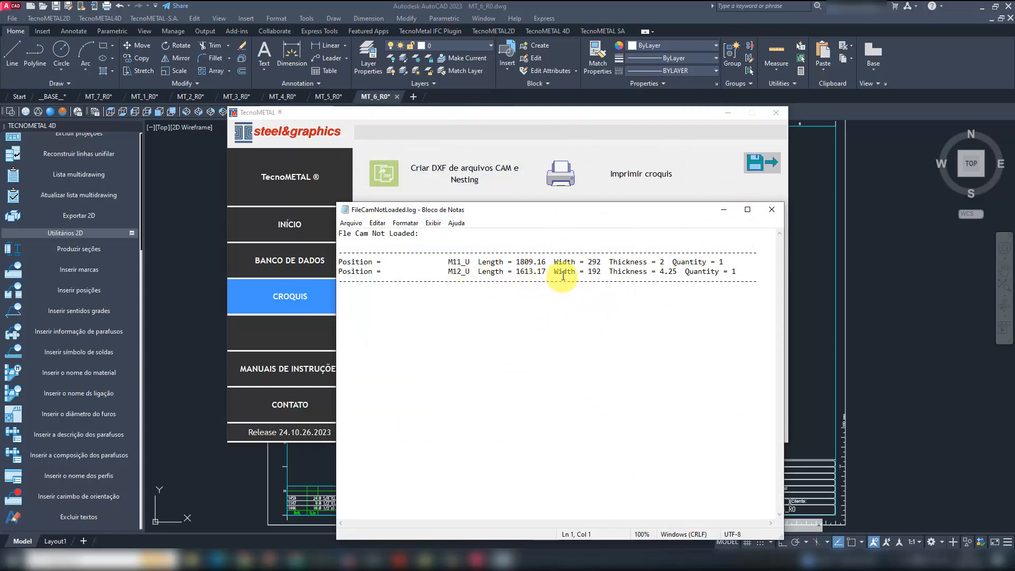
pyautogui.click(772, 210)
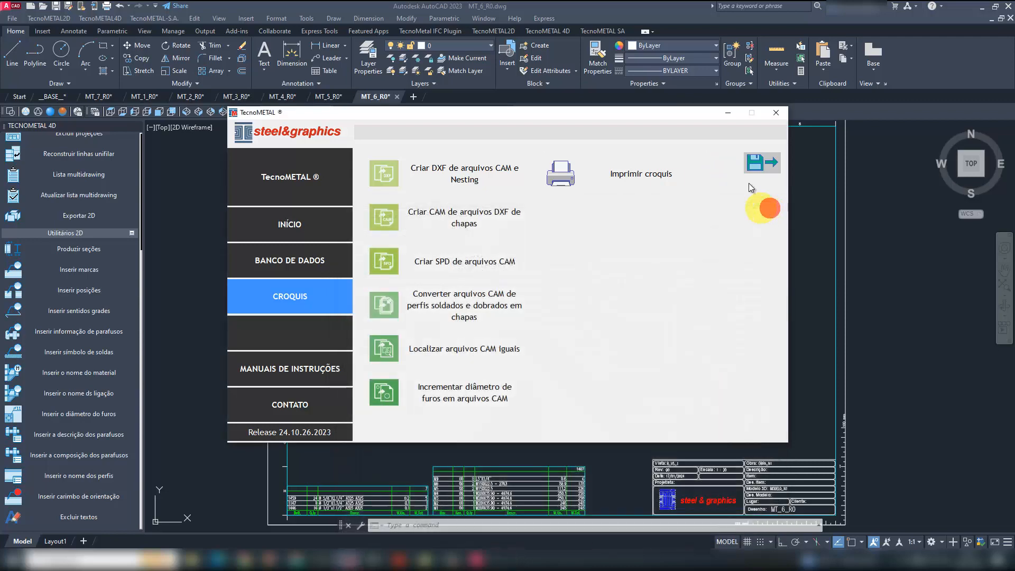
pyautogui.click(729, 113)
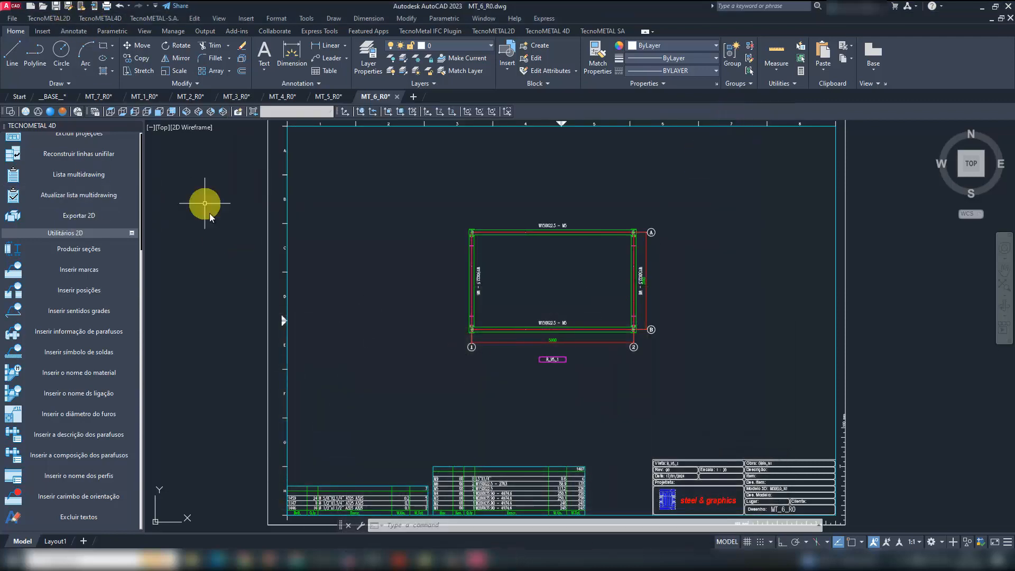
# - Open the nesting file TESTE_0-6_35.DXF from the Cam folder's _A36 subfolder, using the DXF file type
pyautogui.click(43, 7)
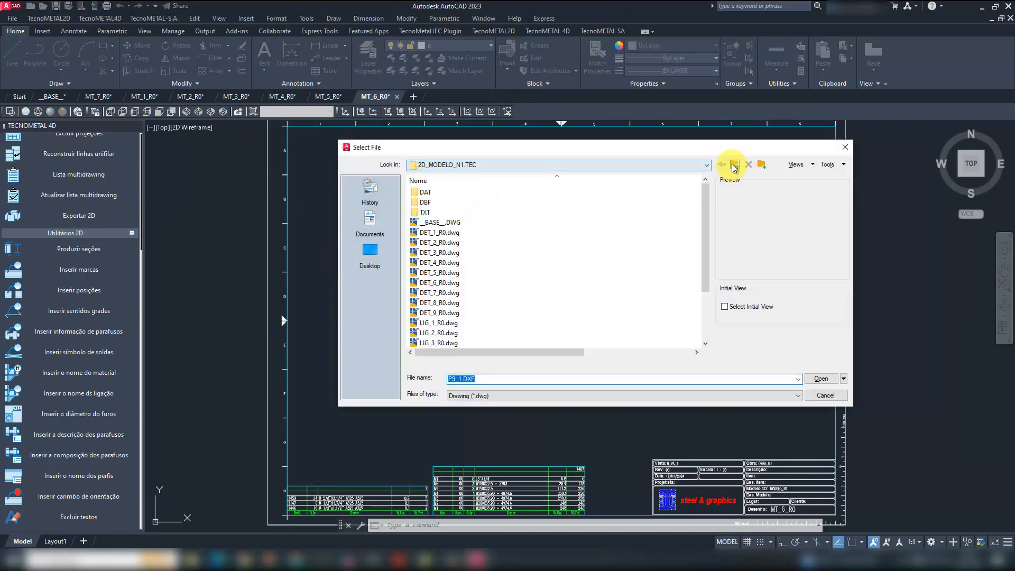
pyautogui.click(706, 164)
pyautogui.click(518, 210)
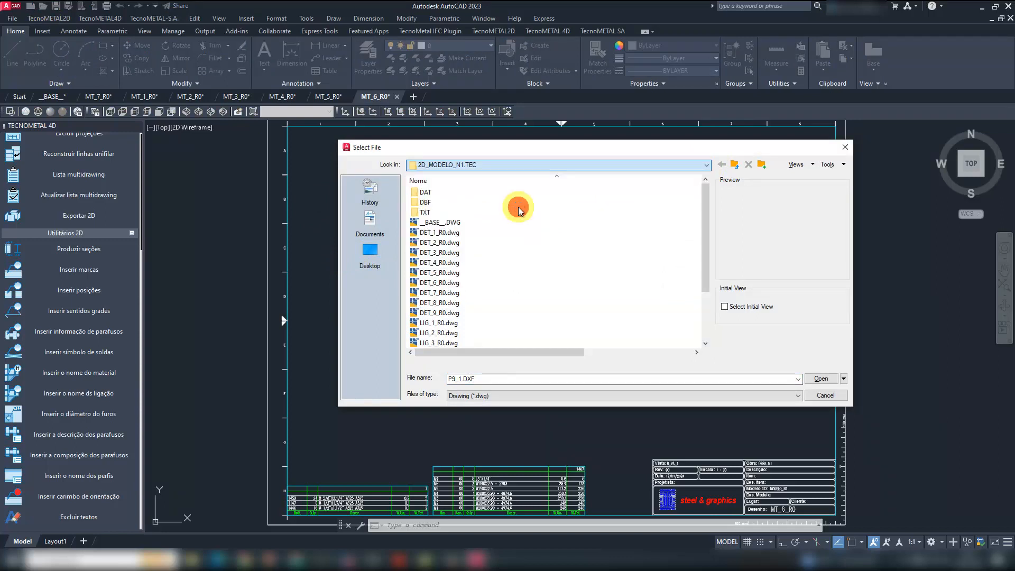
pyautogui.doubleClick(424, 205)
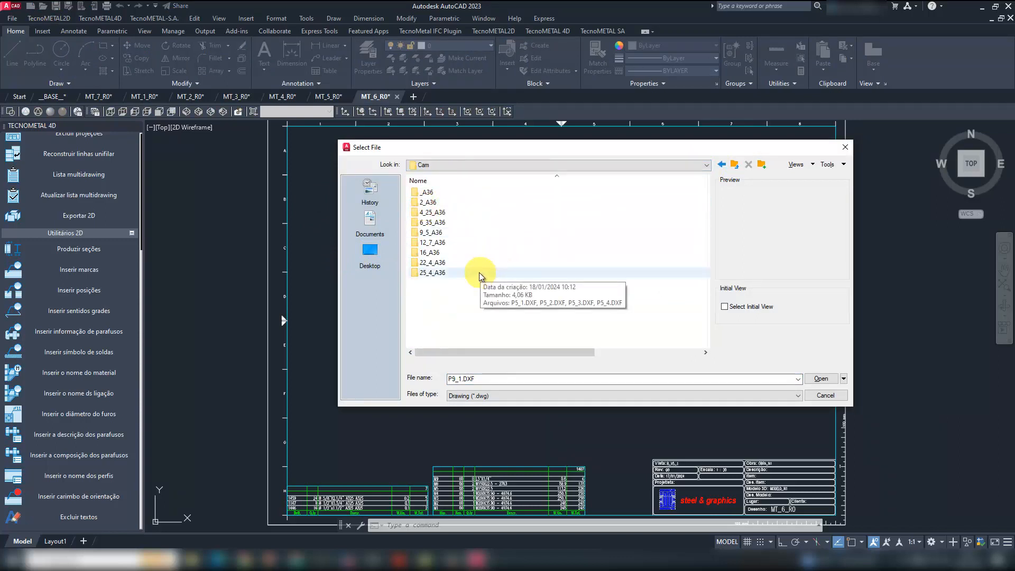
pyautogui.doubleClick(424, 191)
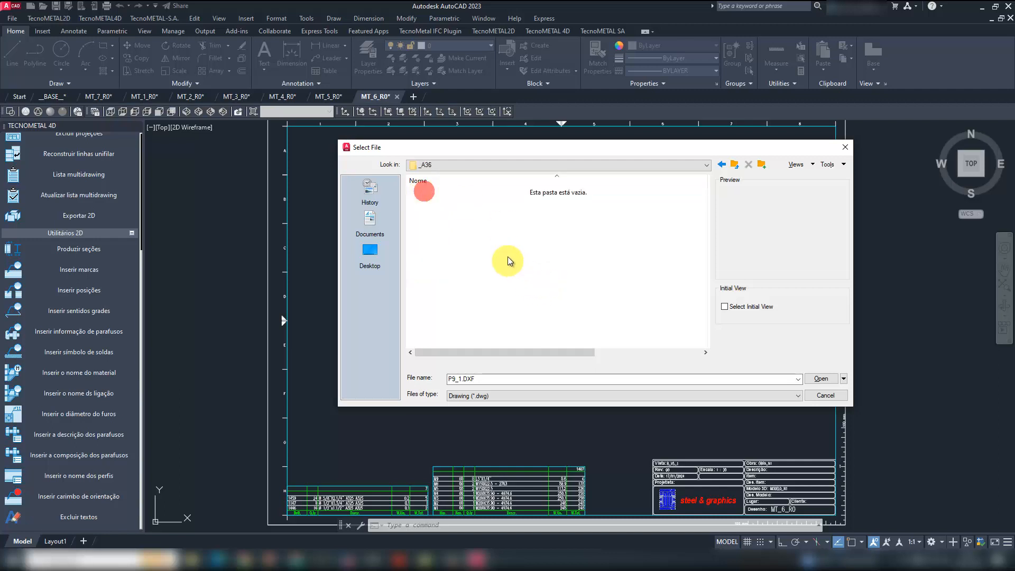
pyautogui.click(501, 395)
pyautogui.click(483, 419)
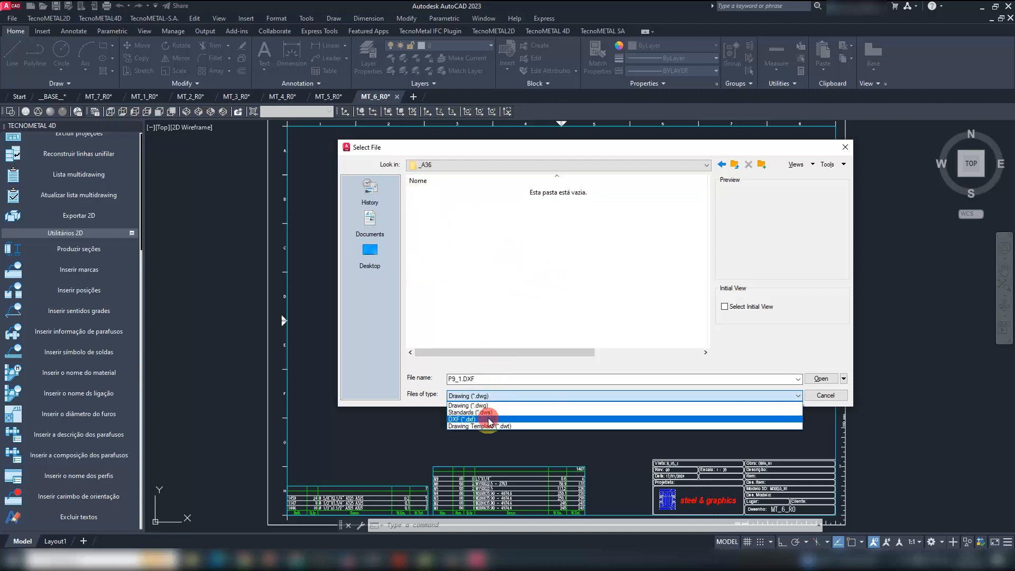
pyautogui.click(453, 193)
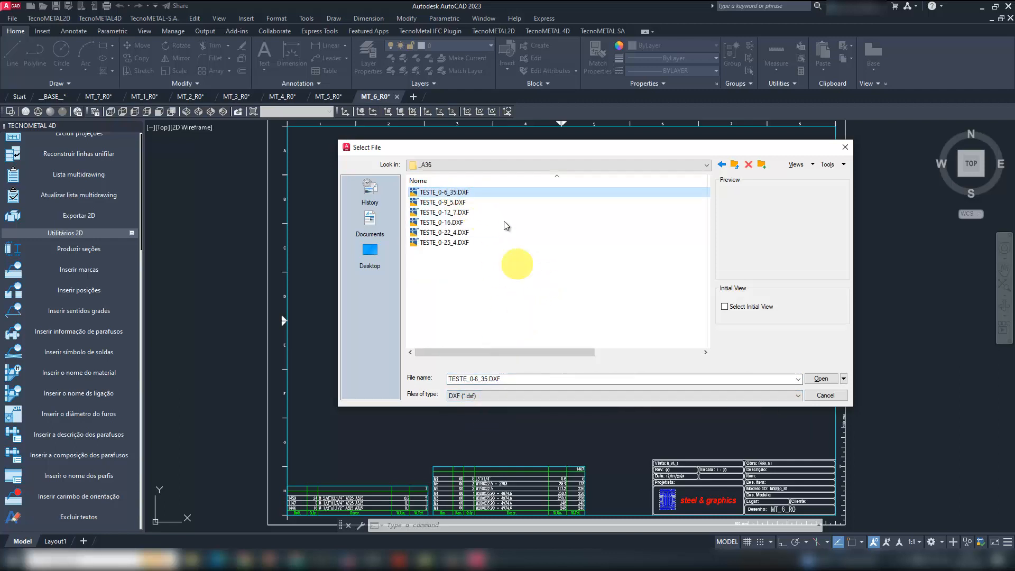
pyautogui.doubleClick(451, 192)
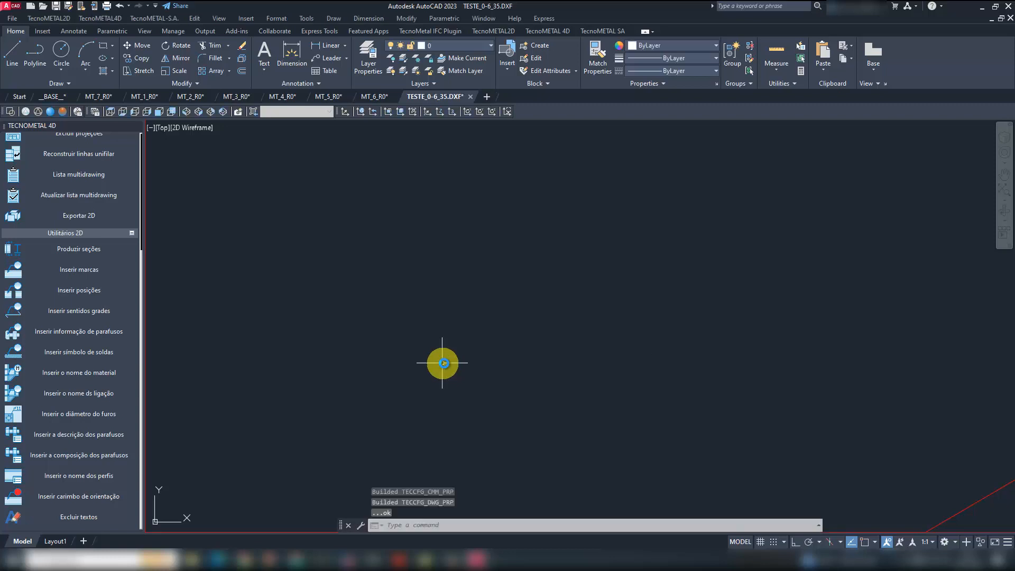
# - Examine how the plates are arranged on the 6.35 mm nesting sheet, from the origin corner to the upper edge
pyautogui.scroll(-4, 460, 349)
pyautogui.scroll(-4, 464, 347)
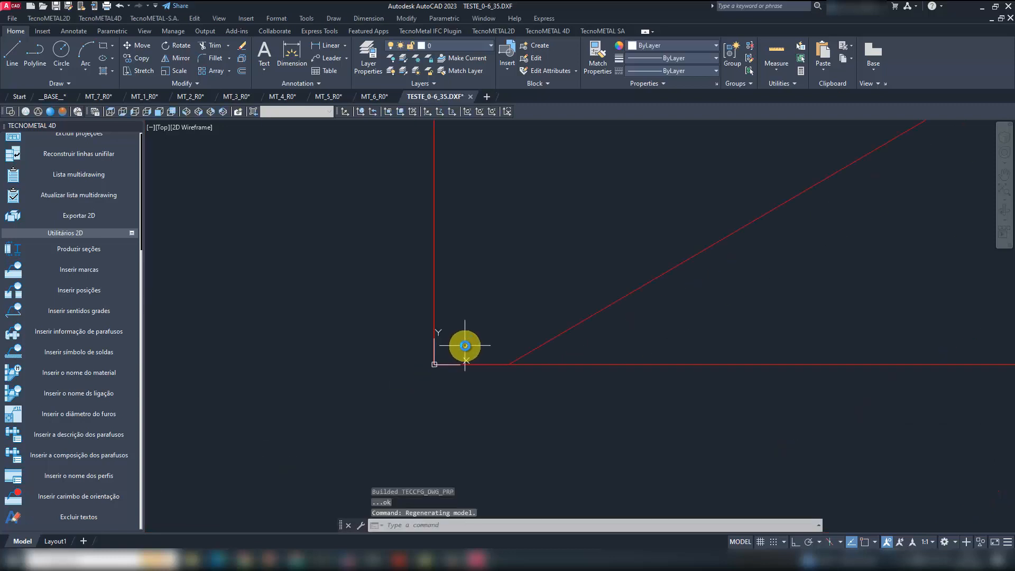
pyautogui.scroll(-5, 600, 449)
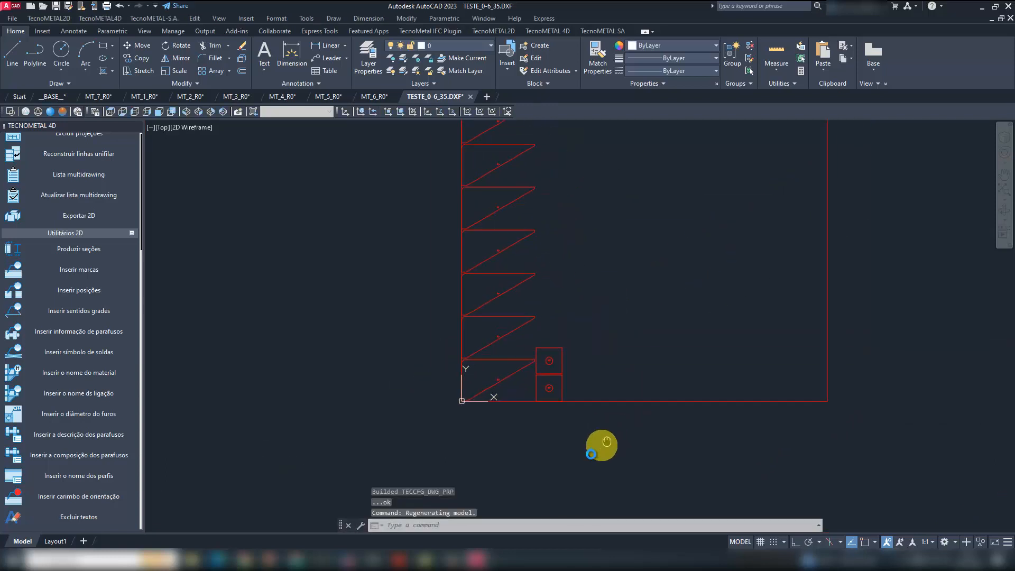
pyautogui.moveTo(571, 285); pyautogui.dragTo(575, 398, button='middle')
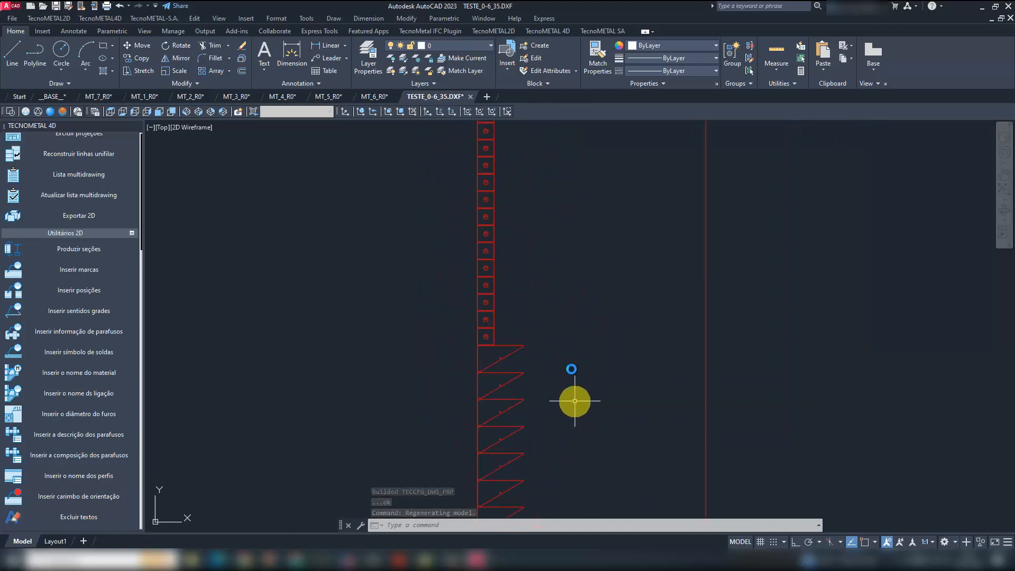
pyautogui.scroll(8, 482, 338)
pyautogui.scroll(-6, 578, 305)
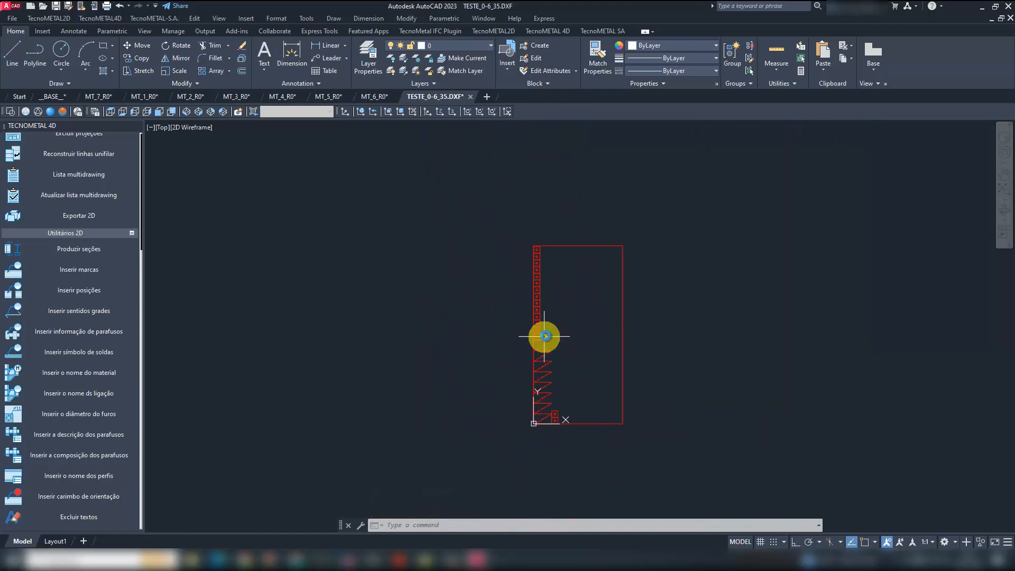
pyautogui.scroll(5, 417, 302)
pyautogui.scroll(-6, 450, 217)
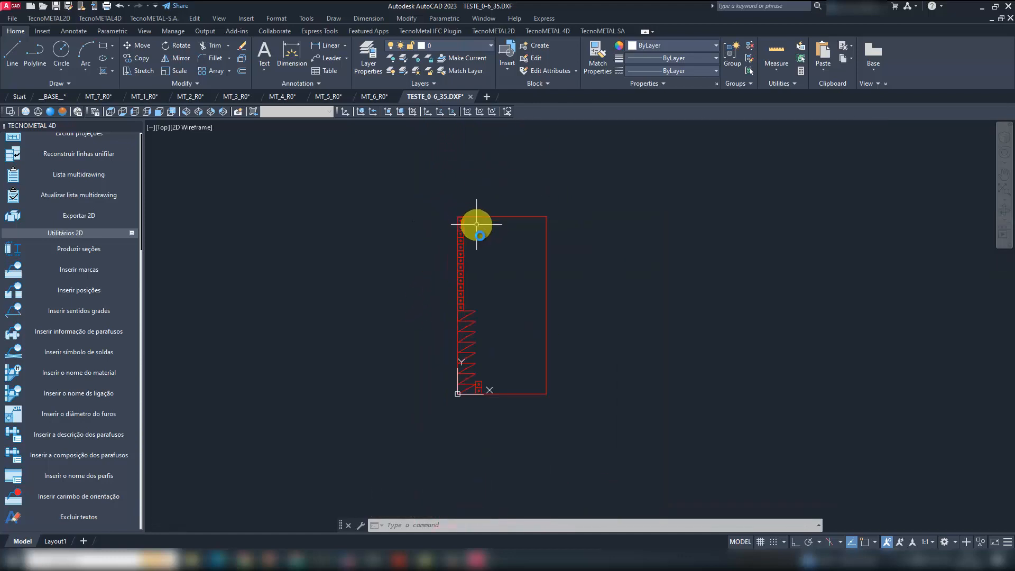
pyautogui.scroll(8, 483, 286)
pyautogui.scroll(-6, 540, 326)
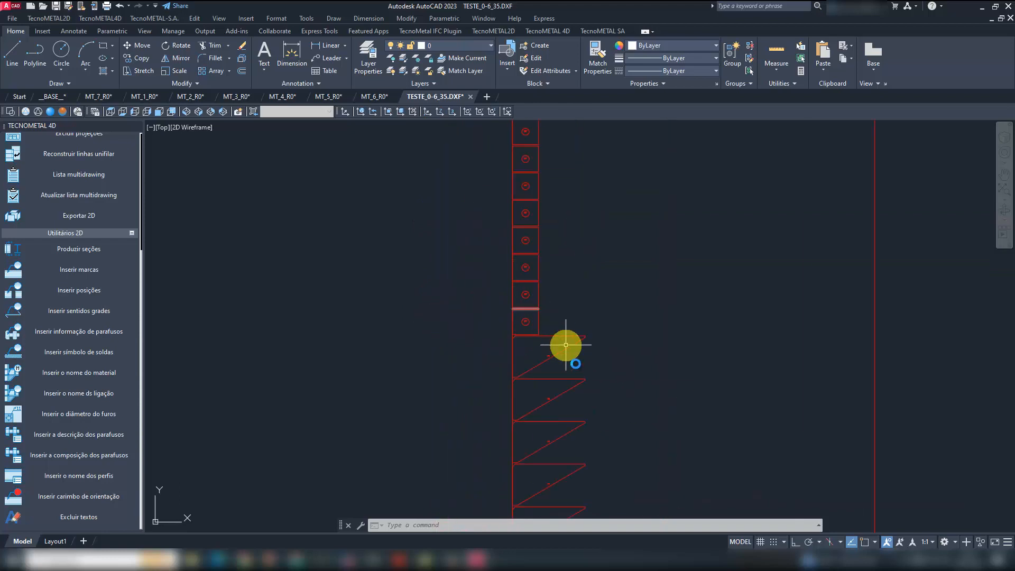
pyautogui.scroll(-3, 537, 335)
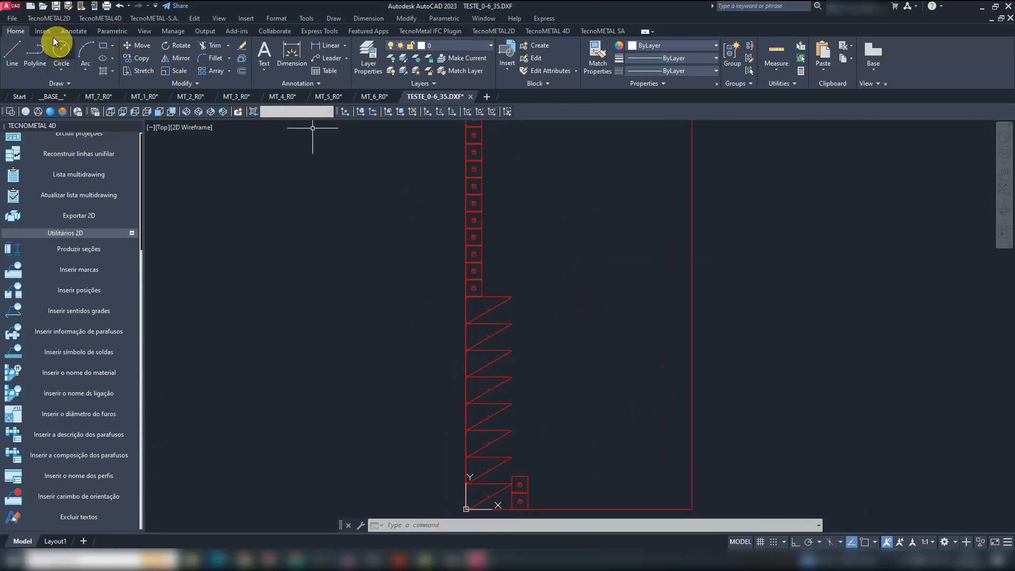
# - Open TESTE_0-12_7.DXF from the _A36 folder and view the plate nested on its sheet
pyautogui.click(43, 8)
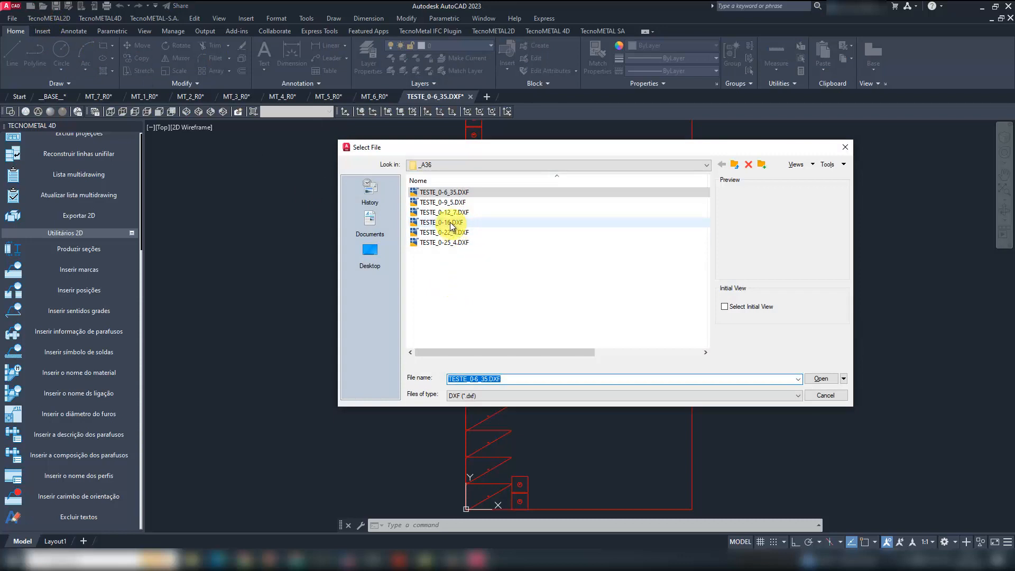
pyautogui.click(451, 223)
pyautogui.click(450, 212)
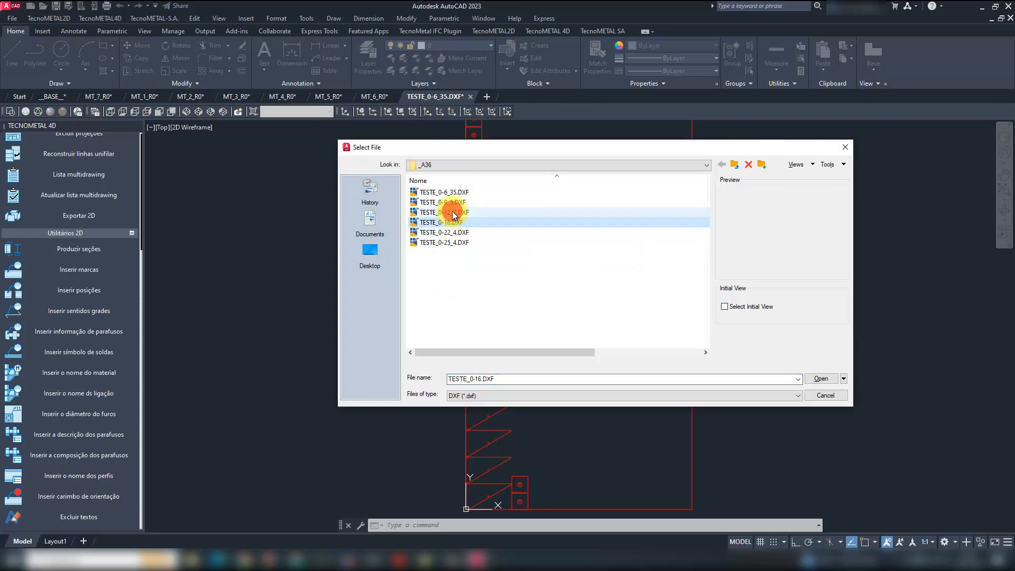
pyautogui.doubleClick(448, 212)
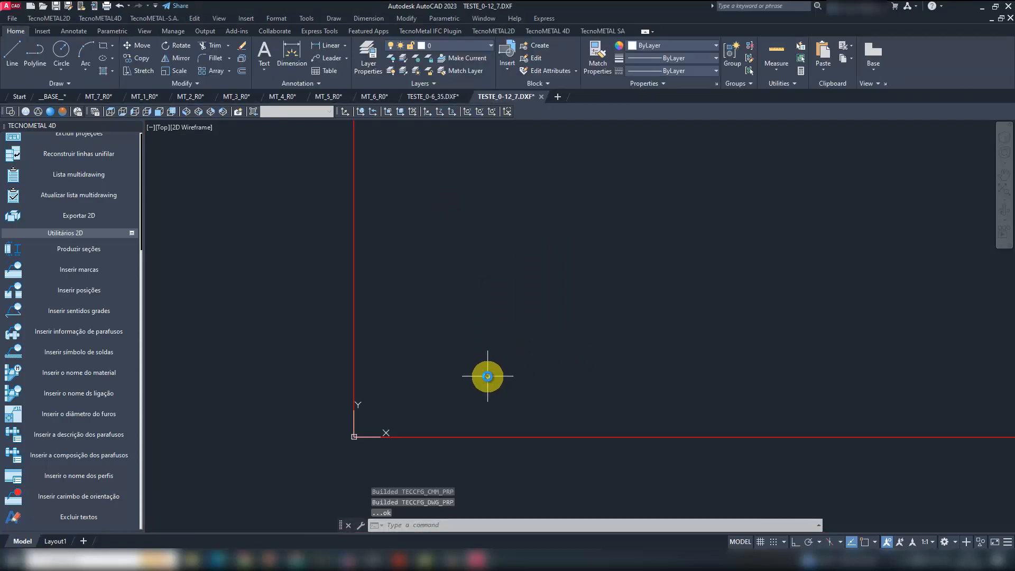
pyautogui.scroll(-12, 486, 395)
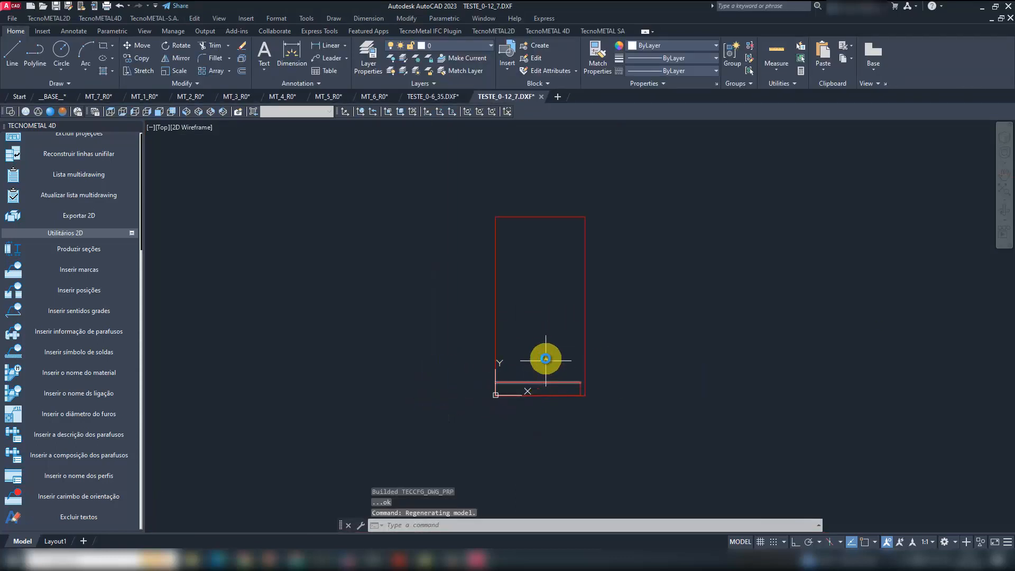
pyautogui.scroll(2, 548, 356)
# - Open TESTE_0-9_5.DXF from the _A36 folder and bring its whole nesting sheet into view
pyautogui.click(42, 6)
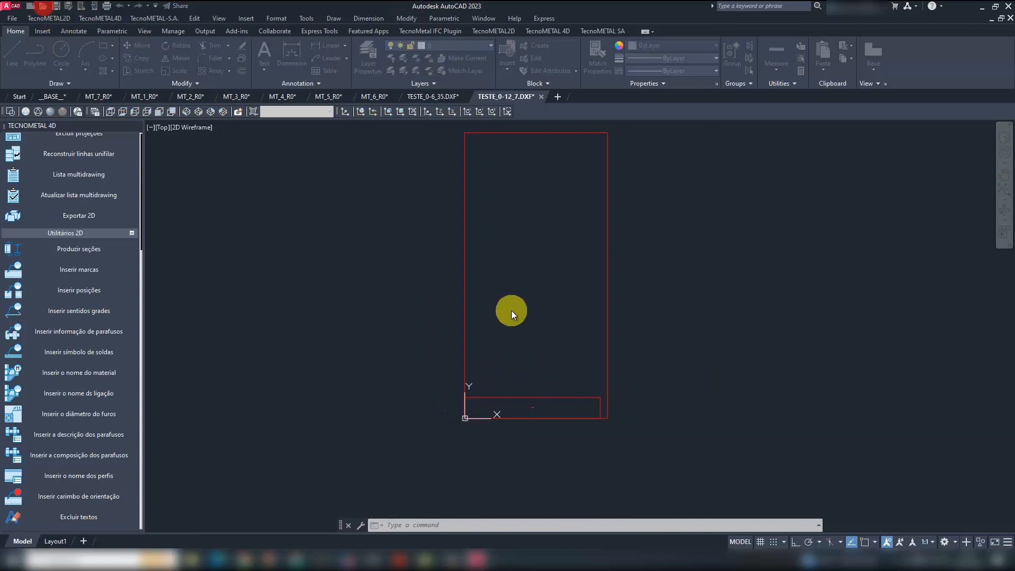
pyautogui.doubleClick(445, 202)
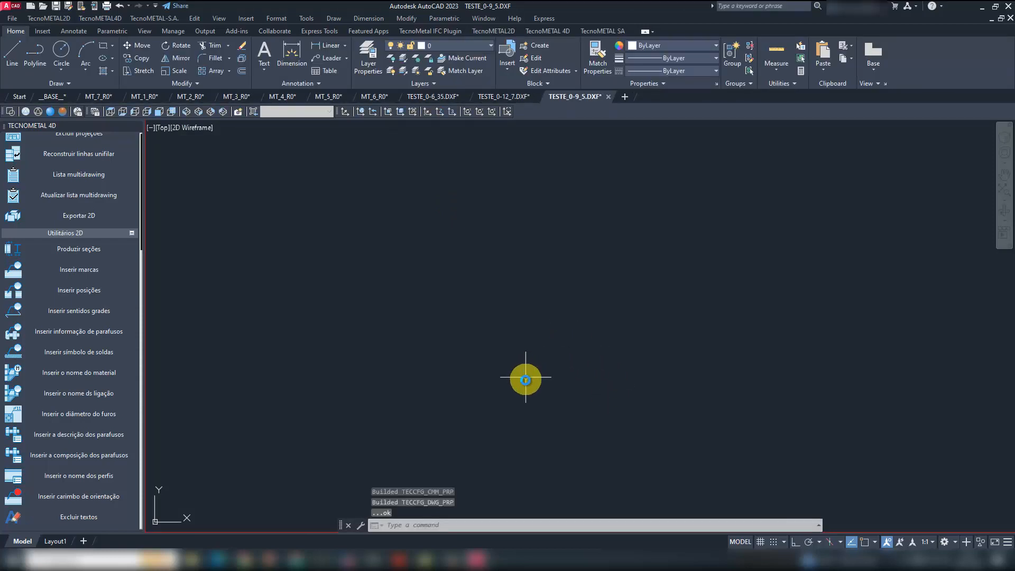
pyautogui.scroll(10, 532, 357)
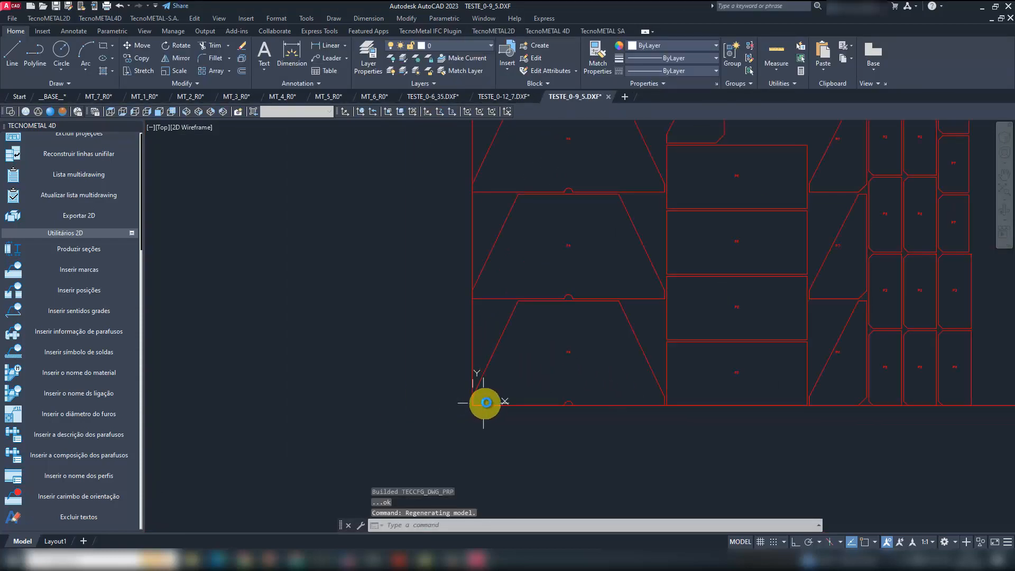
pyautogui.moveTo(696, 335)
pyautogui.mouseDown(button='middle')
pyautogui.moveTo(676, 407)
pyautogui.moveTo(653, 412)
pyautogui.mouseUp(button='middle')
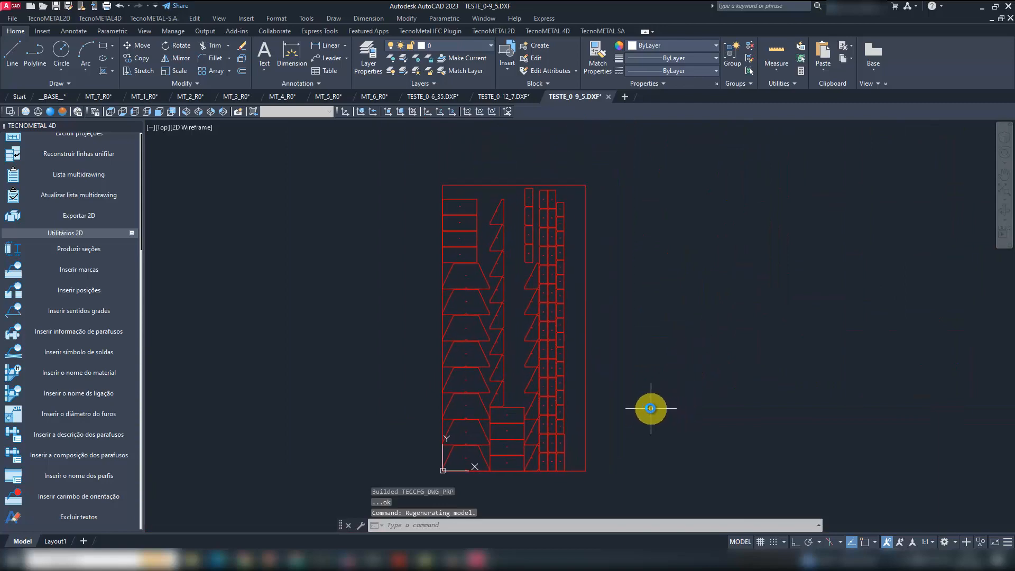
# - Examine the plate rows and columns nested across the 9.5 mm sheet, from the bottom edge to the top
pyautogui.scroll(2, 508, 471)
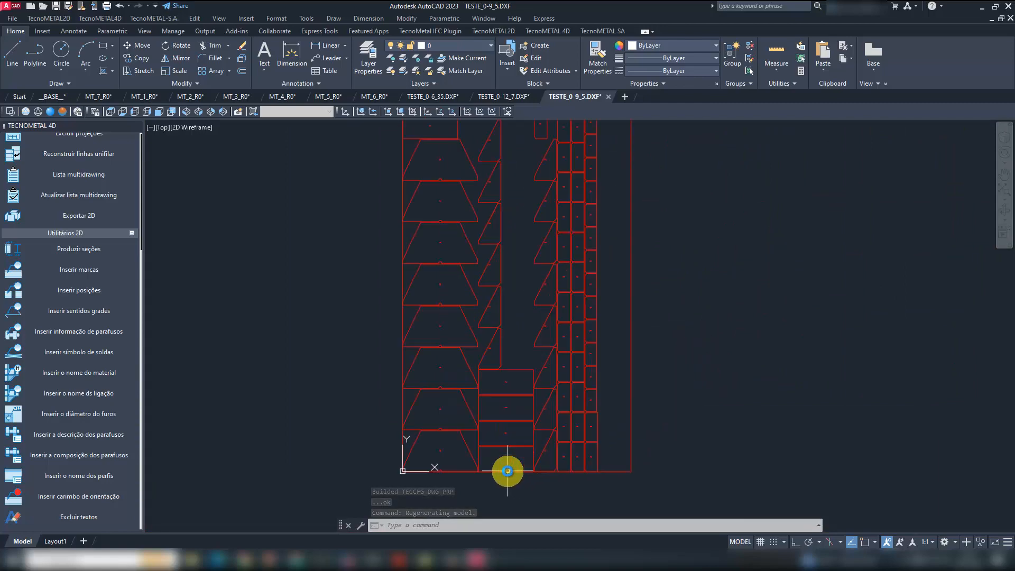
pyautogui.scroll(6, 507, 471)
pyautogui.scroll(-4, 507, 471)
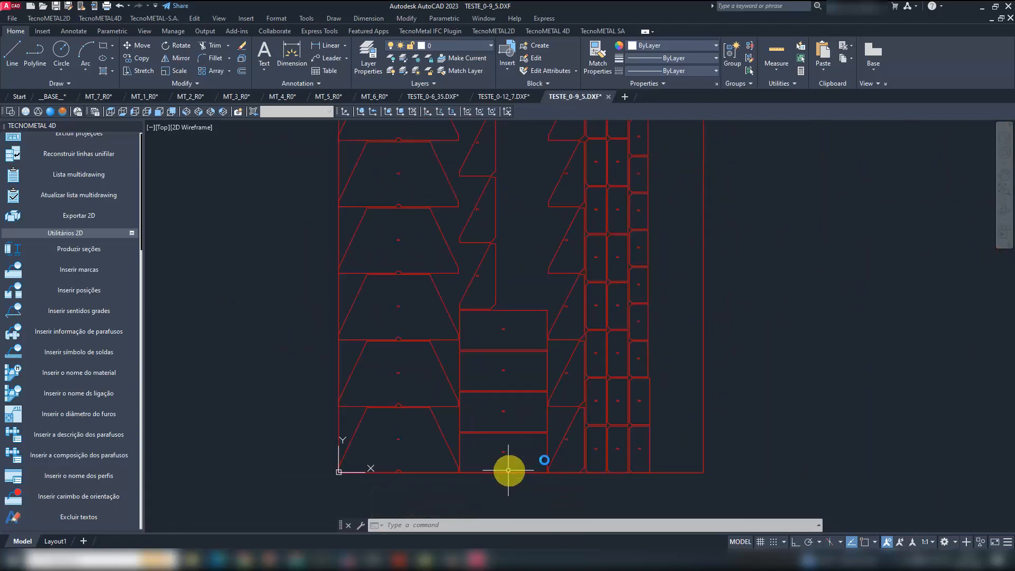
pyautogui.moveTo(755, 301); pyautogui.dragTo(755, 453, button='middle')
pyautogui.moveTo(743, 267); pyautogui.dragTo(751, 436, button='middle')
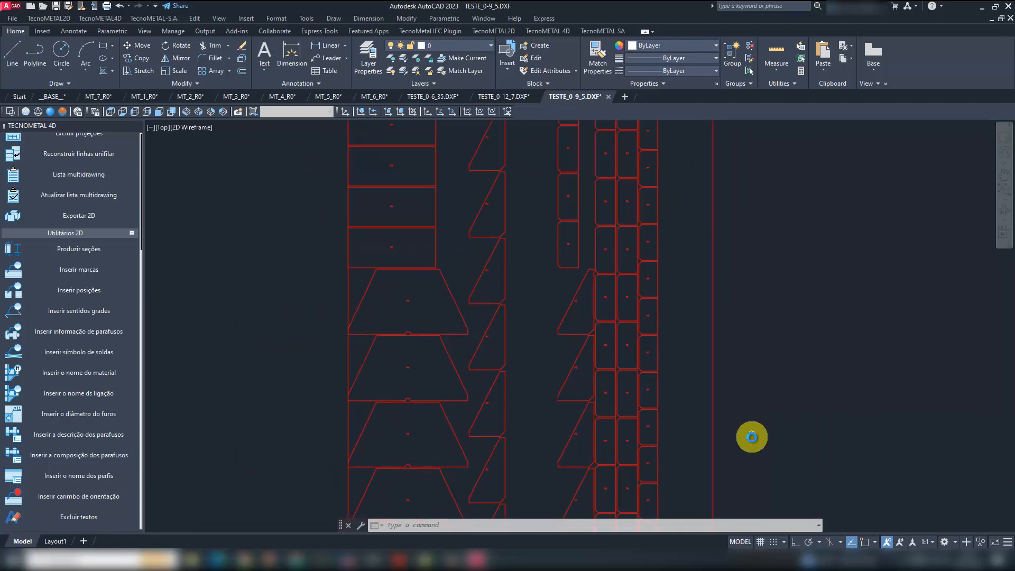
pyautogui.moveTo(742, 241)
pyautogui.mouseDown(button='middle')
pyautogui.moveTo(741, 330)
pyautogui.moveTo(730, 286)
pyautogui.mouseUp(button='middle')
pyautogui.scroll(2, 731, 285)
pyautogui.scroll(-6, 687, 301)
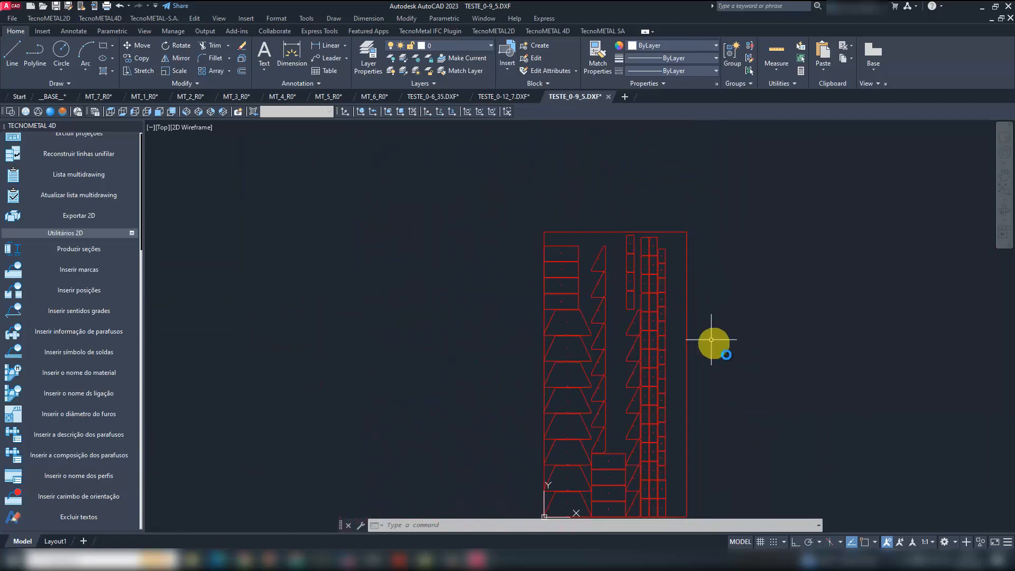
pyautogui.moveTo(711, 339)
pyautogui.mouseDown(button='middle')
pyautogui.moveTo(645, 292)
pyautogui.moveTo(618, 301)
pyautogui.mouseUp(button='middle')
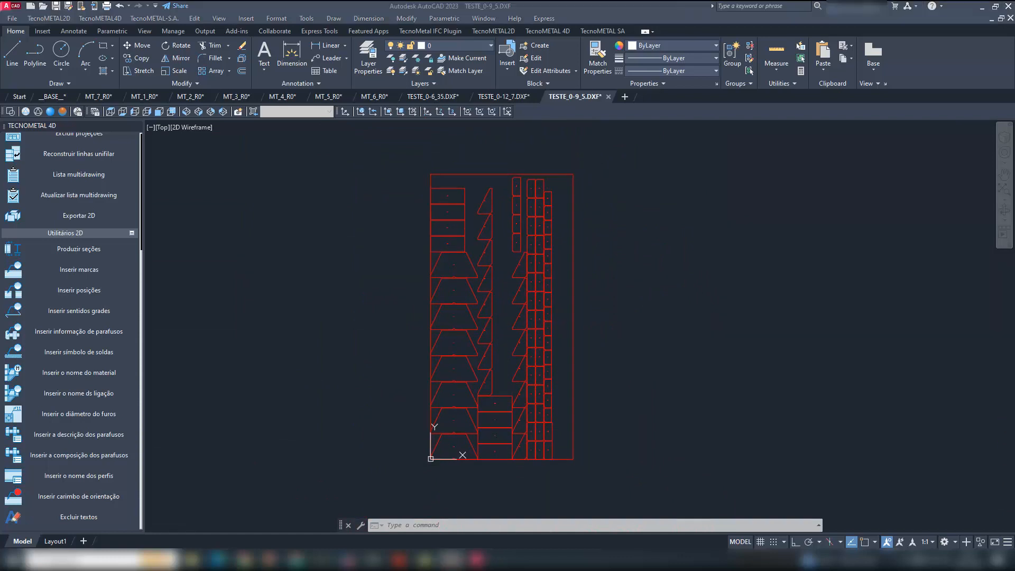
pyautogui.click(738, 280)
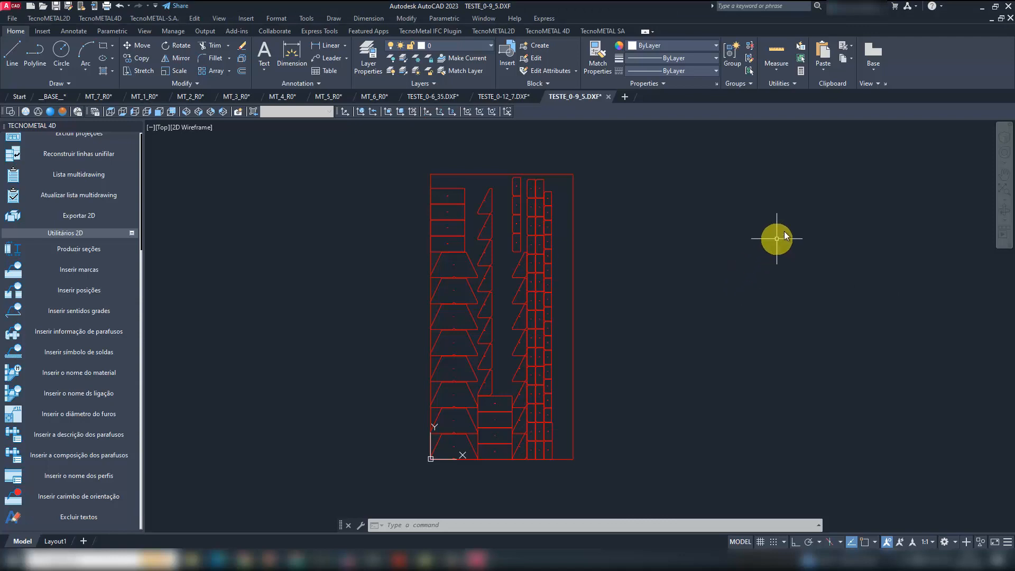
# - Switch to the TecnoMETAL manager and load Modelo_n1.dbf from the Obra_n1 Dbf folder as the active list
pyautogui.click(350, 555)
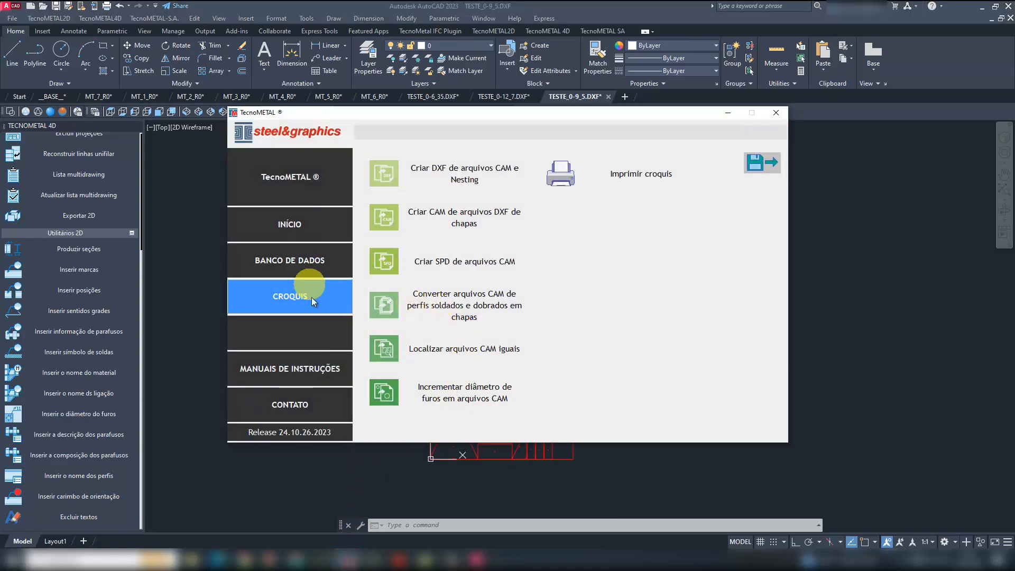
pyautogui.click(308, 227)
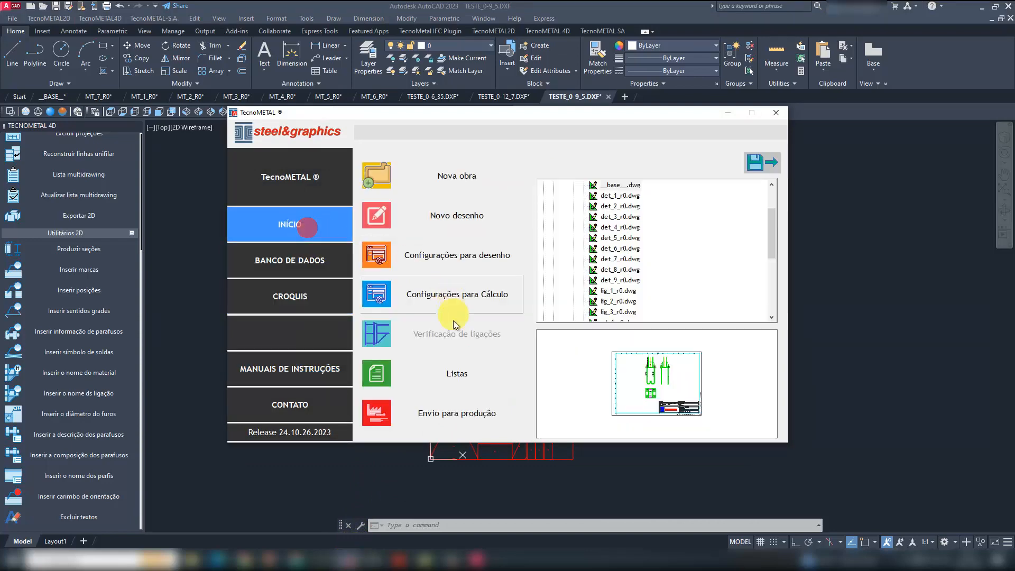
pyautogui.click(460, 373)
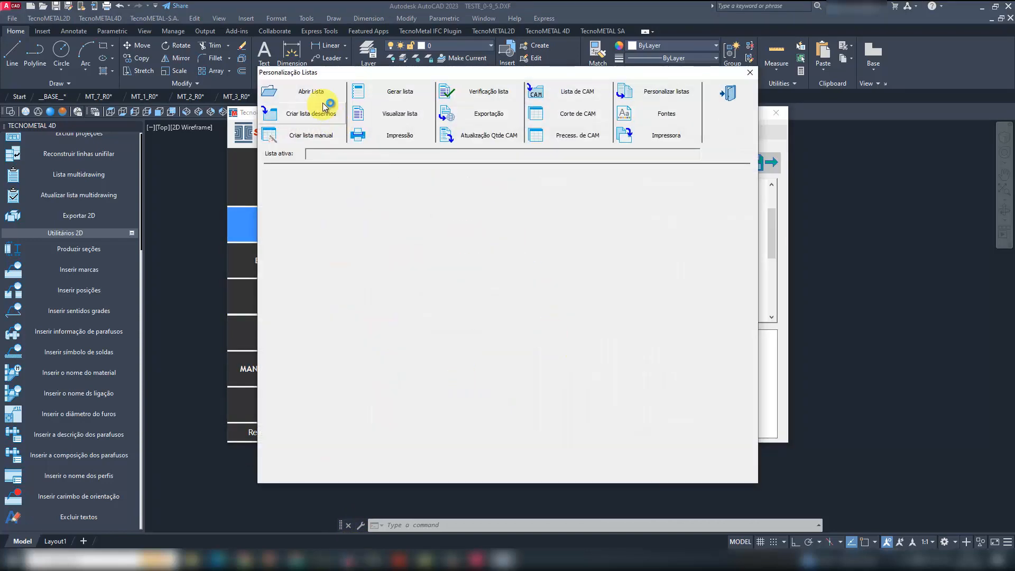
pyautogui.click(321, 94)
pyautogui.click(491, 192)
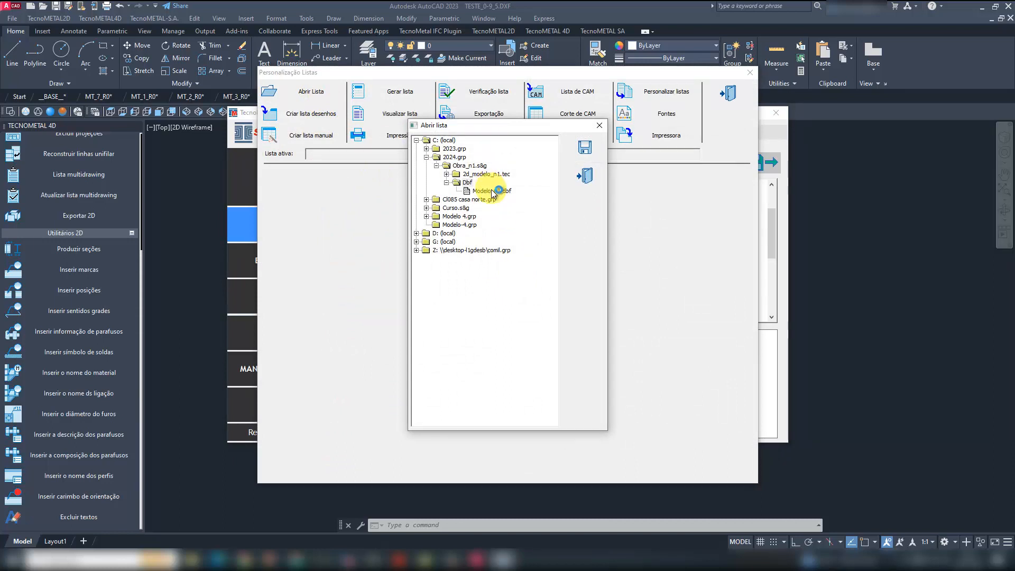
pyautogui.doubleClick(492, 191)
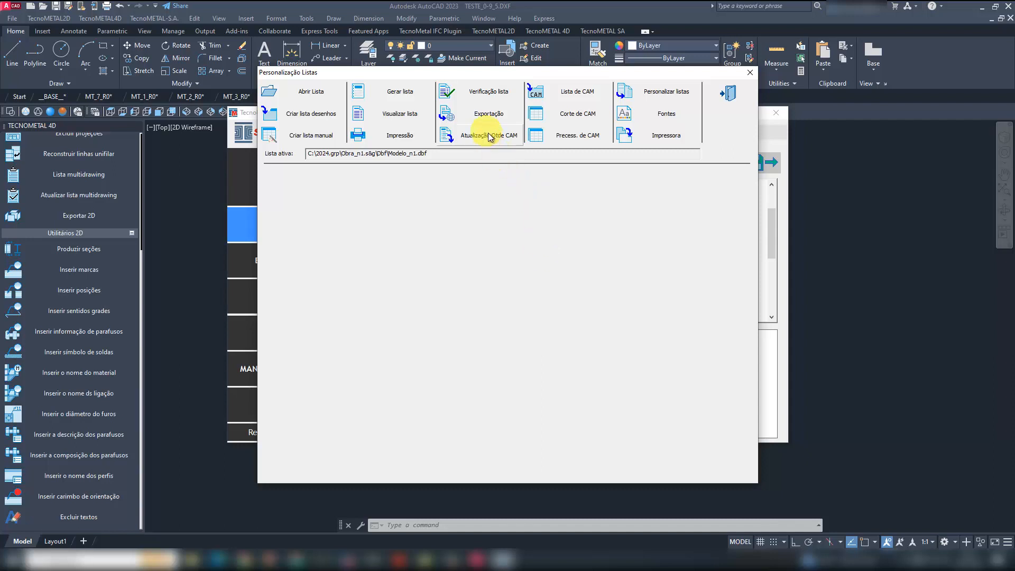
# - Open the CAM cut list and fill its header with client CLIENTE, project PROJETO, draftsman DESENHISTA and work OBRA
pyautogui.click(581, 116)
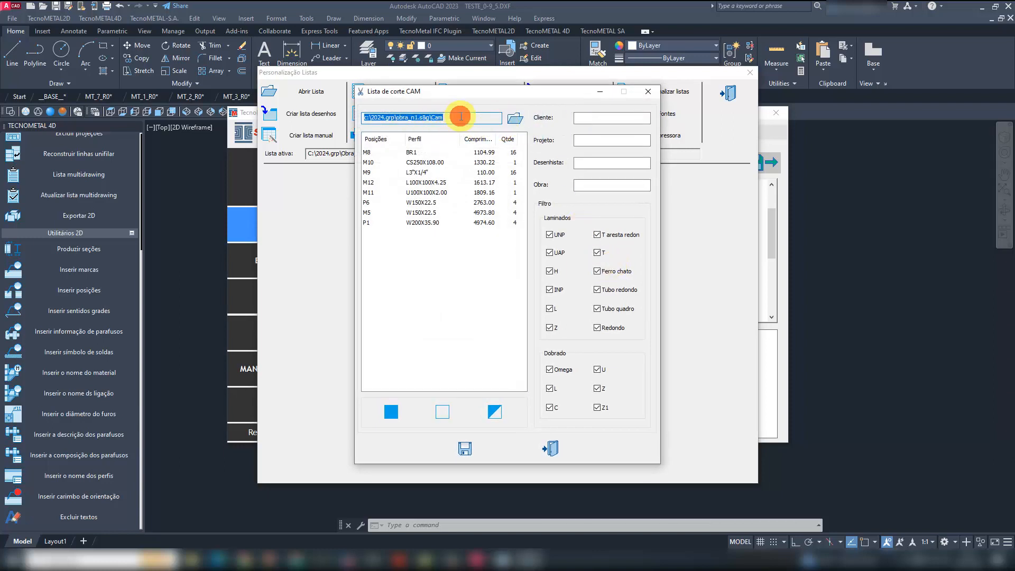
pyautogui.click(440, 253)
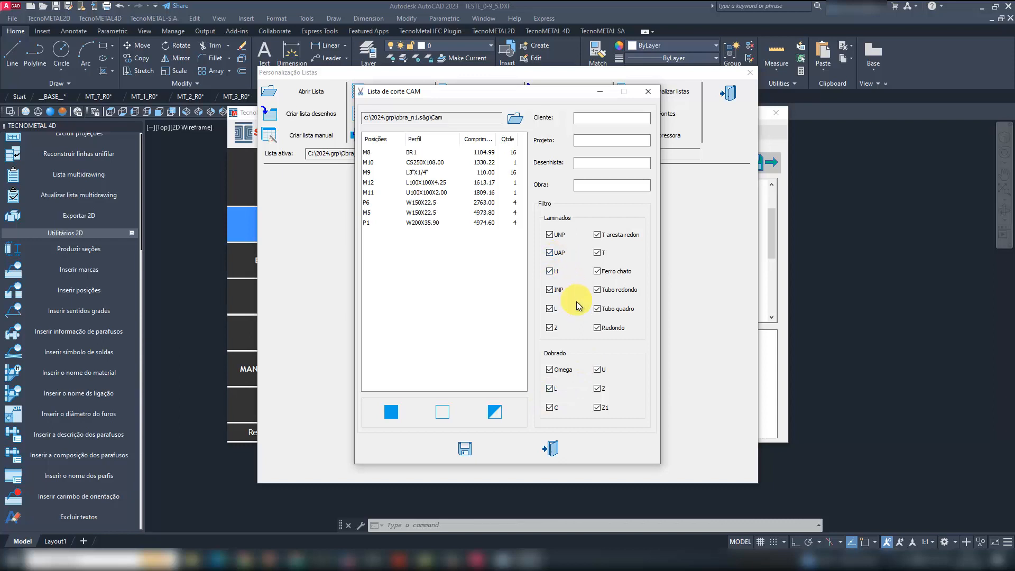
pyautogui.click(607, 118)
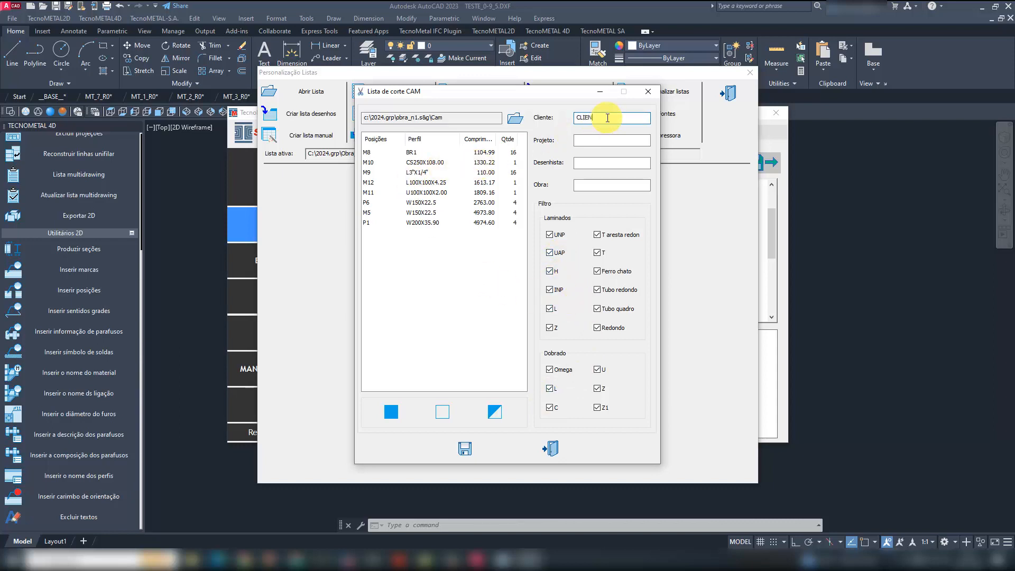
pyautogui.write('CLIENTE')
pyautogui.click(592, 139)
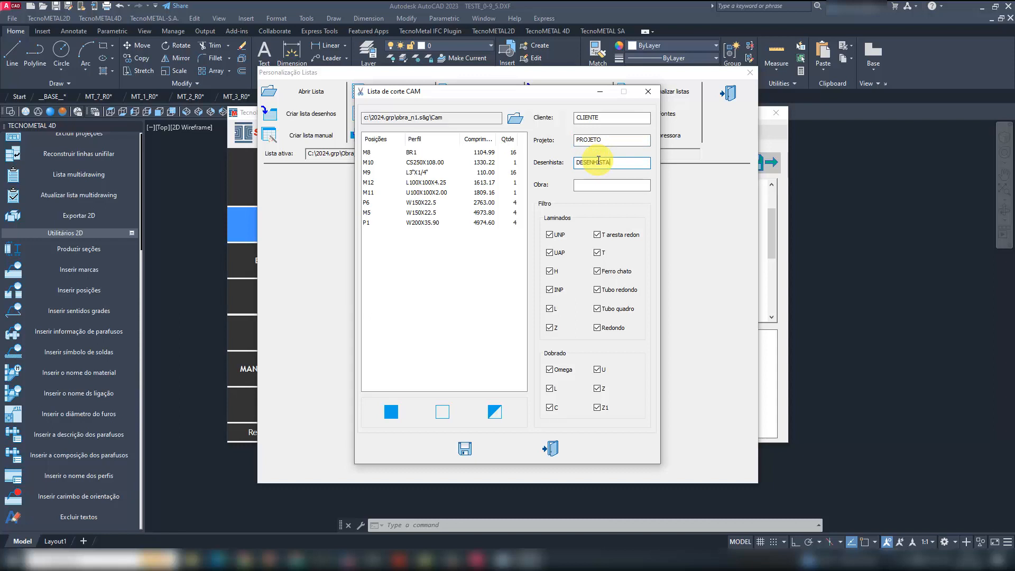
pyautogui.click(613, 185)
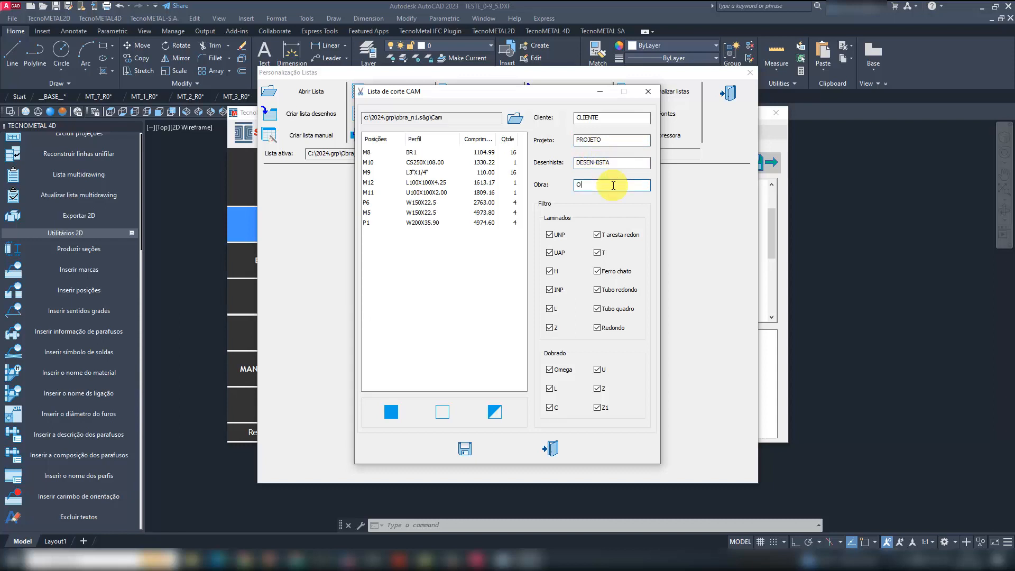
# - Generate the cut list report for all positions from M8 to P1 and view the resulting spreadsheet full-screen in Excel
pyautogui.click(416, 152)
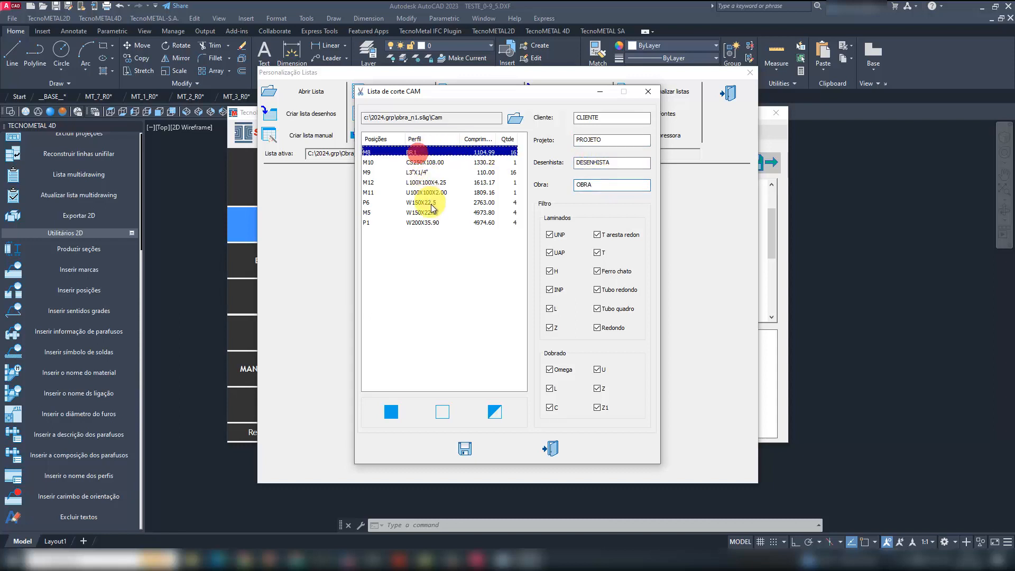
pyautogui.keyDown('shift'); pyautogui.click(429, 222); pyautogui.keyUp('shift')
pyautogui.click(464, 448)
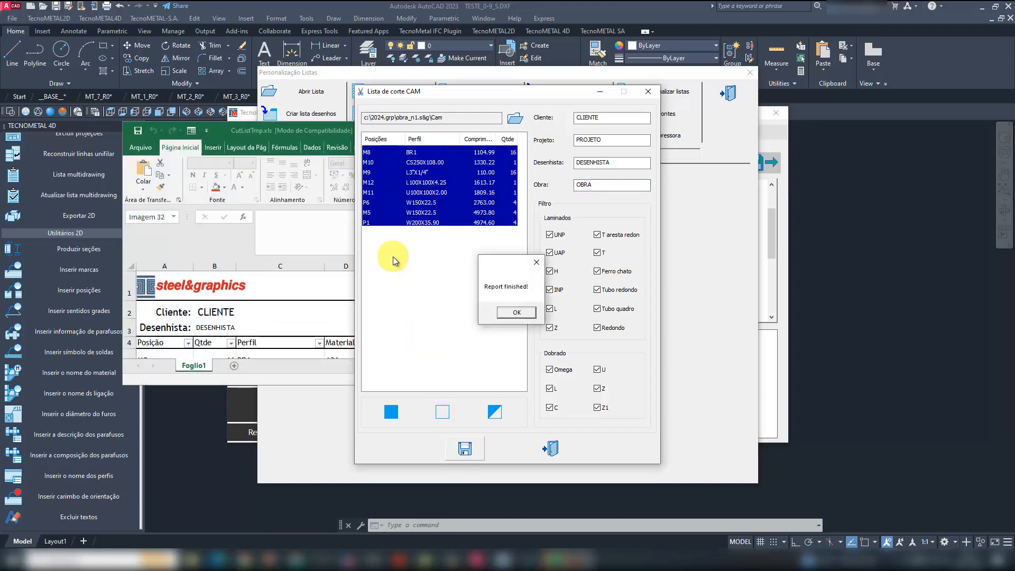
pyautogui.click(510, 313)
pyautogui.doubleClick(329, 130)
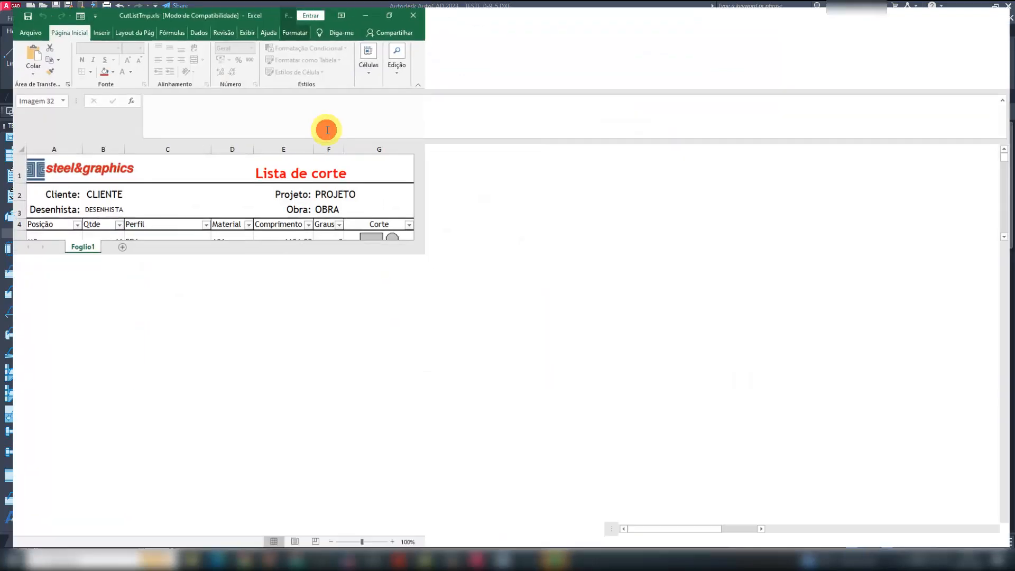
pyautogui.click(367, 450)
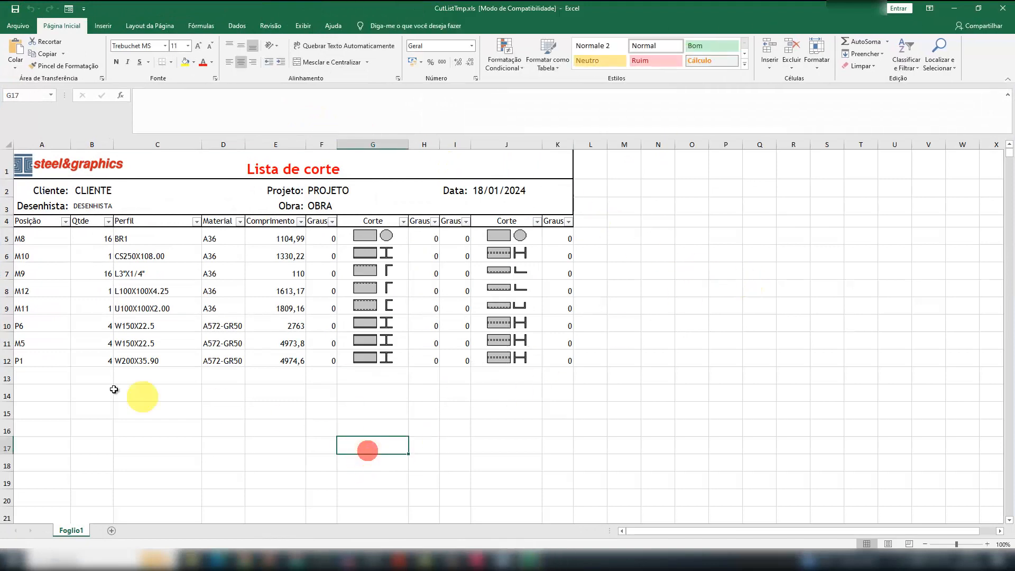
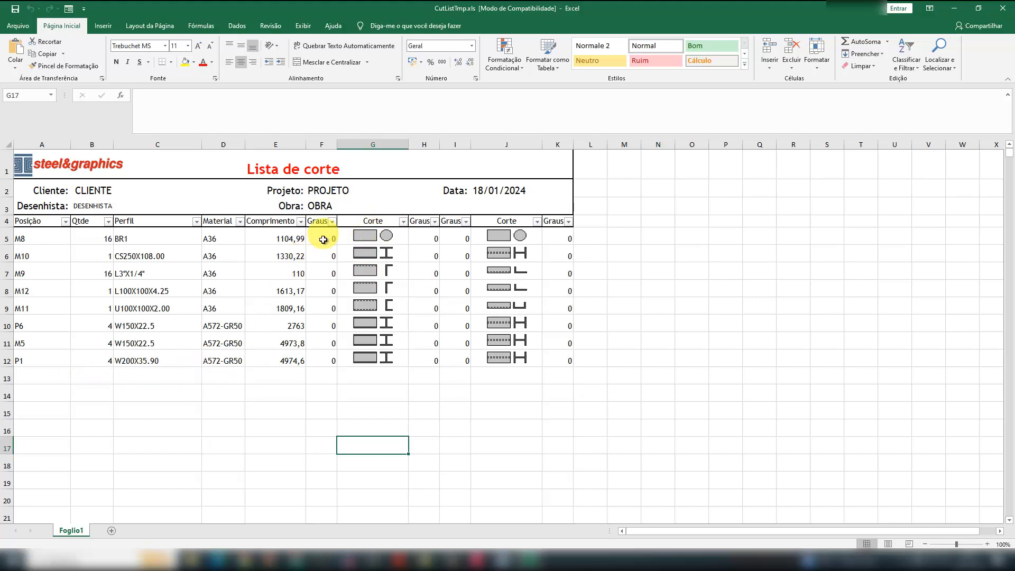
# - Close the cut list spreadsheet without saving and minimize the TecnoMETAL manager windows
pyautogui.click(1004, 10)
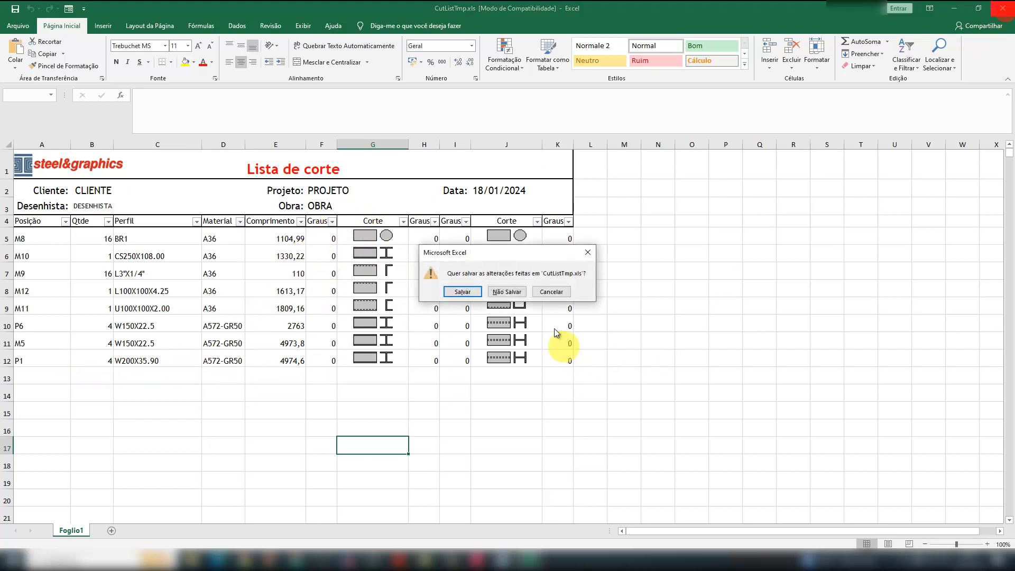
pyautogui.click(512, 291)
pyautogui.click(729, 86)
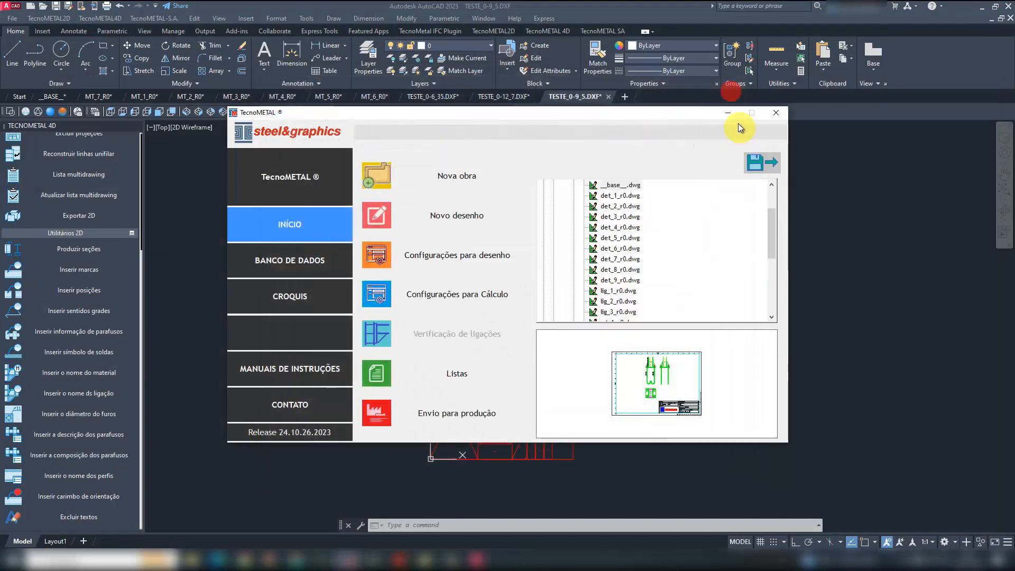
pyautogui.click(728, 114)
# - Open modelo_n1.dwg from the obra_n1 project in the TecnoMETAL manager, showing proxy graphics, and set the SE Isometric view
pyautogui.moveTo(477, 557)
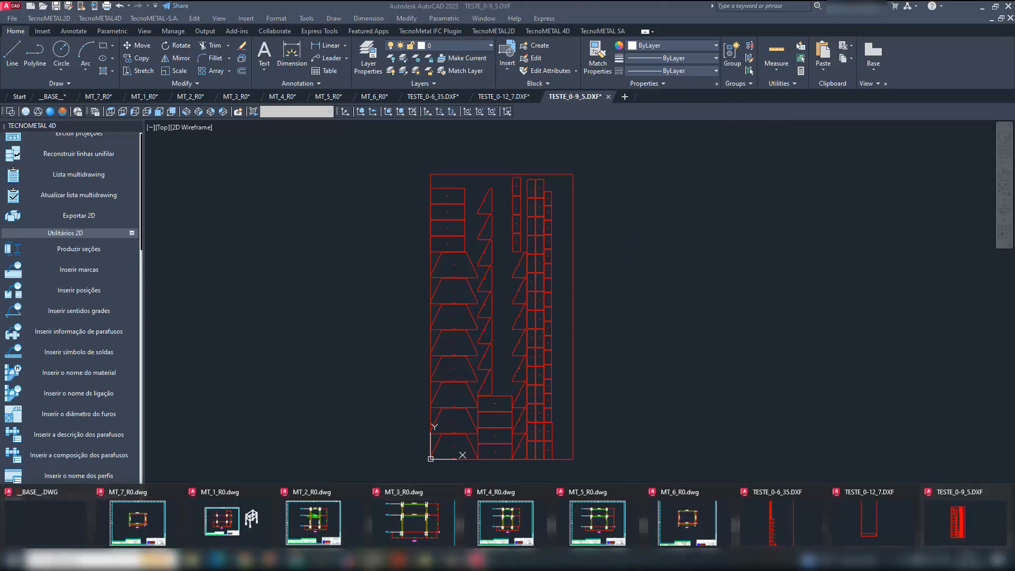
pyautogui.click(347, 560)
pyautogui.scroll(-8, 617, 241)
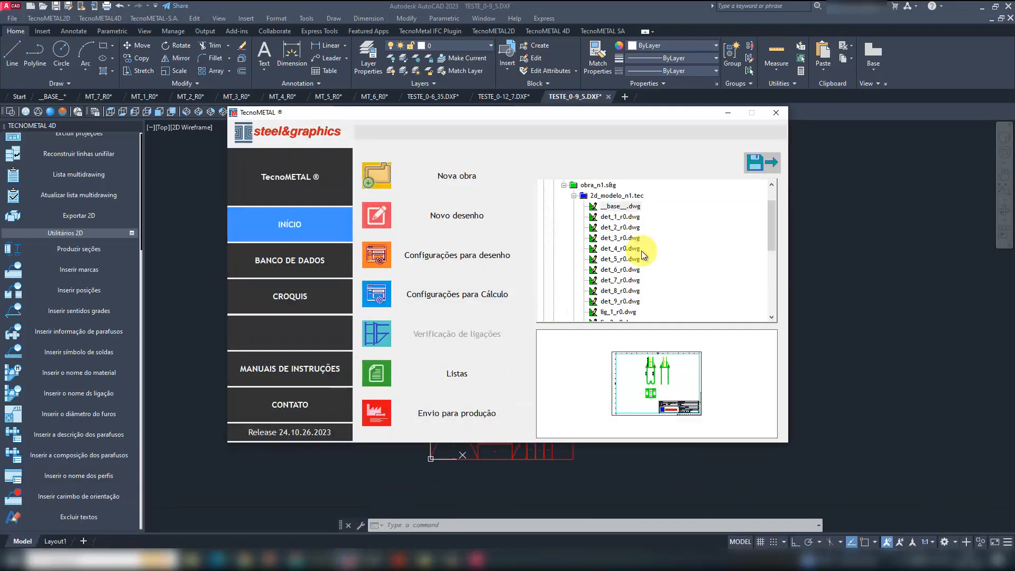
pyautogui.click(619, 259)
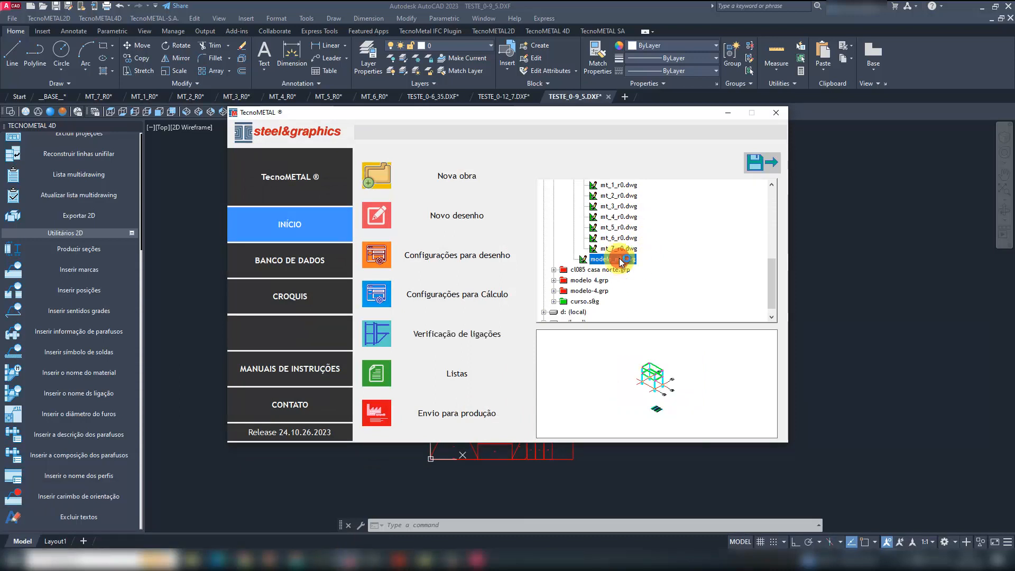
pyautogui.doubleClick(620, 259)
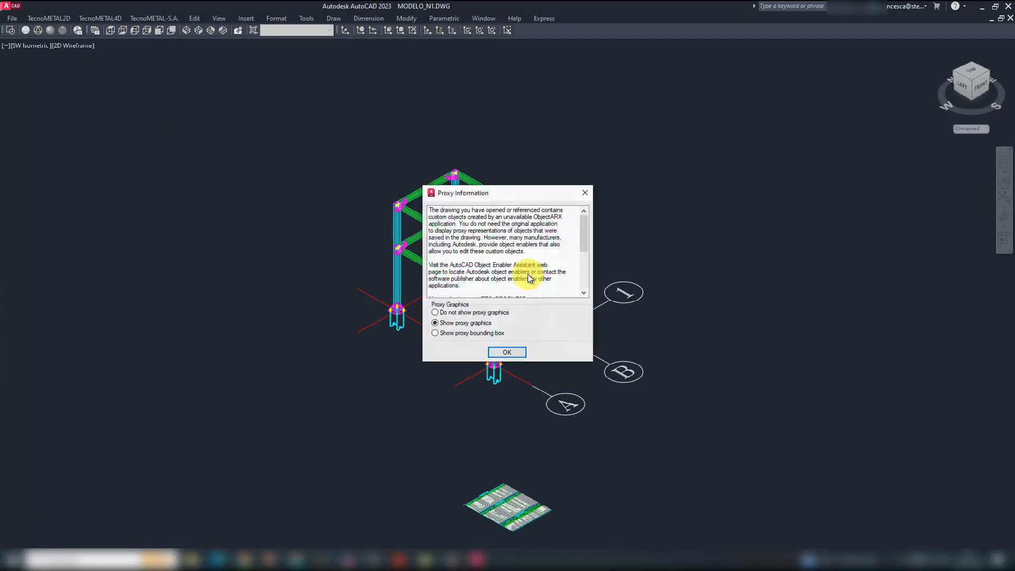
pyautogui.click(512, 351)
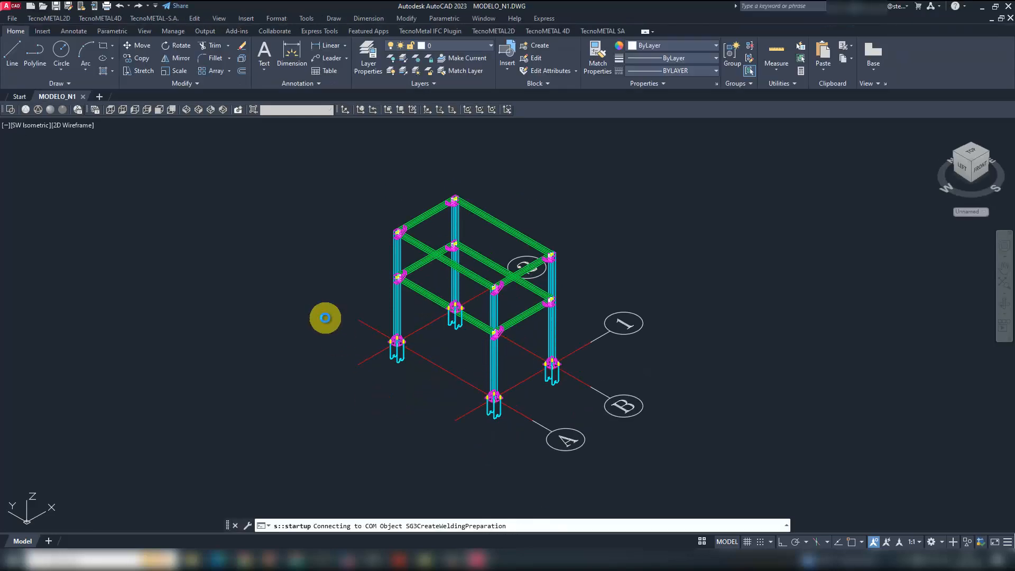
pyautogui.click(332, 293)
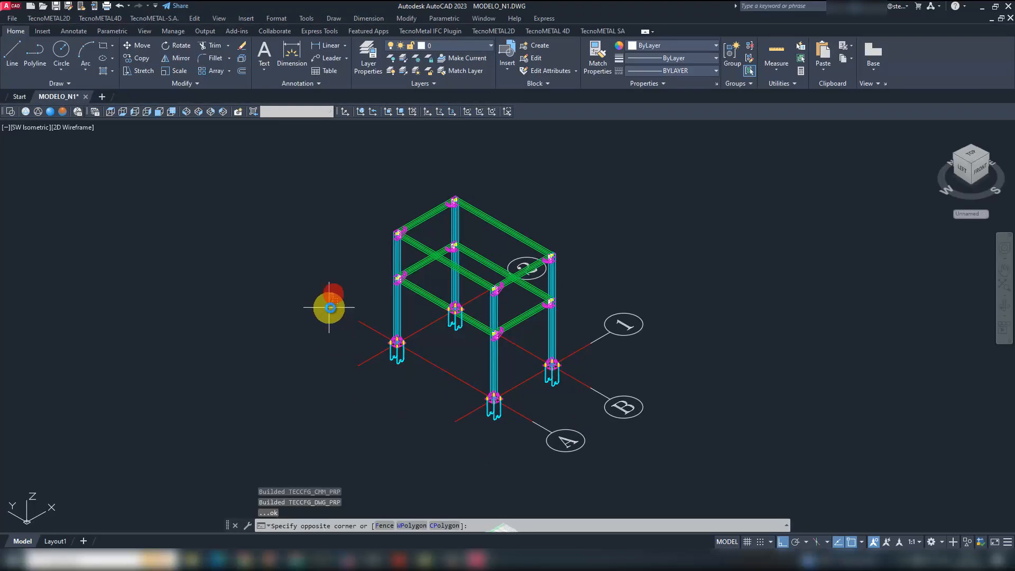
pyautogui.click(274, 169)
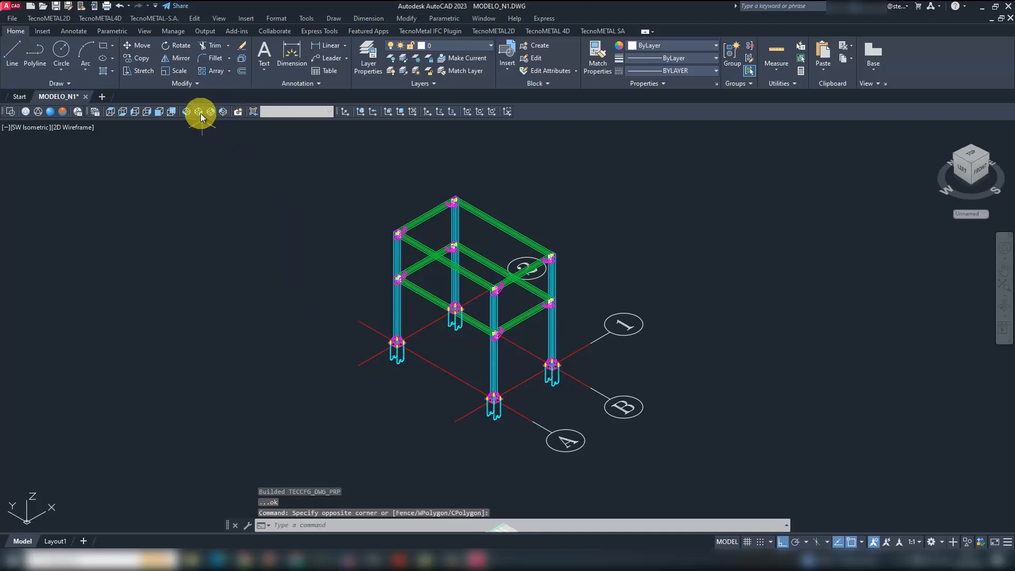
pyautogui.click(200, 112)
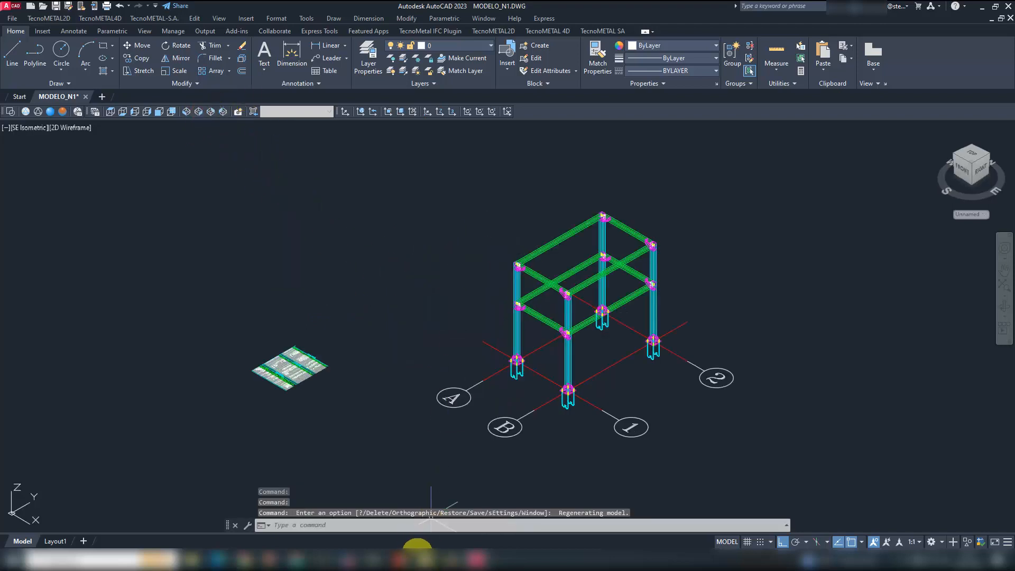
pyautogui.click(348, 561)
pyautogui.scroll(6, 630, 246)
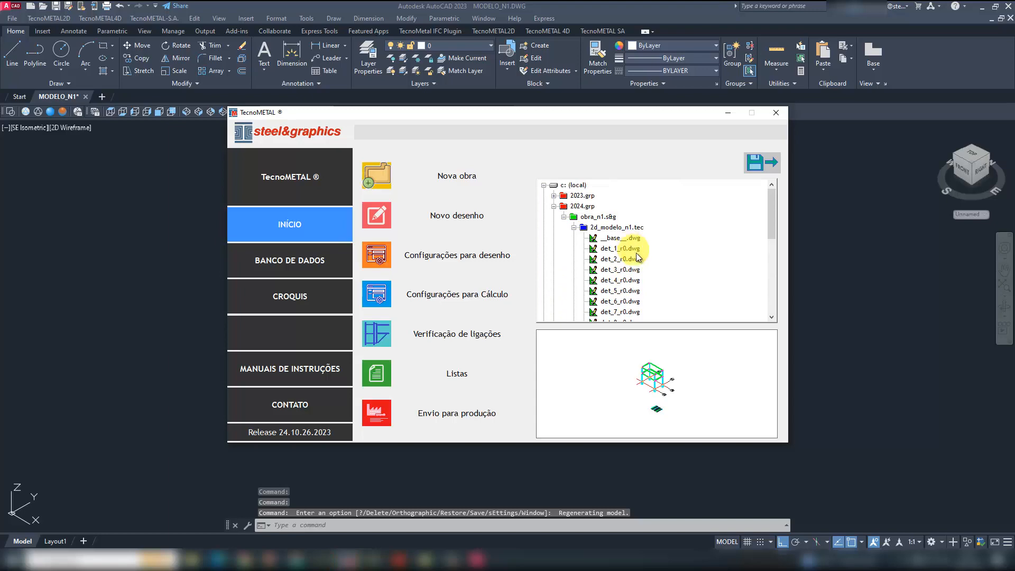
pyautogui.click(730, 113)
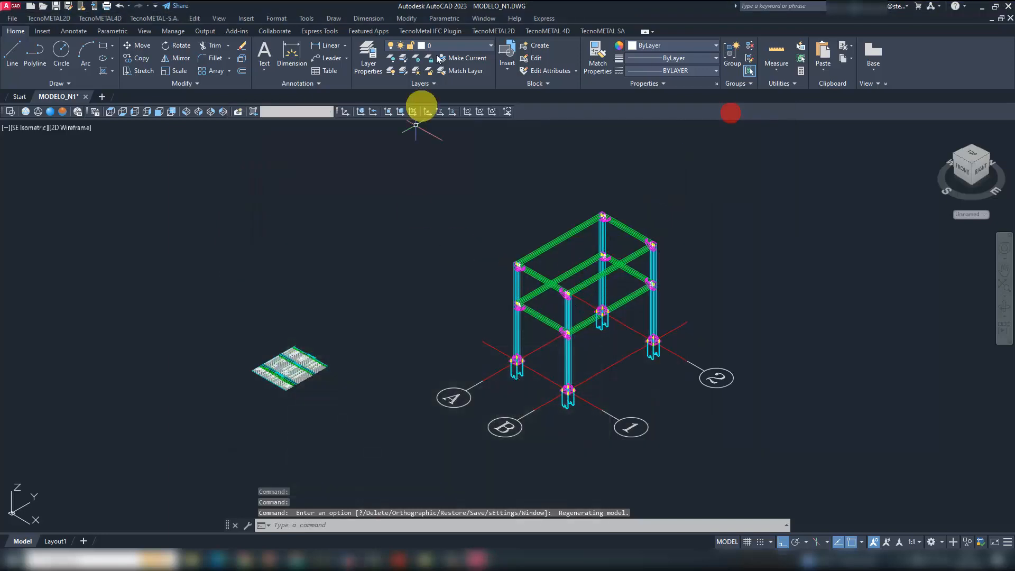
# - Insert a W200X22.5 profile in A572-GR50 by two points in the empty space beside the structure
pyautogui.click(567, 30)
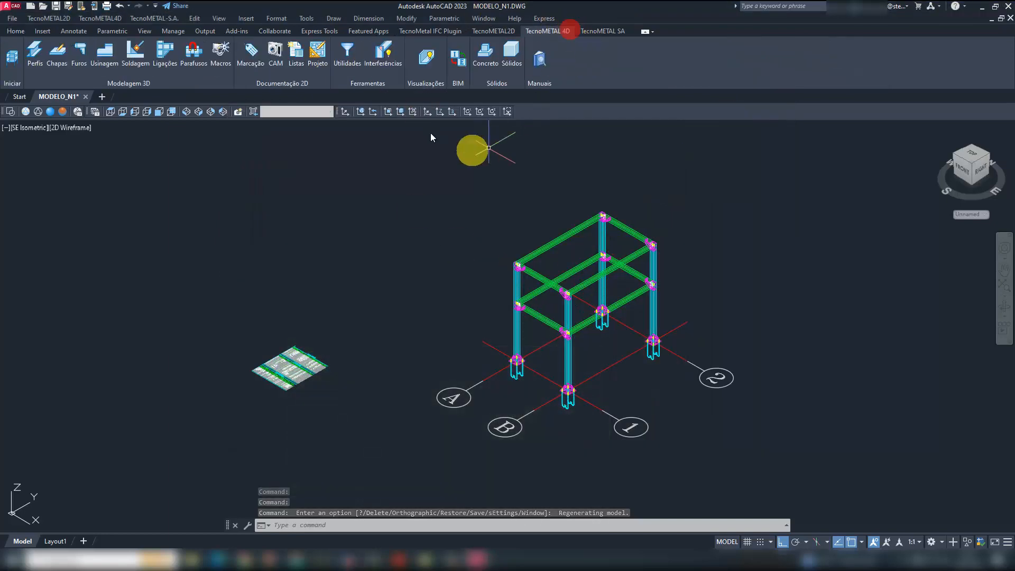
pyautogui.click(37, 53)
pyautogui.click(77, 144)
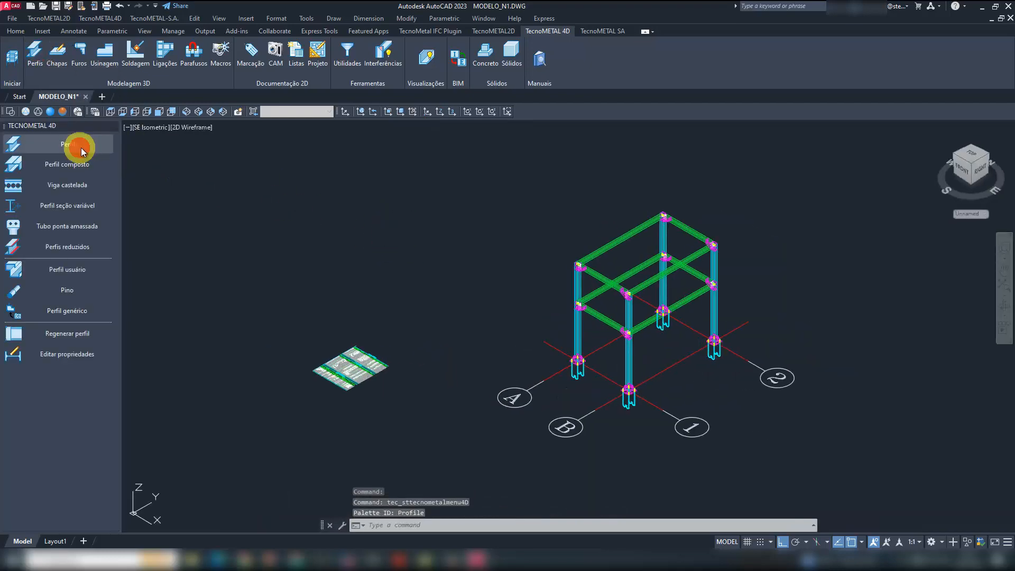
pyautogui.click(584, 309)
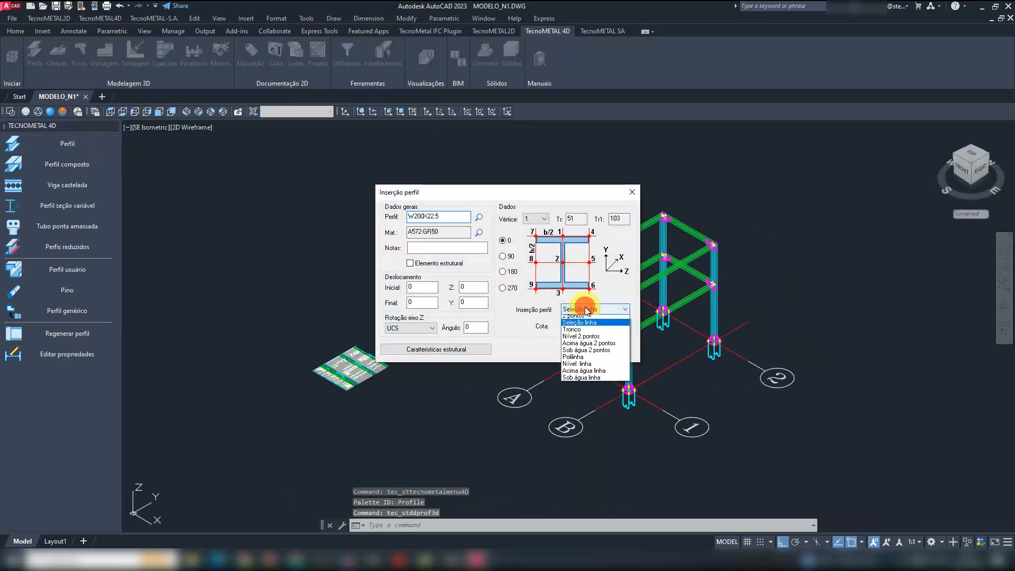
pyautogui.click(584, 317)
pyautogui.click(570, 349)
pyautogui.click(381, 267)
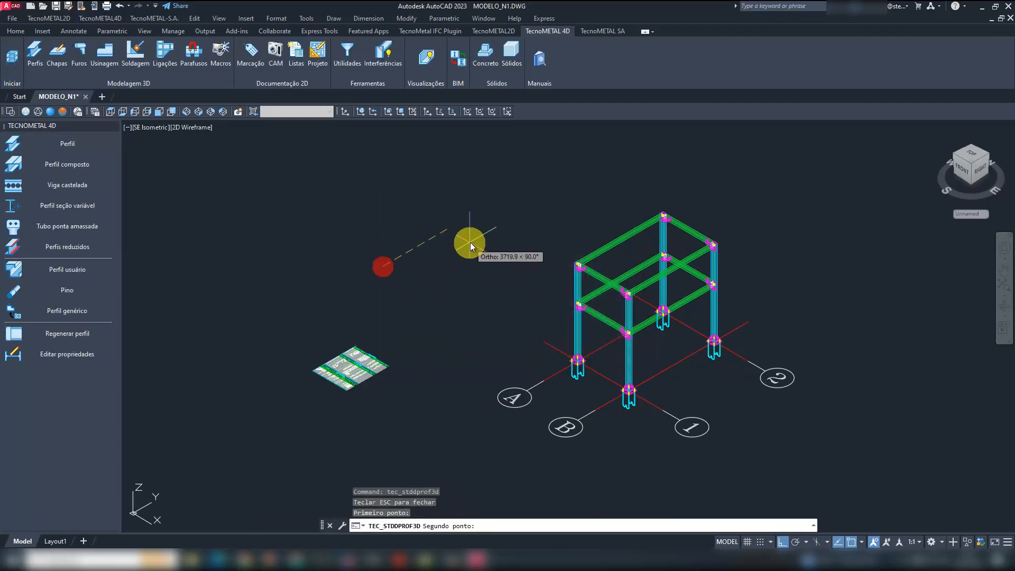
pyautogui.click(435, 248)
pyautogui.press('Escape')
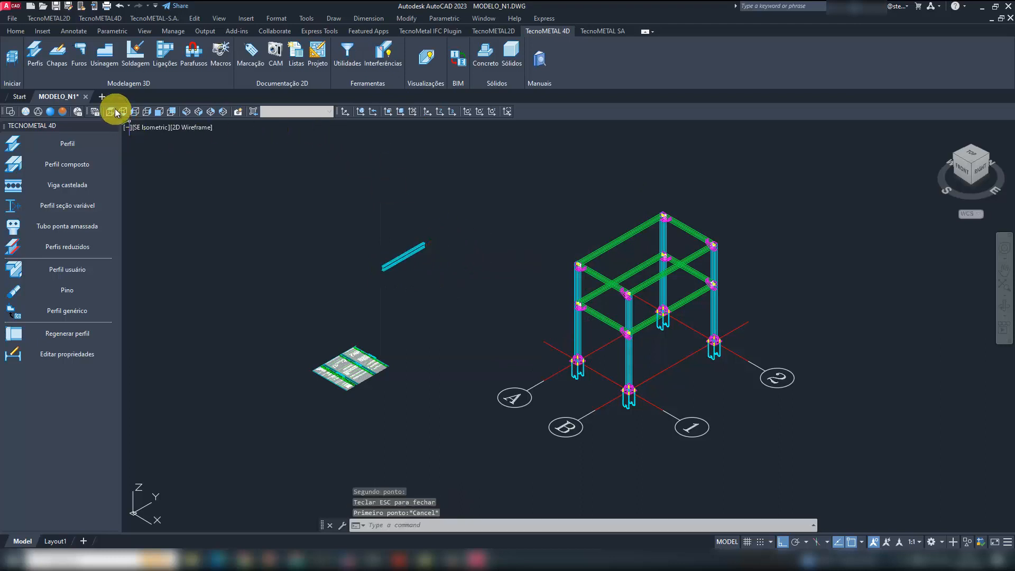
# - In the top view, draw a horizontal line across the lower end of the new profile, extending past both flanges
pyautogui.click(112, 111)
pyautogui.scroll(5, 325, 317)
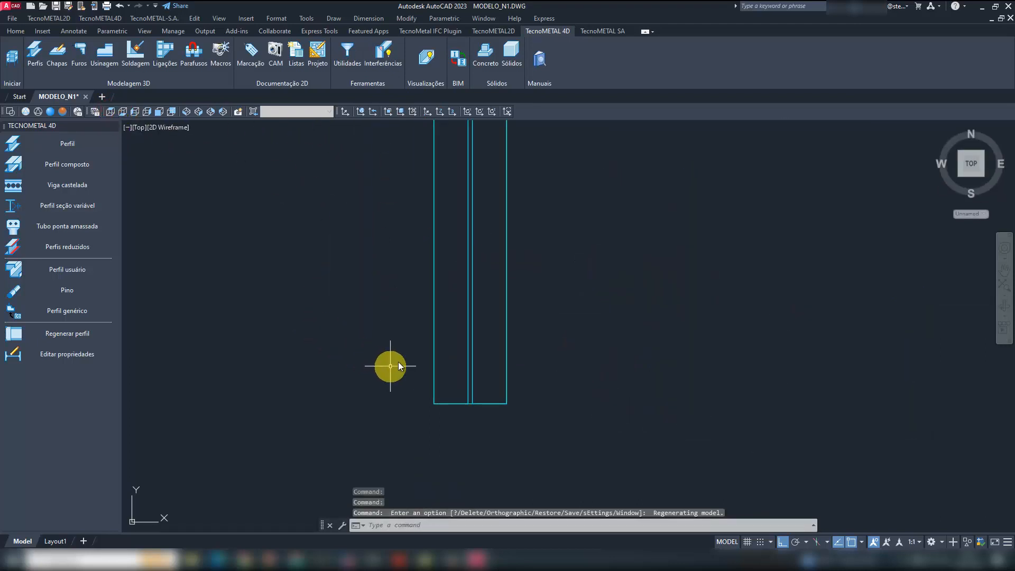
pyautogui.write('L')
pyautogui.press('Return')
pyautogui.click(402, 404)
pyautogui.click(582, 278)
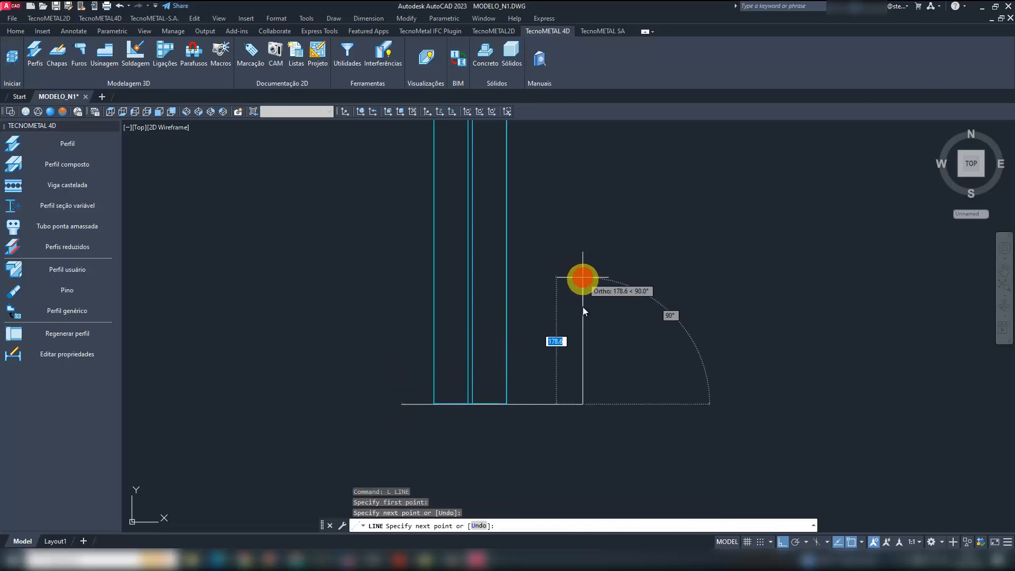
pyautogui.press('Escape')
# - Stretch the line's right endpoint upward so that the line crosses the profile diagonally
pyautogui.click(601, 421)
pyautogui.click(566, 383)
pyautogui.click(582, 405)
pyautogui.click(581, 293)
pyautogui.press('Escape')
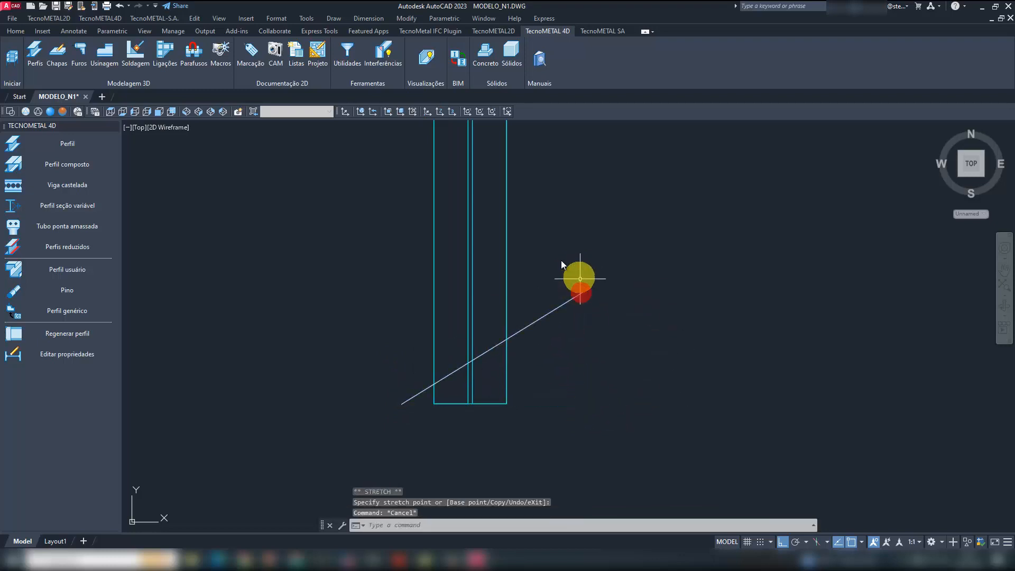
# - Cut the profile's lower end at an angle with the profile and plate cut tool, using the diagonal line as limit
pyautogui.click(105, 56)
pyautogui.click(80, 137)
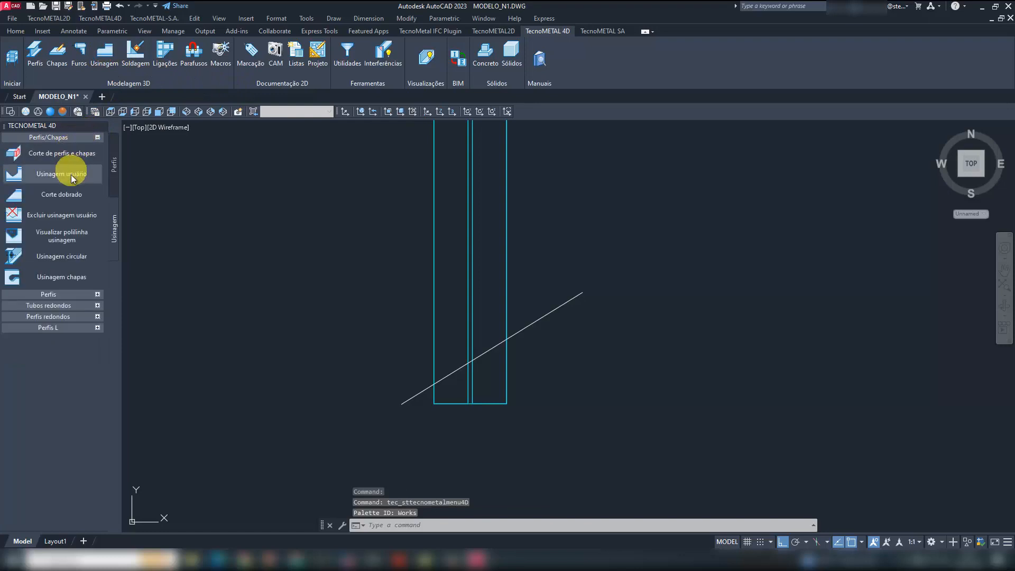
pyautogui.click(74, 152)
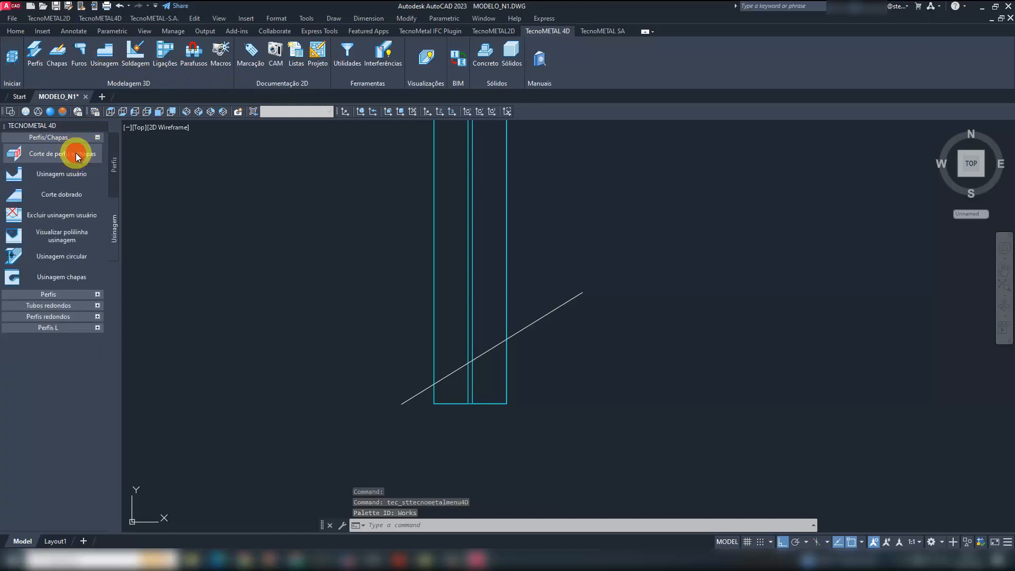
pyautogui.click(516, 336)
pyautogui.rightClick(516, 334)
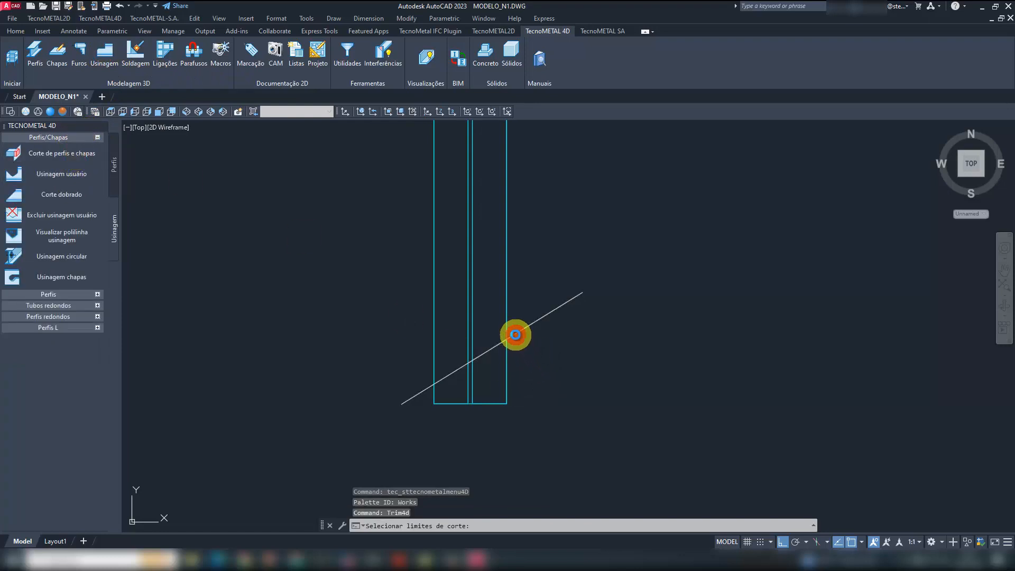
pyautogui.click(505, 356)
# - Delete the diagonal cutting line and return to the SE Isometric view
pyautogui.click(570, 339)
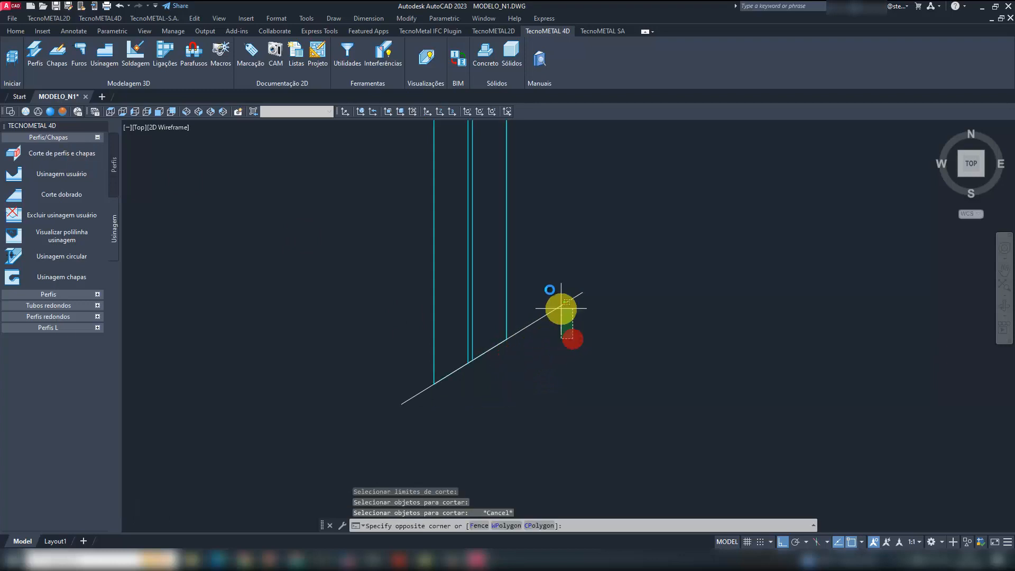
pyautogui.click(551, 290)
pyautogui.press('Delete')
pyautogui.click(200, 111)
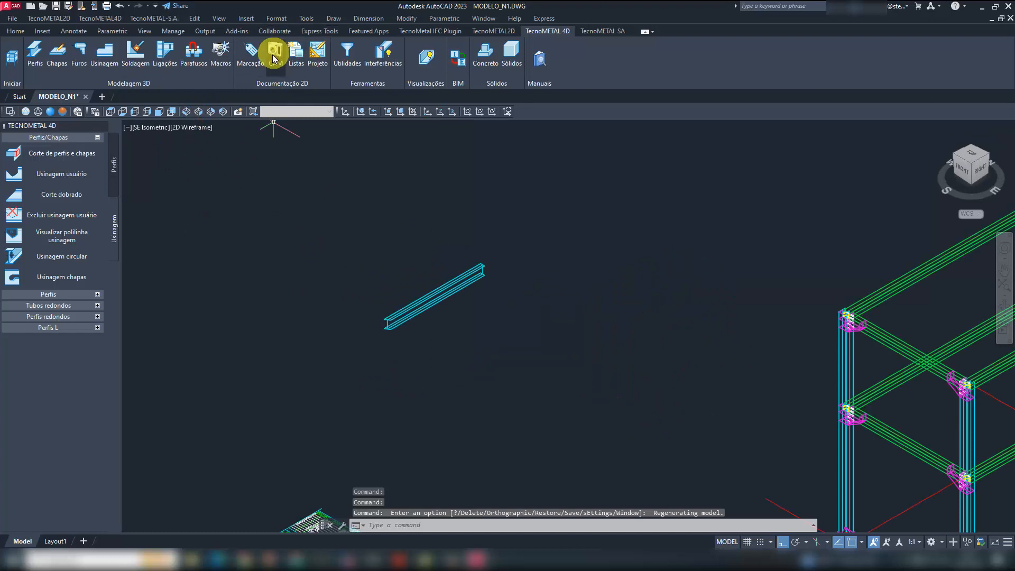
pyautogui.click(252, 51)
pyautogui.click(61, 137)
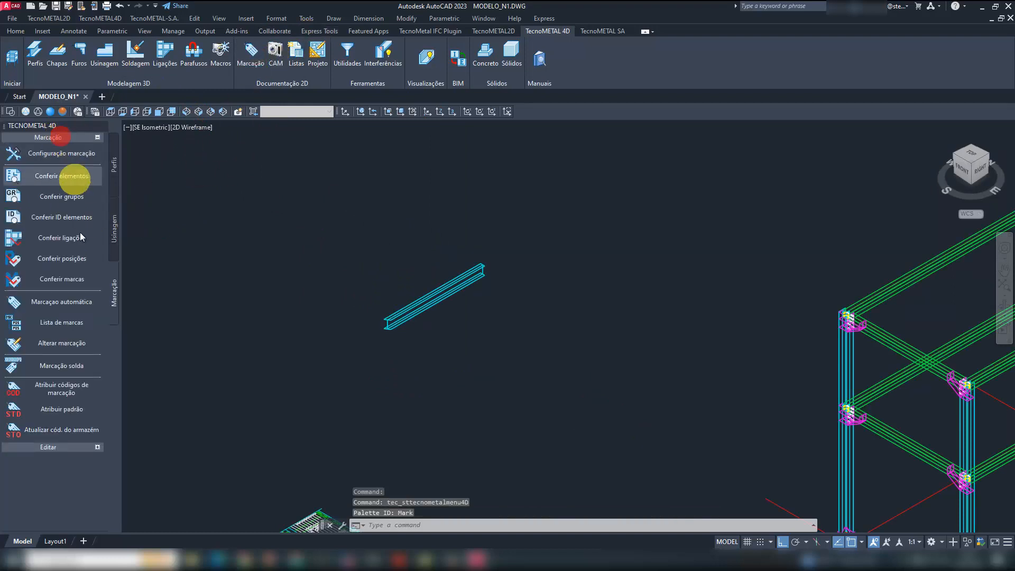
pyautogui.click(75, 302)
pyautogui.click(528, 525)
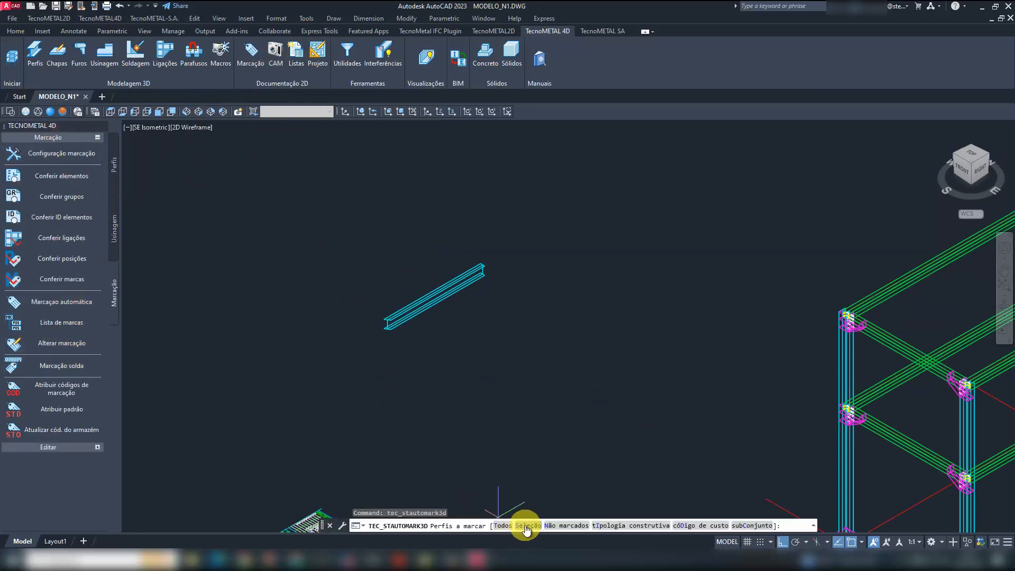
pyautogui.click(465, 370)
pyautogui.click(415, 275)
pyautogui.rightClick(415, 275)
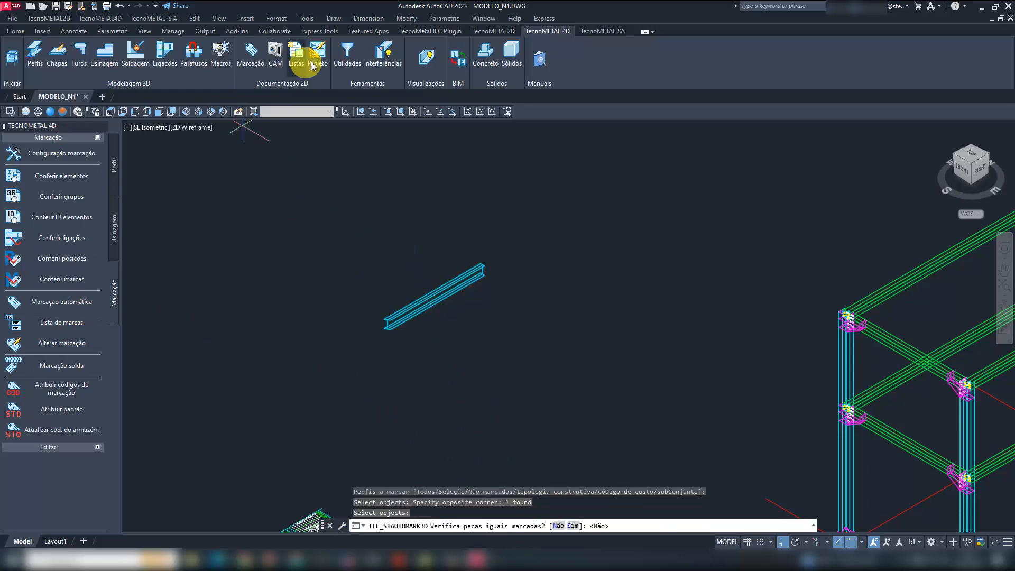
# - Try to generate the CAM file for the angle-cut profile
pyautogui.click(274, 56)
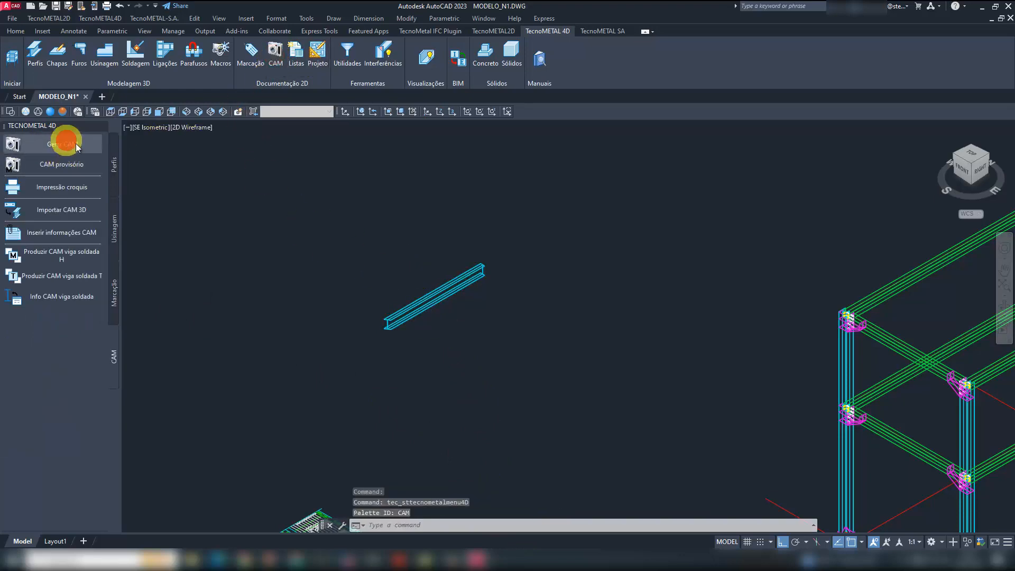
pyautogui.click(62, 143)
pyautogui.click(456, 412)
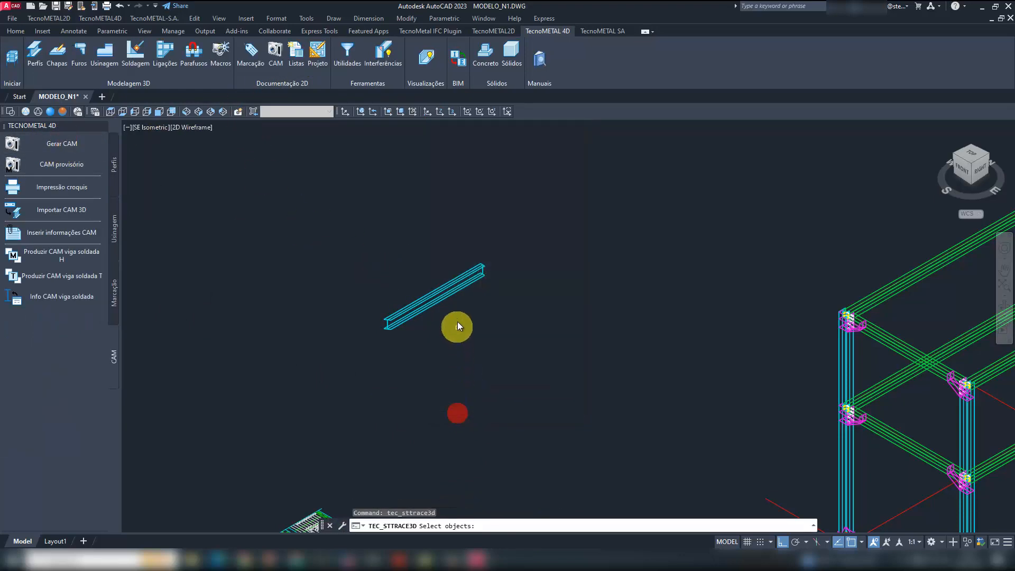
pyautogui.click(424, 282)
pyautogui.rightClick(424, 282)
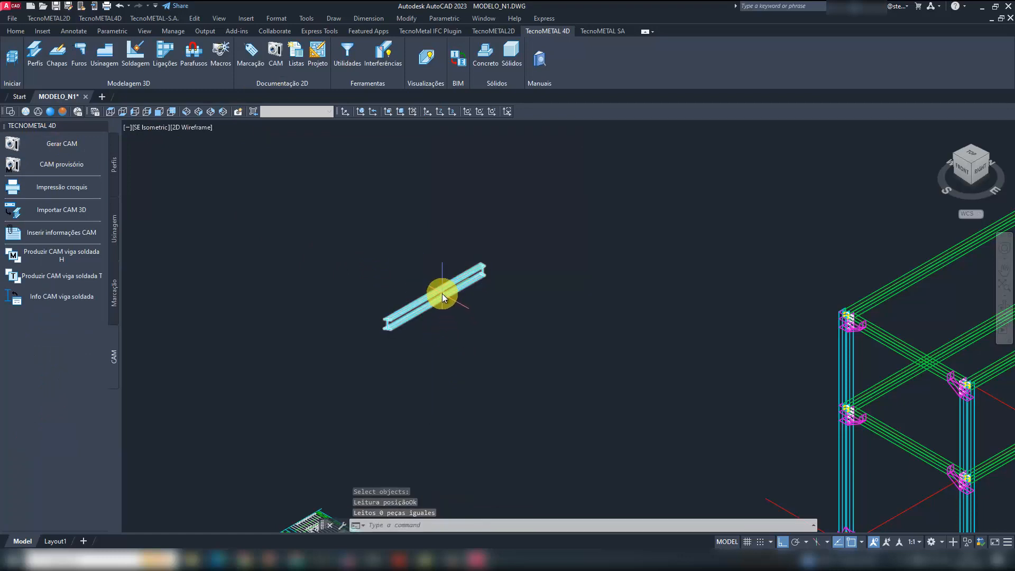
pyautogui.moveTo(442, 293)
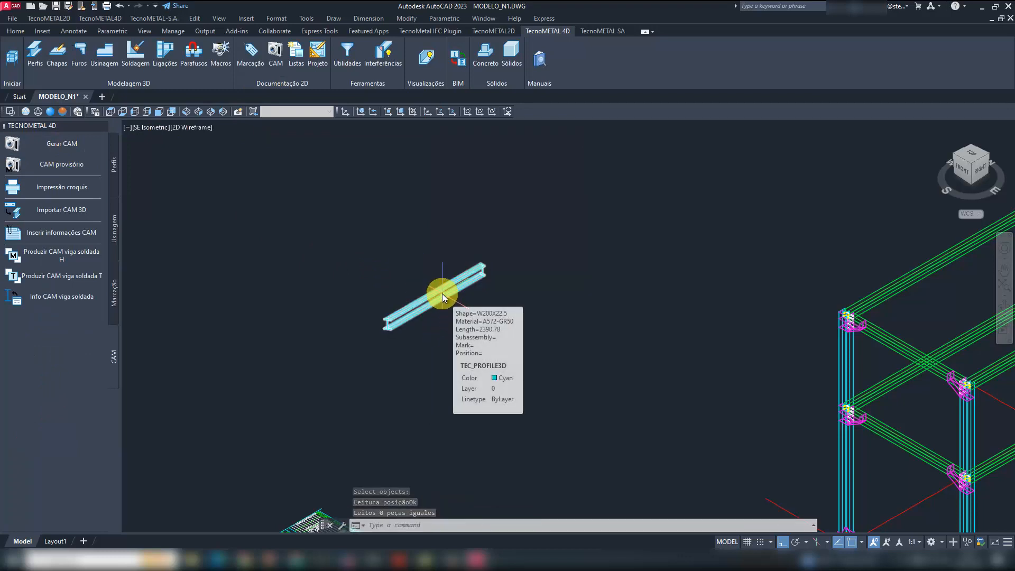
# - Mark the angle-cut profile with automatic marking by selection, answering Não to the check for equal marked parts
pyautogui.click(253, 51)
pyautogui.click(66, 302)
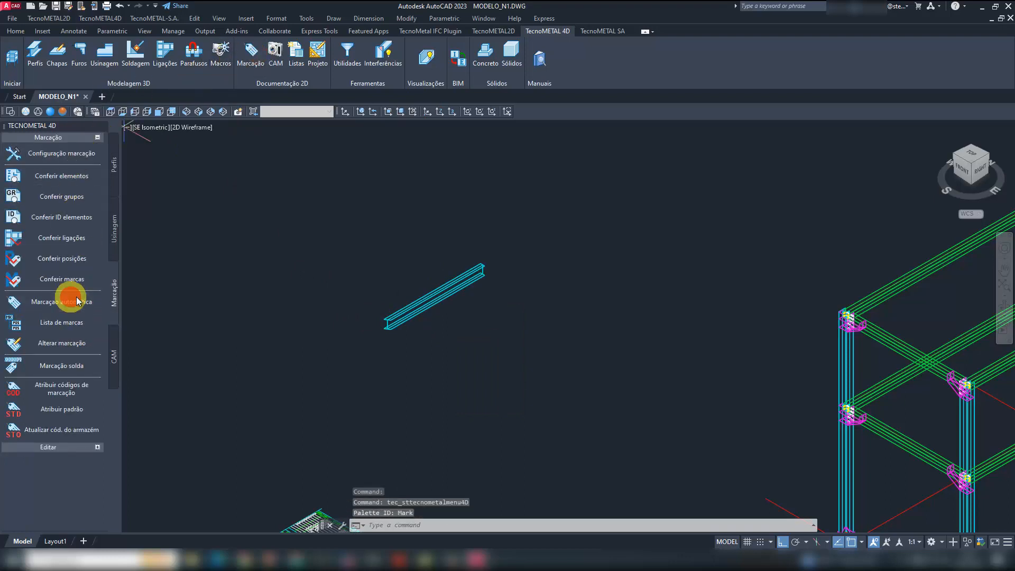
pyautogui.click(530, 525)
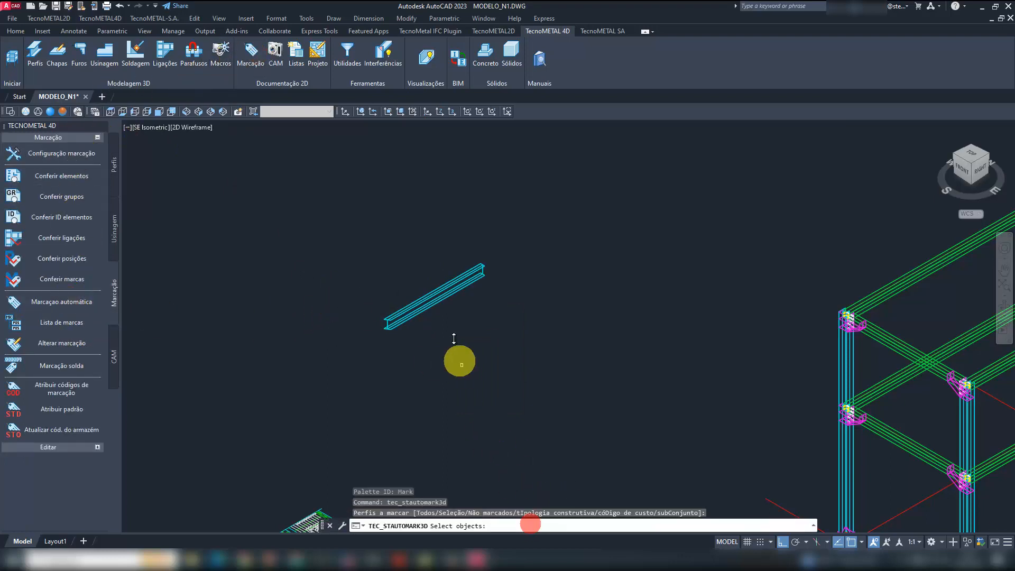
pyautogui.click(433, 298)
pyautogui.rightClick(434, 299)
pyautogui.click(558, 525)
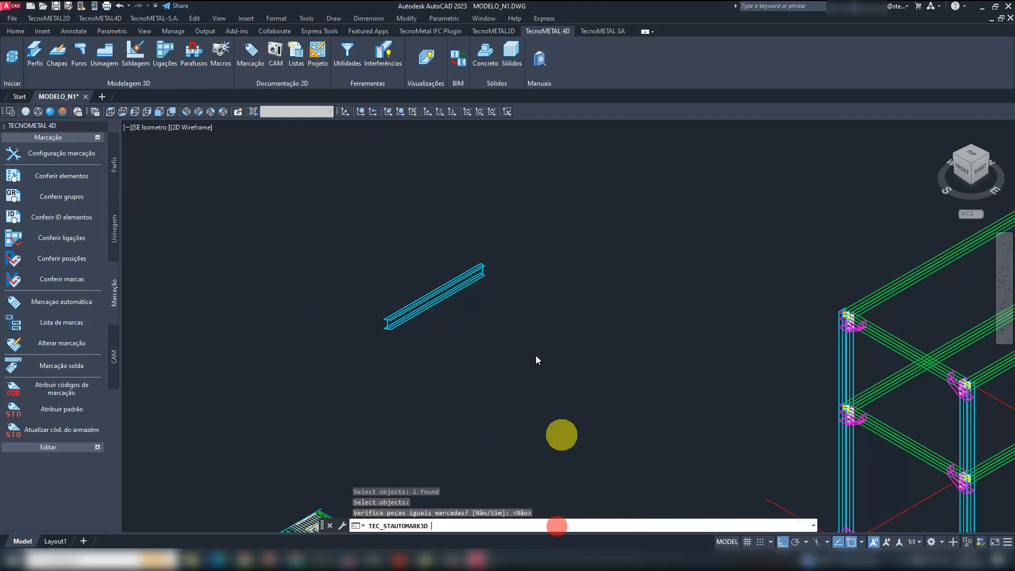
# - Generate the CAM file for the angle-cut profile using the Seleção conversion mode, and save the drawing
pyautogui.click(274, 53)
pyautogui.click(80, 141)
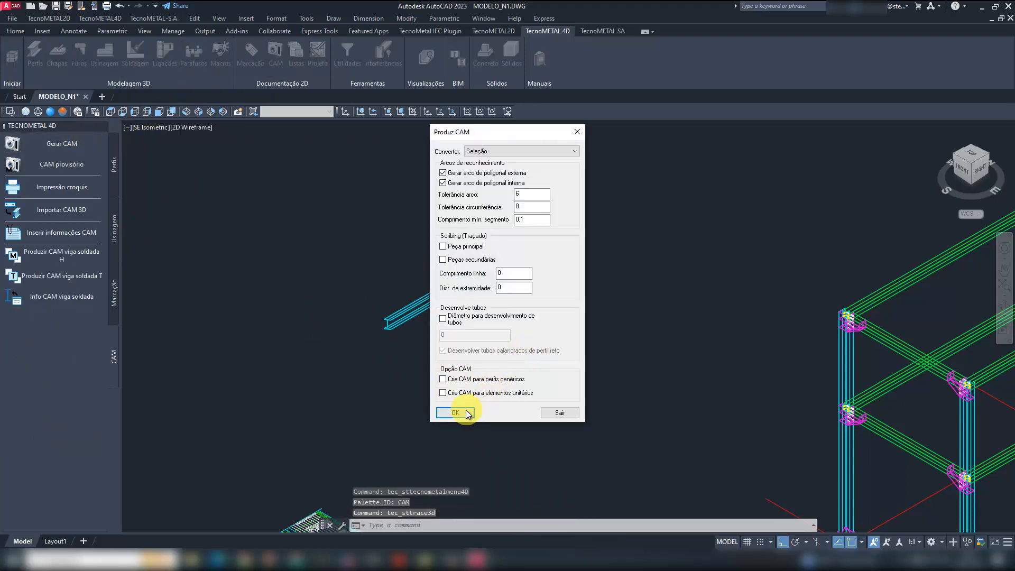
pyautogui.click(465, 412)
pyautogui.click(453, 327)
pyautogui.click(414, 285)
pyautogui.rightClick(414, 285)
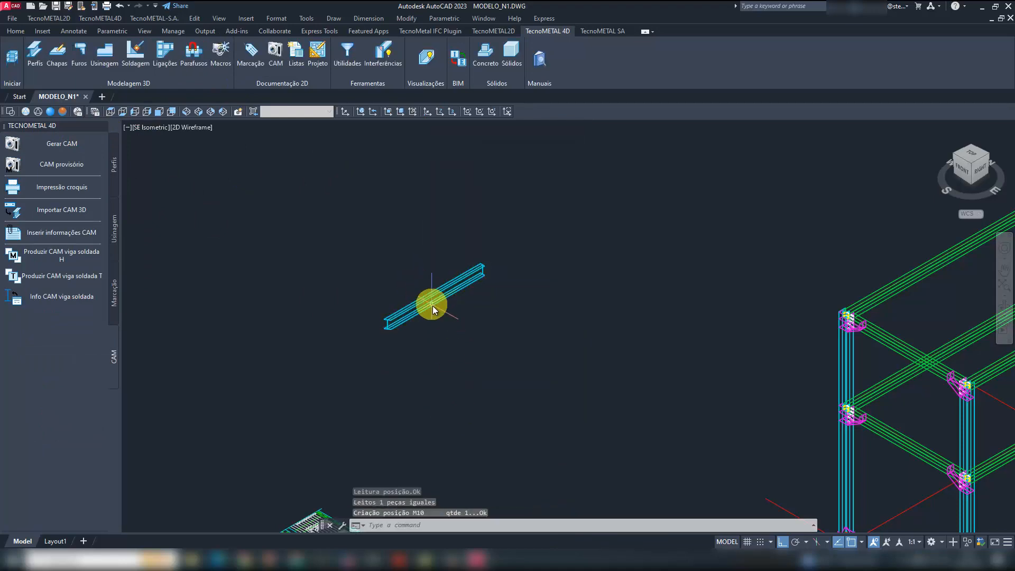
pyautogui.moveTo(432, 307)
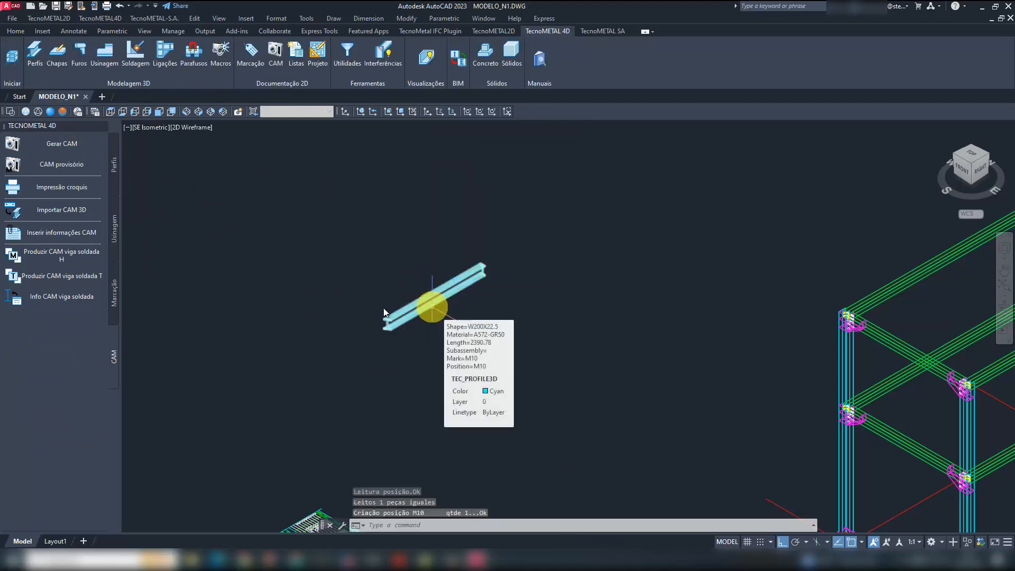
pyautogui.scroll(-5, 384, 312)
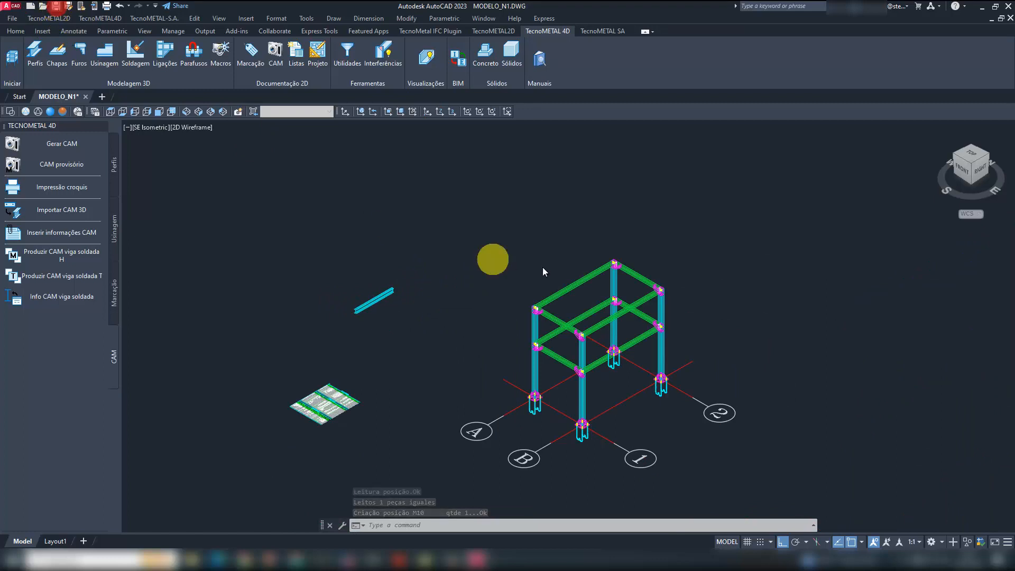
pyautogui.hotkey('ctrl', 's')
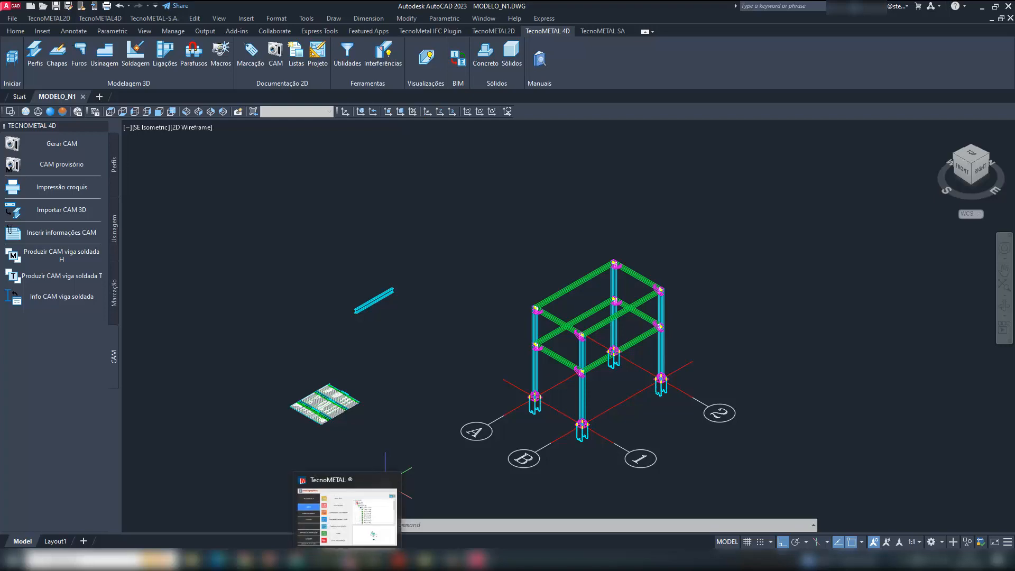
pyautogui.click(347, 559)
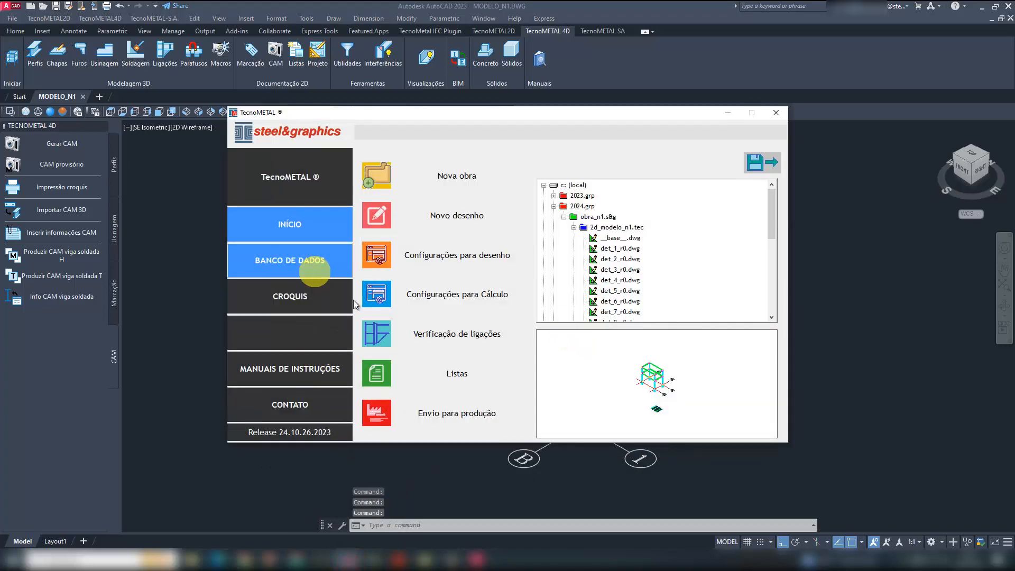
pyautogui.click(456, 371)
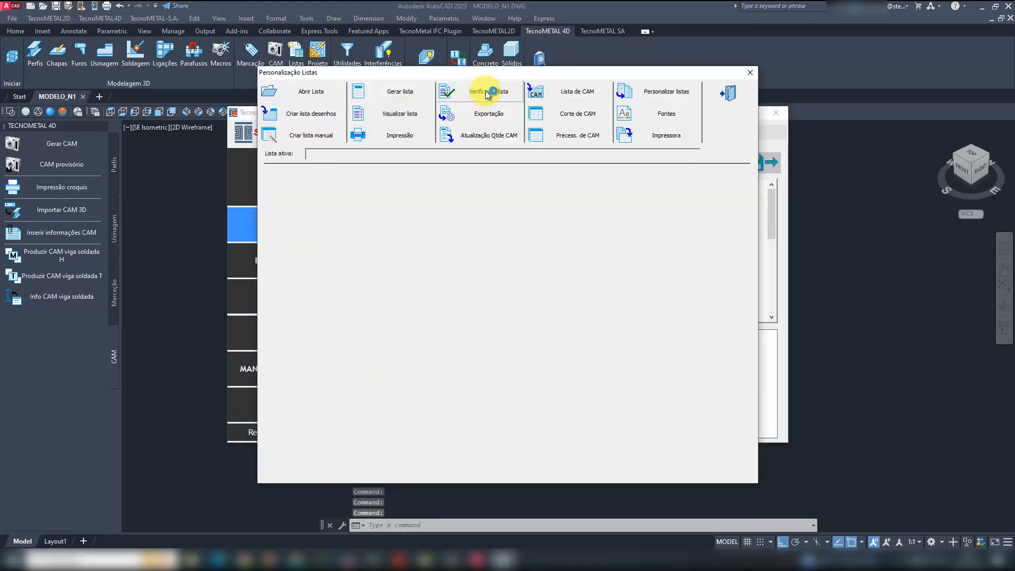
pyautogui.click(725, 98)
pyautogui.click(728, 114)
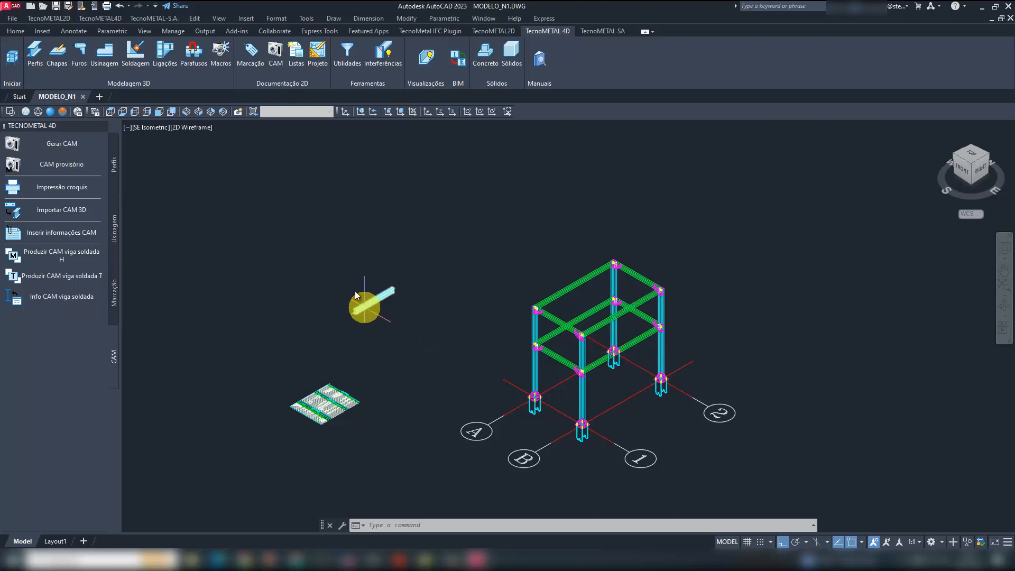
# - Extract the 3D material list MODELO_N1 with Todas marks, bolts Sim and real weight Não, and save the drawing
pyautogui.click(296, 55)
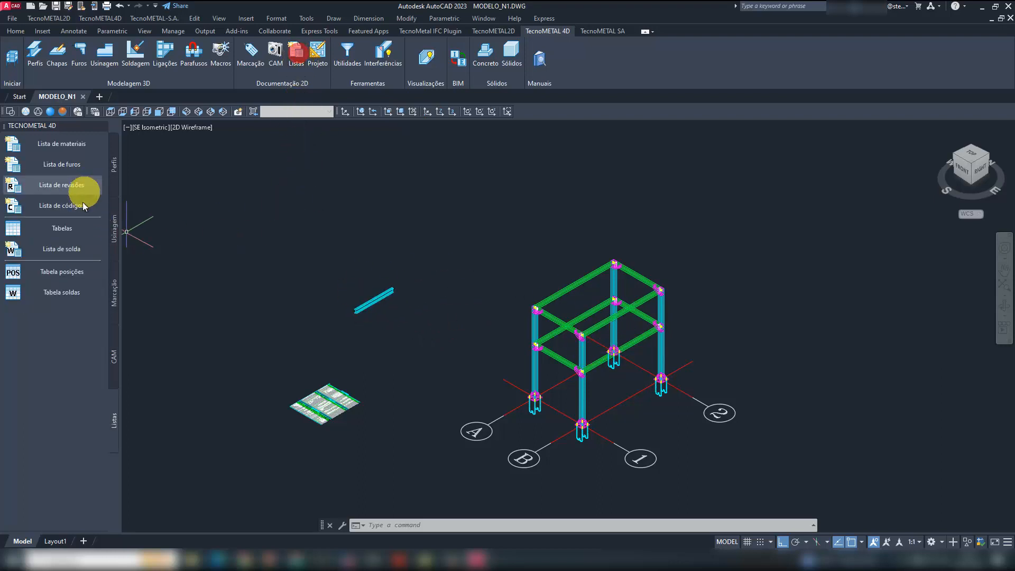
pyautogui.click(74, 223)
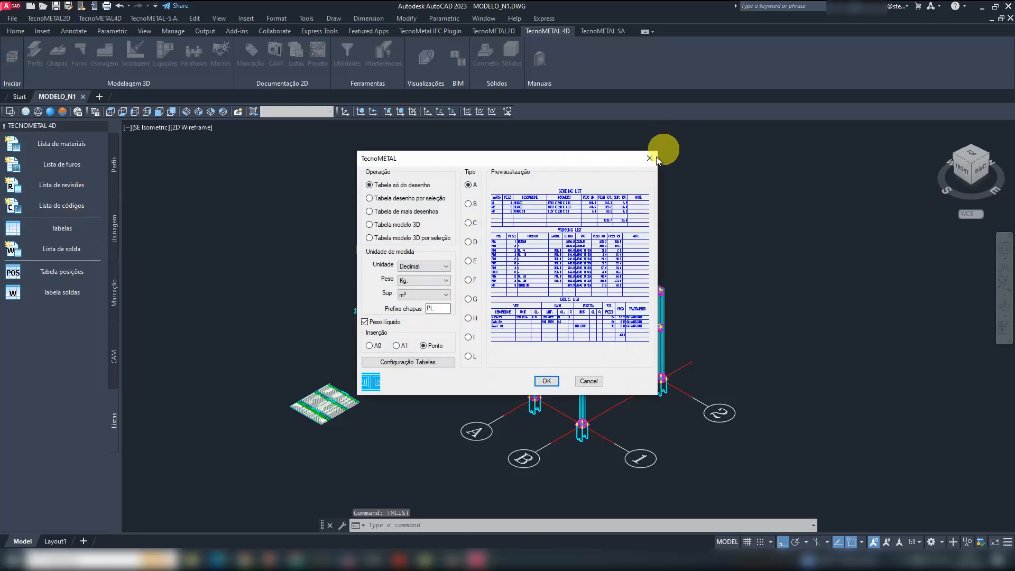
pyautogui.click(652, 155)
pyautogui.click(81, 143)
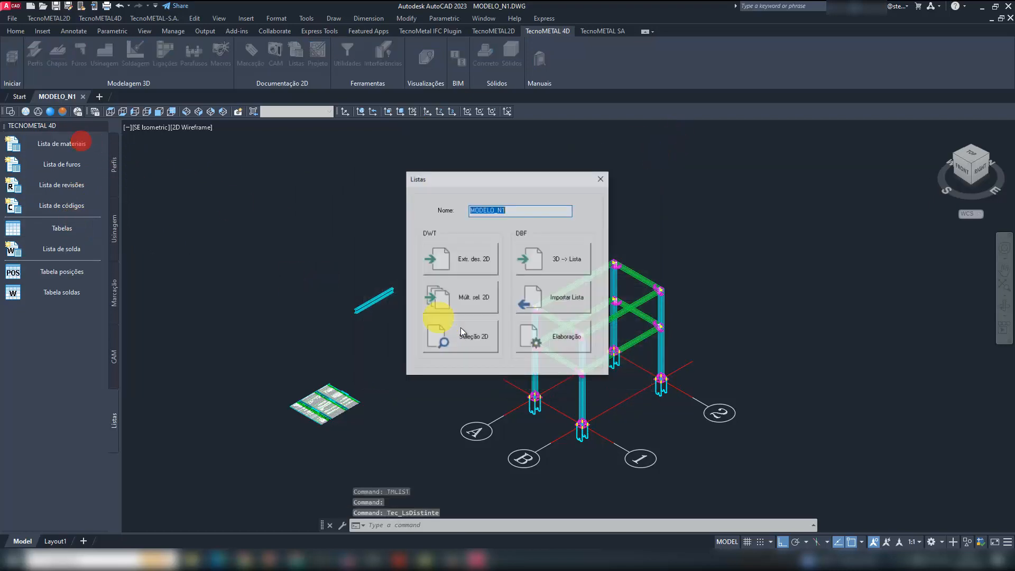
pyautogui.click(562, 255)
pyautogui.click(499, 525)
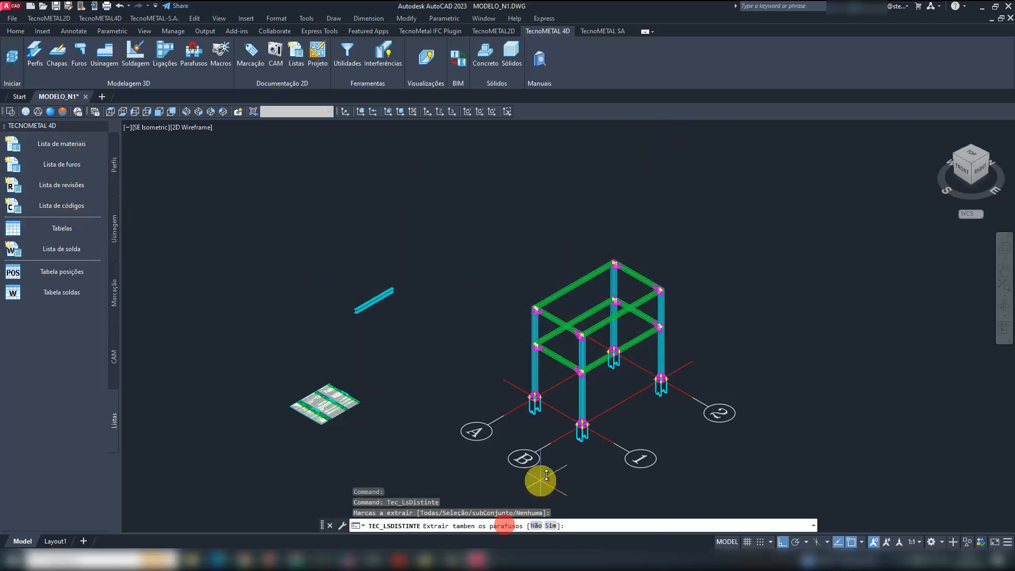
pyautogui.click(551, 525)
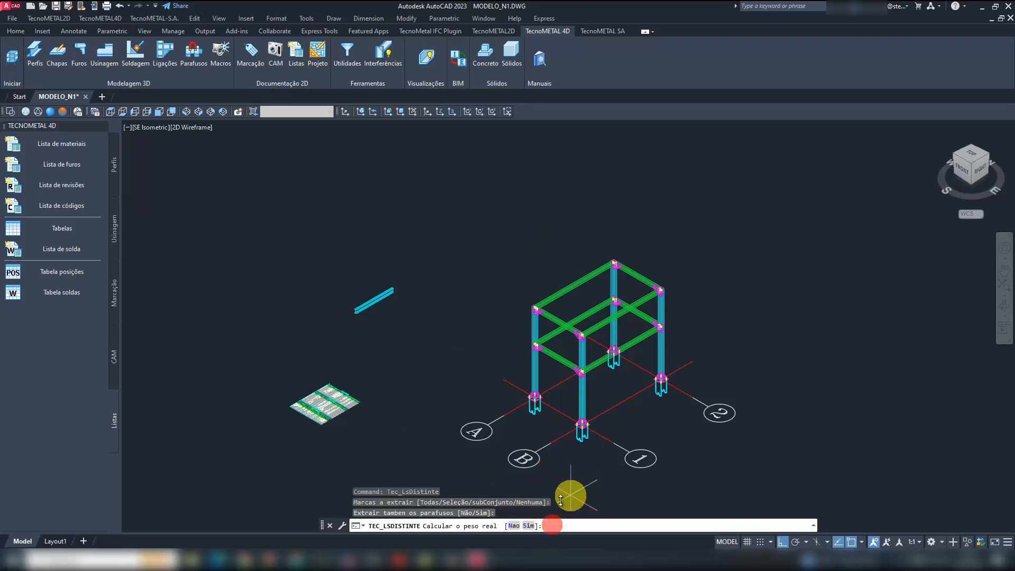
pyautogui.click(518, 526)
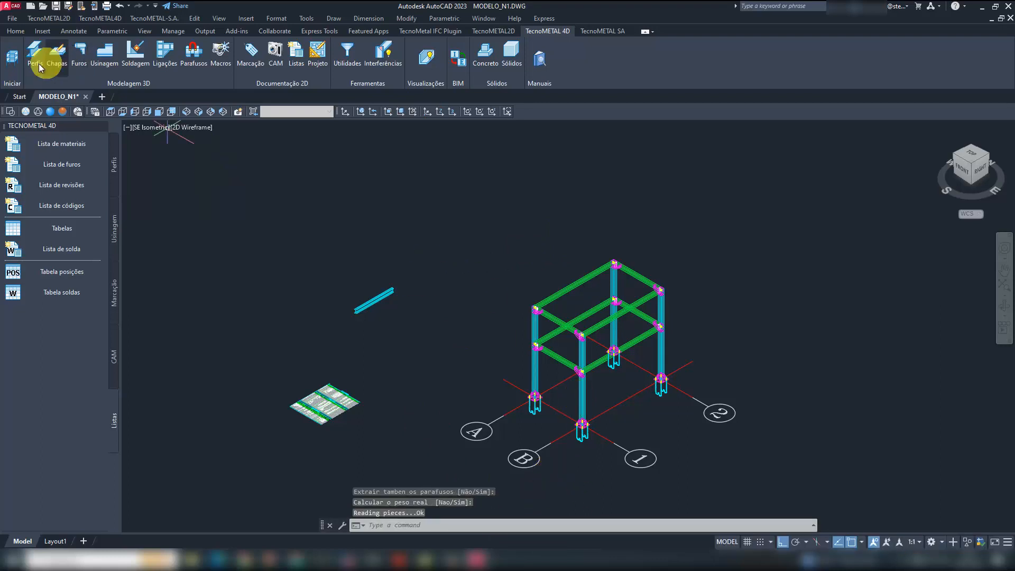
pyautogui.click(55, 6)
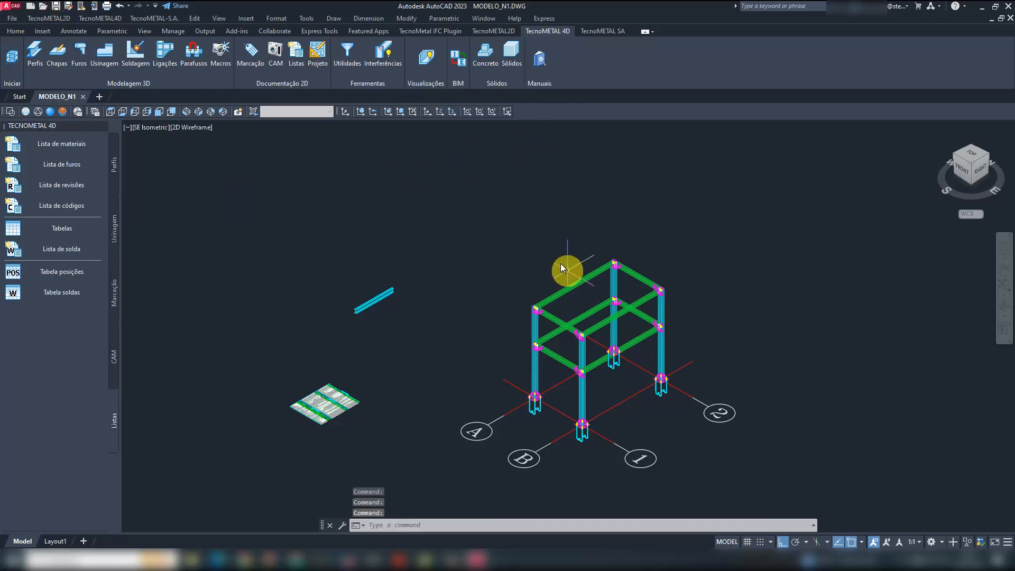
# - Switch to the TecnoMETAL manager and open the Modelo_n1.dbf list of Obra_n1 under 2024.grp
pyautogui.click(349, 557)
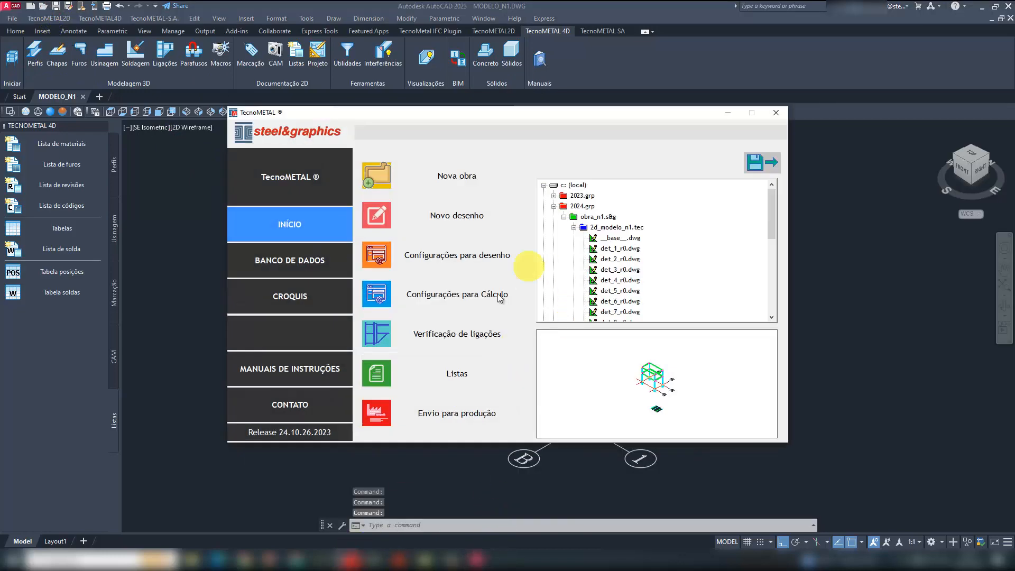
pyautogui.click(449, 379)
pyautogui.click(310, 92)
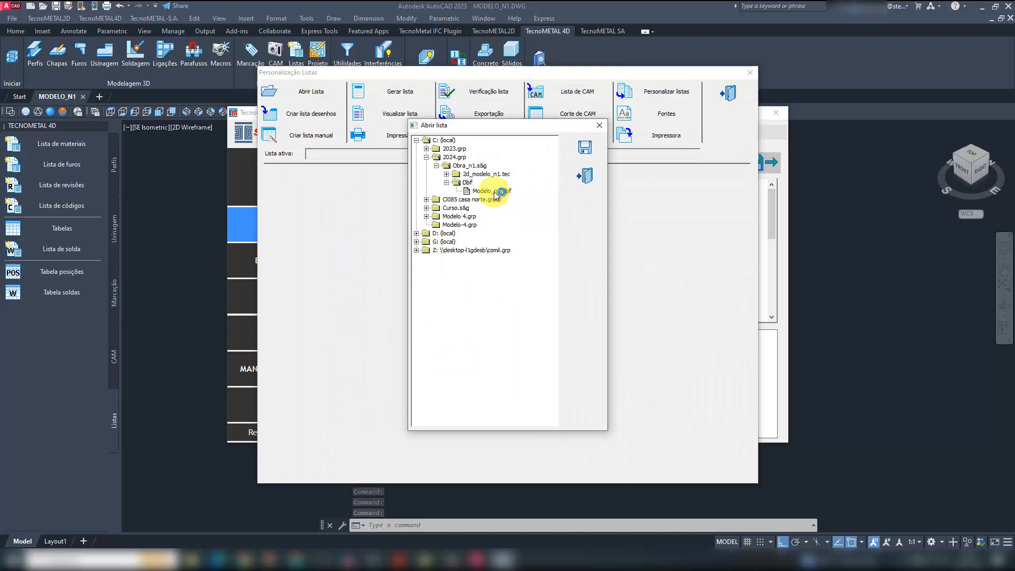
pyautogui.doubleClick(494, 191)
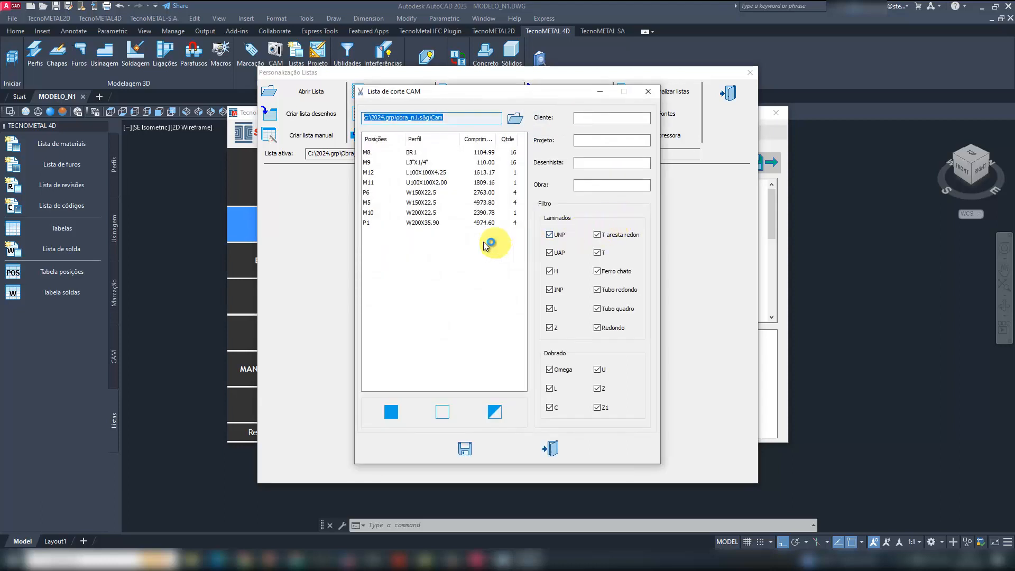
# - Generate the CAM cut list for all positions, with CLIENTE, PROJETO, DESENHISTA and OBRA in the matching header fields
pyautogui.click(399, 212)
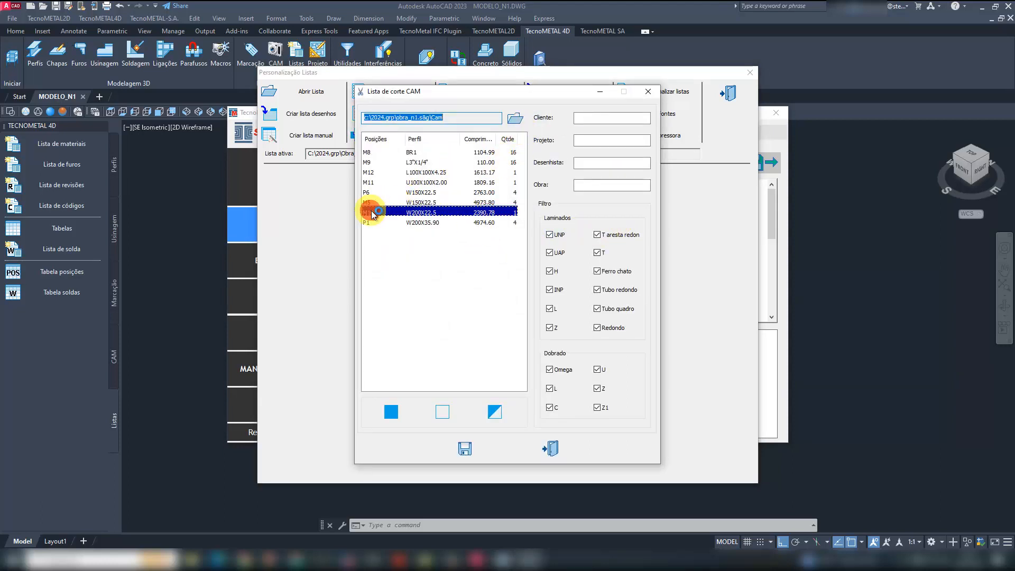
pyautogui.click(484, 153)
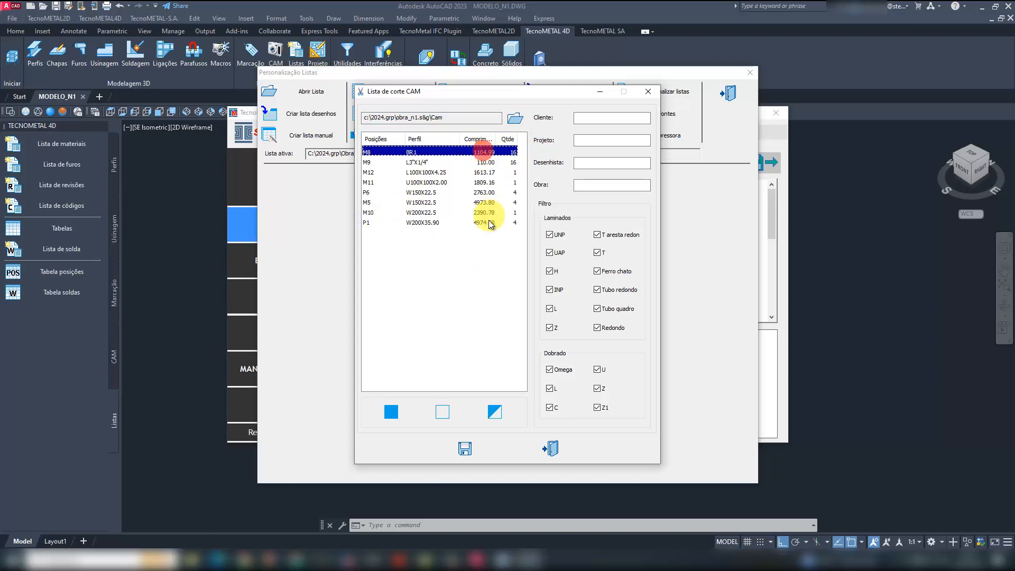
pyautogui.keyDown('shift'); pyautogui.click(485, 223); pyautogui.keyUp('shift')
pyautogui.click(587, 118)
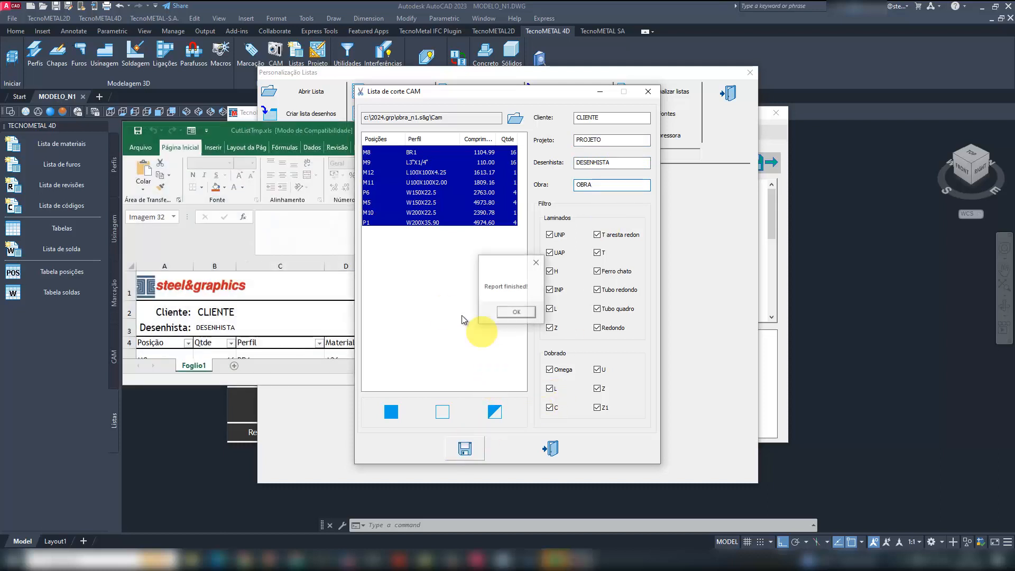
pyautogui.click(516, 312)
# - Enlarge the cut list spreadsheet in Excel and examine the cut shape and angle listed for position M10
pyautogui.click(299, 132)
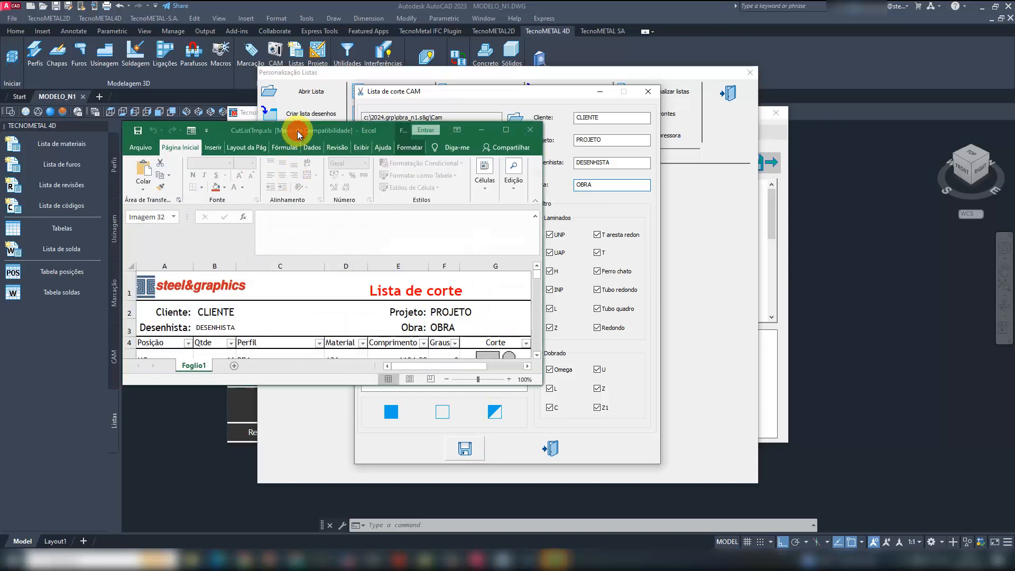
pyautogui.doubleClick(299, 132)
pyautogui.click(645, 356)
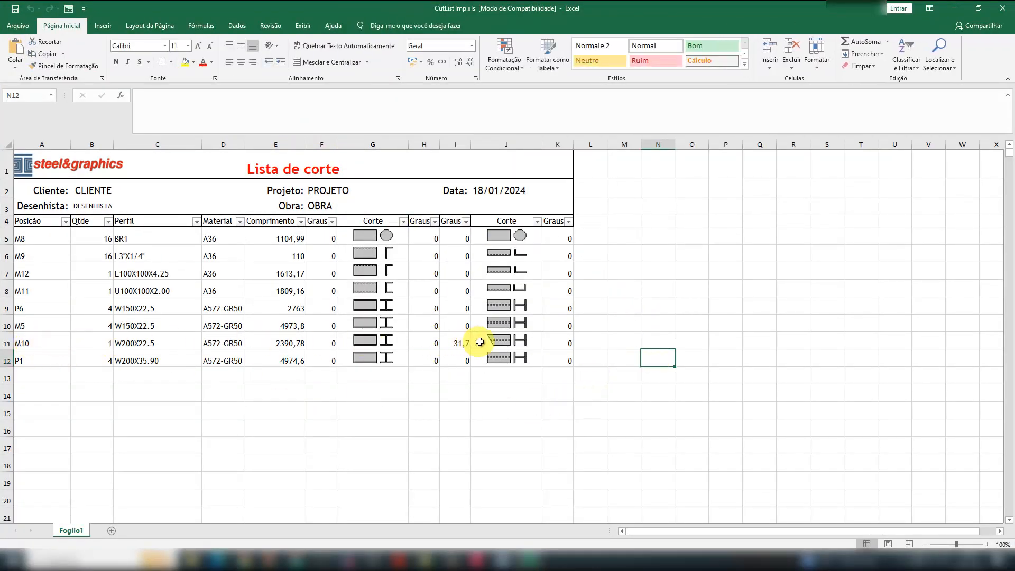
pyautogui.click(623, 413)
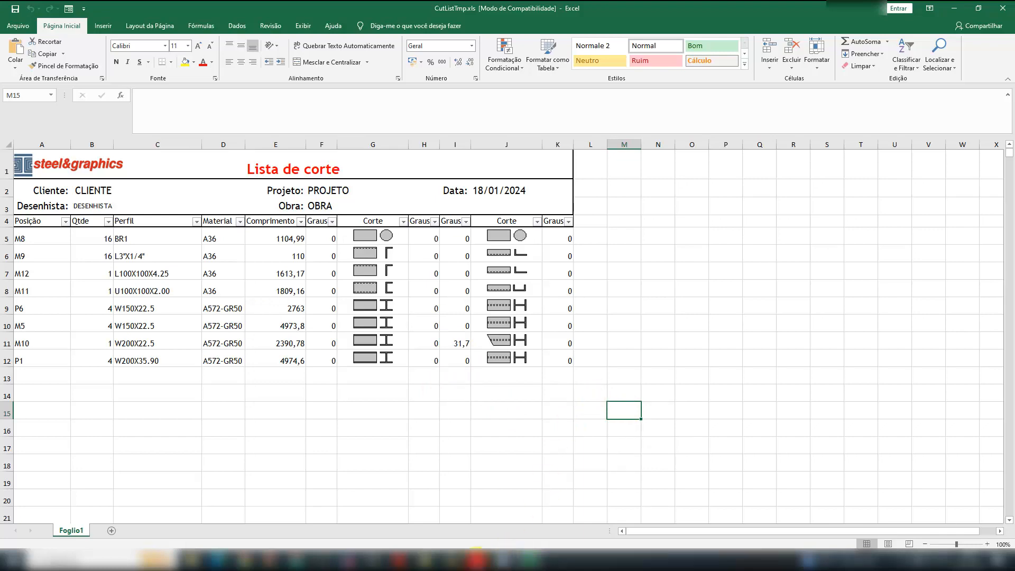
# - Switch back to the AutoCAD model and view the sketch of M10.CAM full-screen in TecnoPLOT
pyautogui.click(477, 559)
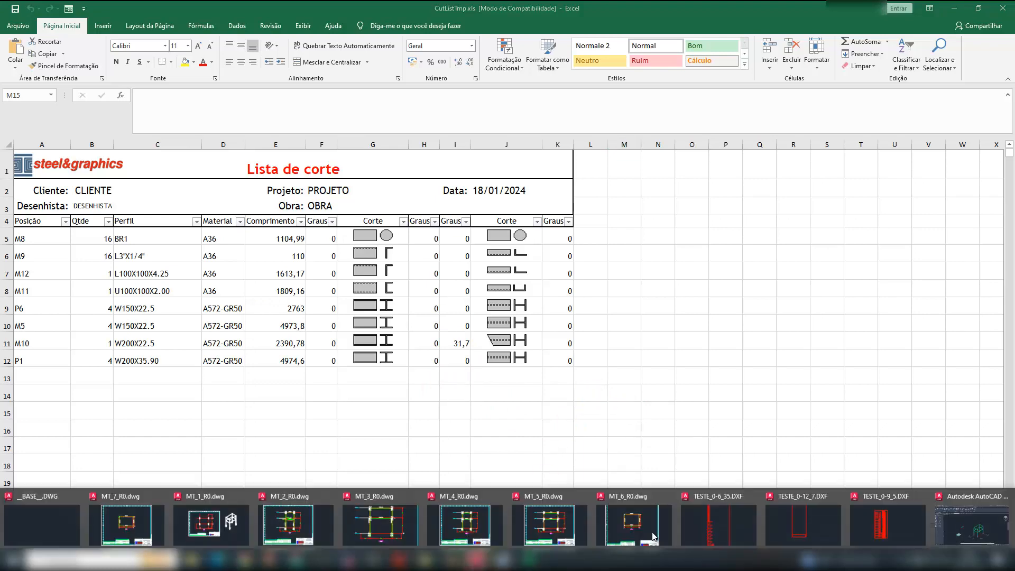
pyautogui.click(965, 529)
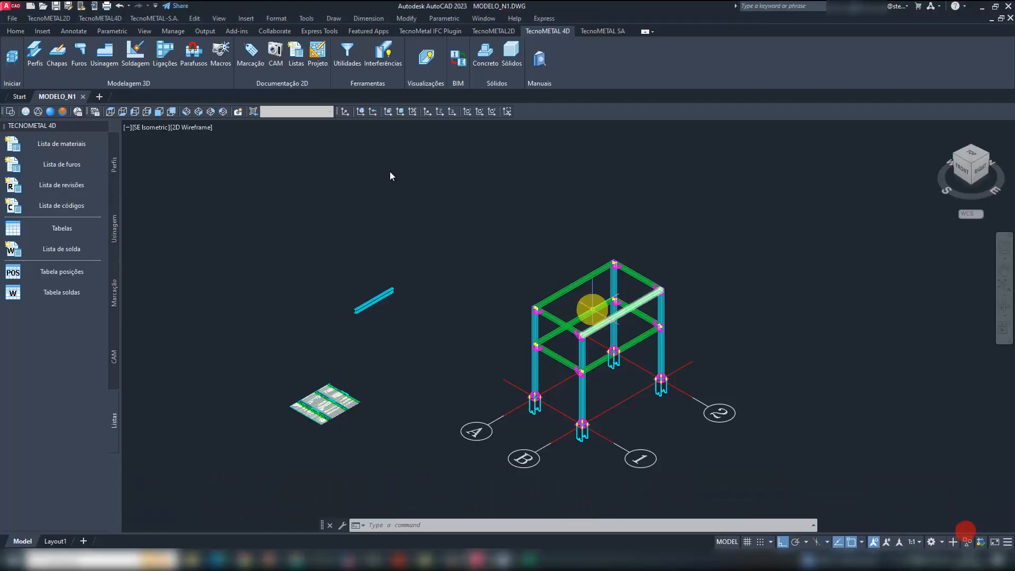
pyautogui.click(275, 50)
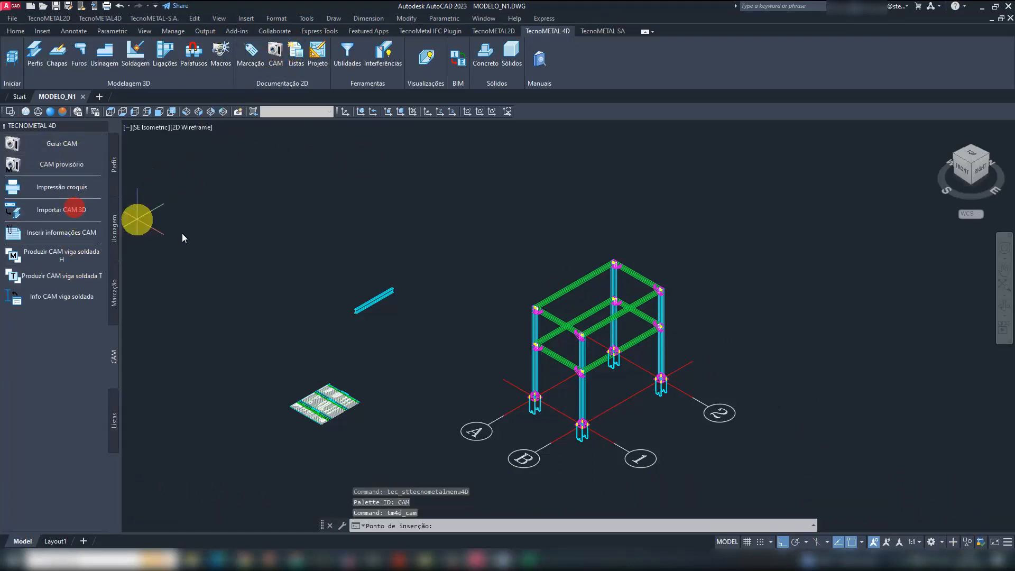
pyautogui.click(62, 188)
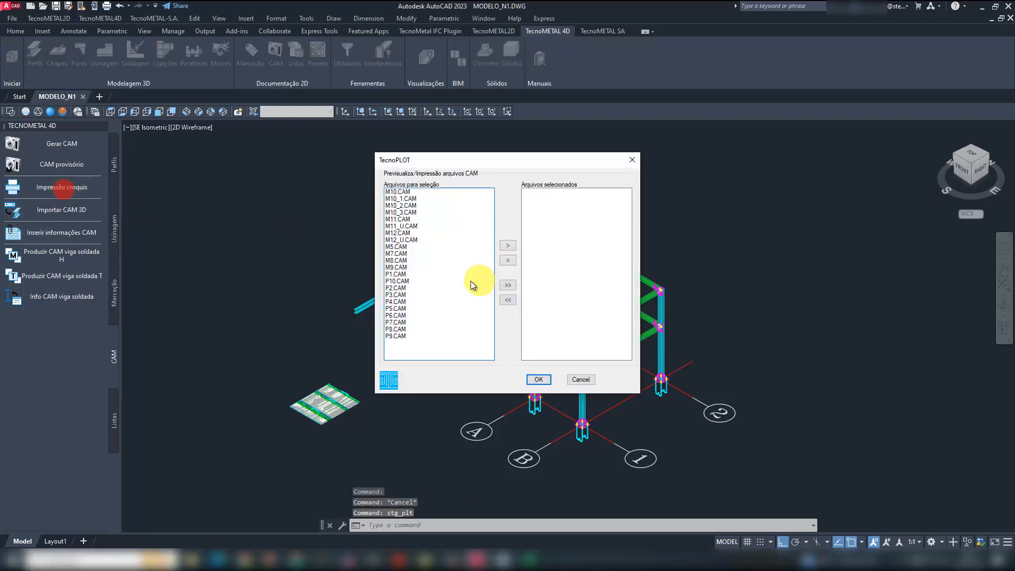
pyautogui.click(508, 245)
pyautogui.click(538, 380)
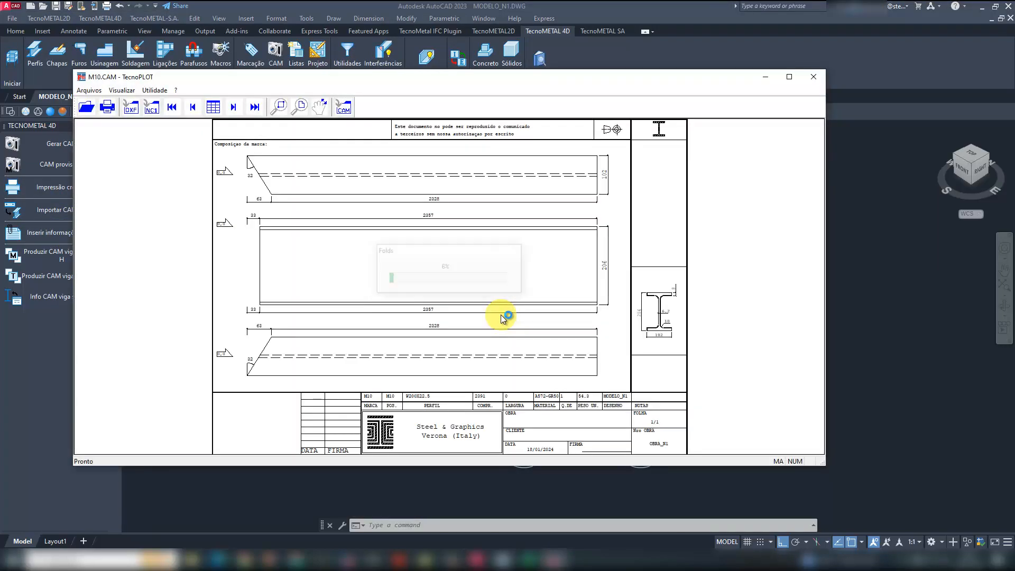
pyautogui.click(788, 79)
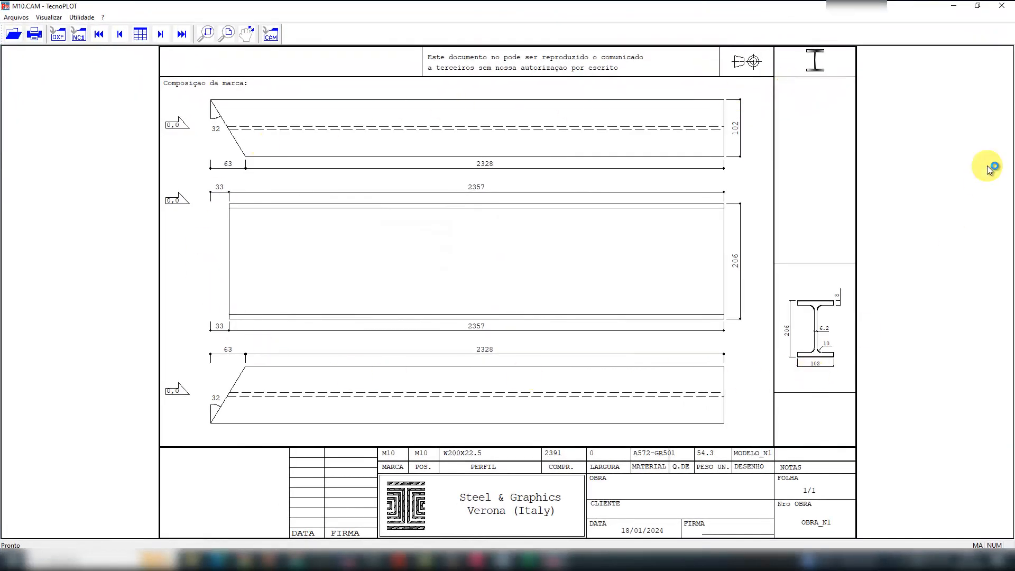
pyautogui.click(1001, 11)
pyautogui.moveTo(388, 328); pyautogui.dragTo(375, 303, button='middle')
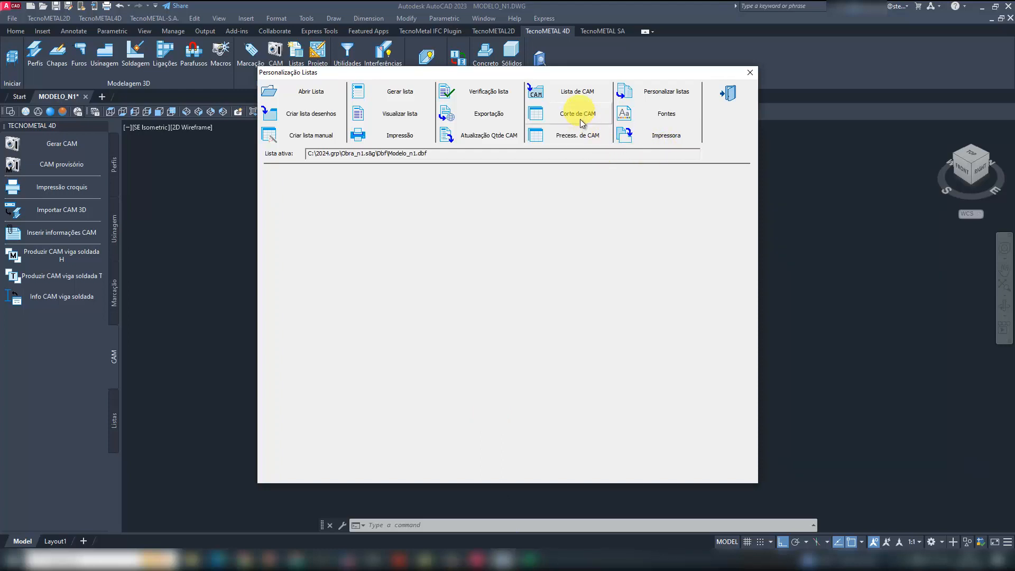
# - Create the total work list from all CAM files, M10 to P9, using the Total quantity option
pyautogui.click(584, 135)
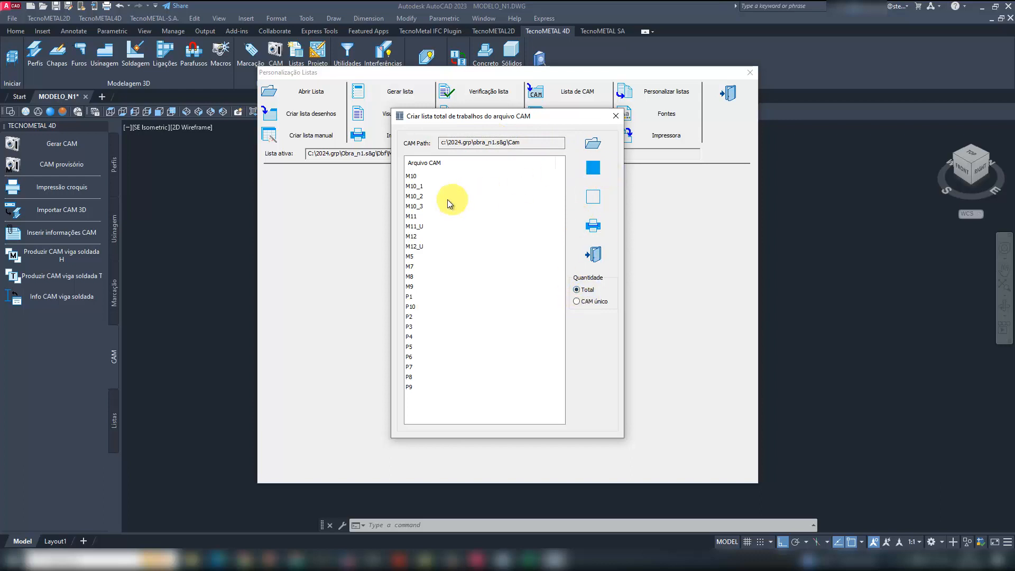
pyautogui.click(411, 175)
pyautogui.keyDown('shift'); pyautogui.click(411, 387); pyautogui.keyUp('shift')
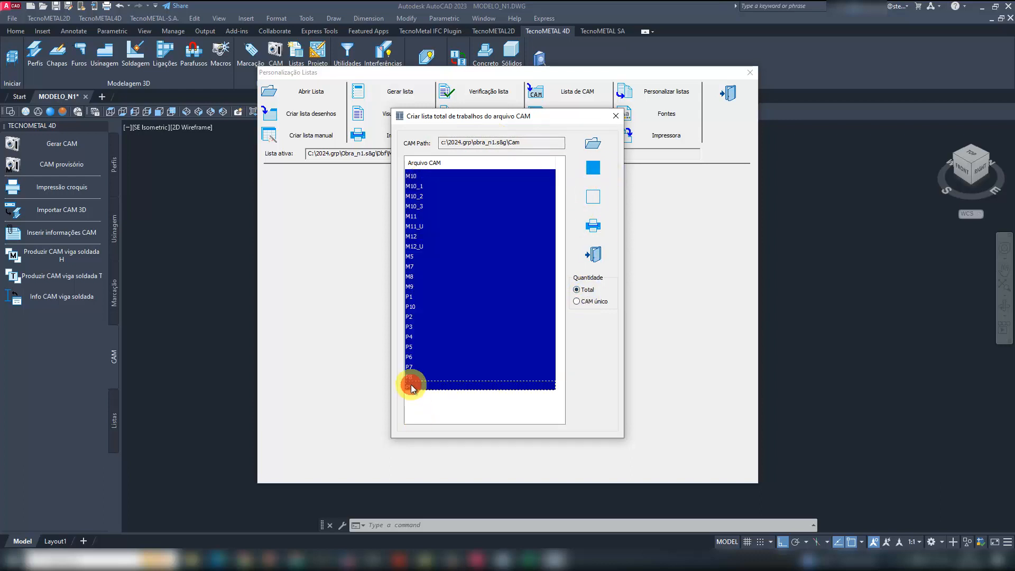
pyautogui.click(599, 169)
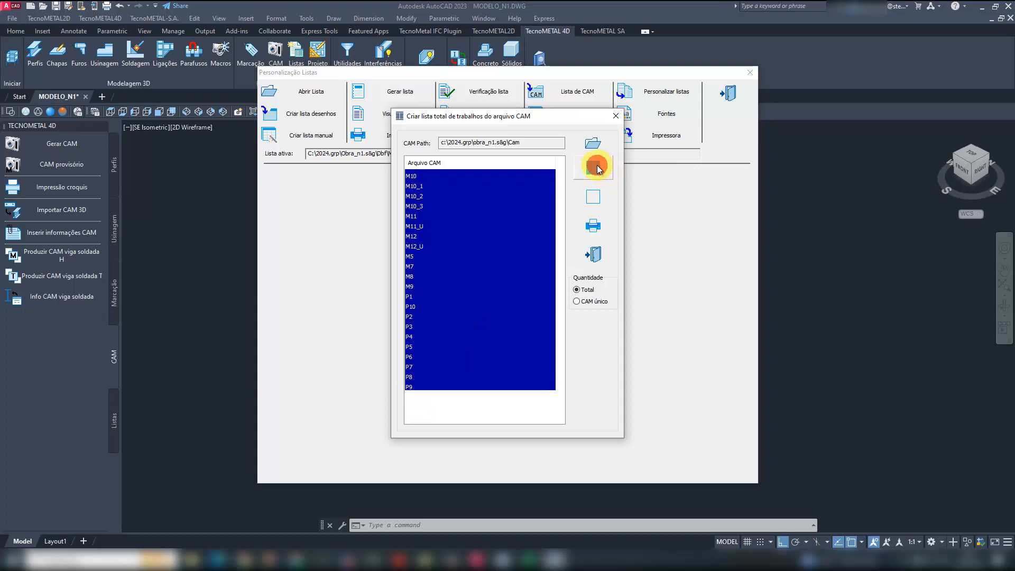
pyautogui.click(594, 226)
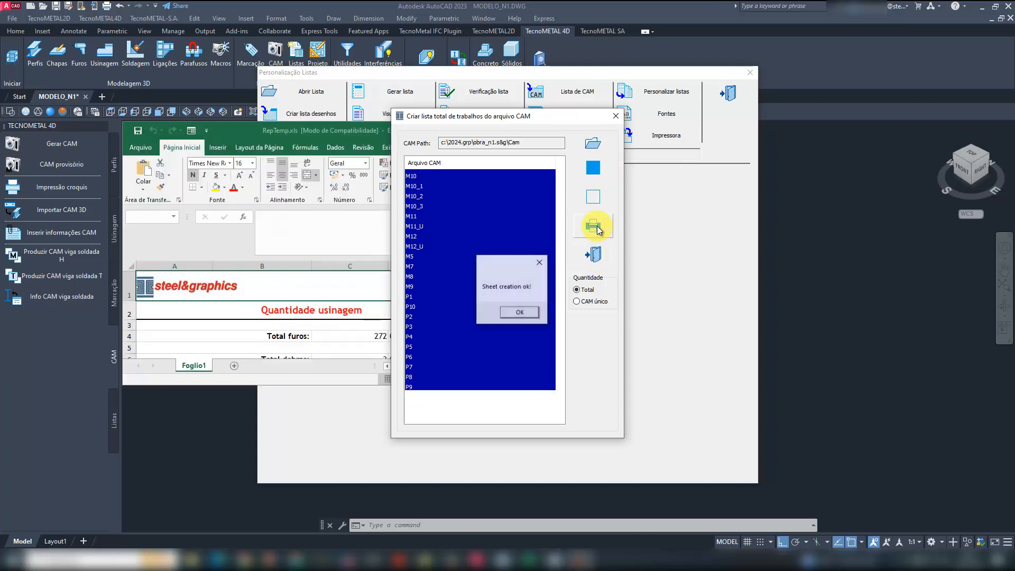
# - Enlarge the Quantidade usinagem spreadsheet, examine the machining totals, and close it without saving
pyautogui.click(525, 313)
pyautogui.doubleClick(317, 130)
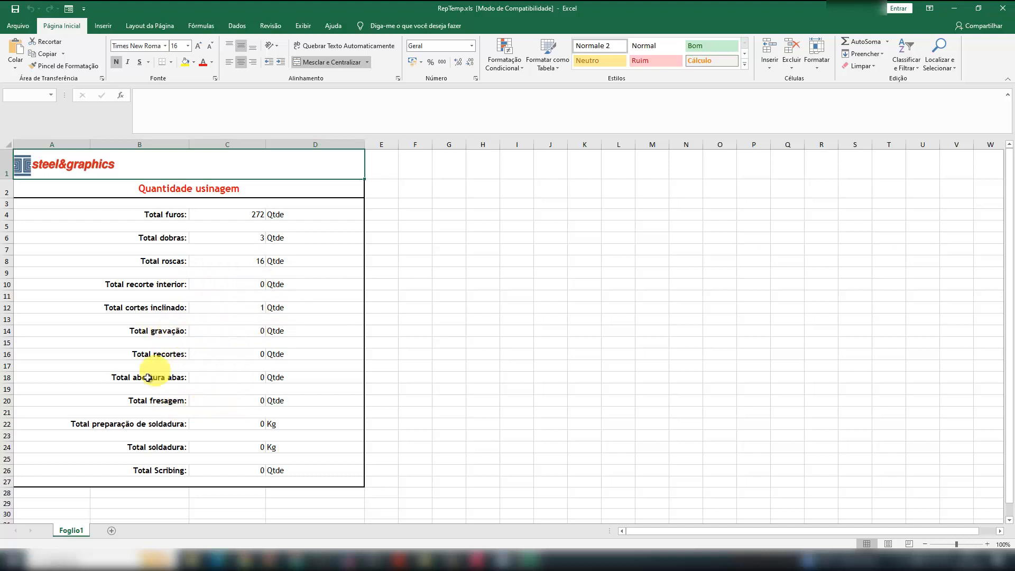
pyautogui.click(1003, 12)
pyautogui.click(513, 293)
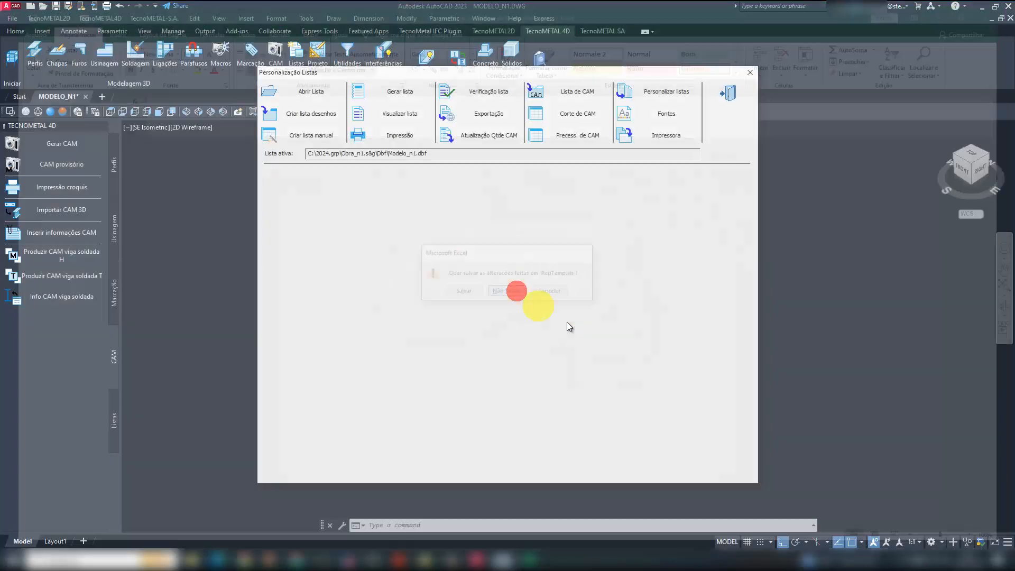
# - Create the machining list from all CAM files, M10 to P9, using the CAM único quantity option
pyautogui.click(581, 133)
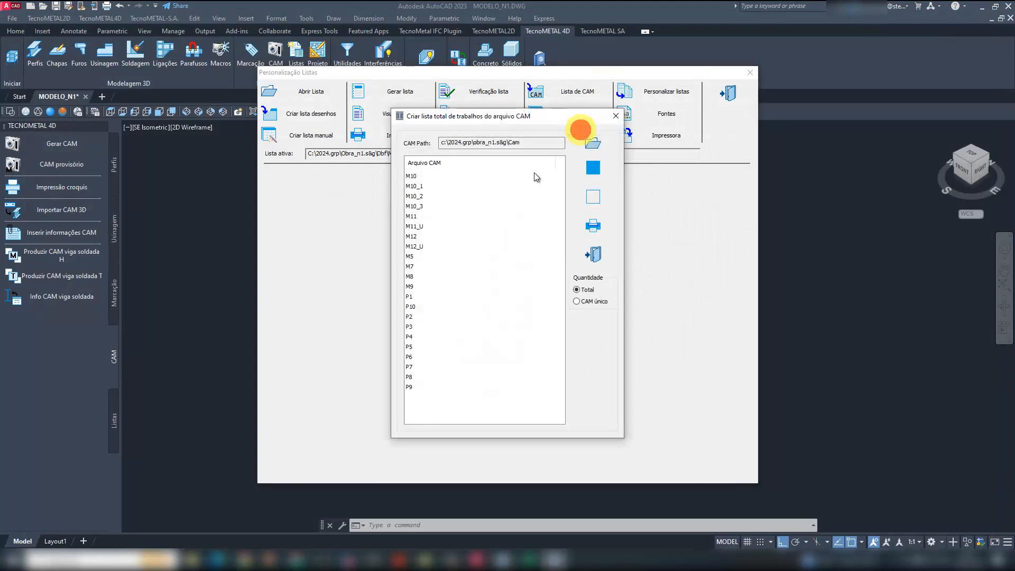
pyautogui.click(423, 175)
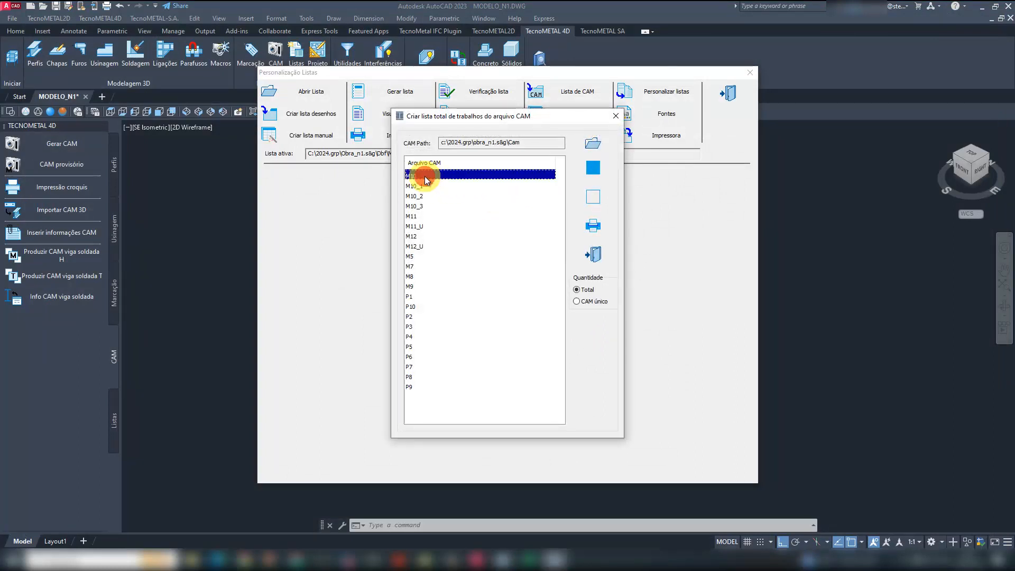
pyautogui.keyDown('shift'); pyautogui.click(411, 387); pyautogui.keyUp('shift')
pyautogui.click(602, 302)
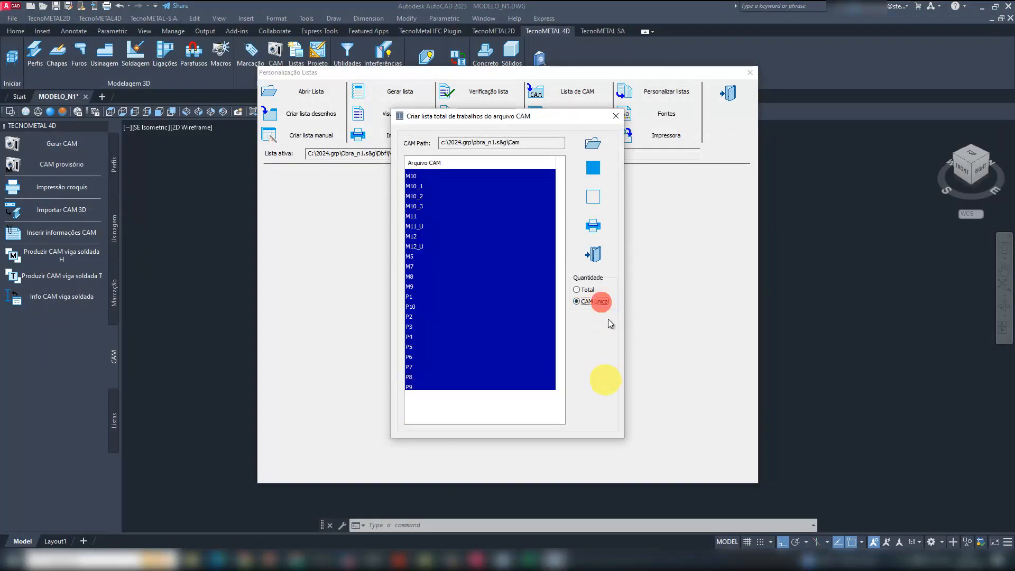
pyautogui.click(594, 226)
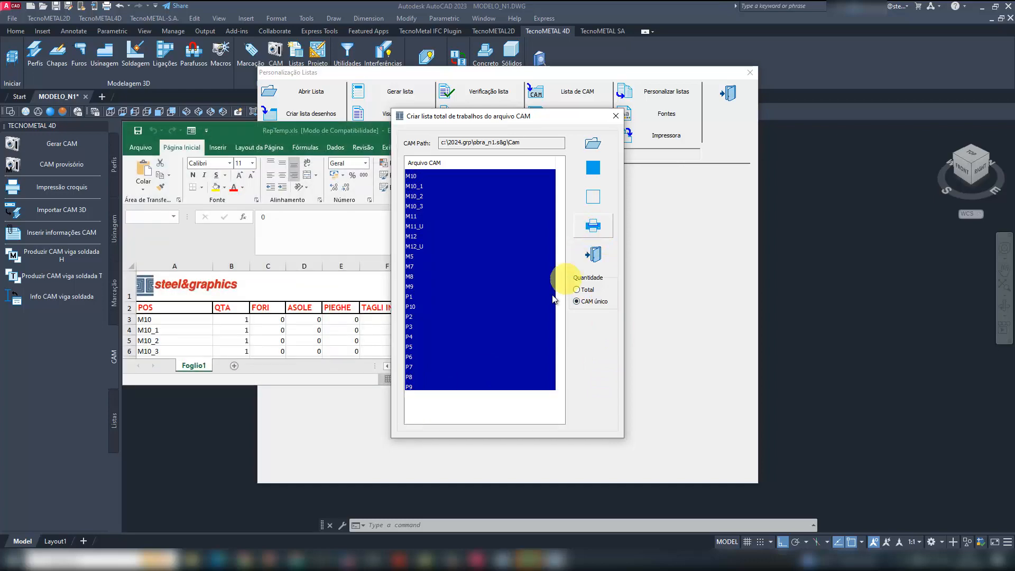
pyautogui.click(519, 312)
# - Enlarge the QUANTITA' LAVORAZIONI spreadsheet and examine the QTA column for position P9 and the overall total
pyautogui.doubleClick(317, 130)
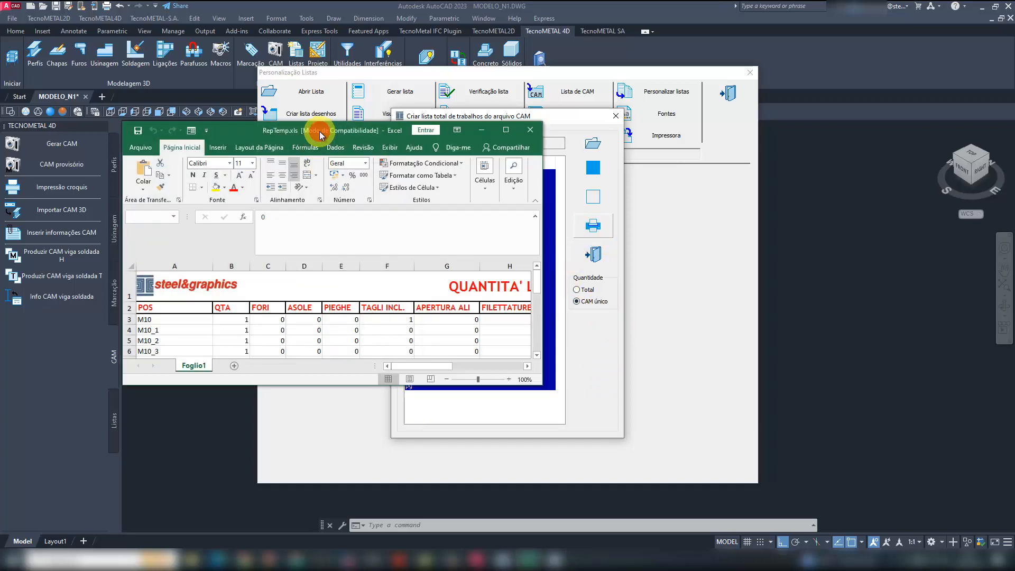
pyautogui.click(476, 491)
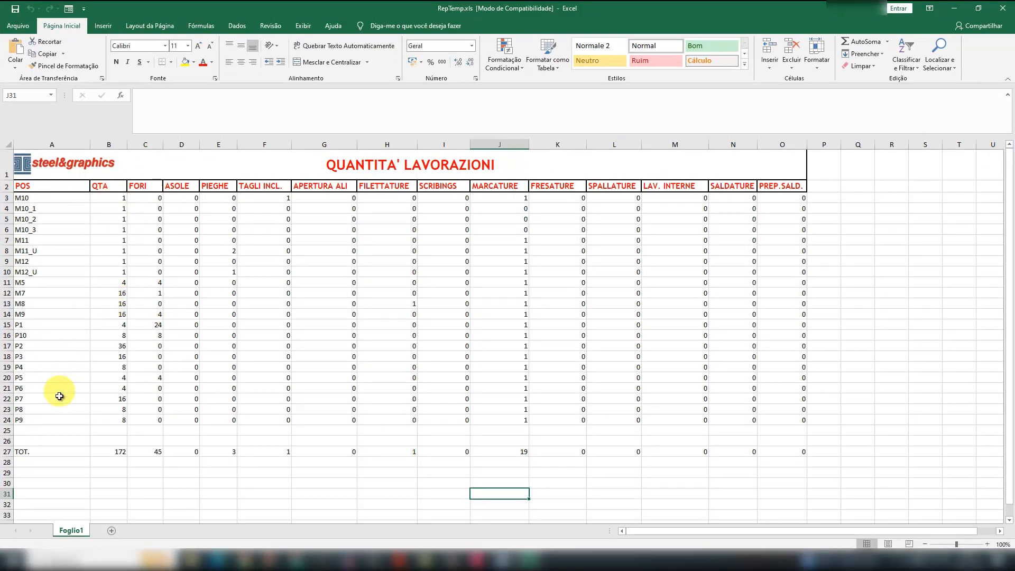
pyautogui.moveTo(36, 419); pyautogui.dragTo(108, 422)
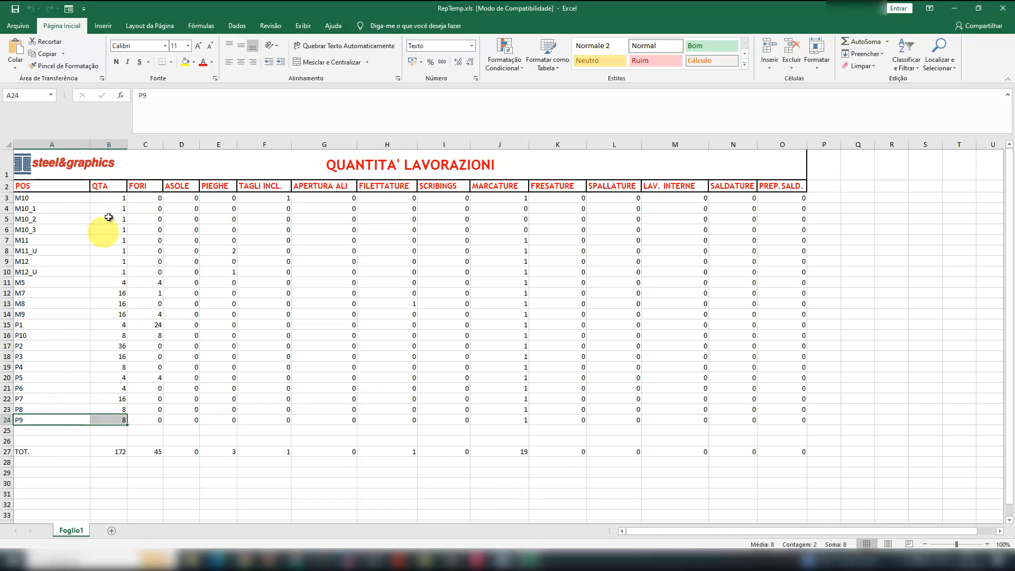
pyautogui.click(111, 186)
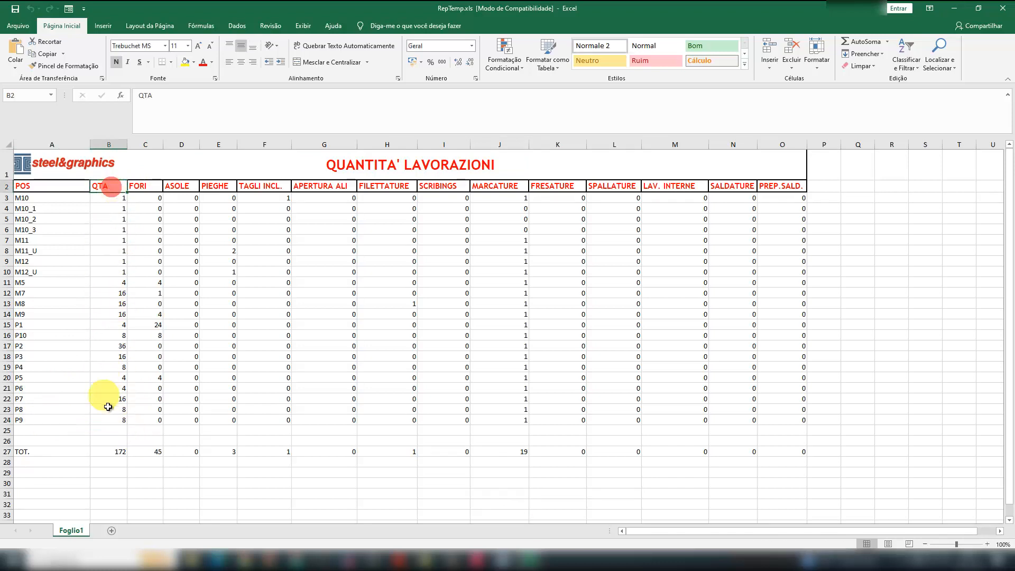
pyautogui.click(119, 452)
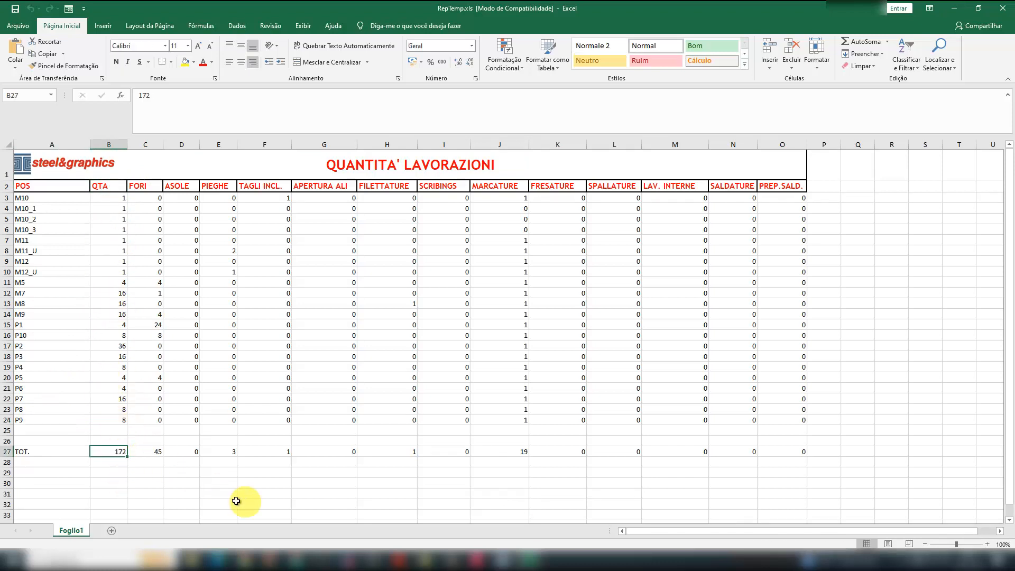
# - Examine the quantity, TAGLI INCL. and MARCATURE values listed for position M10
pyautogui.moveTo(33, 197); pyautogui.dragTo(95, 197)
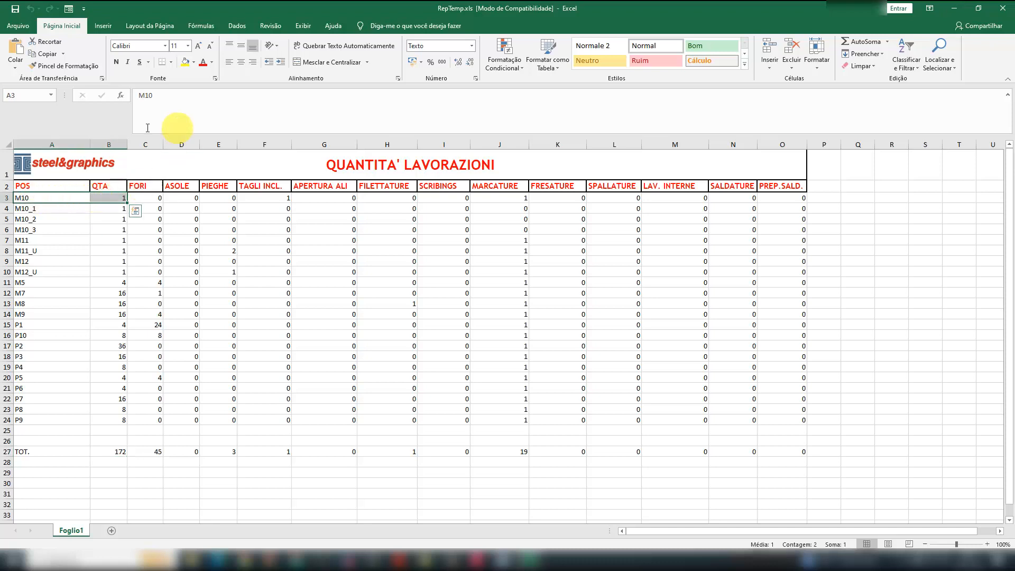
pyautogui.click(38, 197)
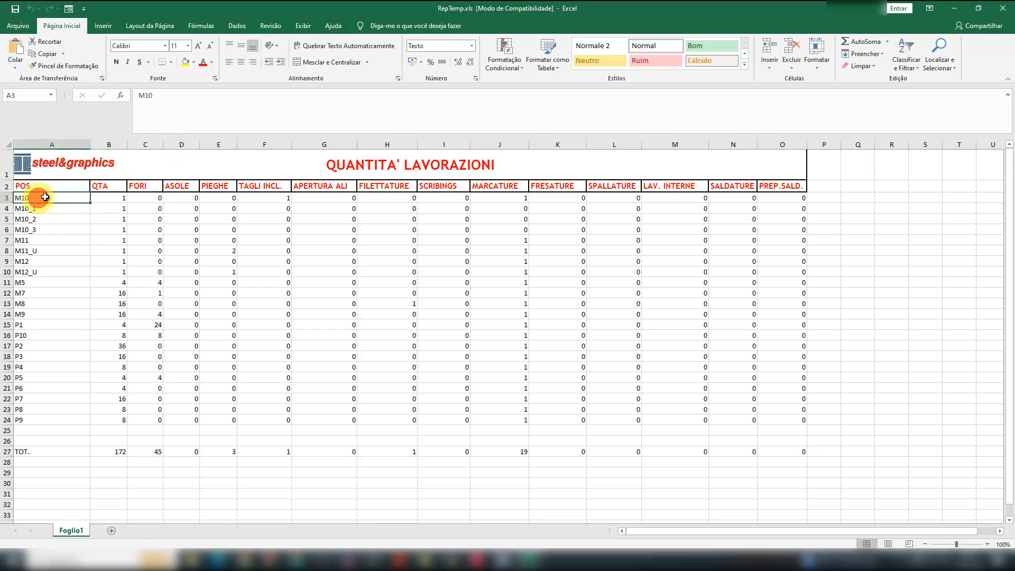
pyautogui.click(264, 199)
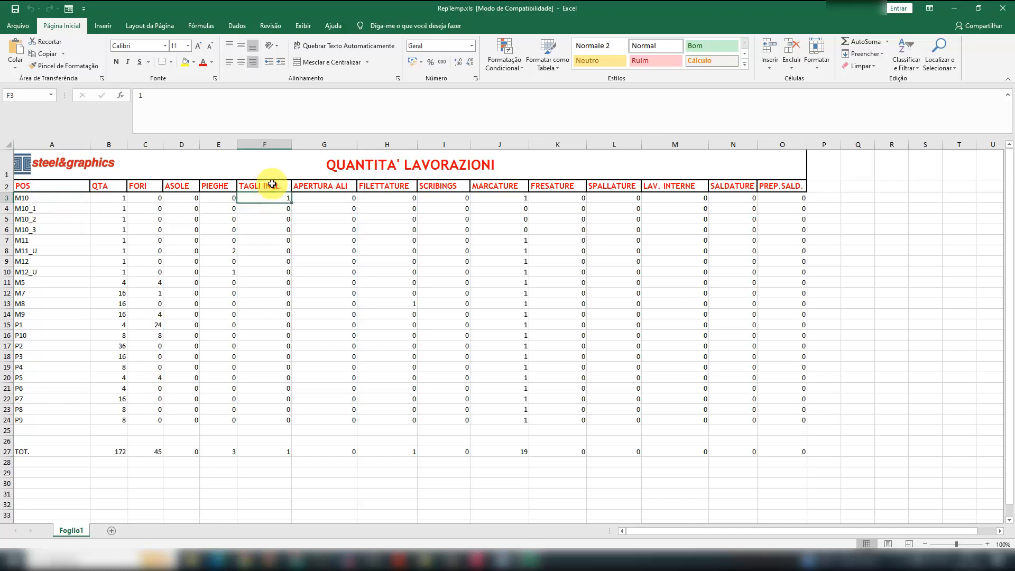
pyautogui.click(523, 197)
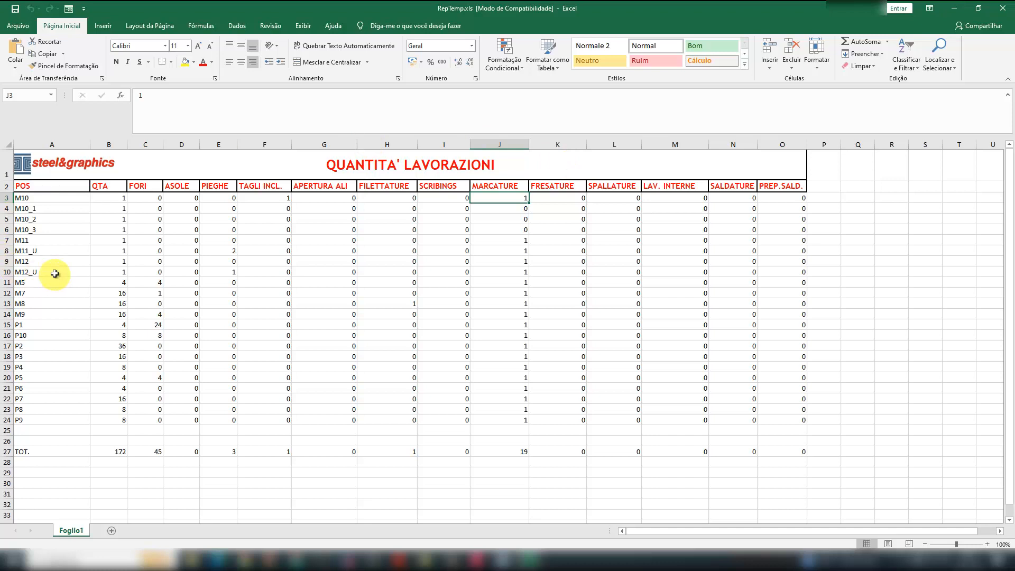
# - Highlight the P10 row in yellow and check its QTA, FORI and MARCATURE values
pyautogui.click(38, 336)
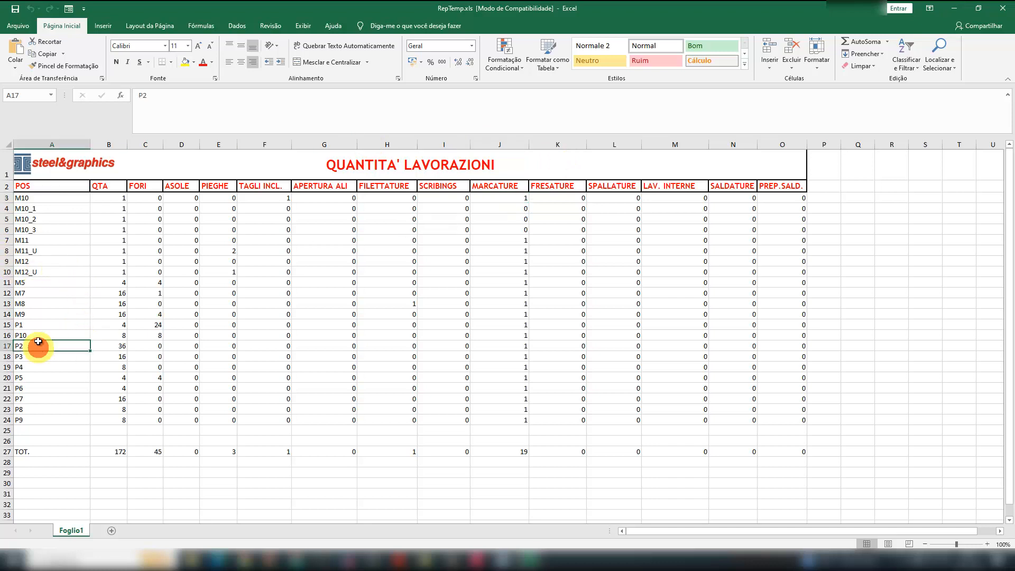
pyautogui.moveTo(38, 334); pyautogui.dragTo(317, 335)
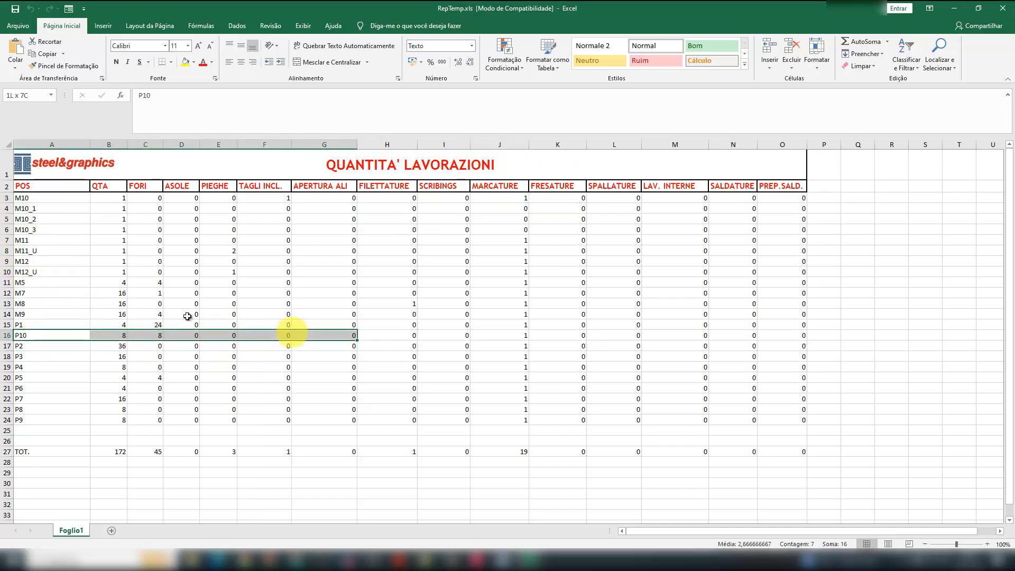
pyautogui.click(10, 334)
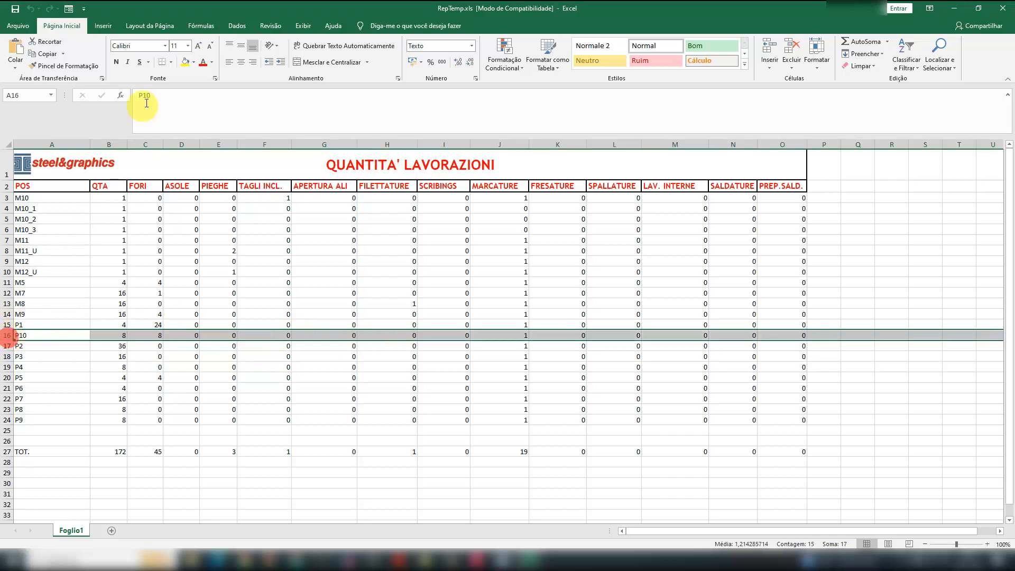
pyautogui.click(185, 62)
pyautogui.click(133, 356)
pyautogui.click(112, 335)
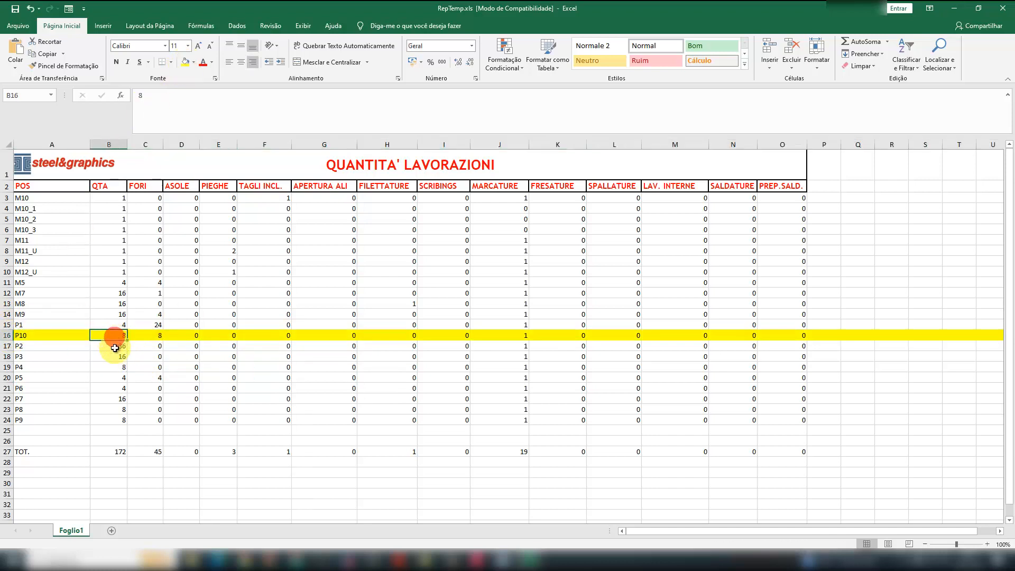
pyautogui.click(146, 335)
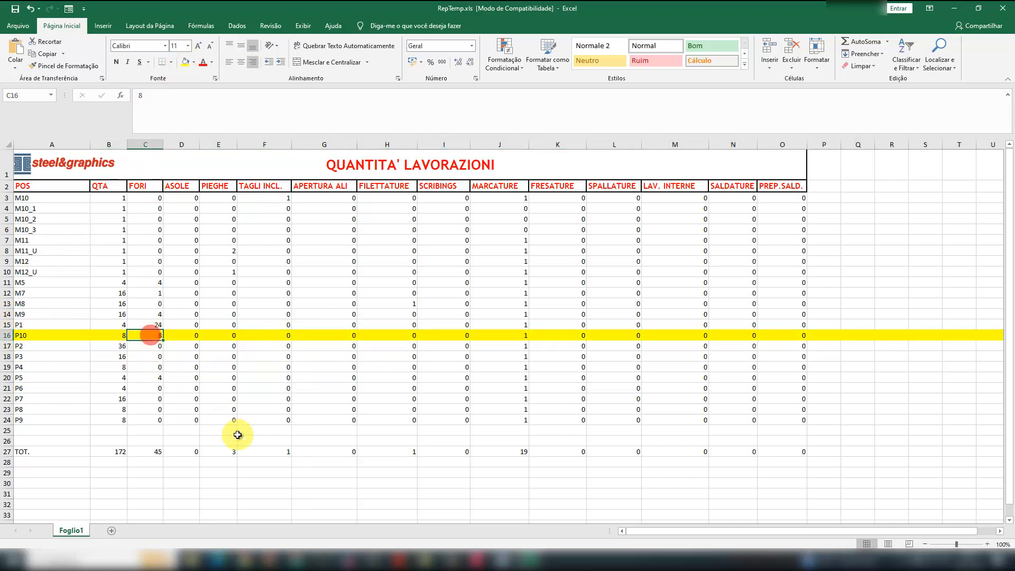
pyautogui.click(517, 335)
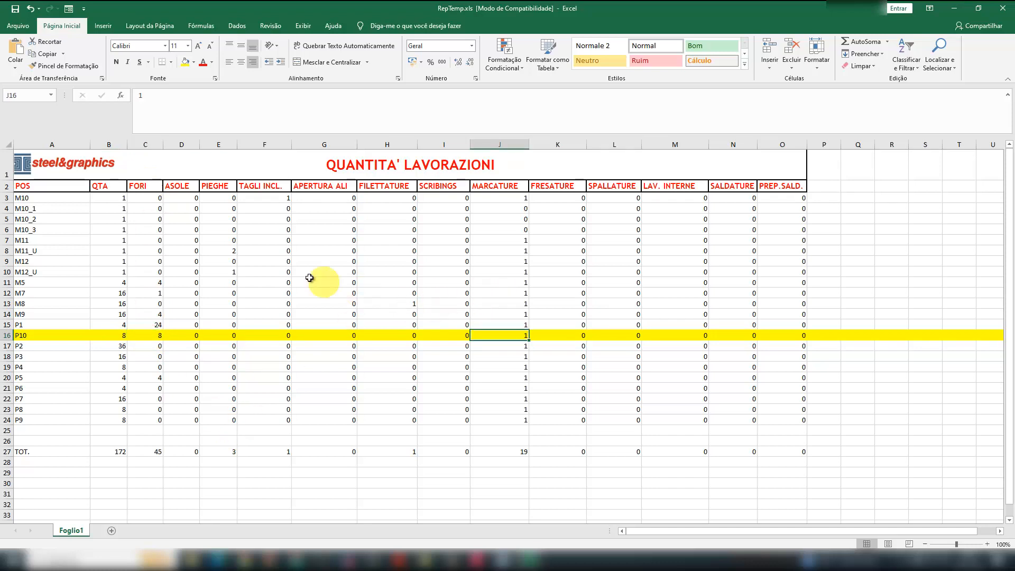
# - Highlight the M11_U row in yellow and check its QTA and PIEGHE values
pyautogui.moveTo(231, 251); pyautogui.dragTo(39, 255)
pyautogui.click(6, 250)
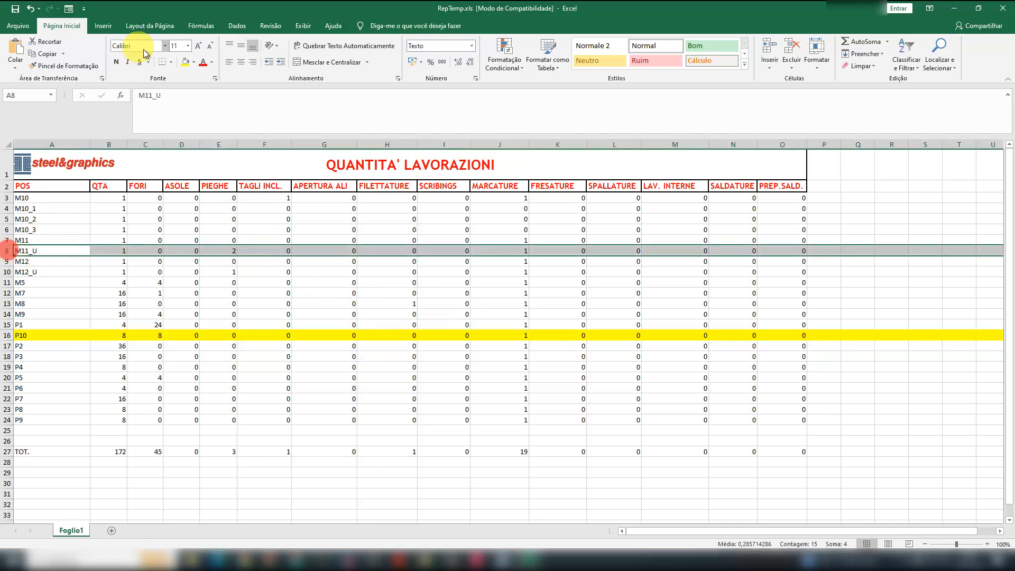
pyautogui.click(185, 62)
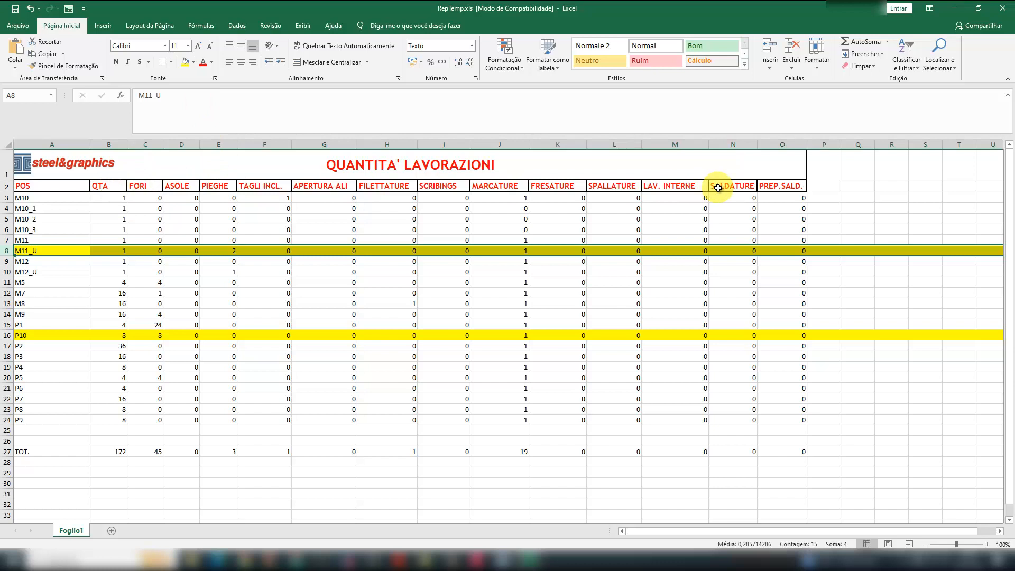
pyautogui.click(102, 494)
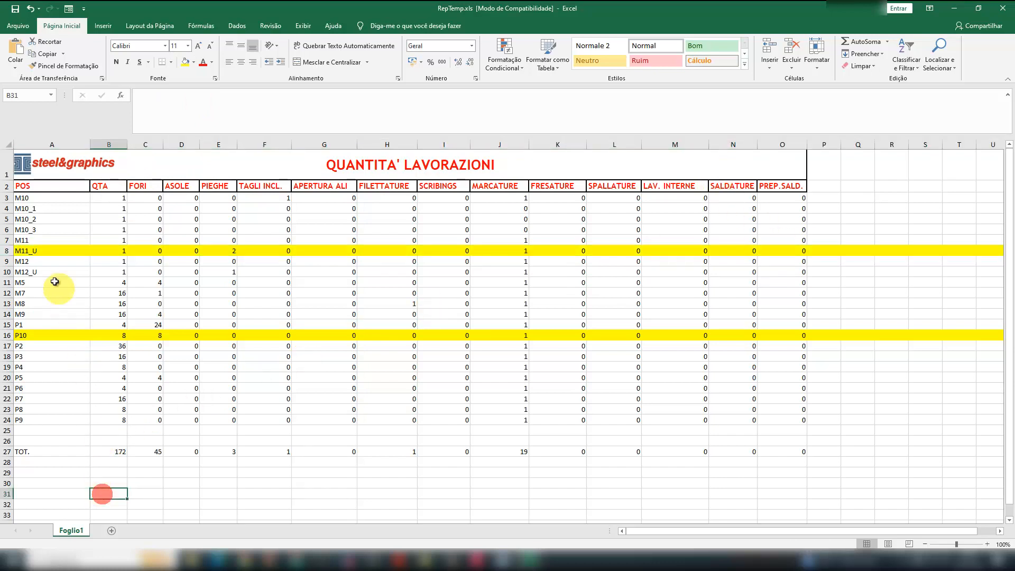
pyautogui.click(41, 251)
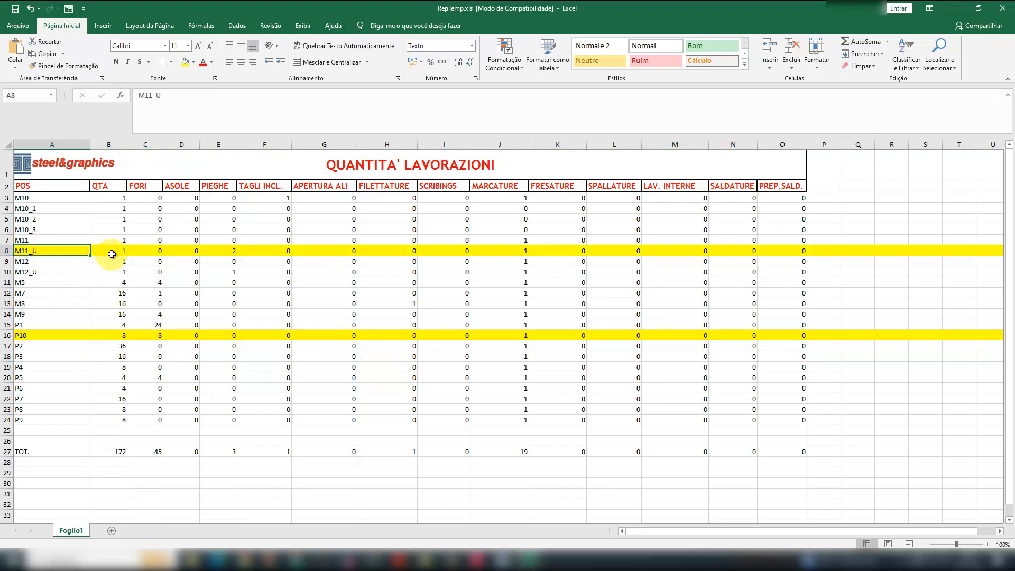
pyautogui.click(111, 250)
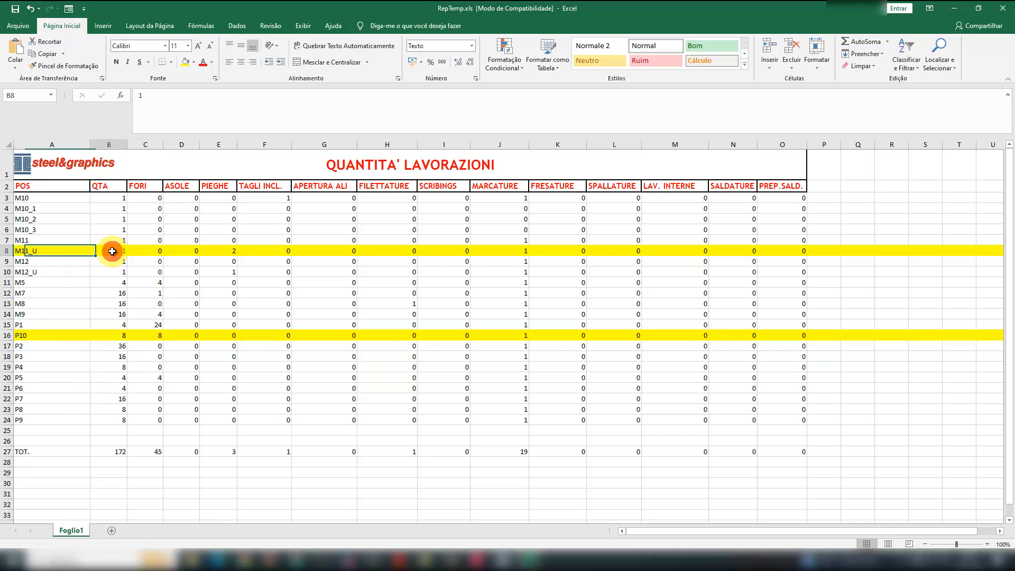
pyautogui.click(226, 251)
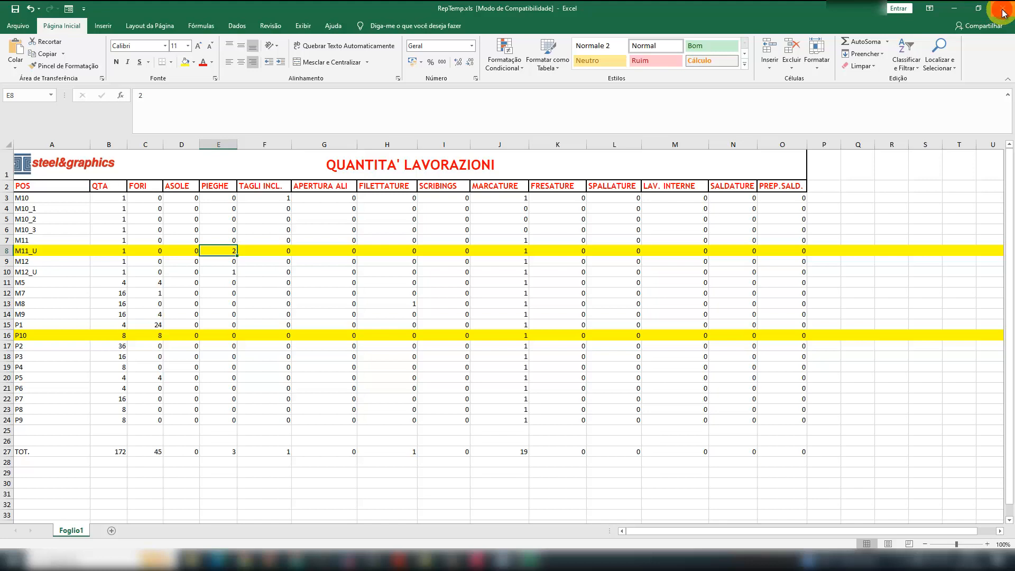
# - Close the machining spreadsheet without saving and exit Personalização Listas to return to the 3D model
pyautogui.click(1002, 13)
pyautogui.click(510, 292)
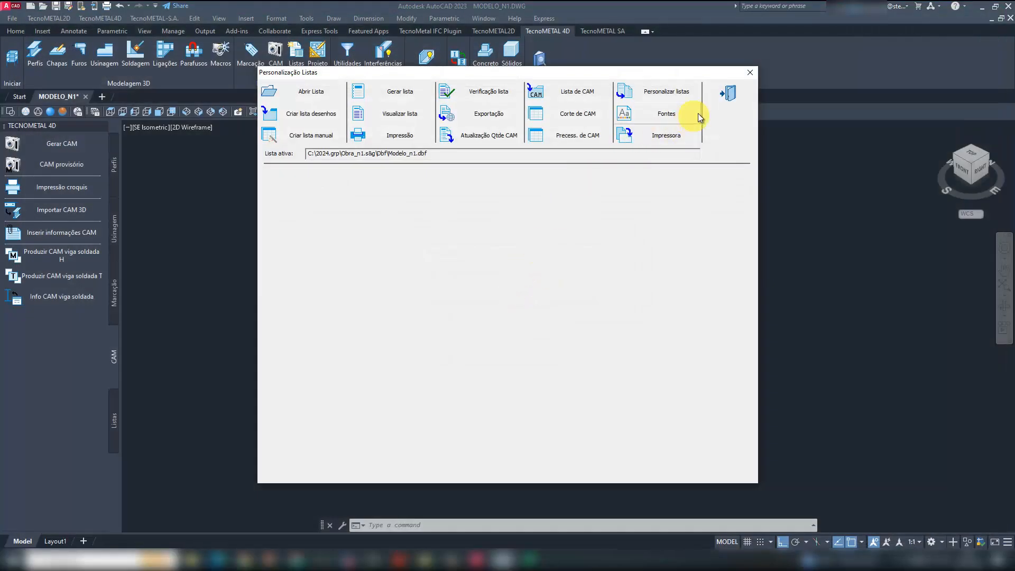
pyautogui.click(727, 96)
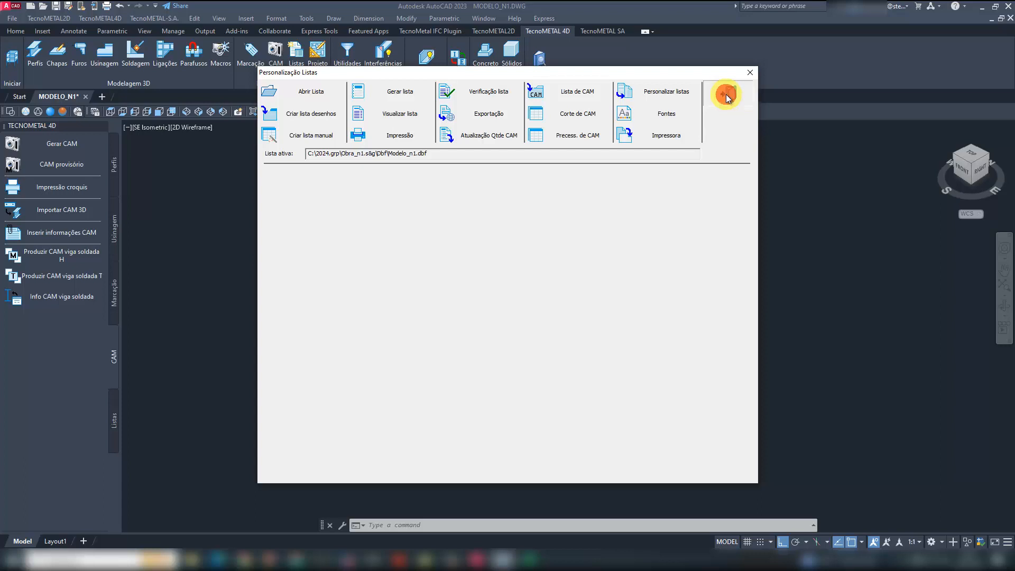
pyautogui.moveTo(408, 313); pyautogui.dragTo(320, 282, button='middle')
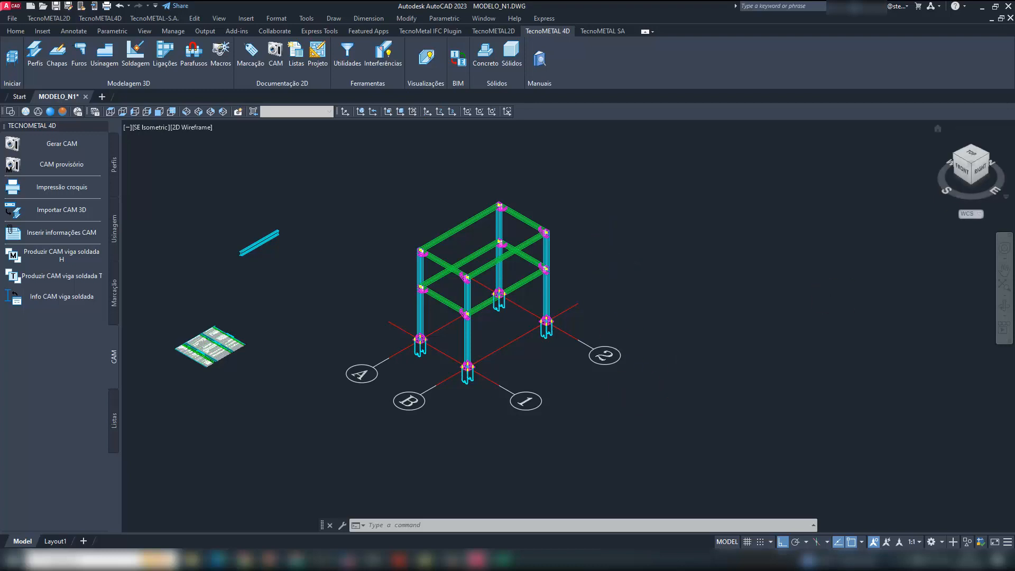
pyautogui.scroll(2, 497, 316)
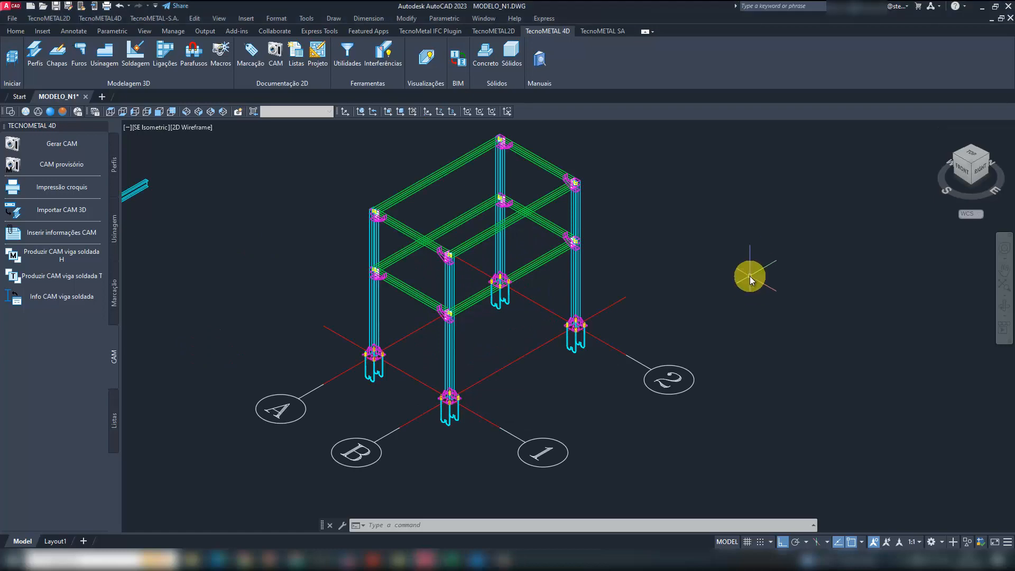
# - Open the drawing LIG_1_R0.dwg from the OBRA_N1.S&G project's 2D_MODELO_N1.TEC folder, with the file type set to Drawing (*.dwg)
pyautogui.click(43, 7)
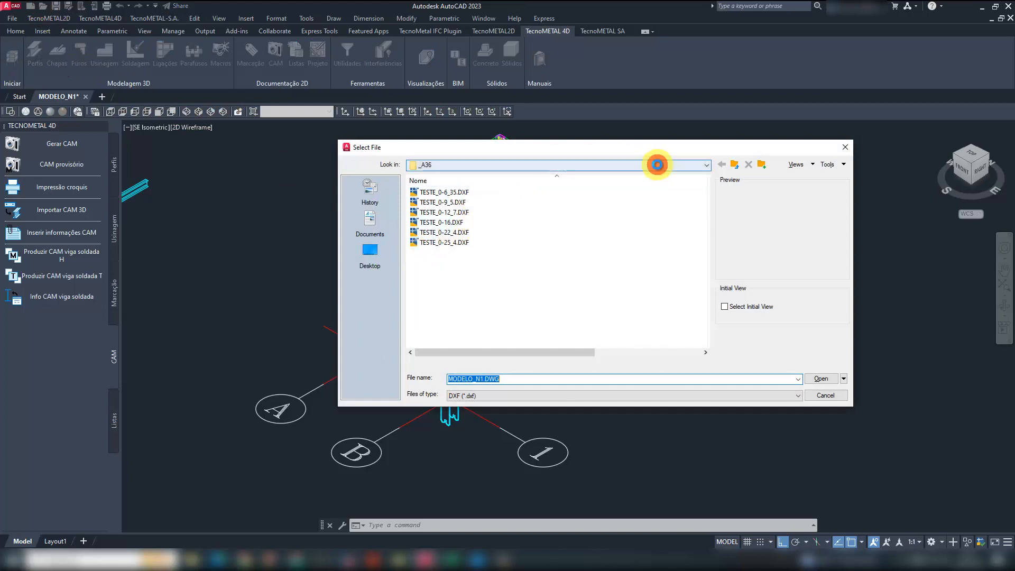
pyautogui.click(657, 163)
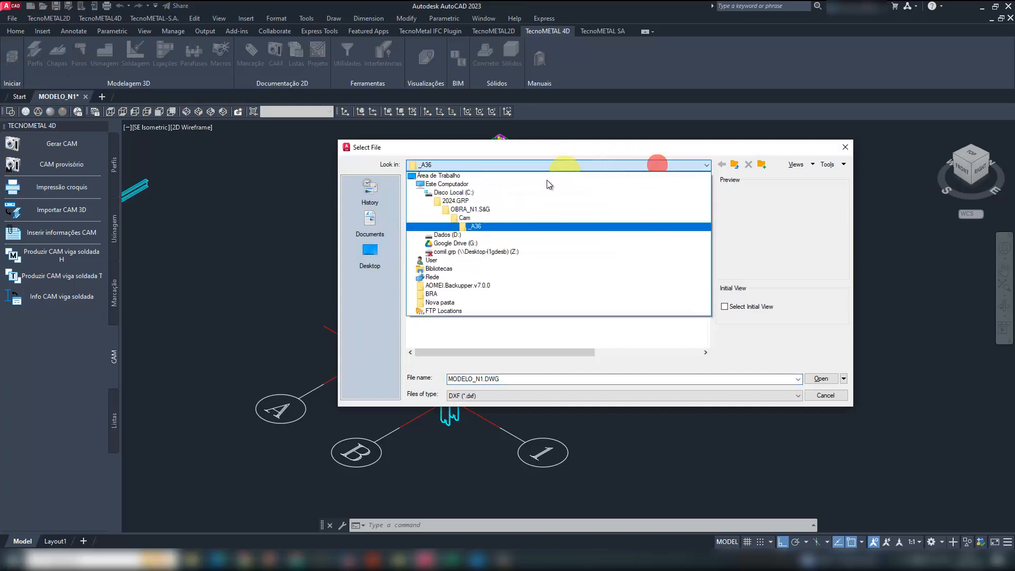
pyautogui.click(499, 209)
pyautogui.doubleClick(446, 192)
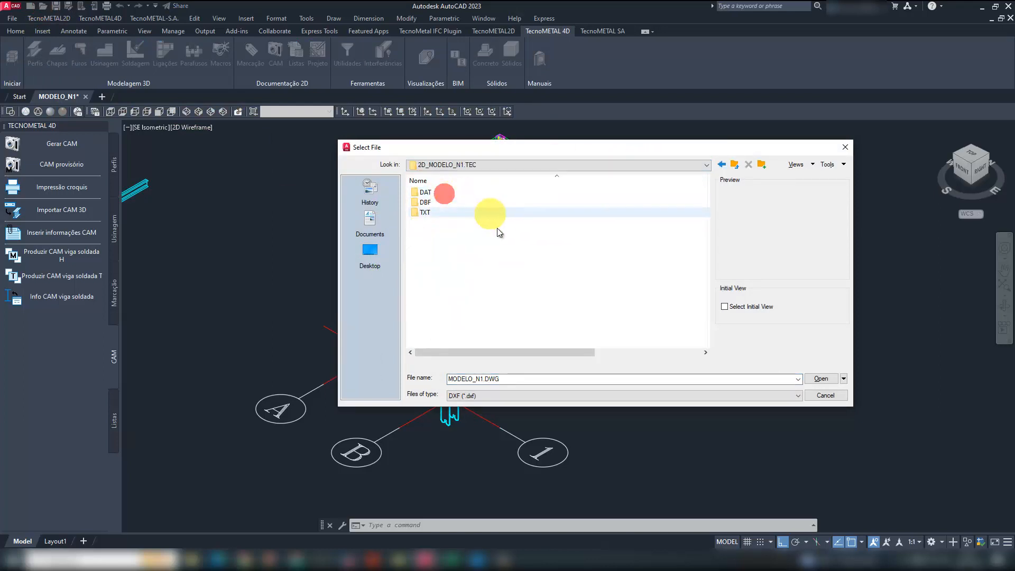
pyautogui.click(501, 396)
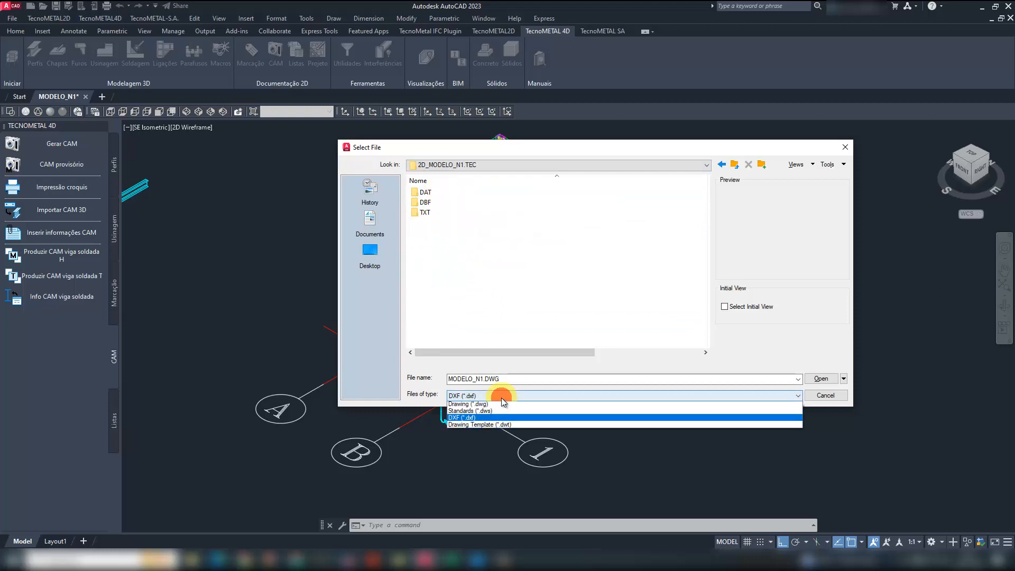
pyautogui.click(501, 406)
pyautogui.scroll(-3, 479, 283)
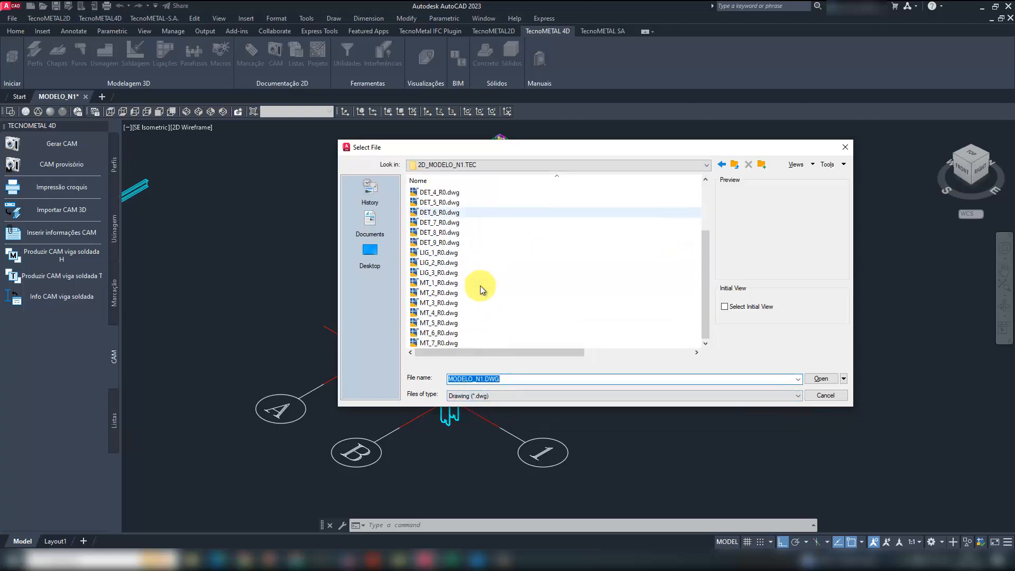
pyautogui.doubleClick(437, 253)
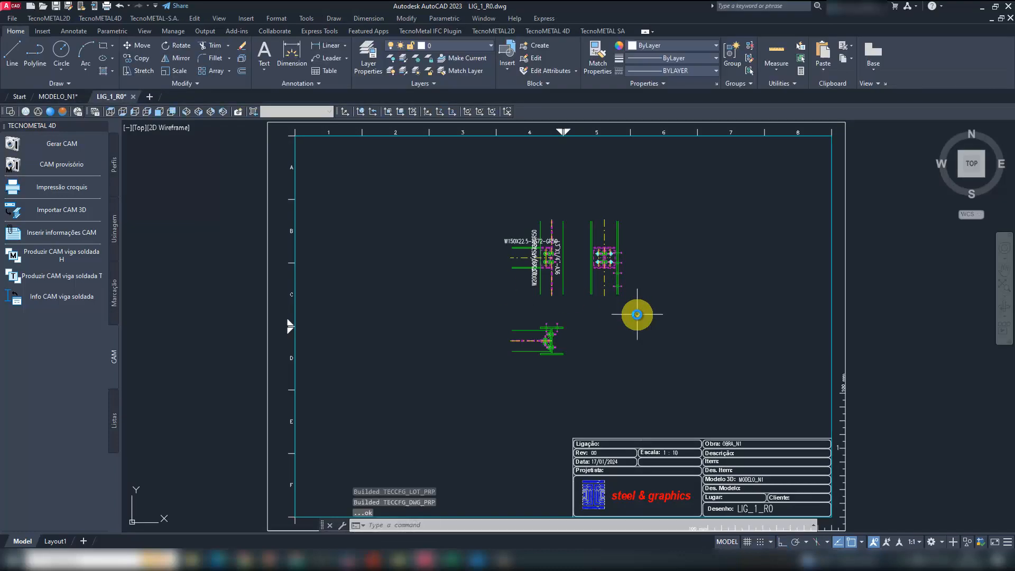
# - Open the connection drawings LIG_2_R0.dwg and LIG_3_R0.dwg together from the 2D_MODELO_N1.TEC folder
pyautogui.click(42, 6)
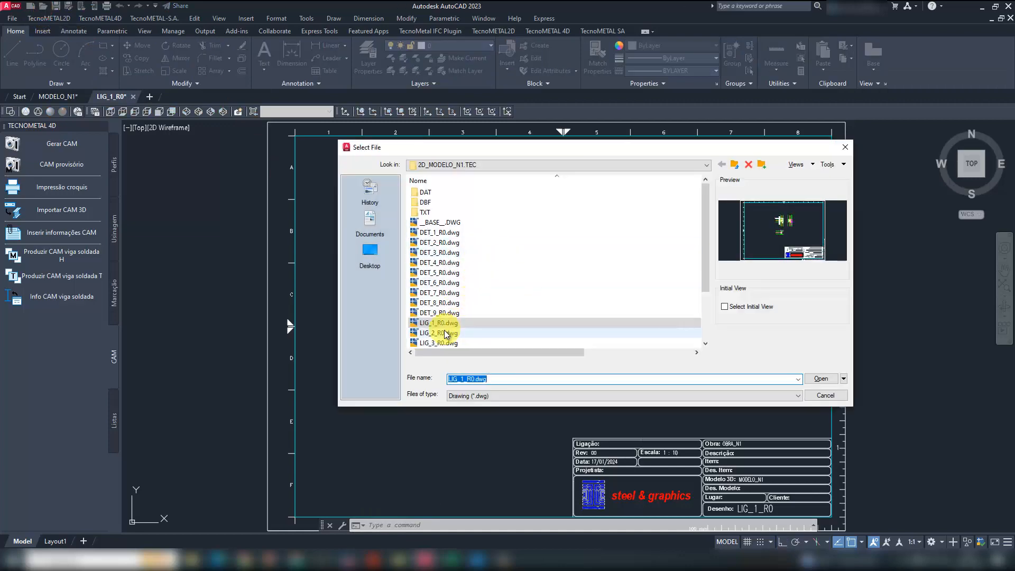
pyautogui.click(446, 333)
pyautogui.keyDown('ctrl'); pyautogui.click(447, 341); pyautogui.keyUp('ctrl')
pyautogui.click(821, 378)
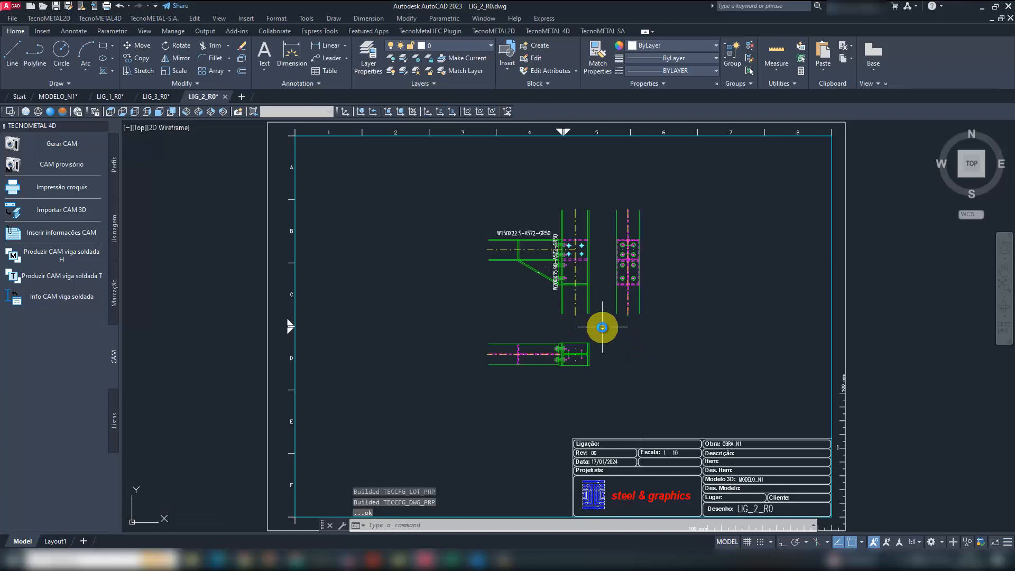
# - In LIG_1_R0, move all the connection views together to the upper-left area of the drawing sheet
pyautogui.click(110, 97)
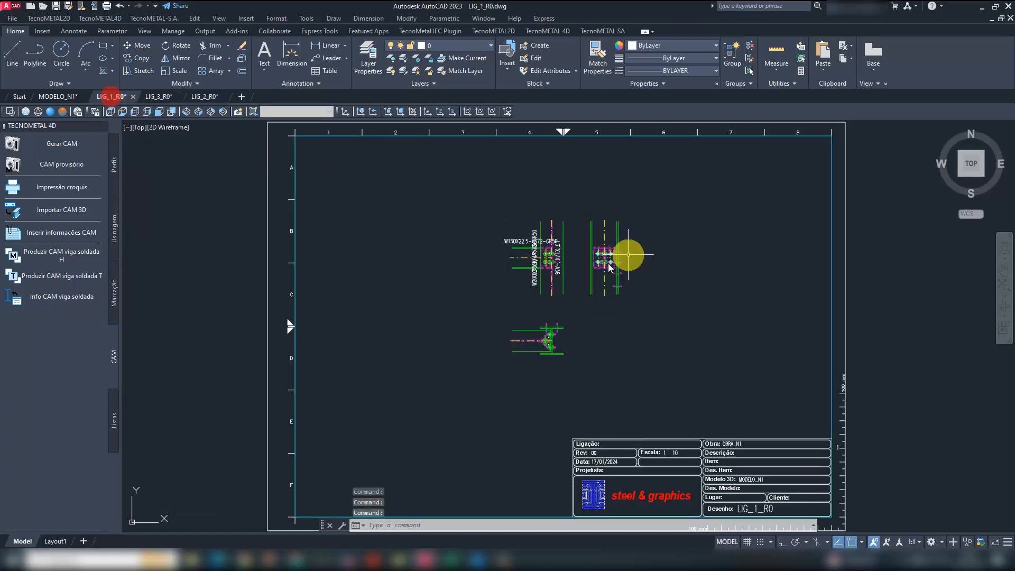
pyautogui.press('Return')
pyautogui.click(655, 372)
pyautogui.click(449, 186)
pyautogui.press('Return')
pyautogui.click(594, 337)
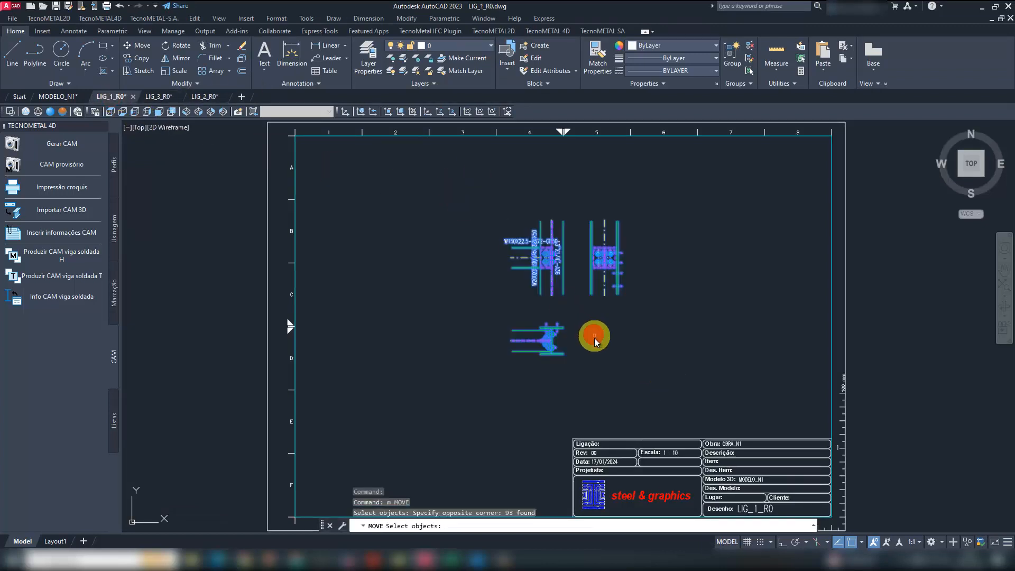
pyautogui.click(409, 290)
pyautogui.scroll(5, 341, 198)
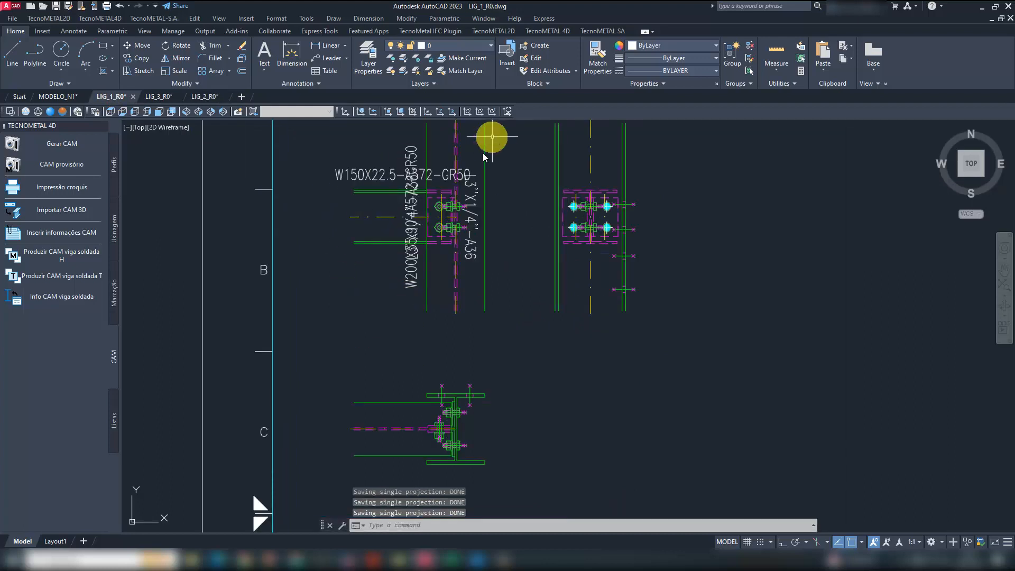
# - Erase the vertical W200 column label and both vertical L3"X1/4"-A36 labels from the upper-left connection view
pyautogui.click(479, 196)
pyautogui.press('Delete')
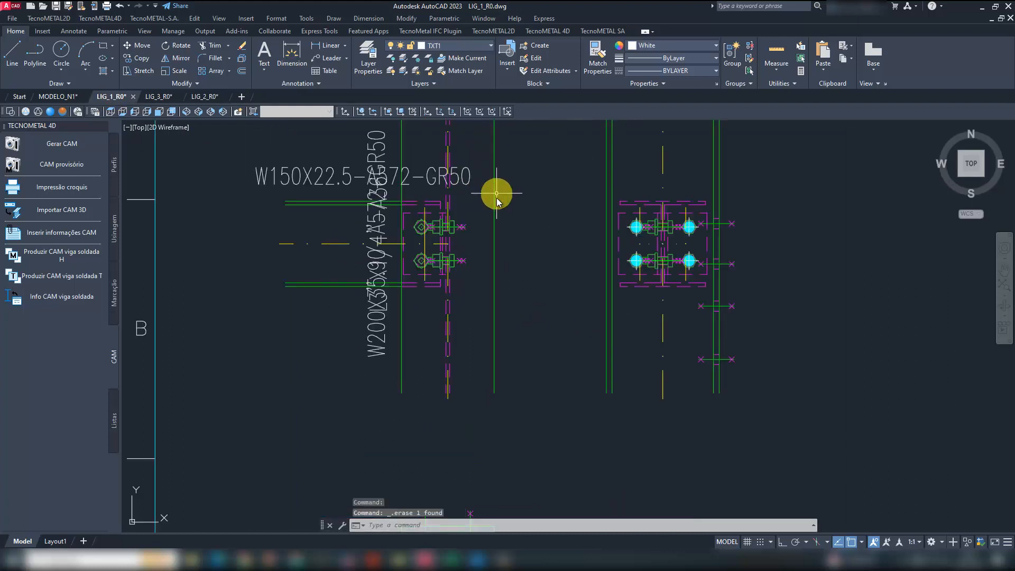
pyautogui.click(384, 152)
pyautogui.press('Delete')
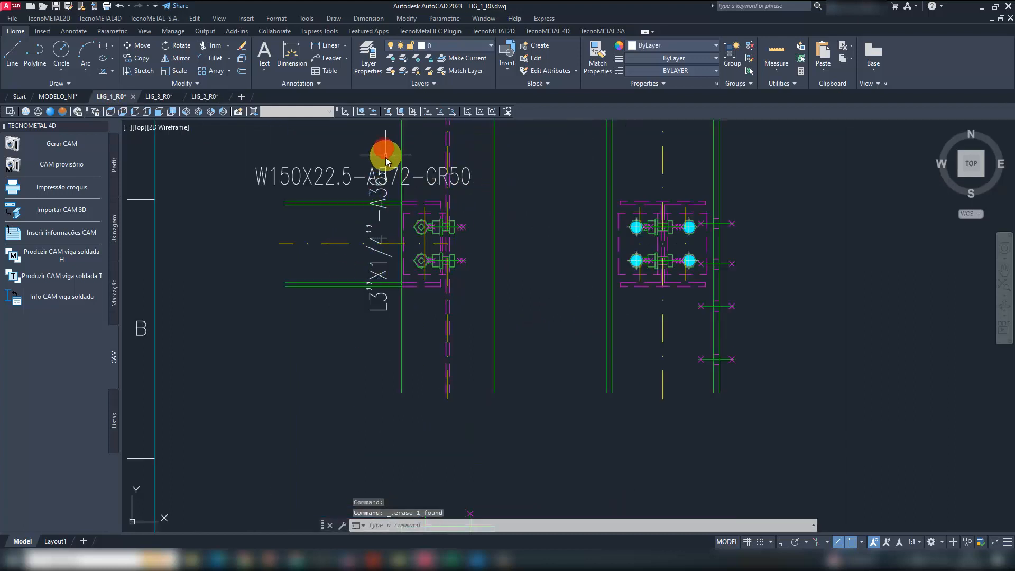
pyautogui.click(382, 195)
pyautogui.click(367, 191)
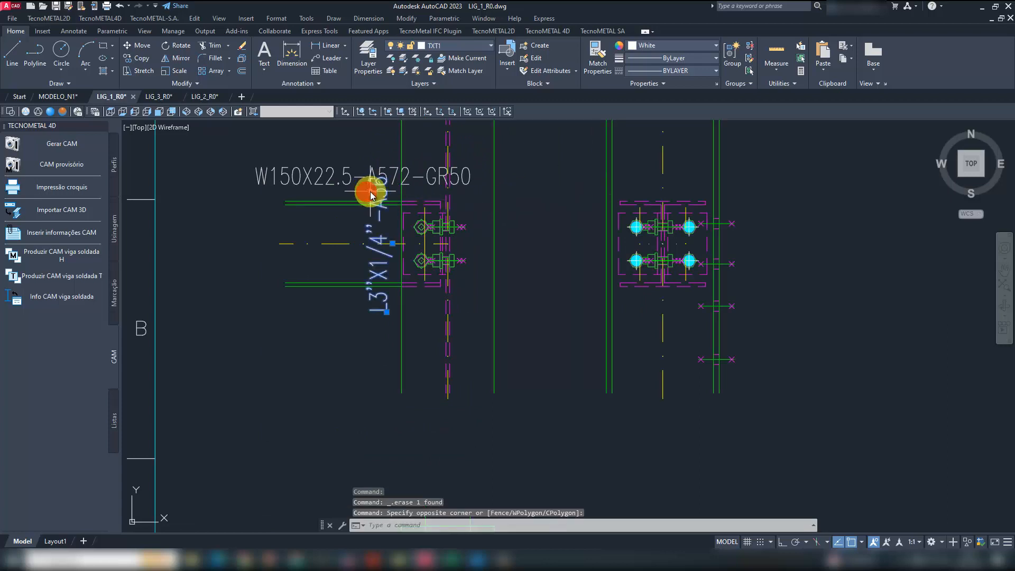
pyautogui.press('Delete')
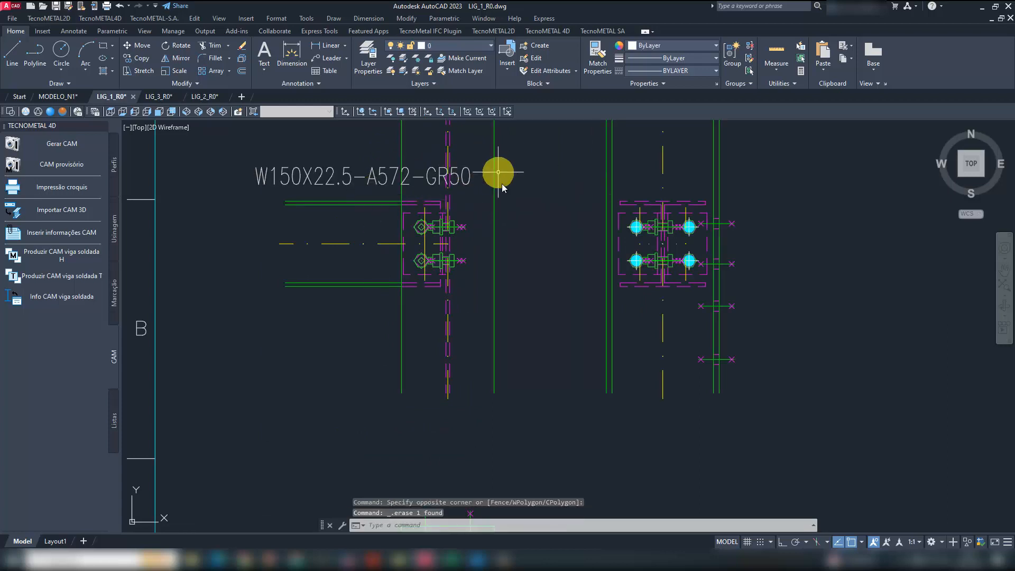
# - Insert bolt composition labels for the two bolts in LIG_1_R0's upper-left view, one below and one above the connection
pyautogui.click(546, 32)
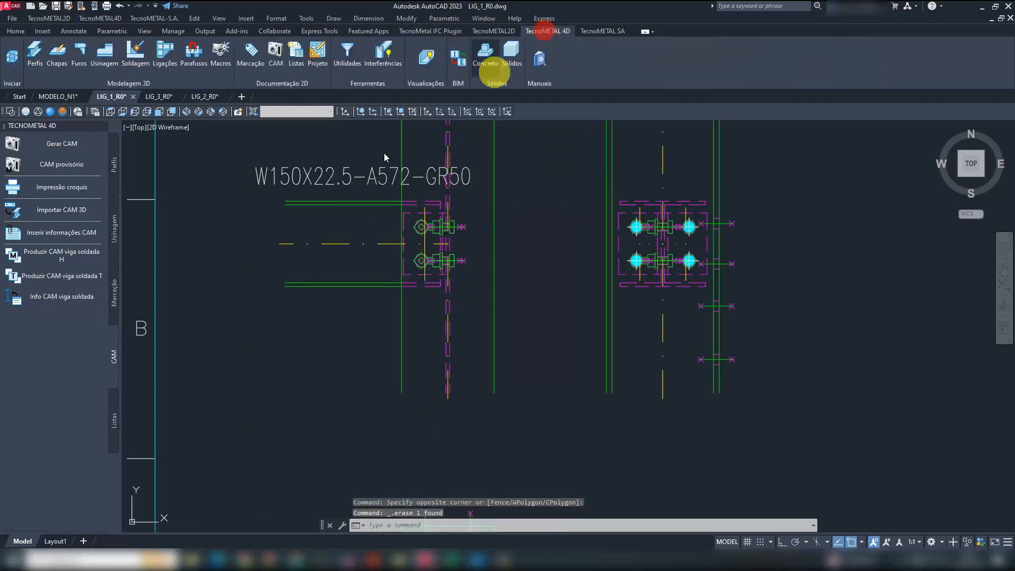
pyautogui.click(317, 58)
pyautogui.click(67, 148)
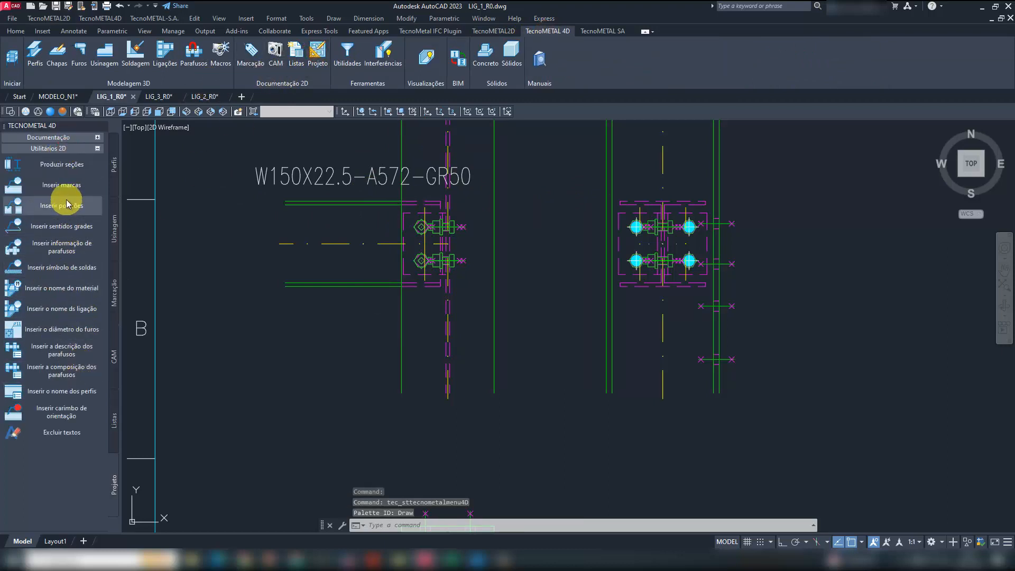
pyautogui.click(61, 369)
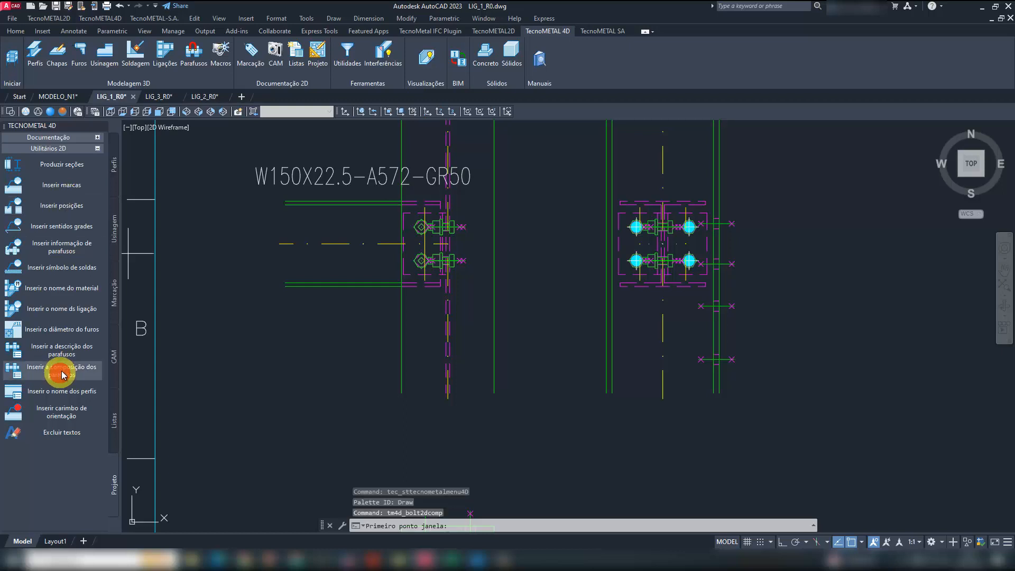
pyautogui.click(388, 219)
pyautogui.click(509, 289)
pyautogui.click(523, 372)
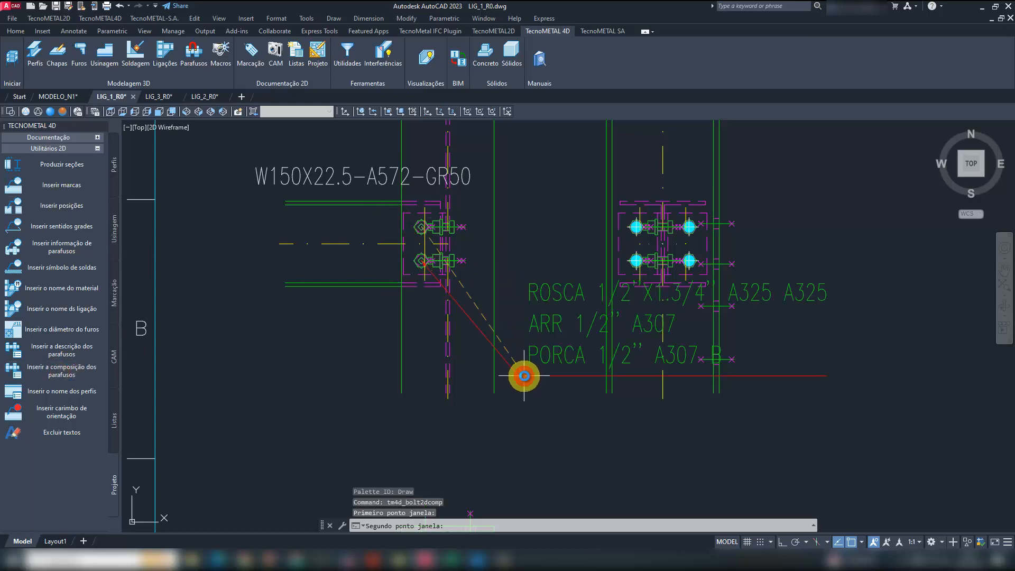
pyautogui.click(529, 161)
pyautogui.scroll(-2, 407, 302)
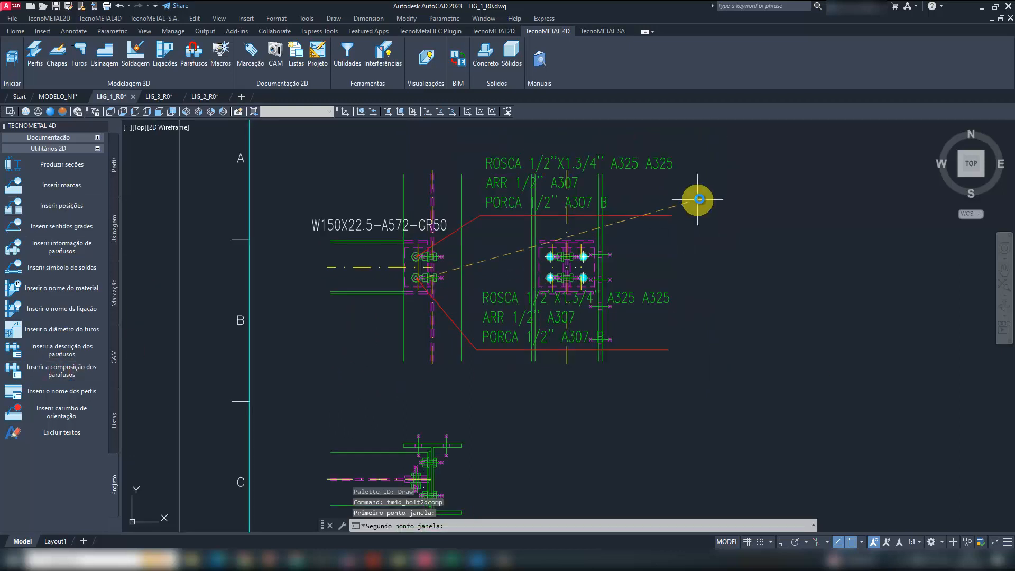
pyautogui.press('Escape')
# - Erase both bolt composition labels and their leaders from the LIG_1_R0 drawing
pyautogui.click(514, 373)
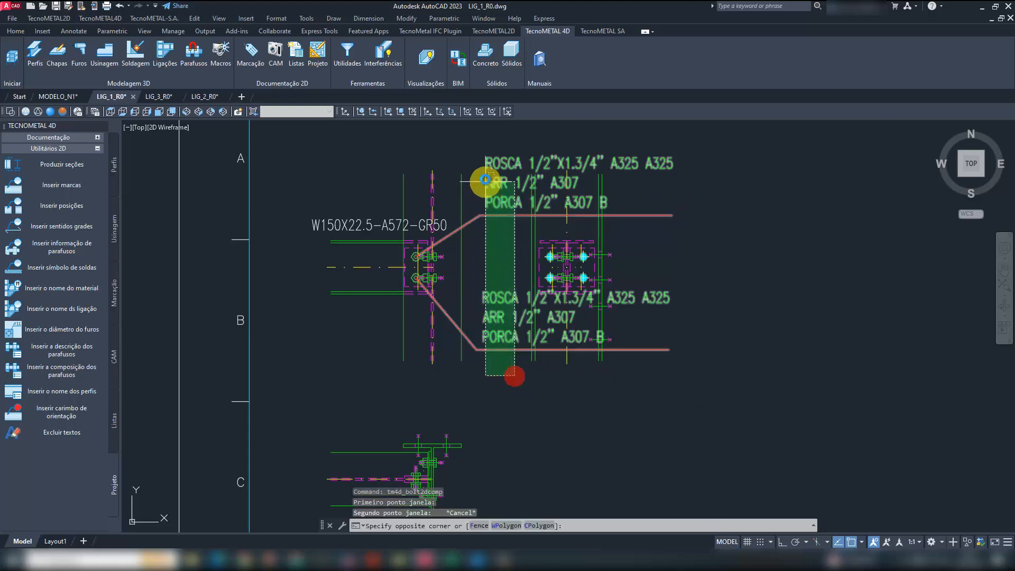
pyautogui.click(481, 159)
pyautogui.write('e')
pyautogui.press('Return')
pyautogui.scroll(-3, 740, 312)
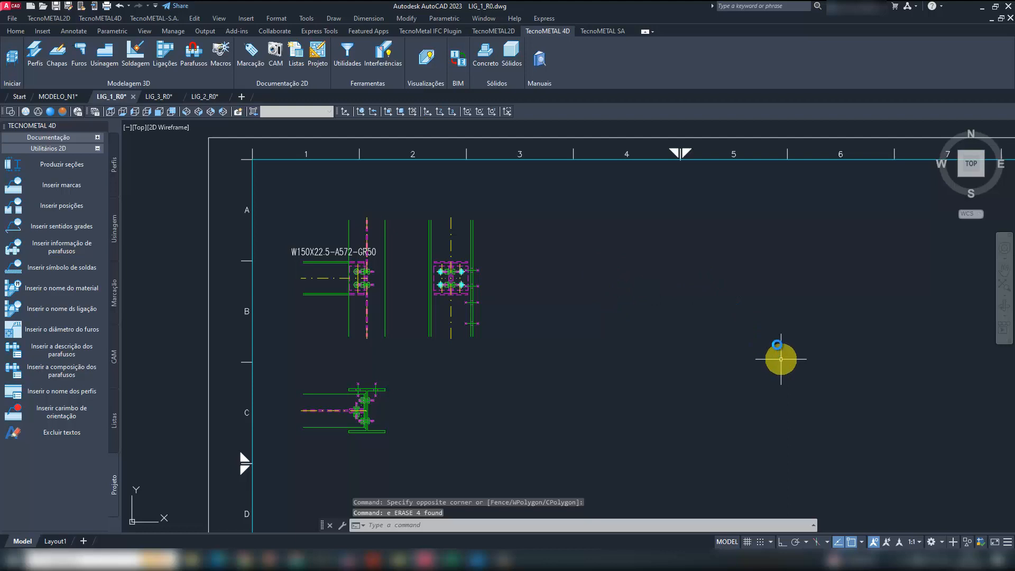
# - Switch to MODELO_N1.DWG and try to delete LIG_2_R0.dwg and LIG_3_R0.dwg from the 2D_MODELO_N1.TEC folder
pyautogui.moveTo(444, 558)
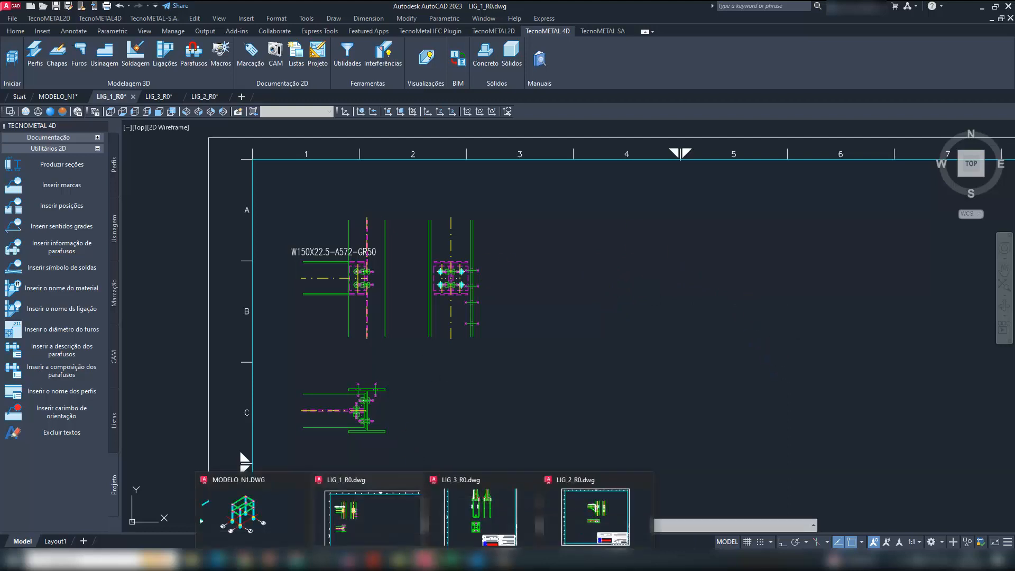
pyautogui.click(281, 509)
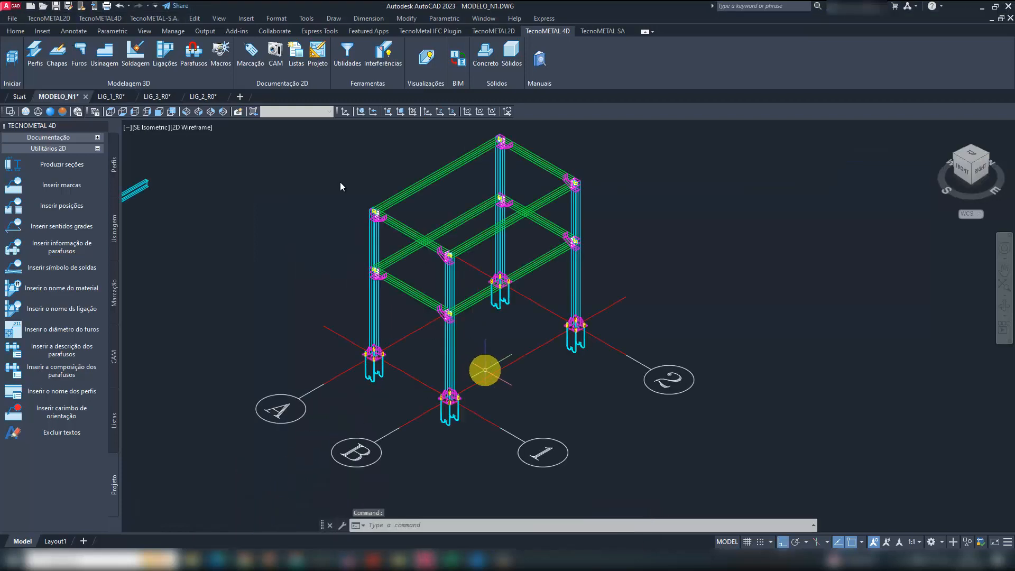
pyautogui.click(317, 48)
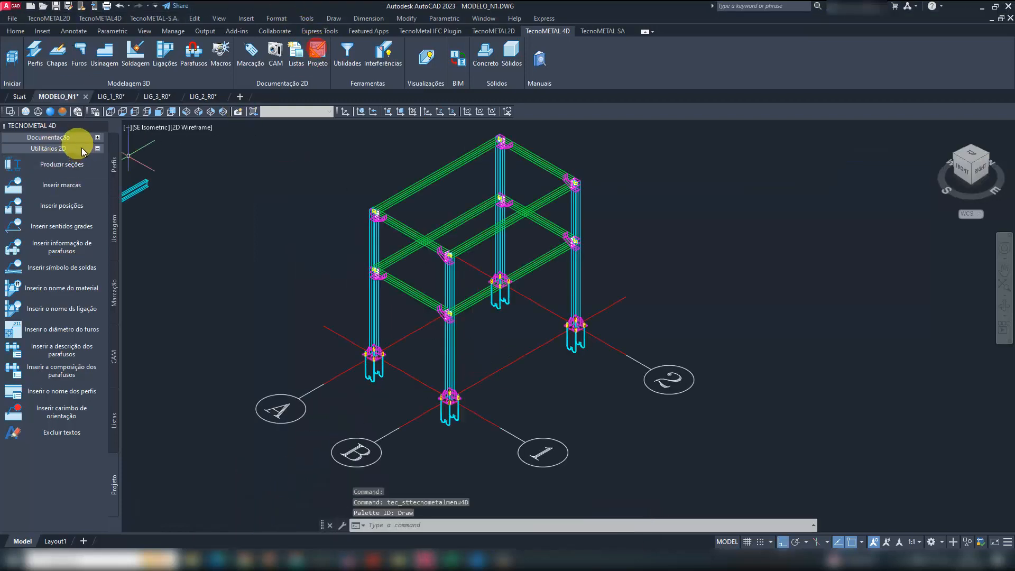
pyautogui.click(44, 5)
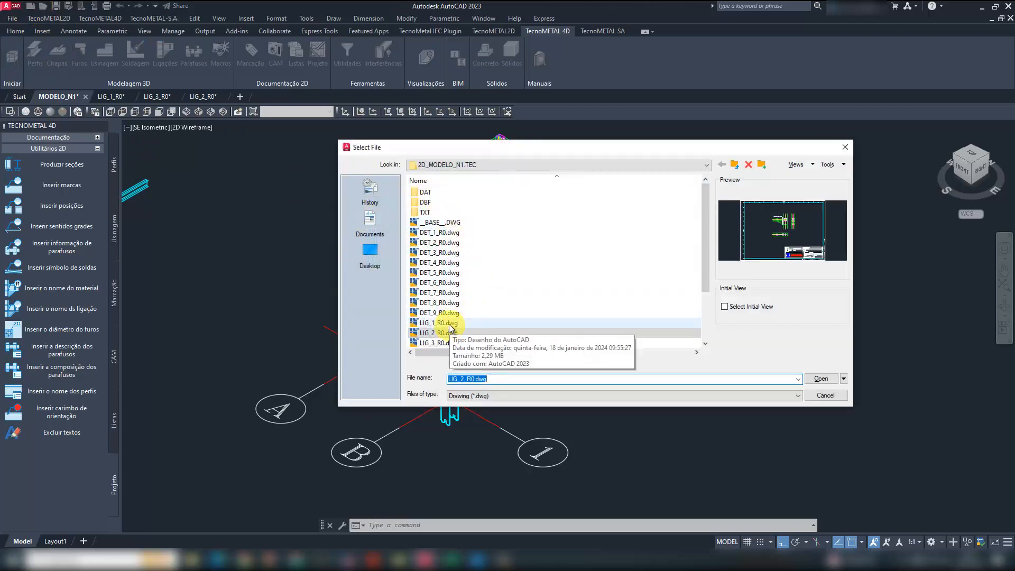
pyautogui.scroll(-1, 447, 316)
pyautogui.click(440, 311)
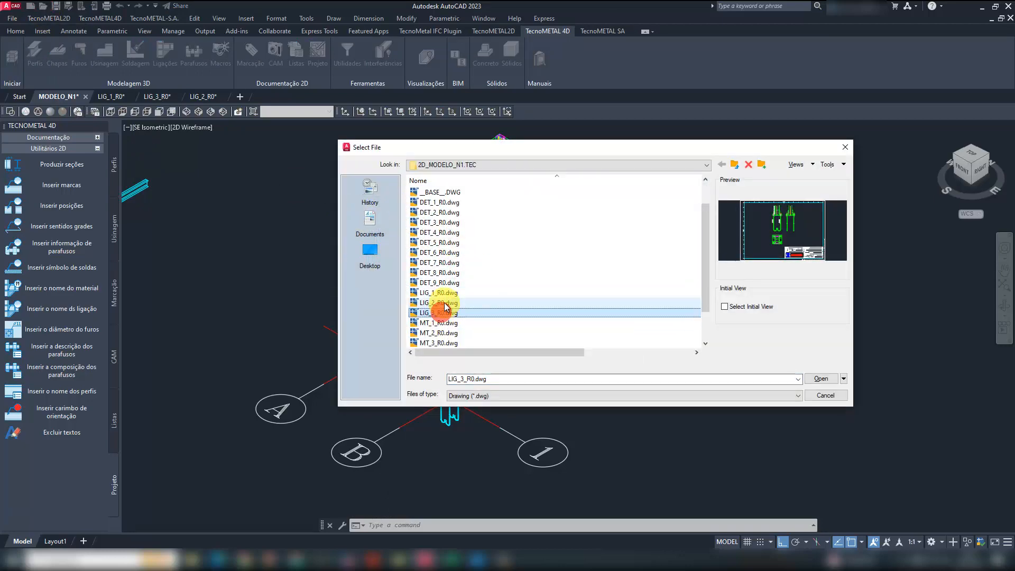
pyautogui.keyDown('shift'); pyautogui.click(441, 302); pyautogui.keyUp('shift')
pyautogui.press('Return')
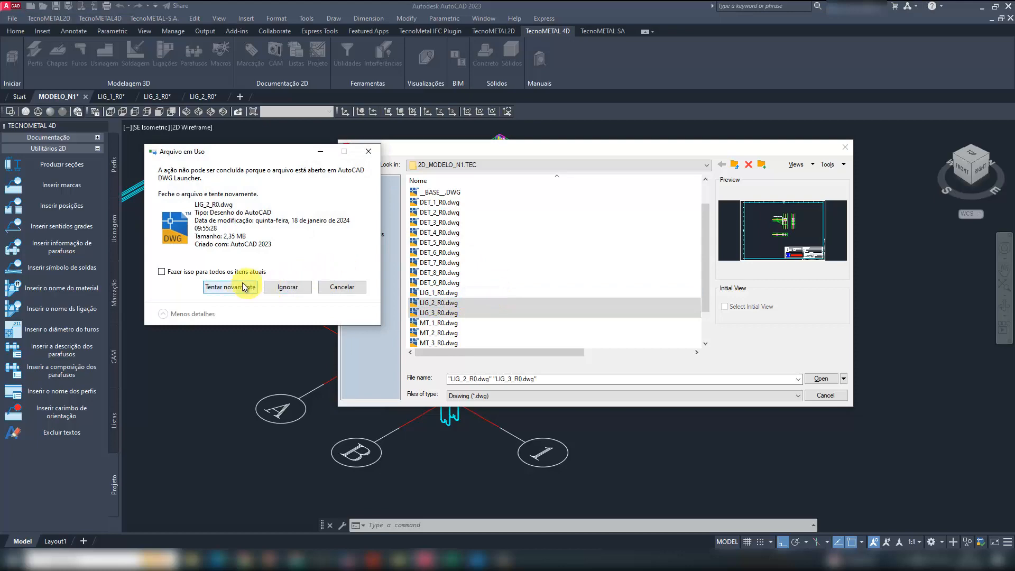
pyautogui.click(287, 287)
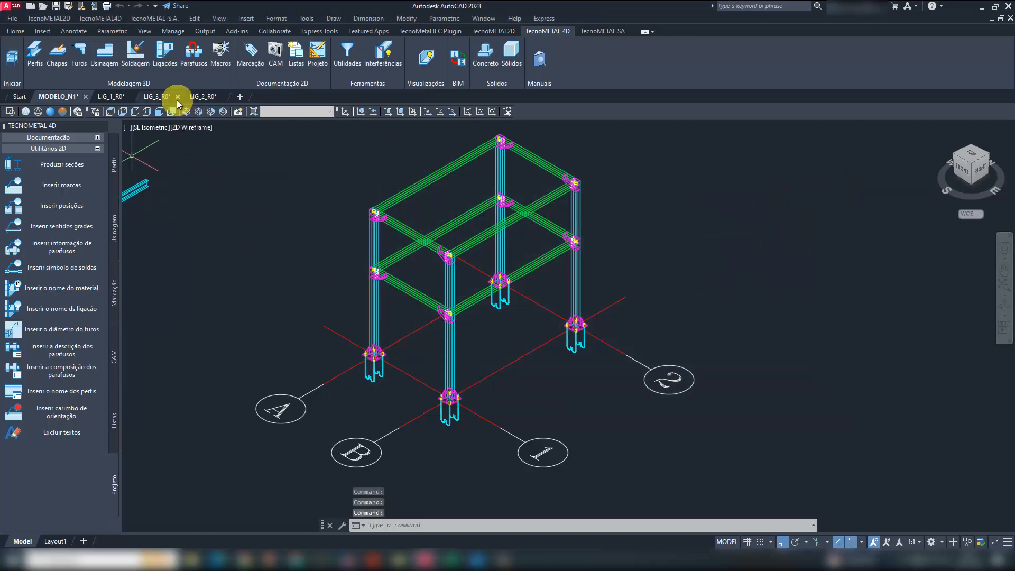
# - Close the drawings LIG_3_R0 and LIG_2_R0 without saving their changes
pyautogui.click(176, 99)
pyautogui.click(179, 96)
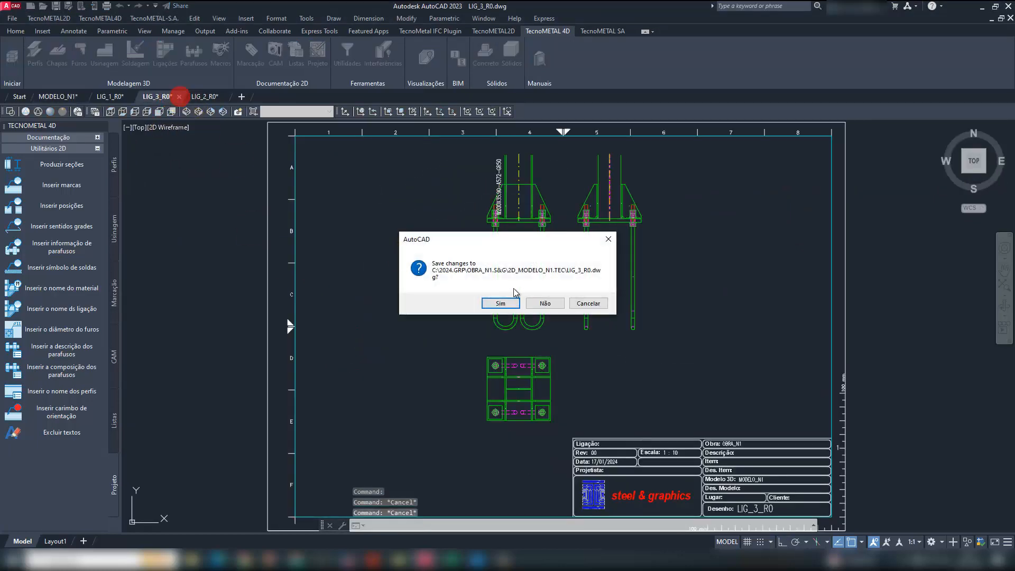
pyautogui.click(543, 302)
pyautogui.click(179, 97)
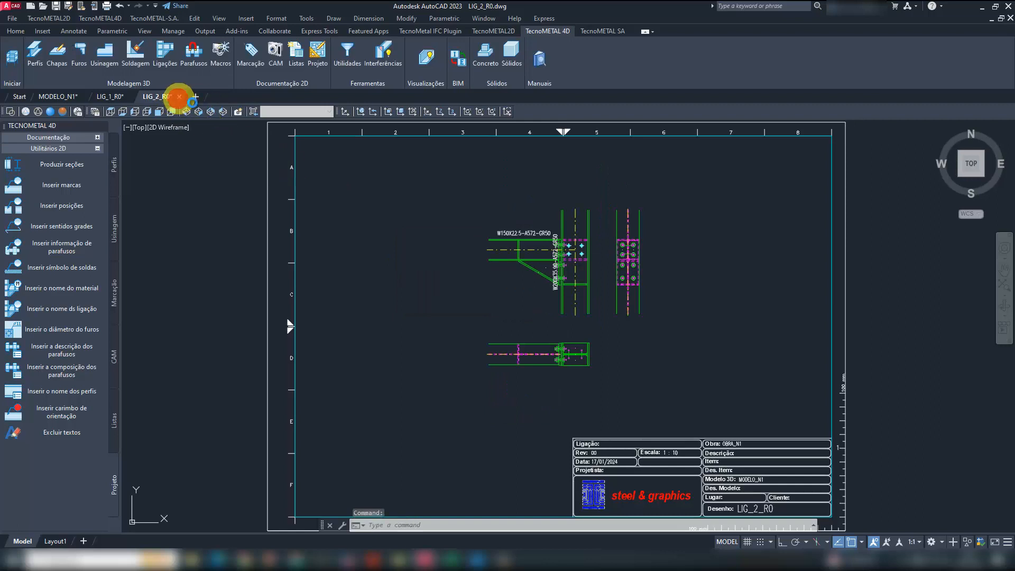
pyautogui.click(543, 302)
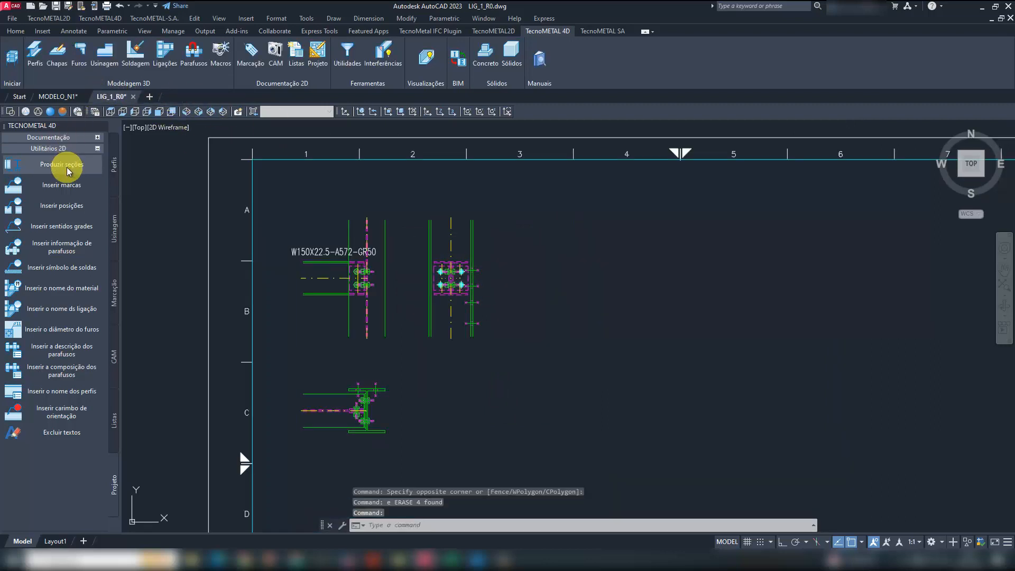
# - Browse the DAT folder in the file selection, close it without opening a file, and return to the MODELO_N1 model
pyautogui.click(13, 19)
pyautogui.click(30, 55)
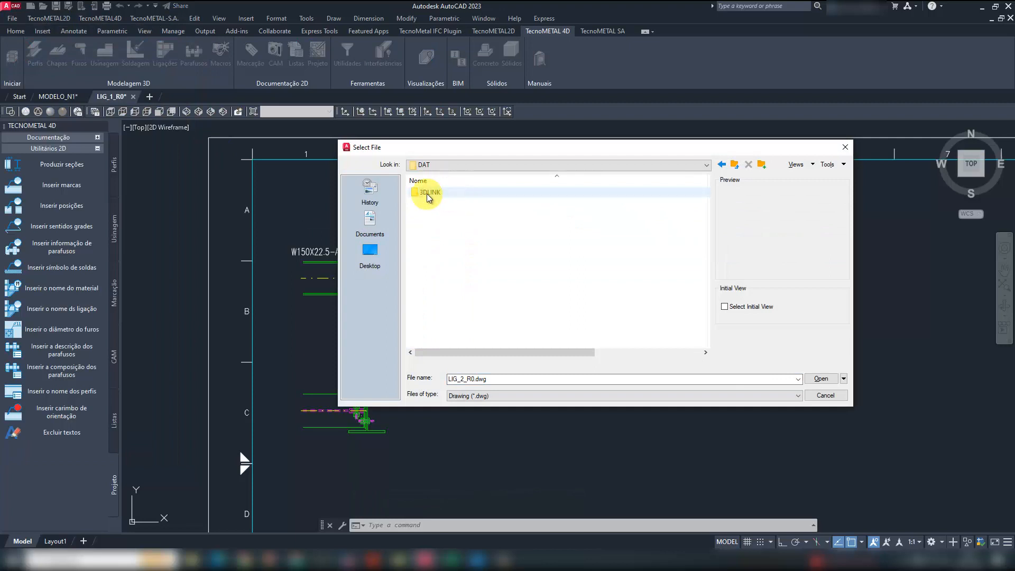
pyautogui.click(842, 147)
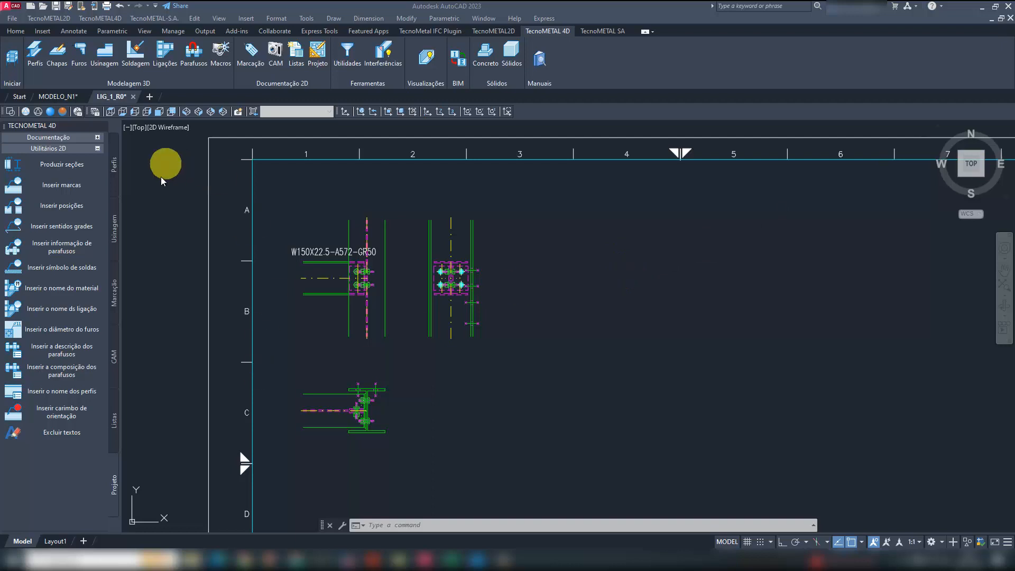
pyautogui.moveTo(425, 559)
pyautogui.click(365, 510)
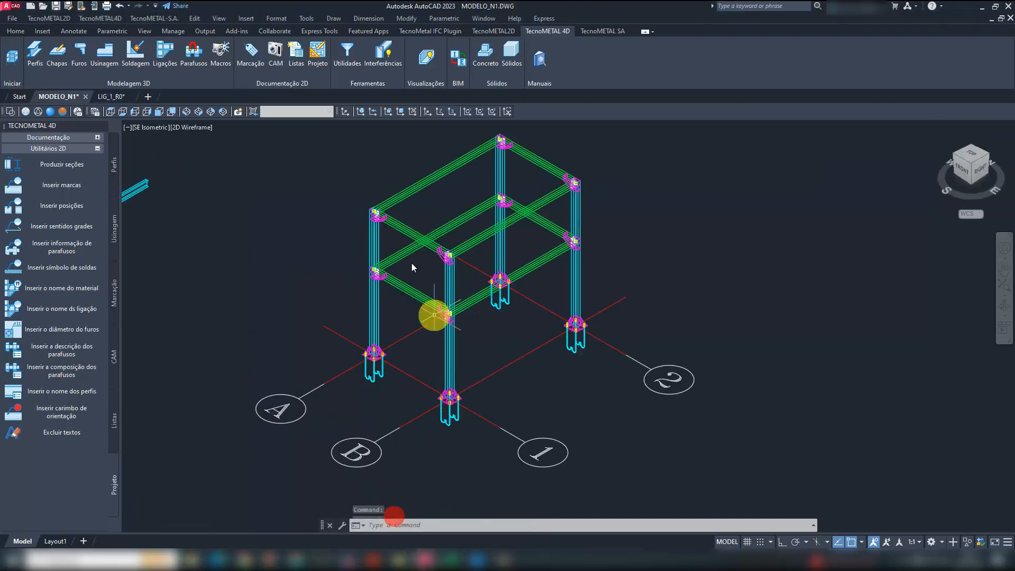
# - Extract connections 1, 2 and 3 from the MODELO_N1 model with the Connection style and close the Desenhos dialog
pyautogui.click(318, 50)
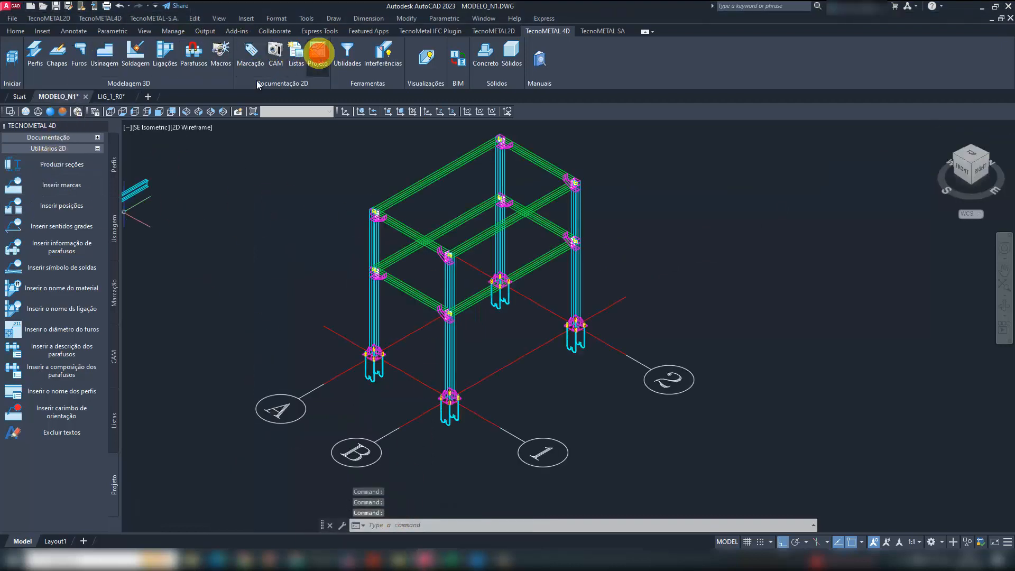
pyautogui.click(67, 140)
pyautogui.click(62, 153)
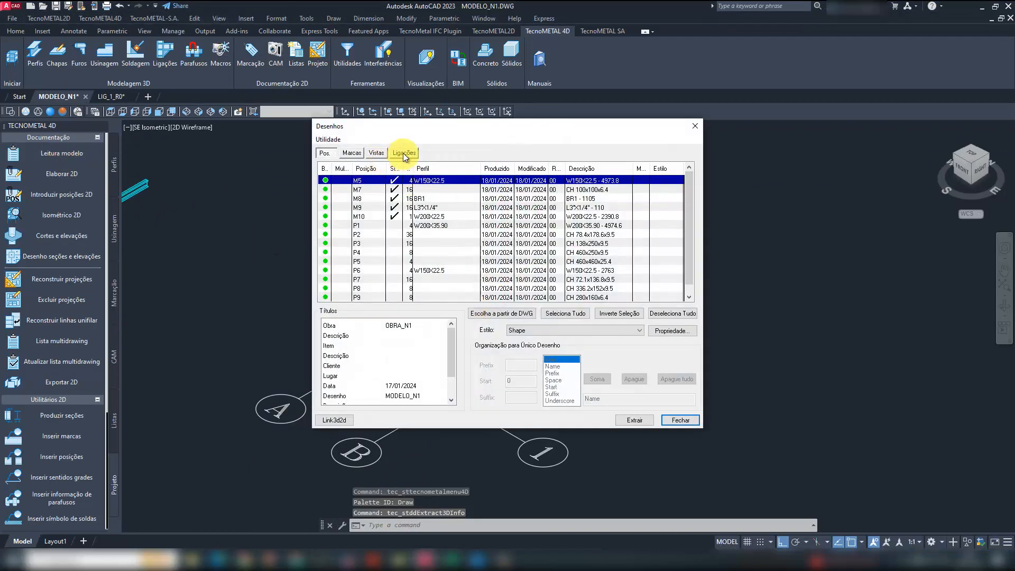
pyautogui.click(404, 153)
pyautogui.keyDown('shift'); pyautogui.click(388, 198); pyautogui.keyUp('shift')
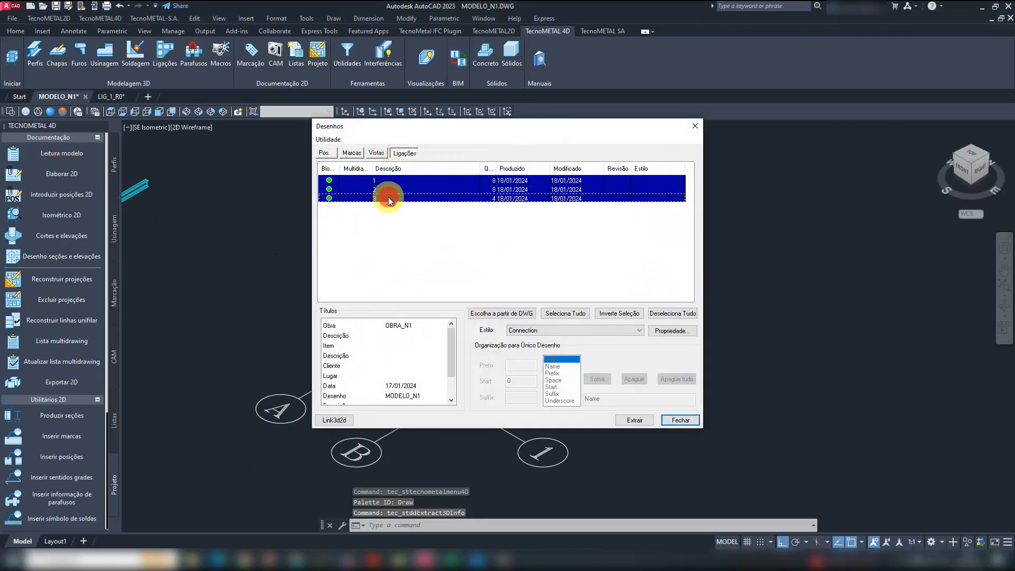
pyautogui.click(629, 419)
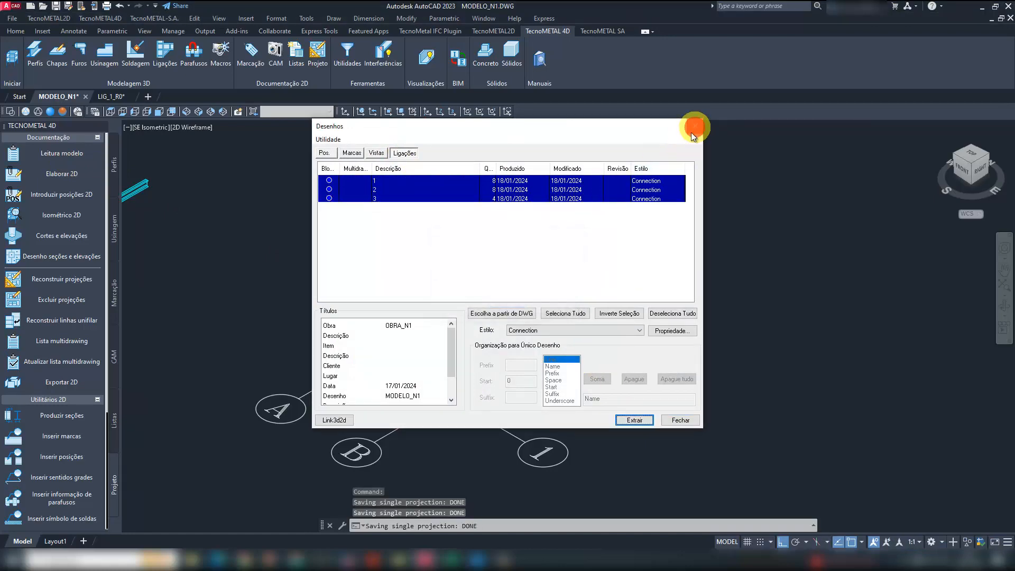
pyautogui.click(690, 132)
# - In the LIG_1_R0 drawing, generate the 2D projections of connections 1, 2 and 3 and place them side by side above the sheet frame
pyautogui.click(120, 95)
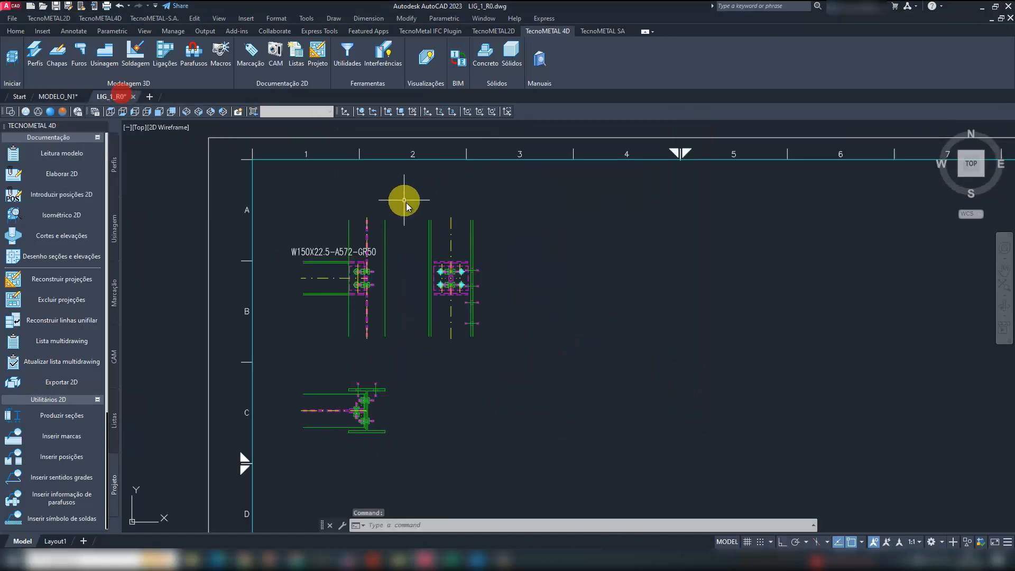
pyautogui.scroll(-5, 407, 290)
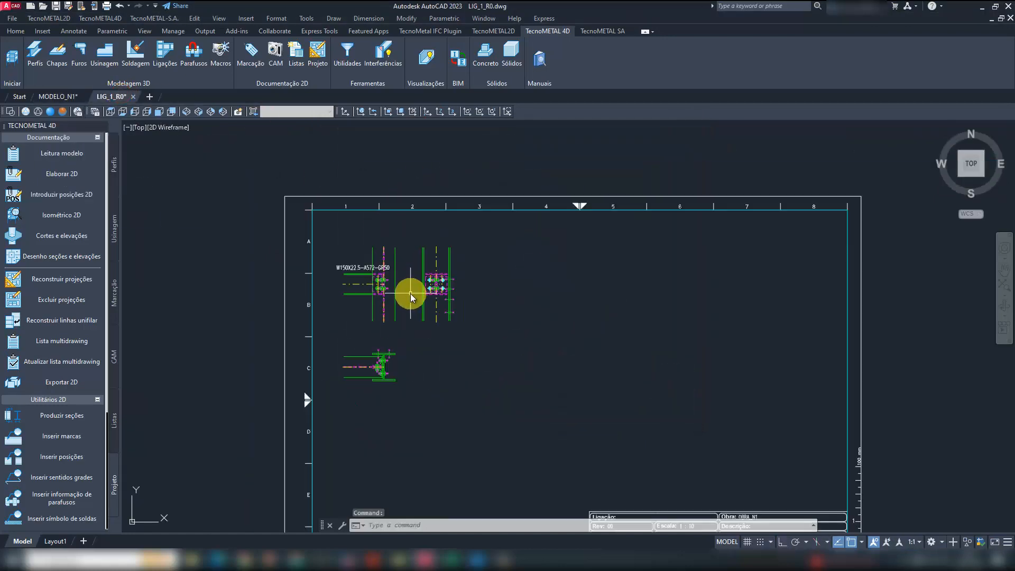
pyautogui.click(319, 55)
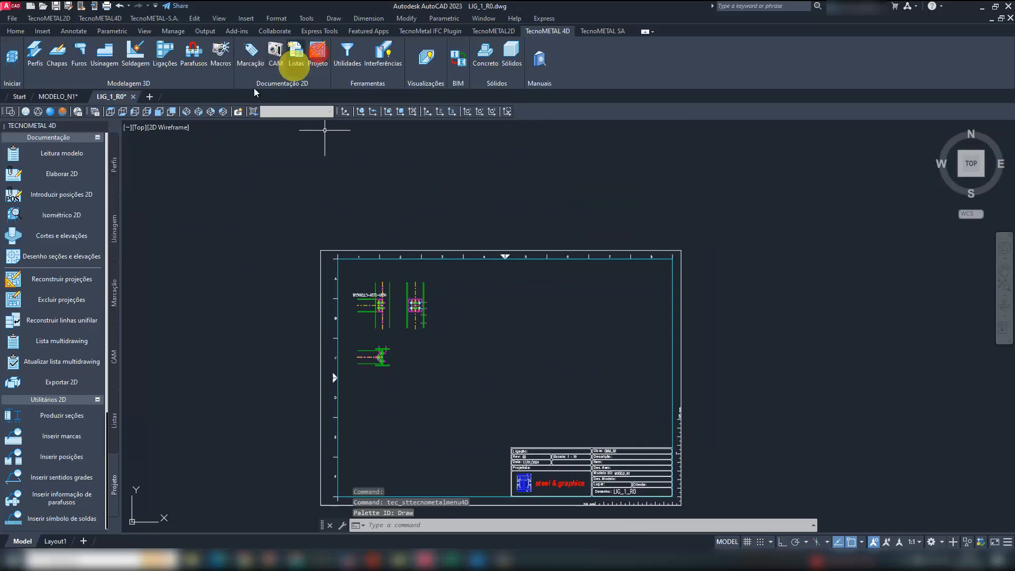
pyautogui.click(62, 173)
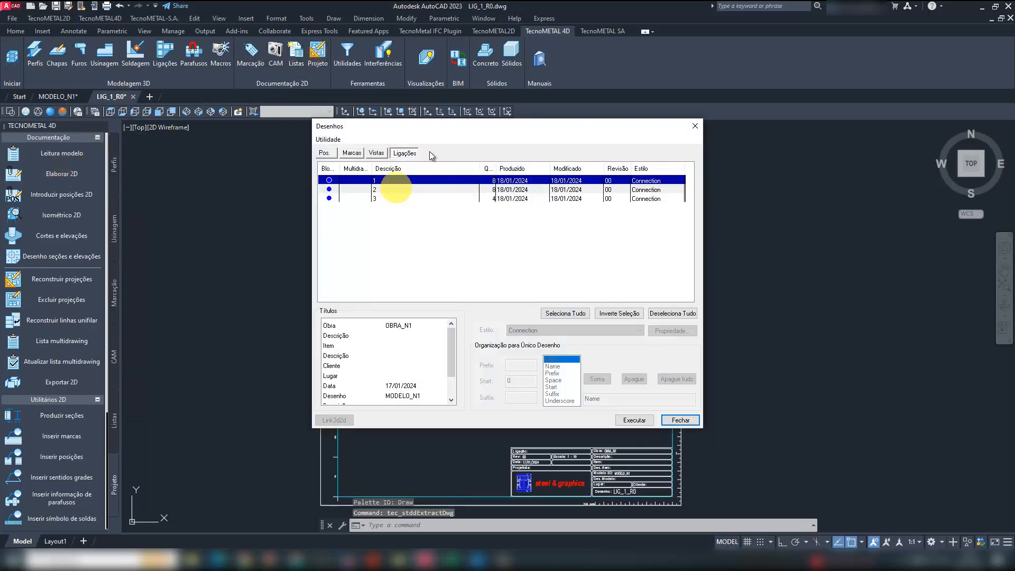
pyautogui.moveTo(445, 128); pyautogui.dragTo(585, 181)
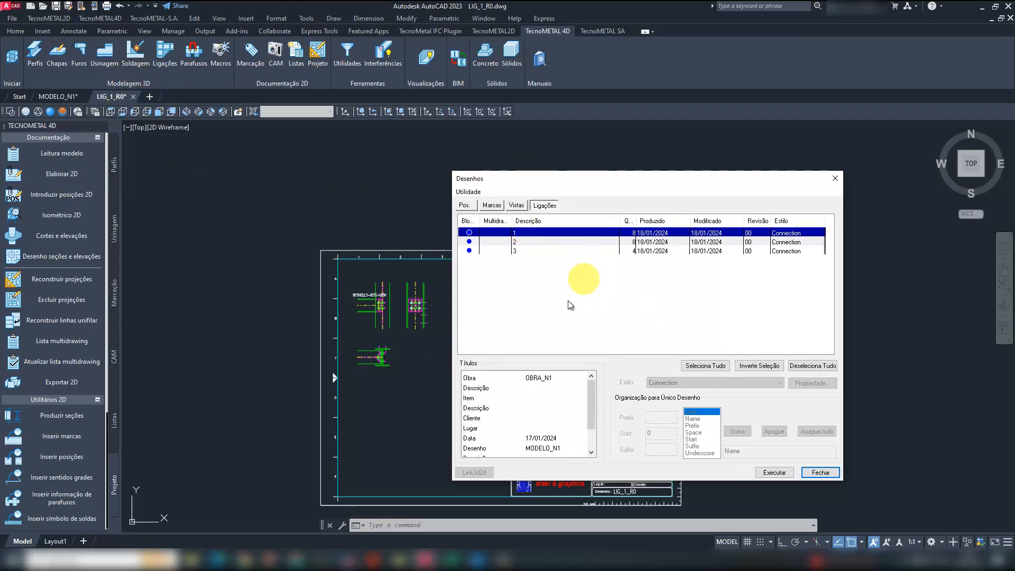
pyautogui.keyDown('shift'); pyautogui.click(519, 251); pyautogui.keyUp('shift')
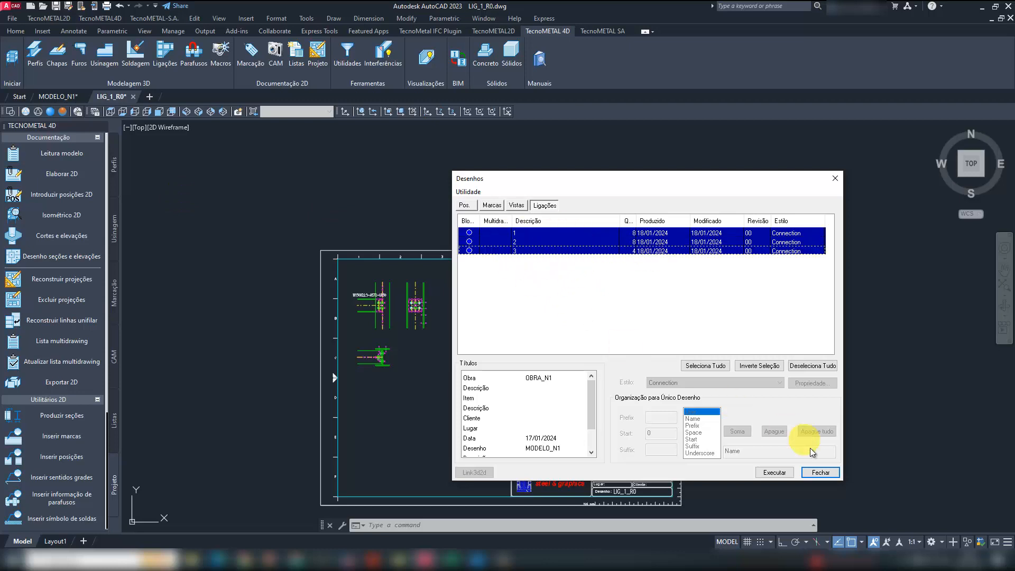
pyautogui.click(781, 471)
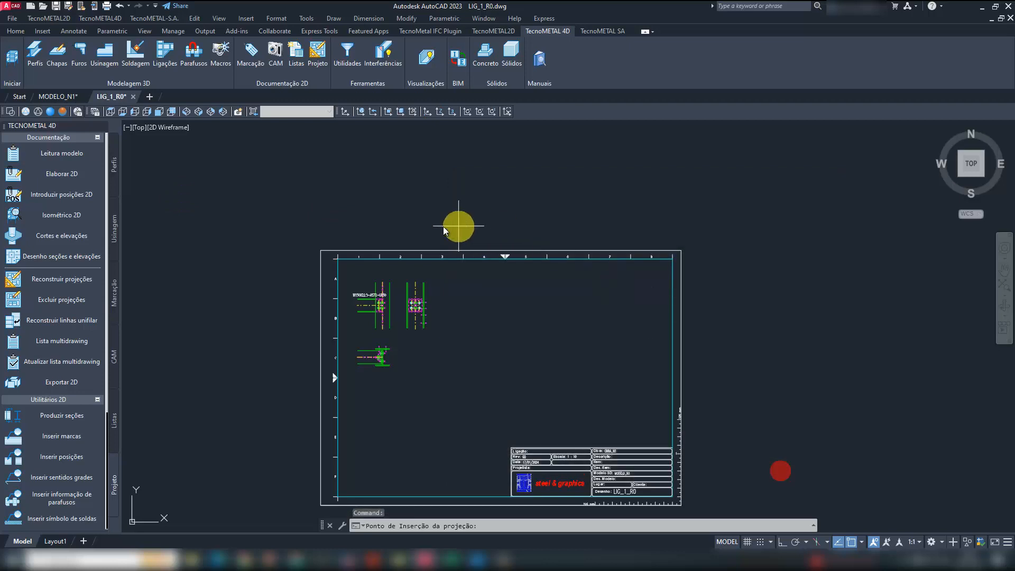
pyautogui.click(385, 217)
pyautogui.moveTo(506, 211); pyautogui.dragTo(490, 259, button='middle')
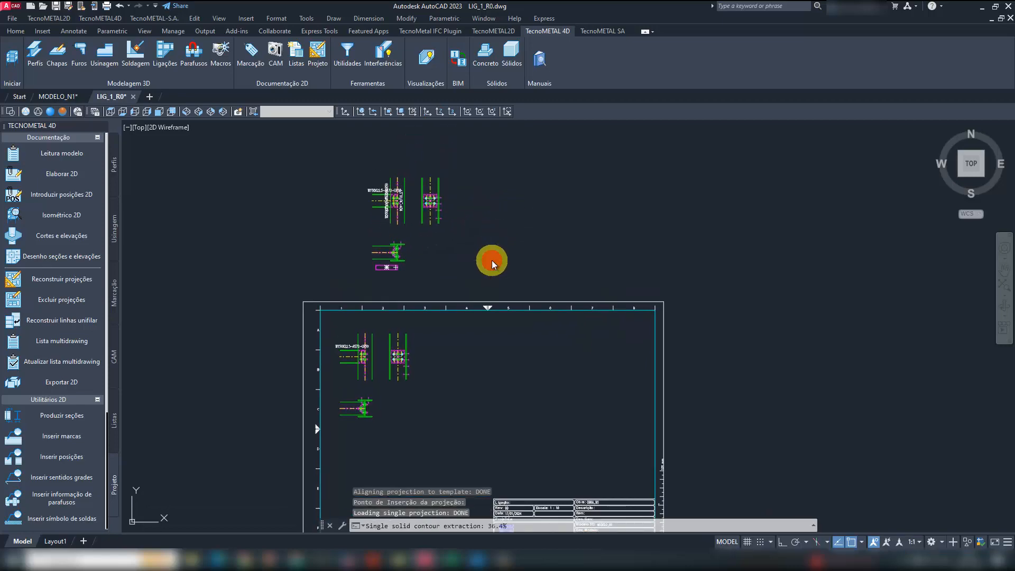
pyautogui.click(491, 260)
pyautogui.click(628, 257)
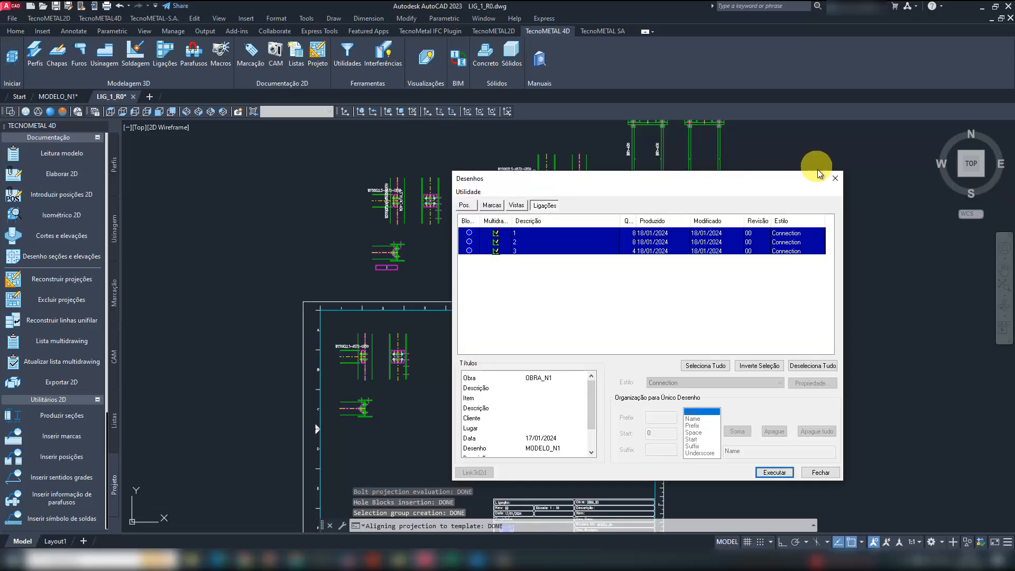
pyautogui.click(835, 178)
# - Examine the three connection details placed above the sheet frame in LIG_1_R0
pyautogui.moveTo(775, 195)
pyautogui.mouseDown(button='middle')
pyautogui.moveTo(746, 321)
pyautogui.moveTo(746, 264)
pyautogui.mouseUp(button='middle')
pyautogui.press('Escape')
pyautogui.moveTo(439, 430); pyautogui.dragTo(463, 376, button='middle')
pyautogui.moveTo(521, 198); pyautogui.dragTo(516, 265, button='middle')
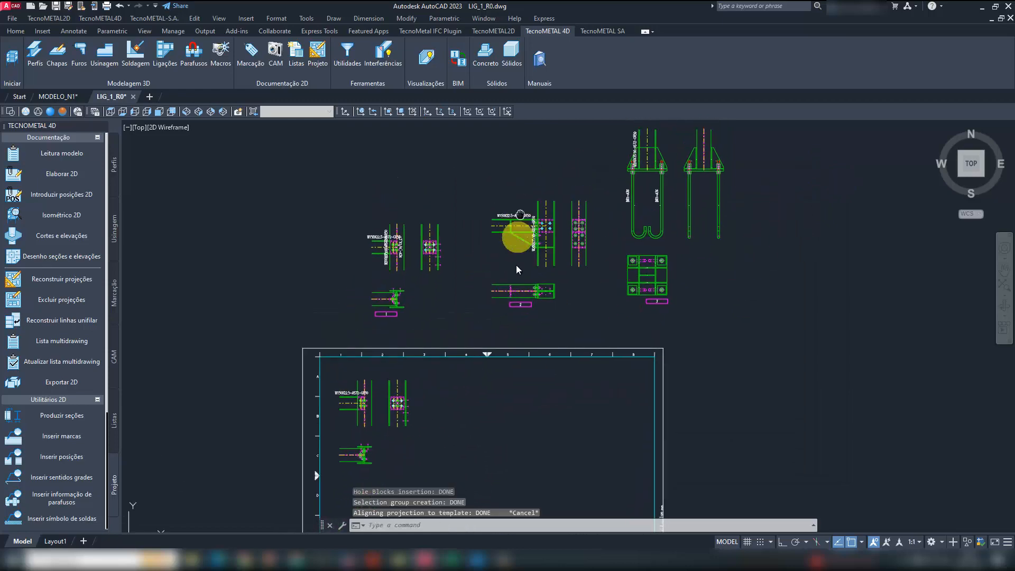
pyautogui.scroll(2, 526, 249)
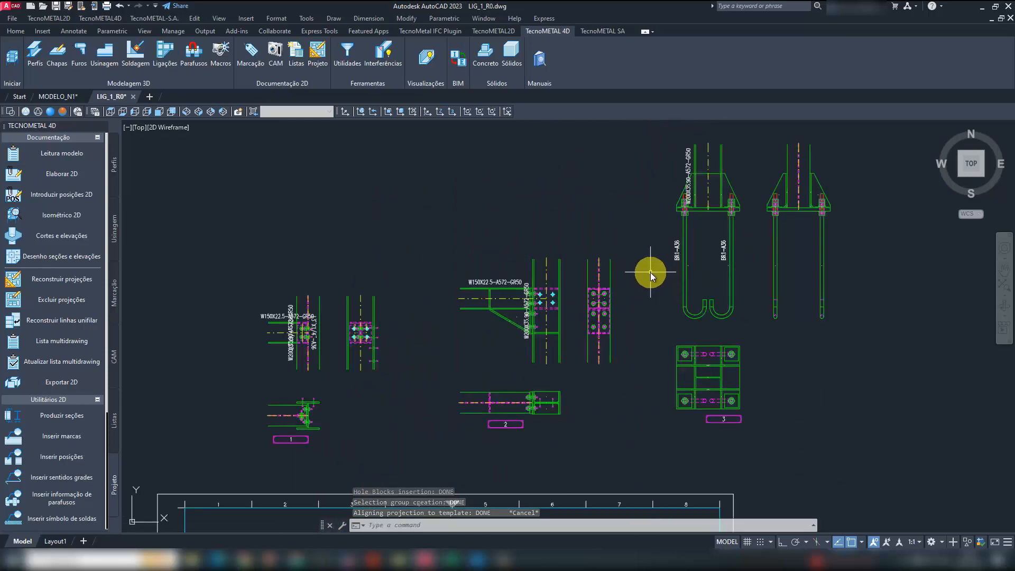
pyautogui.moveTo(629, 335); pyautogui.dragTo(630, 300, button='middle')
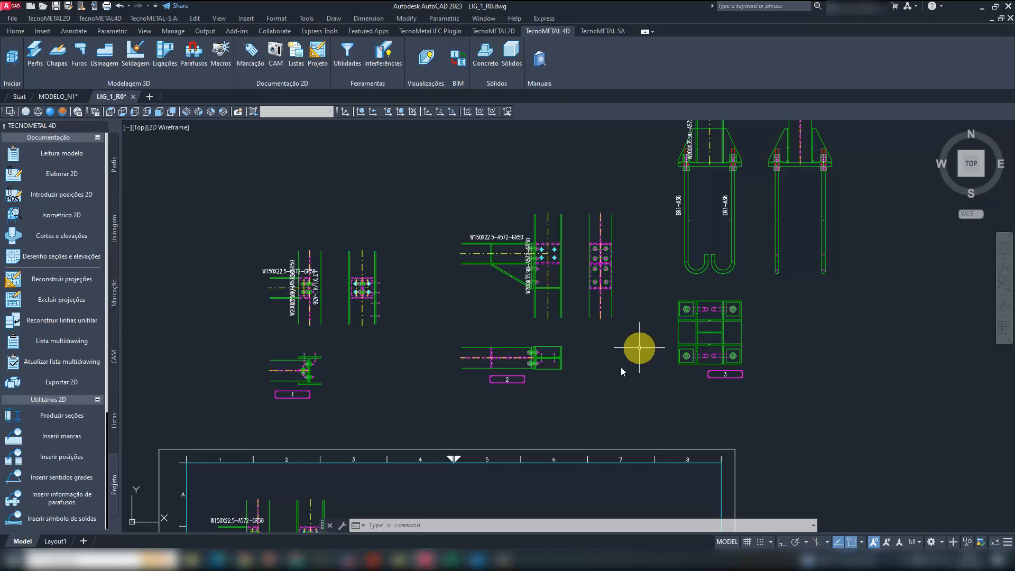
pyautogui.moveTo(639, 347)
pyautogui.mouseDown(button='middle')
pyautogui.moveTo(630, 312)
pyautogui.moveTo(650, 288)
pyautogui.mouseUp(button='middle')
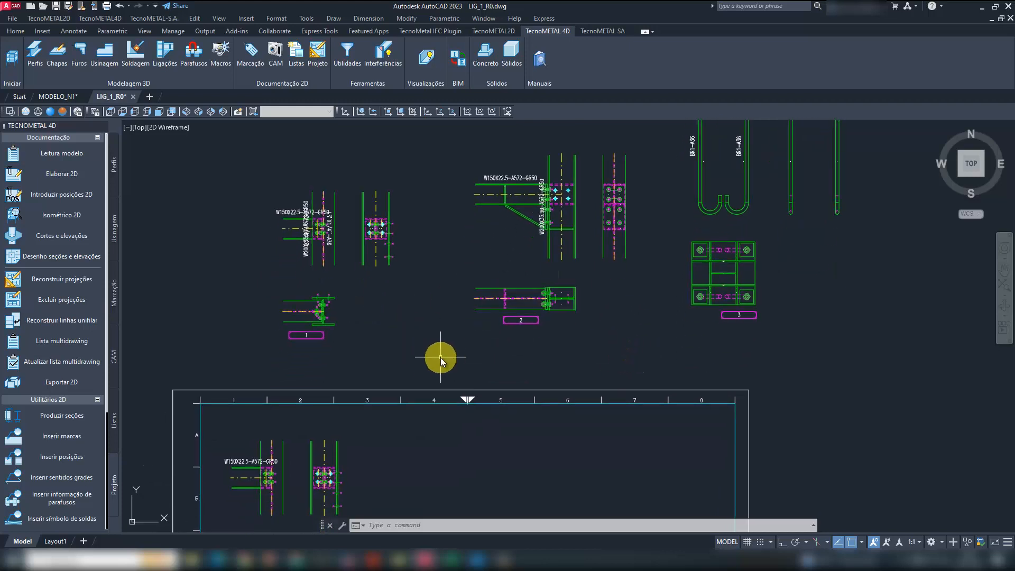
pyautogui.moveTo(438, 347); pyautogui.dragTo(455, 317, button='middle')
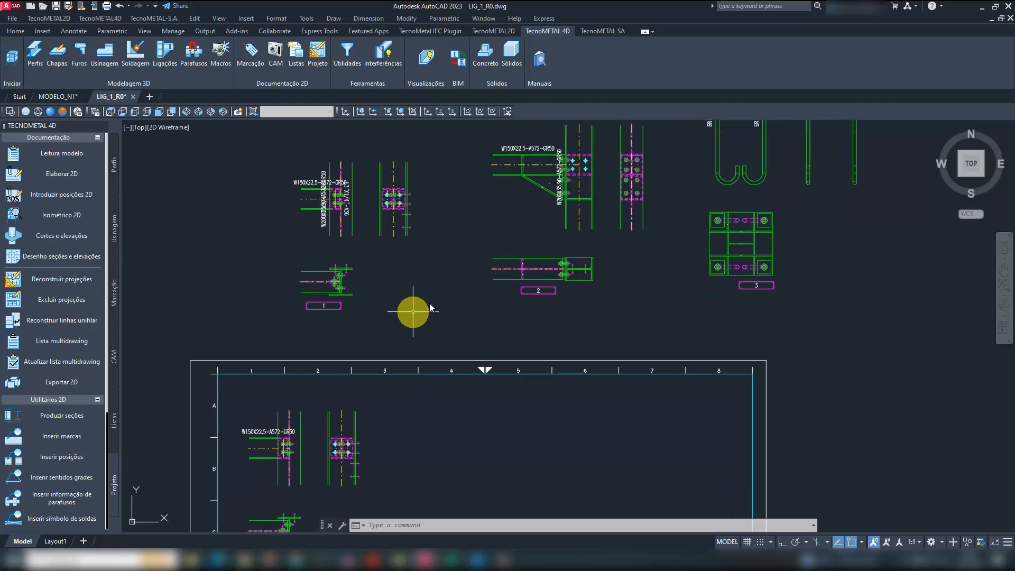
# - Preview the MT drawings in the 2D_MODELO_N1.TEC folder and open MT_3_R0.dwg
pyautogui.click(40, 9)
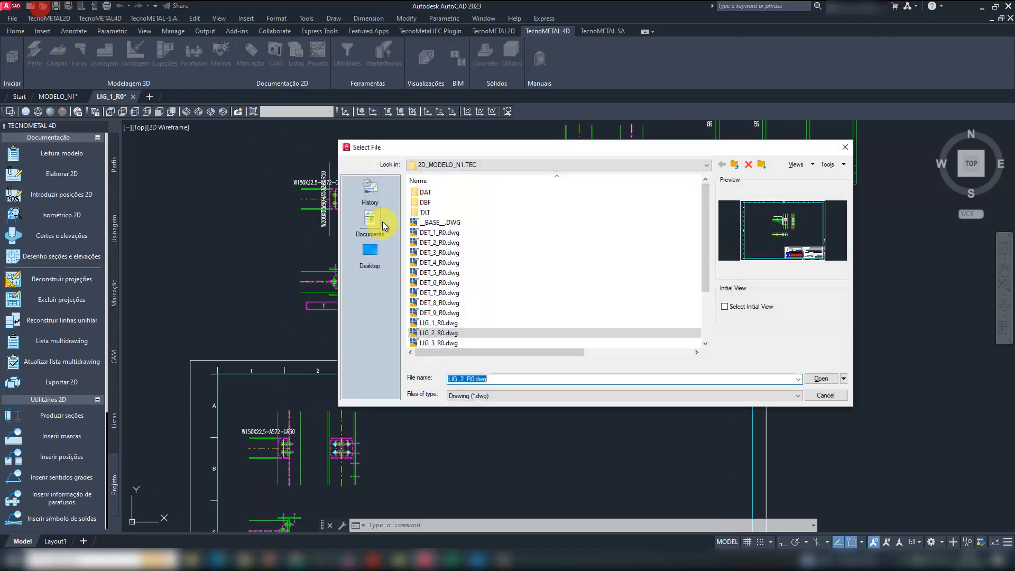
pyautogui.scroll(-3, 442, 301)
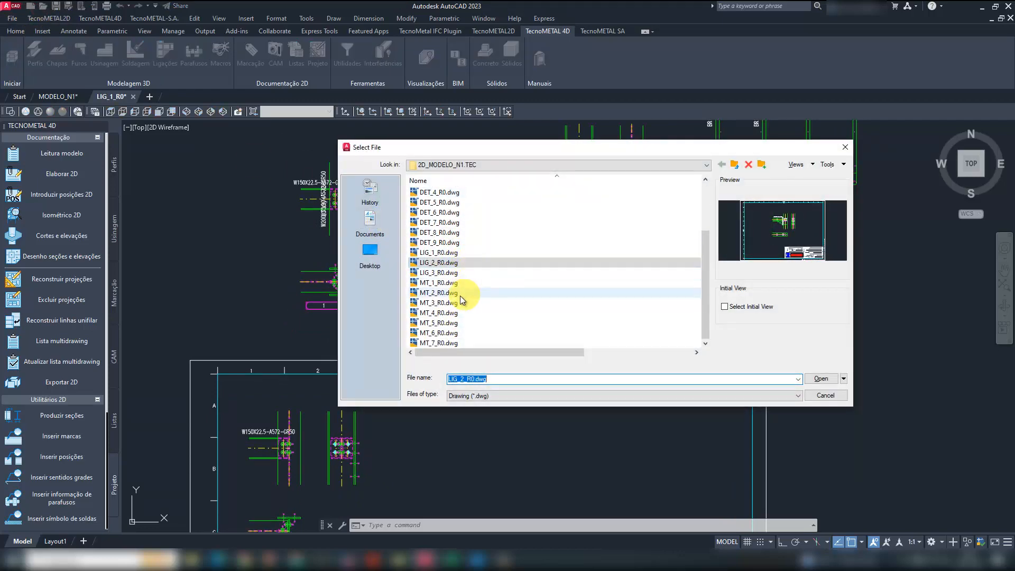
pyautogui.click(442, 286)
pyautogui.press('Down')
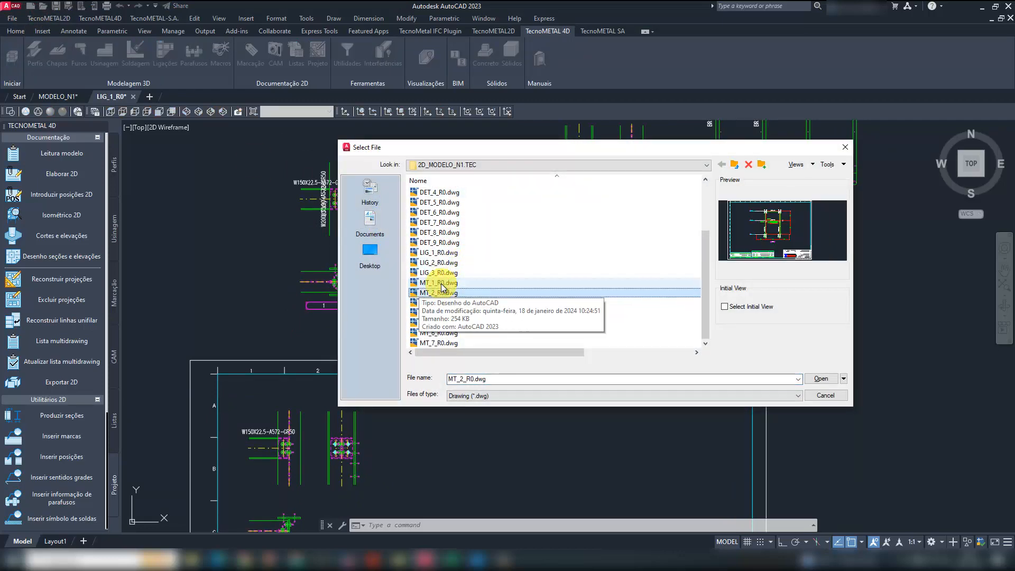
pyautogui.click(458, 302)
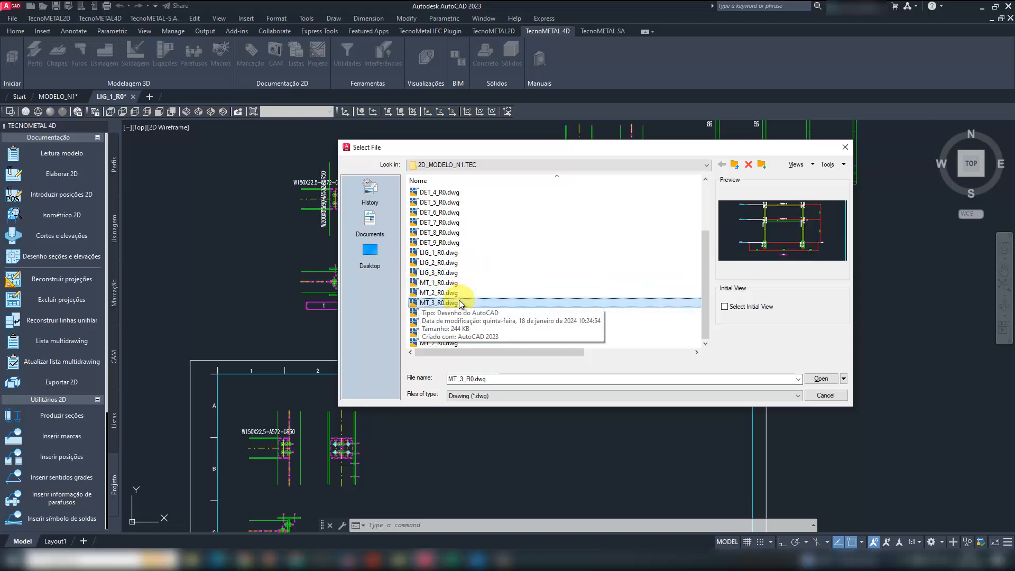
pyautogui.doubleClick(459, 302)
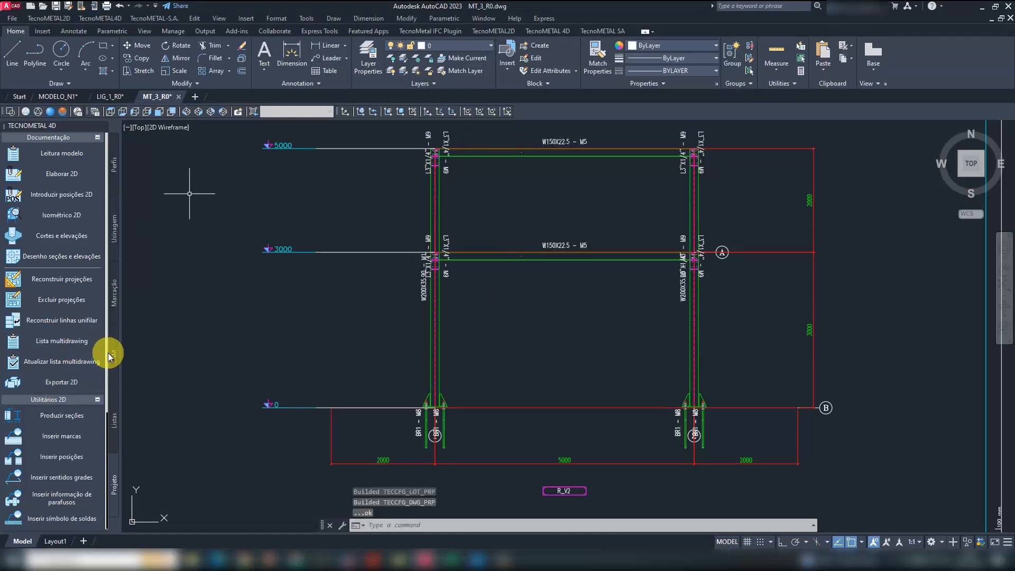
# - Insert the connection names 1 and 2 with leaders at the beam-to-column joint on the 3000 level along the first column of the elevation
pyautogui.moveTo(106, 351); pyautogui.dragTo(100, 475)
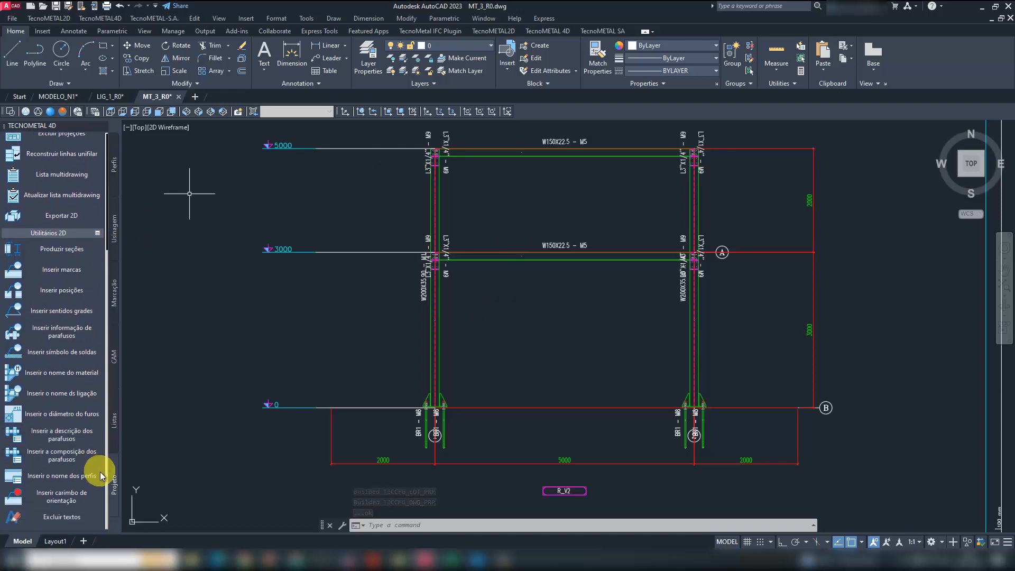
pyautogui.click(65, 392)
pyautogui.click(453, 286)
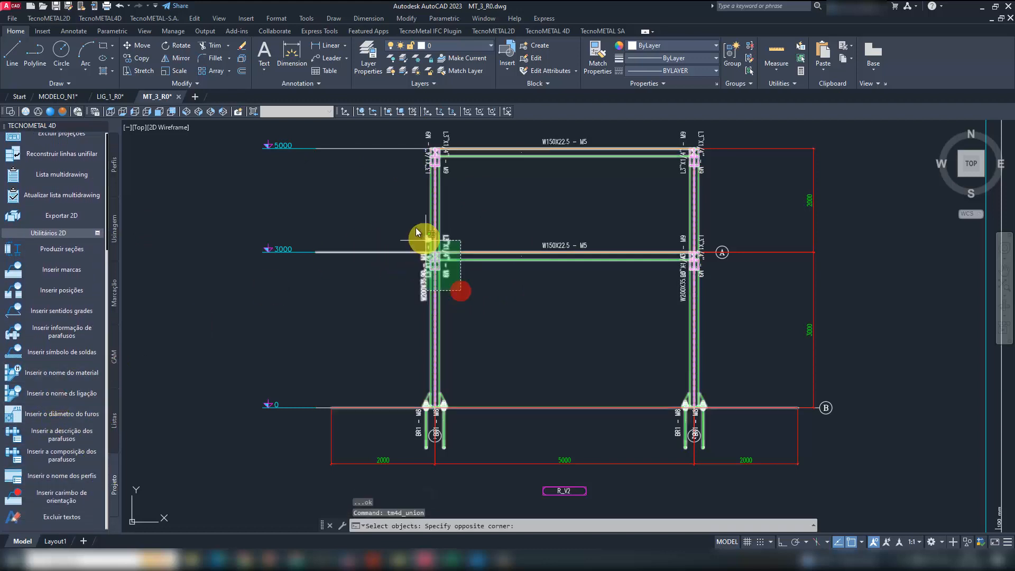
pyautogui.click(400, 214)
pyautogui.rightClick(400, 214)
pyautogui.scroll(5, 457, 249)
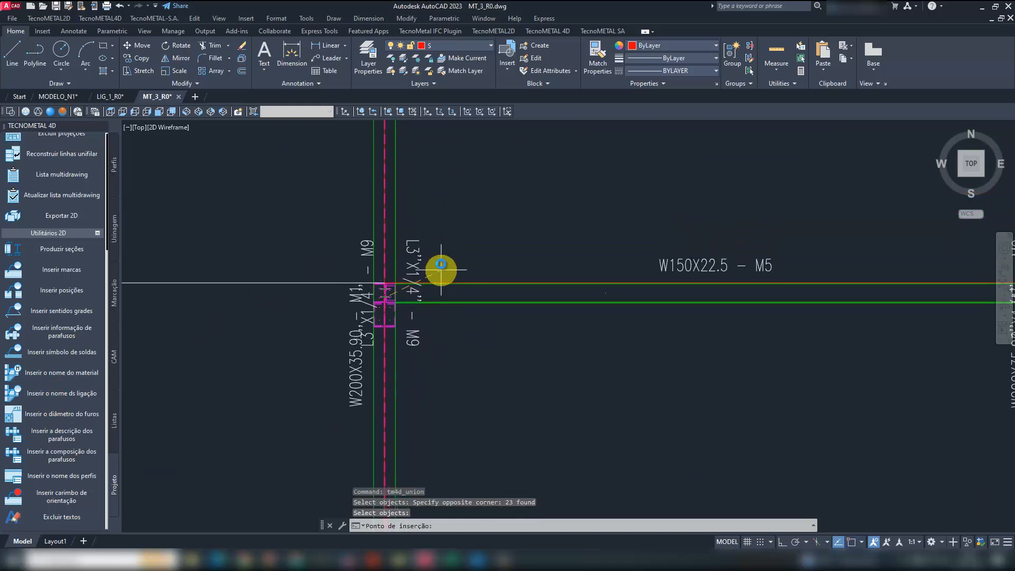
pyautogui.click(453, 216)
pyautogui.click(445, 409)
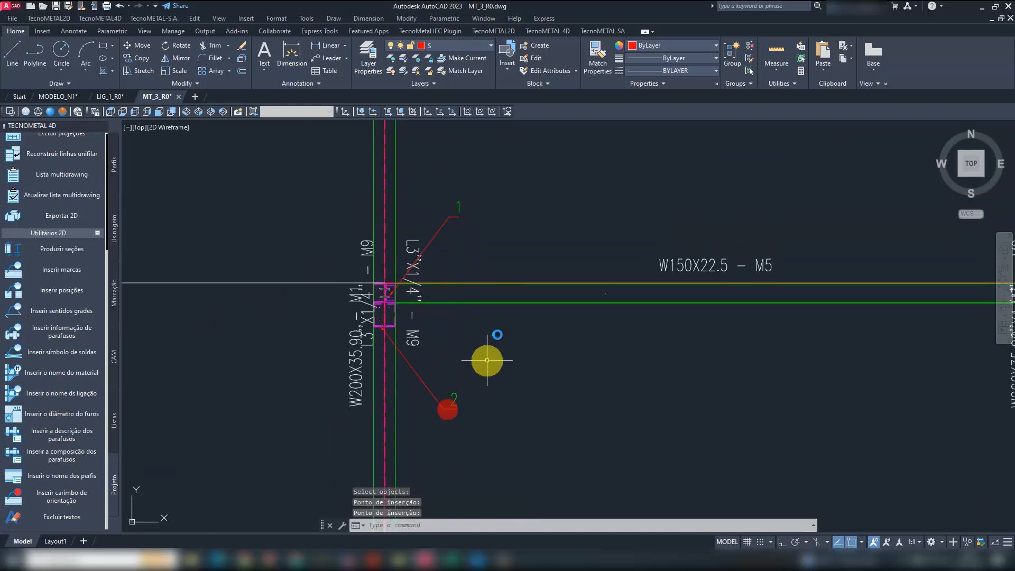
pyautogui.moveTo(610, 375); pyautogui.dragTo(546, 356, button='middle')
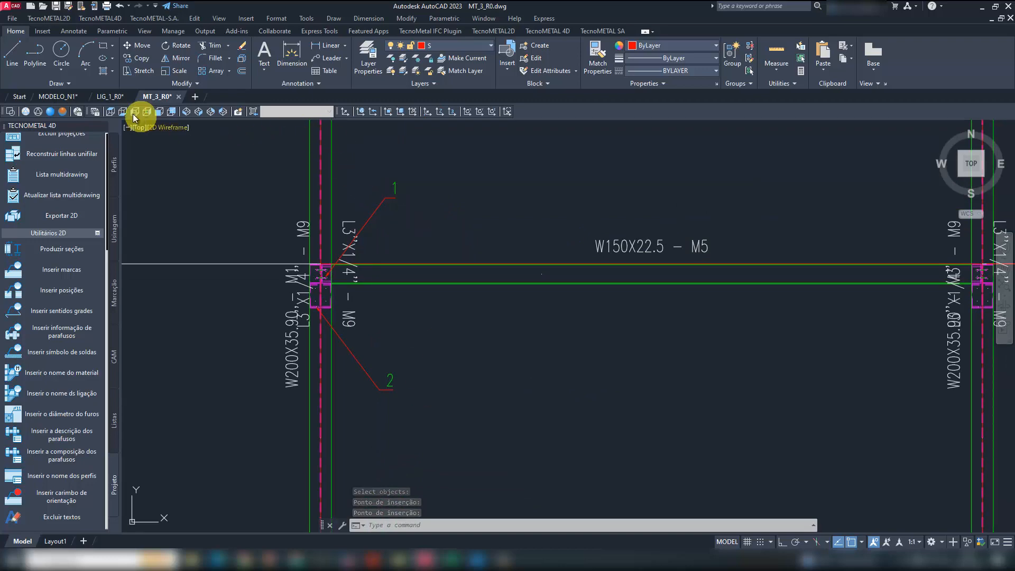
# - Cut the details of connections 1 and 2, with their labels, from the LIG_1_R0 drawing to the clipboard
pyautogui.click(112, 97)
pyautogui.scroll(2, 323, 301)
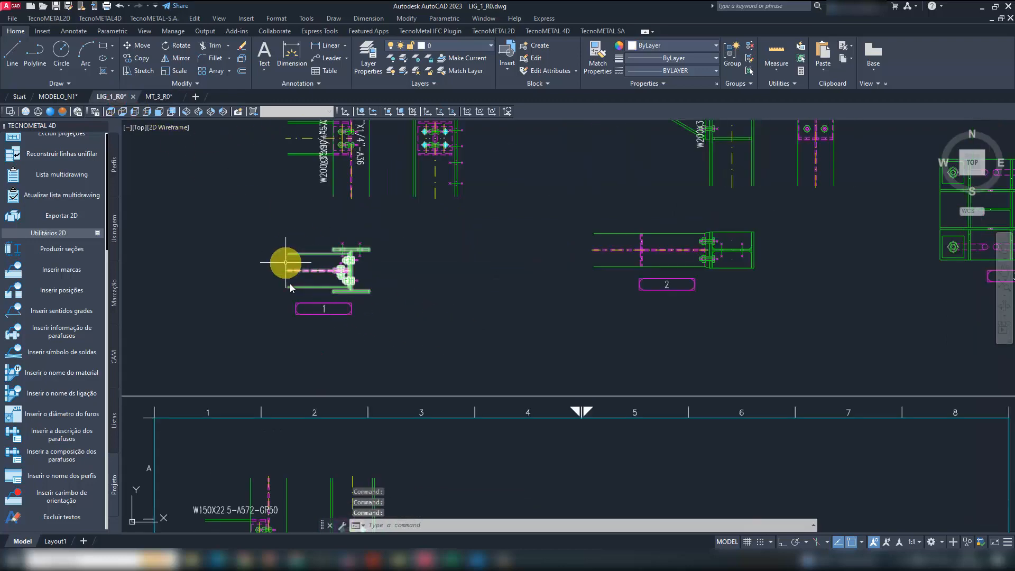
pyautogui.moveTo(708, 306); pyautogui.dragTo(572, 426, button='middle')
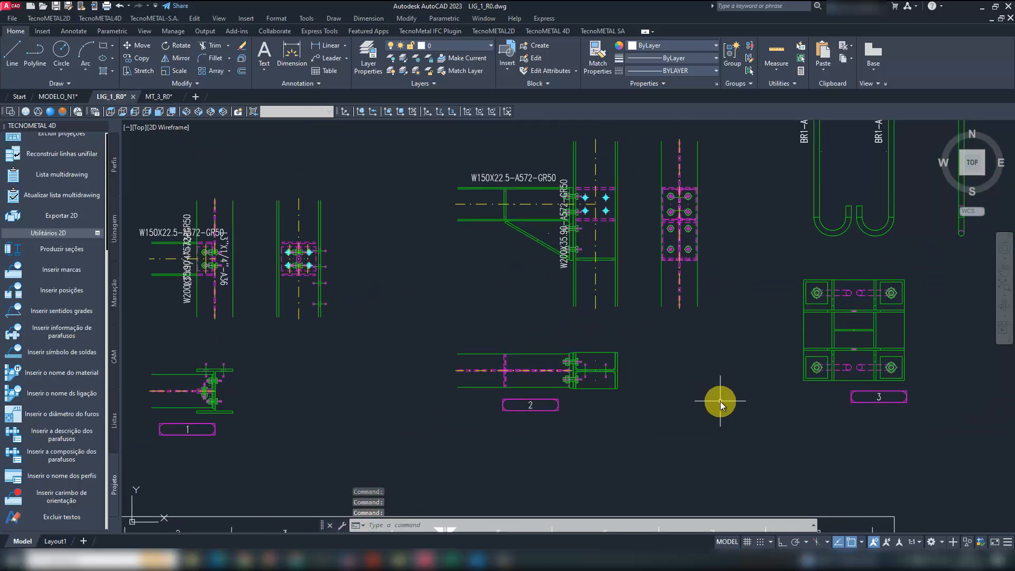
pyautogui.scroll(-2, 632, 380)
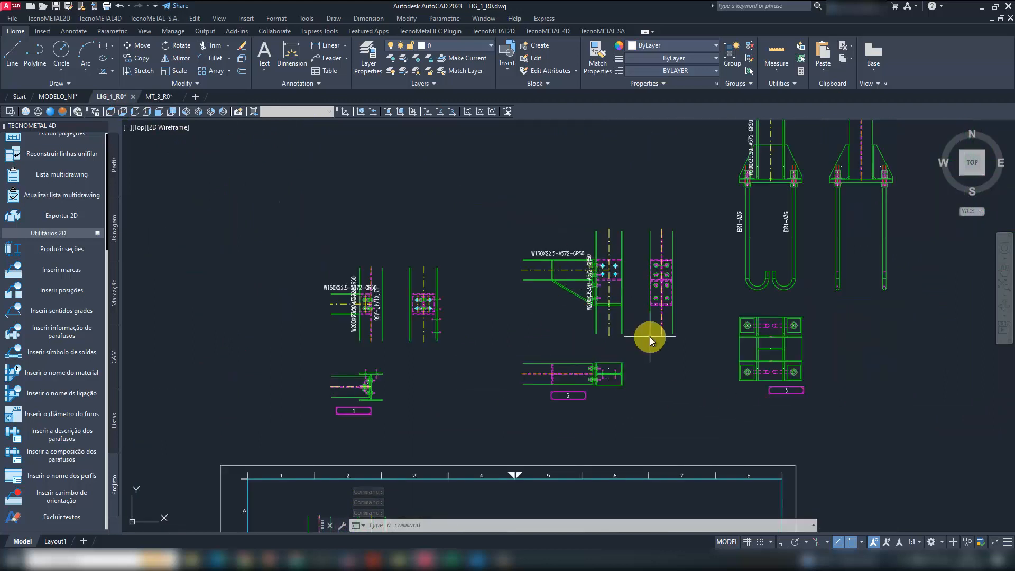
pyautogui.hotkey('ctrl', 'x')
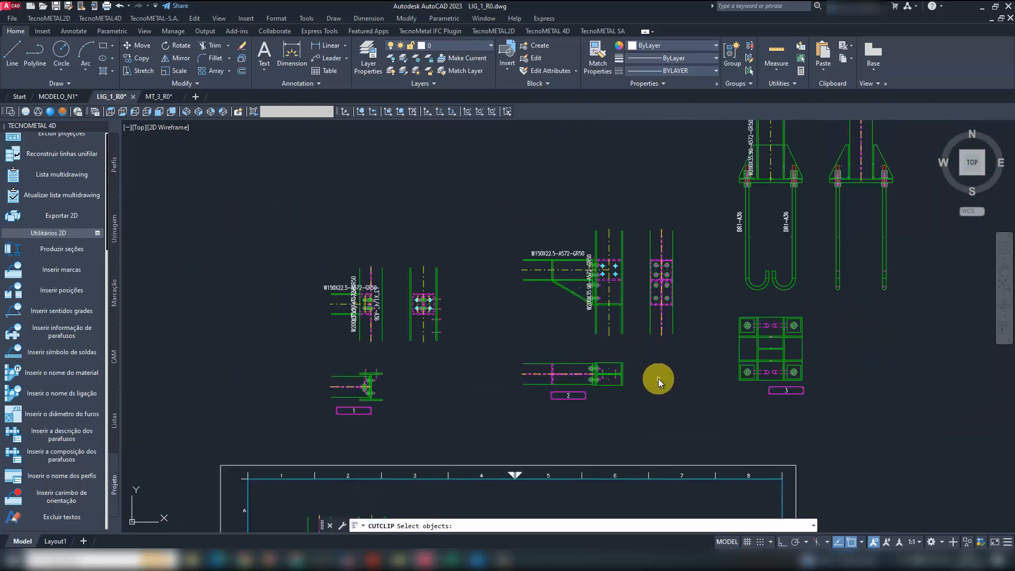
pyautogui.click(690, 415)
pyautogui.click(290, 213)
pyautogui.rightClick(337, 191)
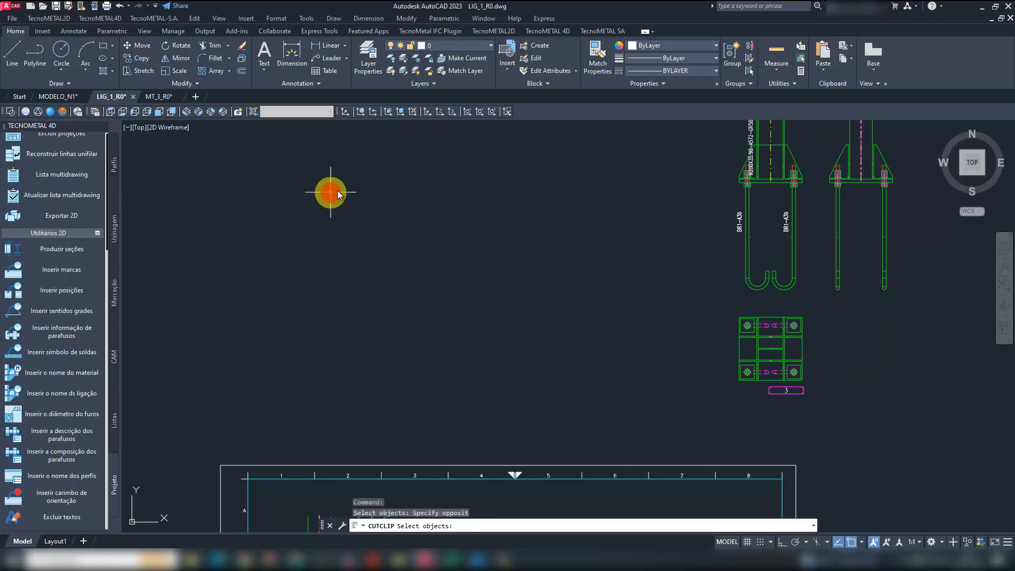
# - Paste the two connection details into MT_3_R0 beside the elevation, near the sheet's outer edge
pyautogui.click(162, 96)
pyautogui.scroll(-3, 472, 323)
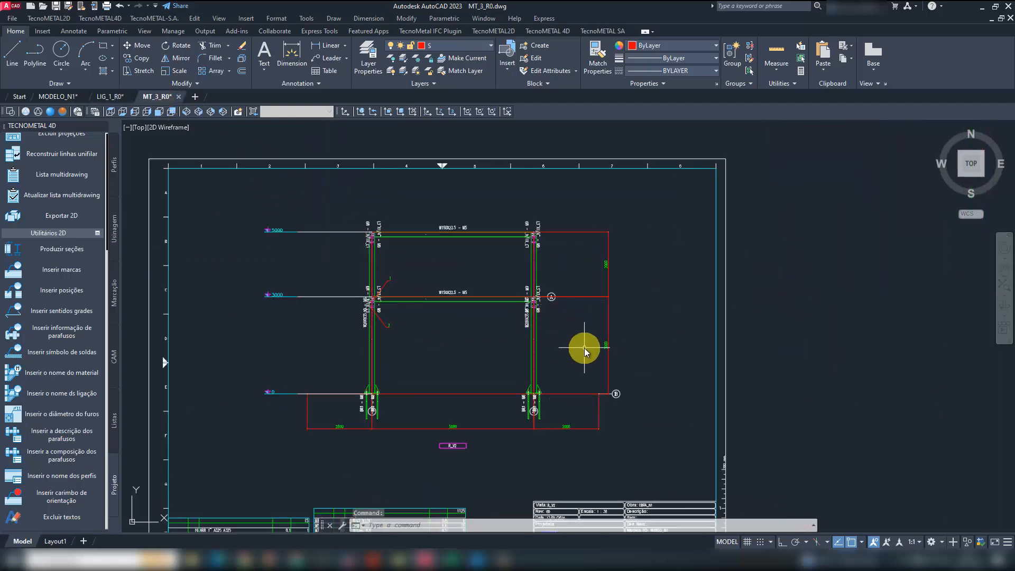
pyautogui.hotkey('ctrl', 'v')
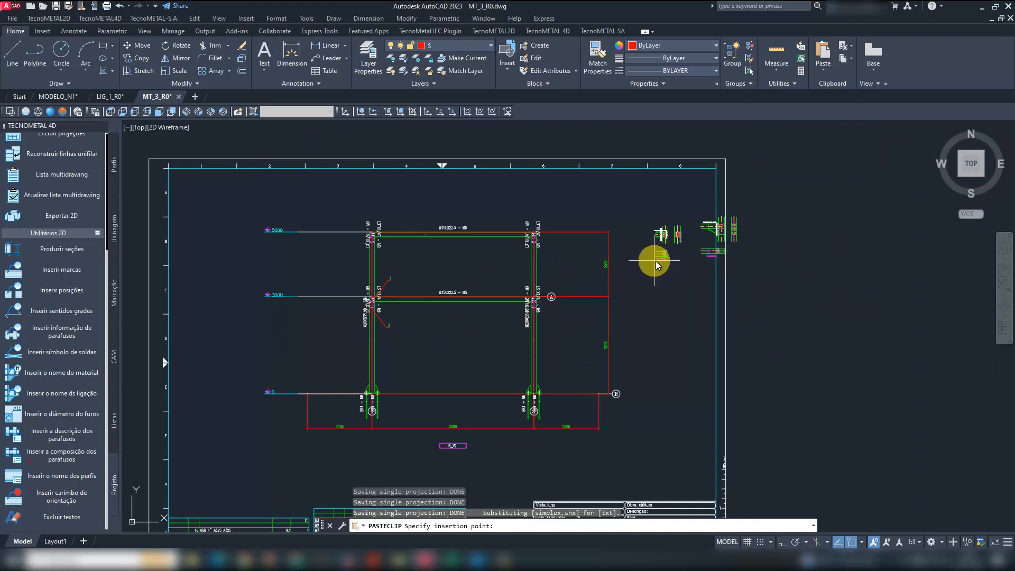
pyautogui.click(669, 262)
# - Move the connection 2 detail inside the sheet frame, directly below the connection 1 detail
pyautogui.write('m')
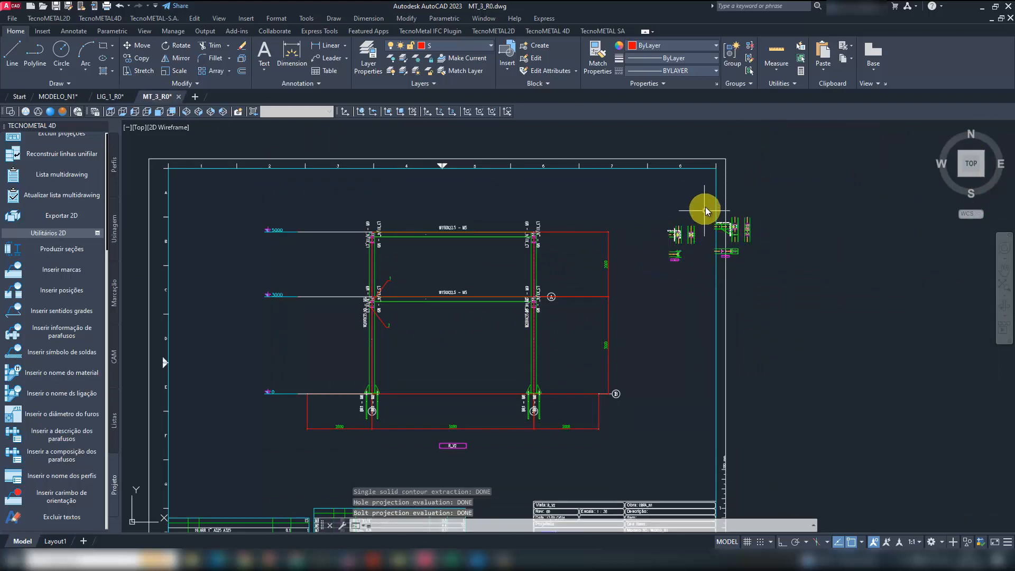
pyautogui.press('Return')
pyautogui.click(707, 211)
pyautogui.click(770, 276)
pyautogui.press('Return')
pyautogui.click(820, 280)
pyautogui.click(771, 352)
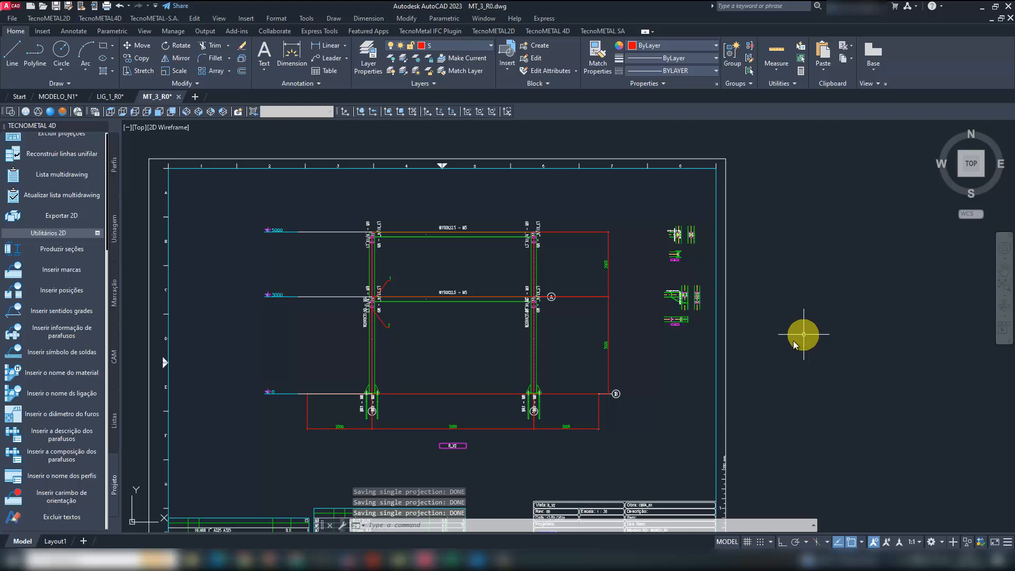
pyautogui.moveTo(774, 359); pyautogui.dragTo(789, 319, button='middle')
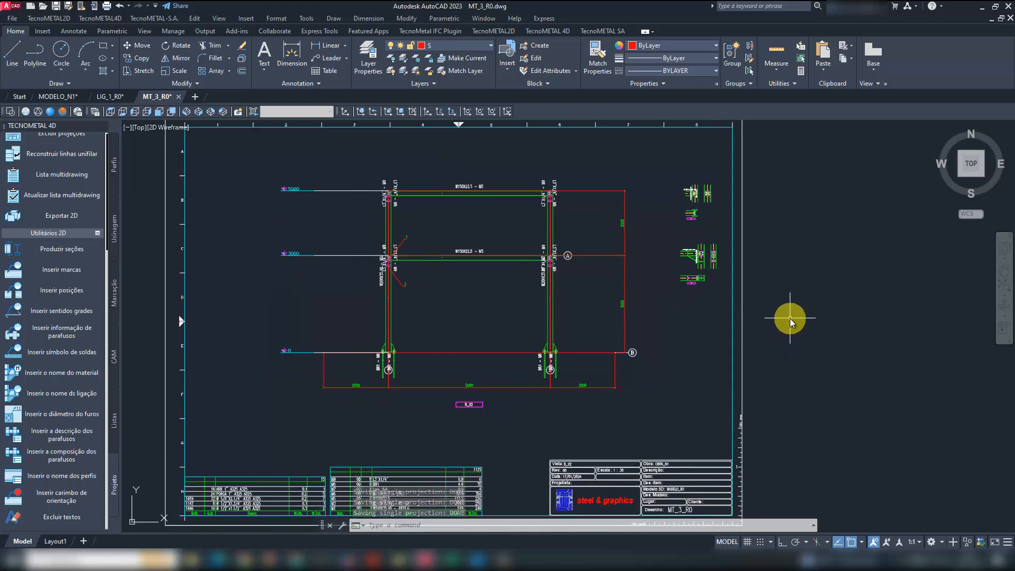